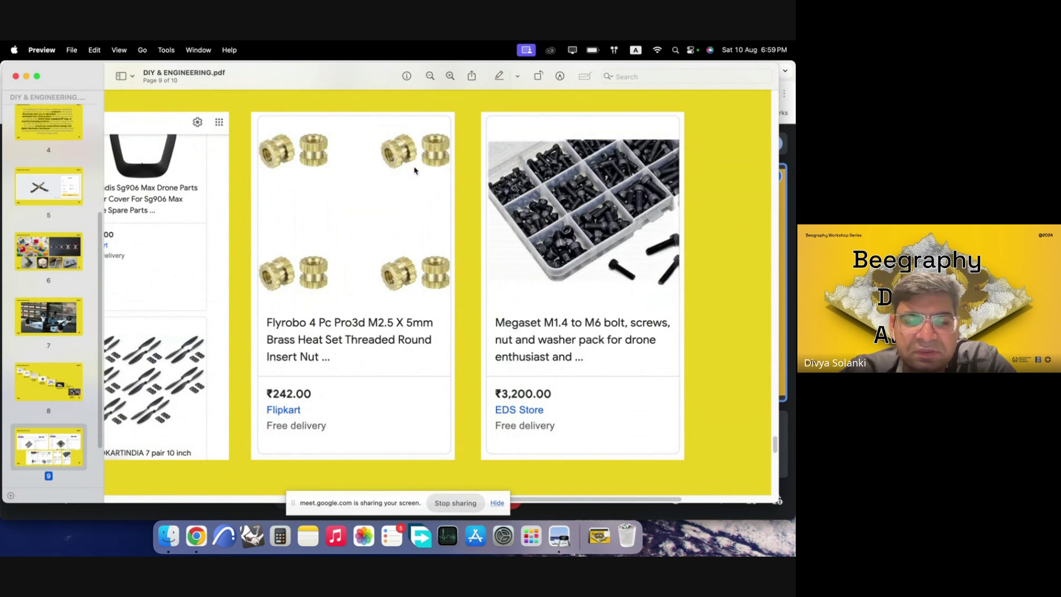
- Look over the drone parts listings on page 9 and the drone stress-analysis image on page 10 of the PDF
{"action": "scroll", "coordinate": [414, 170], "scroll_direction": "down", "scroll_amount": 8, "text": "ctrl"}
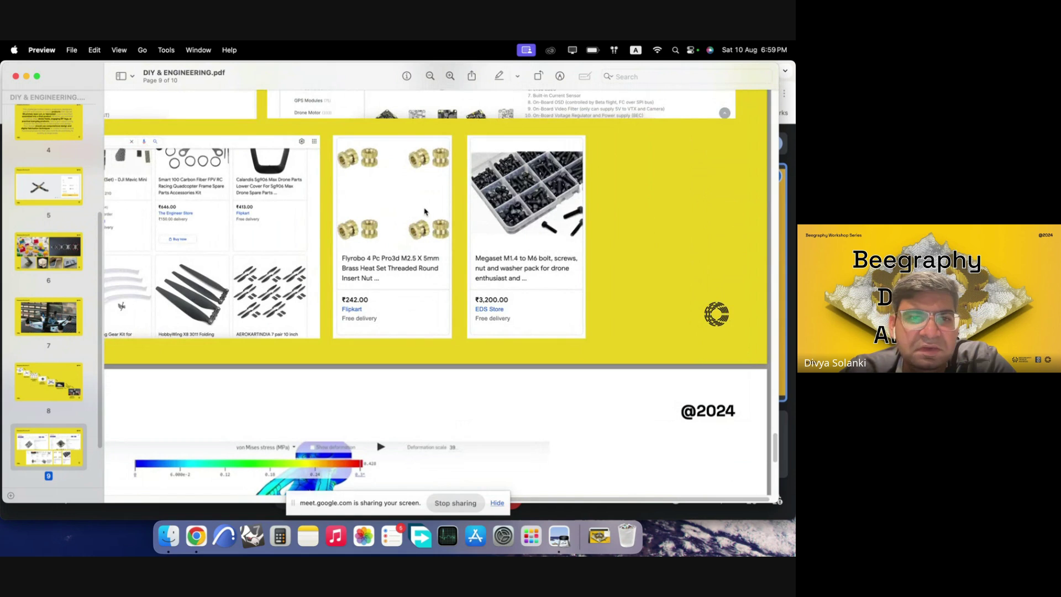
{"action": "scroll", "coordinate": [425, 212], "scroll_direction": "down", "scroll_amount": 8, "text": "ctrl"}
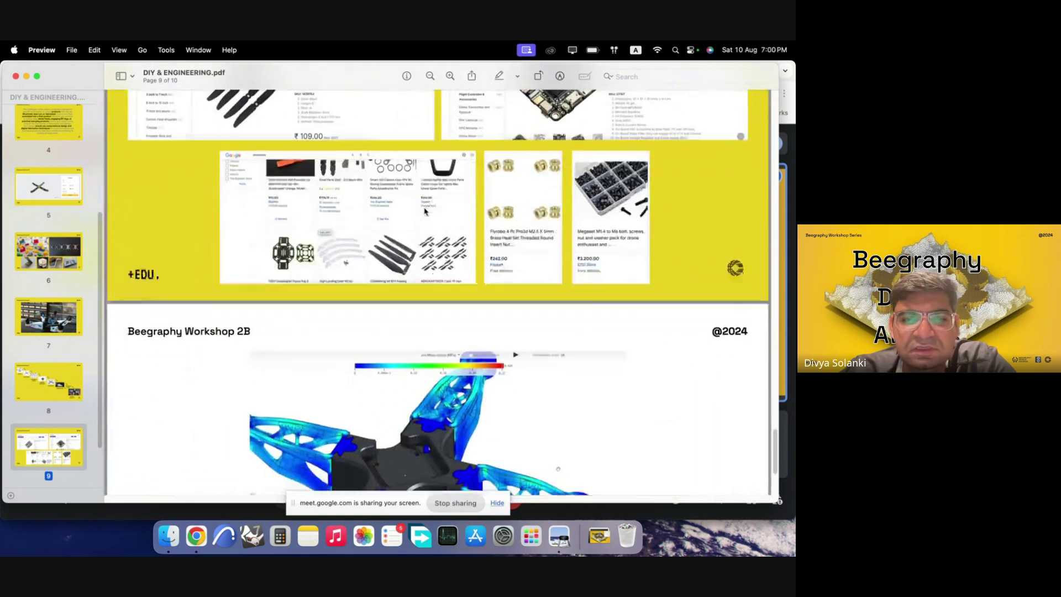
{"action": "scroll", "coordinate": [424, 212], "scroll_direction": "down", "scroll_amount": 5}
{"action": "scroll", "coordinate": [486, 310], "scroll_direction": "up", "scroll_amount": 8, "text": "ctrl"}
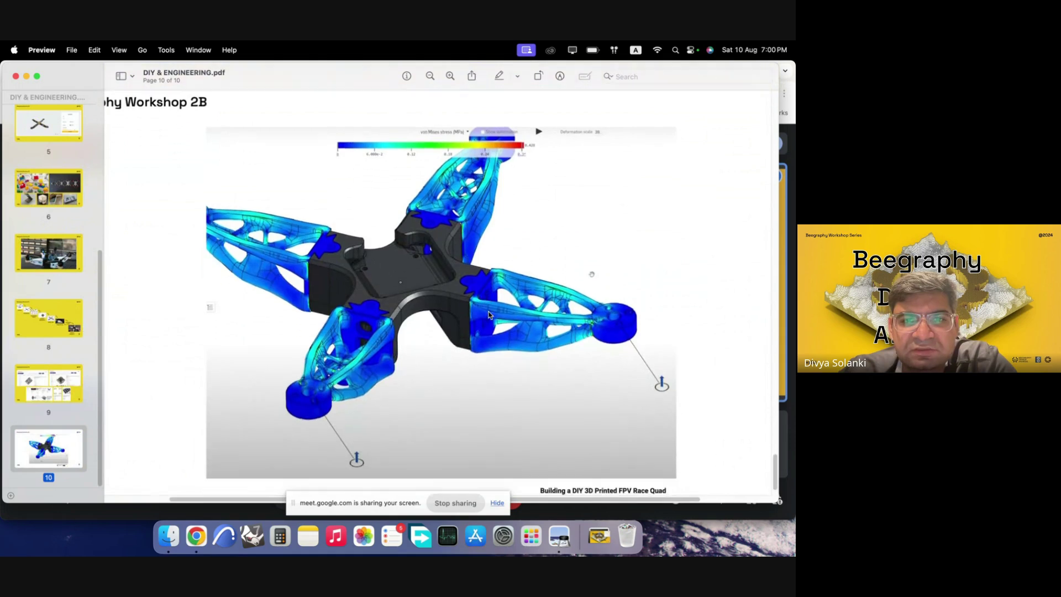
{"action": "scroll", "coordinate": [488, 315], "scroll_direction": "down", "scroll_amount": 2, "text": "ctrl"}
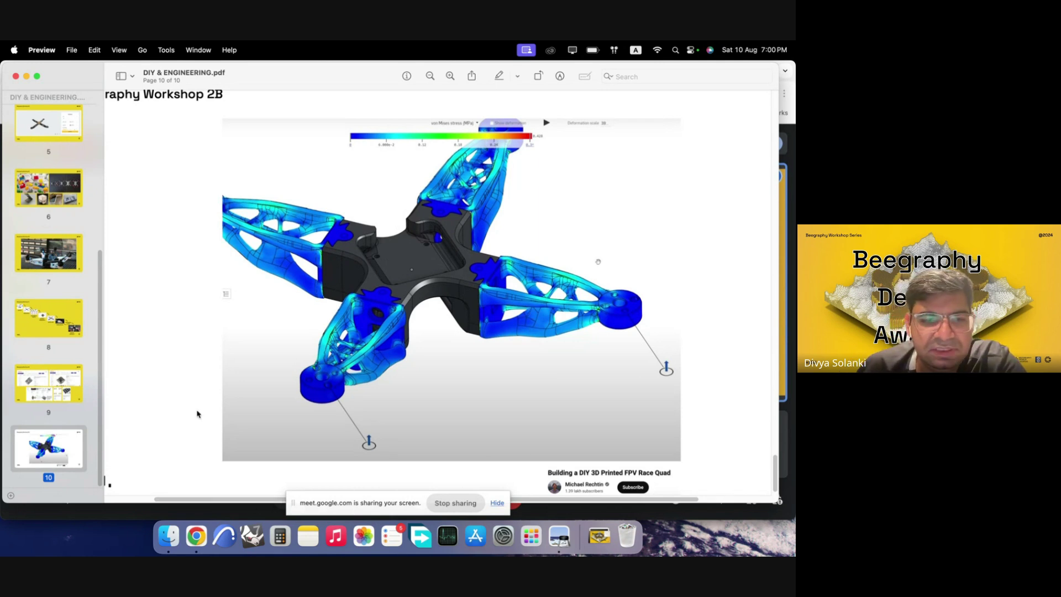
- Switch to the Web whiteboard in Chrome and mark a red pen dot on the empty board beside the drone image
{"action": "left_click", "coordinate": [196, 535]}
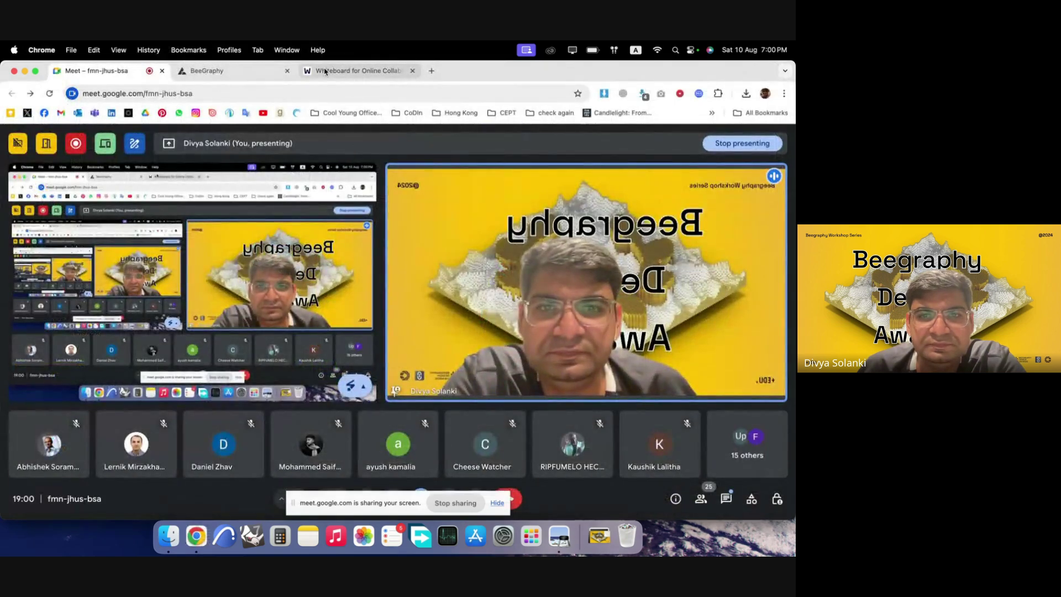
{"action": "left_click", "coordinate": [354, 71]}
{"action": "scroll", "coordinate": [230, 360], "scroll_direction": "up", "scroll_amount": 5}
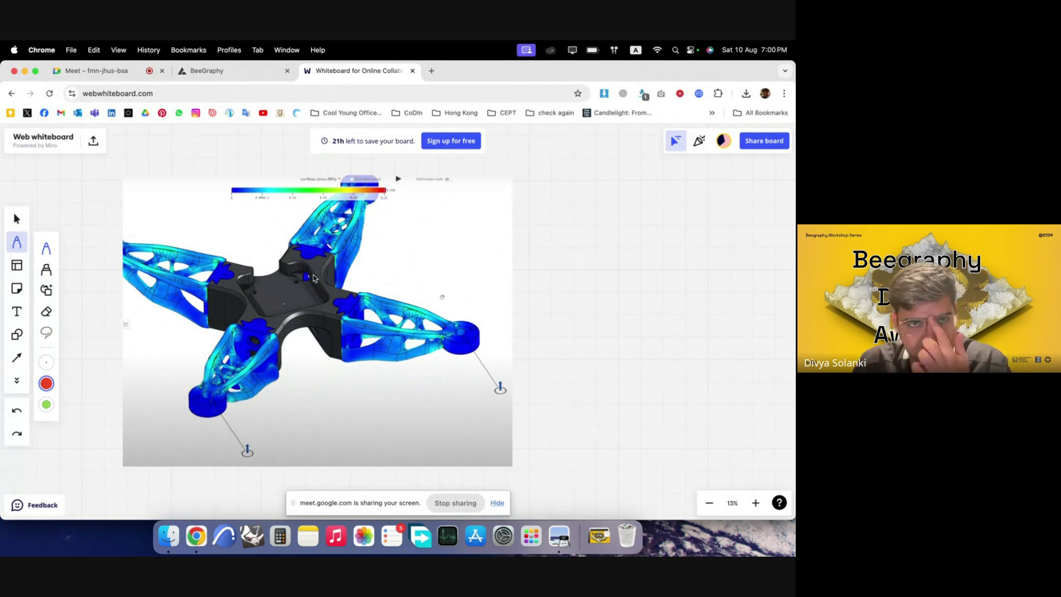
{"action": "left_click", "coordinate": [543, 258]}
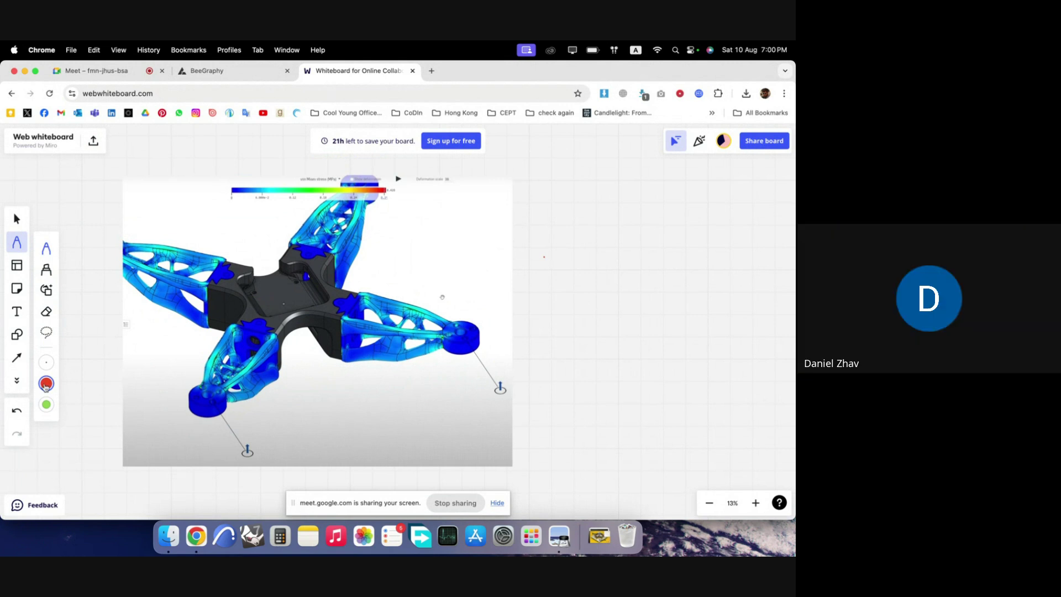
- Trace the drone body's central plate and its four arm mounts in red on the whiteboard image
{"action": "scroll", "coordinate": [694, 364], "scroll_direction": "down", "scroll_amount": 2}
{"action": "scroll", "coordinate": [600, 341], "scroll_direction": "up", "scroll_amount": 2}
{"action": "scroll", "coordinate": [398, 315], "scroll_direction": "down", "scroll_amount": 2}
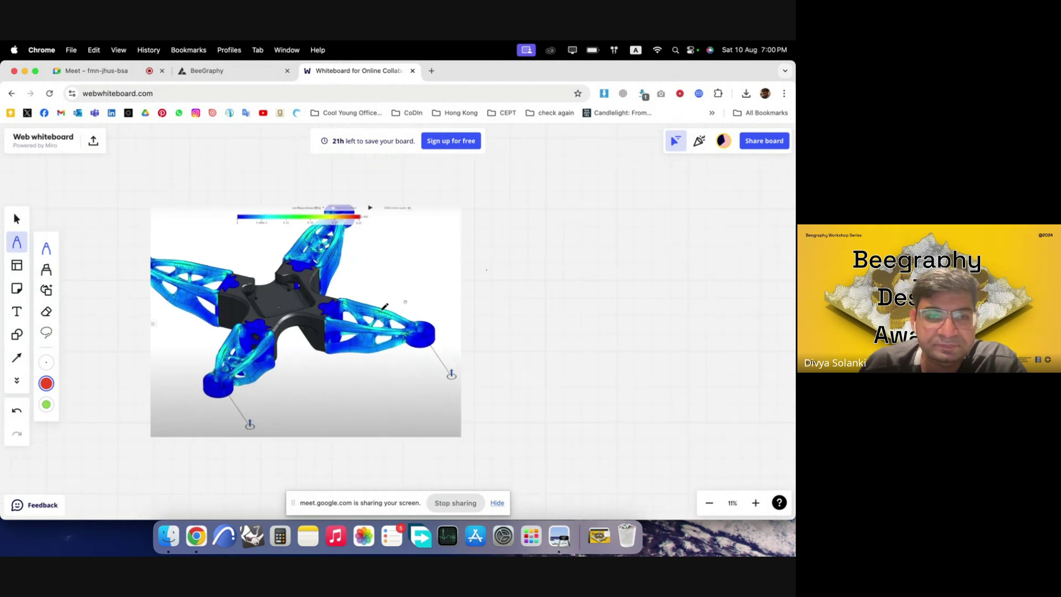
{"action": "scroll", "coordinate": [385, 306], "scroll_direction": "up", "scroll_amount": 1}
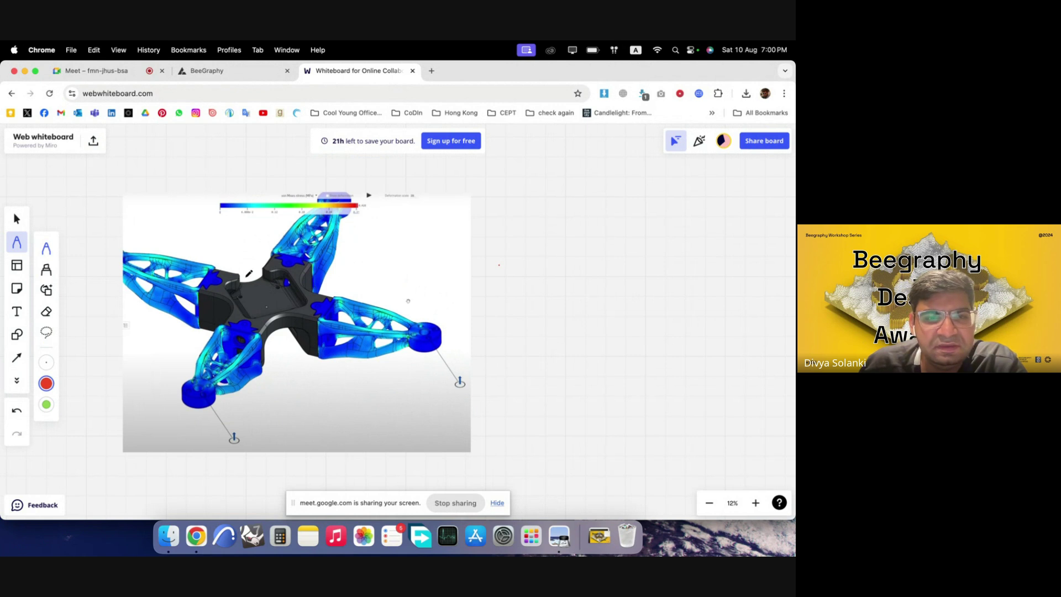
{"action": "scroll", "coordinate": [237, 304], "scroll_direction": "up", "scroll_amount": 5}
{"action": "scroll", "coordinate": [241, 302], "scroll_direction": "down", "scroll_amount": 3}
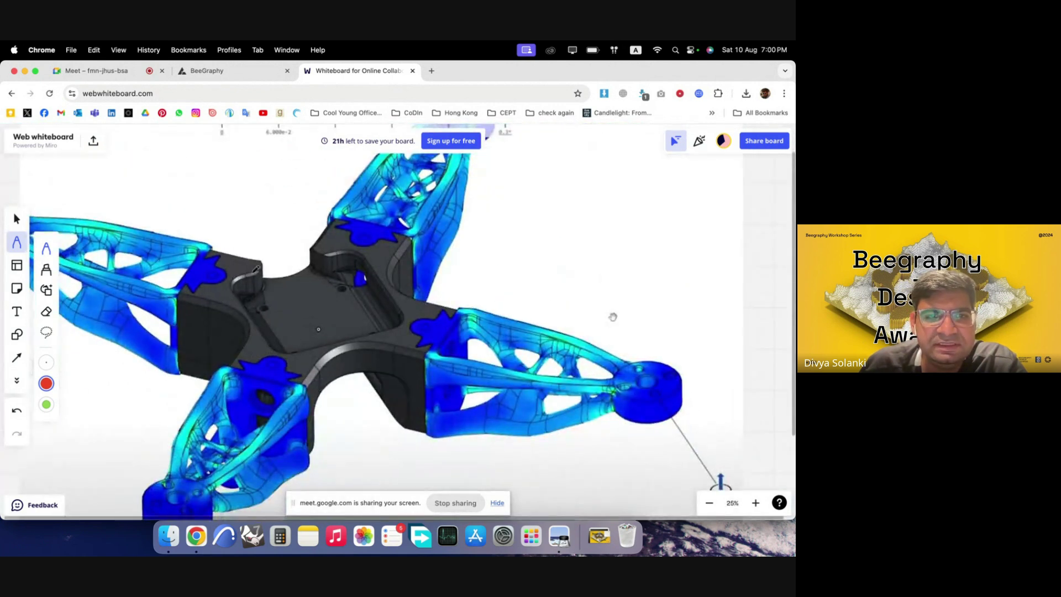
{"action": "mouse_move", "coordinate": [233, 281]}
{"action": "left_mouse_down"}
{"action": "mouse_move", "coordinate": [264, 352]}
{"action": "mouse_move", "coordinate": [406, 323]}
{"action": "mouse_move", "coordinate": [384, 246]}
{"action": "left_mouse_up"}
{"action": "mouse_move", "coordinate": [230, 276]}
{"action": "left_mouse_down"}
{"action": "mouse_move", "coordinate": [375, 239]}
{"action": "mouse_move", "coordinate": [406, 318]}
{"action": "mouse_move", "coordinate": [227, 367]}
{"action": "mouse_move", "coordinate": [302, 394]}
{"action": "mouse_move", "coordinate": [338, 339]}
{"action": "mouse_move", "coordinate": [430, 355]}
{"action": "mouse_move", "coordinate": [460, 301]}
{"action": "mouse_move", "coordinate": [387, 269]}
{"action": "mouse_move", "coordinate": [406, 232]}
{"action": "mouse_move", "coordinate": [330, 217]}
{"action": "mouse_move", "coordinate": [297, 253]}
{"action": "mouse_move", "coordinate": [213, 250]}
{"action": "mouse_move", "coordinate": [173, 303]}
{"action": "mouse_move", "coordinate": [243, 313]}
{"action": "left_mouse_up"}
{"action": "scroll", "coordinate": [233, 297], "scroll_direction": "down", "scroll_amount": 5}
{"action": "scroll", "coordinate": [232, 295], "scroll_direction": "up", "scroll_amount": 6}
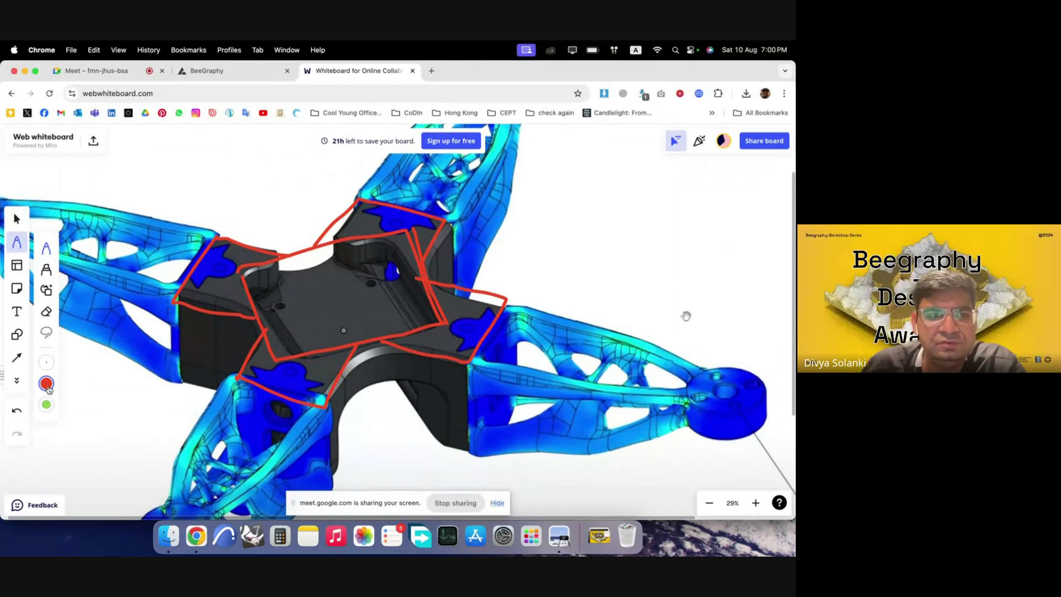
- Trace the drone body's outer outline with curved sides in green, and draw a green upward arrow along its side edge
{"action": "left_click", "coordinate": [47, 382]}
{"action": "left_click", "coordinate": [121, 376]}
{"action": "mouse_move", "coordinate": [175, 302]}
{"action": "left_mouse_down"}
{"action": "mouse_move", "coordinate": [247, 314]}
{"action": "mouse_move", "coordinate": [245, 369]}
{"action": "mouse_move", "coordinate": [315, 404]}
{"action": "mouse_move", "coordinate": [354, 358]}
{"action": "mouse_move", "coordinate": [436, 357]}
{"action": "mouse_move", "coordinate": [491, 334]}
{"action": "mouse_move", "coordinate": [509, 296]}
{"action": "mouse_move", "coordinate": [424, 245]}
{"action": "mouse_move", "coordinate": [449, 213]}
{"action": "mouse_move", "coordinate": [354, 196]}
{"action": "mouse_move", "coordinate": [239, 233]}
{"action": "mouse_move", "coordinate": [199, 259]}
{"action": "mouse_move", "coordinate": [168, 301]}
{"action": "left_mouse_up"}
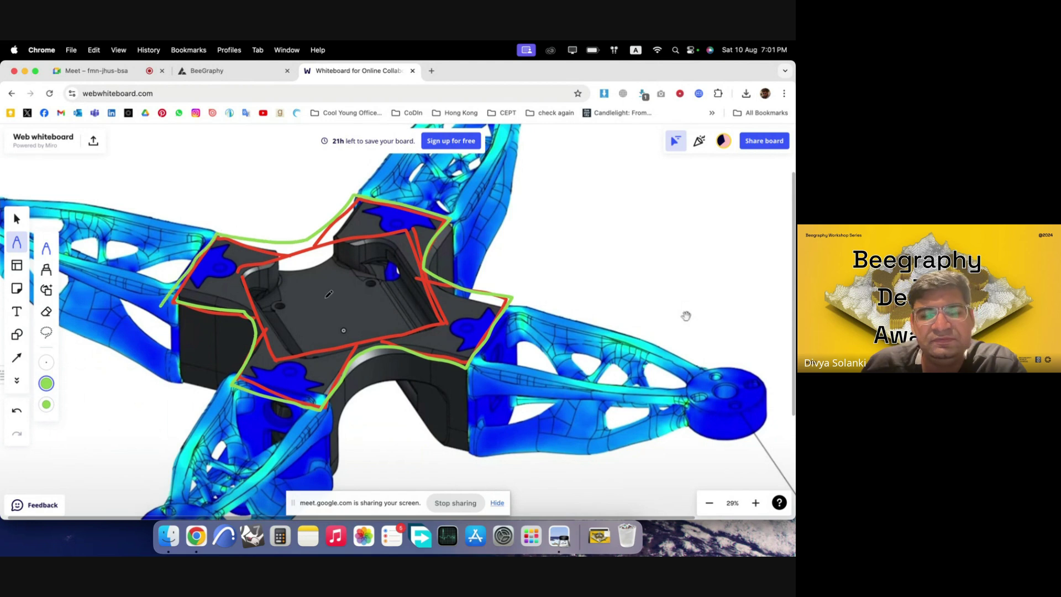
{"action": "scroll", "coordinate": [334, 303], "scroll_direction": "down", "scroll_amount": 5}
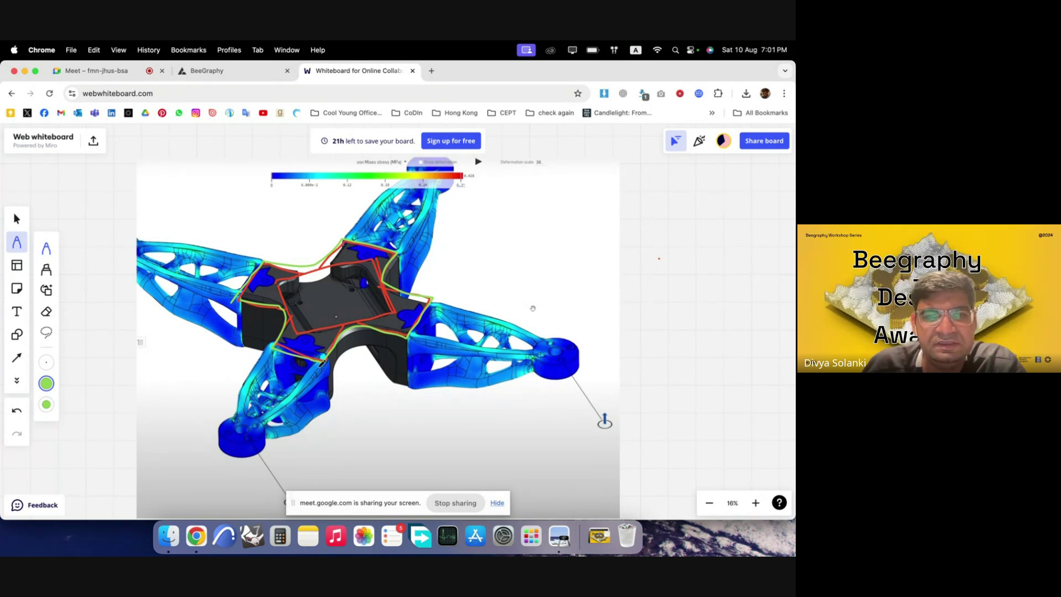
{"action": "mouse_move", "coordinate": [411, 384]}
{"action": "left_mouse_down"}
{"action": "mouse_move", "coordinate": [393, 375]}
{"action": "mouse_move", "coordinate": [410, 346]}
{"action": "mouse_move", "coordinate": [415, 358]}
{"action": "left_mouse_up"}
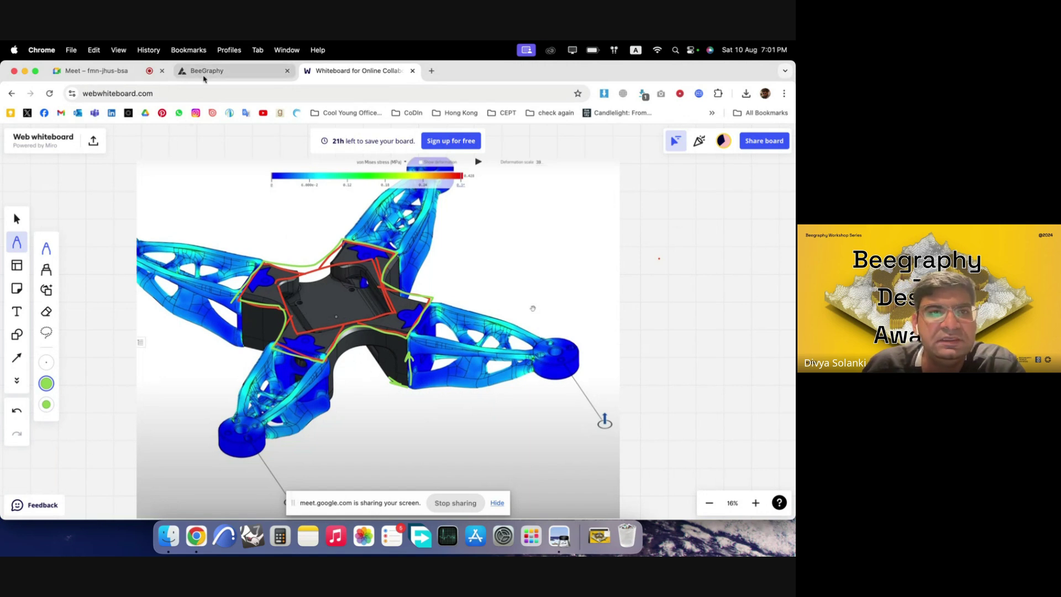
- Go to the My Models list in the BeeGraphy workspace and look at the new model form without creating one
{"action": "left_click", "coordinate": [204, 72]}
{"action": "left_click", "coordinate": [22, 146]}
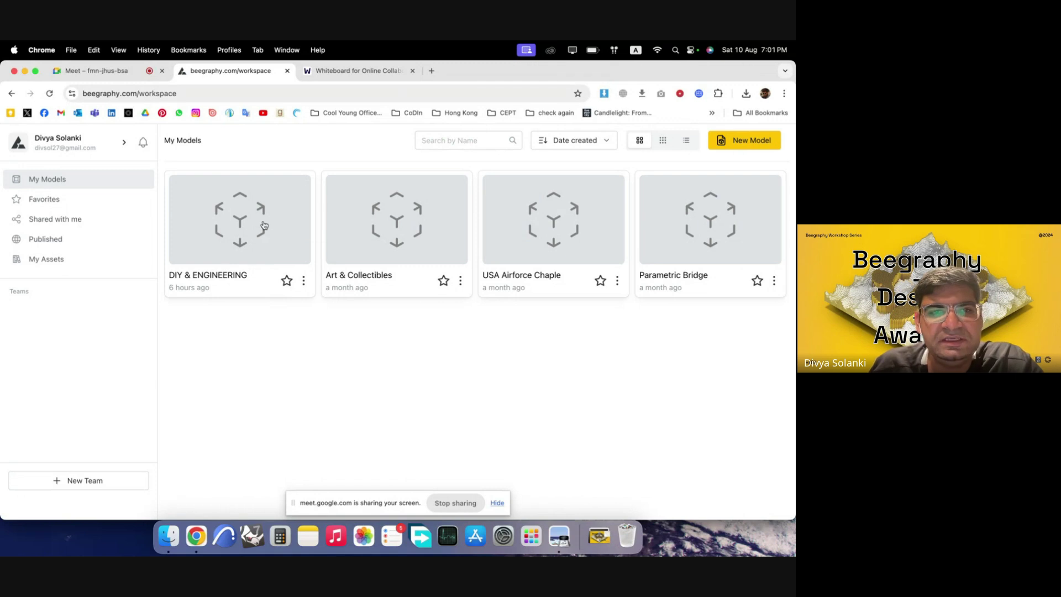
{"action": "left_click", "coordinate": [770, 143]}
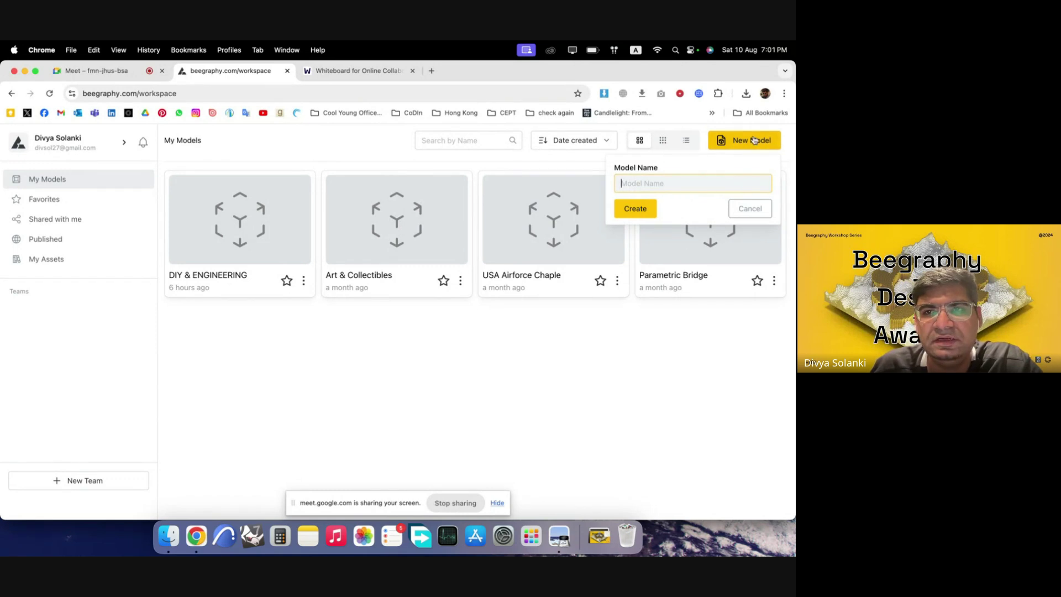
{"action": "left_click", "coordinate": [534, 346]}
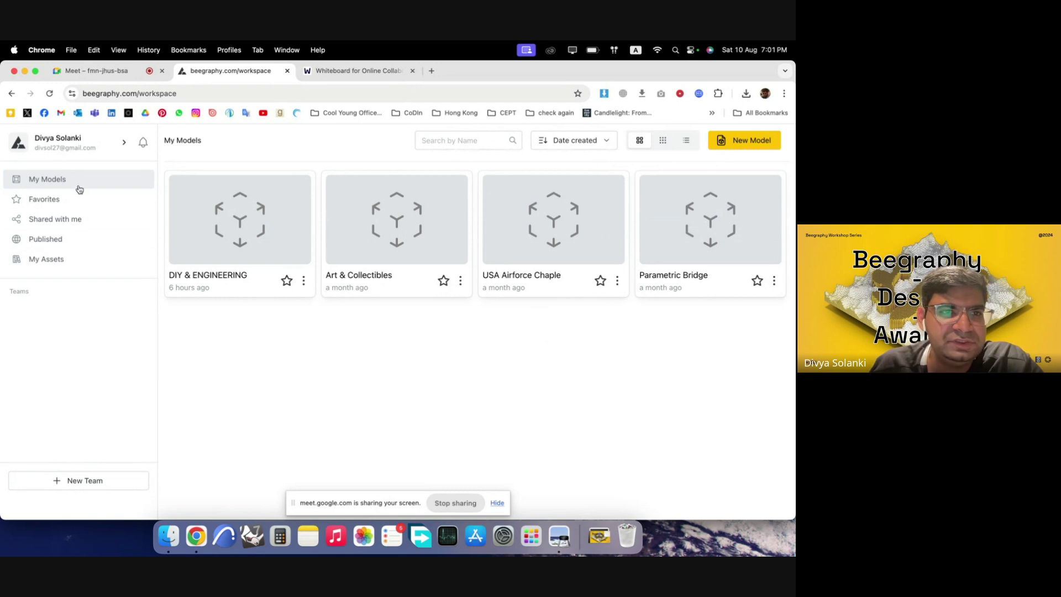
- Look at the sharing options of the DIY & ENGINEERING model, including the roles available for invitations
{"action": "left_click", "coordinate": [304, 281]}
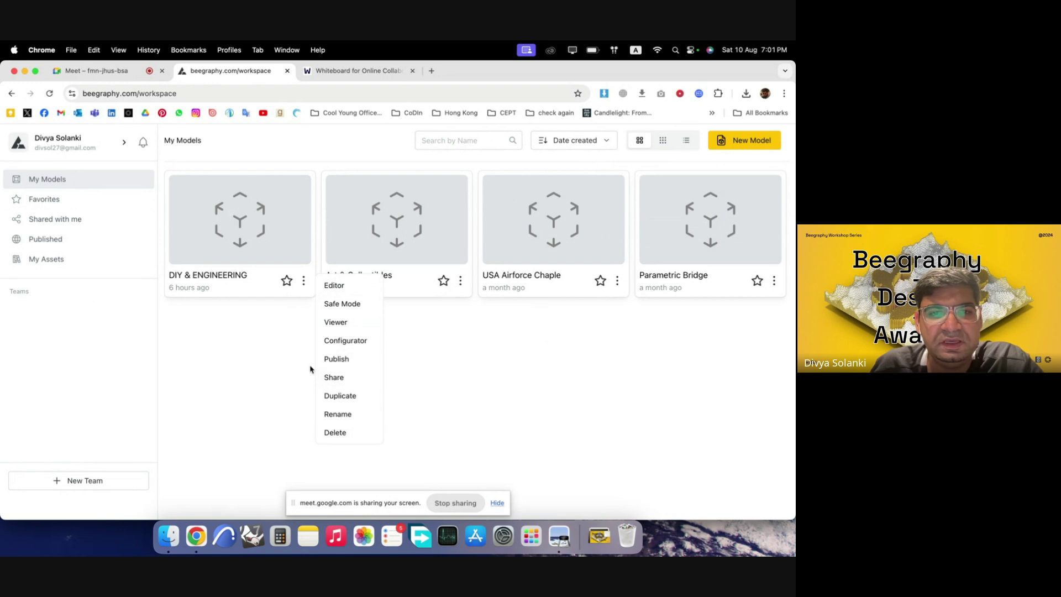
{"action": "left_click", "coordinate": [339, 378]}
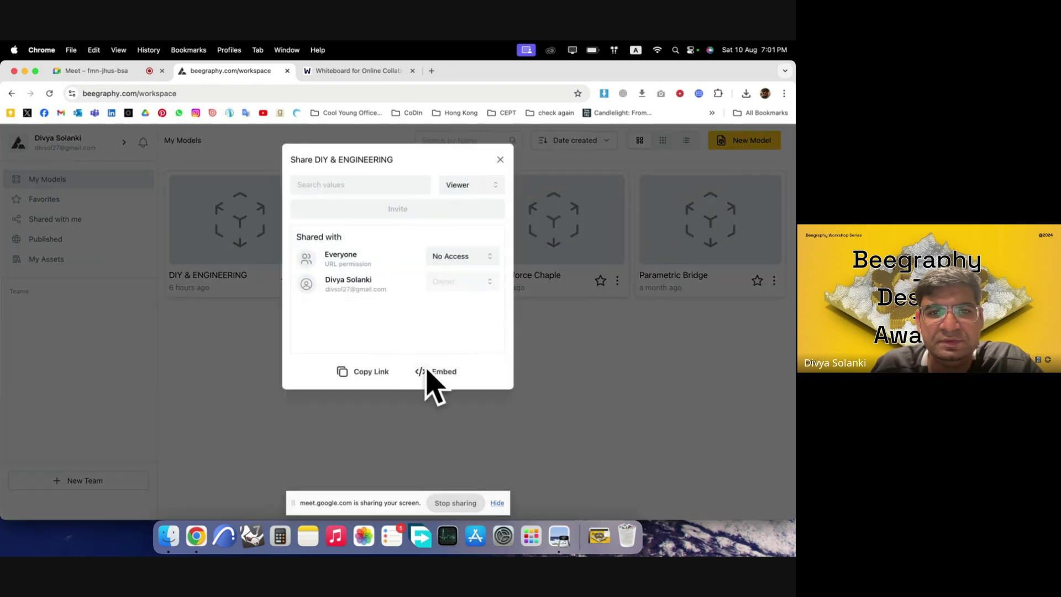
{"action": "left_click", "coordinate": [479, 191]}
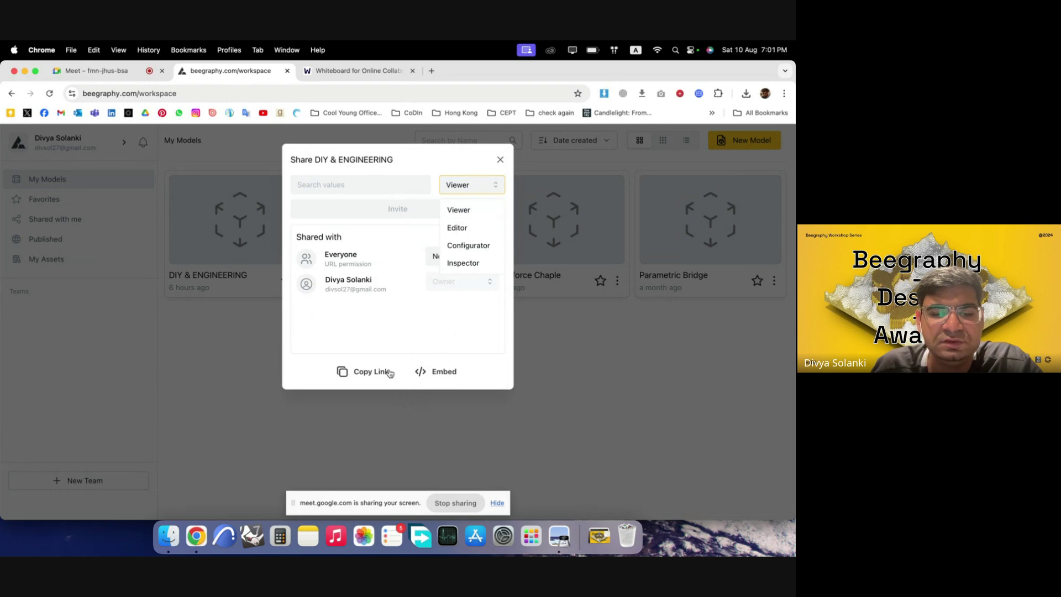
{"action": "left_click", "coordinate": [500, 160]}
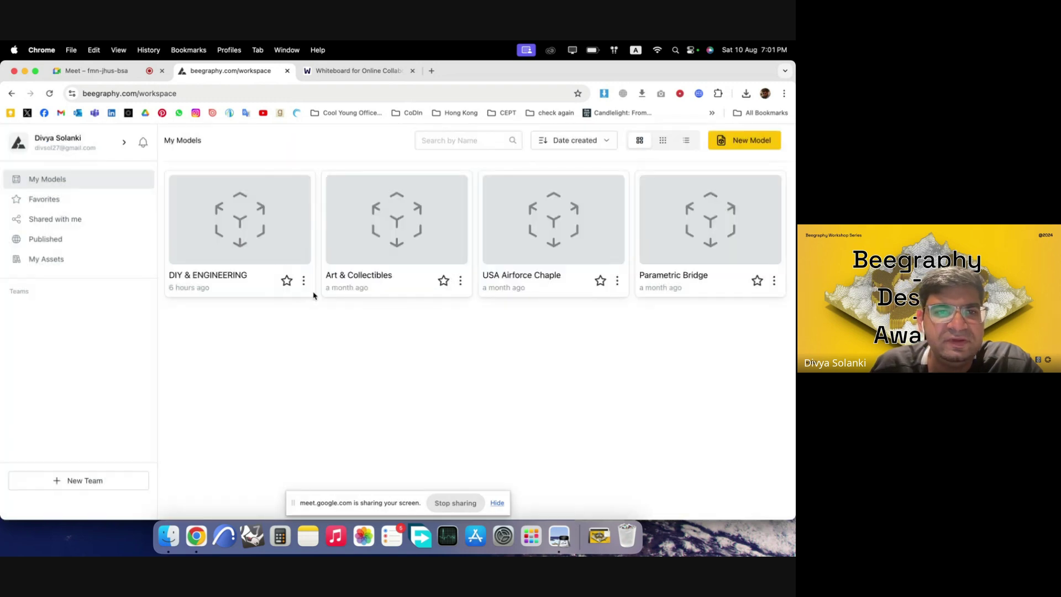
- Open the DIY & ENGINEERING model in the editor and find an empty area beside its existing node graph
{"action": "left_click", "coordinate": [256, 223]}
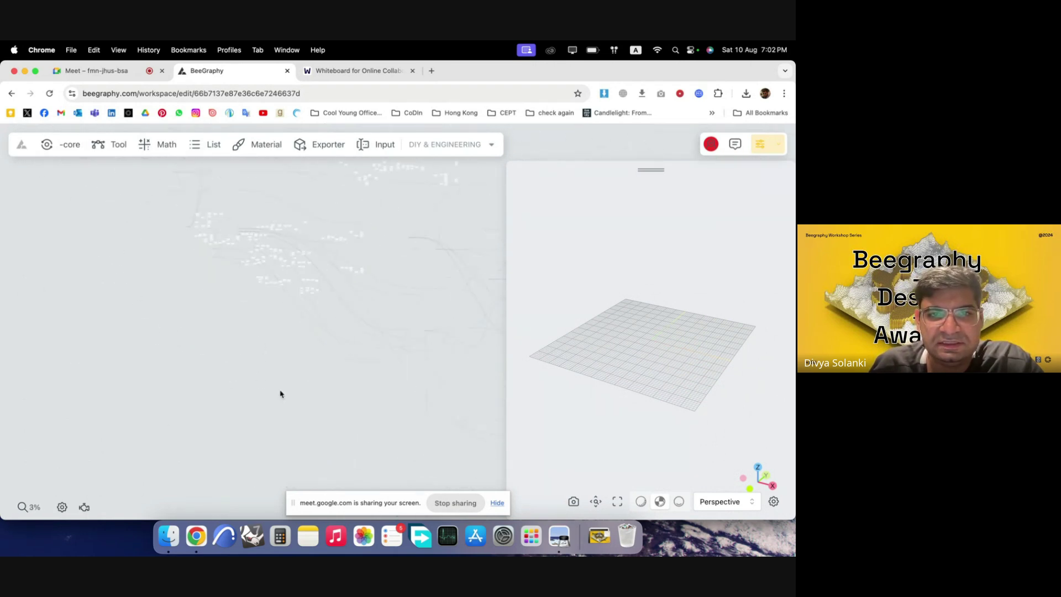
{"action": "left_click", "coordinate": [21, 144]}
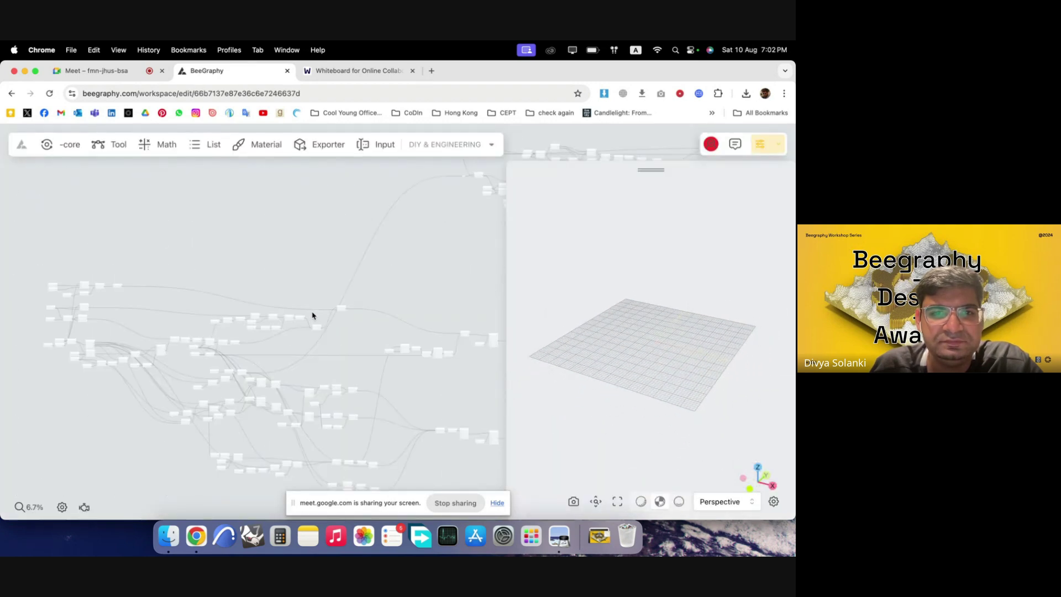
{"action": "scroll", "coordinate": [266, 269], "scroll_direction": "down", "scroll_amount": 5}
{"action": "scroll", "coordinate": [268, 270], "scroll_direction": "up", "scroll_amount": 2}
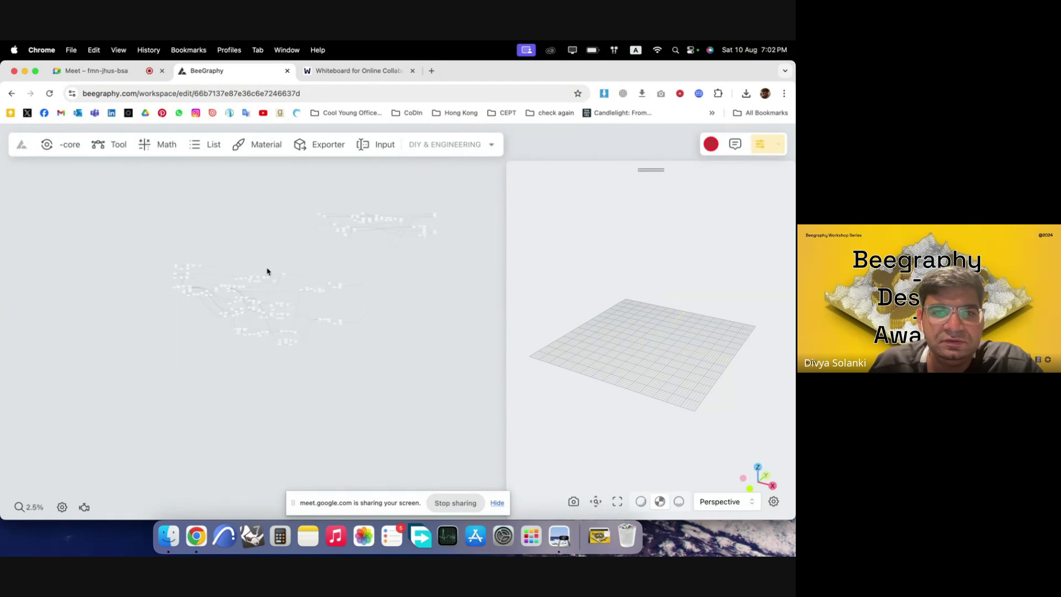
{"action": "scroll", "coordinate": [214, 364], "scroll_direction": "up", "scroll_amount": 5}
{"action": "scroll", "coordinate": [125, 311], "scroll_direction": "up", "scroll_amount": 2}
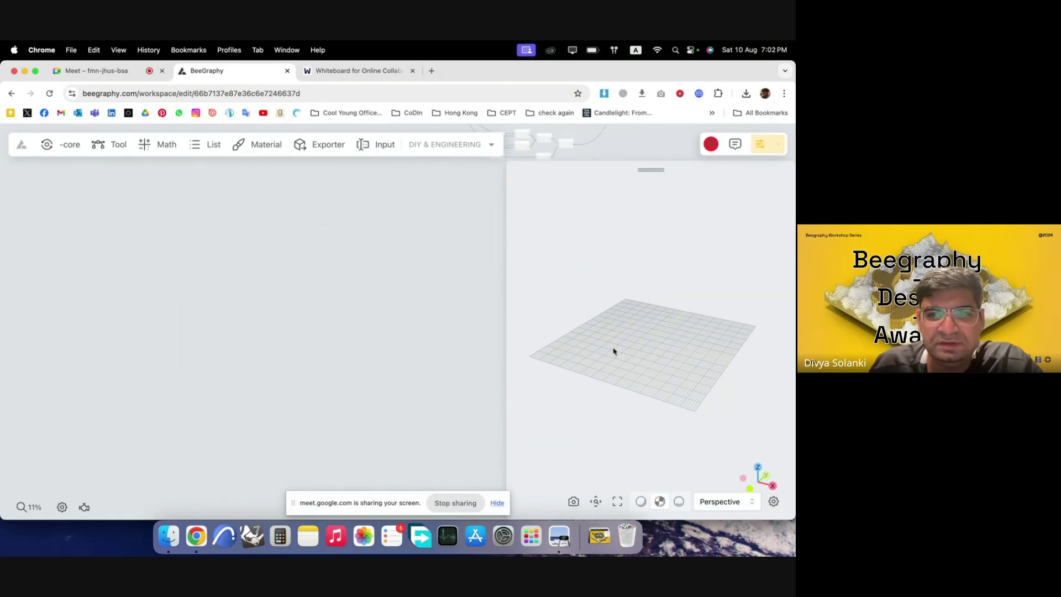
- Add a Rectangle By Center node to the empty area of the canvas
{"action": "left_click_drag", "start_coordinate": [613, 351], "coordinate": [630, 378]}
{"action": "double_click", "coordinate": [179, 312]}
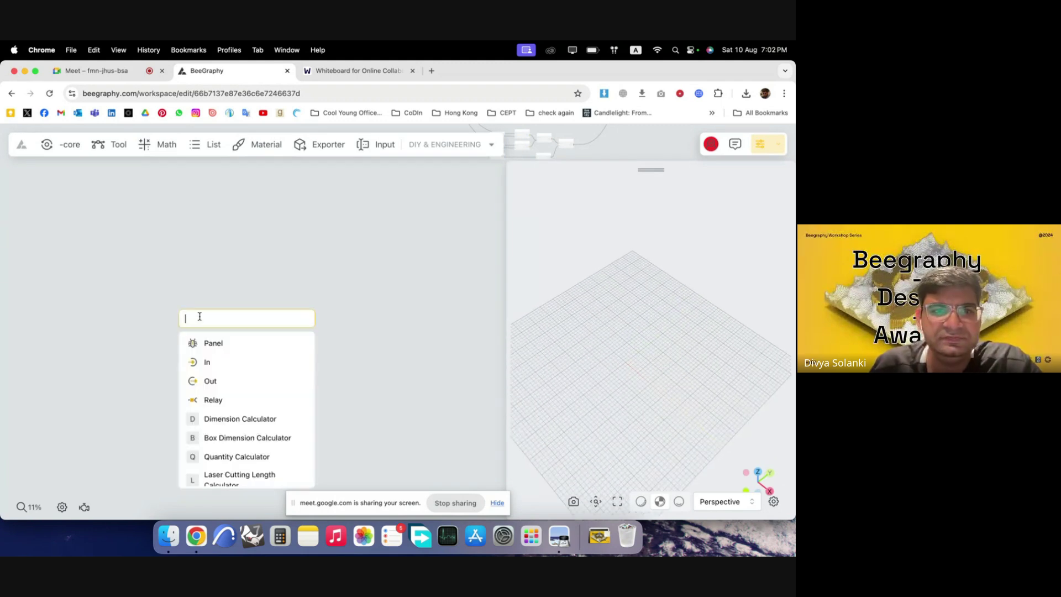
{"action": "type", "text": "r"}
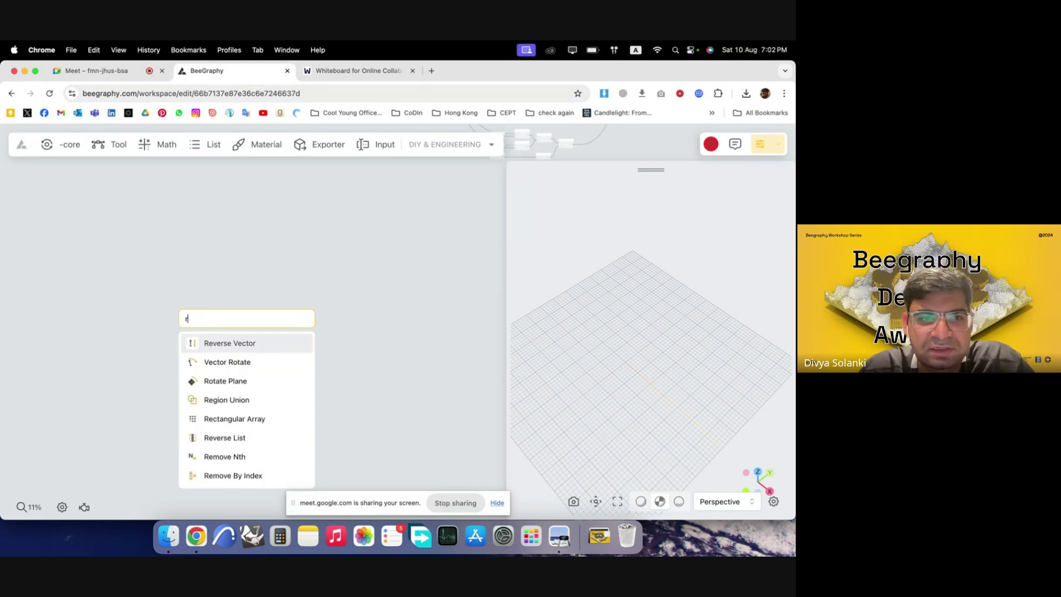
{"action": "type", "text": "ecta"}
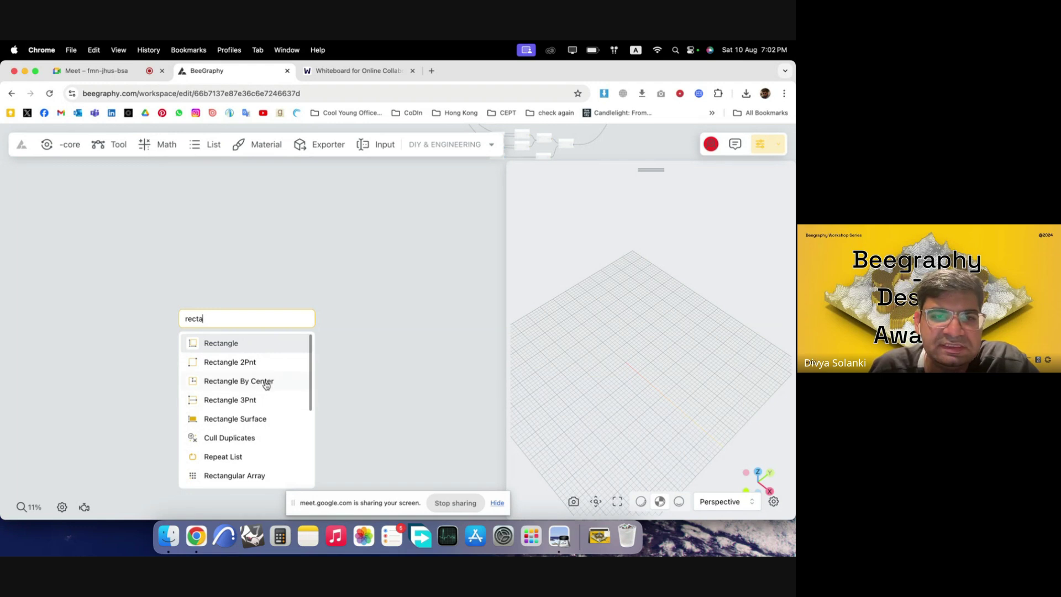
{"action": "left_click", "coordinate": [244, 384]}
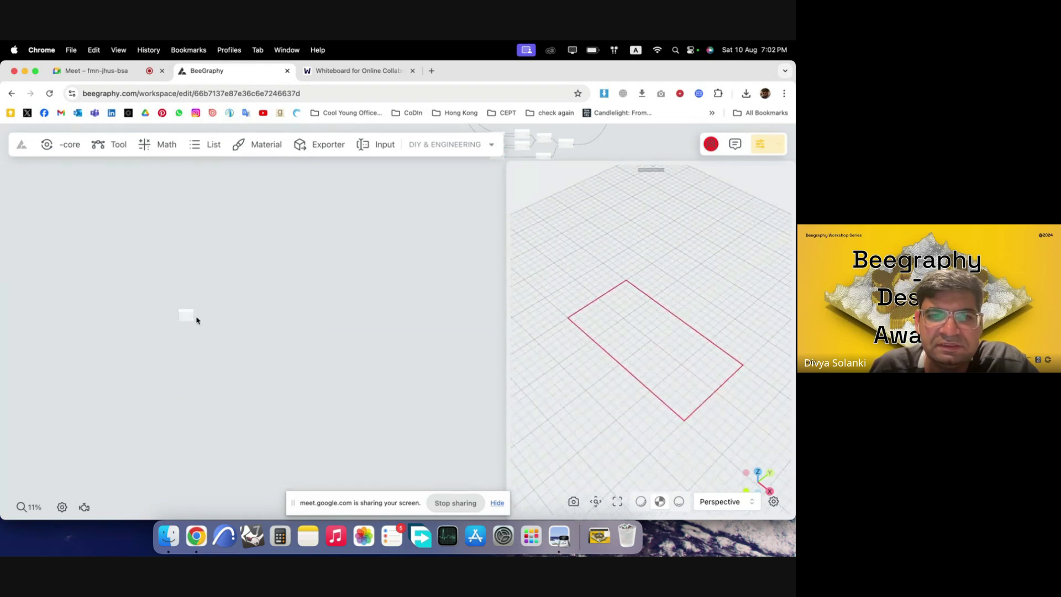
{"action": "left_click_drag", "start_coordinate": [197, 320], "coordinate": [280, 288]}
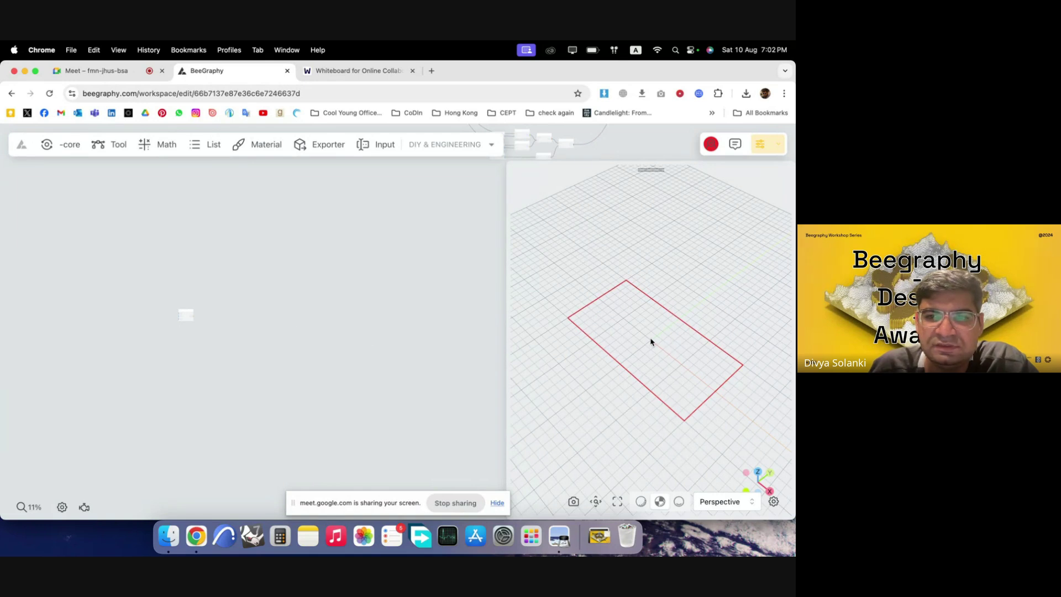
{"action": "scroll", "coordinate": [182, 304], "scroll_direction": "up", "scroll_amount": 10}
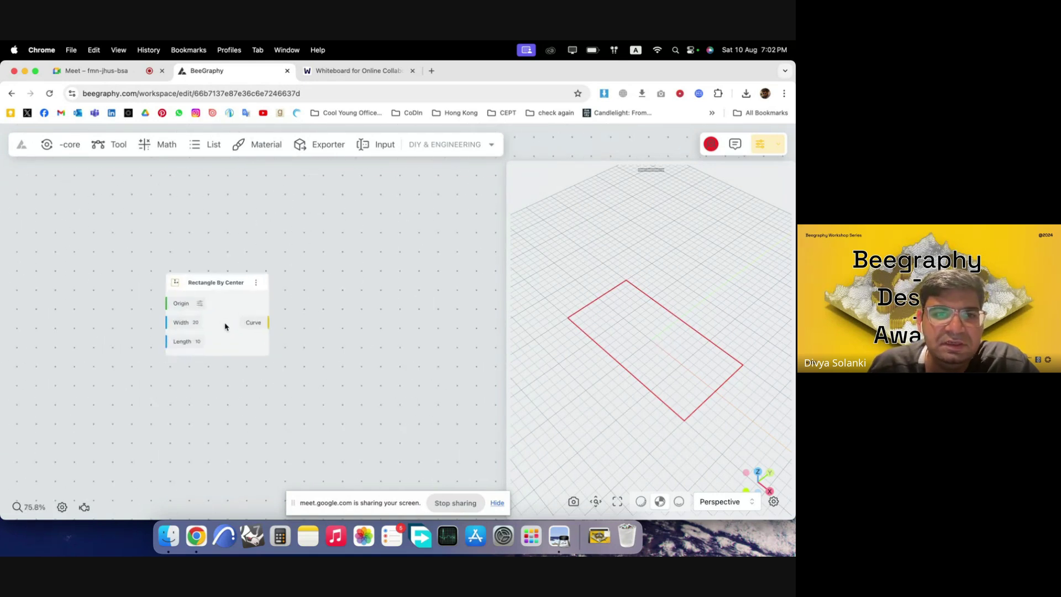
{"action": "left_click", "coordinate": [306, 353]}
{"action": "scroll", "coordinate": [306, 354], "scroll_direction": "down", "scroll_amount": 1}
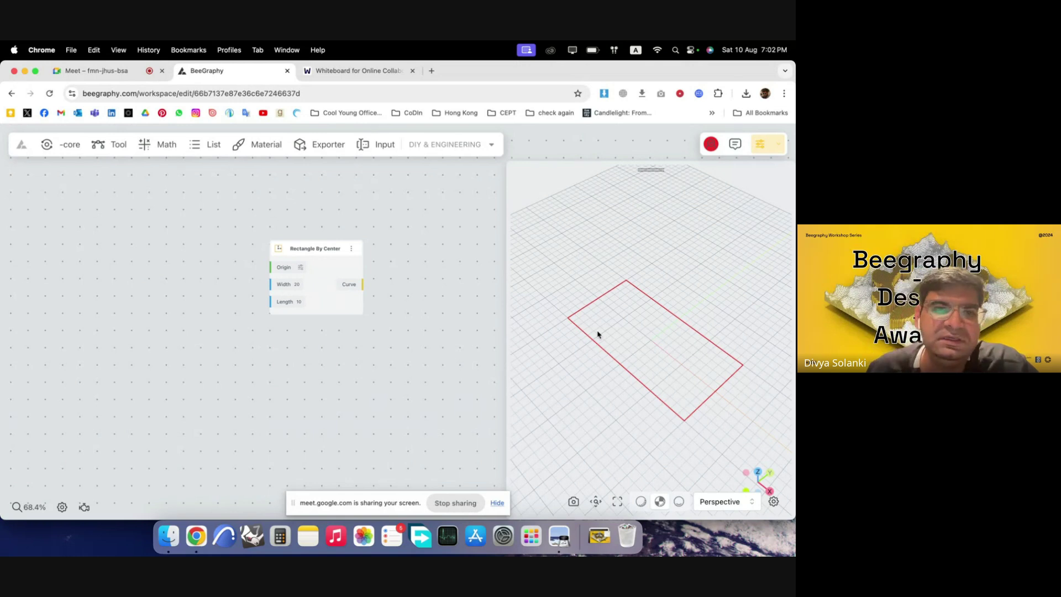
{"action": "double_click", "coordinate": [161, 290]}
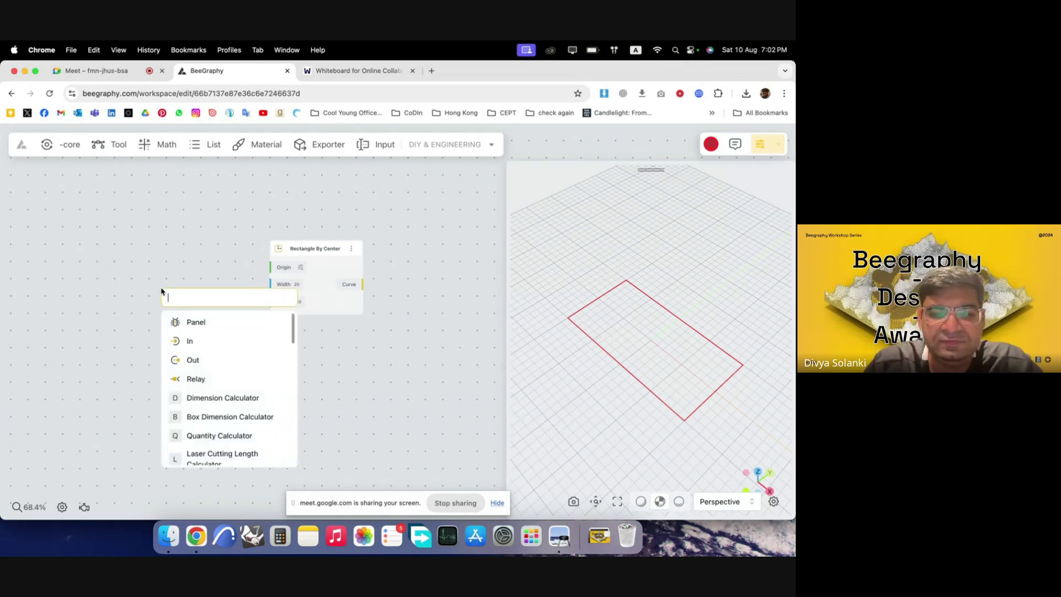
{"action": "type", "text": "40"}
{"action": "key", "text": "Return"}
{"action": "left_click_drag", "start_coordinate": [216, 296], "coordinate": [177, 281]}
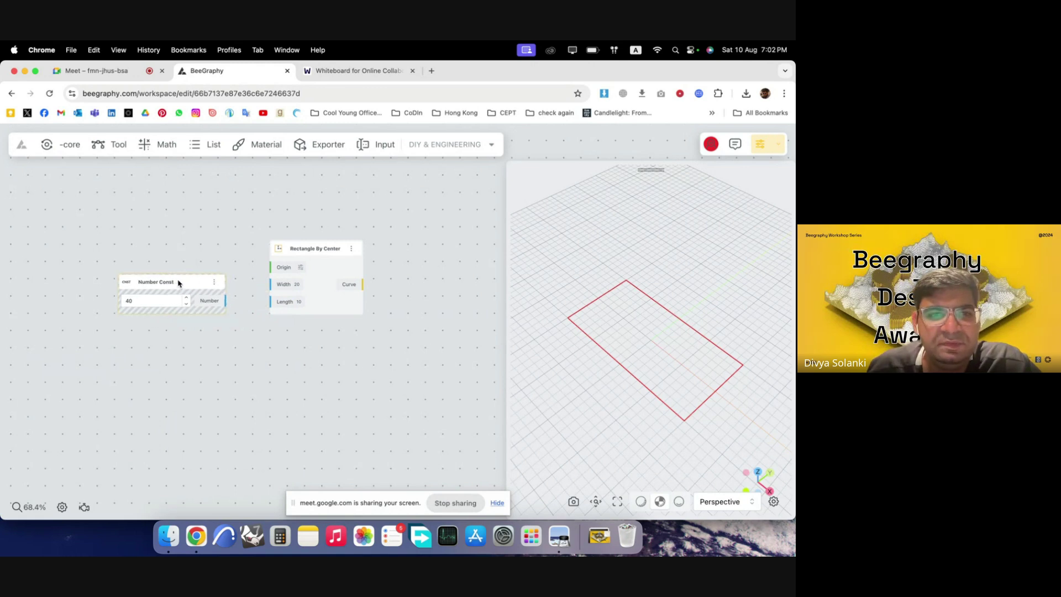
{"action": "key", "text": "BackSpace"}
- Add a Range Input node with a value of 40 beside the Rectangle By Center node
{"action": "double_click", "coordinate": [164, 289]}
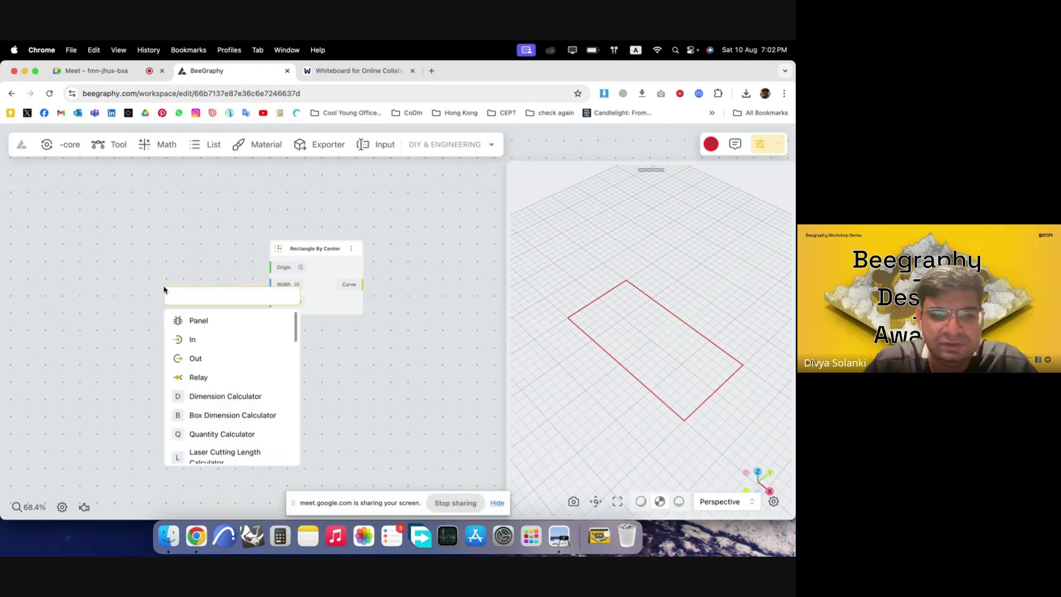
{"action": "type", "text": "40"}
{"action": "left_click", "coordinate": [205, 340]}
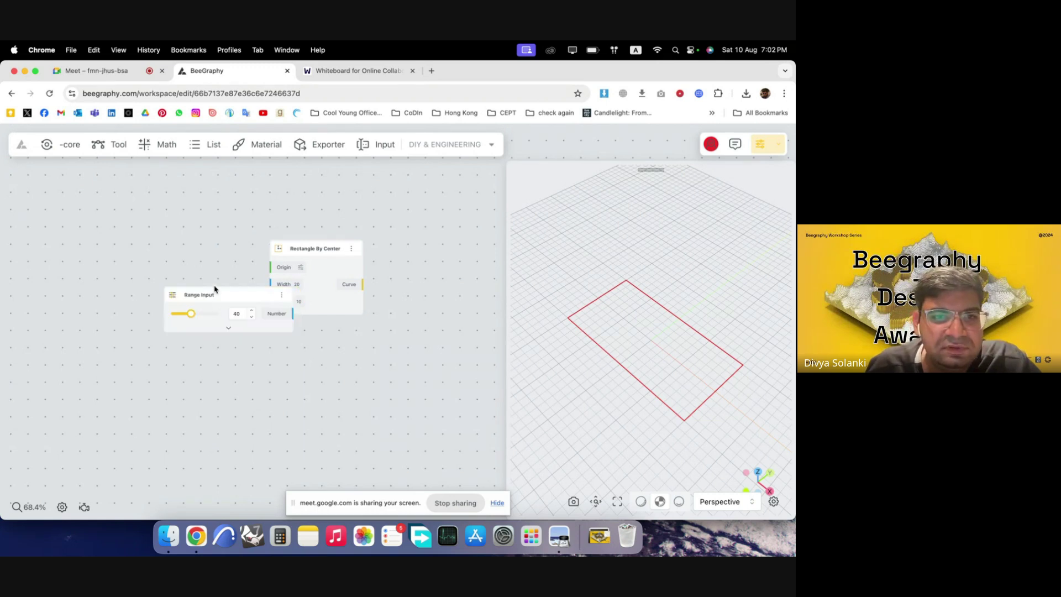
{"action": "left_click_drag", "start_coordinate": [216, 288], "coordinate": [156, 277]}
{"action": "scroll", "coordinate": [126, 276], "scroll_direction": "up", "scroll_amount": 5}
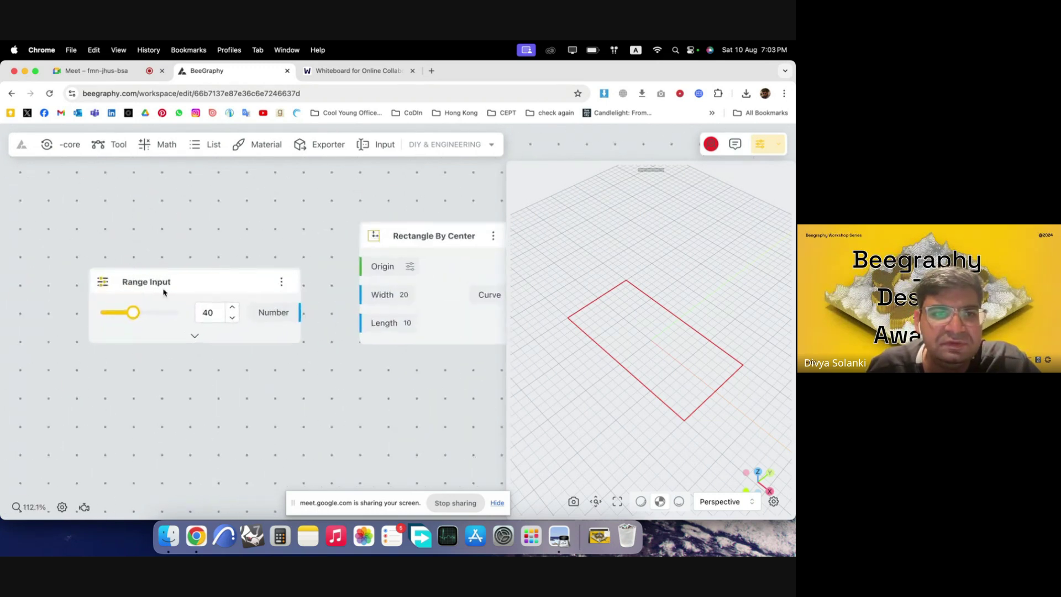
- Rename the Range Input node to Chip Housing Dimension
{"action": "double_click", "coordinate": [144, 282]}
{"action": "triple_click", "coordinate": [143, 284]}
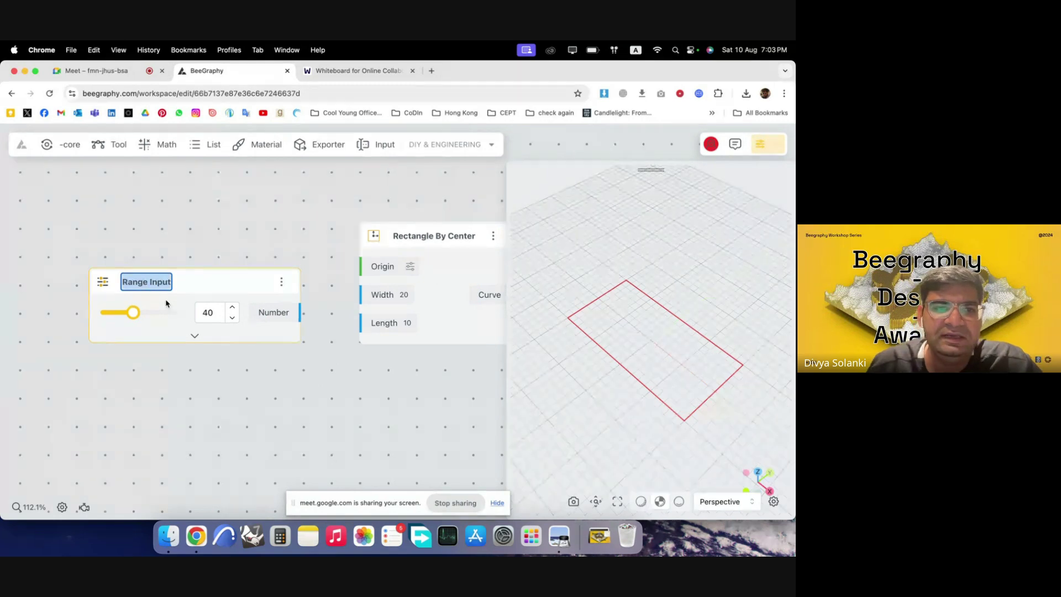
{"action": "type", "text": "B"}
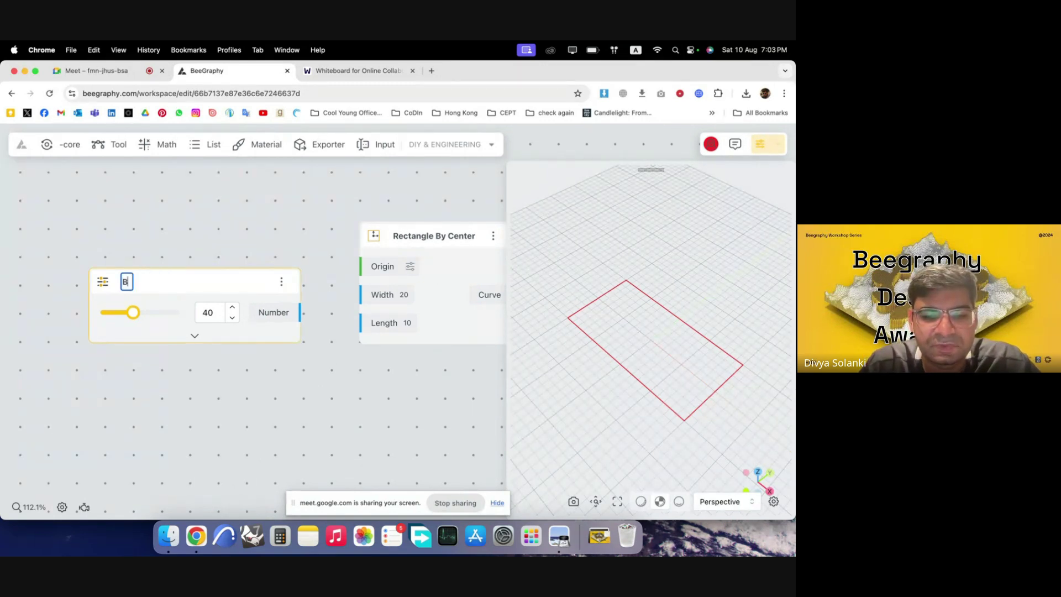
{"action": "type", "text": "Ch"}
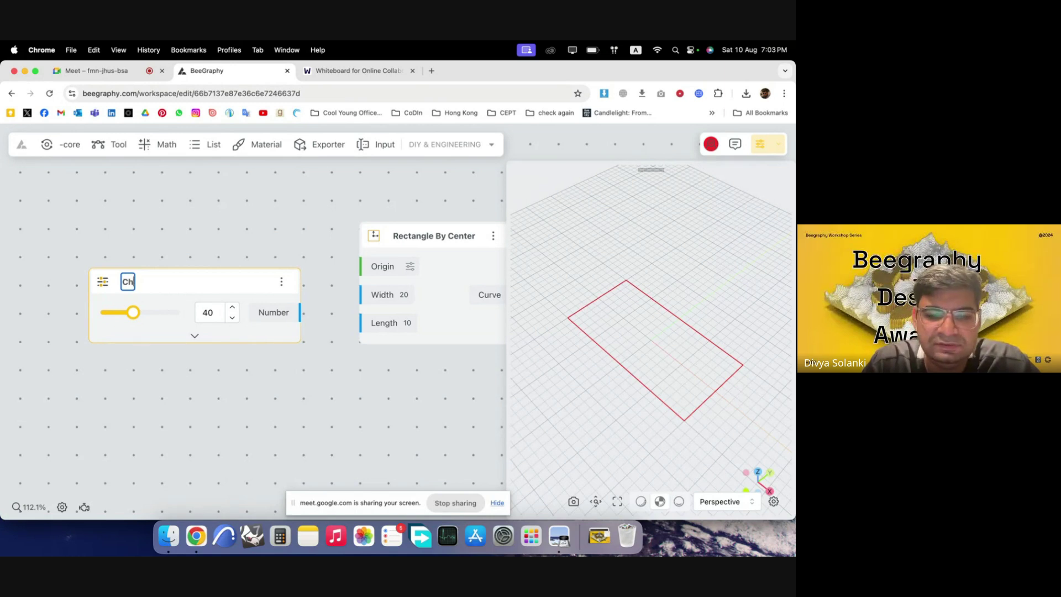
{"action": "type", "text": "ip H"}
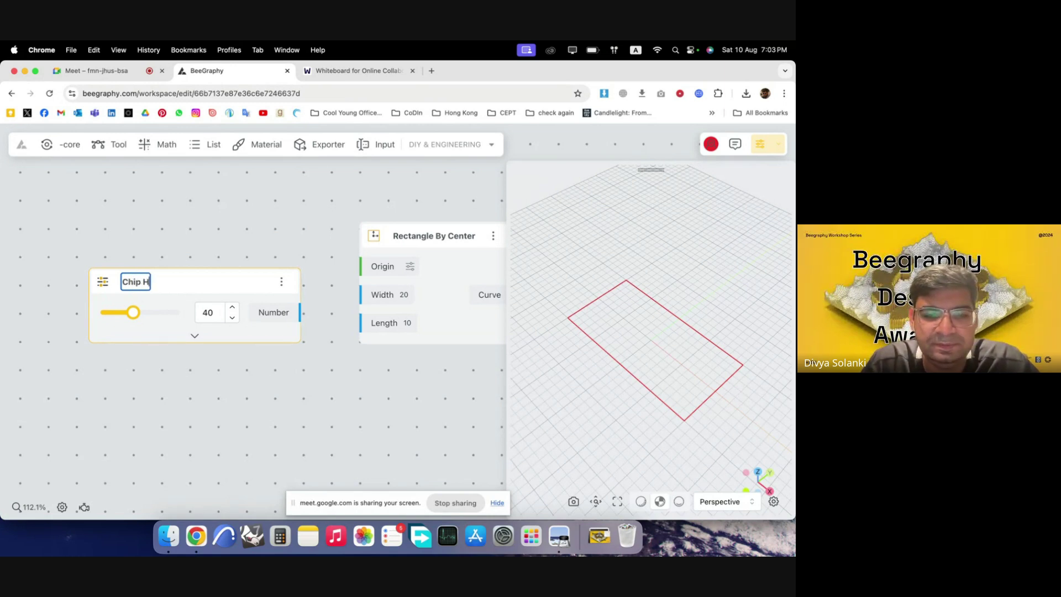
{"action": "type", "text": "ousing"}
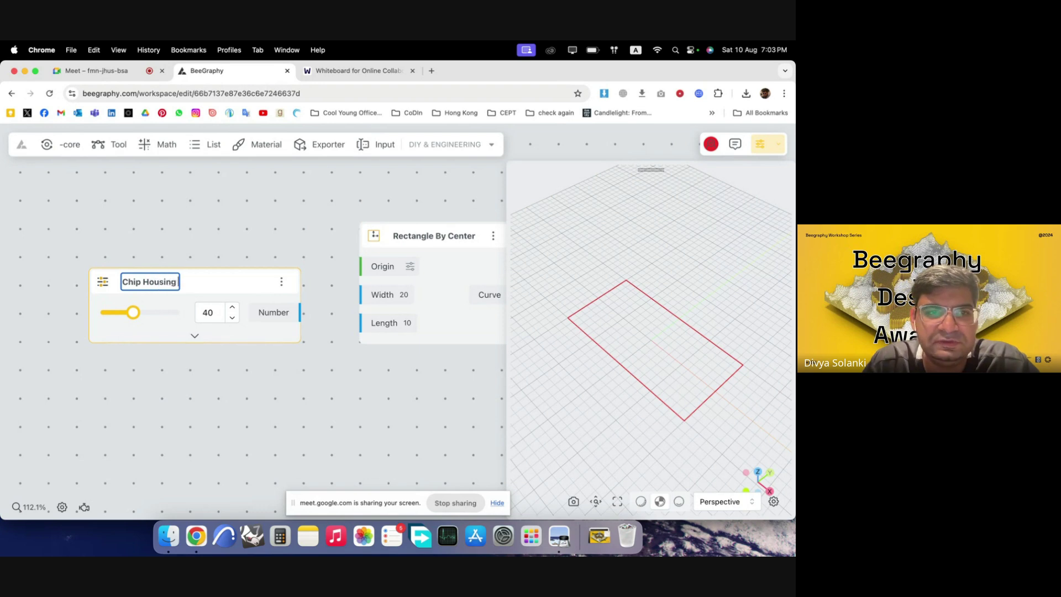
{"action": "type", "text": " Dimen"}
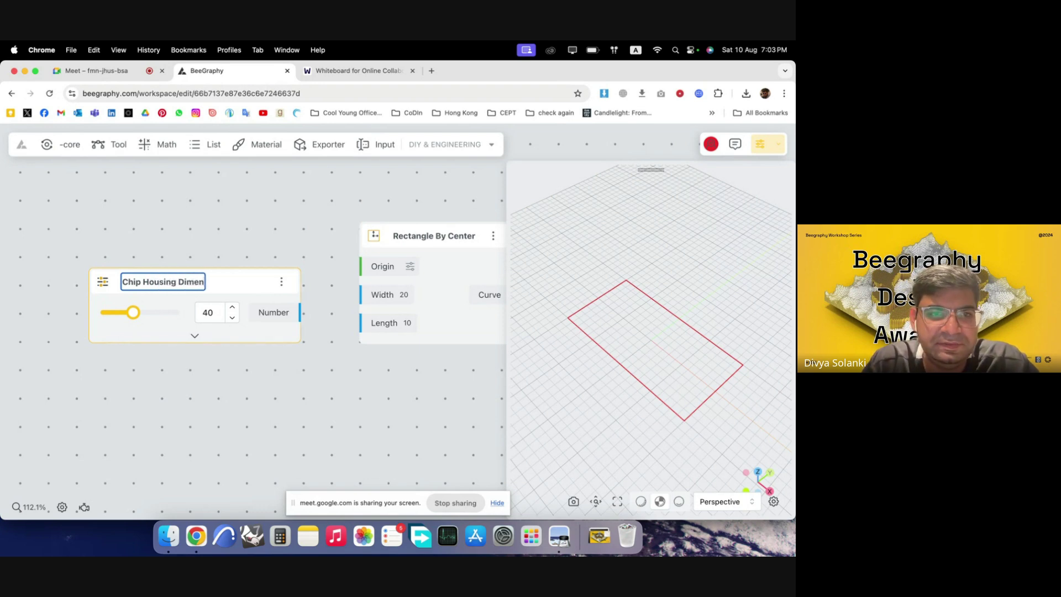
{"action": "type", "text": "sion"}
{"action": "left_click", "coordinate": [264, 363]}
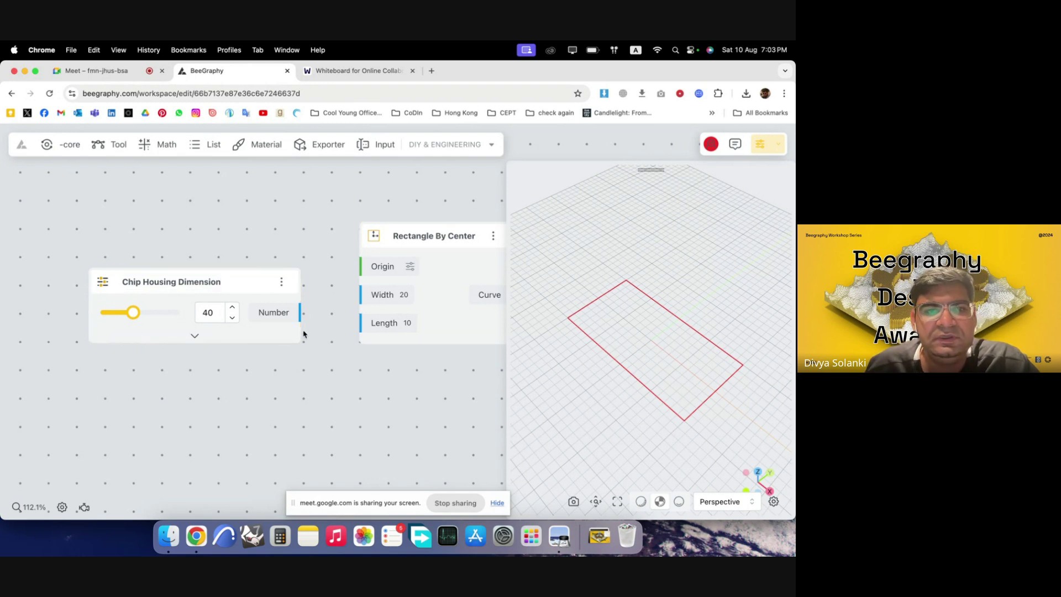
- Connect the Chip Housing Dimension number to both the Width and Length of the Rectangle By Center node
{"action": "left_click_drag", "start_coordinate": [301, 312], "coordinate": [361, 323]}
{"action": "scroll", "coordinate": [341, 381], "scroll_direction": "down", "scroll_amount": 5}
{"action": "scroll", "coordinate": [672, 343], "scroll_direction": "down", "scroll_amount": 5}
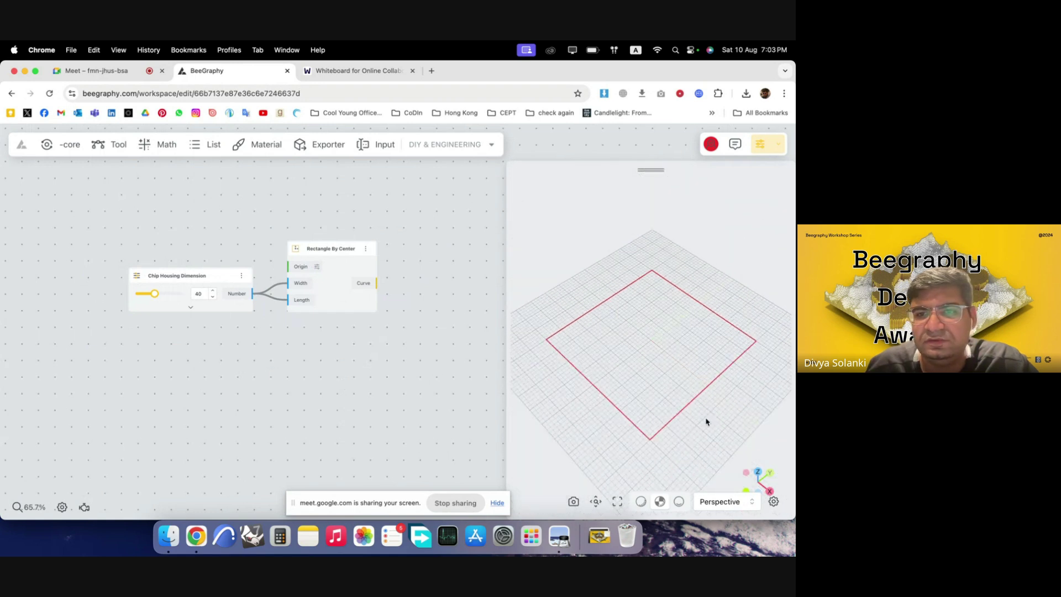
{"action": "left_click_drag", "start_coordinate": [706, 422], "coordinate": [652, 348]}
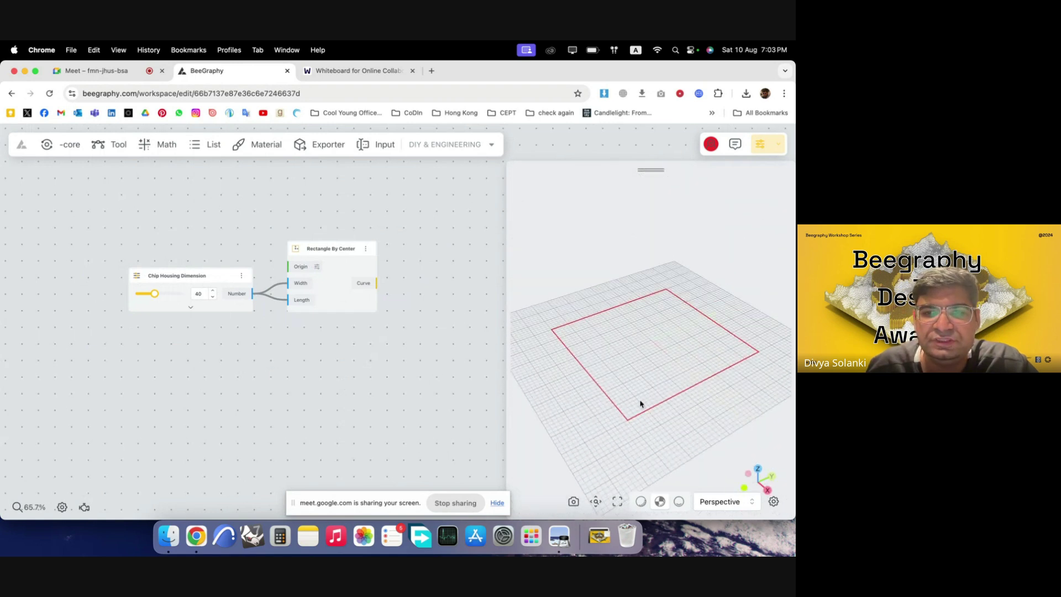
{"action": "scroll", "coordinate": [222, 343], "scroll_direction": "down", "scroll_amount": 2}
{"action": "scroll", "coordinate": [324, 320], "scroll_direction": "up", "scroll_amount": 4}
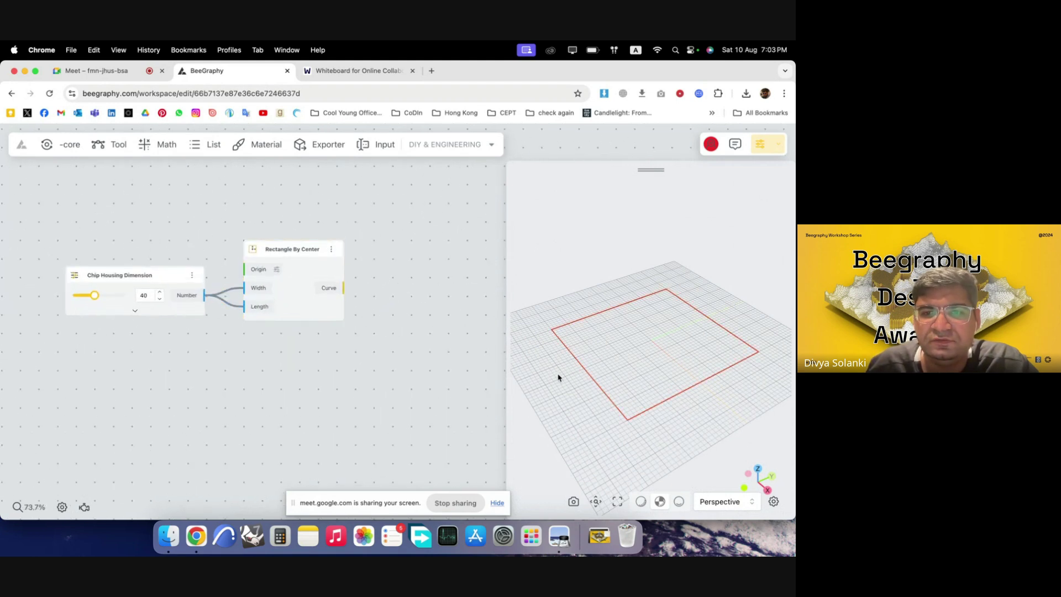
{"action": "scroll", "coordinate": [200, 301], "scroll_direction": "down", "scroll_amount": 3}
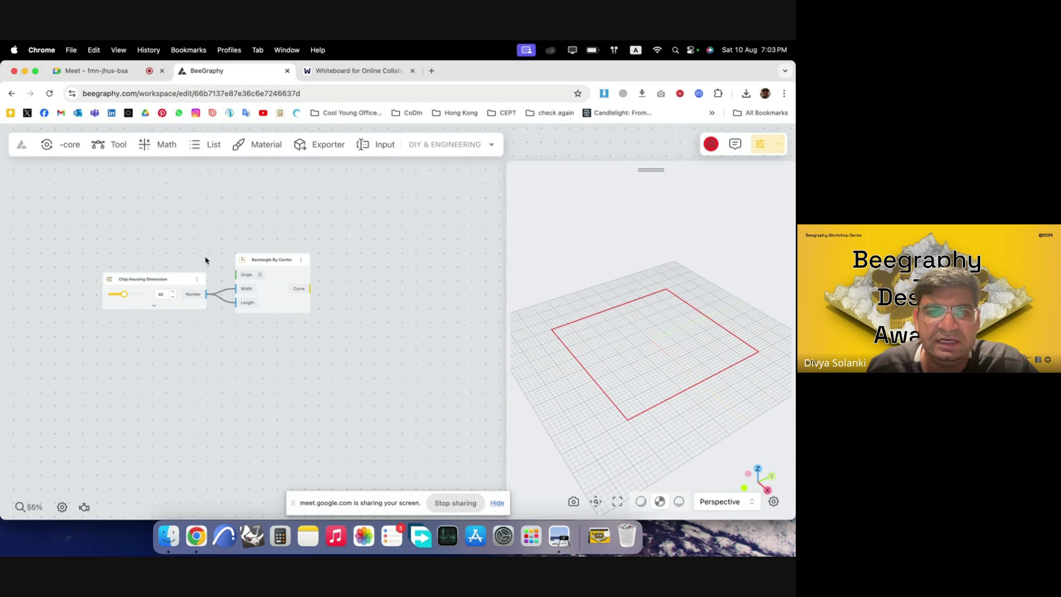
{"action": "scroll", "coordinate": [205, 260], "scroll_direction": "up", "scroll_amount": 1}
- Duplicate the Rectangle By Center node and arrange the two rectangle nodes one above the other, away from the Chip Housing Dimension node
{"action": "left_click", "coordinate": [238, 273]}
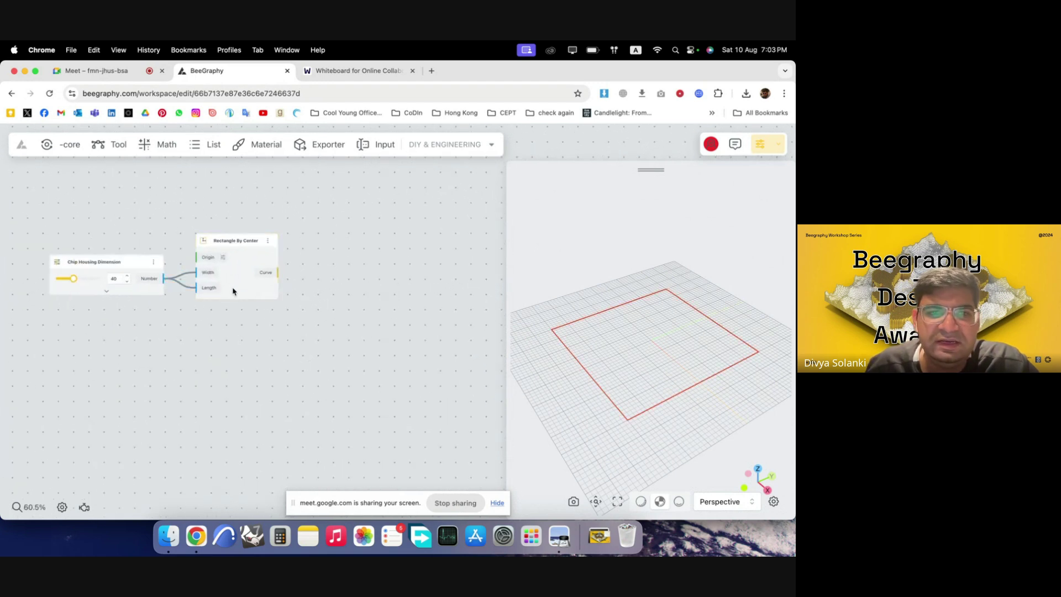
{"action": "key", "text": "ctrl+c"}
{"action": "key", "text": "ctrl+v"}
{"action": "left_click_drag", "start_coordinate": [236, 296], "coordinate": [240, 398]}
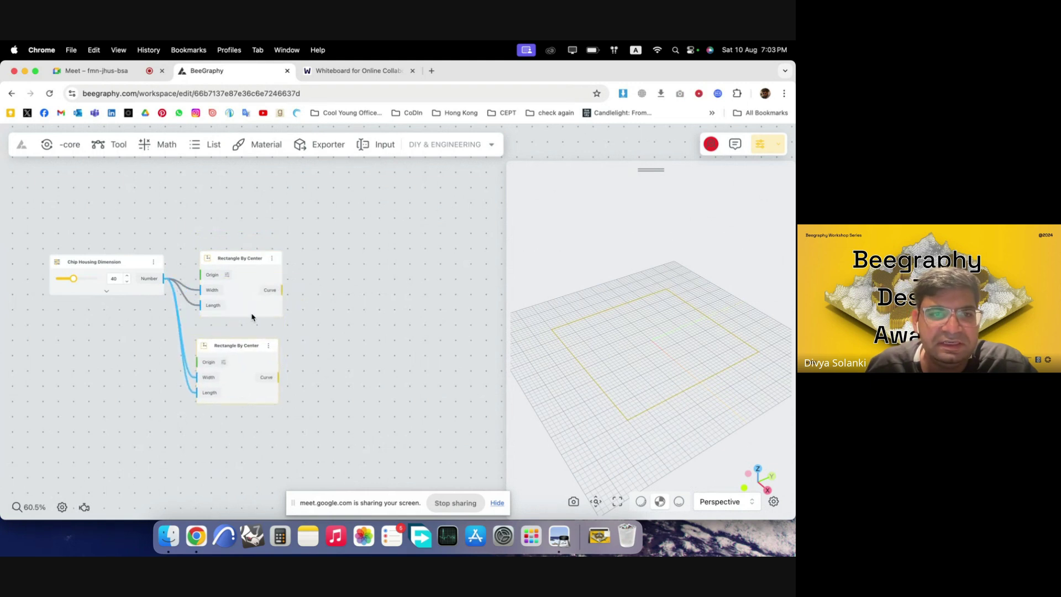
{"action": "left_click_drag", "start_coordinate": [253, 307], "coordinate": [254, 287]}
{"action": "left_click_drag", "start_coordinate": [247, 359], "coordinate": [268, 353]}
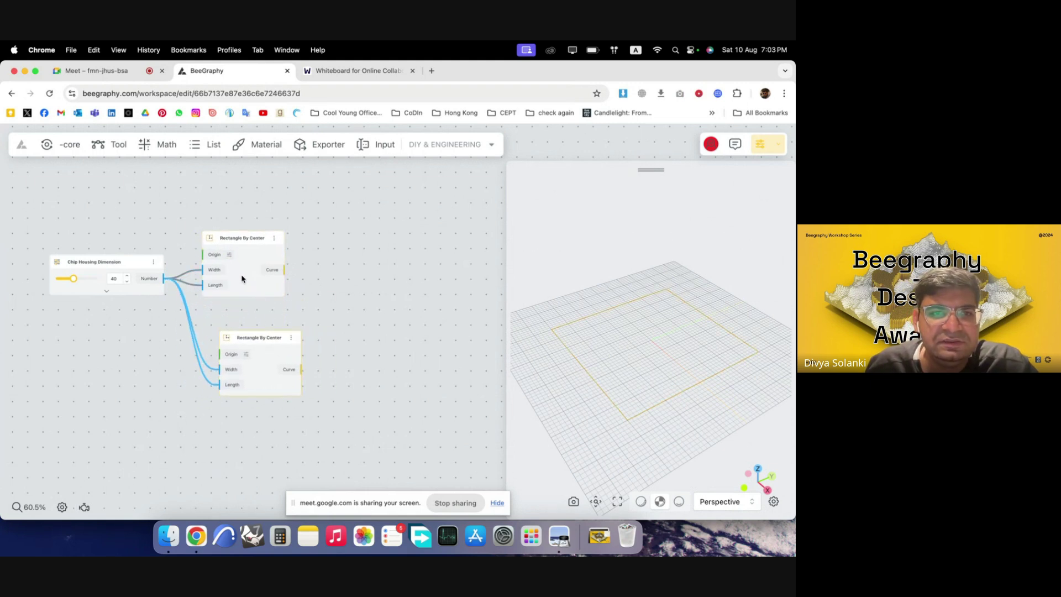
{"action": "left_click_drag", "start_coordinate": [243, 279], "coordinate": [302, 278]}
{"action": "left_click_drag", "start_coordinate": [272, 366], "coordinate": [311, 350]}
{"action": "left_click", "coordinate": [354, 346]}
{"action": "scroll", "coordinate": [381, 334], "scroll_direction": "down", "scroll_amount": 4}
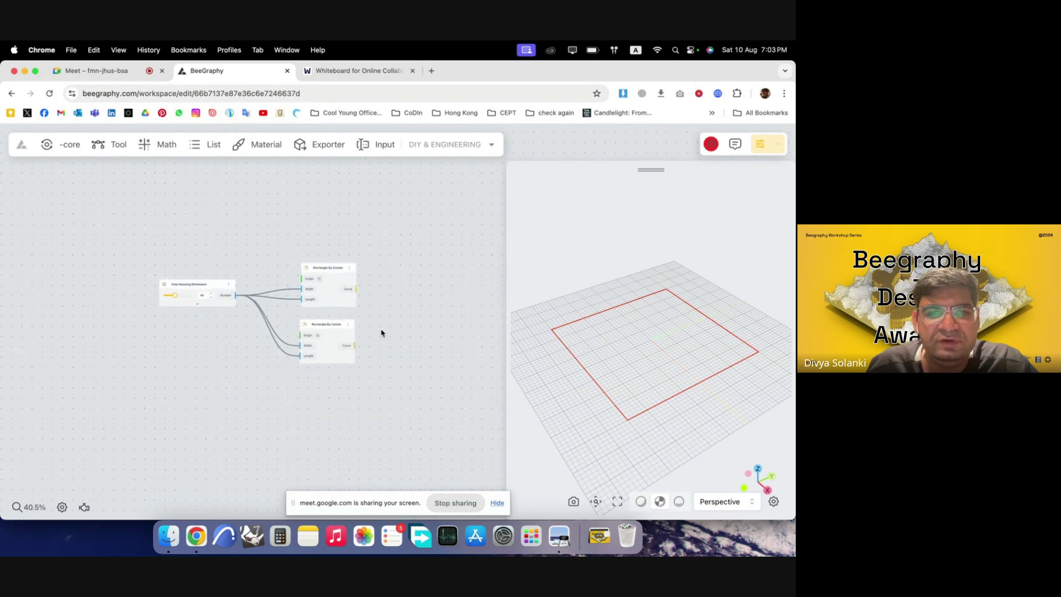
{"action": "scroll", "coordinate": [290, 337], "scroll_direction": "up", "scroll_amount": 4}
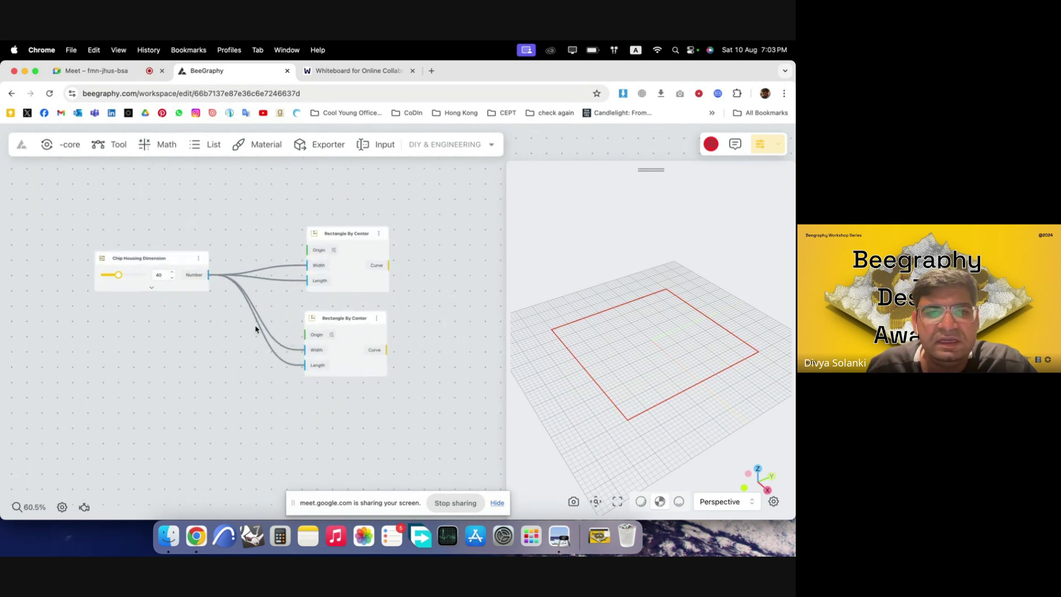
- Add a Range Input node with a value of 10 below the Chip Housing Dimension node
{"action": "double_click", "coordinate": [160, 348]}
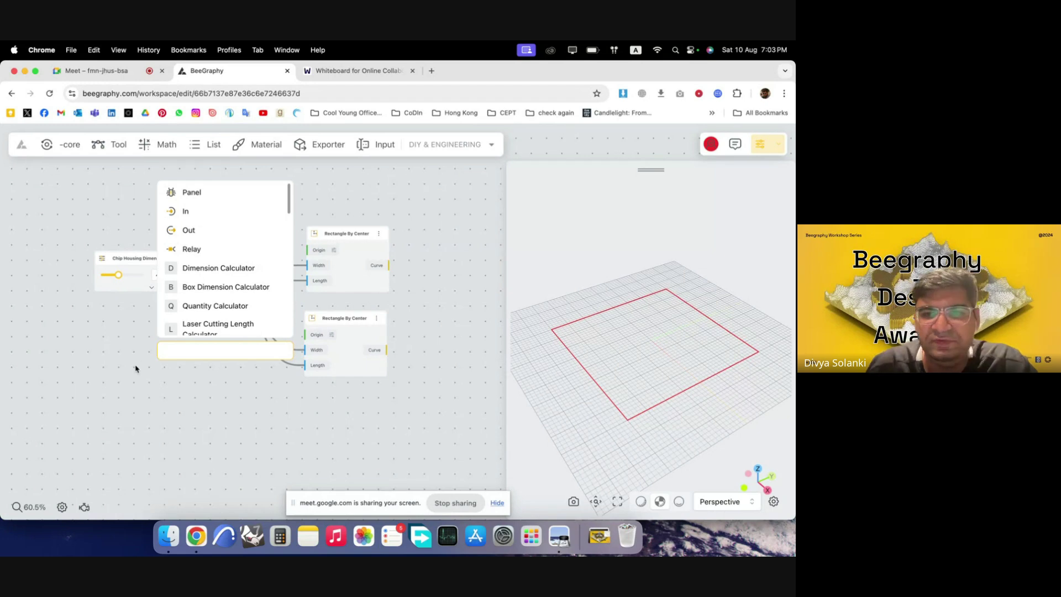
{"action": "type", "text": "10"}
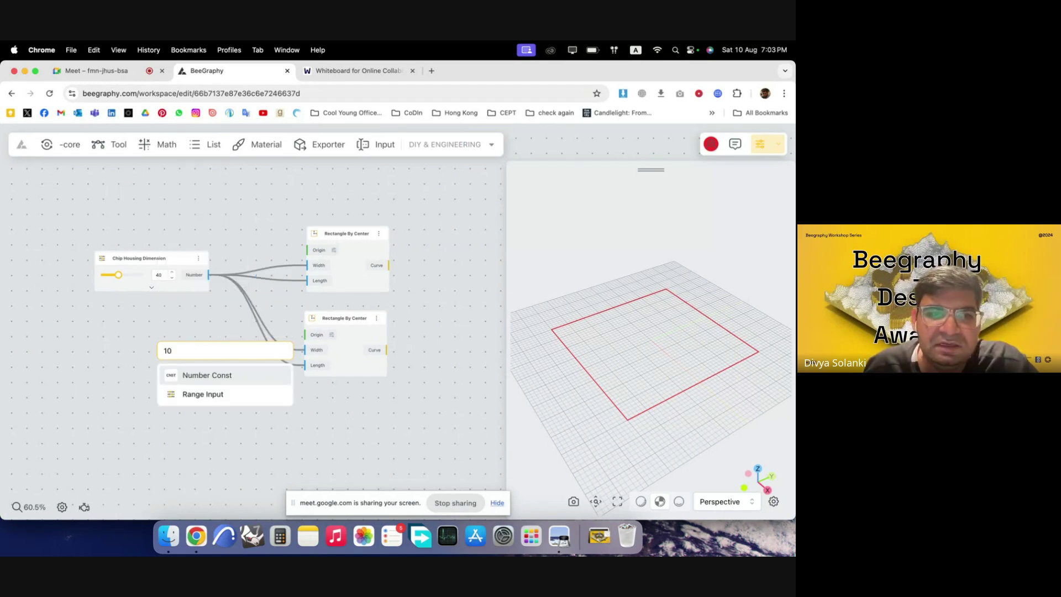
{"action": "left_click", "coordinate": [210, 398]}
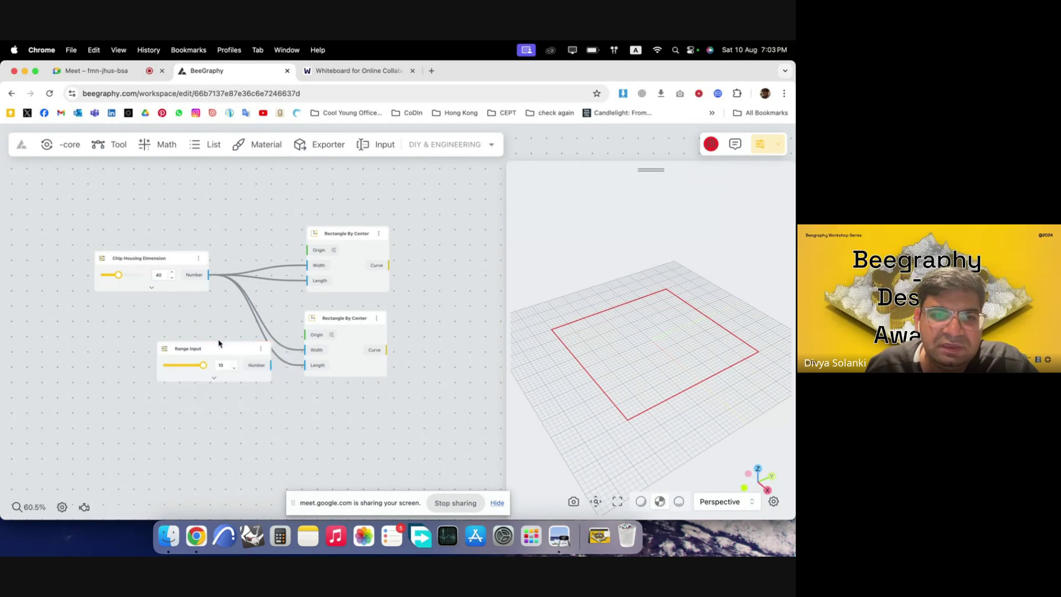
{"action": "left_click_drag", "start_coordinate": [221, 348], "coordinate": [157, 333]}
- Rename the new Range Input node to Body Frame
{"action": "double_click", "coordinate": [128, 330]}
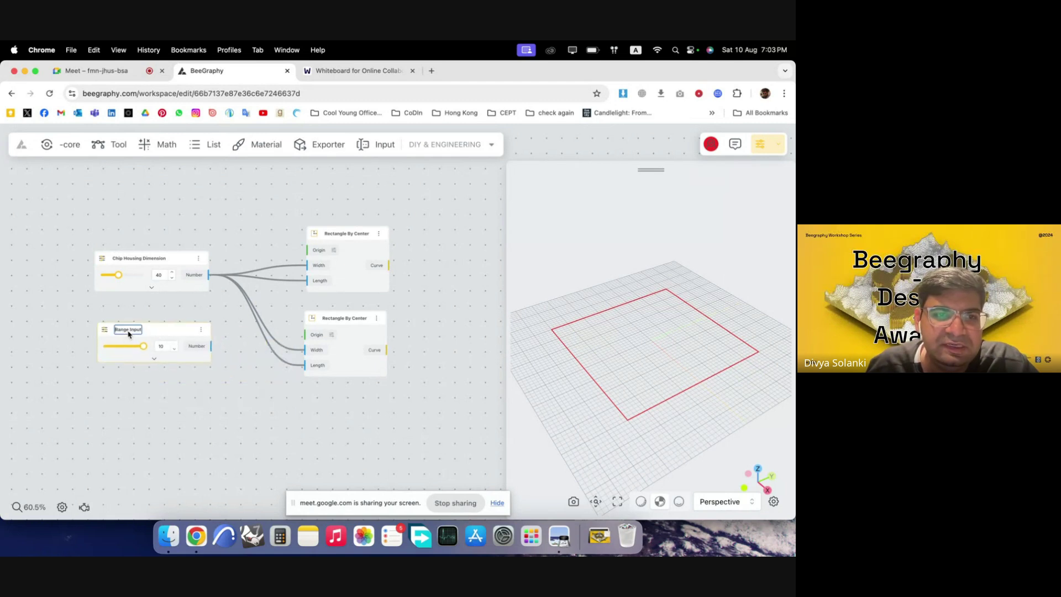
{"action": "type", "text": "Chip"}
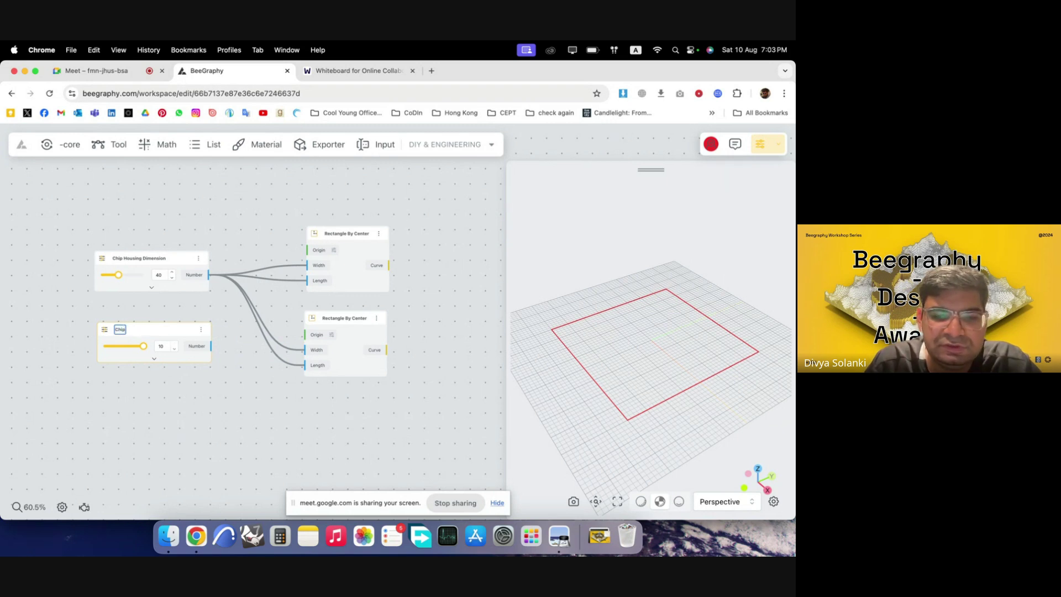
{"action": "type", "text": "od"}
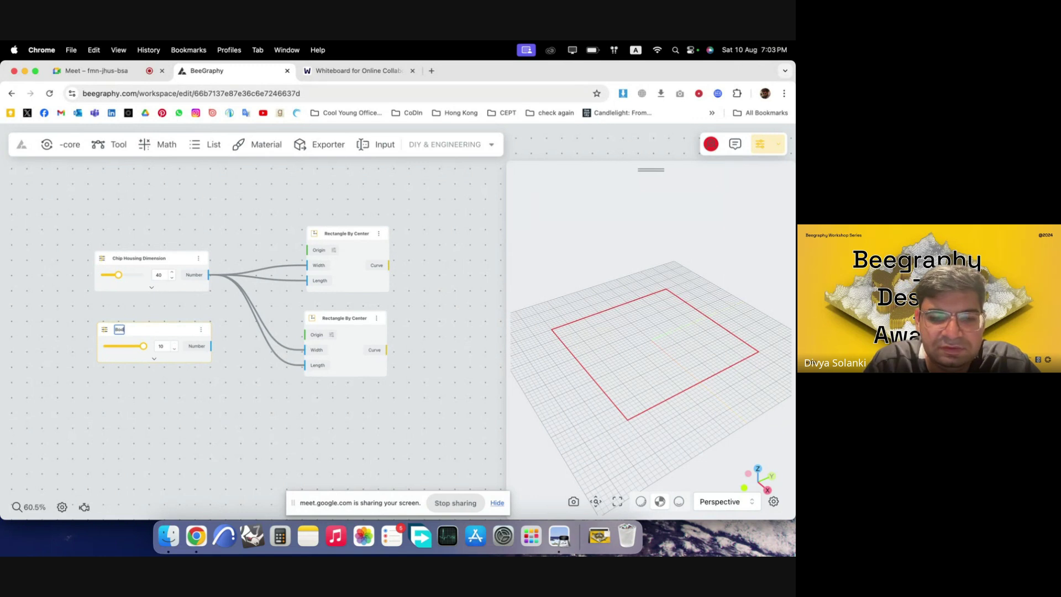
{"action": "type", "text": "y Frame"}
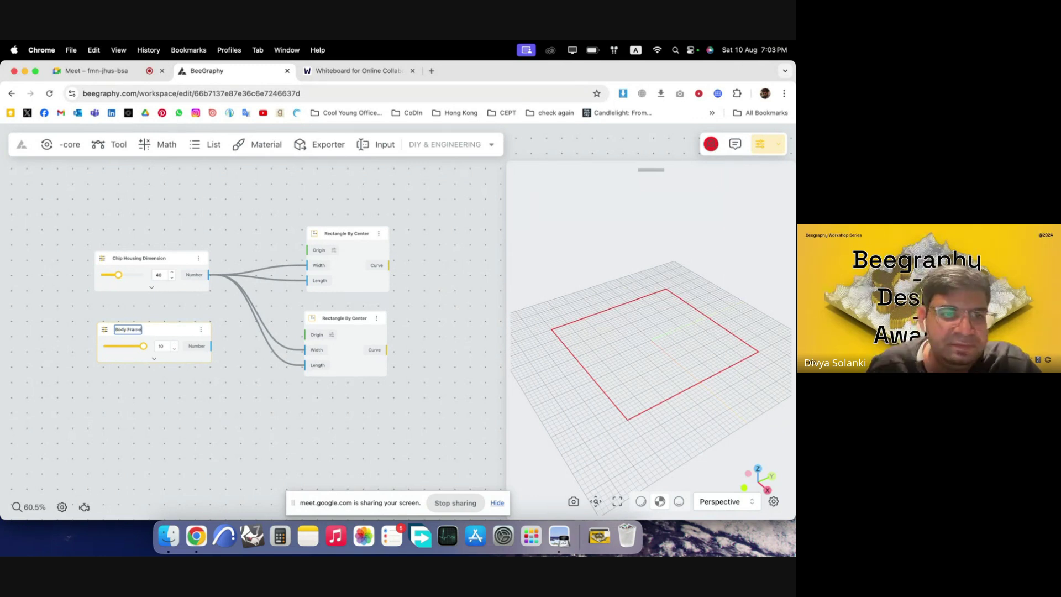
{"action": "key", "text": "Return"}
- Add an Addition node summing Chip Housing Dimension and Body Frame, and feed its result into the second rectangle's Width and Length
{"action": "left_click_drag", "start_coordinate": [211, 345], "coordinate": [278, 330]}
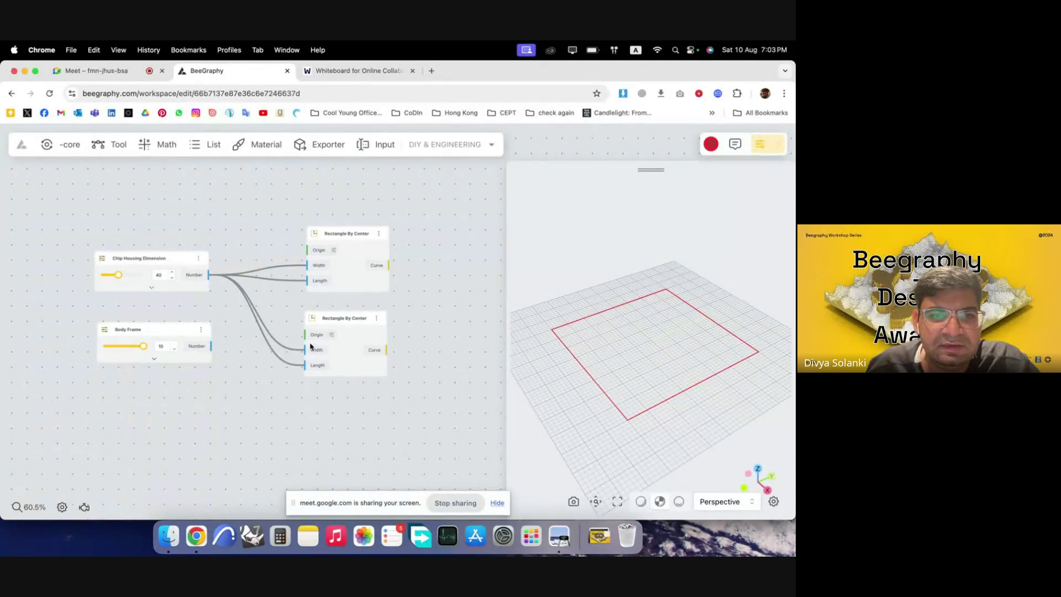
{"action": "left_click_drag", "start_coordinate": [165, 331], "coordinate": [97, 363]}
{"action": "double_click", "coordinate": [196, 352]}
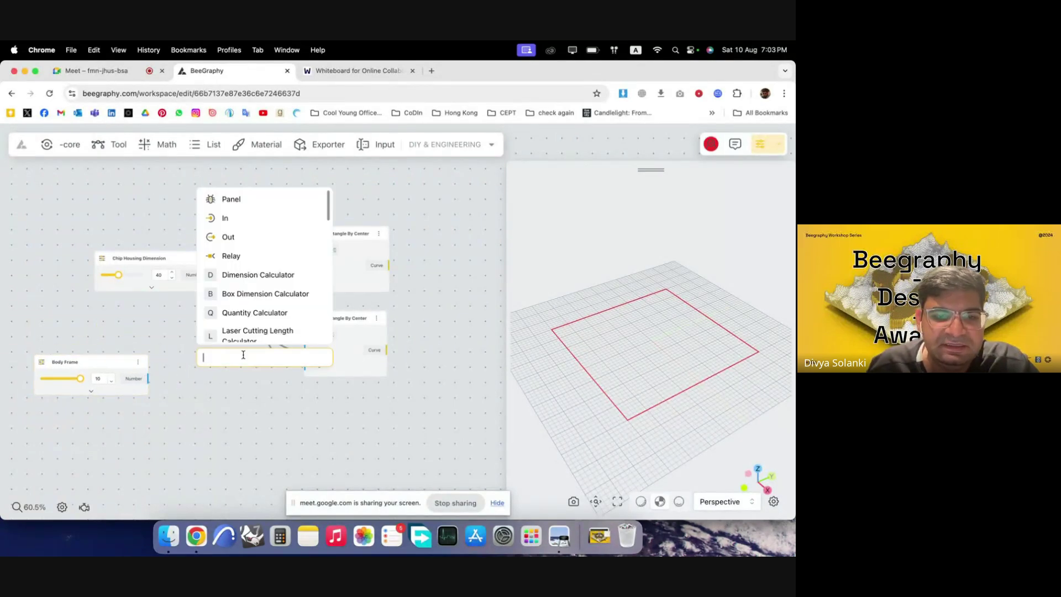
{"action": "type", "text": "add"}
{"action": "left_click", "coordinate": [248, 379]}
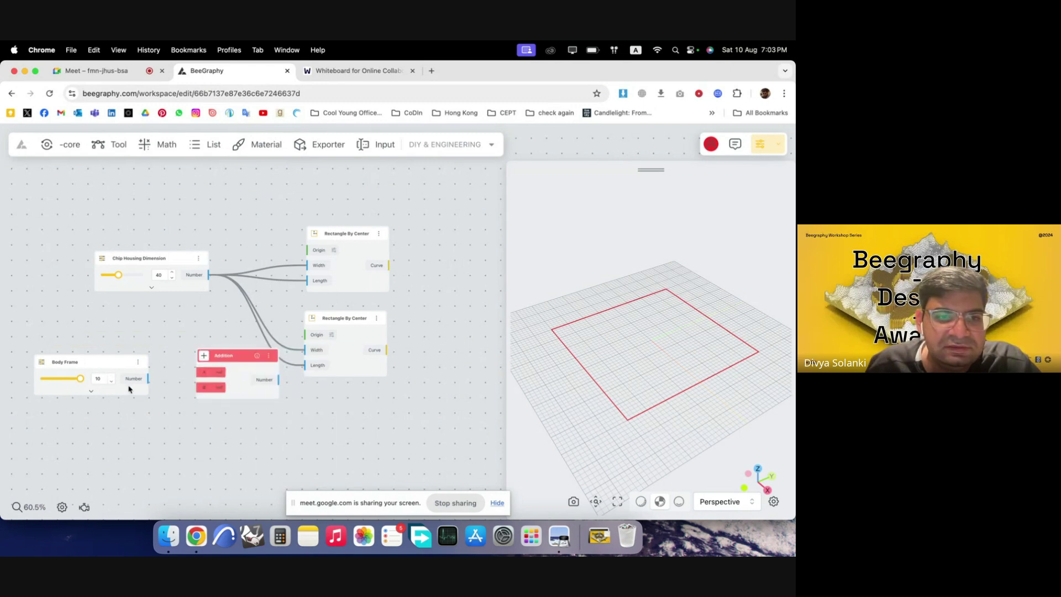
{"action": "left_click_drag", "start_coordinate": [152, 380], "coordinate": [198, 387]}
{"action": "mouse_move", "coordinate": [202, 288]}
{"action": "left_mouse_down"}
{"action": "mouse_move", "coordinate": [160, 285]}
{"action": "mouse_move", "coordinate": [199, 373]}
{"action": "mouse_move", "coordinate": [234, 339]}
{"action": "mouse_move", "coordinate": [313, 331]}
{"action": "mouse_move", "coordinate": [282, 365]}
{"action": "mouse_move", "coordinate": [303, 370]}
{"action": "mouse_move", "coordinate": [244, 370]}
{"action": "left_mouse_up"}
- Outline the drone's central recess in green on the whiteboard image, and return to BeeGraphy to inspect the two nested rectangles
{"action": "left_click", "coordinate": [352, 80]}
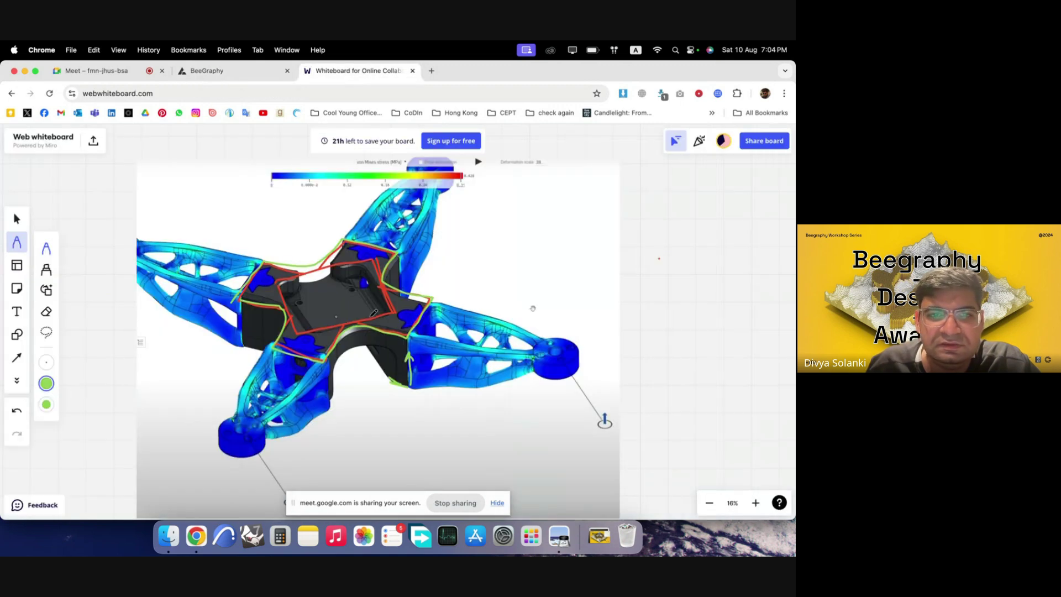
{"action": "mouse_move", "coordinate": [359, 264]}
{"action": "left_mouse_down"}
{"action": "mouse_move", "coordinate": [326, 272]}
{"action": "mouse_move", "coordinate": [303, 306]}
{"action": "mouse_move", "coordinate": [386, 306]}
{"action": "mouse_move", "coordinate": [374, 266]}
{"action": "left_mouse_up"}
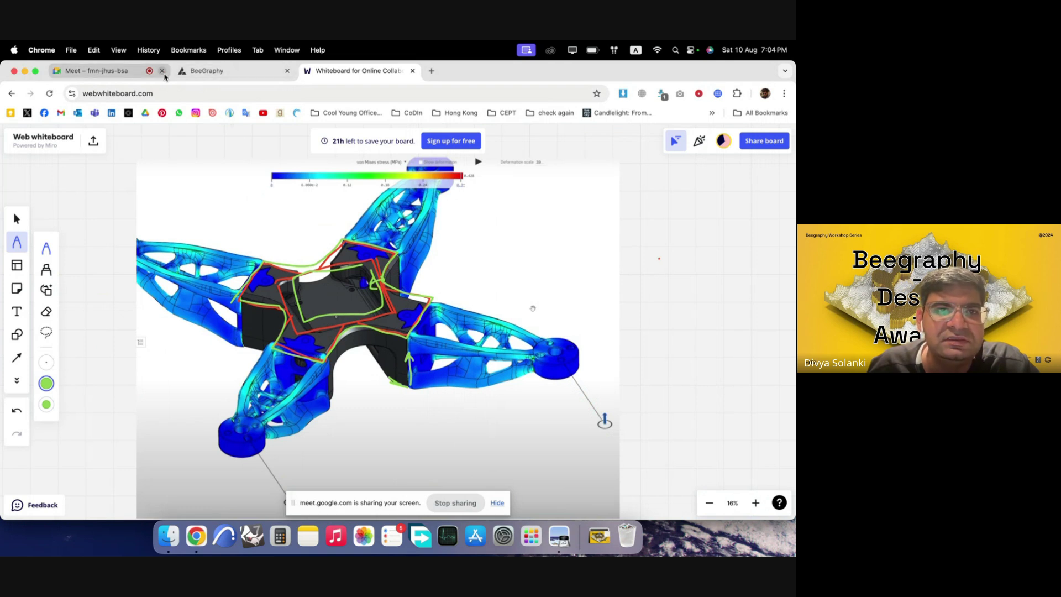
{"action": "left_click", "coordinate": [216, 72]}
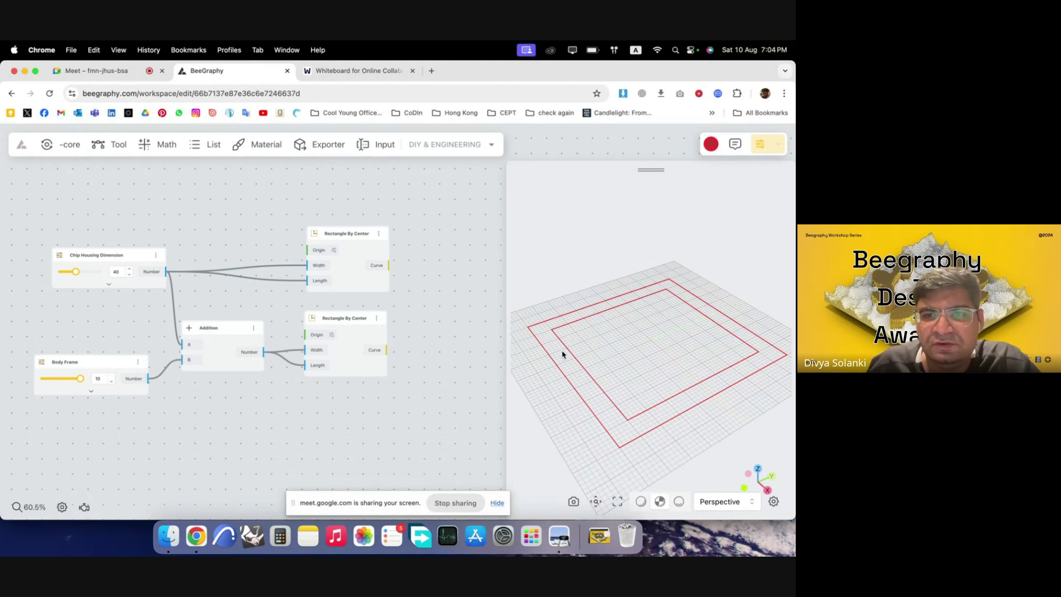
{"action": "left_click_drag", "start_coordinate": [644, 389], "coordinate": [664, 353]}
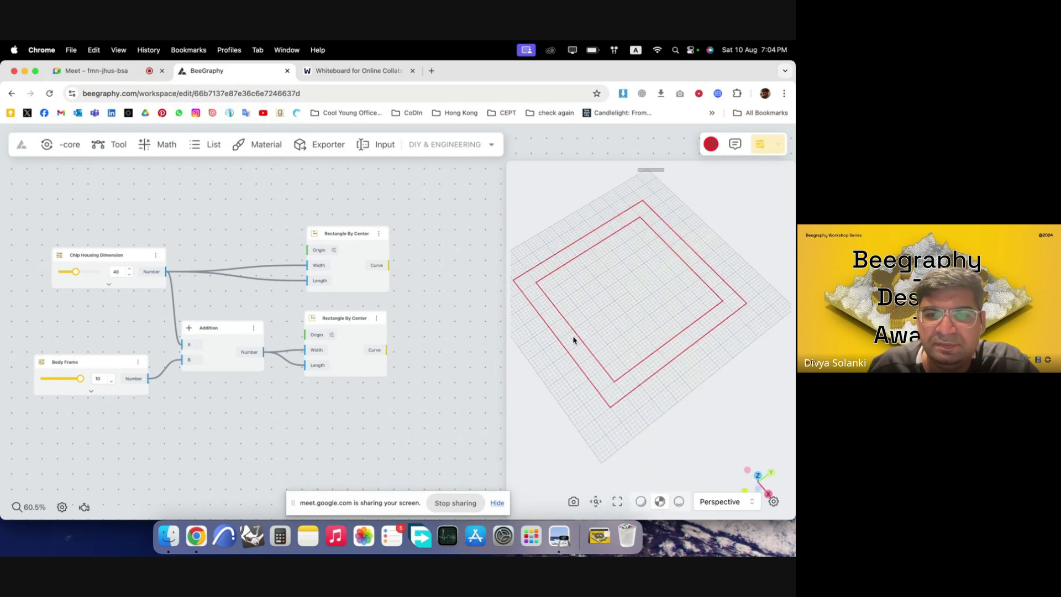
- Switch to the whiteboard and mark the edge of the drone body's lower arm mount in green
{"action": "left_click", "coordinate": [381, 75]}
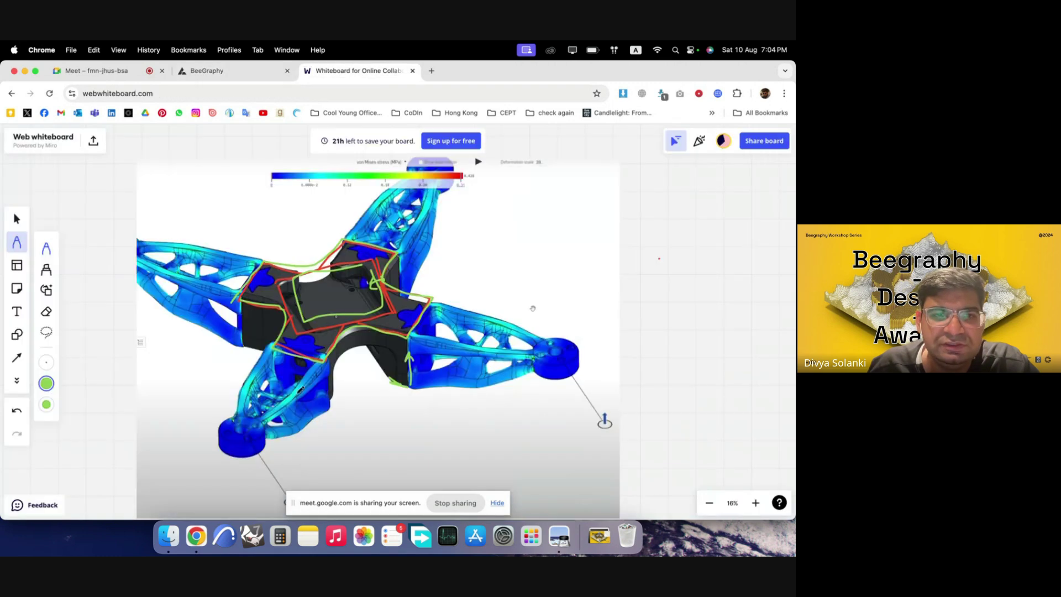
{"action": "mouse_move", "coordinate": [294, 316]}
{"action": "left_mouse_down"}
{"action": "mouse_move", "coordinate": [268, 350]}
{"action": "mouse_move", "coordinate": [324, 360]}
{"action": "mouse_move", "coordinate": [347, 322]}
{"action": "left_mouse_up"}
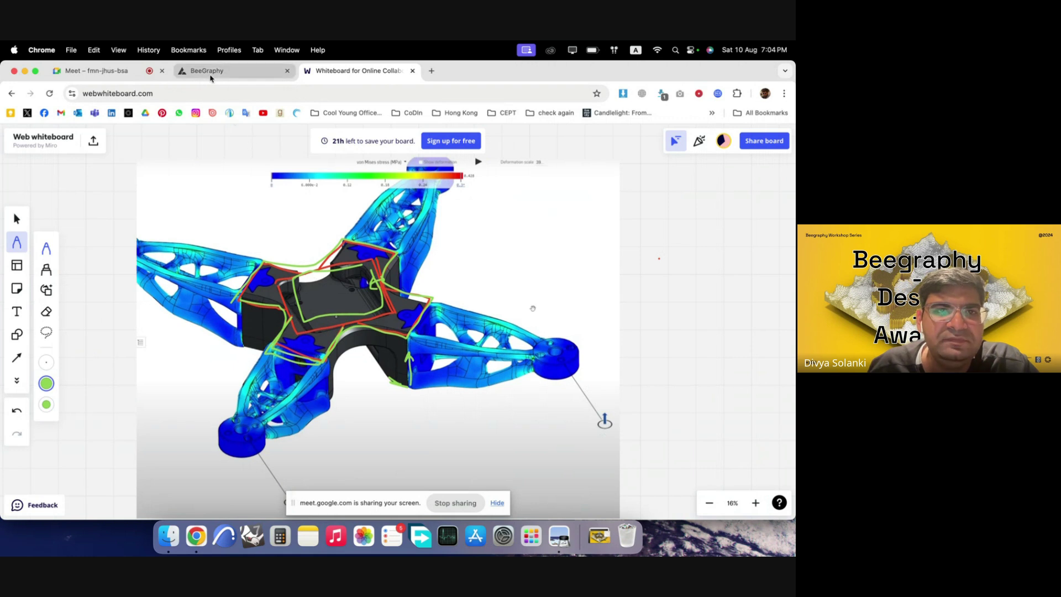
- Return to BeeGraphy and align the Body Frame input node directly beneath the Chip Housing Dimension node
{"action": "left_click", "coordinate": [227, 72]}
{"action": "left_click", "coordinate": [128, 72]}
{"action": "left_click", "coordinate": [208, 70]}
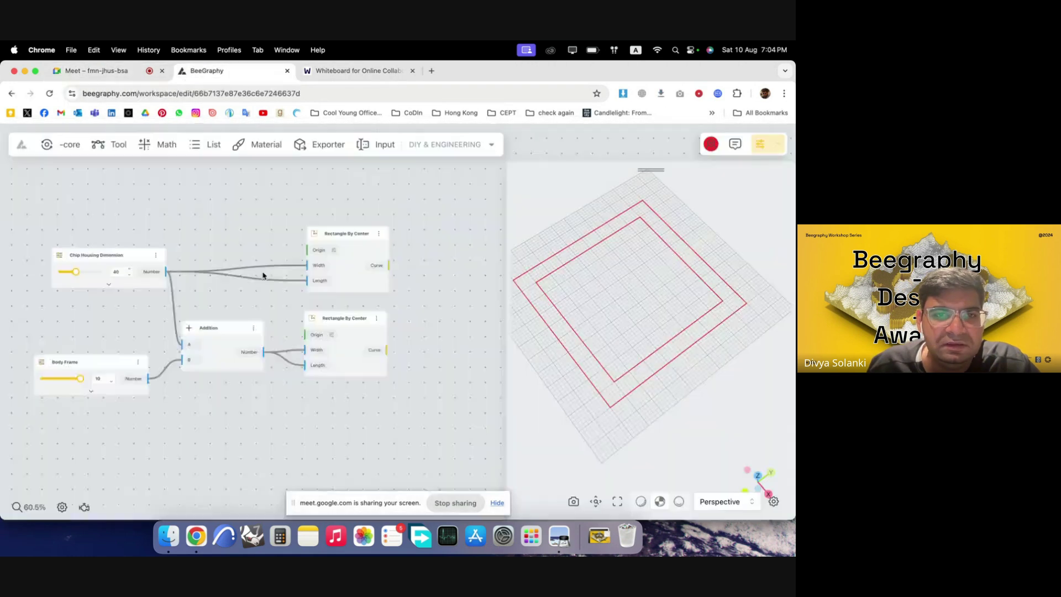
{"action": "scroll", "coordinate": [308, 378], "scroll_direction": "down", "scroll_amount": 2}
{"action": "left_click_drag", "start_coordinate": [231, 296], "coordinate": [237, 297]}
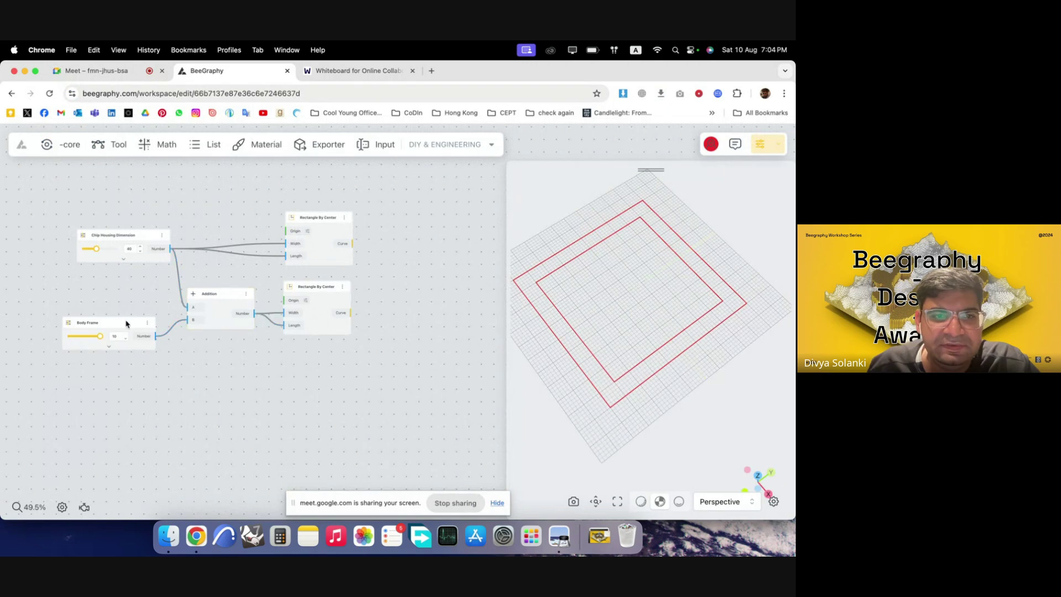
{"action": "left_click_drag", "start_coordinate": [126, 324], "coordinate": [137, 301]}
{"action": "scroll", "coordinate": [160, 332], "scroll_direction": "down", "scroll_amount": 2}
{"action": "scroll", "coordinate": [162, 331], "scroll_direction": "down", "scroll_amount": 2}
{"action": "scroll", "coordinate": [359, 333], "scroll_direction": "up", "scroll_amount": 2}
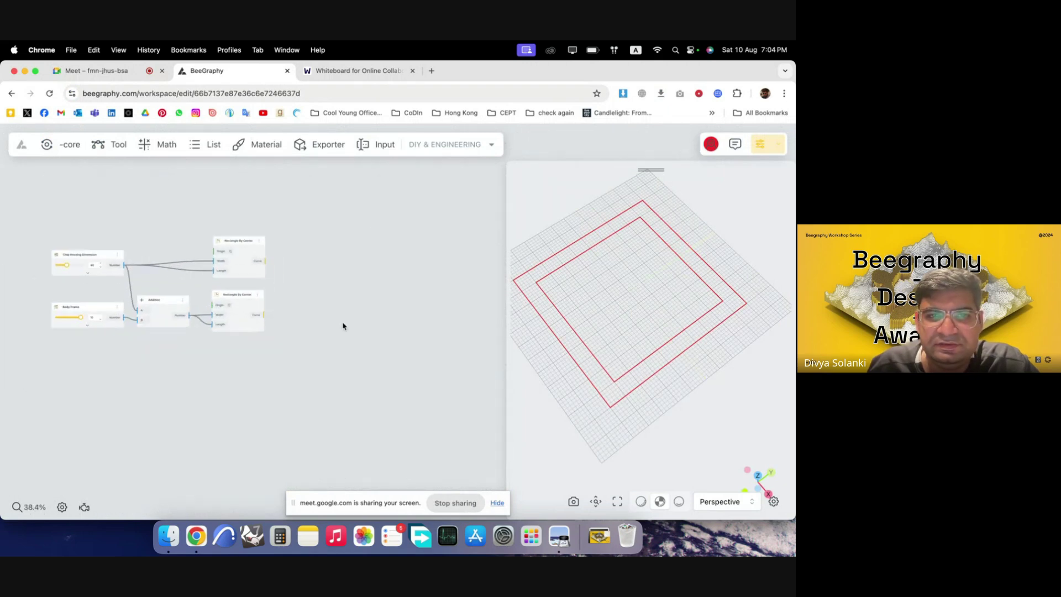
- Add a Rotate Plane node to the graph and place it beyond the two Rectangle By Center nodes
{"action": "double_click", "coordinate": [343, 324]}
{"action": "left_click", "coordinate": [313, 365]}
{"action": "mouse_move", "coordinate": [644, 284]}
{"action": "left_mouse_down"}
{"action": "mouse_move", "coordinate": [632, 303]}
{"action": "mouse_move", "coordinate": [685, 273]}
{"action": "mouse_move", "coordinate": [649, 325]}
{"action": "mouse_move", "coordinate": [646, 298]}
{"action": "mouse_move", "coordinate": [666, 279]}
{"action": "mouse_move", "coordinate": [658, 250]}
{"action": "mouse_move", "coordinate": [653, 300]}
{"action": "left_mouse_up"}
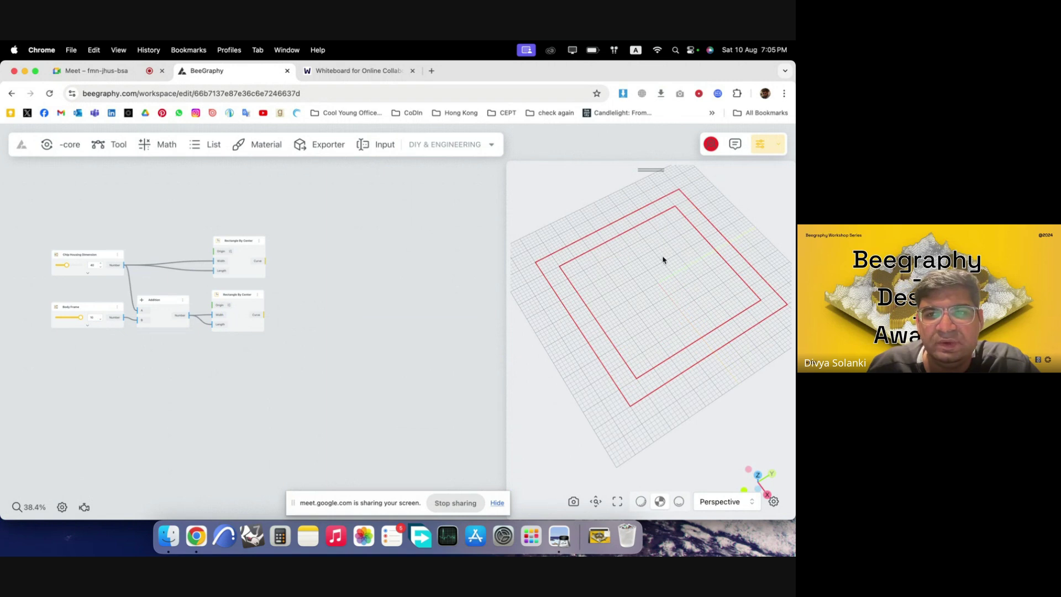
{"action": "double_click", "coordinate": [315, 331]}
{"action": "type", "text": "rote"}
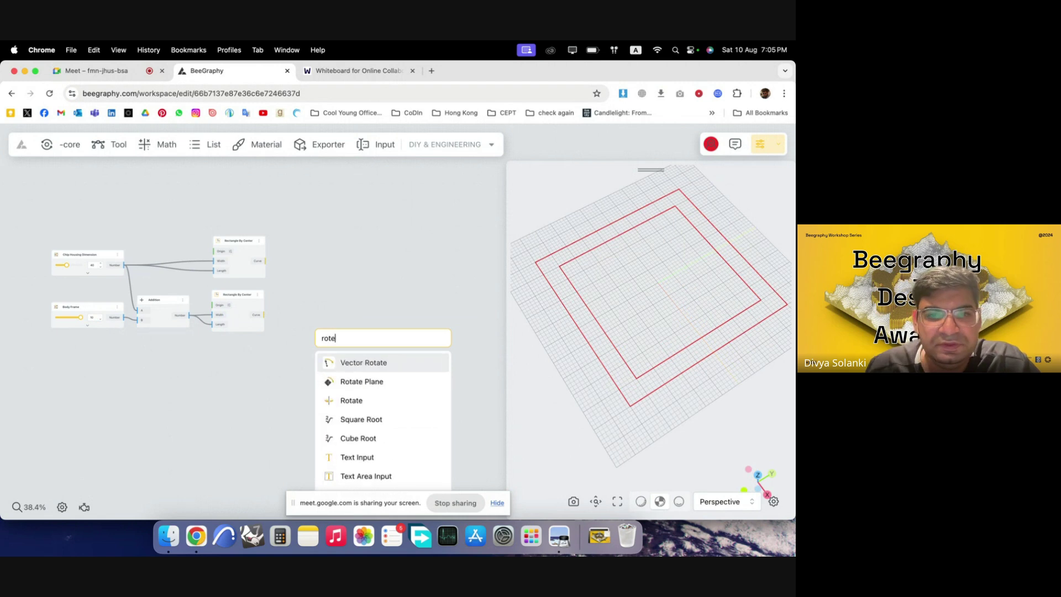
{"action": "left_click", "coordinate": [382, 389]}
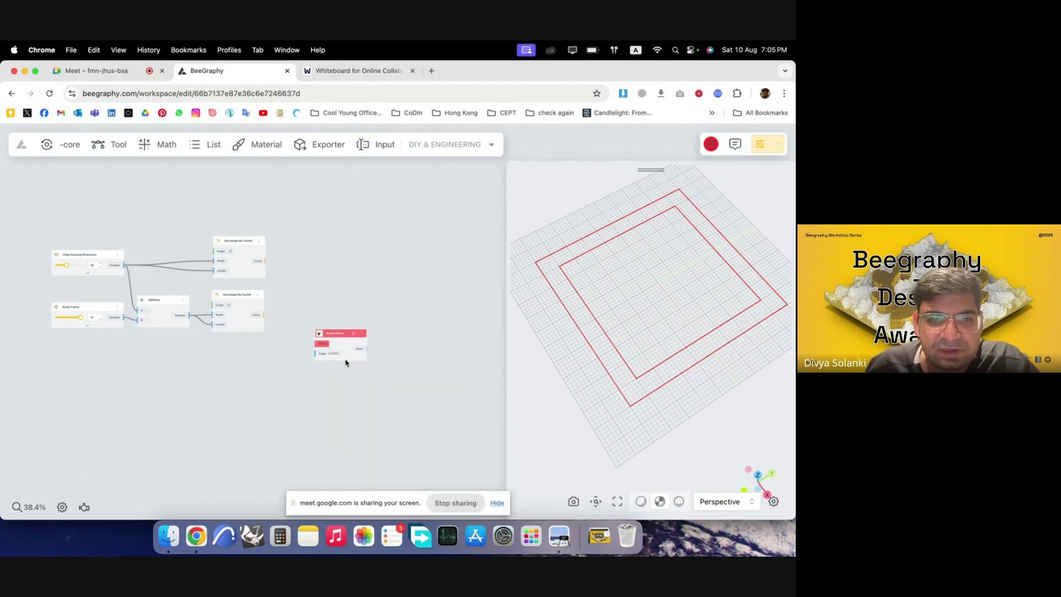
{"action": "scroll", "coordinate": [280, 338], "scroll_direction": "up", "scroll_amount": 3}
{"action": "left_click_drag", "start_coordinate": [370, 332], "coordinate": [376, 285]}
{"action": "scroll", "coordinate": [377, 284], "scroll_direction": "down", "scroll_amount": 3}
{"action": "scroll", "coordinate": [267, 276], "scroll_direction": "up", "scroll_amount": 2}
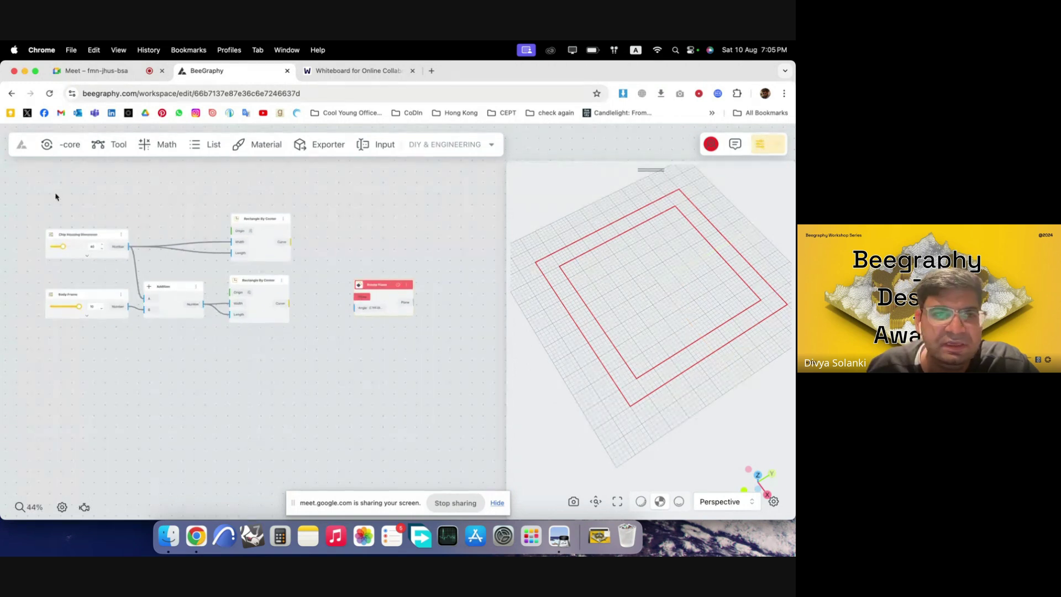
- Add a PlaneXY node above Chip Housing Dimension and connect its Plane output to the Origin of both Rectangle By Center nodes
{"action": "double_click", "coordinate": [122, 200]}
{"action": "left_click", "coordinate": [301, 365]}
{"action": "left_click_drag", "start_coordinate": [365, 303], "coordinate": [372, 342]}
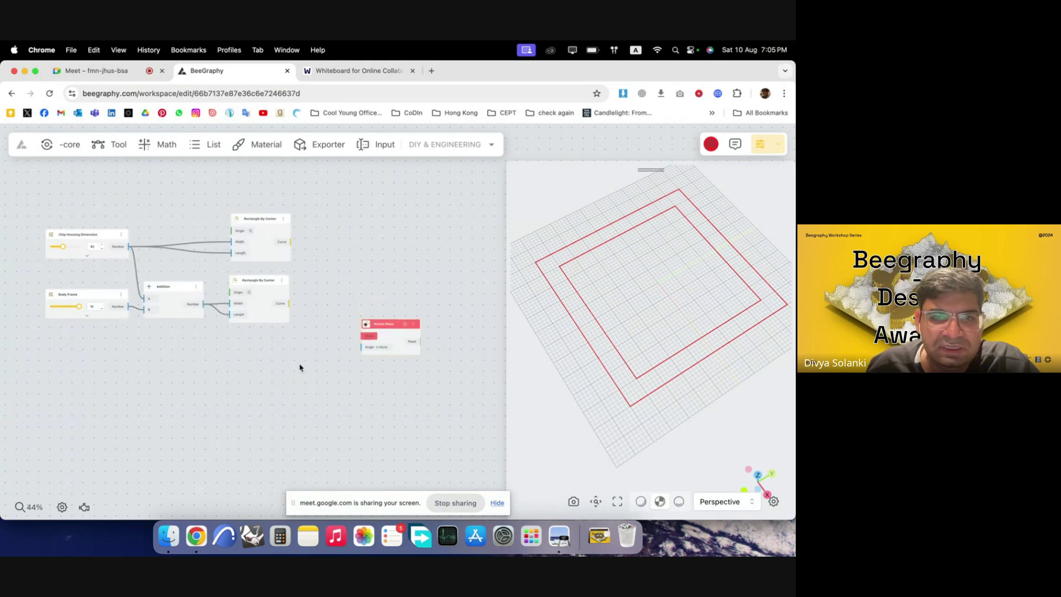
{"action": "double_click", "coordinate": [246, 372]}
{"action": "type", "text": "xy"}
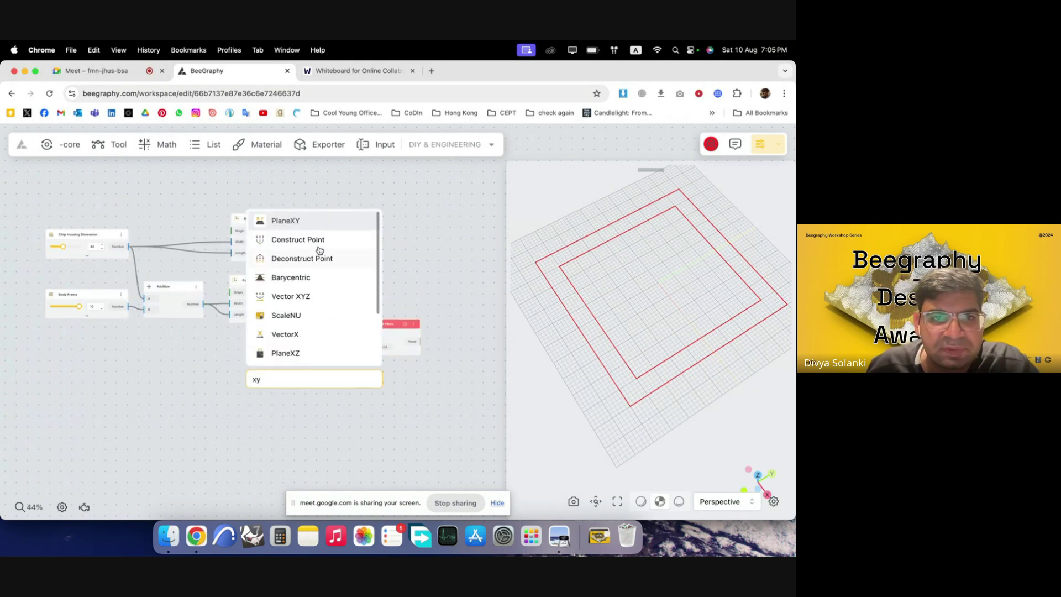
{"action": "left_click", "coordinate": [322, 224]}
{"action": "left_click_drag", "start_coordinate": [285, 381], "coordinate": [231, 230]}
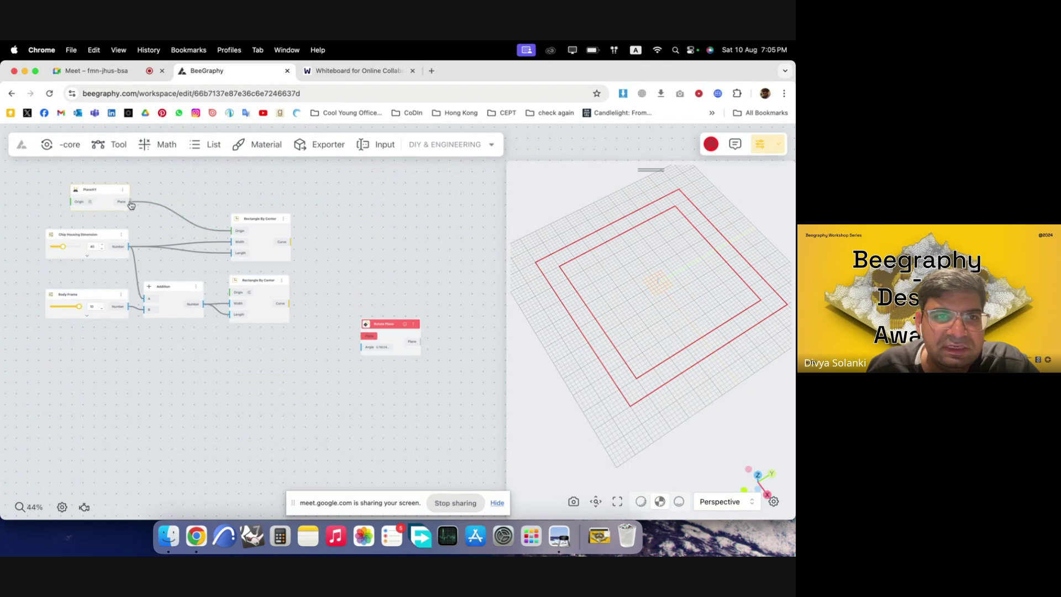
{"action": "left_click_drag", "start_coordinate": [131, 203], "coordinate": [231, 291]}
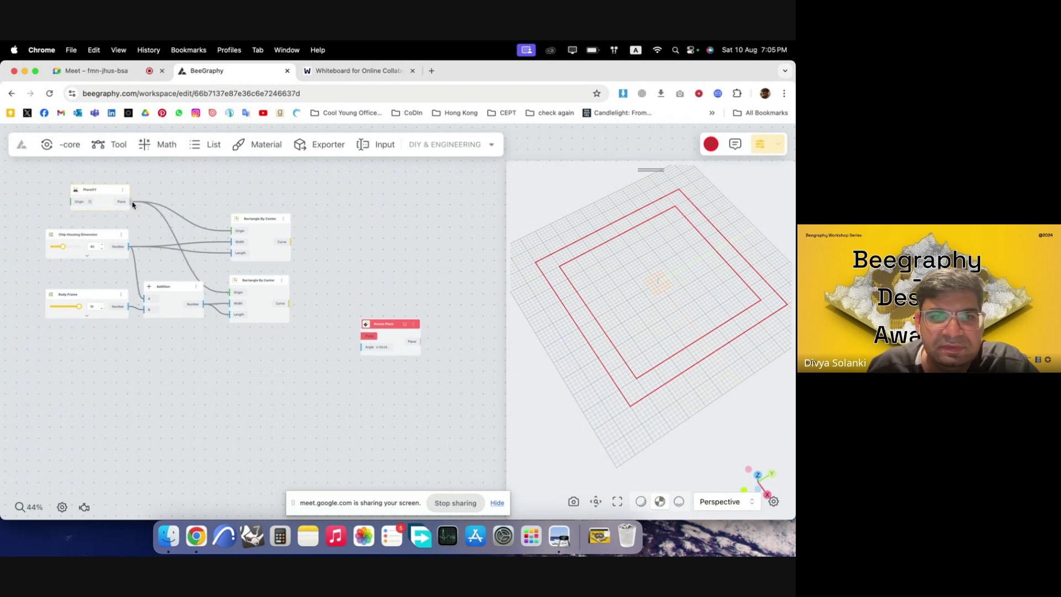
- Connect the PlaneXY output to Rotate Plane's Plane input, reposition the node, and inspect the plane in the 3D view
{"action": "left_click_drag", "start_coordinate": [131, 203], "coordinate": [358, 338]}
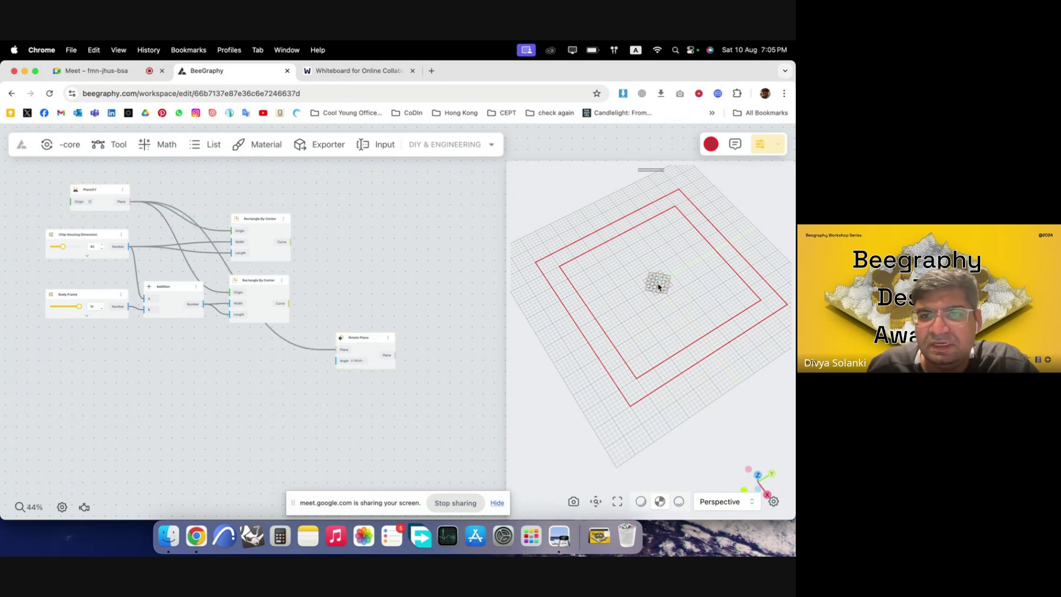
{"action": "left_click_drag", "start_coordinate": [663, 313], "coordinate": [651, 300]}
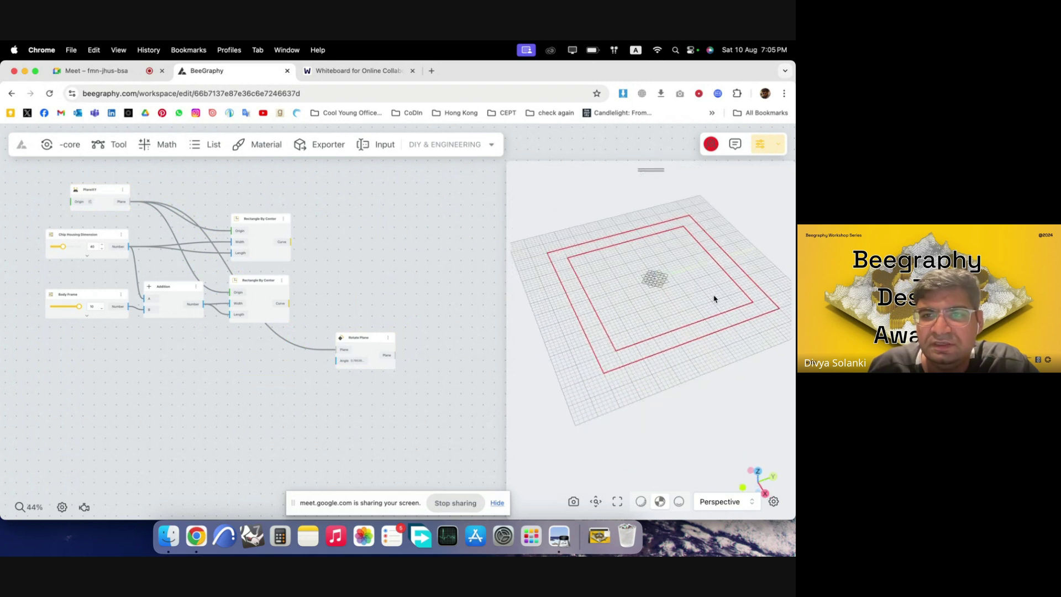
{"action": "left_click", "coordinate": [373, 342]}
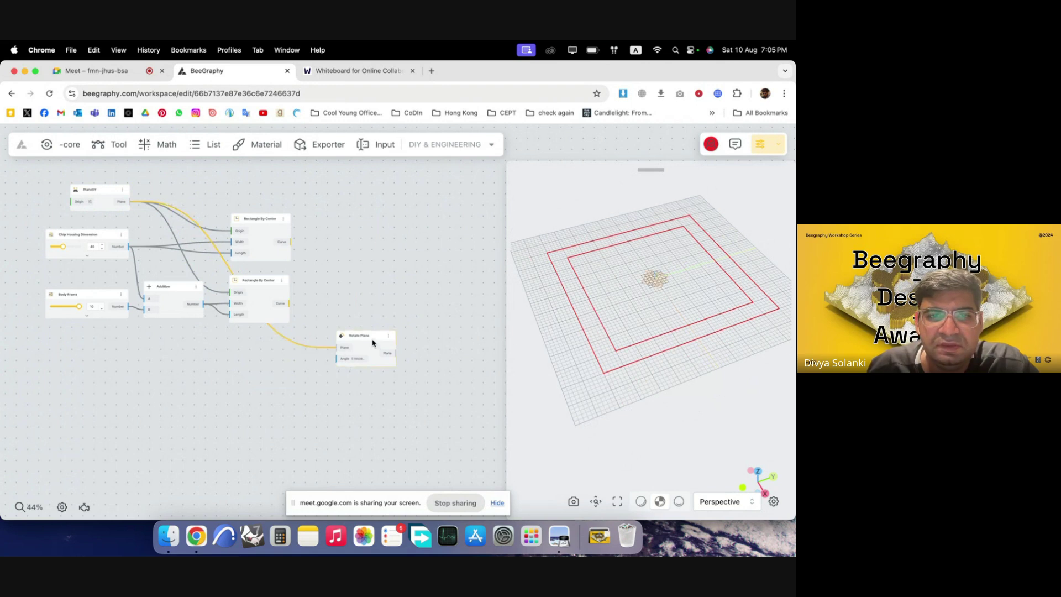
{"action": "left_click", "coordinate": [374, 376]}
{"action": "scroll", "coordinate": [438, 381], "scroll_direction": "up", "scroll_amount": 4}
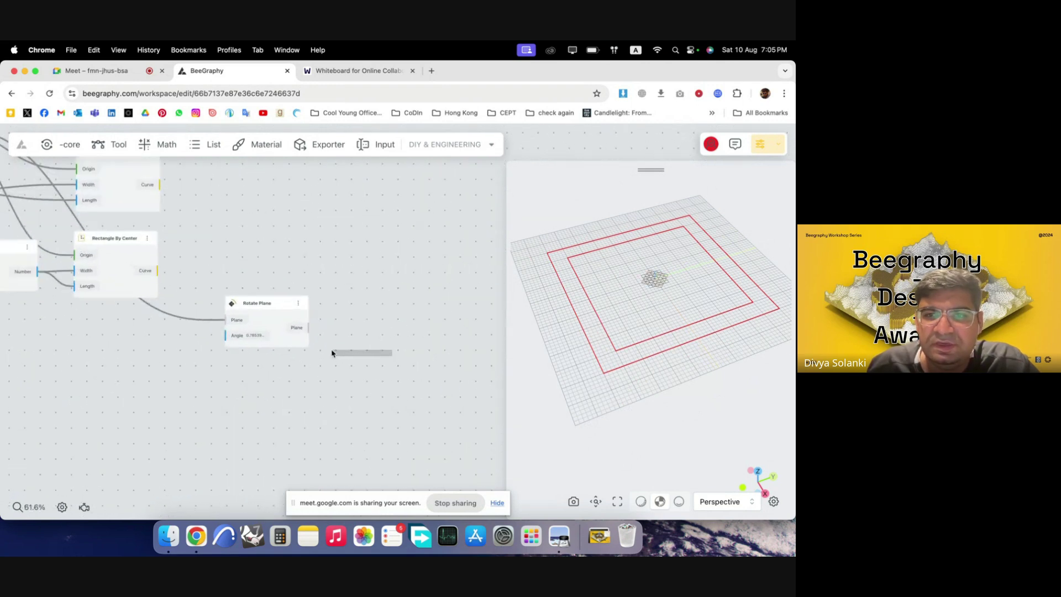
{"action": "left_click_drag", "start_coordinate": [287, 323], "coordinate": [277, 332]}
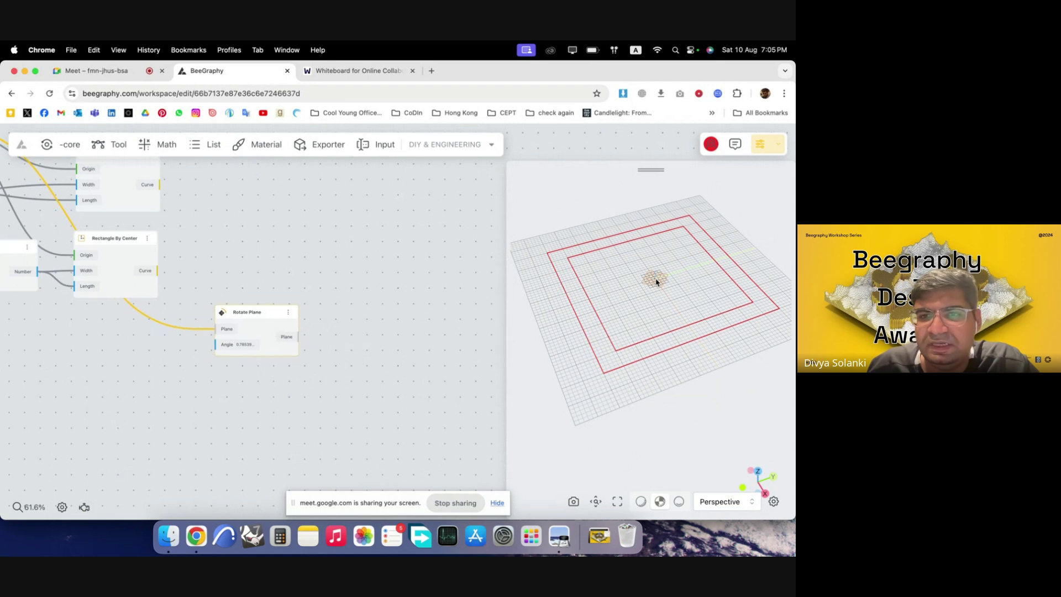
- Add a Deconstruct Plane node, feed it Rotate Plane's Plane output, and align the two nodes
{"action": "double_click", "coordinate": [362, 352]}
{"action": "type", "text": "d"}
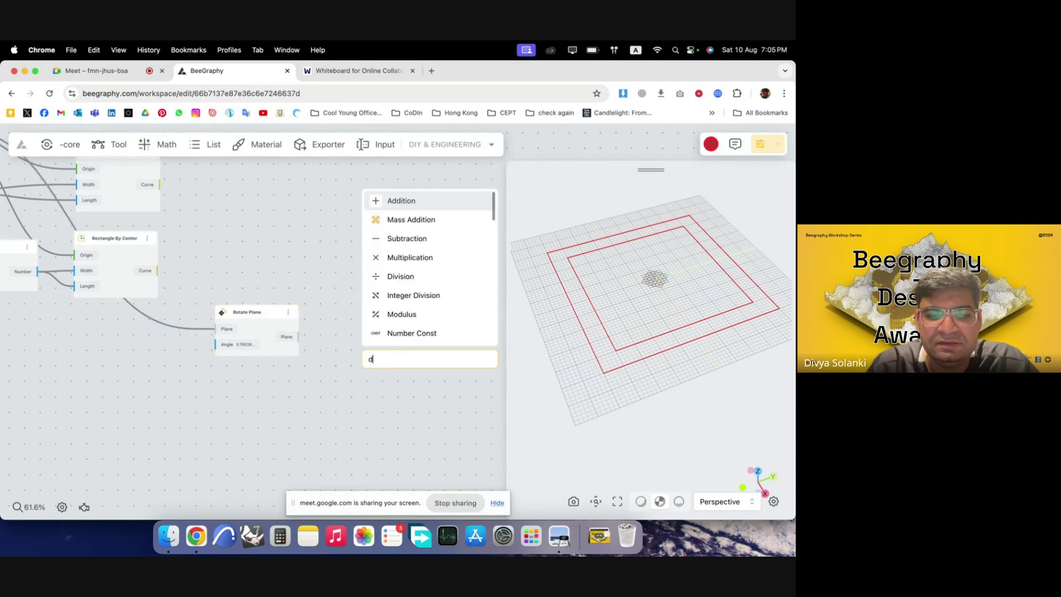
{"action": "type", "text": "econ stru"}
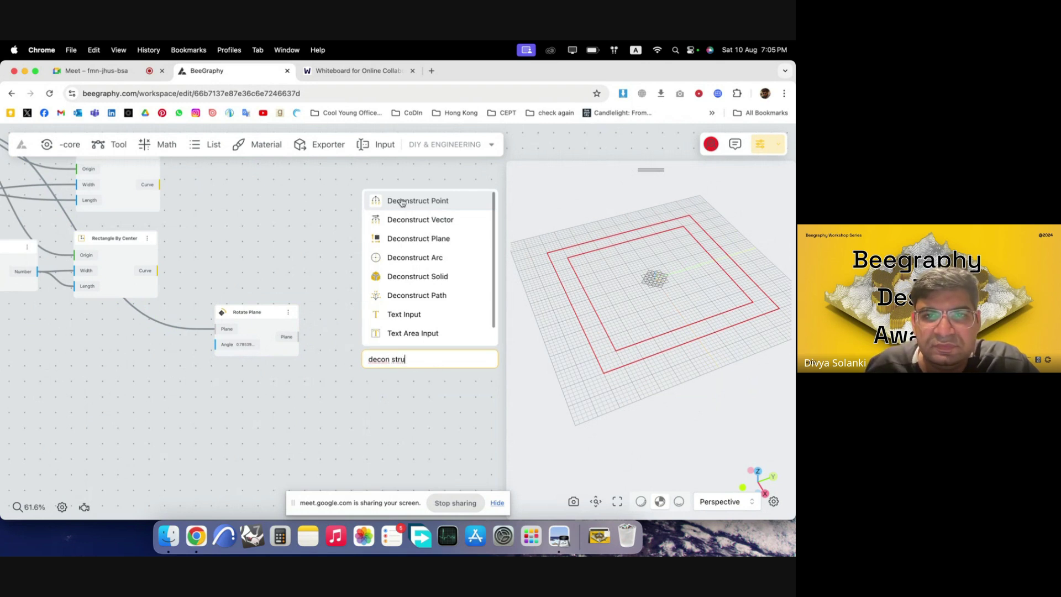
{"action": "left_click", "coordinate": [418, 239]}
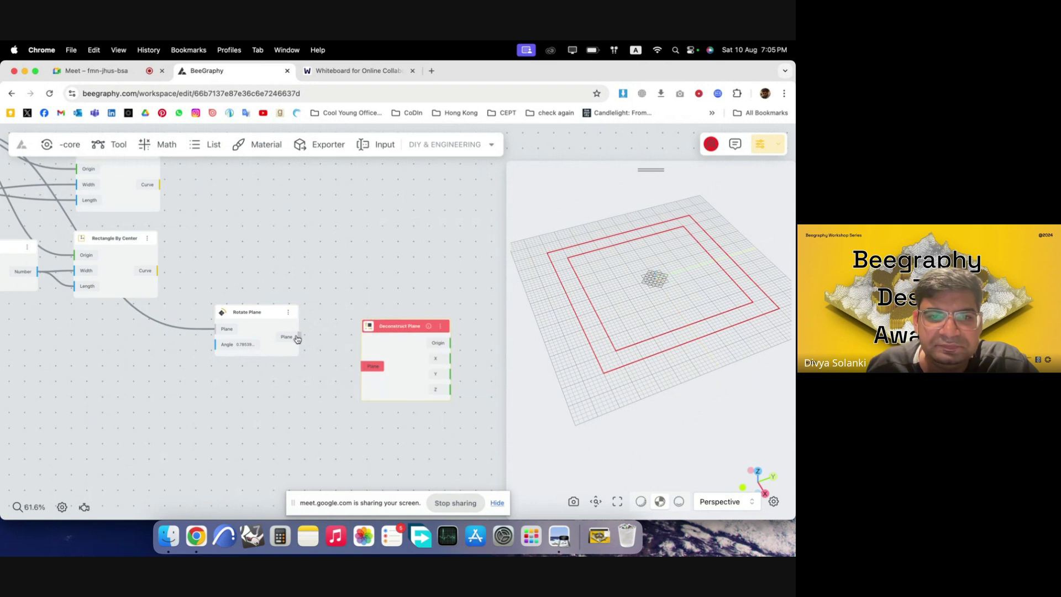
{"action": "left_click_drag", "start_coordinate": [297, 337], "coordinate": [352, 327]}
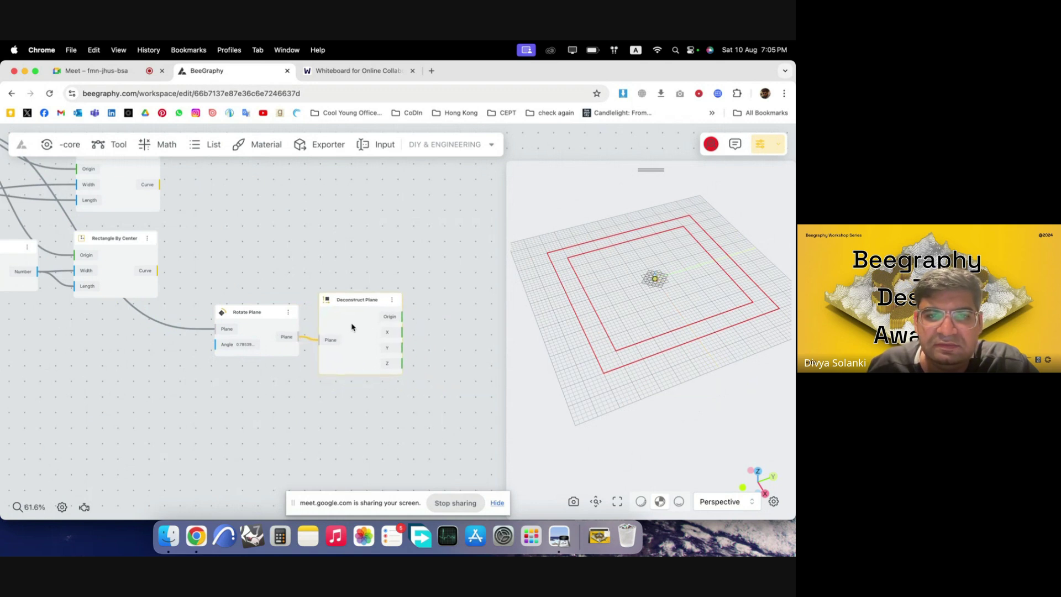
{"action": "scroll", "coordinate": [421, 349], "scroll_direction": "up", "scroll_amount": 3}
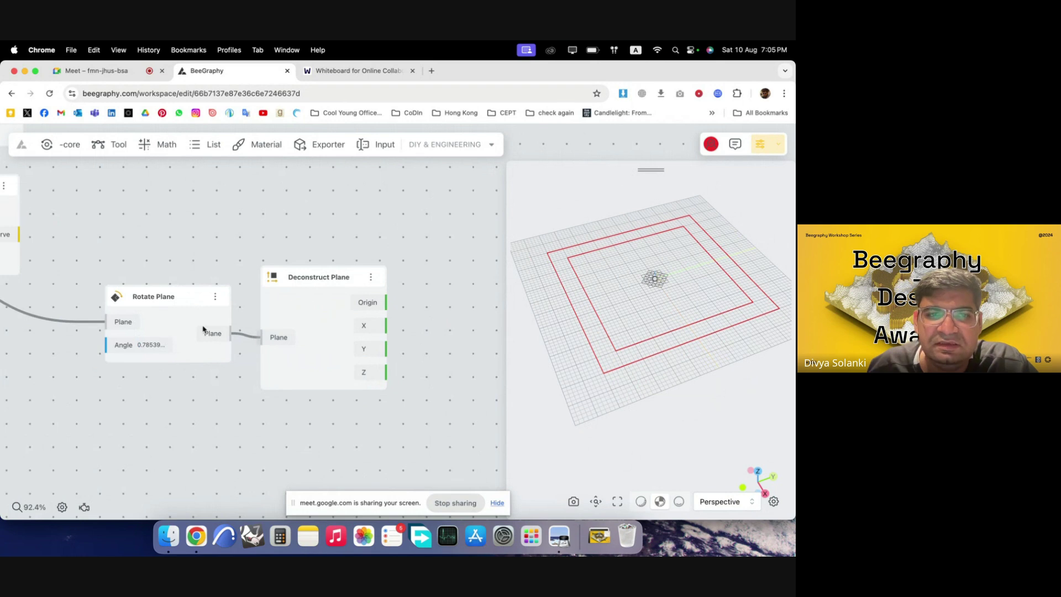
{"action": "mouse_move", "coordinate": [204, 319]}
{"action": "left_mouse_down"}
{"action": "mouse_move", "coordinate": [212, 305]}
{"action": "mouse_move", "coordinate": [211, 330]}
{"action": "left_mouse_up"}
{"action": "left_click", "coordinate": [267, 387]}
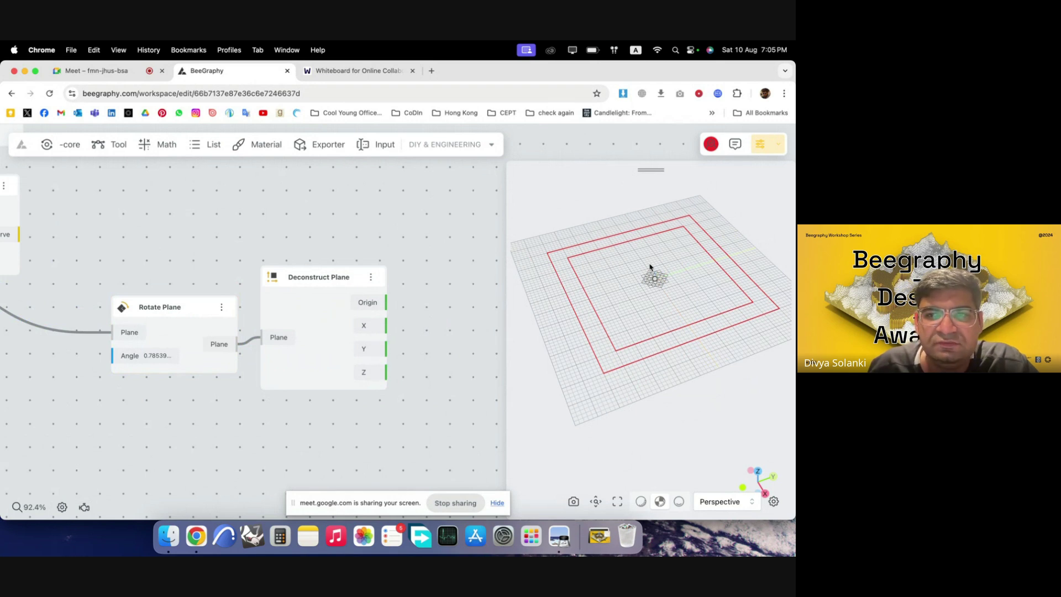
{"action": "left_click_drag", "start_coordinate": [319, 344], "coordinate": [317, 350]}
{"action": "left_click", "coordinate": [472, 340]}
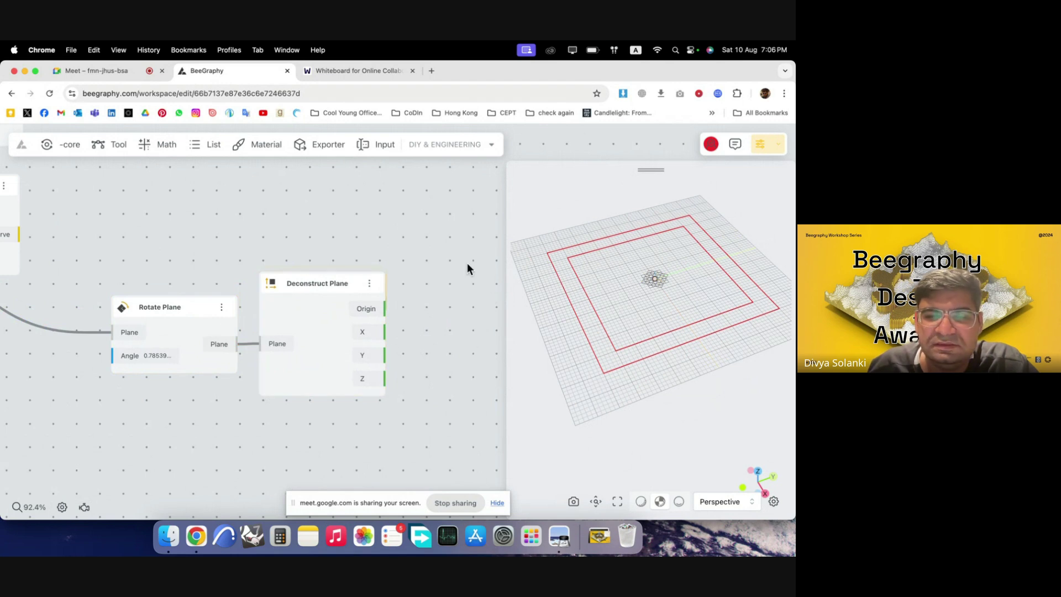
- Add a Rectangle node and place it beyond and below the Deconstruct Plane node
{"action": "scroll", "coordinate": [400, 312], "scroll_direction": "down", "scroll_amount": 5}
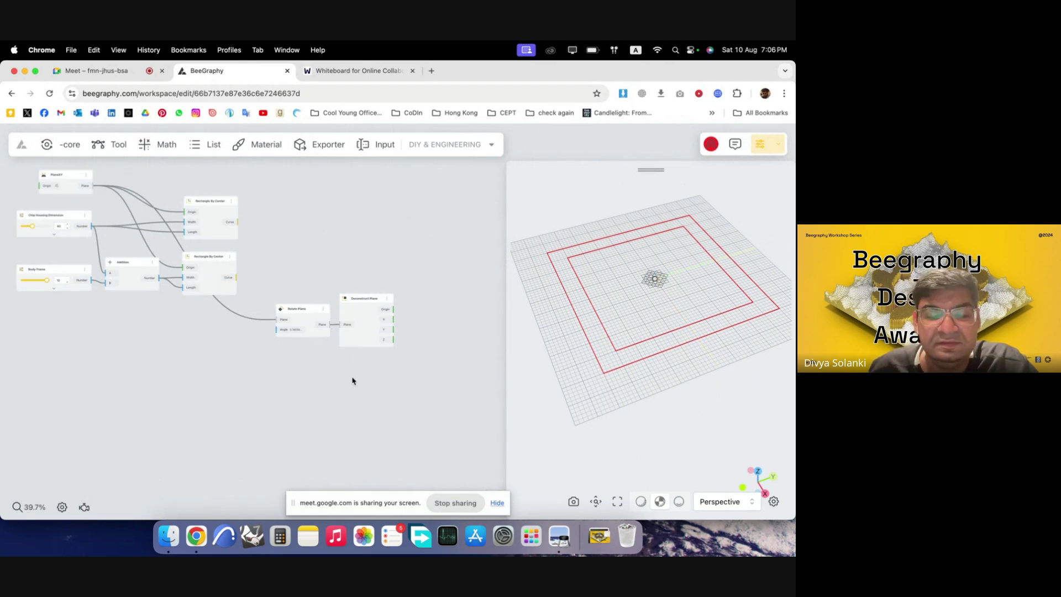
{"action": "scroll", "coordinate": [405, 267], "scroll_direction": "up", "scroll_amount": 2}
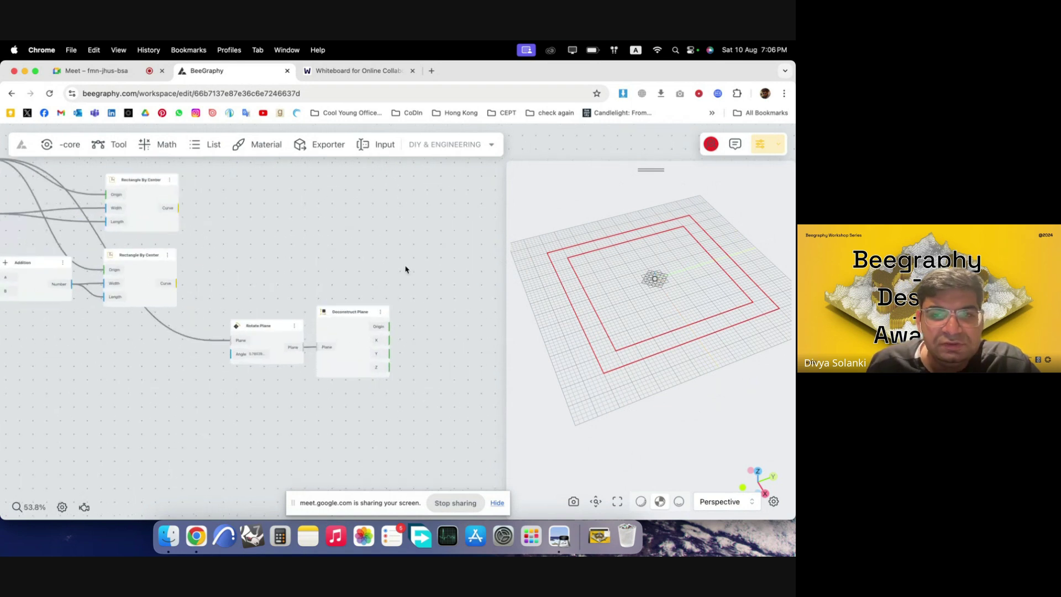
{"action": "scroll", "coordinate": [422, 286], "scroll_direction": "down", "scroll_amount": 2}
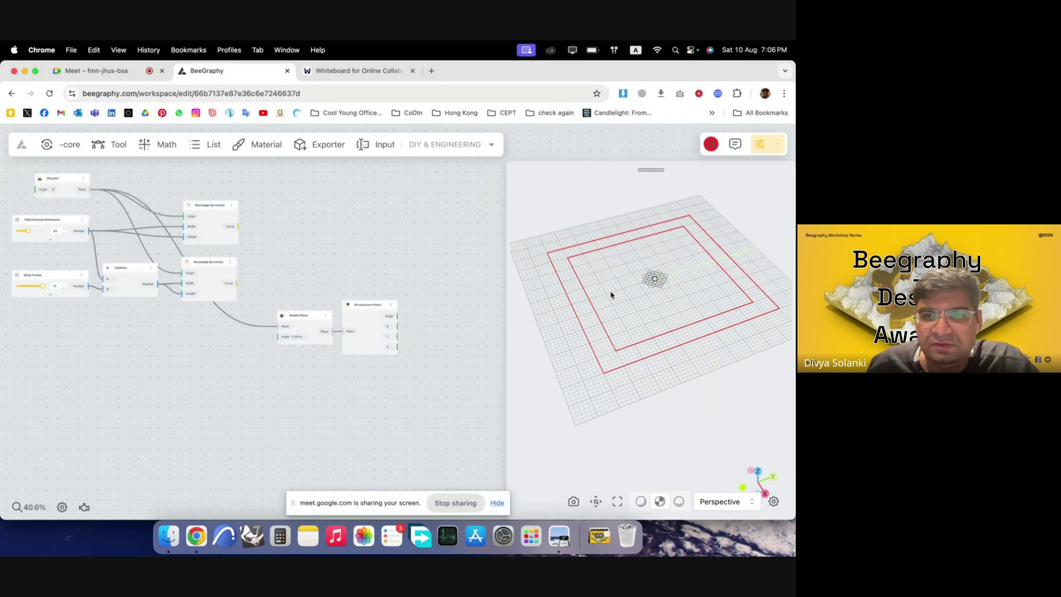
{"action": "double_click", "coordinate": [412, 277]}
{"action": "type", "text": "t"}
{"action": "key", "text": "BackSpace"}
{"action": "type", "text": "r"}
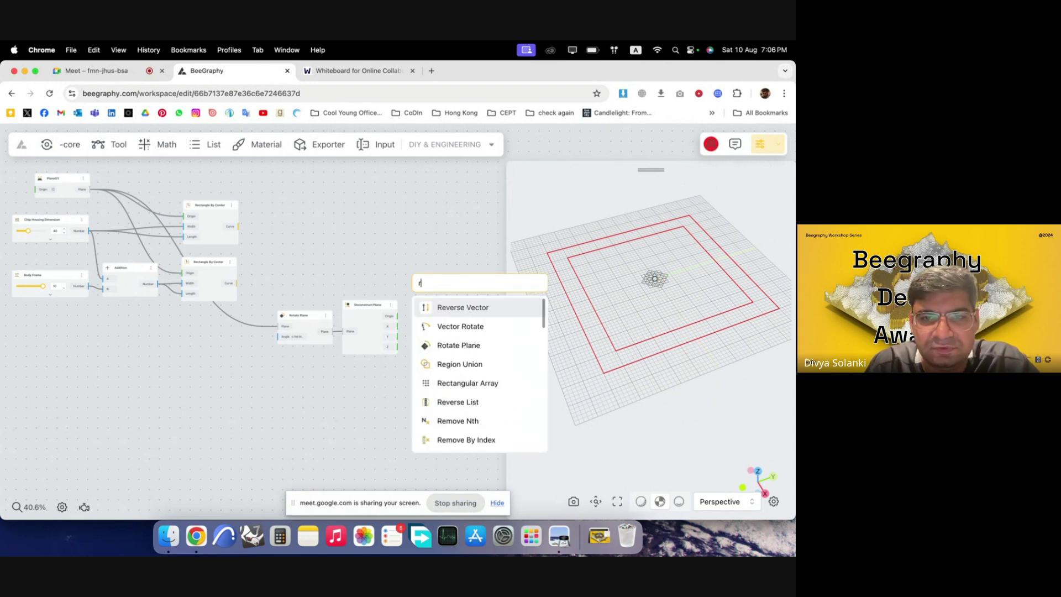
{"action": "type", "text": "ecta"}
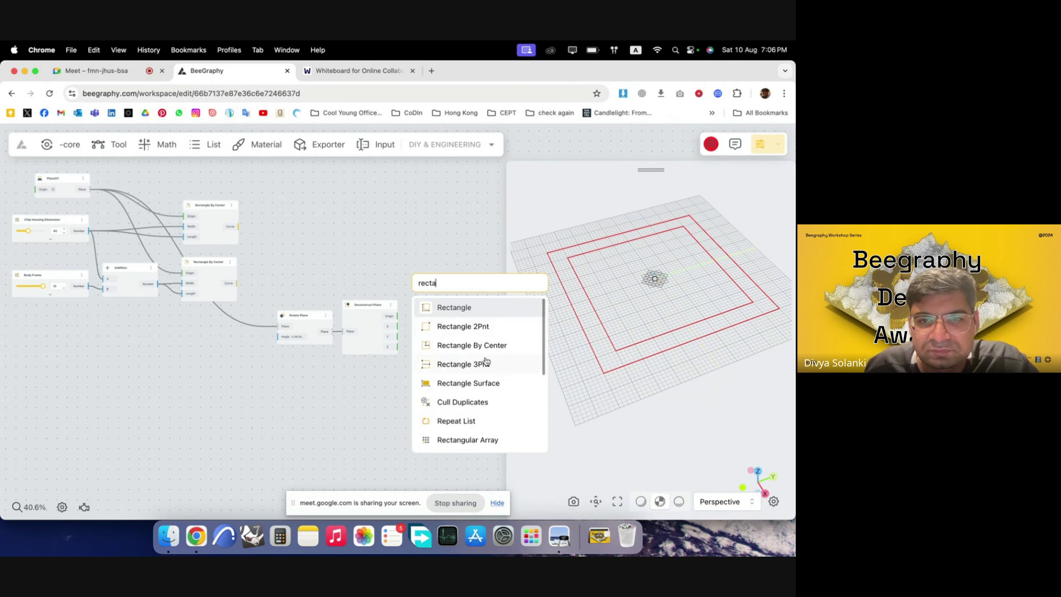
{"action": "left_click", "coordinate": [489, 307]}
{"action": "scroll", "coordinate": [427, 313], "scroll_direction": "up", "scroll_amount": 3}
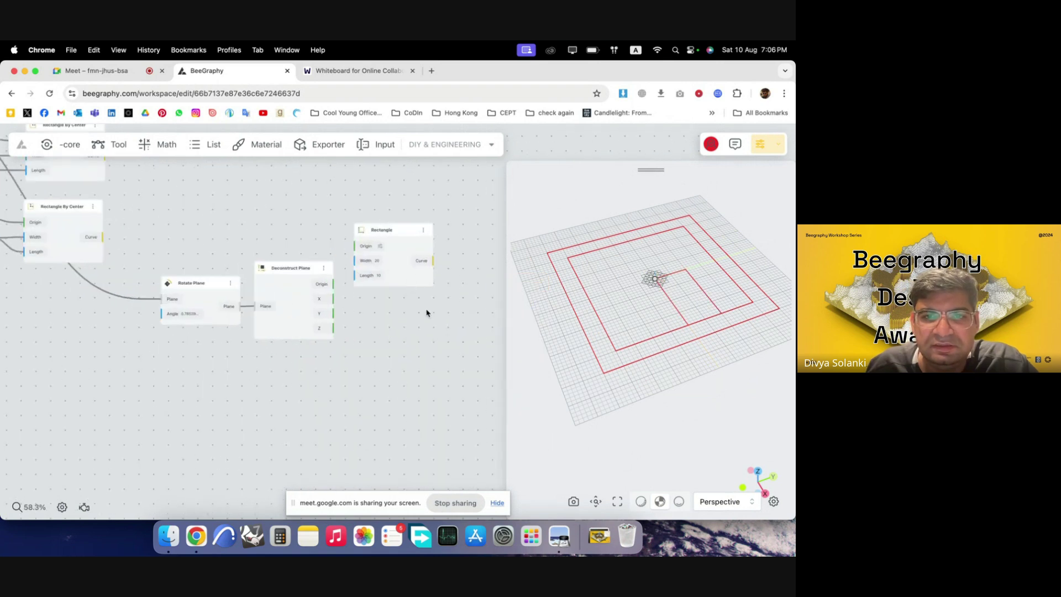
{"action": "left_click_drag", "start_coordinate": [366, 227], "coordinate": [401, 270]}
- Try to connect Deconstruct Plane's Origin output to the new Rectangle node's Origin input
{"action": "left_click_drag", "start_coordinate": [334, 284], "coordinate": [428, 319]}
{"action": "scroll", "coordinate": [426, 372], "scroll_direction": "down", "scroll_amount": 3}
{"action": "scroll", "coordinate": [426, 372], "scroll_direction": "up", "scroll_amount": 4}
{"action": "scroll", "coordinate": [410, 334], "scroll_direction": "down", "scroll_amount": 3}
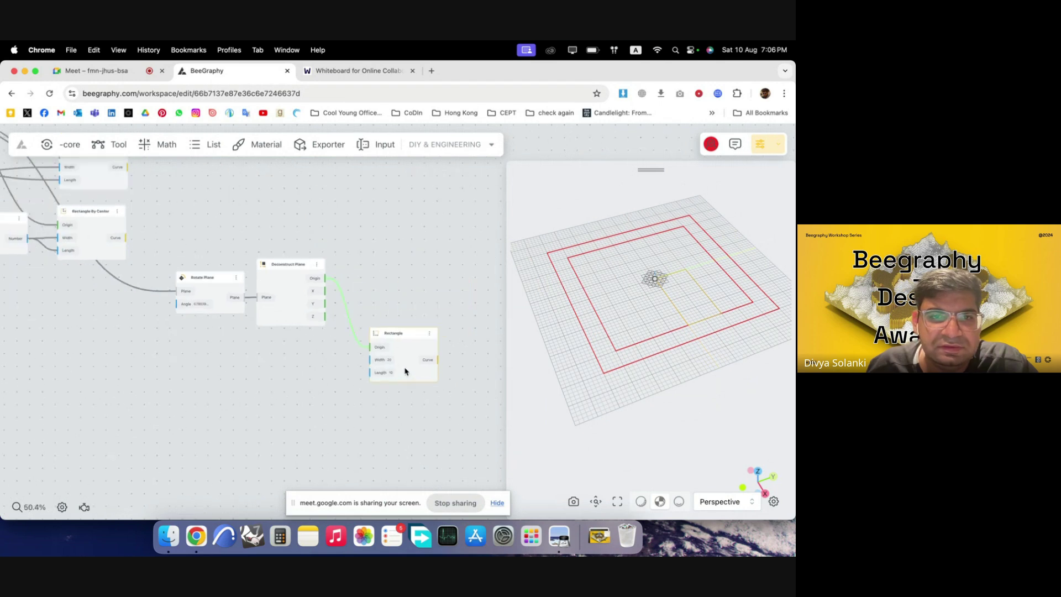
- Feed Rotate Plane's Plane output into the Rectangle's Origin instead, and space the Deconstruct Plane and Rectangle nodes apart
{"action": "left_click_drag", "start_coordinate": [405, 369], "coordinate": [316, 362]}
{"action": "left_click_drag", "start_coordinate": [702, 391], "coordinate": [709, 378]}
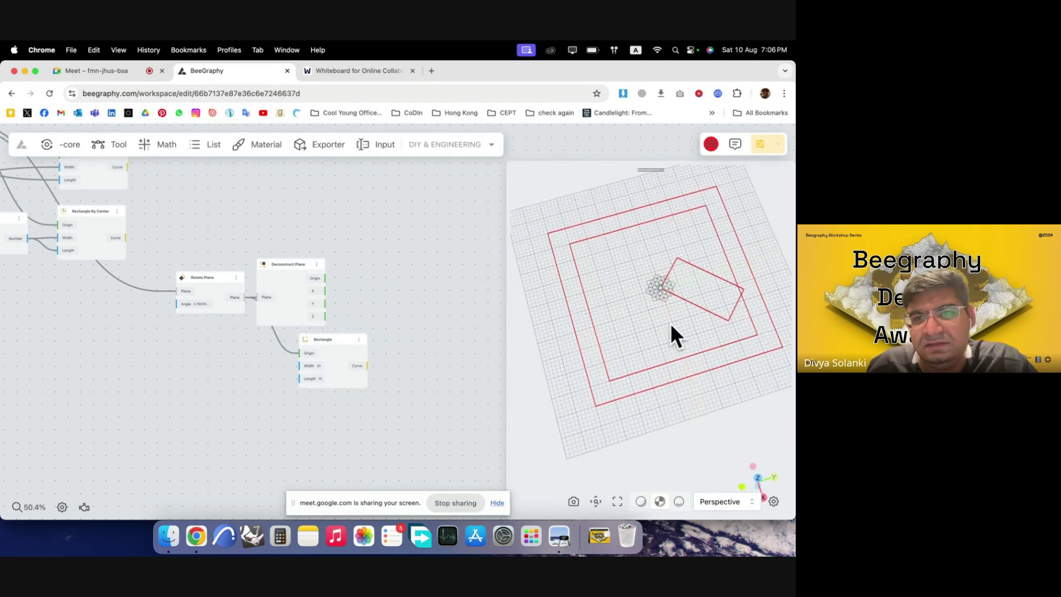
{"action": "left_click_drag", "start_coordinate": [296, 287], "coordinate": [342, 216]}
{"action": "left_click_drag", "start_coordinate": [327, 340], "coordinate": [313, 319]}
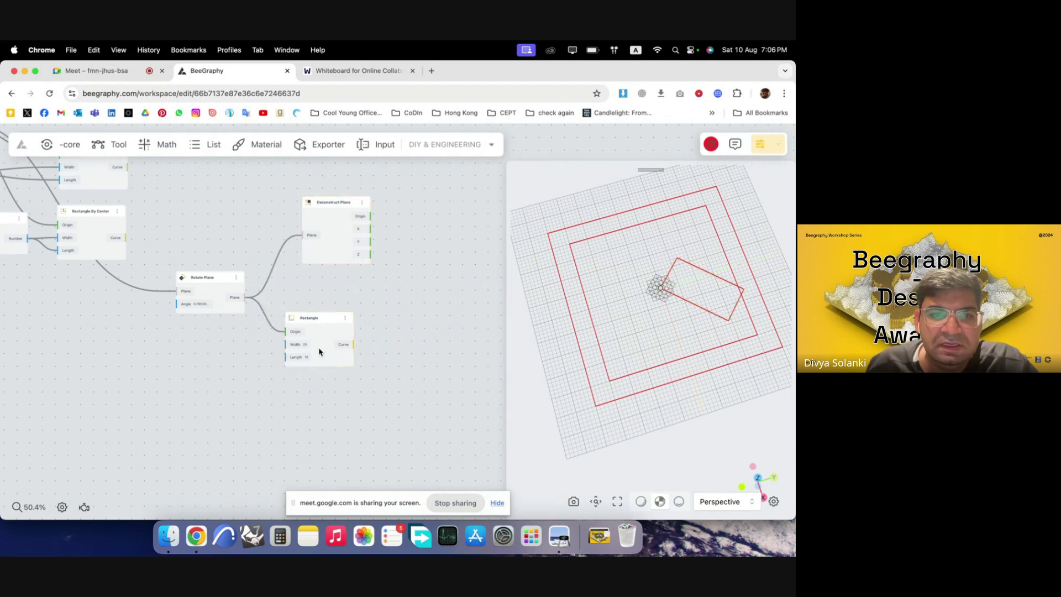
{"action": "scroll", "coordinate": [482, 311], "scroll_direction": "down", "scroll_amount": 5}
{"action": "scroll", "coordinate": [565, 332], "scroll_direction": "down", "scroll_amount": 5}
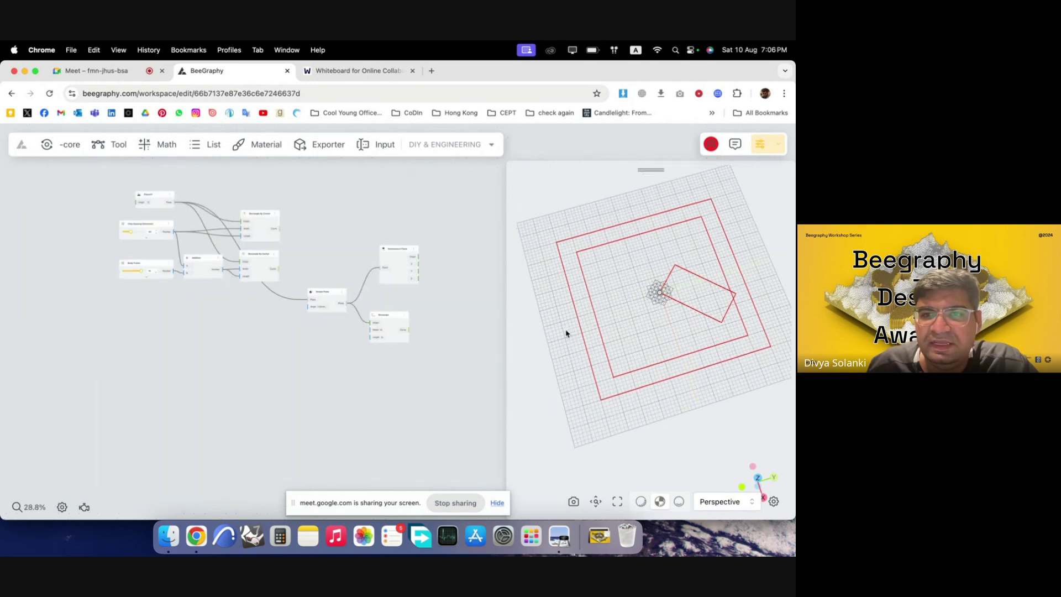
{"action": "left_click_drag", "start_coordinate": [705, 344], "coordinate": [679, 305]}
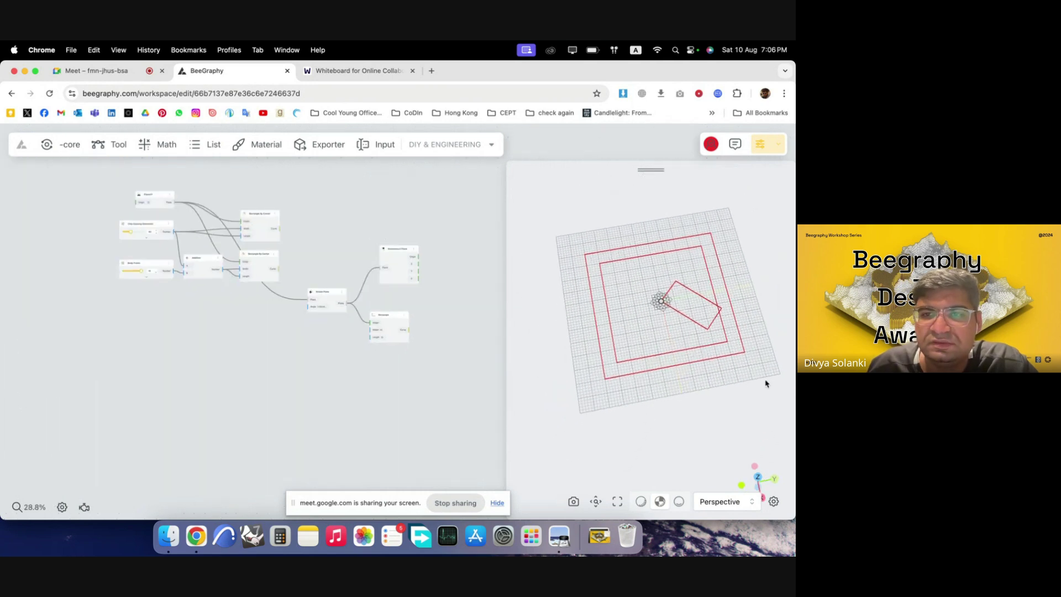
{"action": "scroll", "coordinate": [355, 329], "scroll_direction": "up", "scroll_amount": 5}
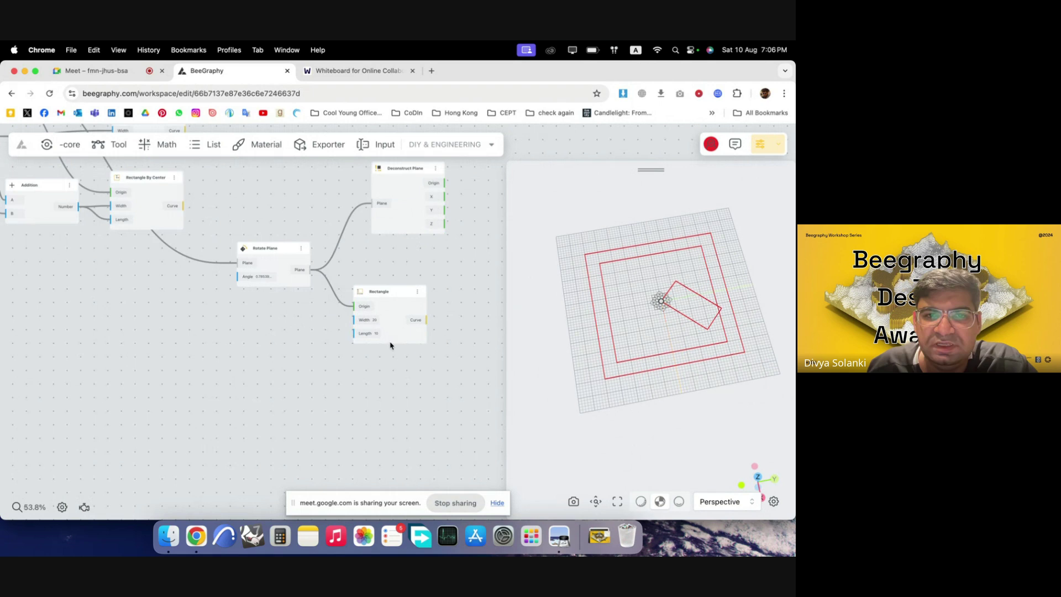
- Add a Range Input node with the value 50 near the Rectangle node and name it Body Arm Length
{"action": "double_click", "coordinate": [237, 339]}
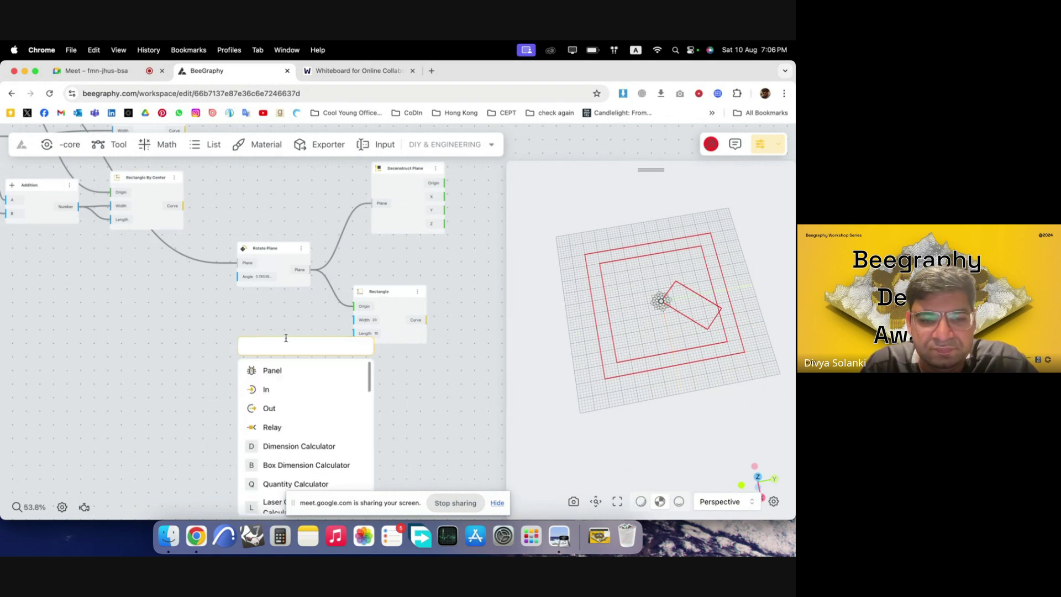
{"action": "type", "text": "50"}
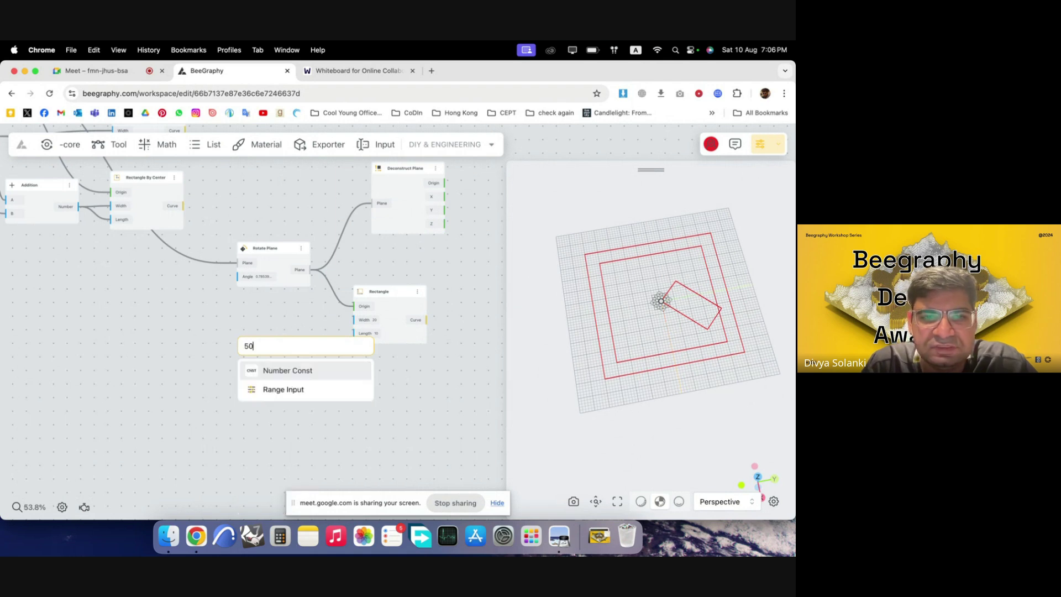
{"action": "left_click", "coordinate": [307, 396]}
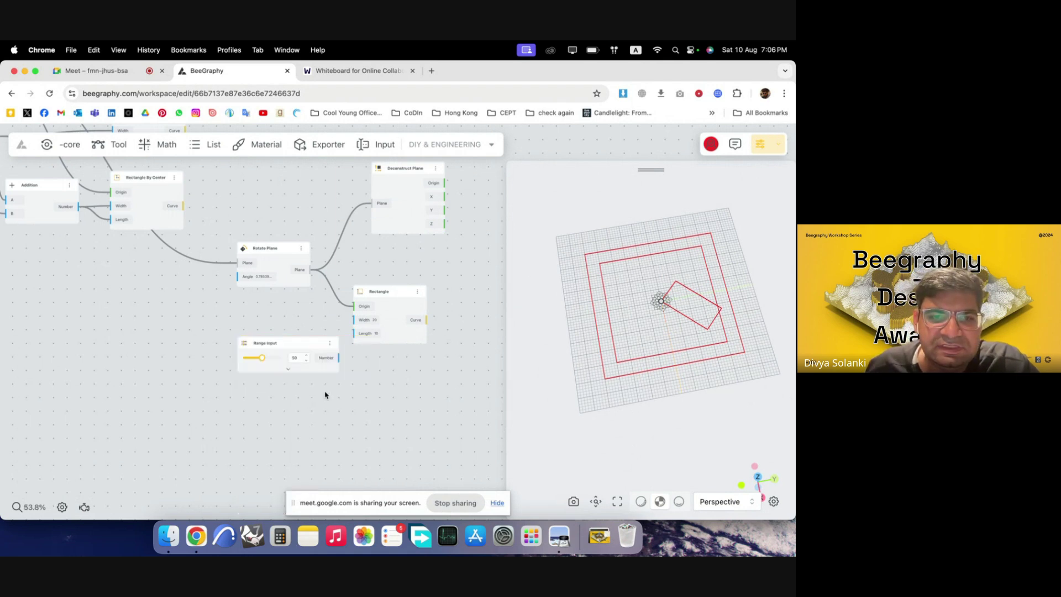
{"action": "left_click_drag", "start_coordinate": [284, 346], "coordinate": [211, 342]}
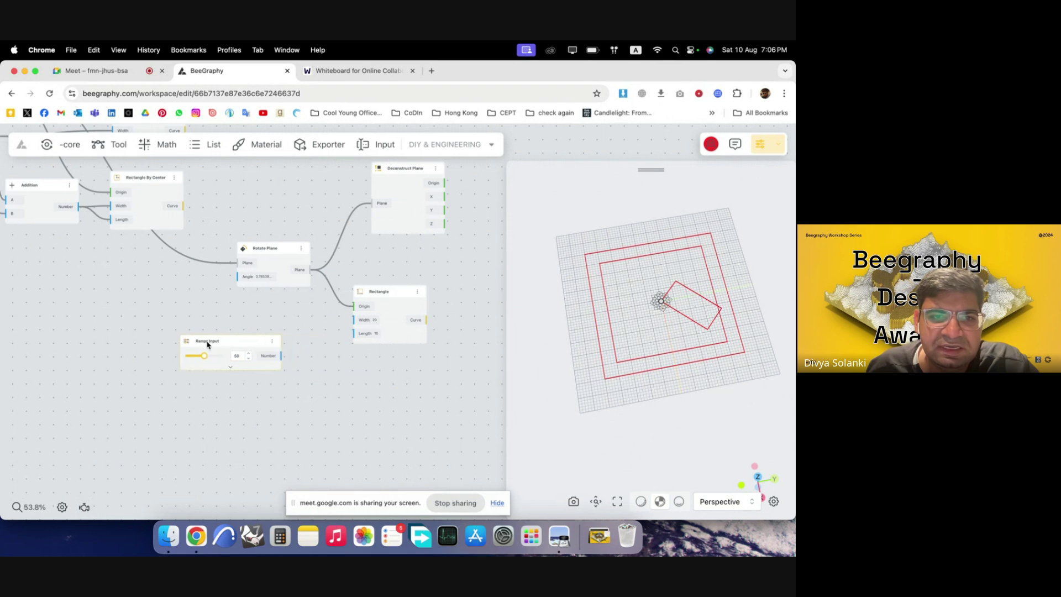
{"action": "double_click", "coordinate": [207, 342]}
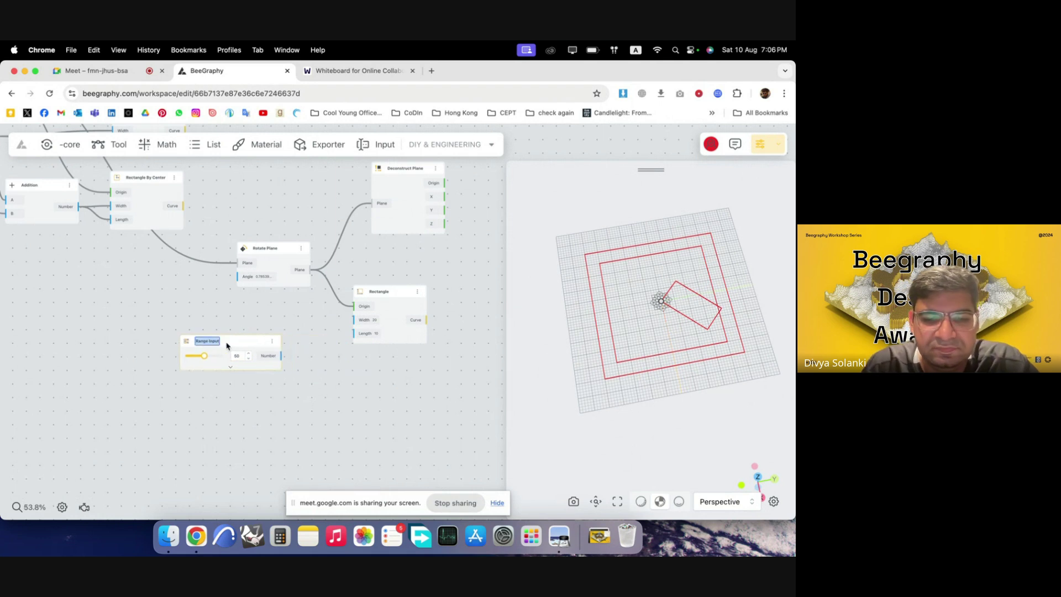
{"action": "type", "text": "H"}
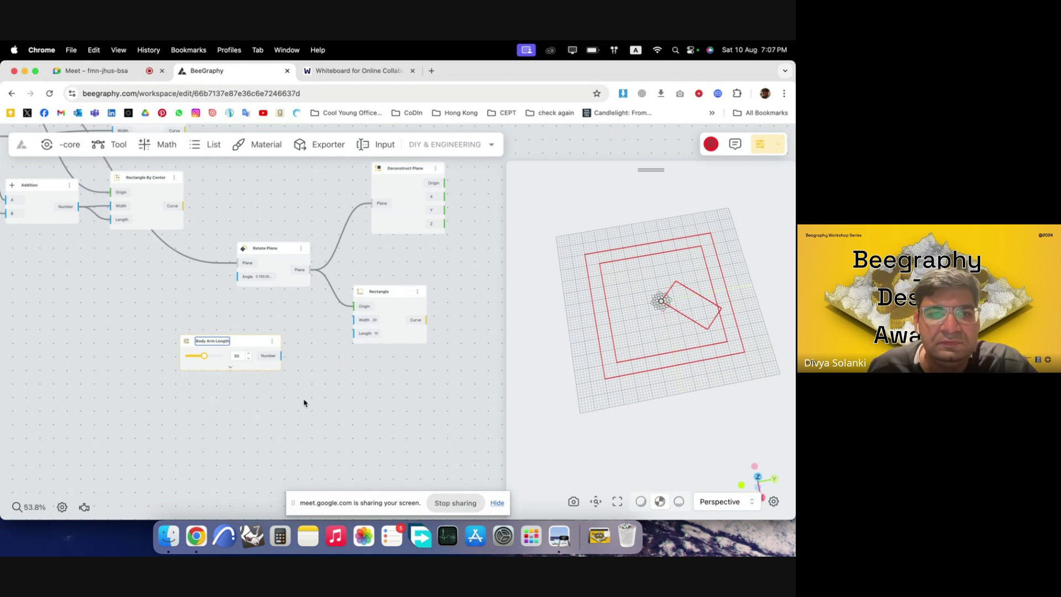
{"action": "key", "text": "Return"}
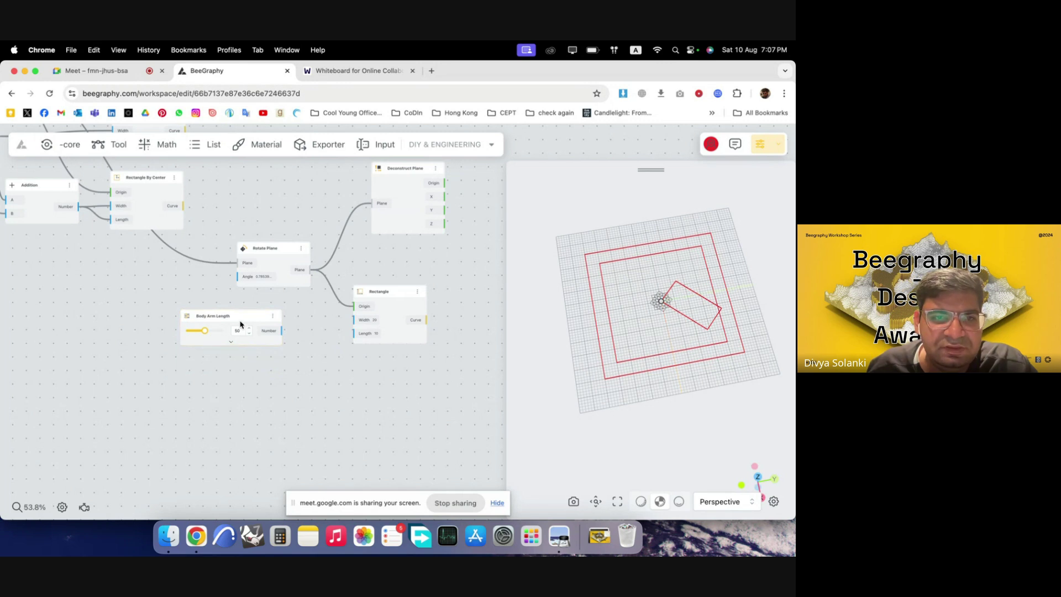
- Duplicate the Body Arm Length input below the original, rename the copy Body Arm Width, and set its value to 30
{"action": "left_click_drag", "start_coordinate": [244, 317], "coordinate": [235, 354]}
{"action": "scroll", "coordinate": [251, 376], "scroll_direction": "up", "scroll_amount": 5}
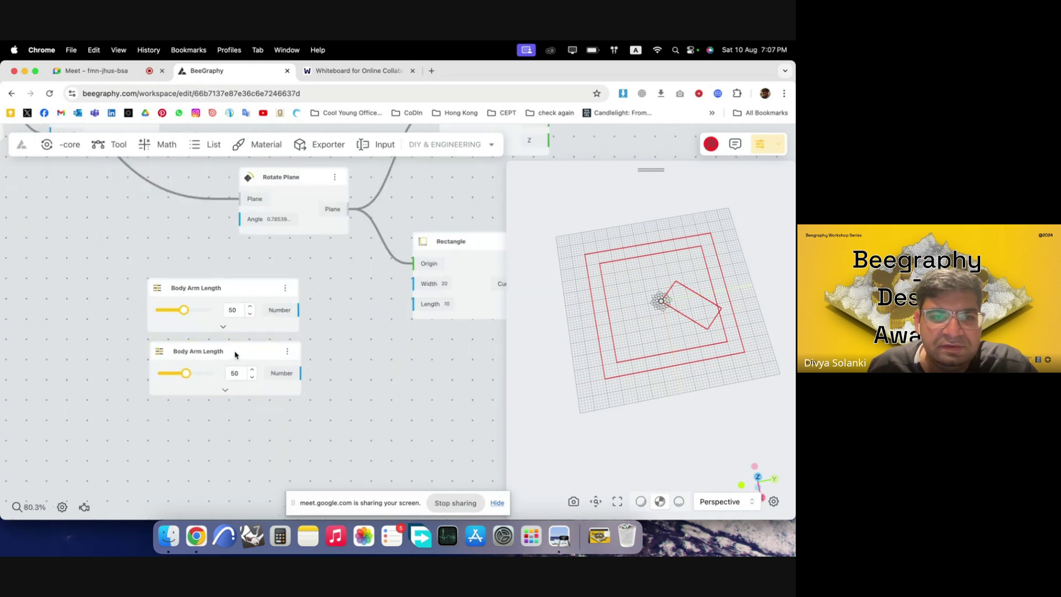
{"action": "double_click", "coordinate": [211, 355]}
{"action": "double_click", "coordinate": [209, 355]}
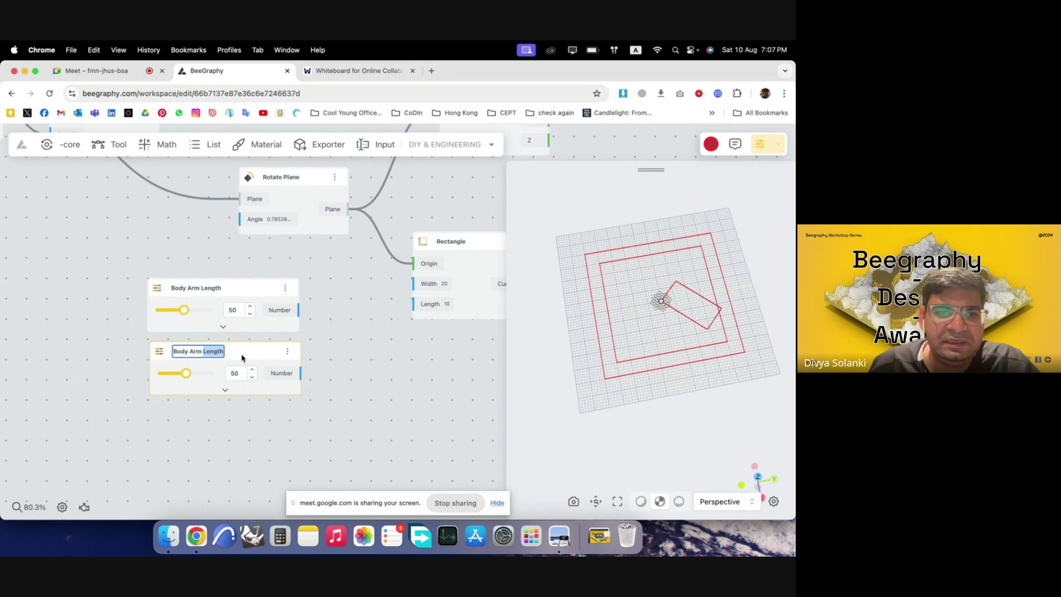
{"action": "type", "text": "Wid"}
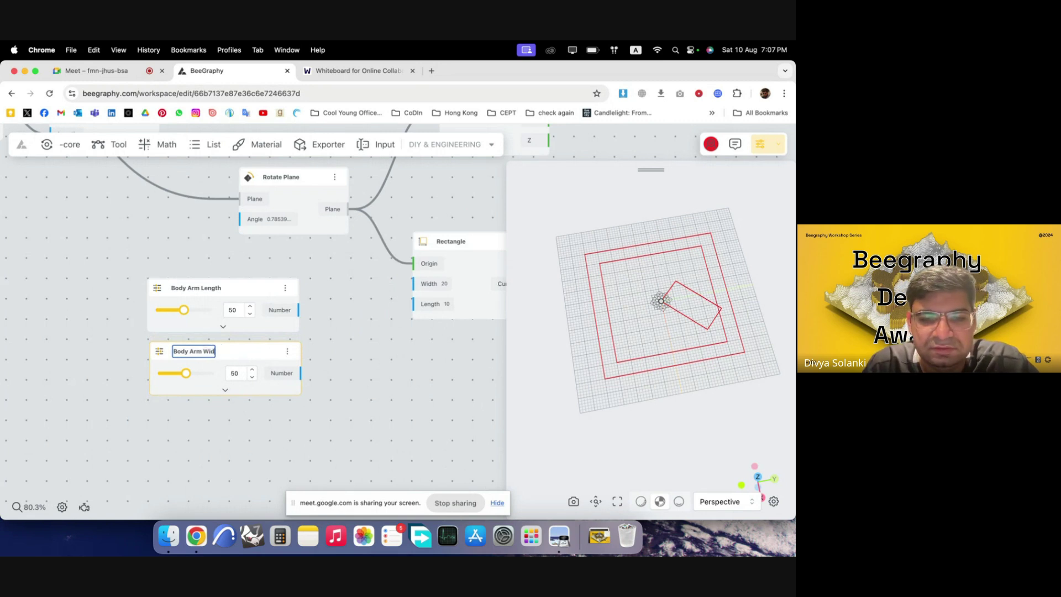
{"action": "type", "text": "th"}
{"action": "left_click", "coordinate": [322, 434]}
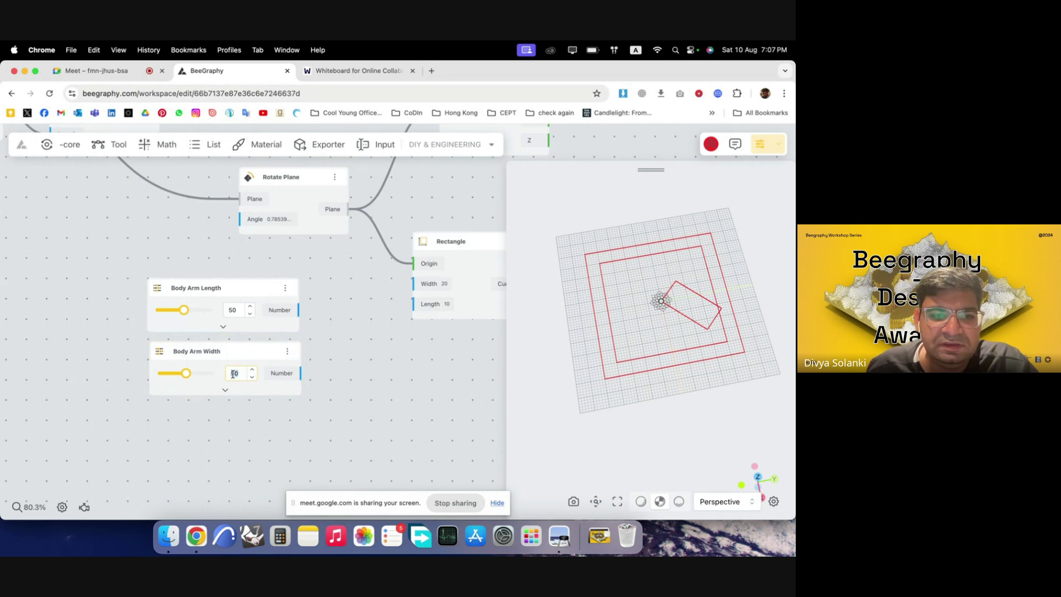
{"action": "type", "text": "30"}
{"action": "left_click", "coordinate": [271, 373]}
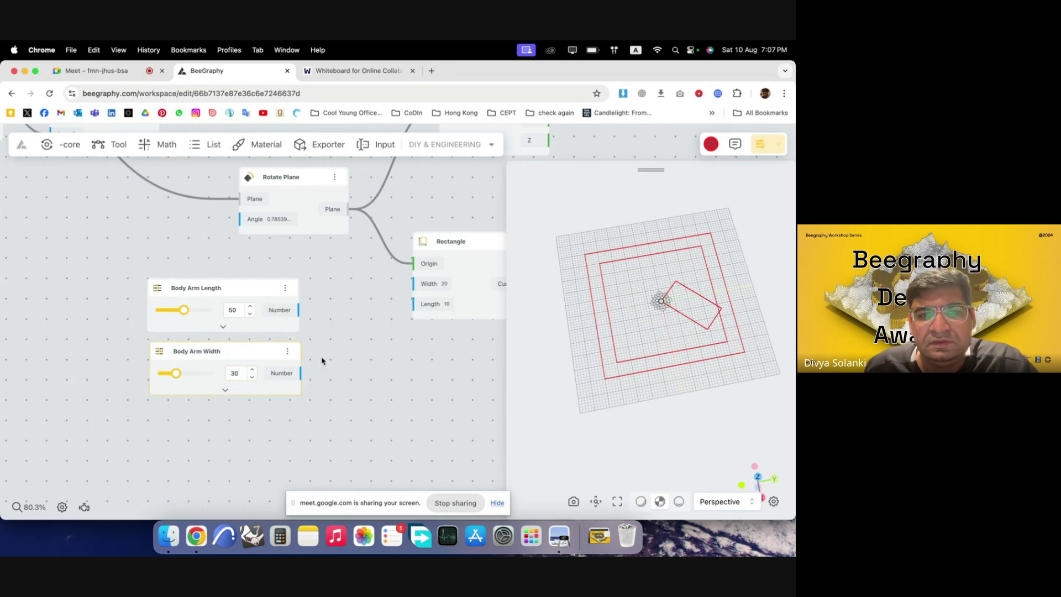
- Feed Body Arm Width into the Rectangle's Length input and Body Arm Length into its Width input
{"action": "left_click_drag", "start_coordinate": [301, 373], "coordinate": [413, 304]}
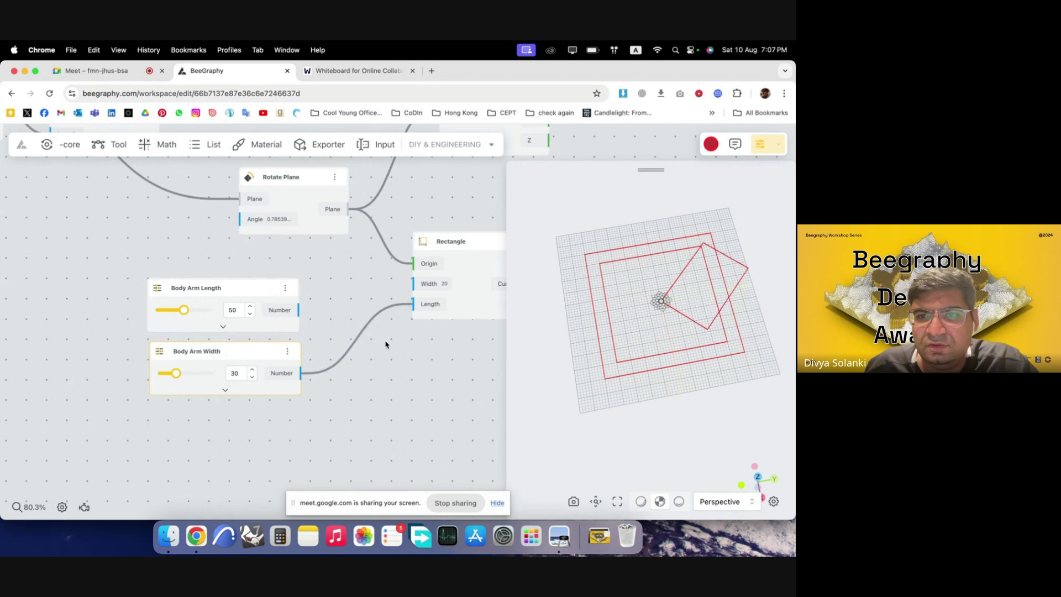
{"action": "left_click_drag", "start_coordinate": [303, 309], "coordinate": [414, 284]}
{"action": "scroll", "coordinate": [426, 358], "scroll_direction": "down", "scroll_amount": 5}
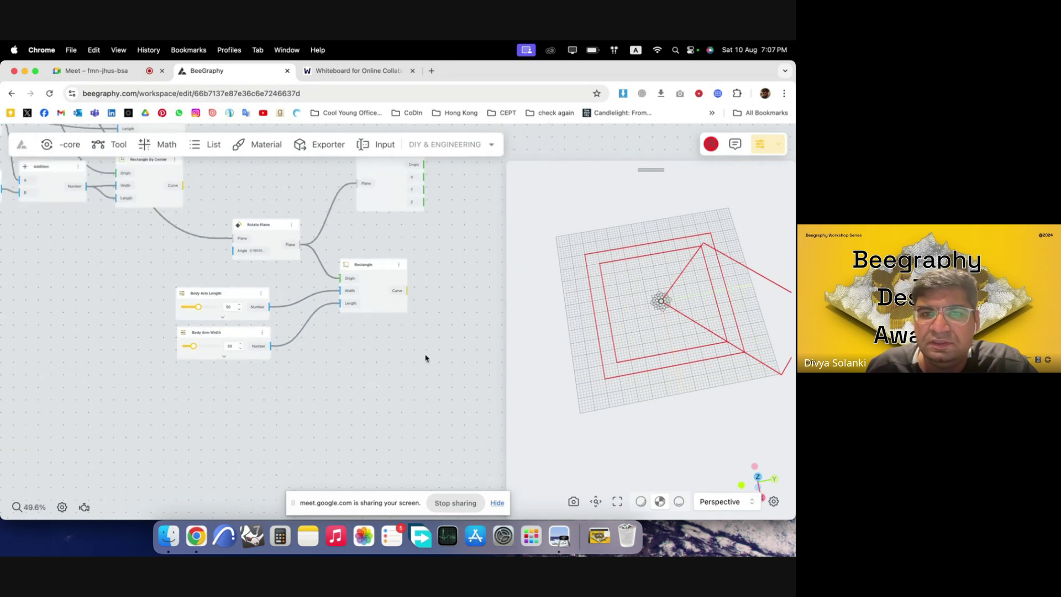
{"action": "left_click_drag", "start_coordinate": [634, 358], "coordinate": [710, 308]}
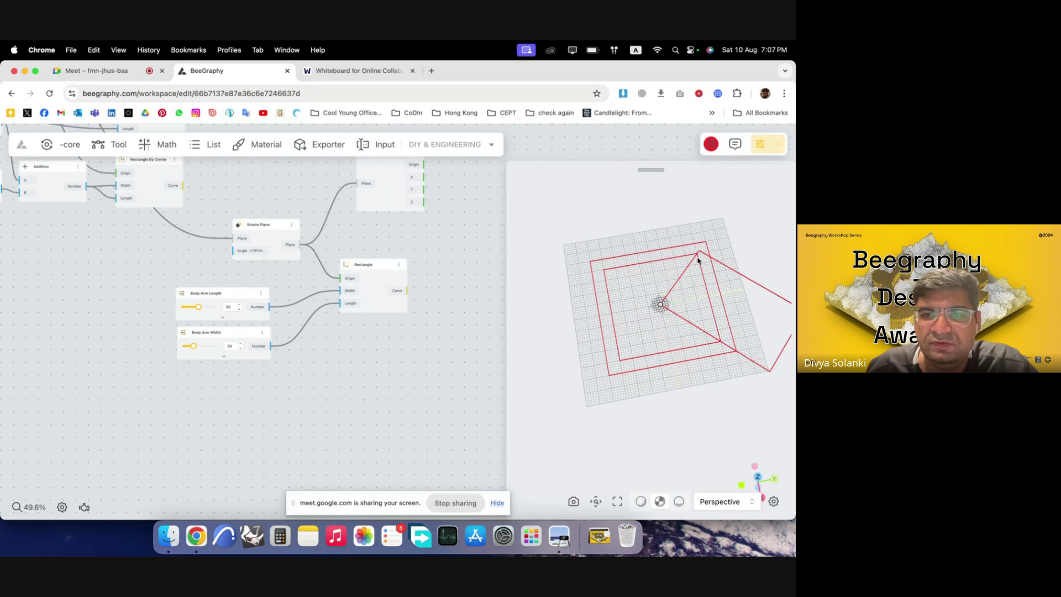
{"action": "scroll", "coordinate": [397, 325], "scroll_direction": "down", "scroll_amount": 5}
{"action": "scroll", "coordinate": [393, 311], "scroll_direction": "up", "scroll_amount": 5}
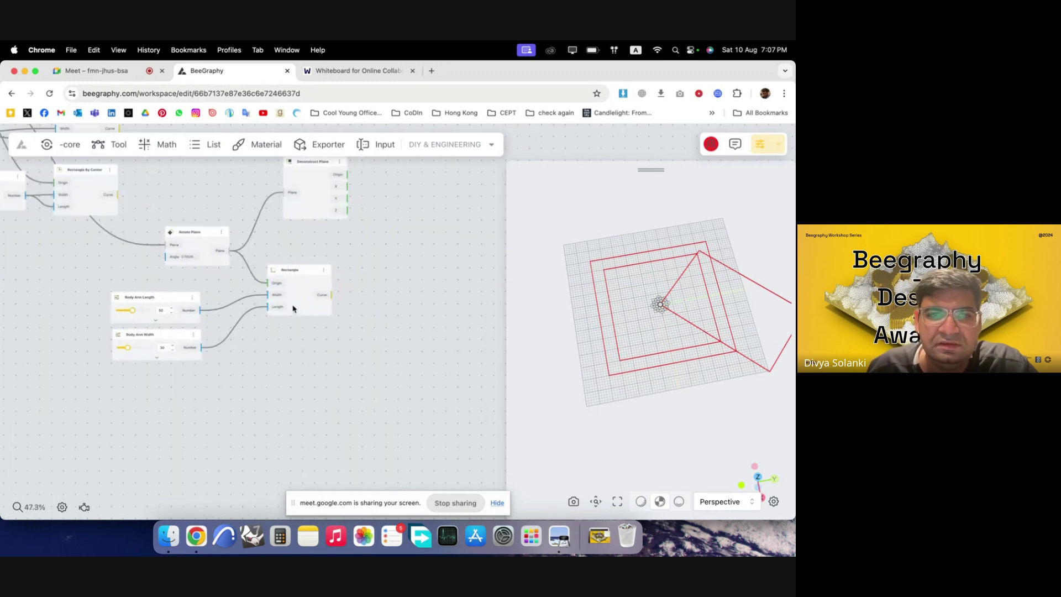
- Lower the Rectangle node and shift both Body Arm inputs together closer to it
{"action": "left_click_drag", "start_coordinate": [293, 307], "coordinate": [298, 328]}
{"action": "left_click", "coordinate": [228, 383]}
{"action": "left_click_drag", "start_coordinate": [228, 386], "coordinate": [105, 280]}
{"action": "left_click_drag", "start_coordinate": [161, 303], "coordinate": [189, 305]}
- Add a Move node beyond the Rectangle node and feed the Rectangle's Curve output into its Geometry input
{"action": "double_click", "coordinate": [391, 320]}
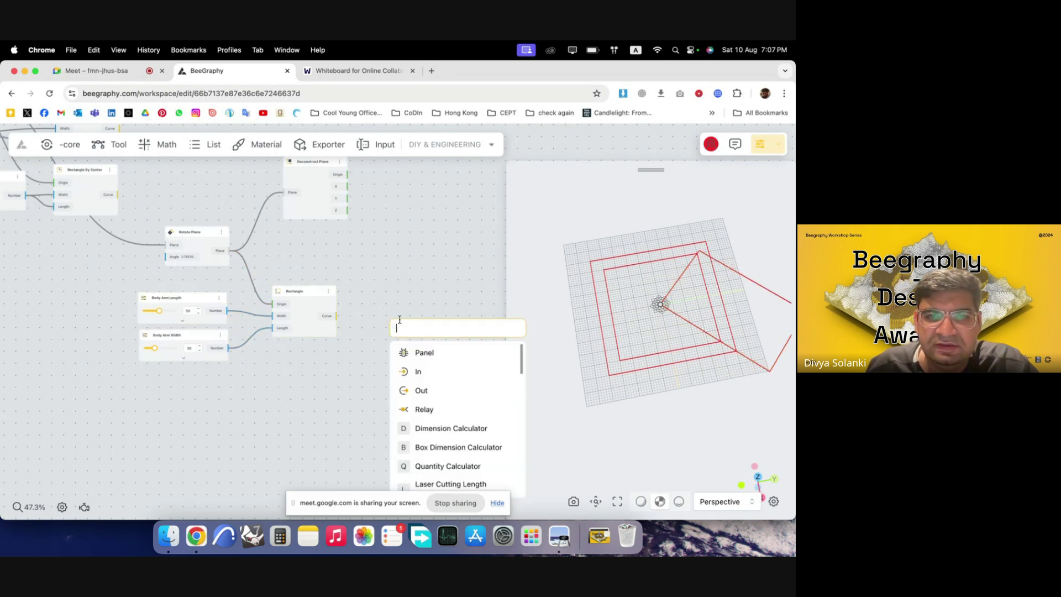
{"action": "type", "text": "move"}
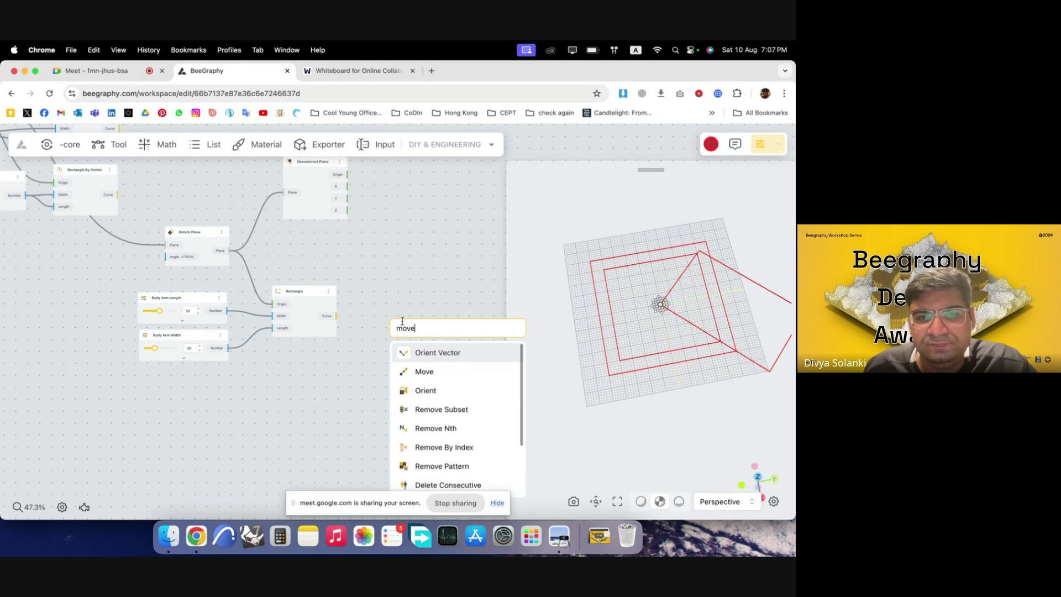
{"action": "left_click", "coordinate": [420, 371]}
{"action": "left_click_drag", "start_coordinate": [336, 315], "coordinate": [407, 331]}
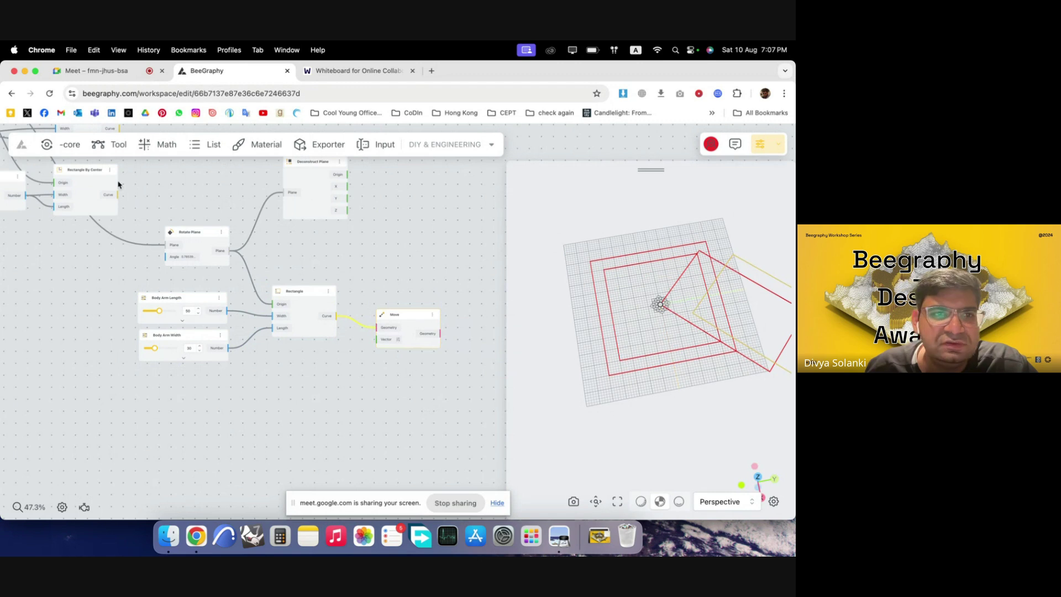
- Place the Deconstruct Plane node directly above the Rectangle node and space the Move node farther from it
{"action": "left_click_drag", "start_coordinate": [298, 207], "coordinate": [294, 263]}
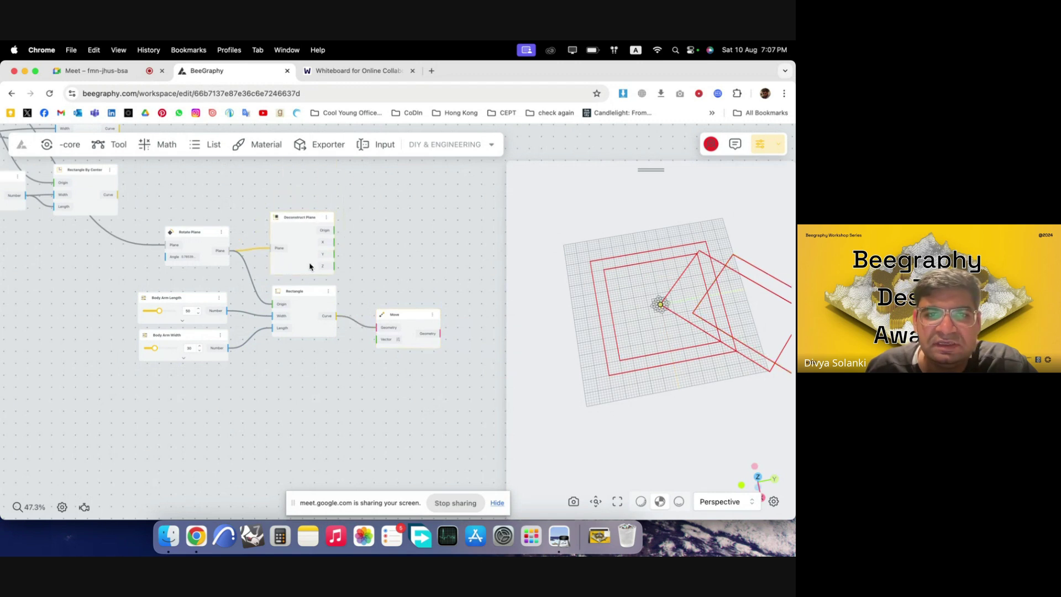
{"action": "left_click_drag", "start_coordinate": [407, 339], "coordinate": [448, 339]}
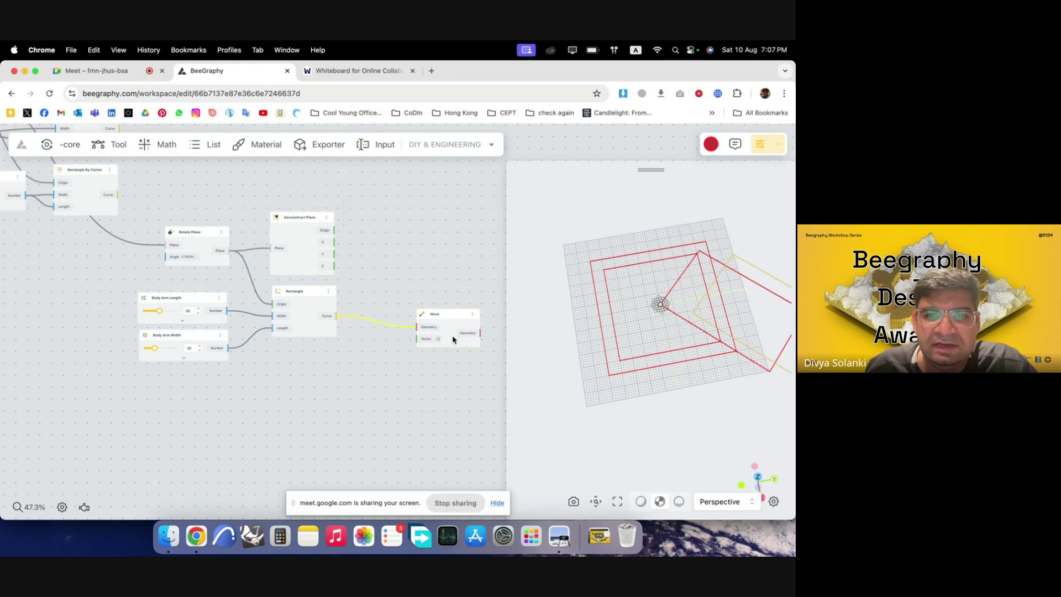
{"action": "left_click", "coordinate": [655, 332]}
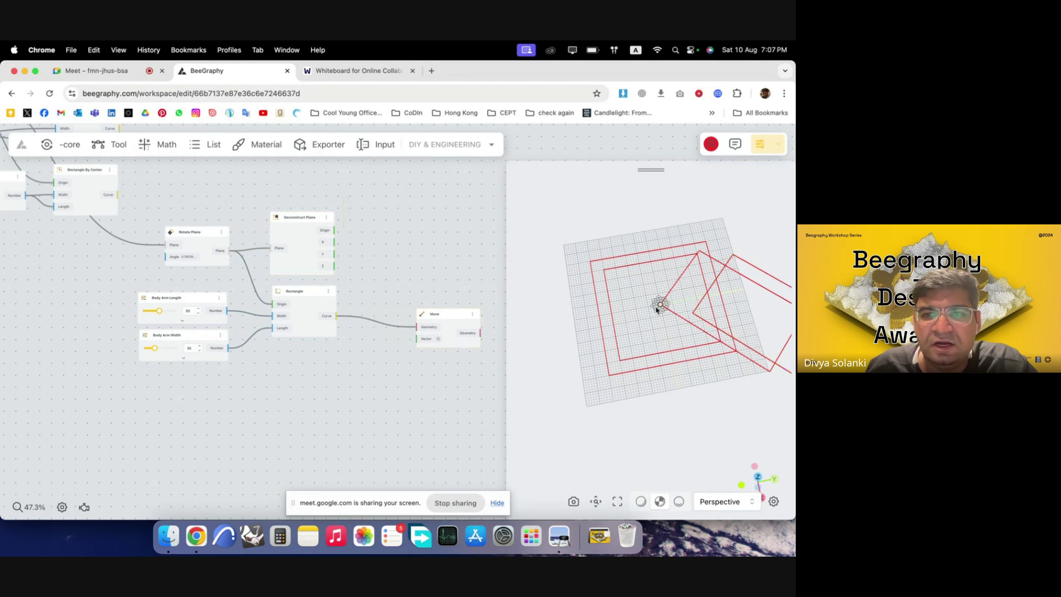
- Add an Amplitude Vector node and arrange it between the Rectangle and Move nodes
{"action": "double_click", "coordinate": [366, 360]}
{"action": "type", "text": "ampli"}
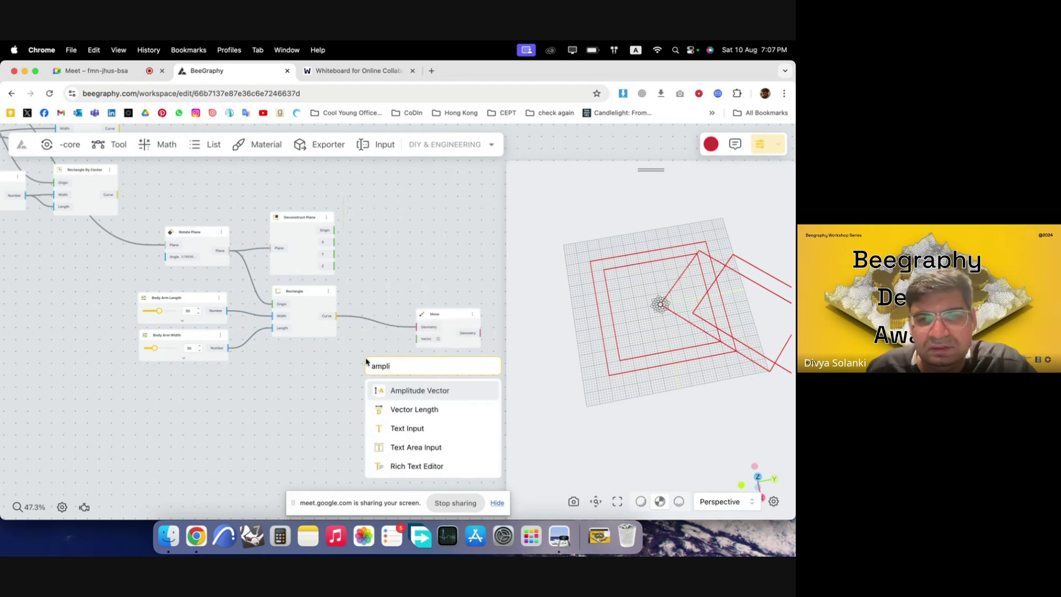
{"action": "left_click", "coordinate": [408, 392]}
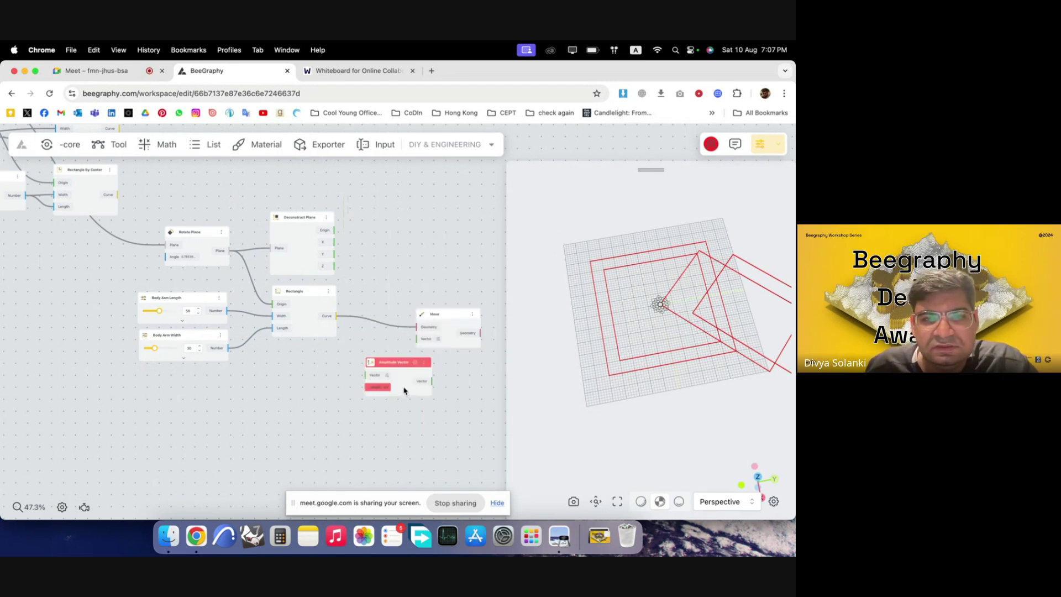
{"action": "left_click_drag", "start_coordinate": [403, 390], "coordinate": [387, 373]}
{"action": "left_click_drag", "start_coordinate": [444, 344], "coordinate": [462, 342]}
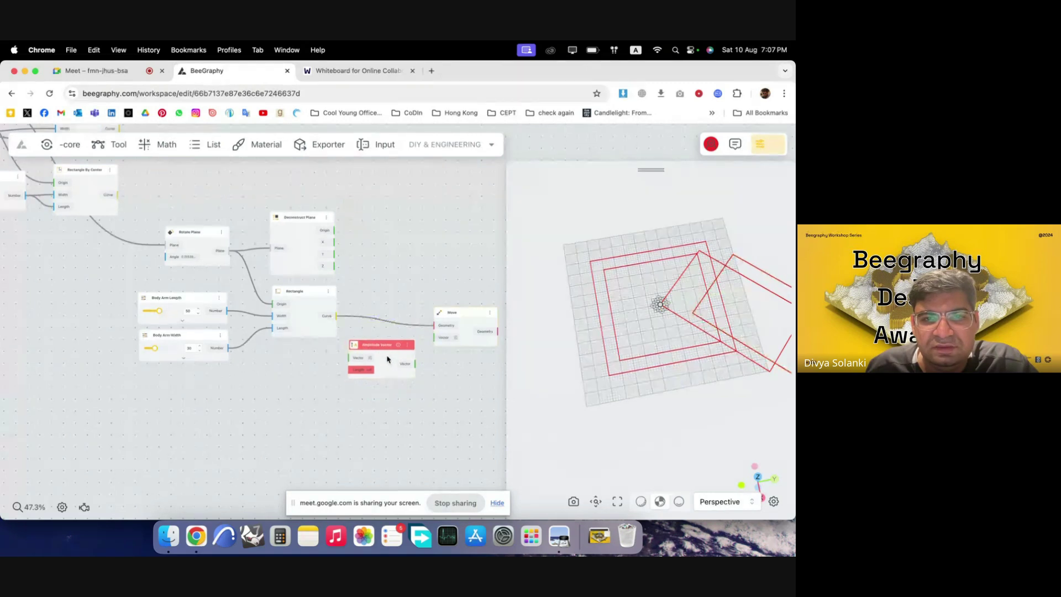
{"action": "left_click_drag", "start_coordinate": [387, 359], "coordinate": [391, 357]}
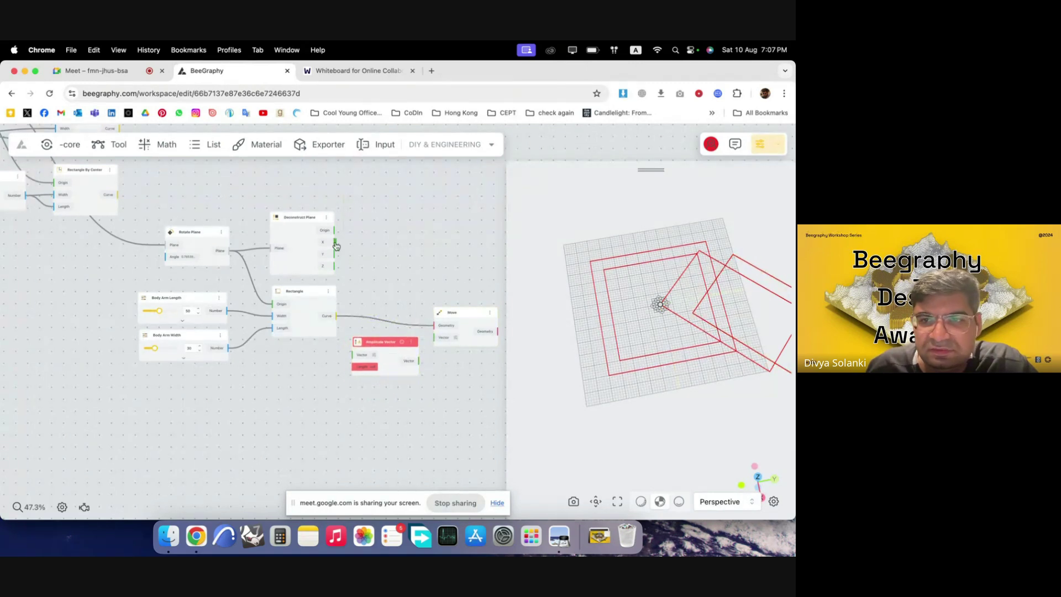
- Feed Deconstruct Plane's X output into Amplitude Vector's Vector input, and its Vector output into Move's Vector input
{"action": "scroll", "coordinate": [672, 293], "scroll_direction": "up", "scroll_amount": 5}
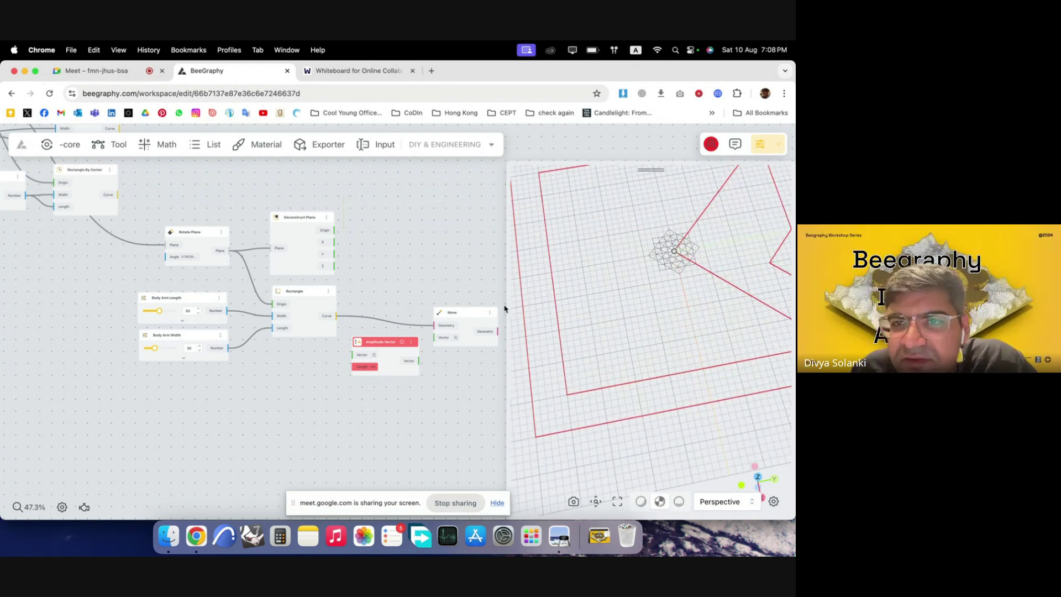
{"action": "scroll", "coordinate": [387, 387], "scroll_direction": "up", "scroll_amount": 3}
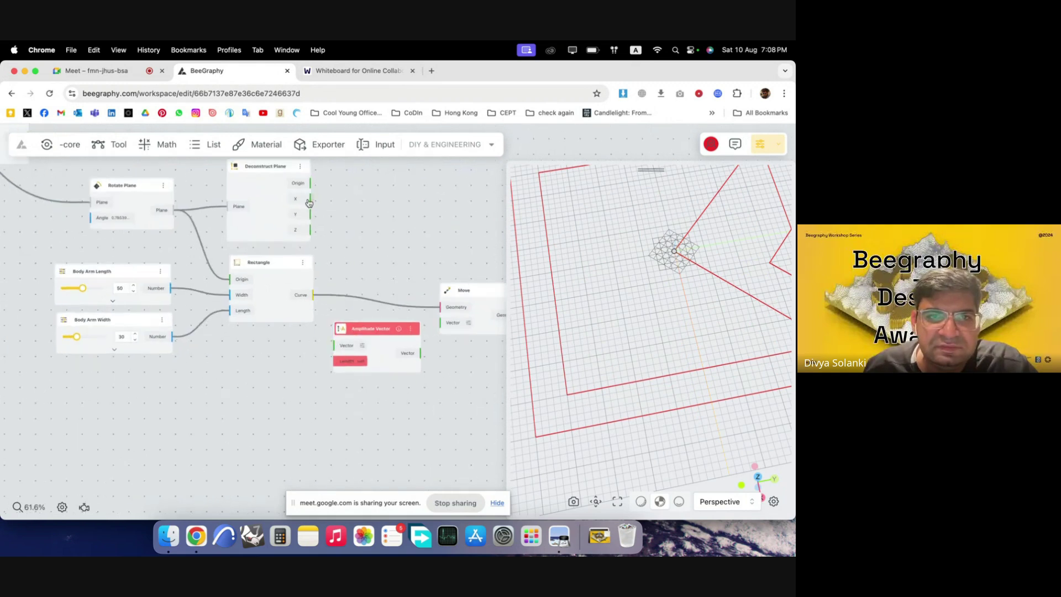
{"action": "left_click_drag", "start_coordinate": [310, 200], "coordinate": [434, 318]}
{"action": "scroll", "coordinate": [358, 352], "scroll_direction": "down", "scroll_amount": 2}
{"action": "left_click_drag", "start_coordinate": [348, 325], "coordinate": [370, 323]}
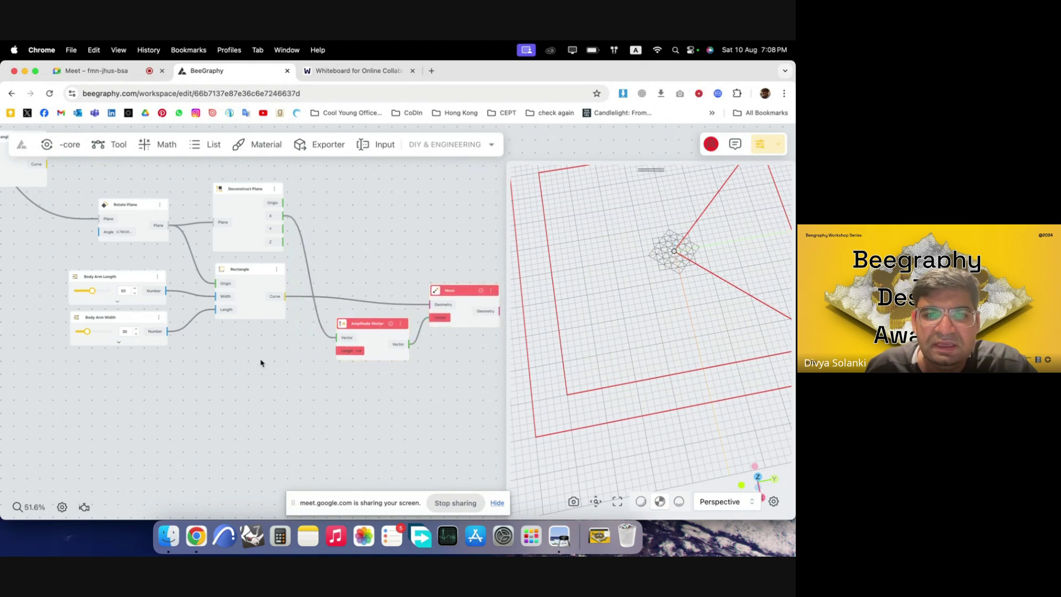
- Add a Division node below the Rectangle node, beside the Amplitude Vector node
{"action": "scroll", "coordinate": [277, 384], "scroll_direction": "down", "scroll_amount": 2}
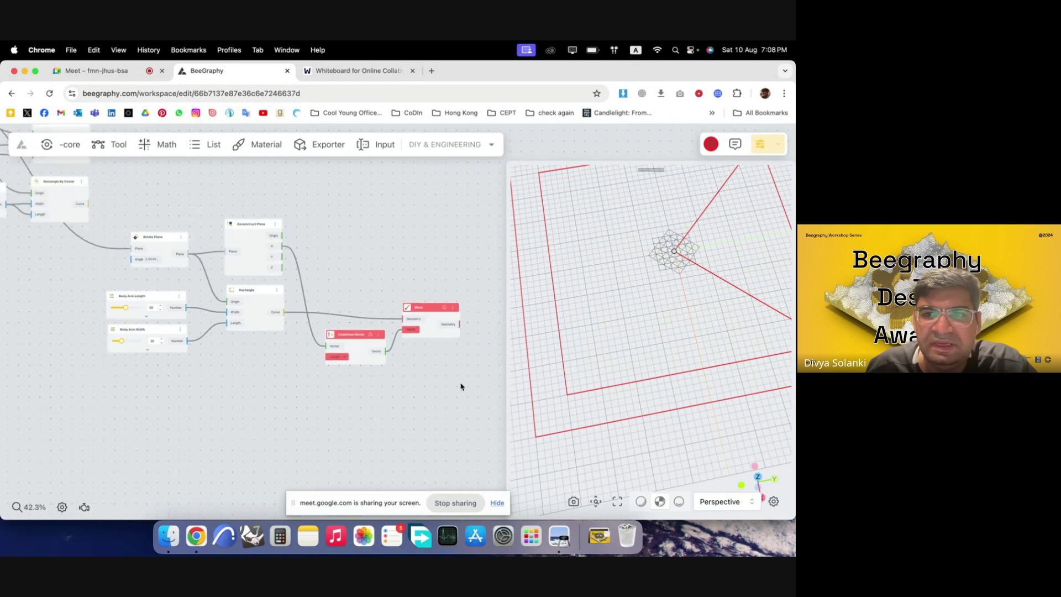
{"action": "scroll", "coordinate": [673, 346], "scroll_direction": "down", "scroll_amount": 2}
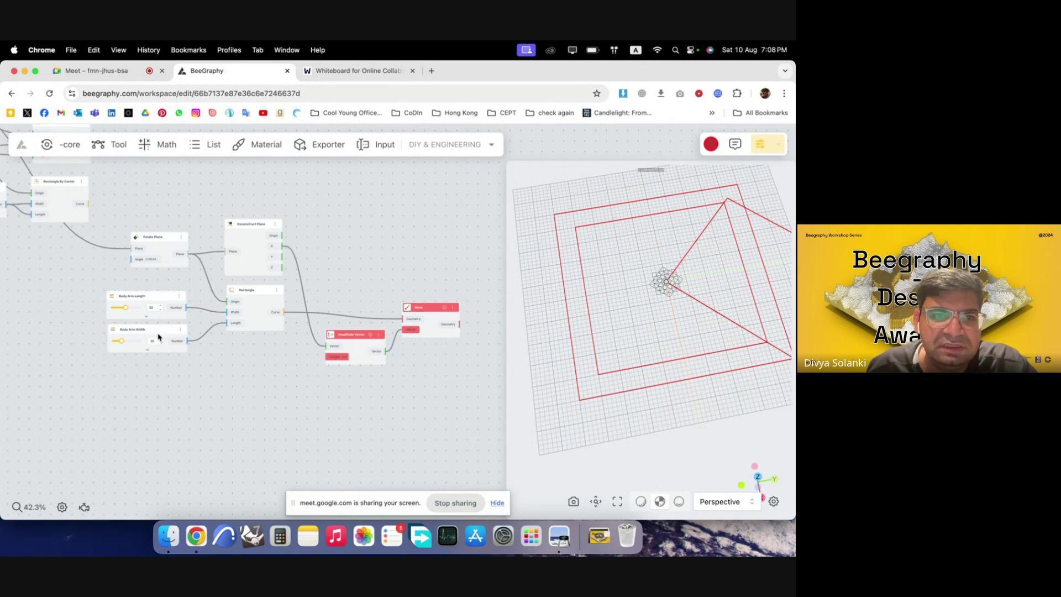
{"action": "double_click", "coordinate": [262, 365]}
{"action": "type", "text": "divi"}
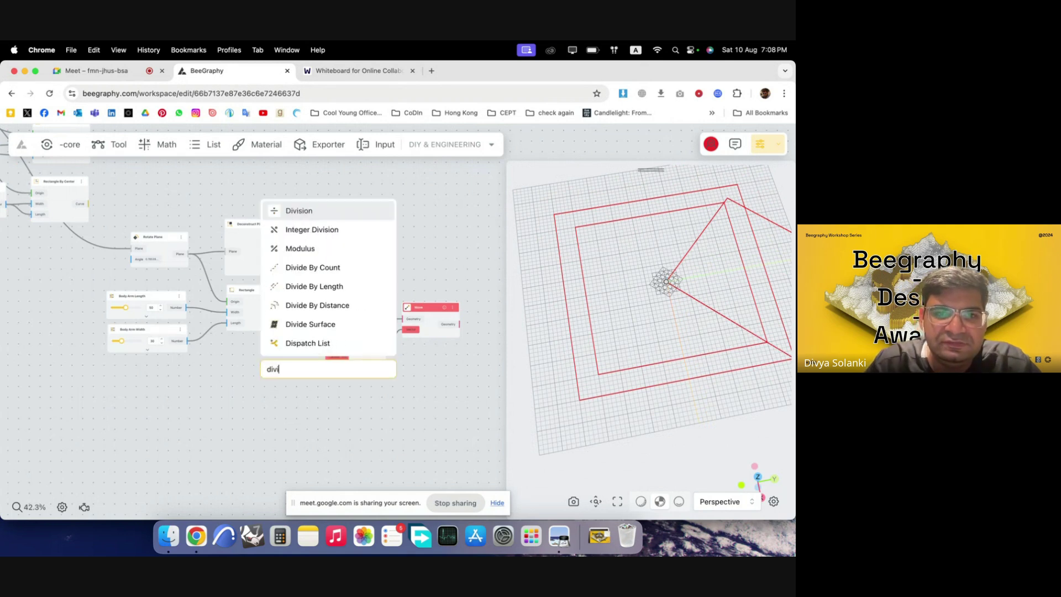
{"action": "type", "text": "sion"}
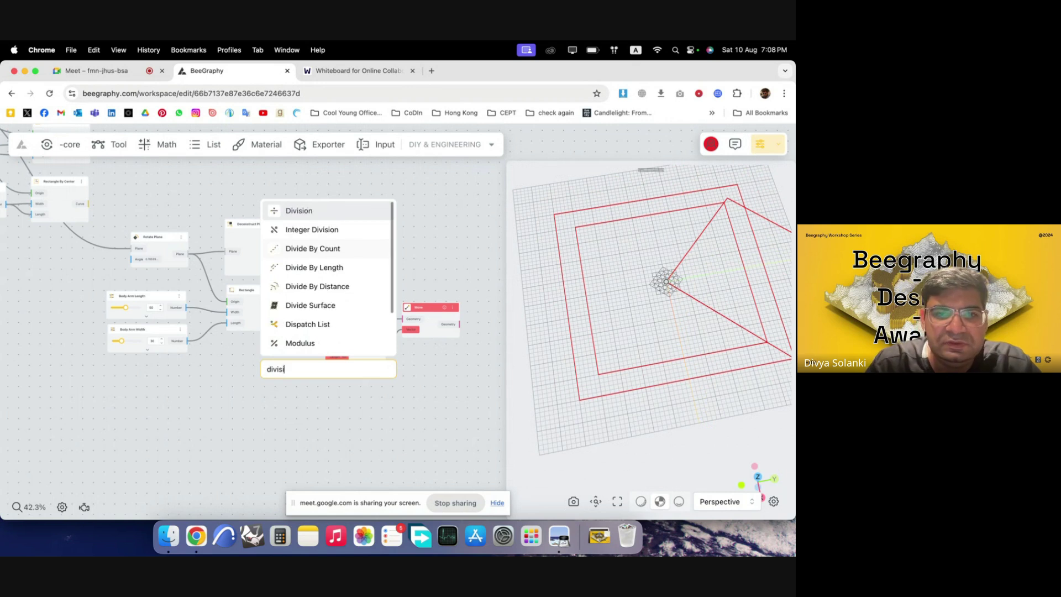
{"action": "left_click", "coordinate": [323, 218]}
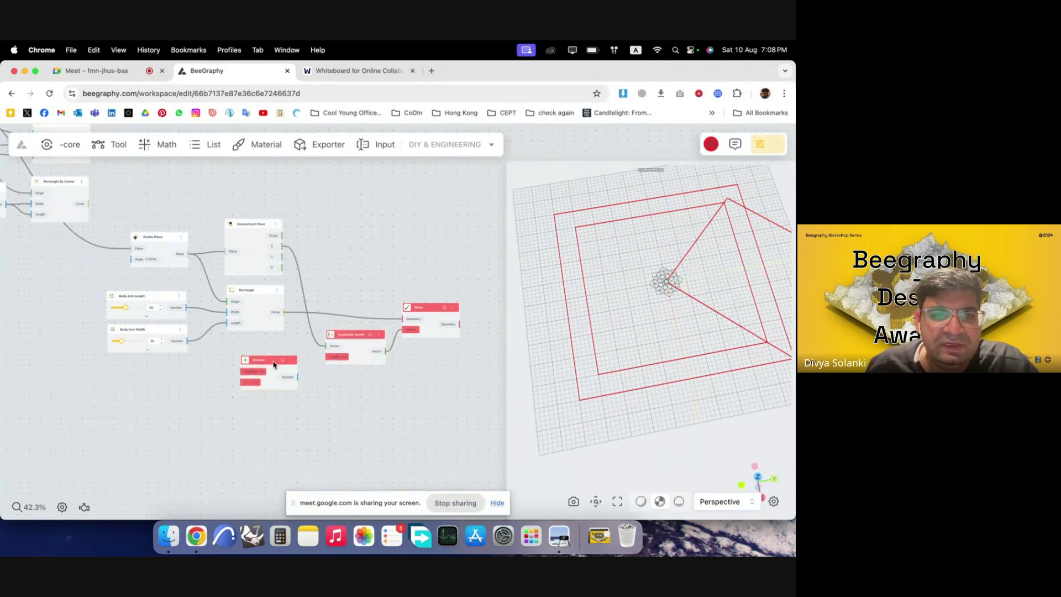
- Add a Number Const node with the value 2 next to the Division node
{"action": "double_click", "coordinate": [206, 384]}
{"action": "type", "text": "2"}
{"action": "key", "text": "Return"}
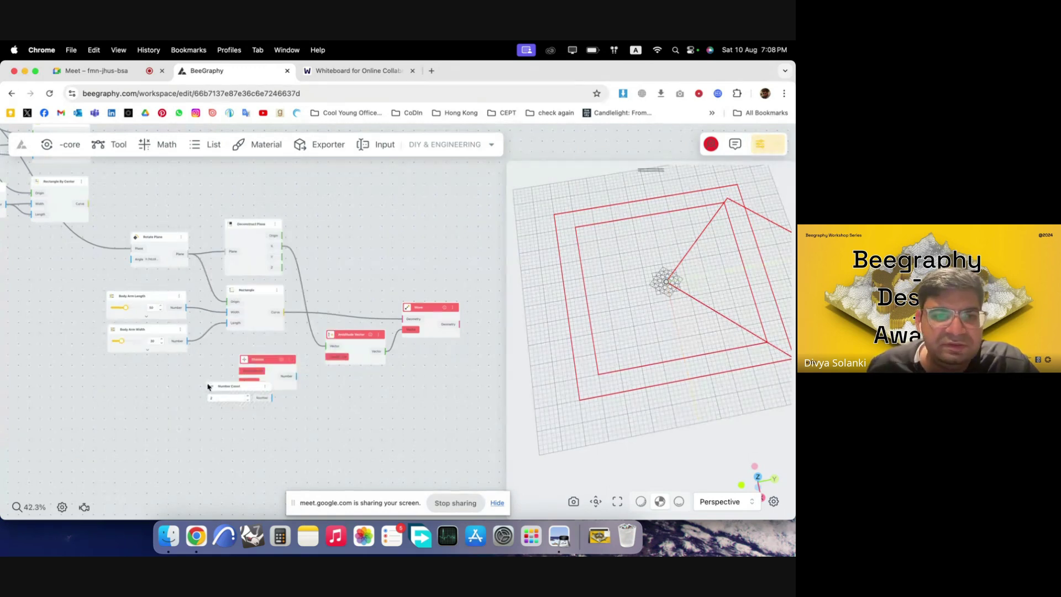
- Divide Body Arm Width by the Number Const value and feed the Division result into Amplitude Vector's Length input
{"action": "mouse_move", "coordinate": [251, 393]}
{"action": "left_mouse_down"}
{"action": "mouse_move", "coordinate": [207, 376]}
{"action": "mouse_move", "coordinate": [243, 382]}
{"action": "left_mouse_up"}
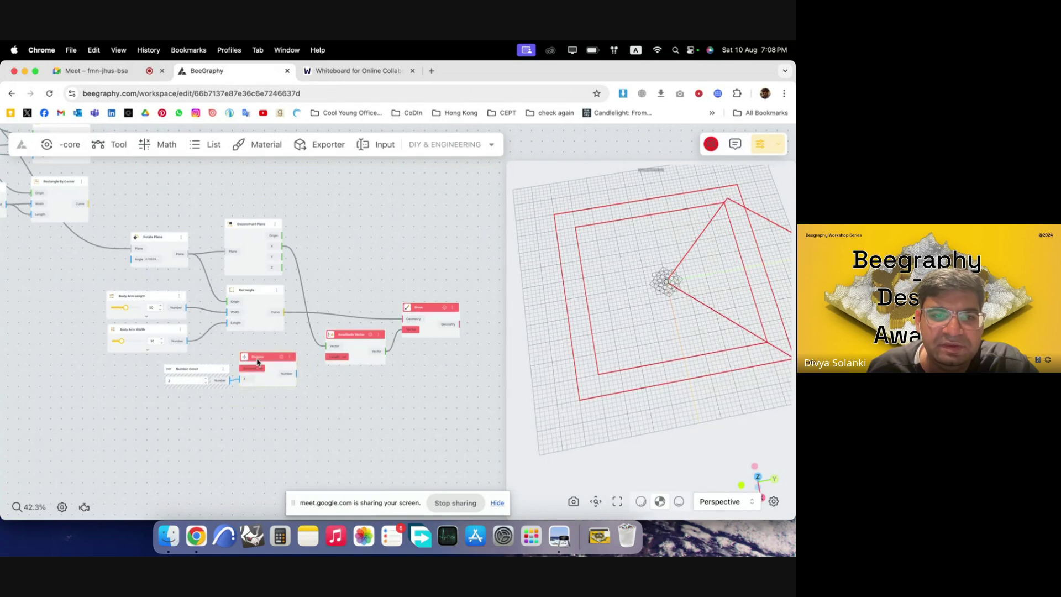
{"action": "scroll", "coordinate": [260, 409], "scroll_direction": "up", "scroll_amount": 3}
{"action": "left_click_drag", "start_coordinate": [155, 311], "coordinate": [363, 332]}
{"action": "left_click_drag", "start_coordinate": [191, 353], "coordinate": [127, 356]}
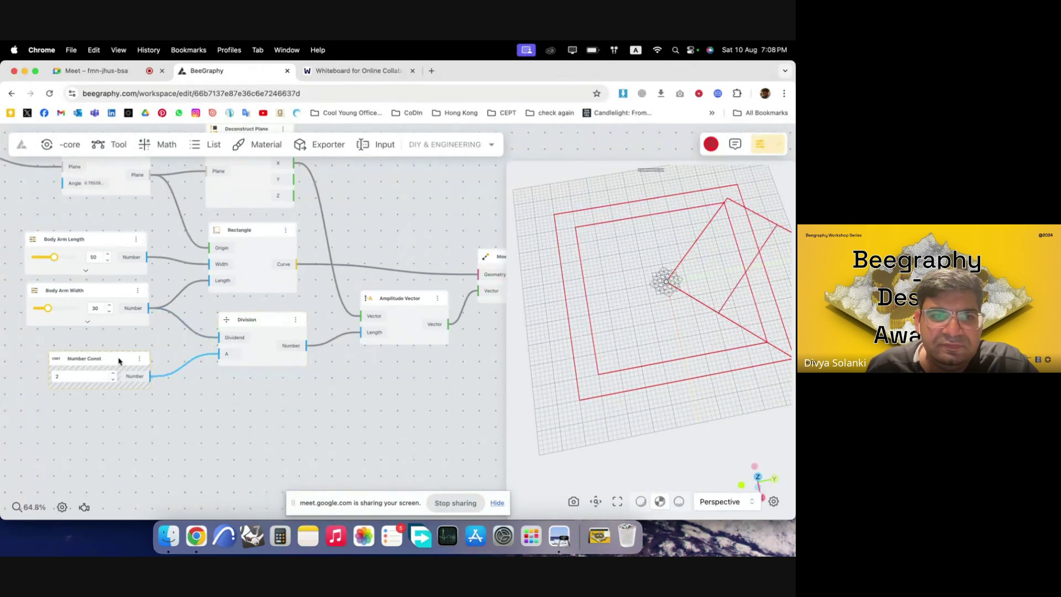
{"action": "left_click_drag", "start_coordinate": [244, 346], "coordinate": [237, 345]}
{"action": "scroll", "coordinate": [219, 382], "scroll_direction": "down", "scroll_amount": 4}
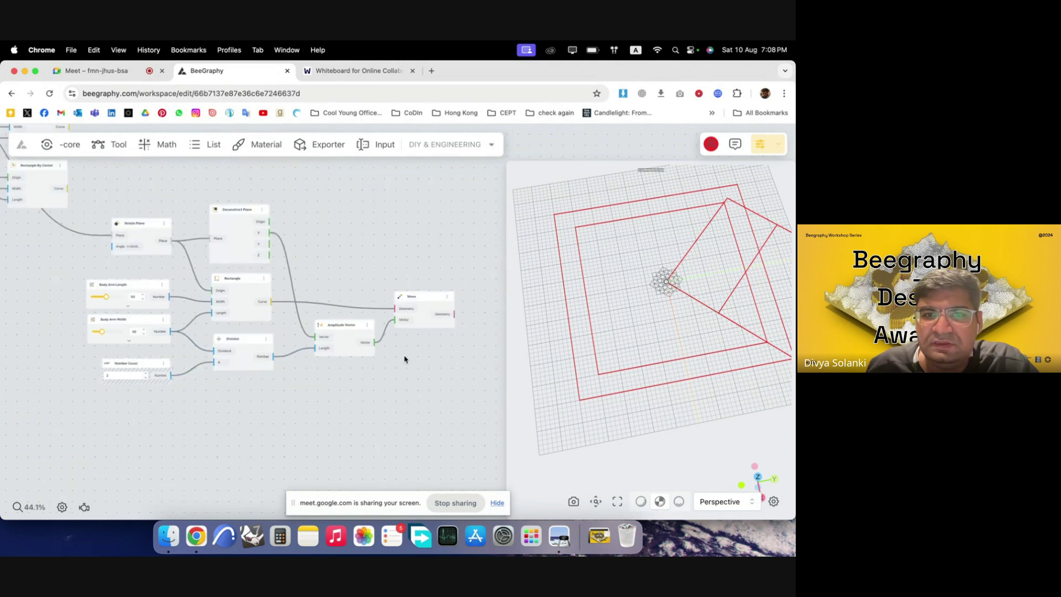
- Feed Deconstruct Plane's Y output into Amplitude Vector's Vector input in place of the X output
{"action": "scroll", "coordinate": [405, 359], "scroll_direction": "up", "scroll_amount": 3}
{"action": "scroll", "coordinate": [313, 341], "scroll_direction": "down", "scroll_amount": 1}
{"action": "left_click_drag", "start_coordinate": [227, 216], "coordinate": [304, 324]}
- Hide the outer Rectangle By Center node together with all the body arm nodes that feed the Move node
{"action": "scroll", "coordinate": [424, 376], "scroll_direction": "down", "scroll_amount": 4}
{"action": "left_click_drag", "start_coordinate": [355, 409], "coordinate": [167, 223]}
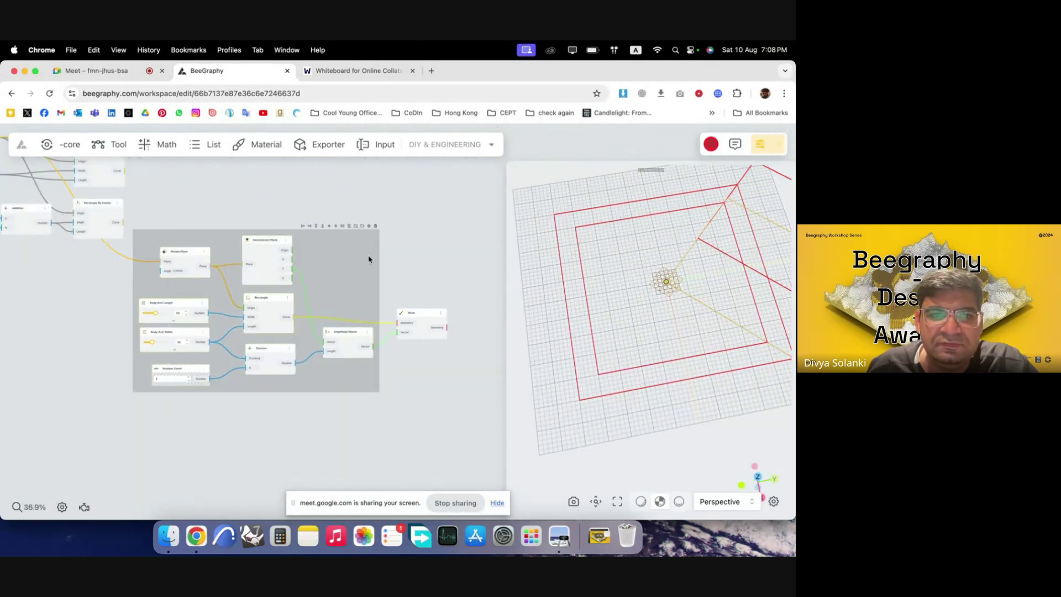
{"action": "left_click", "coordinate": [395, 266]}
{"action": "left_click_drag", "start_coordinate": [352, 390], "coordinate": [103, 214]}
{"action": "right_click", "coordinate": [307, 220]}
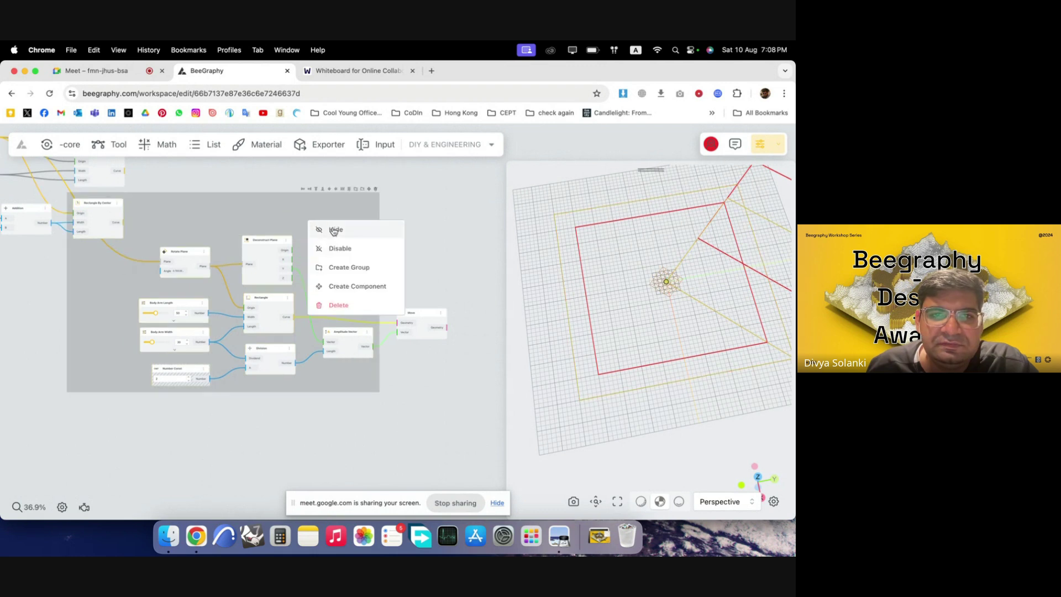
{"action": "left_click", "coordinate": [335, 230]}
{"action": "scroll", "coordinate": [428, 340], "scroll_direction": "up", "scroll_amount": 3}
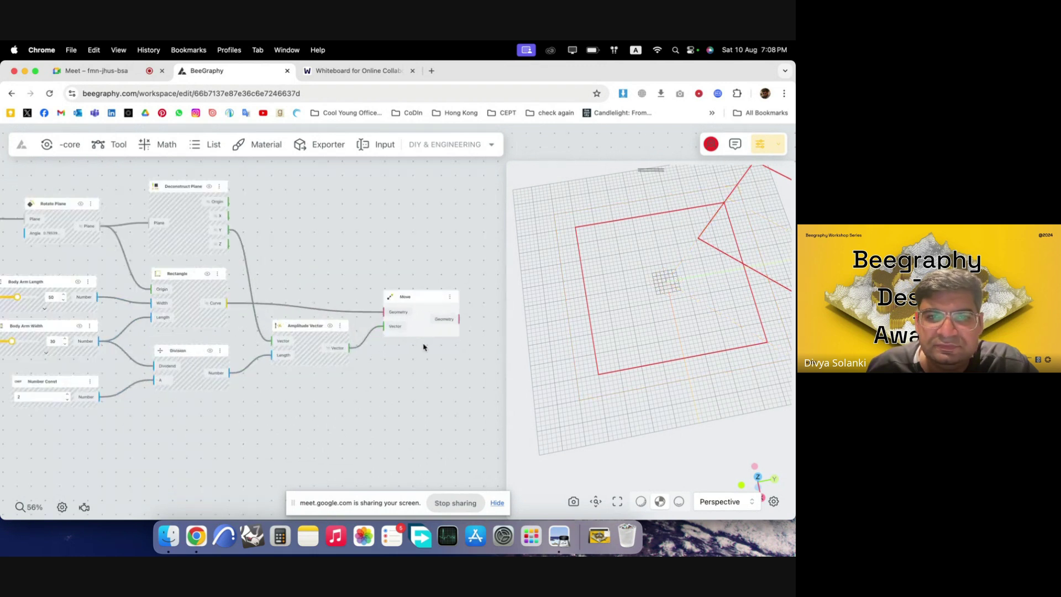
{"action": "left_click", "coordinate": [421, 323]}
{"action": "scroll", "coordinate": [318, 315], "scroll_direction": "down", "scroll_amount": 2}
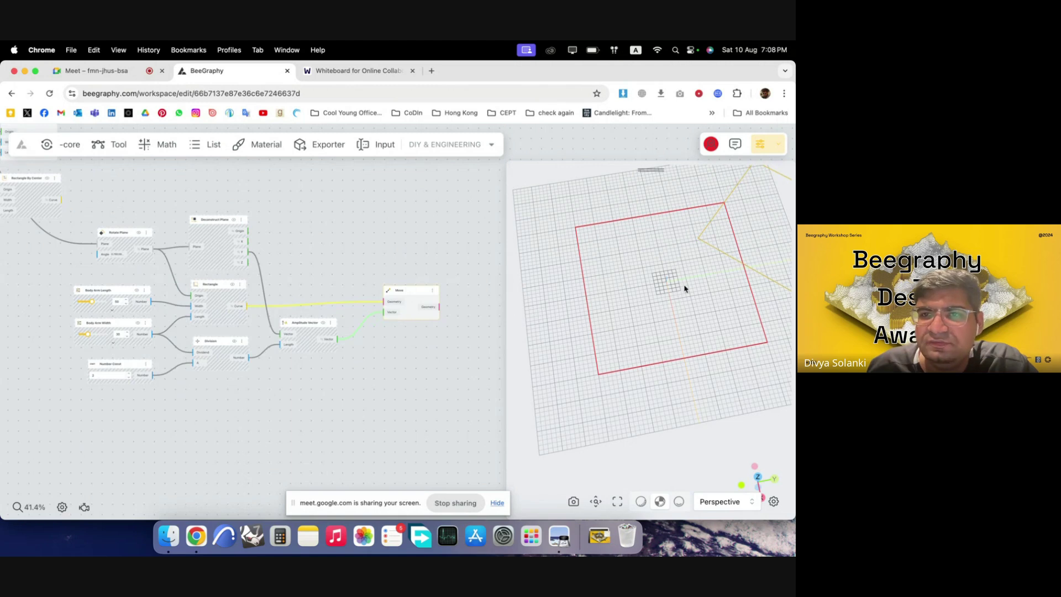
- Insert an Opposite node between Division's output and Amplitude Vector's Length input, spacing out the Amplitude Vector and Move nodes
{"action": "scroll", "coordinate": [322, 349], "scroll_direction": "down", "scroll_amount": 2}
{"action": "scroll", "coordinate": [398, 364], "scroll_direction": "up", "scroll_amount": 4}
{"action": "left_click_drag", "start_coordinate": [363, 276], "coordinate": [416, 301]}
{"action": "left_click_drag", "start_coordinate": [235, 306], "coordinate": [307, 303]}
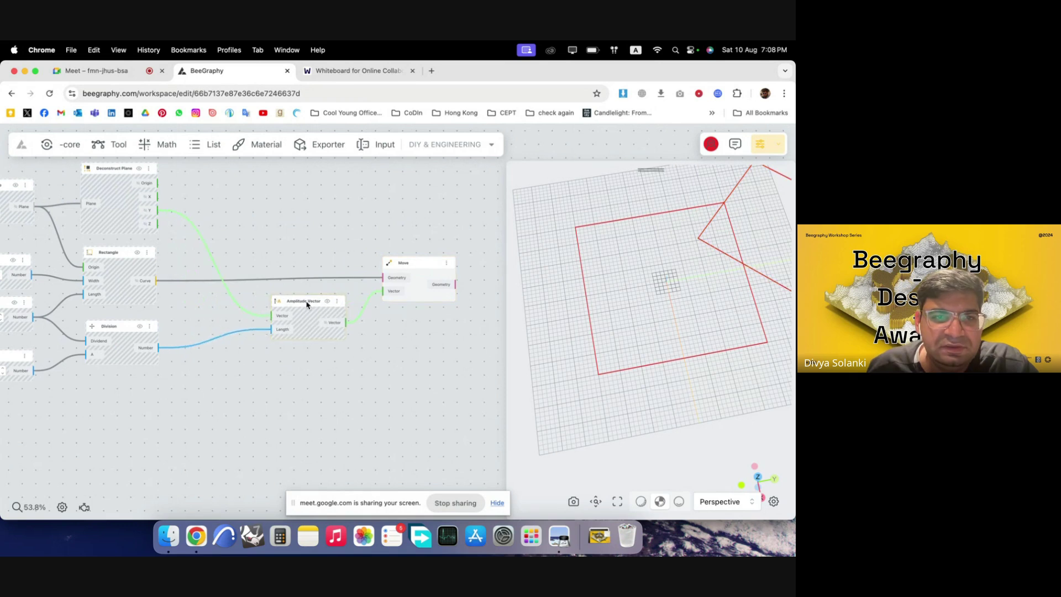
{"action": "double_click", "coordinate": [237, 369]}
{"action": "type", "text": "opp"}
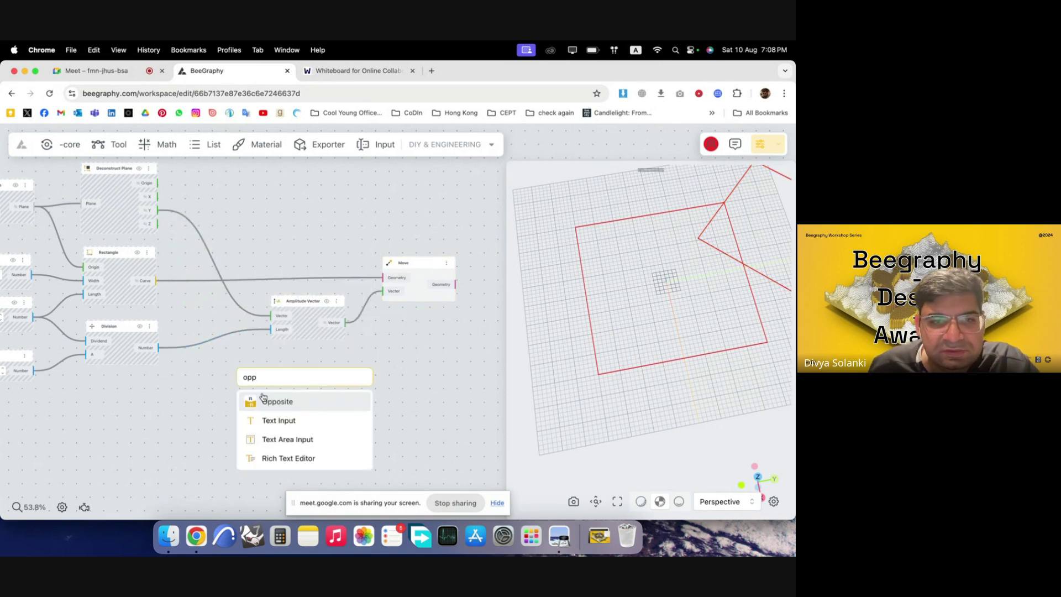
{"action": "left_click", "coordinate": [297, 408]}
{"action": "left_click_drag", "start_coordinate": [279, 383], "coordinate": [244, 349]}
{"action": "left_click_drag", "start_coordinate": [159, 347], "coordinate": [271, 330]}
{"action": "left_click_drag", "start_coordinate": [204, 335], "coordinate": [205, 339]}
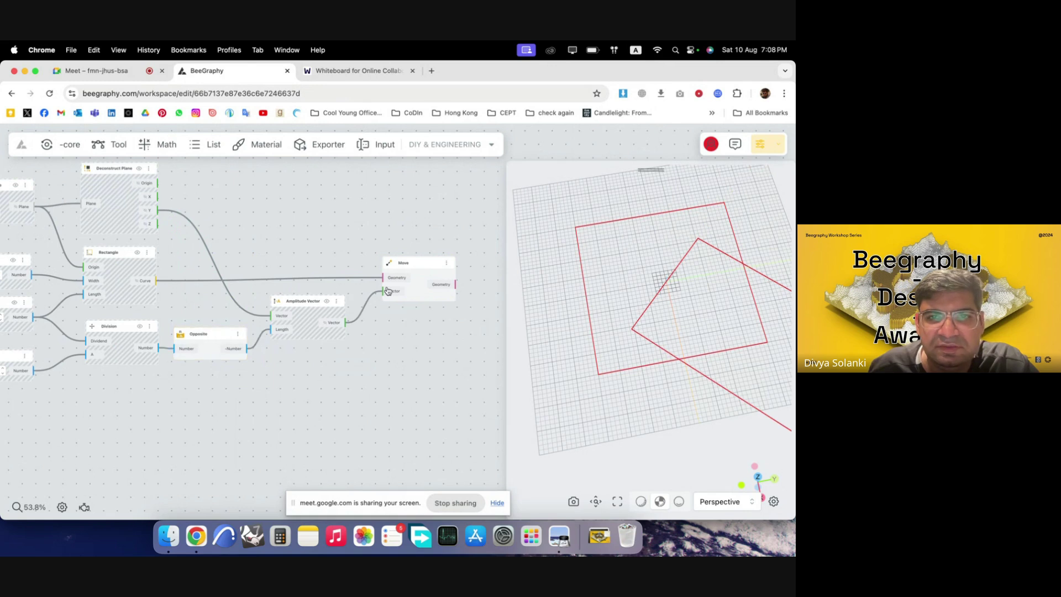
{"action": "left_click_drag", "start_coordinate": [386, 291], "coordinate": [372, 294]}
- Hide the Opposite node
{"action": "scroll", "coordinate": [720, 383], "scroll_direction": "down", "scroll_amount": 3}
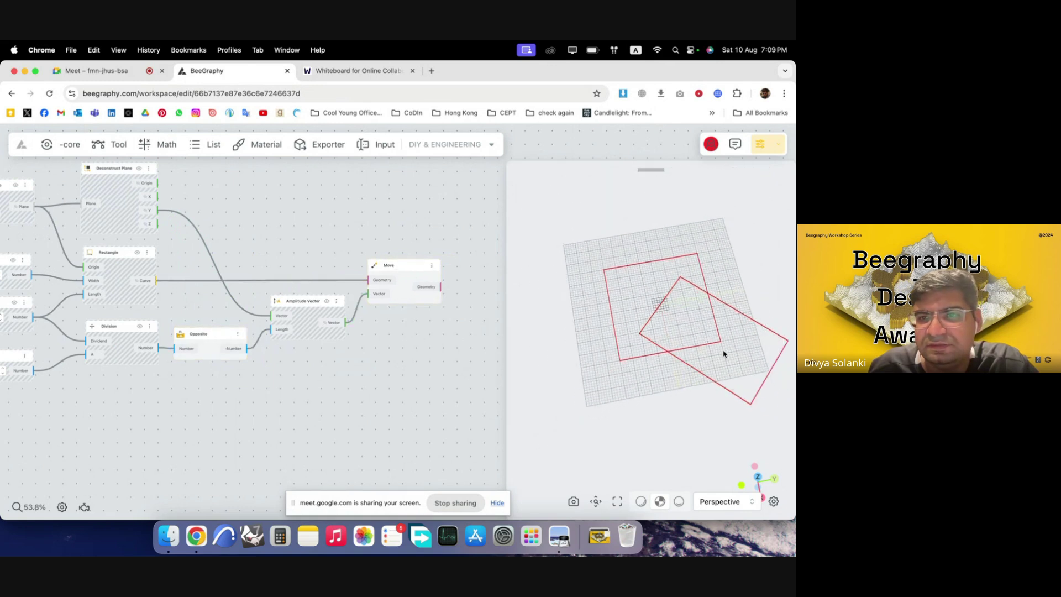
{"action": "scroll", "coordinate": [661, 338], "scroll_direction": "down", "scroll_amount": 1}
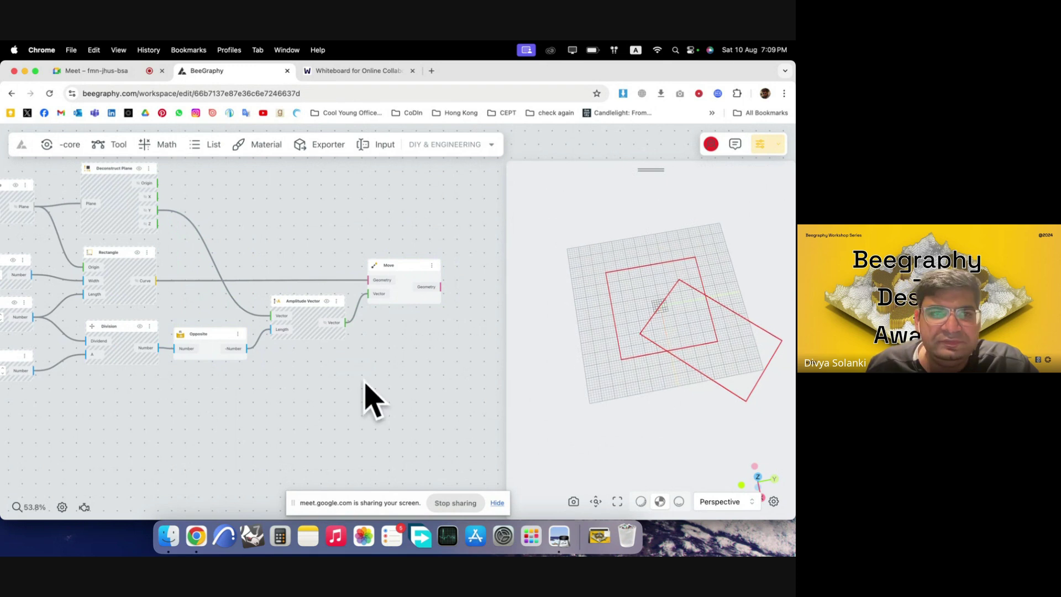
{"action": "scroll", "coordinate": [371, 378], "scroll_direction": "down", "scroll_amount": 2}
{"action": "scroll", "coordinate": [417, 356], "scroll_direction": "down", "scroll_amount": 2}
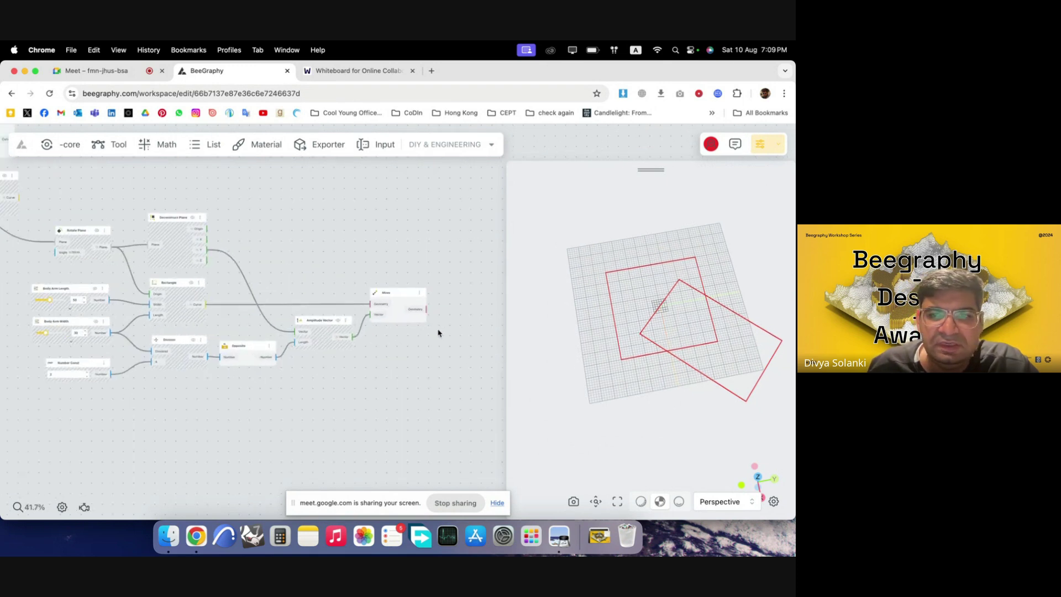
{"action": "left_click_drag", "start_coordinate": [647, 379], "coordinate": [772, 318]}
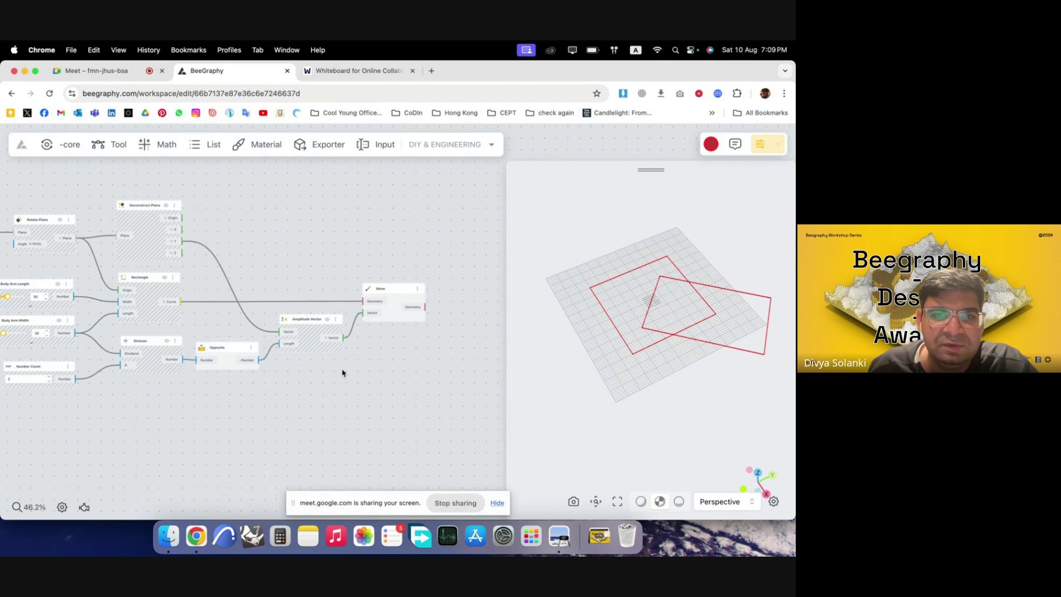
{"action": "scroll", "coordinate": [342, 373], "scroll_direction": "down", "scroll_amount": 3}
{"action": "scroll", "coordinate": [478, 362], "scroll_direction": "up", "scroll_amount": 5}
{"action": "scroll", "coordinate": [322, 348], "scroll_direction": "down", "scroll_amount": 3}
{"action": "scroll", "coordinate": [322, 348], "scroll_direction": "up", "scroll_amount": 1}
{"action": "left_click_drag", "start_coordinate": [200, 412], "coordinate": [112, 298]}
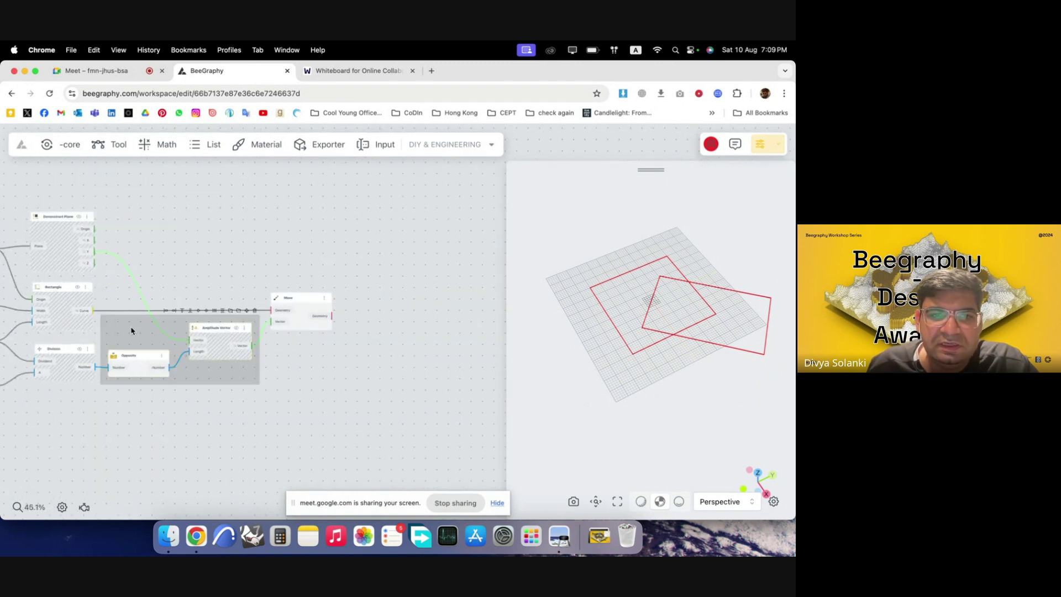
- Add a Polar Array node after the Move node and feed Move's Geometry output into its Geometry input
{"action": "double_click", "coordinate": [405, 301]}
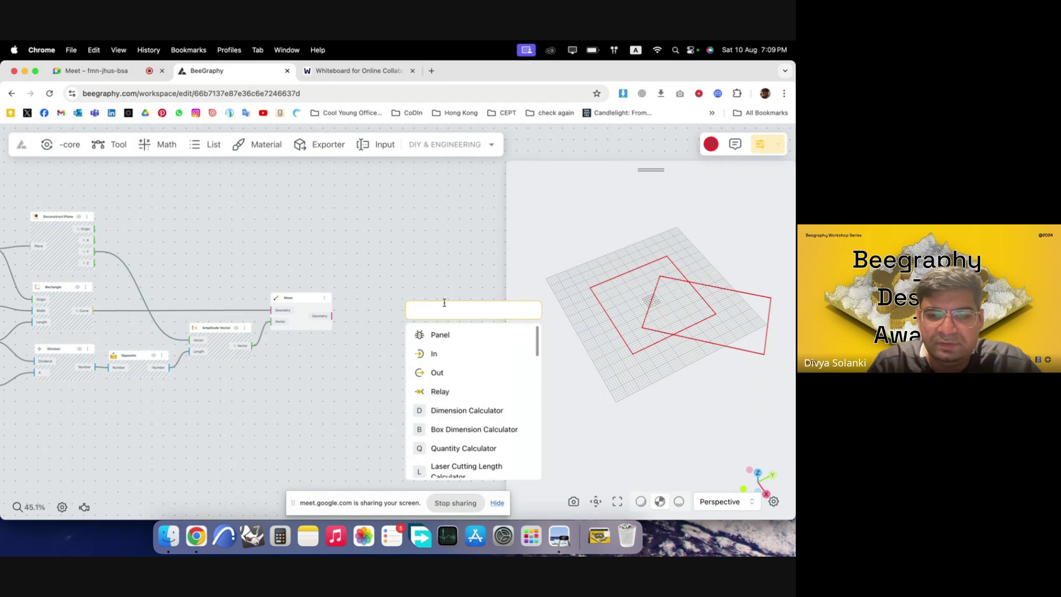
{"action": "type", "text": "polar"}
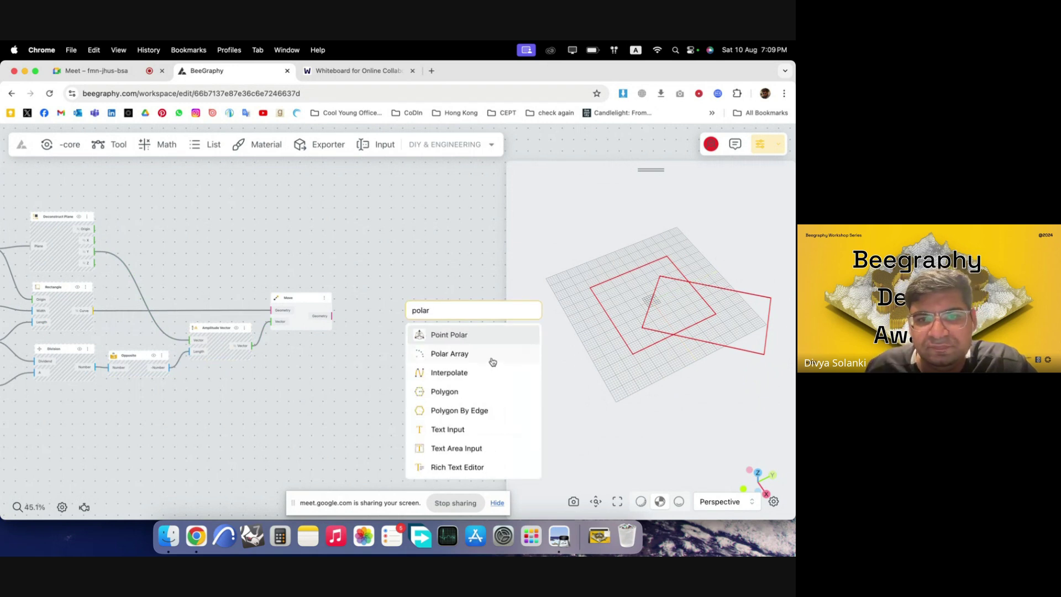
{"action": "left_click", "coordinate": [492, 362]}
{"action": "scroll", "coordinate": [391, 327], "scroll_direction": "up", "scroll_amount": 3}
{"action": "left_click_drag", "start_coordinate": [298, 307], "coordinate": [388, 314]}
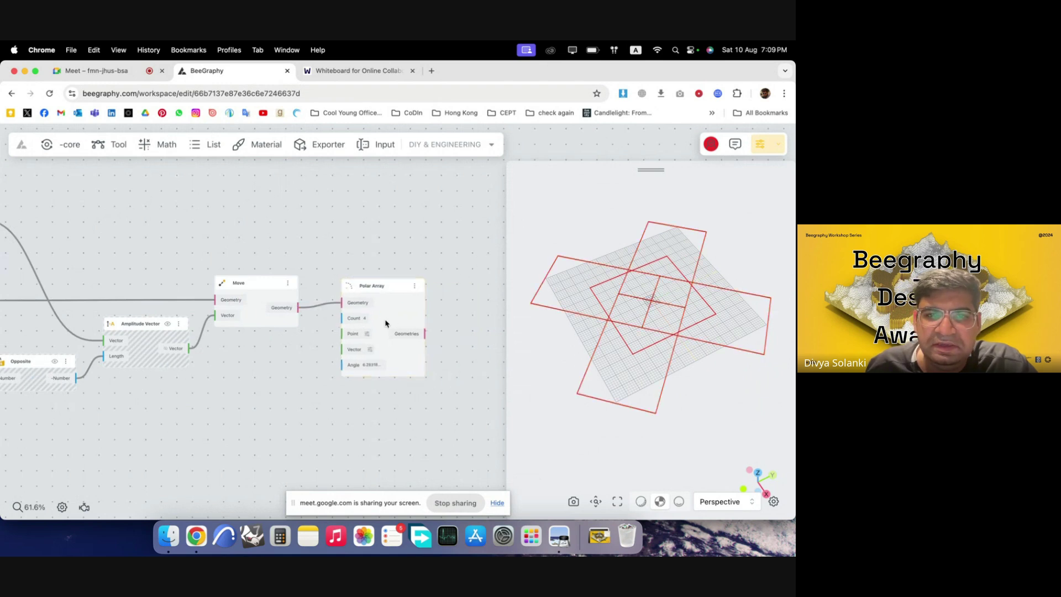
- Examine the Polar Array's geometry in the 3D view and inspect the details of its Count input
{"action": "scroll", "coordinate": [386, 323], "scroll_direction": "up", "scroll_amount": 3}
{"action": "left_click", "coordinate": [406, 323]}
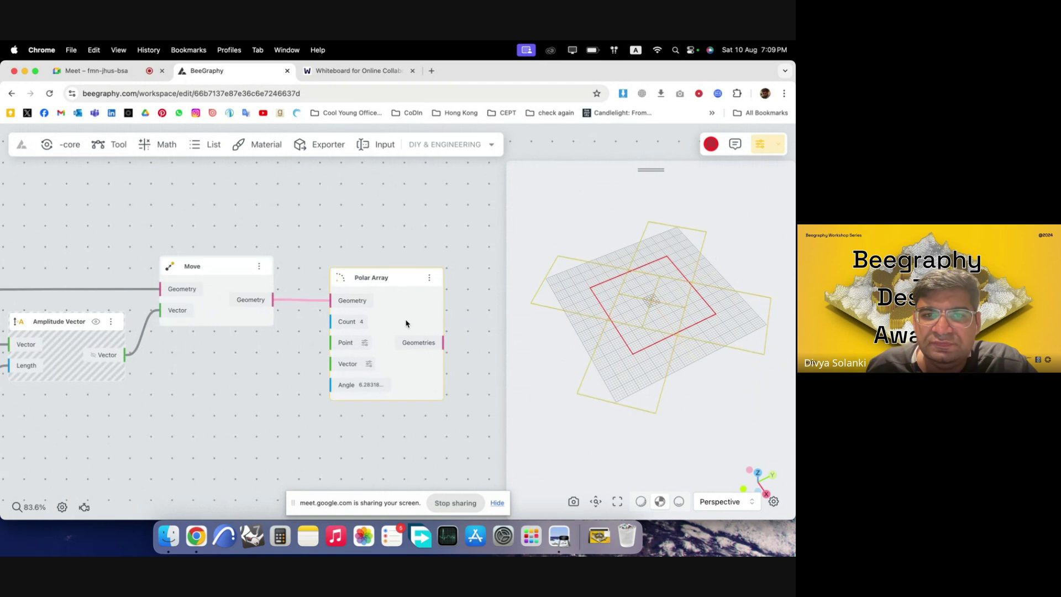
{"action": "left_click", "coordinate": [457, 395]}
{"action": "left_click_drag", "start_coordinate": [418, 381], "coordinate": [417, 376]}
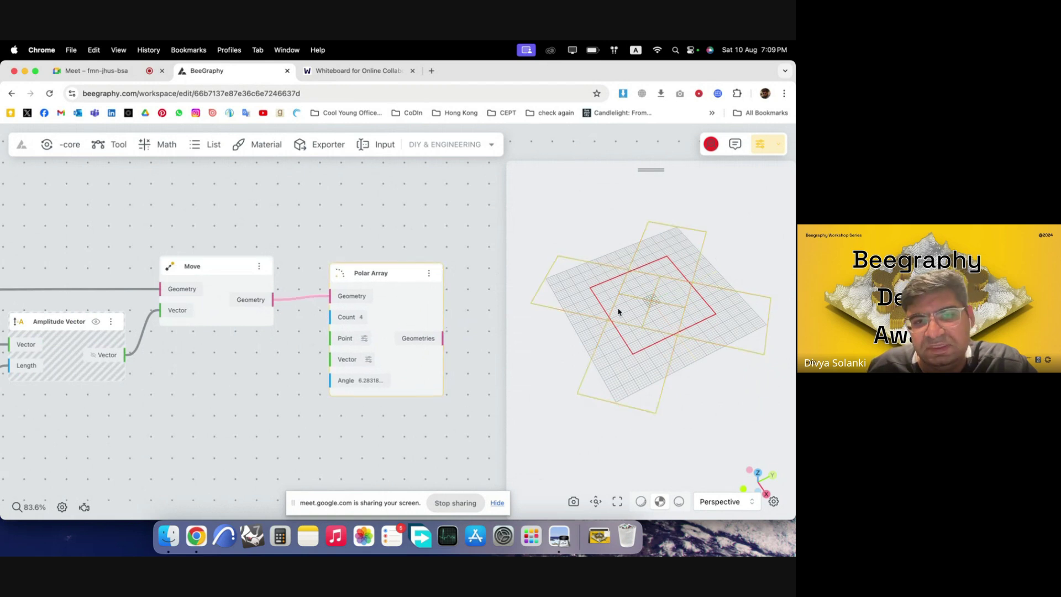
{"action": "left_click", "coordinate": [449, 385]}
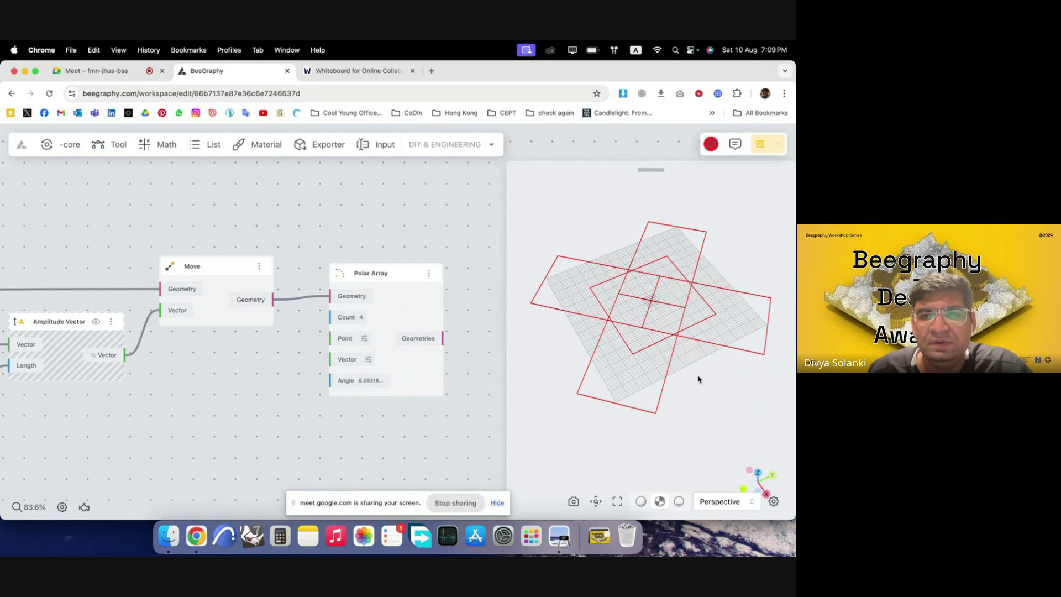
{"action": "scroll", "coordinate": [277, 350], "scroll_direction": "down", "scroll_amount": 5}
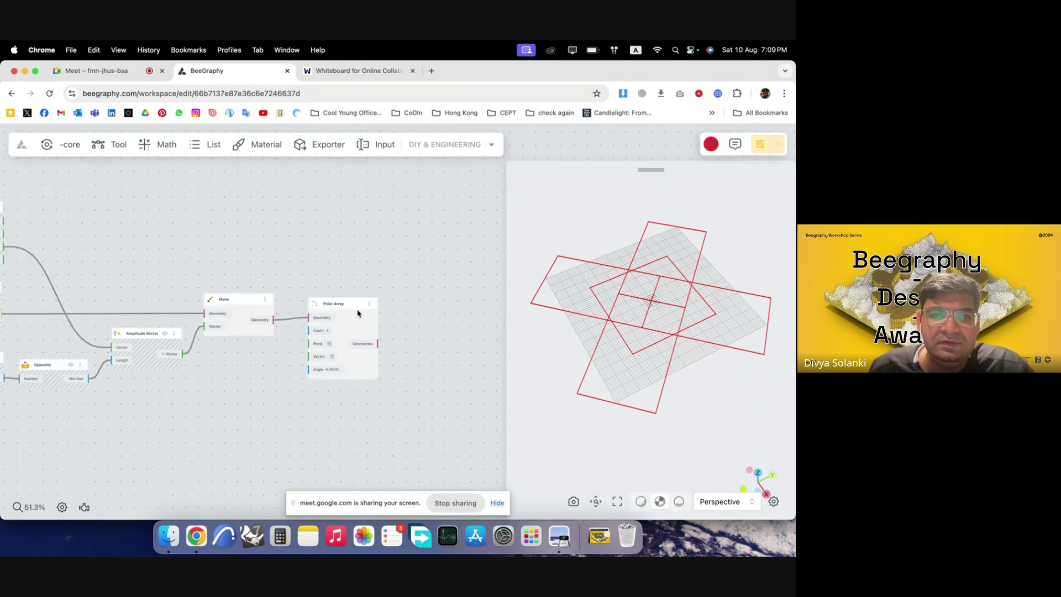
{"action": "left_click", "coordinate": [354, 318]}
{"action": "left_click", "coordinate": [417, 353]}
{"action": "scroll", "coordinate": [331, 367], "scroll_direction": "up", "scroll_amount": 6}
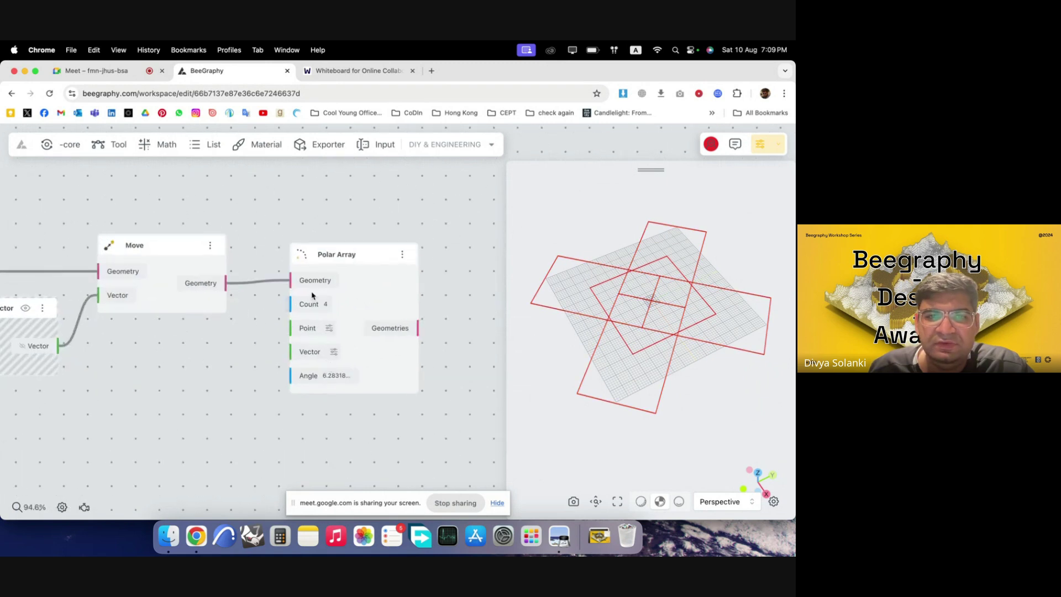
{"action": "right_click", "coordinate": [313, 309]}
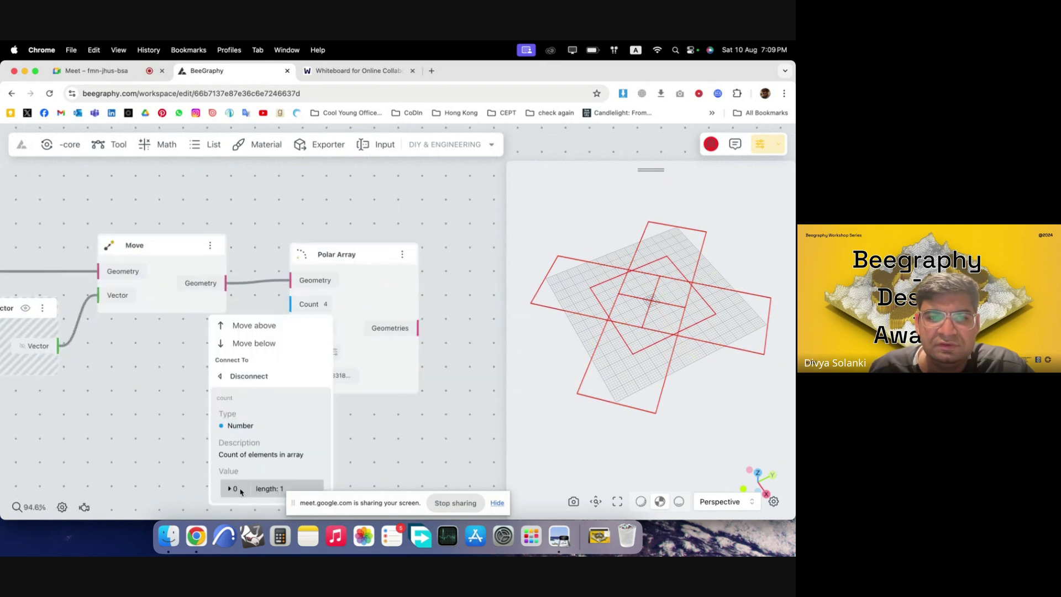
{"action": "left_click", "coordinate": [172, 415]}
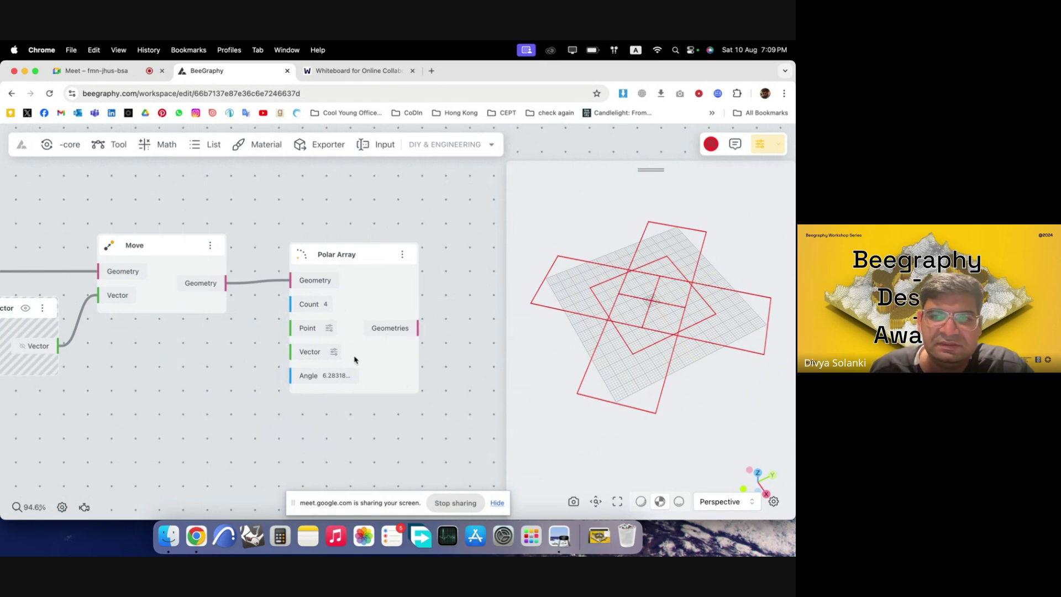
- Set the Chip Housing Dimension input to 50
{"action": "scroll", "coordinate": [355, 360], "scroll_direction": "down", "scroll_amount": 5}
{"action": "scroll", "coordinate": [422, 340], "scroll_direction": "down", "scroll_amount": 1}
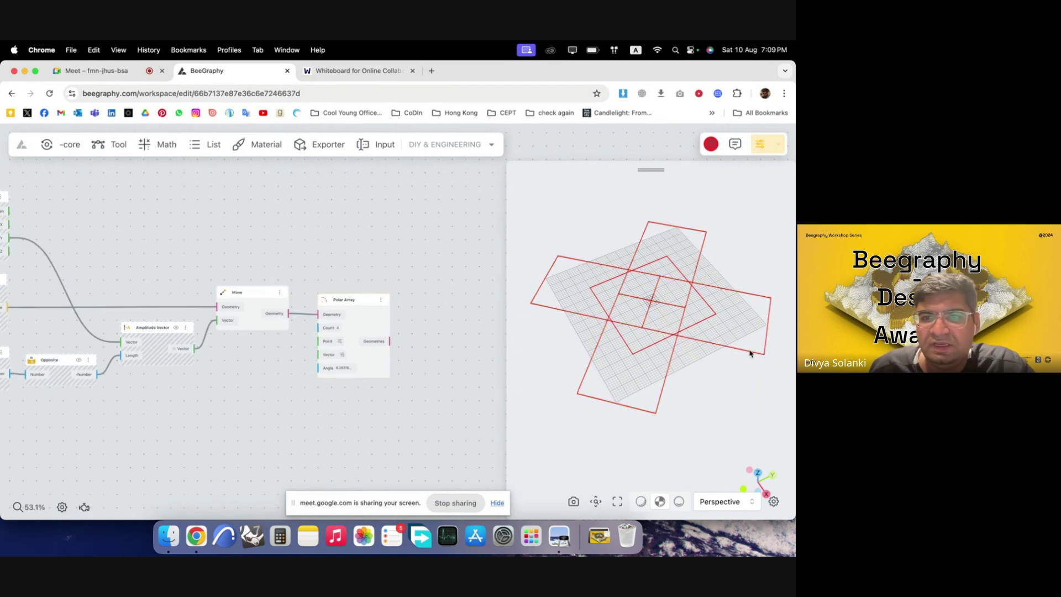
{"action": "scroll", "coordinate": [332, 381], "scroll_direction": "down", "scroll_amount": 3}
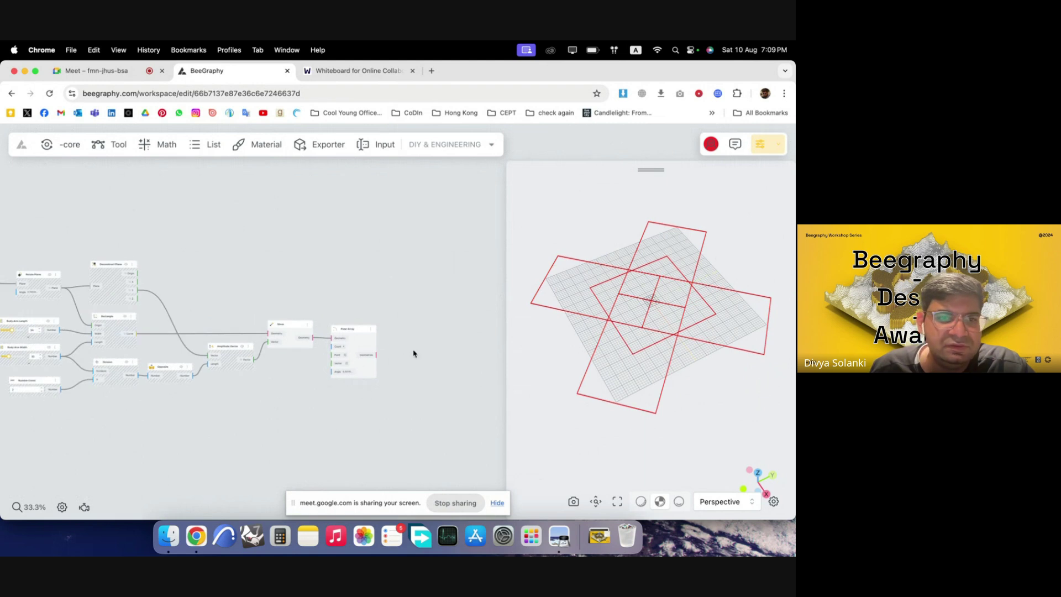
{"action": "scroll", "coordinate": [413, 353], "scroll_direction": "down", "scroll_amount": 2}
{"action": "scroll", "coordinate": [125, 253], "scroll_direction": "up", "scroll_amount": 8}
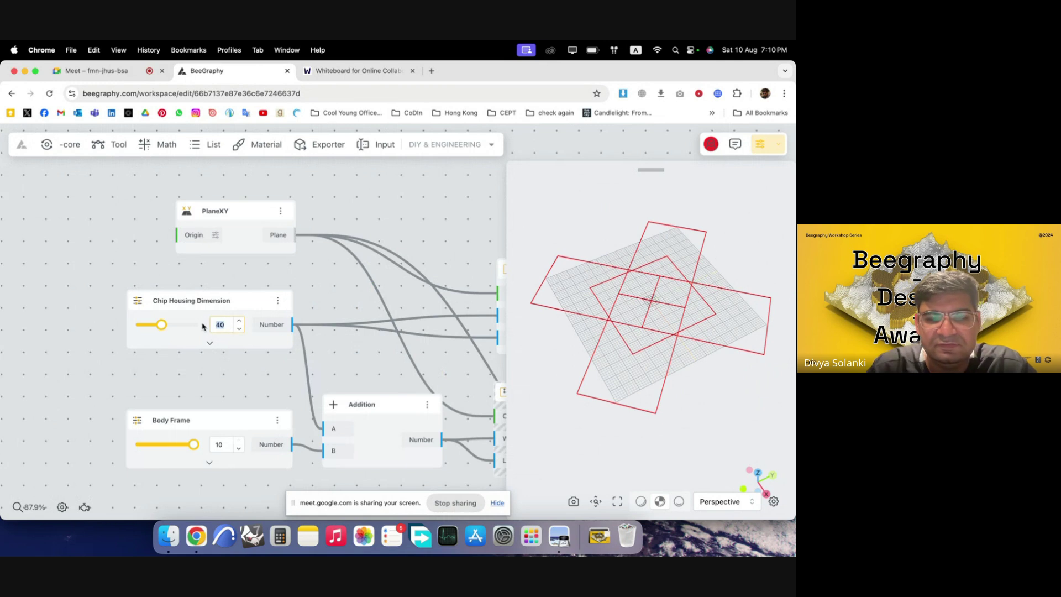
{"action": "type", "text": "50"}
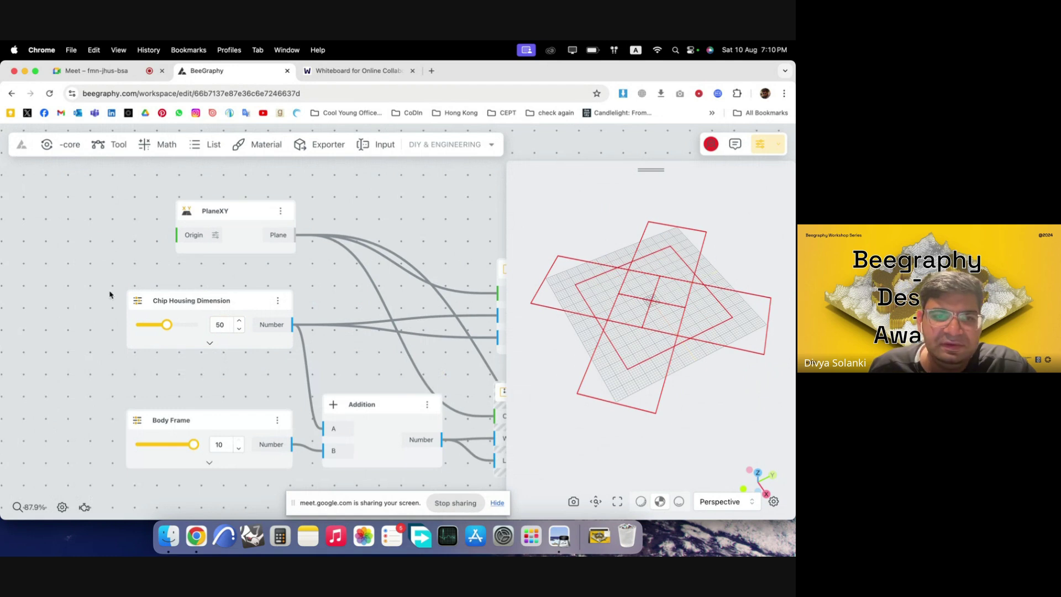
- Add a Region Union node beyond the Polar Array node at the end of the graph
{"action": "scroll", "coordinate": [110, 294], "scroll_direction": "down", "scroll_amount": 8}
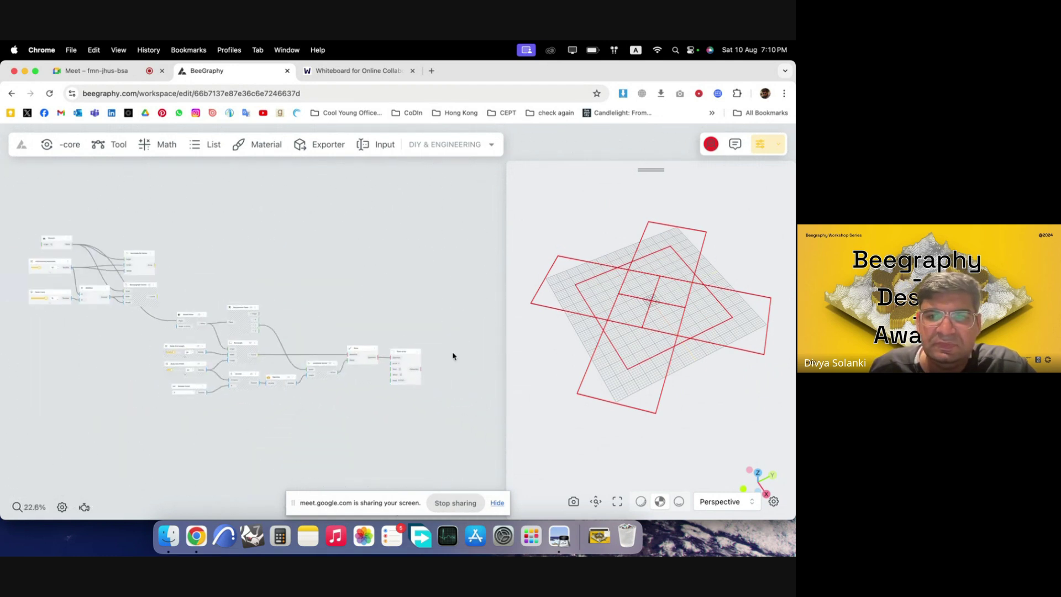
{"action": "scroll", "coordinate": [452, 356], "scroll_direction": "up", "scroll_amount": 6}
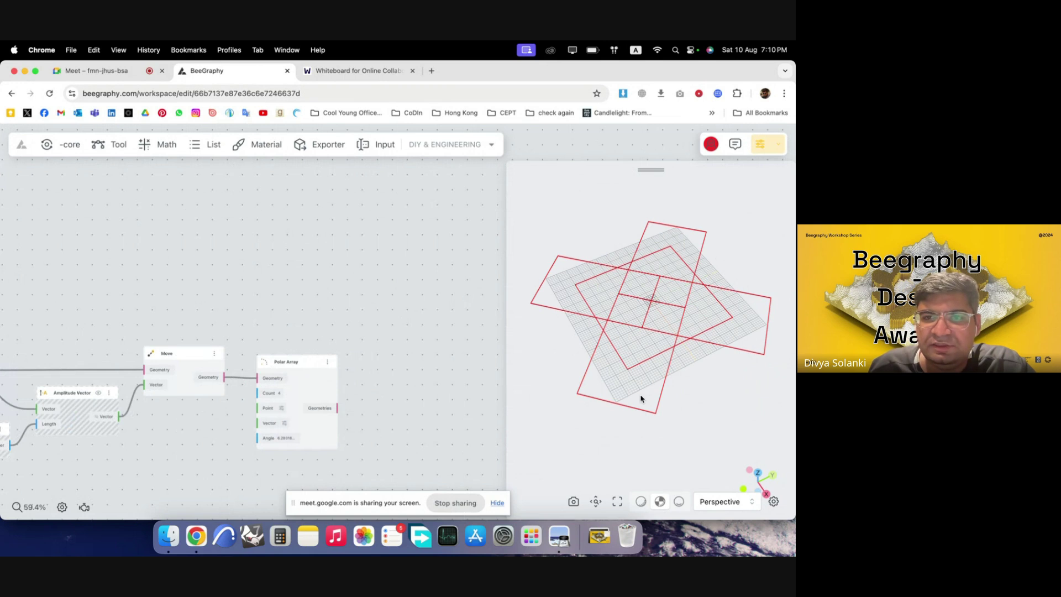
{"action": "double_click", "coordinate": [385, 299]}
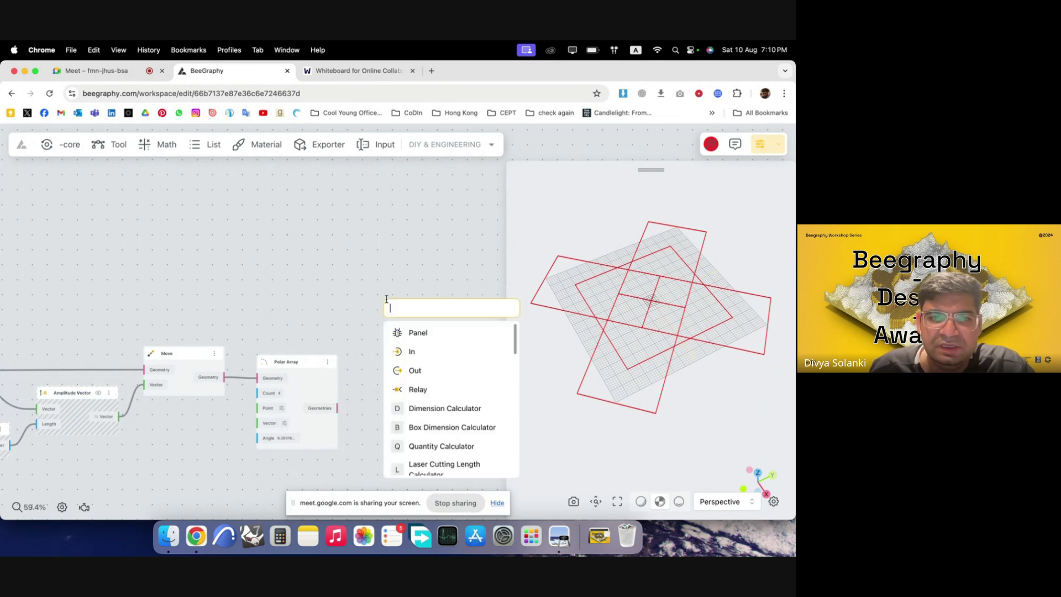
{"action": "type", "text": "curve"}
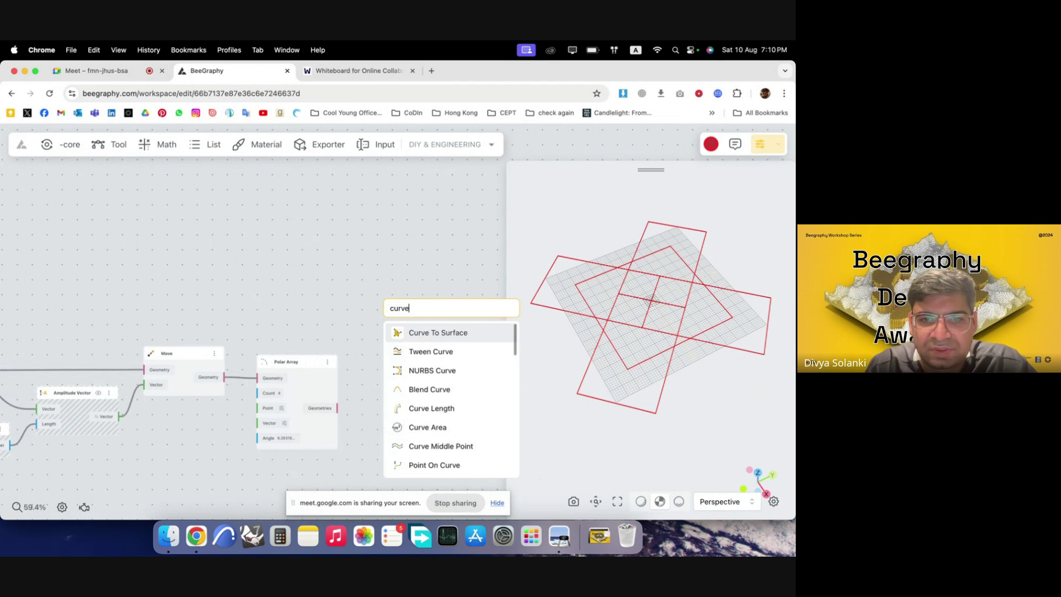
{"action": "double_click", "coordinate": [365, 236]}
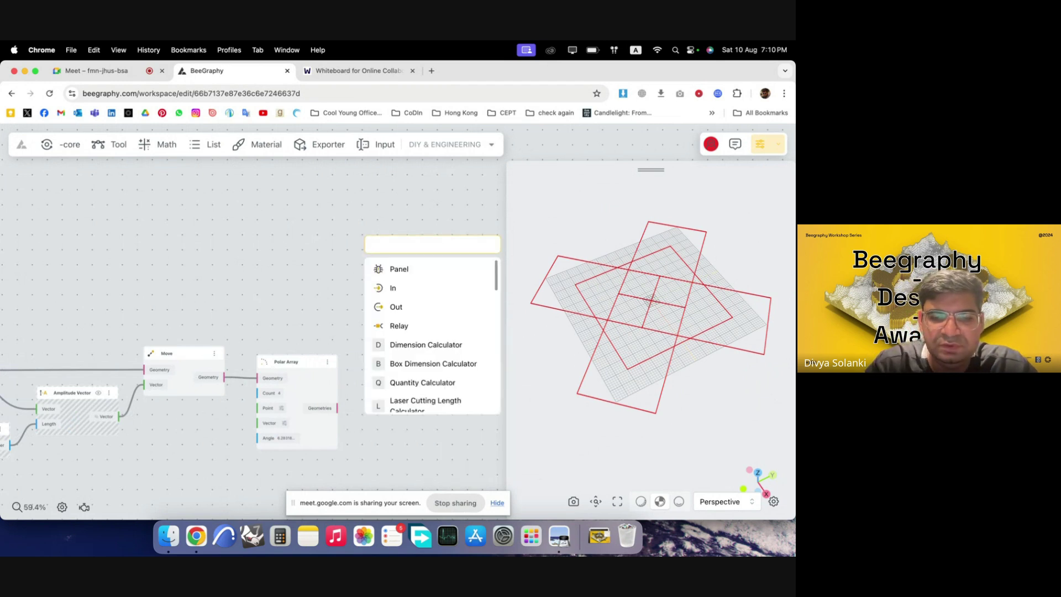
{"action": "type", "text": "union"}
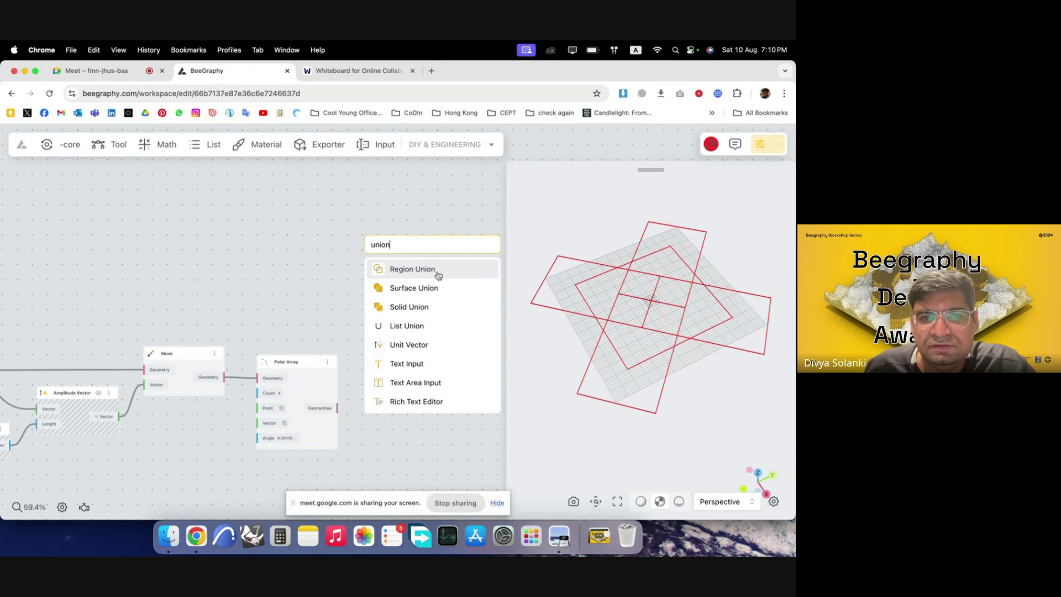
{"action": "left_click", "coordinate": [438, 275]}
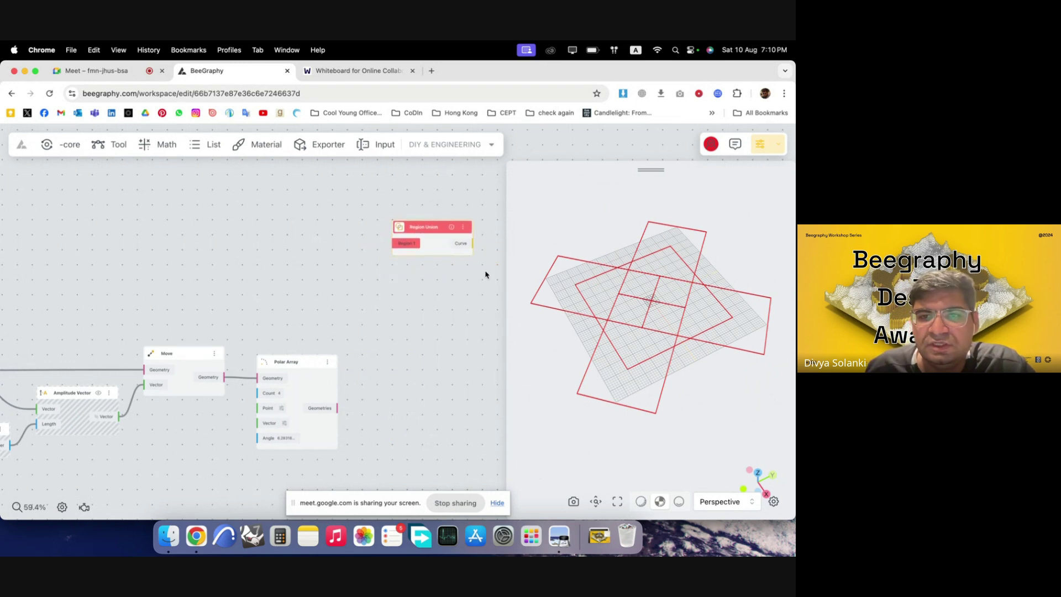
- Feed the Polar Array's Geometries output into Region Union's Region 1 input and move the union node farther from the array
{"action": "left_click_drag", "start_coordinate": [339, 409], "coordinate": [393, 243]}
{"action": "scroll", "coordinate": [462, 340], "scroll_direction": "down", "scroll_amount": 3}
{"action": "scroll", "coordinate": [461, 338], "scroll_direction": "down", "scroll_amount": 4}
{"action": "left_click", "coordinate": [363, 302]}
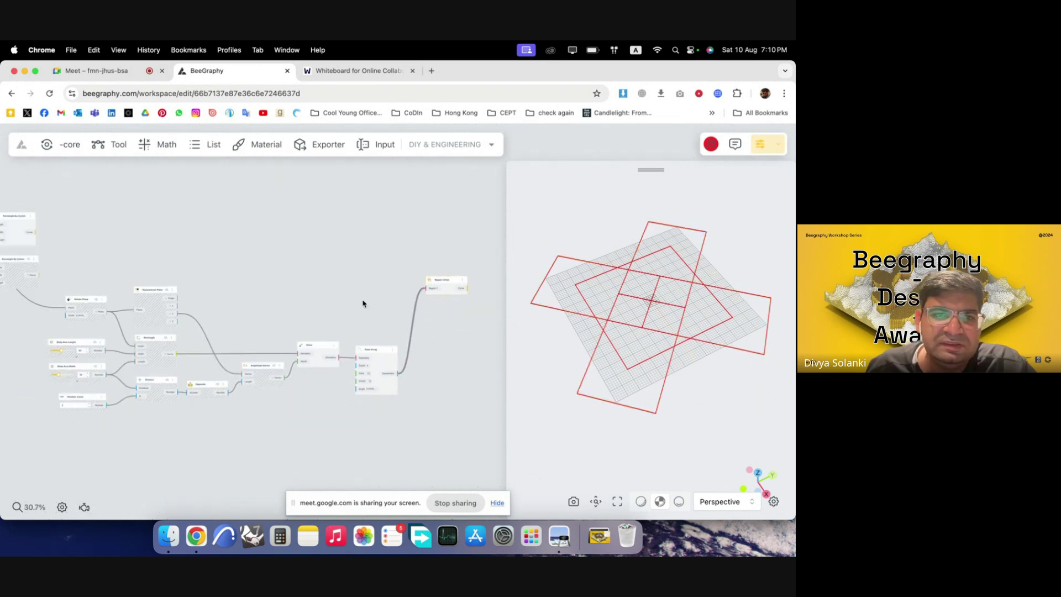
{"action": "scroll", "coordinate": [364, 301], "scroll_direction": "down", "scroll_amount": 4}
{"action": "scroll", "coordinate": [414, 287], "scroll_direction": "up", "scroll_amount": 6}
{"action": "left_click_drag", "start_coordinate": [412, 283], "coordinate": [443, 284]}
{"action": "left_click", "coordinate": [438, 355]}
{"action": "scroll", "coordinate": [438, 357], "scroll_direction": "down", "scroll_amount": 5}
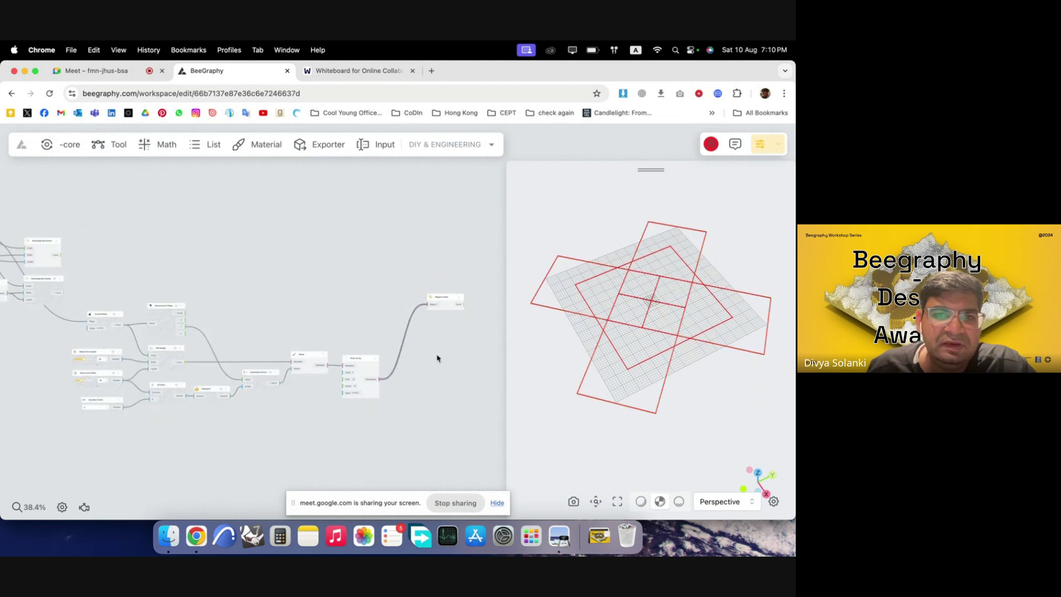
{"action": "scroll", "coordinate": [130, 287], "scroll_direction": "up", "scroll_amount": 7}
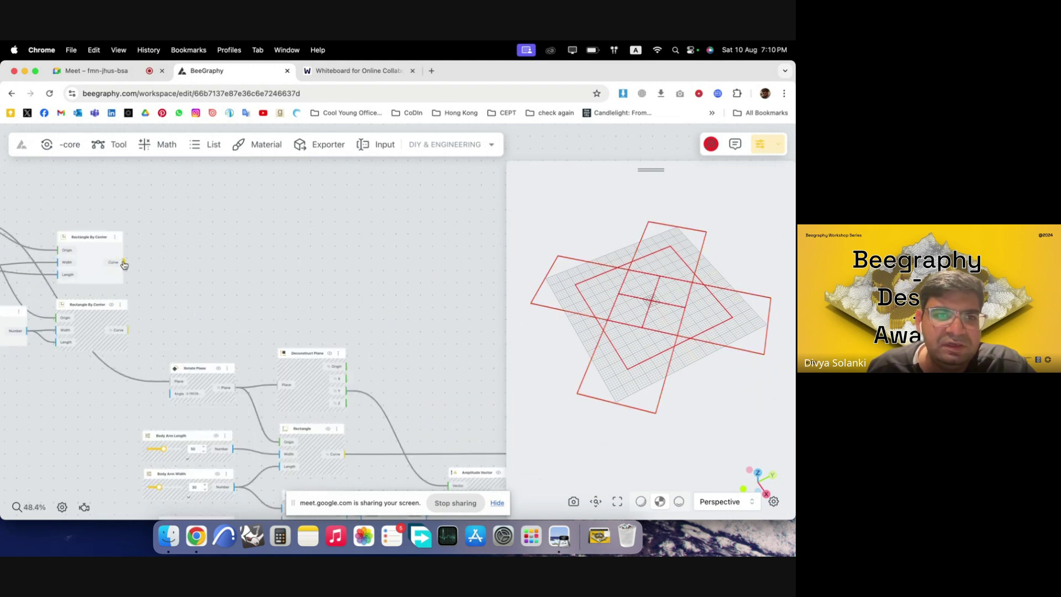
{"action": "scroll", "coordinate": [234, 248], "scroll_direction": "down", "scroll_amount": 4}
{"action": "left_click_drag", "start_coordinate": [125, 264], "coordinate": [320, 267]}
- Show the Rectangle By Center node driven by the Addition node and hide the chip housing's Rectangle By Center node
{"action": "scroll", "coordinate": [161, 279], "scroll_direction": "up", "scroll_amount": 7}
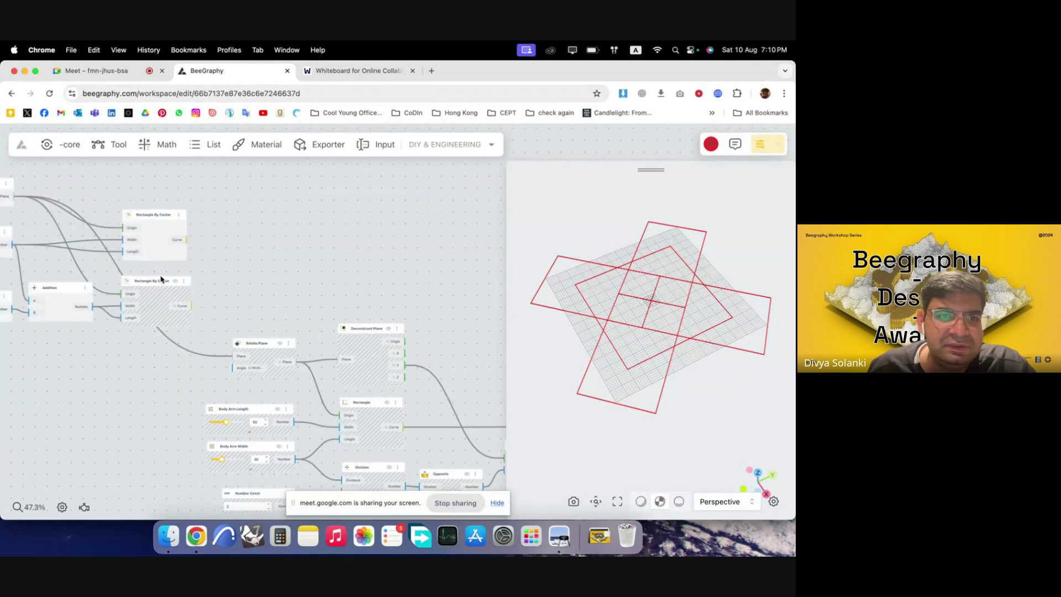
{"action": "left_click", "coordinate": [180, 285]}
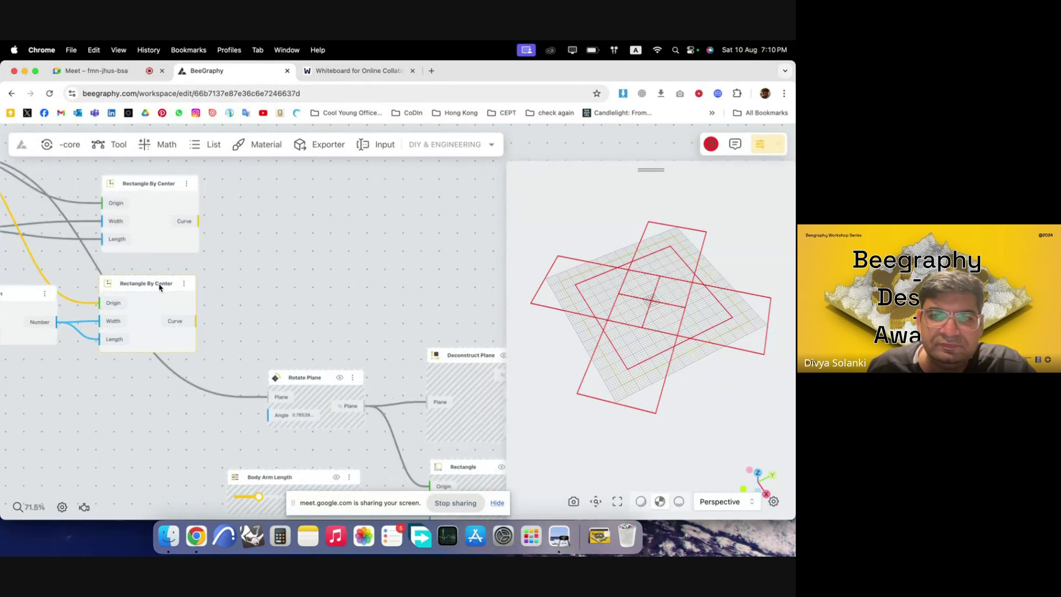
{"action": "left_click", "coordinate": [196, 290]}
{"action": "right_click", "coordinate": [158, 193]}
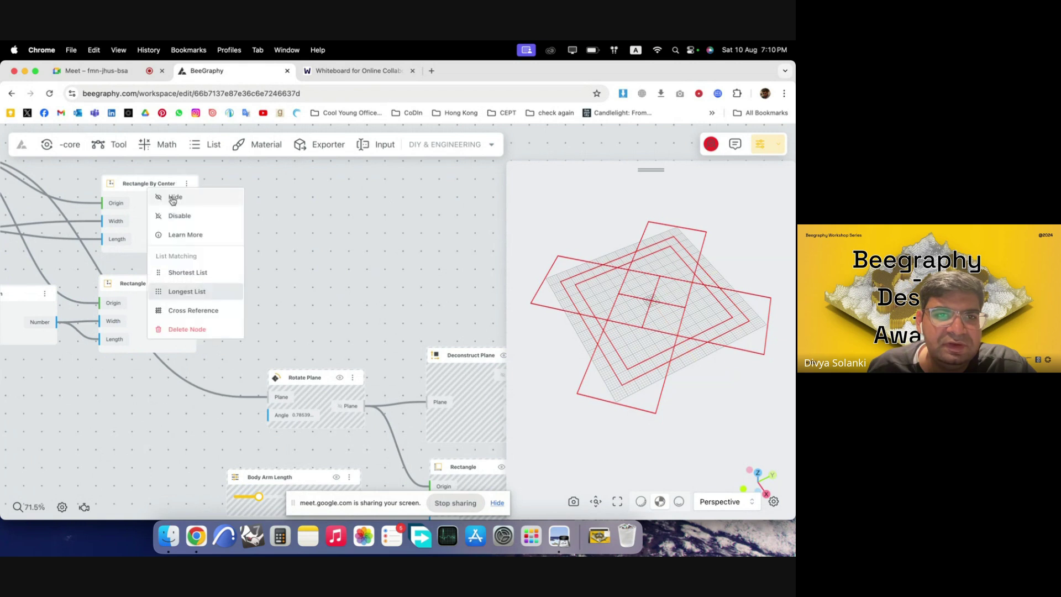
{"action": "left_click", "coordinate": [171, 197]}
- Connect the Curve output of the Addition-driven Rectangle By Center to Region Union's Region 1 input alongside the Polar Array
{"action": "scroll", "coordinate": [137, 242], "scroll_direction": "down", "scroll_amount": 4}
{"action": "scroll", "coordinate": [67, 232], "scroll_direction": "up", "scroll_amount": 4}
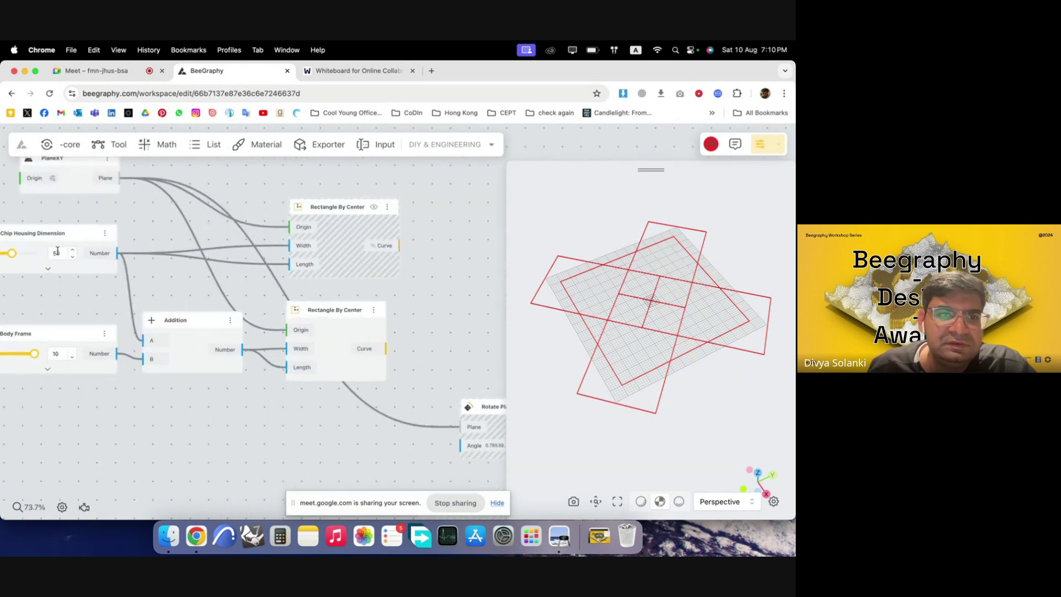
{"action": "scroll", "coordinate": [310, 303], "scroll_direction": "down", "scroll_amount": 5}
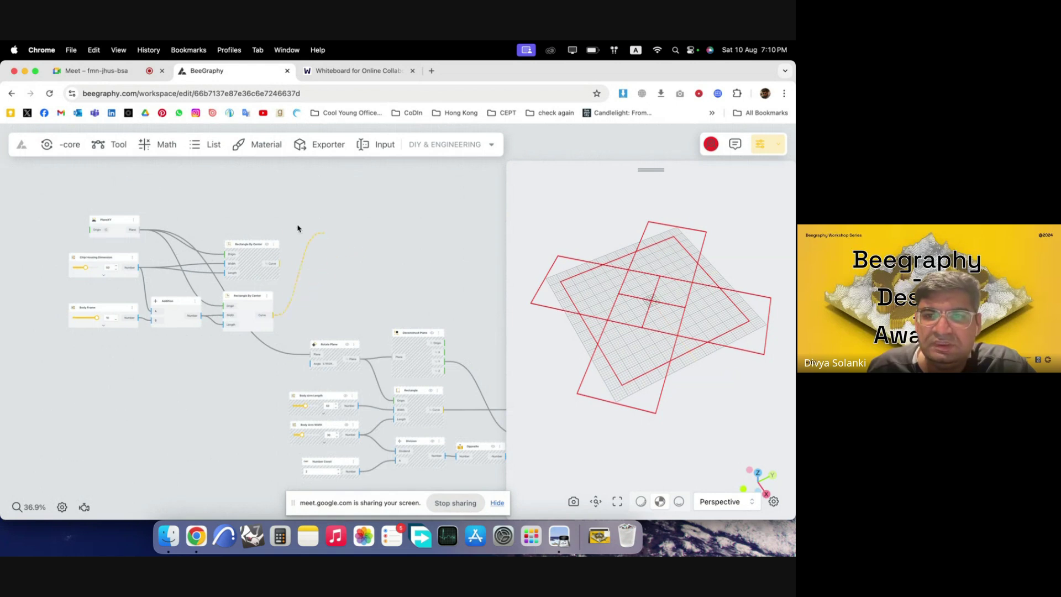
{"action": "scroll", "coordinate": [288, 227], "scroll_direction": "down", "scroll_amount": 5}
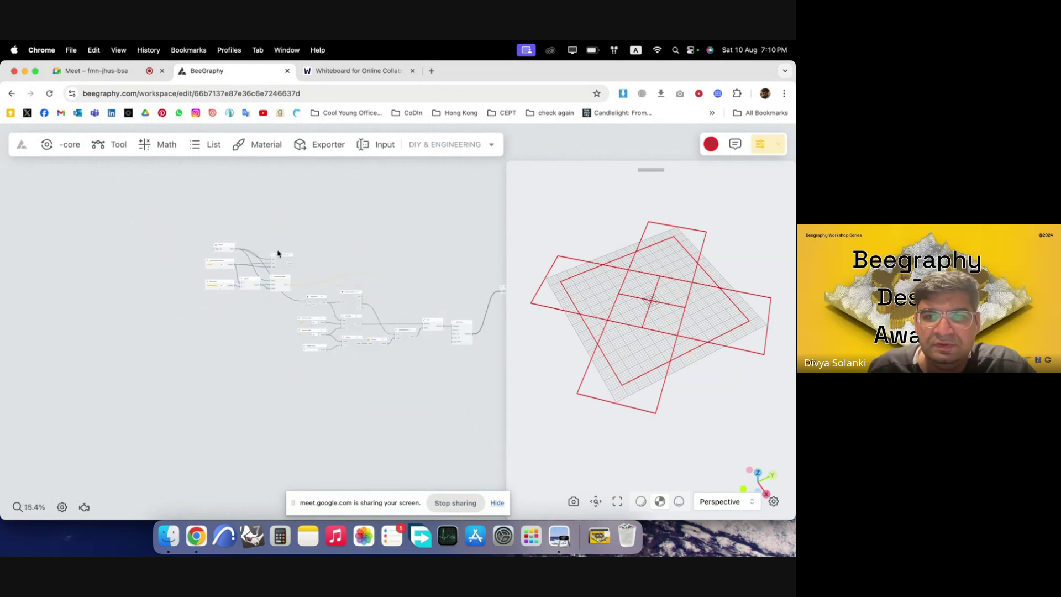
{"action": "scroll", "coordinate": [445, 277], "scroll_direction": "up", "scroll_amount": 5}
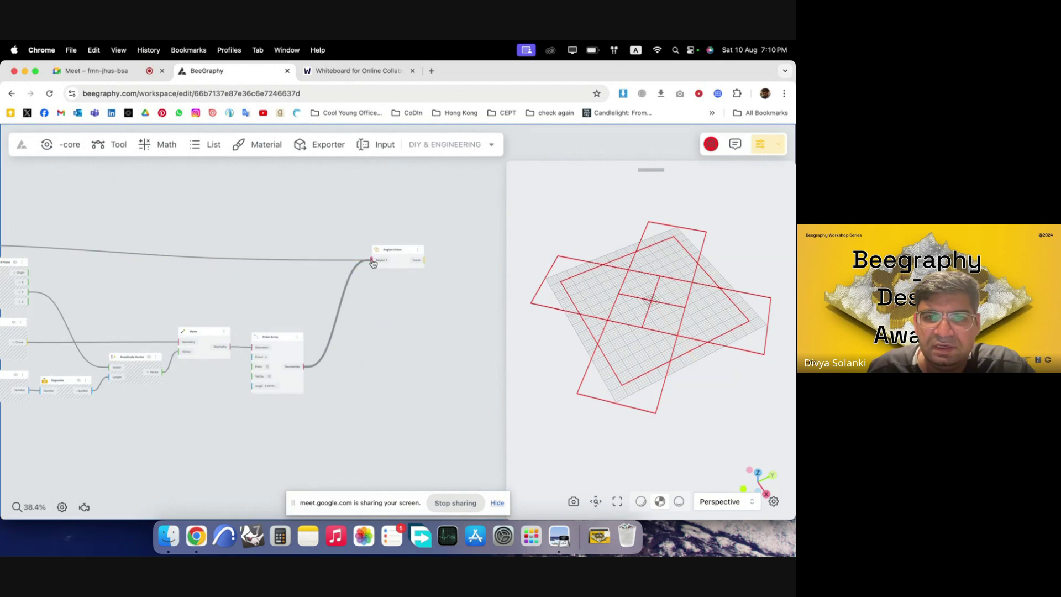
{"action": "left_click_drag", "start_coordinate": [401, 261], "coordinate": [378, 269]}
{"action": "left_click", "coordinate": [395, 311]}
{"action": "scroll", "coordinate": [387, 311], "scroll_direction": "down", "scroll_amount": 2}
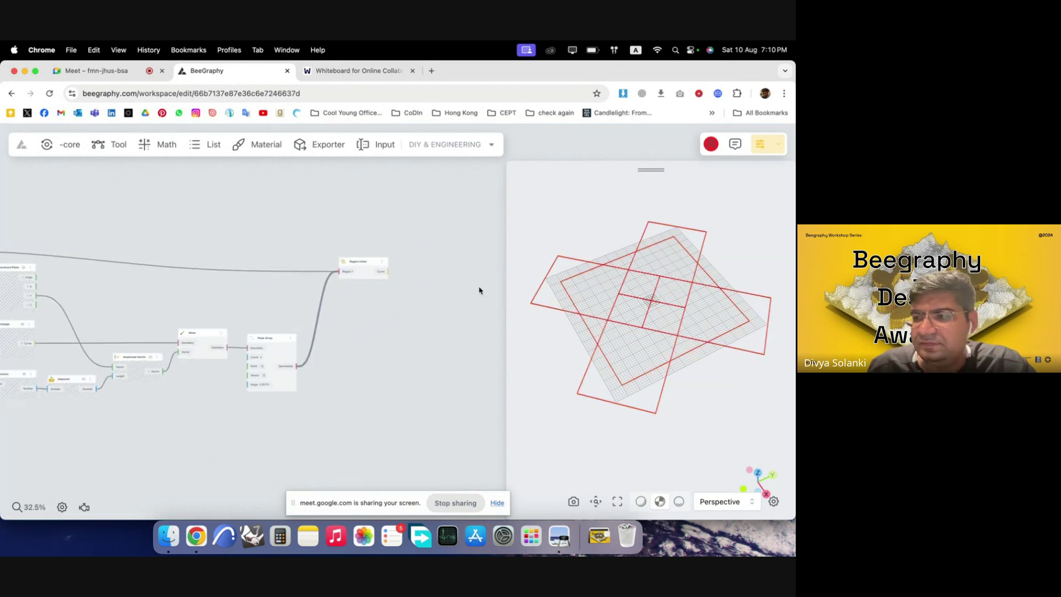
- Inspect the data structure of Region Union's Region 1 input and expand its 0.0 branch
{"action": "scroll", "coordinate": [479, 290], "scroll_direction": "up", "scroll_amount": 5}
{"action": "left_click_drag", "start_coordinate": [285, 252], "coordinate": [288, 243]}
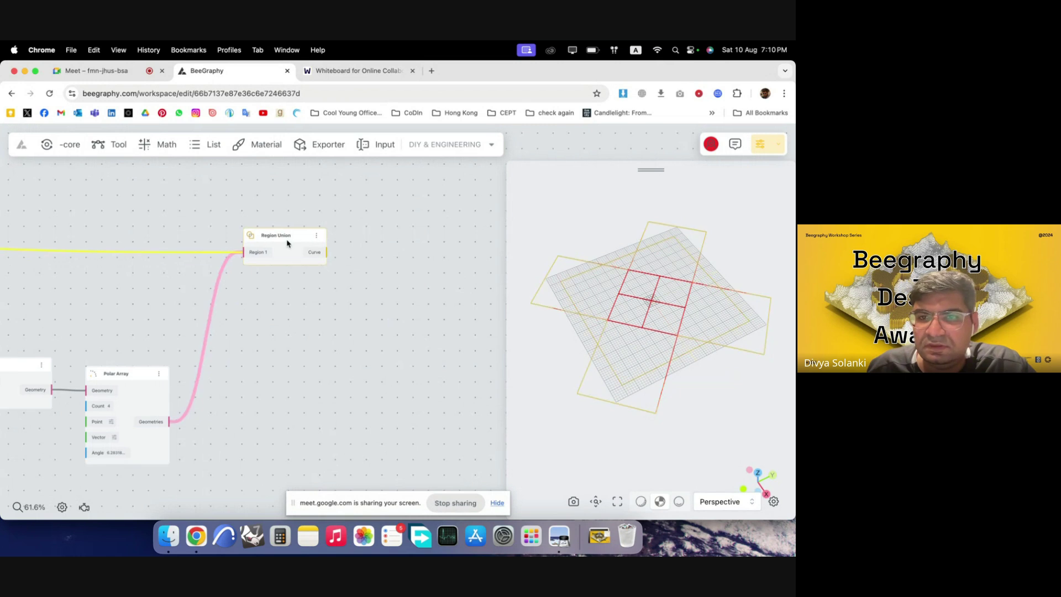
{"action": "scroll", "coordinate": [260, 254], "scroll_direction": "up", "scroll_amount": 3}
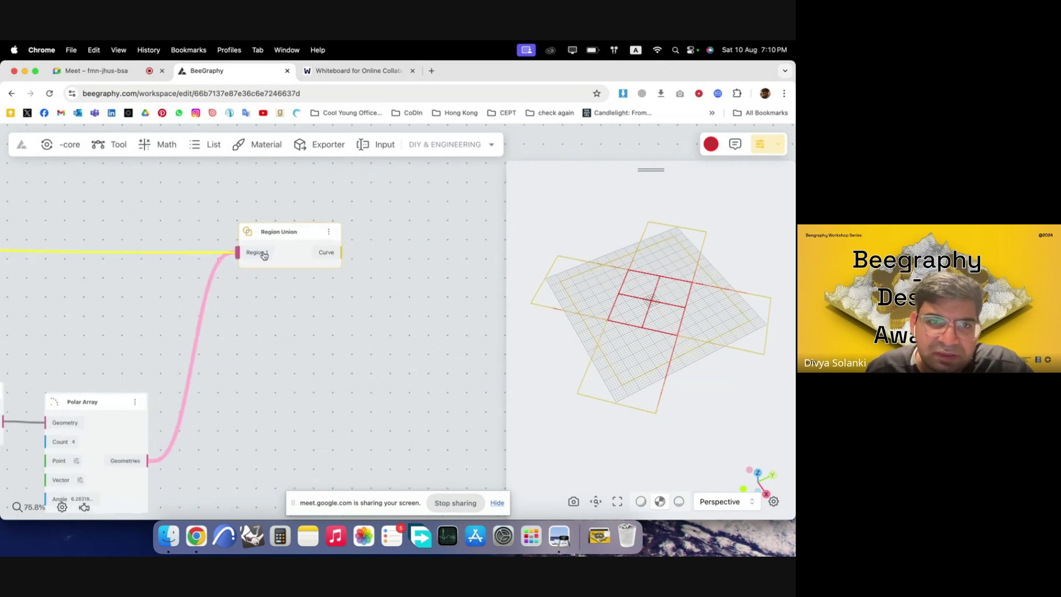
{"action": "left_click", "coordinate": [261, 255]}
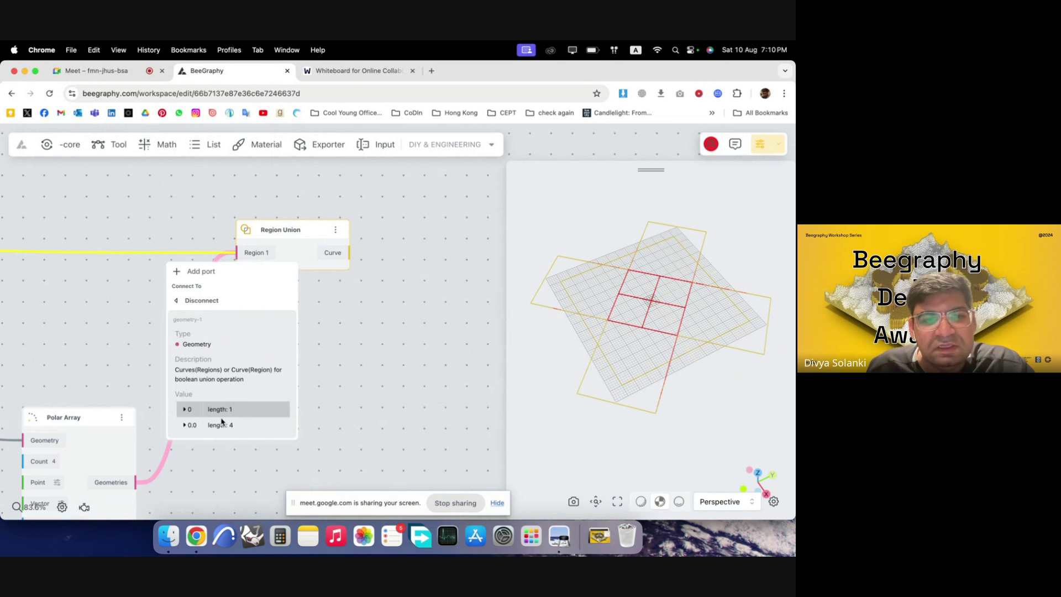
{"action": "left_click", "coordinate": [185, 426]}
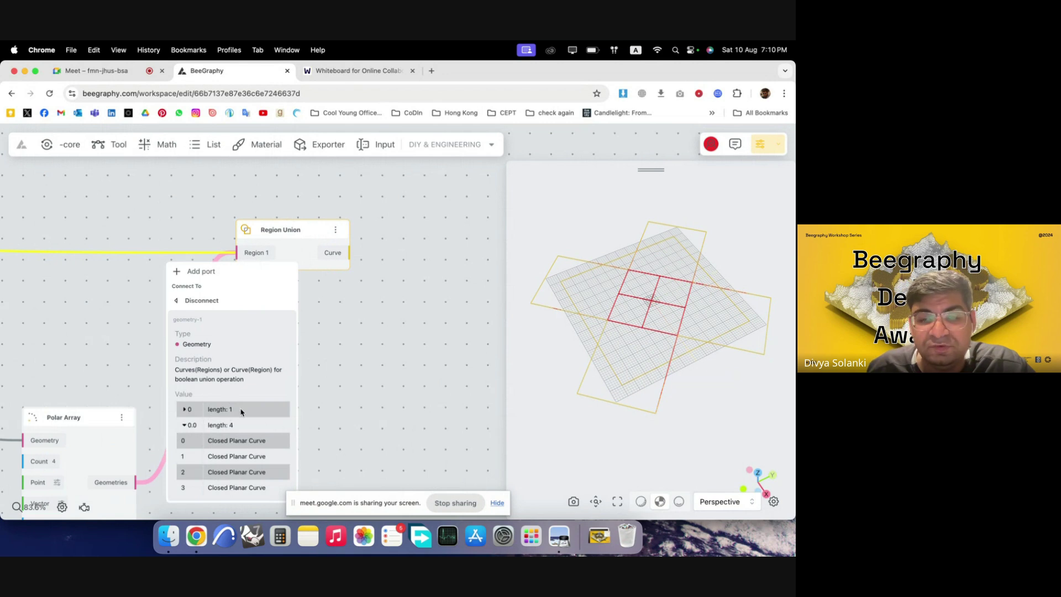
{"action": "left_click", "coordinate": [386, 281]}
- Insert a Flatten Tree node before Region Union, routing both incoming connections through its Tree input and its output into Region 1
{"action": "left_click_drag", "start_coordinate": [301, 243], "coordinate": [441, 247]}
{"action": "double_click", "coordinate": [317, 341]}
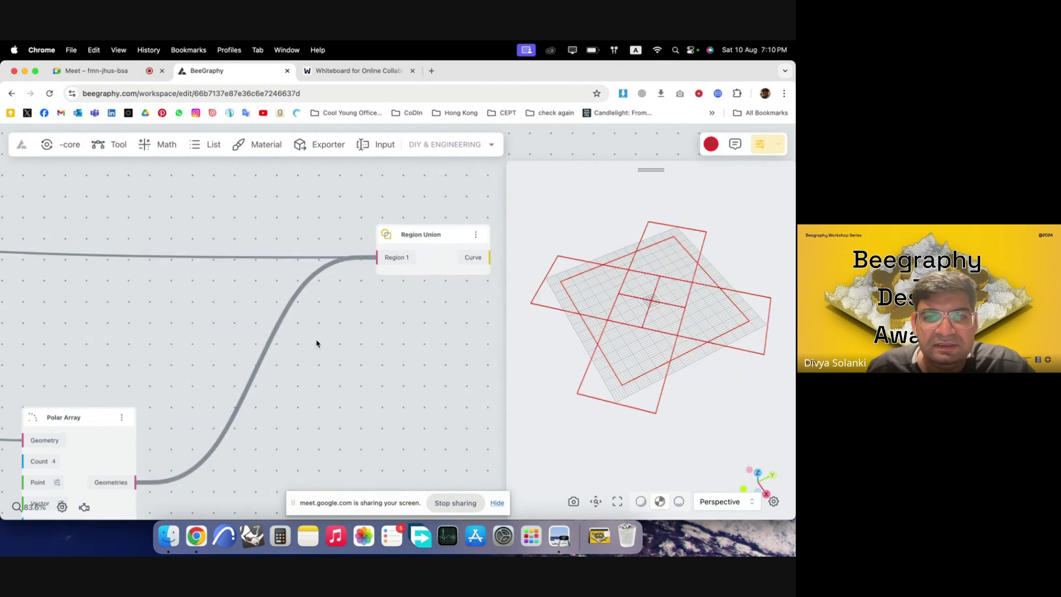
{"action": "type", "text": "flat"}
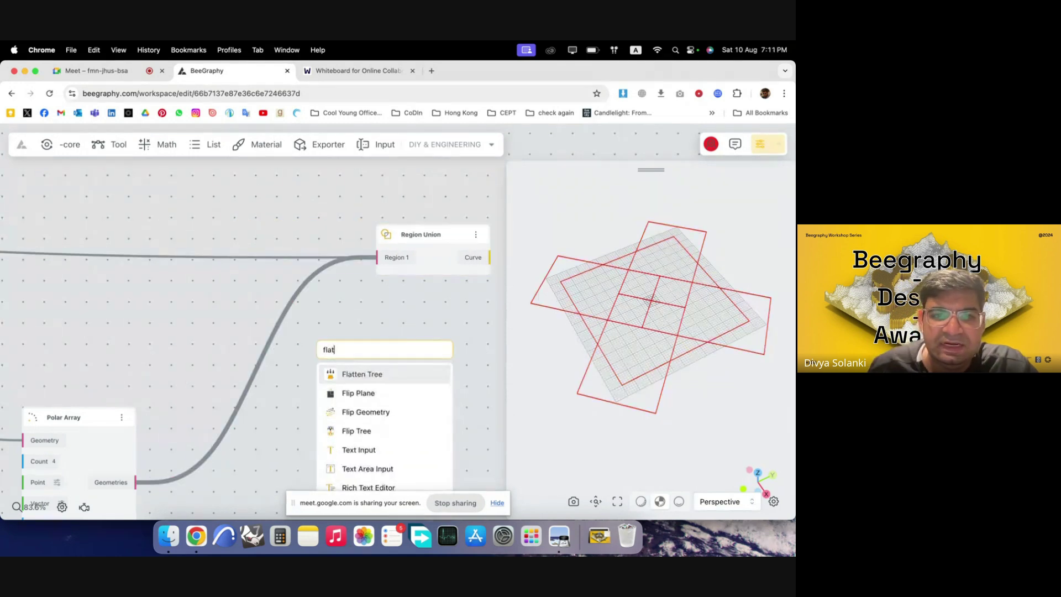
{"action": "left_click", "coordinate": [371, 374]}
{"action": "left_click_drag", "start_coordinate": [383, 379], "coordinate": [273, 231]}
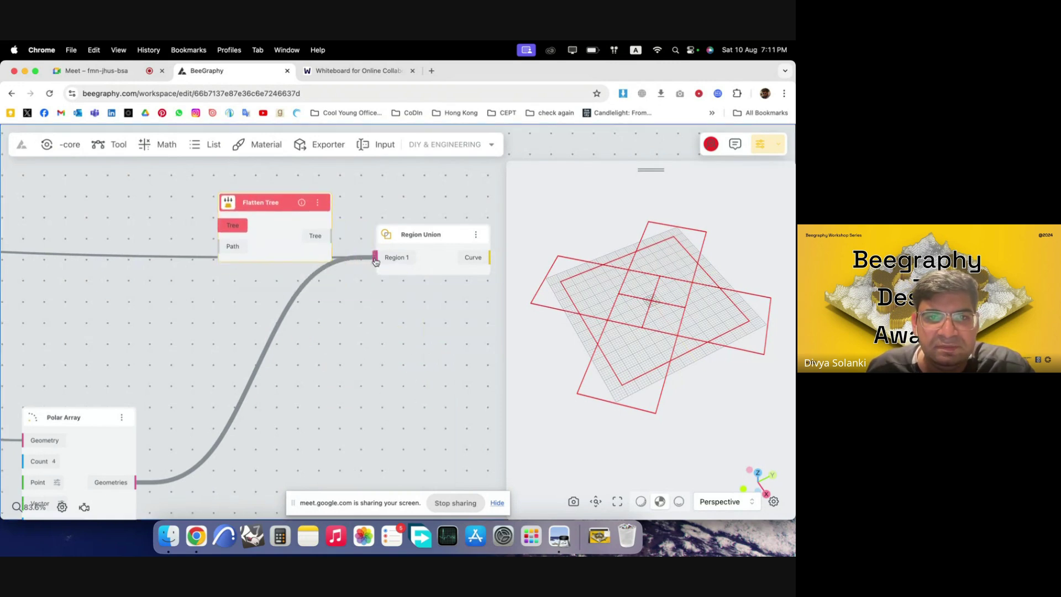
{"action": "left_click_drag", "start_coordinate": [377, 258], "coordinate": [429, 283], "text": "shift"}
{"action": "scroll", "coordinate": [427, 316], "scroll_direction": "down", "scroll_amount": 3}
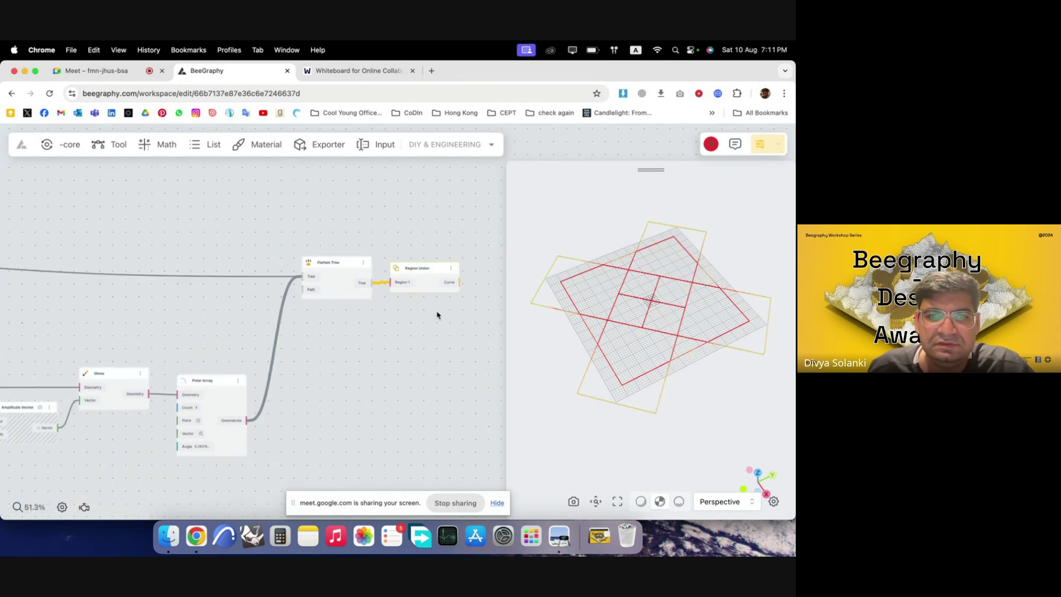
- Hide the nodes upstream of Region Union, including both rectangles, Move, Polar Array and Flatten Tree, leaving the union outline displayed
{"action": "left_click", "coordinate": [437, 313]}
{"action": "scroll", "coordinate": [433, 324], "scroll_direction": "down", "scroll_amount": 3}
{"action": "scroll", "coordinate": [400, 387], "scroll_direction": "down", "scroll_amount": 2}
{"action": "left_click_drag", "start_coordinate": [381, 424], "coordinate": [160, 250]}
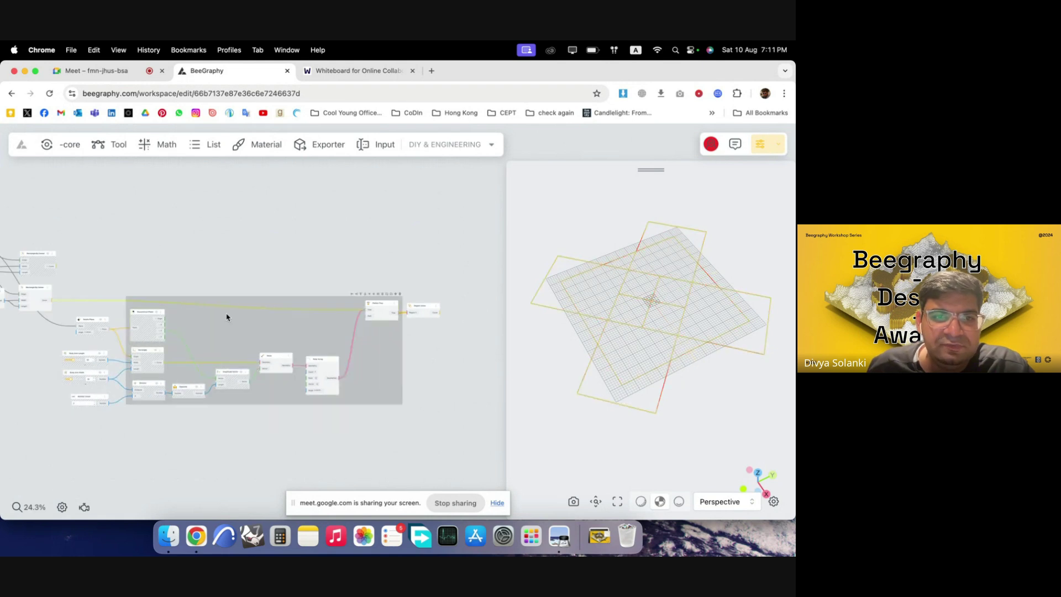
{"action": "right_click", "coordinate": [229, 324]}
{"action": "left_click", "coordinate": [243, 336]}
{"action": "scroll", "coordinate": [457, 362], "scroll_direction": "down", "scroll_amount": 3}
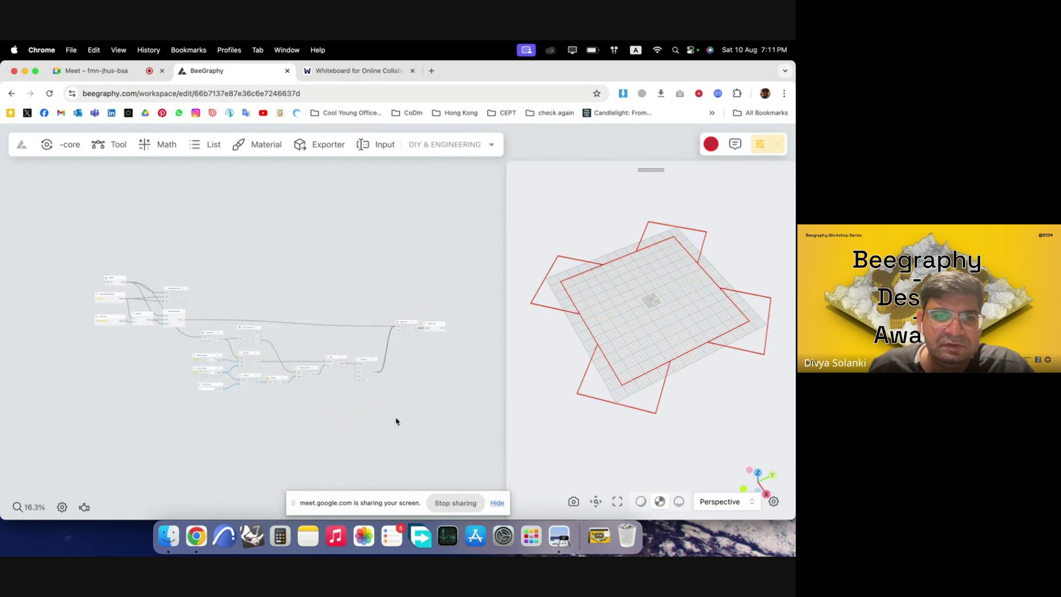
{"action": "left_click_drag", "start_coordinate": [397, 417], "coordinate": [125, 249]}
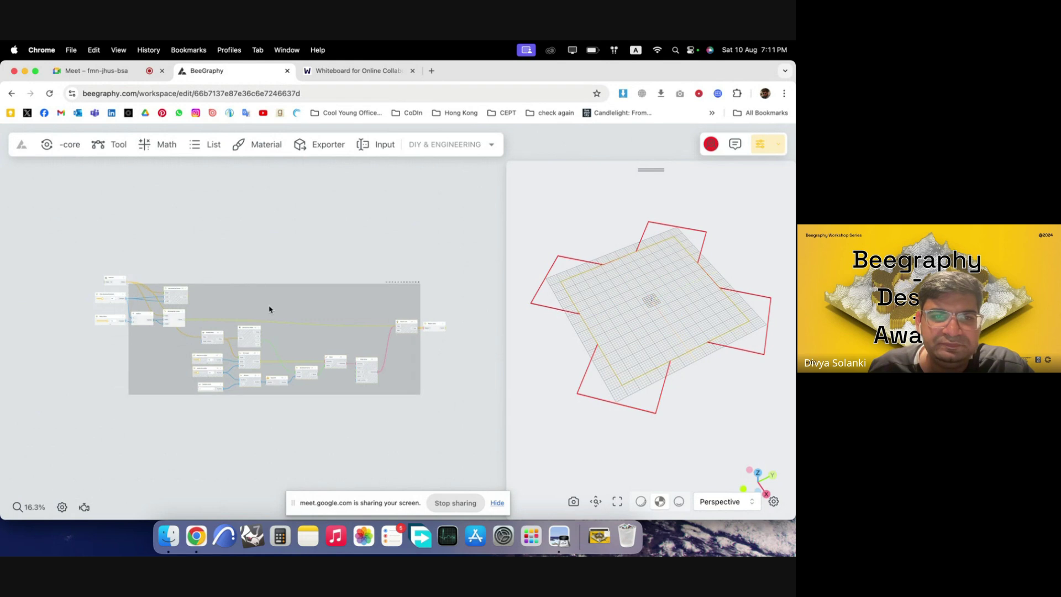
{"action": "left_click", "coordinate": [334, 276]}
{"action": "scroll", "coordinate": [426, 312], "scroll_direction": "up", "scroll_amount": 5}
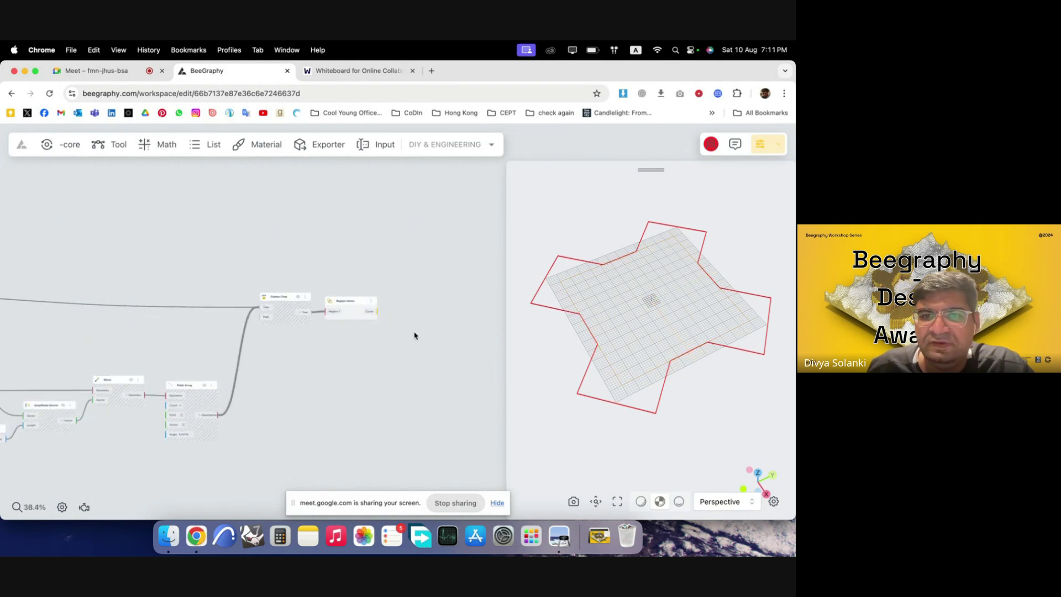
- Examine the merged outline from several angles in the 3D view, and switch to the web whiteboard with the drone reference image
{"action": "scroll", "coordinate": [414, 336], "scroll_direction": "up", "scroll_amount": 3}
{"action": "left_click_drag", "start_coordinate": [711, 345], "coordinate": [658, 375]}
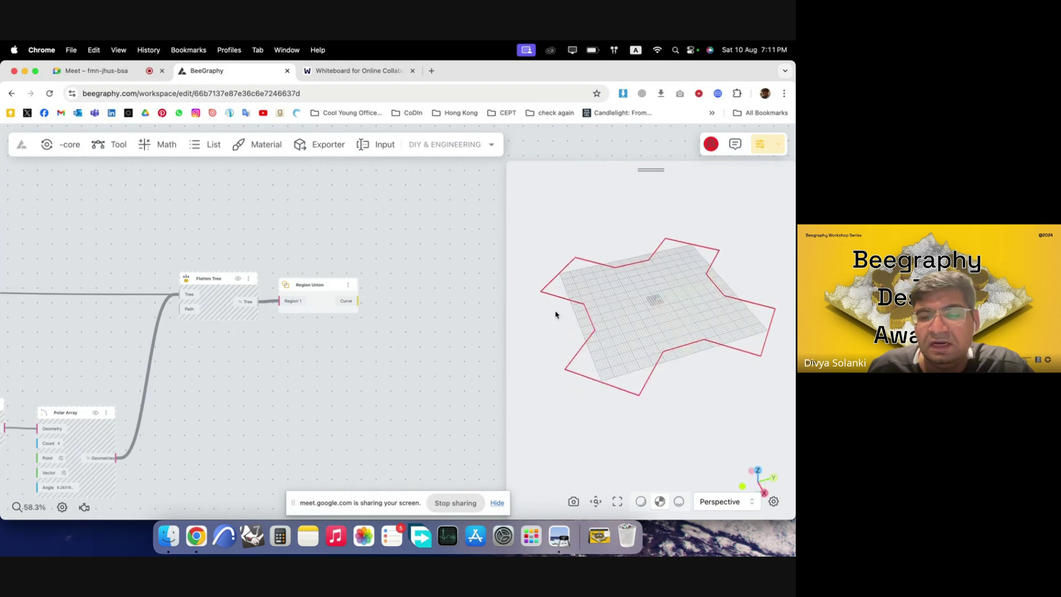
{"action": "left_click_drag", "start_coordinate": [555, 313], "coordinate": [668, 393]}
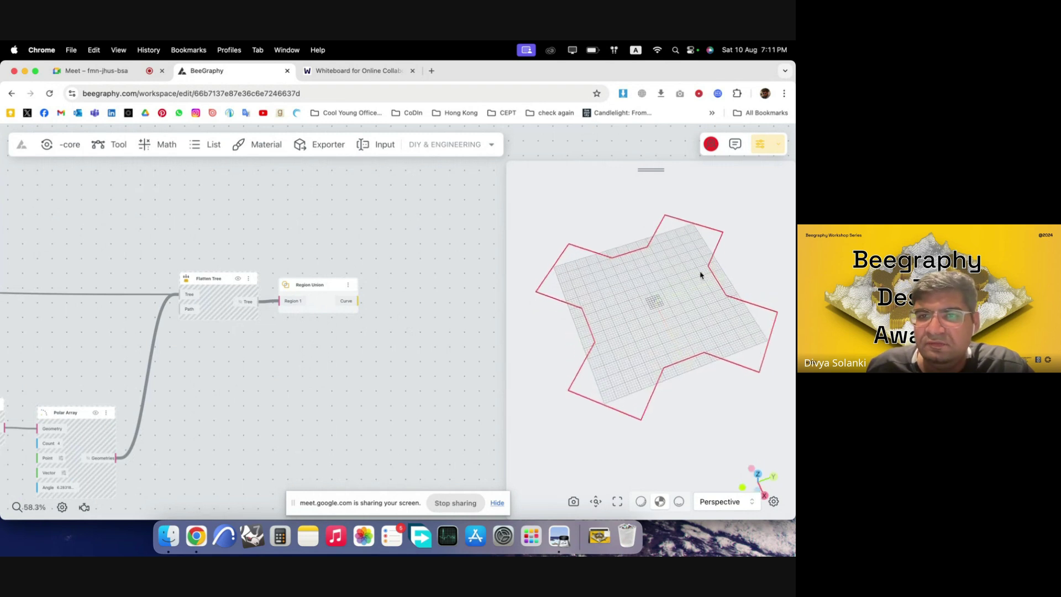
{"action": "mouse_move", "coordinate": [654, 304]}
{"action": "left_mouse_down"}
{"action": "mouse_move", "coordinate": [672, 326]}
{"action": "mouse_move", "coordinate": [668, 306]}
{"action": "left_mouse_up"}
{"action": "scroll", "coordinate": [405, 307], "scroll_direction": "up", "scroll_amount": 3}
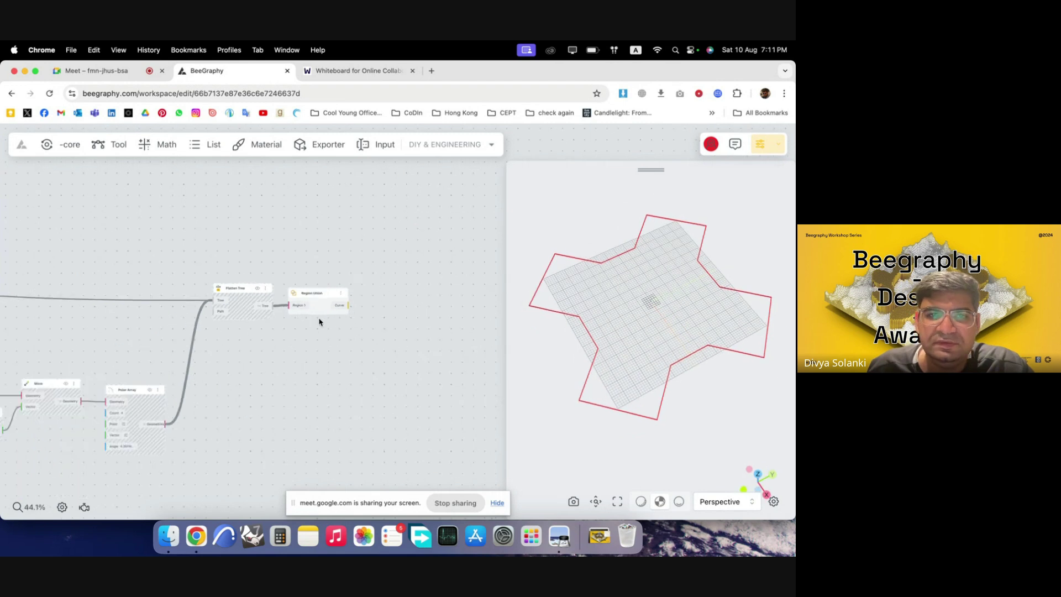
{"action": "scroll", "coordinate": [397, 319], "scroll_direction": "up", "scroll_amount": 3}
{"action": "double_click", "coordinate": [313, 297]}
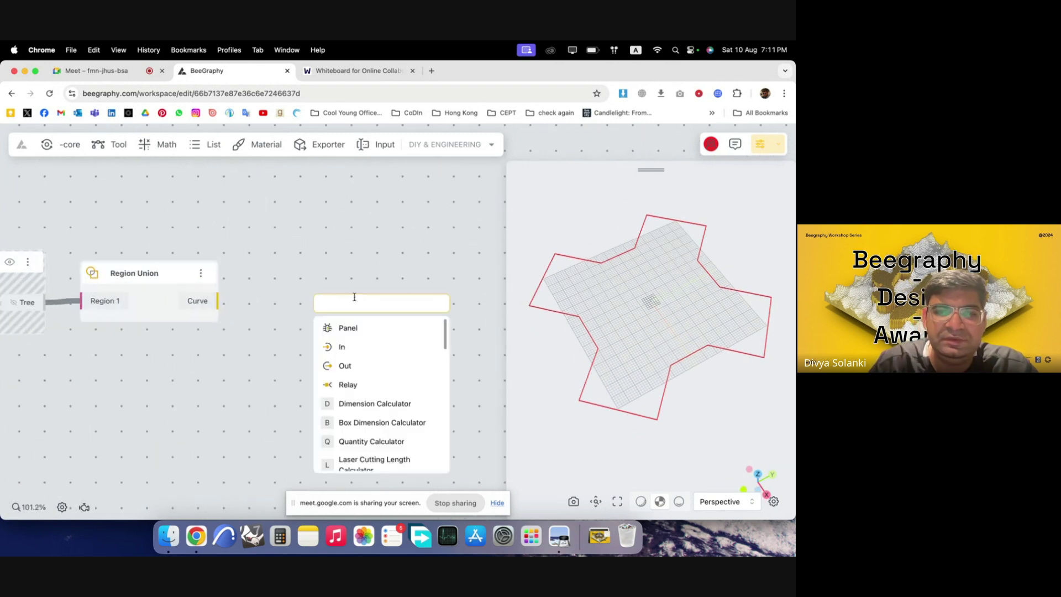
{"action": "left_click", "coordinate": [354, 70]}
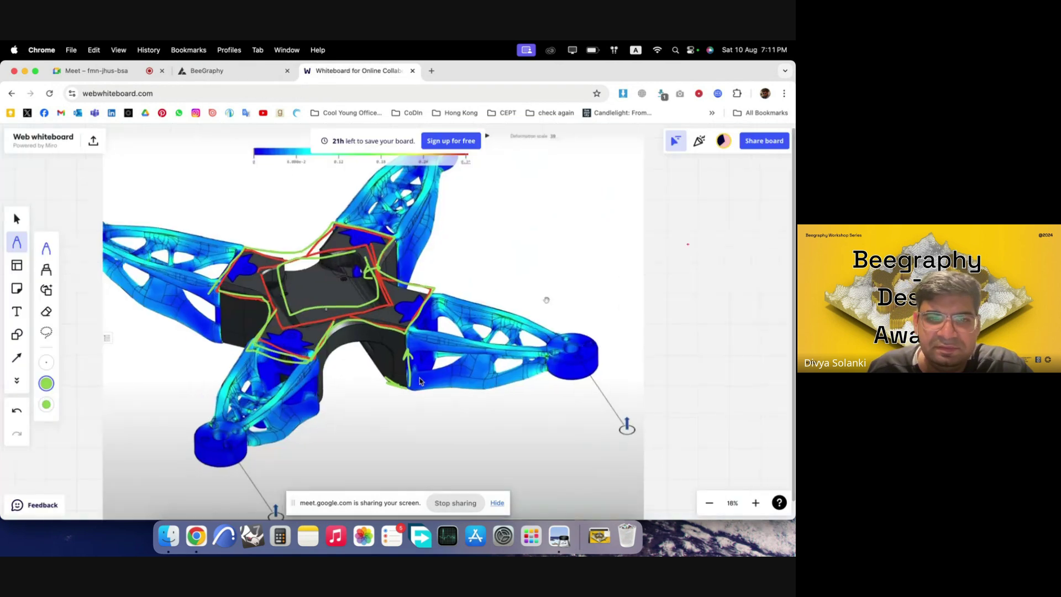
- Switch from the whiteboard to BeeGraphy and insert a Chamfer Curve node fed by Region Union's Curve output
{"action": "scroll", "coordinate": [379, 320], "scroll_direction": "up", "scroll_amount": 2}
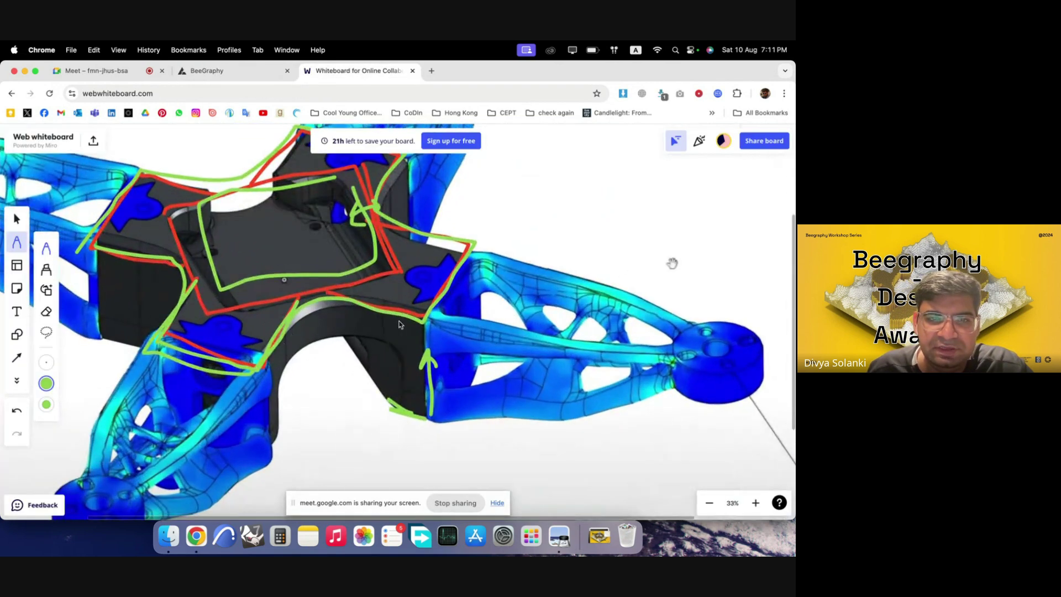
{"action": "left_click", "coordinate": [235, 71]}
{"action": "type", "text": "ch"}
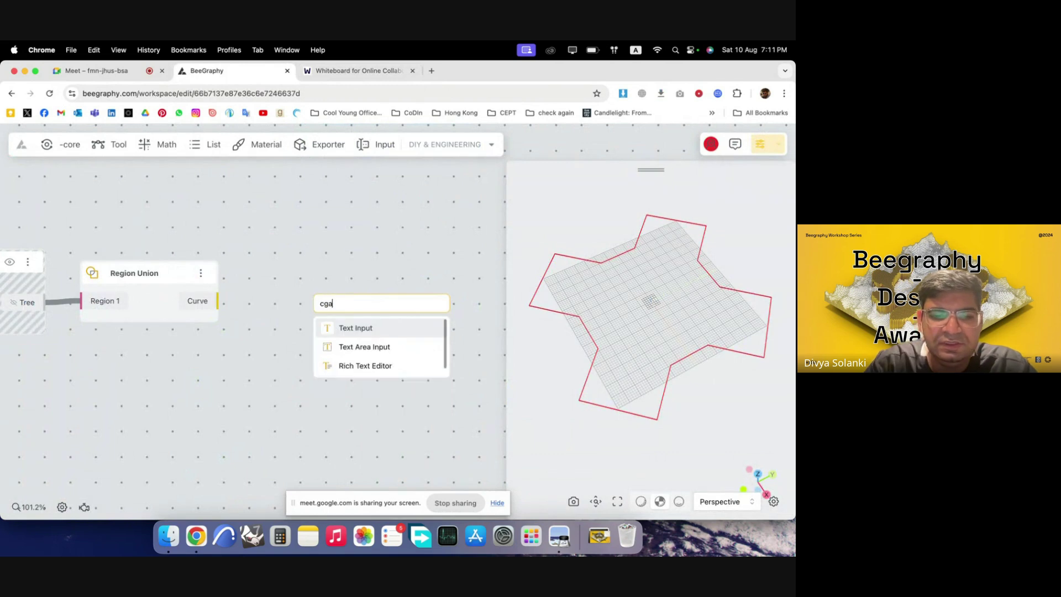
{"action": "type", "text": "amf"}
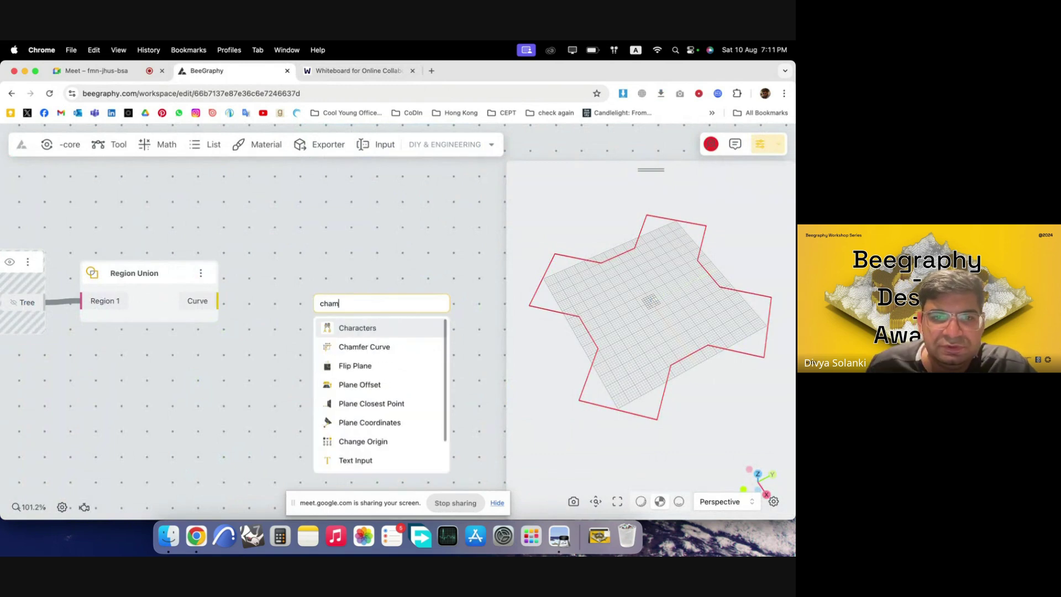
{"action": "left_click", "coordinate": [367, 349]}
{"action": "left_click_drag", "start_coordinate": [218, 303], "coordinate": [363, 312]}
- Add a Range Input with value 5, rename it Body Chamfer, and connect it to Chamfer Curve's Number 1 and Number 2
{"action": "scroll", "coordinate": [441, 256], "scroll_direction": "down", "scroll_amount": 3}
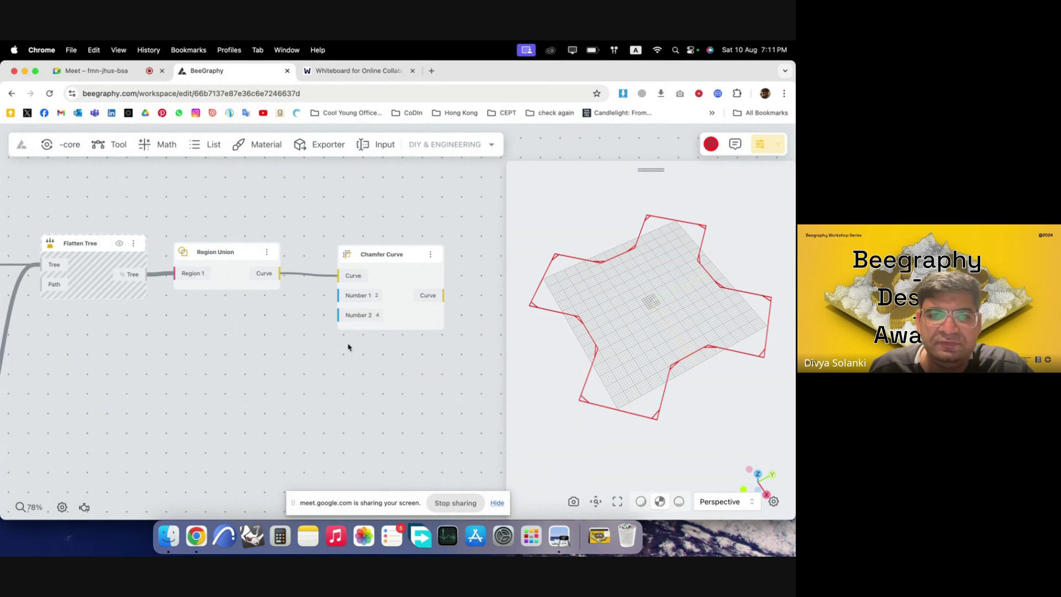
{"action": "scroll", "coordinate": [446, 299], "scroll_direction": "down", "scroll_amount": 3}
{"action": "double_click", "coordinate": [275, 335]}
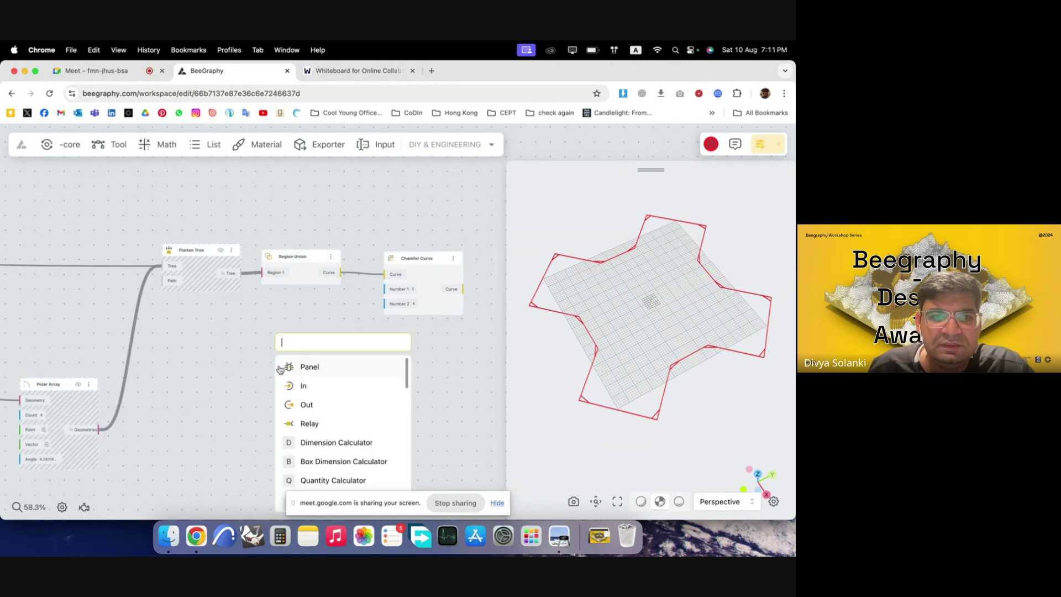
{"action": "left_click", "coordinate": [235, 362]}
{"action": "double_click", "coordinate": [260, 340]}
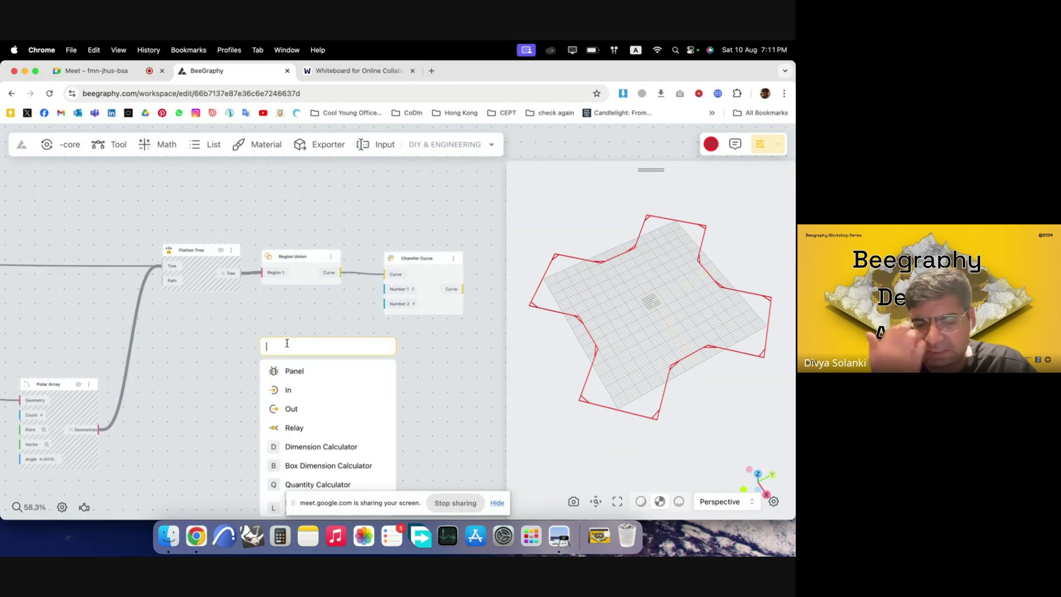
{"action": "type", "text": "5"}
{"action": "left_click", "coordinate": [312, 390]}
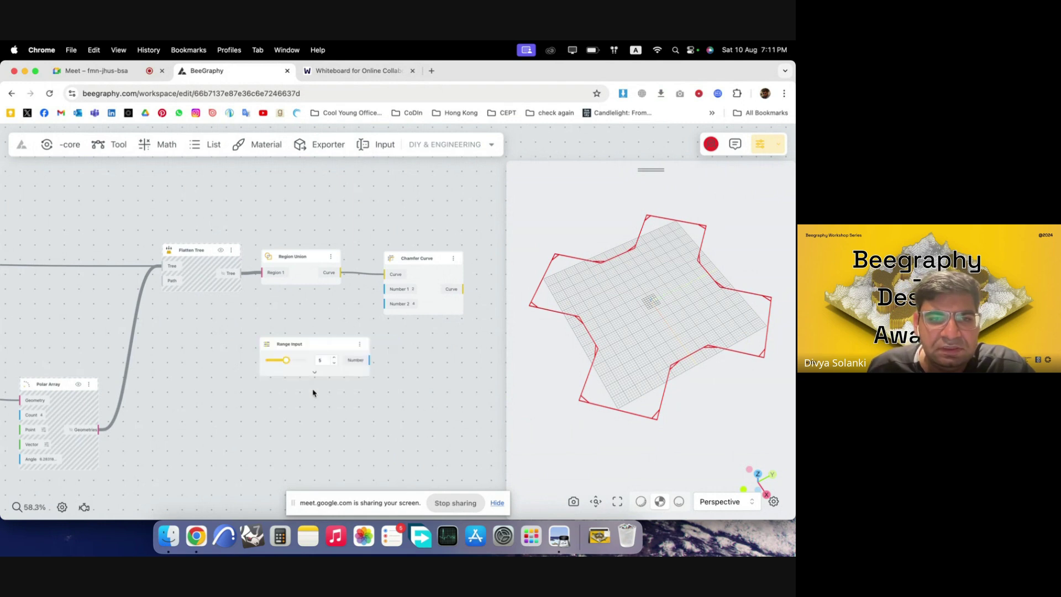
{"action": "double_click", "coordinate": [291, 346]}
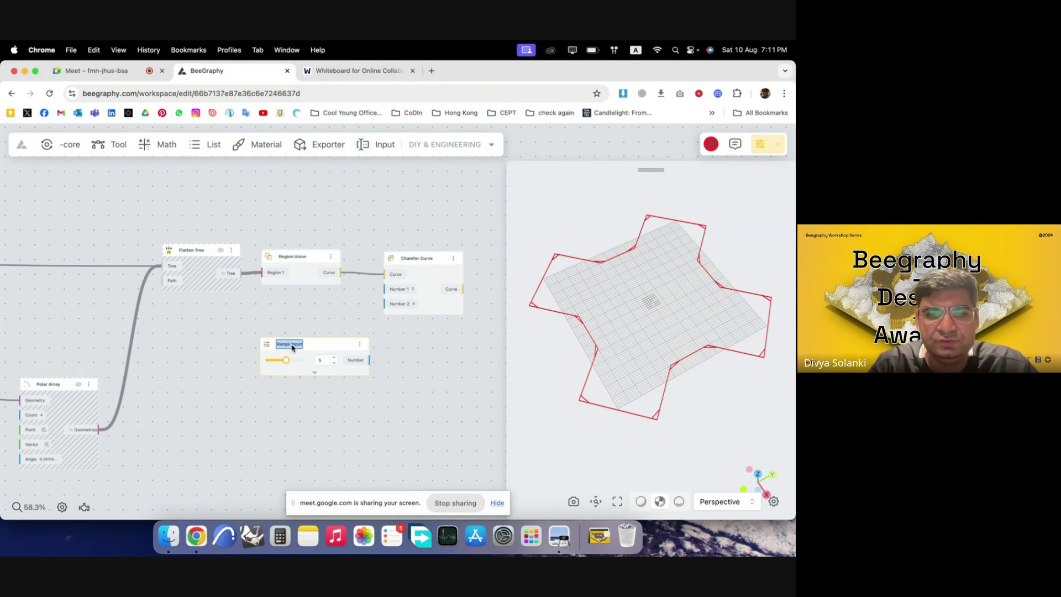
{"action": "type", "text": "dy Chamfer"}
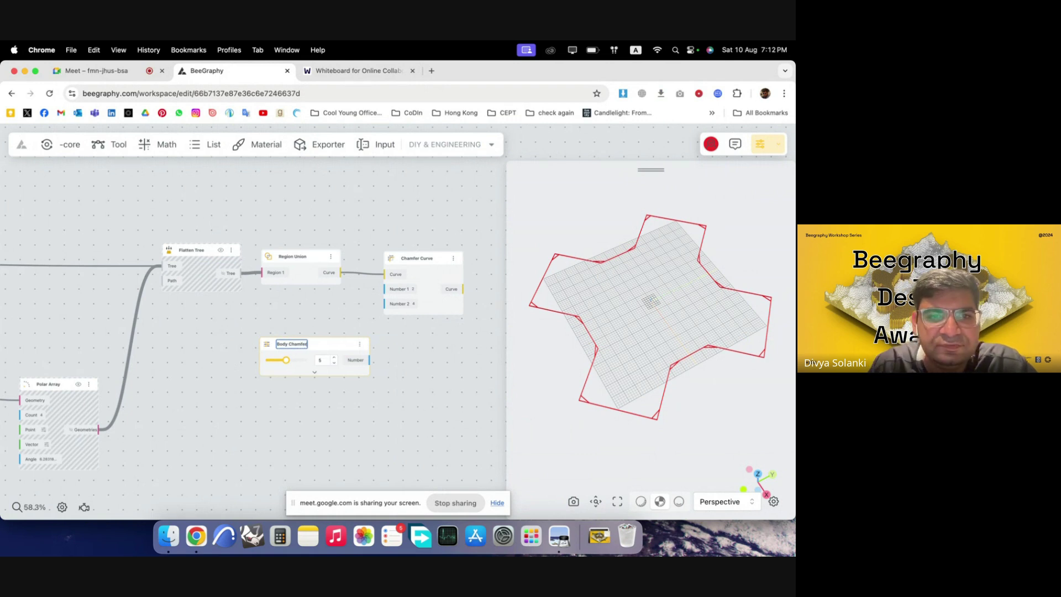
{"action": "left_click_drag", "start_coordinate": [332, 344], "coordinate": [385, 289]}
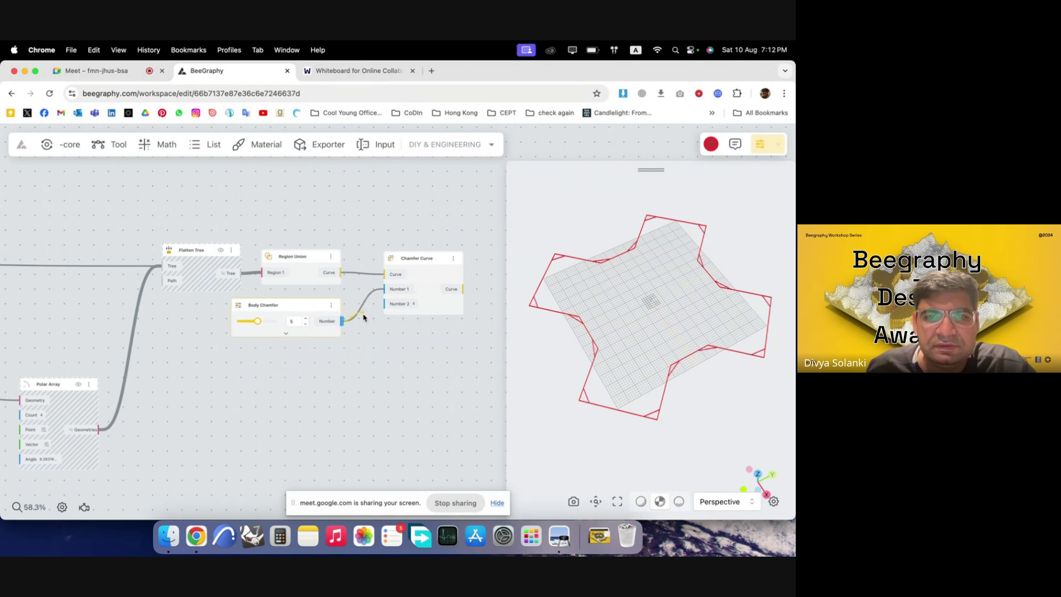
{"action": "left_click_drag", "start_coordinate": [342, 322], "coordinate": [402, 313]}
- Hide the Region Union and Body Chamfer nodes and view the chamfered outline from a lower angle in 3D
{"action": "scroll", "coordinate": [409, 362], "scroll_direction": "down", "scroll_amount": 5}
{"action": "left_click_drag", "start_coordinate": [369, 369], "coordinate": [289, 257]}
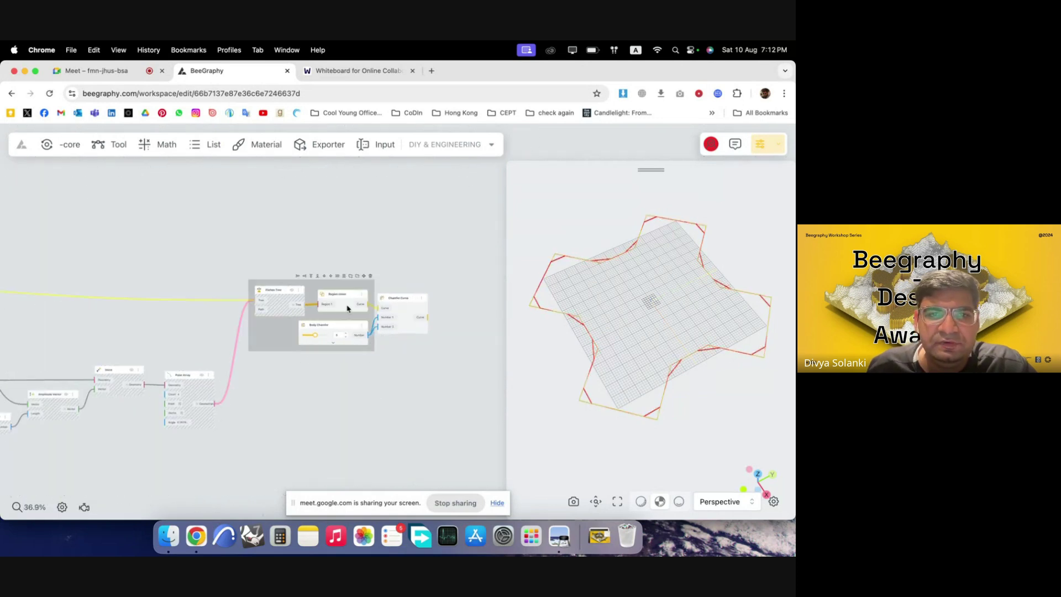
{"action": "scroll", "coordinate": [316, 284], "scroll_direction": "up", "scroll_amount": 5}
{"action": "right_click", "coordinate": [318, 296]}
{"action": "left_click", "coordinate": [332, 305]}
{"action": "scroll", "coordinate": [308, 277], "scroll_direction": "down", "scroll_amount": 3}
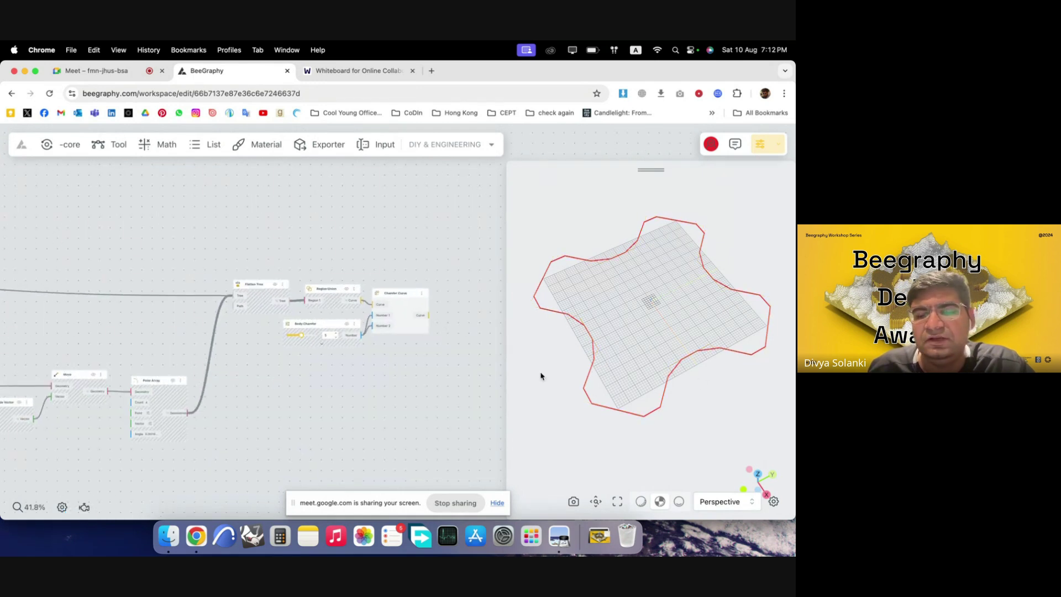
{"action": "left_click_drag", "start_coordinate": [587, 395], "coordinate": [603, 415]}
{"action": "scroll", "coordinate": [281, 366], "scroll_direction": "up", "scroll_amount": 3}
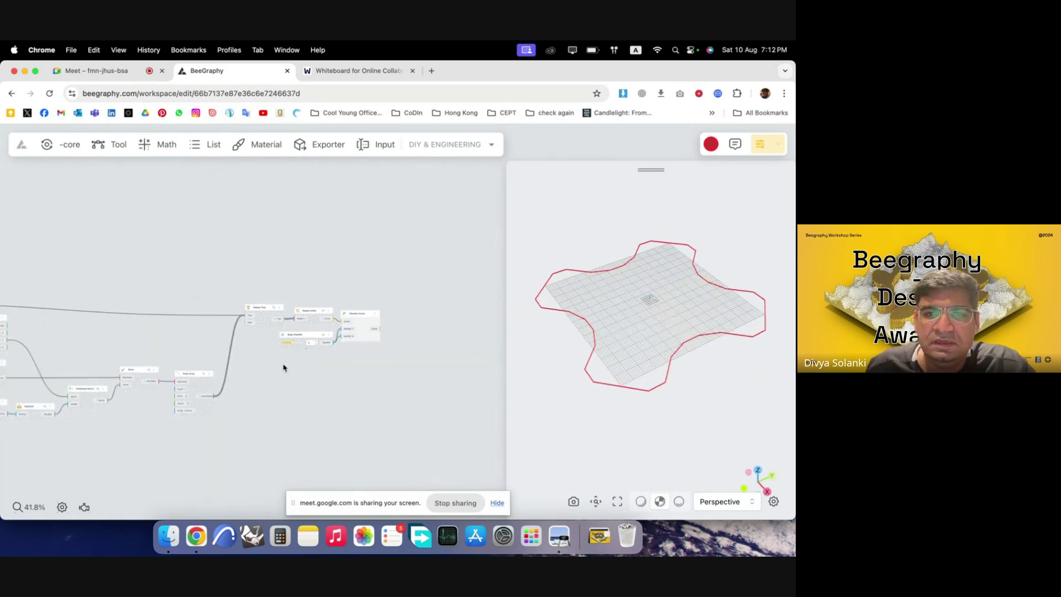
- Insert an Extrude Curve node and connect Chamfer Curve's output to its Curve input
{"action": "left_click_drag", "start_coordinate": [260, 286], "coordinate": [279, 280]}
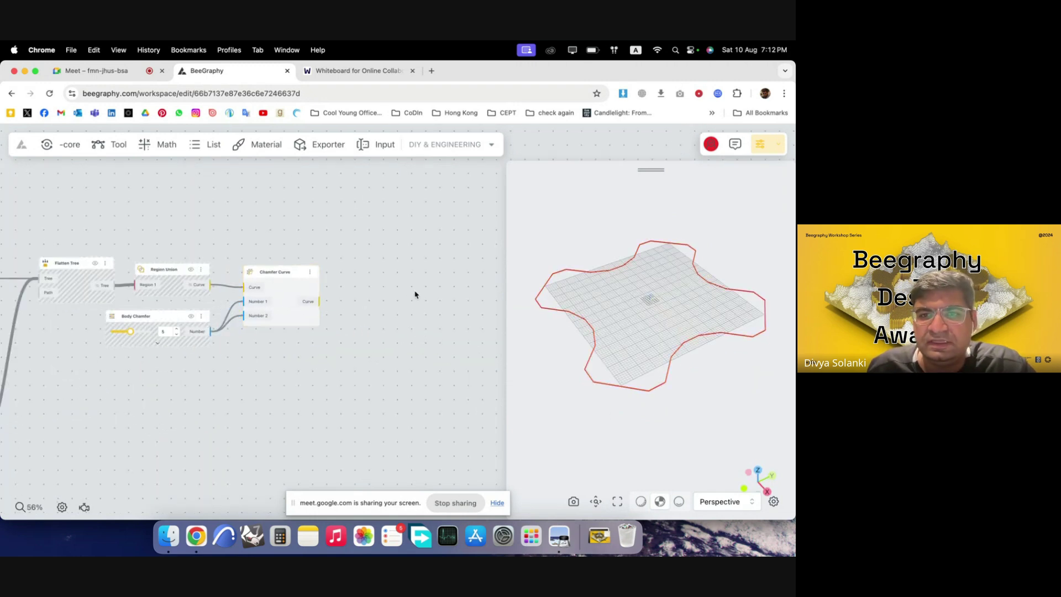
{"action": "scroll", "coordinate": [431, 293], "scroll_direction": "up", "scroll_amount": 3}
{"action": "scroll", "coordinate": [432, 293], "scroll_direction": "down", "scroll_amount": 2}
{"action": "scroll", "coordinate": [393, 314], "scroll_direction": "up", "scroll_amount": 3}
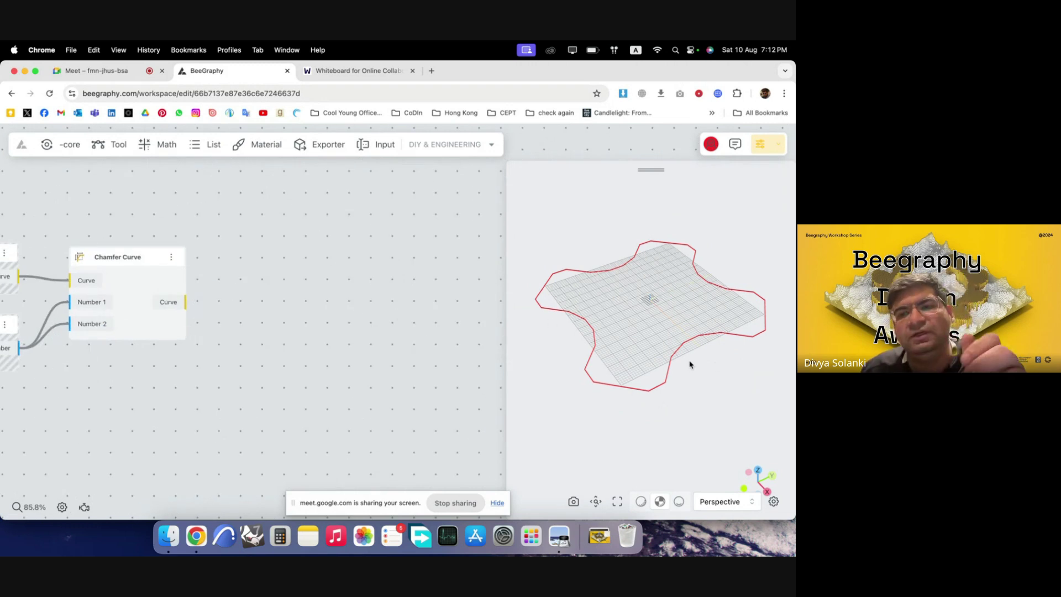
{"action": "double_click", "coordinate": [318, 313]}
{"action": "type", "text": "extr"}
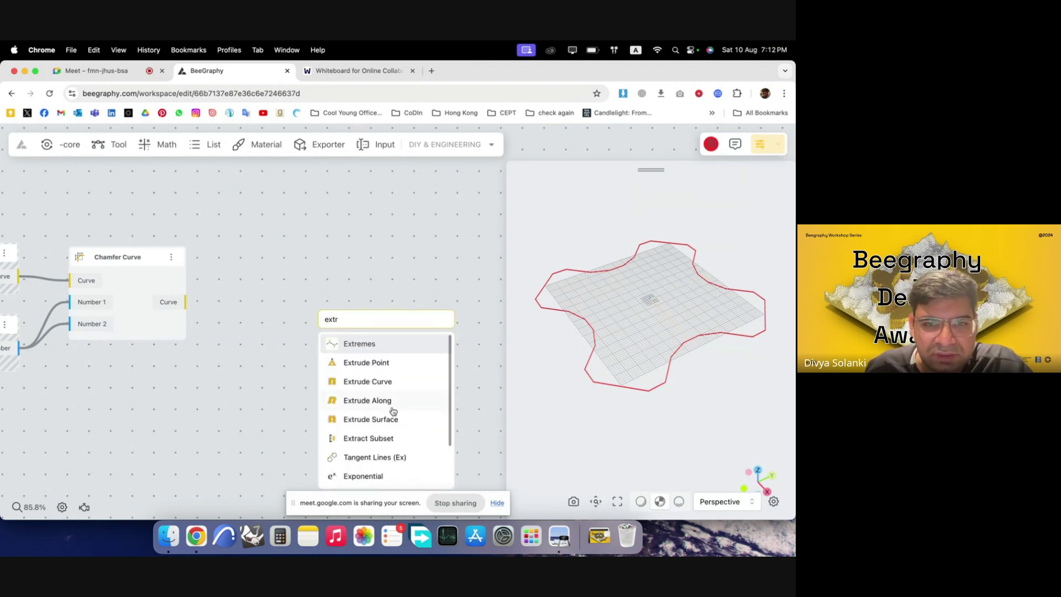
{"action": "left_click", "coordinate": [385, 381]}
{"action": "left_click_drag", "start_coordinate": [185, 301], "coordinate": [352, 319]}
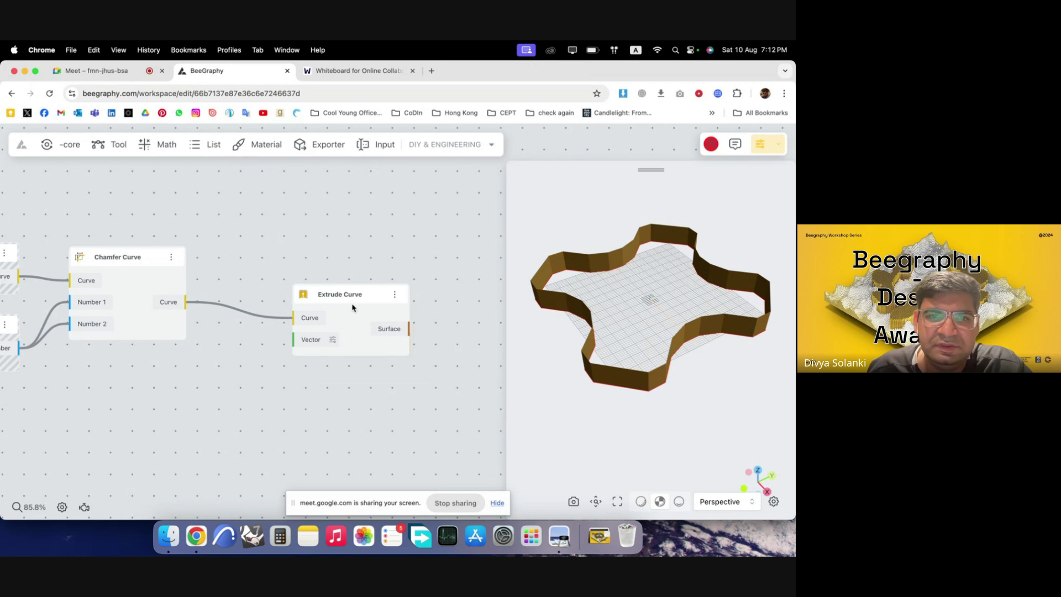
- Reposition the Extrude Curve node slightly below and beside Chamfer Curve, leaving room for a slider underneath
{"action": "left_click_drag", "start_coordinate": [352, 308], "coordinate": [392, 295]}
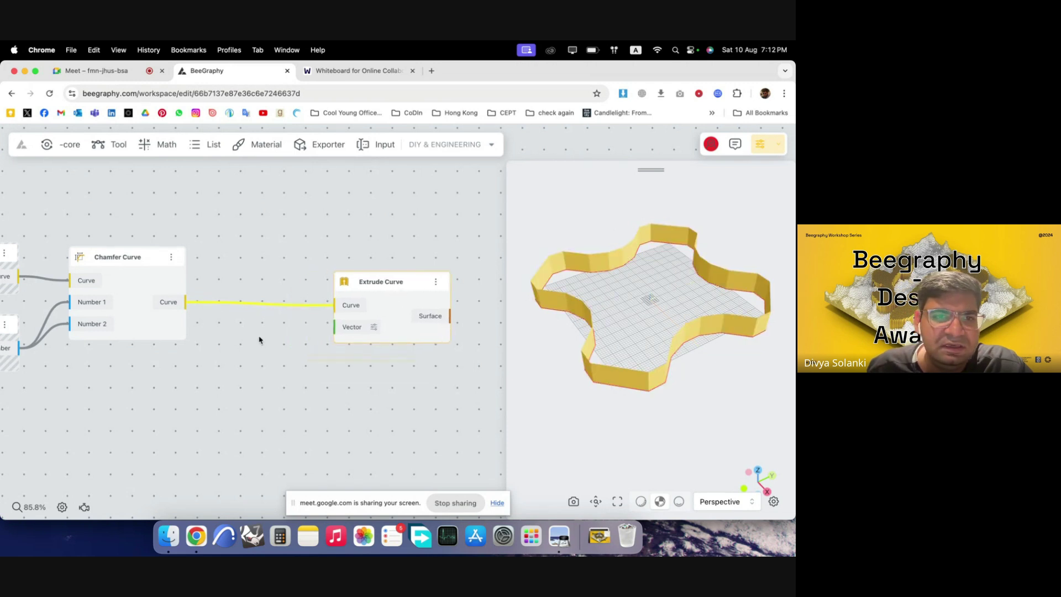
{"action": "scroll", "coordinate": [259, 340], "scroll_direction": "down", "scroll_amount": 3}
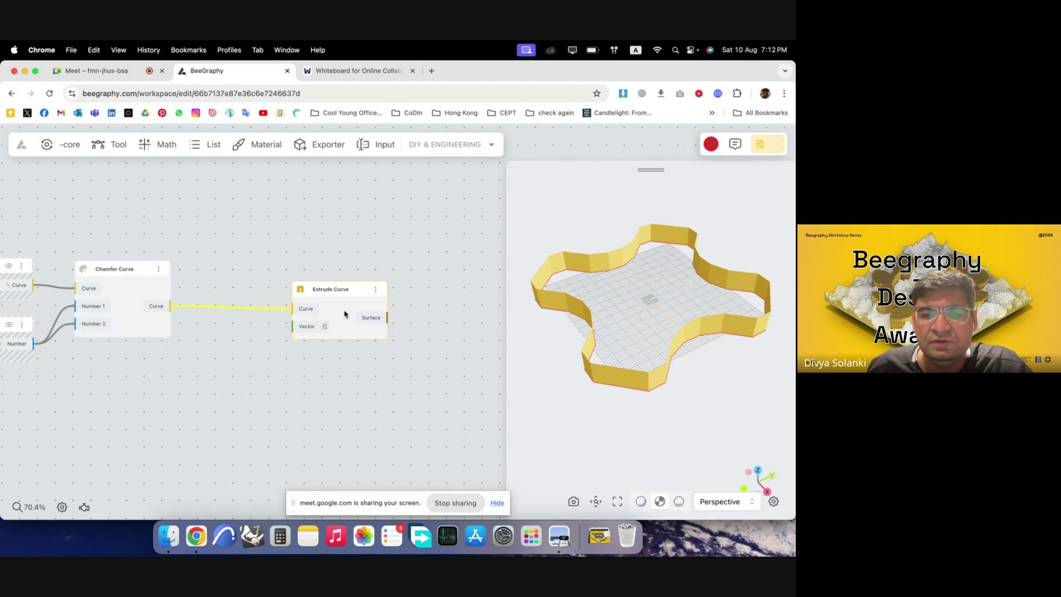
{"action": "scroll", "coordinate": [395, 290], "scroll_direction": "down", "scroll_amount": 5}
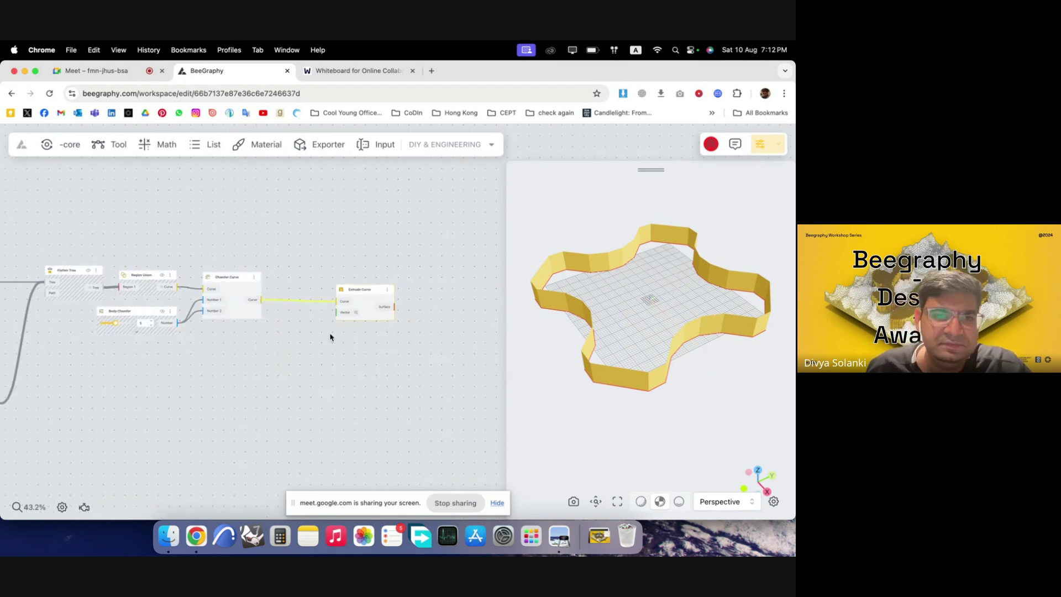
{"action": "scroll", "coordinate": [219, 355], "scroll_direction": "up", "scroll_amount": 5}
{"action": "left_click_drag", "start_coordinate": [411, 303], "coordinate": [357, 322]}
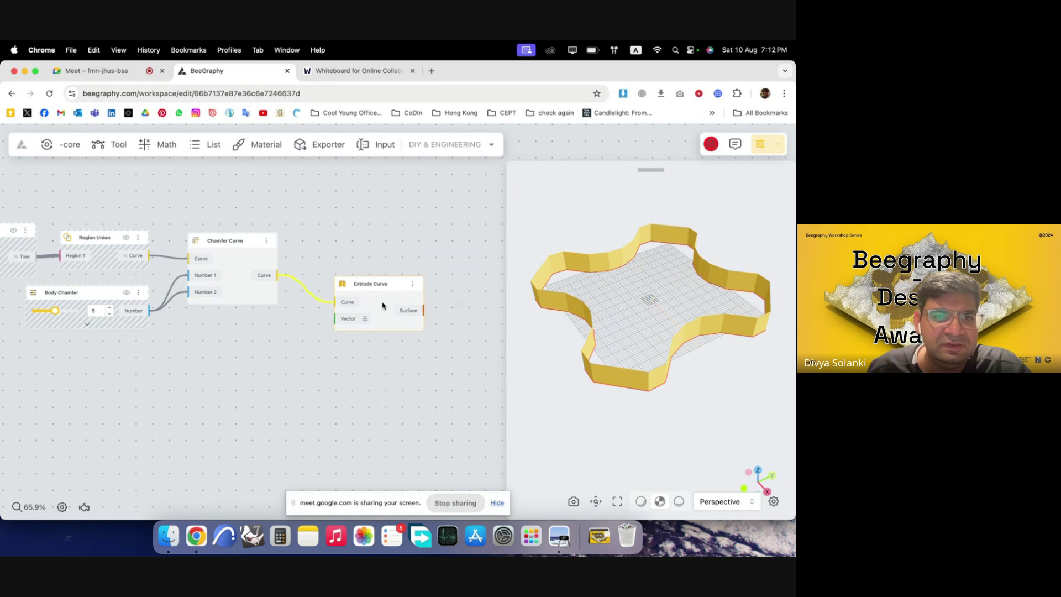
{"action": "scroll", "coordinate": [345, 365], "scroll_direction": "down", "scroll_amount": 3}
{"action": "scroll", "coordinate": [340, 362], "scroll_direction": "up", "scroll_amount": 3}
{"action": "left_click", "coordinate": [236, 358]}
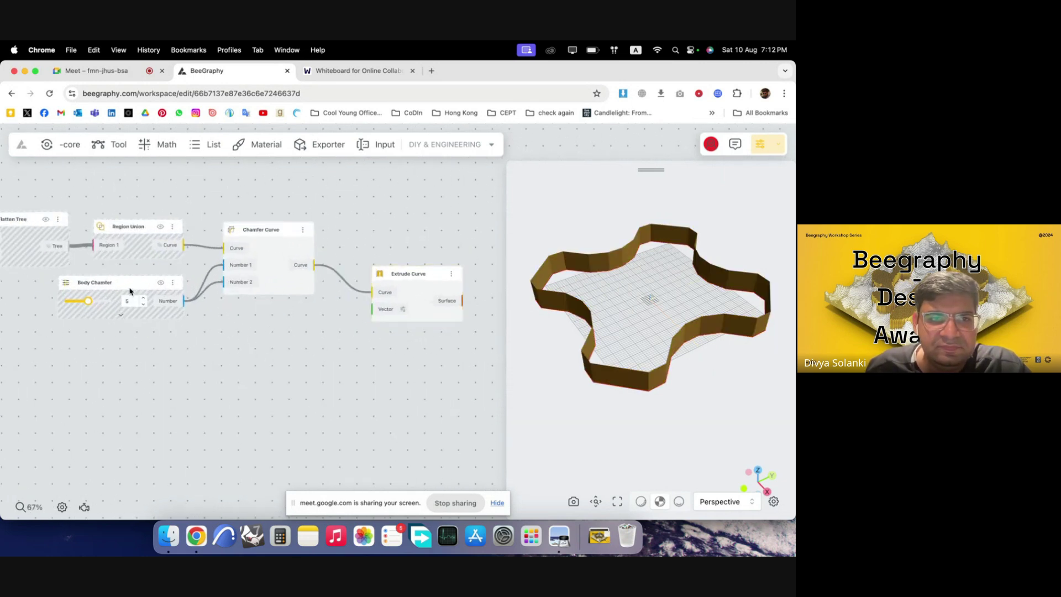
- Duplicate the Body Chamfer slider below Chamfer Curve and rename the copy Body Height
{"action": "left_click_drag", "start_coordinate": [130, 291], "coordinate": [256, 369], "text": "alt"}
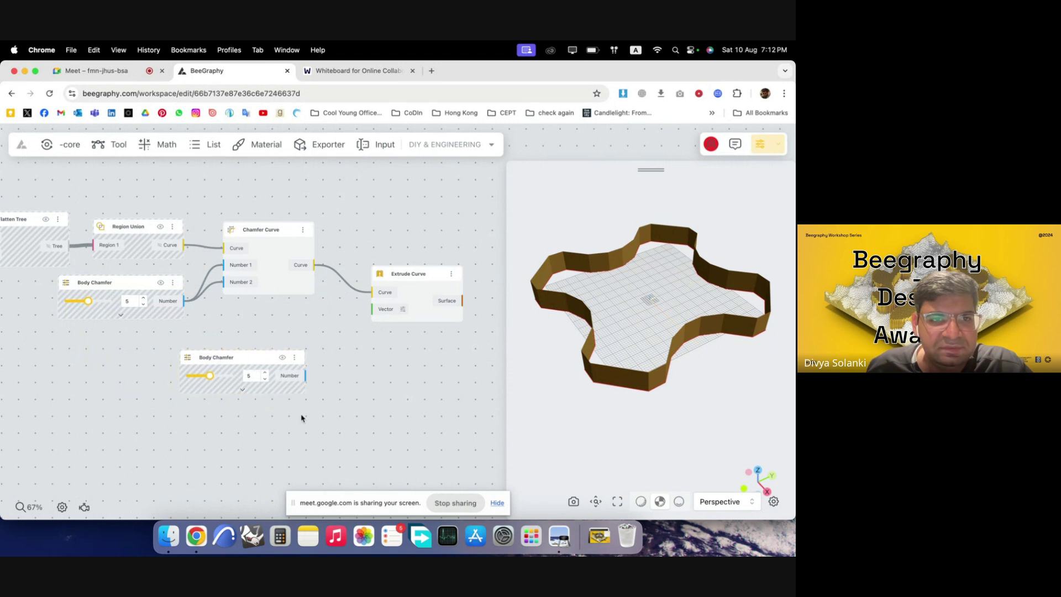
{"action": "scroll", "coordinate": [255, 401], "scroll_direction": "up", "scroll_amount": 2}
{"action": "double_click", "coordinate": [209, 349]}
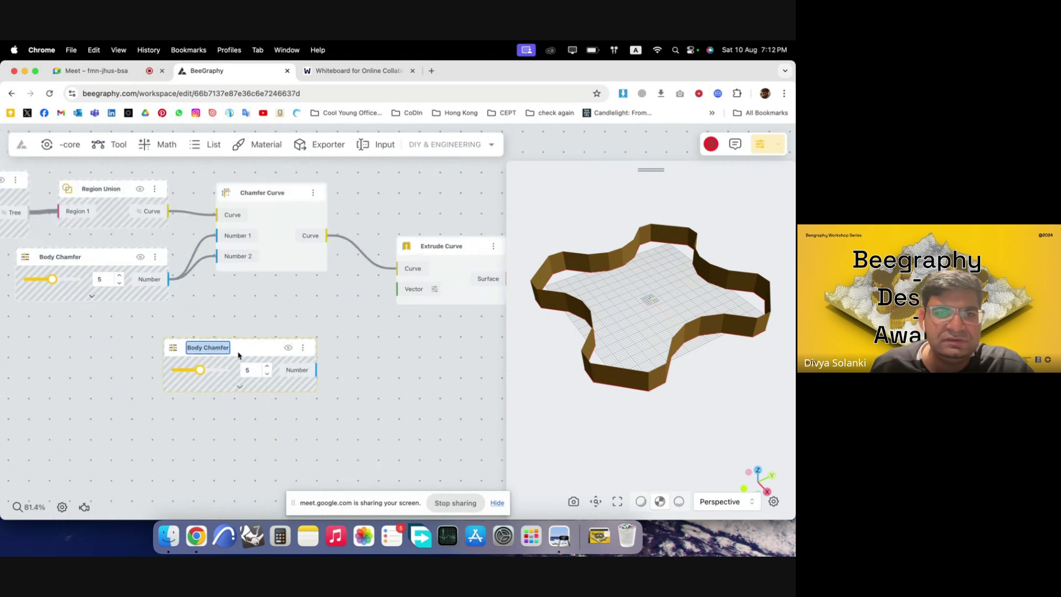
{"action": "double_click", "coordinate": [218, 348]}
{"action": "type", "text": "Hei"}
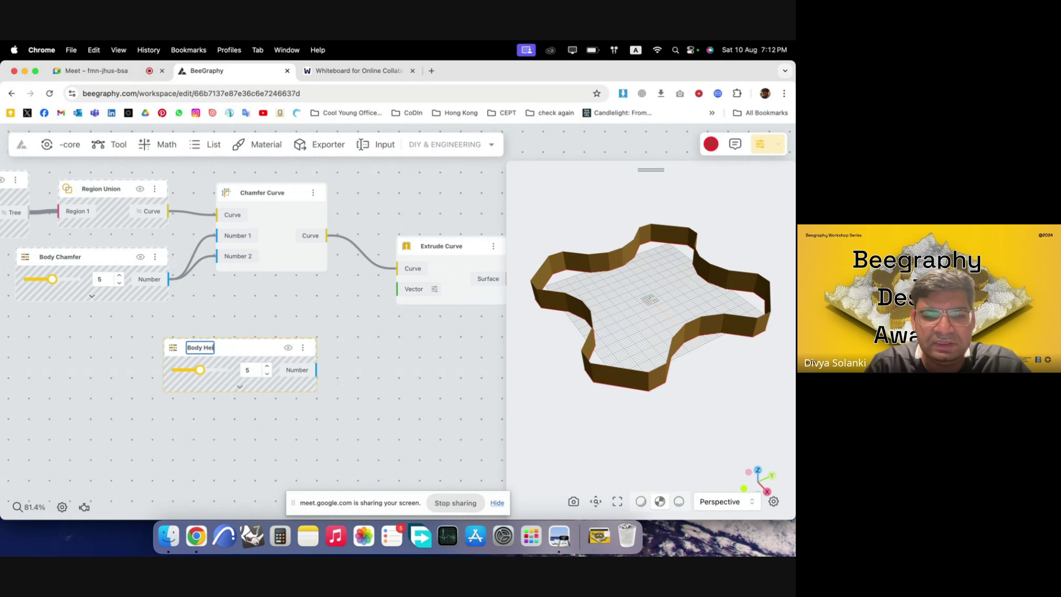
{"action": "type", "text": "ght"}
{"action": "key", "text": "Return"}
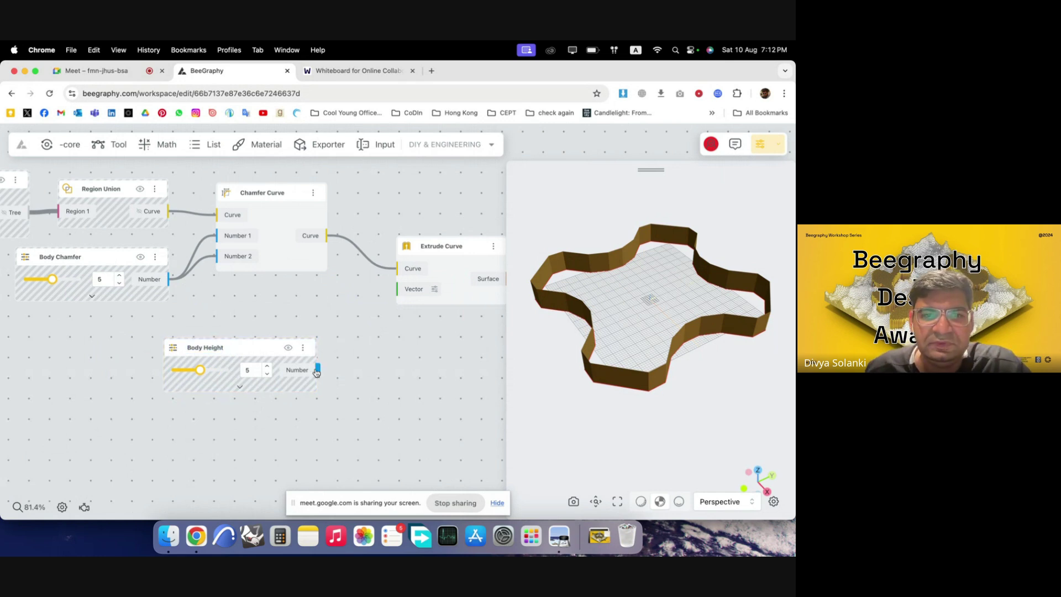
- Try to connect Body Height's Number output directly to Extrude Curve's Vector input, and move the slider farther from the node
{"action": "left_click_drag", "start_coordinate": [316, 369], "coordinate": [394, 290]}
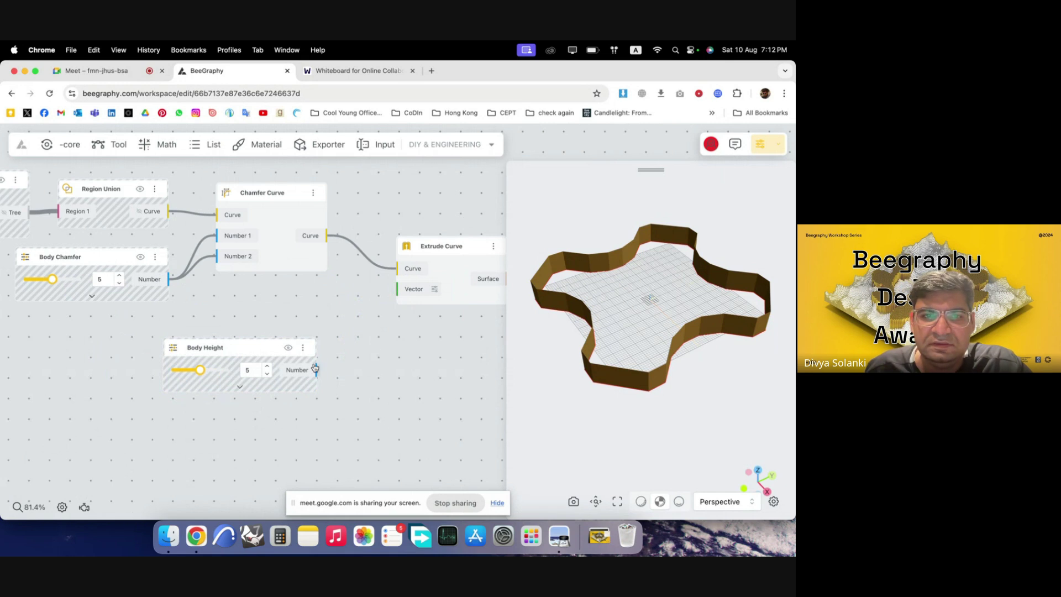
{"action": "left_click_drag", "start_coordinate": [317, 370], "coordinate": [396, 289]}
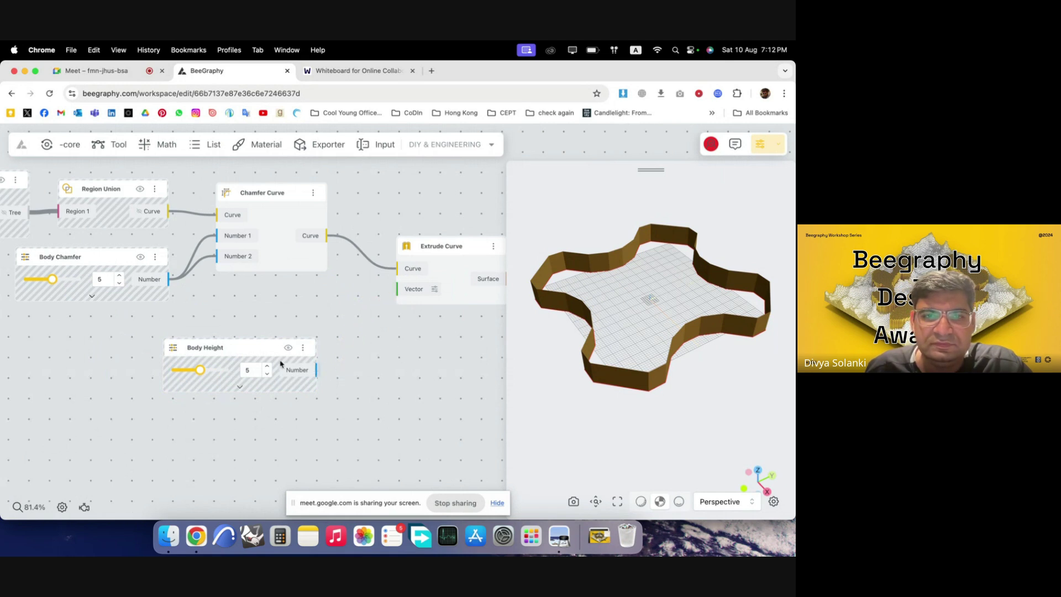
{"action": "left_click_drag", "start_coordinate": [260, 358], "coordinate": [195, 358]}
{"action": "double_click", "coordinate": [341, 361]}
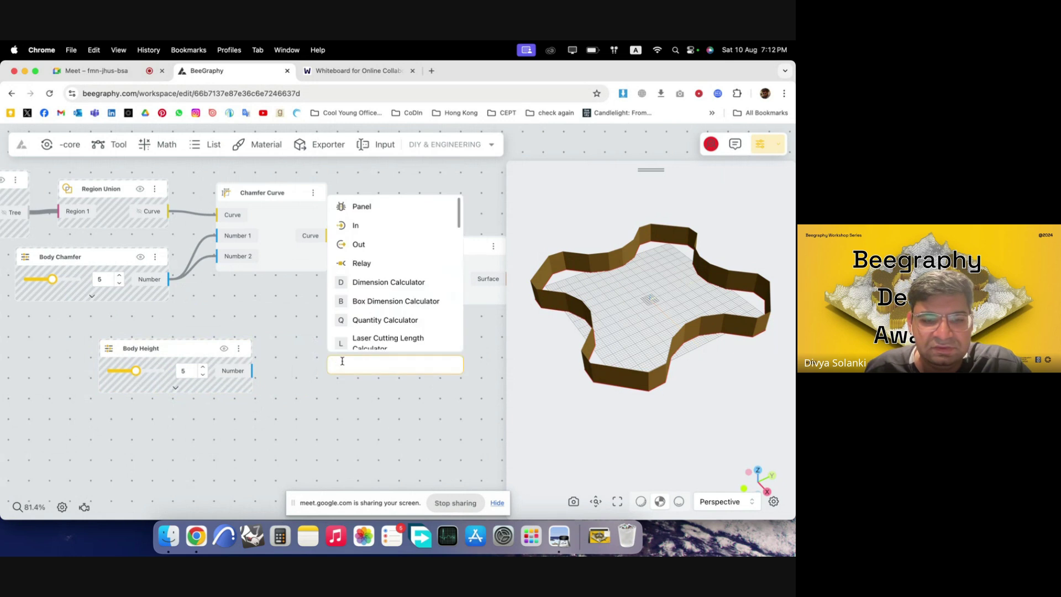
{"action": "type", "text": "text"}
{"action": "left_click", "coordinate": [371, 404]}
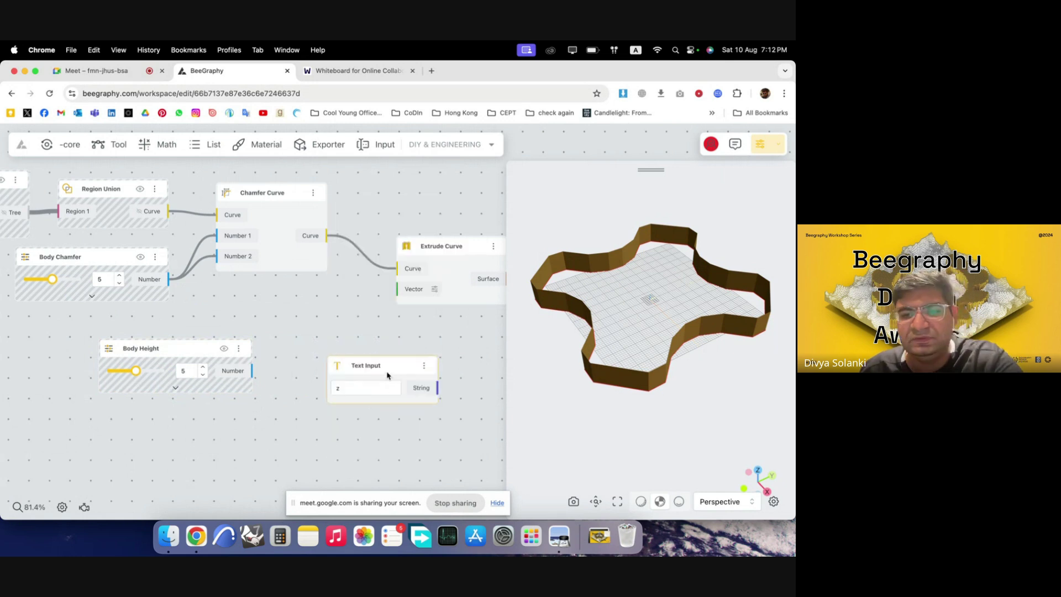
{"action": "key", "text": "BackSpace"}
- Insert a VectorZ node, feed its Factor from Body Height, and connect its Vector output to Extrude Curve's Vector input
{"action": "double_click", "coordinate": [346, 362]}
{"action": "type", "text": "z"}
{"action": "left_click", "coordinate": [378, 394]}
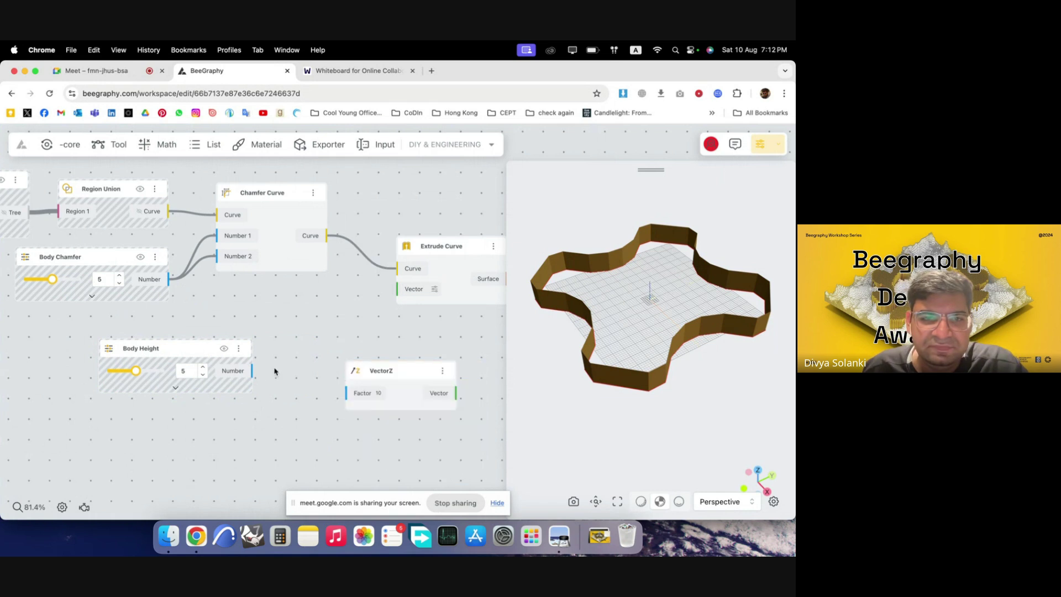
{"action": "left_click_drag", "start_coordinate": [255, 373], "coordinate": [311, 347]}
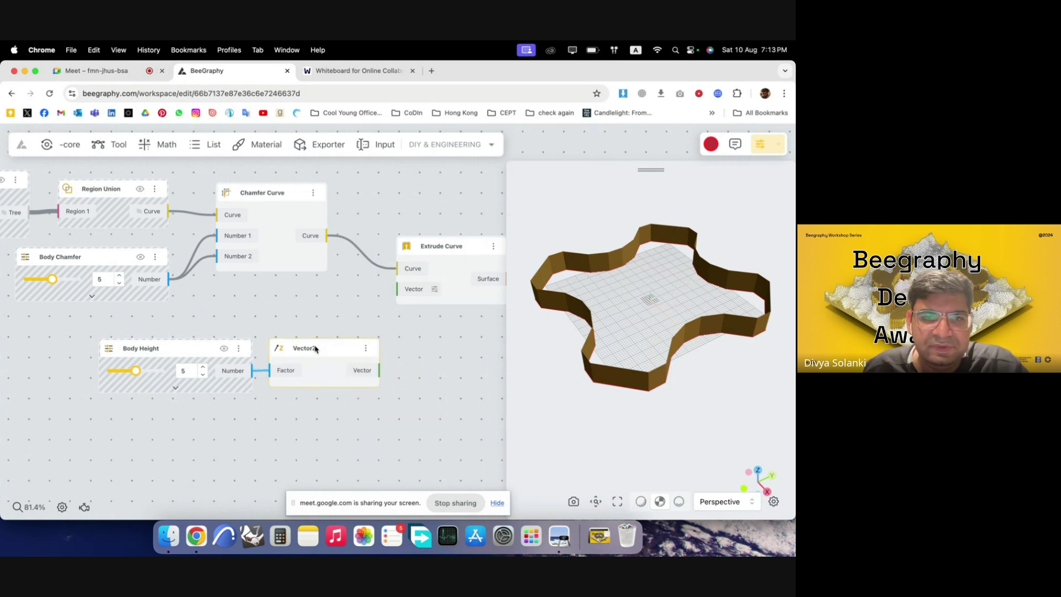
{"action": "left_click_drag", "start_coordinate": [380, 375], "coordinate": [396, 288]}
- Shift the Body Height and VectorZ nodes together away from Extrude Curve, and nudge Extrude Curve into line
{"action": "scroll", "coordinate": [430, 351], "scroll_direction": "down", "scroll_amount": 3}
{"action": "left_click_drag", "start_coordinate": [388, 428], "coordinate": [176, 305]}
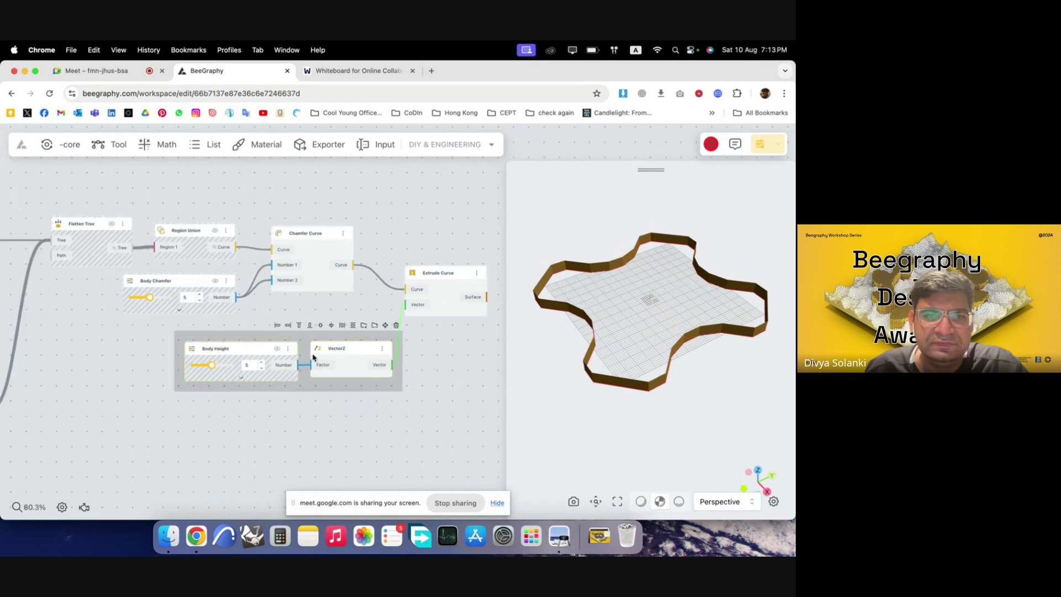
{"action": "left_click_drag", "start_coordinate": [356, 358], "coordinate": [311, 354]}
{"action": "left_click", "coordinate": [468, 352]}
{"action": "left_click_drag", "start_coordinate": [442, 297], "coordinate": [441, 295]}
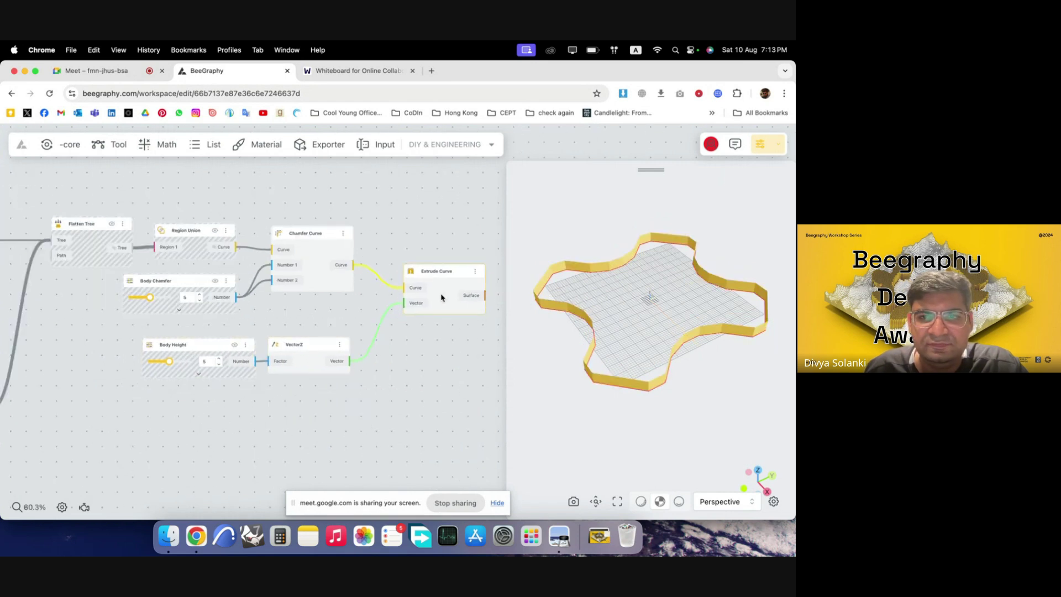
{"action": "left_click", "coordinate": [426, 349]}
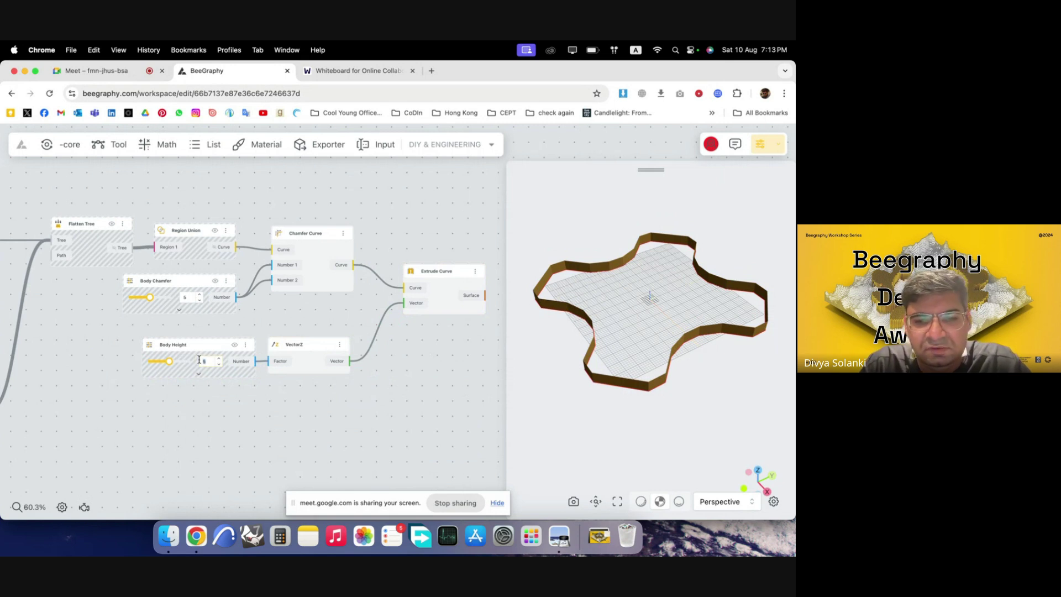
- Raise the Body Height slider's maximum to 50 and set its value to 40, then collapse its settings
{"action": "type", "text": "4"}
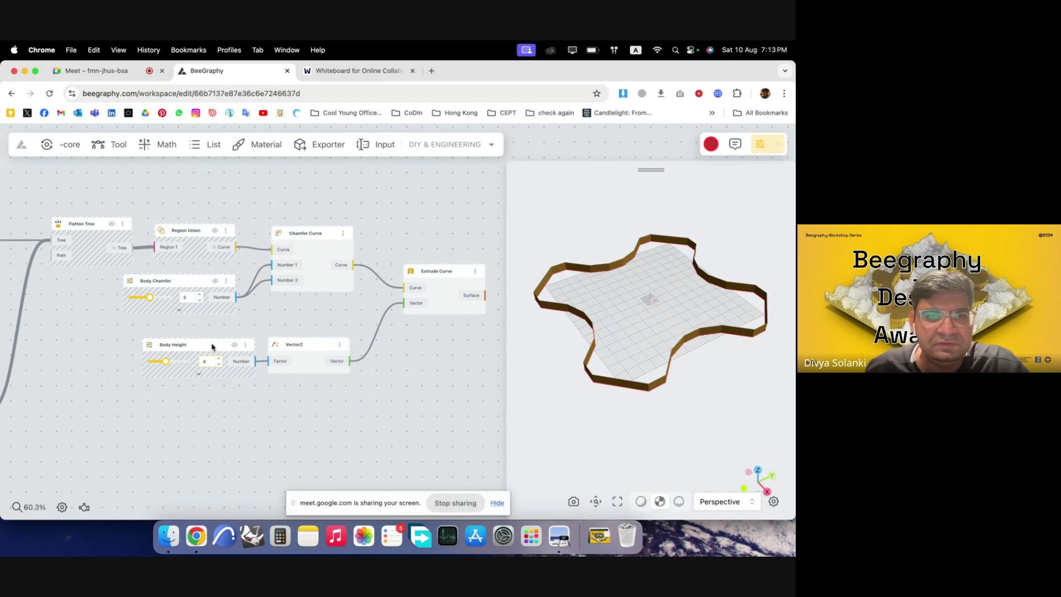
{"action": "scroll", "coordinate": [171, 373], "scroll_direction": "up", "scroll_amount": 3}
{"action": "left_click", "coordinate": [208, 375]}
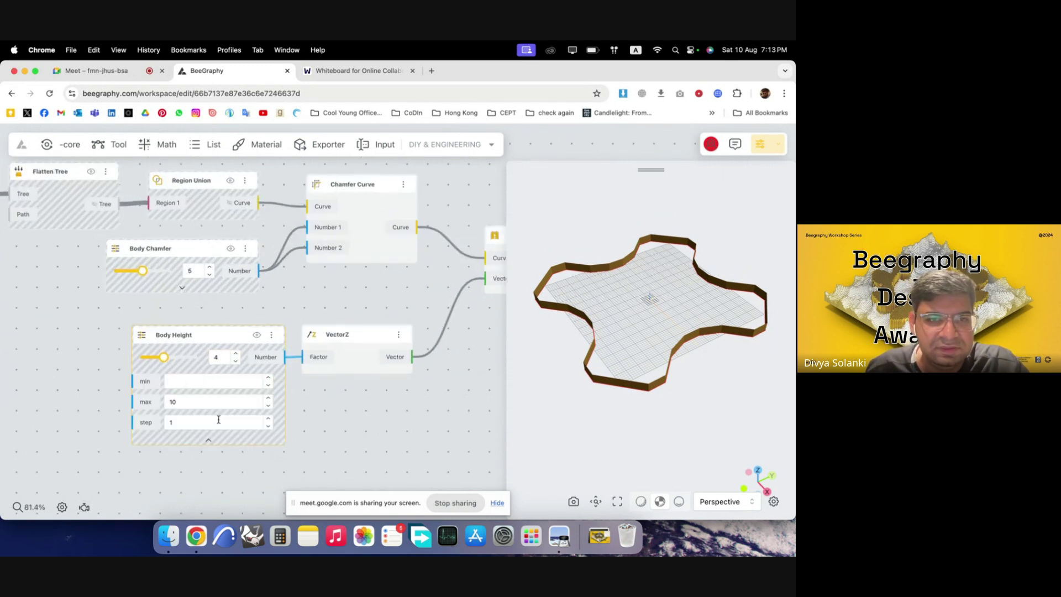
{"action": "left_click", "coordinate": [193, 401]}
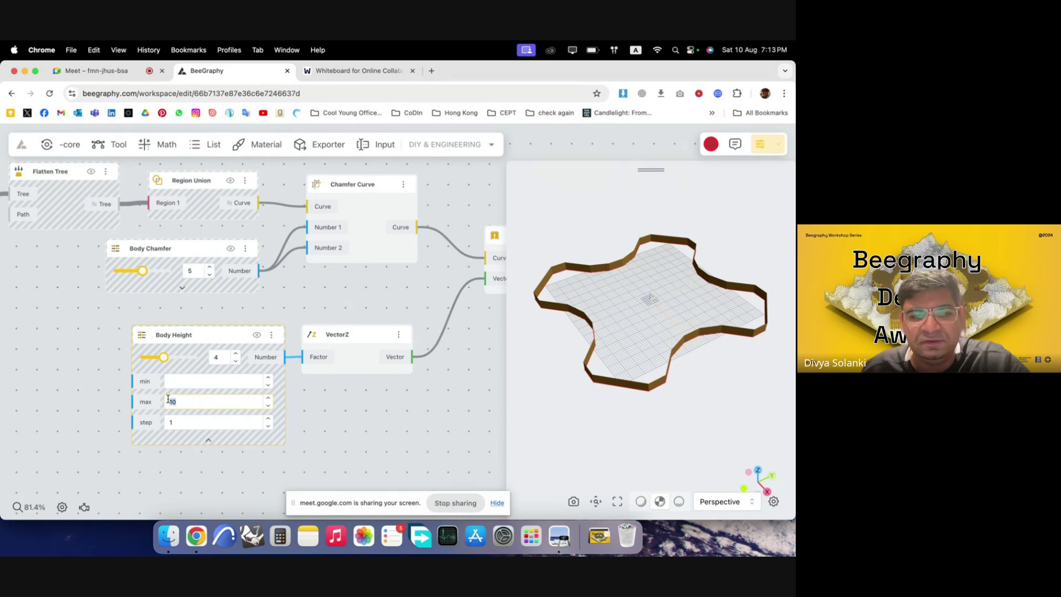
{"action": "type", "text": "50"}
{"action": "left_click", "coordinate": [226, 356]}
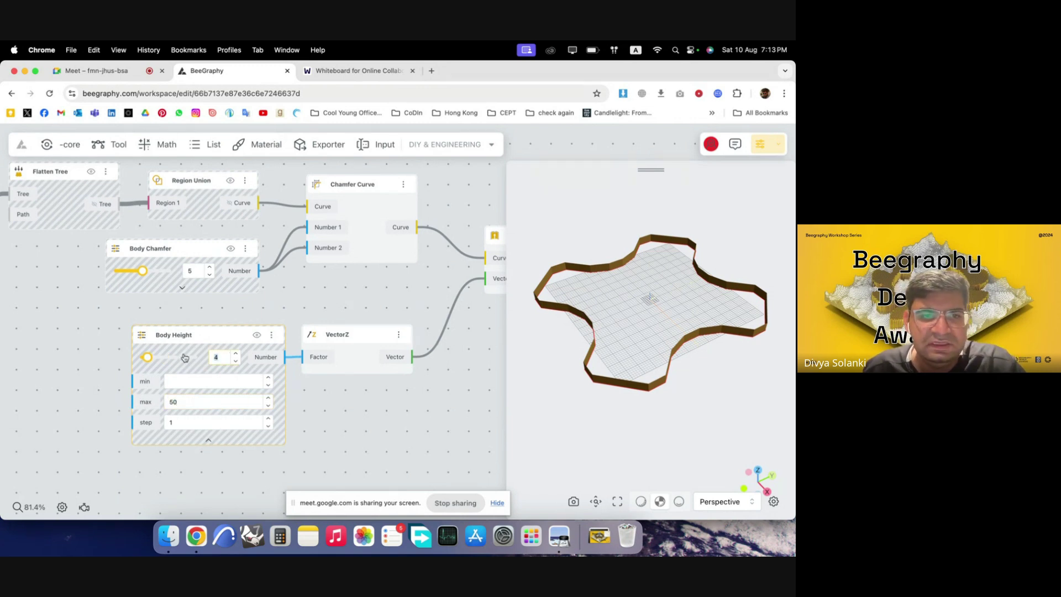
{"action": "type", "text": "0"}
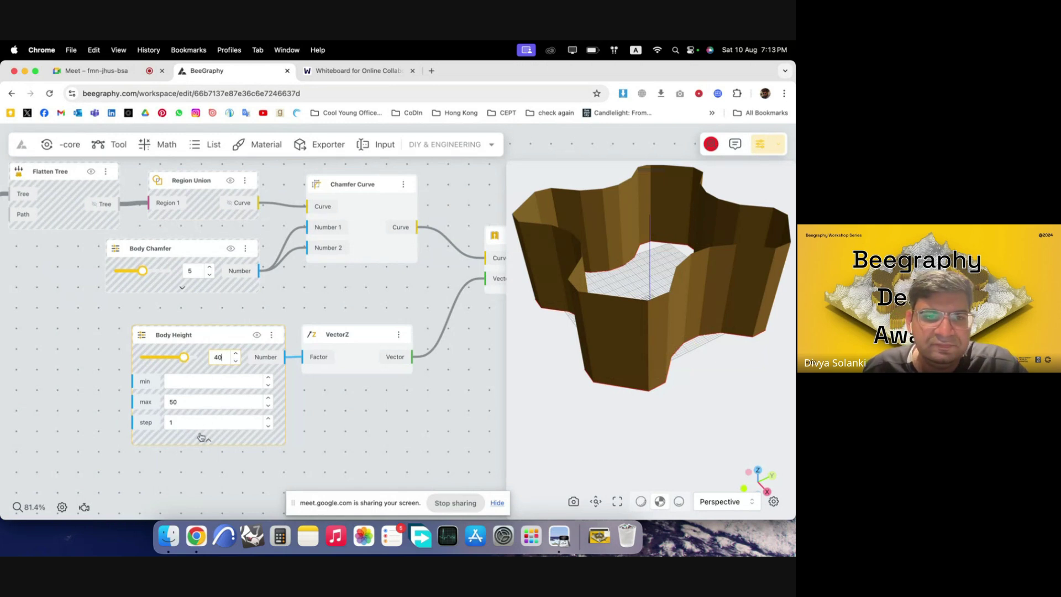
{"action": "left_click", "coordinate": [211, 441]}
- Lower the Body Height value to 30
{"action": "left_click_drag", "start_coordinate": [622, 409], "coordinate": [725, 381]}
{"action": "scroll", "coordinate": [612, 403], "scroll_direction": "down", "scroll_amount": 5}
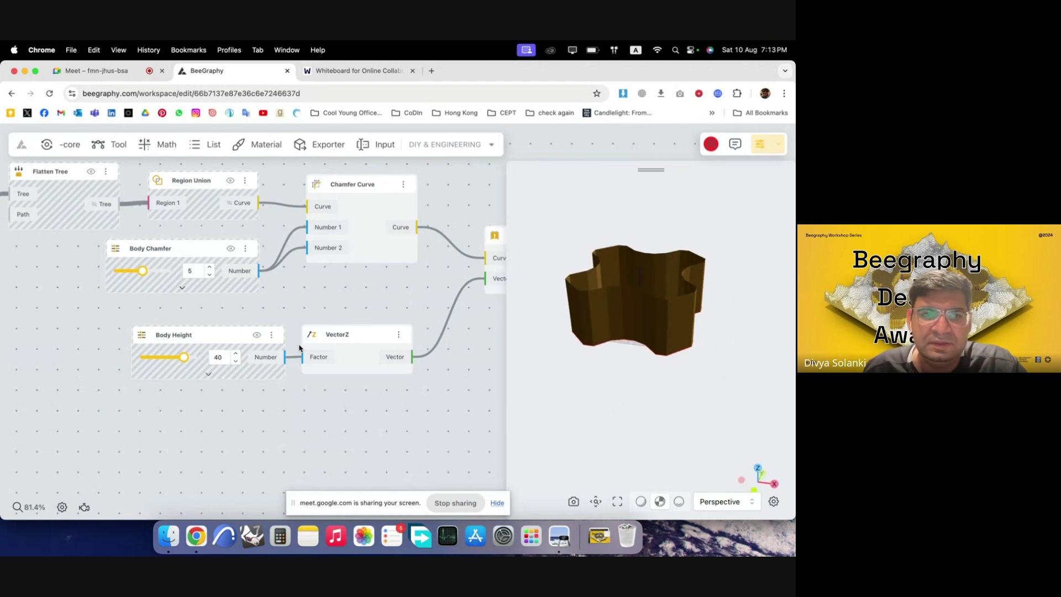
{"action": "left_click", "coordinate": [237, 362]}
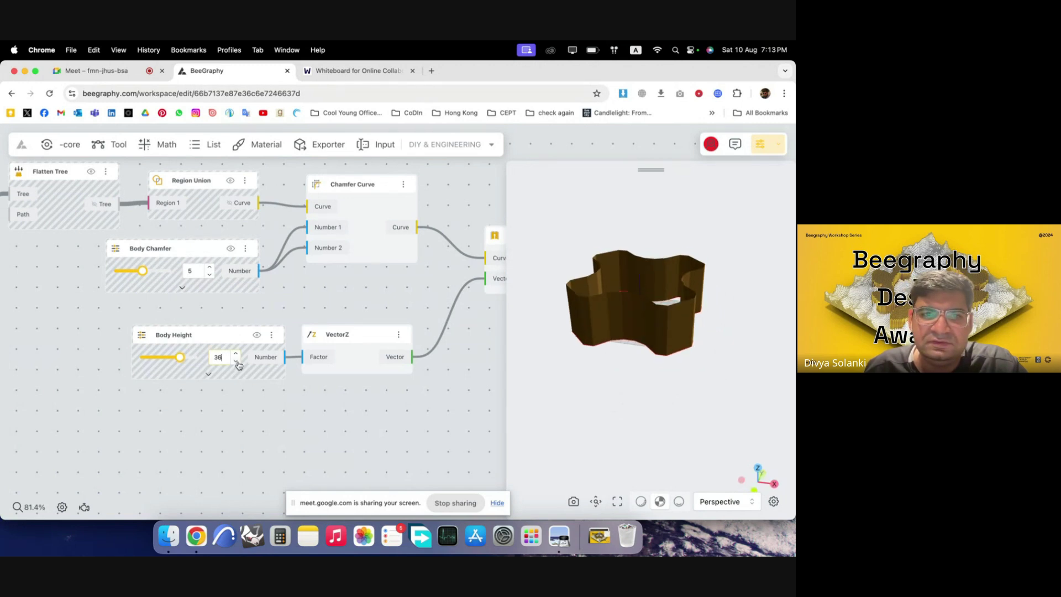
{"action": "left_click", "coordinate": [237, 362]}
{"action": "left_click", "coordinate": [237, 363]}
{"action": "left_click", "coordinate": [237, 362]}
{"action": "left_click", "coordinate": [237, 362]}
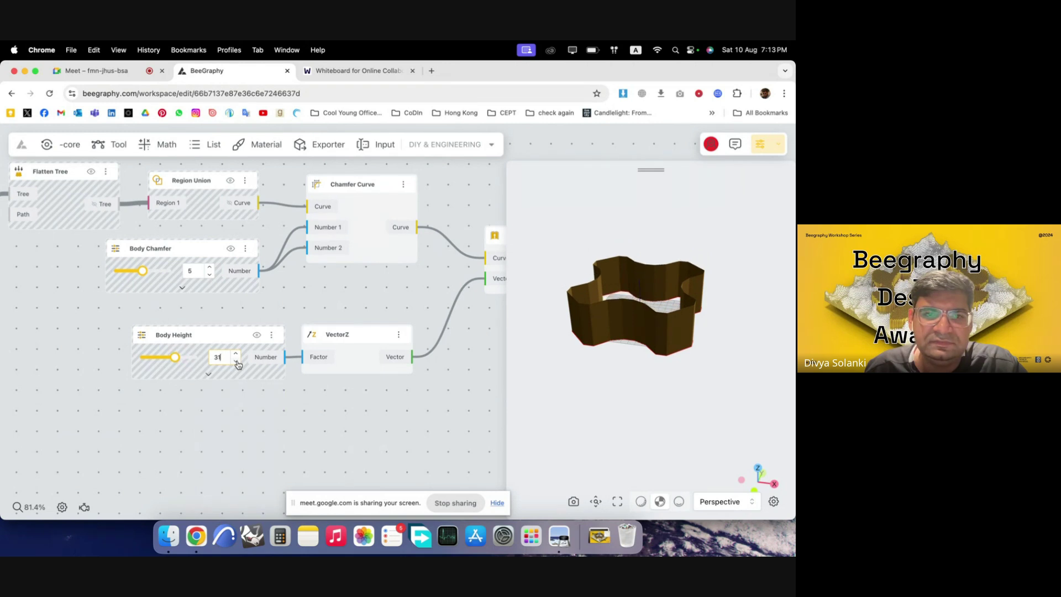
{"action": "left_click", "coordinate": [237, 362]}
- Insert a Cap node, connect Extrude Curve's Surface output to it, and place it beside Extrude Curve
{"action": "scroll", "coordinate": [159, 412], "scroll_direction": "right", "scroll_amount": 10}
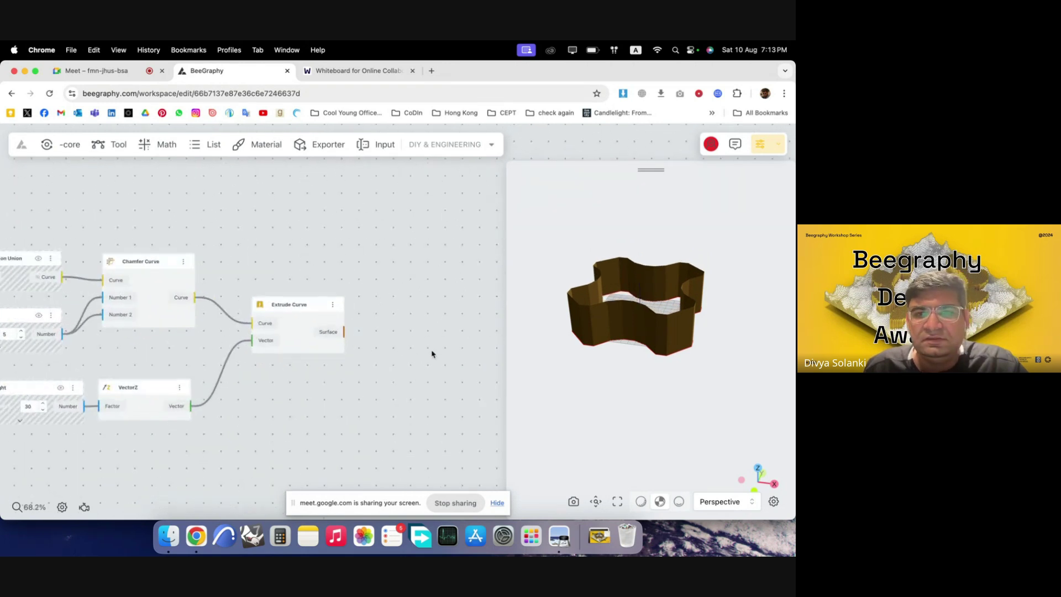
{"action": "double_click", "coordinate": [404, 335]}
{"action": "type", "text": "cap"}
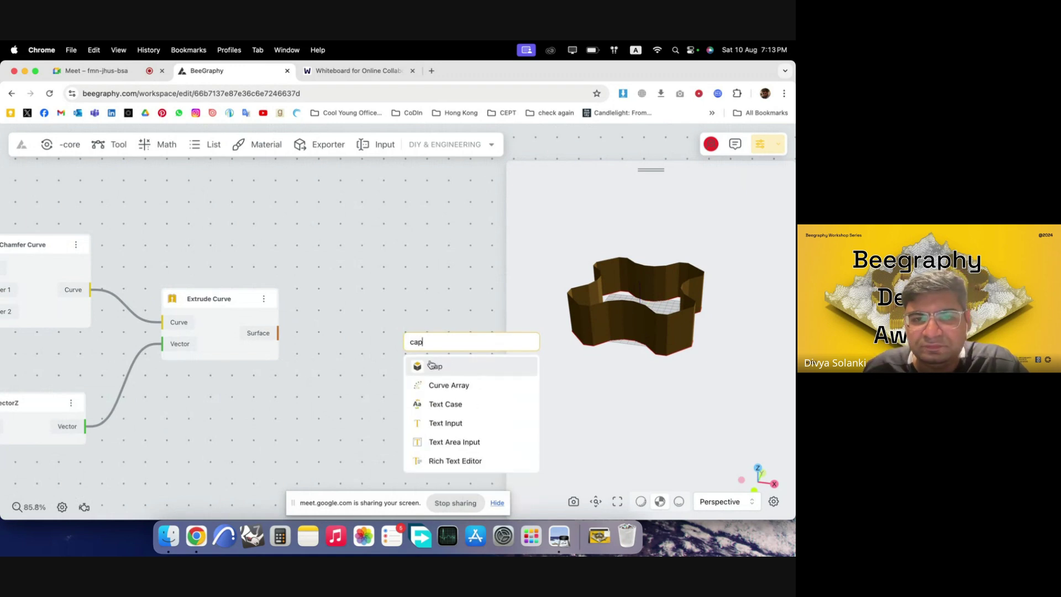
{"action": "left_click", "coordinate": [431, 364]}
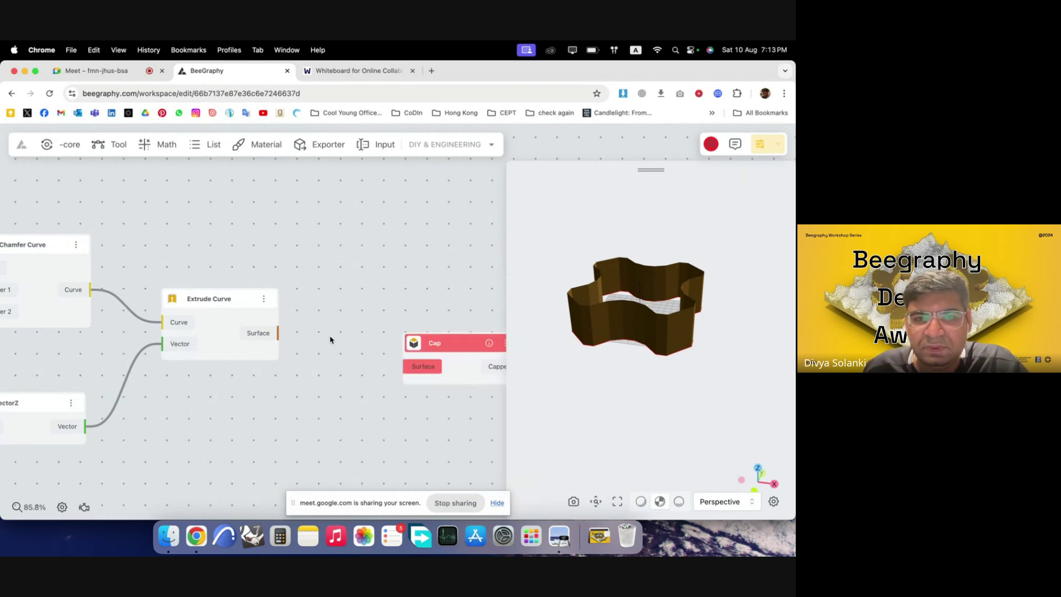
{"action": "left_click_drag", "start_coordinate": [278, 333], "coordinate": [354, 331]}
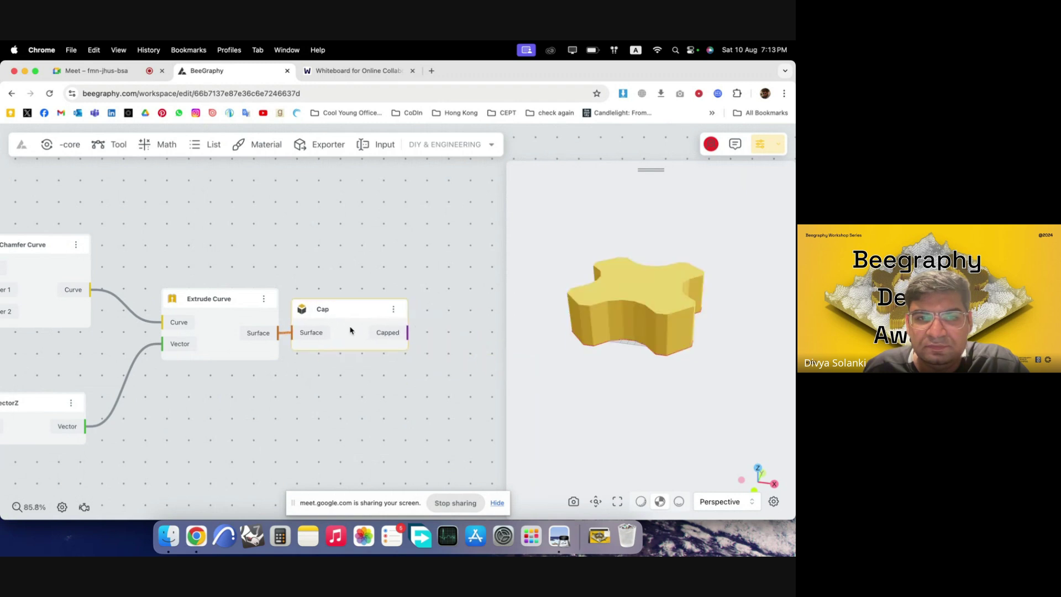
{"action": "left_click_drag", "start_coordinate": [616, 289], "coordinate": [652, 261]}
{"action": "left_click_drag", "start_coordinate": [357, 331], "coordinate": [364, 331]}
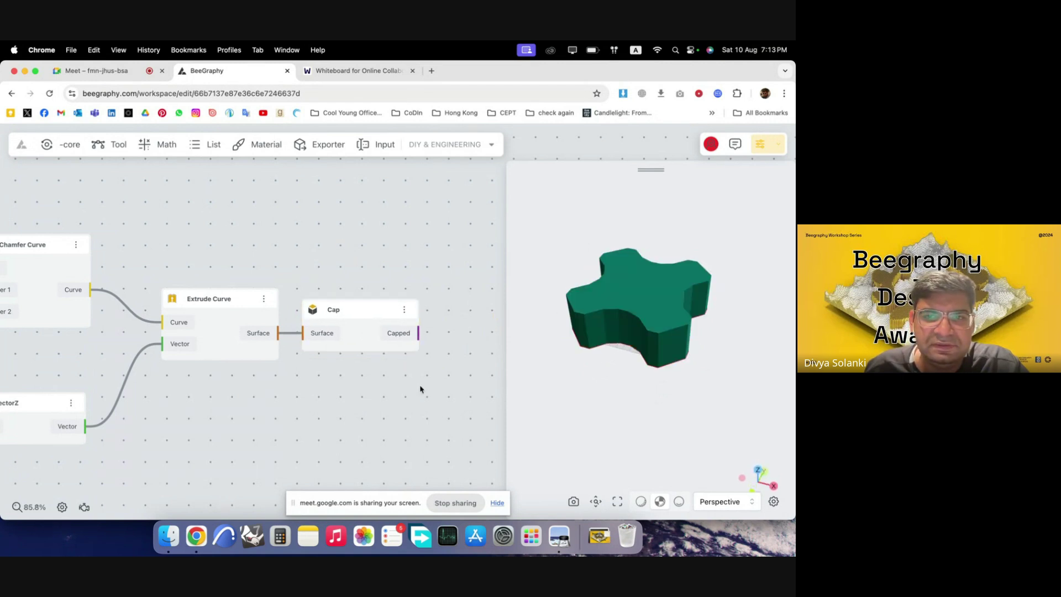
- Hide the previews of the body nodes from Region Union through Extrude Curve, leaving Cap shown
{"action": "scroll", "coordinate": [409, 374], "scroll_direction": "down", "scroll_amount": 4}
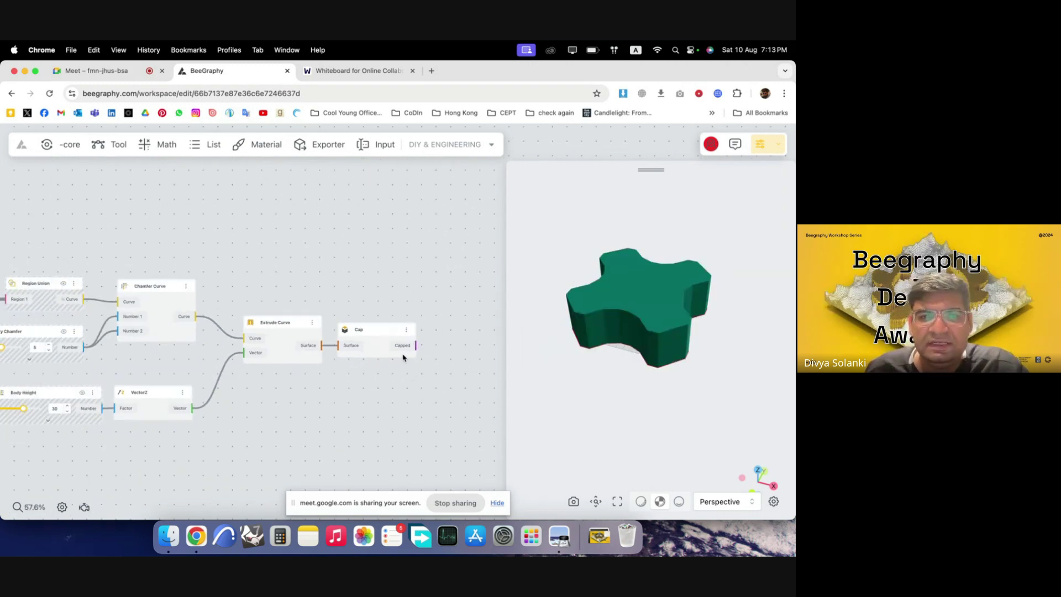
{"action": "scroll", "coordinate": [345, 379], "scroll_direction": "down", "scroll_amount": 4}
{"action": "left_click_drag", "start_coordinate": [310, 430], "coordinate": [137, 275]}
{"action": "right_click", "coordinate": [260, 310]}
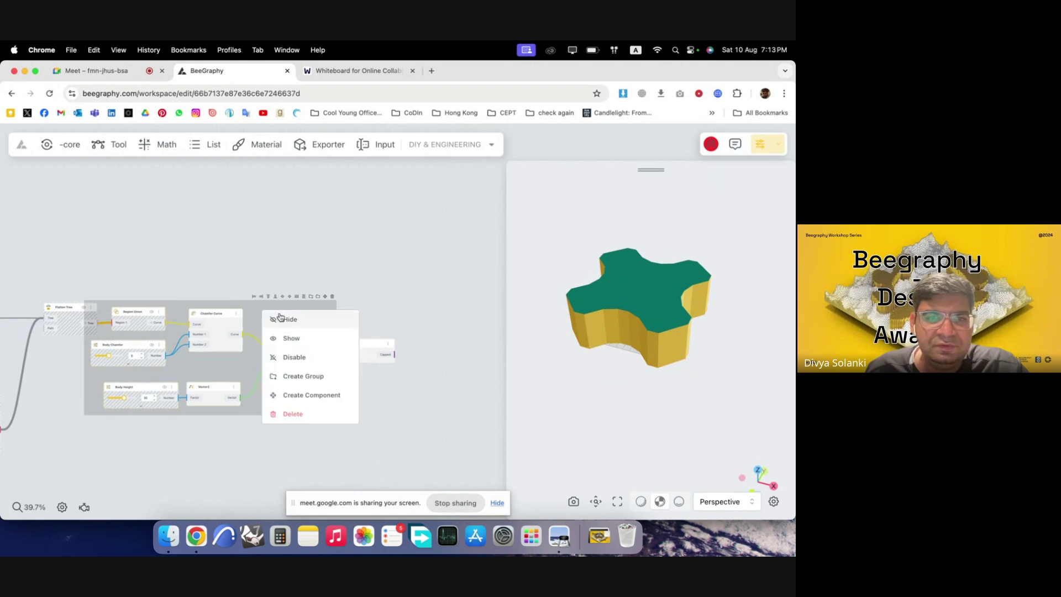
{"action": "left_click", "coordinate": [277, 317]}
{"action": "left_click", "coordinate": [424, 320]}
- Review the whole drone reference on the web whiteboard, then switch back to BeeGraphy and examine the capped body
{"action": "left_click", "coordinate": [331, 71]}
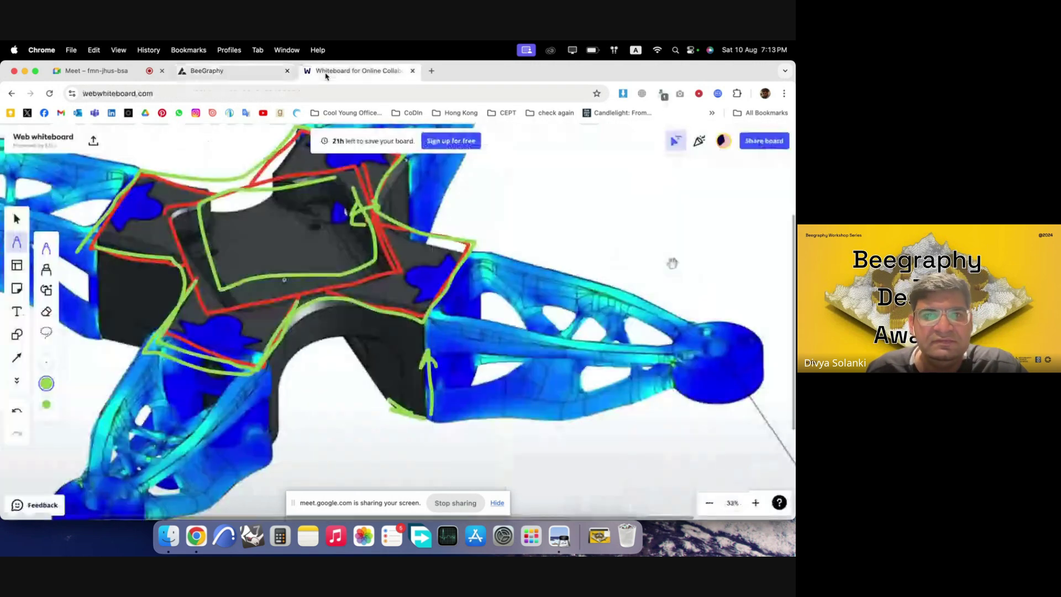
{"action": "scroll", "coordinate": [466, 354], "scroll_direction": "down", "scroll_amount": 5}
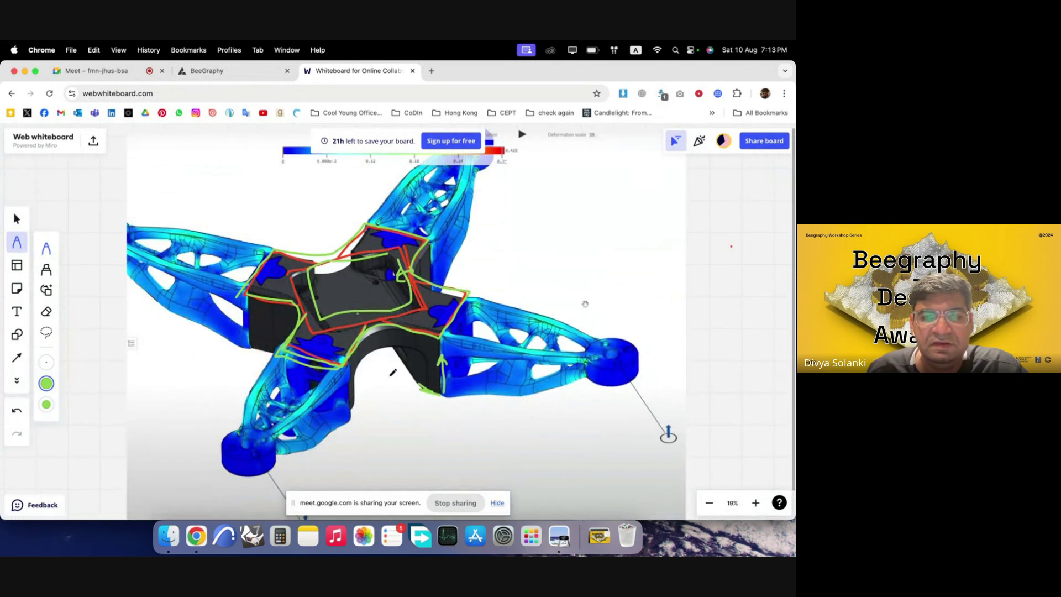
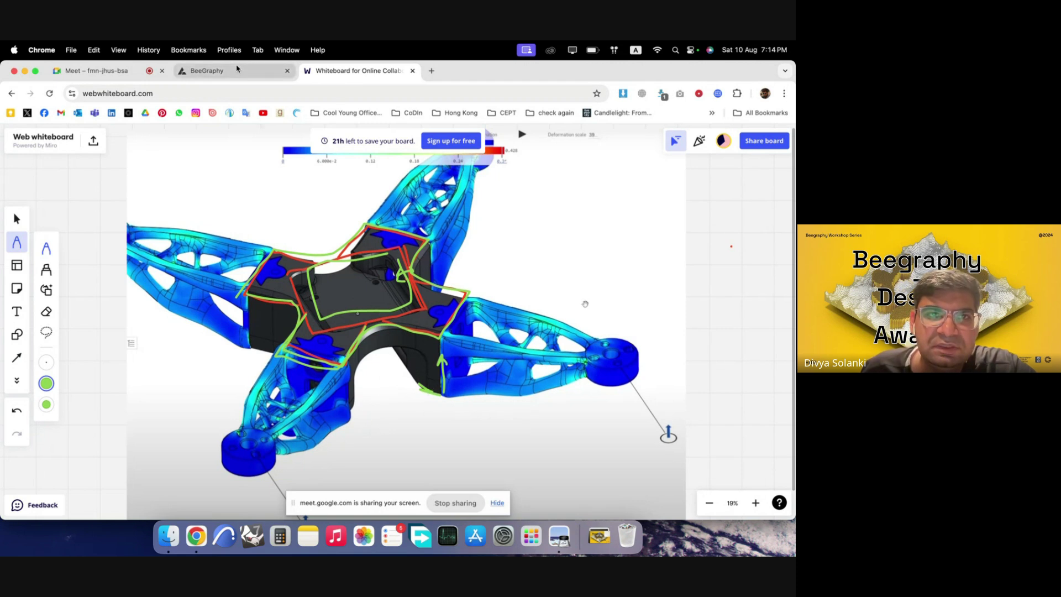
{"action": "left_click", "coordinate": [207, 71]}
{"action": "scroll", "coordinate": [330, 302], "scroll_direction": "down", "scroll_amount": 5}
{"action": "scroll", "coordinate": [367, 336], "scroll_direction": "down", "scroll_amount": 4}
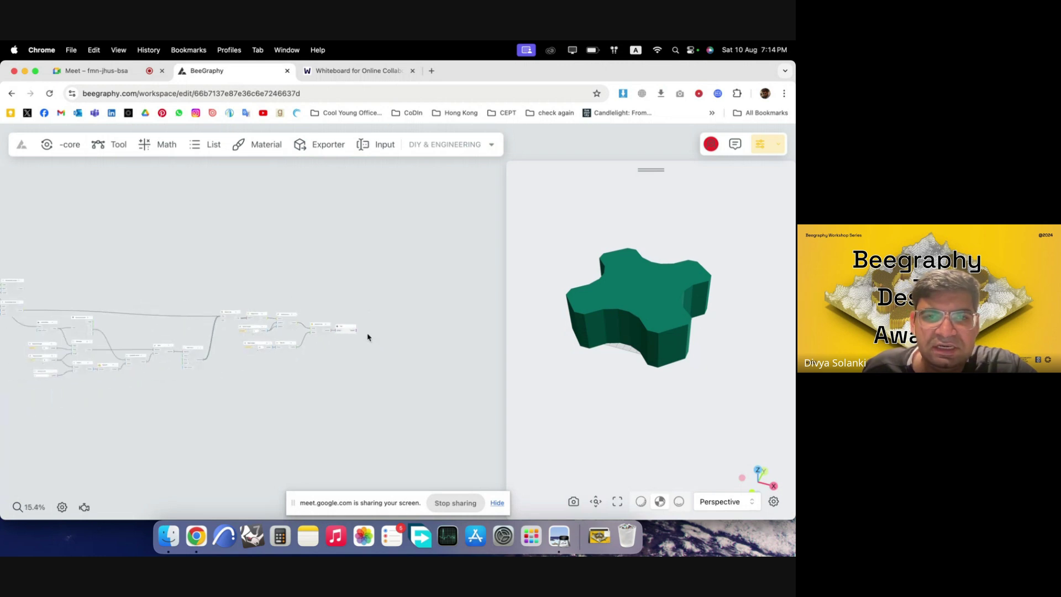
{"action": "scroll", "coordinate": [435, 317], "scroll_direction": "up", "scroll_amount": 10}
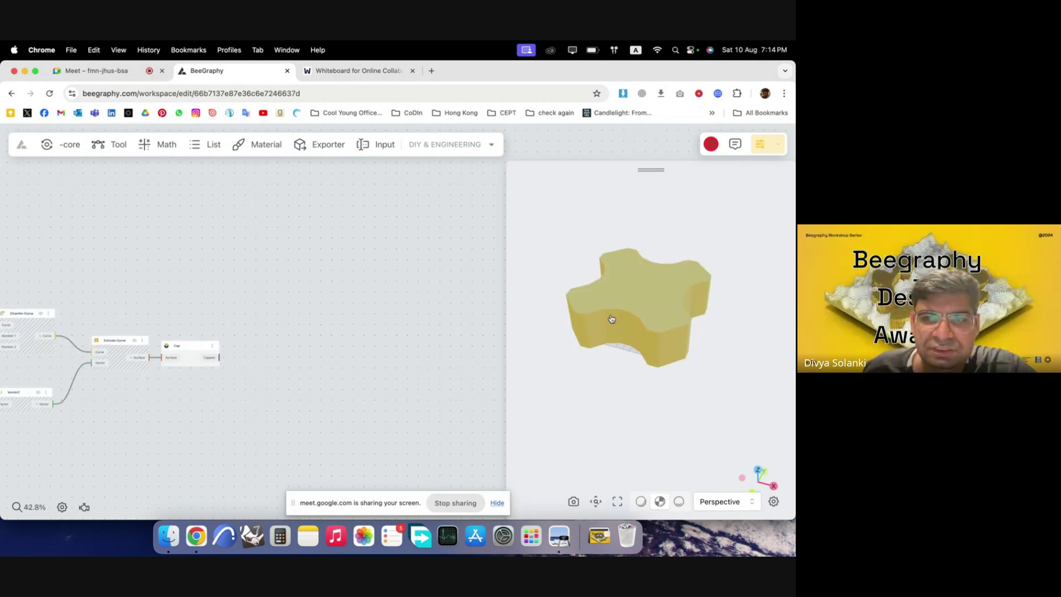
{"action": "left_click_drag", "start_coordinate": [635, 371], "coordinate": [631, 401]}
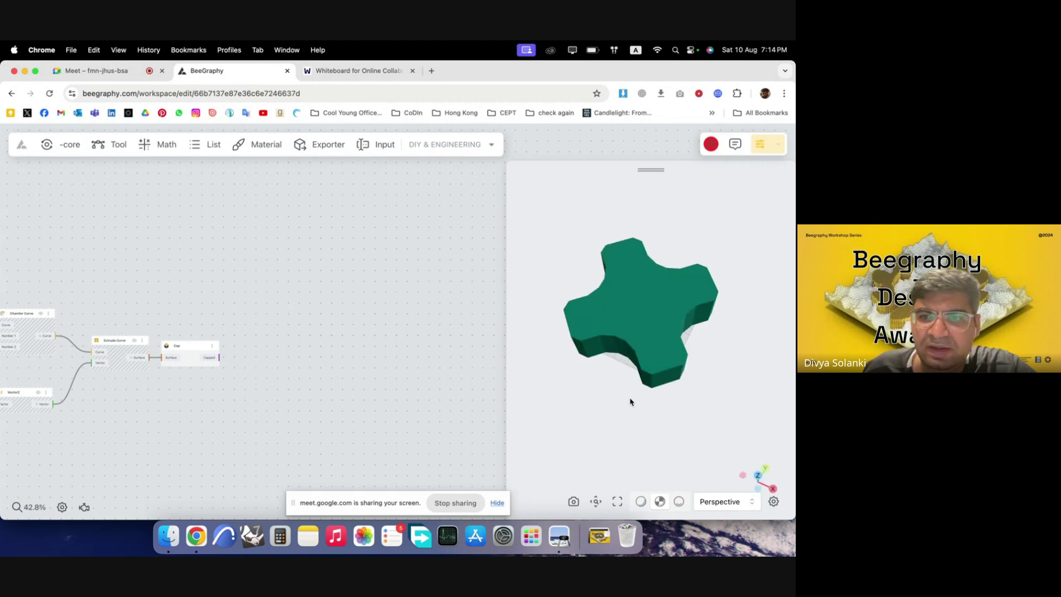
{"action": "left_click_drag", "start_coordinate": [644, 267], "coordinate": [661, 300]}
{"action": "scroll", "coordinate": [660, 301], "scroll_direction": "up", "scroll_amount": 3}
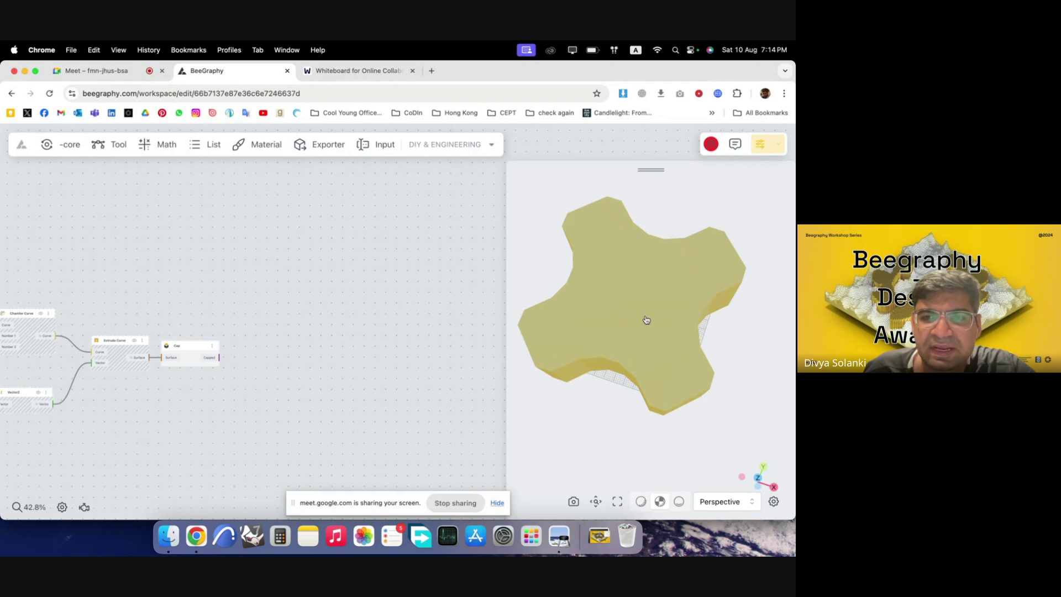
- Locate the unhidden Rectangle By Center node and check where its curve lies relative to the capped body
{"action": "scroll", "coordinate": [311, 337], "scroll_direction": "down", "scroll_amount": 10}
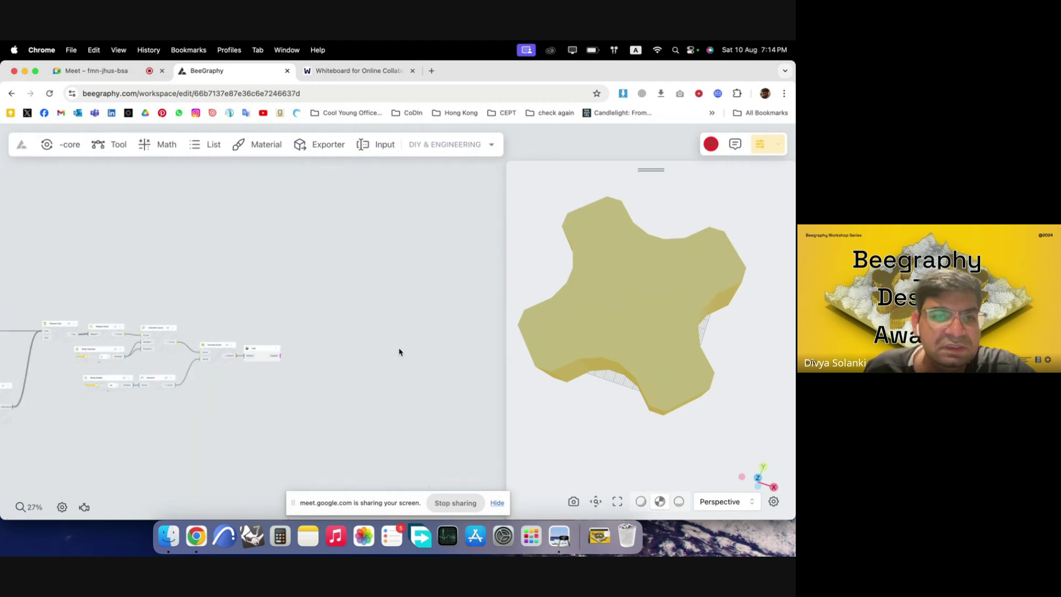
{"action": "scroll", "coordinate": [258, 347], "scroll_direction": "up", "scroll_amount": 14}
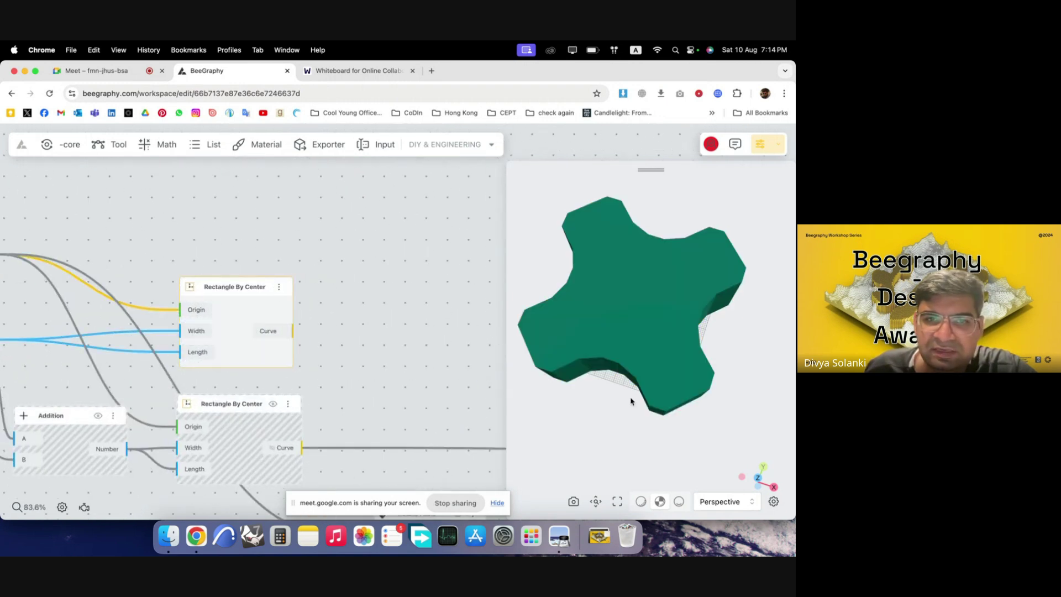
{"action": "left_click_drag", "start_coordinate": [614, 428], "coordinate": [647, 320]}
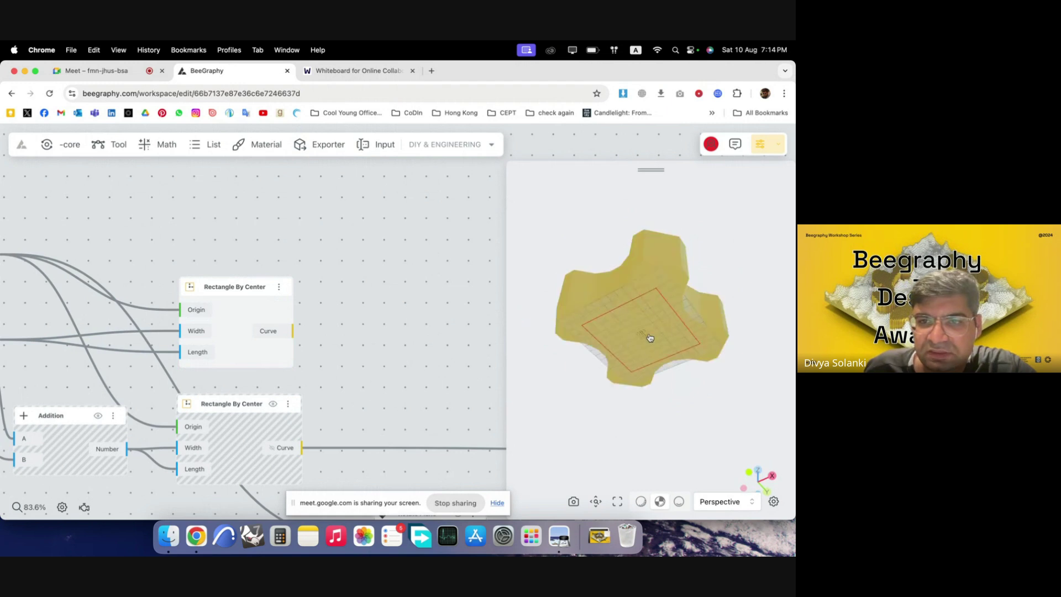
{"action": "scroll", "coordinate": [371, 308], "scroll_direction": "down", "scroll_amount": 2}
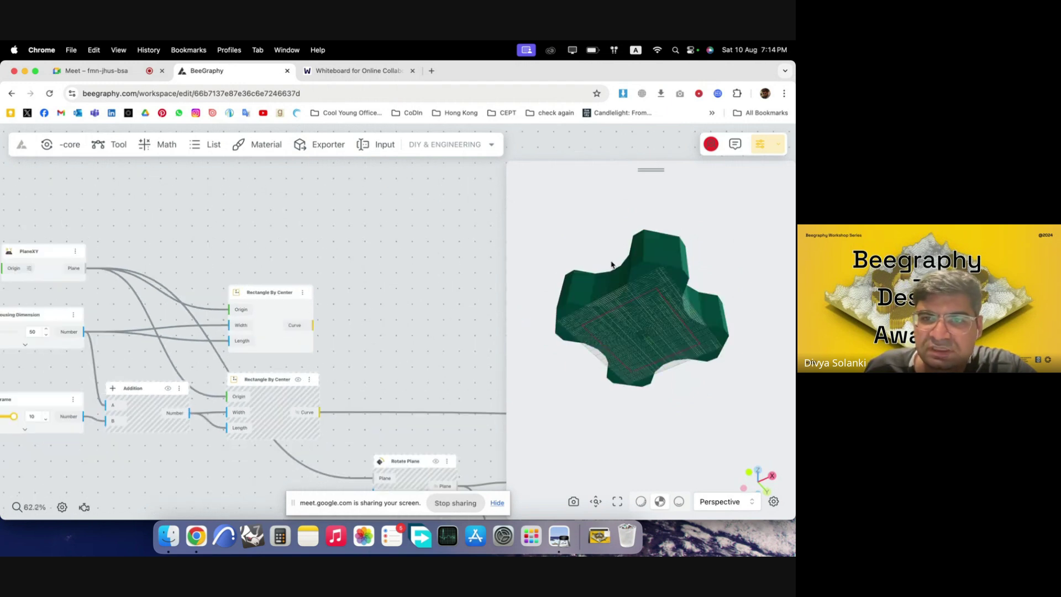
{"action": "left_click_drag", "start_coordinate": [597, 334], "coordinate": [643, 269]}
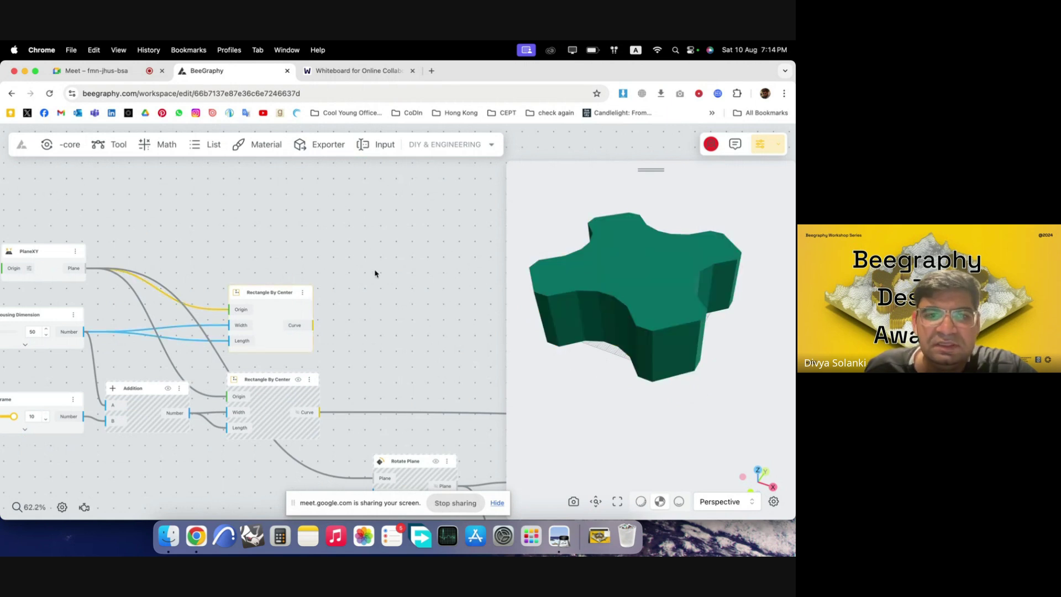
- Insert a Move node, feed its Geometry from the unhidden Rectangle By Center's Curve output, and place it farther from the rectangle nodes
{"action": "scroll", "coordinate": [202, 279], "scroll_direction": "down", "scroll_amount": 2}
{"action": "scroll", "coordinate": [364, 253], "scroll_direction": "up", "scroll_amount": 2}
{"action": "double_click", "coordinate": [364, 254]}
{"action": "type", "text": "move"}
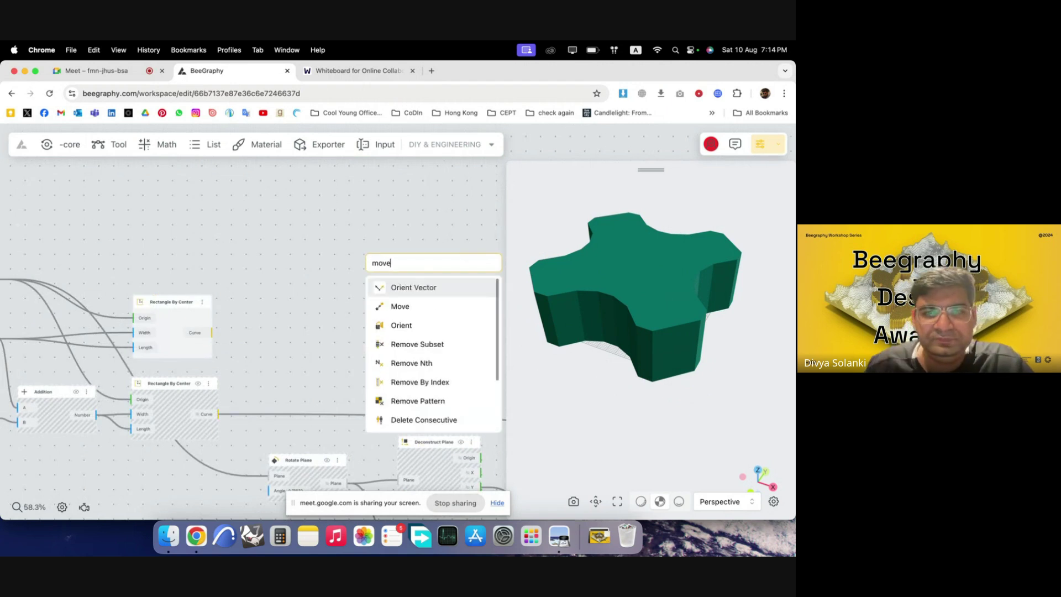
{"action": "left_click", "coordinate": [379, 307]}
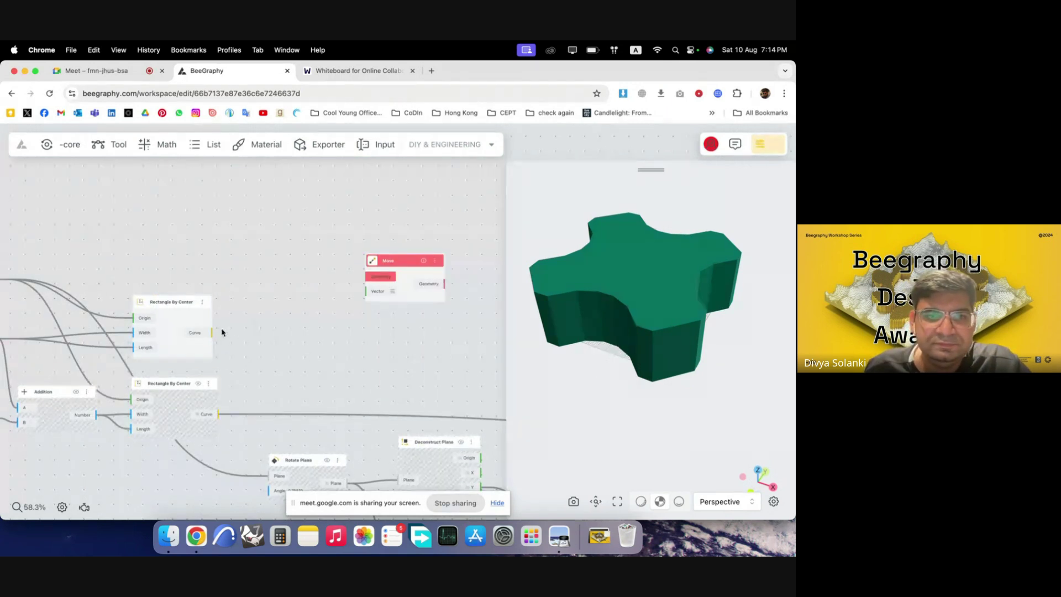
{"action": "left_click_drag", "start_coordinate": [212, 332], "coordinate": [448, 215]}
{"action": "scroll", "coordinate": [411, 271], "scroll_direction": "down", "scroll_amount": 3}
{"action": "scroll", "coordinate": [487, 229], "scroll_direction": "up", "scroll_amount": 3}
{"action": "left_click_drag", "start_coordinate": [387, 231], "coordinate": [449, 208]}
{"action": "left_click", "coordinate": [399, 307]}
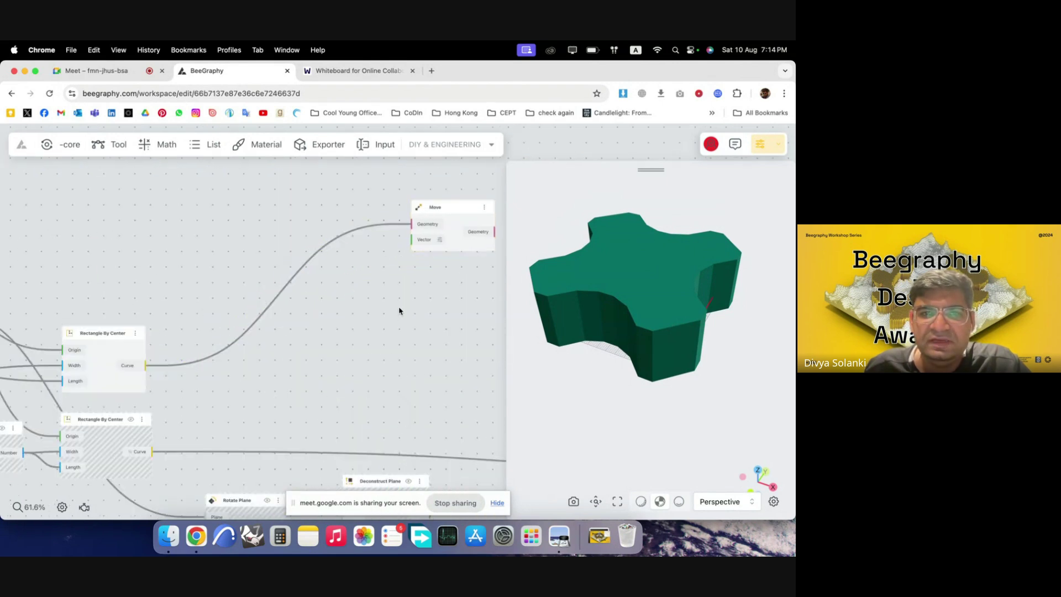
- Insert a VectorZ node beside Move and connect its Vector output to Move's Vector input
{"action": "double_click", "coordinate": [366, 252]}
{"action": "type", "text": "z"}
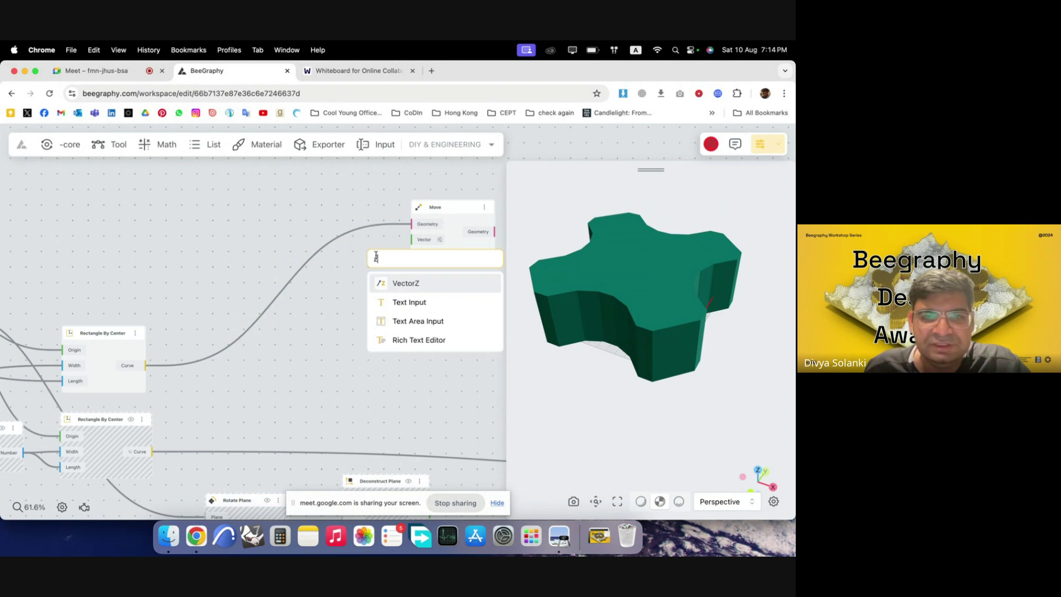
{"action": "left_click", "coordinate": [416, 282]}
{"action": "left_click_drag", "start_coordinate": [390, 251], "coordinate": [339, 227]}
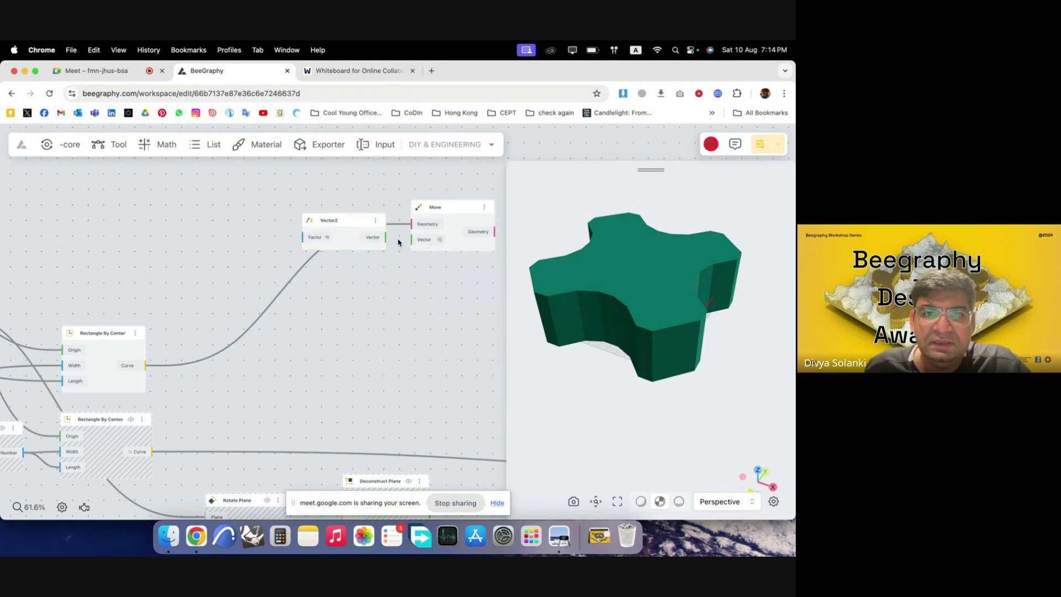
{"action": "left_click_drag", "start_coordinate": [408, 237], "coordinate": [414, 239]}
{"action": "left_click_drag", "start_coordinate": [349, 242], "coordinate": [354, 243]}
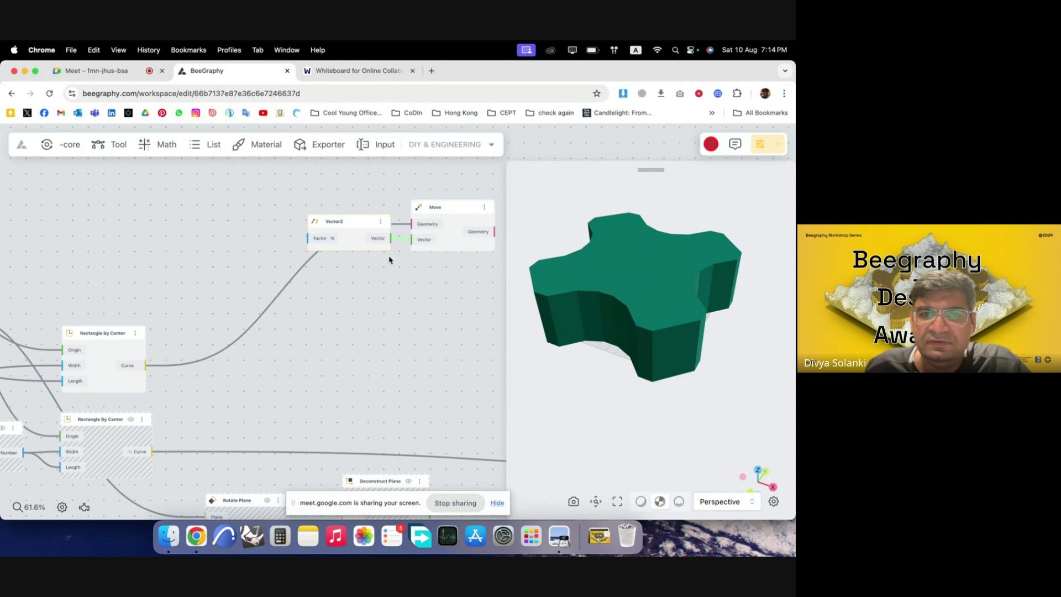
- Relocate the VectorZ and Move nodes together to the empty area above the body extrusion nodes
{"action": "left_click_drag", "start_coordinate": [439, 265], "coordinate": [313, 217]}
{"action": "scroll", "coordinate": [313, 221], "scroll_direction": "down", "scroll_amount": 10}
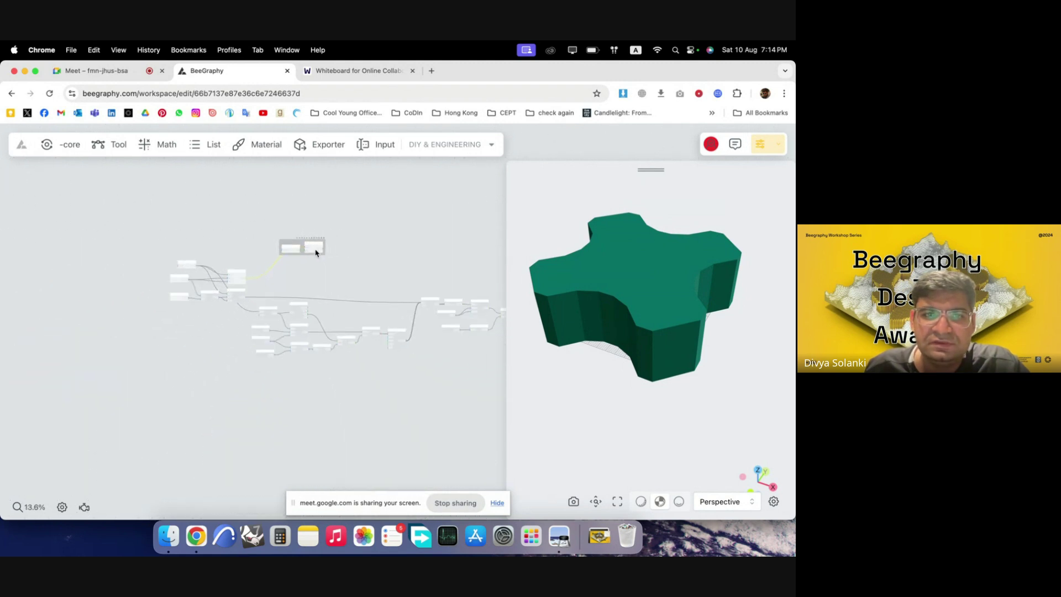
{"action": "scroll", "coordinate": [372, 267], "scroll_direction": "up", "scroll_amount": 5}
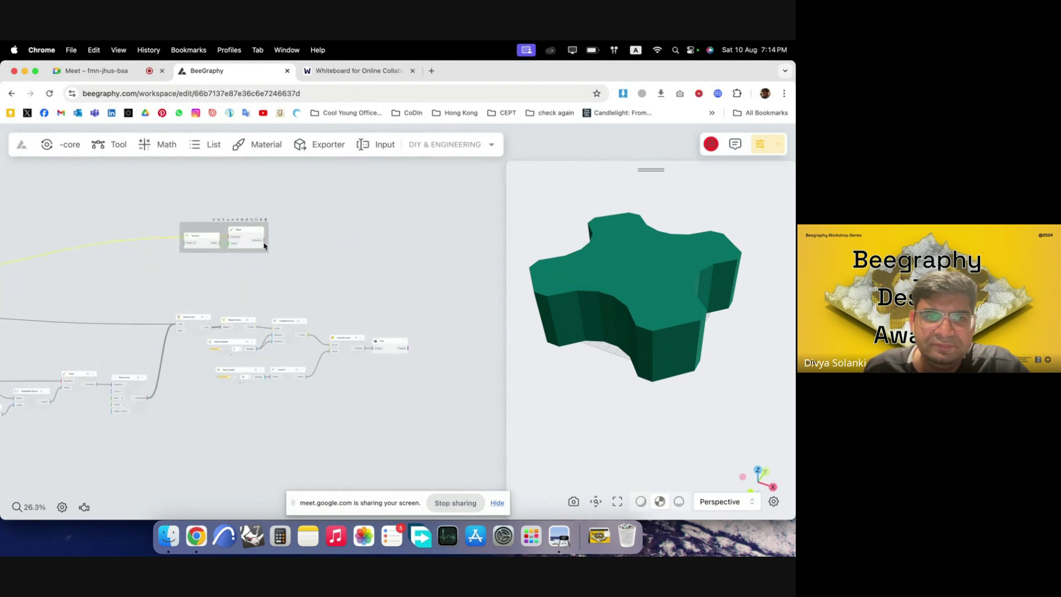
{"action": "left_click_drag", "start_coordinate": [253, 234], "coordinate": [371, 225]}
{"action": "scroll", "coordinate": [310, 308], "scroll_direction": "up", "scroll_amount": 4}
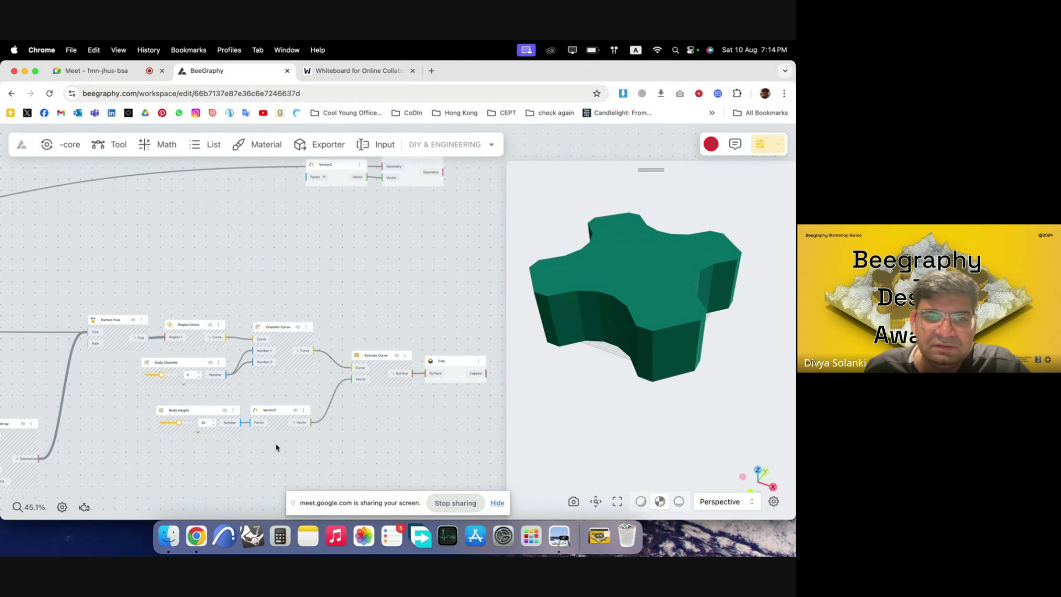
- Feed Move's Vector input from the Body Height VectorZ output and delete the spare VectorZ node beside Move
{"action": "scroll", "coordinate": [276, 447], "scroll_direction": "down", "scroll_amount": 1}
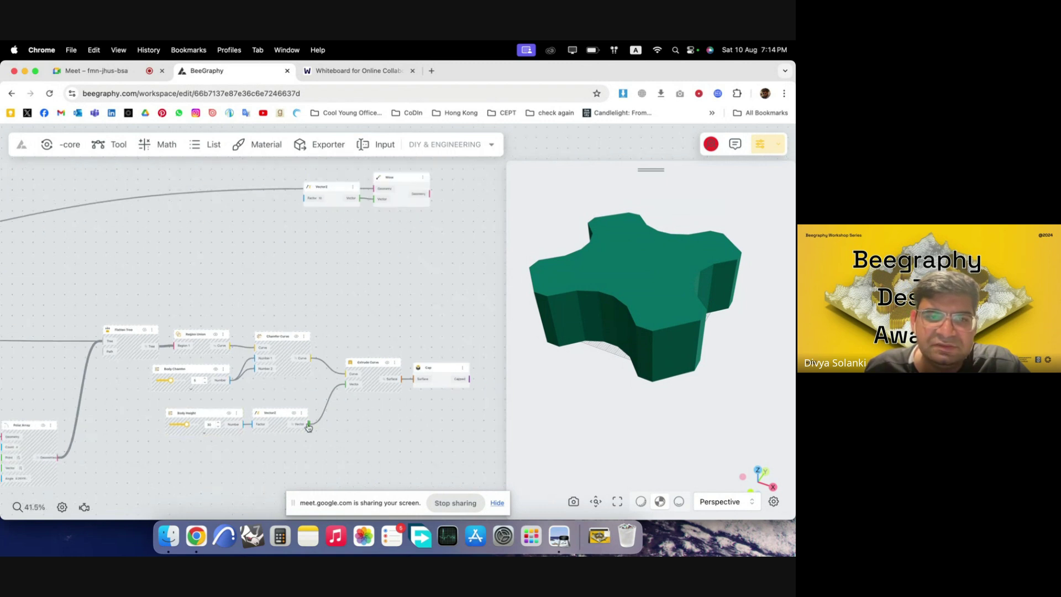
{"action": "left_click_drag", "start_coordinate": [381, 205], "coordinate": [381, 205]}
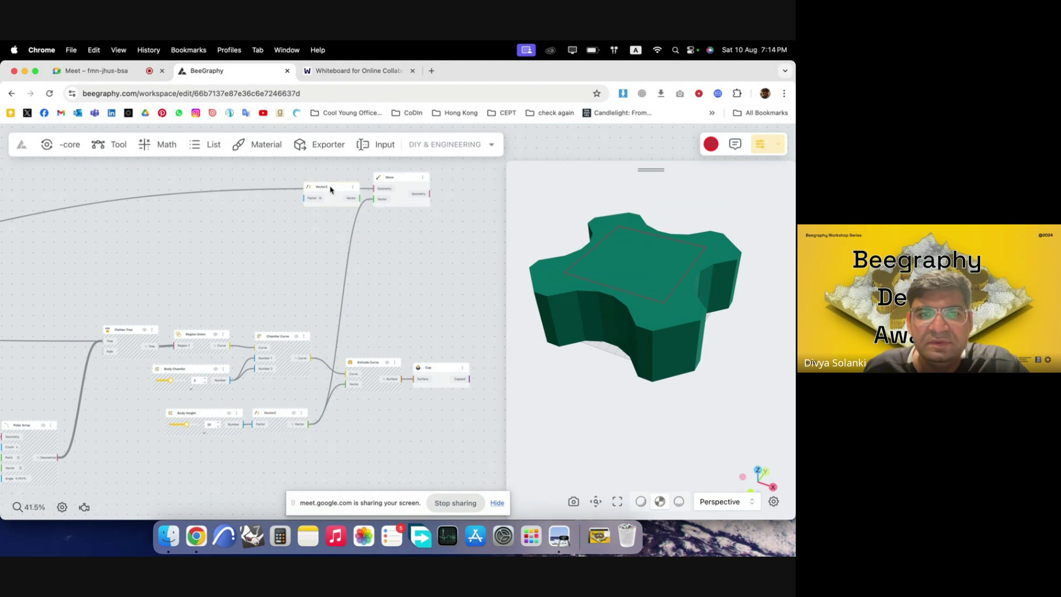
{"action": "left_click", "coordinate": [329, 189]}
{"action": "key", "text": "Delete"}
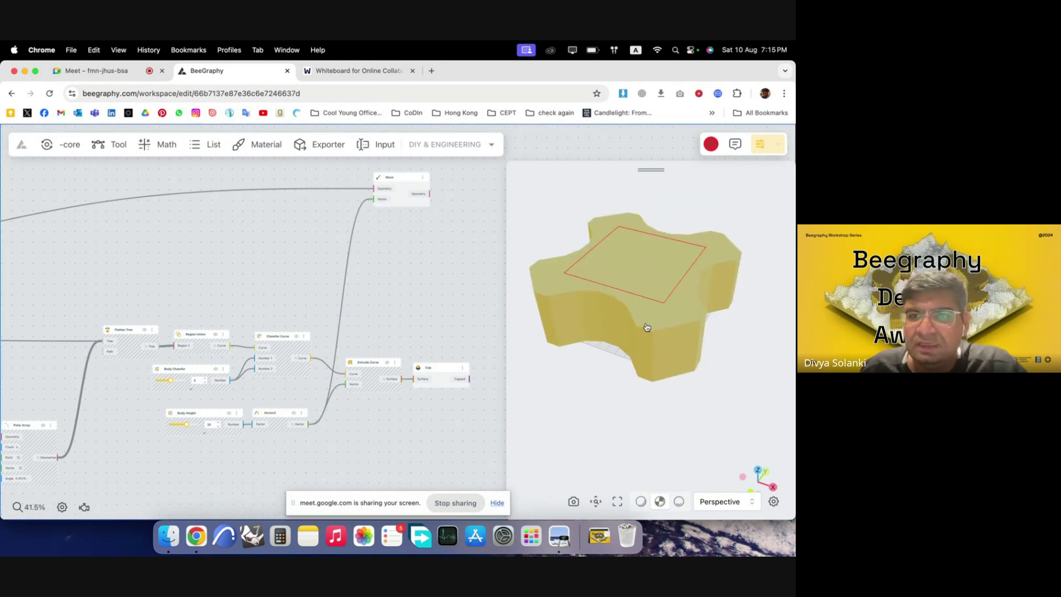
- Insert a Fillet Geometry node beside Move and feed its Geometry input from Move's Geometry output
{"action": "scroll", "coordinate": [423, 236], "scroll_direction": "up", "scroll_amount": 2}
{"action": "scroll", "coordinate": [422, 236], "scroll_direction": "up", "scroll_amount": 2}
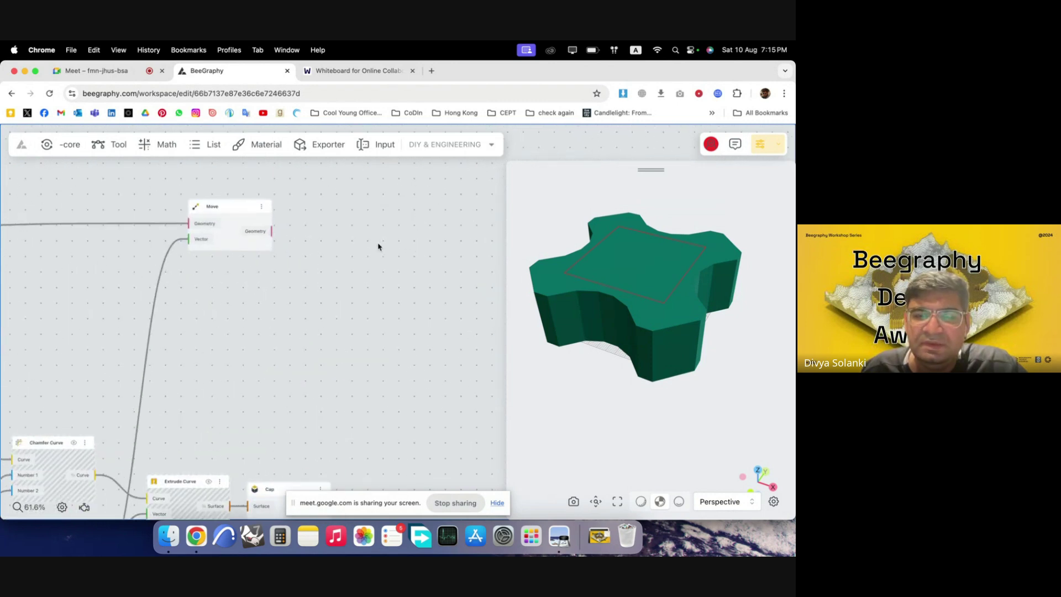
{"action": "double_click", "coordinate": [326, 238]}
{"action": "type", "text": "fill"}
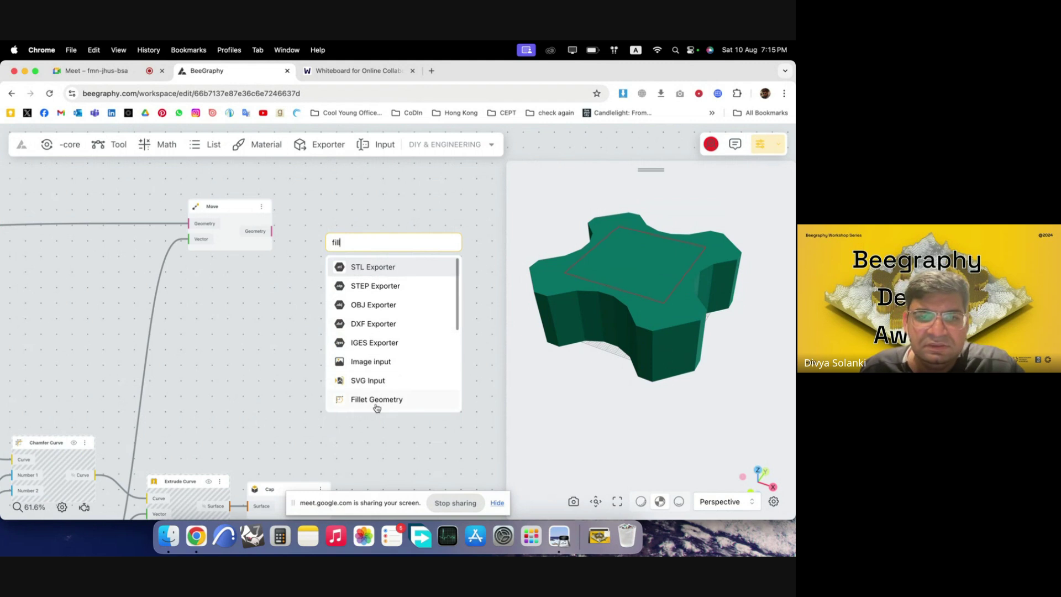
{"action": "left_click", "coordinate": [376, 399]}
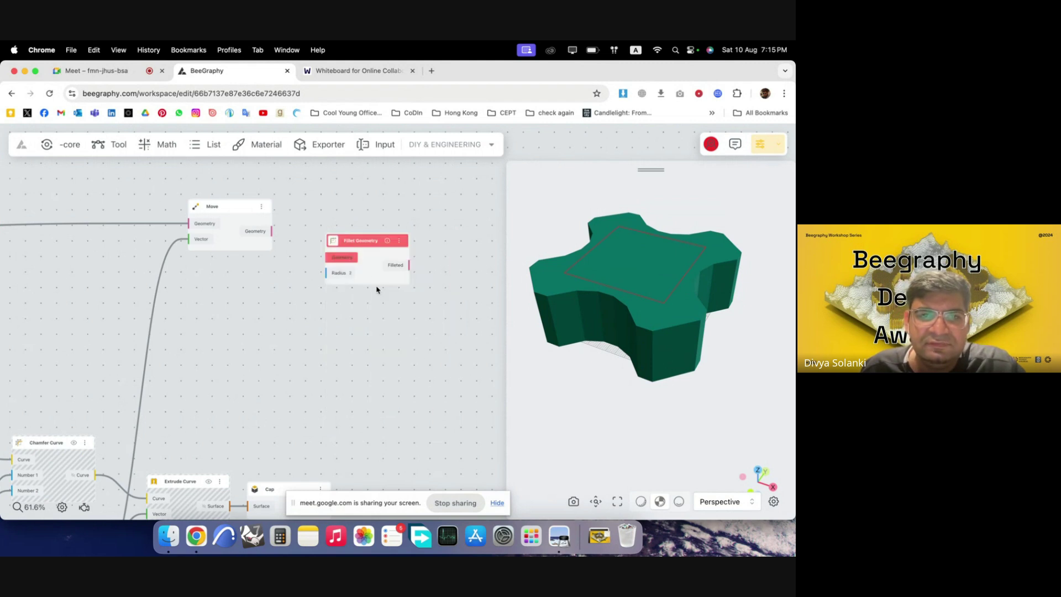
{"action": "left_click_drag", "start_coordinate": [266, 230], "coordinate": [354, 238]}
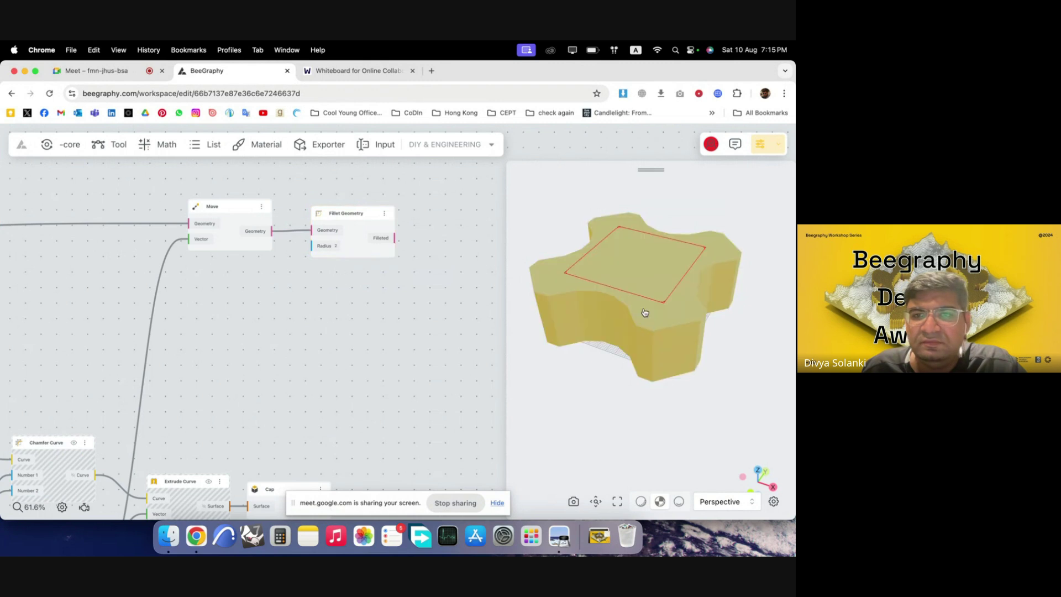
- Insert a Range Input with value 5 and place it just below the Move node
{"action": "double_click", "coordinate": [298, 304]}
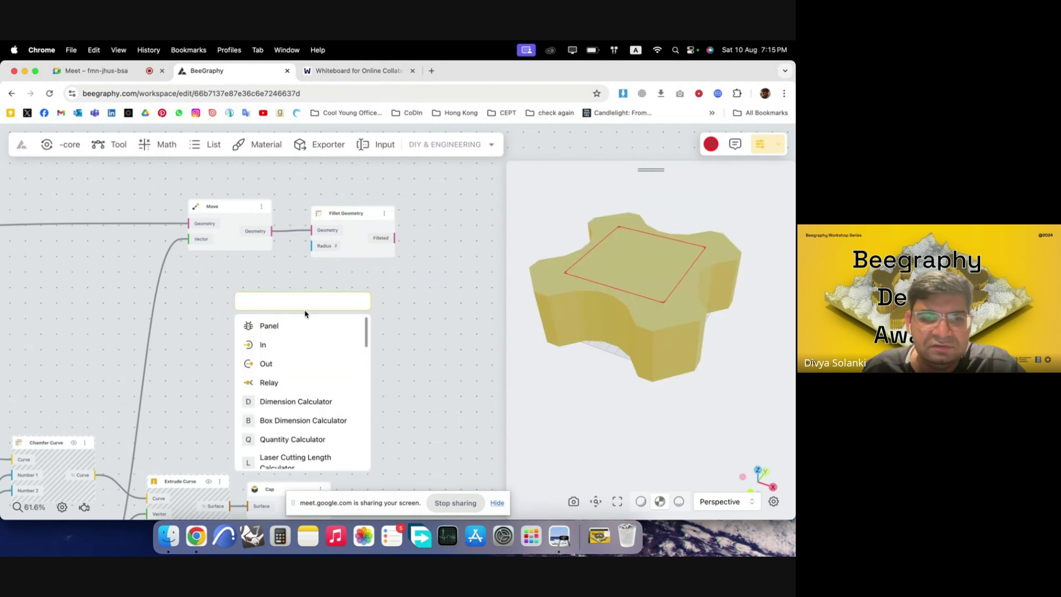
{"action": "type", "text": "5"}
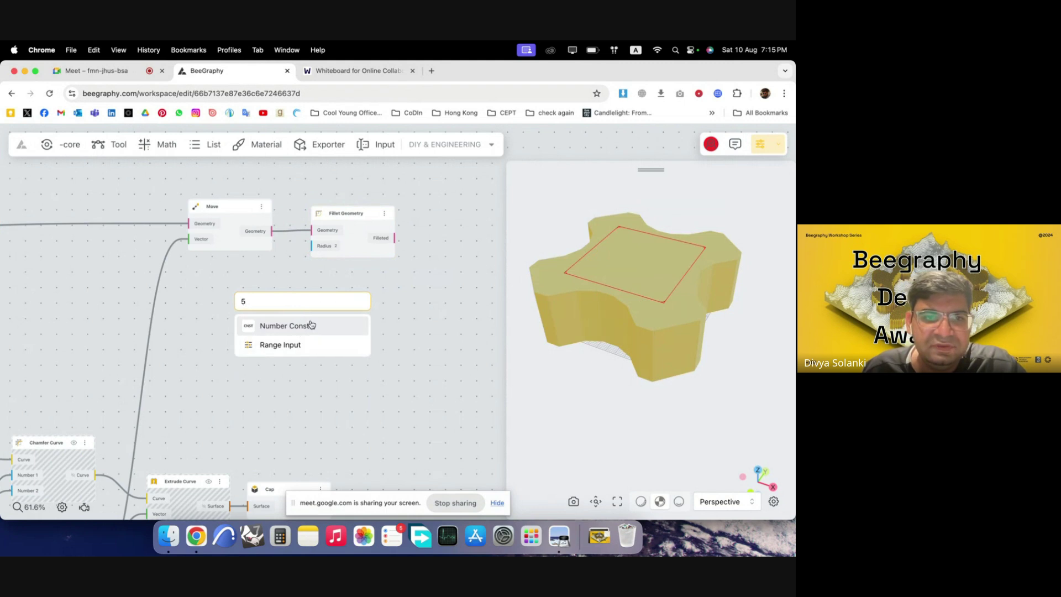
{"action": "left_click", "coordinate": [309, 344]}
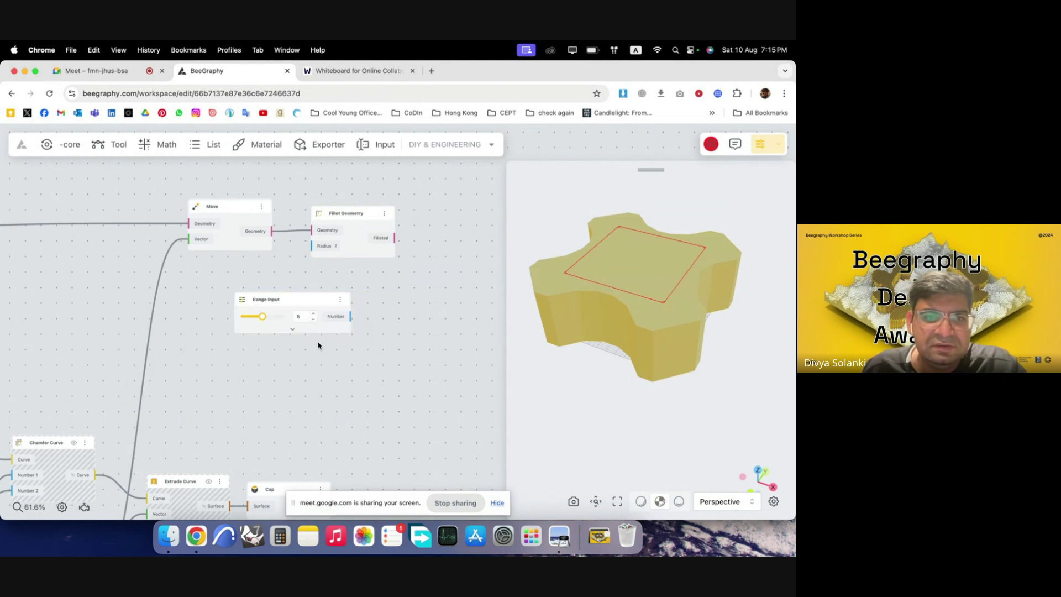
{"action": "left_click_drag", "start_coordinate": [301, 303], "coordinate": [219, 272]}
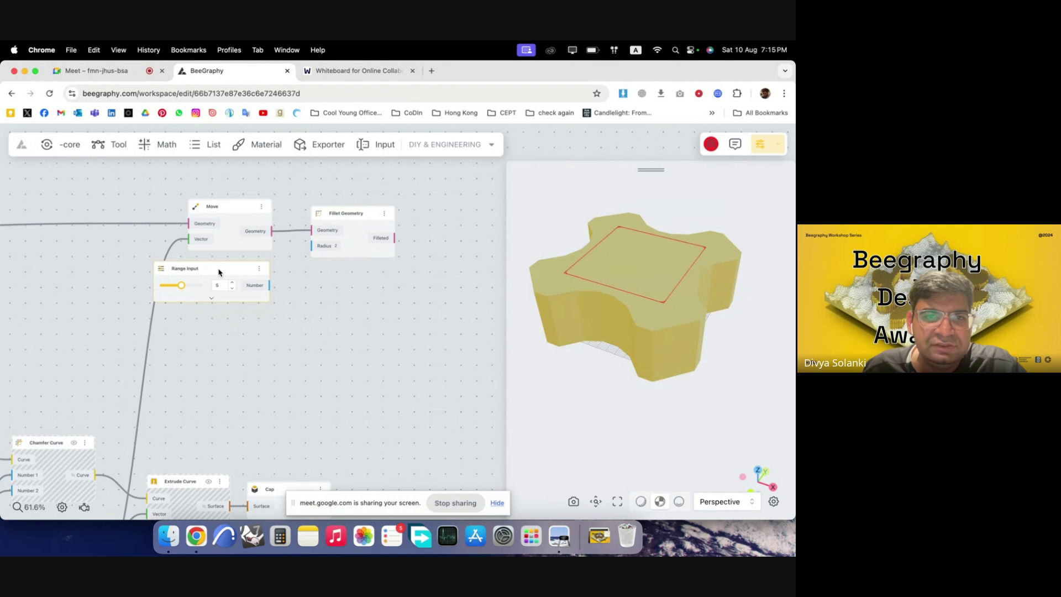
- Rename the new Range Input as Chip Housing Fillet and connect its Number output to Fillet Geometry's Radius
{"action": "double_click", "coordinate": [186, 269]}
{"action": "triple_click", "coordinate": [182, 270]}
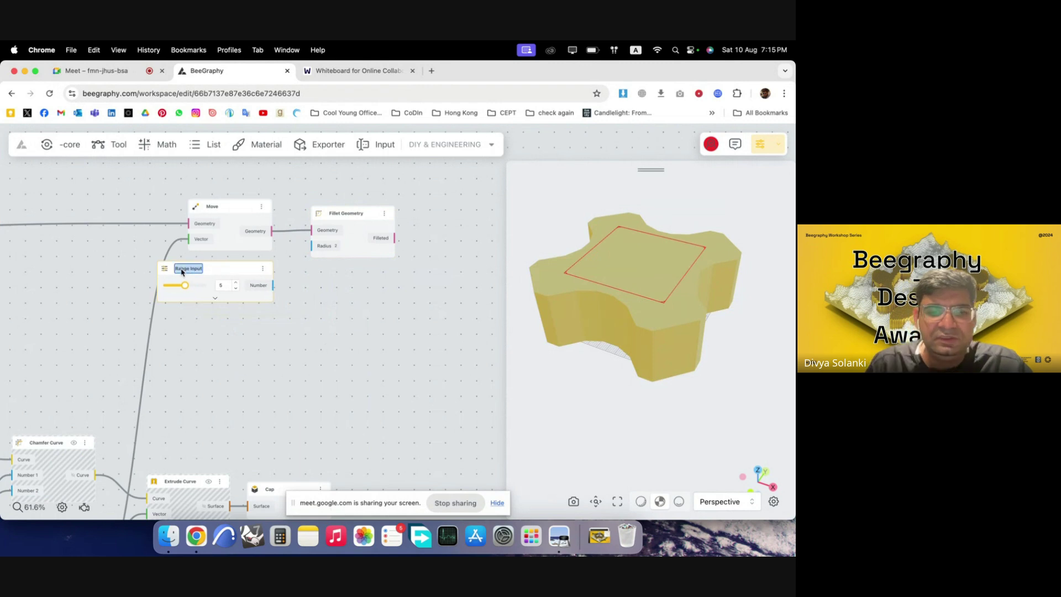
{"action": "type", "text": "Chip H"}
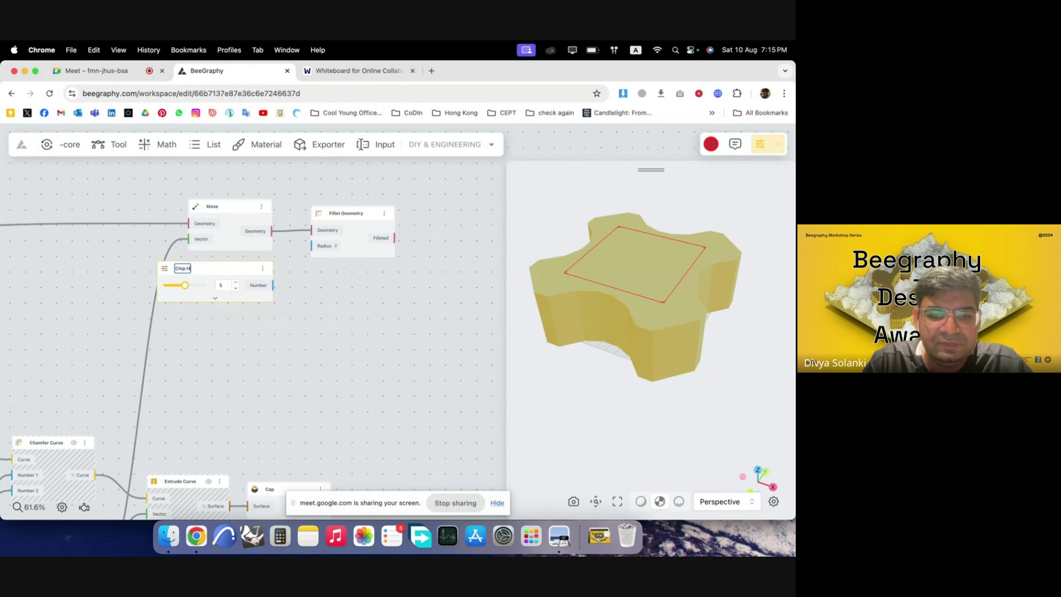
{"action": "type", "text": "ousing Fille"}
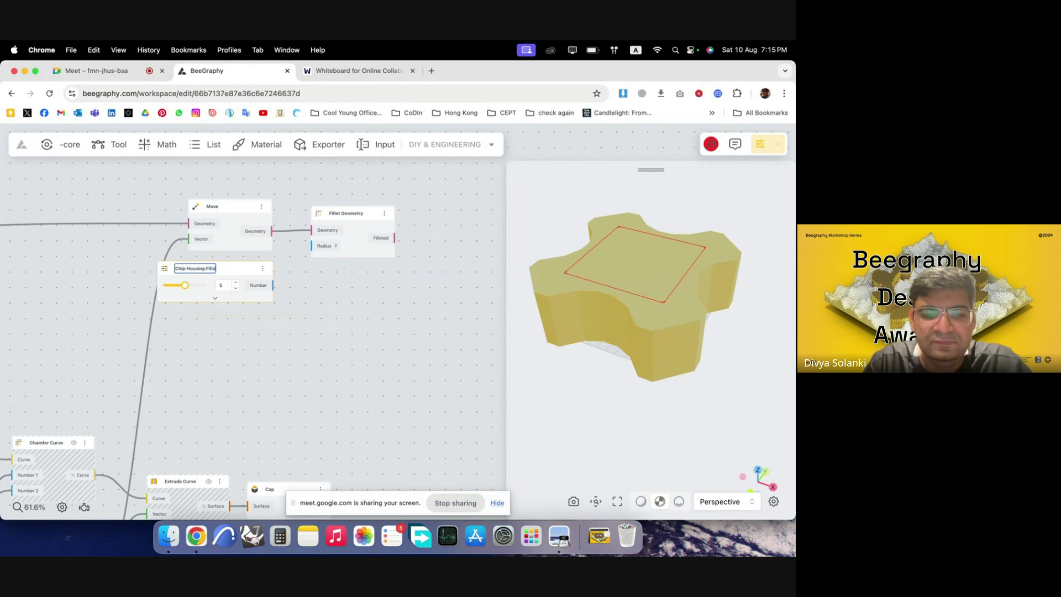
{"action": "type", "text": "t"}
{"action": "left_click", "coordinate": [324, 305]}
{"action": "left_click_drag", "start_coordinate": [273, 285], "coordinate": [312, 247]}
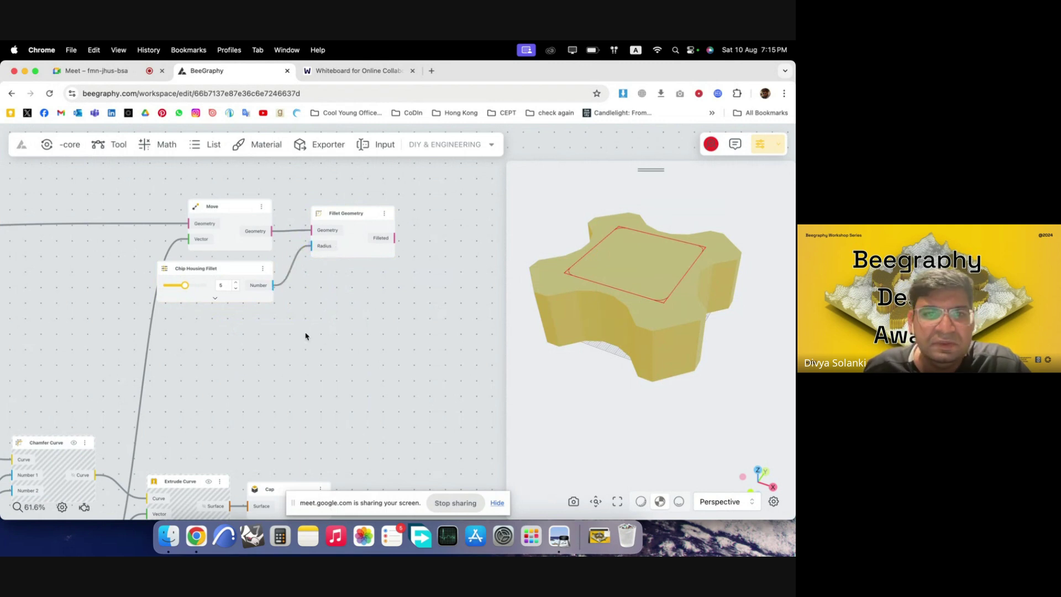
- Hide the preview of the Move and Chip Housing Fillet nodes together
{"action": "left_click_drag", "start_coordinate": [306, 335], "coordinate": [255, 189]}
{"action": "right_click", "coordinate": [268, 195]}
{"action": "left_click", "coordinate": [361, 201]}
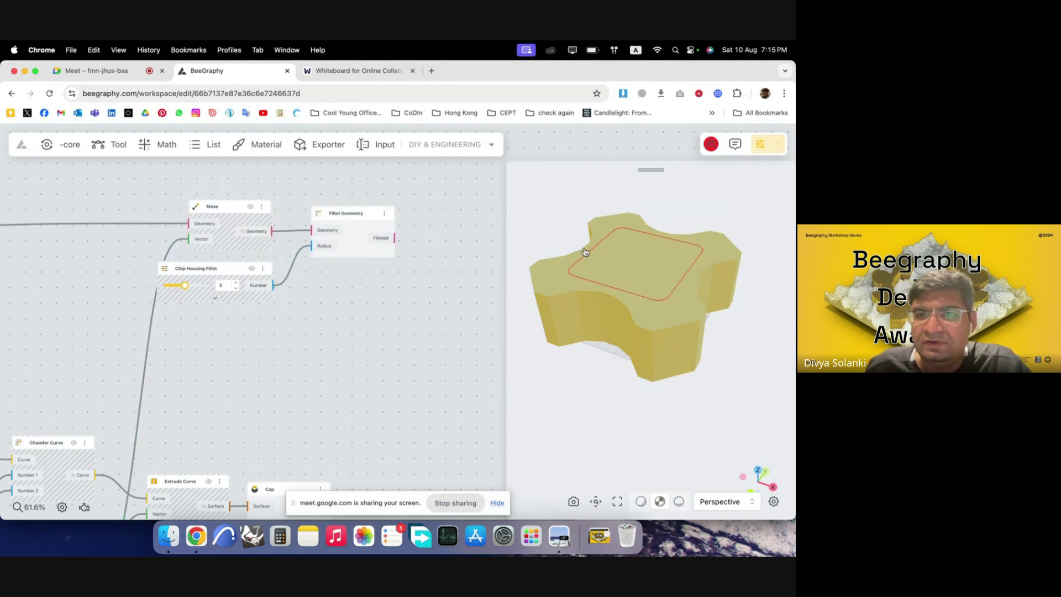
- Insert a Curve To Surface node after Fillet Geometry and feed its Curve input from the Filleted output
{"action": "scroll", "coordinate": [320, 287], "scroll_direction": "down", "scroll_amount": 5}
{"action": "scroll", "coordinate": [436, 285], "scroll_direction": "up", "scroll_amount": 5}
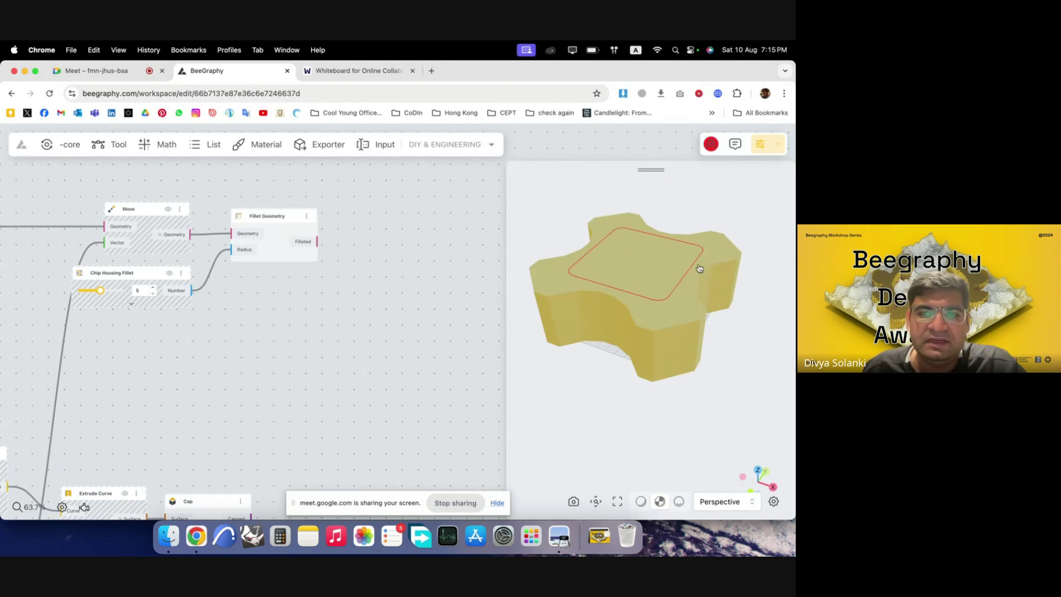
{"action": "scroll", "coordinate": [246, 290], "scroll_direction": "down", "scroll_amount": 5}
{"action": "scroll", "coordinate": [372, 303], "scroll_direction": "up", "scroll_amount": 5}
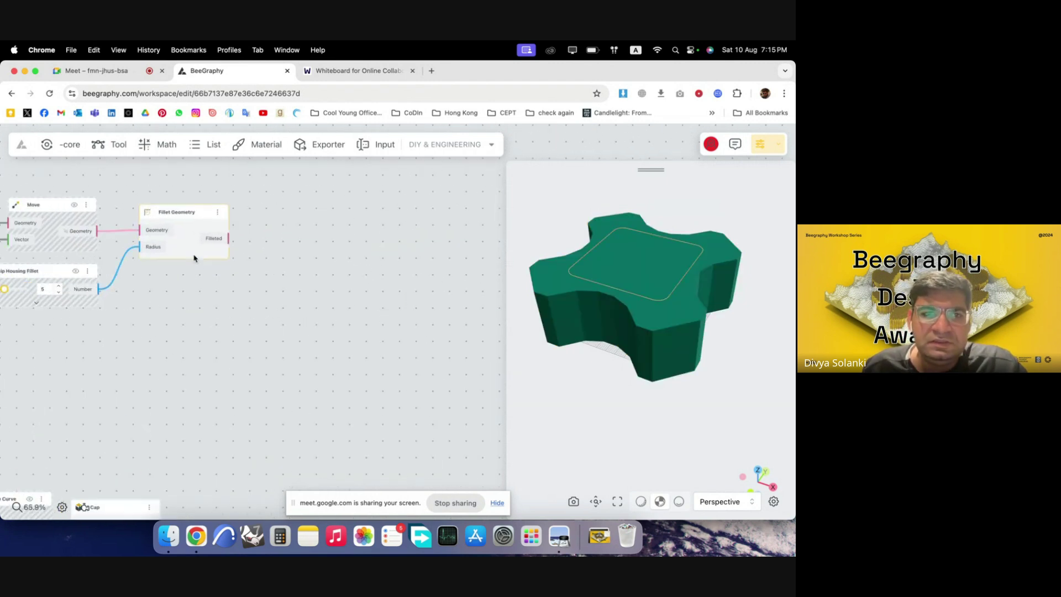
{"action": "double_click", "coordinate": [315, 254]}
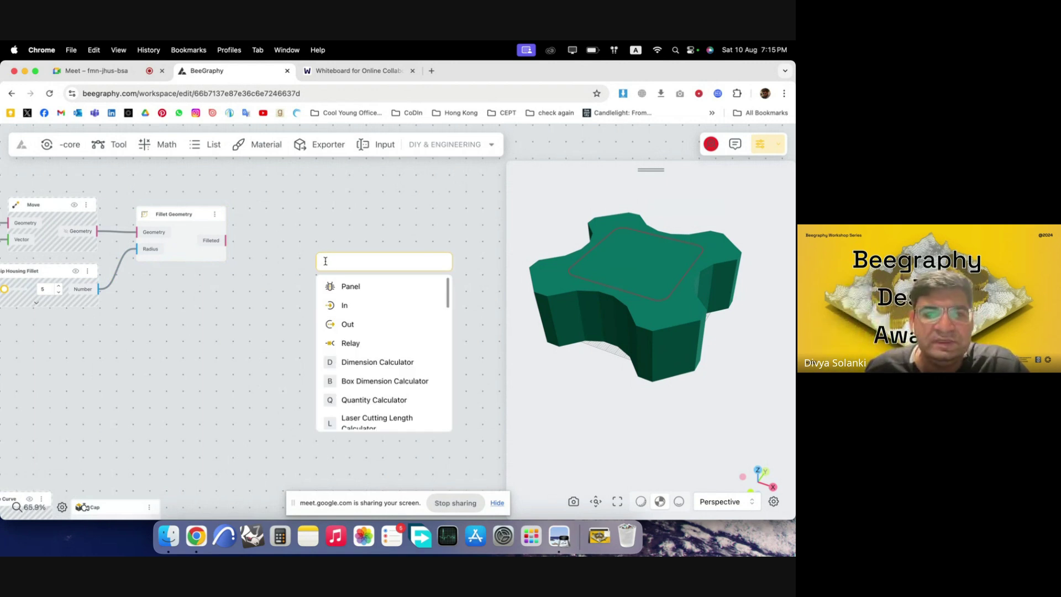
{"action": "left_click", "coordinate": [240, 241]}
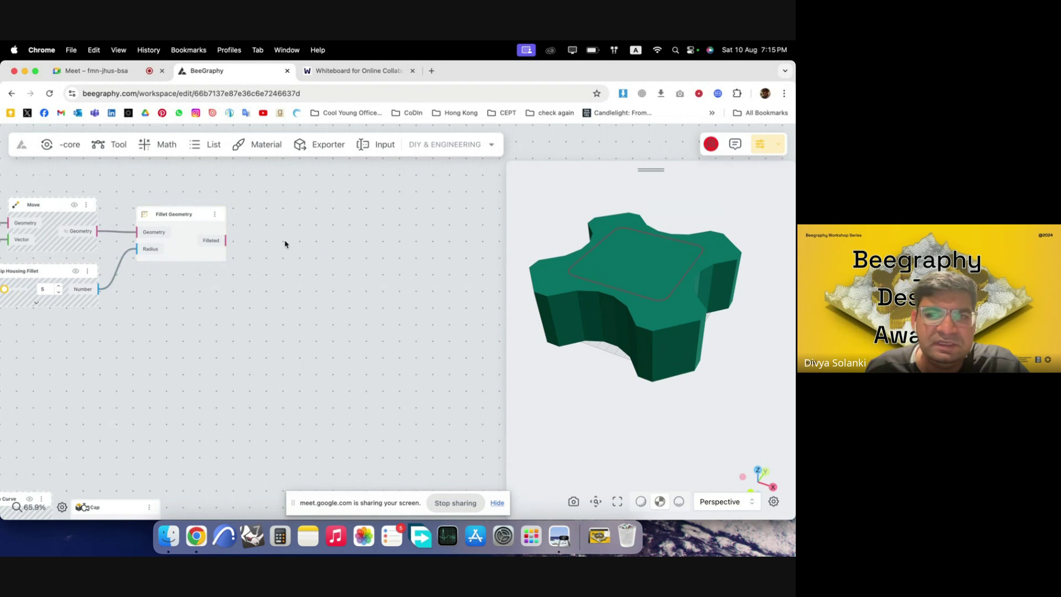
{"action": "double_click", "coordinate": [326, 238]}
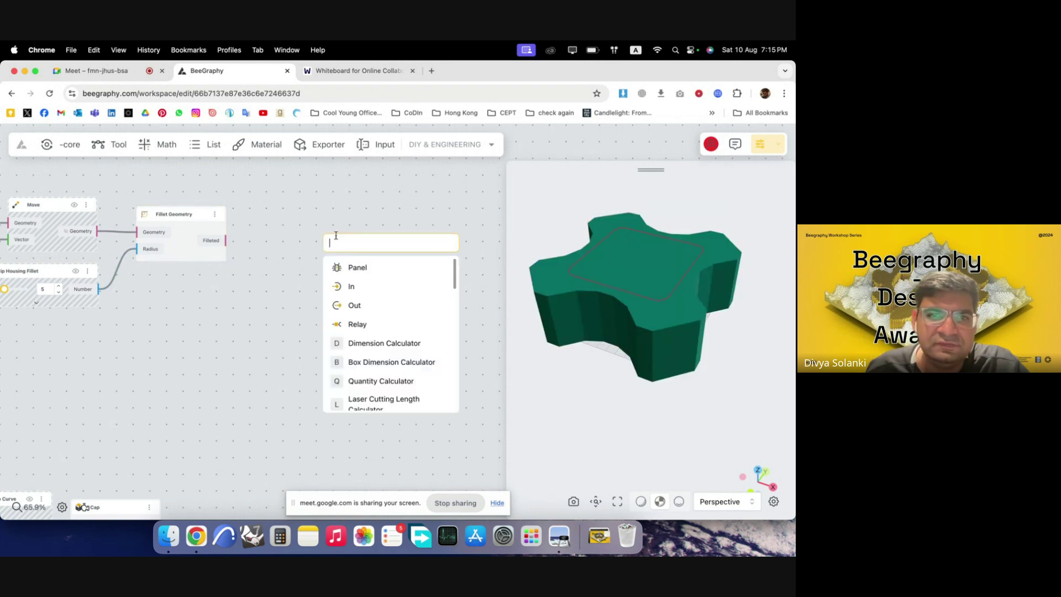
{"action": "type", "text": "curve"}
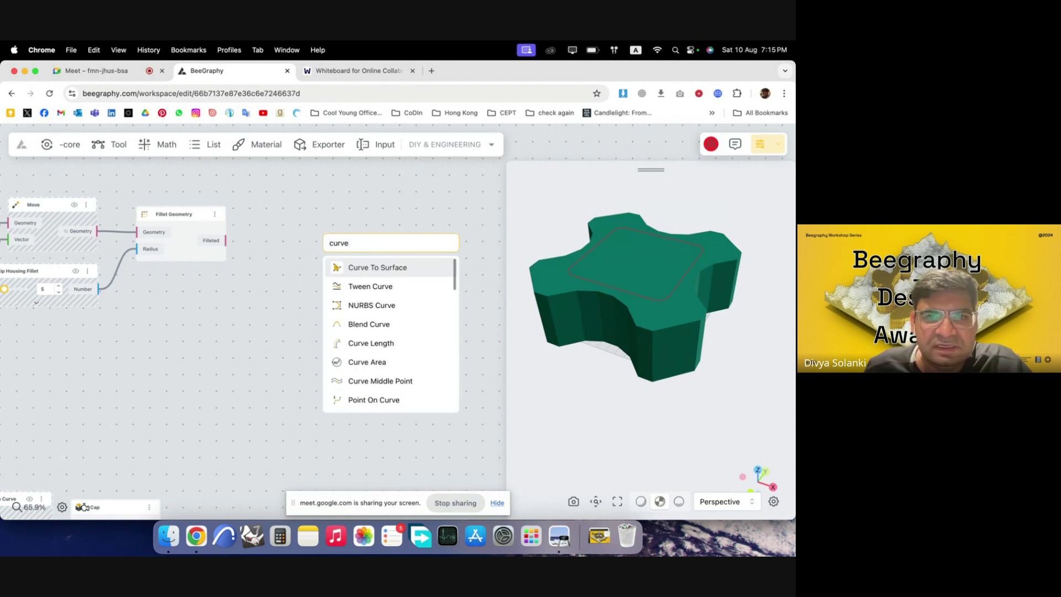
{"action": "left_click", "coordinate": [405, 274]}
{"action": "left_click_drag", "start_coordinate": [225, 241], "coordinate": [292, 247]}
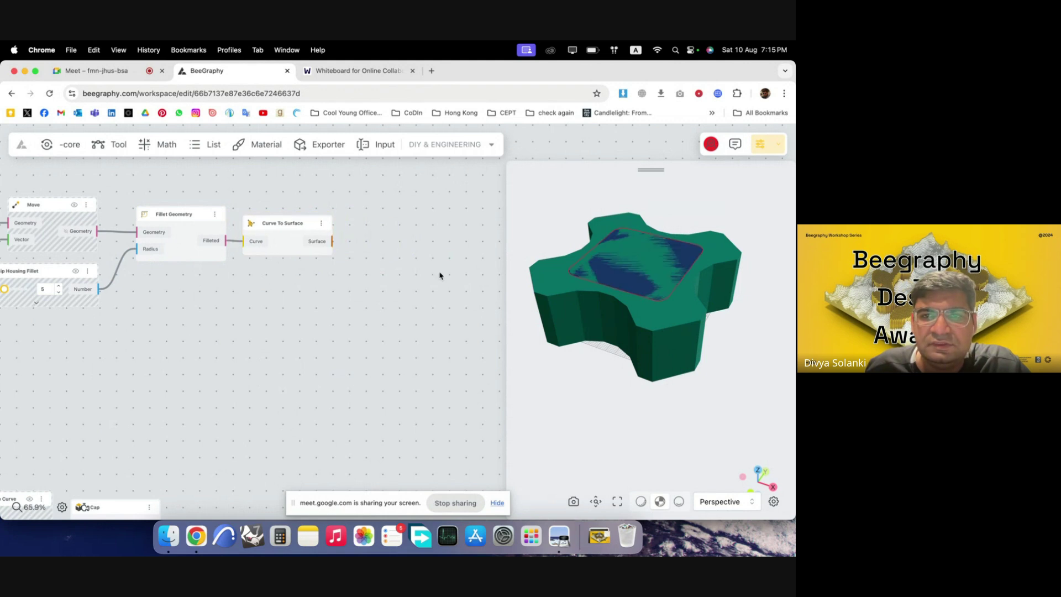
- Insert an Extrude Surface node after Curve To Surface and connect the Surface output to its Surface input
{"action": "double_click", "coordinate": [422, 266]}
{"action": "type", "text": "extr"}
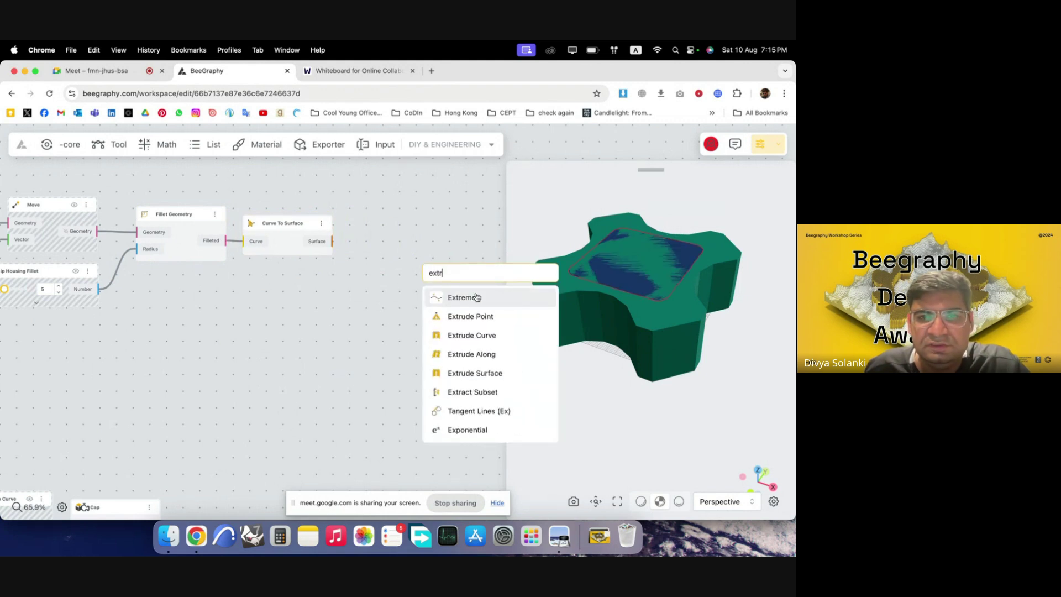
{"action": "left_click", "coordinate": [499, 374]}
{"action": "left_click_drag", "start_coordinate": [476, 276], "coordinate": [418, 233]}
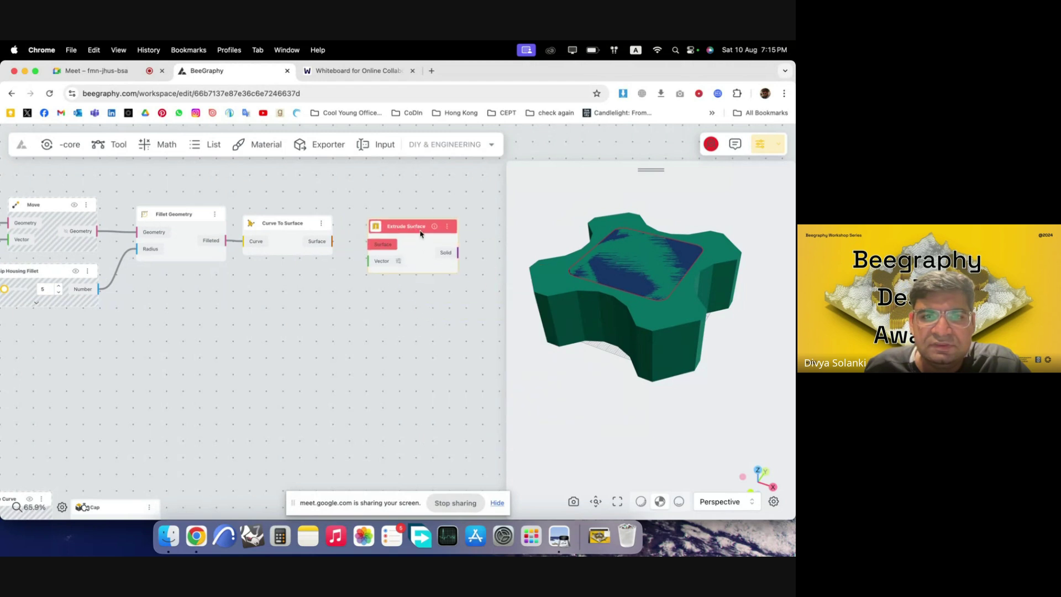
{"action": "left_click_drag", "start_coordinate": [332, 241], "coordinate": [426, 246]}
{"action": "left_click", "coordinate": [324, 310]}
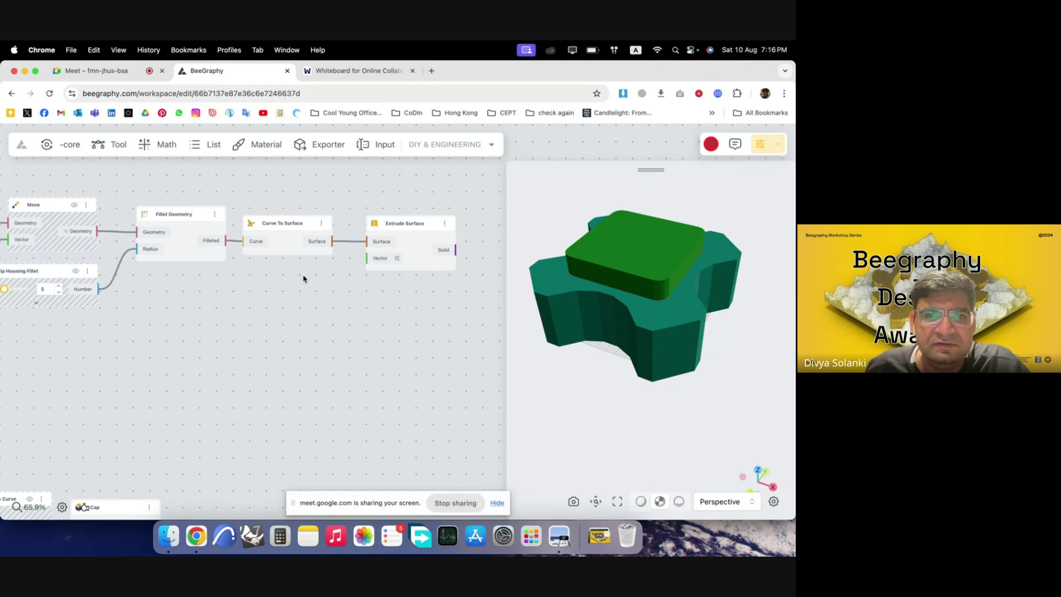
- Insert a VectorZ node below Curve To Surface and connect its Vector output to Extrude Surface's Vector input
{"action": "double_click", "coordinate": [273, 301]}
{"action": "type", "text": "z"}
{"action": "left_click", "coordinate": [309, 332]}
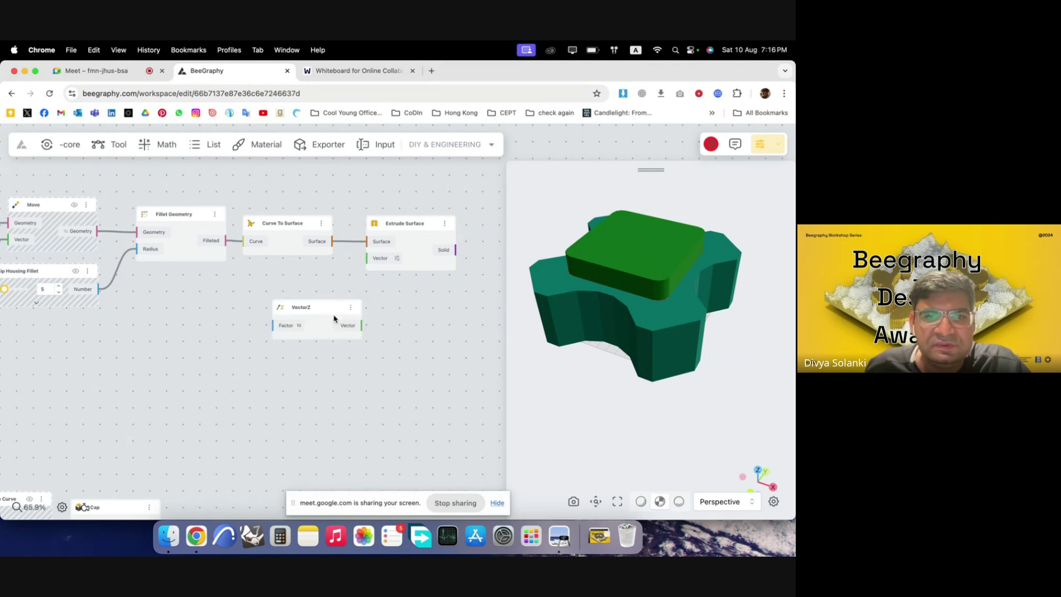
{"action": "left_click_drag", "start_coordinate": [301, 310], "coordinate": [274, 289]}
{"action": "left_click_drag", "start_coordinate": [334, 306], "coordinate": [365, 258]}
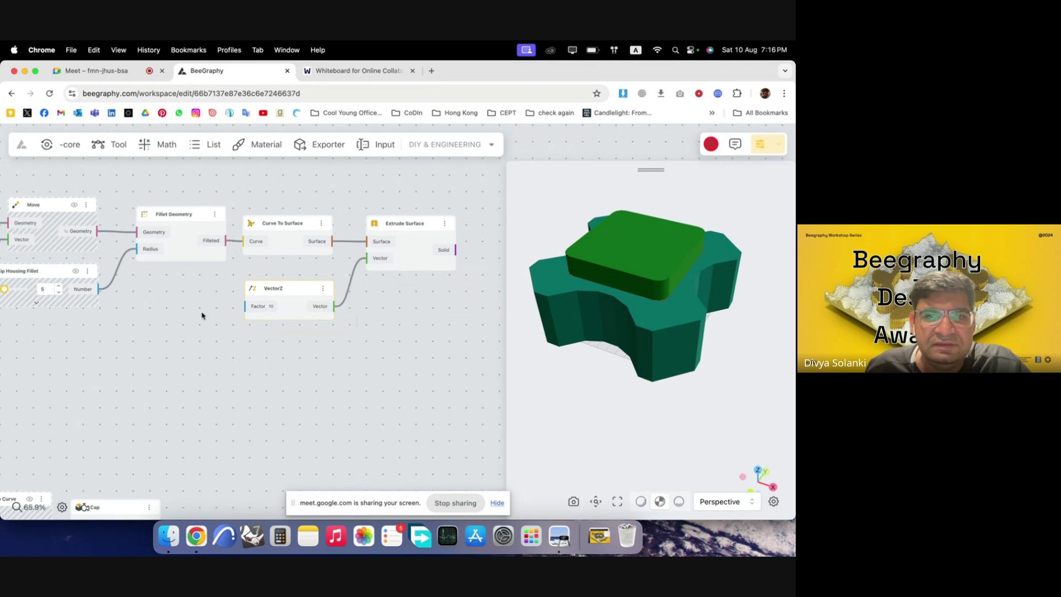
- Insert an Opposite node and connect its negated Number output to the Factor of Extrude Surface's VectorZ
{"action": "double_click", "coordinate": [202, 313]}
{"action": "type", "text": "op"}
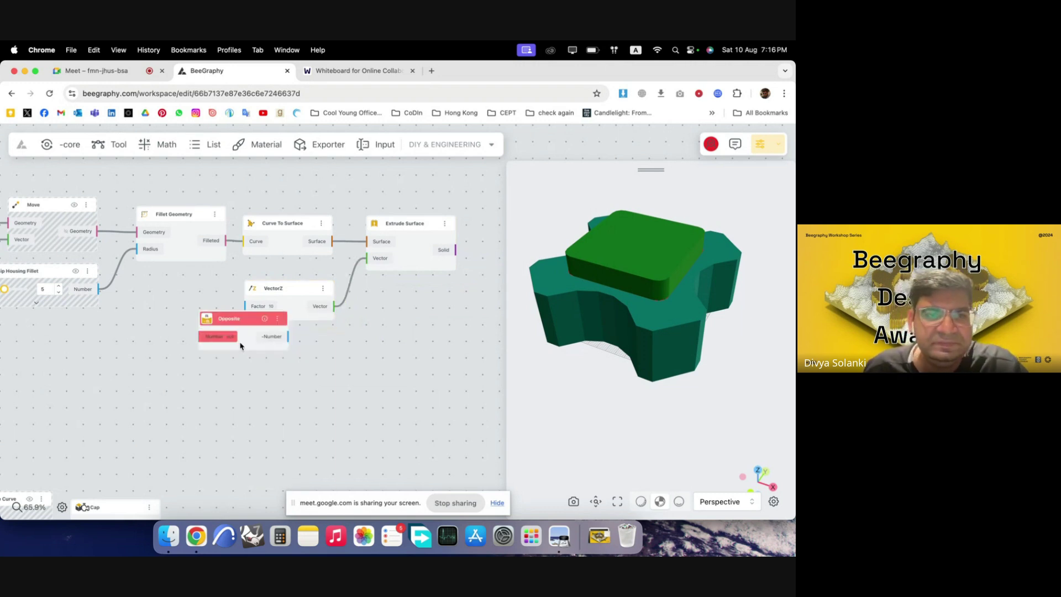
{"action": "left_click", "coordinate": [235, 344]}
{"action": "left_click_drag", "start_coordinate": [248, 338], "coordinate": [293, 342]}
- Duplicate the Chip Housing Fillet slider, rename the copy Chip Housing Depth, and connect its Number output to the Opposite node's Number input
{"action": "scroll", "coordinate": [417, 325], "scroll_direction": "down", "scroll_amount": 3}
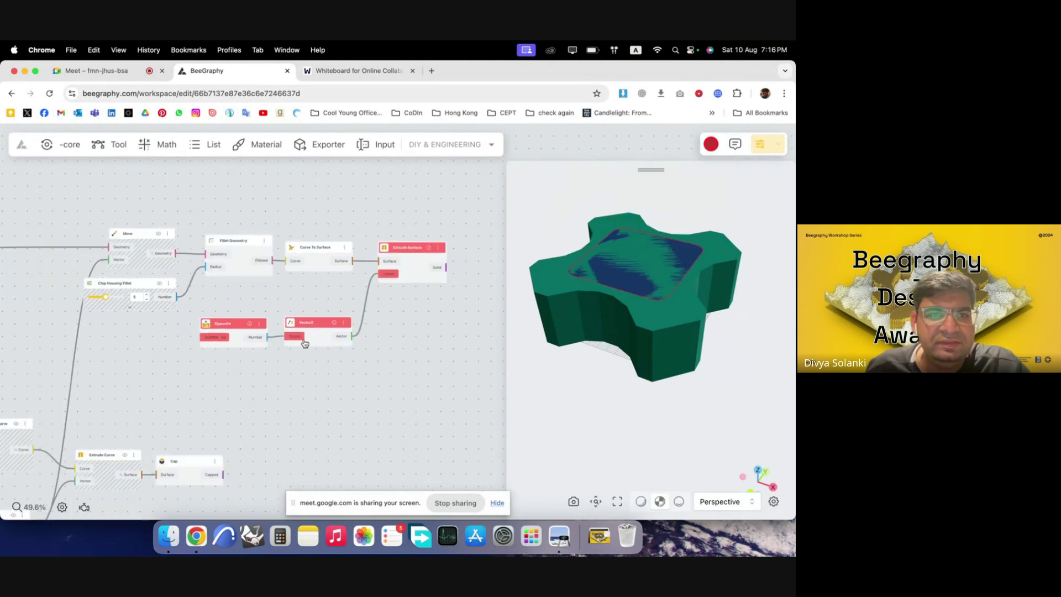
{"action": "scroll", "coordinate": [129, 338], "scroll_direction": "up", "scroll_amount": 4}
{"action": "left_click_drag", "start_coordinate": [148, 254], "coordinate": [147, 321], "text": "alt"}
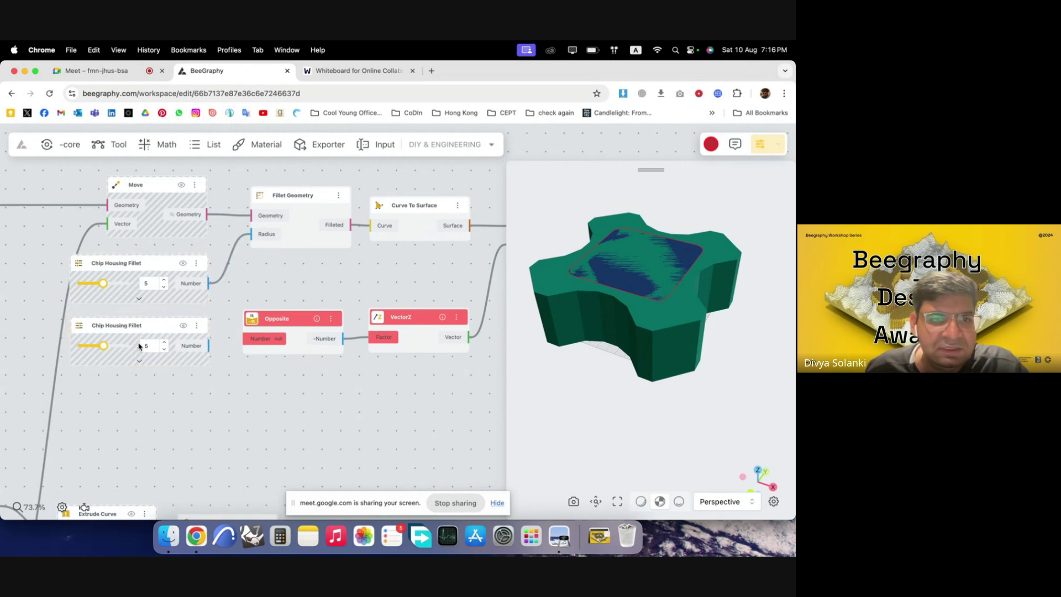
{"action": "double_click", "coordinate": [117, 326]}
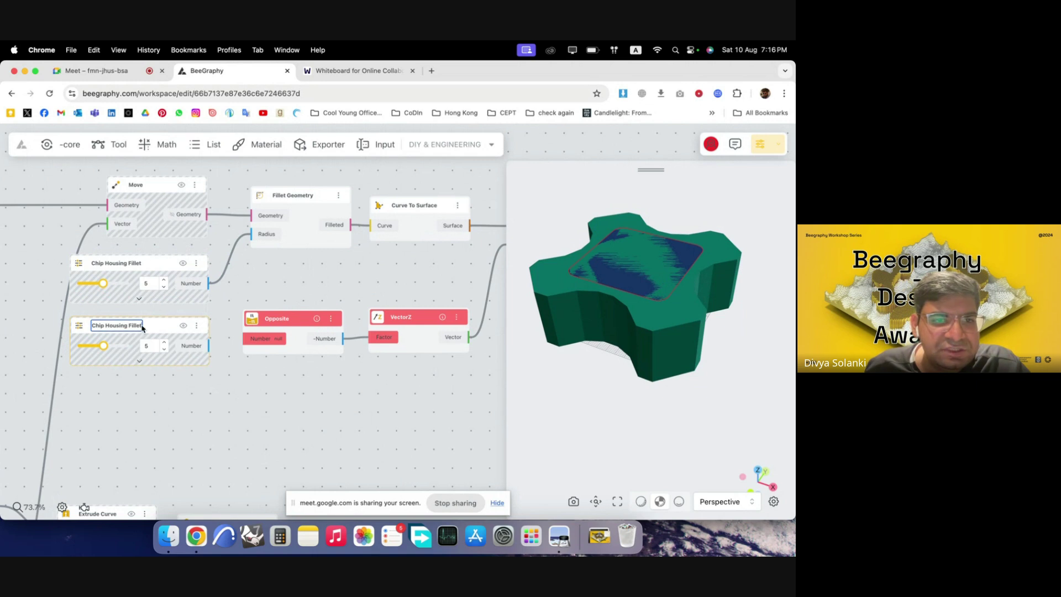
{"action": "double_click", "coordinate": [137, 330]}
{"action": "type", "text": "Depth"}
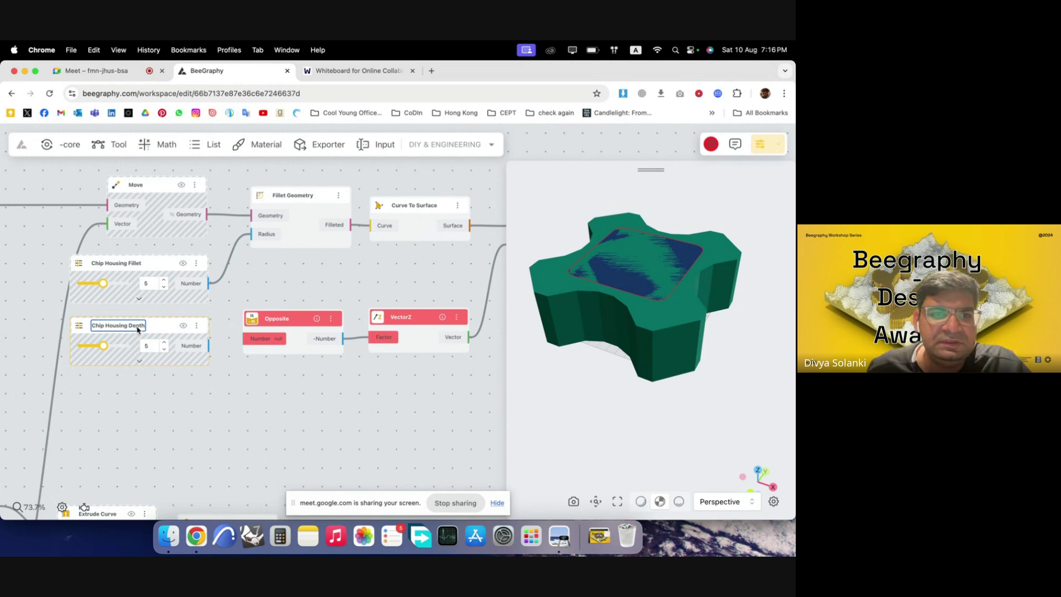
{"action": "key", "text": "Return"}
{"action": "left_click_drag", "start_coordinate": [209, 345], "coordinate": [243, 338]}
{"action": "scroll", "coordinate": [232, 343], "scroll_direction": "down", "scroll_amount": 5}
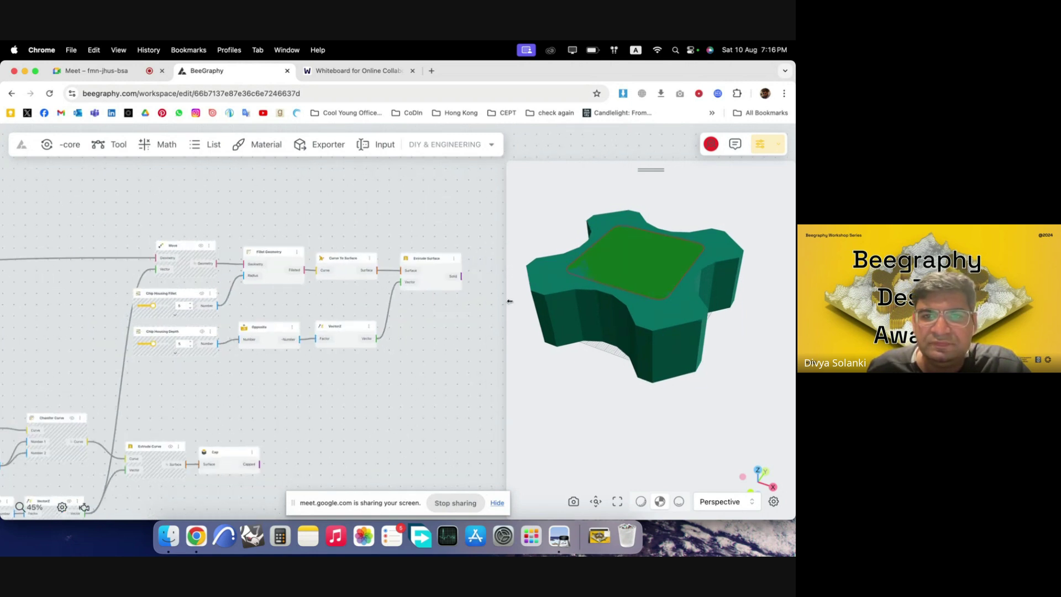
- Hide the Cap node's geometry to inspect the extruded chip housing on its own
{"action": "left_click", "coordinate": [430, 276]}
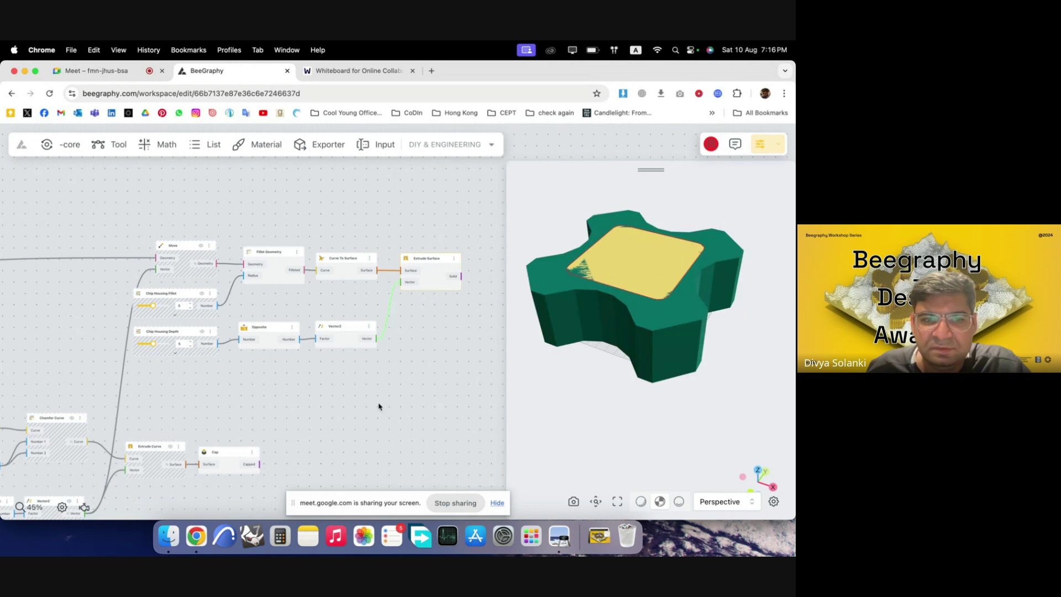
{"action": "left_click", "coordinate": [236, 456]}
{"action": "right_click", "coordinate": [236, 455]}
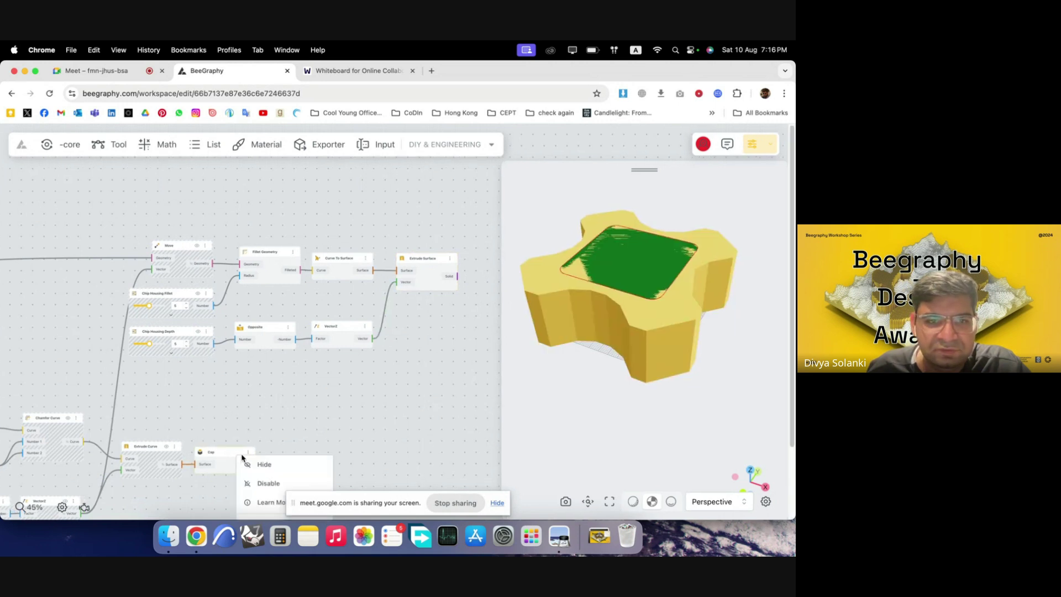
{"action": "left_click", "coordinate": [263, 463]}
{"action": "left_click_drag", "start_coordinate": [673, 332], "coordinate": [668, 307]}
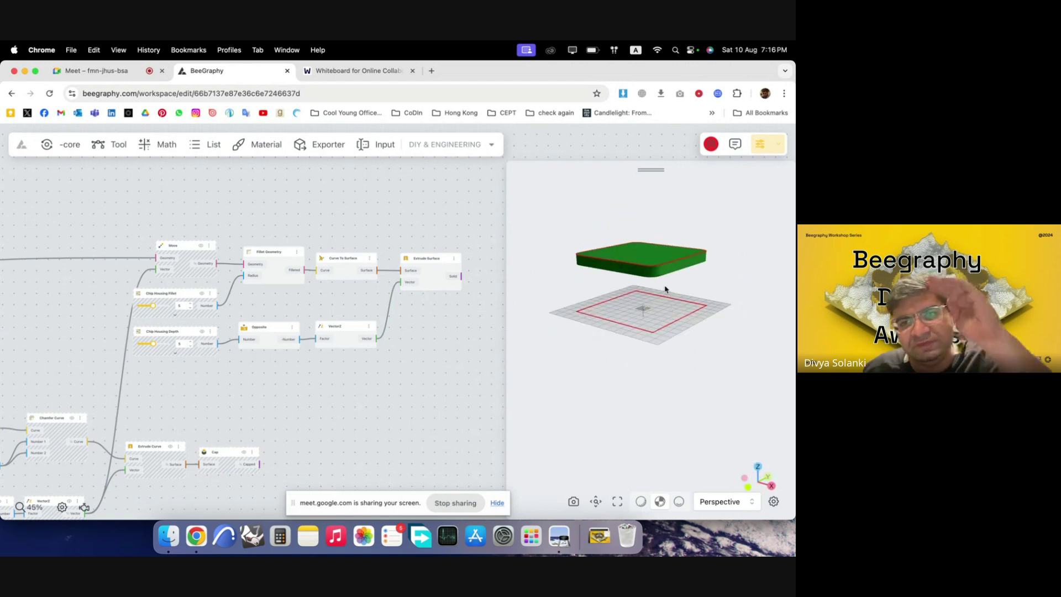
{"action": "scroll", "coordinate": [414, 342], "scroll_direction": "up", "scroll_amount": 2}
{"action": "scroll", "coordinate": [286, 284], "scroll_direction": "right", "scroll_amount": 5}
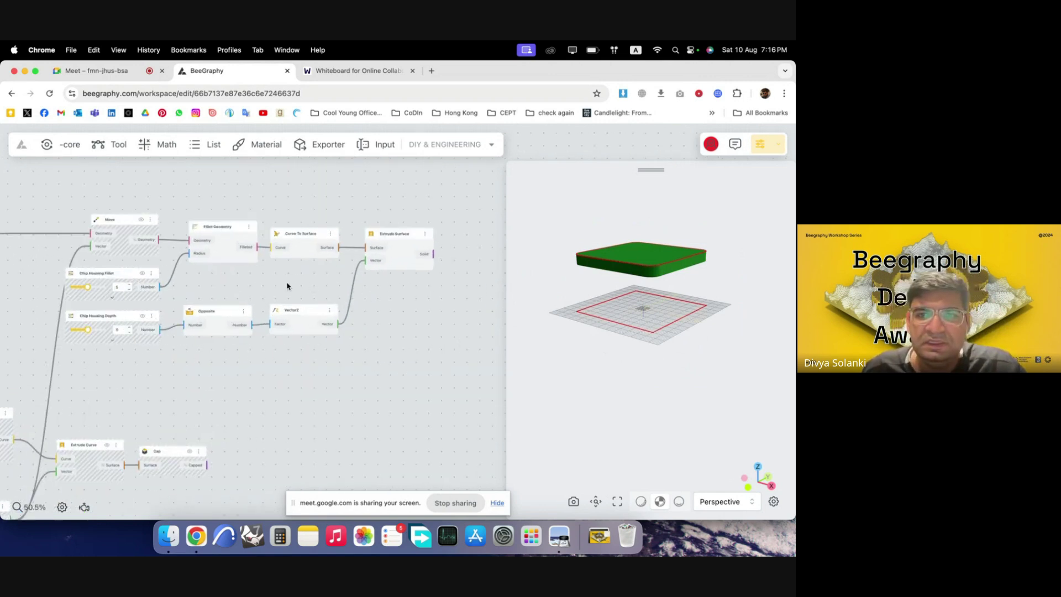
{"action": "left_click", "coordinate": [643, 272]}
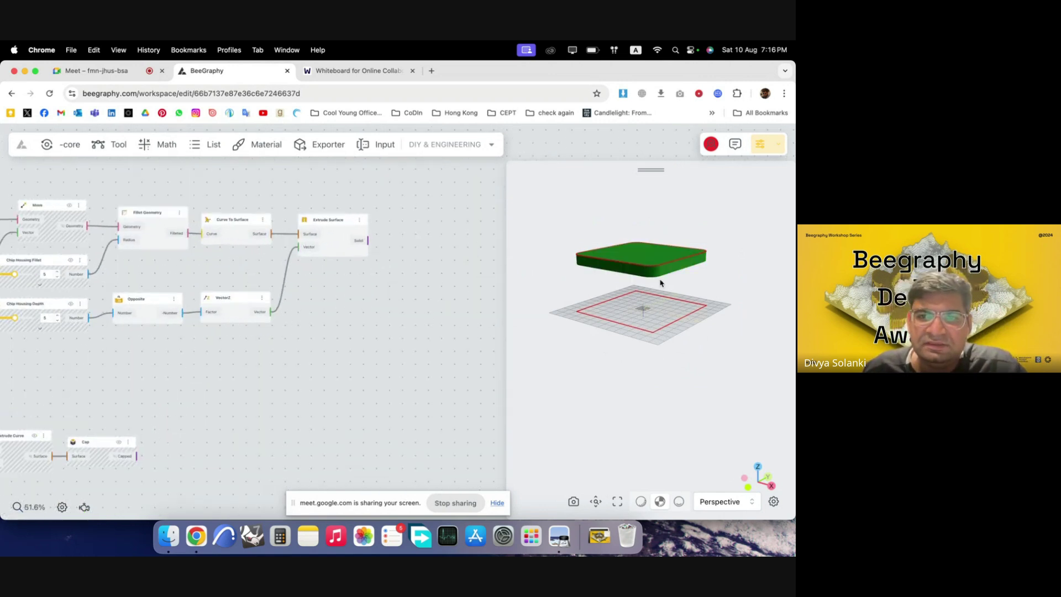
{"action": "double_click", "coordinate": [395, 341]}
{"action": "left_click", "coordinate": [362, 349]}
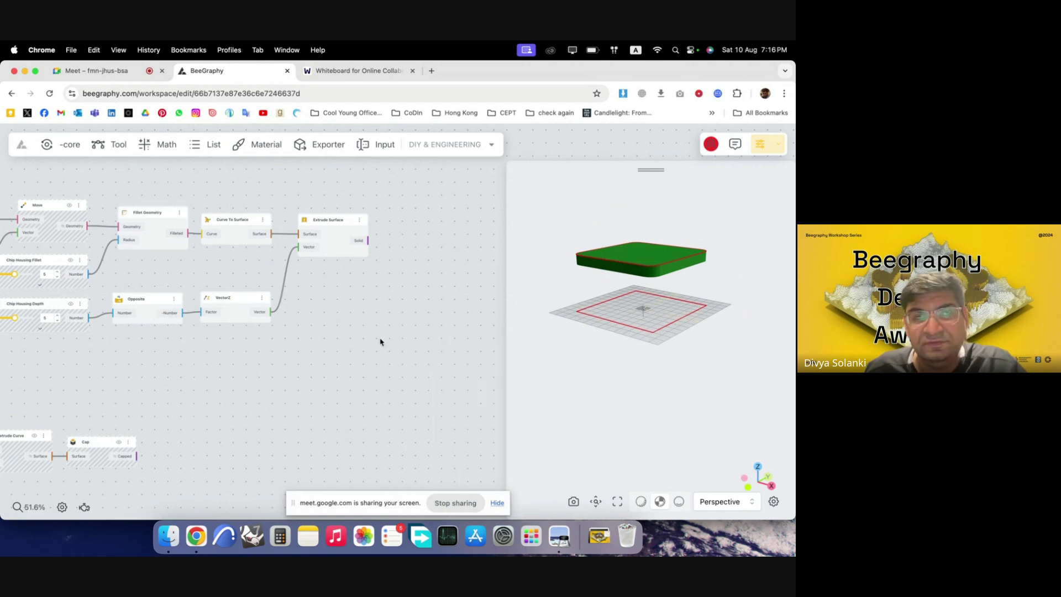
- Add a Solid Difference node in the empty canvas area below the Extrude Surface node
{"action": "double_click", "coordinate": [380, 342]}
{"action": "type", "text": "solid"}
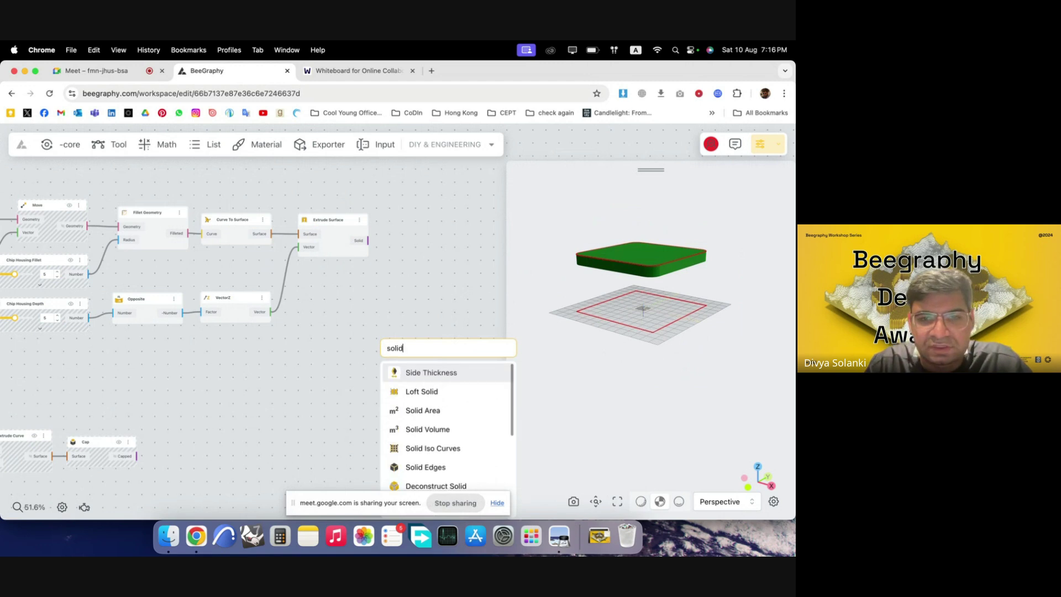
{"action": "scroll", "coordinate": [360, 354], "scroll_direction": "down", "scroll_amount": 2}
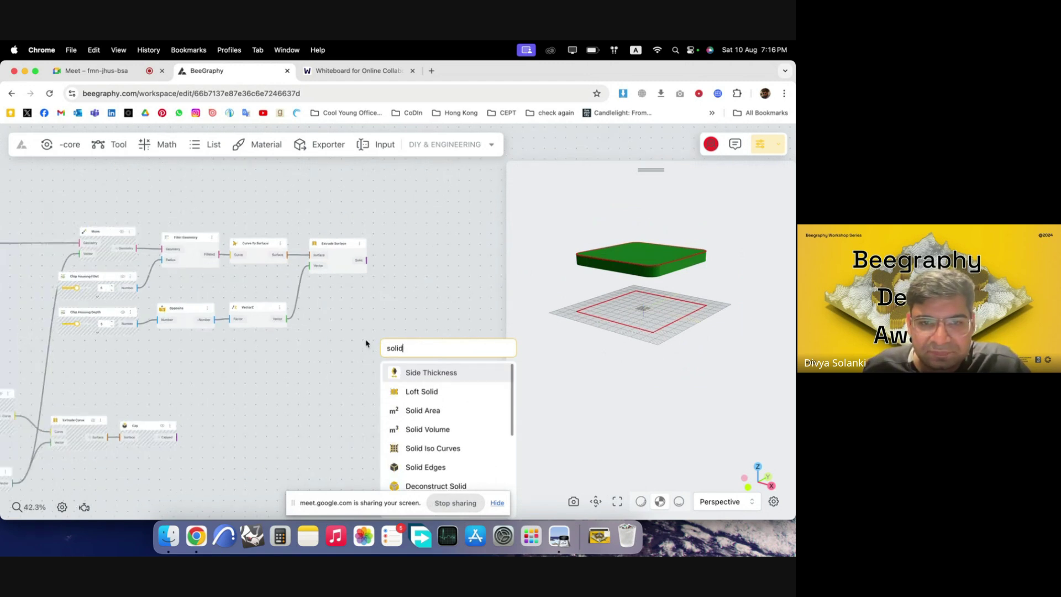
{"action": "double_click", "coordinate": [365, 343]}
{"action": "type", "text": "diffe"}
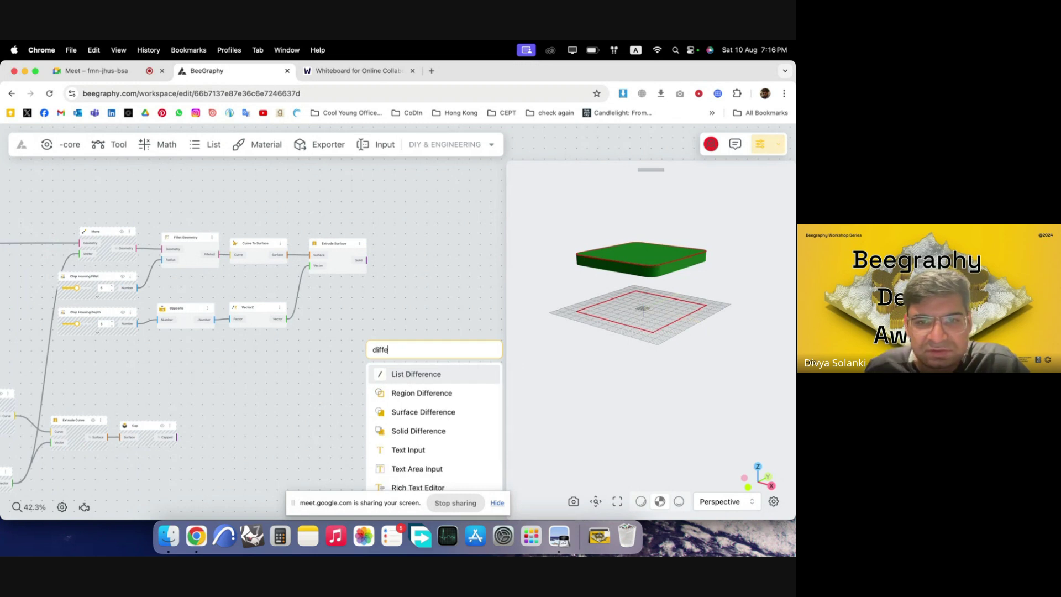
{"action": "type", "text": "rence"}
{"action": "left_click", "coordinate": [449, 411]}
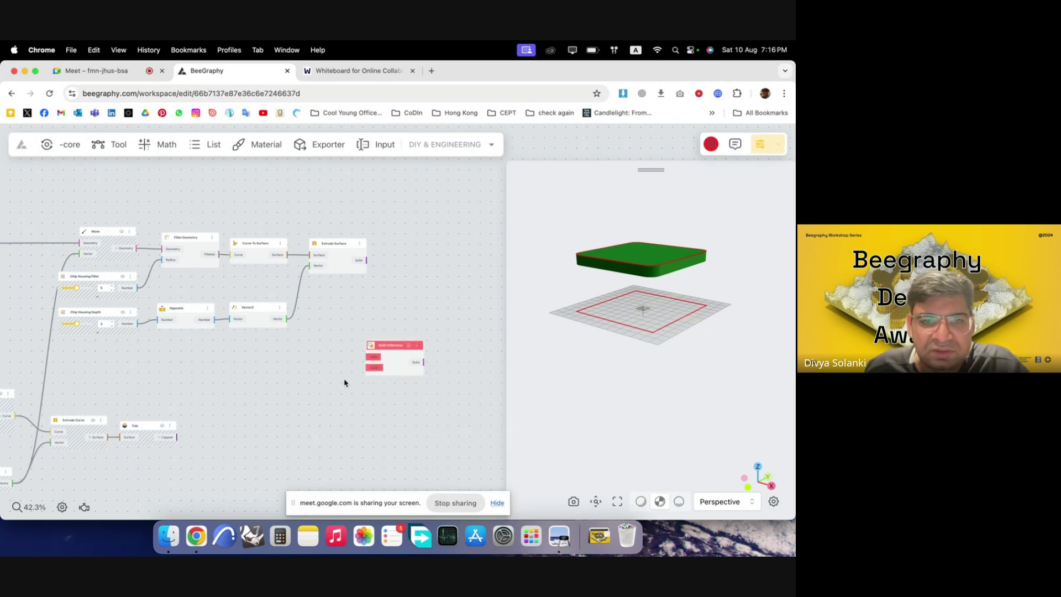
- Connect the Cap node's Capped output to Solid 1 and the Extrude Surface solid to the Solid input of Solid Difference
{"action": "scroll", "coordinate": [359, 376], "scroll_direction": "up", "scroll_amount": 5}
{"action": "scroll", "coordinate": [332, 342], "scroll_direction": "down", "scroll_amount": 2}
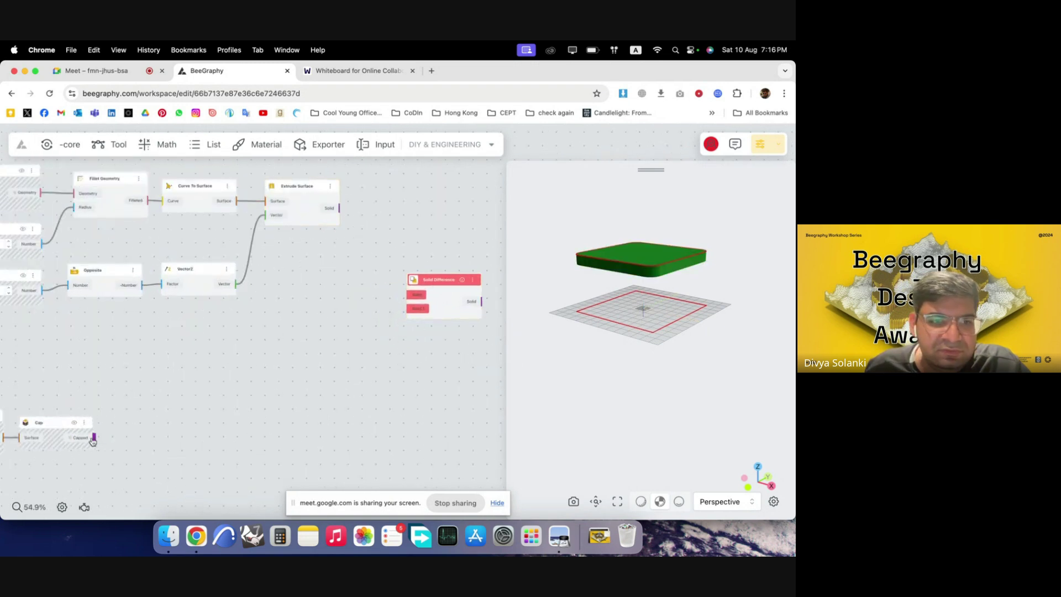
{"action": "left_click_drag", "start_coordinate": [92, 437], "coordinate": [408, 308]}
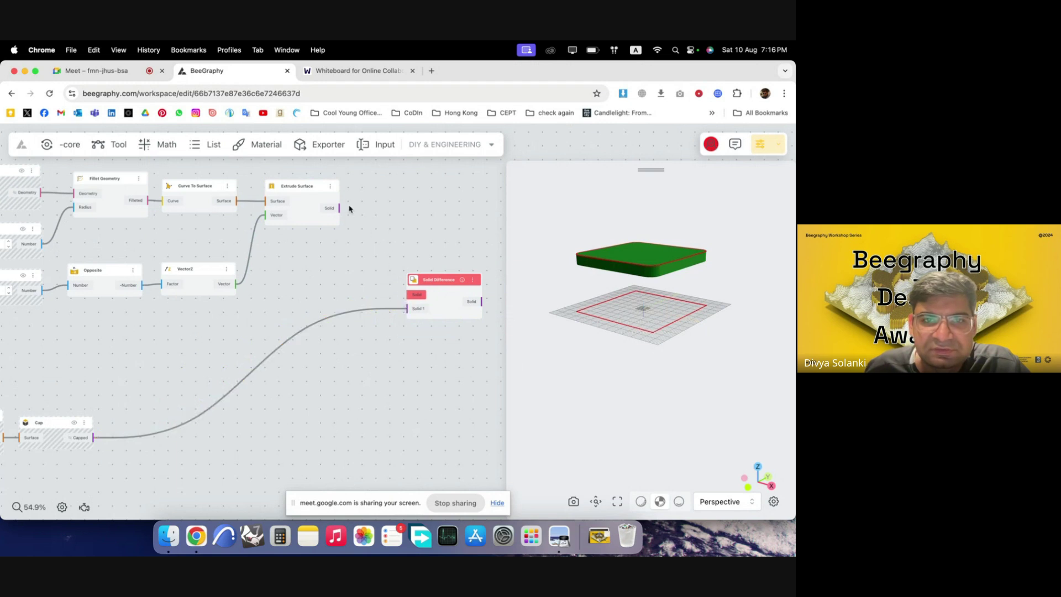
{"action": "left_click_drag", "start_coordinate": [341, 209], "coordinate": [408, 294]}
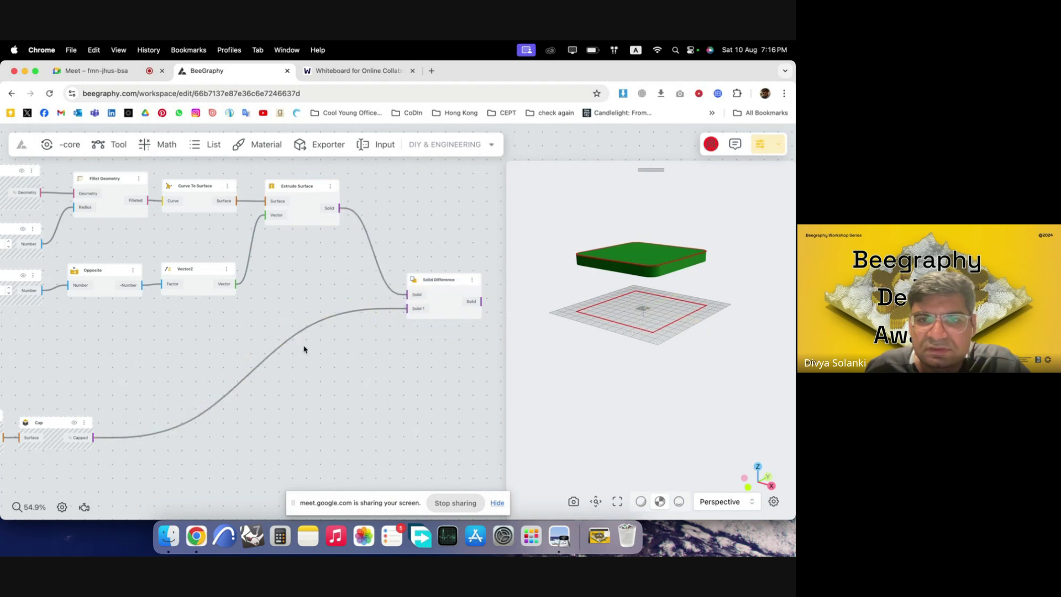
- Turn on the preview of the Cap node's body solid
{"action": "scroll", "coordinate": [415, 320], "scroll_direction": "right", "scroll_amount": 3}
{"action": "scroll", "coordinate": [384, 298], "scroll_direction": "up", "scroll_amount": 5}
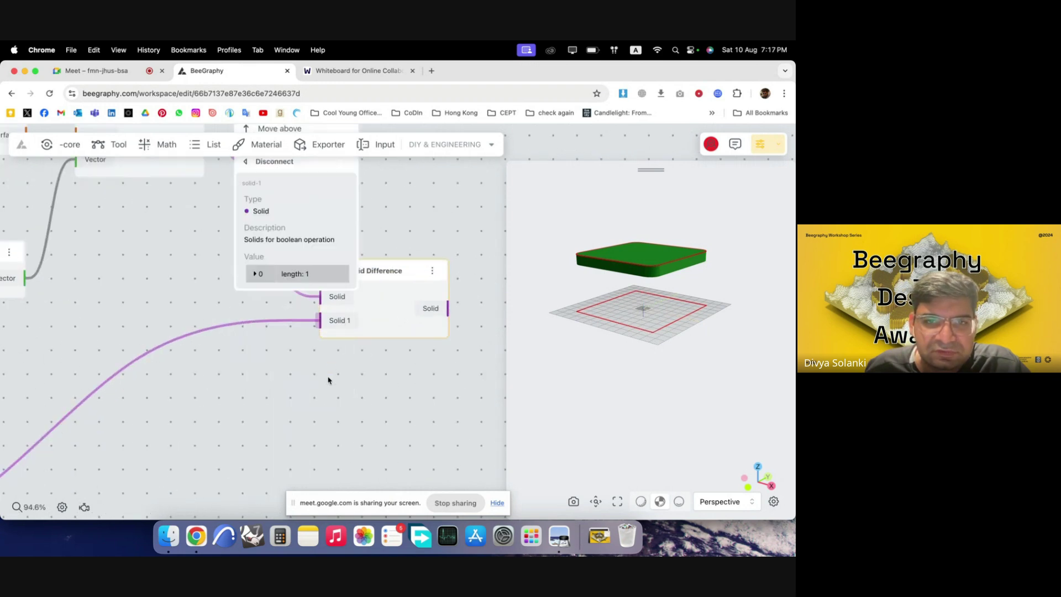
{"action": "left_click", "coordinate": [432, 270]}
{"action": "scroll", "coordinate": [426, 304], "scroll_direction": "down", "scroll_amount": 5}
{"action": "scroll", "coordinate": [309, 249], "scroll_direction": "up", "scroll_amount": 1}
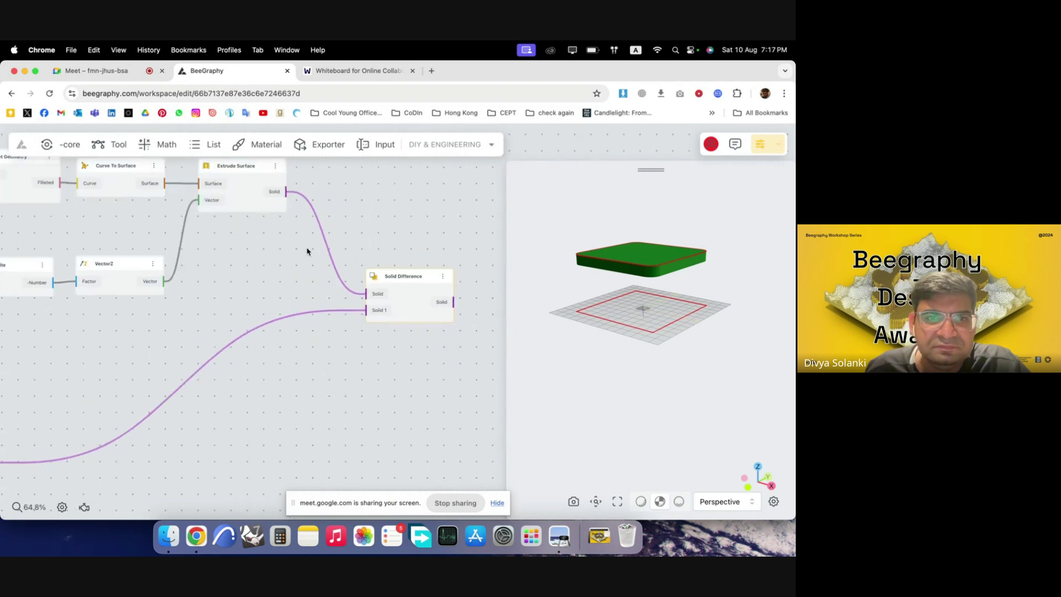
{"action": "scroll", "coordinate": [289, 319], "scroll_direction": "down", "scroll_amount": 4}
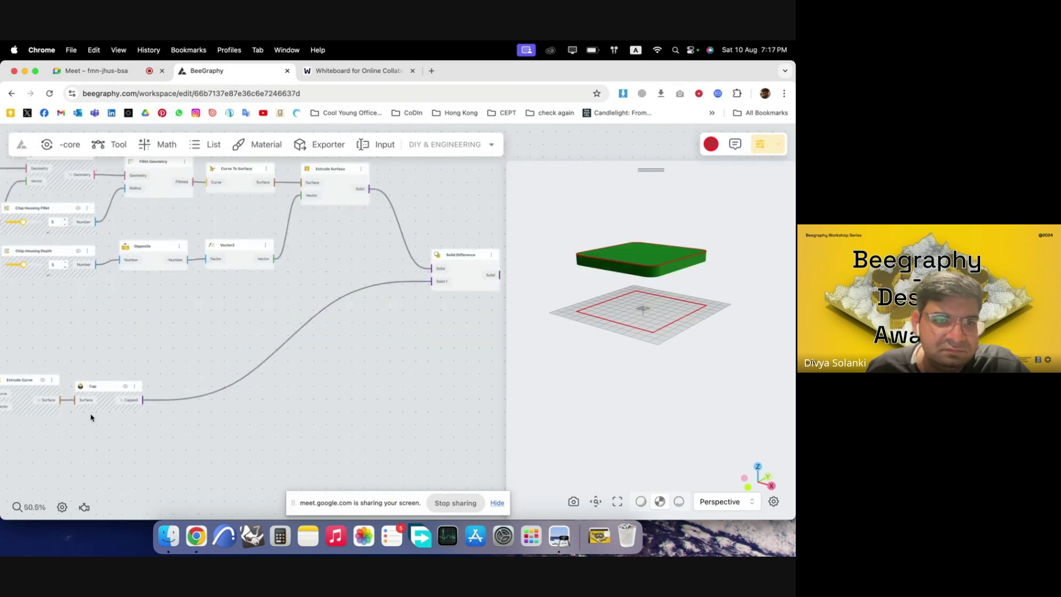
{"action": "left_click", "coordinate": [131, 380]}
{"action": "scroll", "coordinate": [331, 309], "scroll_direction": "up", "scroll_amount": 3}
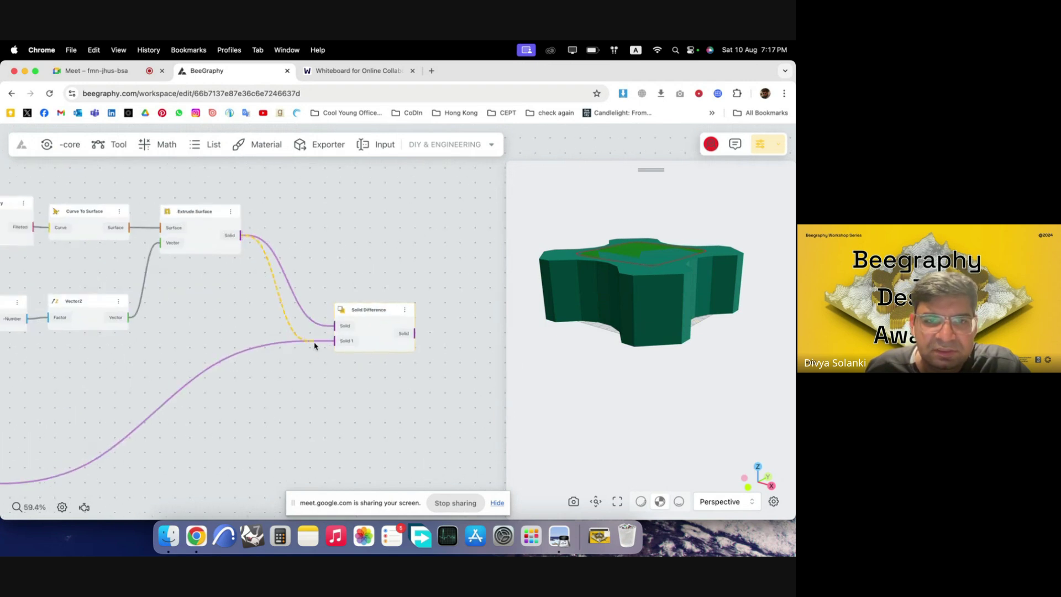
- Swap the Solid Difference inputs, feeding the Extrude Surface solid into Solid 1 and the capped body into Solid
{"action": "left_click_drag", "start_coordinate": [314, 345], "coordinate": [334, 341]}
{"action": "scroll", "coordinate": [111, 407], "scroll_direction": "down", "scroll_amount": 2}
{"action": "left_click_drag", "start_coordinate": [73, 441], "coordinate": [371, 326]}
- Hide the previews of all nodes feeding Solid Difference, including the Cap and Extrude Surface branches
{"action": "left_click_drag", "start_coordinate": [296, 393], "coordinate": [242, 254]}
{"action": "scroll", "coordinate": [329, 221], "scroll_direction": "down", "scroll_amount": 3}
{"action": "left_click_drag", "start_coordinate": [305, 429], "coordinate": [23, 168]}
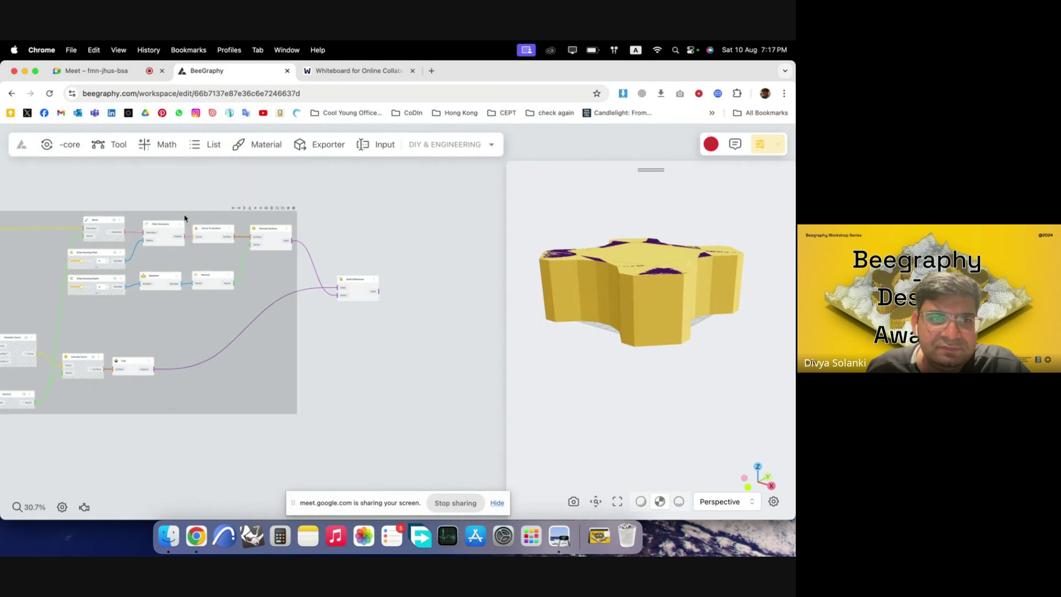
{"action": "right_click", "coordinate": [200, 220]}
{"action": "left_click", "coordinate": [212, 227]}
- Set the Chip Housing Depth slider to 8
{"action": "left_click_drag", "start_coordinate": [514, 332], "coordinate": [695, 363]}
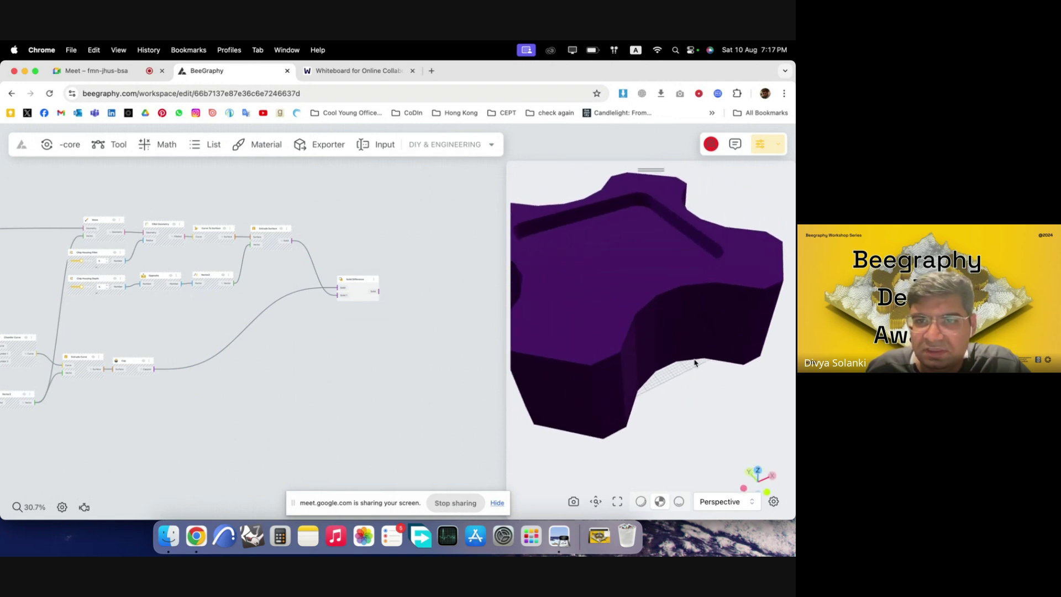
{"action": "mouse_move", "coordinate": [668, 406]}
{"action": "left_mouse_down"}
{"action": "mouse_move", "coordinate": [698, 386]}
{"action": "mouse_move", "coordinate": [701, 395]}
{"action": "mouse_move", "coordinate": [660, 409]}
{"action": "left_mouse_up"}
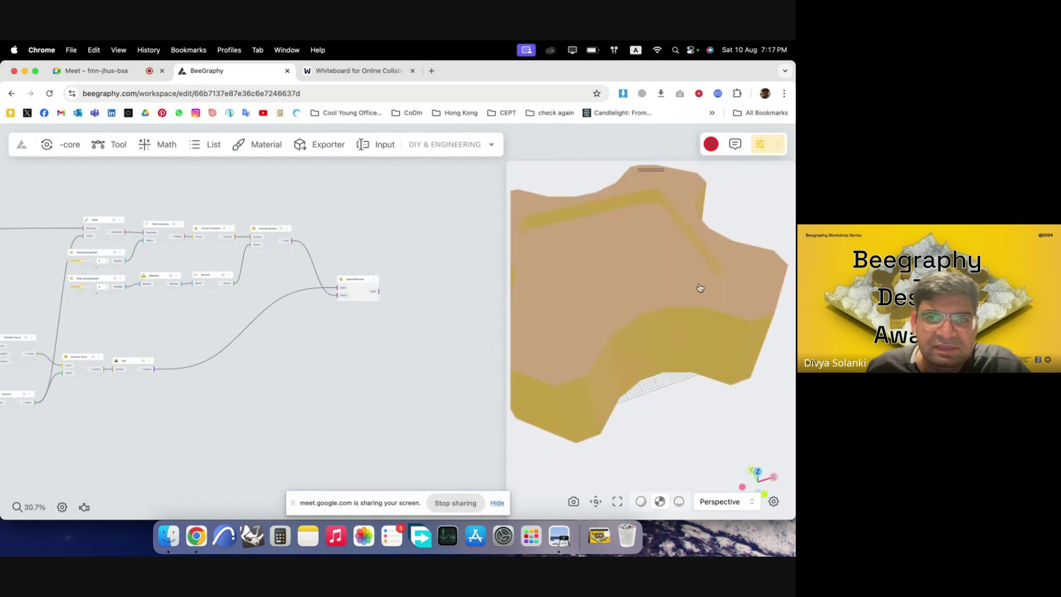
{"action": "left_click_drag", "start_coordinate": [699, 287], "coordinate": [704, 381]}
{"action": "scroll", "coordinate": [78, 269], "scroll_direction": "up", "scroll_amount": 5}
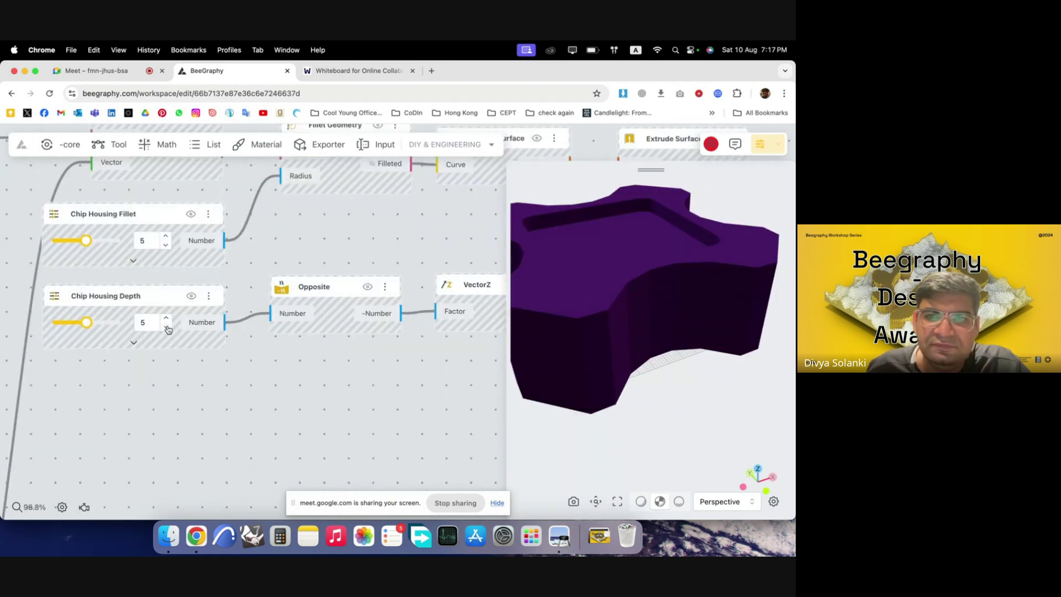
{"action": "left_click", "coordinate": [167, 328]}
{"action": "left_click", "coordinate": [167, 327]}
{"action": "left_click", "coordinate": [167, 320]}
{"action": "left_click", "coordinate": [168, 320]}
{"action": "left_click", "coordinate": [167, 319]}
{"action": "left_click", "coordinate": [167, 319]}
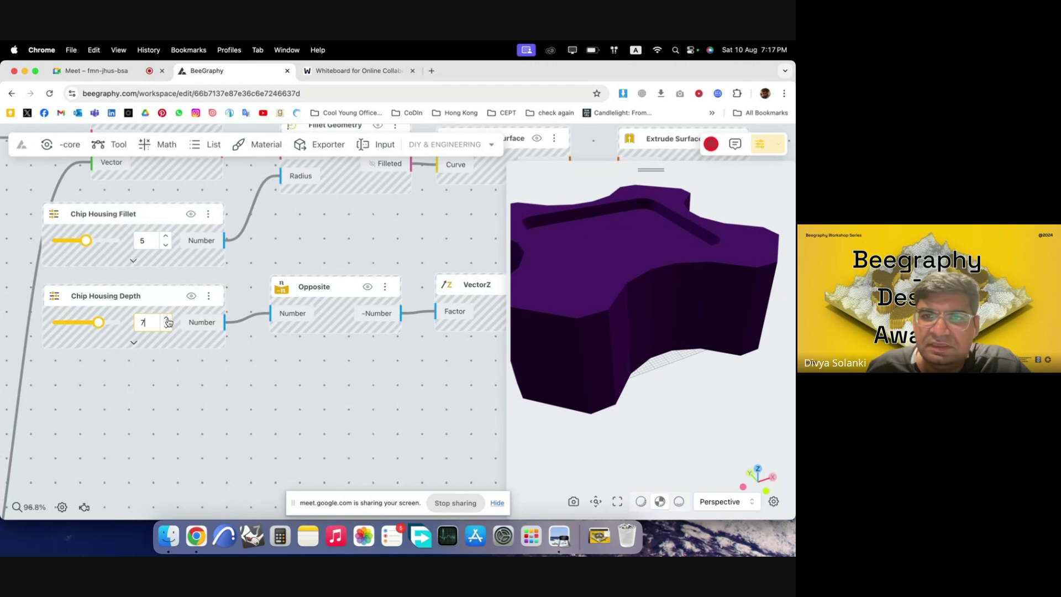
{"action": "left_click", "coordinate": [167, 319]}
{"action": "left_click", "coordinate": [167, 319]}
{"action": "left_click", "coordinate": [165, 329]}
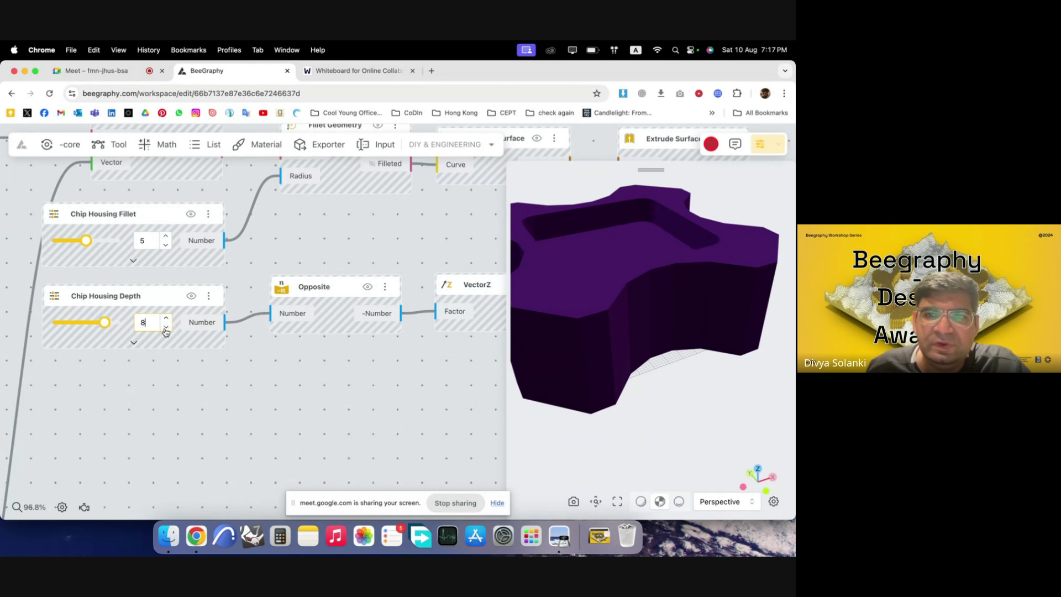
- Move the Solid Difference node farther away from the Extrude Surface and Cap nodes
{"action": "scroll", "coordinate": [173, 399], "scroll_direction": "down", "scroll_amount": 5}
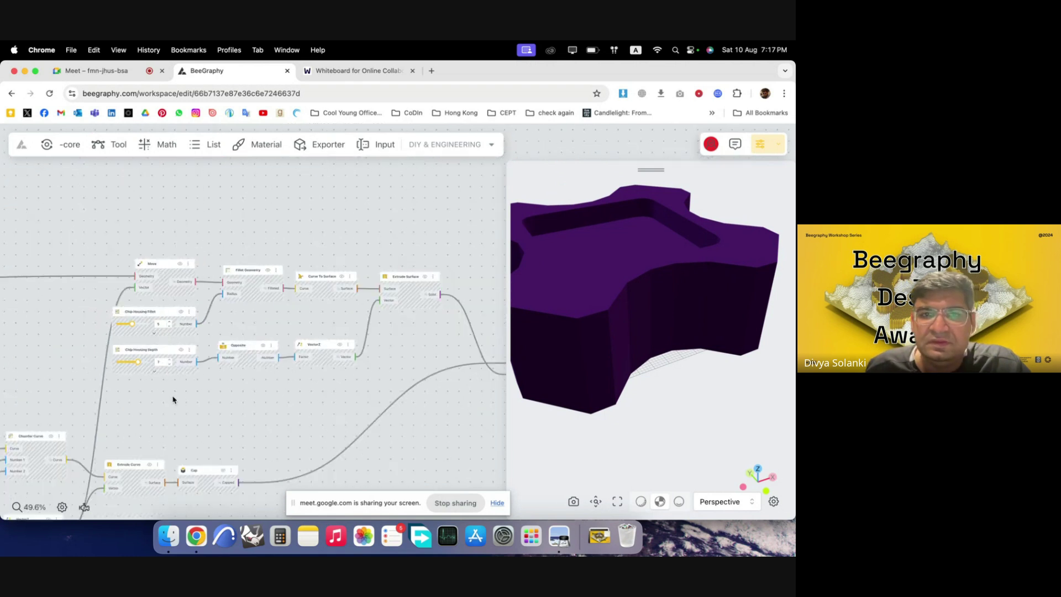
{"action": "scroll", "coordinate": [173, 399], "scroll_direction": "down", "scroll_amount": 4}
{"action": "scroll", "coordinate": [270, 282], "scroll_direction": "down", "scroll_amount": 2}
{"action": "scroll", "coordinate": [350, 353], "scroll_direction": "up", "scroll_amount": 5}
{"action": "left_click", "coordinate": [312, 312]}
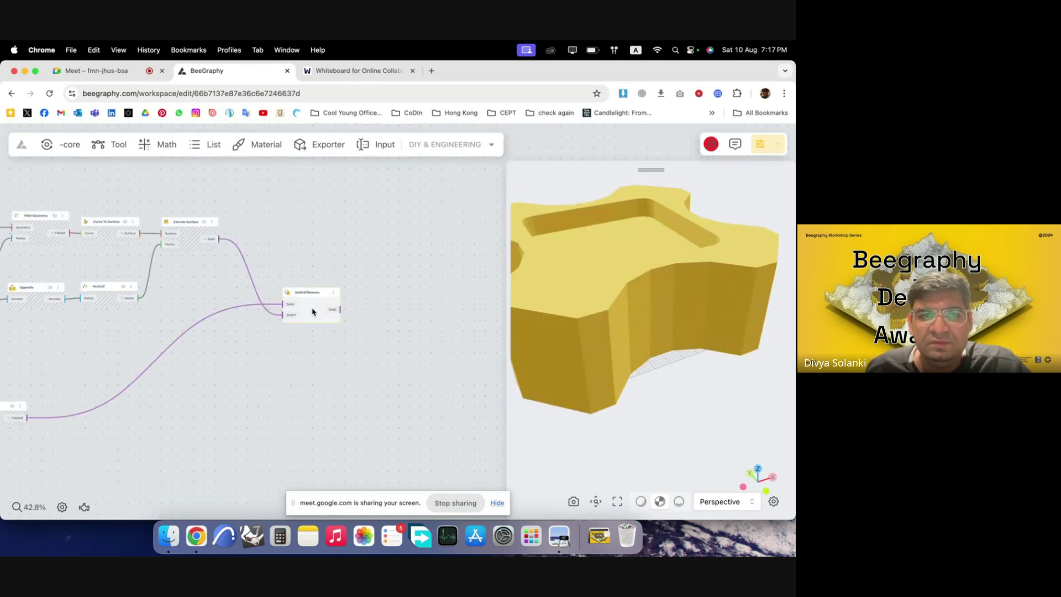
{"action": "left_click_drag", "start_coordinate": [312, 312], "coordinate": [387, 340]}
- Examine the body's chip housing pocket and its underside in the 3D view
{"action": "left_click", "coordinate": [400, 383]}
{"action": "left_click", "coordinate": [303, 338]}
{"action": "left_click", "coordinate": [713, 399]}
{"action": "mouse_move", "coordinate": [713, 399]}
{"action": "left_mouse_down"}
{"action": "mouse_move", "coordinate": [649, 331]}
{"action": "mouse_move", "coordinate": [649, 384]}
{"action": "mouse_move", "coordinate": [705, 393]}
{"action": "left_mouse_up"}
{"action": "left_click", "coordinate": [359, 253]}
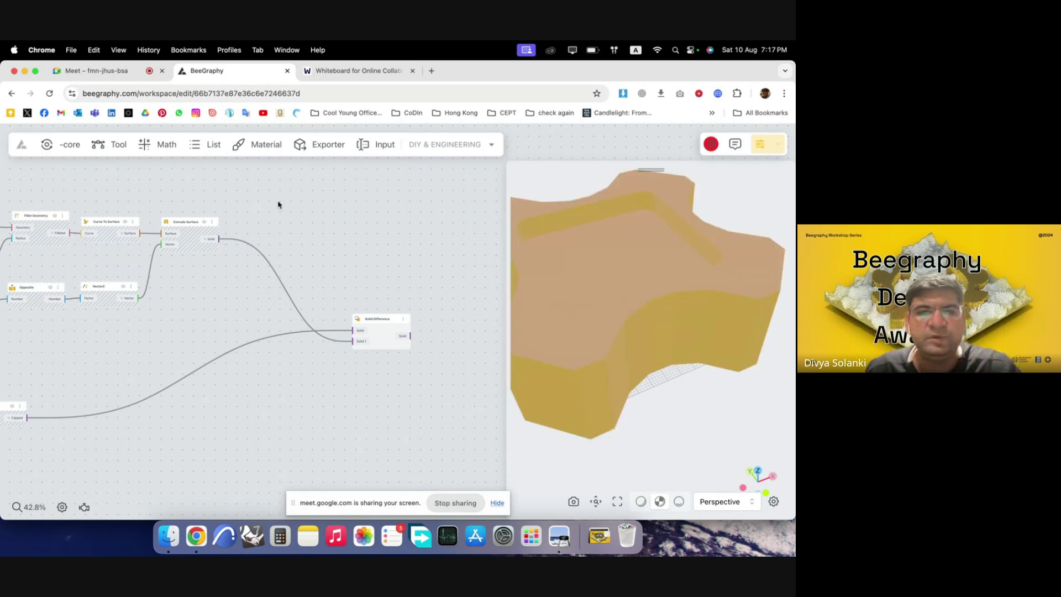
{"action": "scroll", "coordinate": [296, 209], "scroll_direction": "down", "scroll_amount": 2}
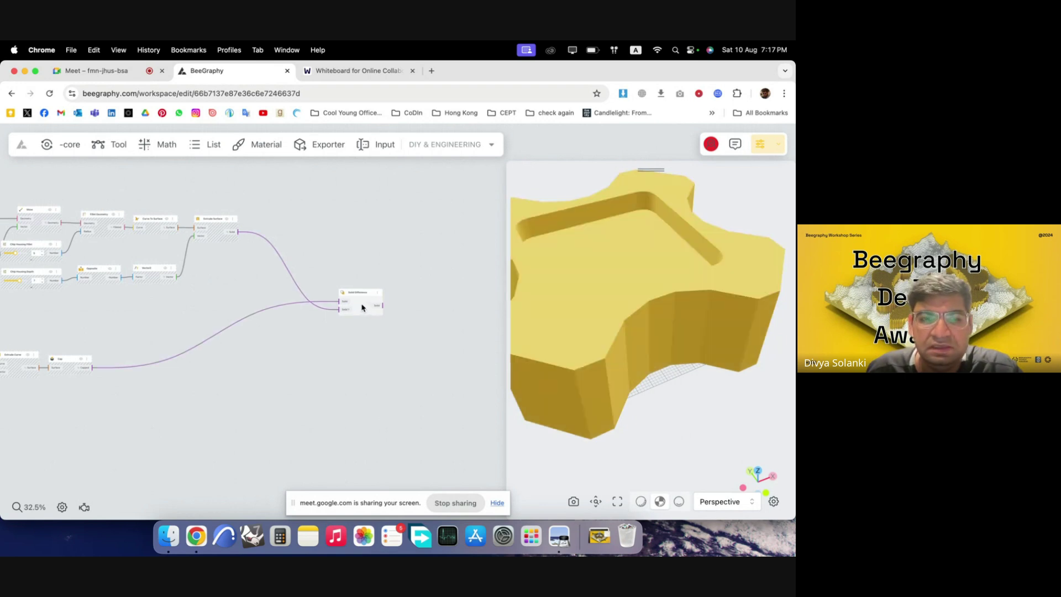
{"action": "scroll", "coordinate": [336, 353], "scroll_direction": "down", "scroll_amount": 3}
{"action": "left_click_drag", "start_coordinate": [619, 388], "coordinate": [572, 308]}
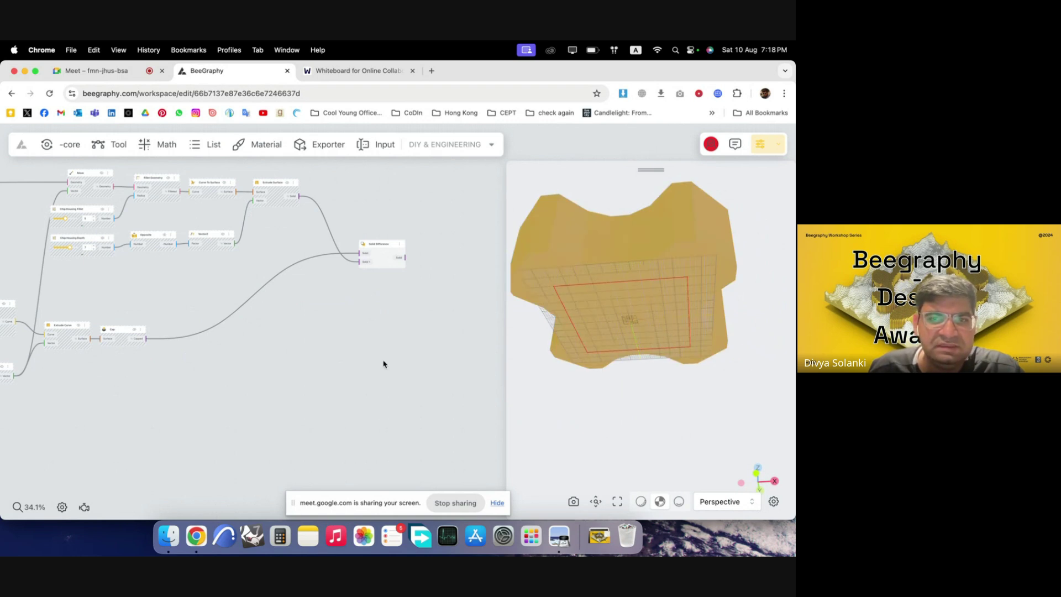
- Add another Rectangle By Center node above the two existing rectangle nodes at the start of the graph
{"action": "scroll", "coordinate": [416, 356], "scroll_direction": "down", "scroll_amount": 10}
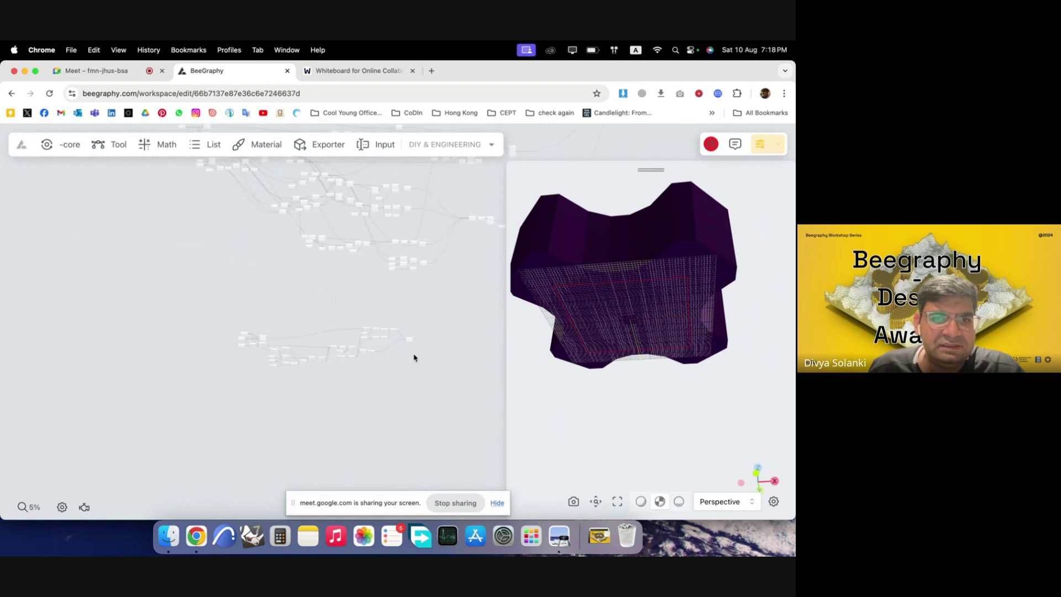
{"action": "scroll", "coordinate": [289, 351], "scroll_direction": "up", "scroll_amount": 15}
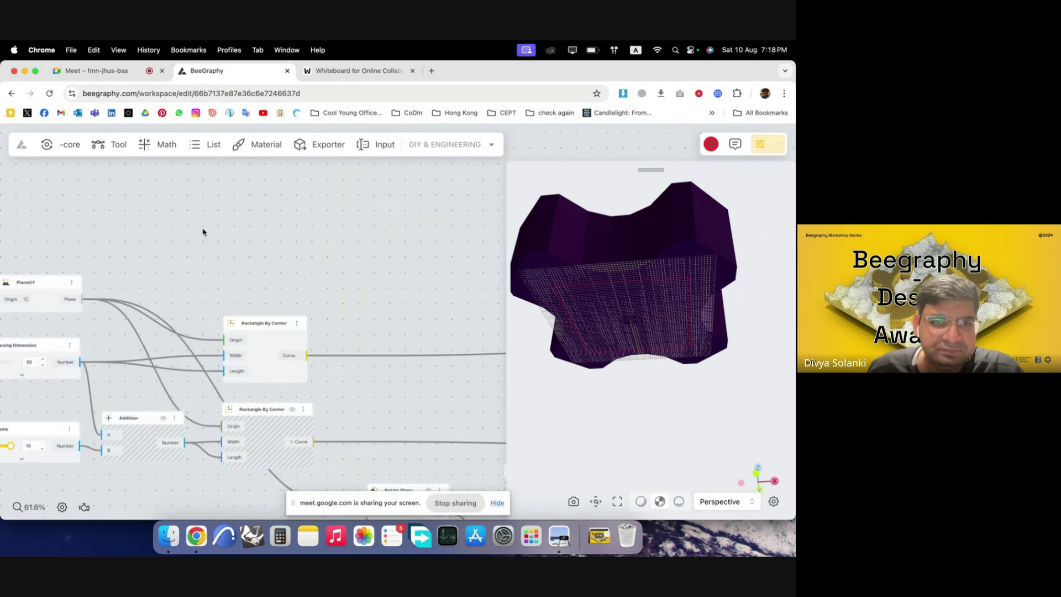
{"action": "double_click", "coordinate": [250, 232]}
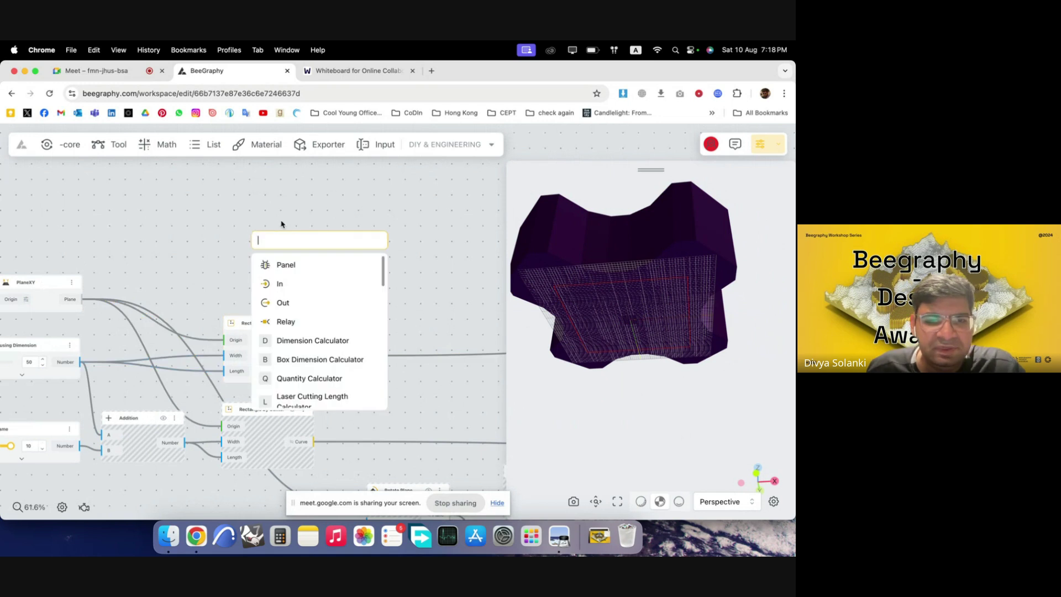
{"action": "type", "text": "te"}
{"action": "key", "text": "Escape"}
{"action": "double_click", "coordinate": [261, 177]}
{"action": "type", "text": "er"}
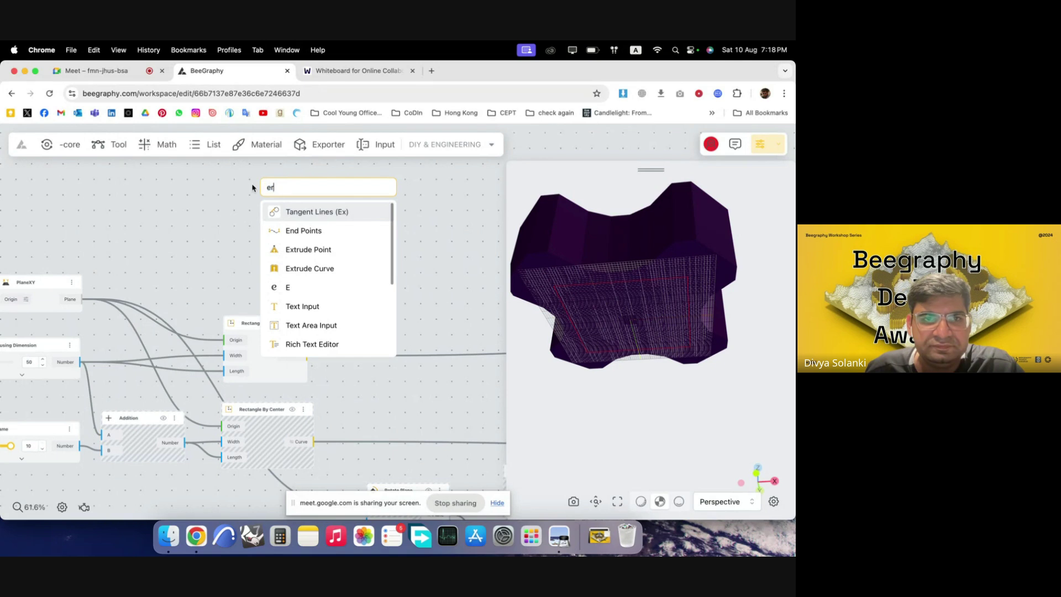
{"action": "type", "text": "r"}
{"action": "type", "text": "red"}
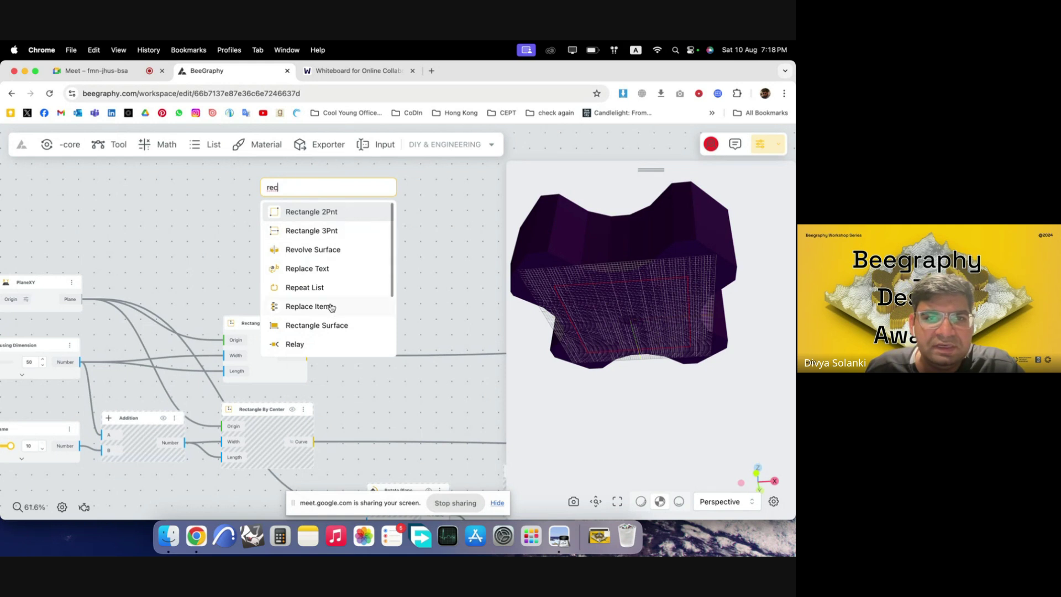
{"action": "type", "text": "ta"}
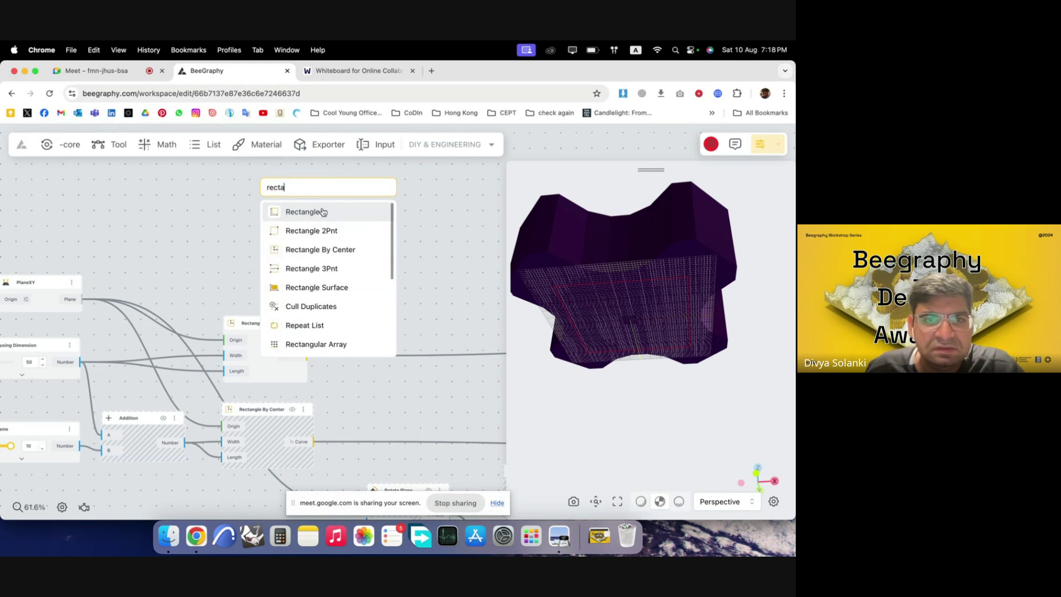
{"action": "left_click", "coordinate": [318, 250]}
- Connect the PlaneXY output to the new rectangle's Origin and move that node farther above the existing rectangles
{"action": "scroll", "coordinate": [127, 295], "scroll_direction": "down", "scroll_amount": 3}
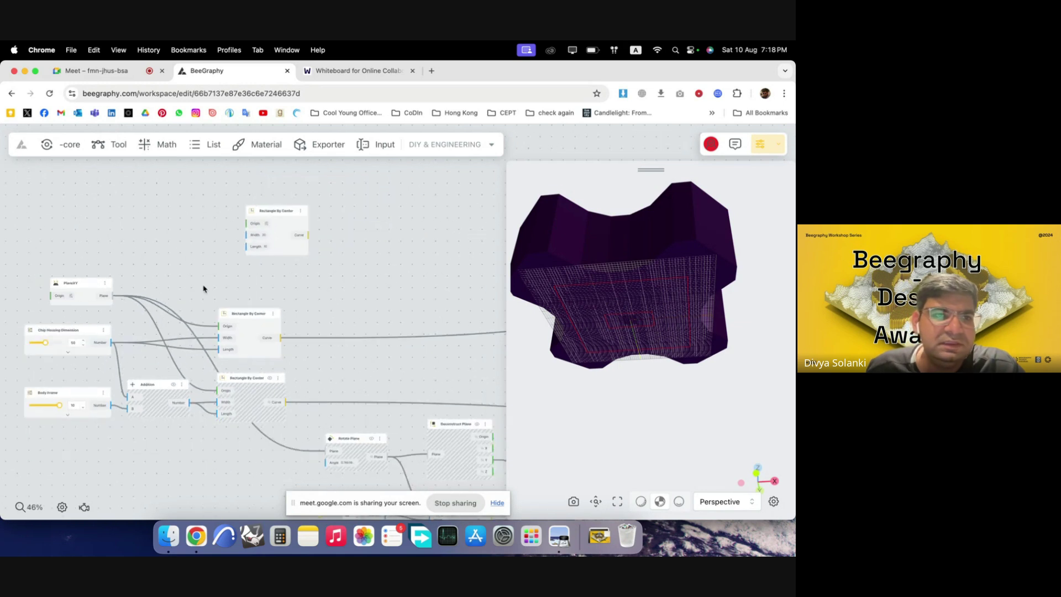
{"action": "left_click_drag", "start_coordinate": [114, 298], "coordinate": [281, 212]}
{"action": "scroll", "coordinate": [231, 288], "scroll_direction": "down", "scroll_amount": 5}
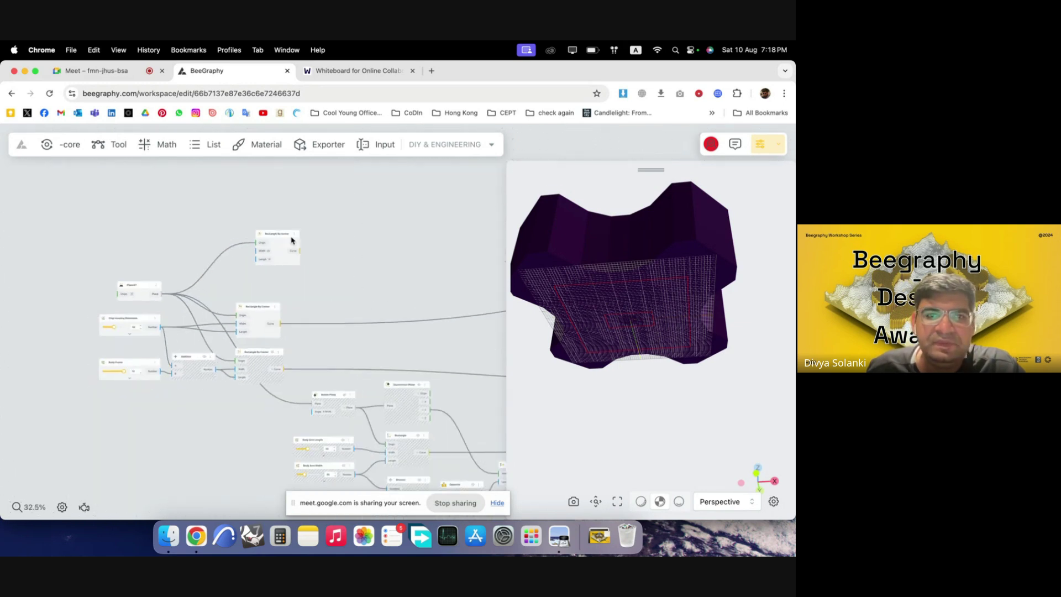
{"action": "scroll", "coordinate": [290, 239], "scroll_direction": "up", "scroll_amount": 5}
{"action": "left_click_drag", "start_coordinate": [272, 256], "coordinate": [281, 209]}
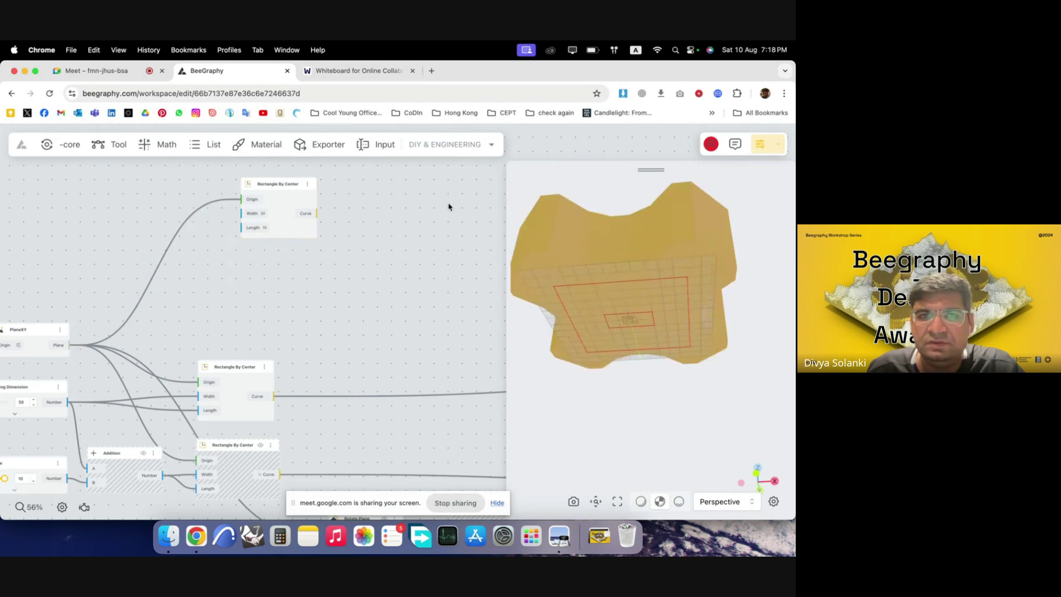
- Switch to the web whiteboard and sketch green strokes on the drone body and a four-sided outline in the blank space beside the image
{"action": "left_click", "coordinate": [356, 70]}
{"action": "scroll", "coordinate": [387, 359], "scroll_direction": "up", "scroll_amount": 5}
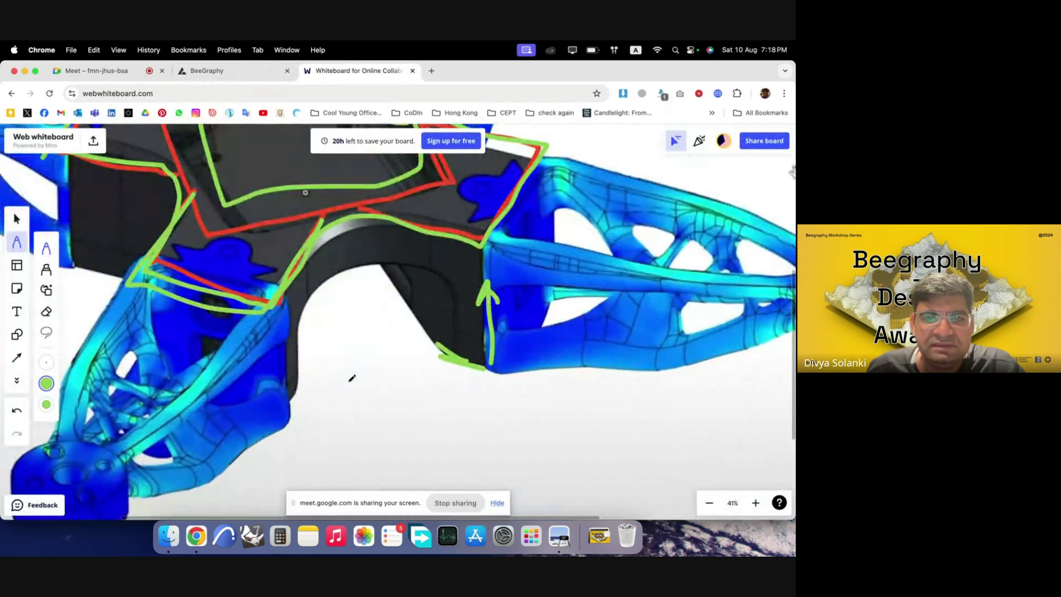
{"action": "scroll", "coordinate": [351, 378], "scroll_direction": "down", "scroll_amount": 5}
{"action": "mouse_move", "coordinate": [369, 368]}
{"action": "left_mouse_down"}
{"action": "mouse_move", "coordinate": [320, 292]}
{"action": "mouse_move", "coordinate": [281, 291]}
{"action": "mouse_move", "coordinate": [283, 328]}
{"action": "mouse_move", "coordinate": [314, 393]}
{"action": "mouse_move", "coordinate": [375, 377]}
{"action": "mouse_move", "coordinate": [323, 282]}
{"action": "mouse_move", "coordinate": [260, 290]}
{"action": "mouse_move", "coordinate": [303, 370]}
{"action": "left_mouse_up"}
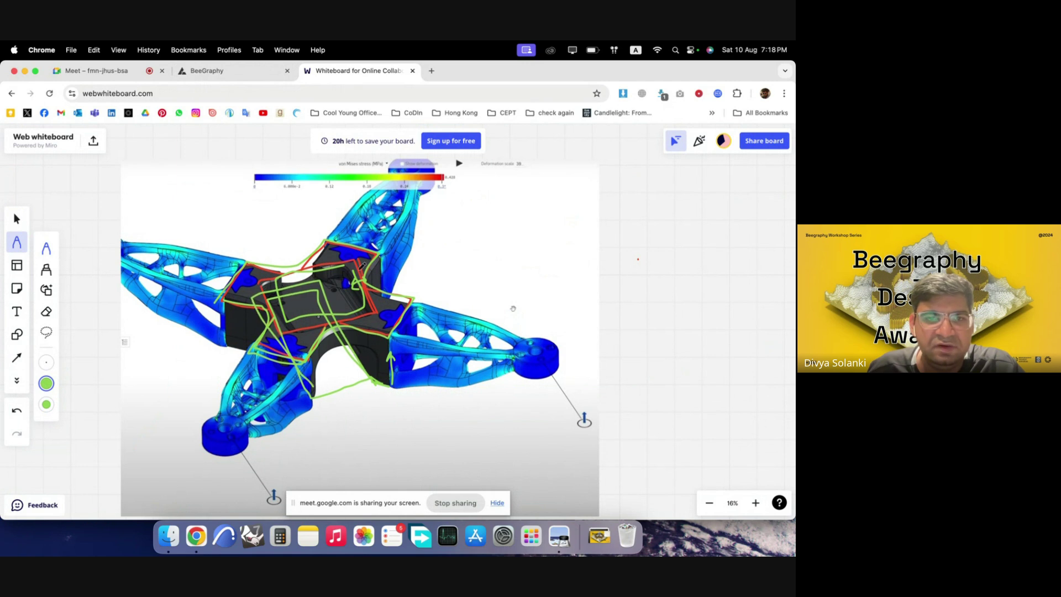
{"action": "mouse_move", "coordinate": [647, 260]}
{"action": "left_mouse_down"}
{"action": "mouse_move", "coordinate": [604, 280]}
{"action": "mouse_move", "coordinate": [655, 360]}
{"action": "mouse_move", "coordinate": [702, 334]}
{"action": "left_mouse_up"}
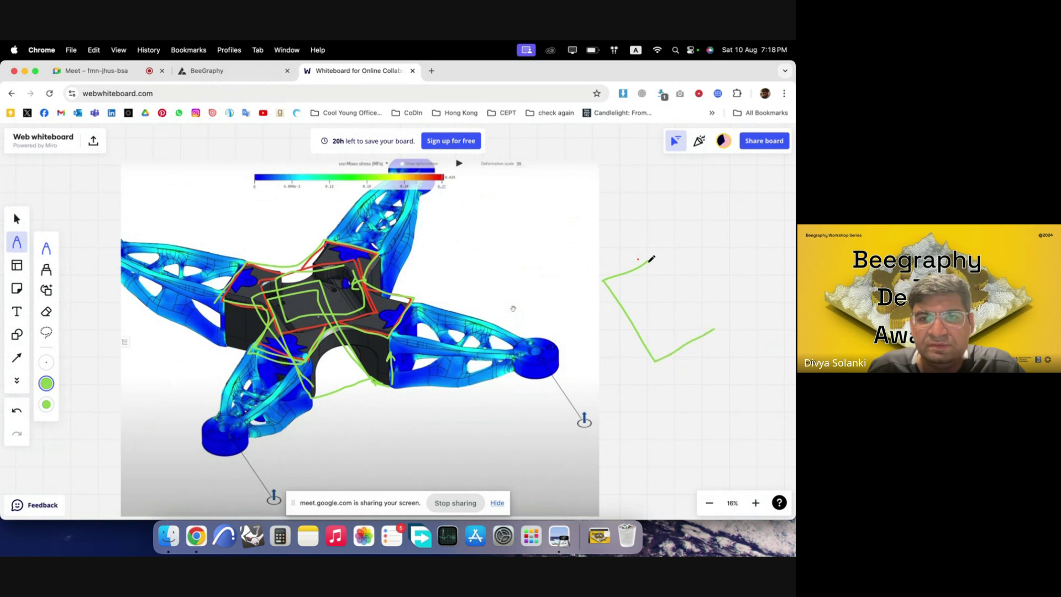
{"action": "left_click_drag", "start_coordinate": [663, 254], "coordinate": [712, 332]}
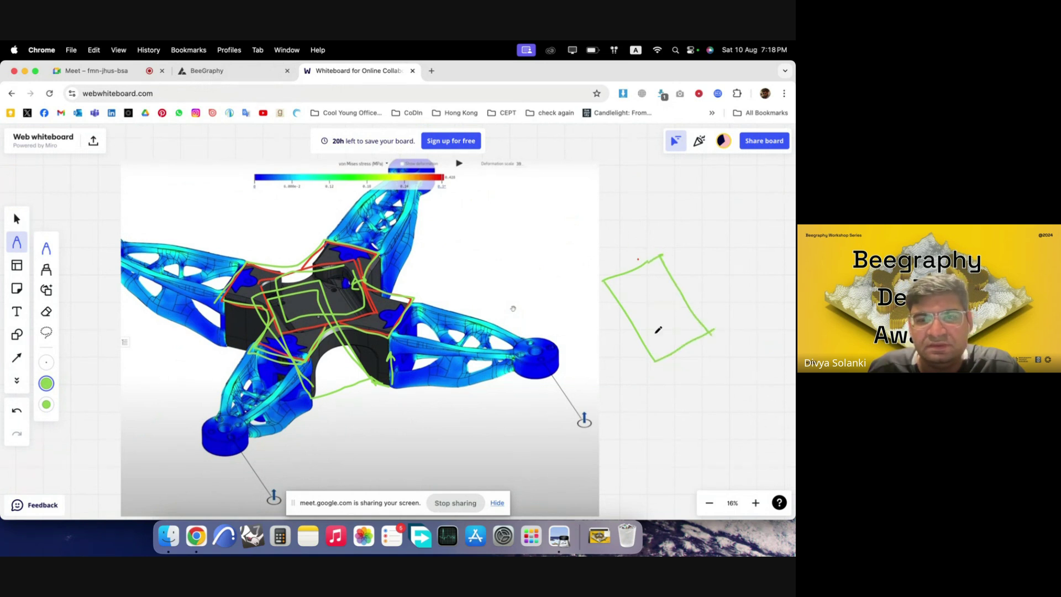
- Switch back to BeeGraphy and add a Range Input set to 30 beside the new Rectangle By Center node
{"action": "left_click", "coordinate": [206, 71]}
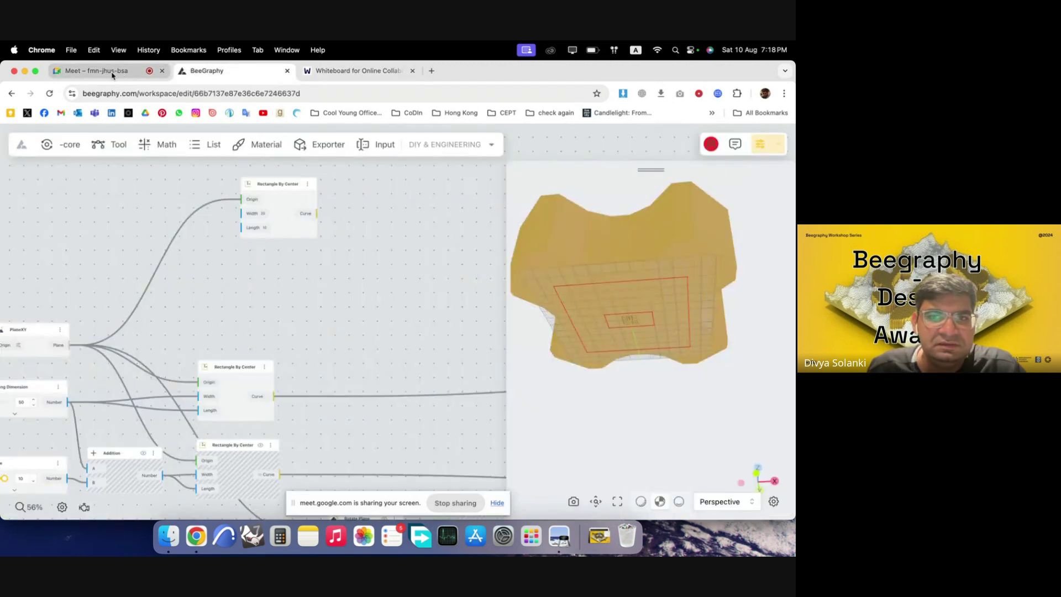
{"action": "left_click_drag", "start_coordinate": [280, 214], "coordinate": [333, 213]}
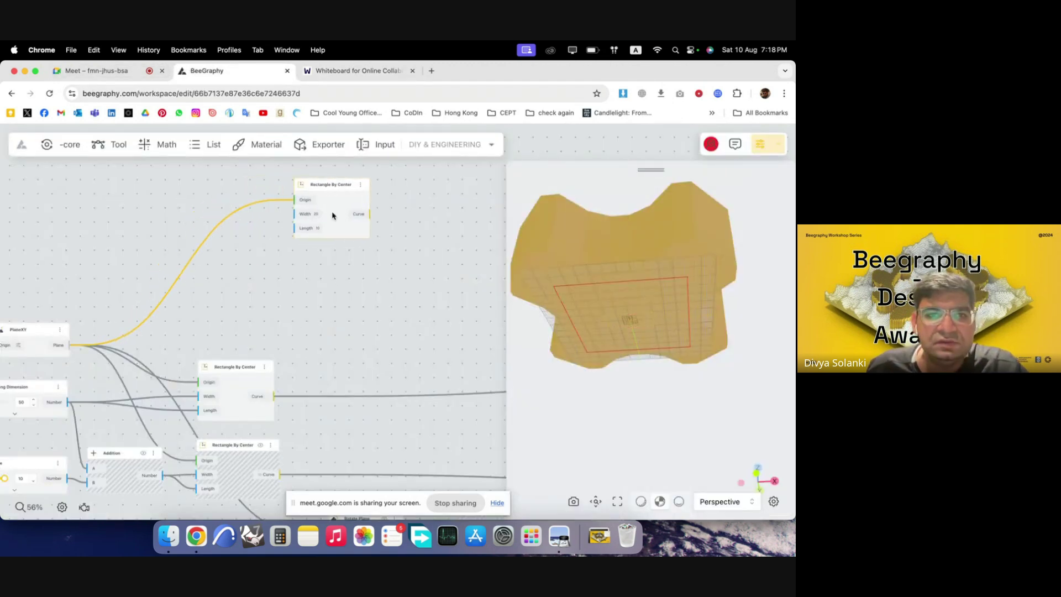
{"action": "double_click", "coordinate": [177, 202]}
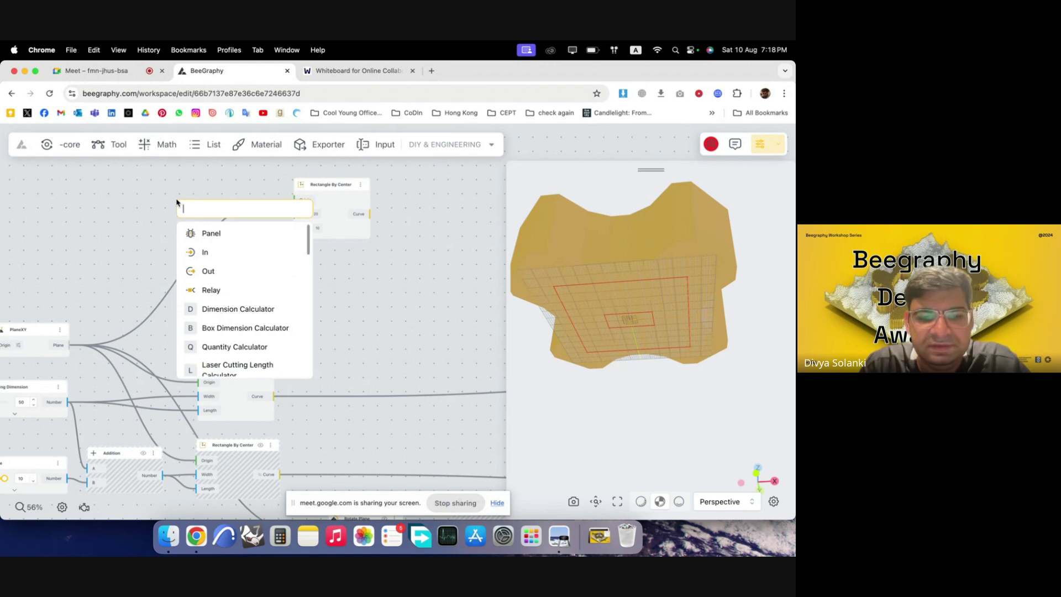
{"action": "type", "text": "30"}
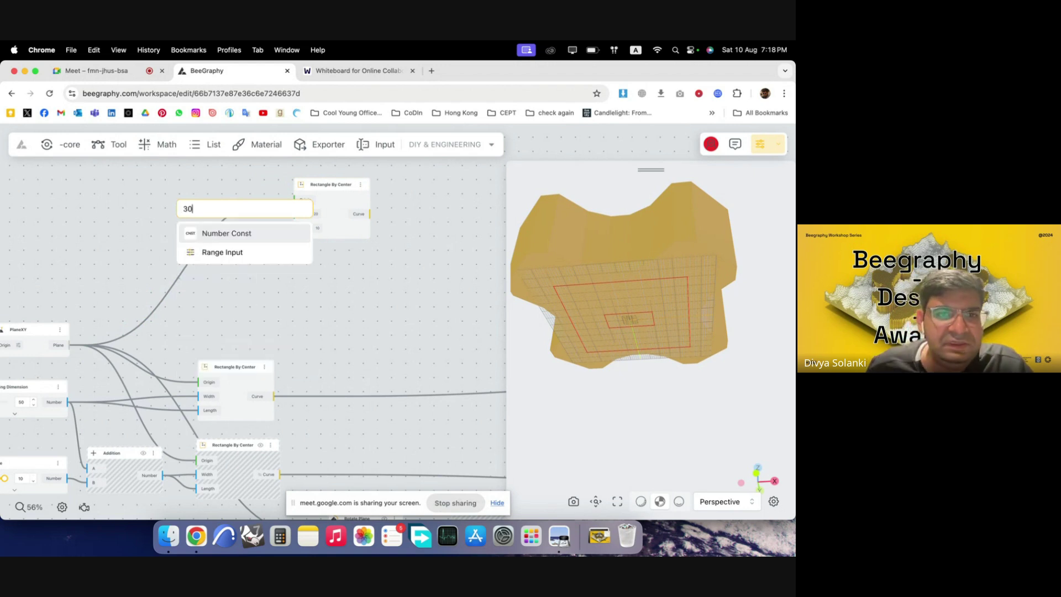
{"action": "left_click", "coordinate": [228, 256]}
- Rename the new range input as Battery Housing Width
{"action": "scroll", "coordinate": [224, 237], "scroll_direction": "up", "scroll_amount": 3}
{"action": "double_click", "coordinate": [201, 211]}
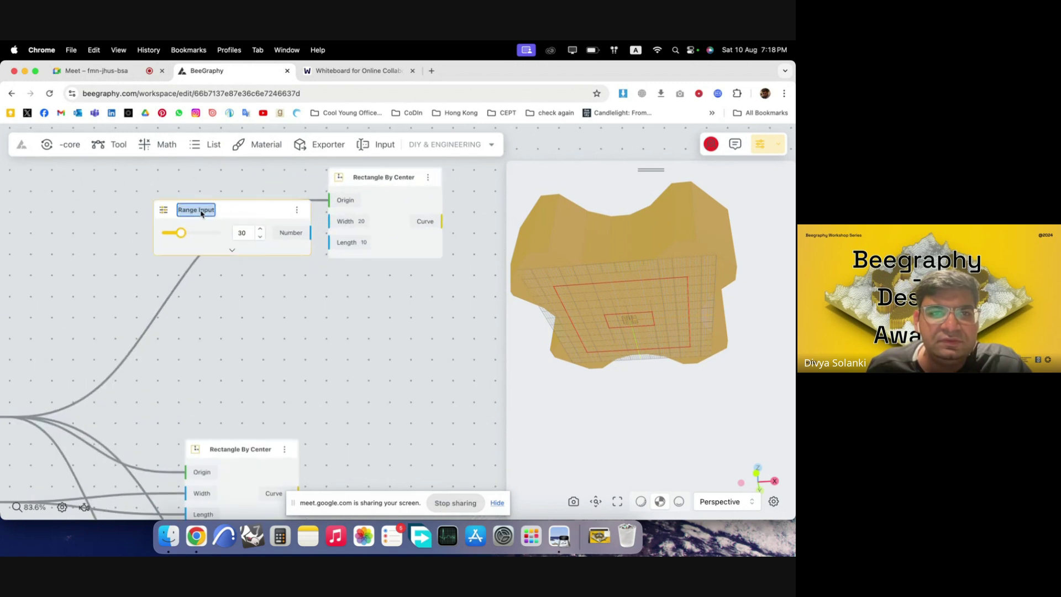
{"action": "type", "text": "Battery Width"}
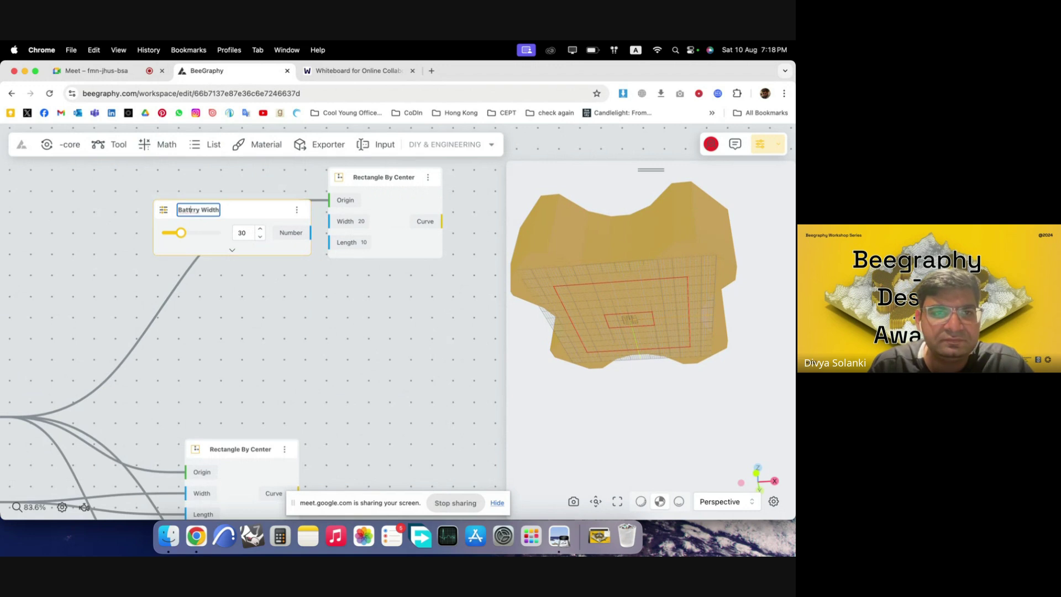
{"action": "type", "text": "ery "}
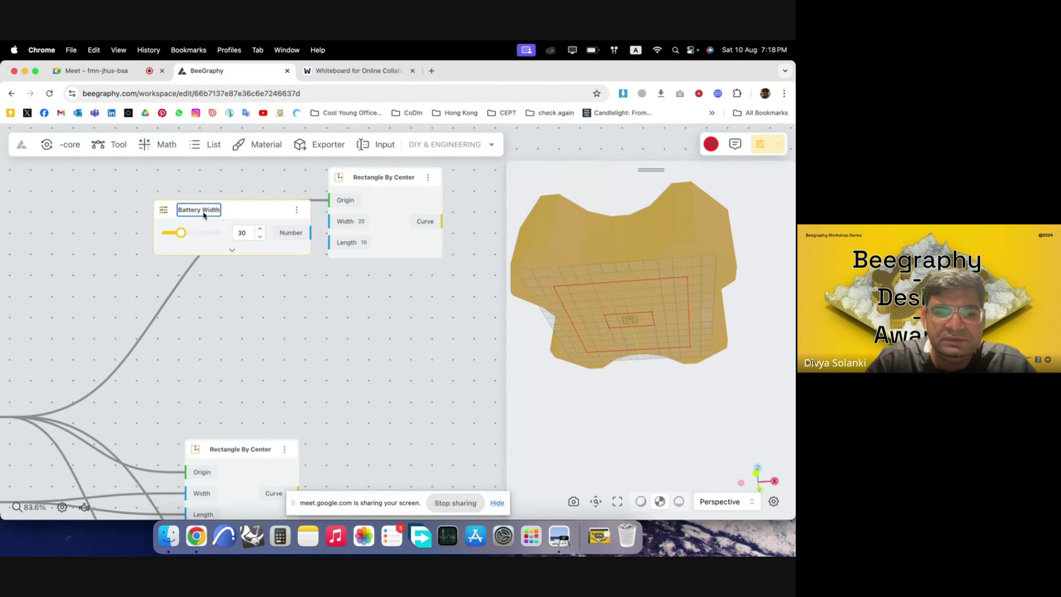
{"action": "type", "text": "Housing"}
{"action": "left_click", "coordinate": [272, 314]}
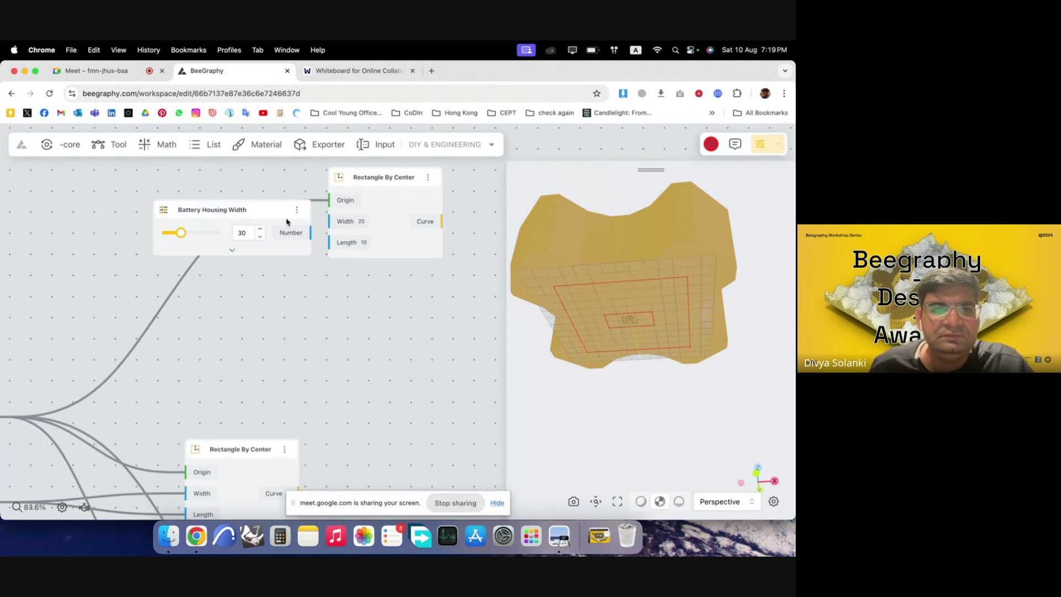
- Duplicate the Battery Housing Width input below the original and rename the copy as Battery Housing Length
{"action": "left_click_drag", "start_coordinate": [285, 219], "coordinate": [220, 267]}
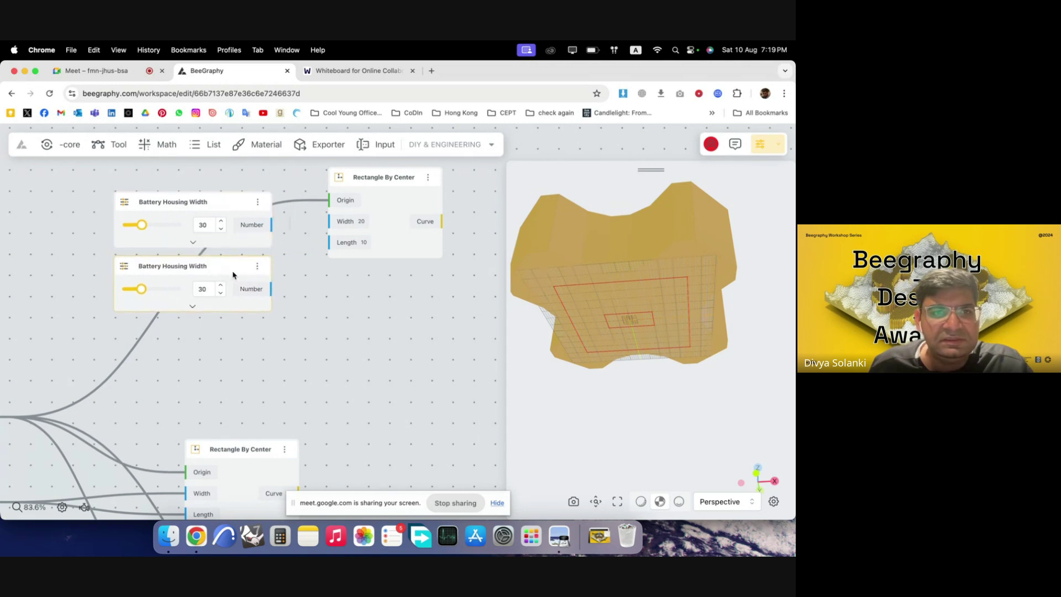
{"action": "double_click", "coordinate": [205, 266]}
{"action": "double_click", "coordinate": [200, 269]}
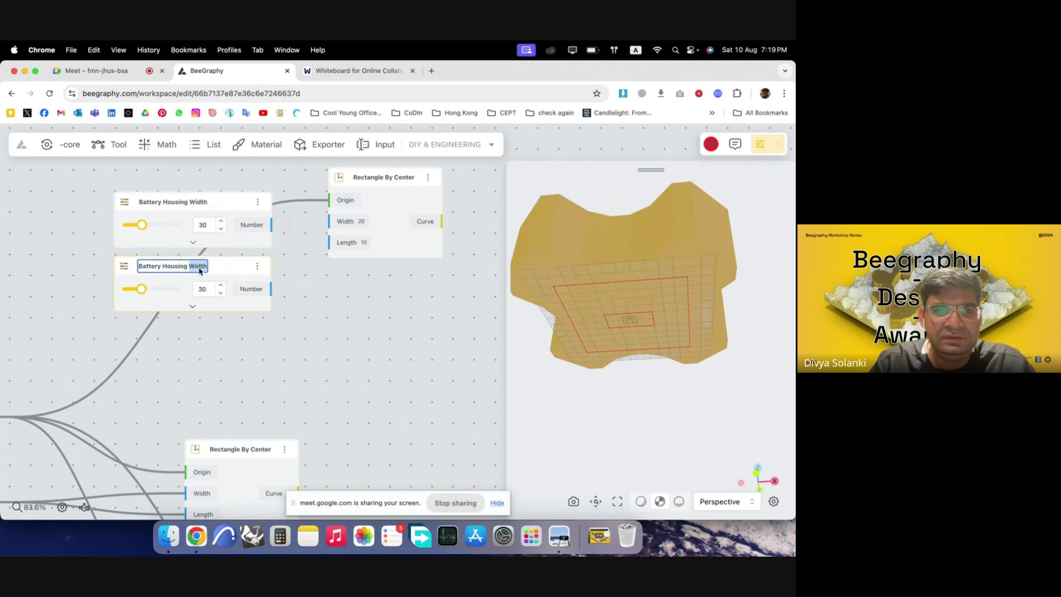
{"action": "type", "text": "Leng"}
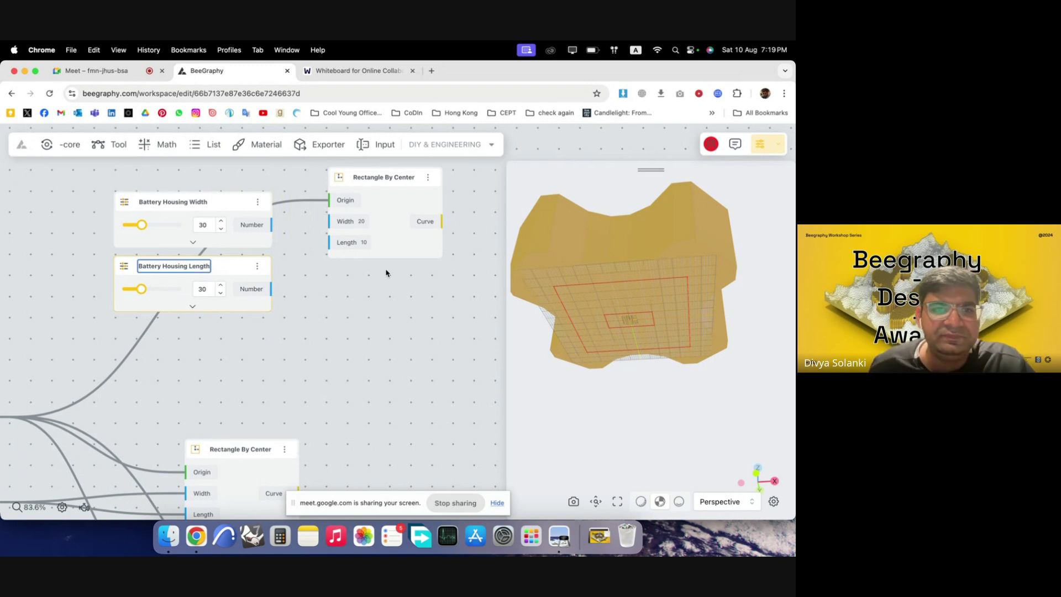
{"action": "left_click", "coordinate": [385, 272]}
- Connect the battery housing inputs to the new rectangle's Width and Length, and set Battery Housing Length to 100
{"action": "left_click_drag", "start_coordinate": [272, 224], "coordinate": [330, 221]}
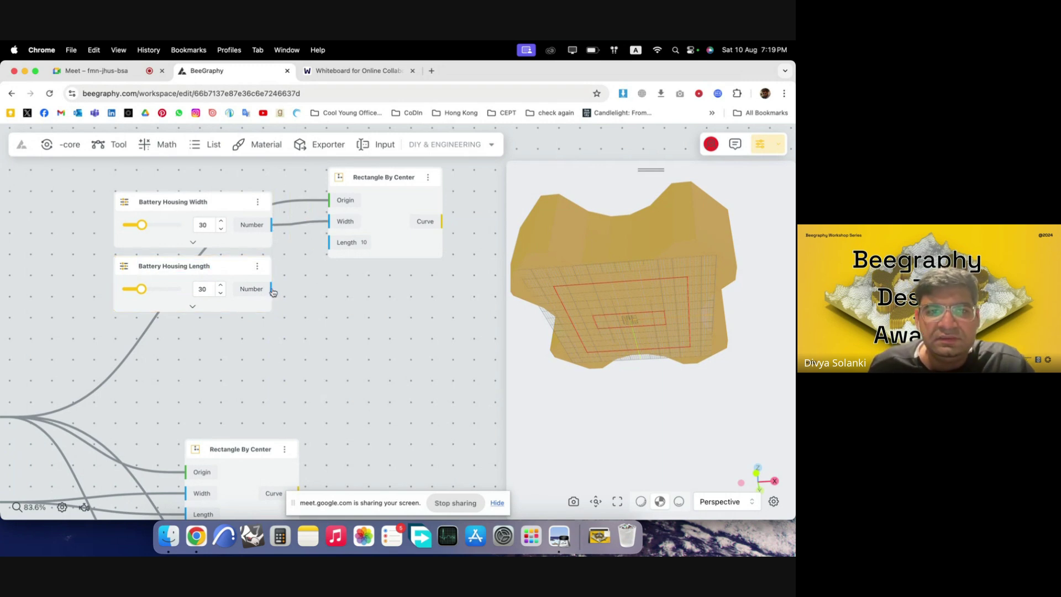
{"action": "left_click_drag", "start_coordinate": [271, 288], "coordinate": [330, 242]}
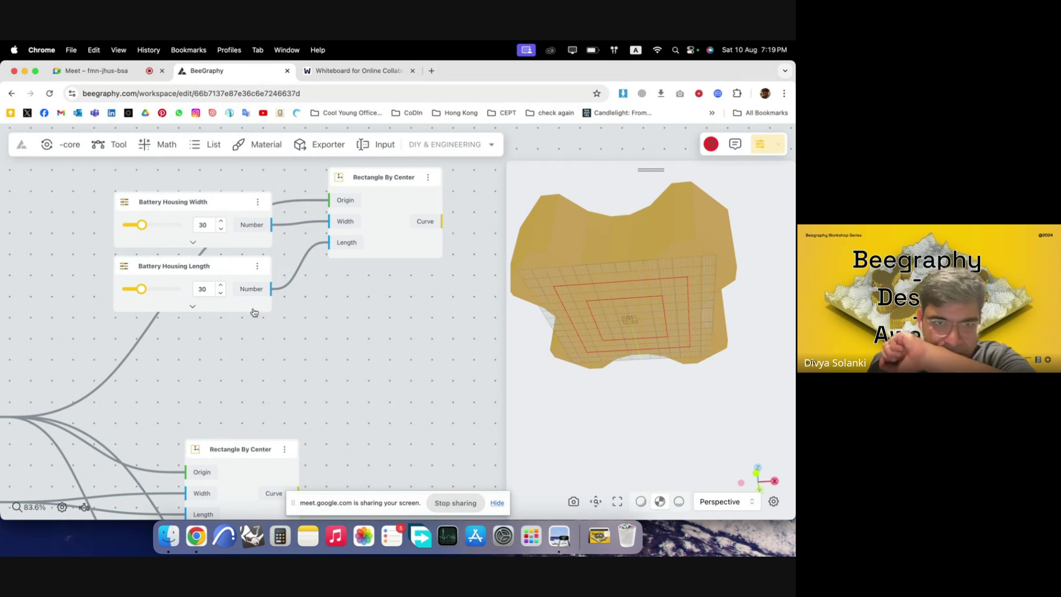
{"action": "left_click", "coordinate": [222, 285]}
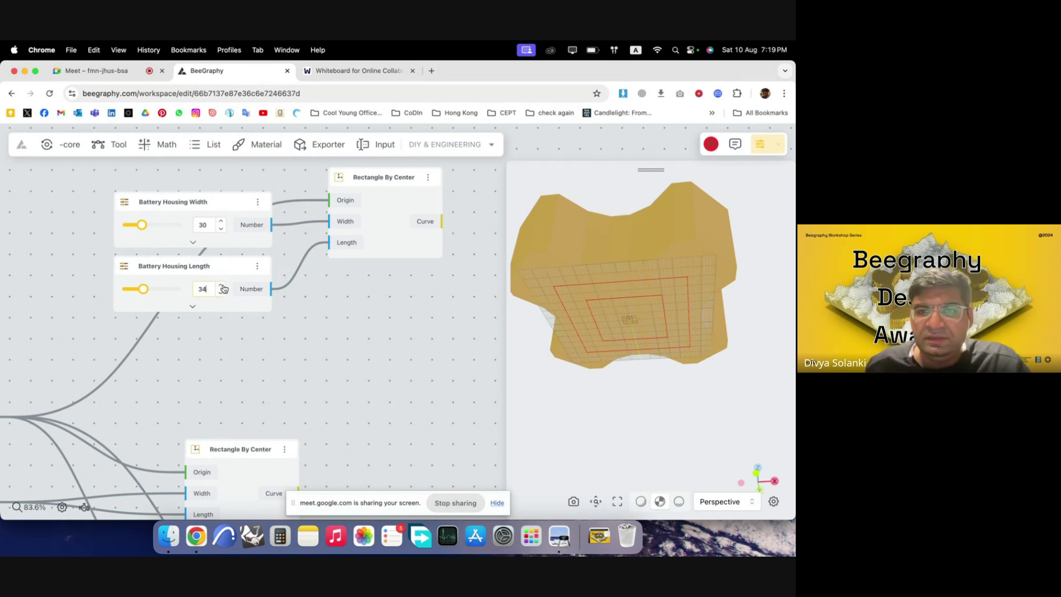
{"action": "double_click", "coordinate": [222, 285]}
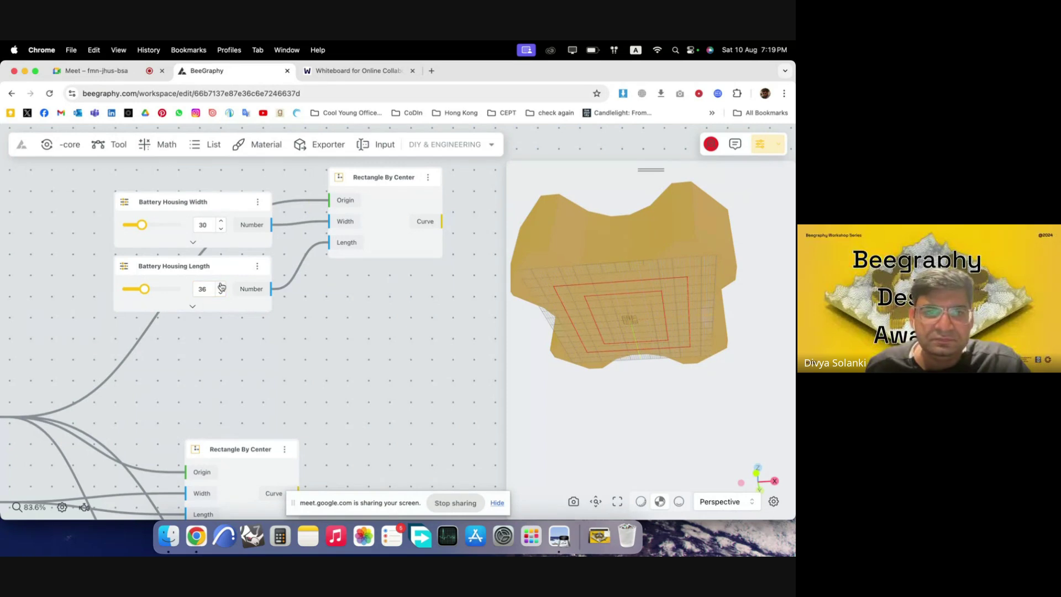
{"action": "double_click", "coordinate": [193, 290]}
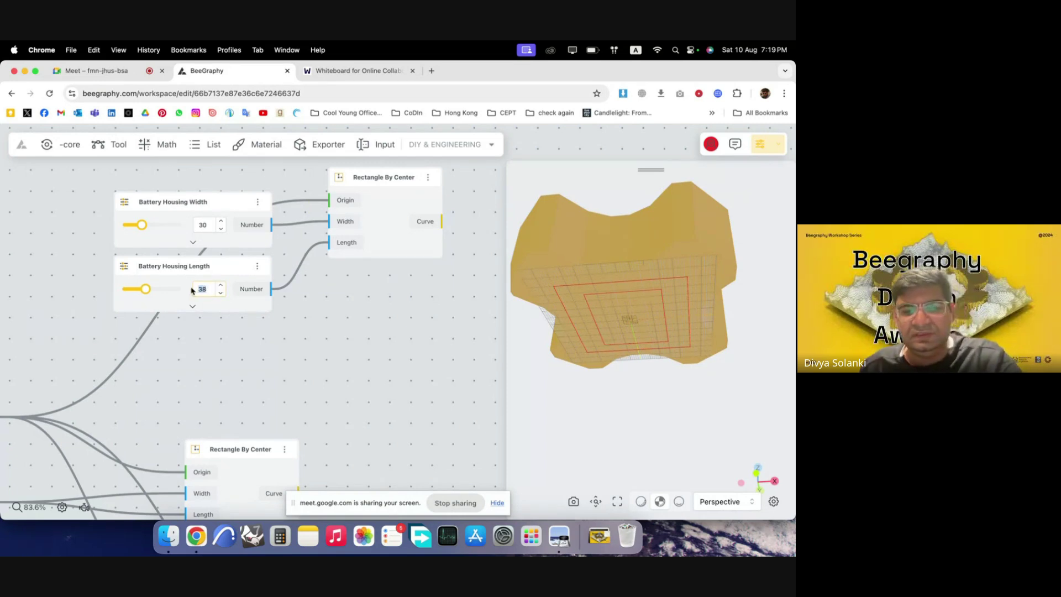
{"action": "type", "text": "60"}
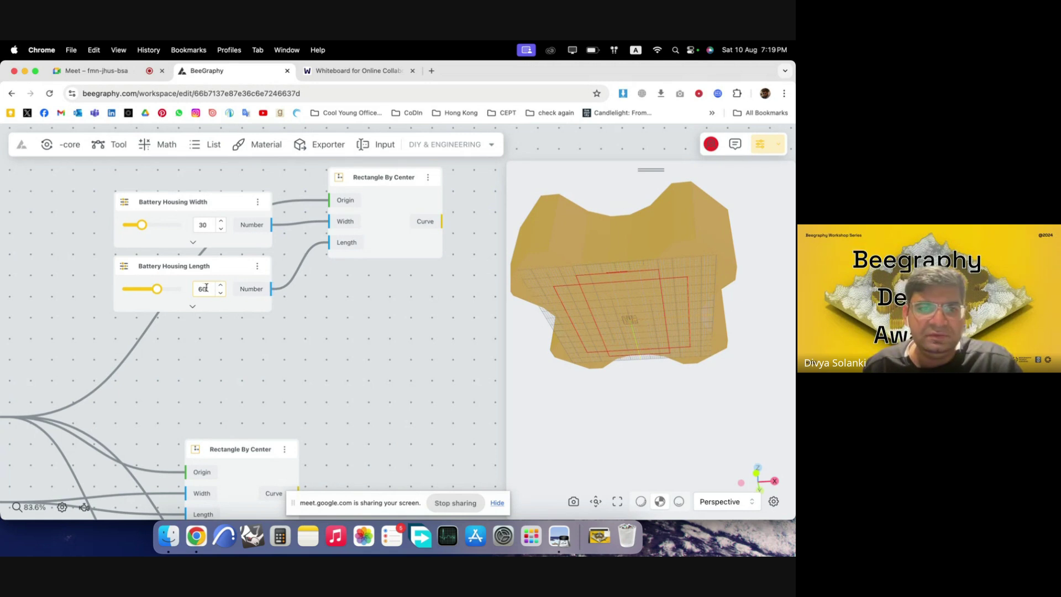
{"action": "key", "text": "BackSpace"}
{"action": "key", "text": "BackSpace"}
{"action": "type", "text": "19"}
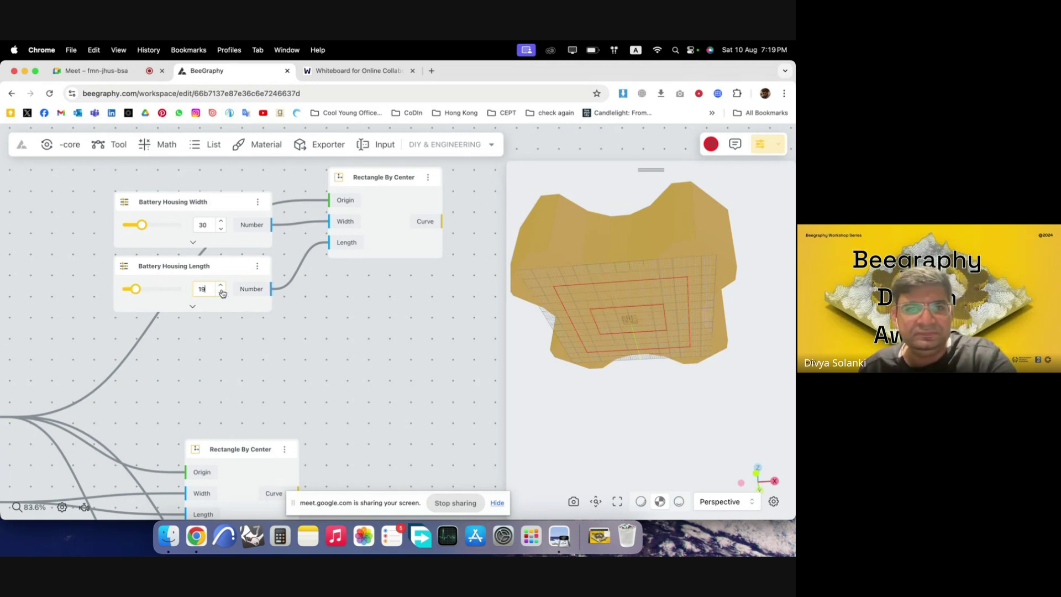
{"action": "key", "text": "BackSpace"}
{"action": "key", "text": "BackSpace"}
{"action": "type", "text": "100"}
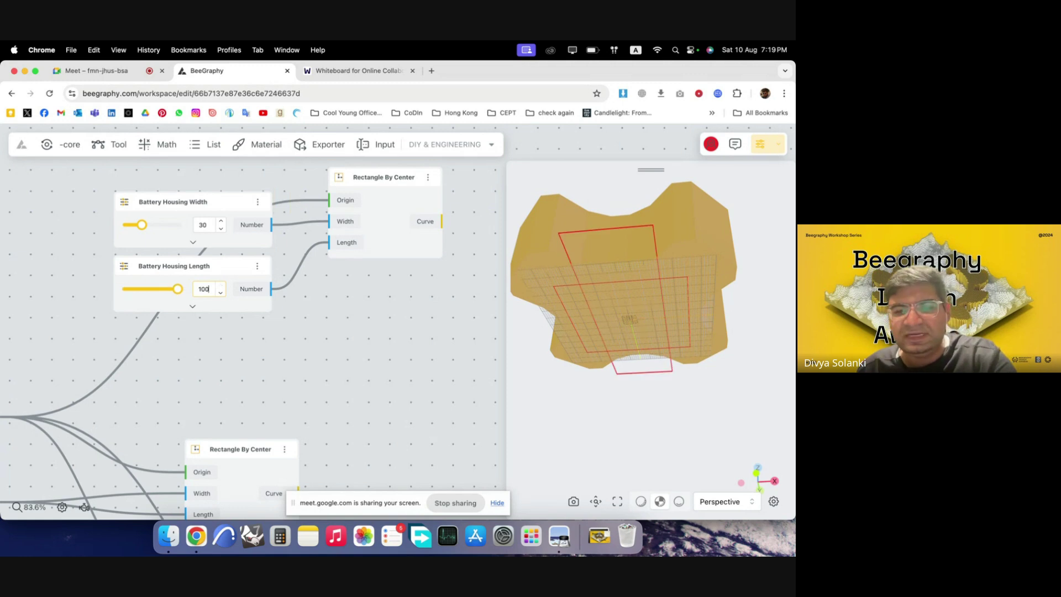
- Move the battery housing inputs and their rectangle node together slightly higher in the graph
{"action": "left_click_drag", "start_coordinate": [628, 288], "coordinate": [662, 379]}
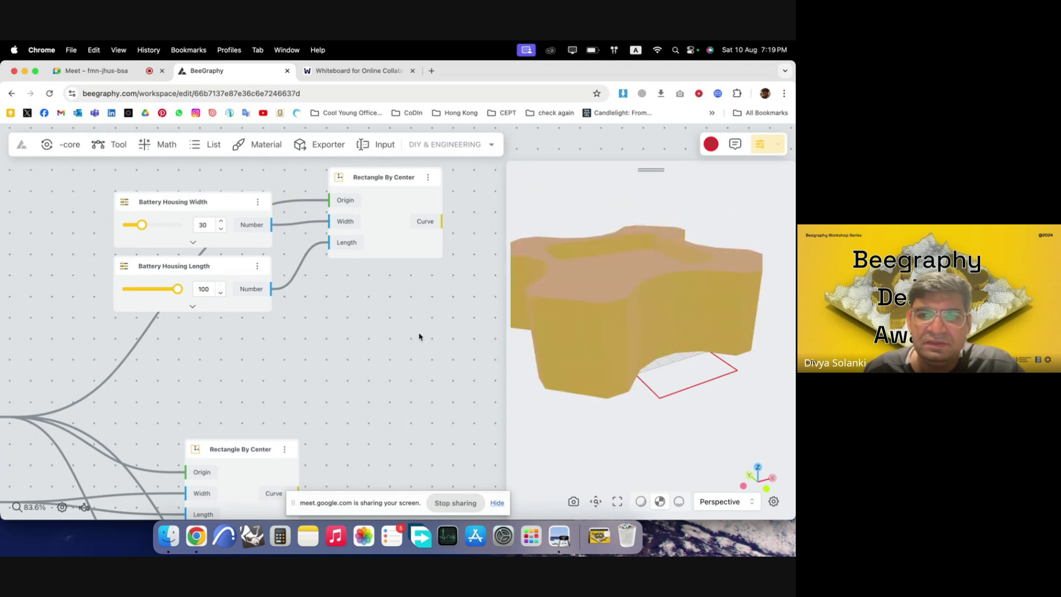
{"action": "mouse_move", "coordinate": [671, 406]}
{"action": "right_mouse_down"}
{"action": "mouse_move", "coordinate": [651, 390]}
{"action": "mouse_move", "coordinate": [661, 388]}
{"action": "right_mouse_up"}
{"action": "left_click_drag", "start_coordinate": [661, 388], "coordinate": [596, 379]}
{"action": "scroll", "coordinate": [184, 318], "scroll_direction": "down", "scroll_amount": 5}
{"action": "scroll", "coordinate": [359, 298], "scroll_direction": "up", "scroll_amount": 3}
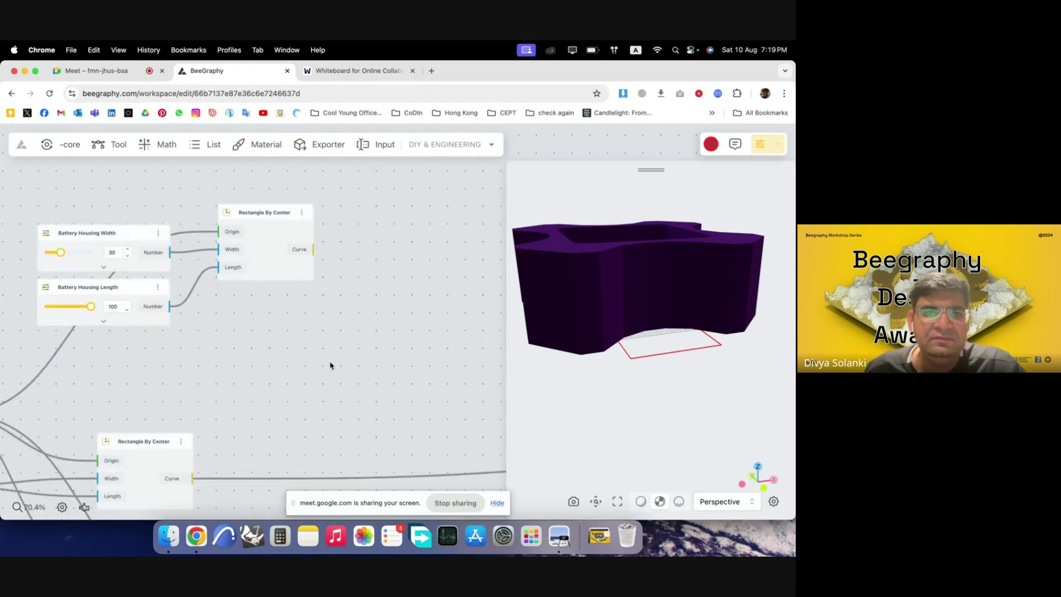
{"action": "left_click_drag", "start_coordinate": [332, 366], "coordinate": [115, 230]}
{"action": "left_click_drag", "start_coordinate": [264, 257], "coordinate": [257, 210]}
{"action": "left_click", "coordinate": [346, 265]}
- Add a Curve To Surface node beside the battery housing rectangle and connect the rectangle's Curve output to it
{"action": "double_click", "coordinate": [427, 206]}
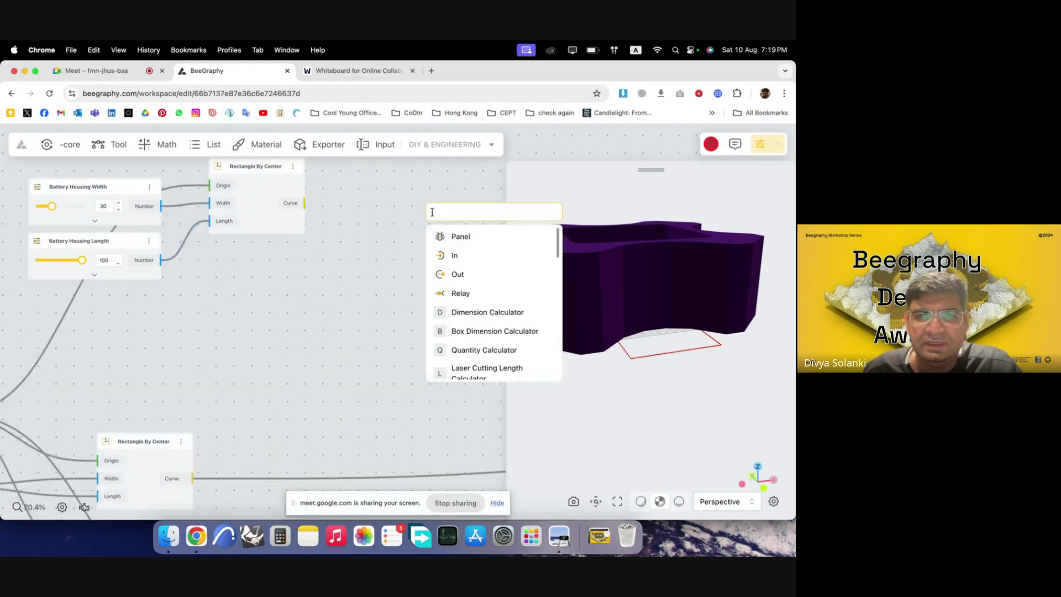
{"action": "left_click", "coordinate": [358, 239]}
{"action": "scroll", "coordinate": [357, 239], "scroll_direction": "down", "scroll_amount": 3}
{"action": "scroll", "coordinate": [335, 239], "scroll_direction": "up", "scroll_amount": 3}
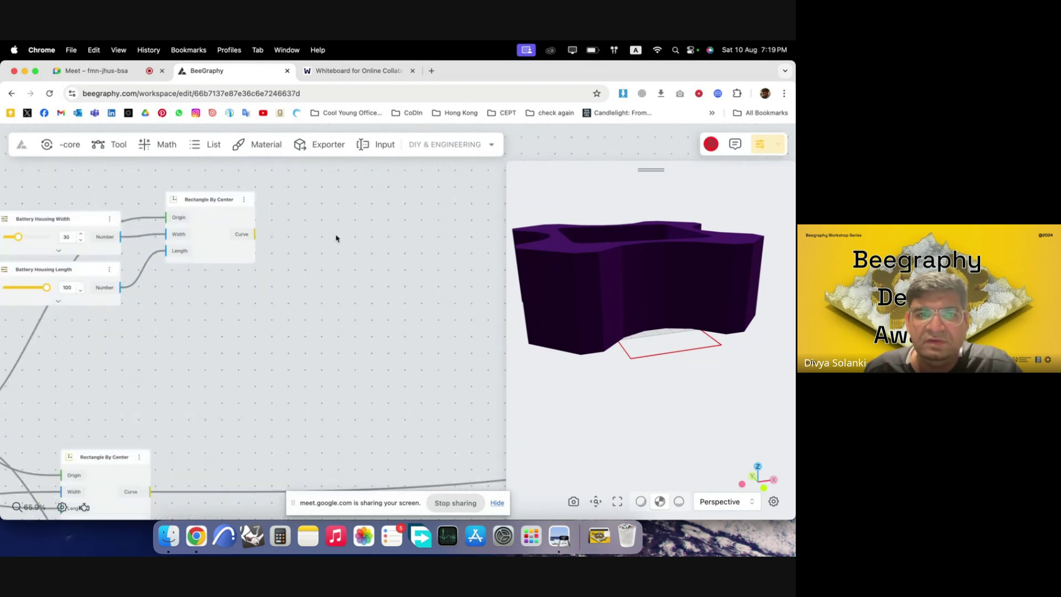
{"action": "double_click", "coordinate": [338, 237]}
{"action": "type", "text": "b"}
{"action": "key", "text": "BackSpace"}
{"action": "type", "text": "curve"}
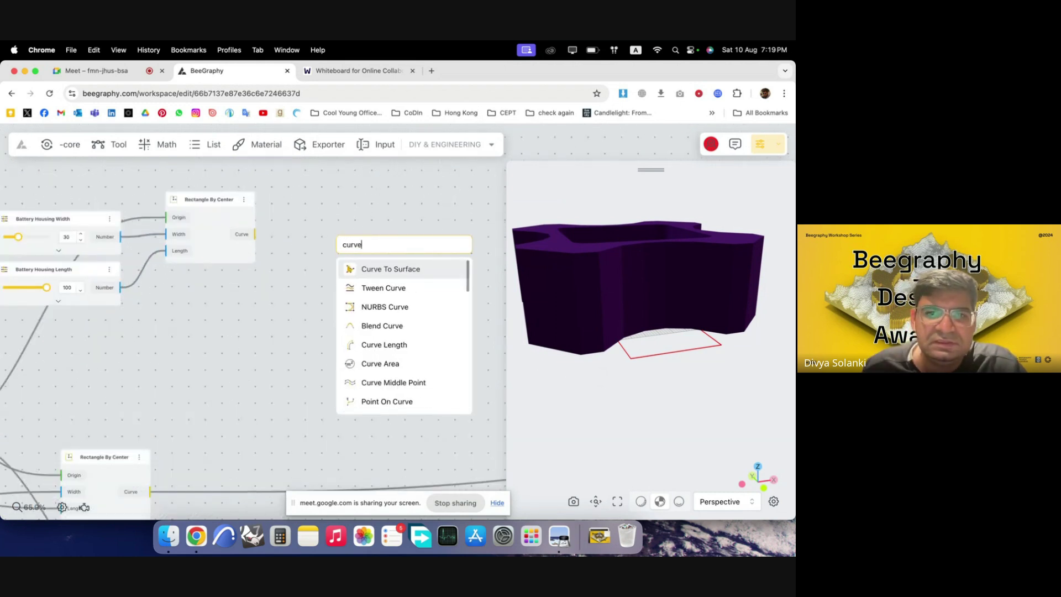
{"action": "left_click", "coordinate": [407, 273]}
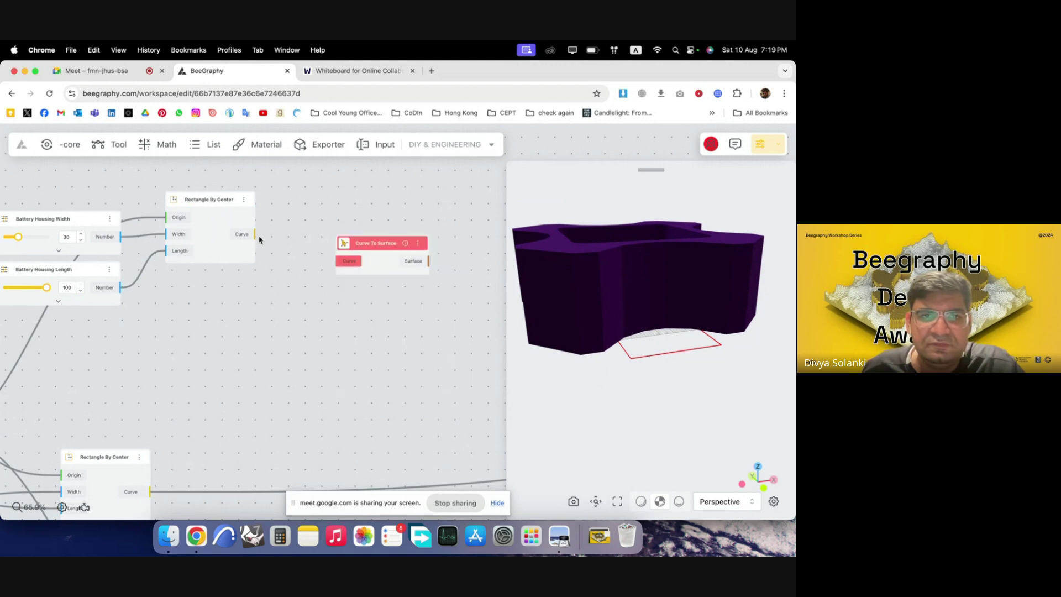
{"action": "left_click_drag", "start_coordinate": [256, 234], "coordinate": [319, 235]}
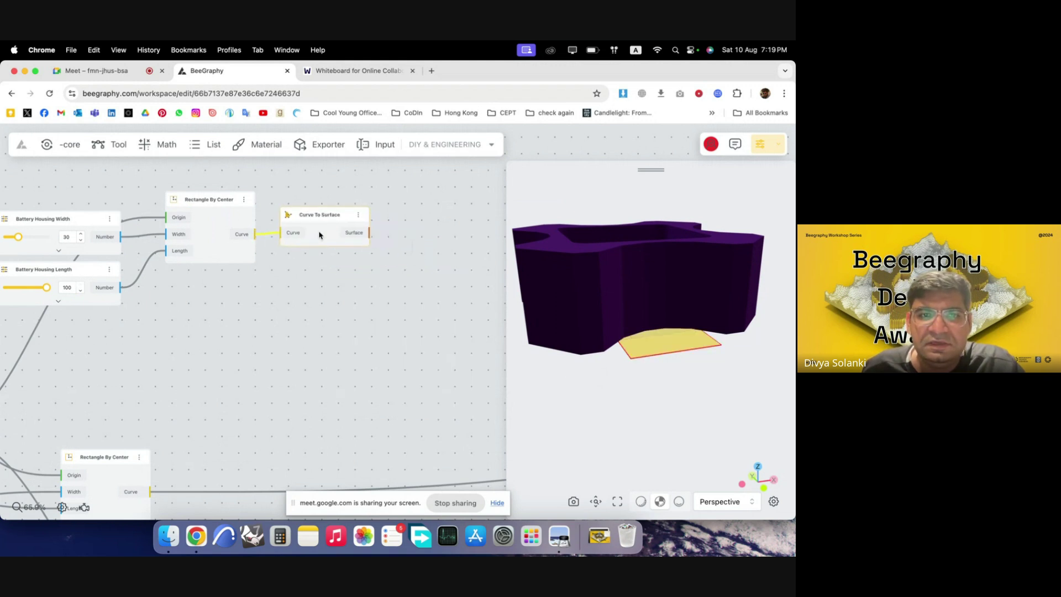
{"action": "double_click", "coordinate": [432, 248]}
{"action": "type", "text": "extr"}
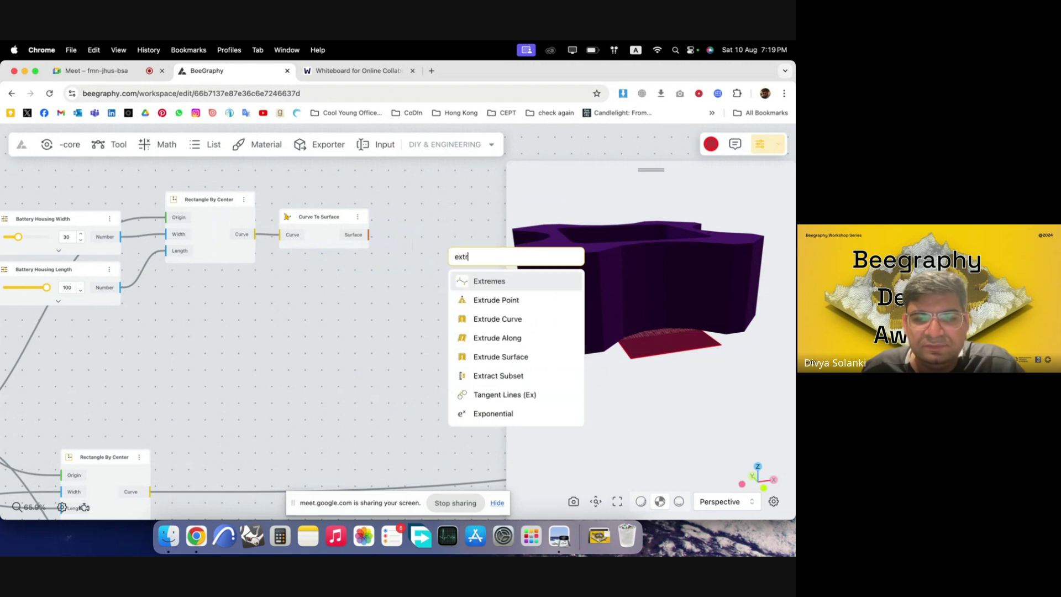
{"action": "left_click", "coordinate": [515, 319]}
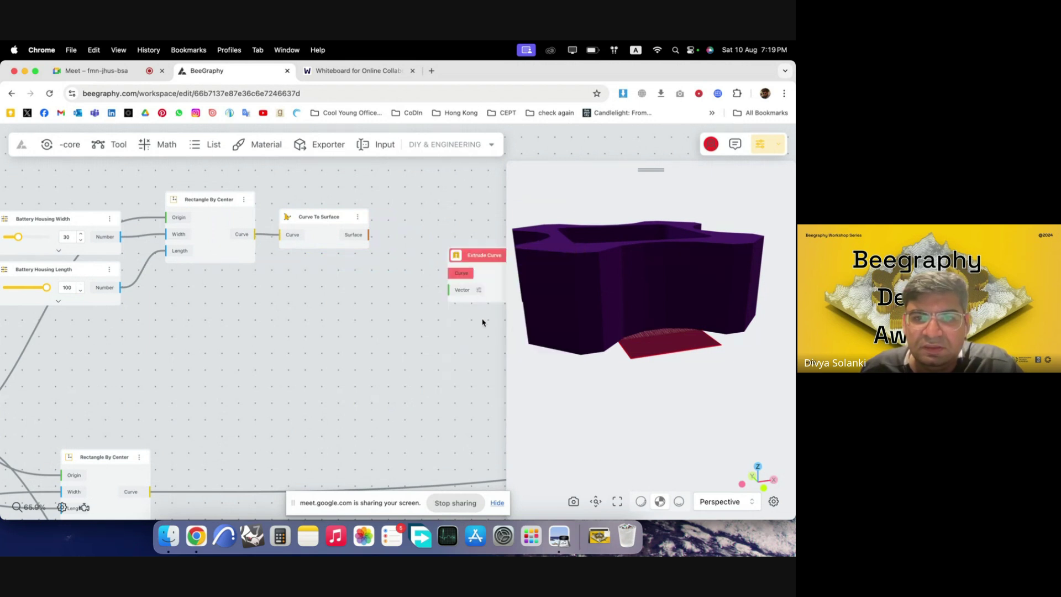
{"action": "type", "text": "extr"}
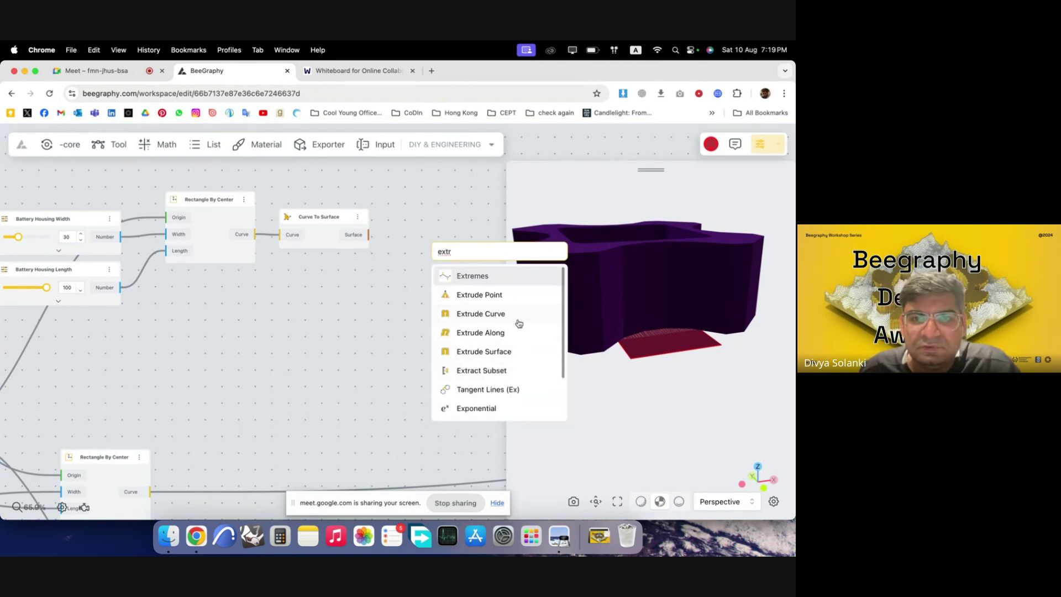
{"action": "left_click", "coordinate": [518, 317]}
{"action": "left_click_drag", "start_coordinate": [370, 237], "coordinate": [440, 222]}
{"action": "scroll", "coordinate": [399, 301], "scroll_direction": "down", "scroll_amount": 2}
{"action": "scroll", "coordinate": [400, 301], "scroll_direction": "up", "scroll_amount": 2}
{"action": "key", "text": "Delete"}
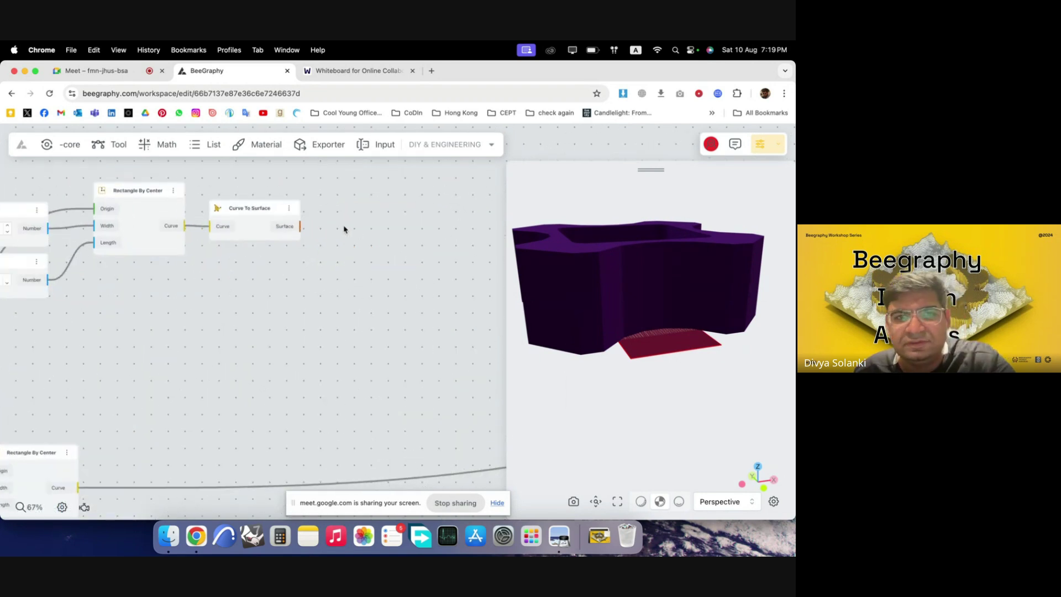
- Add an Extrude Surface node and connect the battery housing's Surface output to its Surface input
{"action": "double_click", "coordinate": [345, 231]}
{"action": "type", "text": "extru"}
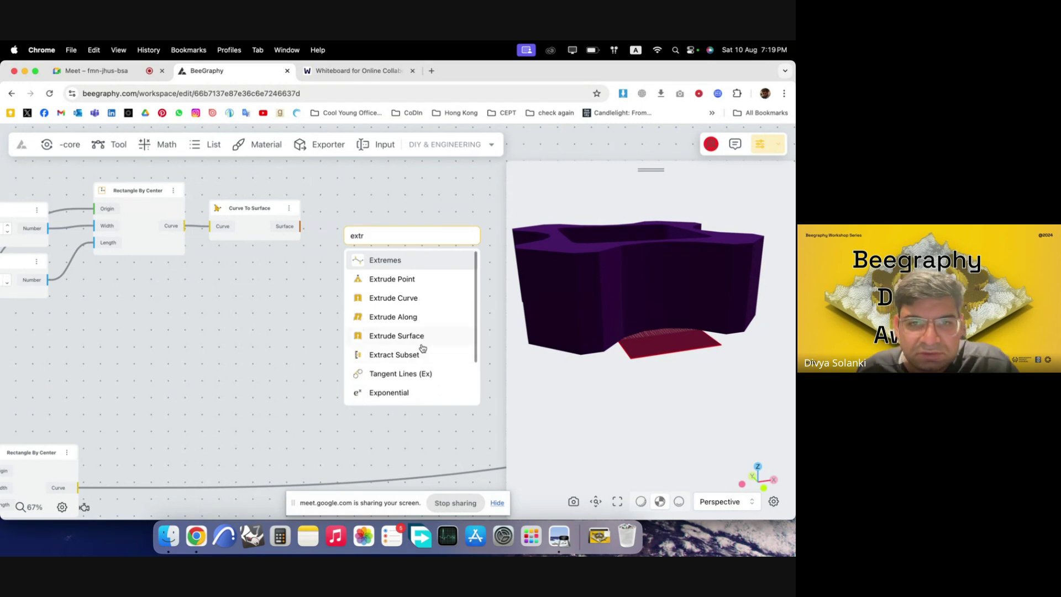
{"action": "left_click", "coordinate": [412, 334]}
{"action": "left_click_drag", "start_coordinate": [301, 227], "coordinate": [346, 252]}
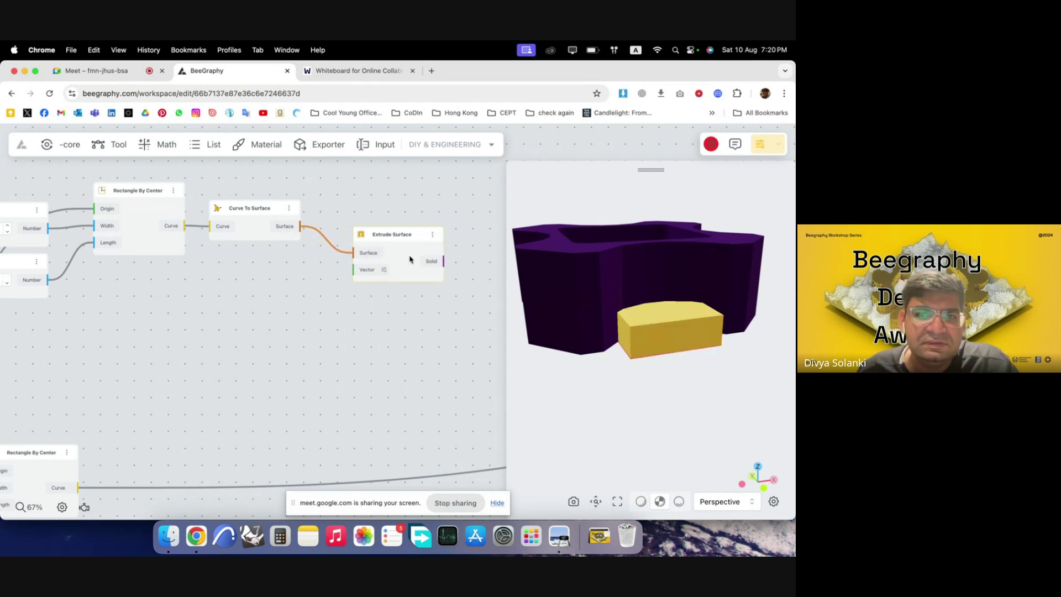
- Add a VectorZ node below Curve To Surface and connect its Vector output to the Extrude Surface node's Vector input
{"action": "scroll", "coordinate": [403, 300], "scroll_direction": "down", "scroll_amount": 3}
{"action": "double_click", "coordinate": [294, 298]}
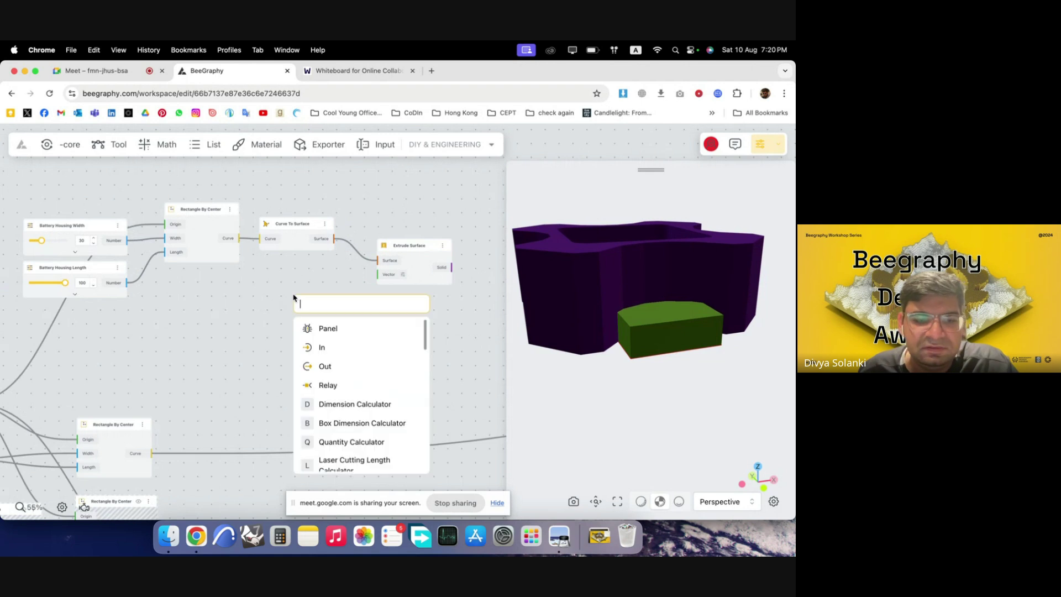
{"action": "type", "text": "z"}
{"action": "left_click", "coordinate": [331, 332]}
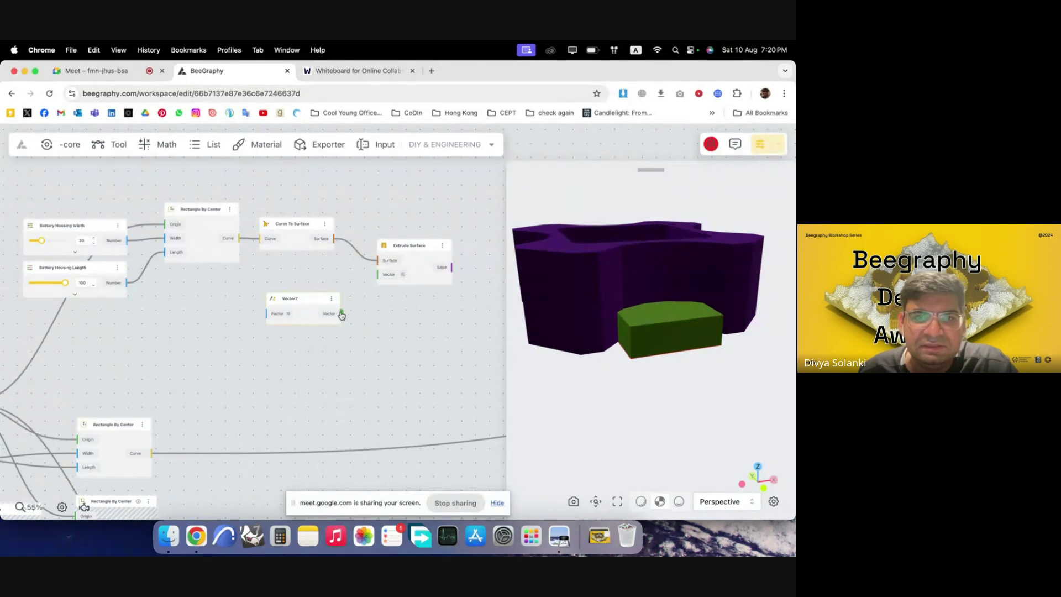
{"action": "left_click_drag", "start_coordinate": [344, 315], "coordinate": [380, 274]}
{"action": "left_click_drag", "start_coordinate": [304, 308], "coordinate": [303, 307]}
- Add a Range Input node with value 10 below the battery housing length input
{"action": "double_click", "coordinate": [177, 321]}
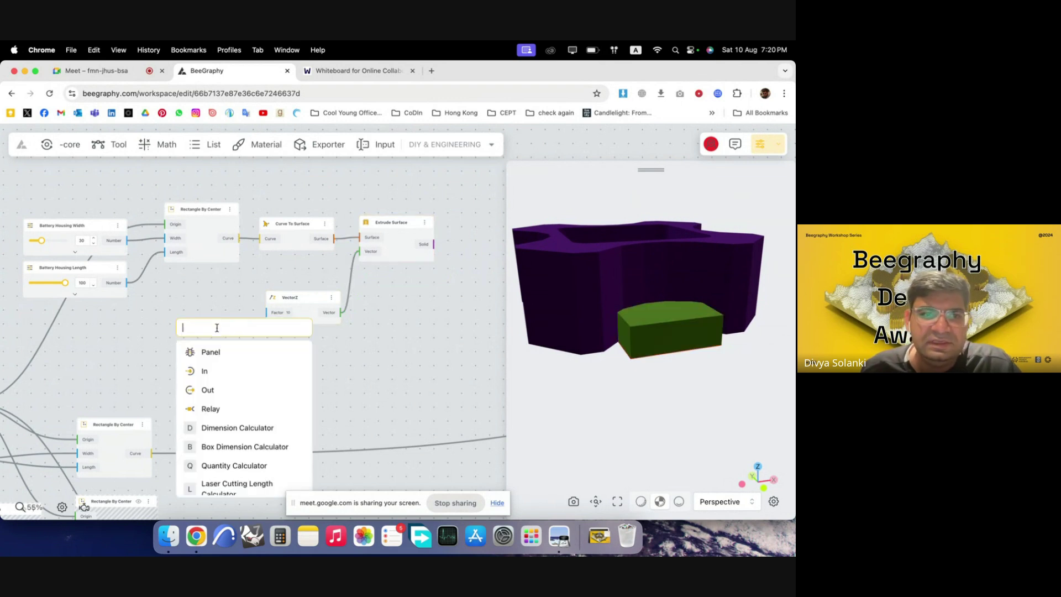
{"action": "left_click", "coordinate": [185, 287]}
{"action": "double_click", "coordinate": [177, 313]}
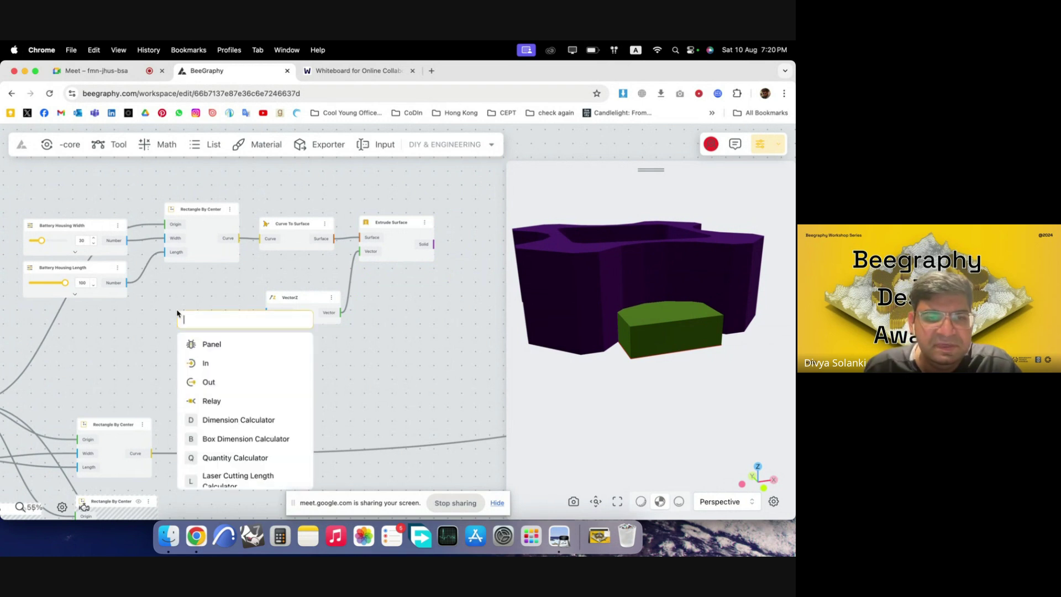
{"action": "type", "text": "10"}
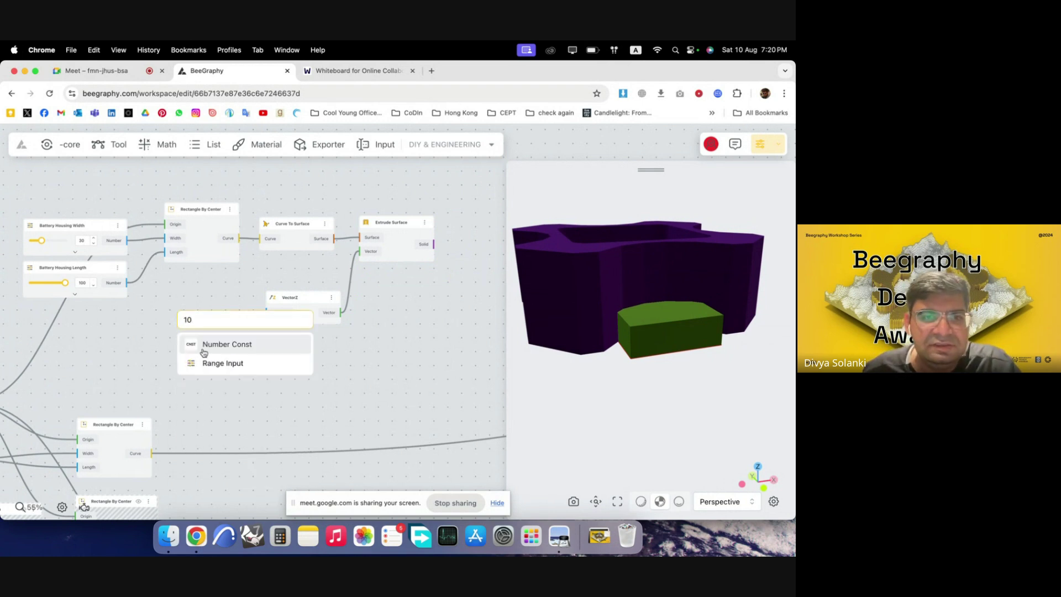
{"action": "left_click", "coordinate": [219, 363]}
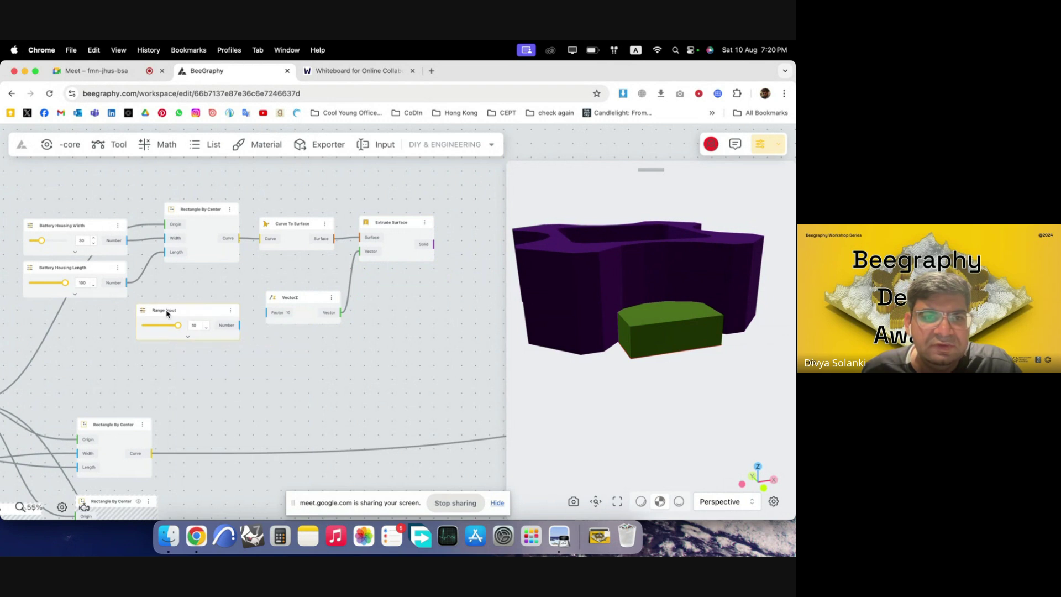
- Rename the new range input Battery Housing Height, align it under the length input and connect it to the VectorZ node's Factor input
{"action": "double_click", "coordinate": [167, 311]}
{"action": "type", "text": "Battery Housing Height"}
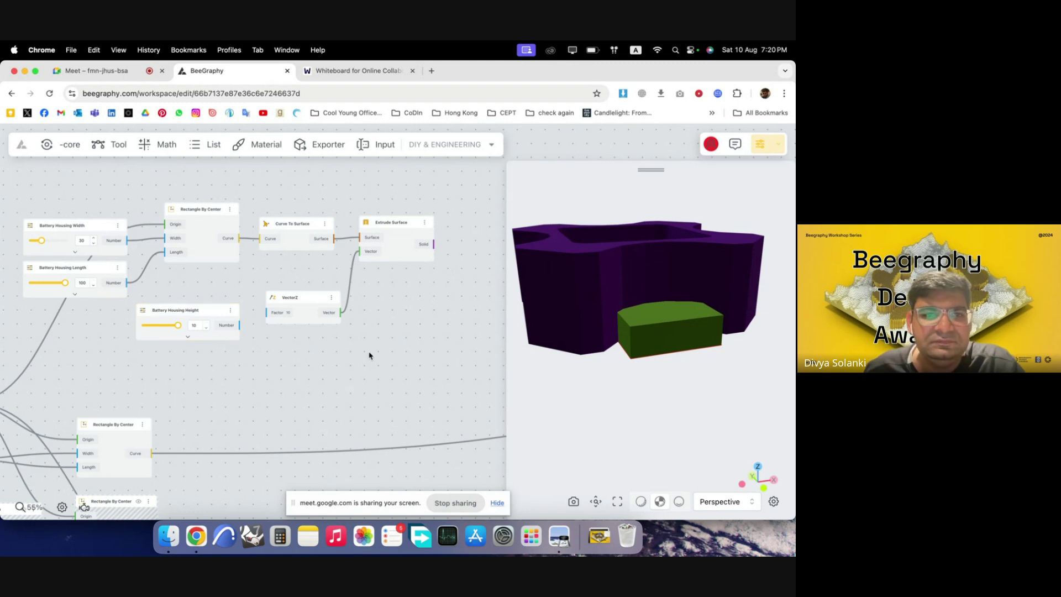
{"action": "left_click_drag", "start_coordinate": [268, 319], "coordinate": [104, 309]}
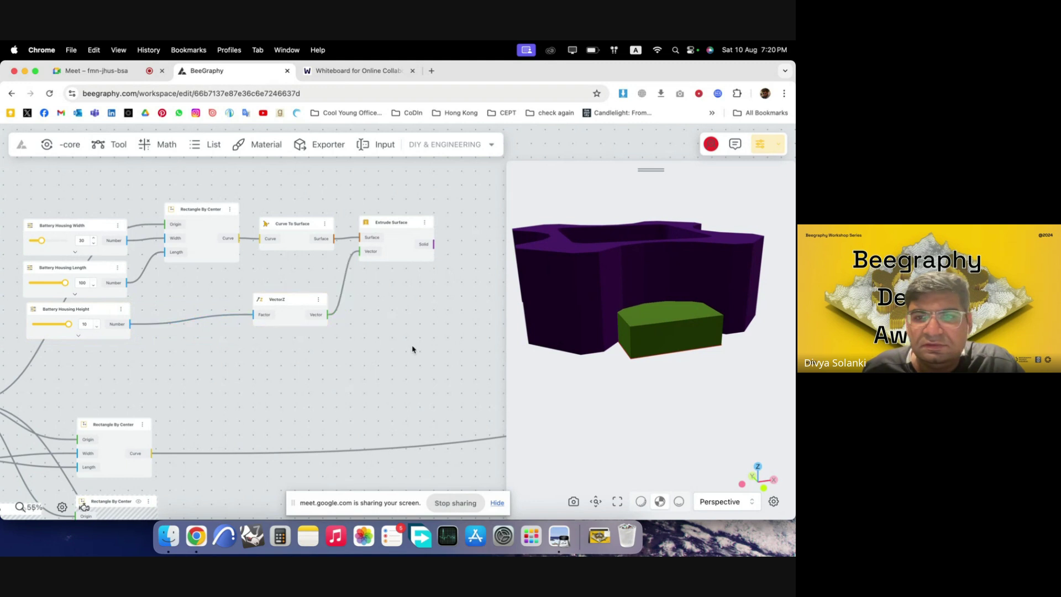
- Move the whole battery housing node group along the graph to sit above the chip housing extrusion nodes
{"action": "scroll", "coordinate": [204, 301], "scroll_direction": "down", "scroll_amount": 5}
{"action": "left_click_drag", "start_coordinate": [381, 316], "coordinate": [89, 225]}
{"action": "scroll", "coordinate": [97, 229], "scroll_direction": "down", "scroll_amount": 7}
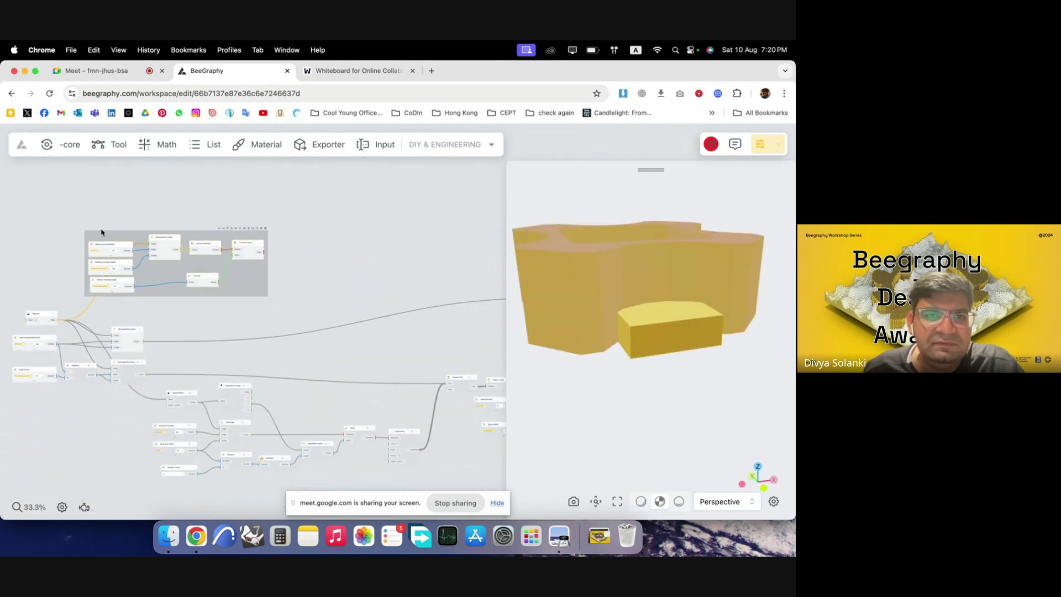
{"action": "left_click_drag", "start_coordinate": [208, 244], "coordinate": [441, 251]}
{"action": "scroll", "coordinate": [313, 301], "scroll_direction": "down", "scroll_amount": 3}
{"action": "scroll", "coordinate": [487, 246], "scroll_direction": "up", "scroll_amount": 5}
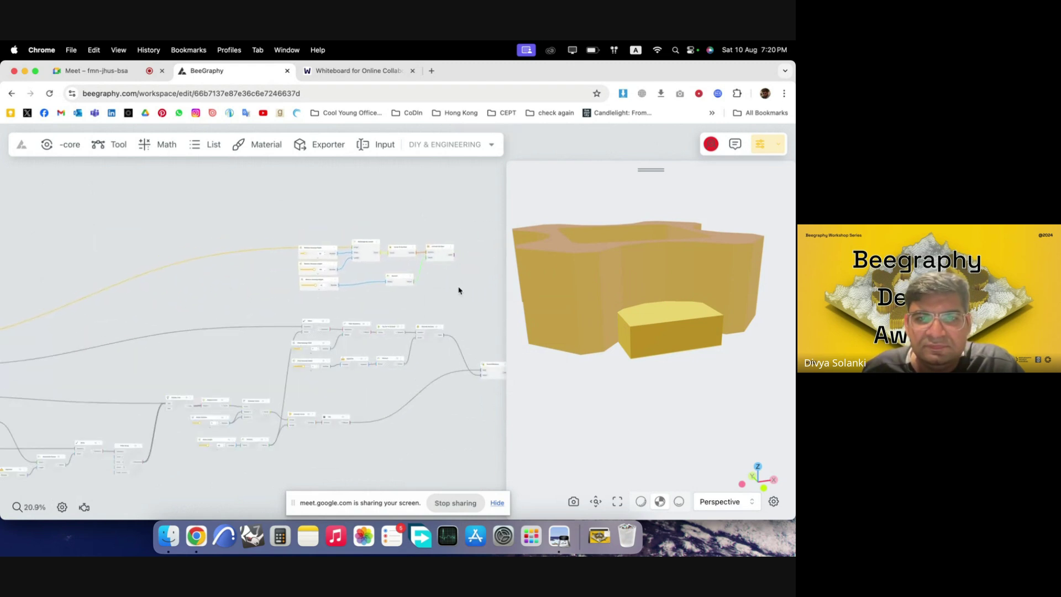
{"action": "left_click", "coordinate": [459, 289]}
- Add a second Solid Difference node in the empty area between the battery housing extrusion and the existing Solid Difference
{"action": "scroll", "coordinate": [217, 294], "scroll_direction": "down", "scroll_amount": 2}
{"action": "scroll", "coordinate": [453, 348], "scroll_direction": "up", "scroll_amount": 5}
{"action": "scroll", "coordinate": [331, 343], "scroll_direction": "up", "scroll_amount": 3}
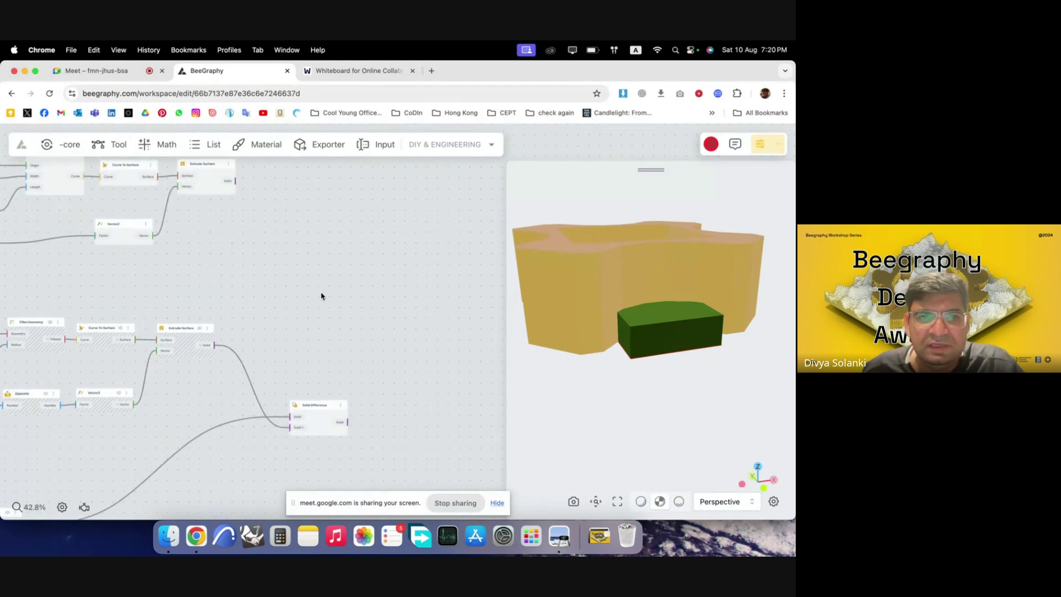
{"action": "double_click", "coordinate": [414, 278]}
{"action": "left_click", "coordinate": [256, 317]}
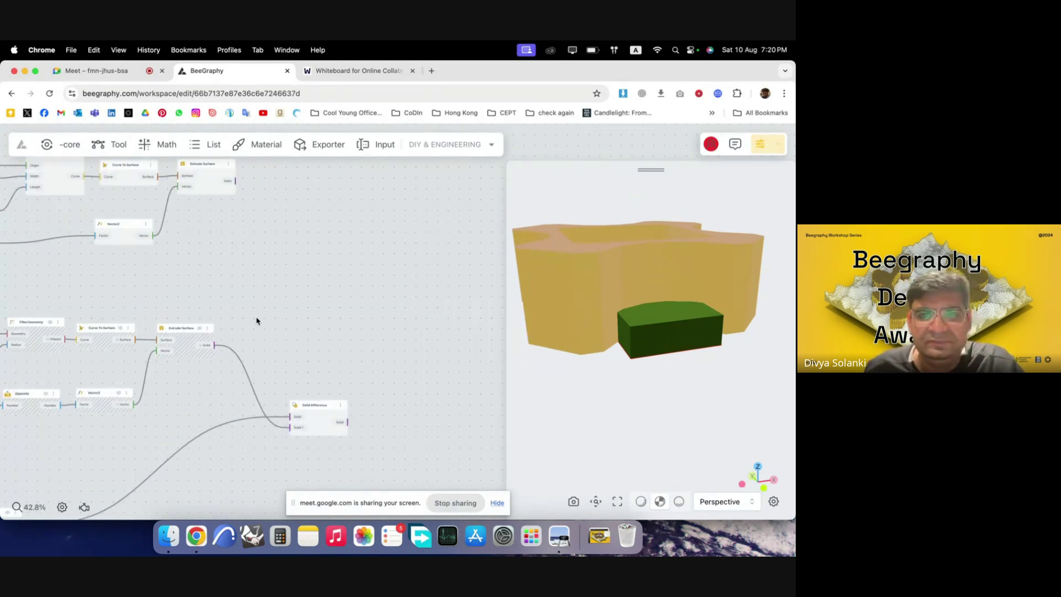
{"action": "double_click", "coordinate": [331, 255]}
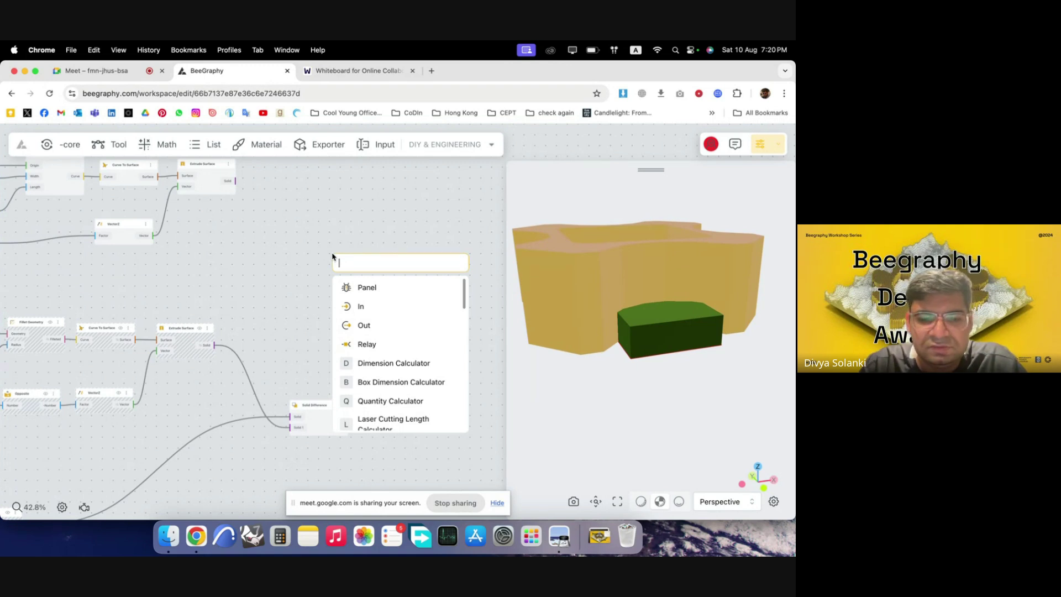
{"action": "type", "text": "boole"}
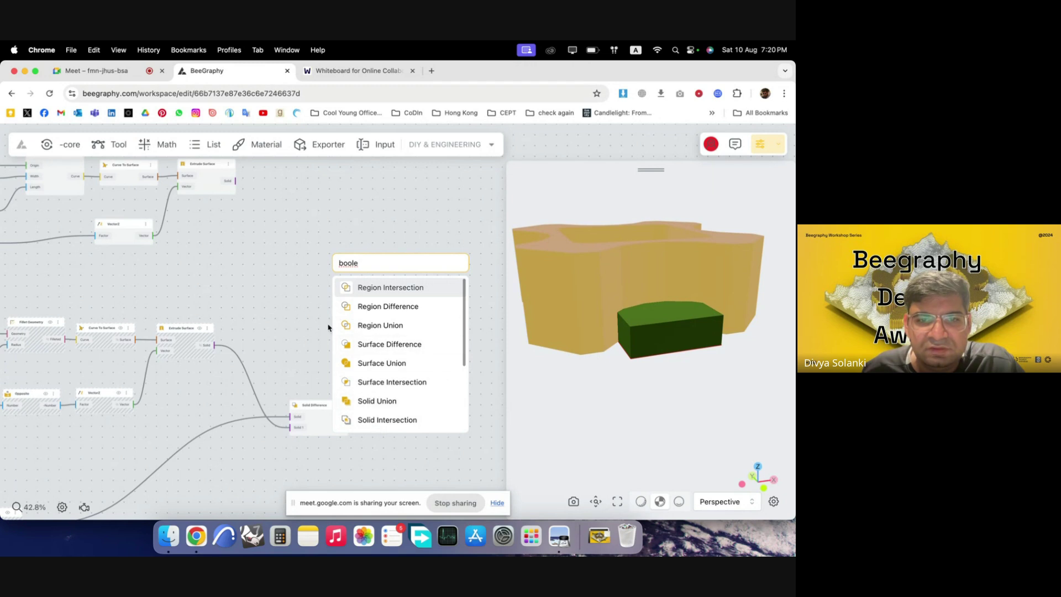
{"action": "double_click", "coordinate": [290, 277]}
{"action": "type", "text": "di"}
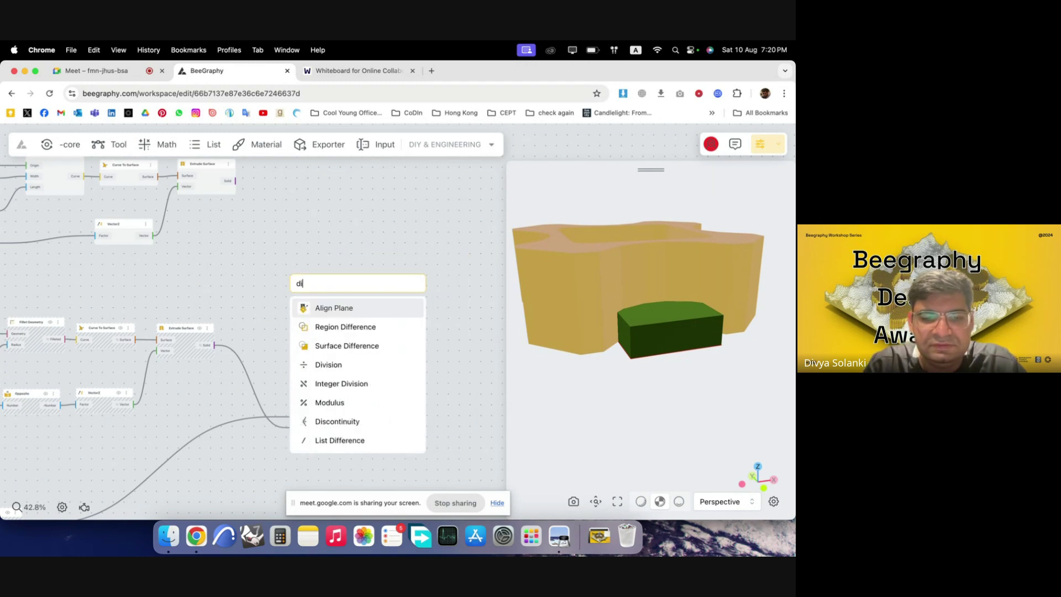
{"action": "type", "text": "ffere"}
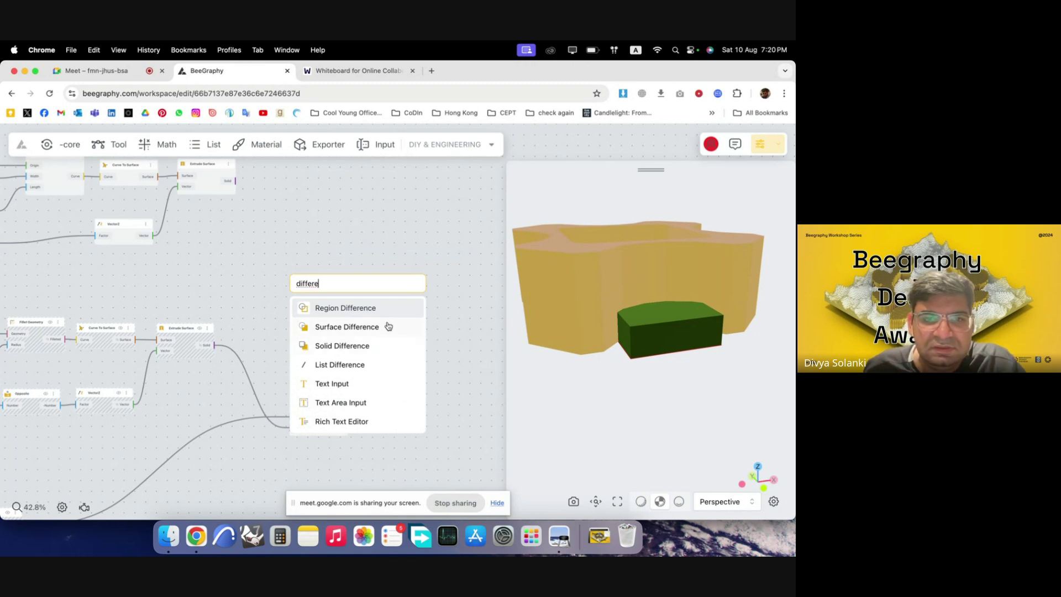
{"action": "left_click", "coordinate": [381, 345]}
- Connect the first Solid Difference's output to the new one's Solid input, and the battery housing extrusion to its Solid 1 input
{"action": "scroll", "coordinate": [364, 293], "scroll_direction": "down", "scroll_amount": 3}
{"action": "left_click_drag", "start_coordinate": [341, 292], "coordinate": [417, 294]}
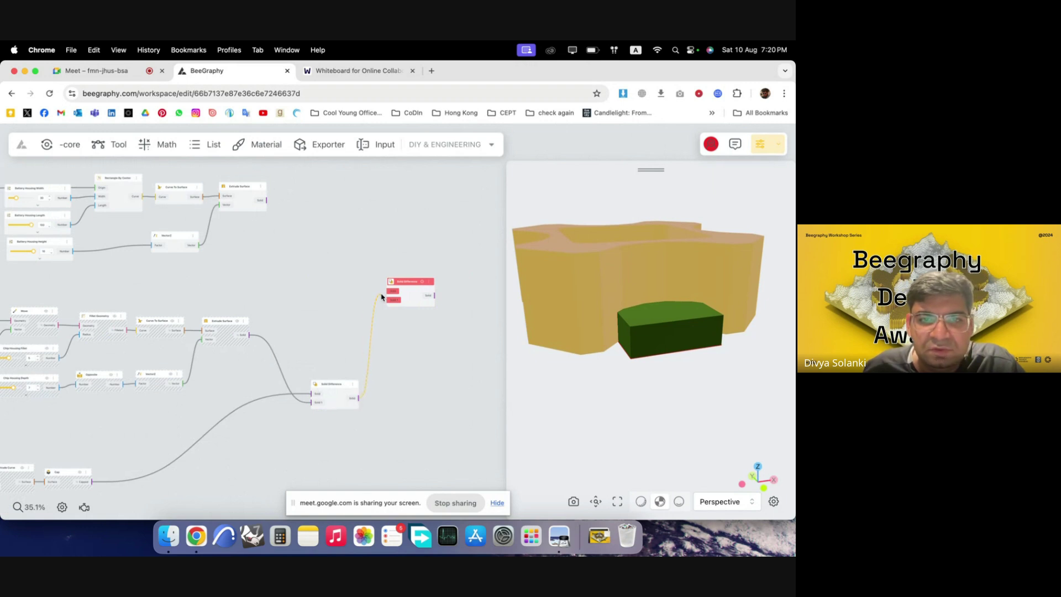
{"action": "left_click_drag", "start_coordinate": [386, 295], "coordinate": [391, 302]}
- Hide the preview of the nodes upstream of the new Solid Difference node
{"action": "scroll", "coordinate": [393, 338], "scroll_direction": "down", "scroll_amount": 5}
{"action": "left_click_drag", "start_coordinate": [384, 435], "coordinate": [123, 256]}
{"action": "right_click", "coordinate": [325, 297]}
{"action": "left_click", "coordinate": [329, 297]}
{"action": "left_click", "coordinate": [438, 280]}
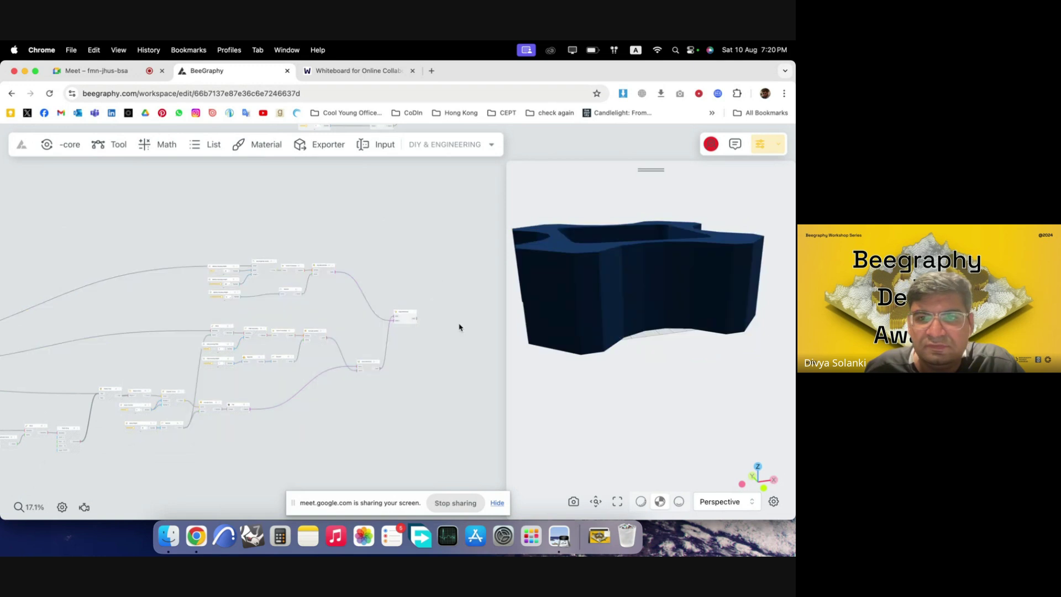
- Try swapping the final Solid Difference's inputs, with the battery housing as Solid and the drone body as Solid 1, and restore the original order
{"action": "scroll", "coordinate": [459, 327], "scroll_direction": "up", "scroll_amount": 5}
{"action": "left_click_drag", "start_coordinate": [375, 307], "coordinate": [409, 308]}
{"action": "left_click", "coordinate": [422, 345]}
{"action": "scroll", "coordinate": [388, 322], "scroll_direction": "up", "scroll_amount": 4}
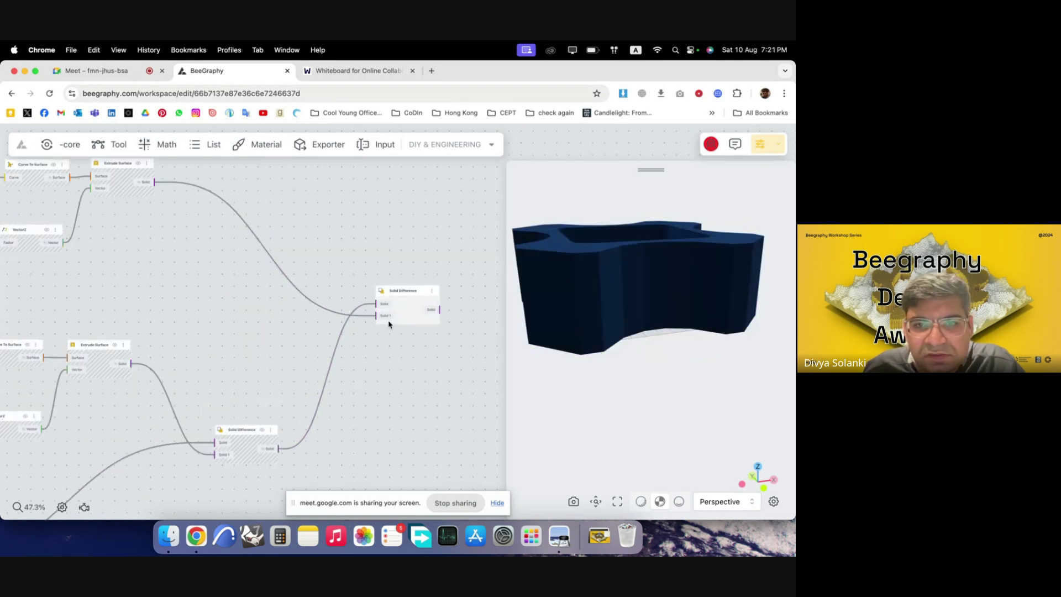
{"action": "left_click", "coordinate": [409, 297]}
{"action": "left_click", "coordinate": [380, 390]}
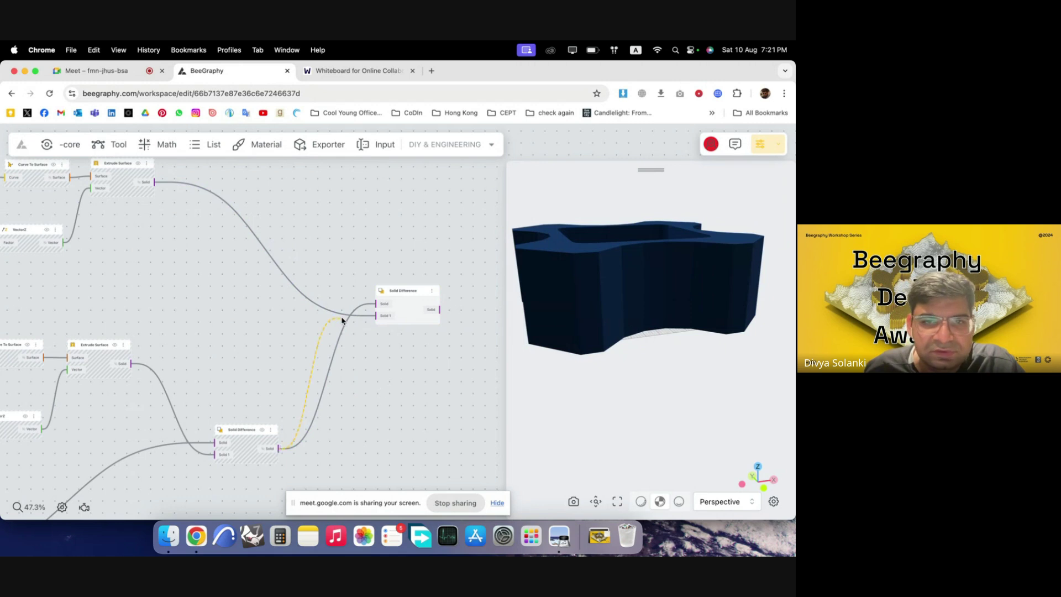
{"action": "left_click_drag", "start_coordinate": [342, 320], "coordinate": [376, 315]}
{"action": "left_click_drag", "start_coordinate": [155, 182], "coordinate": [376, 303]}
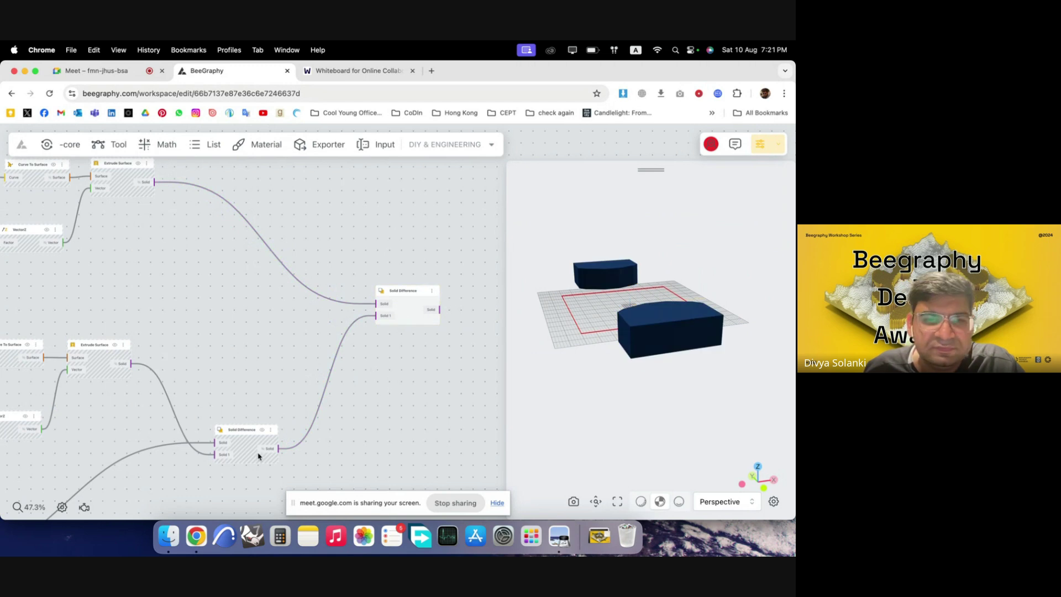
{"action": "left_click_drag", "start_coordinate": [154, 182], "coordinate": [377, 315]}
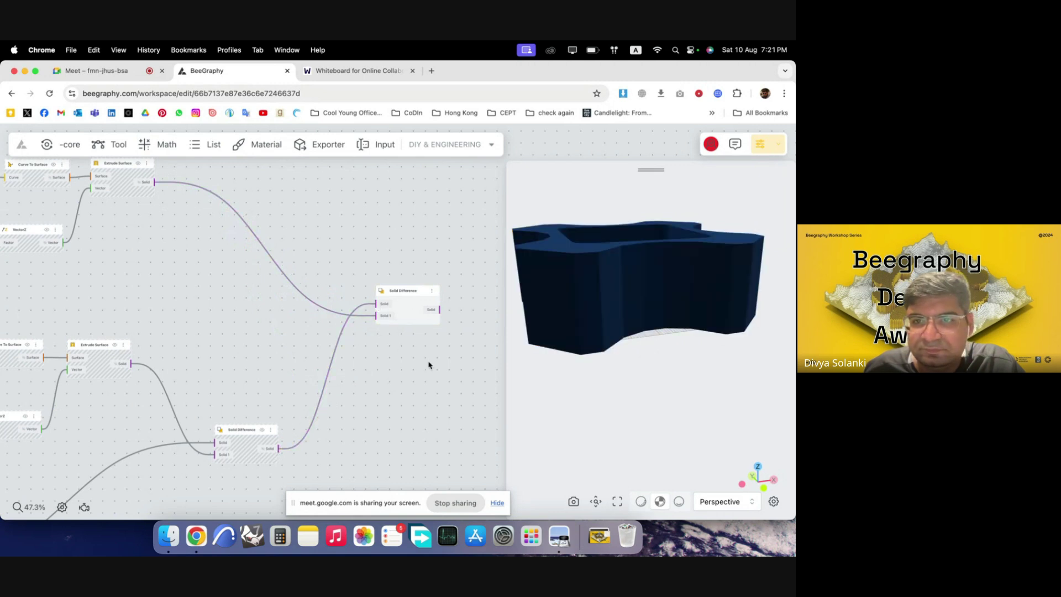
- Add a Move node above the battery housing inputs and connect its Geometry output to the battery housing rectangle's Origin input
{"action": "scroll", "coordinate": [398, 343], "scroll_direction": "down", "scroll_amount": 10}
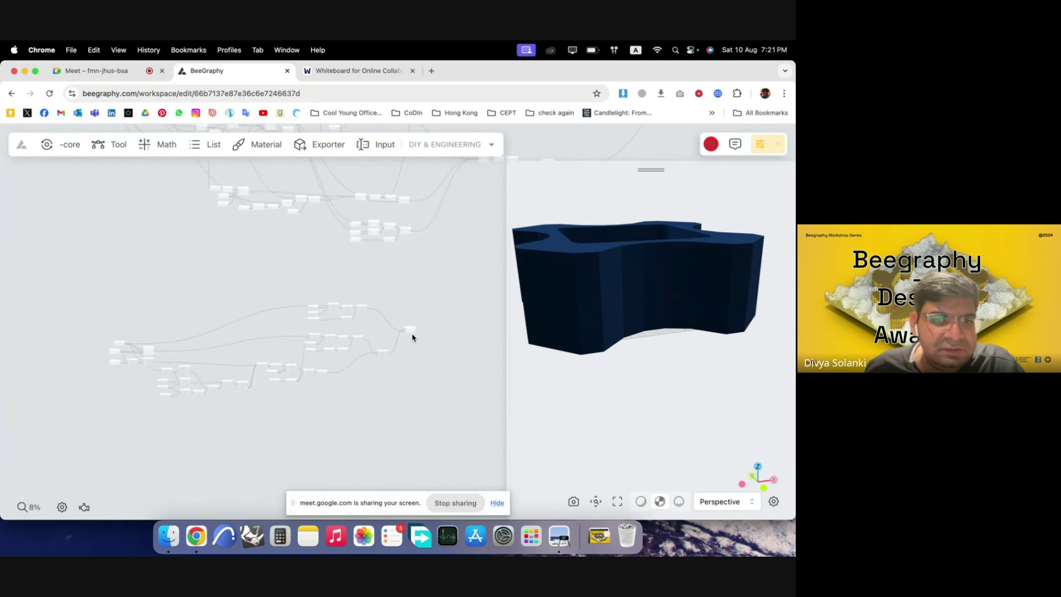
{"action": "scroll", "coordinate": [236, 309], "scroll_direction": "up", "scroll_amount": 5}
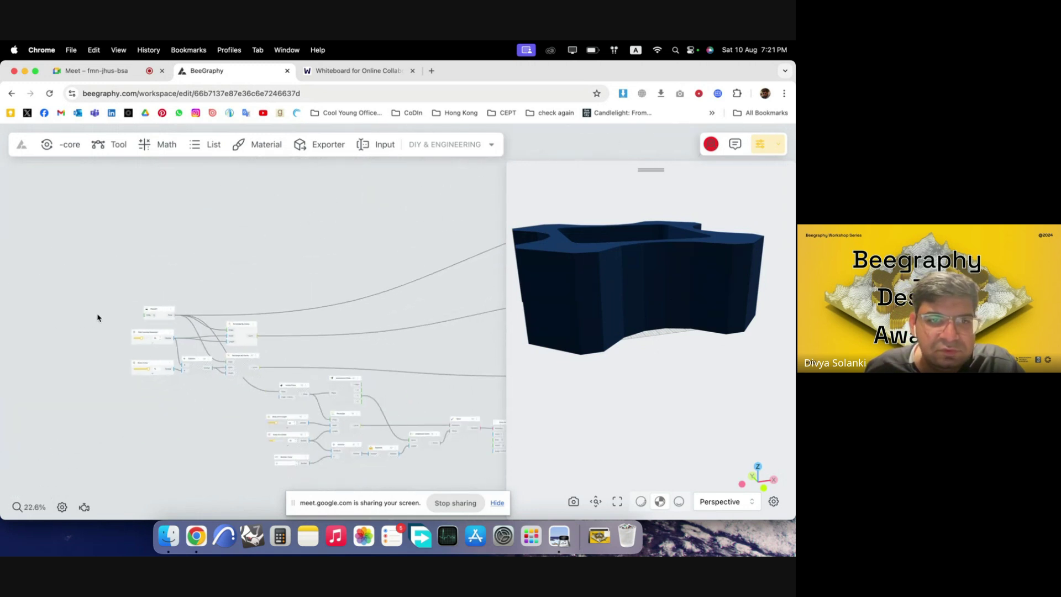
{"action": "scroll", "coordinate": [252, 322], "scroll_direction": "up", "scroll_amount": 6}
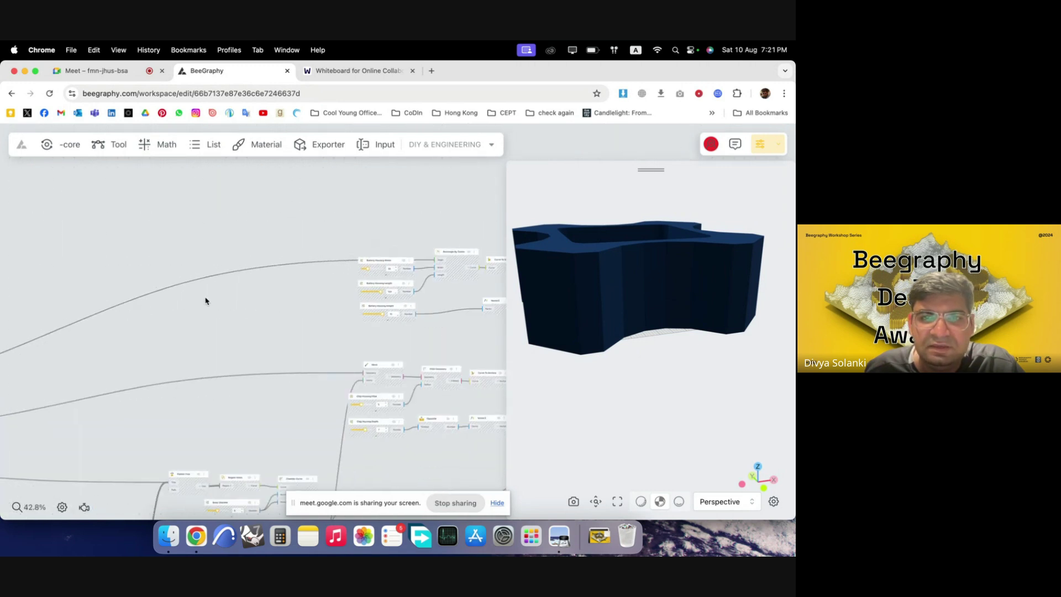
{"action": "double_click", "coordinate": [283, 233]}
{"action": "type", "text": "move"}
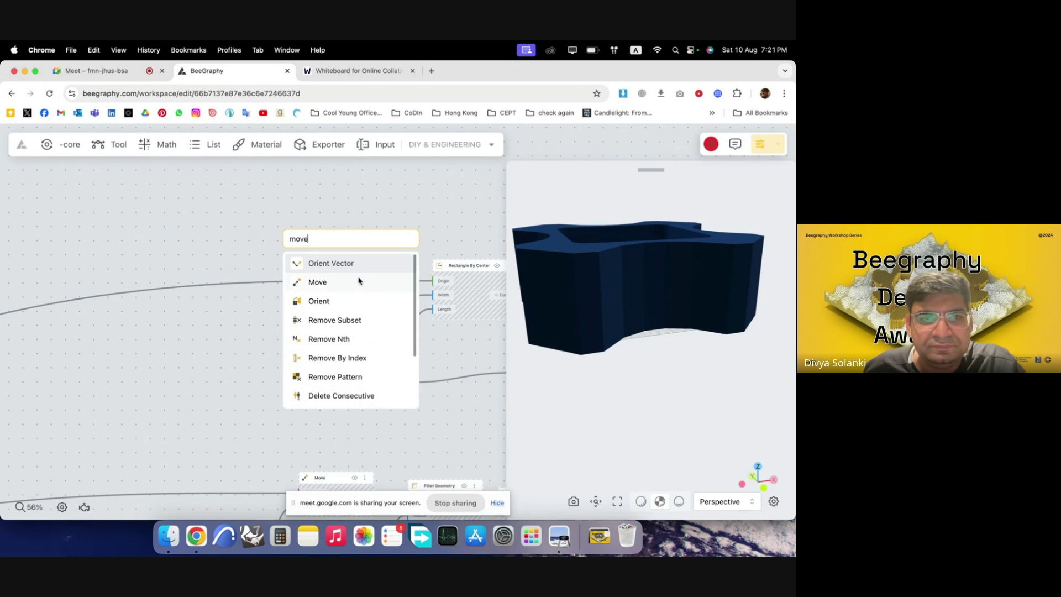
{"action": "left_click", "coordinate": [358, 282]}
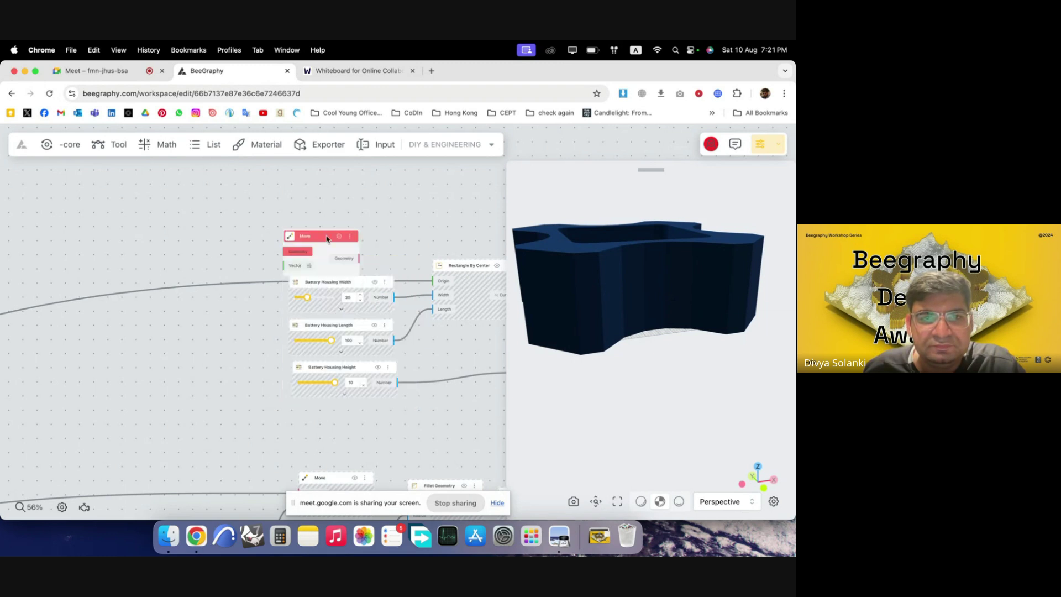
{"action": "left_click_drag", "start_coordinate": [436, 273], "coordinate": [438, 281]}
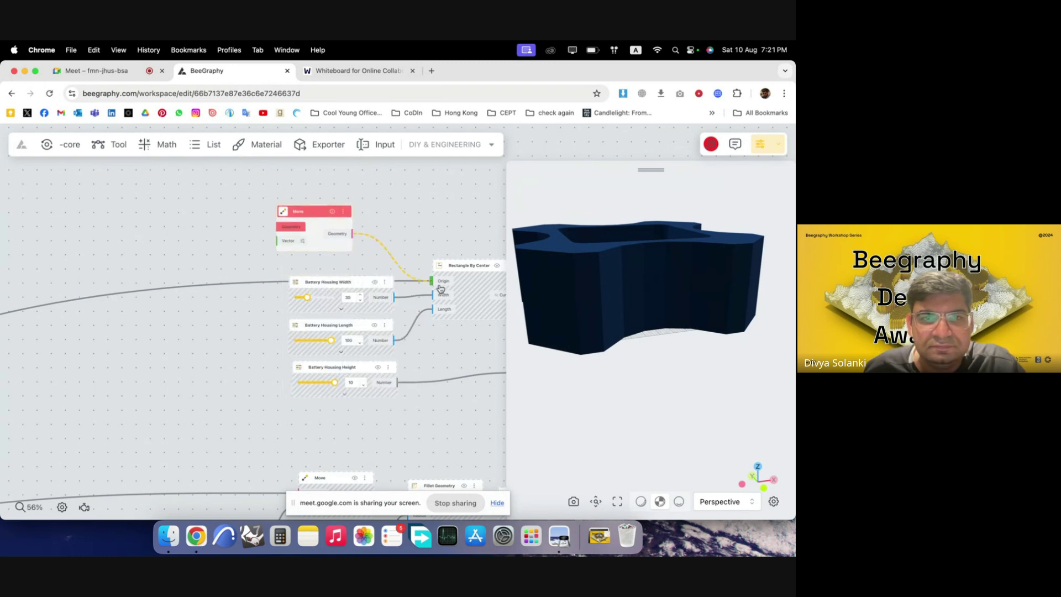
{"action": "left_click_drag", "start_coordinate": [316, 234], "coordinate": [337, 224]}
- Add a VectorZ node before the new Move node and connect its Vector output to the Move node's Vector input
{"action": "double_click", "coordinate": [215, 241]}
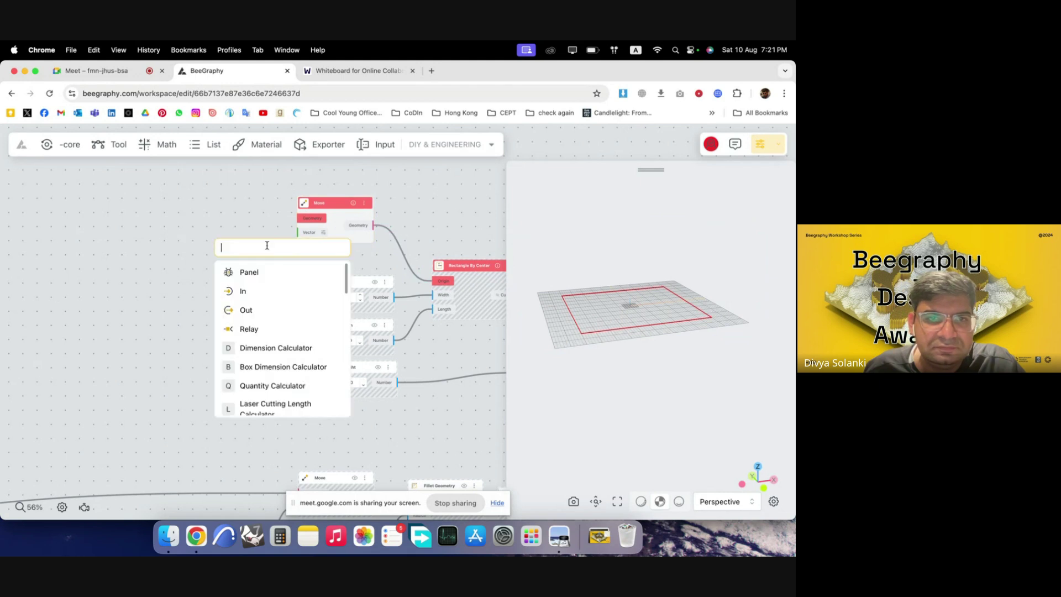
{"action": "type", "text": "z"}
{"action": "left_click", "coordinate": [276, 273]}
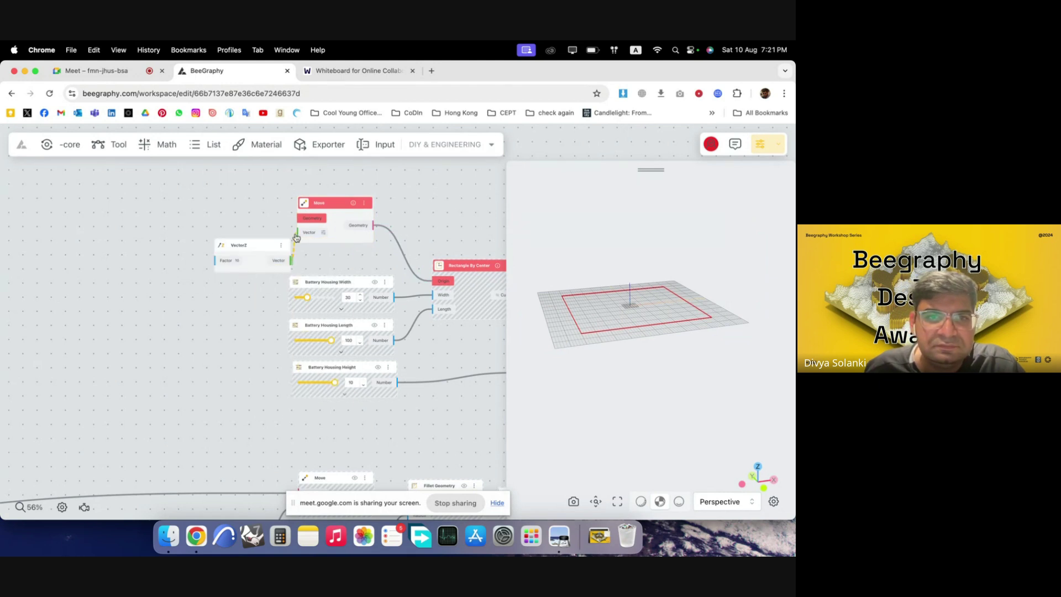
{"action": "left_click_drag", "start_coordinate": [295, 238], "coordinate": [239, 228]}
- Add an Opposite node before the new VectorZ node and connect its Number output to the VectorZ Factor input
{"action": "double_click", "coordinate": [132, 243]}
{"action": "type", "text": "n"}
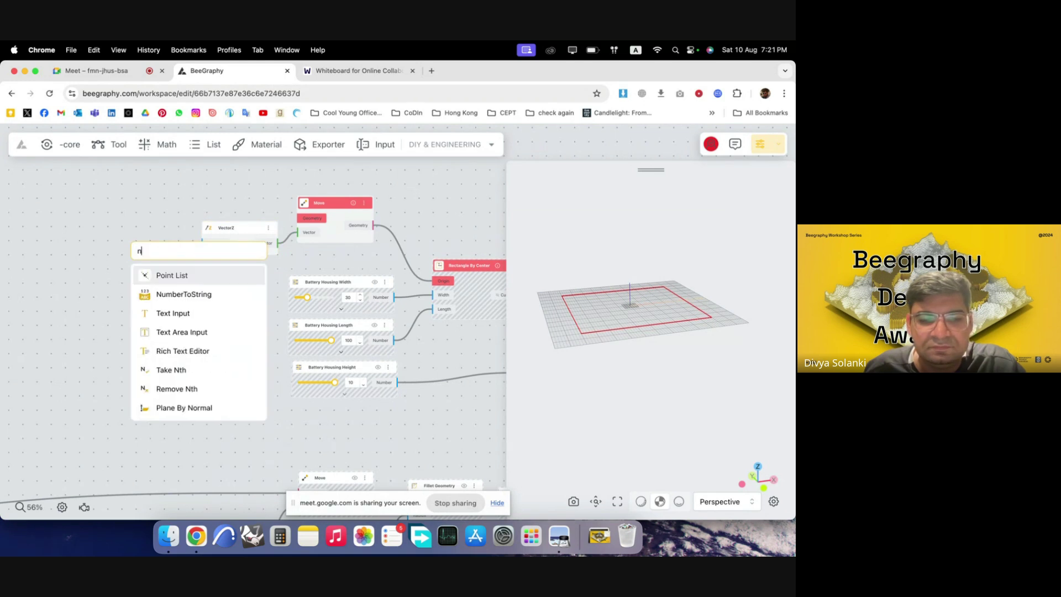
{"action": "type", "text": "eg"}
{"action": "left_click", "coordinate": [193, 281]}
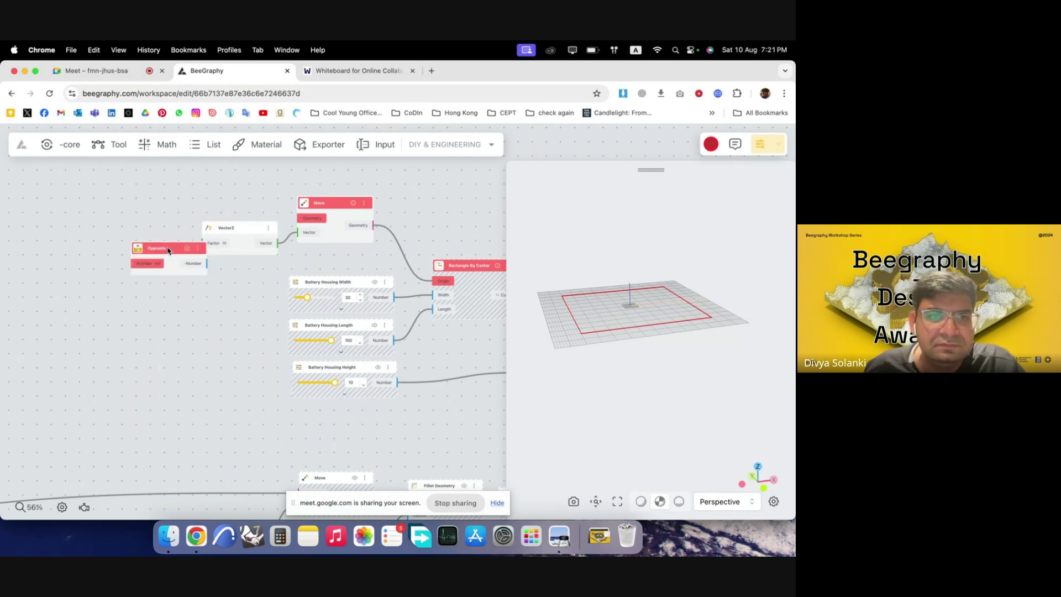
{"action": "left_click_drag", "start_coordinate": [168, 250], "coordinate": [204, 243]}
- Connect the shared origin point node's output to the new Move node's Geometry input
{"action": "scroll", "coordinate": [397, 244], "scroll_direction": "down", "scroll_amount": 3}
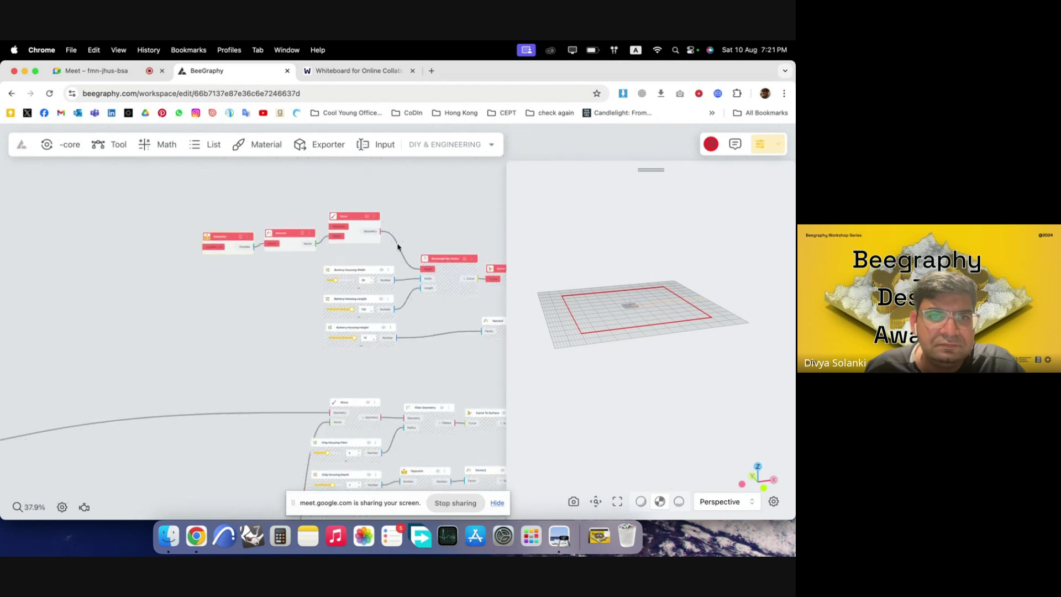
{"action": "scroll", "coordinate": [360, 293], "scroll_direction": "down", "scroll_amount": 6}
{"action": "scroll", "coordinate": [254, 331], "scroll_direction": "down", "scroll_amount": 2}
{"action": "scroll", "coordinate": [32, 357], "scroll_direction": "up", "scroll_amount": 5}
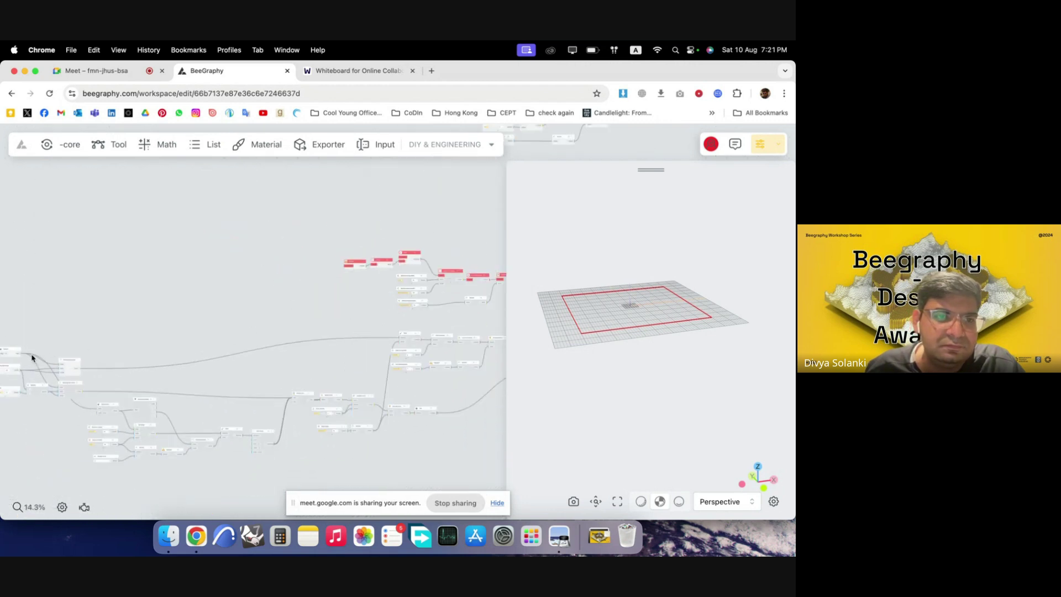
{"action": "scroll", "coordinate": [196, 225], "scroll_direction": "right", "scroll_amount": 5}
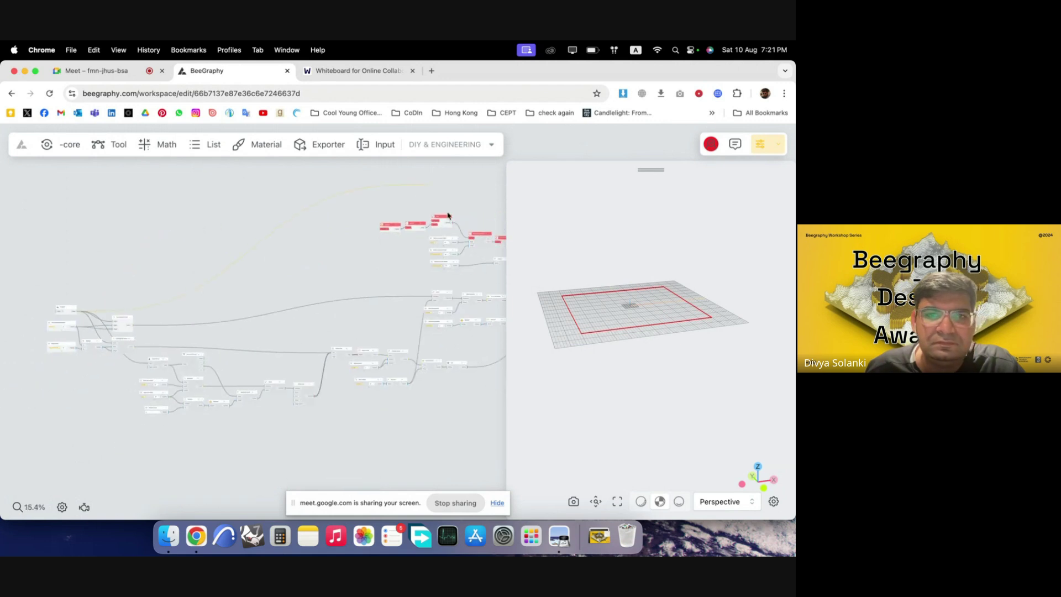
{"action": "scroll", "coordinate": [437, 219], "scroll_direction": "up", "scroll_amount": 3}
{"action": "scroll", "coordinate": [234, 253], "scroll_direction": "up", "scroll_amount": 3}
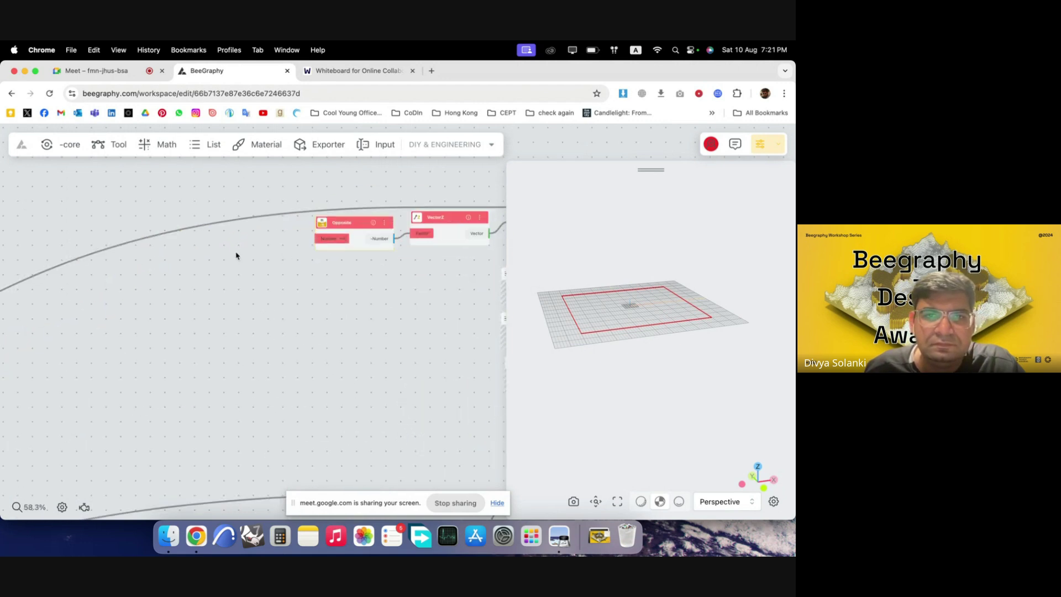
{"action": "double_click", "coordinate": [241, 253]}
{"action": "type", "text": "1"}
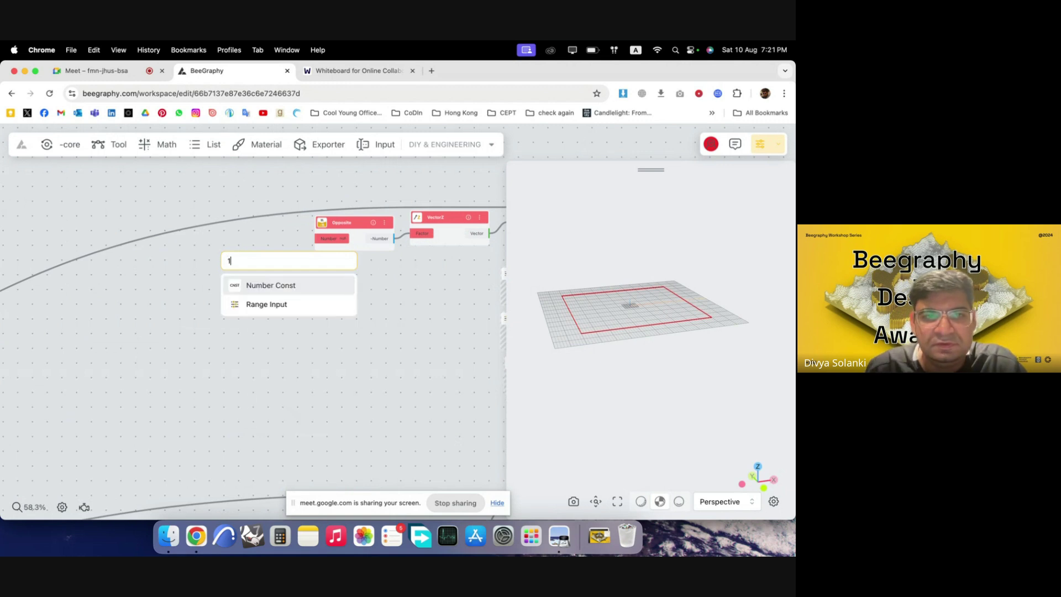
{"action": "left_click", "coordinate": [292, 307]}
{"action": "left_click_drag", "start_coordinate": [291, 262], "coordinate": [256, 249]}
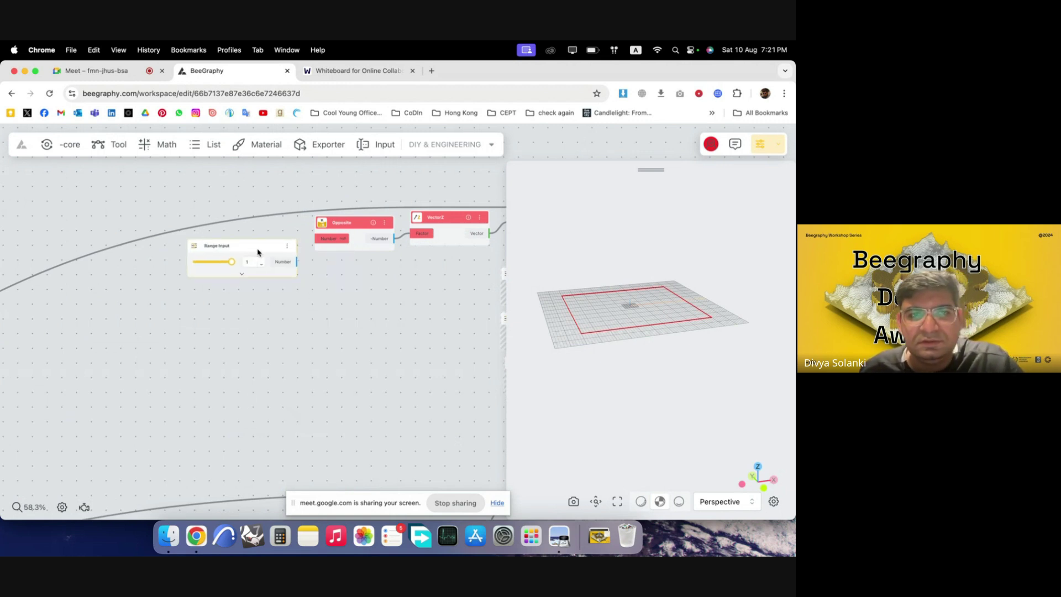
{"action": "key", "text": "Delete"}
- Add a Number Const node with value 1 before the Opposite node and connect its Number output to the Opposite input
{"action": "double_click", "coordinate": [255, 251]}
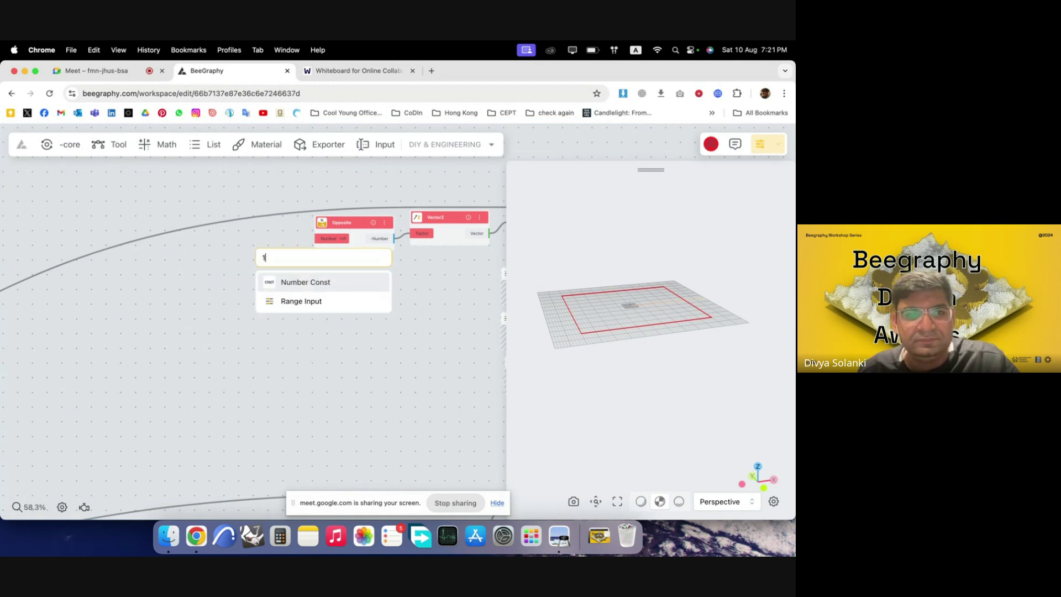
{"action": "left_click", "coordinate": [292, 290]}
{"action": "left_click_drag", "start_coordinate": [271, 258], "coordinate": [235, 239]}
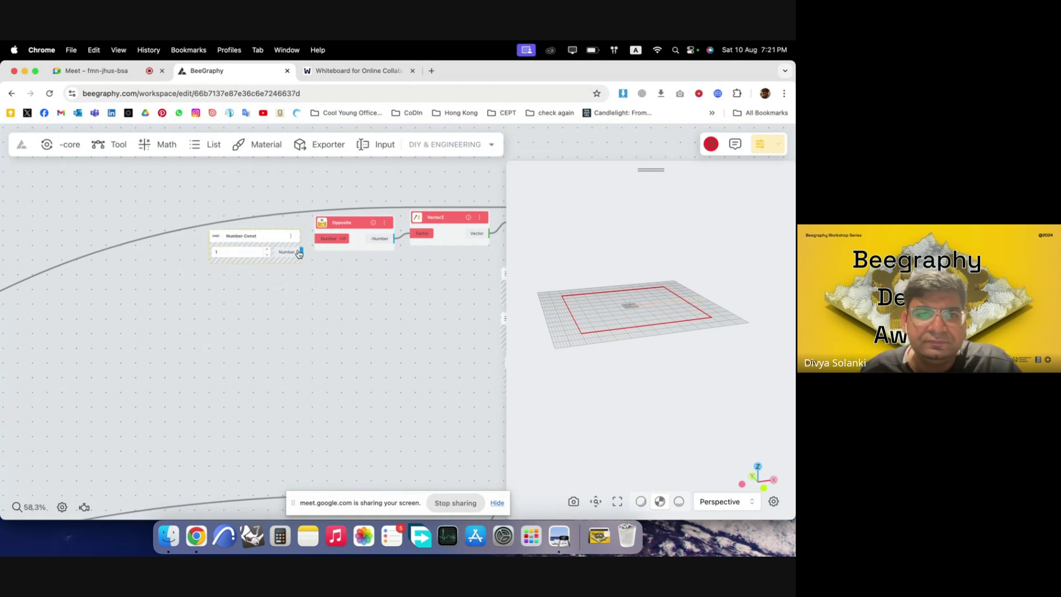
{"action": "left_click_drag", "start_coordinate": [314, 241], "coordinate": [315, 239]}
{"action": "scroll", "coordinate": [201, 285], "scroll_direction": "down", "scroll_amount": 5}
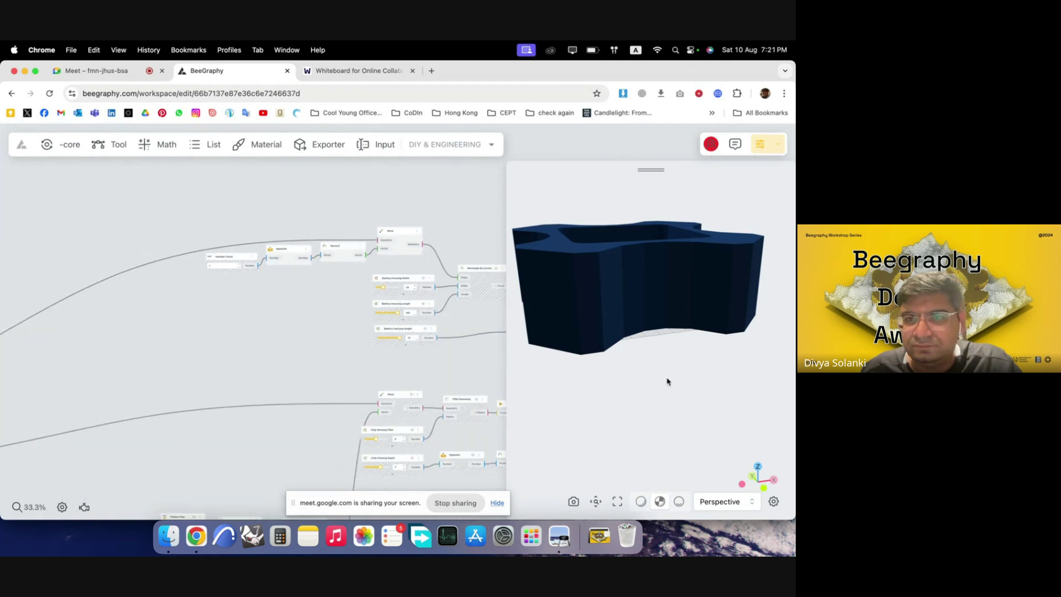
- Inspect the drone body solid from several angles and check the final Solid Difference node's connections
{"action": "right_click_drag", "start_coordinate": [666, 379], "coordinate": [658, 303]}
{"action": "left_click_drag", "start_coordinate": [658, 305], "coordinate": [642, 374]}
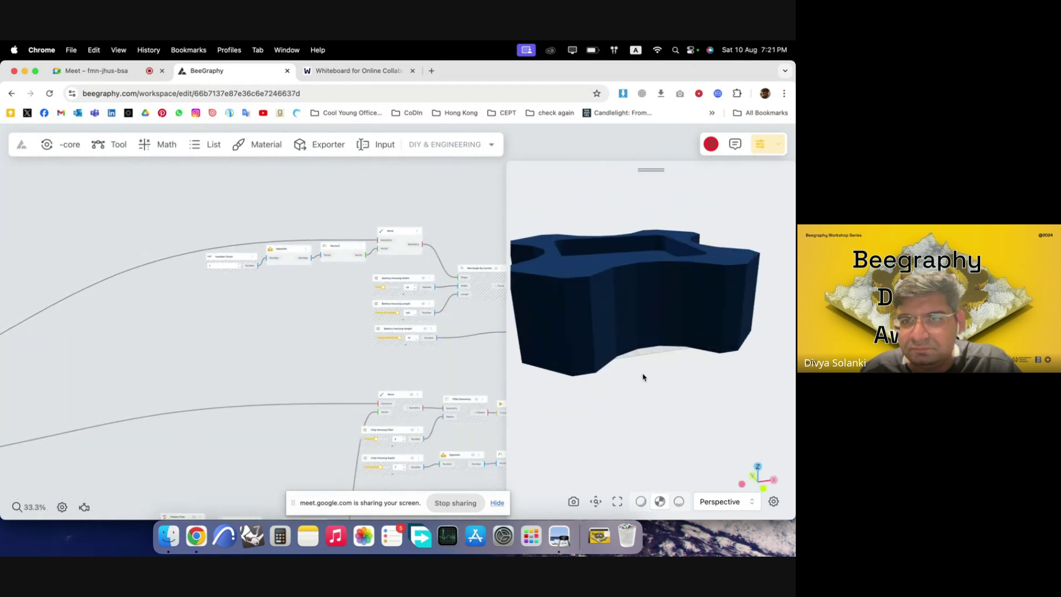
{"action": "scroll", "coordinate": [93, 293], "scroll_direction": "down", "scroll_amount": 5}
{"action": "scroll", "coordinate": [204, 249], "scroll_direction": "up", "scroll_amount": 8}
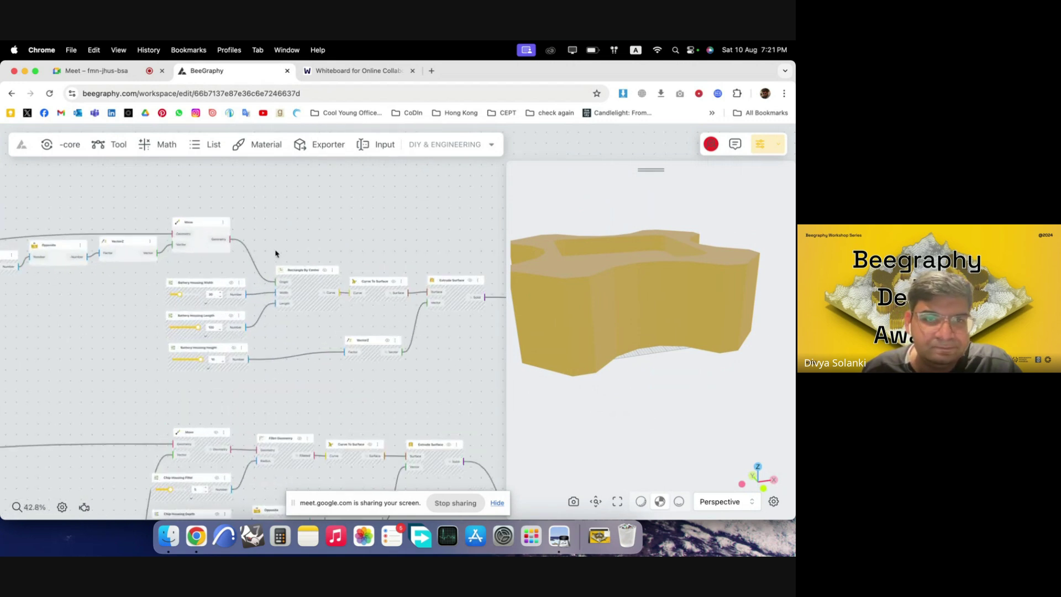
{"action": "scroll", "coordinate": [279, 251], "scroll_direction": "down", "scroll_amount": 3}
{"action": "left_click_drag", "start_coordinate": [279, 251], "coordinate": [239, 212]}
{"action": "left_click_drag", "start_coordinate": [489, 367], "coordinate": [402, 322]}
{"action": "scroll", "coordinate": [403, 322], "scroll_direction": "down", "scroll_amount": 2}
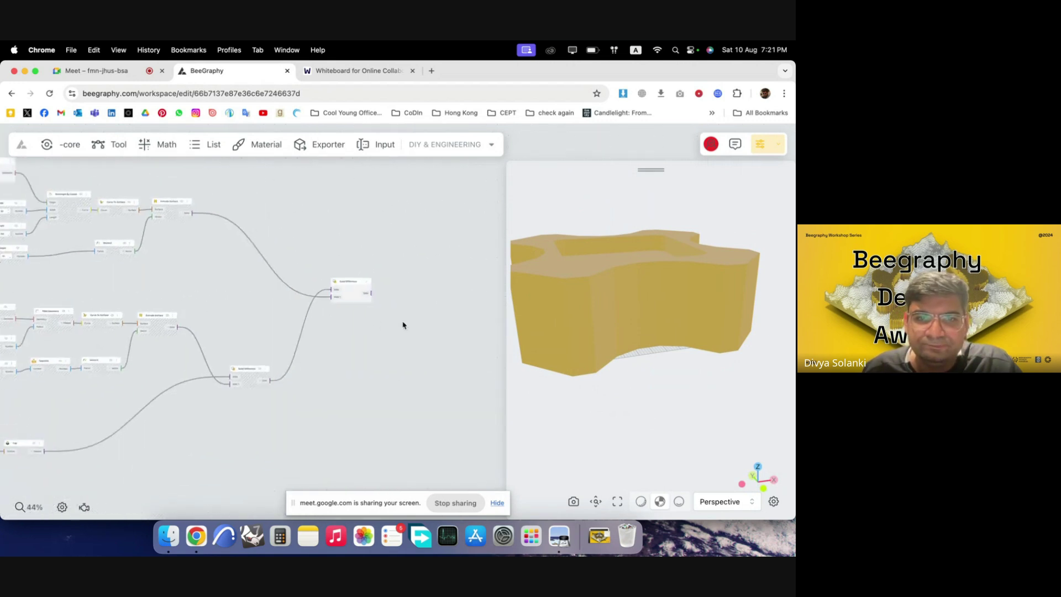
{"action": "scroll", "coordinate": [401, 322], "scroll_direction": "up", "scroll_amount": 4}
{"action": "scroll", "coordinate": [337, 281], "scroll_direction": "up", "scroll_amount": 5}
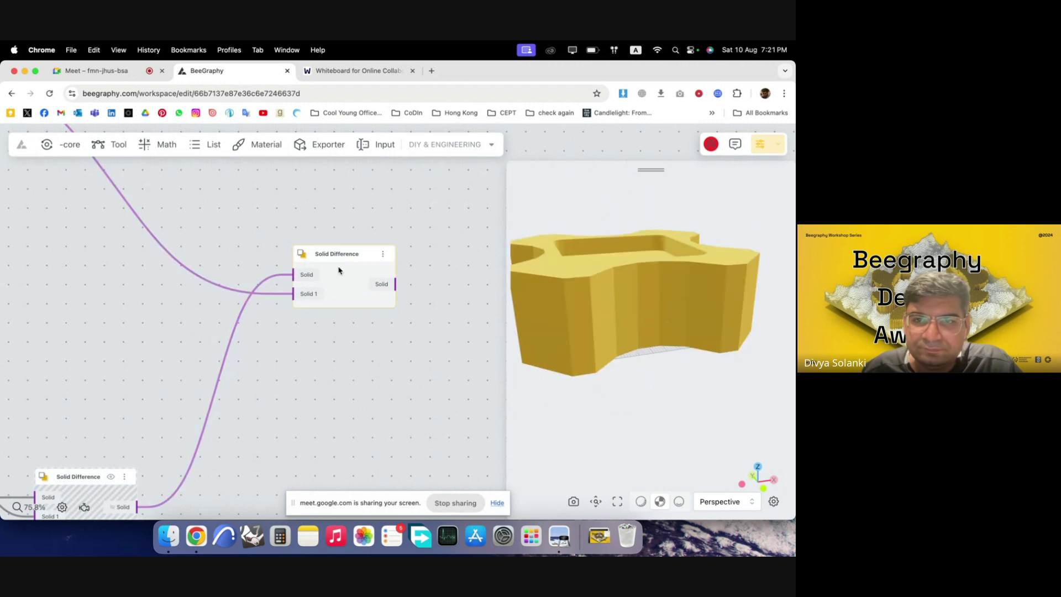
{"action": "left_click_drag", "start_coordinate": [625, 369], "coordinate": [668, 359]}
{"action": "scroll", "coordinate": [621, 345], "scroll_direction": "up", "scroll_amount": 5}
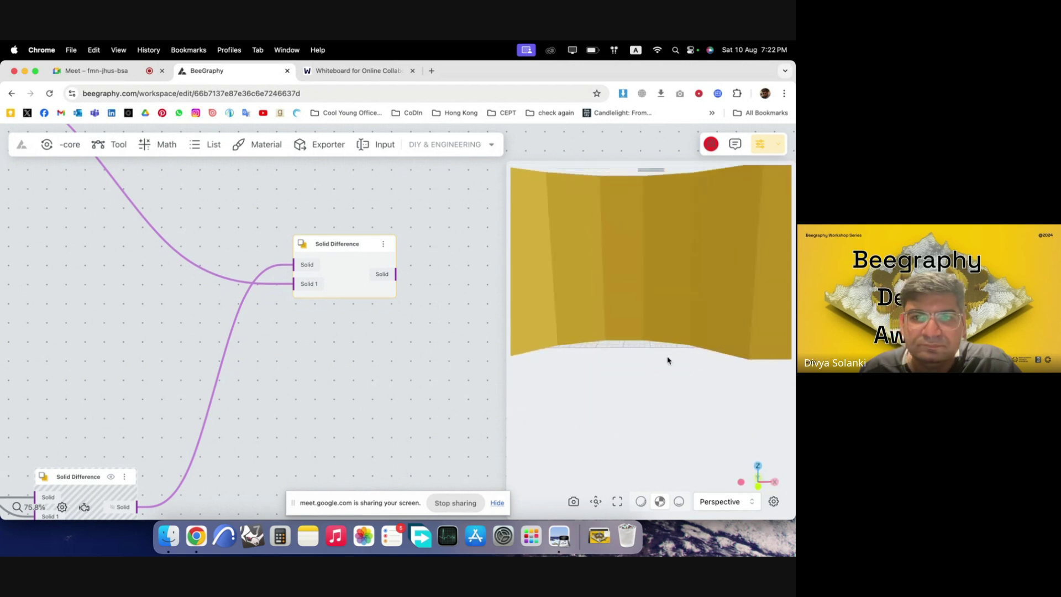
- Examine the Move node chain feeding the battery housing rectangle and locate its moved point in the model
{"action": "left_click", "coordinate": [326, 379]}
{"action": "scroll", "coordinate": [326, 379], "scroll_direction": "down", "scroll_amount": 10}
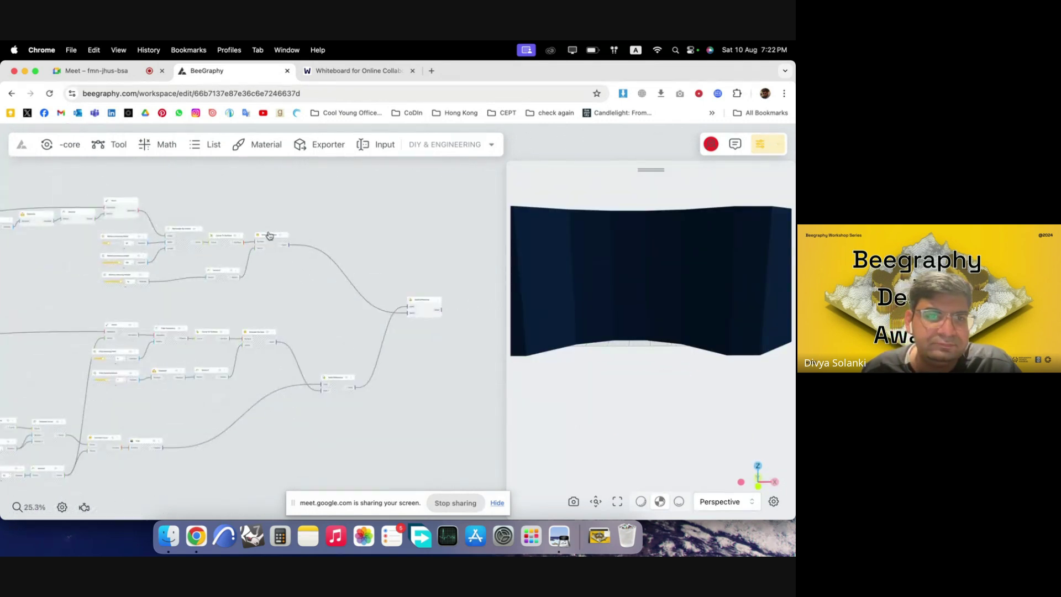
{"action": "scroll", "coordinate": [149, 215], "scroll_direction": "up", "scroll_amount": 8}
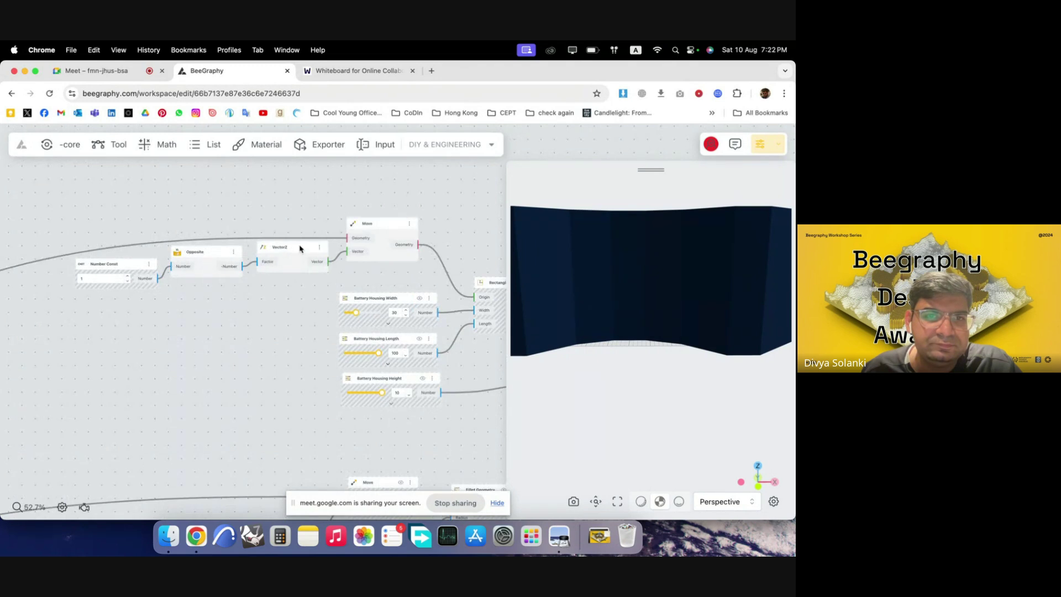
{"action": "left_click", "coordinate": [380, 235]}
{"action": "left_click", "coordinate": [302, 300]}
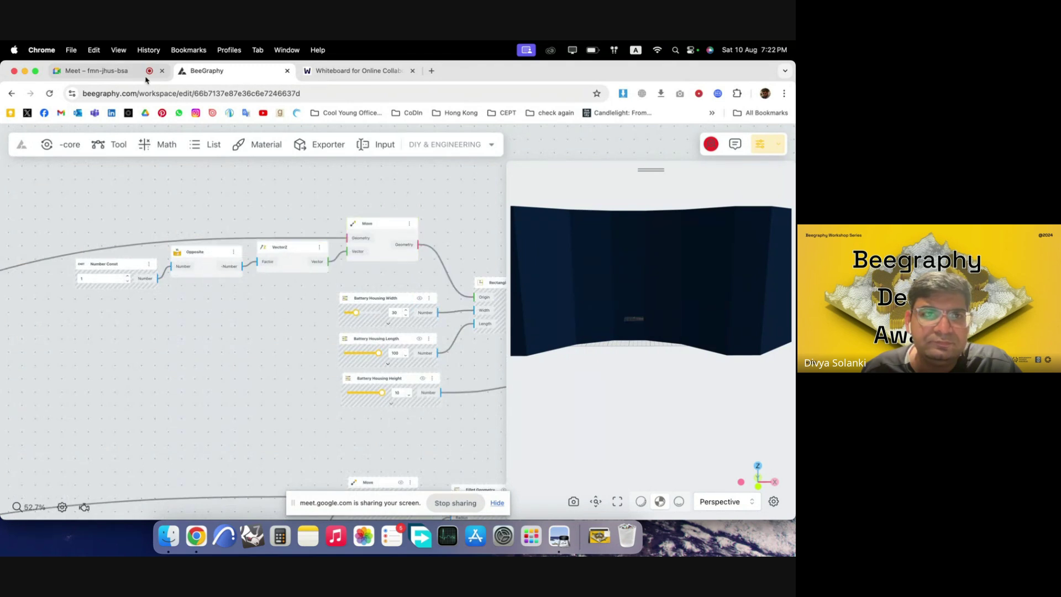
{"action": "scroll", "coordinate": [172, 282], "scroll_direction": "down", "scroll_amount": 5}
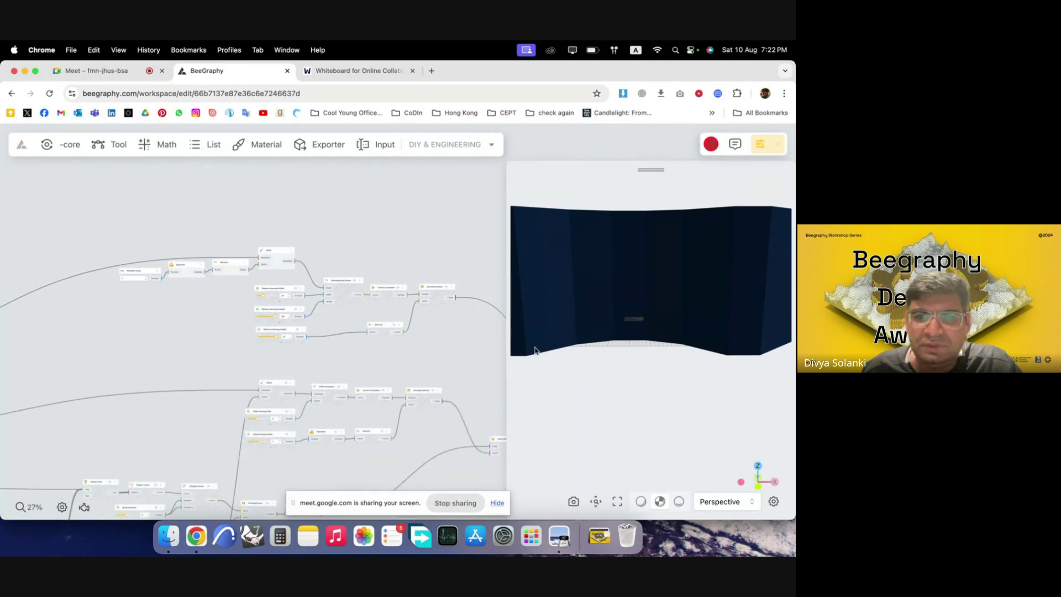
{"action": "left_click_drag", "start_coordinate": [611, 350], "coordinate": [637, 359]}
{"action": "left_click", "coordinate": [115, 71]}
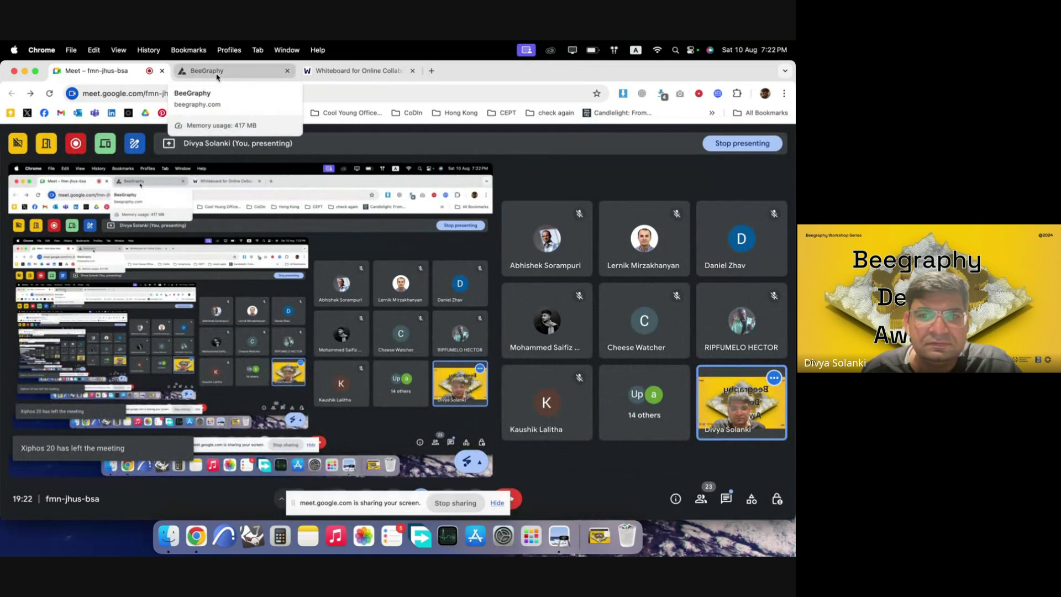
{"action": "left_click", "coordinate": [217, 74]}
- Connect the shared origin point directly to the battery housing rectangle's Origin input and delete the Number Const, Opposite, VectorZ and Move nodes
{"action": "scroll", "coordinate": [335, 283], "scroll_direction": "down", "scroll_amount": 5}
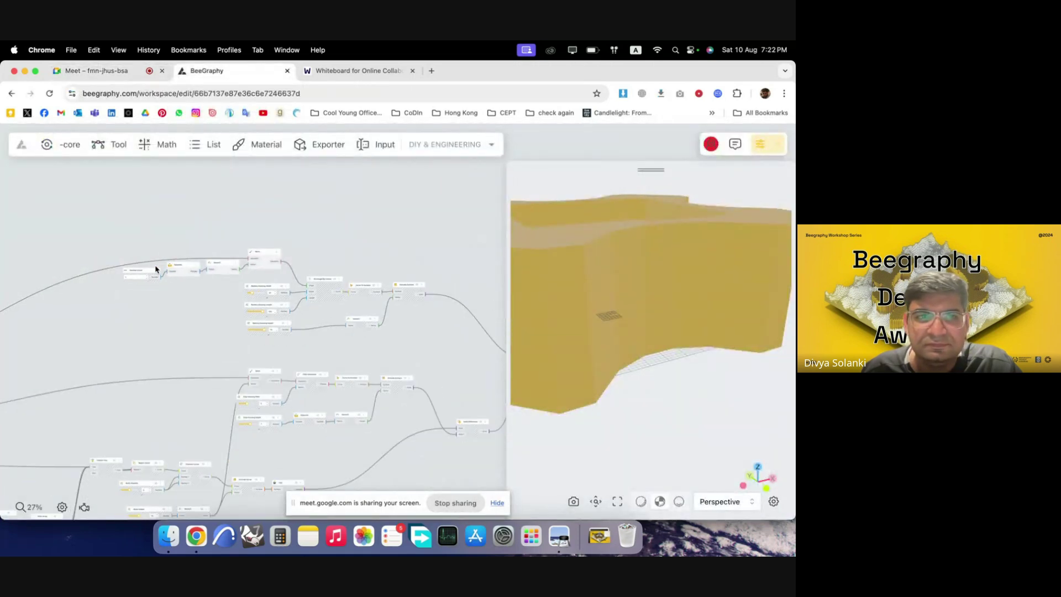
{"action": "scroll", "coordinate": [40, 336], "scroll_direction": "up", "scroll_amount": 4}
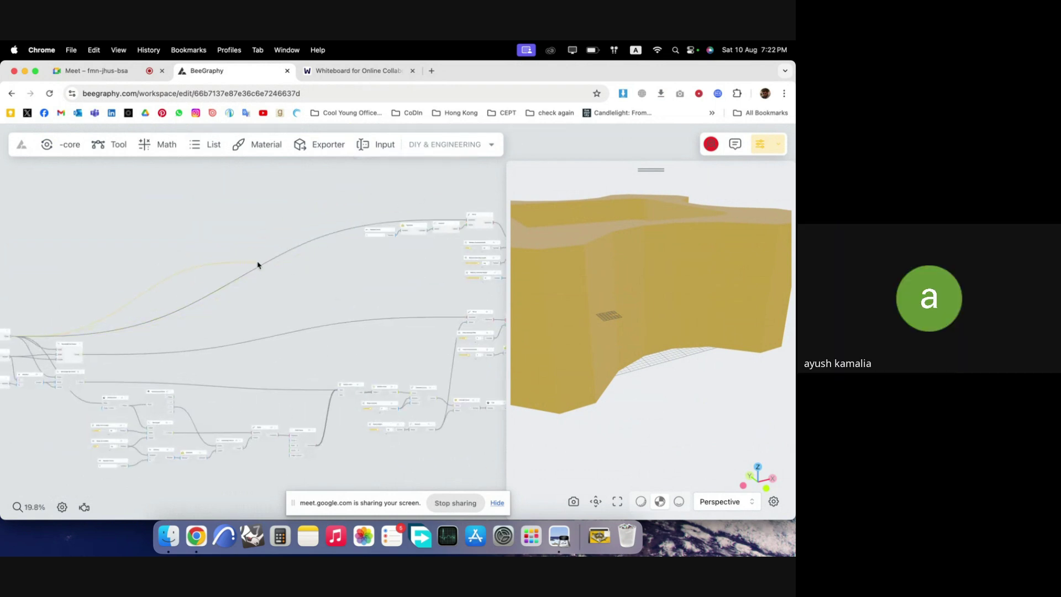
{"action": "scroll", "coordinate": [301, 270], "scroll_direction": "down", "scroll_amount": 3}
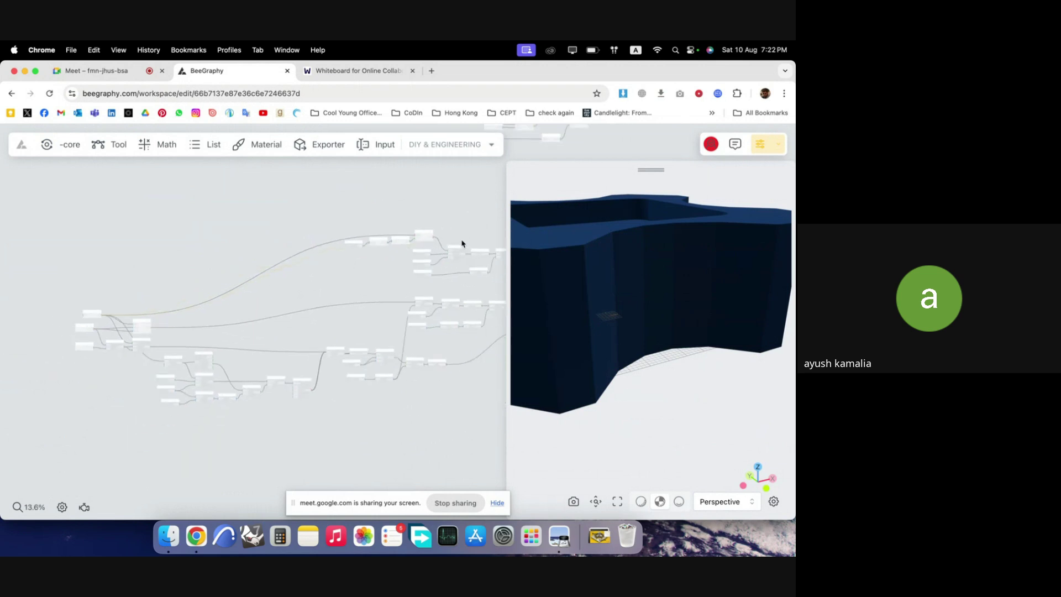
{"action": "scroll", "coordinate": [462, 242], "scroll_direction": "up", "scroll_amount": 5}
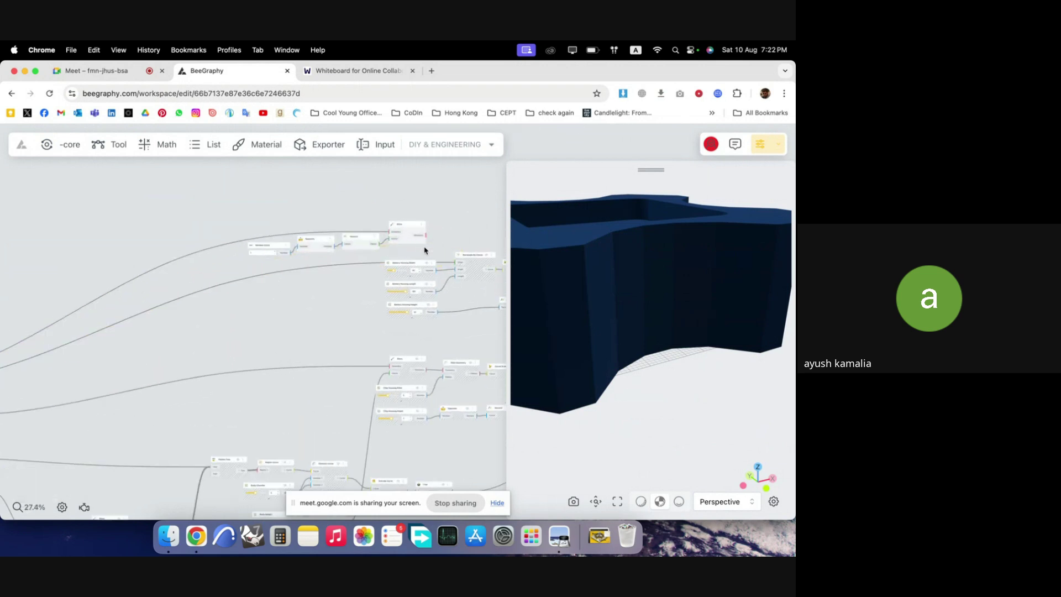
{"action": "left_click_drag", "start_coordinate": [425, 256], "coordinate": [265, 213]}
{"action": "left_click", "coordinate": [208, 231]}
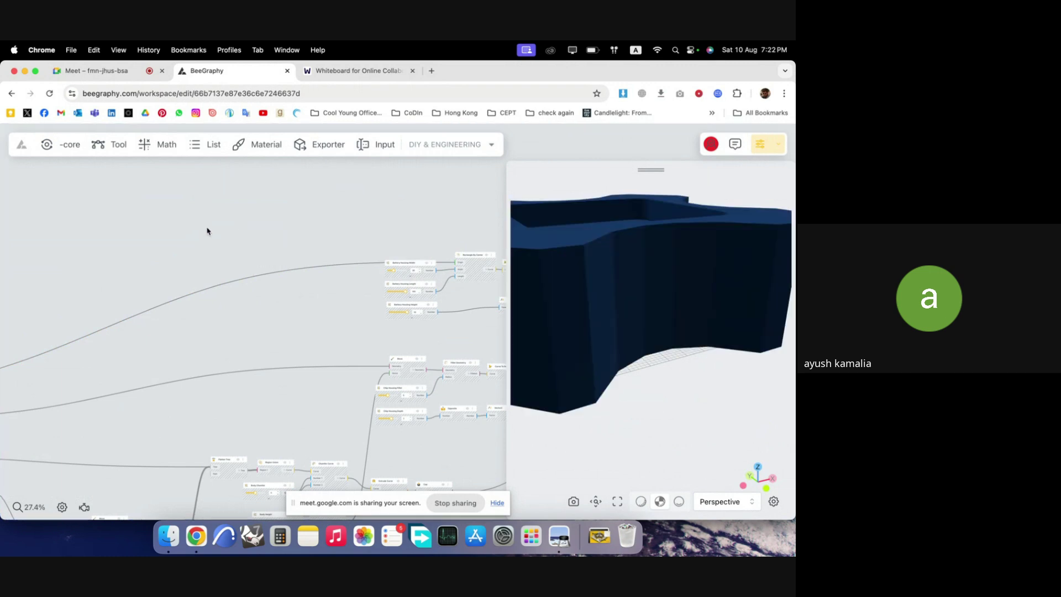
- Leave the graph for the workspace's model list and reopen the DIY & ENGINEERING model
{"action": "scroll", "coordinate": [166, 243], "scroll_direction": "down", "scroll_amount": 4}
{"action": "scroll", "coordinate": [341, 249], "scroll_direction": "up", "scroll_amount": 4}
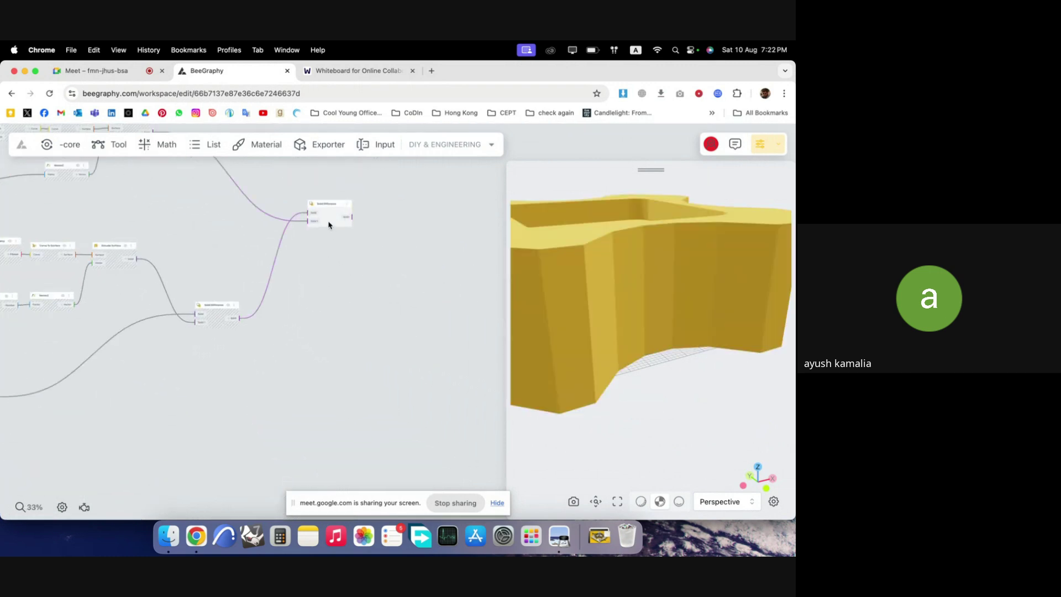
{"action": "left_click", "coordinate": [22, 147]}
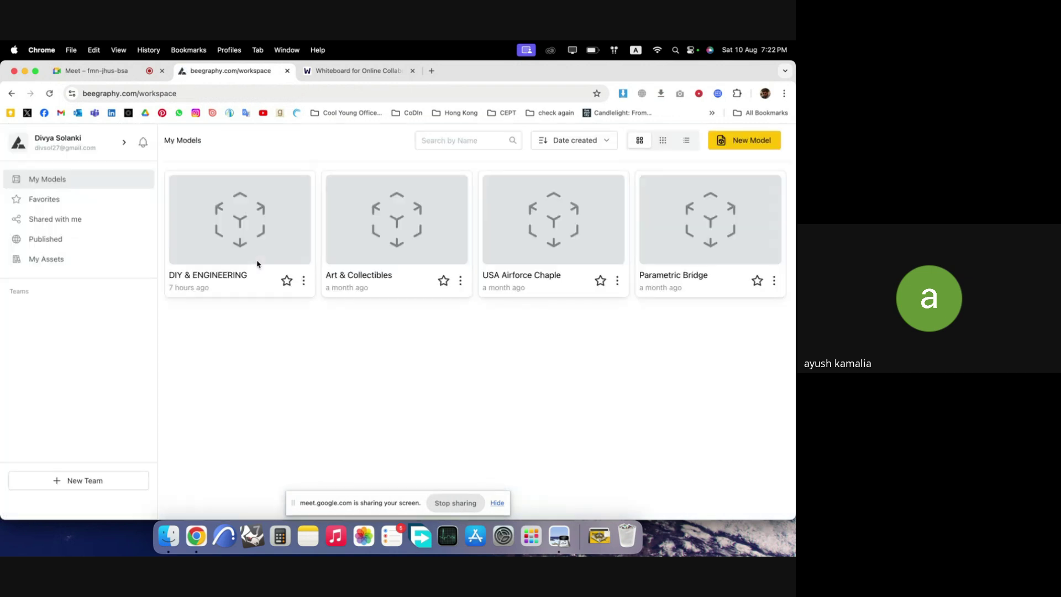
{"action": "left_click", "coordinate": [242, 221]}
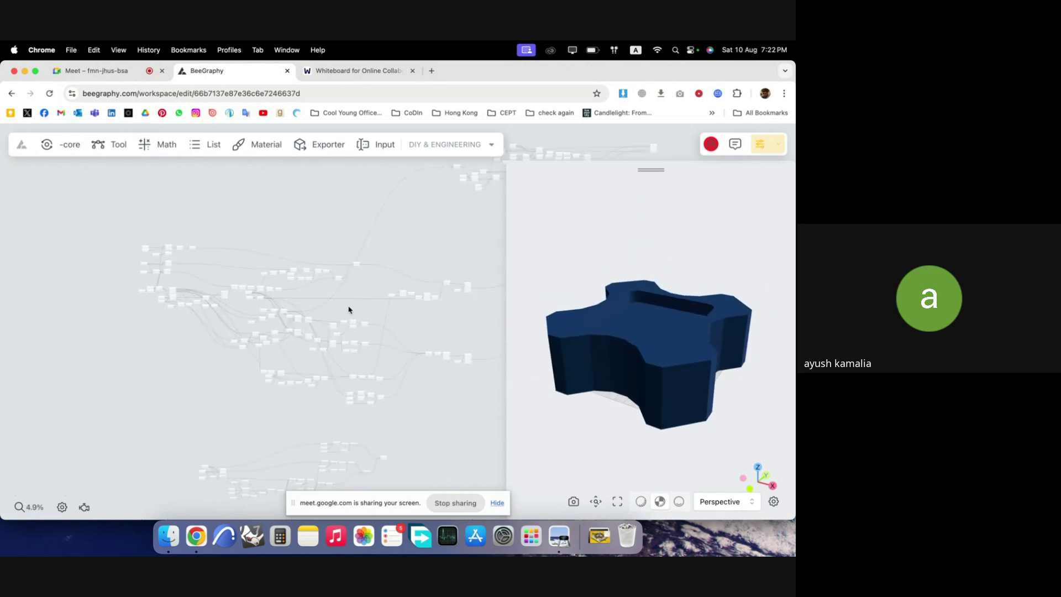
- Examine the drone body and the data on the final Solid Difference node's Solid 1 input
{"action": "left_click_drag", "start_coordinate": [767, 385], "coordinate": [653, 378]}
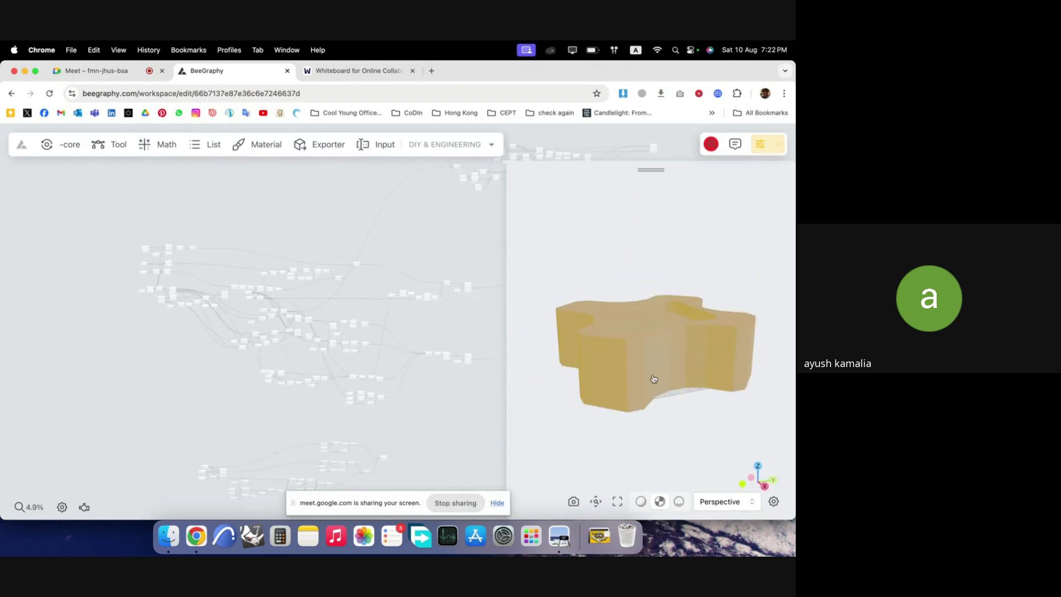
{"action": "scroll", "coordinate": [96, 271], "scroll_direction": "down", "scroll_amount": 5}
{"action": "scroll", "coordinate": [345, 306], "scroll_direction": "up", "scroll_amount": 4}
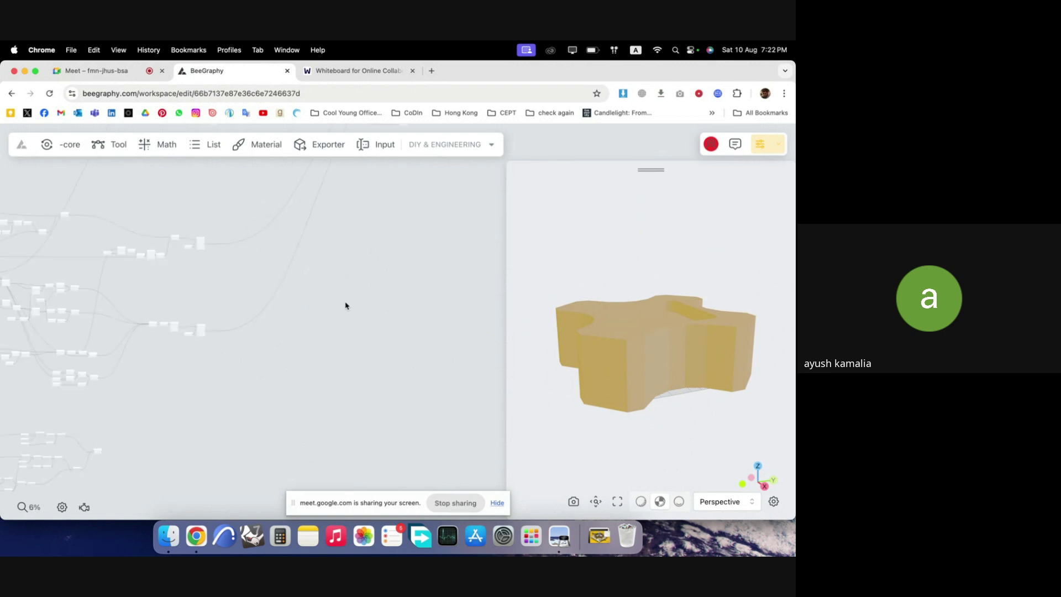
{"action": "scroll", "coordinate": [221, 391], "scroll_direction": "down", "scroll_amount": 5}
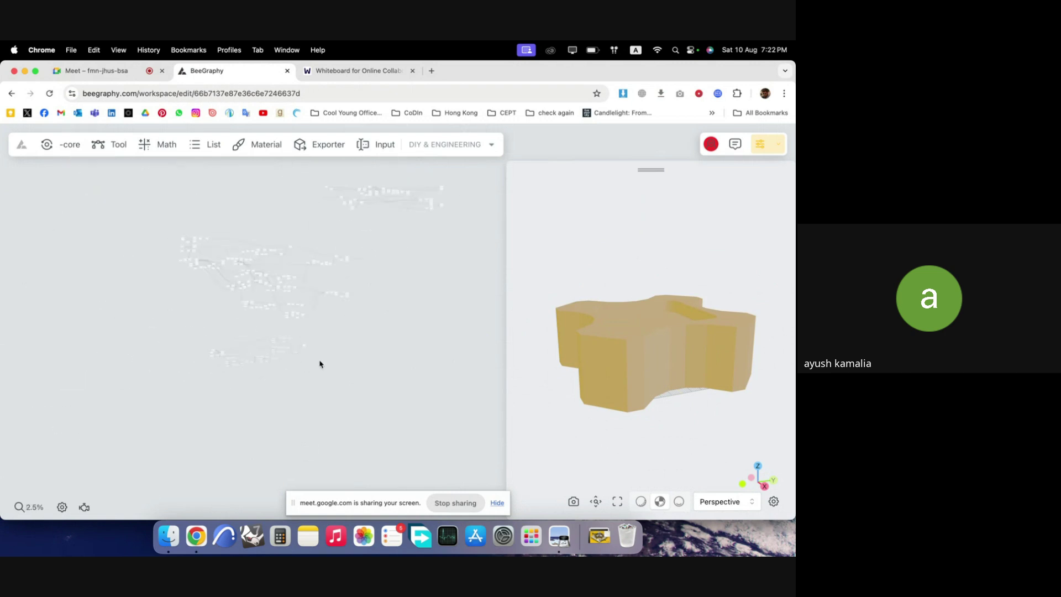
{"action": "scroll", "coordinate": [336, 366], "scroll_direction": "up", "scroll_amount": 5}
{"action": "scroll", "coordinate": [455, 215], "scroll_direction": "up", "scroll_amount": 8}
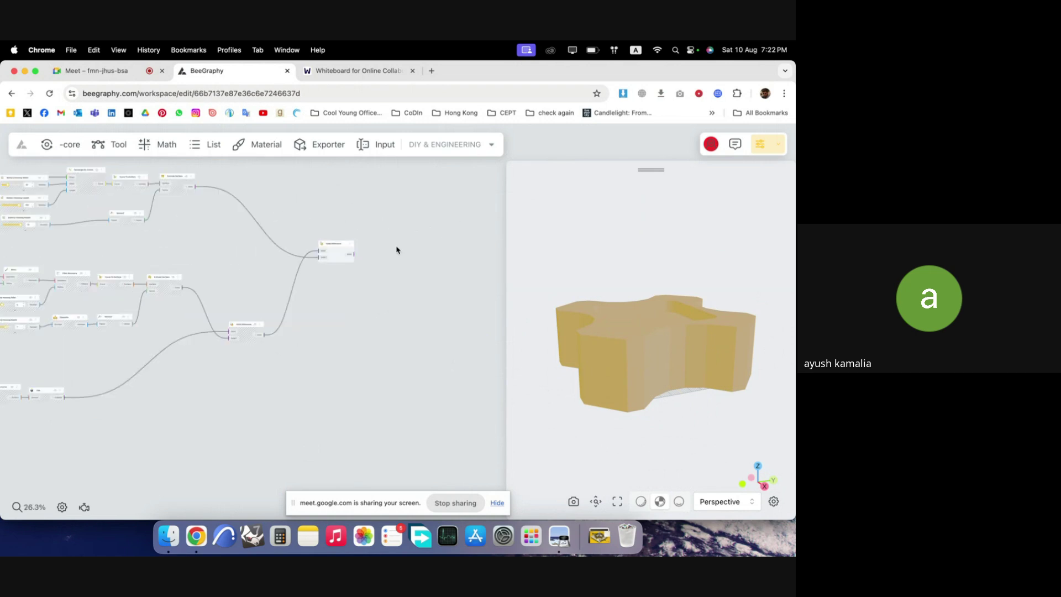
{"action": "left_click", "coordinate": [301, 251]}
{"action": "scroll", "coordinate": [301, 252], "scroll_direction": "up", "scroll_amount": 4}
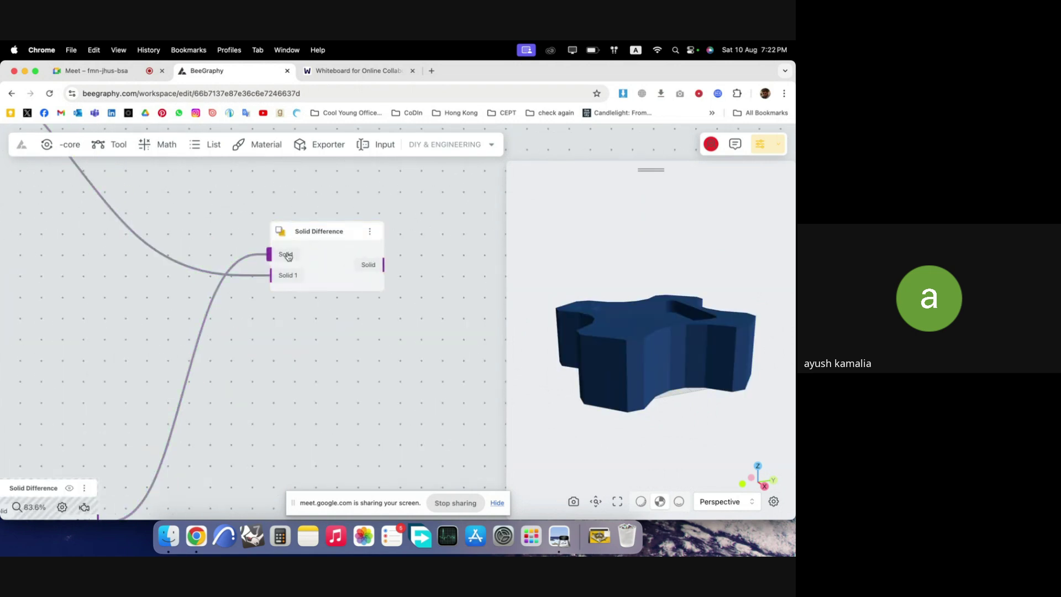
{"action": "mouse_move", "coordinate": [287, 278]}
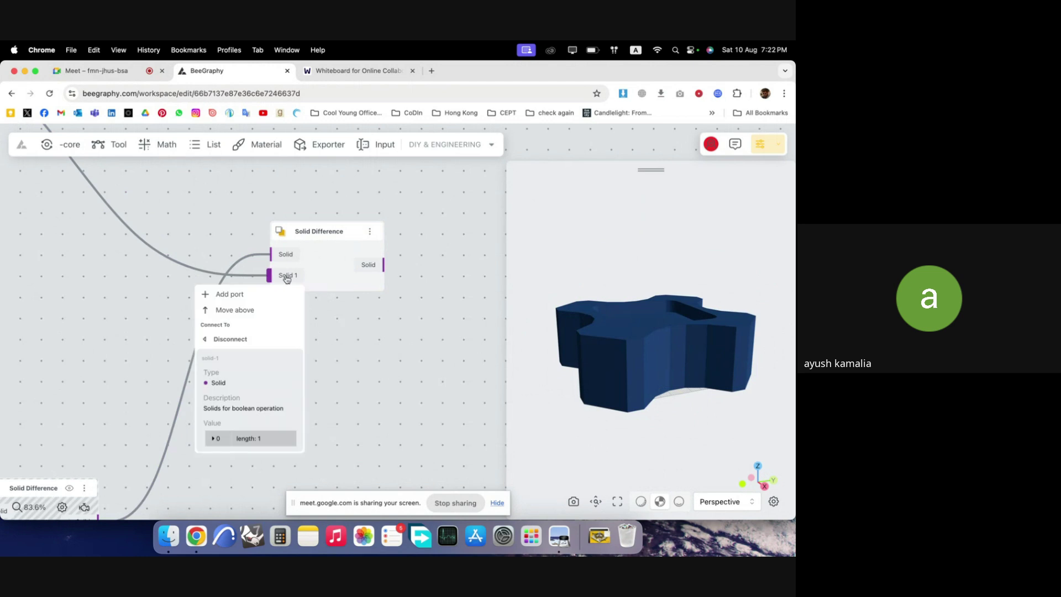
{"action": "scroll", "coordinate": [390, 280], "scroll_direction": "down", "scroll_amount": 5}
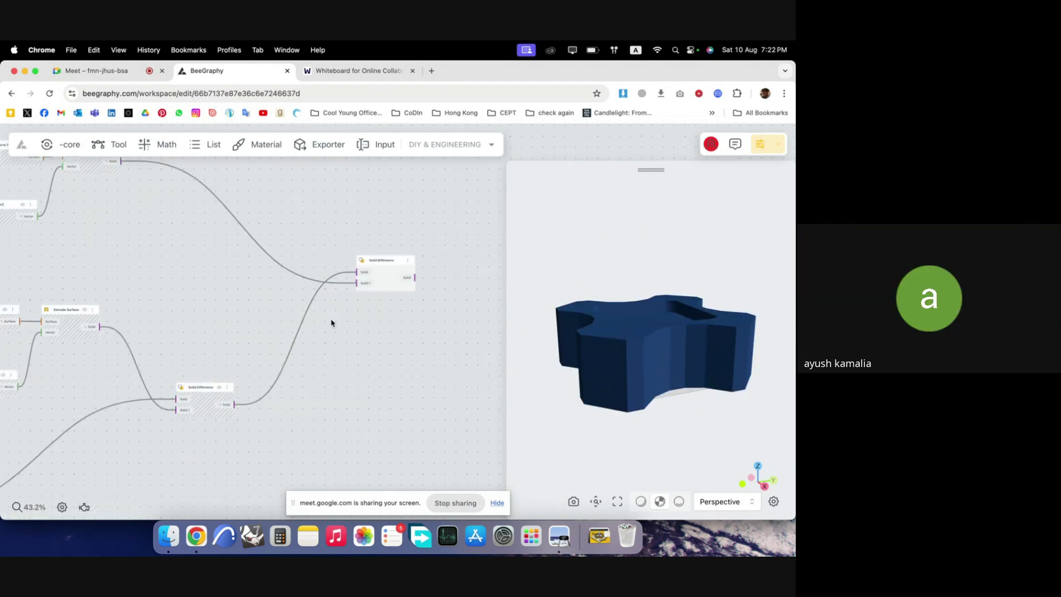
- Show the preview of the Solid Difference node feeding the final one, and hide it again
{"action": "left_click", "coordinate": [218, 392]}
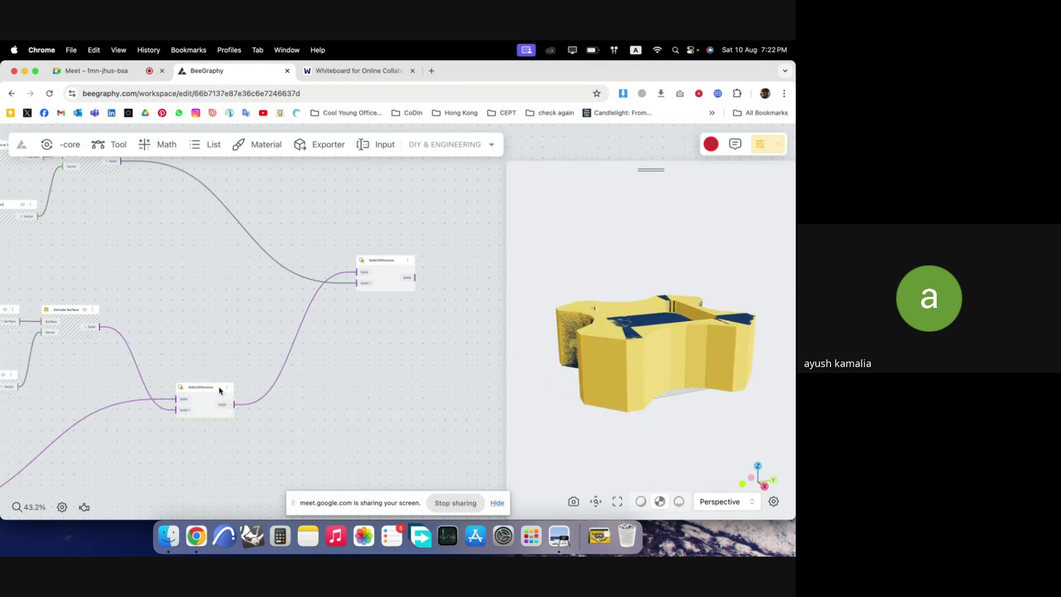
{"action": "right_click", "coordinate": [210, 391]}
{"action": "left_click", "coordinate": [230, 403]}
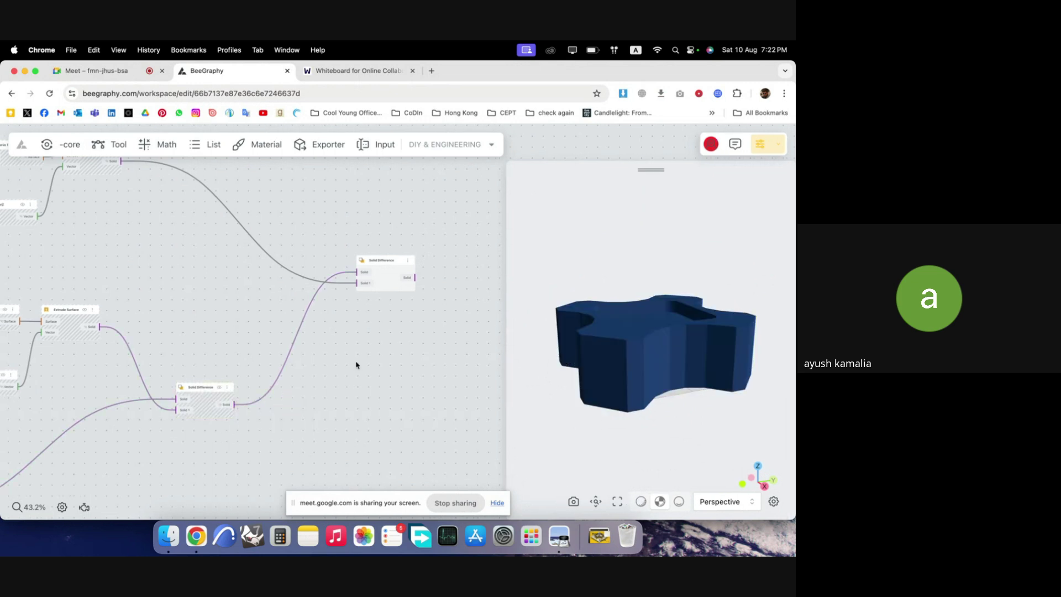
- Show the preview of the battery housing's Extrude Surface node against the drone body, and hide it again
{"action": "scroll", "coordinate": [358, 365], "scroll_direction": "down", "scroll_amount": 3}
{"action": "scroll", "coordinate": [144, 194], "scroll_direction": "up", "scroll_amount": 5}
{"action": "left_click", "coordinate": [212, 236]}
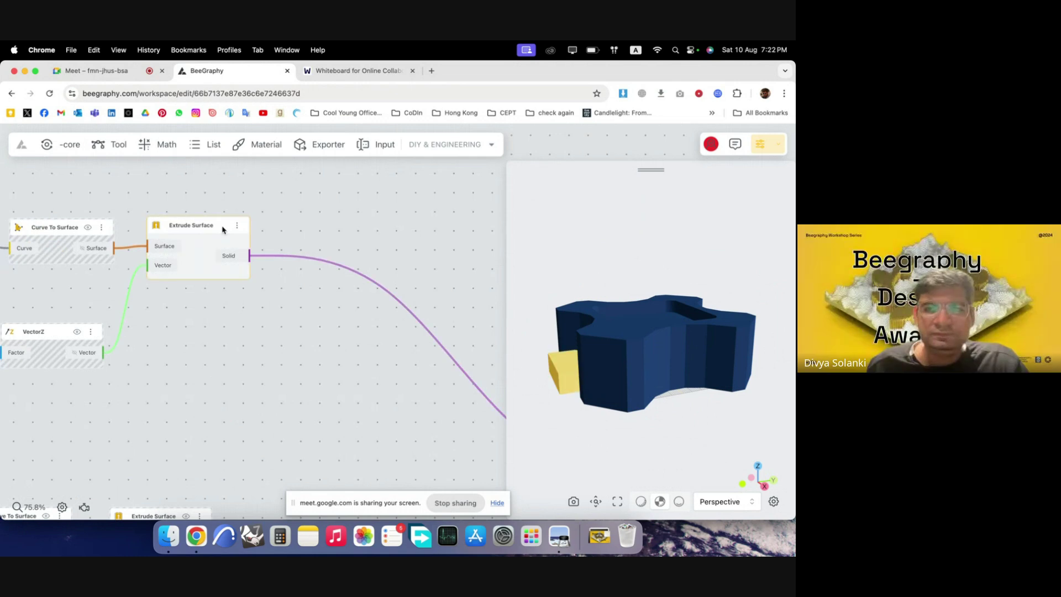
{"action": "left_click_drag", "start_coordinate": [598, 383], "coordinate": [486, 374]}
{"action": "right_click", "coordinate": [224, 243]}
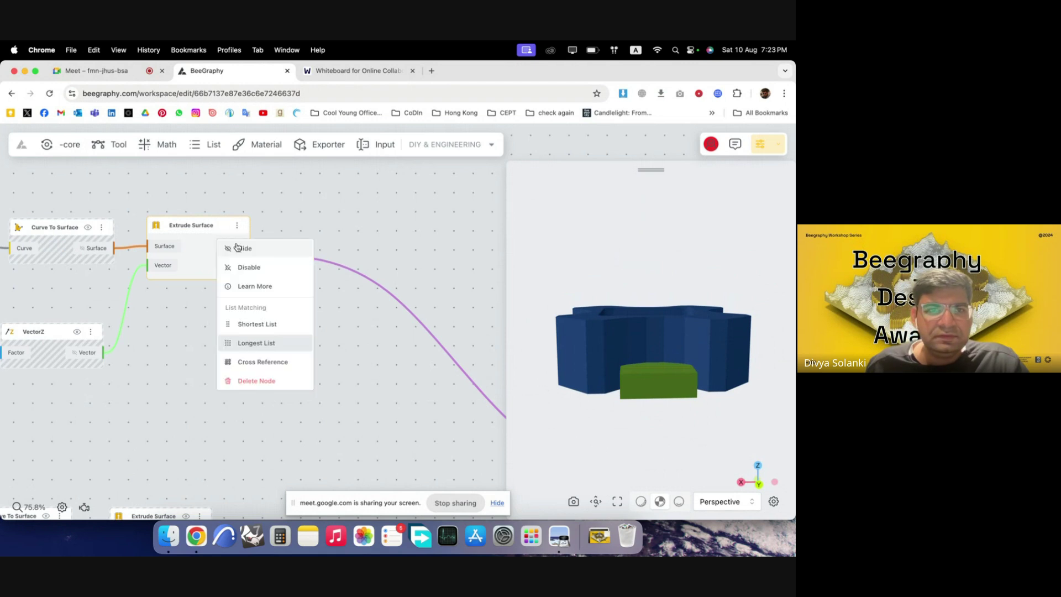
{"action": "left_click", "coordinate": [367, 232]}
- Examine the wiring from the battery housing nodes to the final Solid Difference node
{"action": "scroll", "coordinate": [357, 279], "scroll_direction": "down", "scroll_amount": 5}
{"action": "scroll", "coordinate": [356, 279], "scroll_direction": "right", "scroll_amount": 5}
{"action": "scroll", "coordinate": [363, 346], "scroll_direction": "down", "scroll_amount": 3}
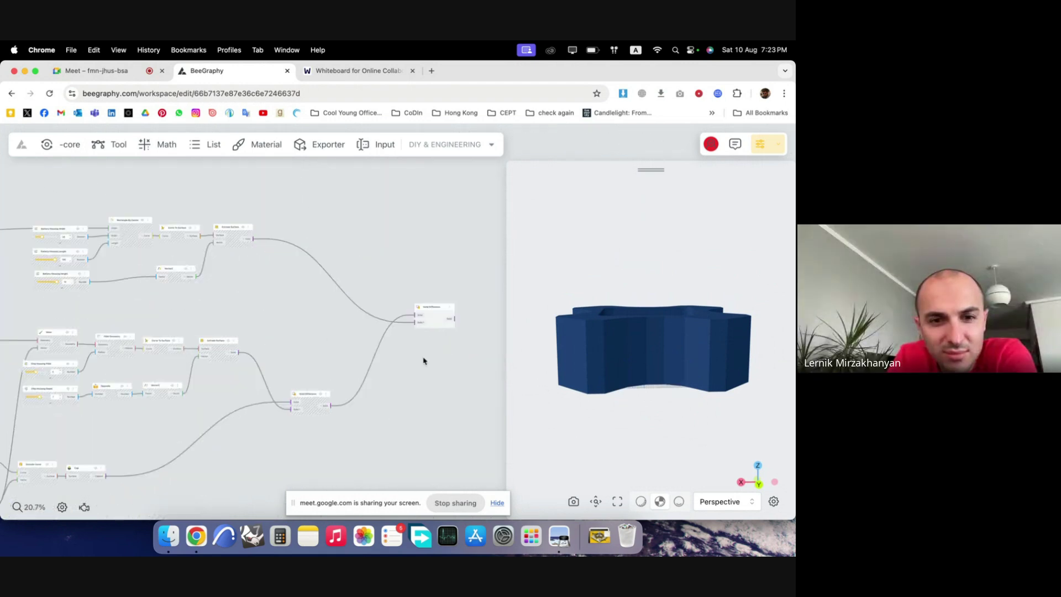
{"action": "left_click", "coordinate": [435, 291]}
{"action": "left_click", "coordinate": [435, 298]}
{"action": "scroll", "coordinate": [221, 236], "scroll_direction": "left", "scroll_amount": 5}
{"action": "scroll", "coordinate": [220, 237], "scroll_direction": "up", "scroll_amount": 2}
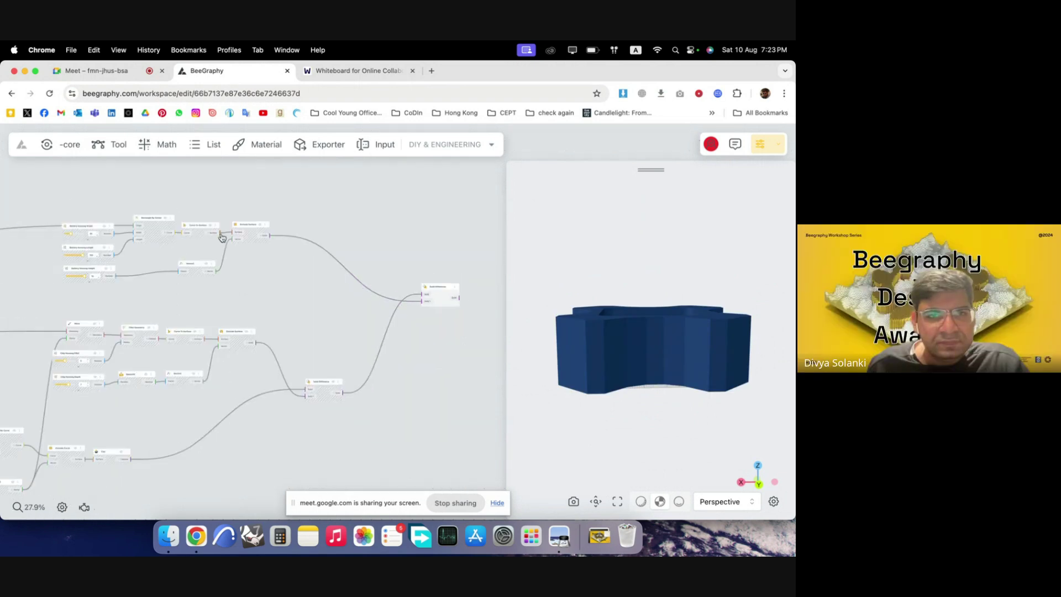
{"action": "scroll", "coordinate": [368, 279], "scroll_direction": "down", "scroll_amount": 5}
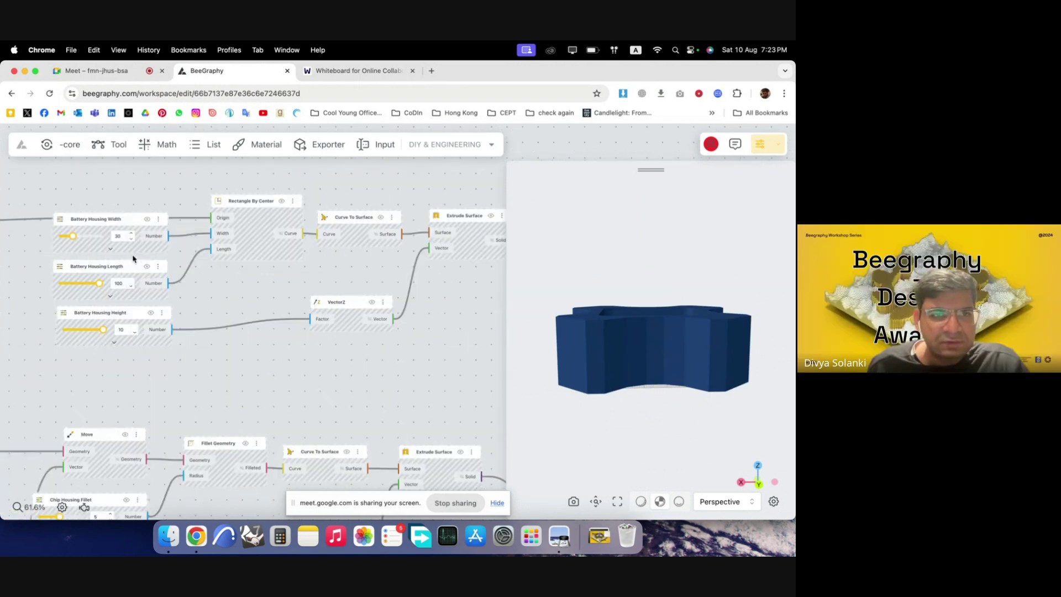
{"action": "left_click_drag", "start_coordinate": [485, 315], "coordinate": [450, 316]}
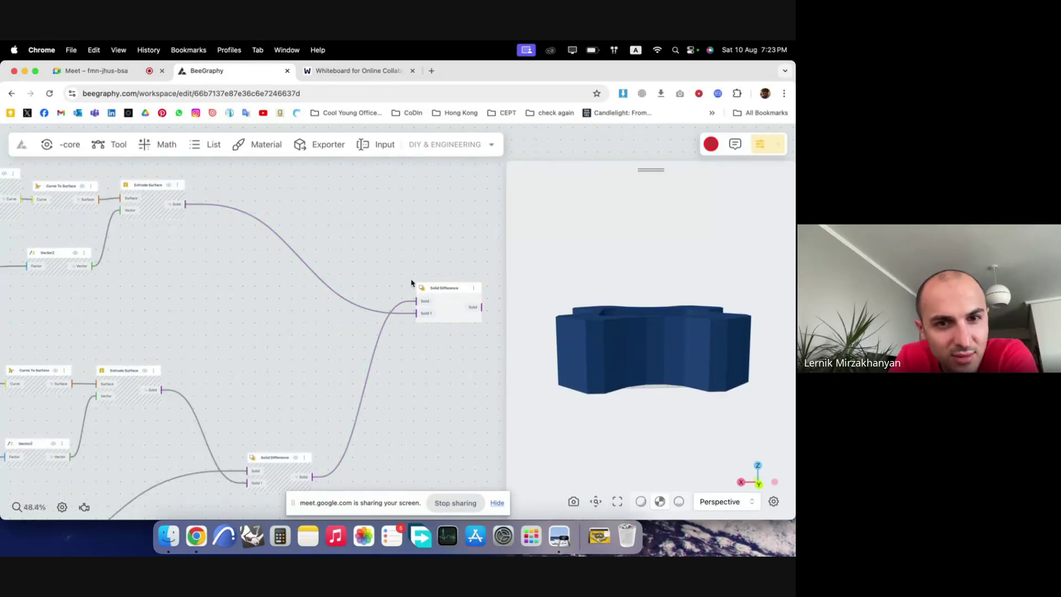
{"action": "scroll", "coordinate": [332, 294], "scroll_direction": "down", "scroll_amount": 2}
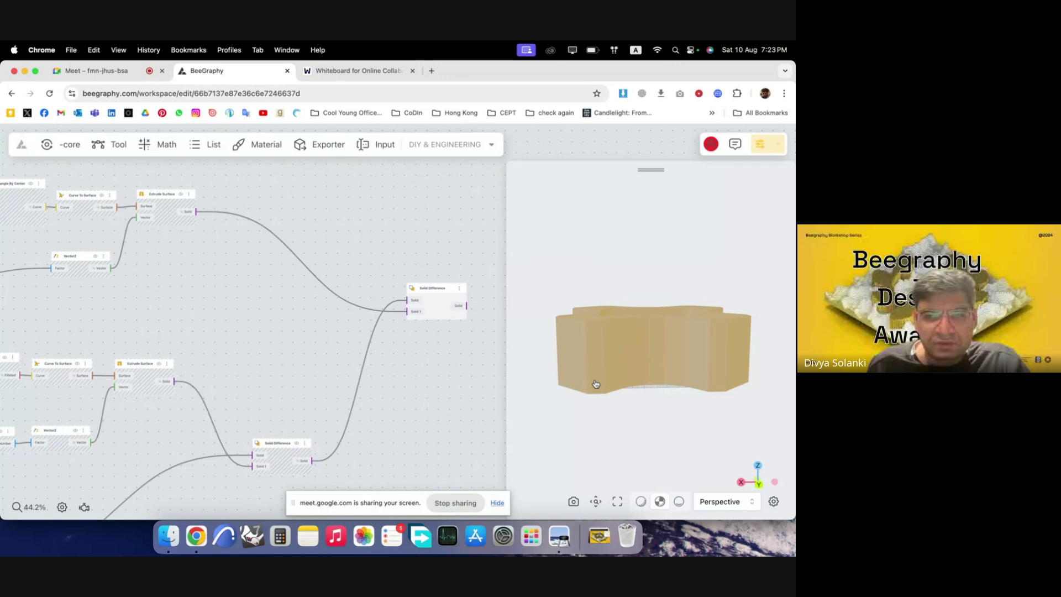
- Try lowering the Battery Housing Height to 8 and raise it again
{"action": "left_click", "coordinate": [427, 310]}
{"action": "scroll", "coordinate": [195, 298], "scroll_direction": "left", "scroll_amount": 10}
{"action": "scroll", "coordinate": [95, 280], "scroll_direction": "up", "scroll_amount": 3}
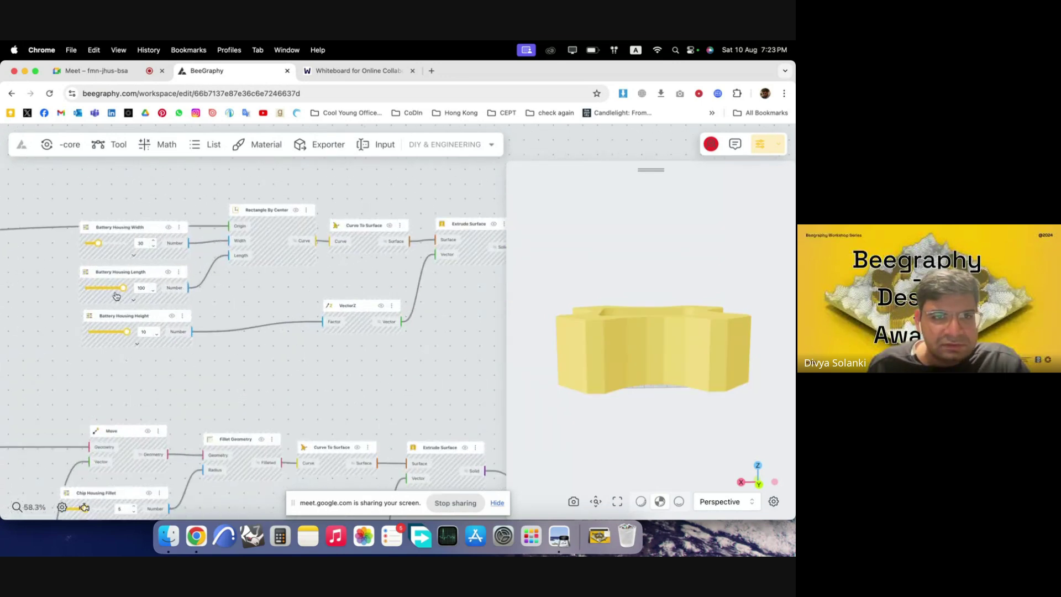
{"action": "scroll", "coordinate": [116, 296], "scroll_direction": "up", "scroll_amount": 5}
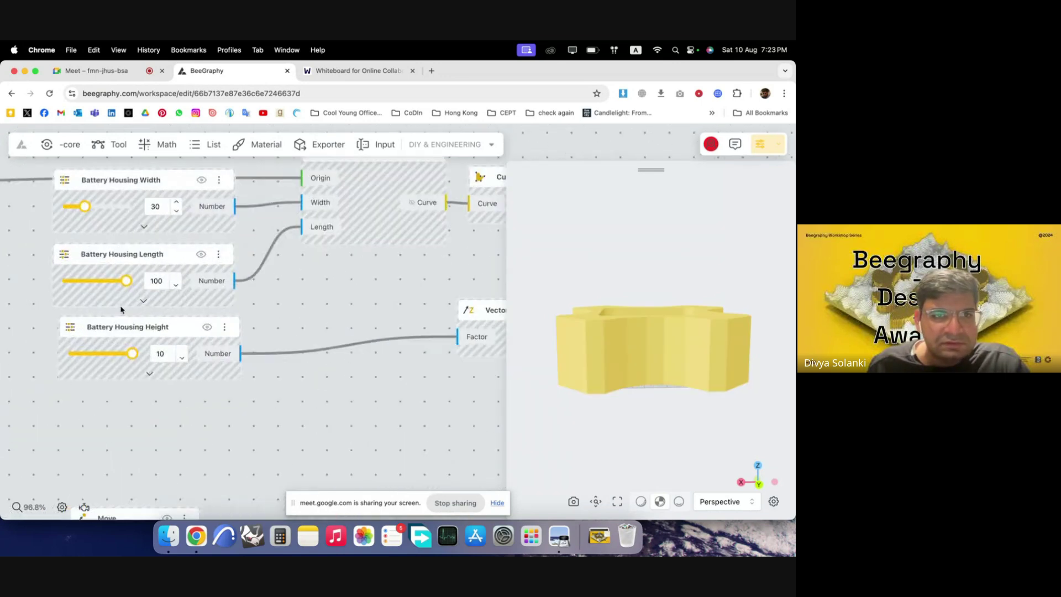
{"action": "left_click", "coordinate": [182, 361]}
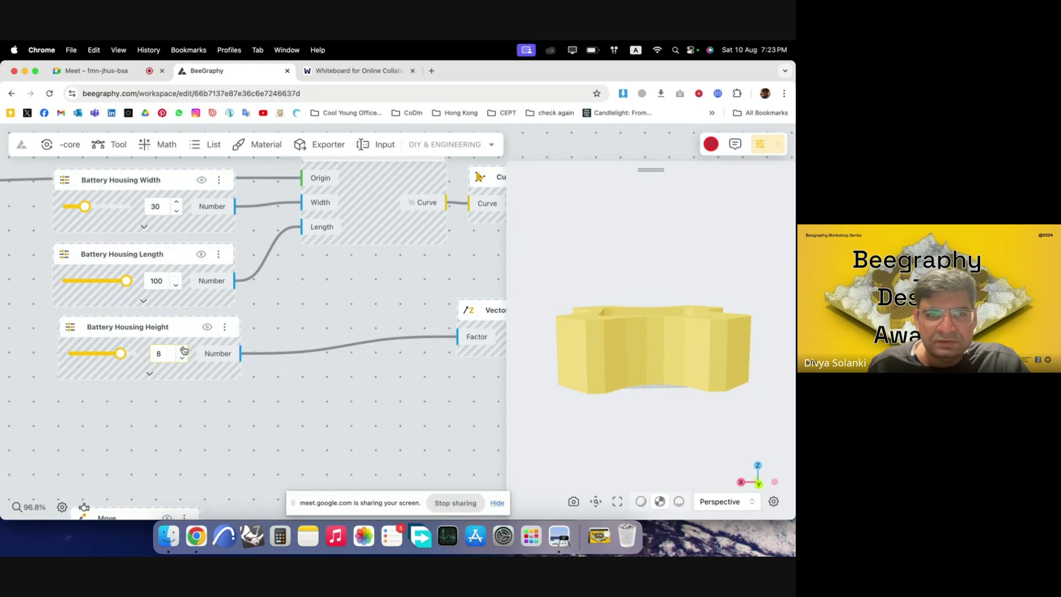
{"action": "left_click", "coordinate": [184, 351]}
- Try swapping the final Solid Difference inputs, with the battery housing extrusion in Solid and the drone body in Solid 1
{"action": "scroll", "coordinate": [69, 337], "scroll_direction": "down", "scroll_amount": 5}
{"action": "scroll", "coordinate": [409, 379], "scroll_direction": "right", "scroll_amount": 5}
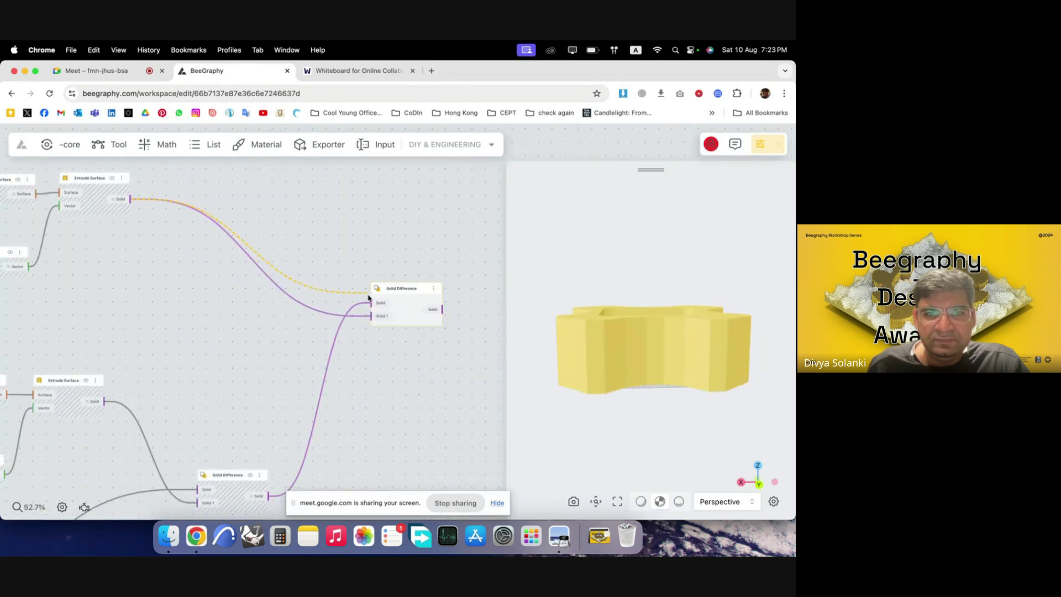
{"action": "left_click_drag", "start_coordinate": [369, 297], "coordinate": [371, 315]}
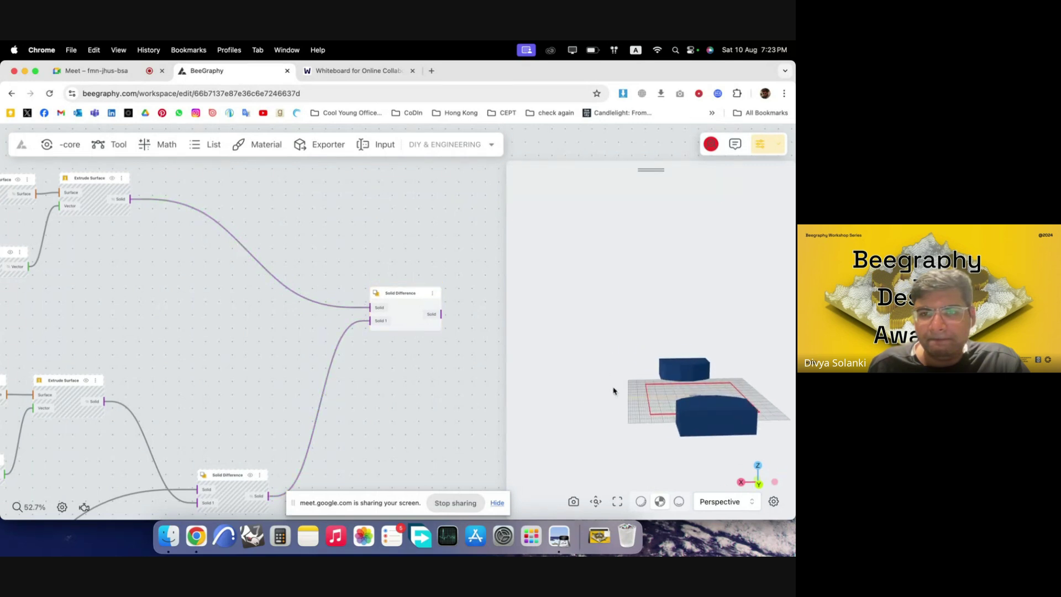
{"action": "left_click_drag", "start_coordinate": [614, 388], "coordinate": [673, 424]}
{"action": "scroll", "coordinate": [337, 271], "scroll_direction": "down", "scroll_amount": 2}
{"action": "scroll", "coordinate": [285, 398], "scroll_direction": "up", "scroll_amount": 1}
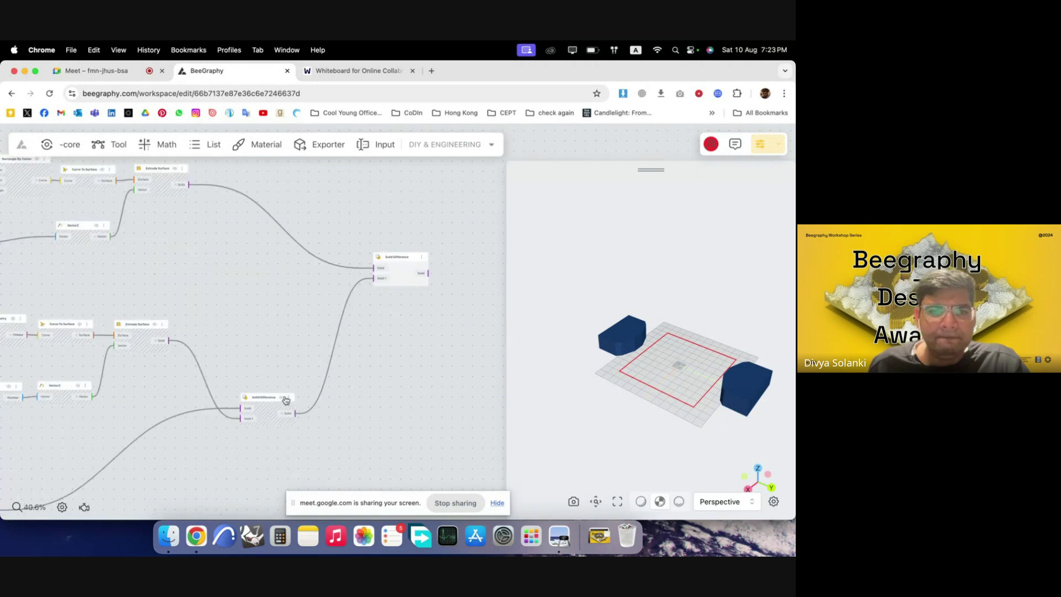
- Show the previews of the body's Solid Difference and the battery housing's Extrude Surface, and compare both solids from several angles
{"action": "left_click", "coordinate": [280, 398]}
{"action": "left_click", "coordinate": [174, 171]}
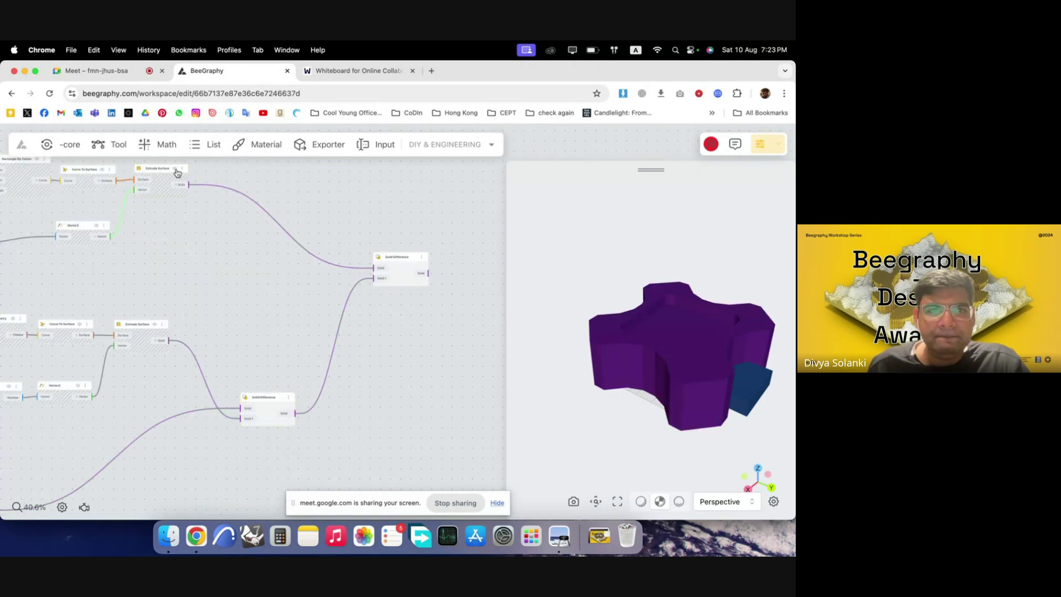
{"action": "left_click_drag", "start_coordinate": [637, 420], "coordinate": [611, 403]}
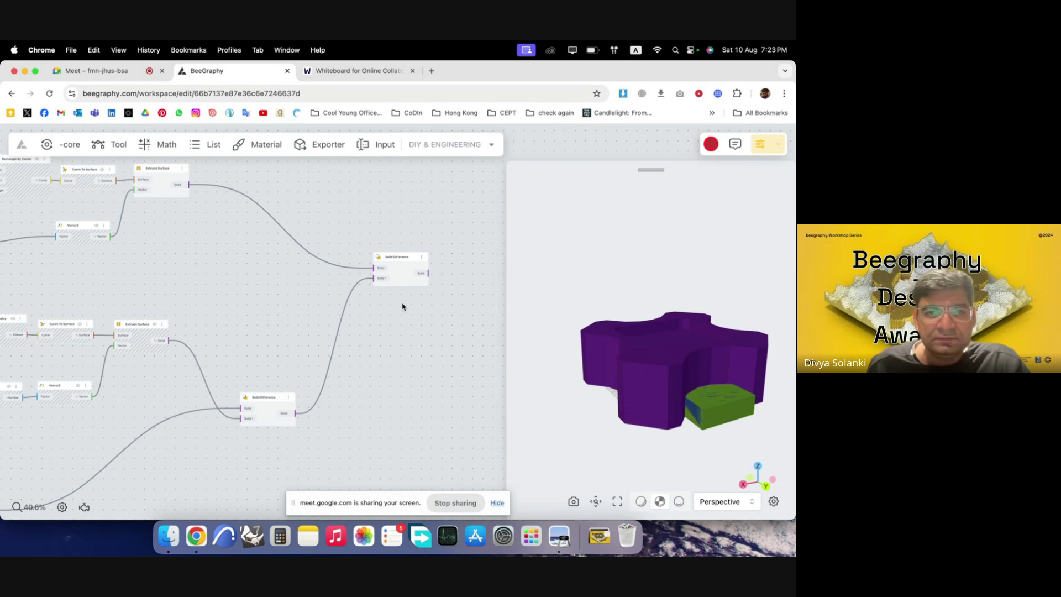
{"action": "scroll", "coordinate": [403, 306], "scroll_direction": "down", "scroll_amount": 5}
{"action": "scroll", "coordinate": [123, 365], "scroll_direction": "up", "scroll_amount": 5}
{"action": "scroll", "coordinate": [182, 381], "scroll_direction": "down", "scroll_amount": 5}
{"action": "scroll", "coordinate": [147, 457], "scroll_direction": "up", "scroll_amount": 5}
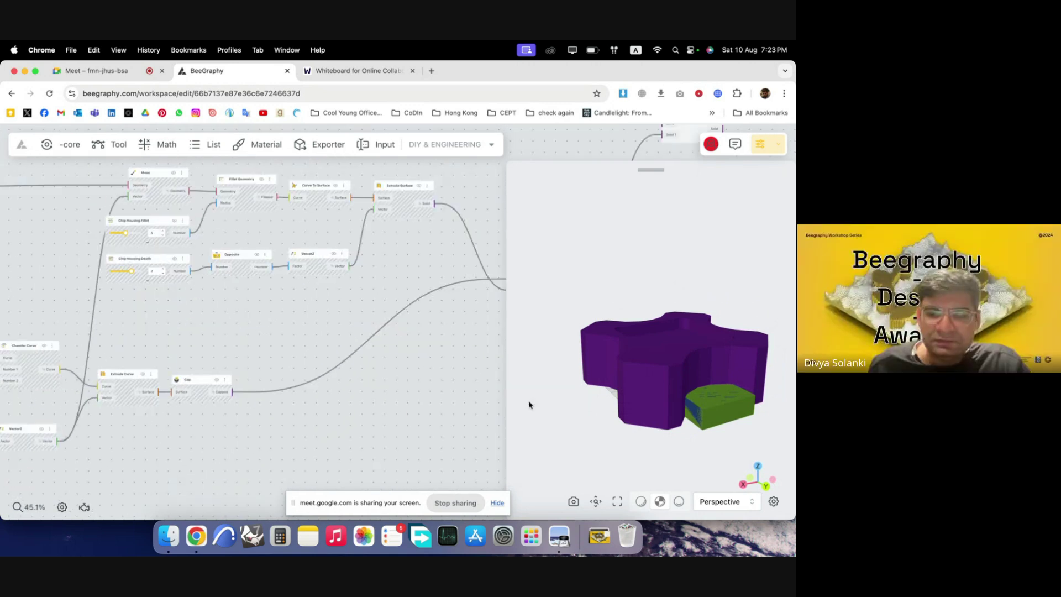
{"action": "left_click_drag", "start_coordinate": [529, 405], "coordinate": [530, 429]}
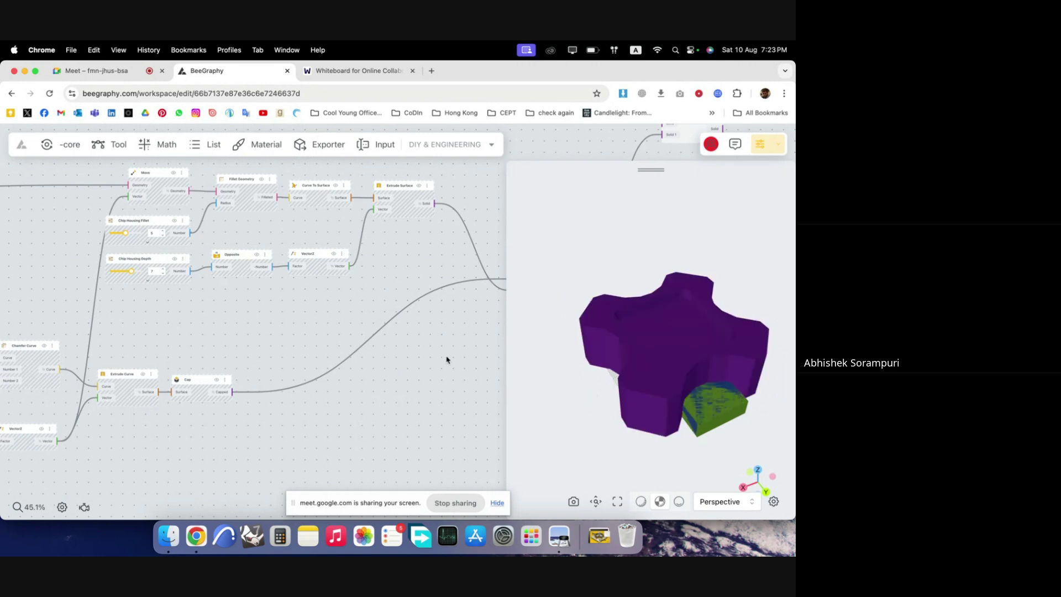
{"action": "left_click_drag", "start_coordinate": [602, 362], "coordinate": [590, 327]}
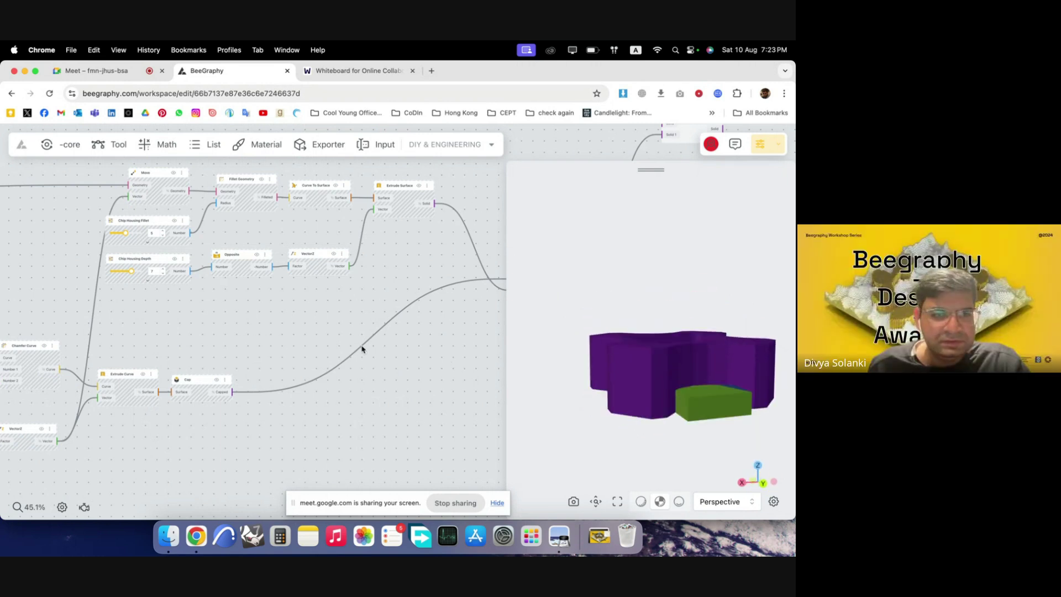
- Set the Body Chamfer value to 3
{"action": "scroll", "coordinate": [362, 359], "scroll_direction": "down", "scroll_amount": 5}
{"action": "scroll", "coordinate": [194, 406], "scroll_direction": "up", "scroll_amount": 5}
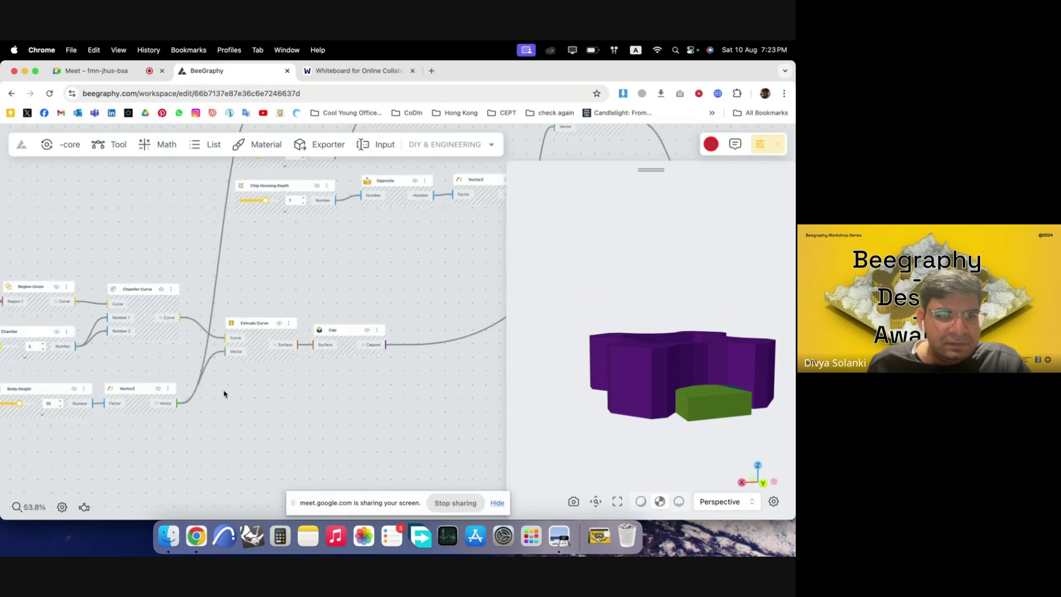
{"action": "scroll", "coordinate": [248, 343], "scroll_direction": "down", "scroll_amount": 3}
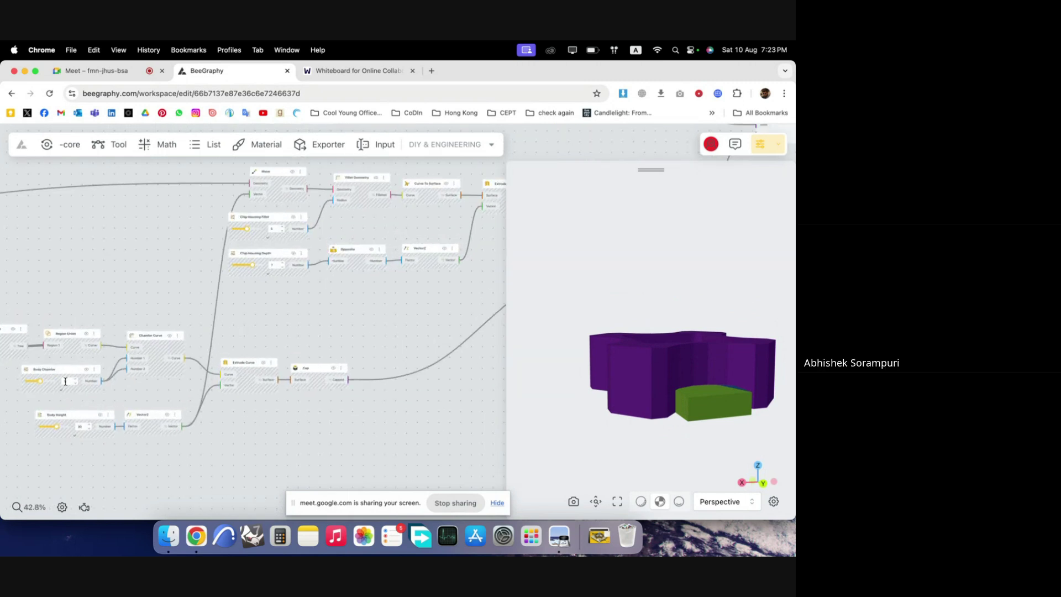
{"action": "scroll", "coordinate": [65, 381], "scroll_direction": "up", "scroll_amount": 6}
{"action": "type", "text": "3"}
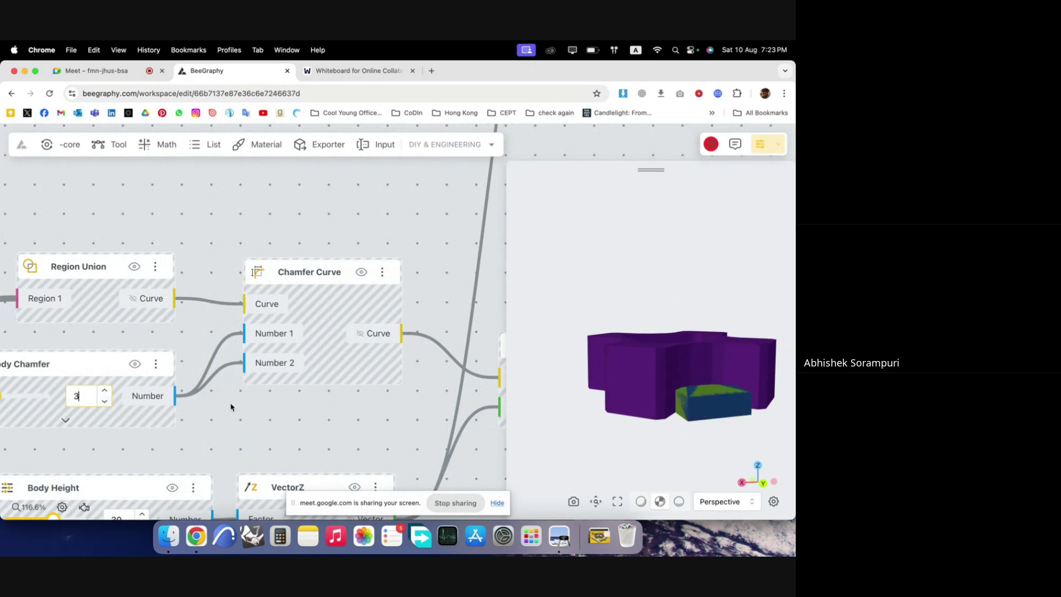
- Hide the previews of both Extrude Surface nodes and the Solid Difference node feeding the final difference
{"action": "scroll", "coordinate": [311, 415], "scroll_direction": "down", "scroll_amount": 10}
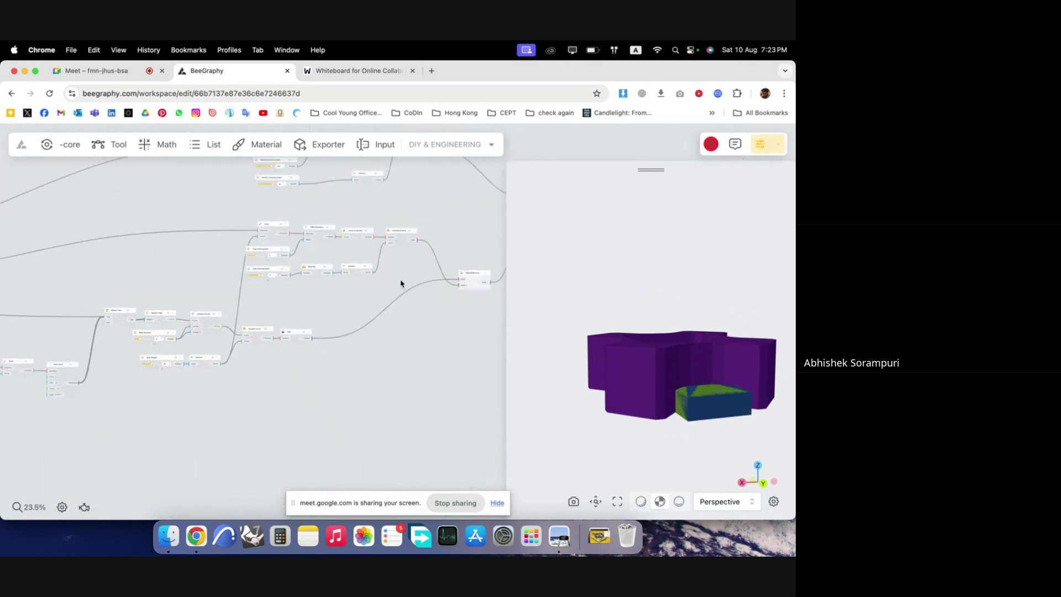
{"action": "scroll", "coordinate": [387, 326], "scroll_direction": "up", "scroll_amount": 2}
{"action": "left_click_drag", "start_coordinate": [409, 404], "coordinate": [273, 177]}
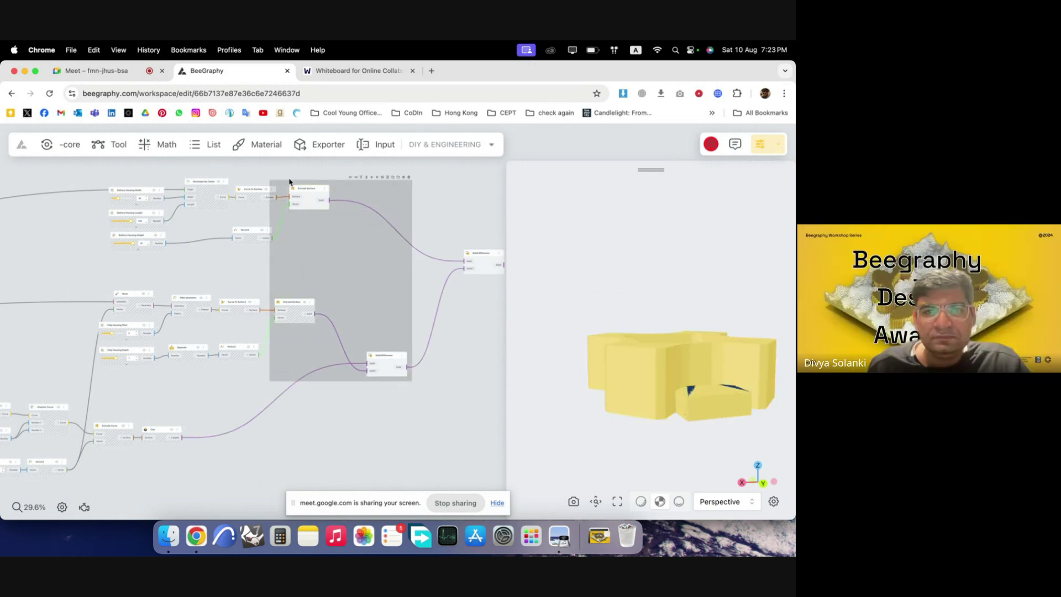
{"action": "right_click", "coordinate": [352, 242]}
{"action": "left_click", "coordinate": [353, 245]}
{"action": "left_click", "coordinate": [470, 356]}
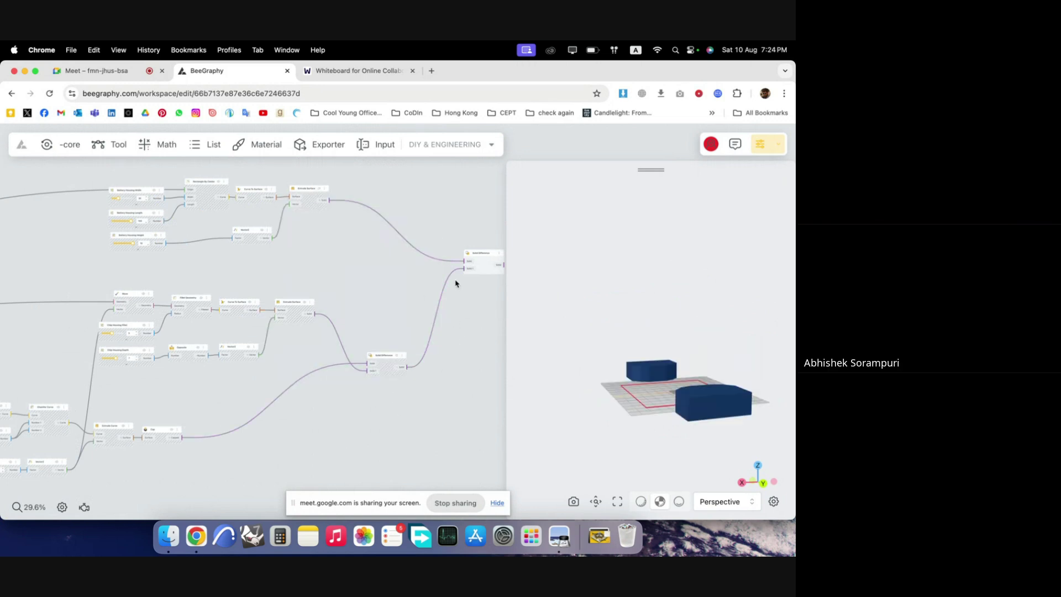
- Rewire the final Solid Difference, with the drone body in Solid and the battery housing extrusion in Solid 1
{"action": "left_click_drag", "start_coordinate": [329, 202], "coordinate": [467, 264]}
{"action": "left_click_drag", "start_coordinate": [464, 264], "coordinate": [465, 261]}
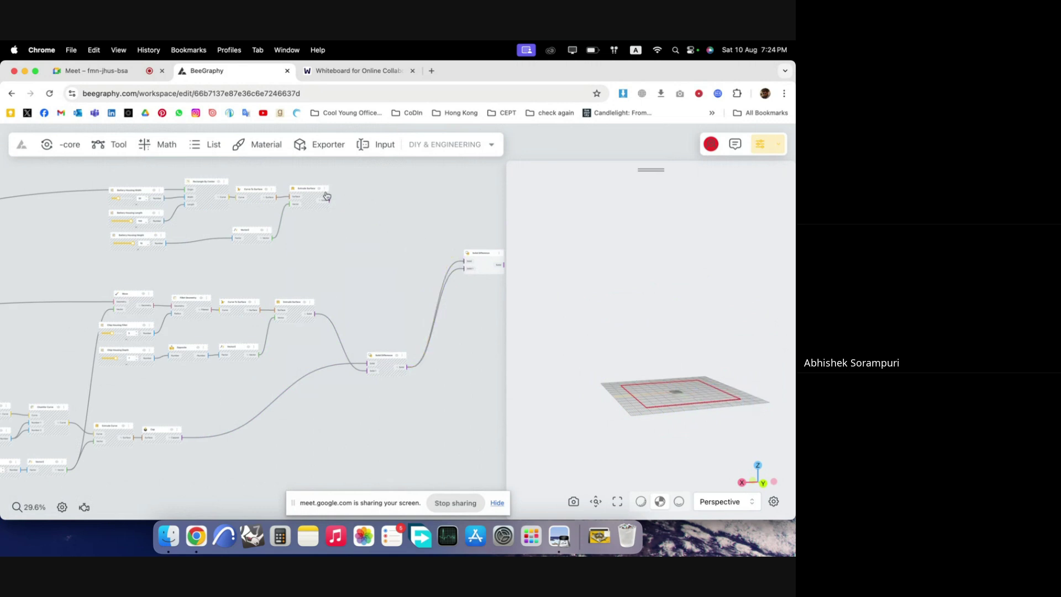
{"action": "left_click_drag", "start_coordinate": [330, 203], "coordinate": [349, 211]}
{"action": "left_click_drag", "start_coordinate": [465, 273], "coordinate": [464, 269]}
{"action": "left_click_drag", "start_coordinate": [674, 430], "coordinate": [691, 446]}
{"action": "scroll", "coordinate": [462, 308], "scroll_direction": "up", "scroll_amount": 3}
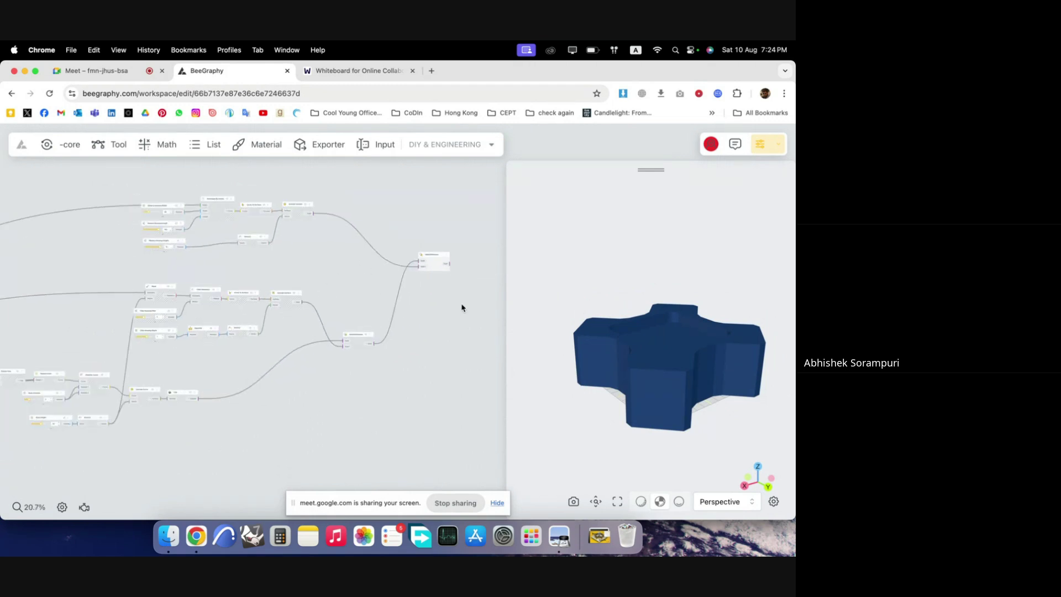
- Examine the final Solid Difference node's wiring and inspect the resulting drone body from the side, above and below
{"action": "scroll", "coordinate": [442, 310], "scroll_direction": "up", "scroll_amount": 2}
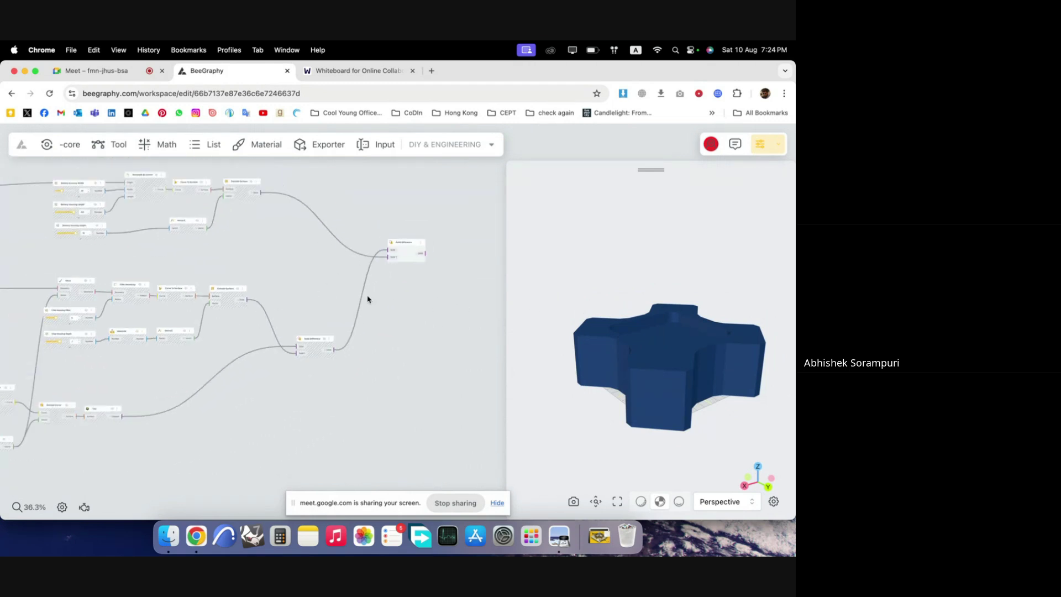
{"action": "left_click", "coordinate": [355, 261]}
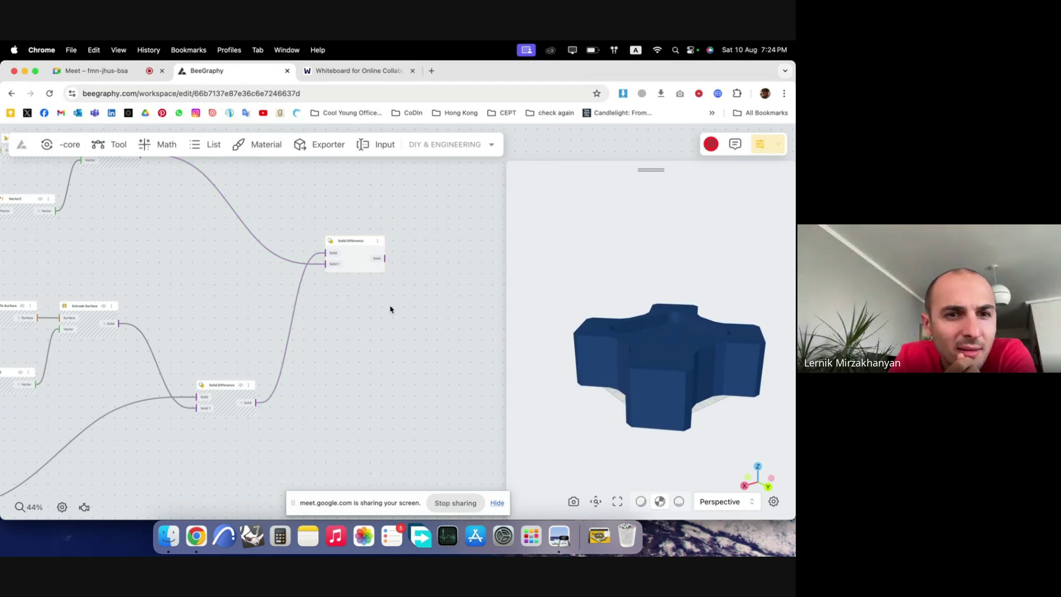
{"action": "mouse_move", "coordinate": [608, 386]}
{"action": "left_mouse_down"}
{"action": "mouse_move", "coordinate": [628, 404]}
{"action": "mouse_move", "coordinate": [608, 397]}
{"action": "left_mouse_up"}
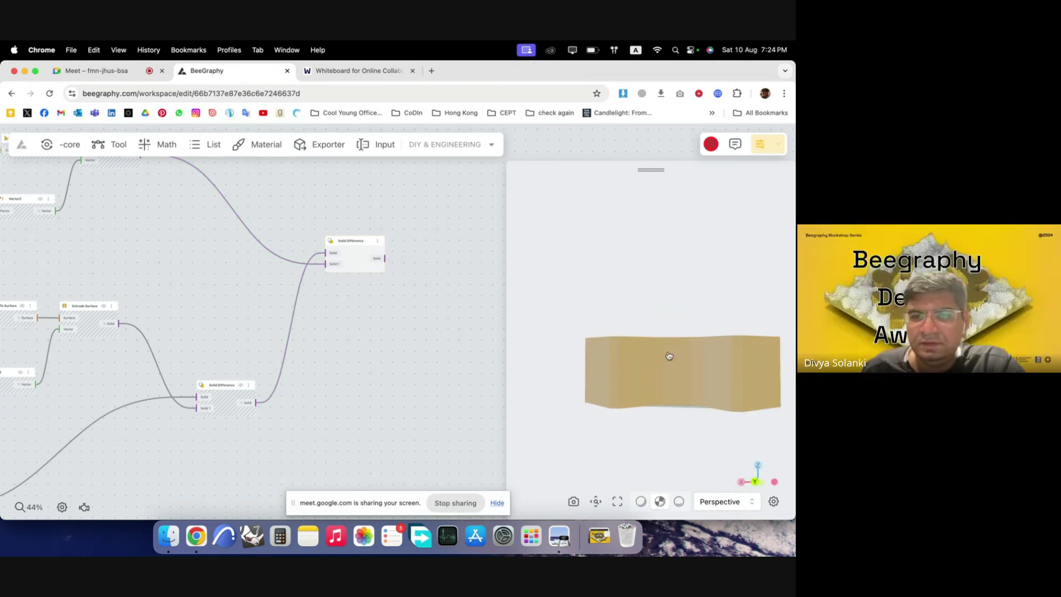
{"action": "left_click_drag", "start_coordinate": [669, 355], "coordinate": [707, 407]}
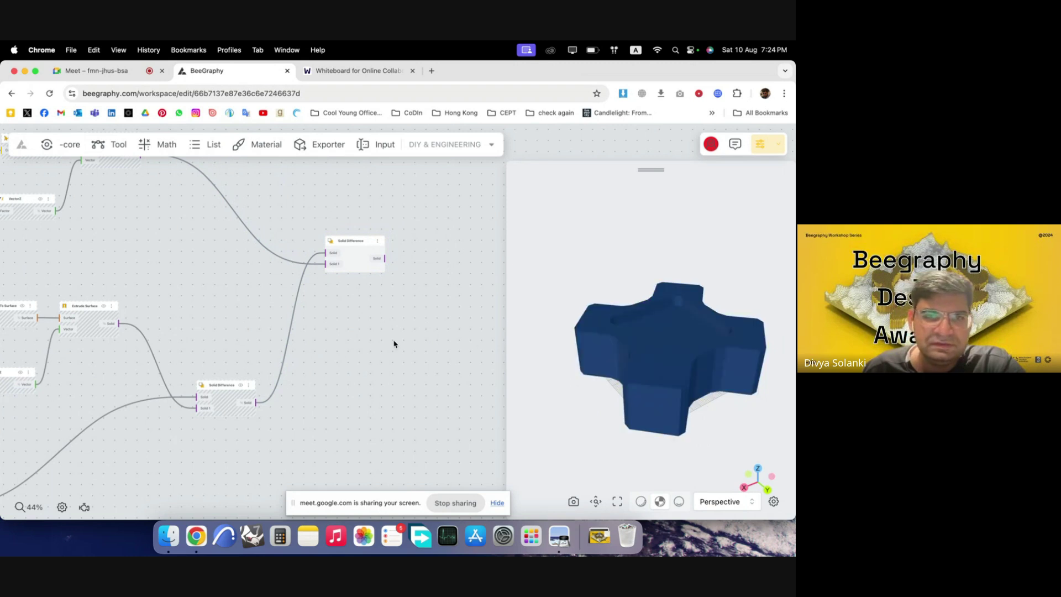
{"action": "scroll", "coordinate": [370, 384], "scroll_direction": "down", "scroll_amount": 10}
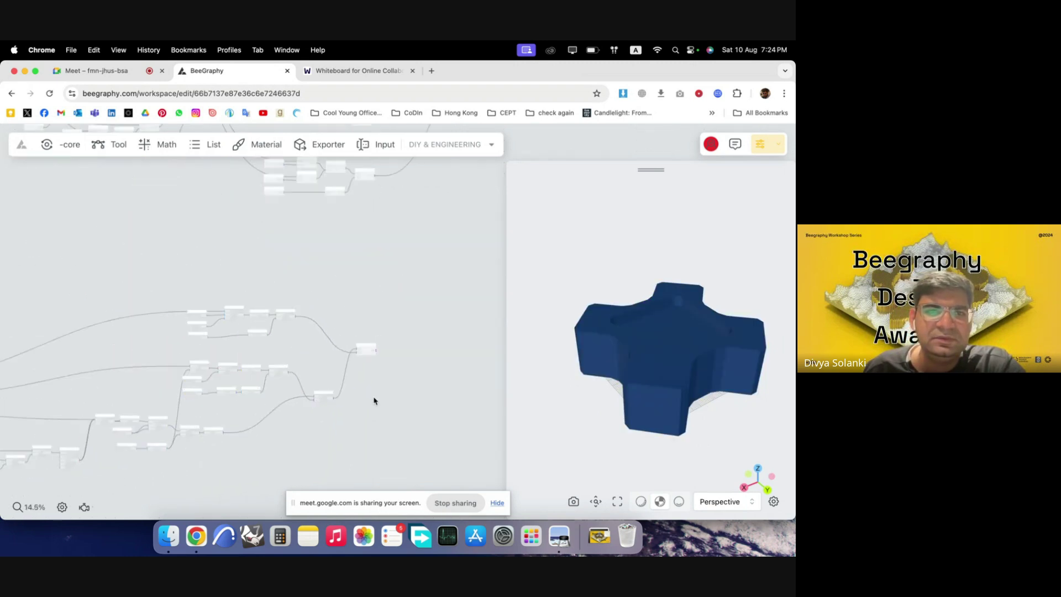
{"action": "scroll", "coordinate": [382, 406], "scroll_direction": "up", "scroll_amount": 5}
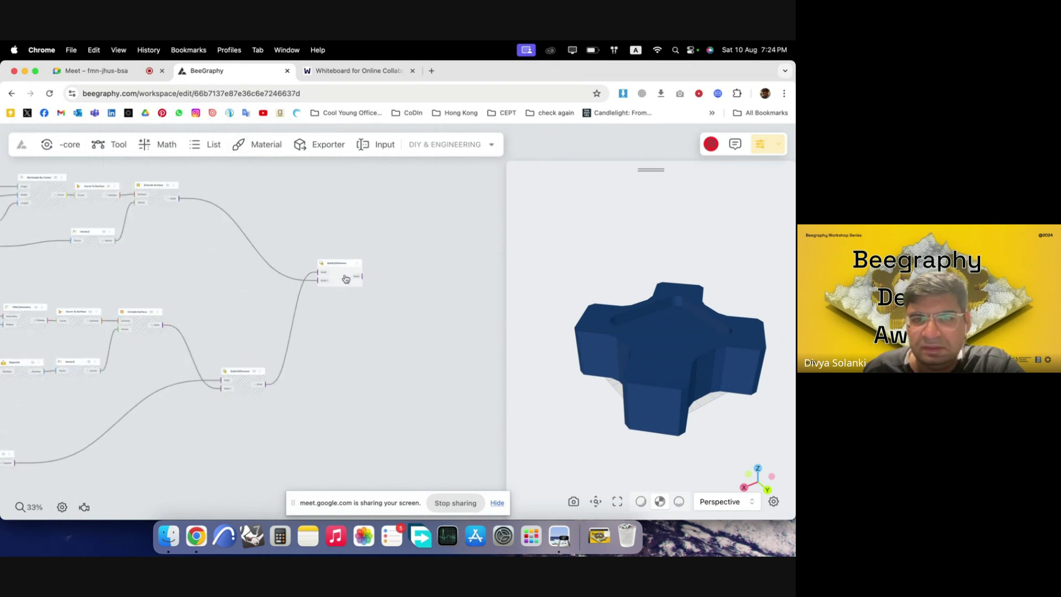
{"action": "mouse_move", "coordinate": [658, 410]}
{"action": "left_mouse_down"}
{"action": "mouse_move", "coordinate": [630, 381]}
{"action": "mouse_move", "coordinate": [665, 407]}
{"action": "mouse_move", "coordinate": [647, 433]}
{"action": "mouse_move", "coordinate": [682, 355]}
{"action": "mouse_move", "coordinate": [670, 406]}
{"action": "left_mouse_up"}
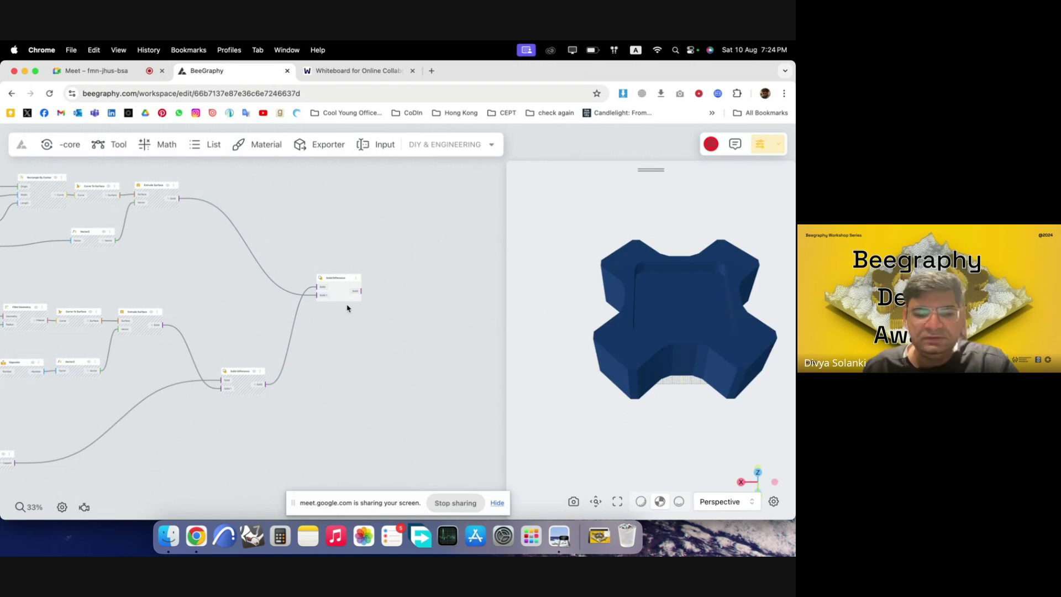
{"action": "left_click_drag", "start_coordinate": [334, 287], "coordinate": [336, 284]}
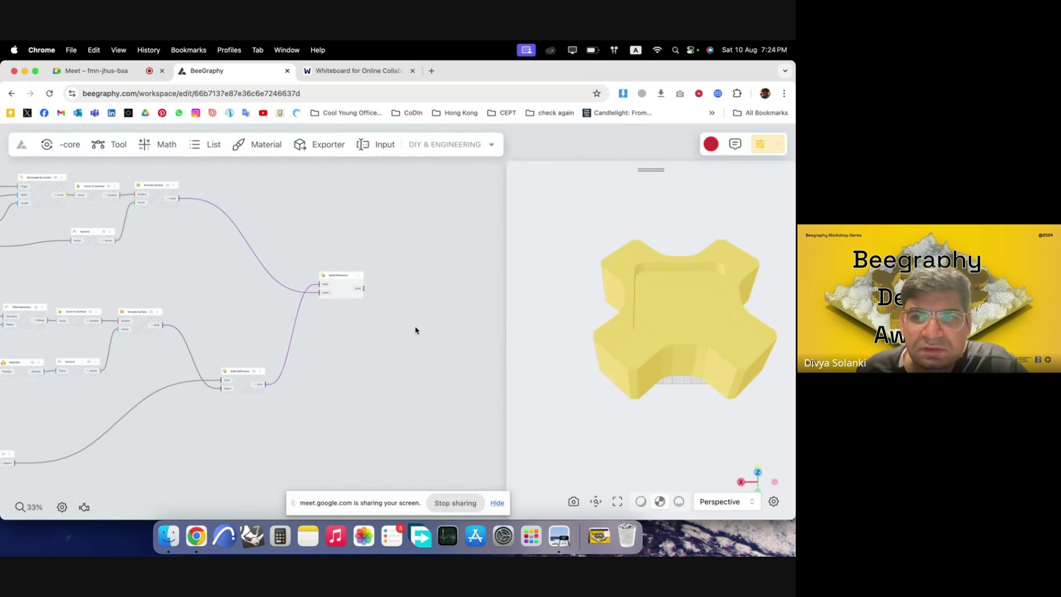
{"action": "left_click", "coordinate": [415, 331]}
{"action": "scroll", "coordinate": [420, 309], "scroll_direction": "down", "scroll_amount": 3}
{"action": "left_click_drag", "start_coordinate": [642, 425], "coordinate": [641, 385]}
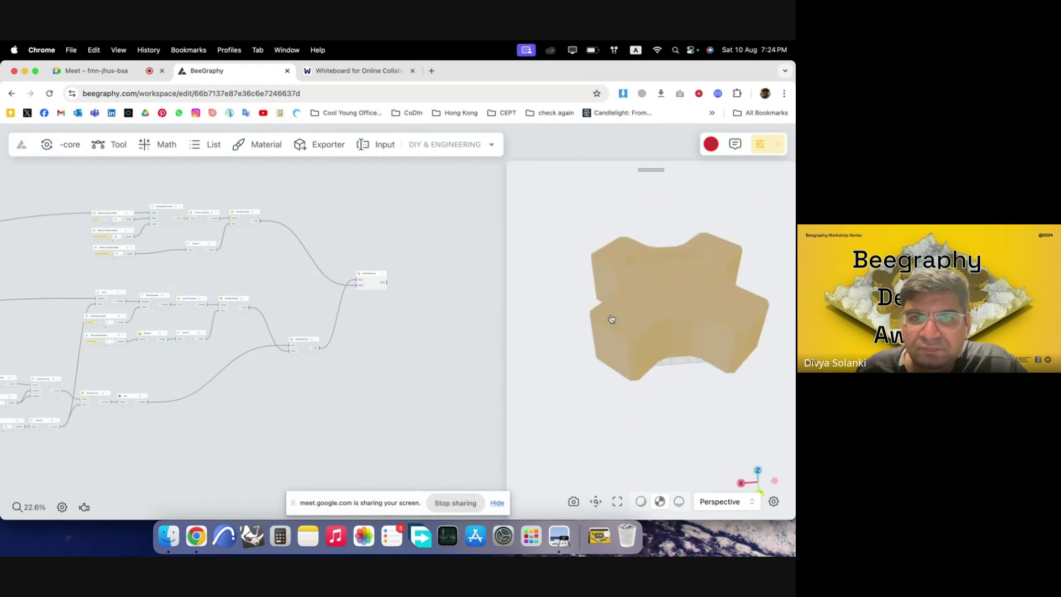
- Switch to the Web whiteboard and sketch a four-sided drone body with a short stub on each side, beside the reference image
{"action": "left_click", "coordinate": [359, 72]}
{"action": "scroll", "coordinate": [503, 284], "scroll_direction": "up", "scroll_amount": 5}
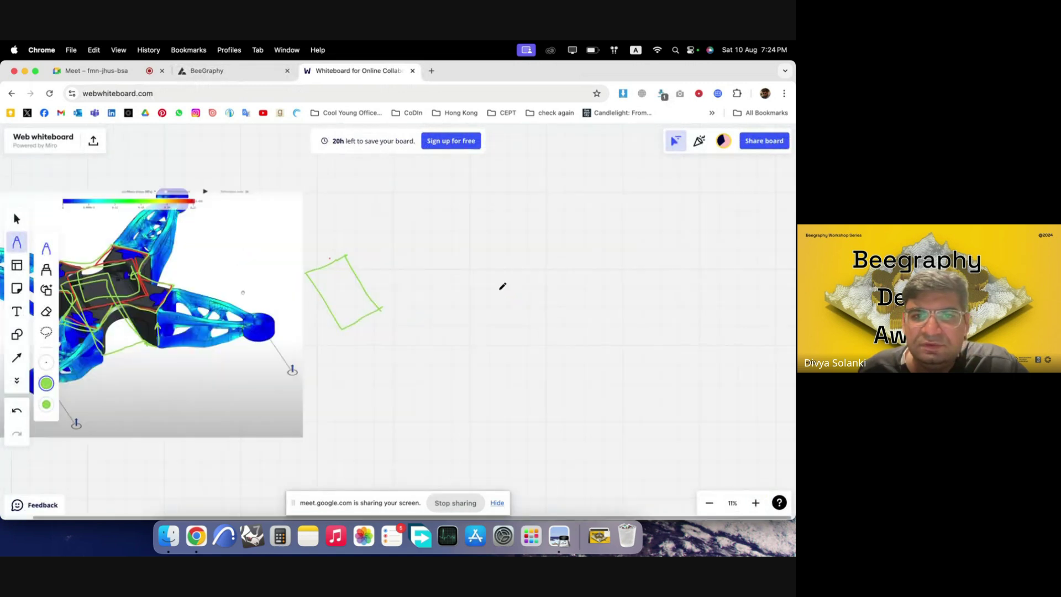
{"action": "left_click_drag", "start_coordinate": [425, 299], "coordinate": [477, 269]}
{"action": "mouse_move", "coordinate": [425, 299]}
{"action": "left_mouse_down"}
{"action": "mouse_move", "coordinate": [464, 333]}
{"action": "mouse_move", "coordinate": [525, 297]}
{"action": "left_mouse_up"}
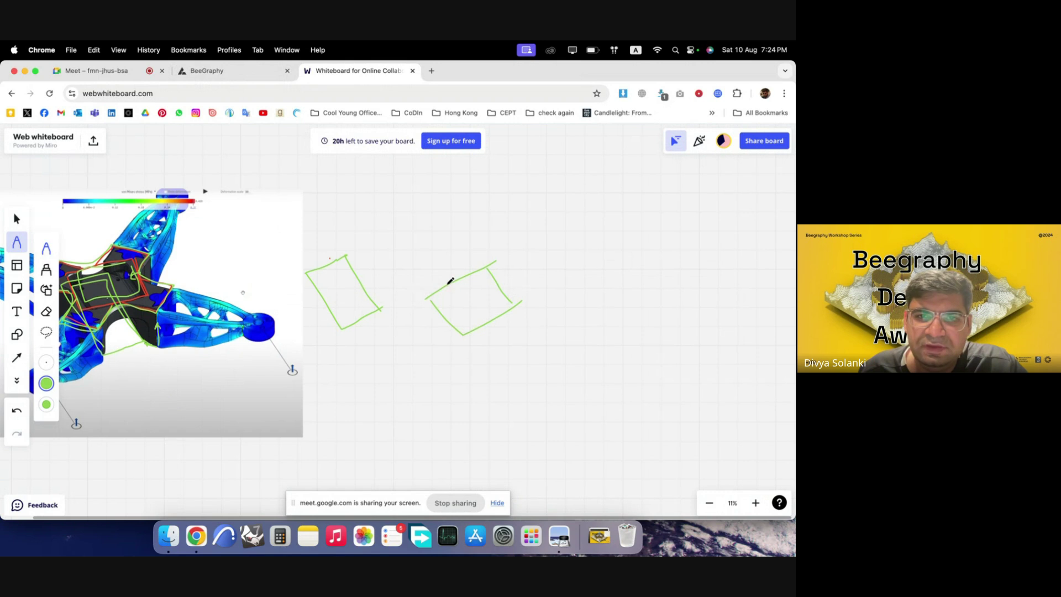
{"action": "left_click_drag", "start_coordinate": [409, 284], "coordinate": [410, 326]}
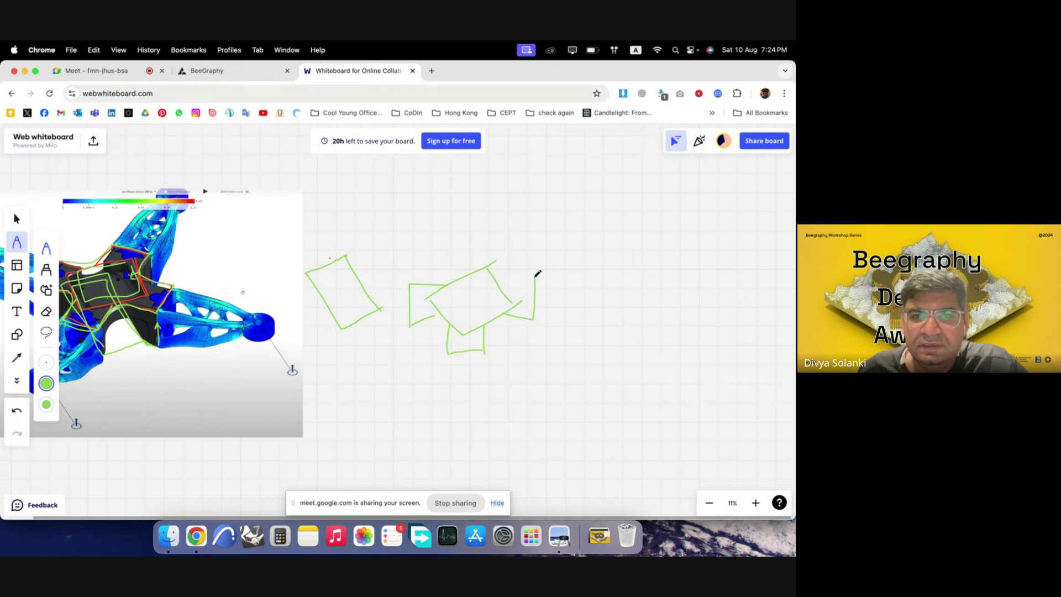
- Sketch a long pointed arm extending outward from each body stub, plus a V-shaped stroke above the right-hand arm
{"action": "mouse_move", "coordinate": [535, 277]}
{"action": "left_mouse_down"}
{"action": "mouse_move", "coordinate": [490, 285]}
{"action": "mouse_move", "coordinate": [592, 285]}
{"action": "mouse_move", "coordinate": [590, 306]}
{"action": "left_mouse_up"}
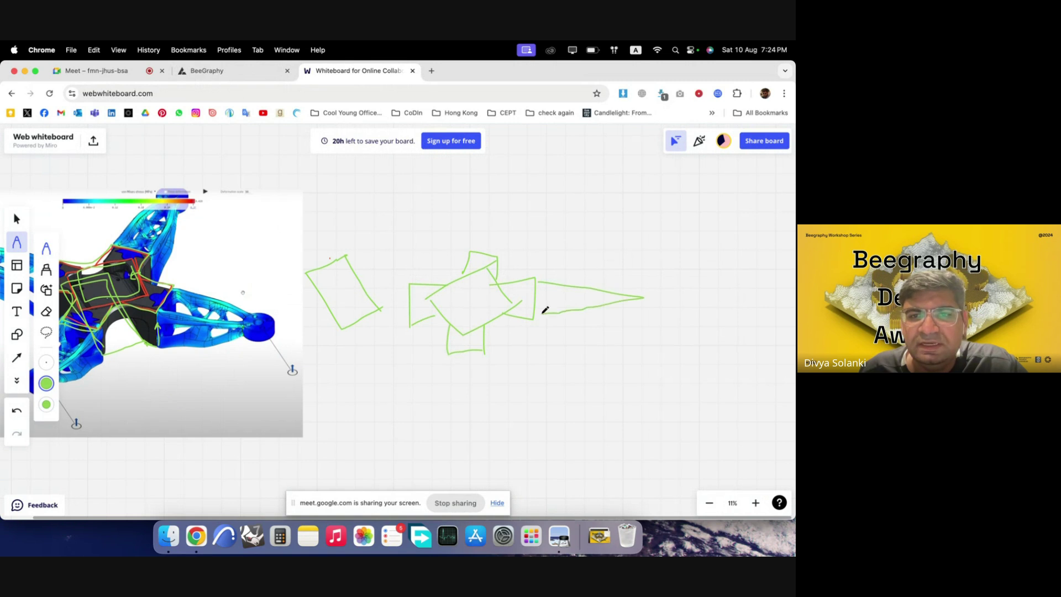
{"action": "left_click_drag", "start_coordinate": [451, 358], "coordinate": [461, 395]}
{"action": "left_click_drag", "start_coordinate": [485, 360], "coordinate": [467, 413]}
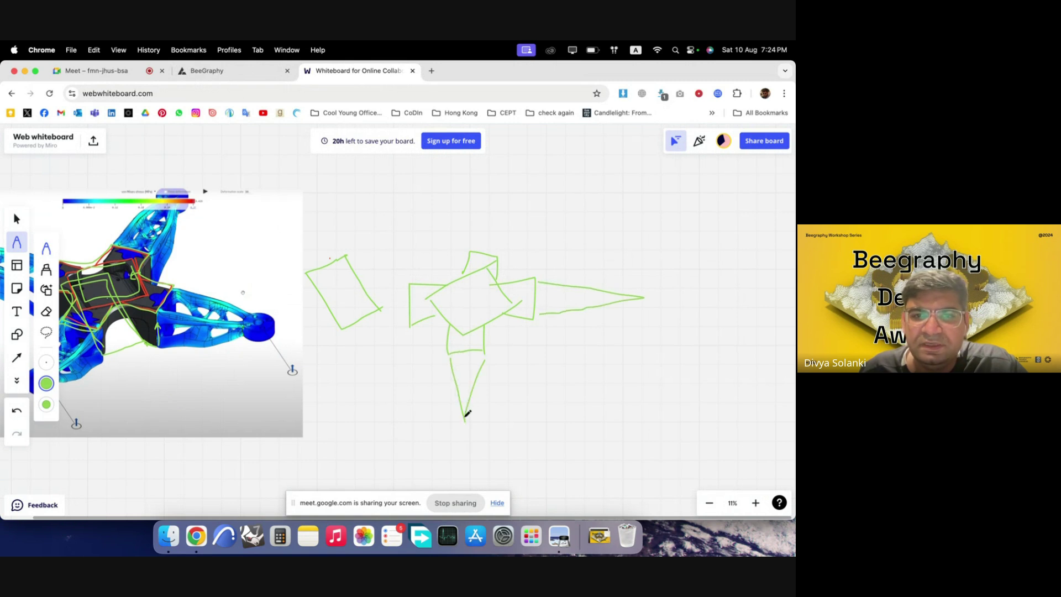
{"action": "left_click_drag", "start_coordinate": [508, 185], "coordinate": [504, 238]}
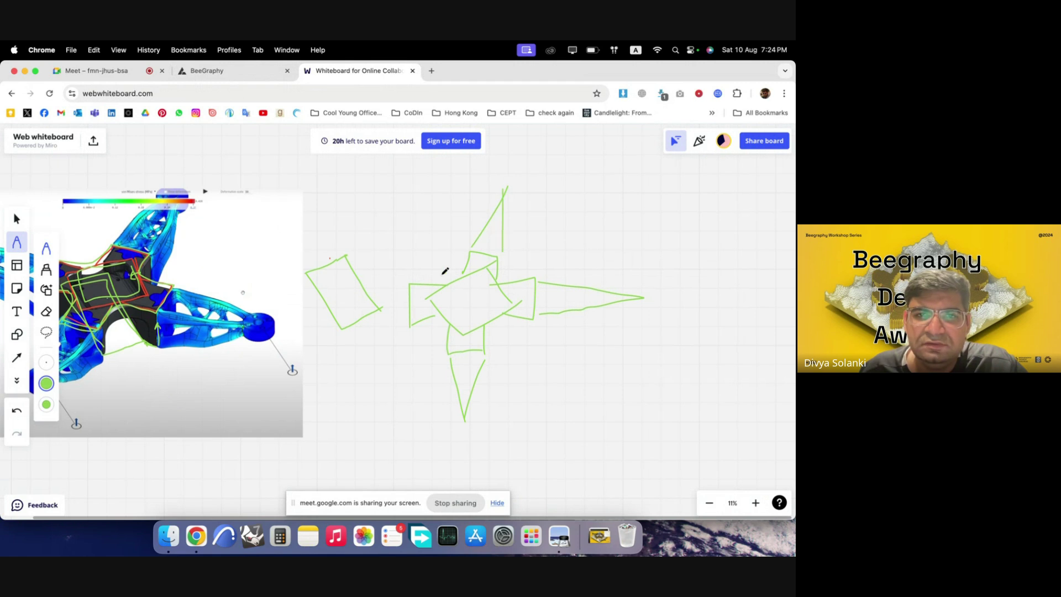
{"action": "left_click_drag", "start_coordinate": [401, 286], "coordinate": [365, 311]}
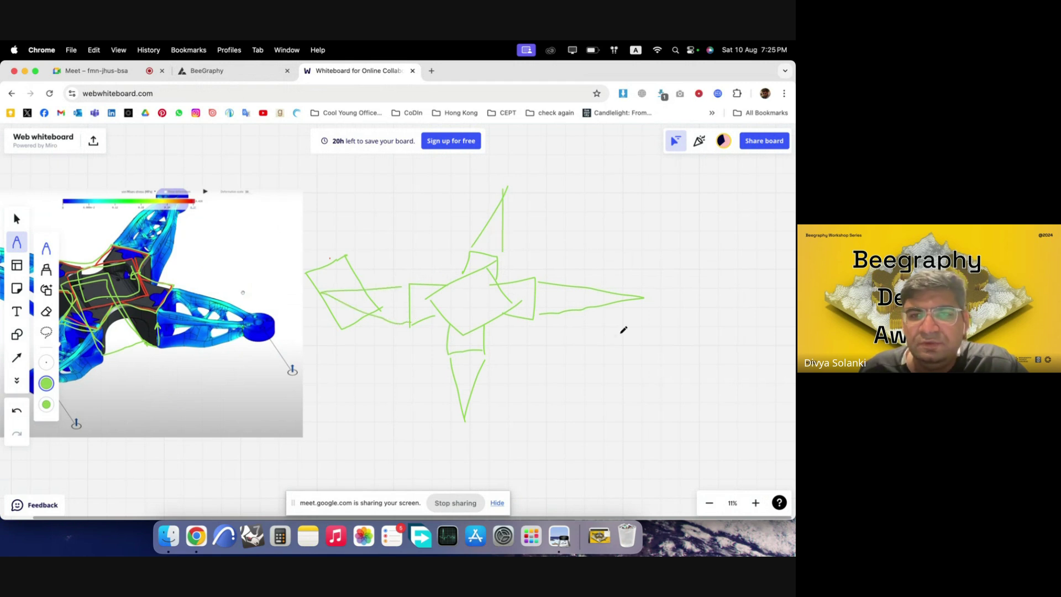
{"action": "scroll", "coordinate": [588, 297], "scroll_direction": "down", "scroll_amount": 3, "text": "ctrl"}
{"action": "left_click_drag", "start_coordinate": [300, 232], "coordinate": [327, 265]}
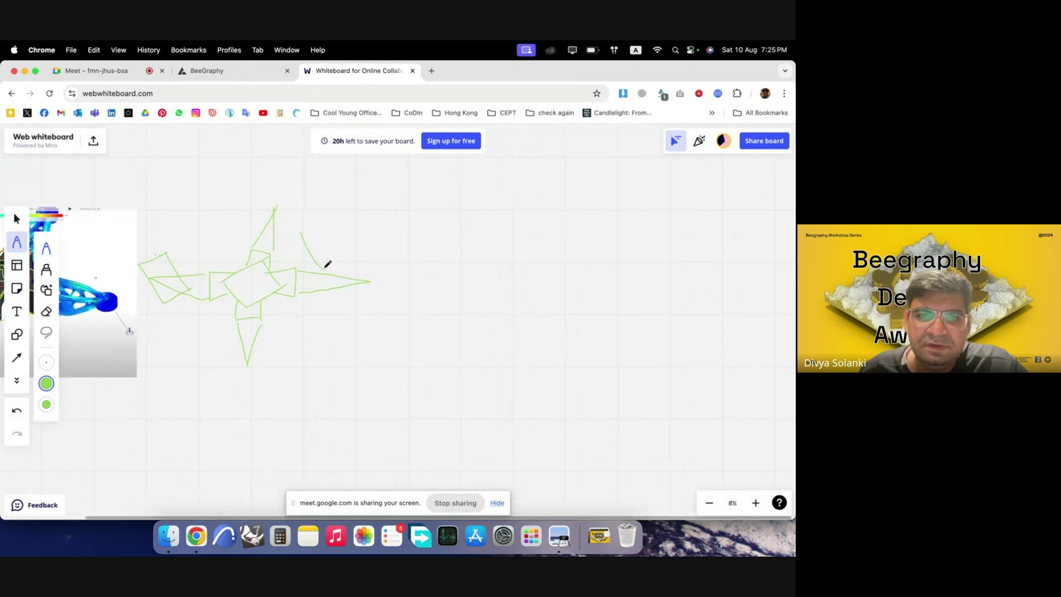
{"action": "scroll", "coordinate": [526, 310], "scroll_direction": "up", "scroll_amount": 3, "text": "ctrl"}
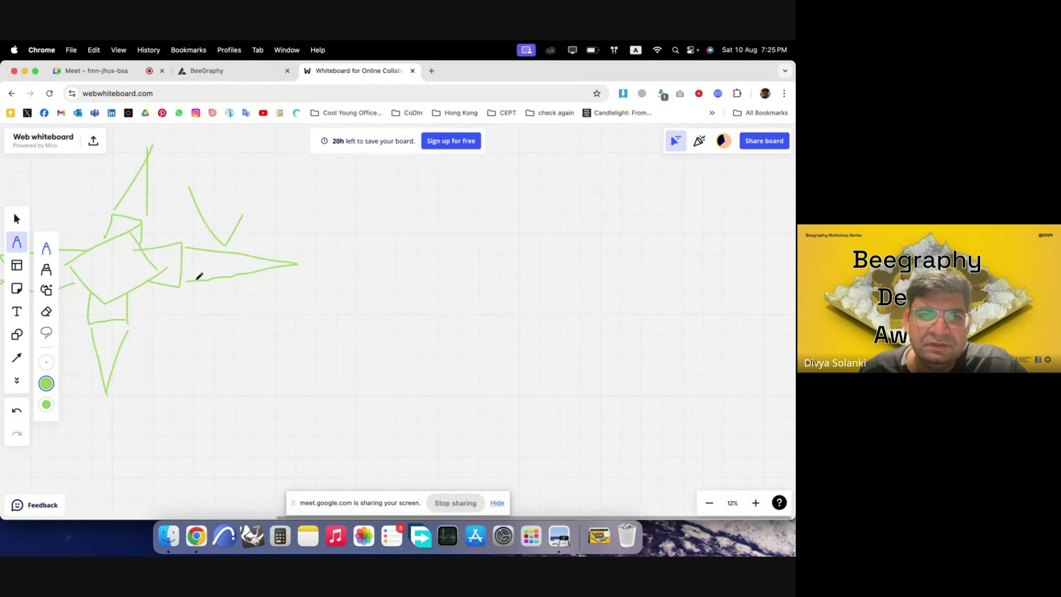
- Switch back to BeeGraphy and inspect the drone body from below and from several angles
{"action": "left_click", "coordinate": [238, 75]}
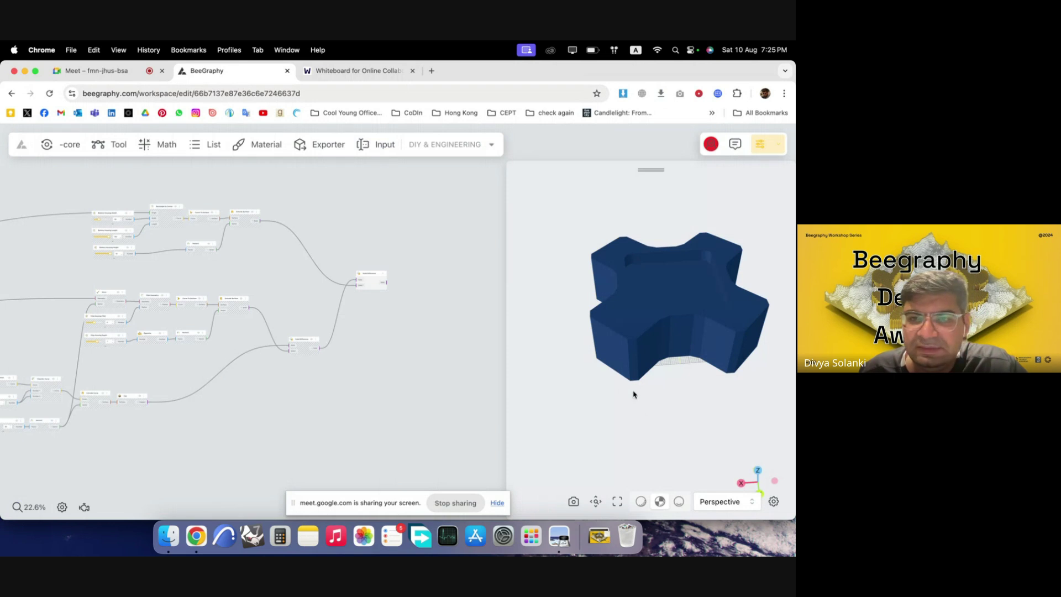
{"action": "left_click_drag", "start_coordinate": [636, 374], "coordinate": [640, 345]}
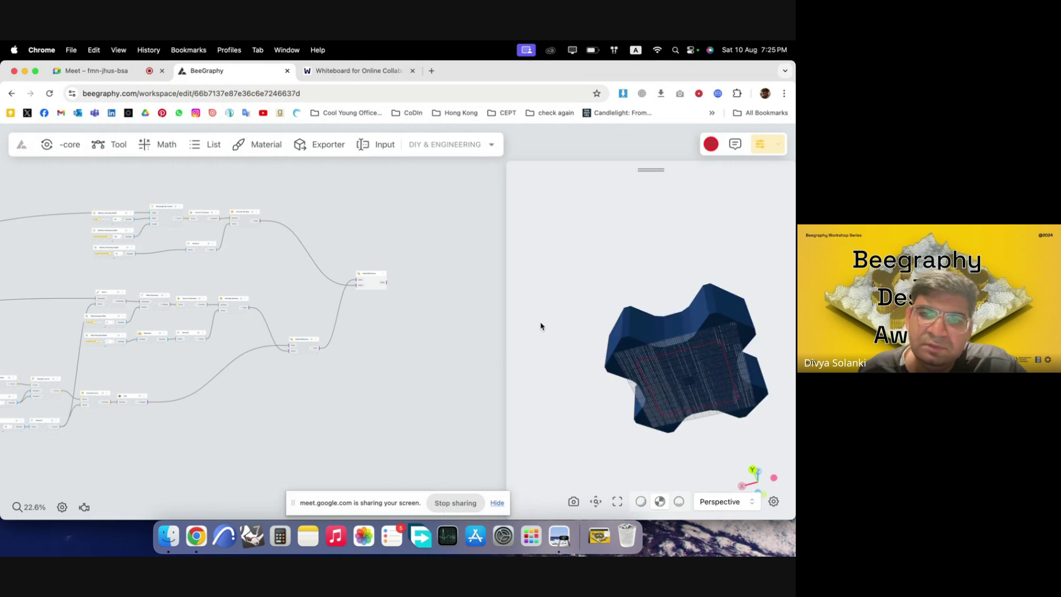
{"action": "left_click_drag", "start_coordinate": [685, 376], "coordinate": [656, 386]}
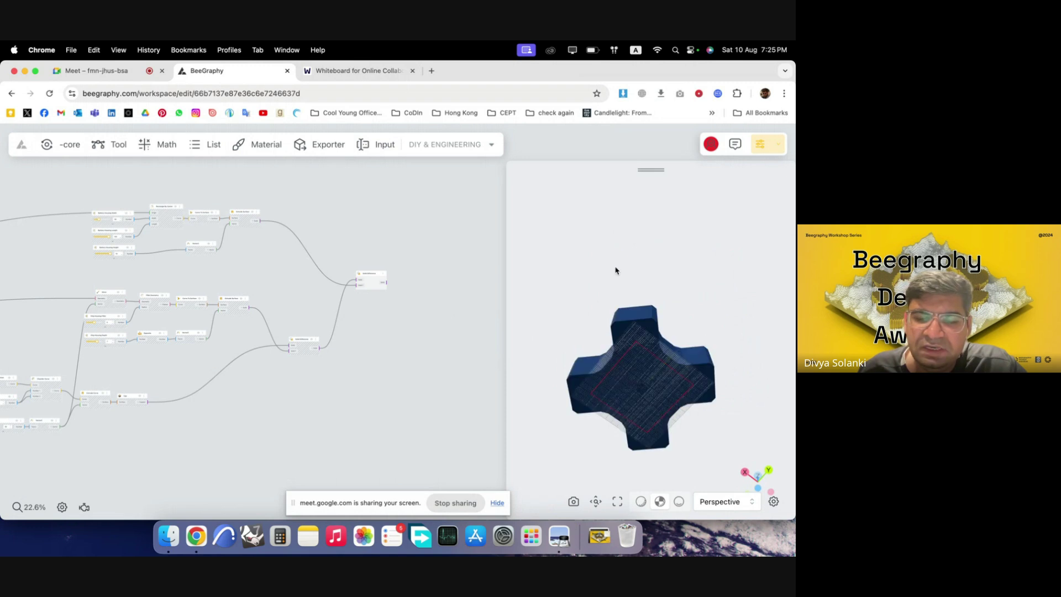
{"action": "left_click_drag", "start_coordinate": [616, 270], "coordinate": [722, 338]}
{"action": "left_click_drag", "start_coordinate": [670, 371], "coordinate": [593, 311]}
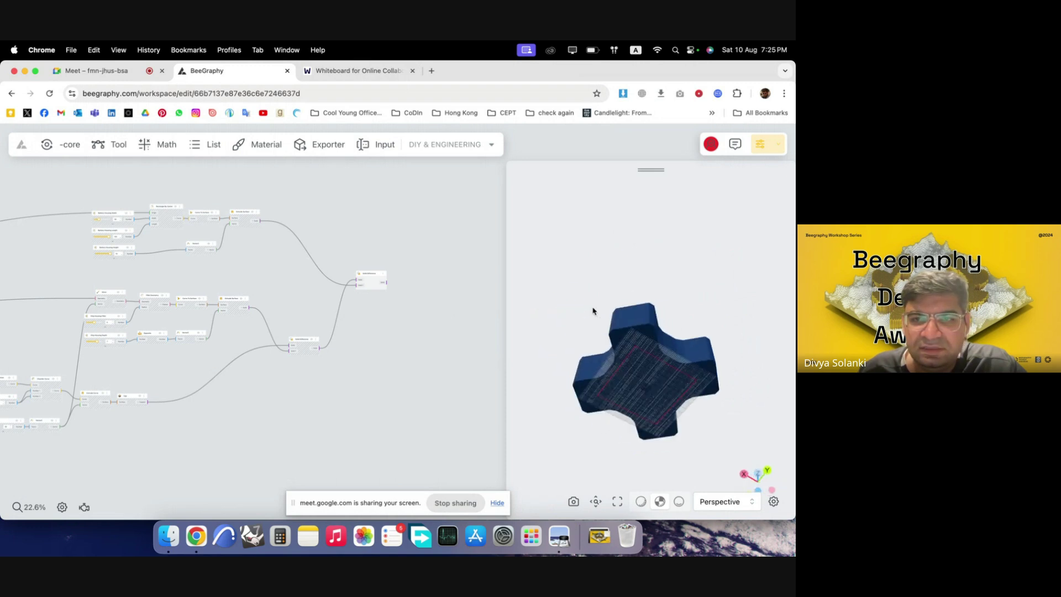
- Add a Move node to the graph and place it in the free space above the Deconstruct Plane branch
{"action": "scroll", "coordinate": [403, 322], "scroll_direction": "down", "scroll_amount": 10}
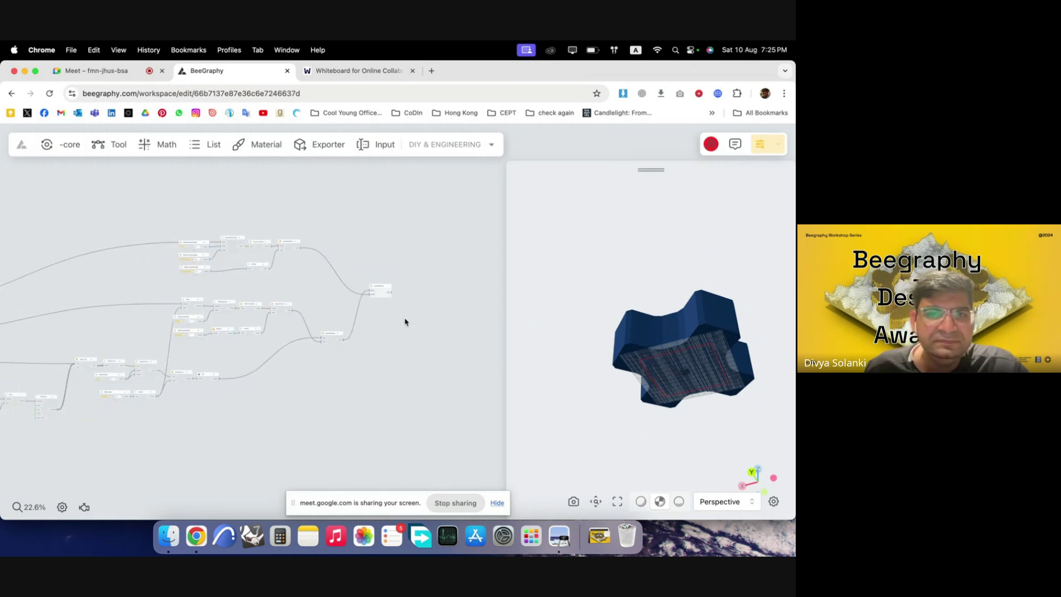
{"action": "scroll", "coordinate": [176, 314], "scroll_direction": "up", "scroll_amount": 5}
{"action": "scroll", "coordinate": [174, 315], "scroll_direction": "up", "scroll_amount": 10}
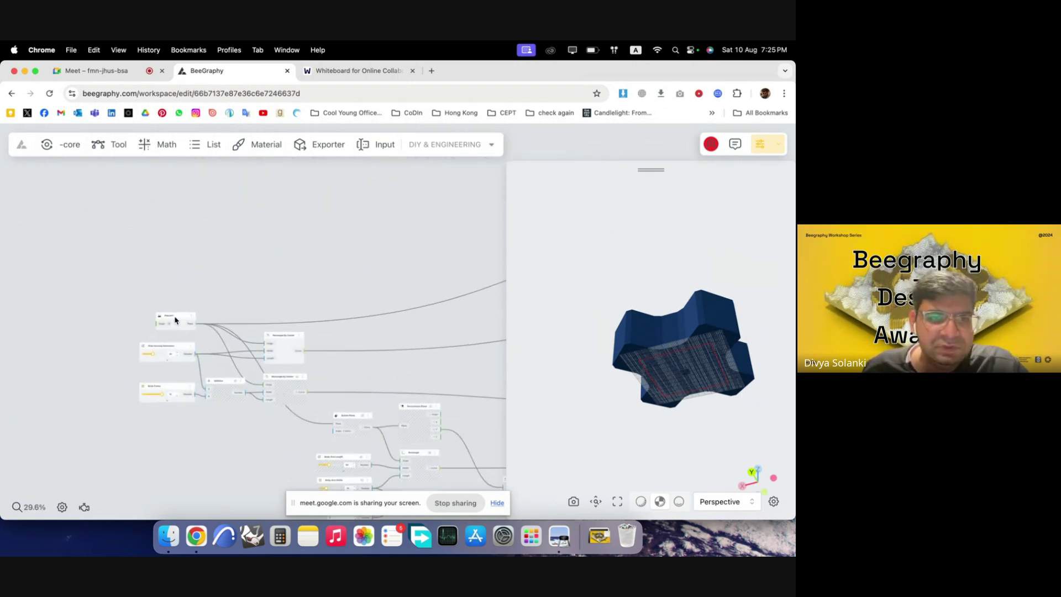
{"action": "double_click", "coordinate": [303, 220]}
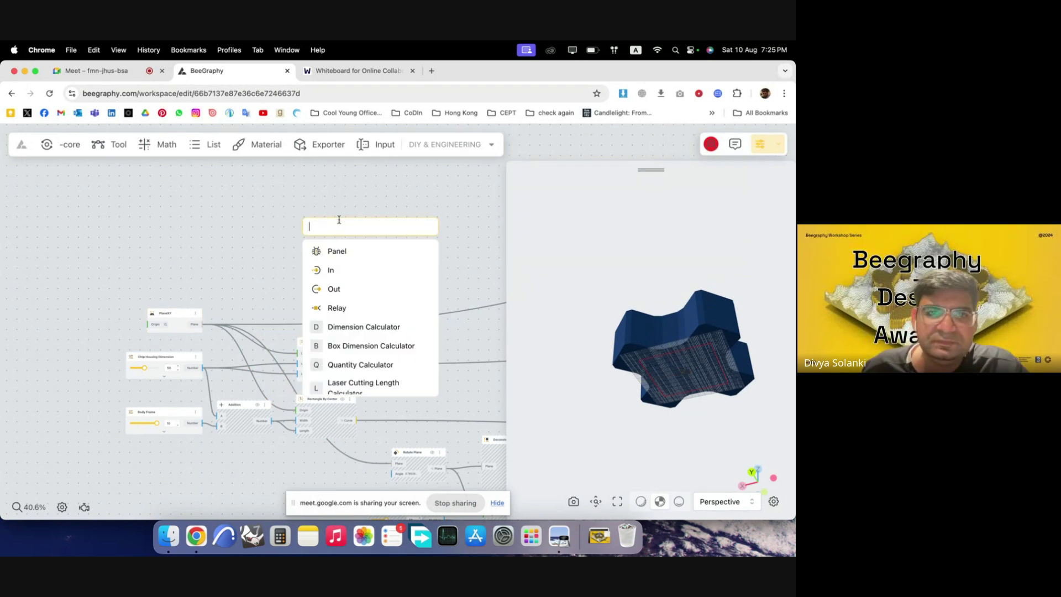
{"action": "type", "text": "move"}
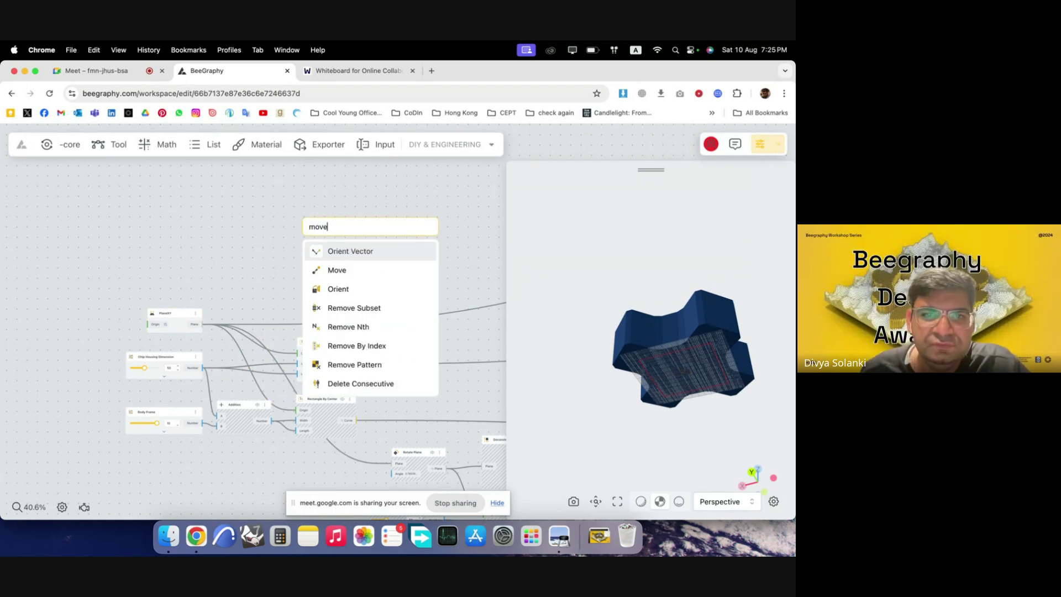
{"action": "left_click", "coordinate": [353, 270]}
{"action": "scroll", "coordinate": [276, 219], "scroll_direction": "right", "scroll_amount": 5}
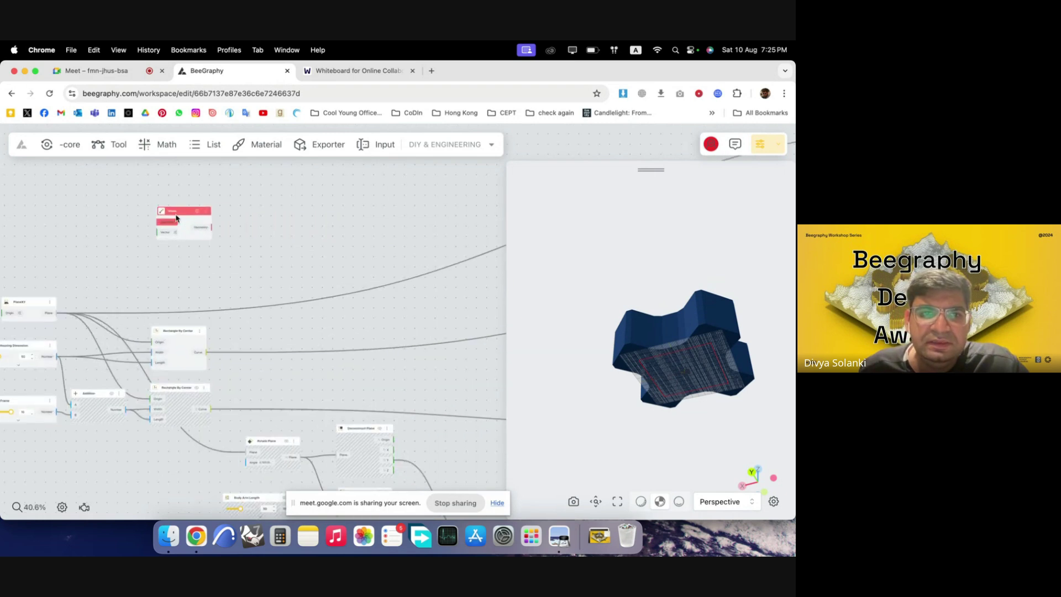
{"action": "left_click_drag", "start_coordinate": [176, 217], "coordinate": [328, 218]}
{"action": "scroll", "coordinate": [265, 275], "scroll_direction": "down", "scroll_amount": 3}
{"action": "scroll", "coordinate": [266, 274], "scroll_direction": "right", "scroll_amount": 3}
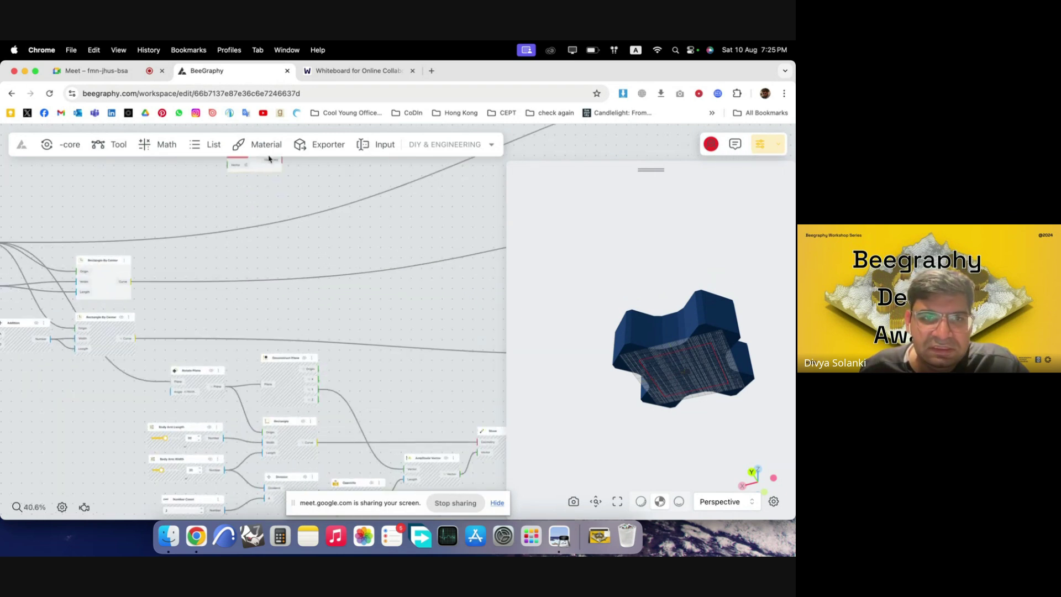
{"action": "left_click_drag", "start_coordinate": [255, 172], "coordinate": [443, 297]}
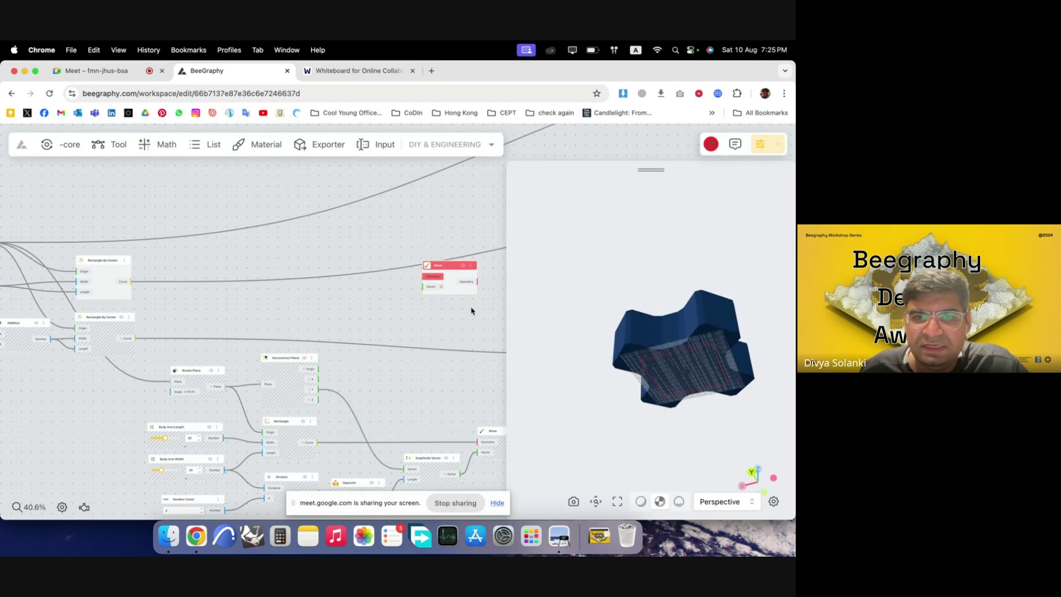
{"action": "left_click_drag", "start_coordinate": [456, 292], "coordinate": [482, 290]}
- Add an Amplitude Vector node, feeding it the Deconstruct Plane's X output and wiring its result to the Move node's Vector
{"action": "double_click", "coordinate": [395, 302]}
{"action": "type", "text": "a"}
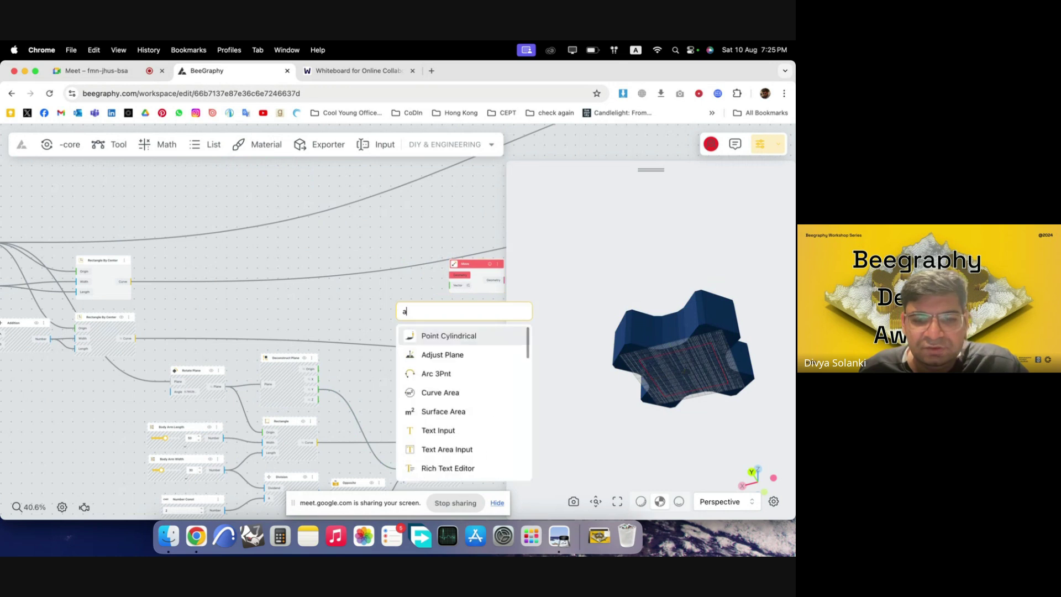
{"action": "type", "text": "mpli"}
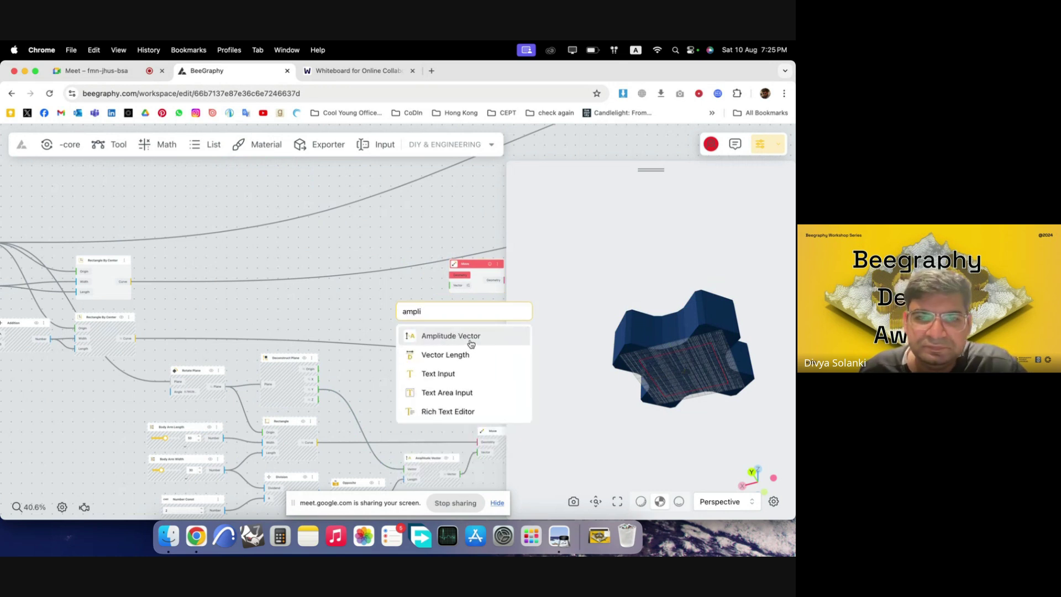
{"action": "left_click", "coordinate": [467, 344]}
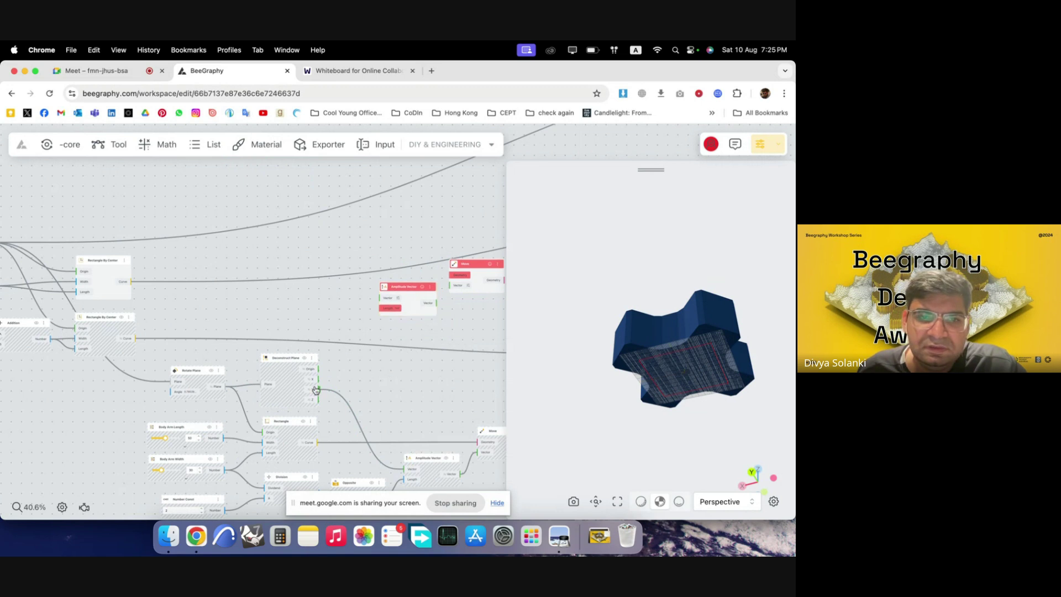
{"action": "left_click_drag", "start_coordinate": [377, 303], "coordinate": [379, 299]}
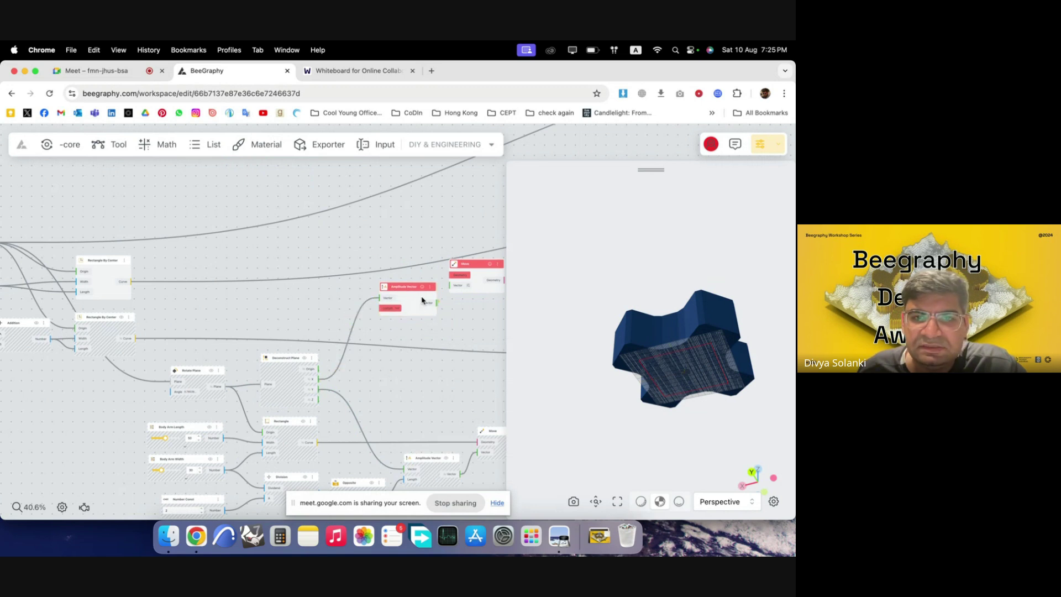
{"action": "left_click_drag", "start_coordinate": [453, 279], "coordinate": [390, 272]}
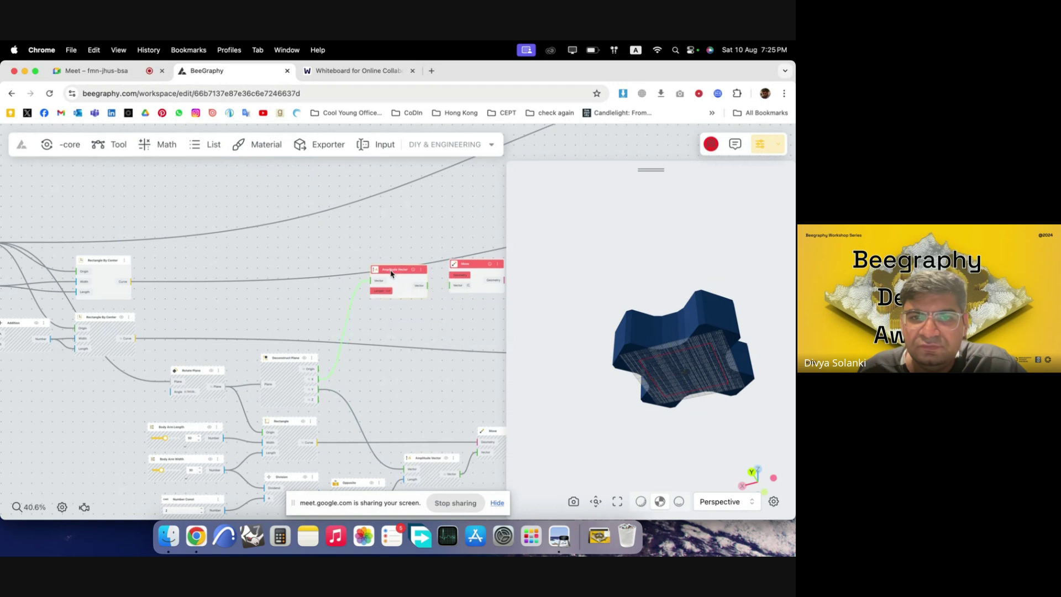
{"action": "left_click_drag", "start_coordinate": [454, 288], "coordinate": [452, 286]}
{"action": "left_click_drag", "start_coordinate": [390, 270], "coordinate": [403, 281]}
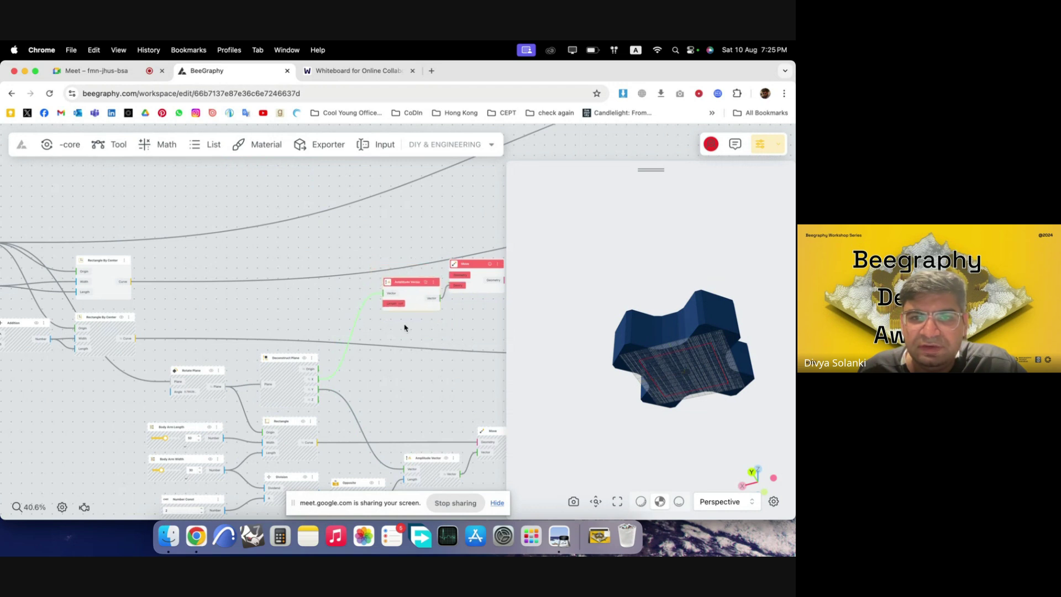
{"action": "left_click_drag", "start_coordinate": [469, 269], "coordinate": [475, 279]}
- Add a Range Input of 100 named "Arm Lenght" and connect it to the Amplitude Vector's Length
{"action": "double_click", "coordinate": [292, 304]}
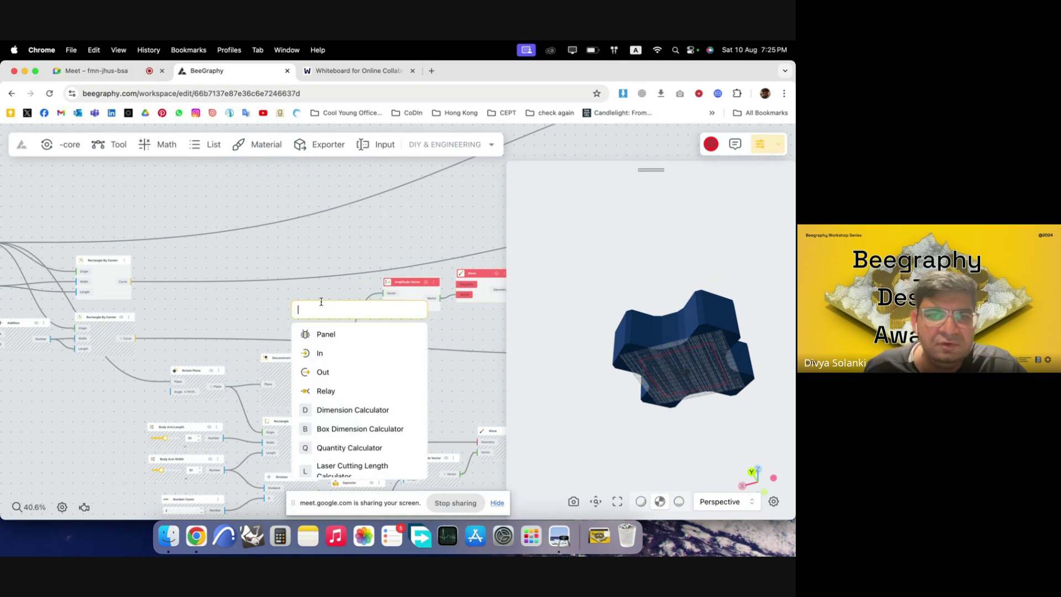
{"action": "type", "text": "100"}
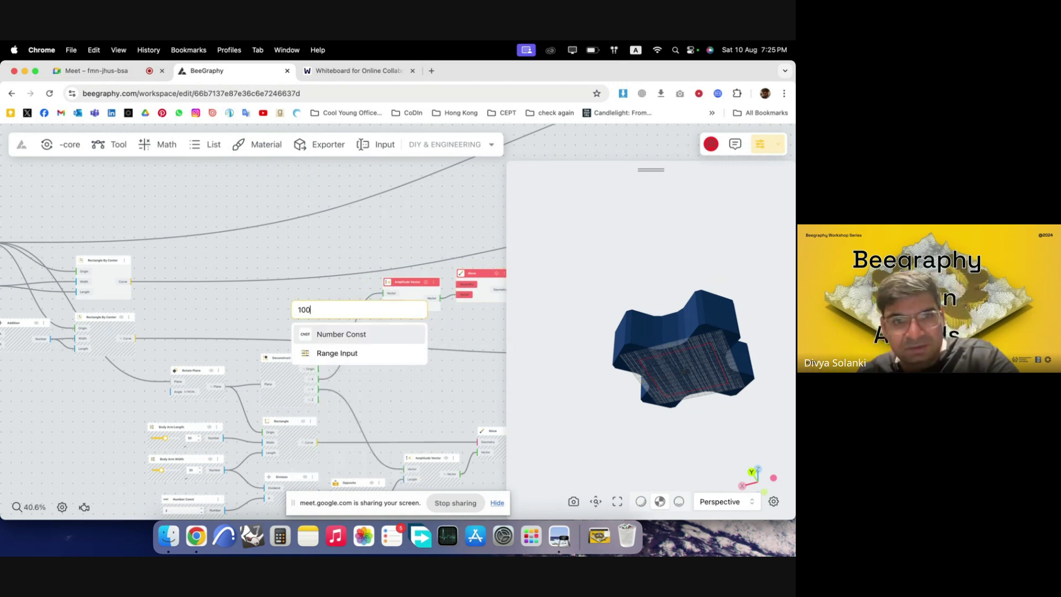
{"action": "left_click", "coordinate": [353, 352]}
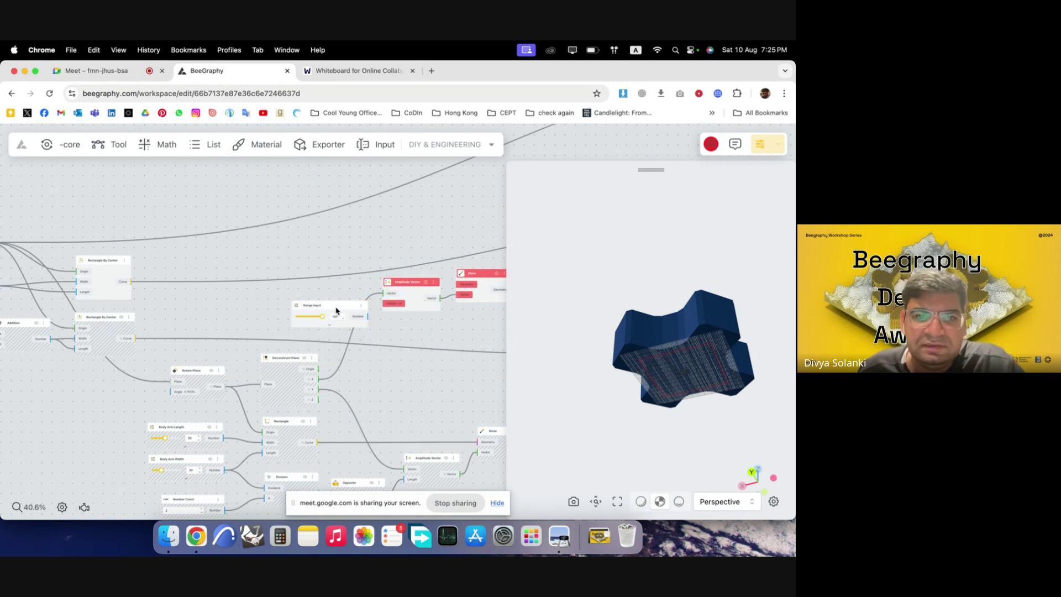
{"action": "scroll", "coordinate": [350, 297], "scroll_direction": "up", "scroll_amount": 5}
{"action": "double_click", "coordinate": [288, 294]}
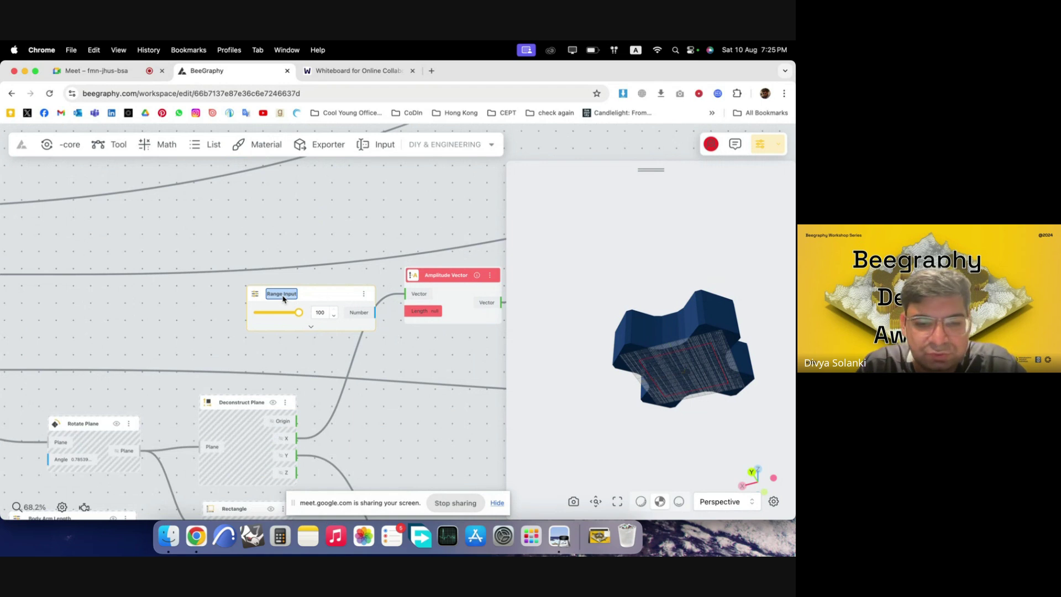
{"action": "type", "text": "Arm Len"}
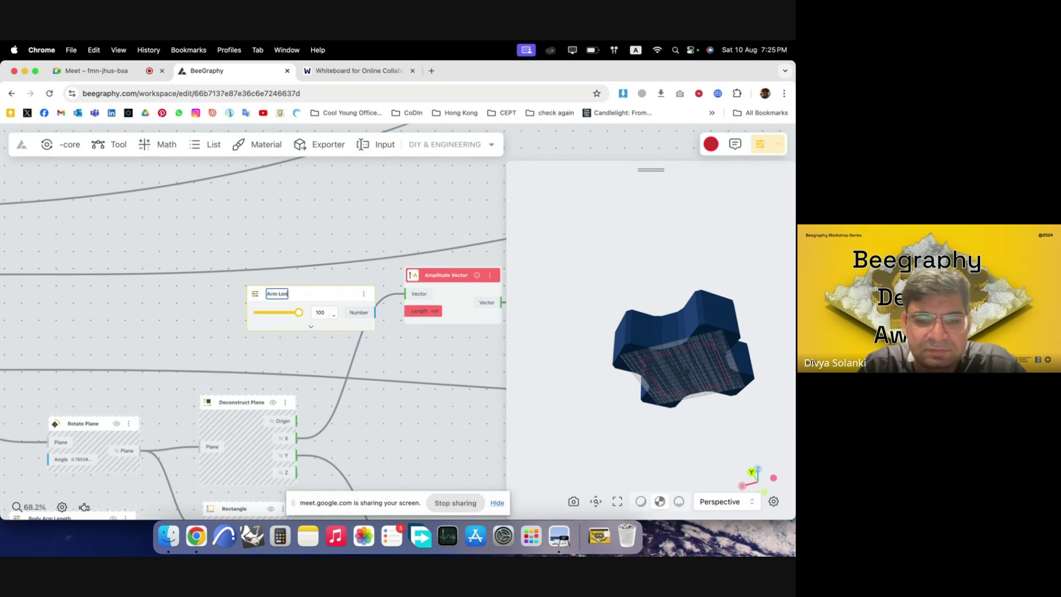
{"action": "type", "text": "ght"}
{"action": "left_click_drag", "start_coordinate": [375, 313], "coordinate": [406, 310]}
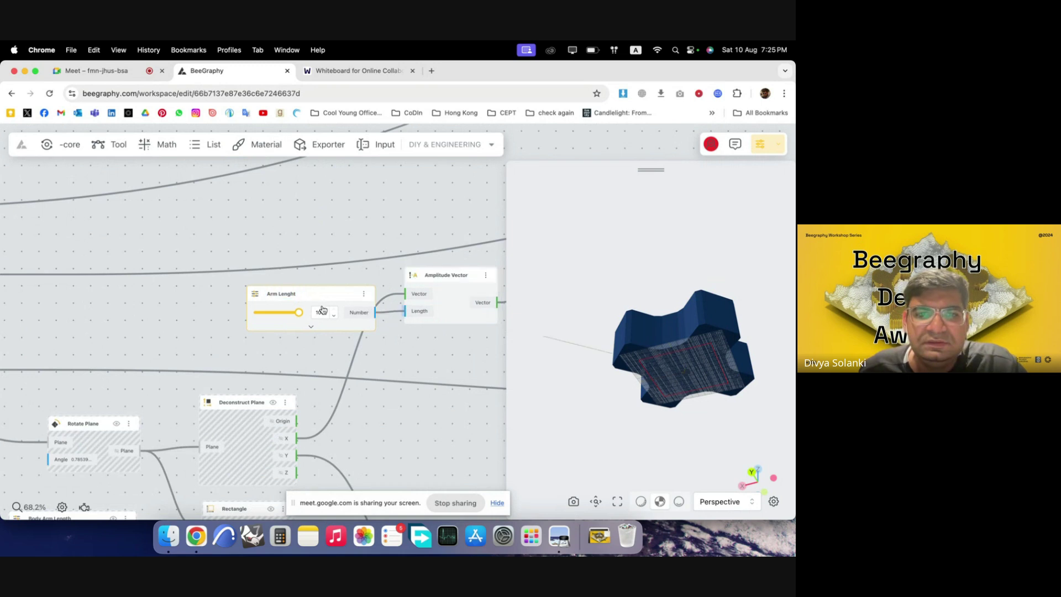
- Connect the Deconstruct Plane's Origin output to the Move node's Geometry input and inspect the moved point around the drone body
{"action": "scroll", "coordinate": [396, 328], "scroll_direction": "down", "scroll_amount": 5}
{"action": "left_click_drag", "start_coordinate": [768, 420], "coordinate": [666, 406]}
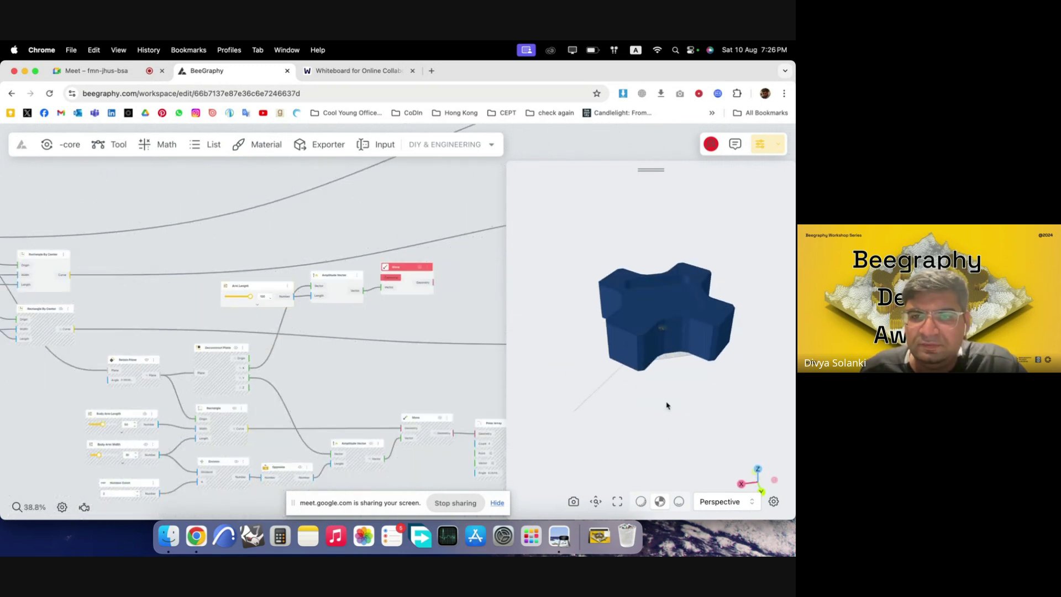
{"action": "left_click_drag", "start_coordinate": [416, 277], "coordinate": [414, 253]}
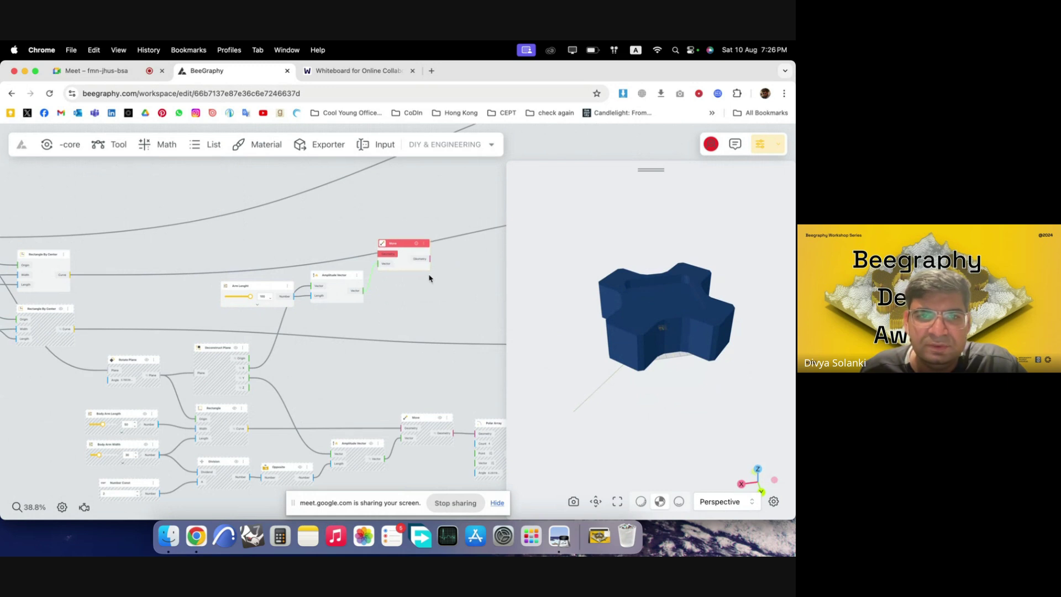
{"action": "scroll", "coordinate": [451, 286], "scroll_direction": "down", "scroll_amount": 7}
{"action": "scroll", "coordinate": [247, 236], "scroll_direction": "up", "scroll_amount": 5}
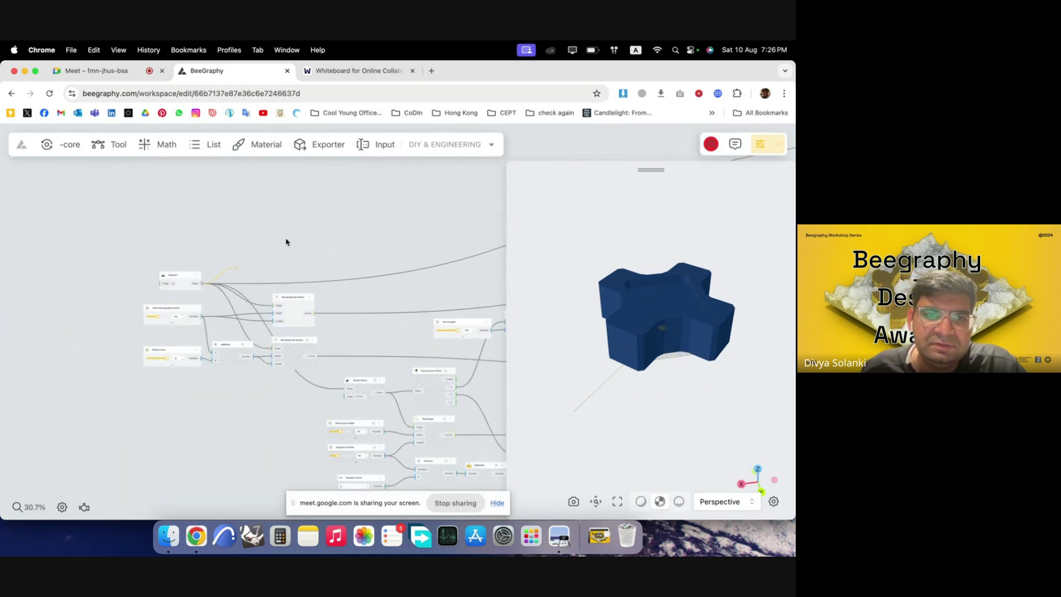
{"action": "scroll", "coordinate": [258, 242], "scroll_direction": "down", "scroll_amount": 4}
{"action": "scroll", "coordinate": [469, 329], "scroll_direction": "up", "scroll_amount": 6}
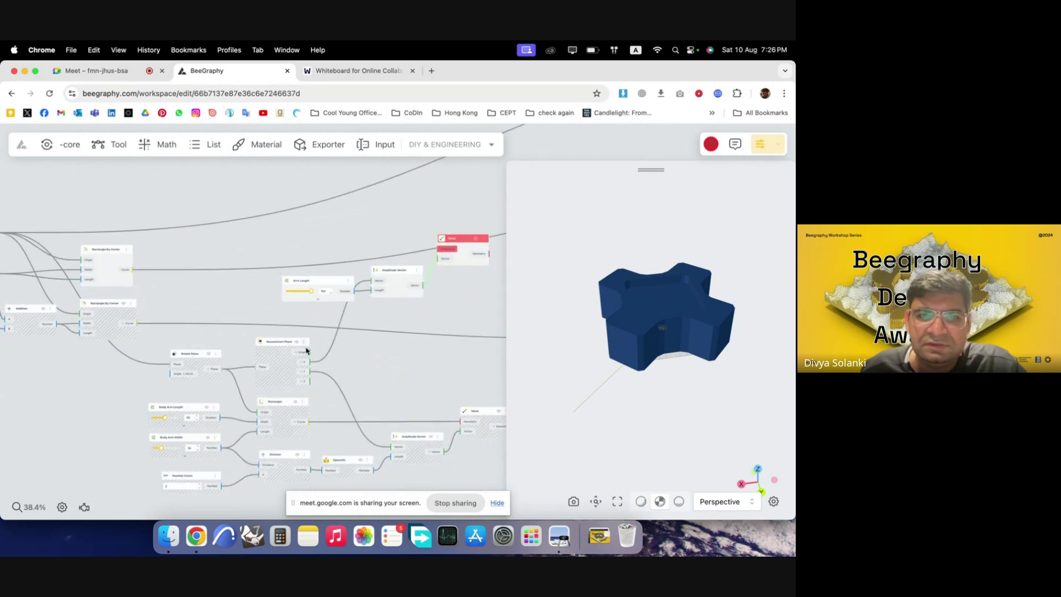
{"action": "left_click_drag", "start_coordinate": [437, 252], "coordinate": [438, 249]}
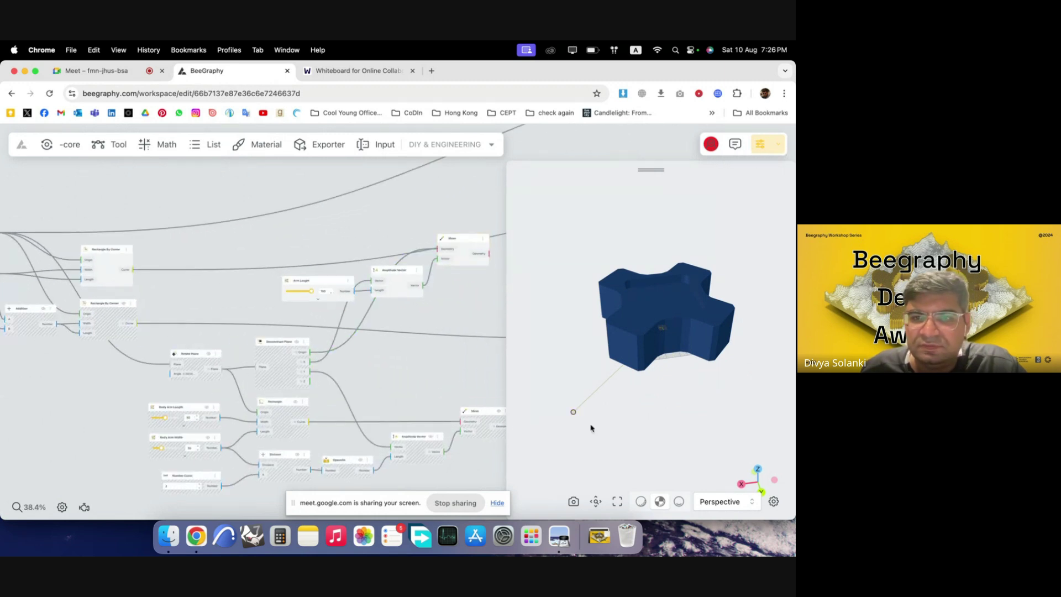
{"action": "left_click_drag", "start_coordinate": [627, 392], "coordinate": [601, 357]}
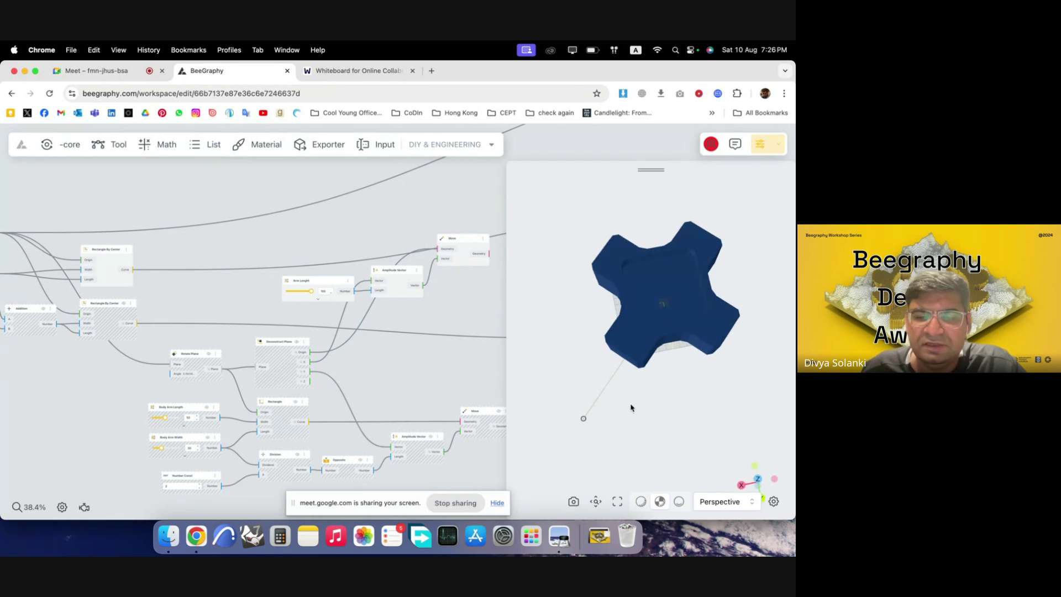
{"action": "left_click_drag", "start_coordinate": [632, 407], "coordinate": [631, 390]}
- Relocate the Arm Lenght, Amplitude Vector and Move nodes together to the free space below the body arm branch
{"action": "scroll", "coordinate": [302, 269], "scroll_direction": "down", "scroll_amount": 4}
{"action": "scroll", "coordinate": [446, 296], "scroll_direction": "up", "scroll_amount": 4}
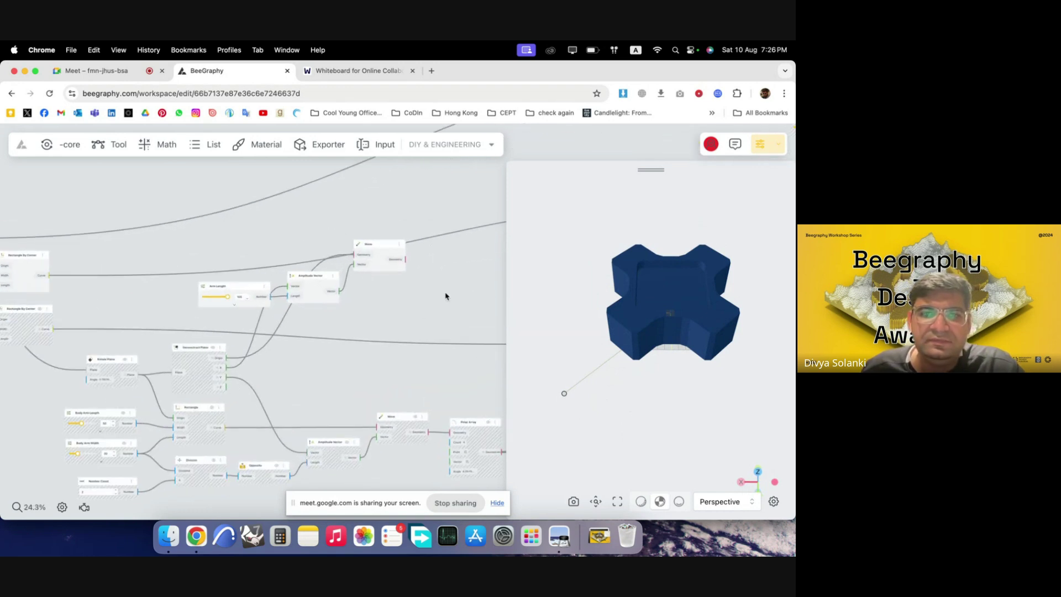
{"action": "left_click_drag", "start_coordinate": [446, 296], "coordinate": [197, 226]}
{"action": "scroll", "coordinate": [279, 221], "scroll_direction": "down", "scroll_amount": 3}
{"action": "left_click_drag", "start_coordinate": [356, 284], "coordinate": [406, 396]}
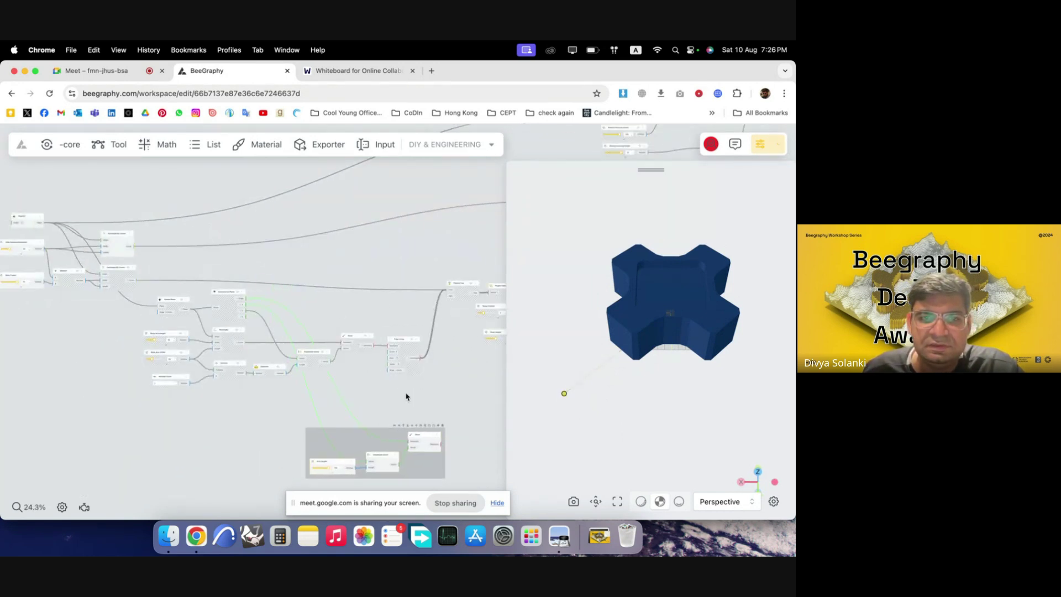
{"action": "scroll", "coordinate": [406, 397], "scroll_direction": "down", "scroll_amount": 3}
{"action": "scroll", "coordinate": [398, 341], "scroll_direction": "up", "scroll_amount": 4}
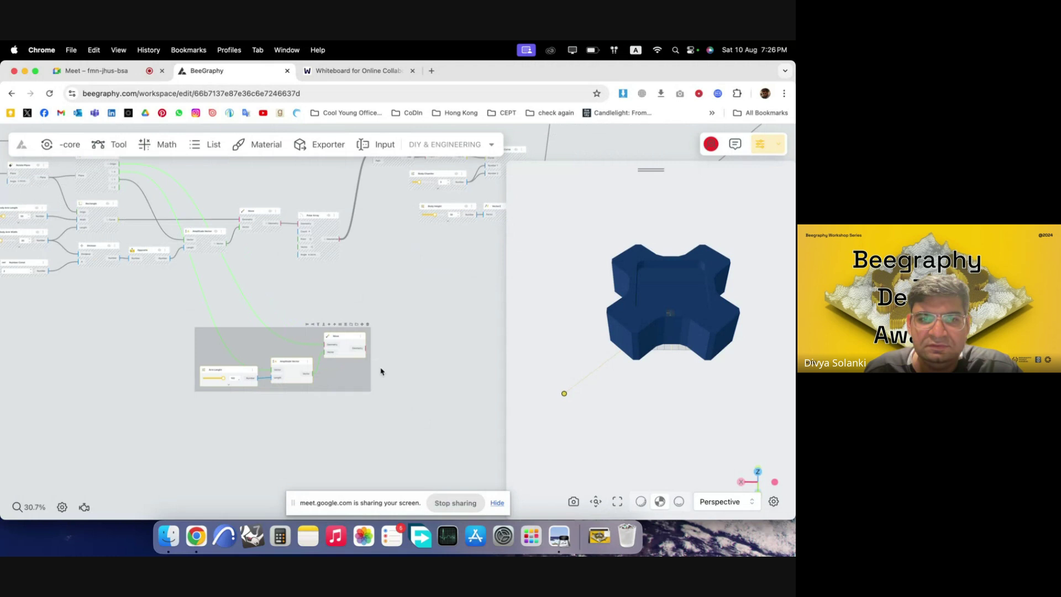
{"action": "left_click", "coordinate": [474, 381]}
- Duplicate the Arm Lenght, Amplitude Vector and Move nodes with their connections and place the copies below the originals
{"action": "scroll", "coordinate": [473, 403], "scroll_direction": "up", "scroll_amount": 4}
{"action": "left_click_drag", "start_coordinate": [638, 418], "coordinate": [606, 420]}
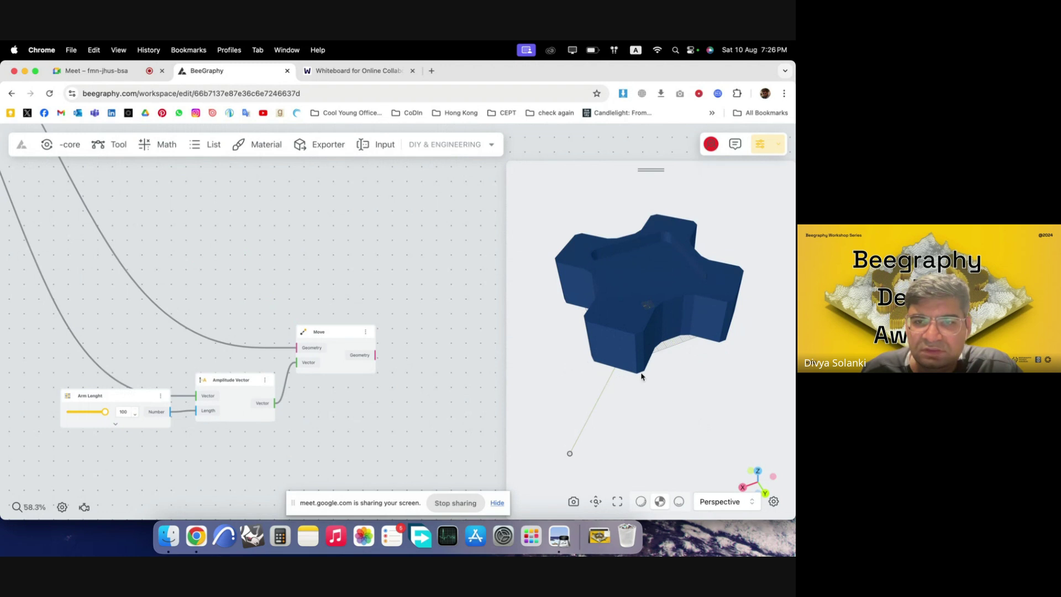
{"action": "left_click_drag", "start_coordinate": [626, 376], "coordinate": [619, 334]}
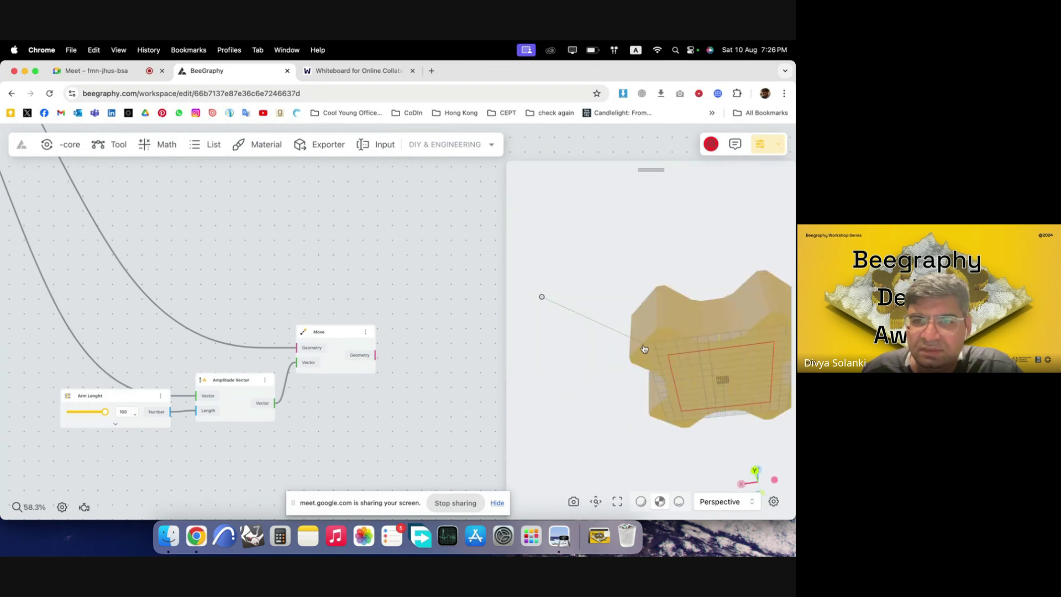
{"action": "scroll", "coordinate": [403, 285], "scroll_direction": "down", "scroll_amount": 1}
{"action": "scroll", "coordinate": [320, 341], "scroll_direction": "up", "scroll_amount": 3}
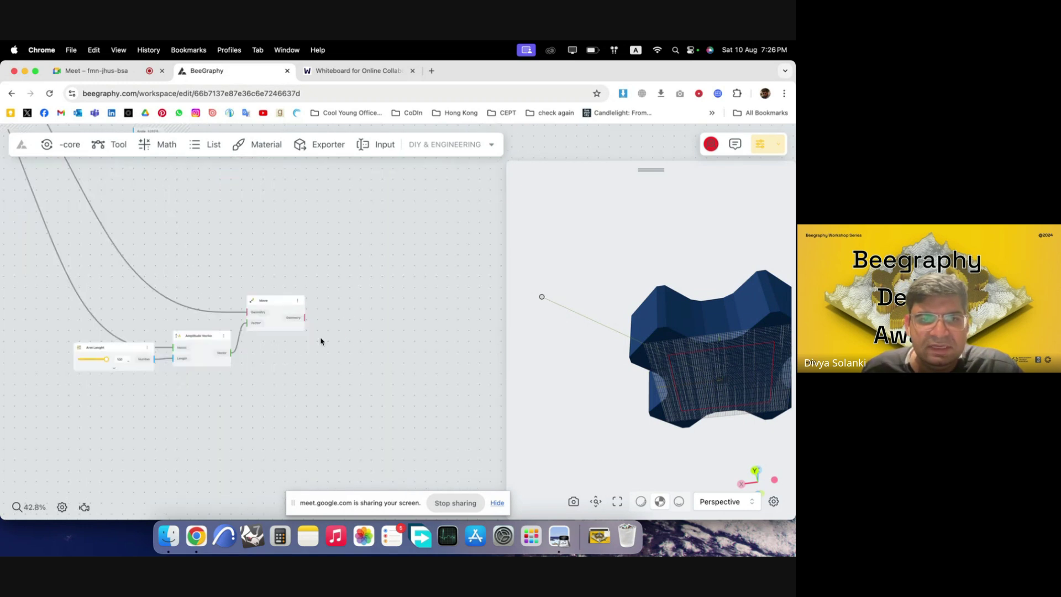
{"action": "left_click_drag", "start_coordinate": [357, 406], "coordinate": [277, 444]}
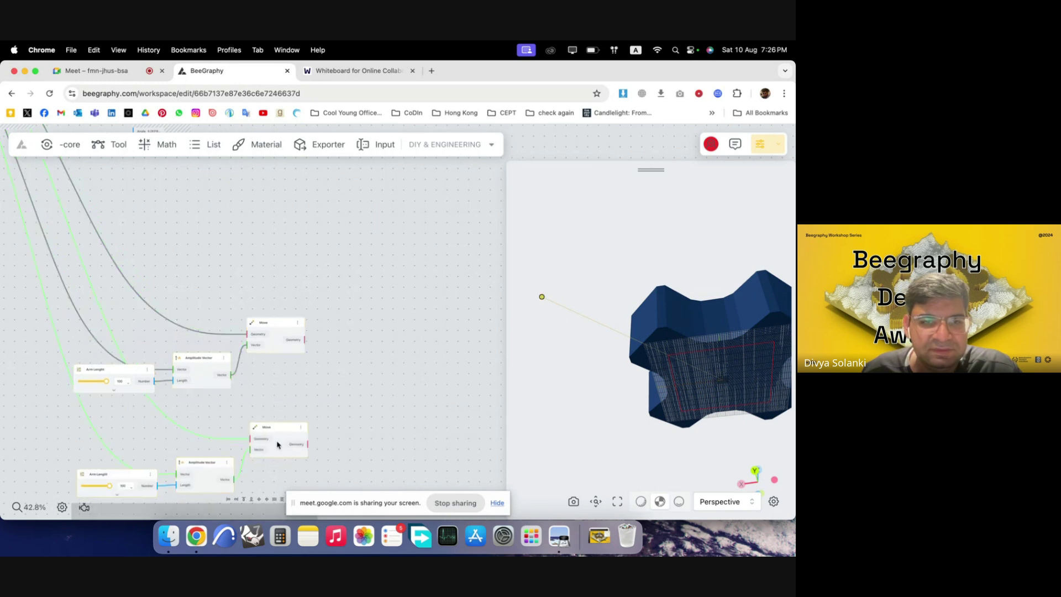
- Delete the duplicated Arm Lenght input from the copied group
{"action": "scroll", "coordinate": [387, 373], "scroll_direction": "down", "scroll_amount": 5}
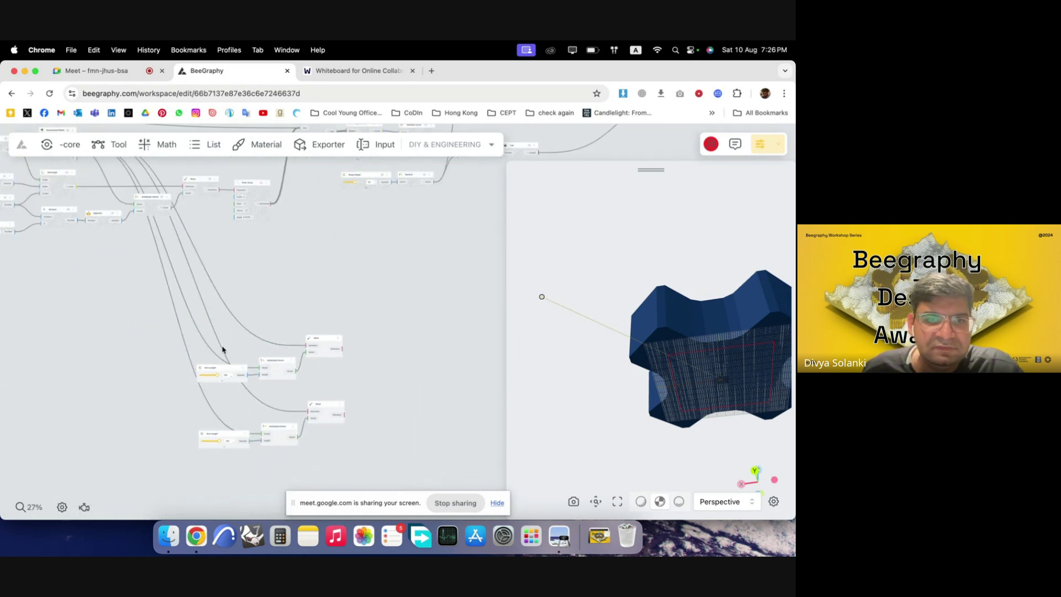
{"action": "scroll", "coordinate": [320, 398], "scroll_direction": "down", "scroll_amount": 2}
{"action": "scroll", "coordinate": [273, 438], "scroll_direction": "up", "scroll_amount": 4}
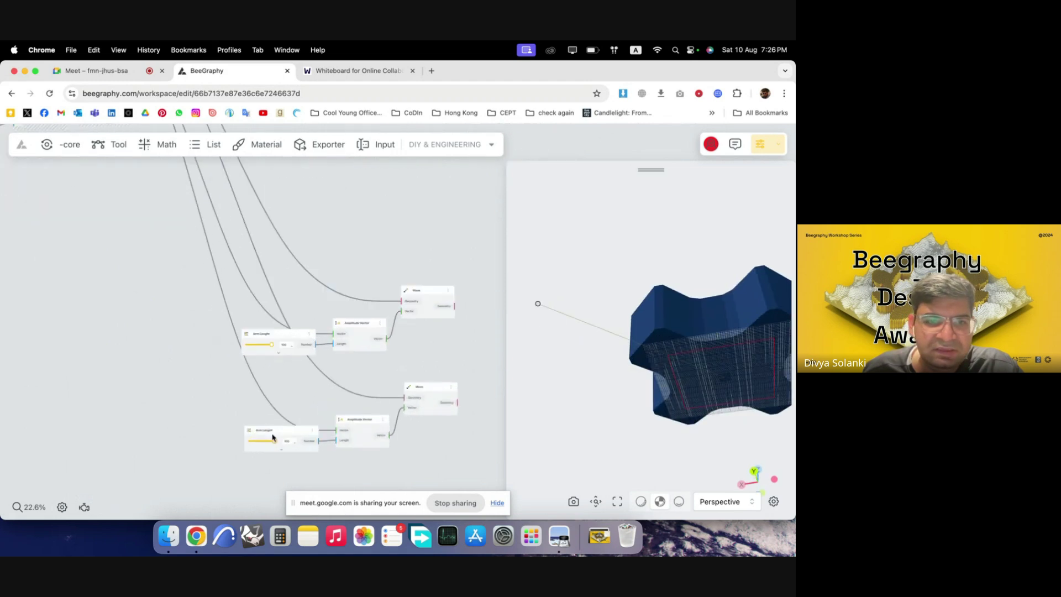
{"action": "scroll", "coordinate": [273, 438], "scroll_direction": "up", "scroll_amount": 3}
{"action": "left_click_drag", "start_coordinate": [298, 436], "coordinate": [289, 402]}
{"action": "scroll", "coordinate": [289, 402], "scroll_direction": "down", "scroll_amount": 3}
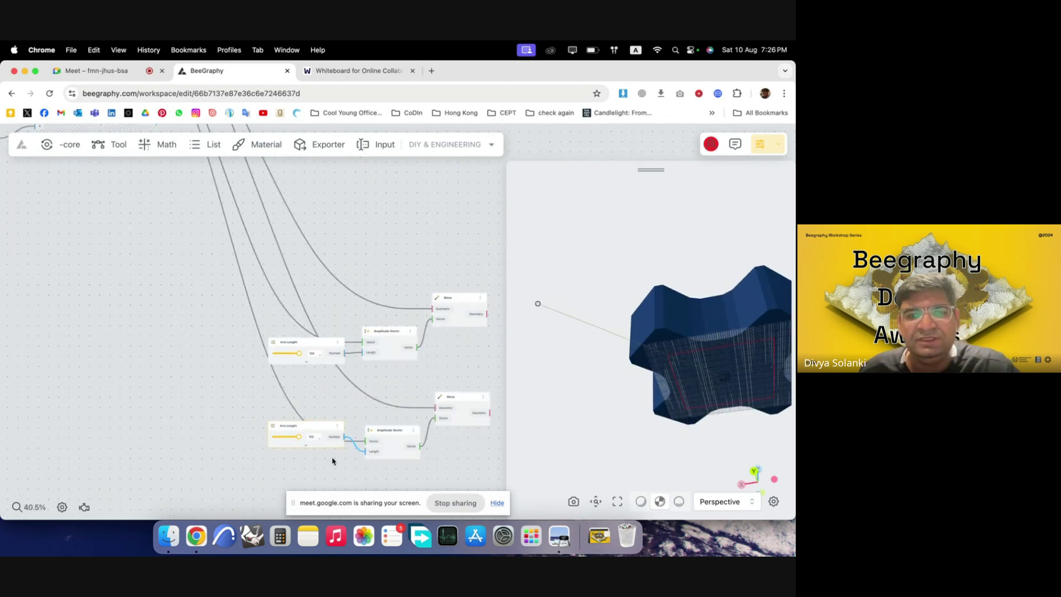
{"action": "key", "text": "BackSpace"}
{"action": "left_click", "coordinate": [702, 384]}
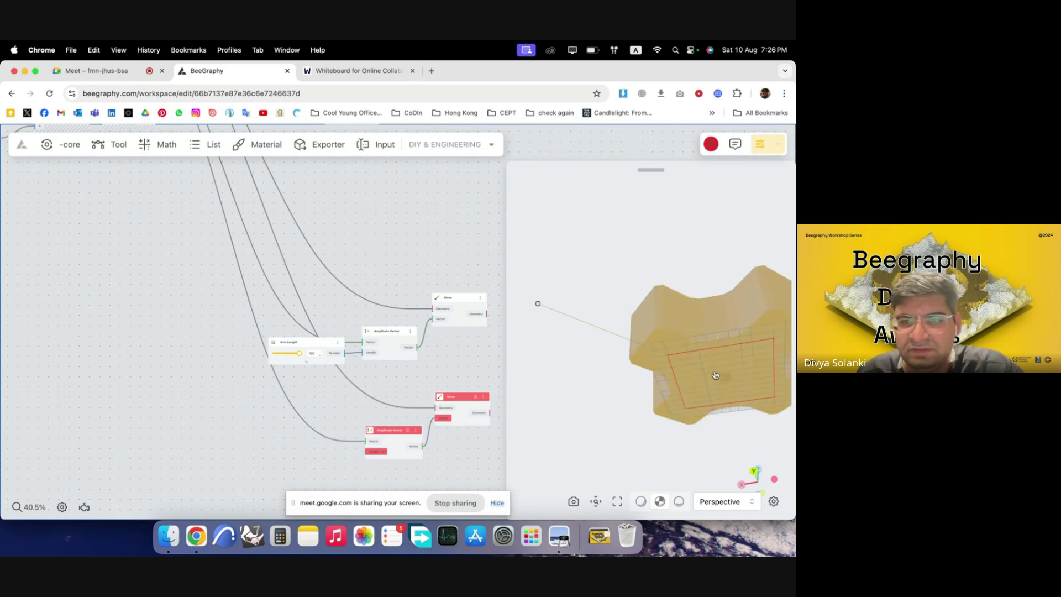
- Connect the Body Arm Length's Number output to the duplicated Amplitude Vector's Length input
{"action": "scroll", "coordinate": [442, 362], "scroll_direction": "up", "scroll_amount": 5}
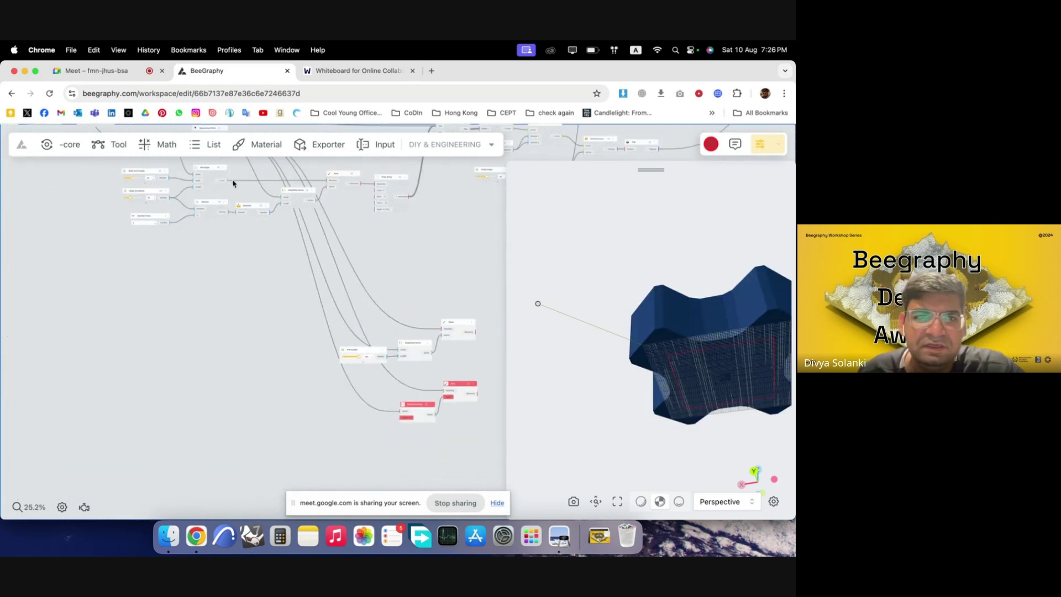
{"action": "scroll", "coordinate": [209, 363], "scroll_direction": "down", "scroll_amount": 5}
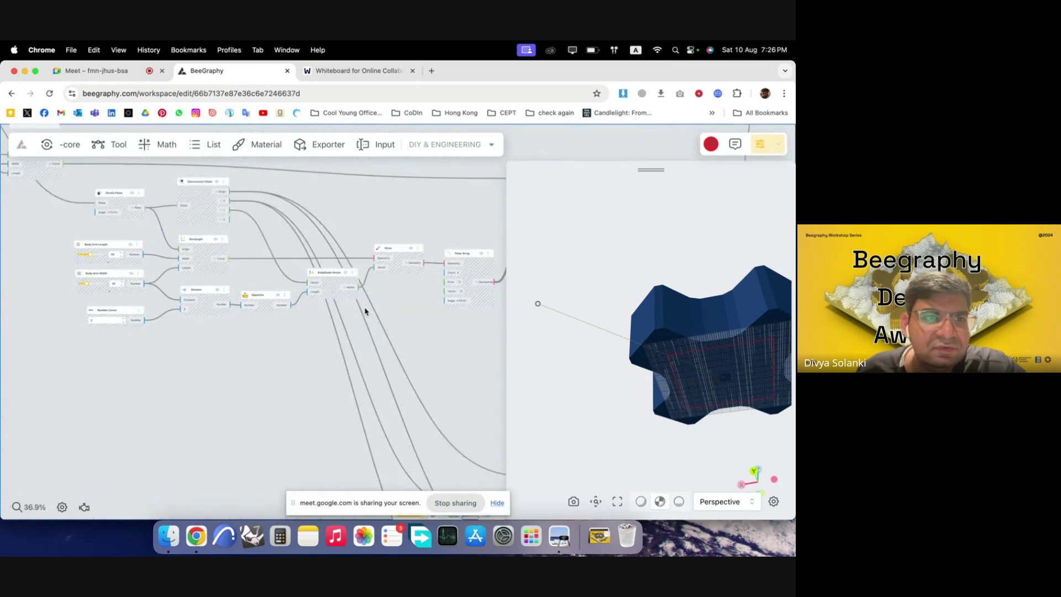
{"action": "scroll", "coordinate": [199, 297], "scroll_direction": "up", "scroll_amount": 5}
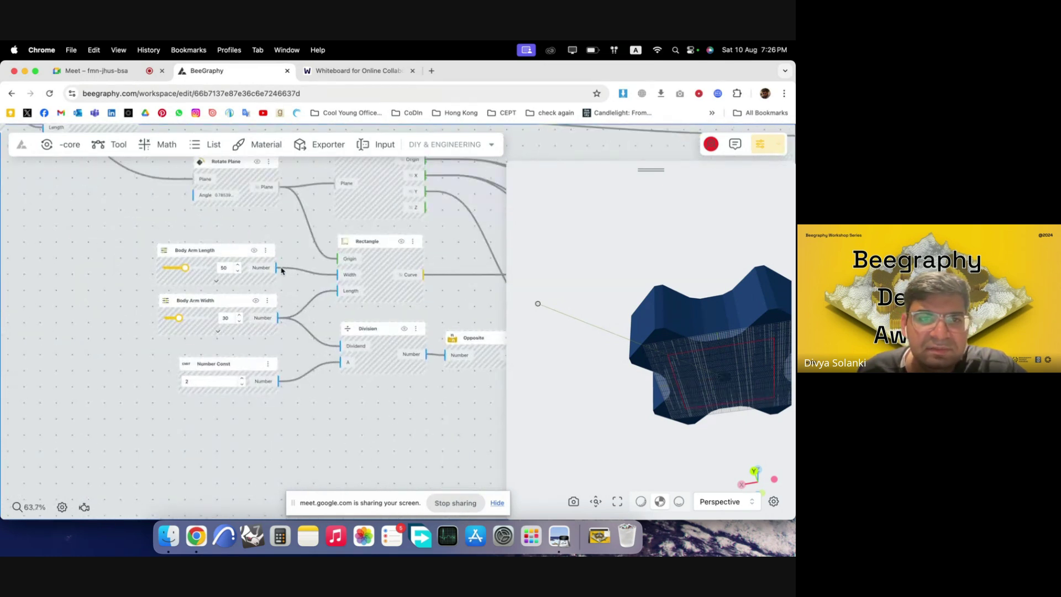
{"action": "left_click_drag", "start_coordinate": [180, 186], "coordinate": [173, 202]}
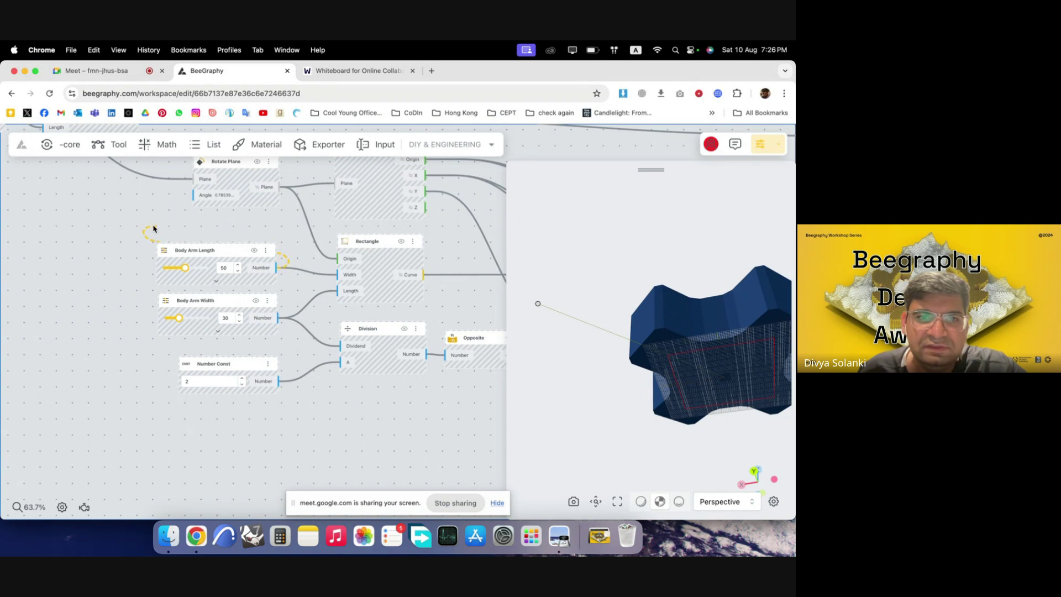
{"action": "scroll", "coordinate": [119, 242], "scroll_direction": "down", "scroll_amount": 5}
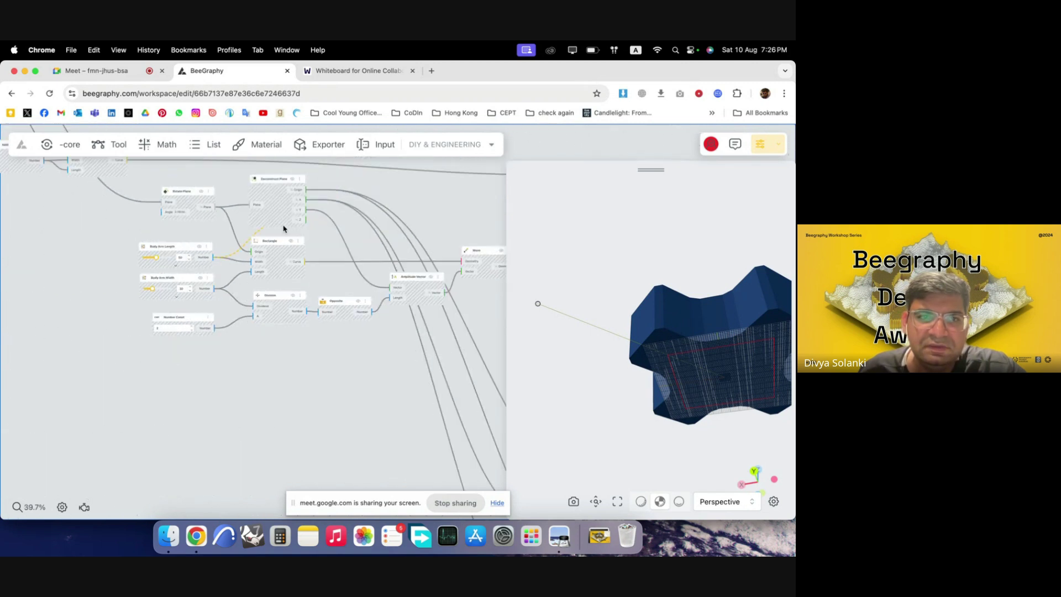
{"action": "left_click_drag", "start_coordinate": [284, 228], "coordinate": [426, 417]}
{"action": "scroll", "coordinate": [303, 246], "scroll_direction": "up", "scroll_amount": 3}
{"action": "scroll", "coordinate": [180, 374], "scroll_direction": "down", "scroll_amount": 5}
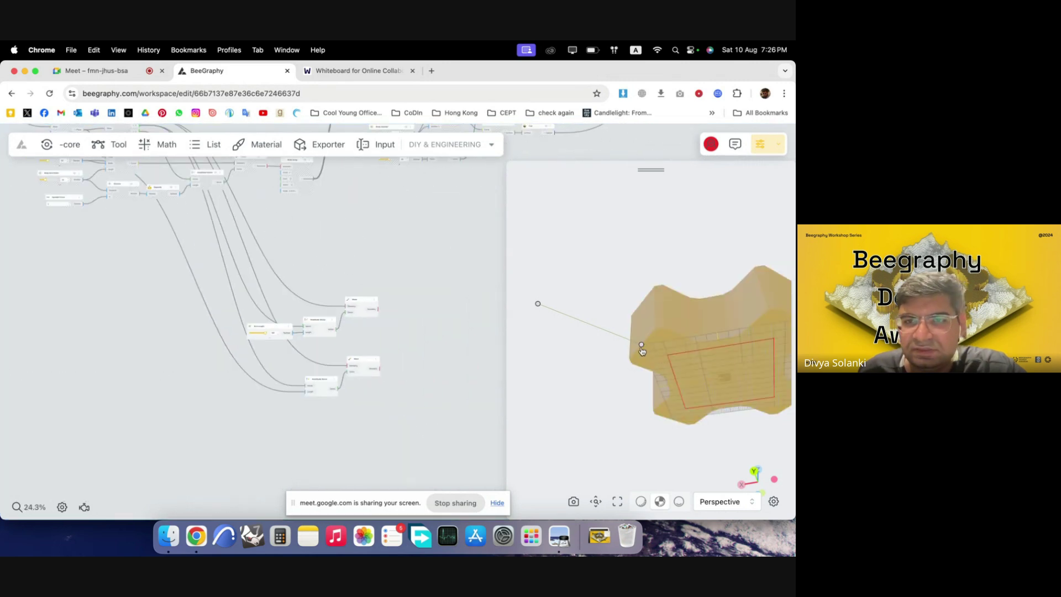
- Reposition the duplicated Amplitude Vector and Move nodes to leave free space beside them, and inspect the two points in the model
{"action": "scroll", "coordinate": [344, 378], "scroll_direction": "up", "scroll_amount": 5}
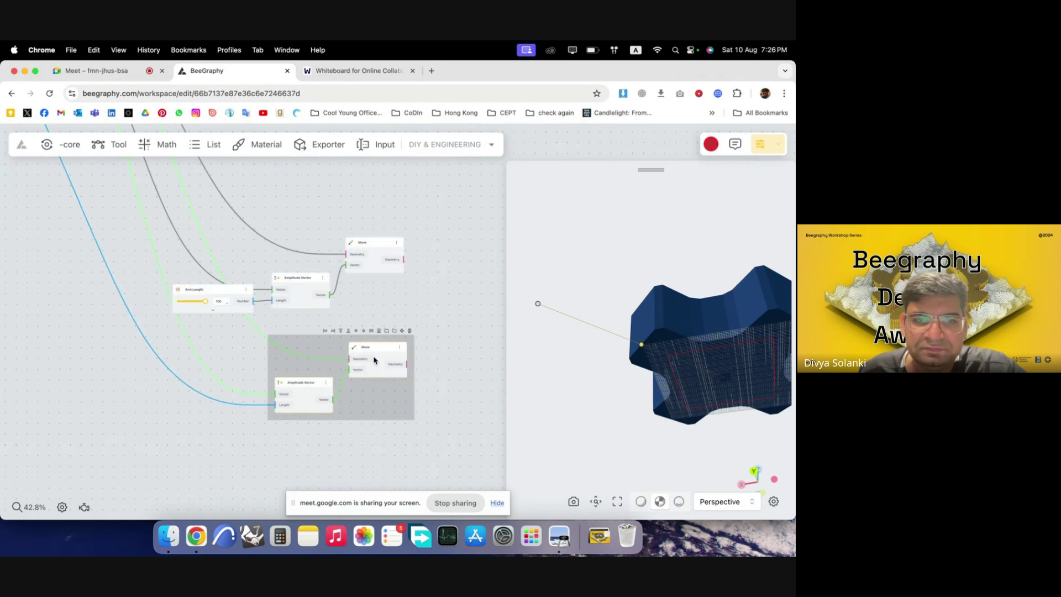
{"action": "left_click_drag", "start_coordinate": [660, 352], "coordinate": [678, 364]}
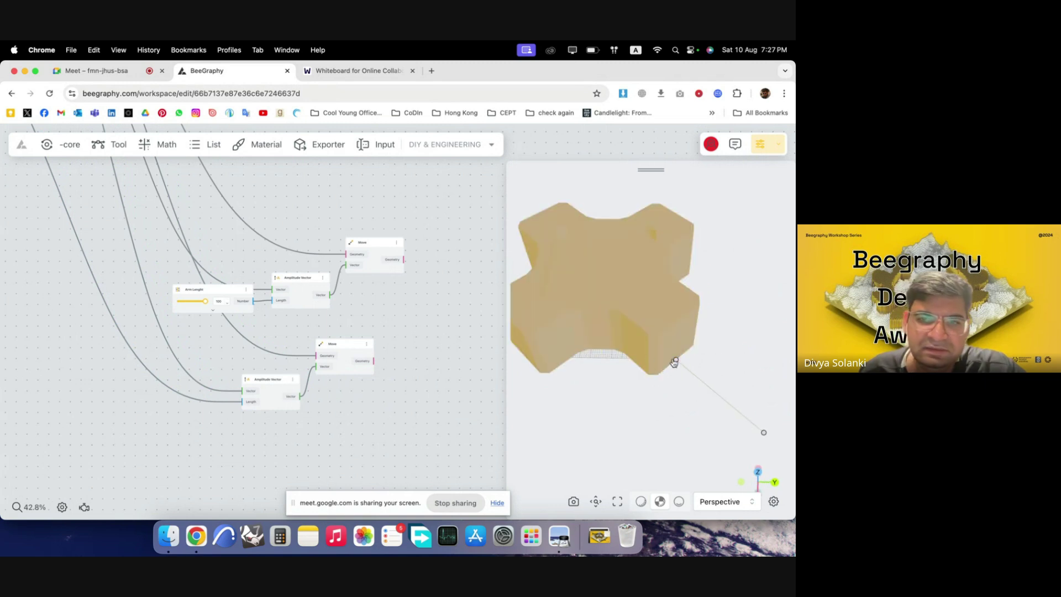
{"action": "scroll", "coordinate": [303, 322], "scroll_direction": "right", "scroll_amount": 5}
{"action": "scroll", "coordinate": [303, 322], "scroll_direction": "down", "scroll_amount": 2}
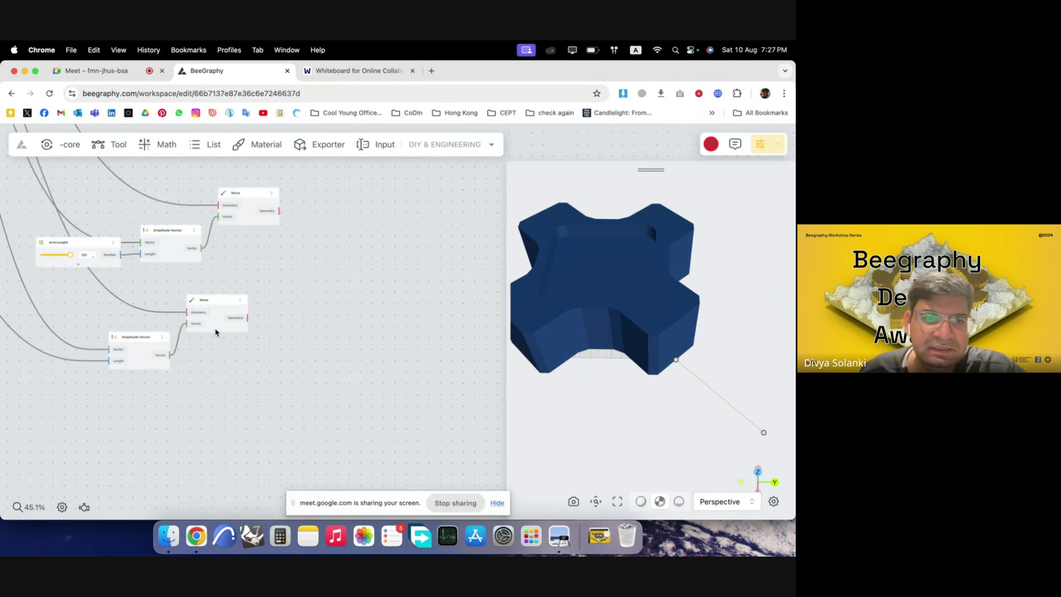
{"action": "left_click_drag", "start_coordinate": [216, 332], "coordinate": [219, 331]}
- Add another Move node and feed its Geometry from the duplicated Move node's Geometry output
{"action": "double_click", "coordinate": [310, 321]}
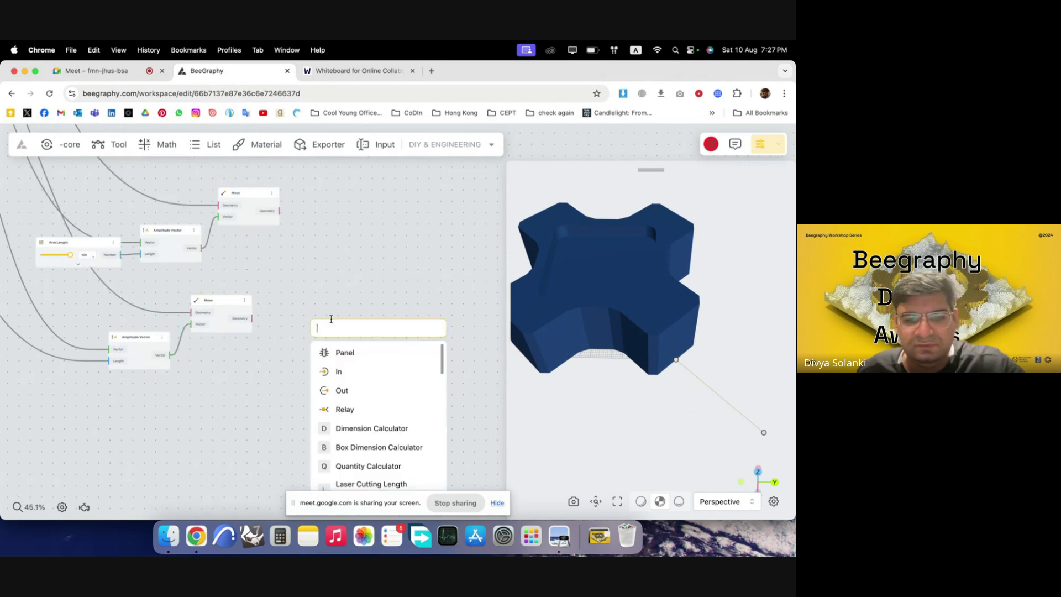
{"action": "type", "text": "move"}
{"action": "left_click", "coordinate": [343, 371]}
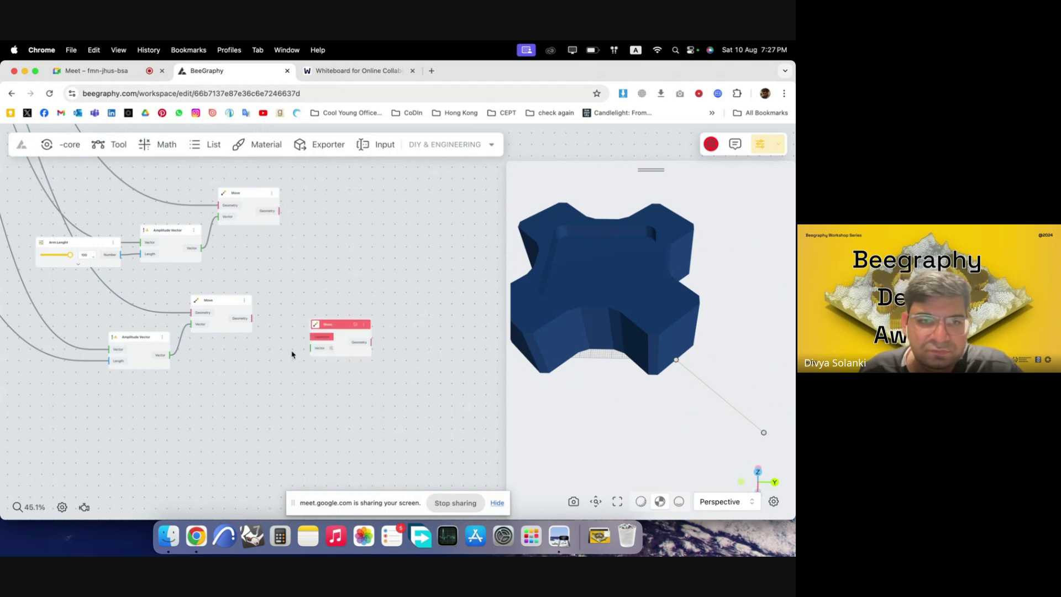
{"action": "left_click_drag", "start_coordinate": [316, 337], "coordinate": [355, 375]}
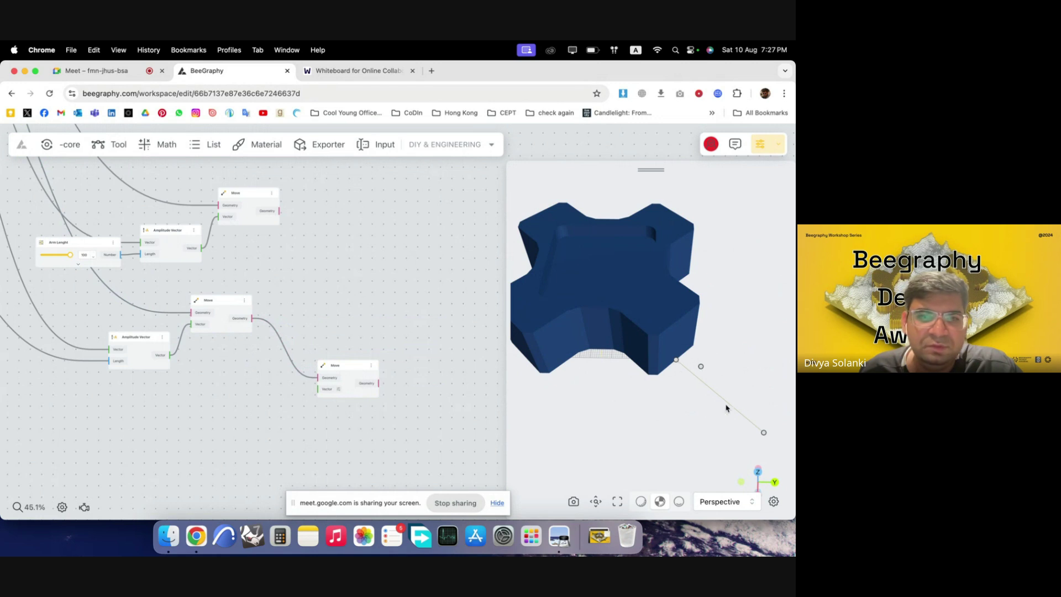
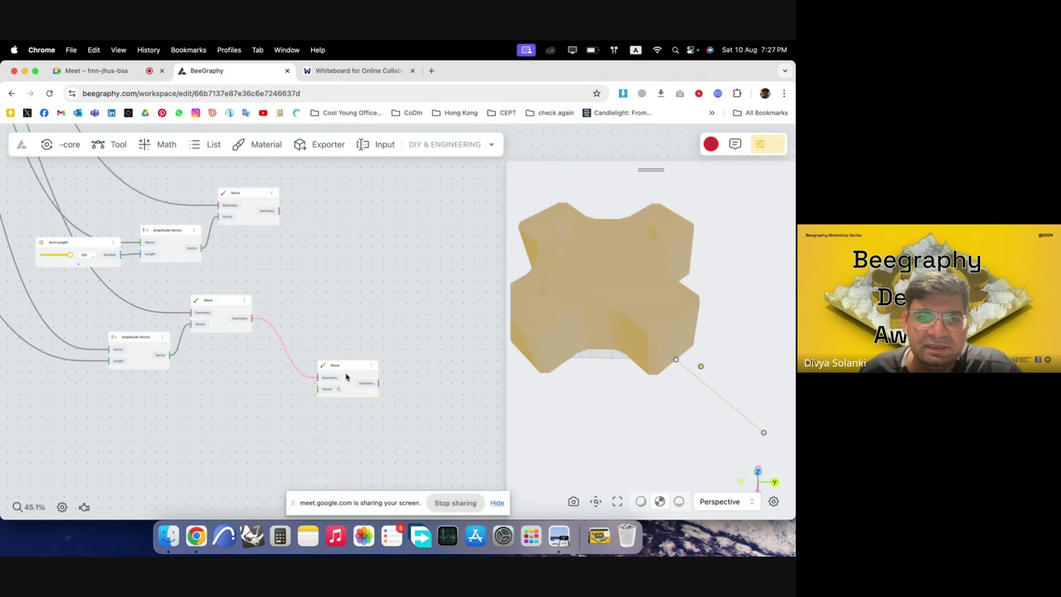
- Copy the lower Amplitude Vector node, place the copy beside the newest Move node and connect its output to that Move's Vector
{"action": "left_click_drag", "start_coordinate": [335, 366], "coordinate": [323, 368]}
{"action": "left_click_drag", "start_coordinate": [142, 362], "coordinate": [147, 374]}
{"action": "key", "text": "super+c"}
{"action": "key", "text": "super+v"}
{"action": "left_click", "coordinate": [146, 374]}
{"action": "left_click", "coordinate": [241, 374]}
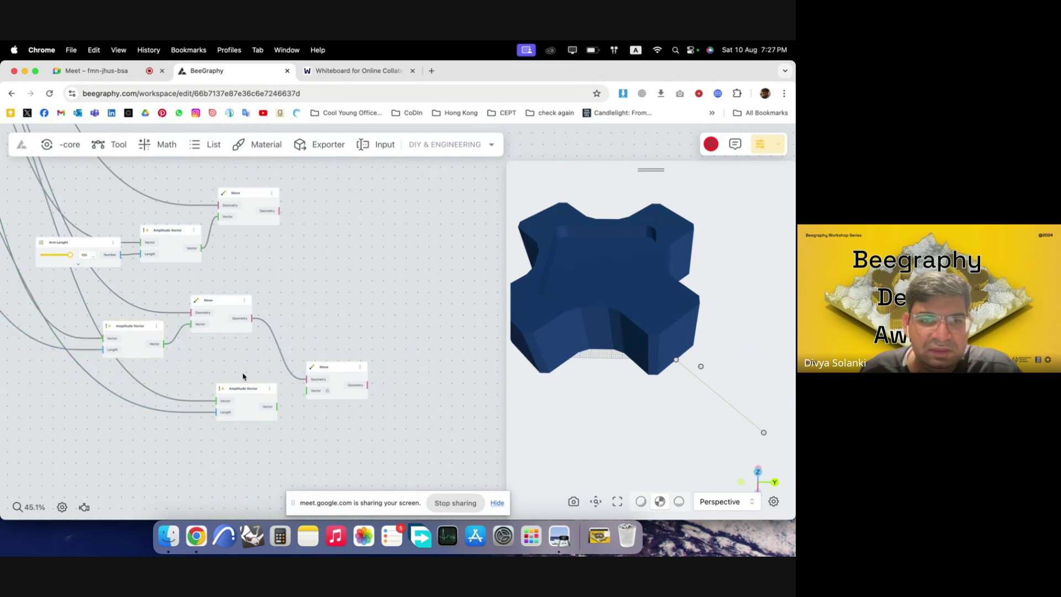
{"action": "scroll", "coordinate": [286, 409], "scroll_direction": "up", "scroll_amount": 5}
{"action": "left_click_drag", "start_coordinate": [283, 393], "coordinate": [332, 366]}
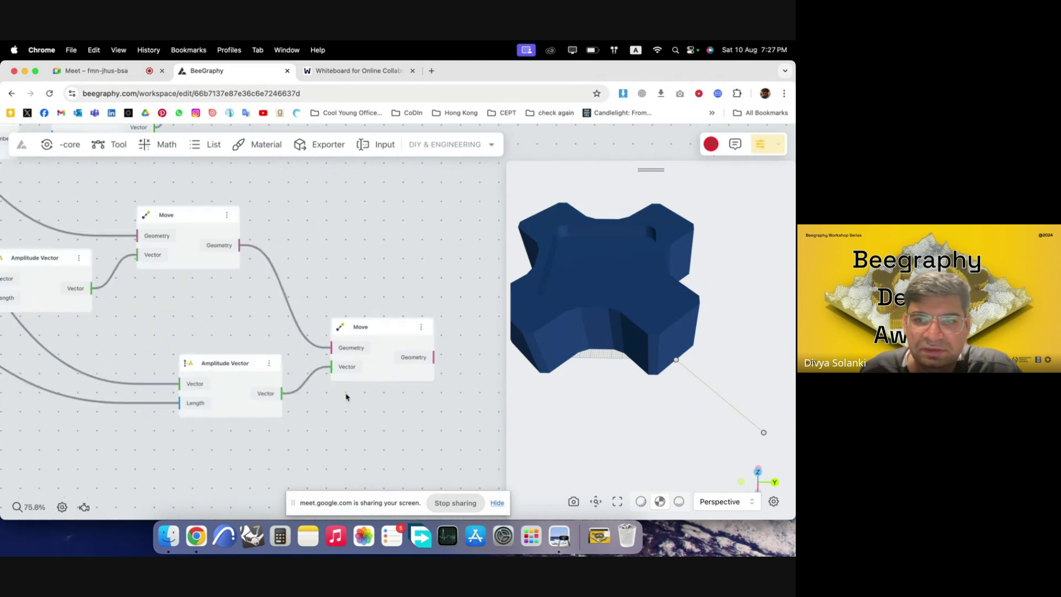
- Connect the Division node's Number output to the newest Amplitude Vector's Length input
{"action": "scroll", "coordinate": [369, 392], "scroll_direction": "down", "scroll_amount": 10}
{"action": "scroll", "coordinate": [161, 202], "scroll_direction": "up", "scroll_amount": 5}
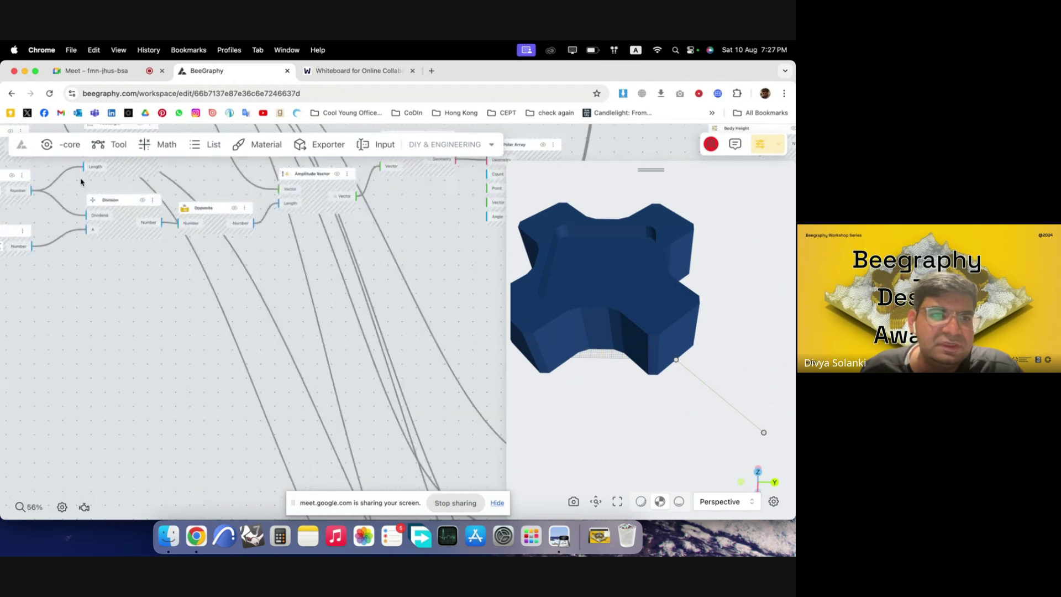
{"action": "scroll", "coordinate": [157, 232], "scroll_direction": "up", "scroll_amount": 2}
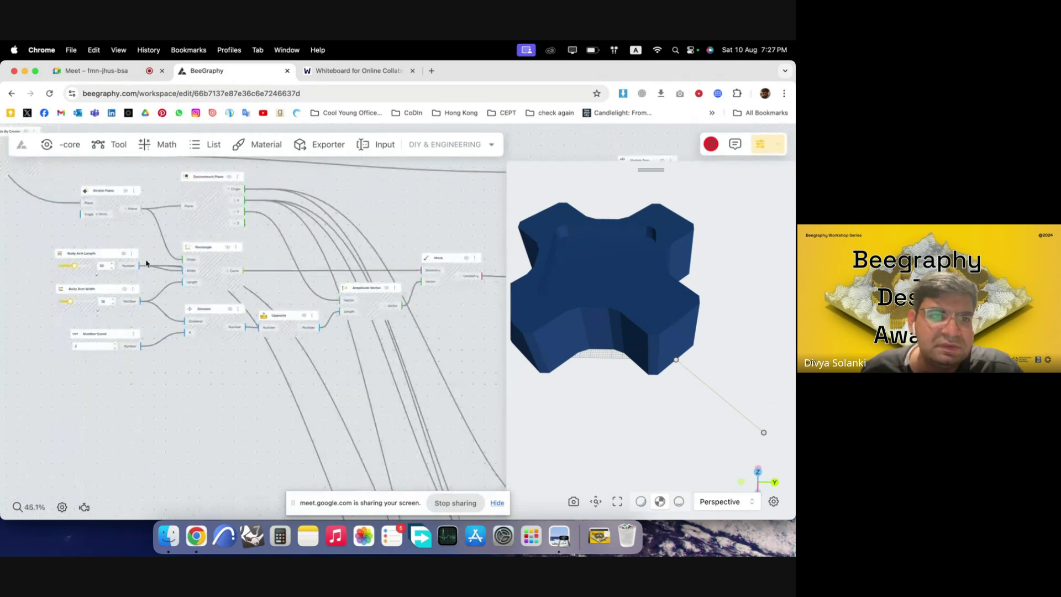
{"action": "scroll", "coordinate": [191, 370], "scroll_direction": "up", "scroll_amount": 3}
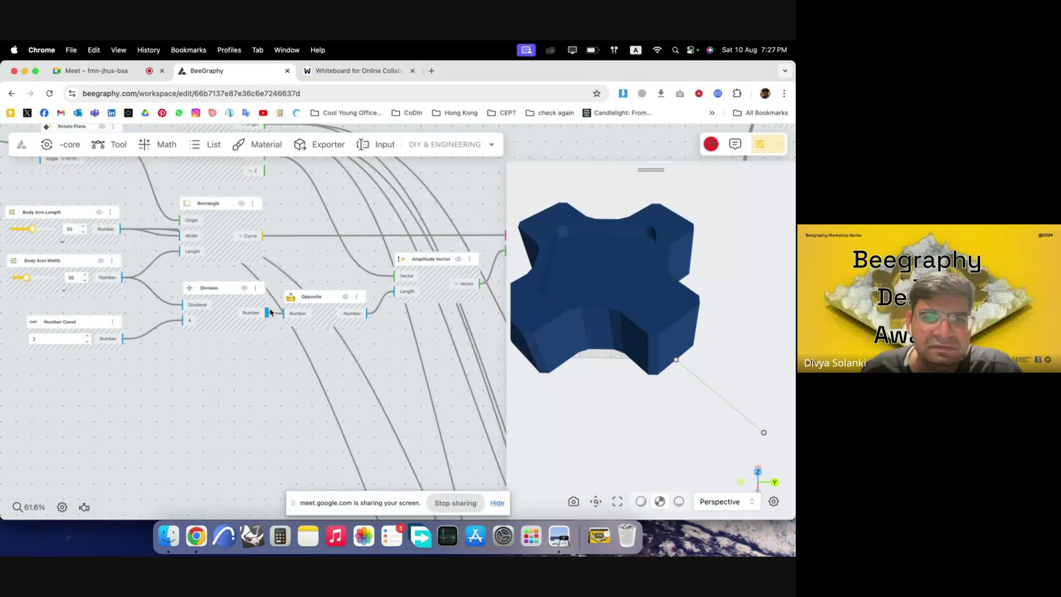
{"action": "scroll", "coordinate": [271, 298], "scroll_direction": "down", "scroll_amount": 10}
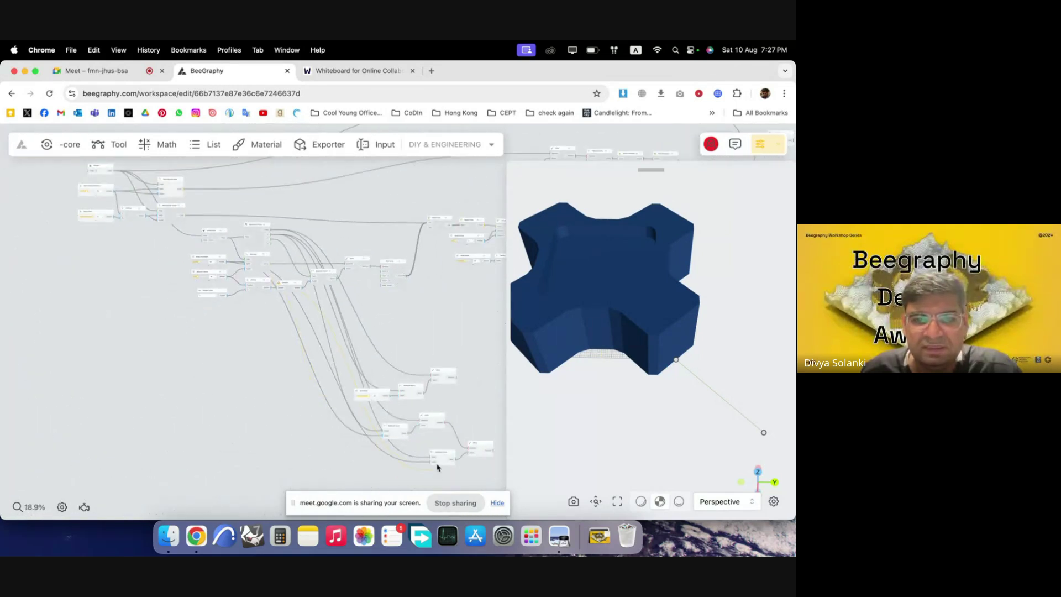
{"action": "scroll", "coordinate": [436, 467], "scroll_direction": "up", "scroll_amount": 10}
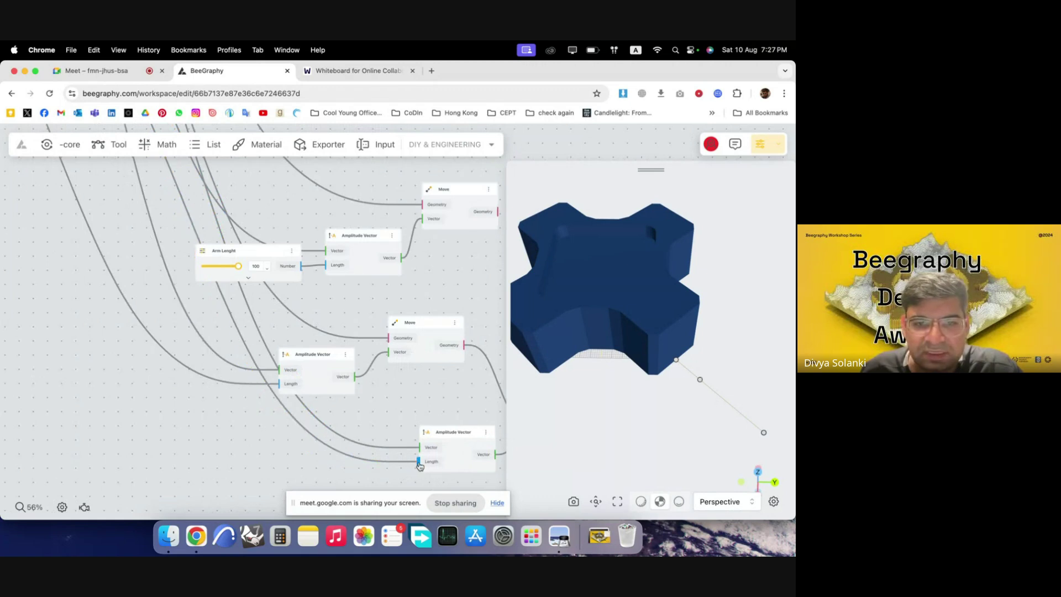
- Connect the Deconstruct Plane's Y output to the newest Amplitude Vector's Vector input
{"action": "scroll", "coordinate": [353, 461], "scroll_direction": "down", "scroll_amount": 6}
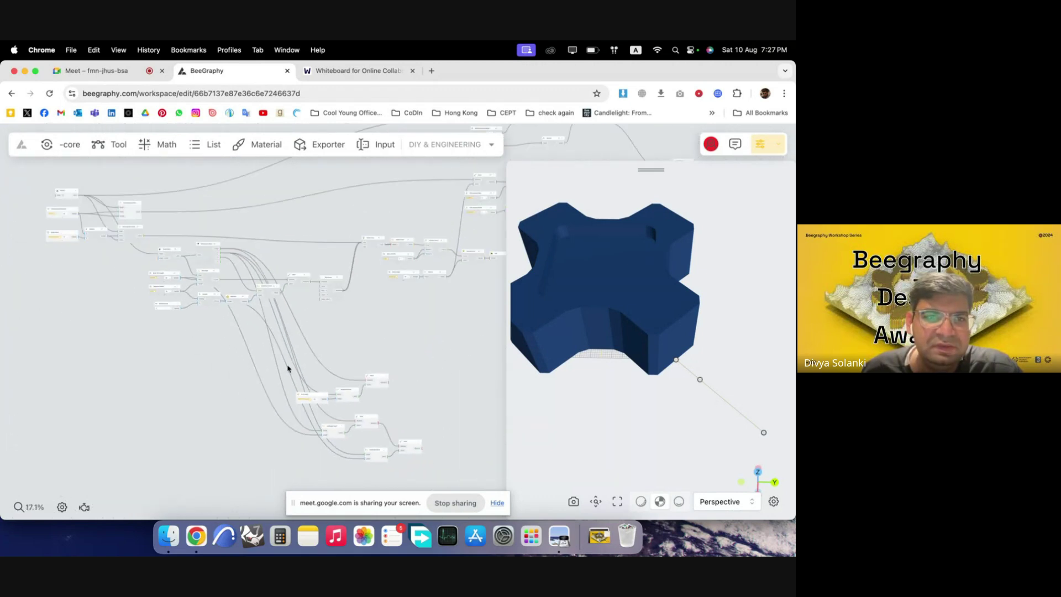
{"action": "scroll", "coordinate": [183, 179], "scroll_direction": "up", "scroll_amount": 10}
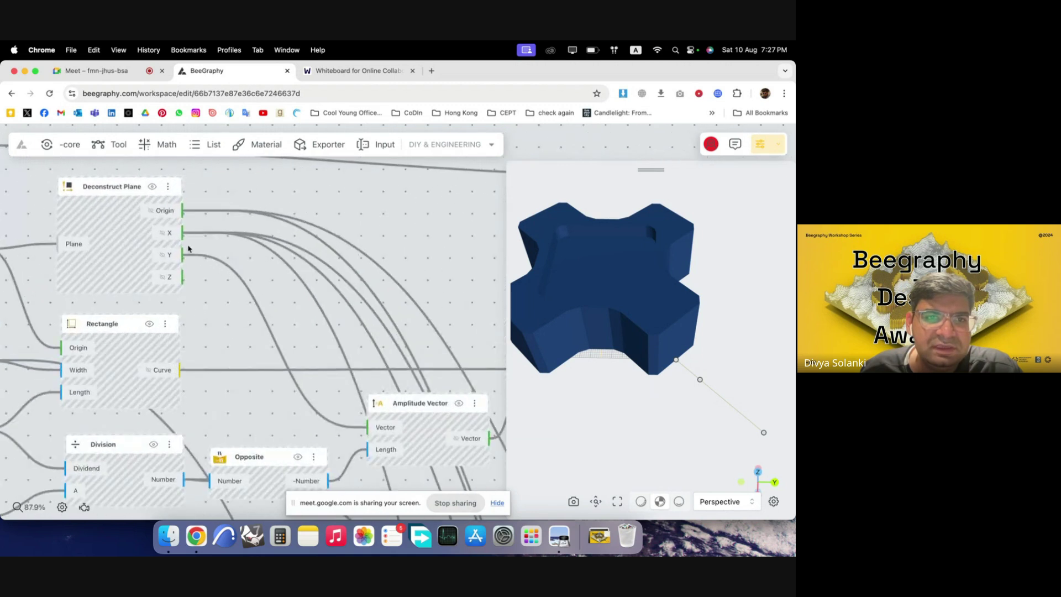
{"action": "scroll", "coordinate": [237, 239], "scroll_direction": "down", "scroll_amount": 8}
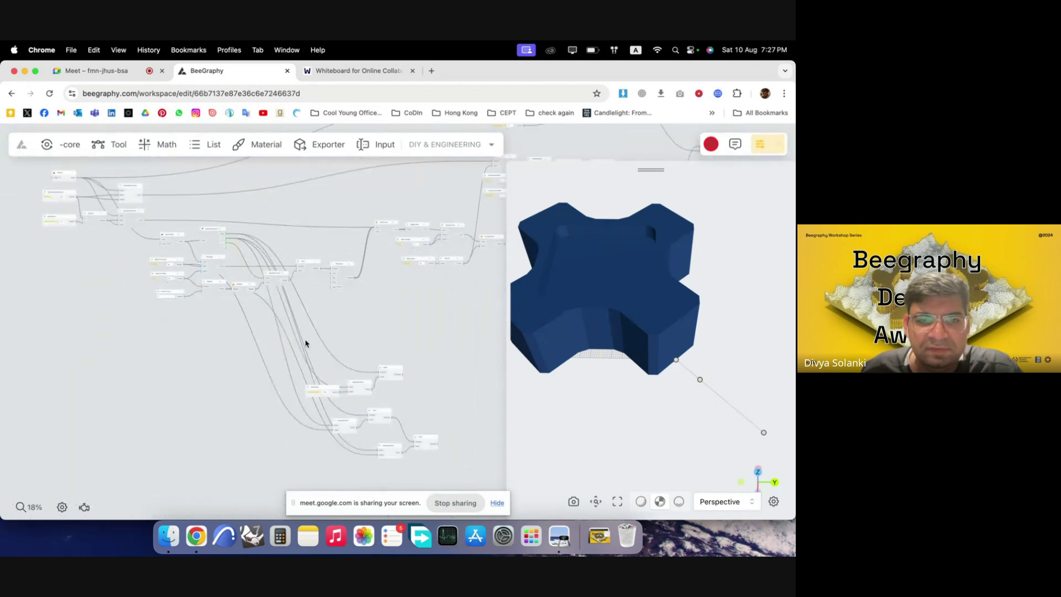
{"action": "left_click_drag", "start_coordinate": [390, 471], "coordinate": [388, 471]}
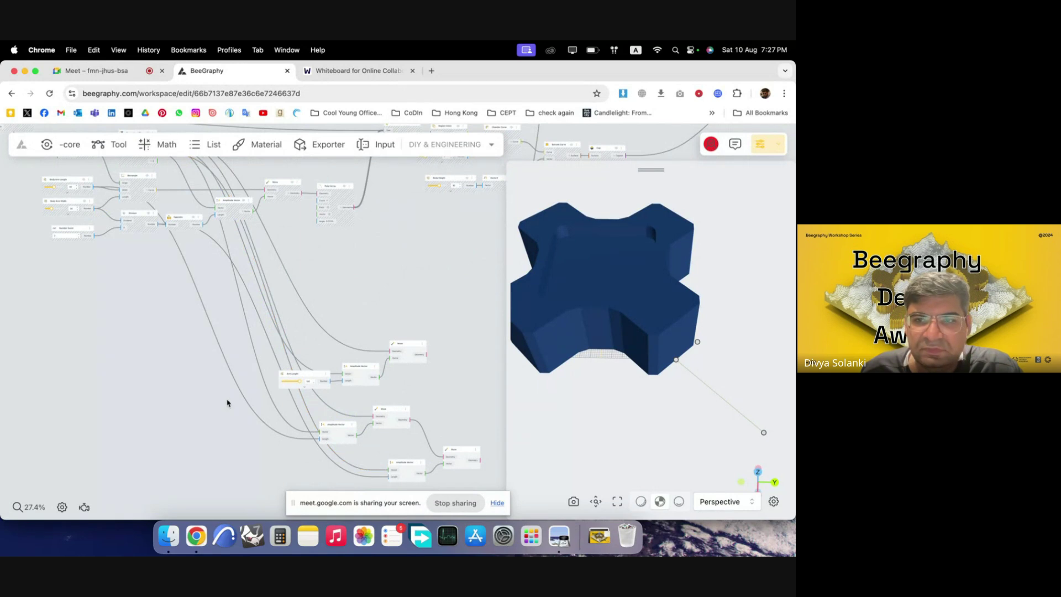
- Orbit the model to check the new point, and rearrange the newest Amplitude Vector and Move nodes to free space below them
{"action": "scroll", "coordinate": [173, 346], "scroll_direction": "down", "scroll_amount": 3}
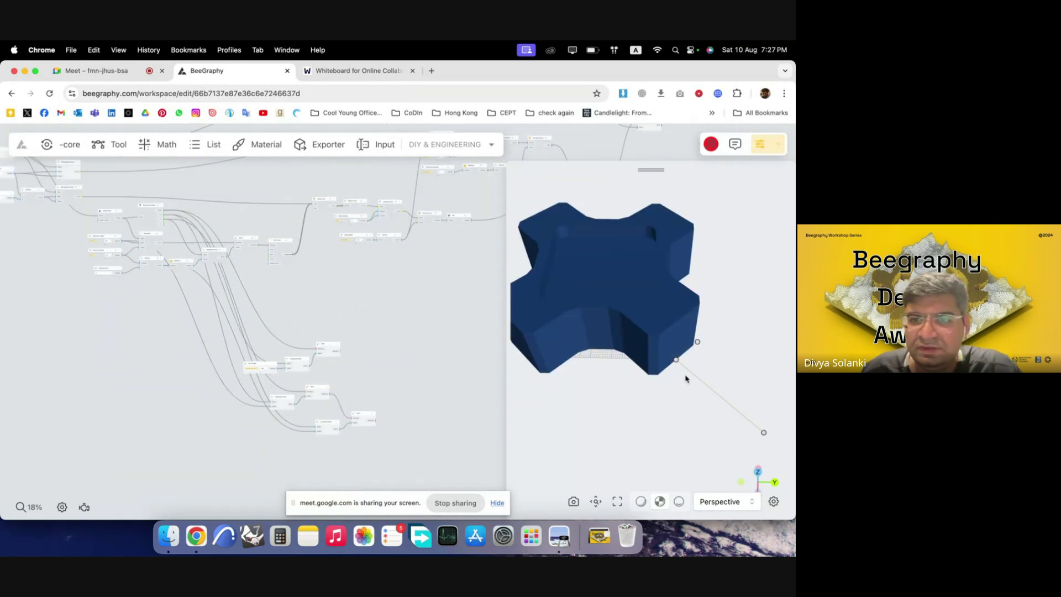
{"action": "left_click_drag", "start_coordinate": [685, 378], "coordinate": [637, 379]}
{"action": "scroll", "coordinate": [379, 417], "scroll_direction": "up", "scroll_amount": 7}
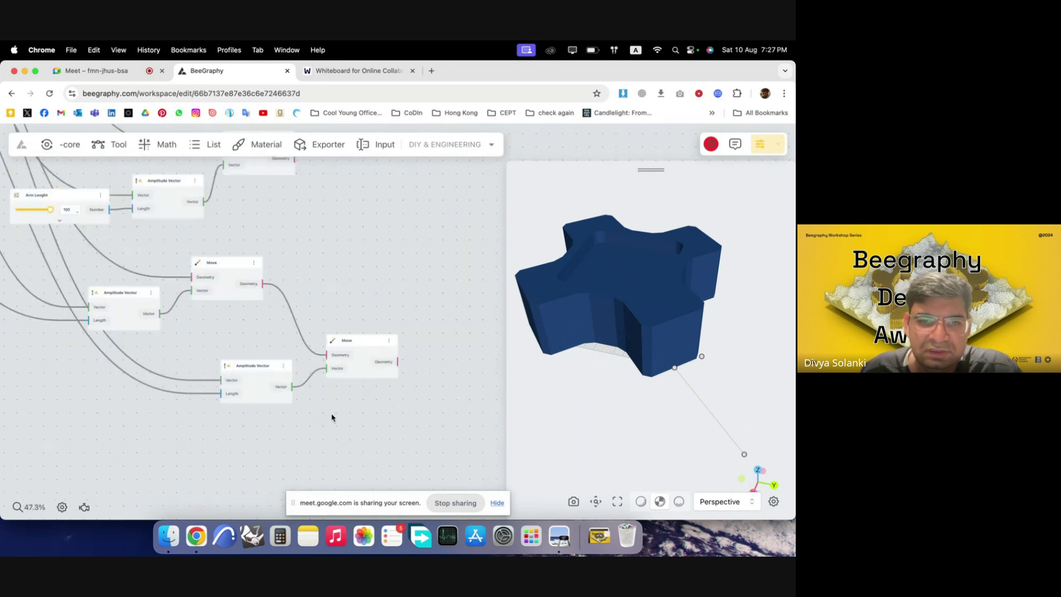
{"action": "scroll", "coordinate": [331, 417], "scroll_direction": "up", "scroll_amount": 2}
{"action": "left_click_drag", "start_coordinate": [248, 367], "coordinate": [235, 352]}
{"action": "scroll", "coordinate": [261, 331], "scroll_direction": "down", "scroll_amount": 3}
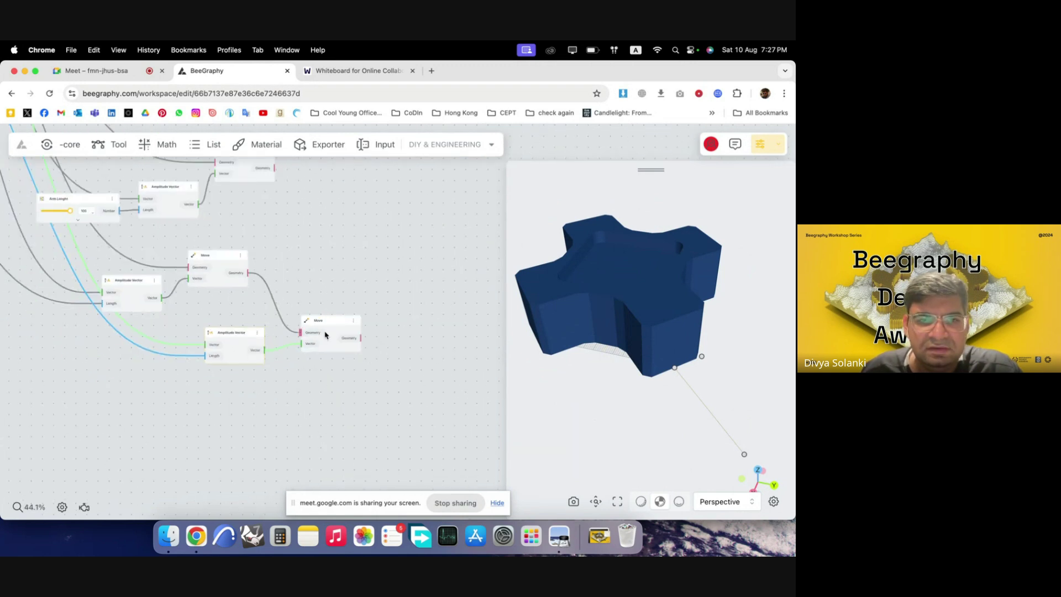
{"action": "left_click_drag", "start_coordinate": [335, 342], "coordinate": [352, 329]}
{"action": "left_click", "coordinate": [313, 376]}
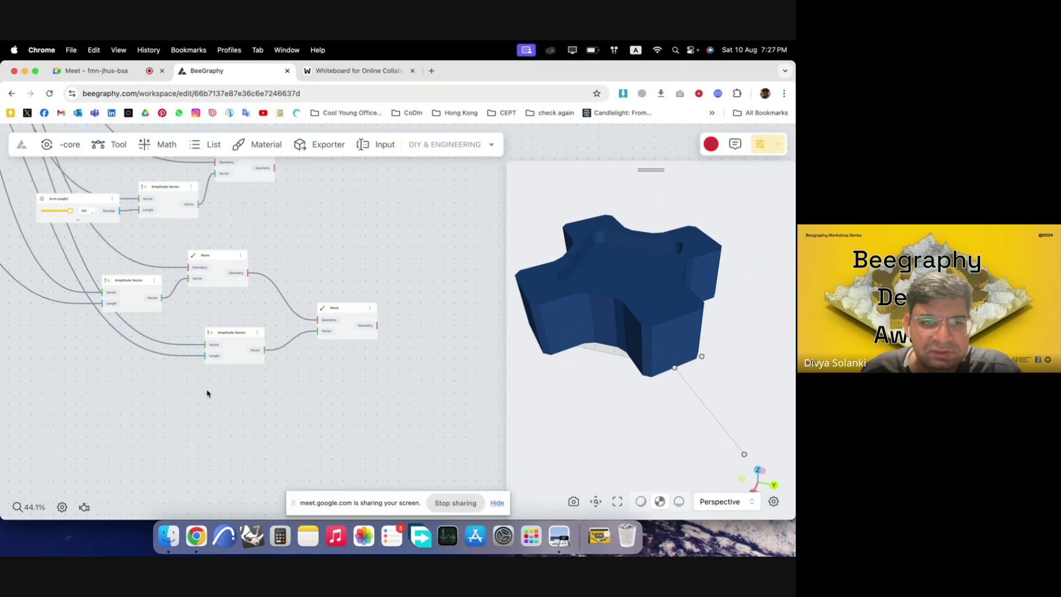
- Duplicate the newest Amplitude Vector and Move nodes below the originals, with the copied Amplitude Vector feeding the copied Move
{"action": "left_click_drag", "start_coordinate": [238, 359], "coordinate": [237, 460]}
{"action": "left_click_drag", "start_coordinate": [247, 372], "coordinate": [246, 344]}
{"action": "left_click_drag", "start_coordinate": [349, 330], "coordinate": [319, 405], "text": "alt"}
{"action": "left_click", "coordinate": [339, 436]}
{"action": "scroll", "coordinate": [393, 379], "scroll_direction": "left", "scroll_amount": 3}
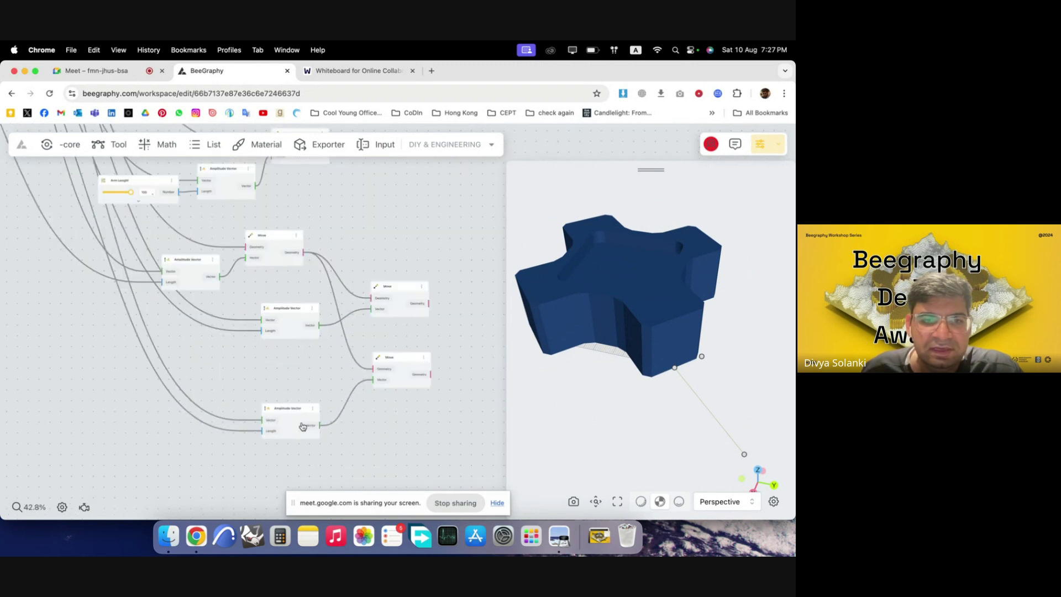
{"action": "left_click", "coordinate": [312, 408]}
- Add an Opposite node in front of the bottom Amplitude Vector
{"action": "double_click", "coordinate": [259, 436]}
{"action": "type", "text": "opp"}
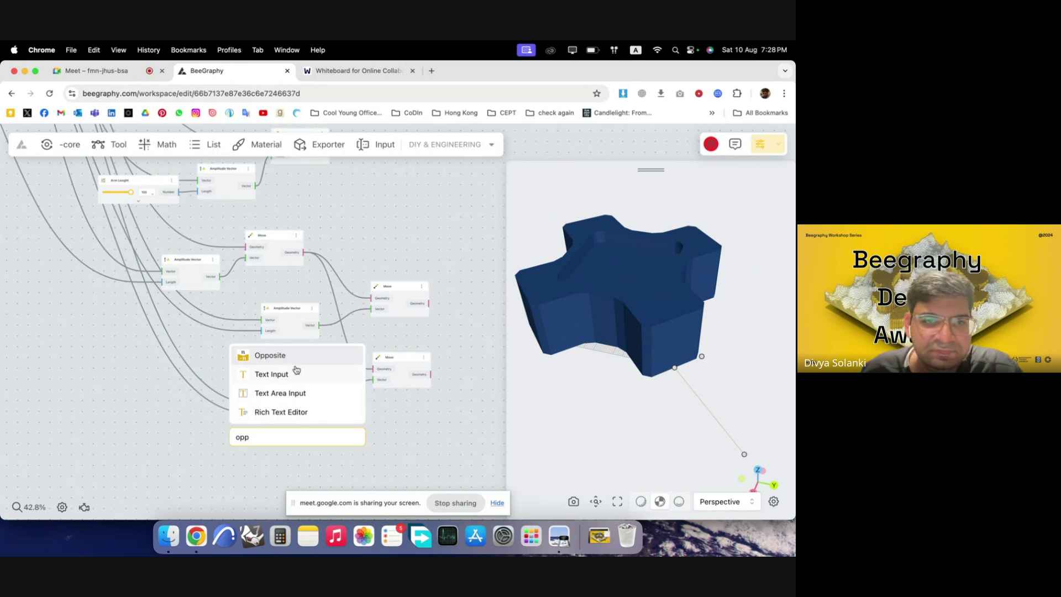
{"action": "key", "text": "Return"}
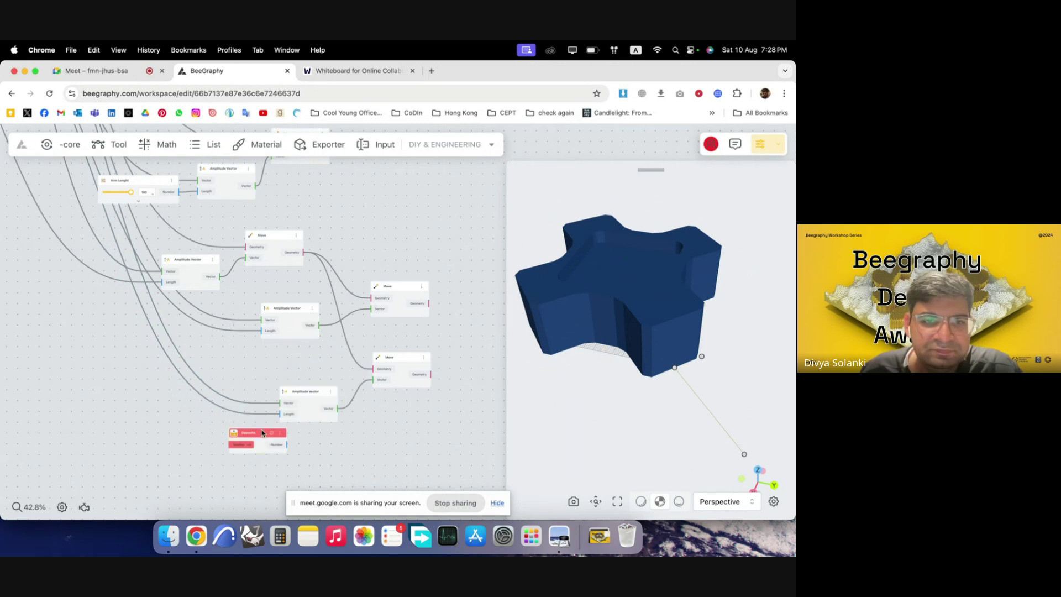
{"action": "left_click_drag", "start_coordinate": [262, 433], "coordinate": [224, 414]}
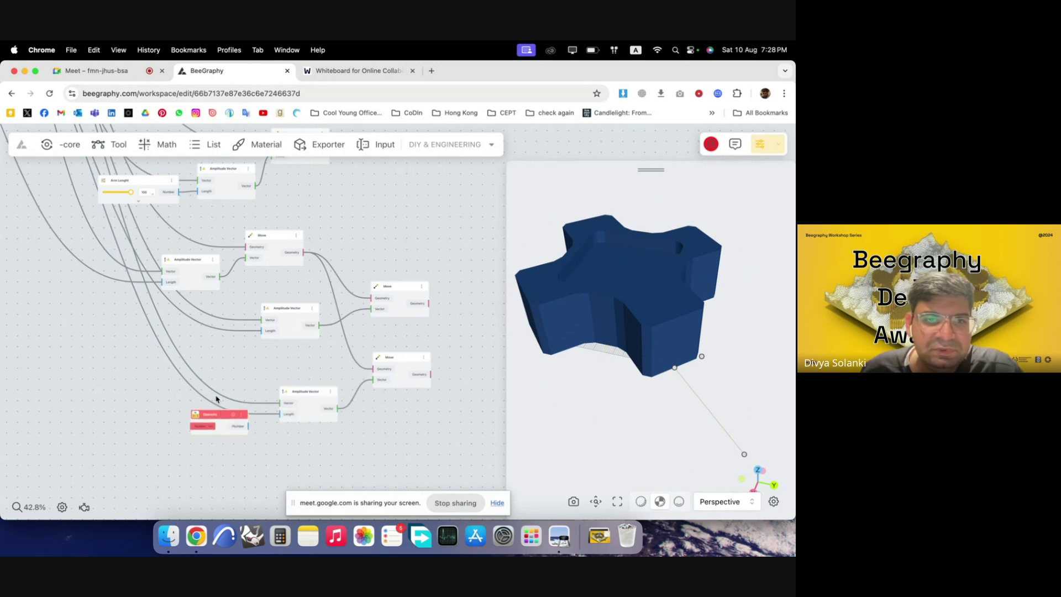
- Insert a relay point on the wire feeding the upper copied Amplitude Vector's Length and shift it away from the node
{"action": "double_click", "coordinate": [196, 324]}
{"action": "key", "text": "Escape"}
{"action": "scroll", "coordinate": [205, 326], "scroll_direction": "up", "scroll_amount": 5}
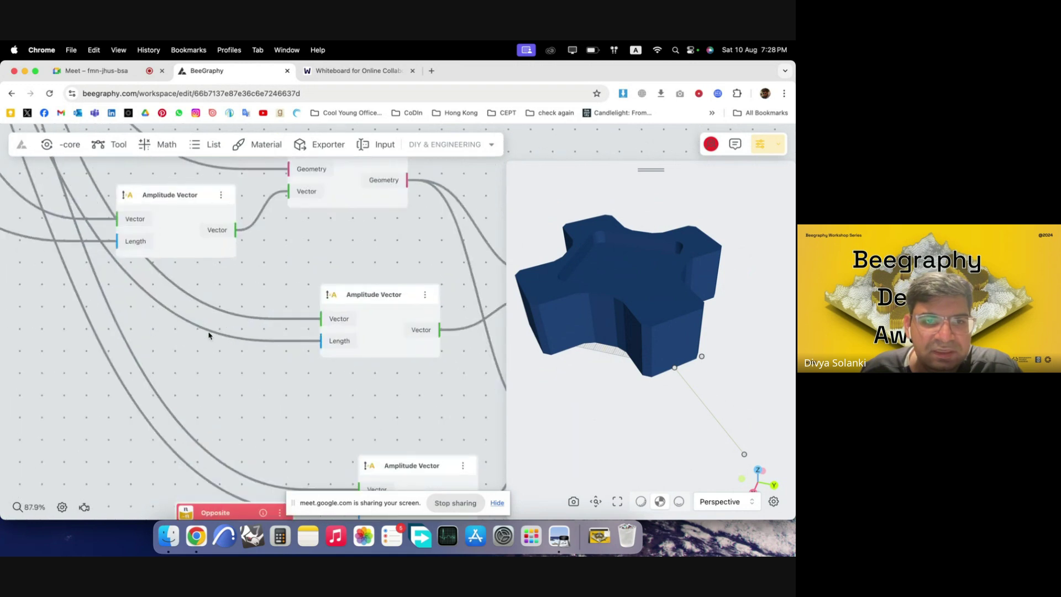
{"action": "double_click", "coordinate": [213, 334]}
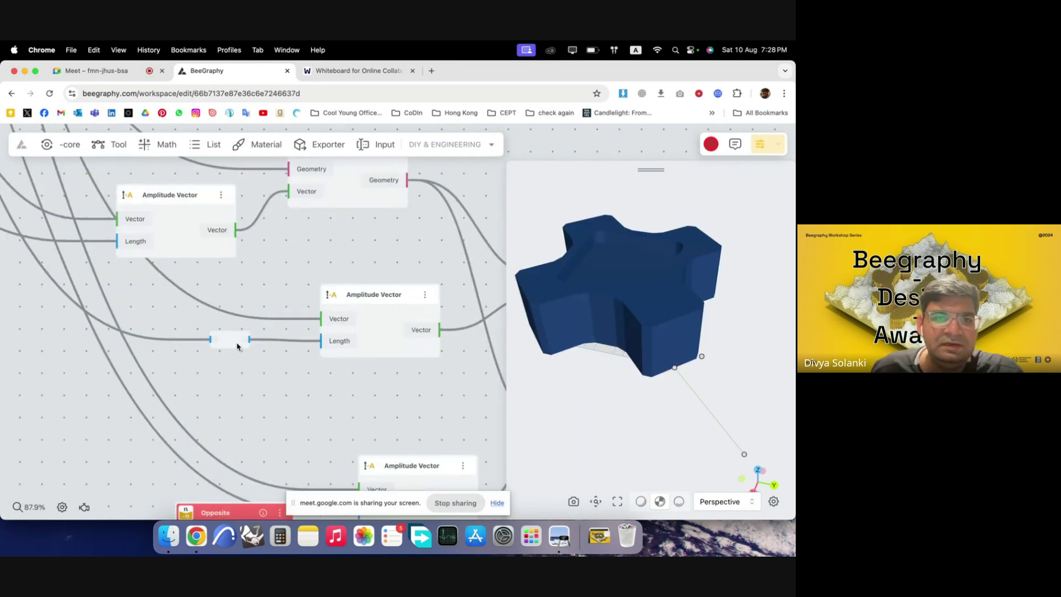
{"action": "left_click_drag", "start_coordinate": [237, 340], "coordinate": [186, 342]}
{"action": "left_click", "coordinate": [228, 360]}
- Wire the relay point through the Opposite node into the bottom Amplitude Vector's Length, and arrange the relay and Opposite nodes clear of each other
{"action": "scroll", "coordinate": [209, 348], "scroll_direction": "down", "scroll_amount": 5}
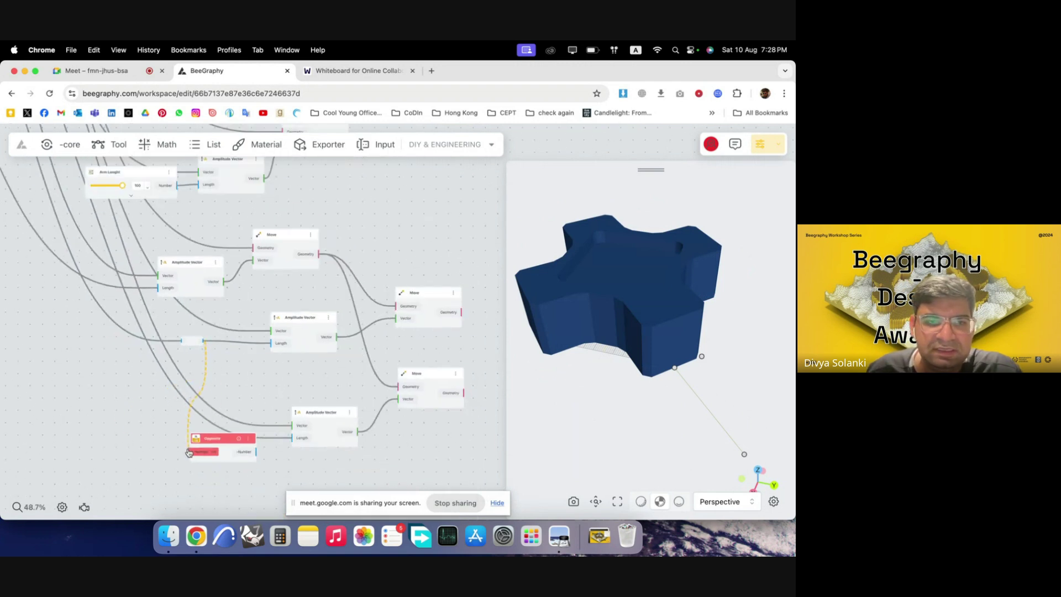
{"action": "left_click_drag", "start_coordinate": [189, 453], "coordinate": [190, 452]}
{"action": "left_click_drag", "start_coordinate": [289, 443], "coordinate": [243, 424]}
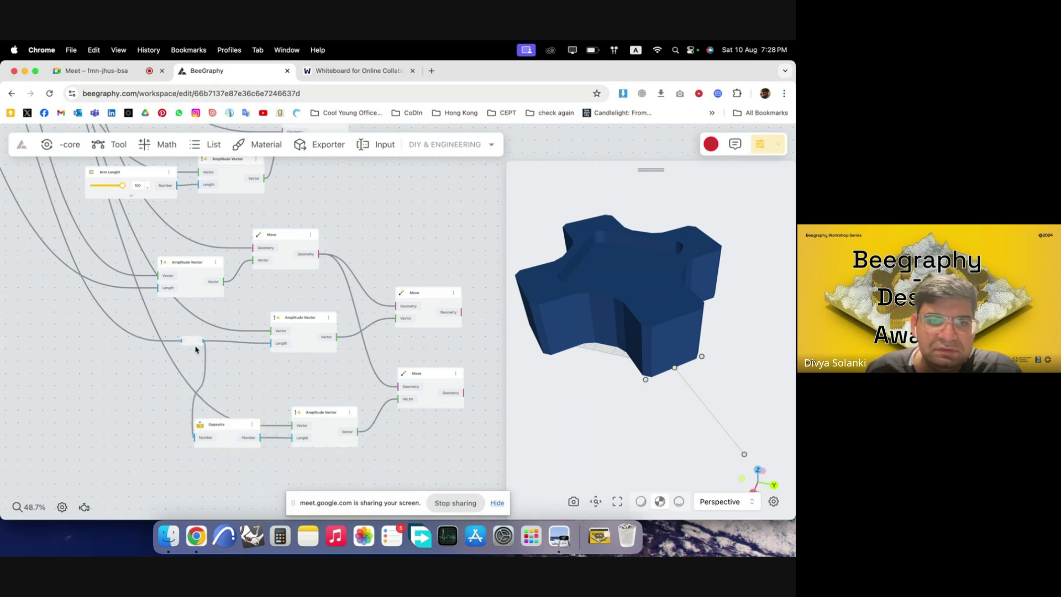
{"action": "left_click_drag", "start_coordinate": [196, 349], "coordinate": [102, 350]}
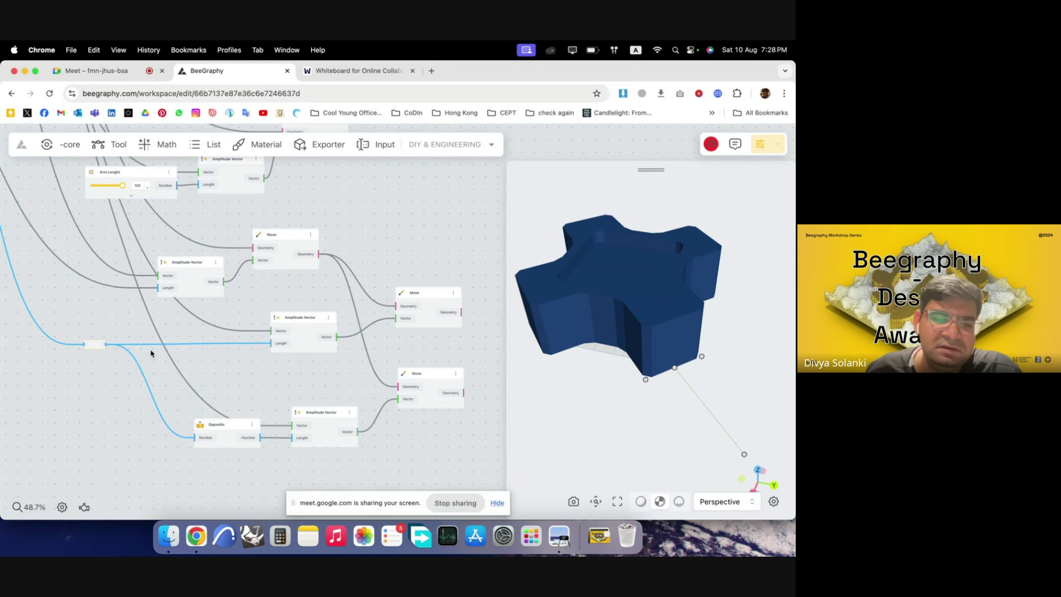
{"action": "left_click_drag", "start_coordinate": [228, 423], "coordinate": [227, 420]}
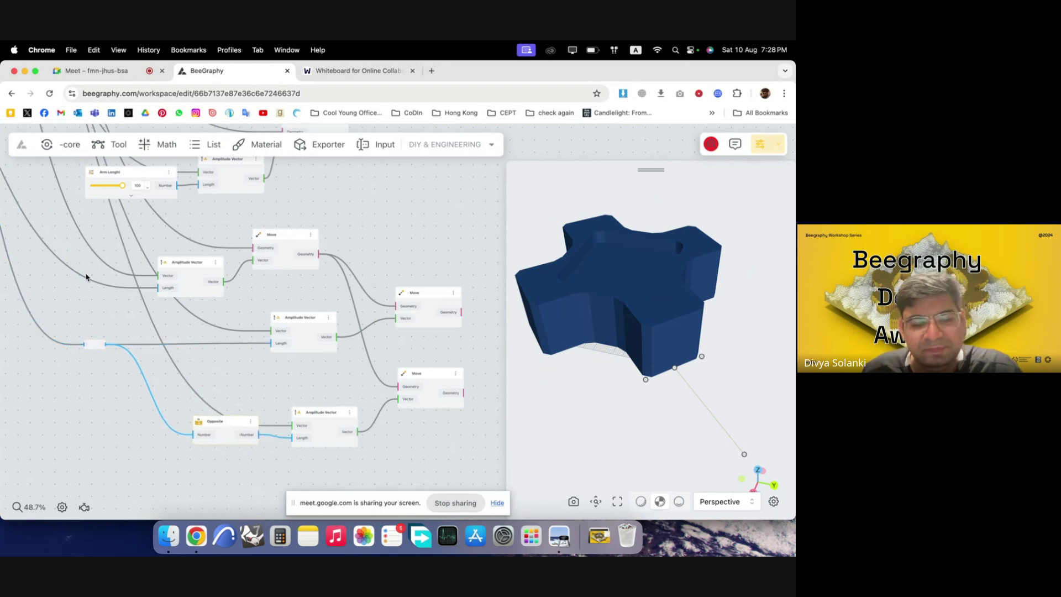
- Shift the Arm Length branch's Move node sideways to line up roughly with the two end Move nodes
{"action": "scroll", "coordinate": [267, 386], "scroll_direction": "right", "scroll_amount": 5}
{"action": "left_click", "coordinate": [282, 408]}
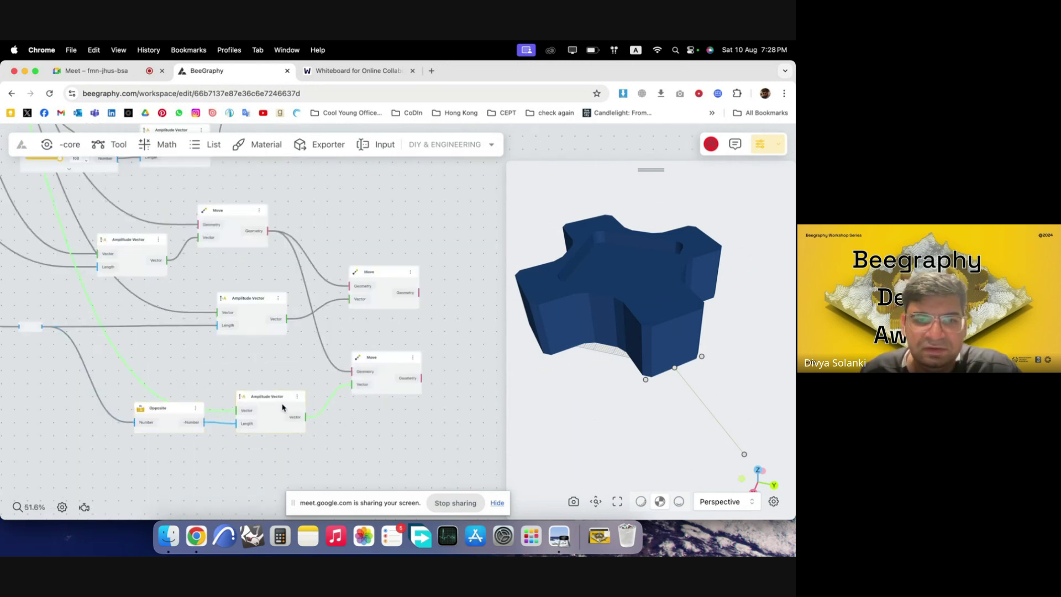
{"action": "scroll", "coordinate": [379, 386], "scroll_direction": "down", "scroll_amount": 4}
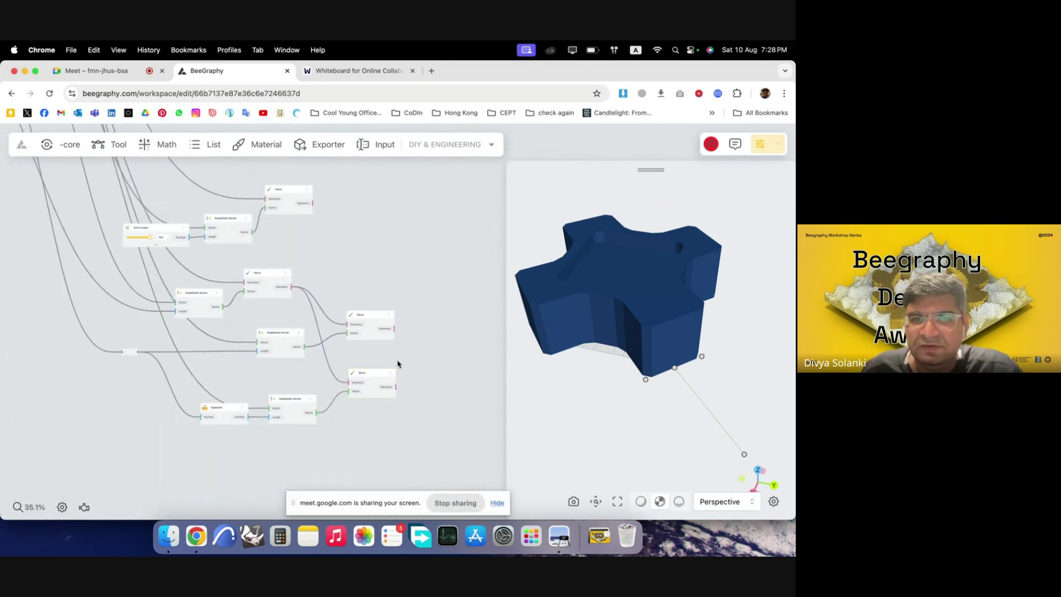
{"action": "left_click_drag", "start_coordinate": [289, 208], "coordinate": [353, 213]}
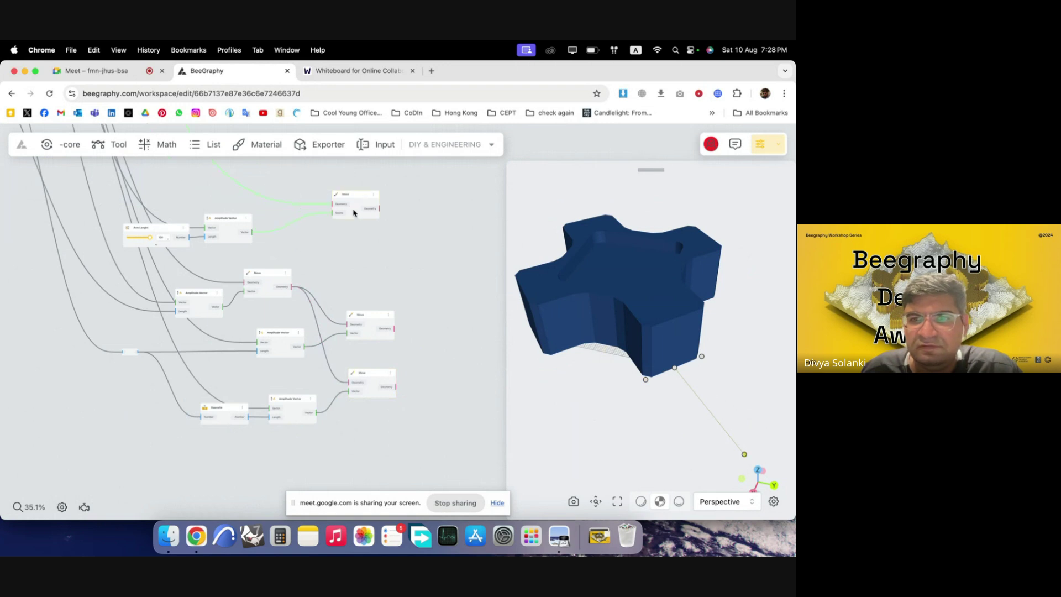
{"action": "left_click", "coordinate": [432, 303]}
{"action": "scroll", "coordinate": [208, 366], "scroll_direction": "down", "scroll_amount": 4}
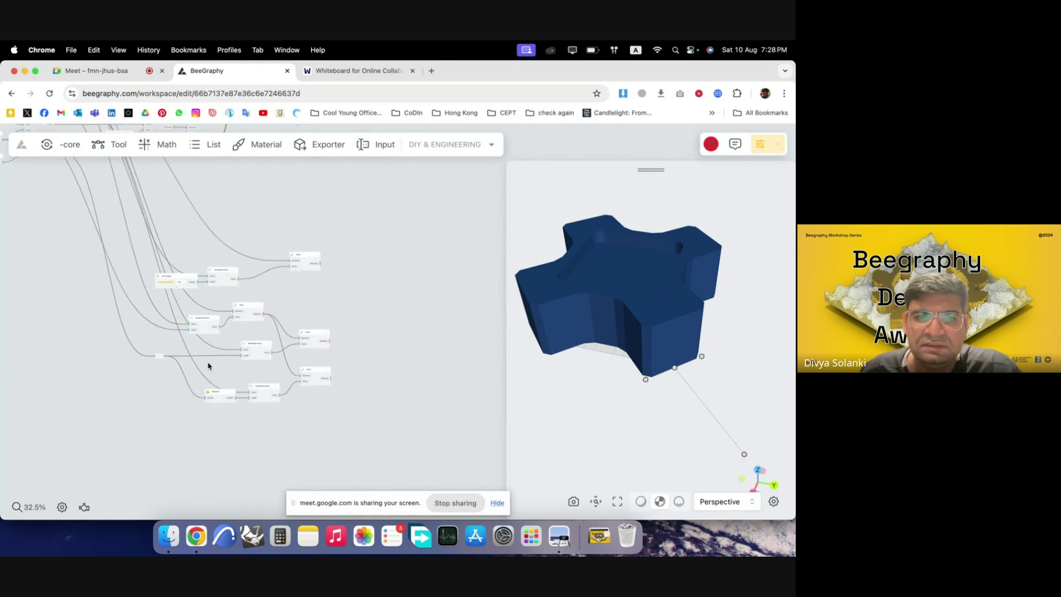
- Add a Polyline node in the free space beyond the end Move nodes
{"action": "scroll", "coordinate": [428, 353], "scroll_direction": "up", "scroll_amount": 5}
{"action": "double_click", "coordinate": [311, 277]}
{"action": "type", "text": "poly"}
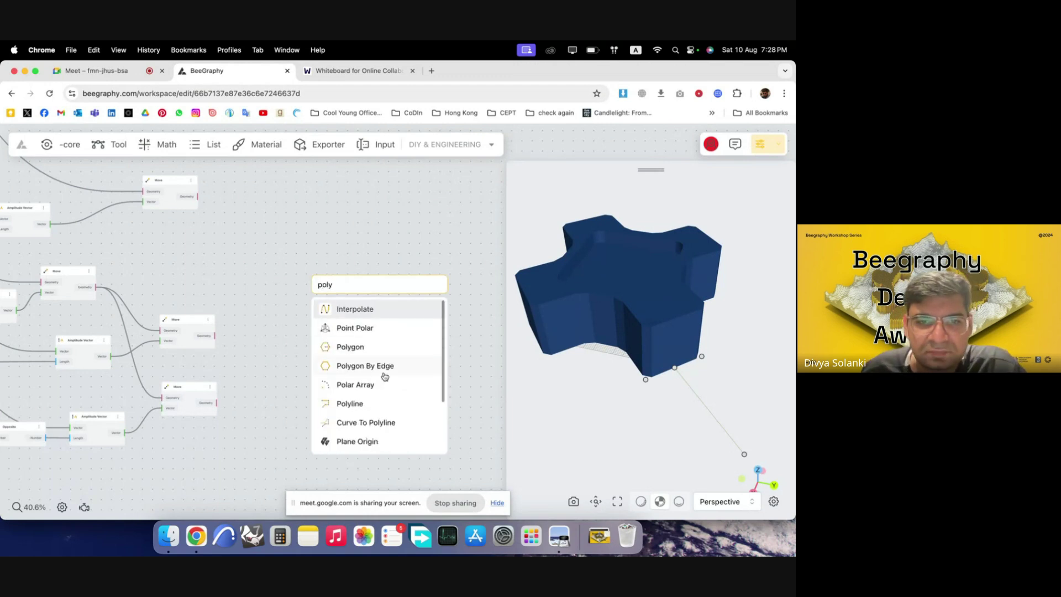
{"action": "left_click", "coordinate": [379, 403]}
{"action": "scroll", "coordinate": [222, 252], "scroll_direction": "up", "scroll_amount": 1}
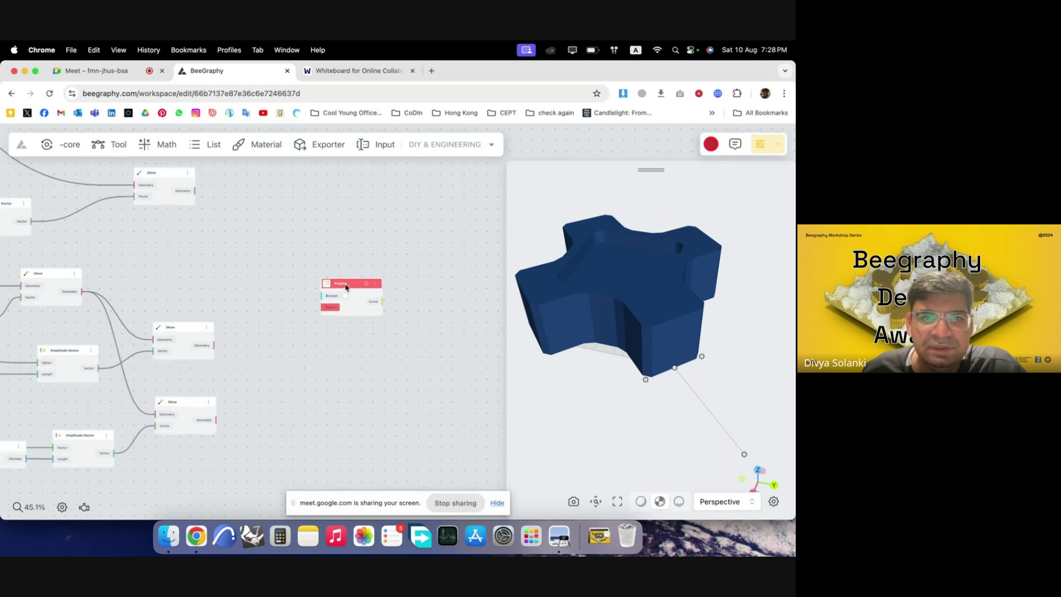
{"action": "left_click_drag", "start_coordinate": [344, 289], "coordinate": [381, 289]}
- Add a Flatten Tree node between the Move nodes and the Polyline node
{"action": "double_click", "coordinate": [307, 297]}
{"action": "type", "text": "flate"}
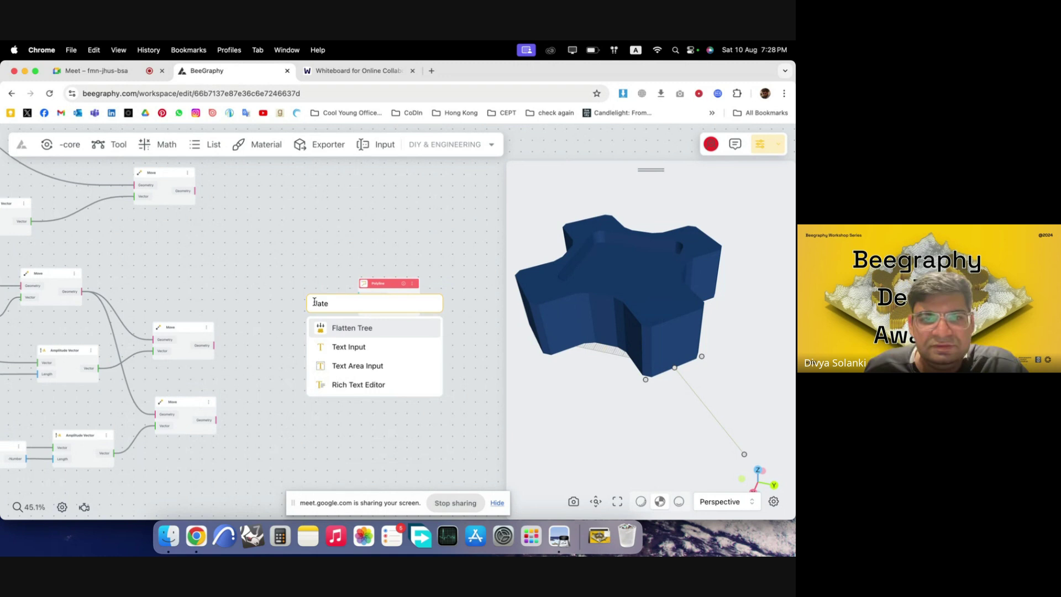
{"action": "left_click", "coordinate": [334, 327]}
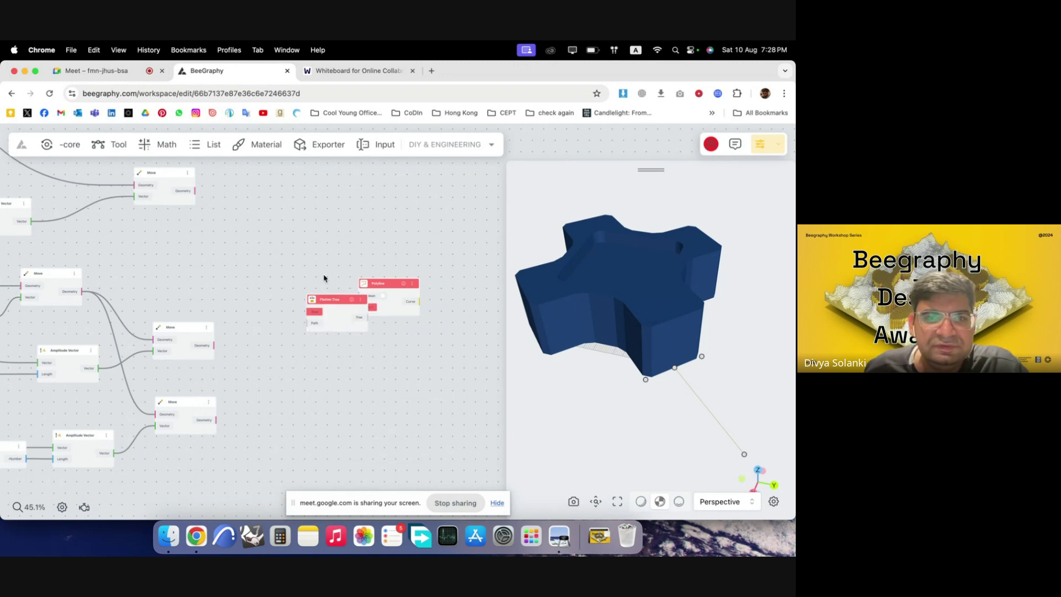
{"action": "left_click_drag", "start_coordinate": [328, 299], "coordinate": [277, 307]}
- Feed the three end Move nodes' Geometry outputs into Flatten Tree's Tree input, and connect its output to the Polyline's Point 1
{"action": "left_click_drag", "start_coordinate": [216, 348], "coordinate": [278, 306]}
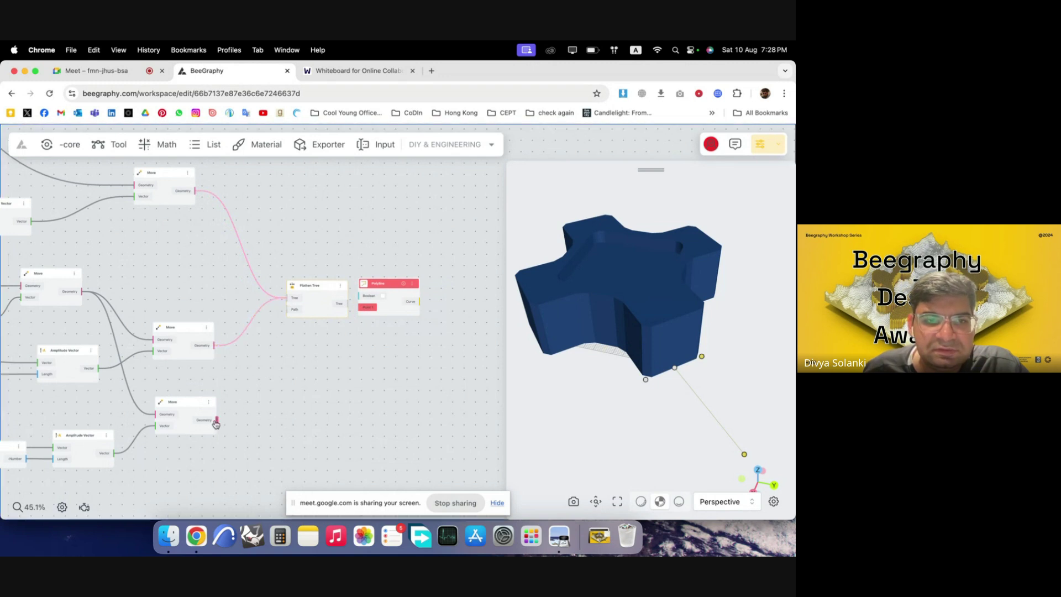
{"action": "left_click_drag", "start_coordinate": [348, 309], "coordinate": [360, 307]}
{"action": "scroll", "coordinate": [384, 330], "scroll_direction": "up", "scroll_amount": 5}
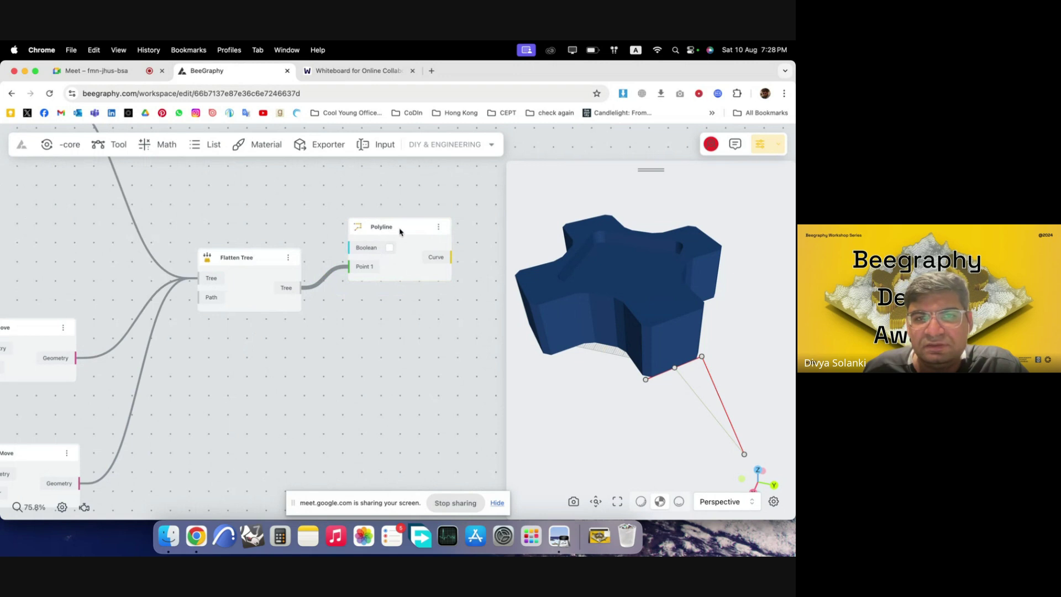
{"action": "left_click_drag", "start_coordinate": [399, 229], "coordinate": [404, 215]}
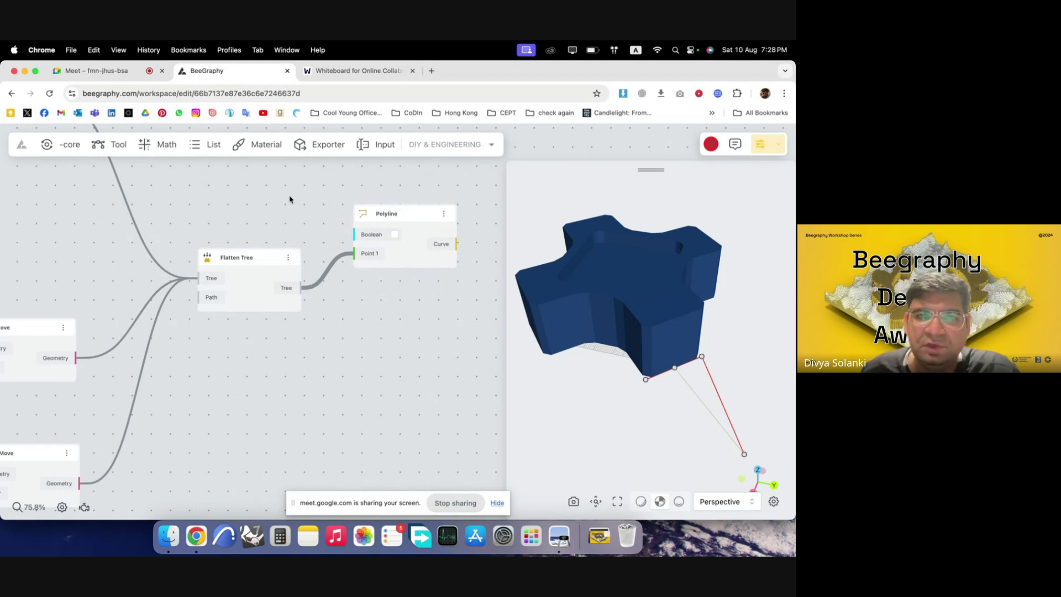
- Add a Boolean node above the Flatten Tree node, next to the Polyline
{"action": "double_click", "coordinate": [259, 200]}
{"action": "type", "text": "bool"}
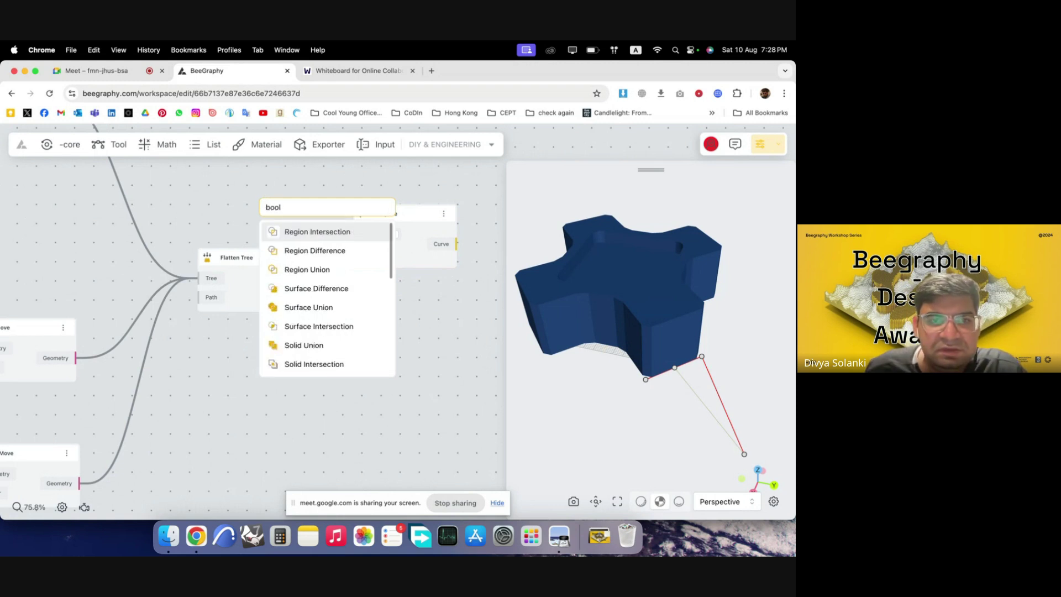
{"action": "left_click", "coordinate": [237, 191]}
{"action": "double_click", "coordinate": [238, 191]}
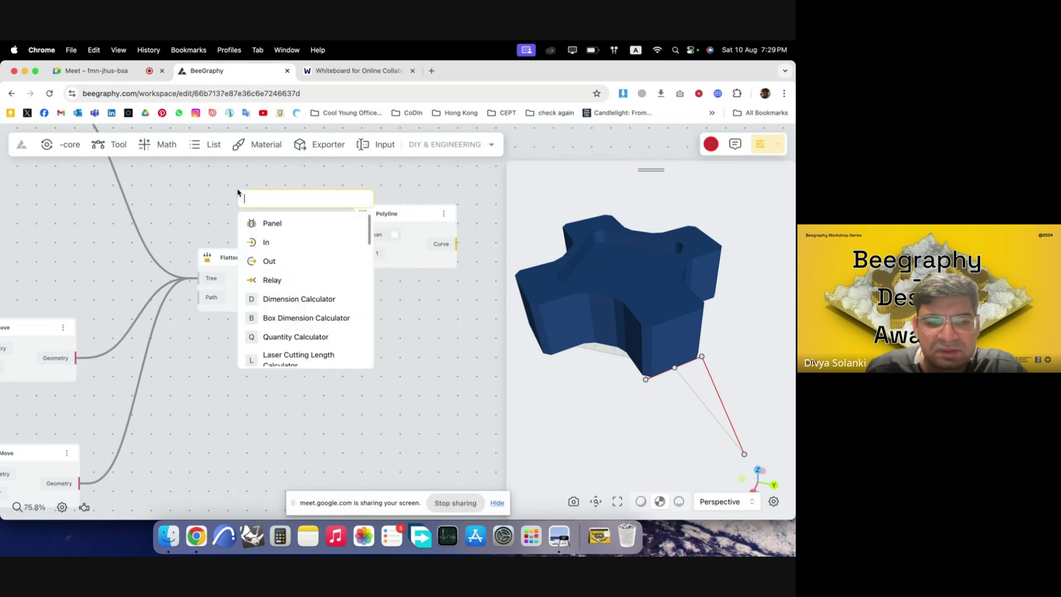
{"action": "type", "text": "tru"}
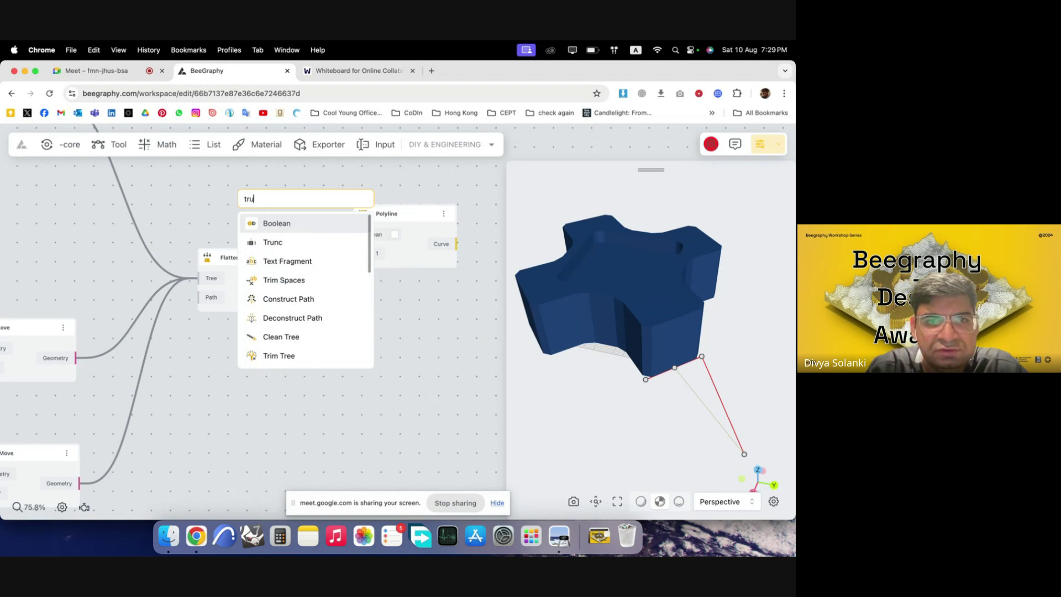
{"action": "left_click", "coordinate": [284, 224]}
{"action": "left_click_drag", "start_coordinate": [259, 219], "coordinate": [234, 218]}
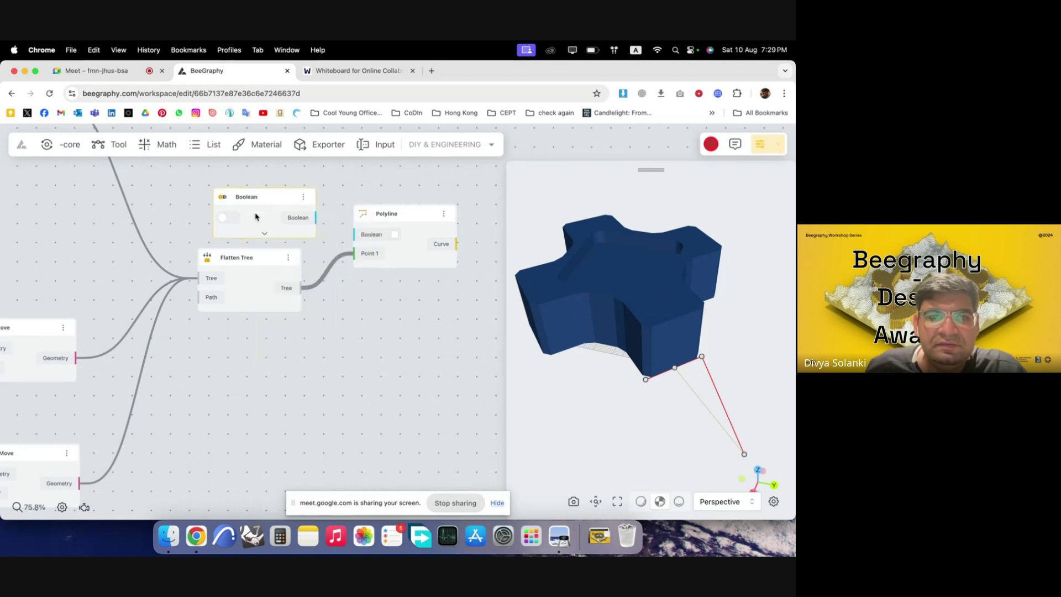
- Switch the Boolean node to true, connect it to the Polyline's Boolean input, and tidy the positions of the two nodes
{"action": "left_click", "coordinate": [235, 219]}
{"action": "left_click", "coordinate": [234, 219]}
{"action": "left_click", "coordinate": [251, 220]}
{"action": "left_click", "coordinate": [250, 221]}
{"action": "left_click_drag", "start_coordinate": [265, 198], "coordinate": [355, 234]}
{"action": "left_click_drag", "start_coordinate": [417, 258], "coordinate": [406, 262]}
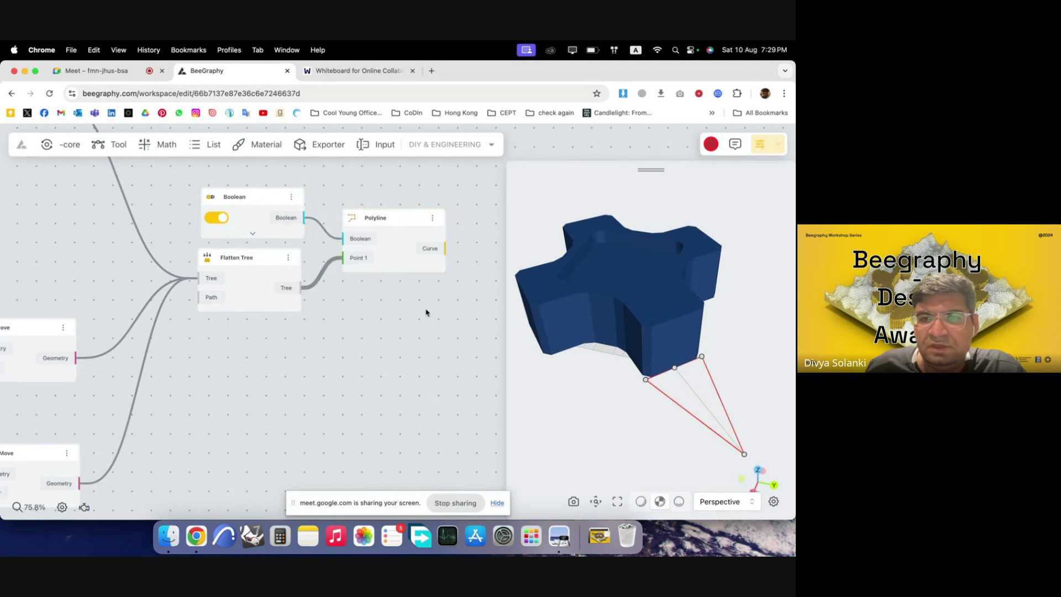
- Add a Chamfer Curve node beside the Polyline and feed the Polyline's Curve output into its Curve input
{"action": "scroll", "coordinate": [387, 354], "scroll_direction": "down", "scroll_amount": 5}
{"action": "scroll", "coordinate": [267, 329], "scroll_direction": "up", "scroll_amount": 3}
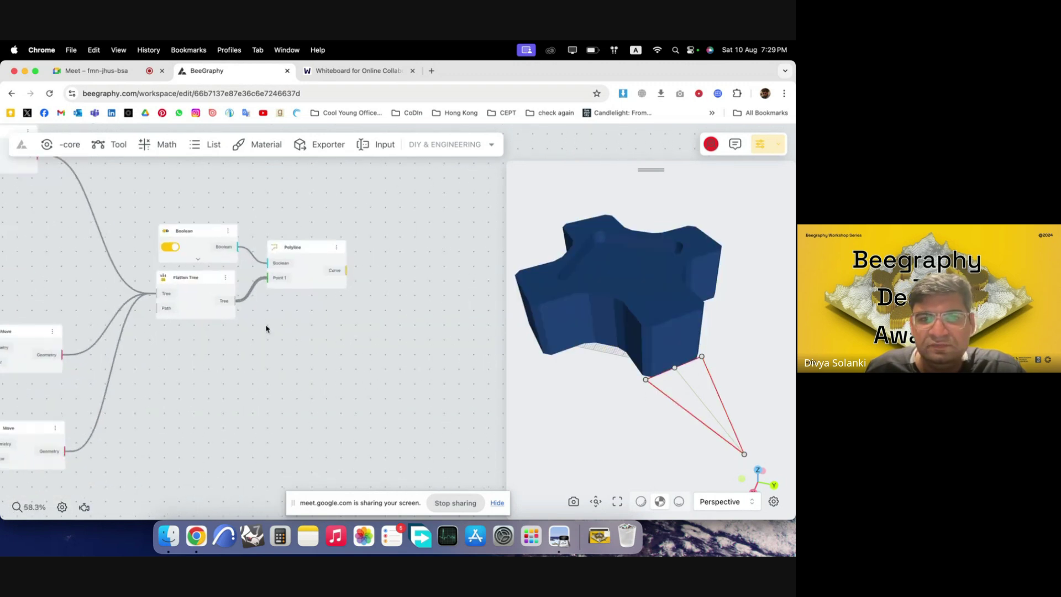
{"action": "double_click", "coordinate": [307, 278]}
{"action": "type", "text": "cham"}
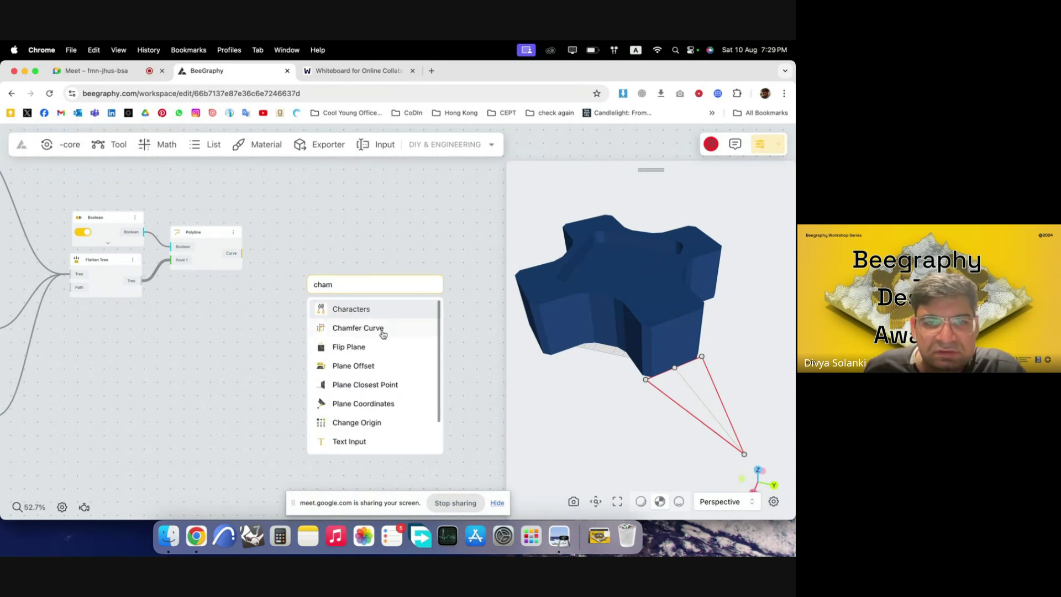
{"action": "left_click", "coordinate": [393, 328]}
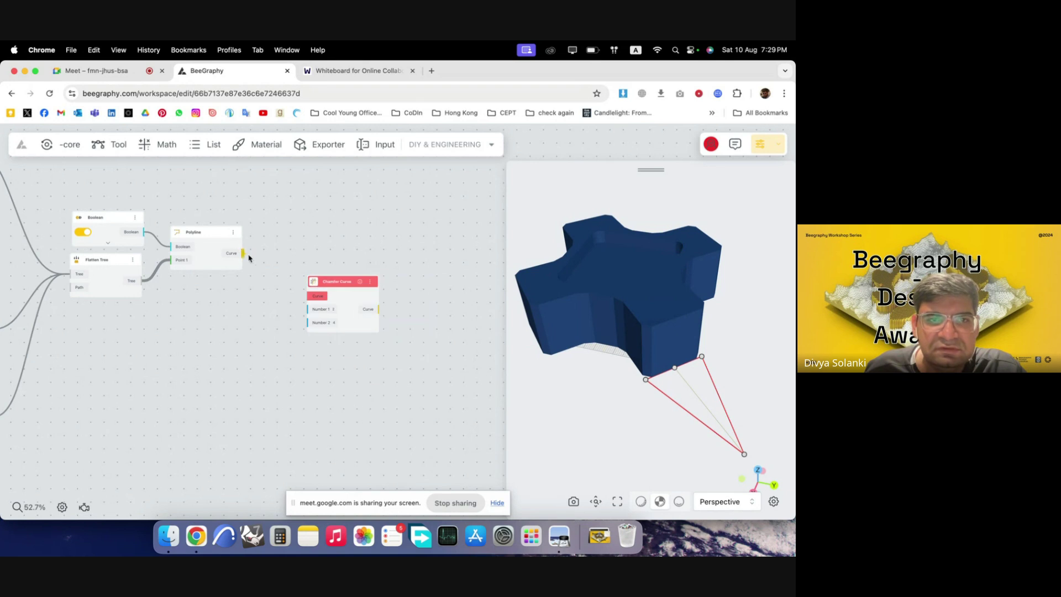
{"action": "left_click_drag", "start_coordinate": [310, 297], "coordinate": [312, 297]}
{"action": "left_click_drag", "start_coordinate": [341, 299], "coordinate": [307, 256]}
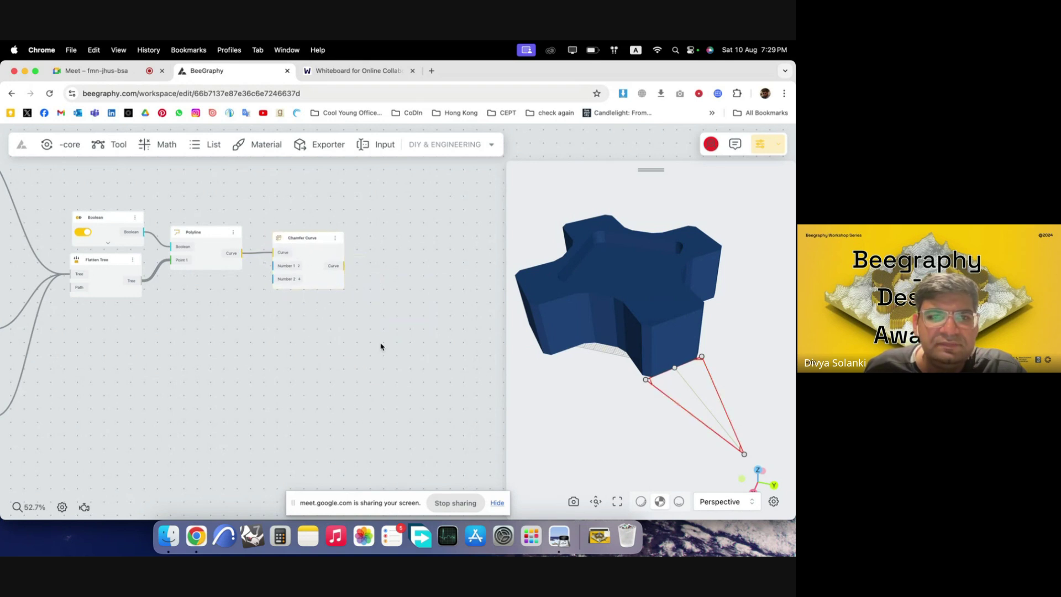
- Connect the Body Chamfer slider's Number output to Number 1 of the arm's new Chamfer Curve node
{"action": "scroll", "coordinate": [378, 356], "scroll_direction": "down", "scroll_amount": 5}
{"action": "scroll", "coordinate": [352, 330], "scroll_direction": "down", "scroll_amount": 5}
{"action": "scroll", "coordinate": [268, 173], "scroll_direction": "up", "scroll_amount": 10}
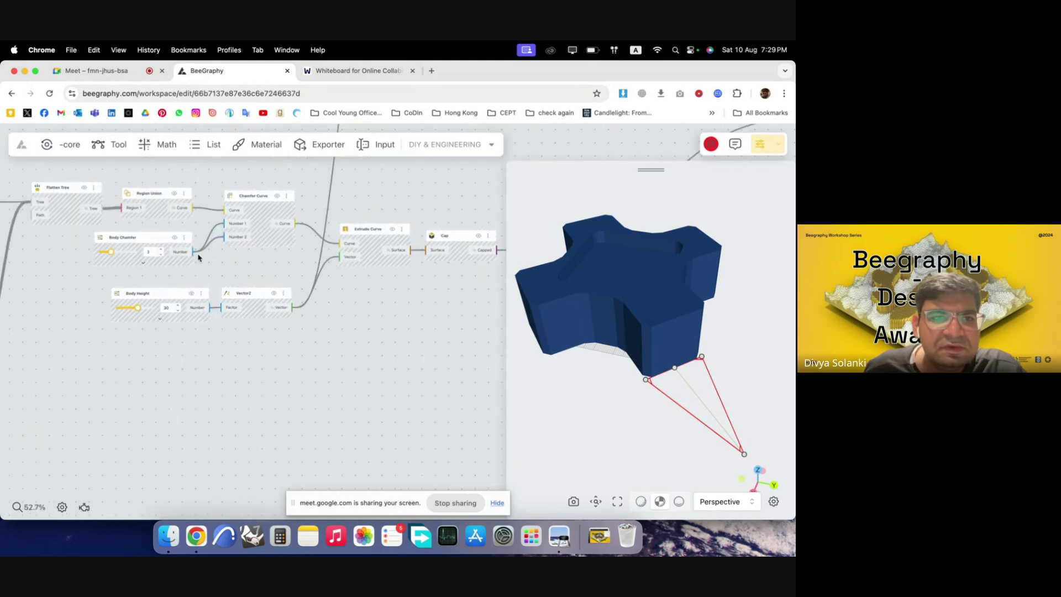
{"action": "scroll", "coordinate": [274, 254], "scroll_direction": "down", "scroll_amount": 7}
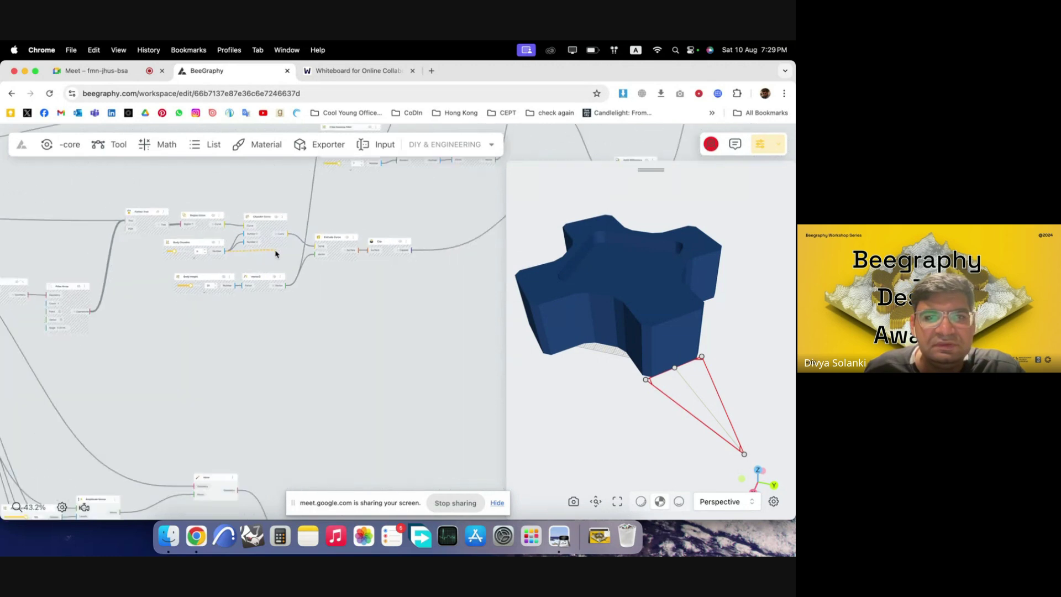
{"action": "scroll", "coordinate": [345, 421], "scroll_direction": "up", "scroll_amount": 3}
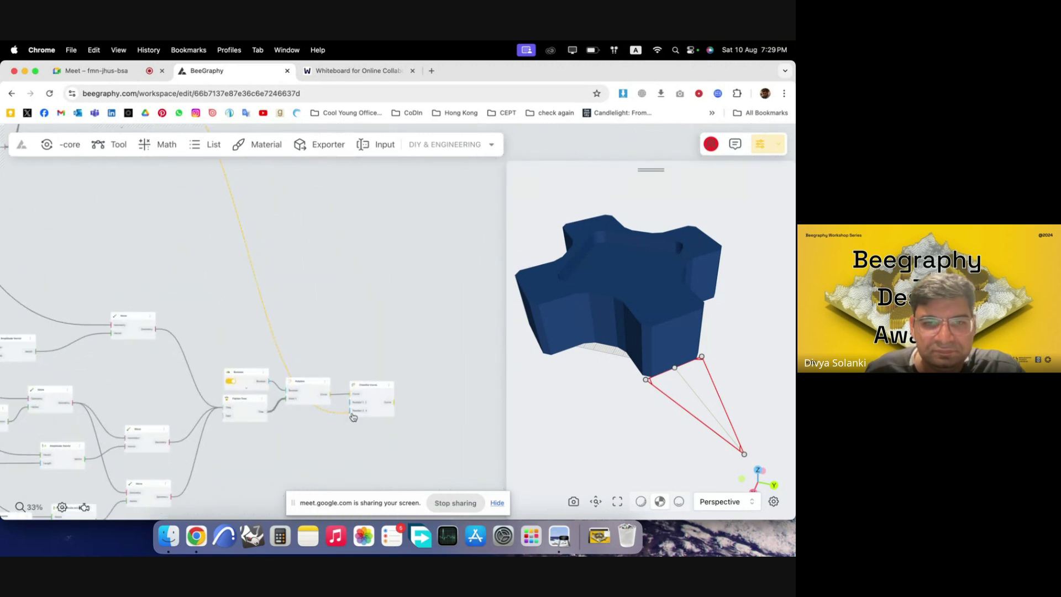
{"action": "scroll", "coordinate": [343, 424], "scroll_direction": "up", "scroll_amount": 3}
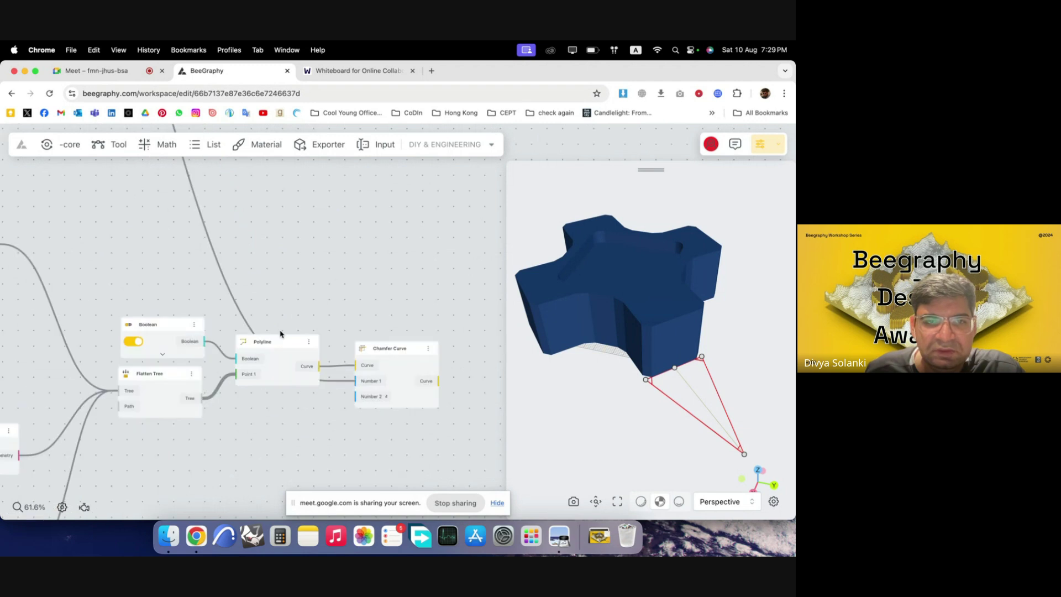
{"action": "double_click", "coordinate": [241, 309]}
{"action": "left_click", "coordinate": [235, 302]}
{"action": "double_click", "coordinate": [235, 304]}
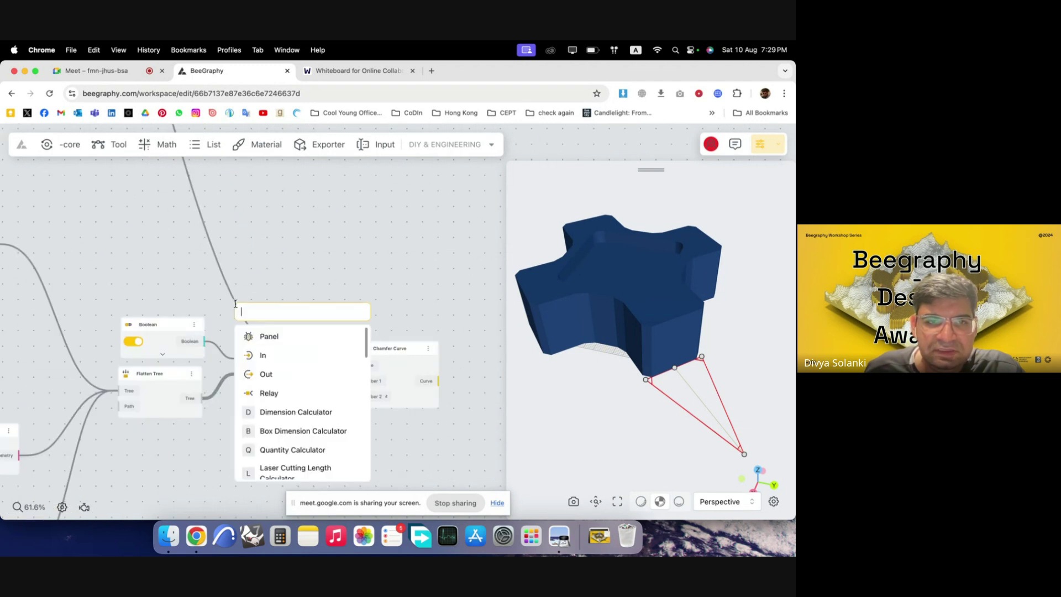
{"action": "left_click", "coordinate": [210, 299]}
- Insert a relay on the Body Chamfer wire and route it into both Number 1 and Number 2 of Chamfer Curve
{"action": "scroll", "coordinate": [333, 384], "scroll_direction": "up", "scroll_amount": 5}
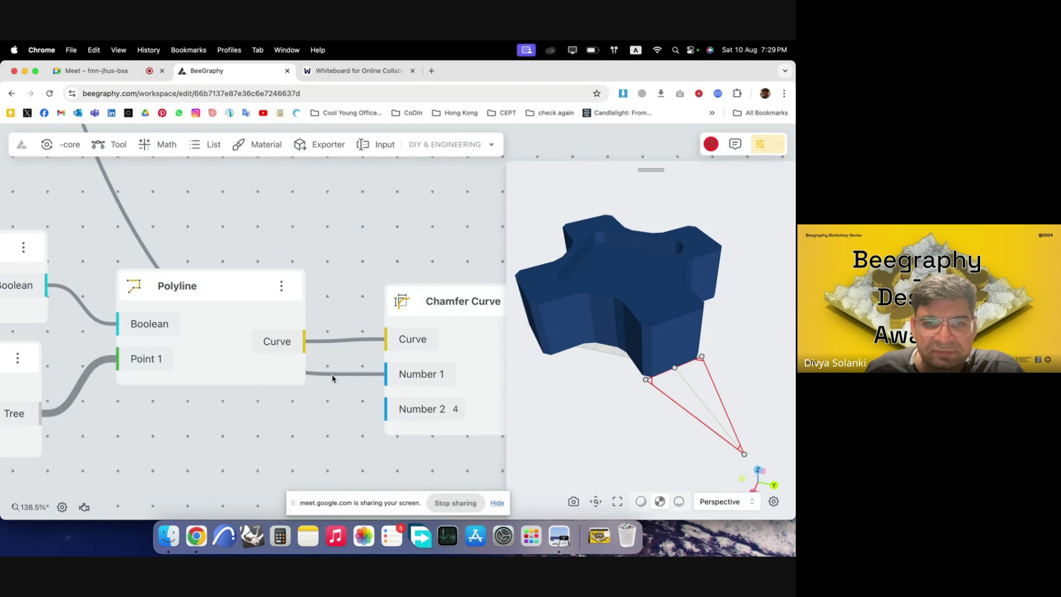
{"action": "scroll", "coordinate": [332, 378], "scroll_direction": "down", "scroll_amount": 5}
{"action": "left_click_drag", "start_coordinate": [375, 381], "coordinate": [410, 381]}
{"action": "left_click_drag", "start_coordinate": [315, 380], "coordinate": [358, 392]}
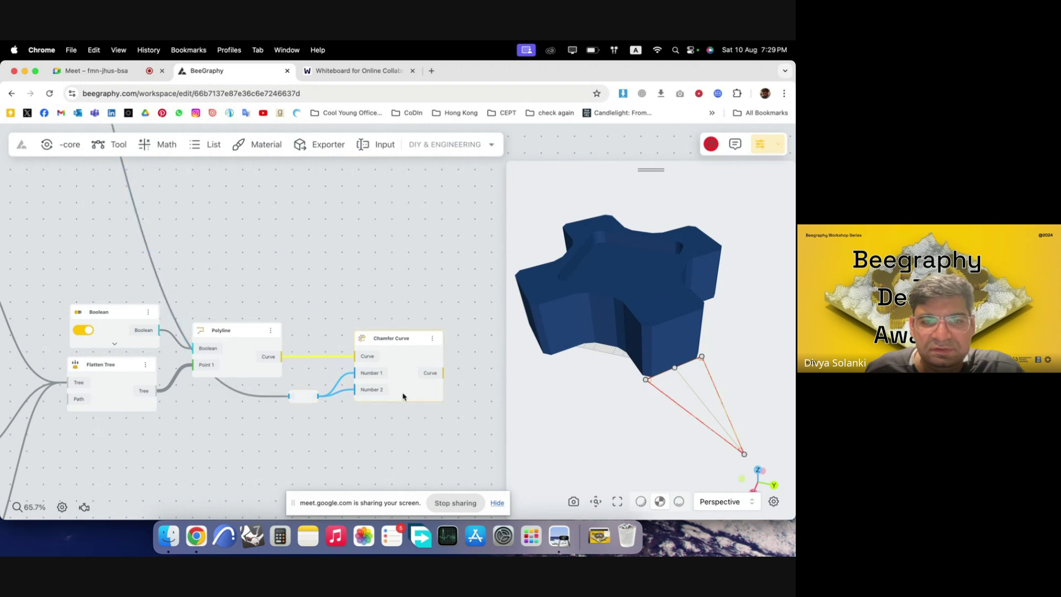
- Hide the preview of the Boolean, Flatten Tree and Polyline nodes together
{"action": "scroll", "coordinate": [289, 355], "scroll_direction": "down", "scroll_amount": 3}
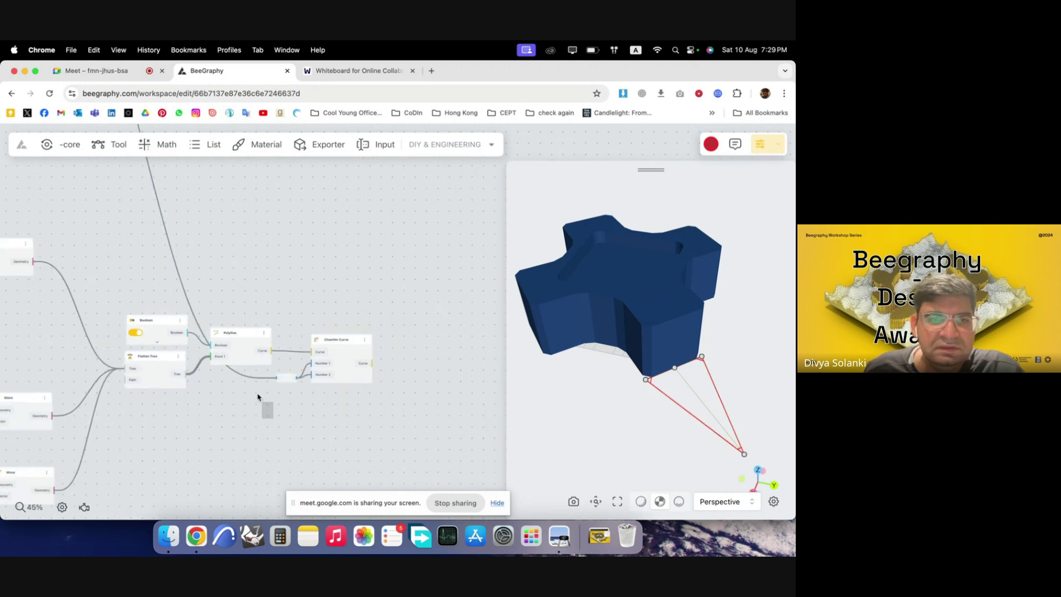
{"action": "left_click_drag", "start_coordinate": [279, 395], "coordinate": [118, 305]}
{"action": "right_click", "coordinate": [208, 322]}
{"action": "left_click", "coordinate": [318, 305]}
{"action": "left_click", "coordinate": [318, 305]}
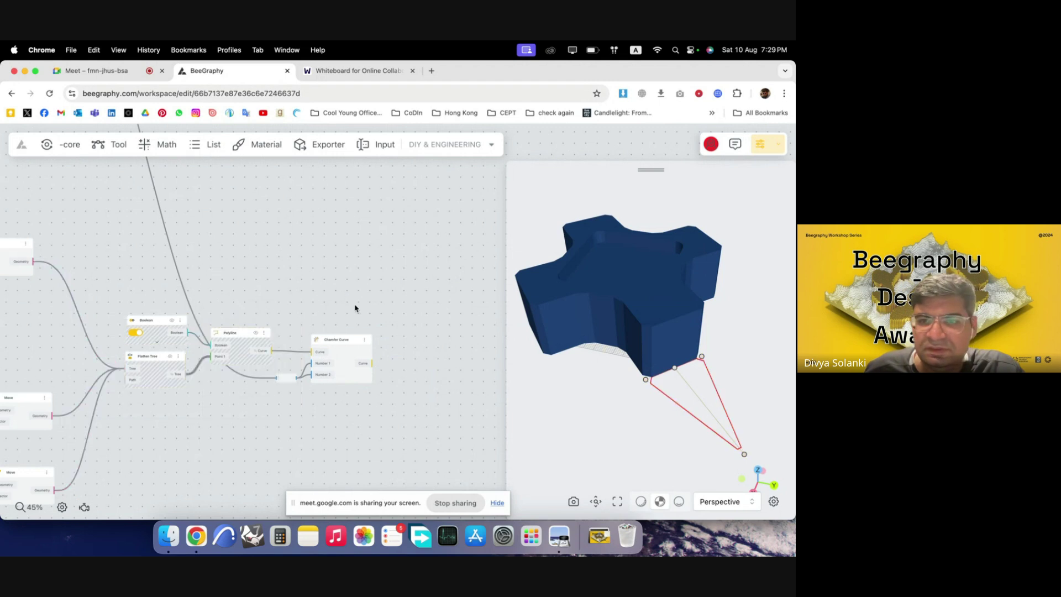
- Examine the chamfered arm outline against the drone body from several angles in the 3D view
{"action": "left_click_drag", "start_coordinate": [628, 424], "coordinate": [686, 403]}
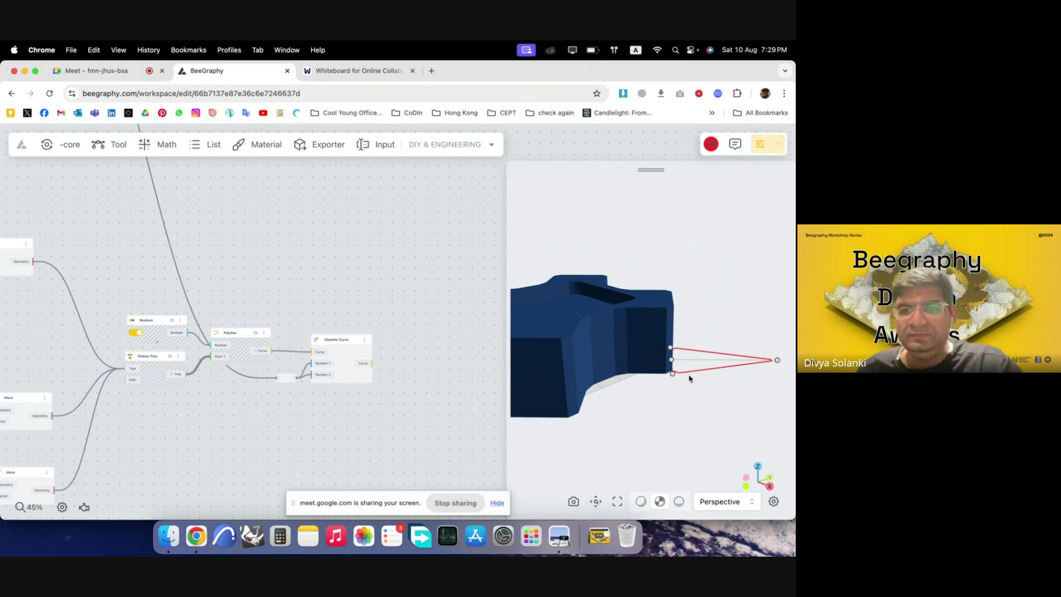
{"action": "left_click_drag", "start_coordinate": [689, 379], "coordinate": [655, 415]}
{"action": "scroll", "coordinate": [591, 367], "scroll_direction": "down", "scroll_amount": 5}
{"action": "scroll", "coordinate": [727, 384], "scroll_direction": "up", "scroll_amount": 6}
{"action": "scroll", "coordinate": [689, 377], "scroll_direction": "up", "scroll_amount": 2}
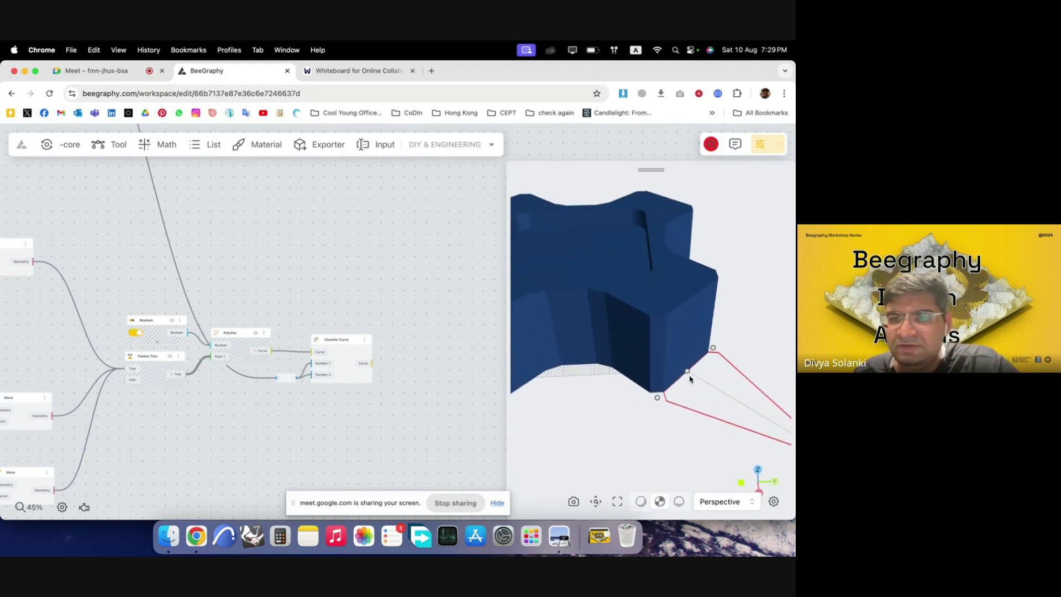
{"action": "left_click_drag", "start_coordinate": [610, 387], "coordinate": [636, 385]}
{"action": "scroll", "coordinate": [733, 329], "scroll_direction": "up", "scroll_amount": 5}
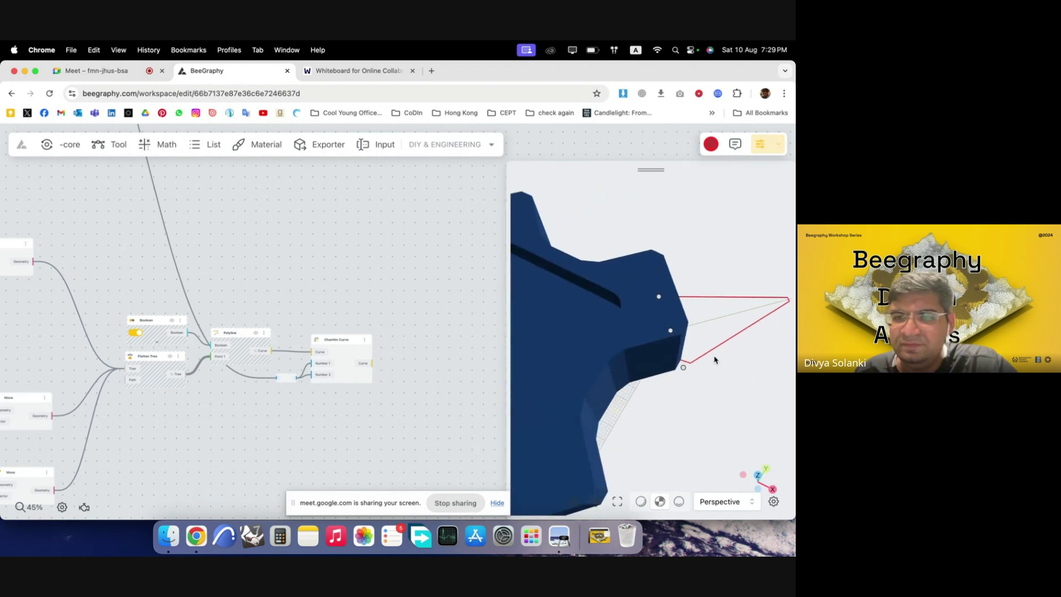
{"action": "left_click_drag", "start_coordinate": [604, 354], "coordinate": [644, 387]}
- Add an Offset Curve node beyond Chamfer Curve and feed it the chamfered Curve output
{"action": "left_click_drag", "start_coordinate": [445, 363], "coordinate": [338, 303]}
{"action": "double_click", "coordinate": [339, 304]}
{"action": "type", "text": "off"}
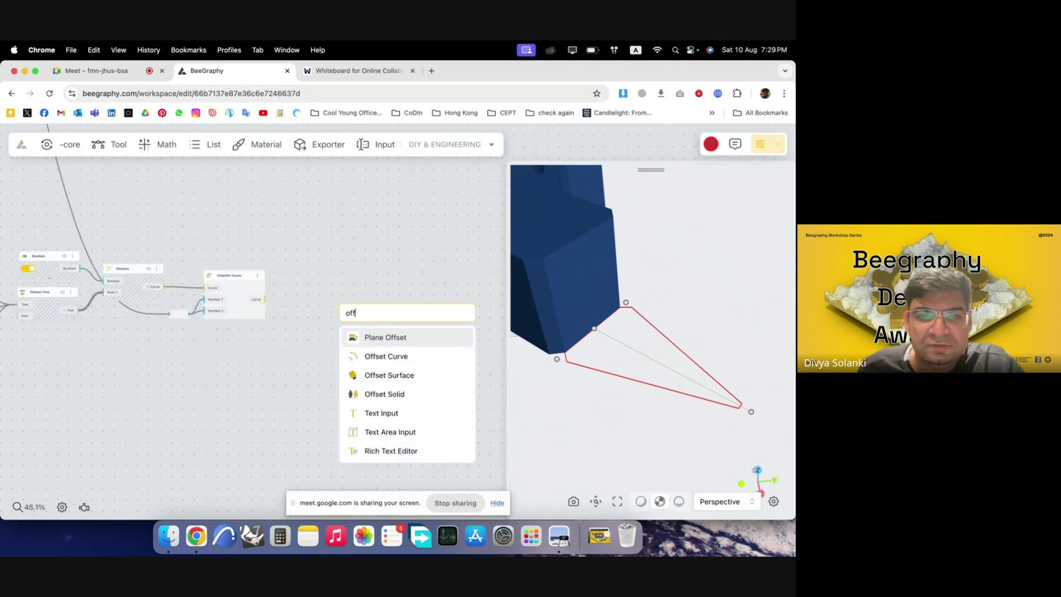
{"action": "left_click", "coordinate": [403, 356]}
{"action": "scroll", "coordinate": [309, 326], "scroll_direction": "up", "scroll_amount": 2}
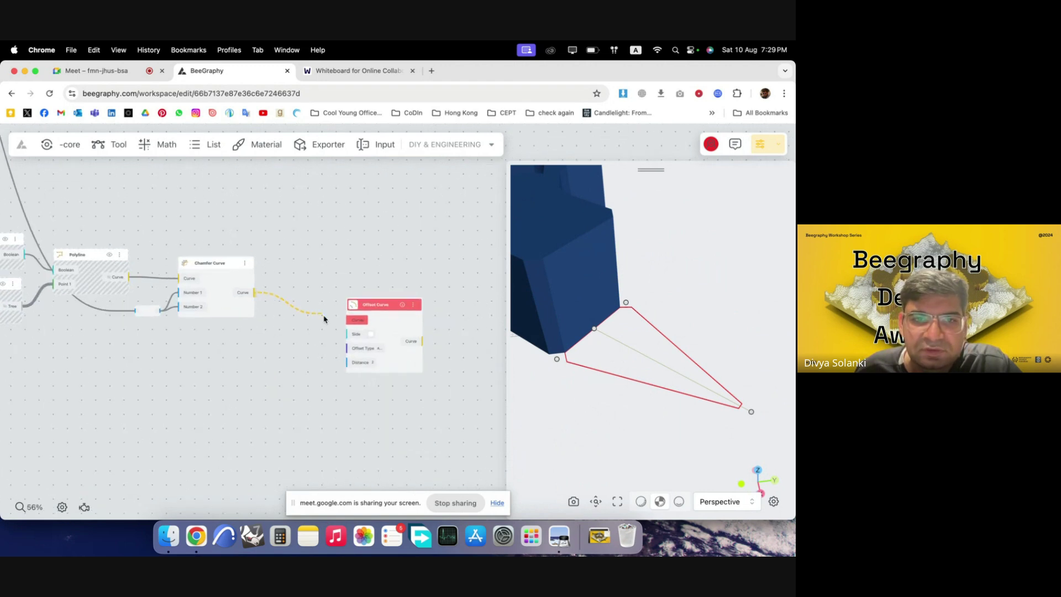
{"action": "left_click_drag", "start_coordinate": [324, 319], "coordinate": [351, 320]}
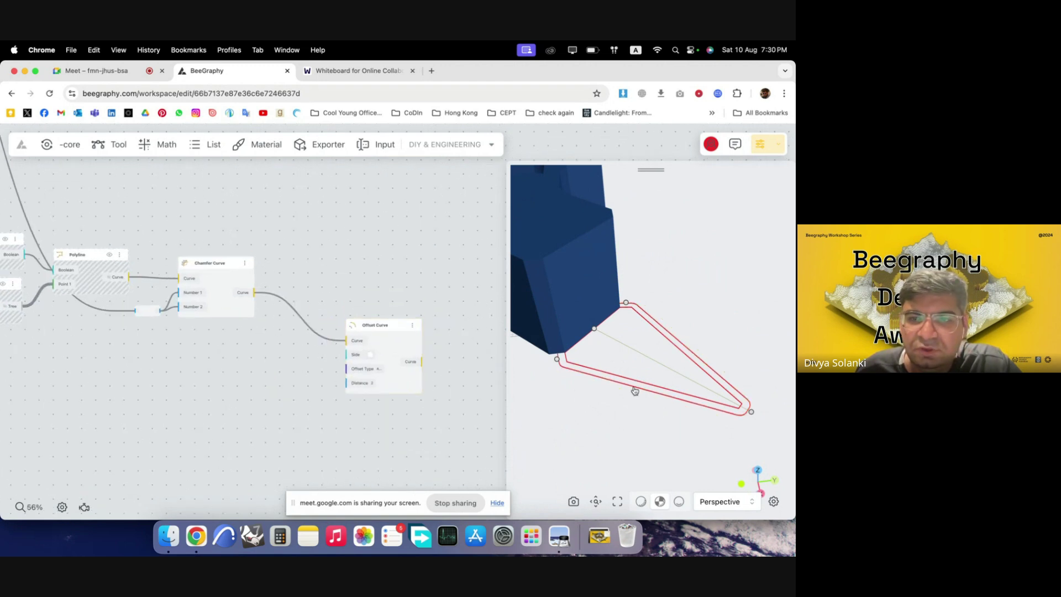
- Add an Opposite node before Offset Curve and a Range Input node in front of the Opposite node
{"action": "double_click", "coordinate": [275, 390]}
{"action": "type", "text": "opp"}
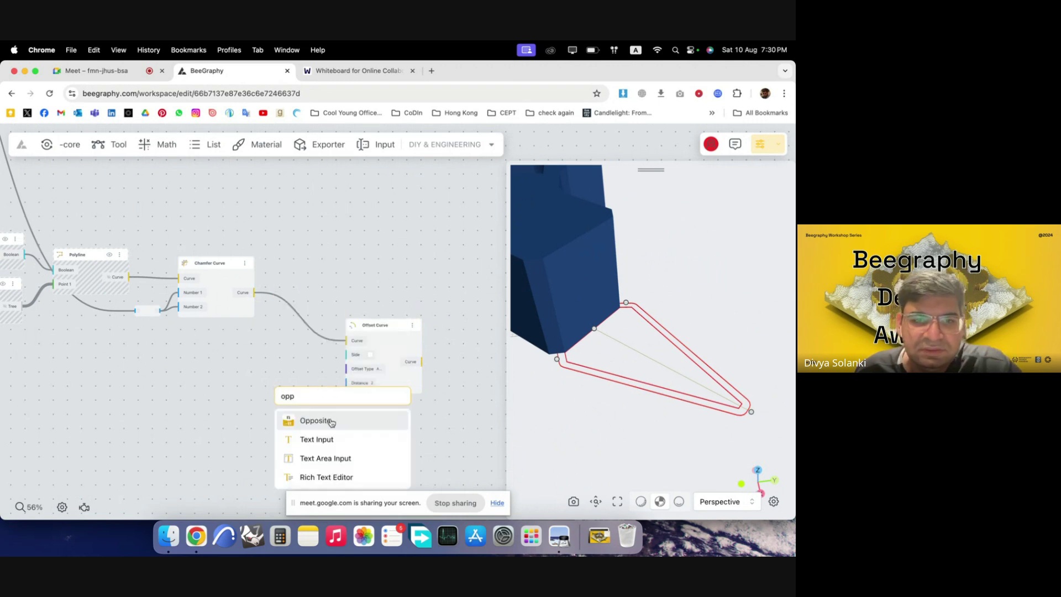
{"action": "left_click", "coordinate": [330, 422]}
{"action": "left_click_drag", "start_coordinate": [323, 398], "coordinate": [282, 379]}
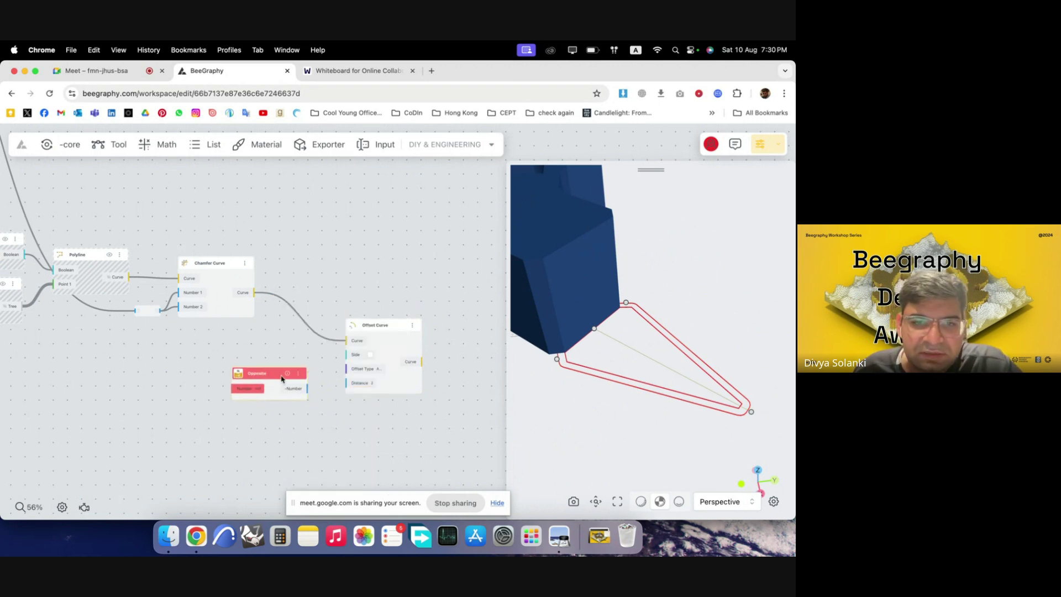
{"action": "double_click", "coordinate": [183, 391]}
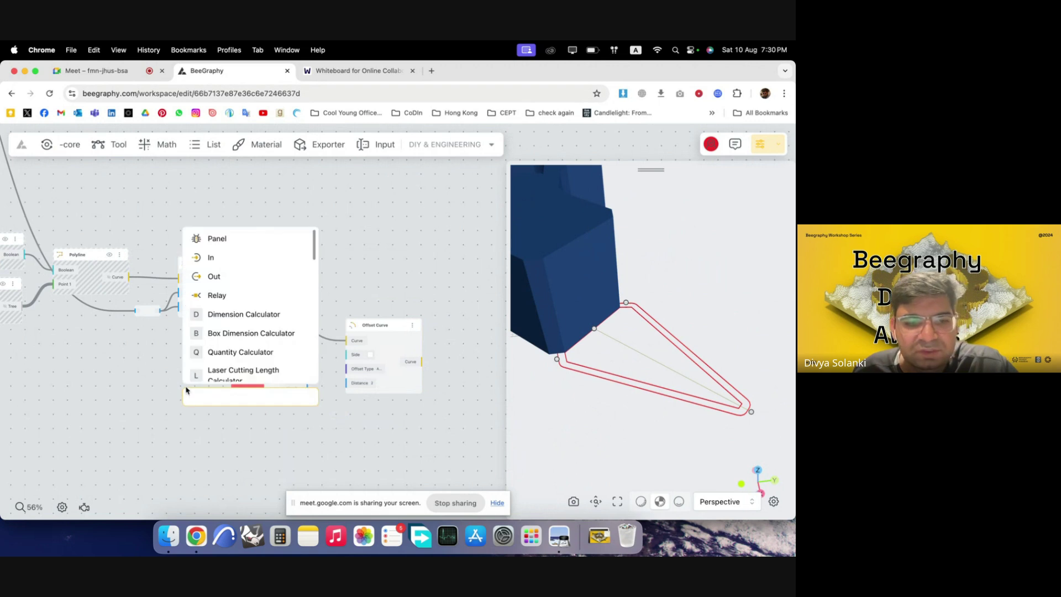
{"action": "type", "text": "n"}
{"action": "left_click", "coordinate": [226, 255]}
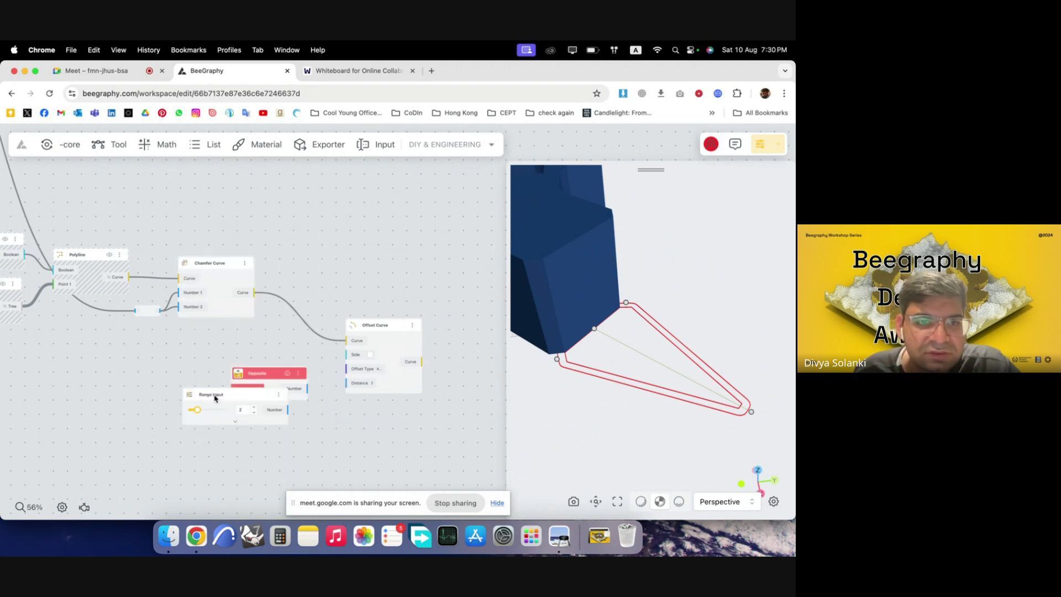
{"action": "left_click_drag", "start_coordinate": [215, 398], "coordinate": [145, 377]}
- Rename the Range Input to Arm Thickness and wire it through the Opposite node into Offset Curve's Distance
{"action": "double_click", "coordinate": [140, 374]}
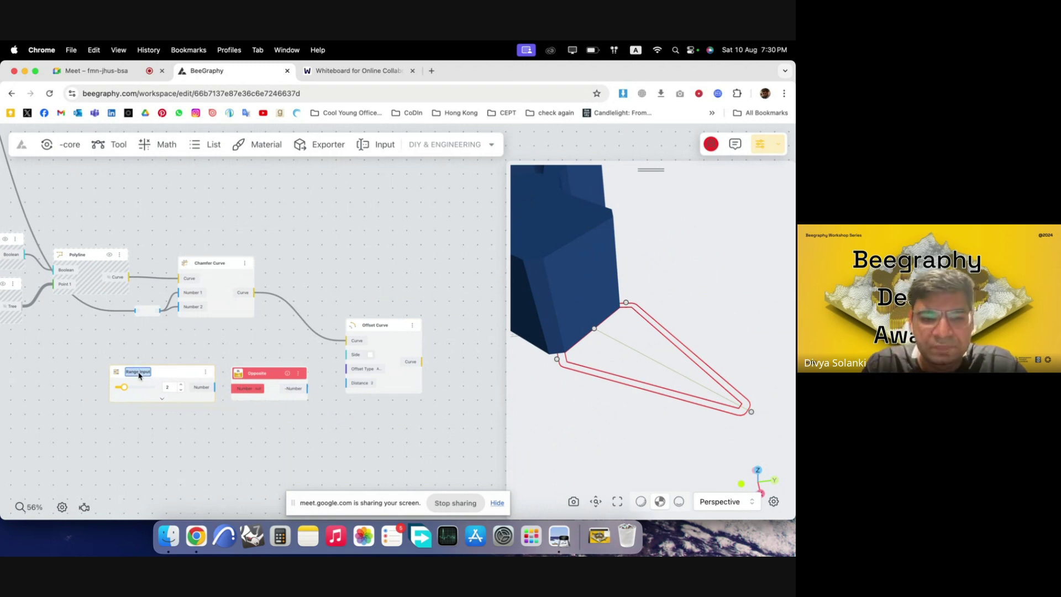
{"action": "type", "text": "D"}
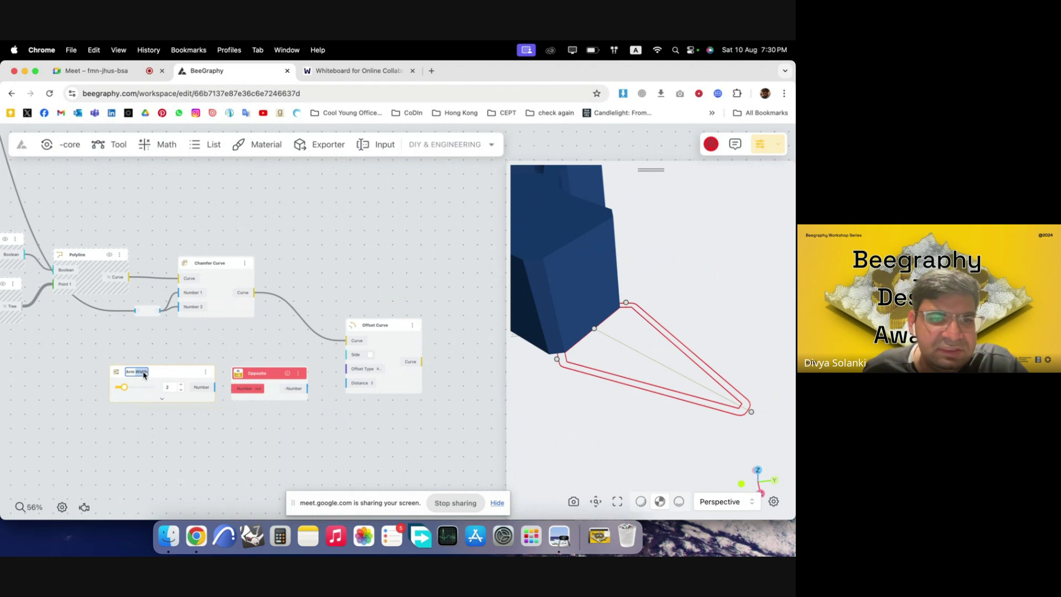
{"action": "type", "text": "Thickness"}
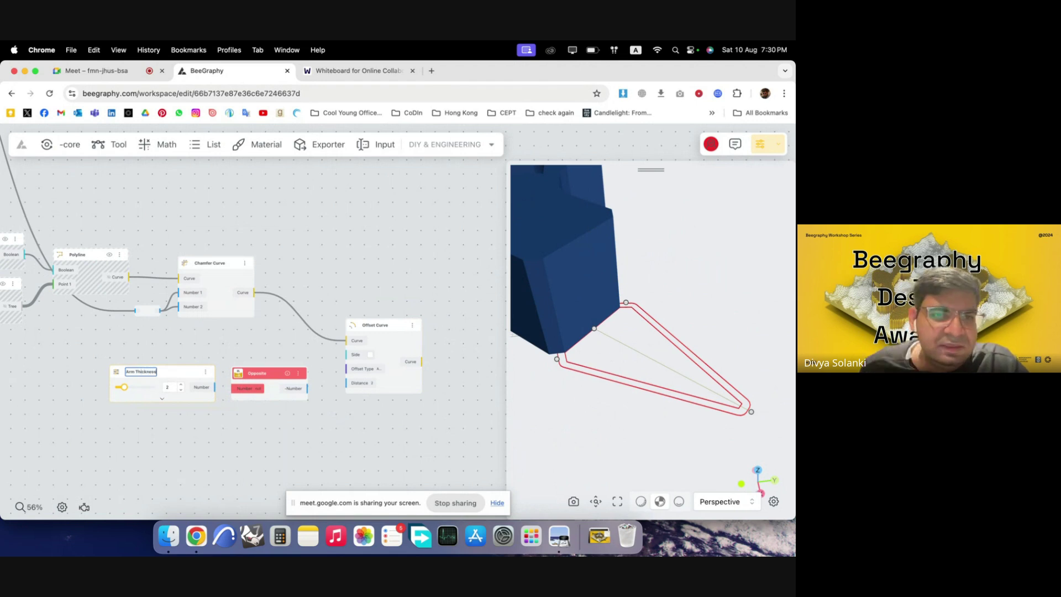
{"action": "left_click", "coordinate": [202, 413]}
{"action": "left_click_drag", "start_coordinate": [215, 388], "coordinate": [232, 389]}
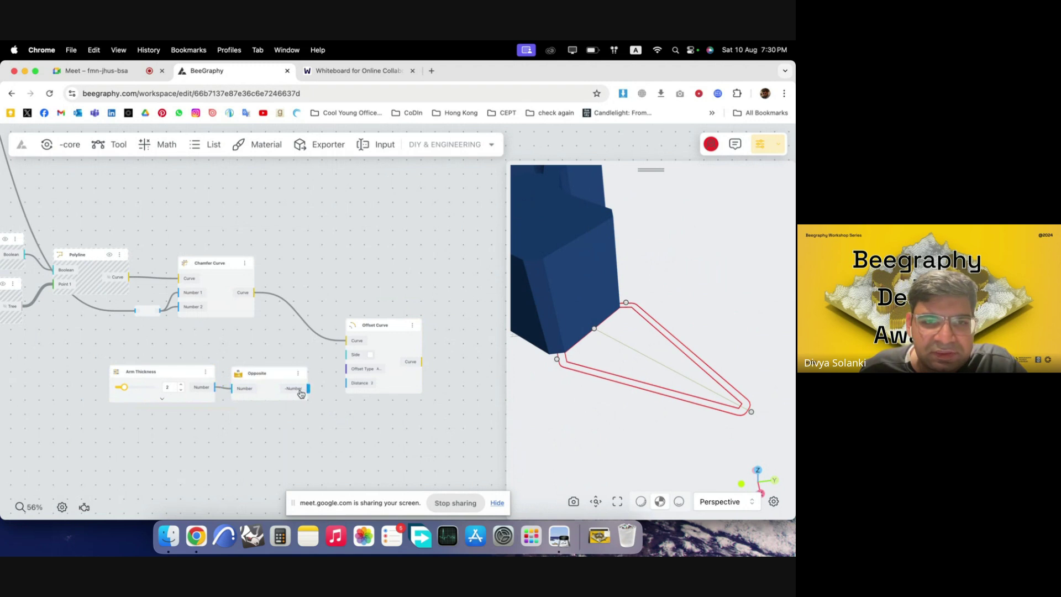
{"action": "left_click_drag", "start_coordinate": [308, 392], "coordinate": [347, 383]}
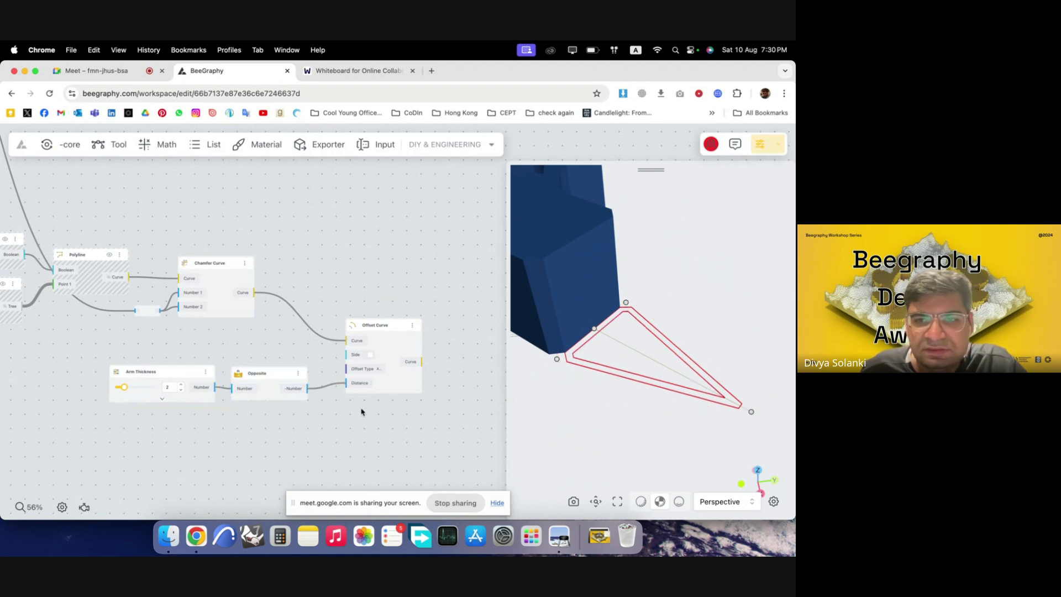
- Add a Loft Surface node beyond Offset Curve, leaving room between the two nodes
{"action": "scroll", "coordinate": [319, 339], "scroll_direction": "down", "scroll_amount": 4}
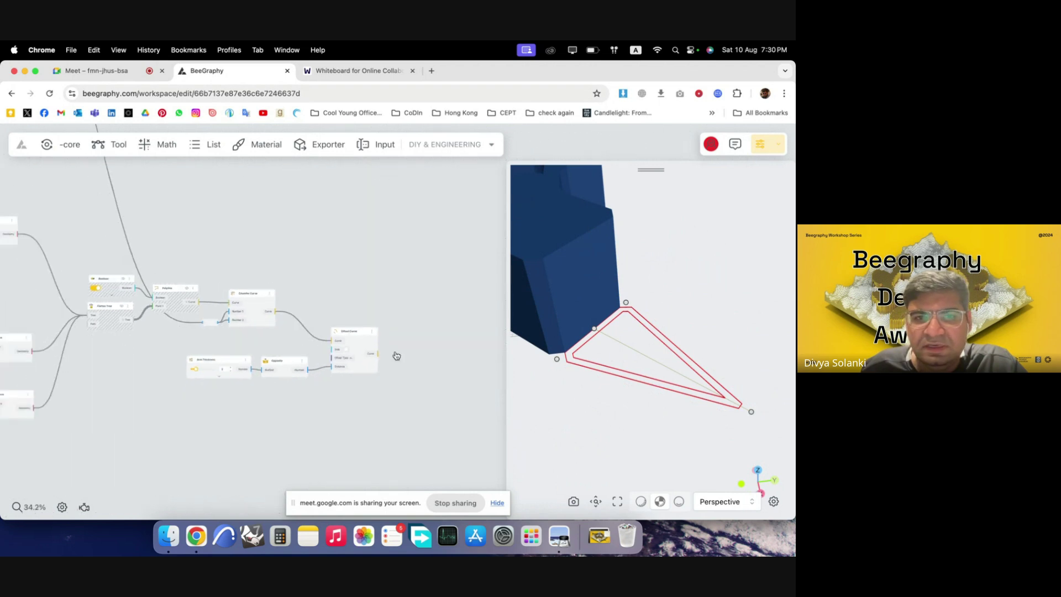
{"action": "scroll", "coordinate": [453, 350], "scroll_direction": "up", "scroll_amount": 3}
{"action": "double_click", "coordinate": [390, 301]}
{"action": "type", "text": "loft"}
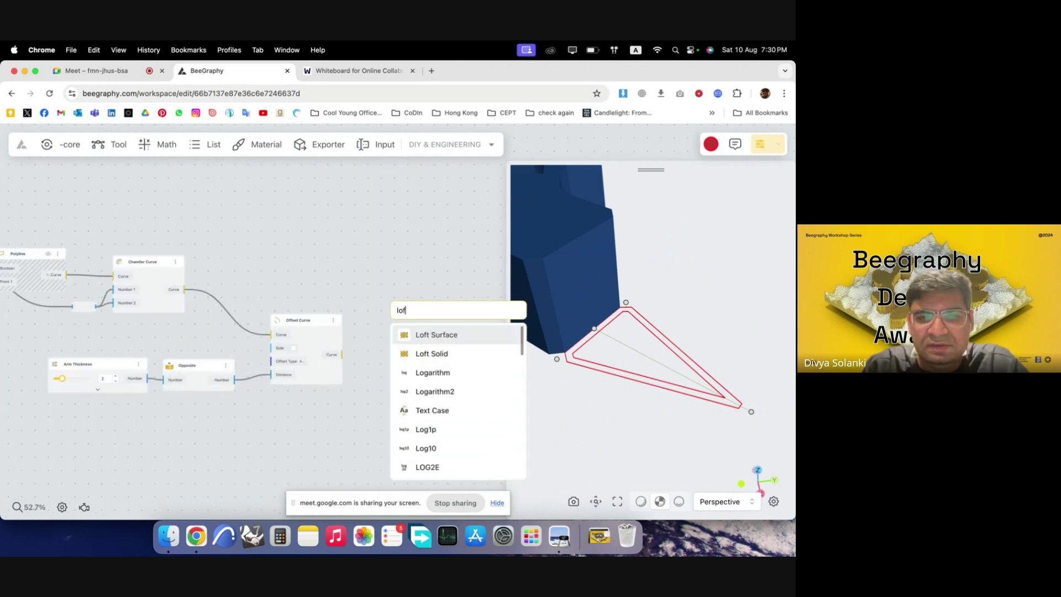
{"action": "left_click", "coordinate": [456, 338]}
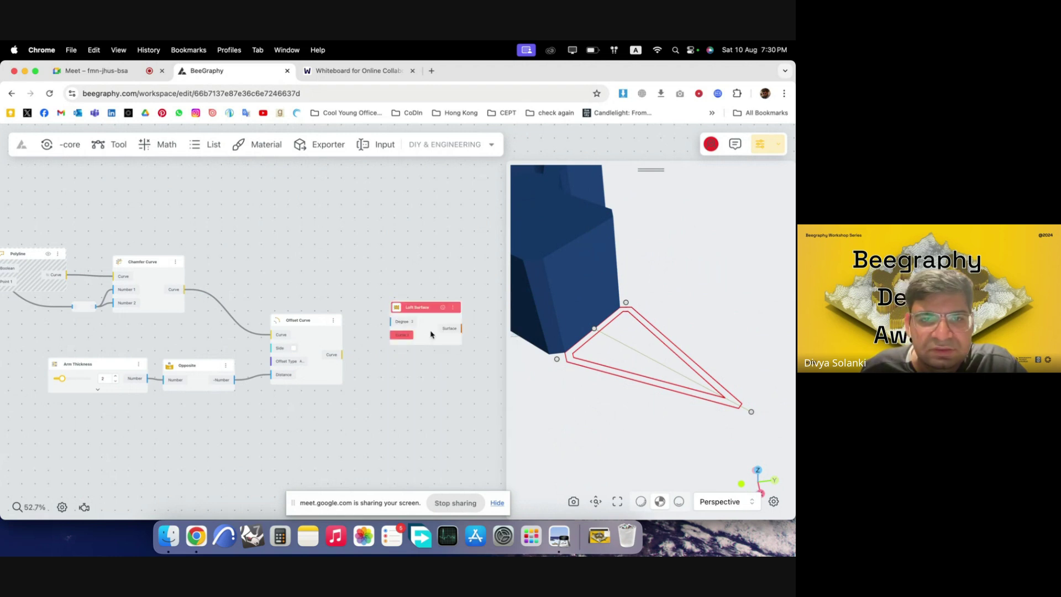
{"action": "left_click_drag", "start_coordinate": [431, 334], "coordinate": [425, 308]}
{"action": "scroll", "coordinate": [372, 291], "scroll_direction": "right", "scroll_amount": 3}
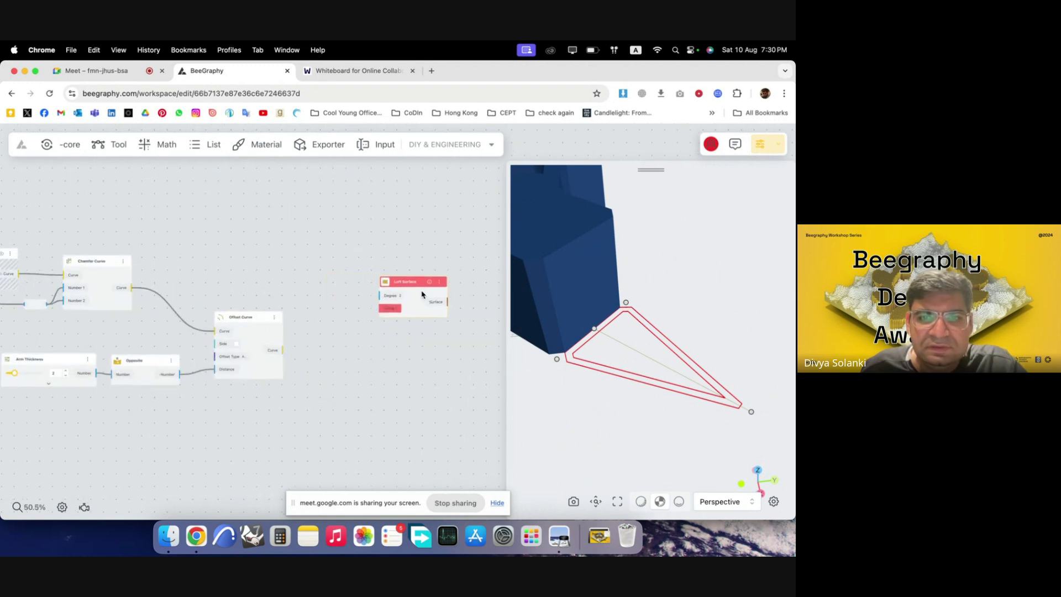
- Add a Flatten Tree node and wire the Chamfer Curve and Offset Curve outputs through it into Loft Surface's curve input
{"action": "double_click", "coordinate": [326, 293]}
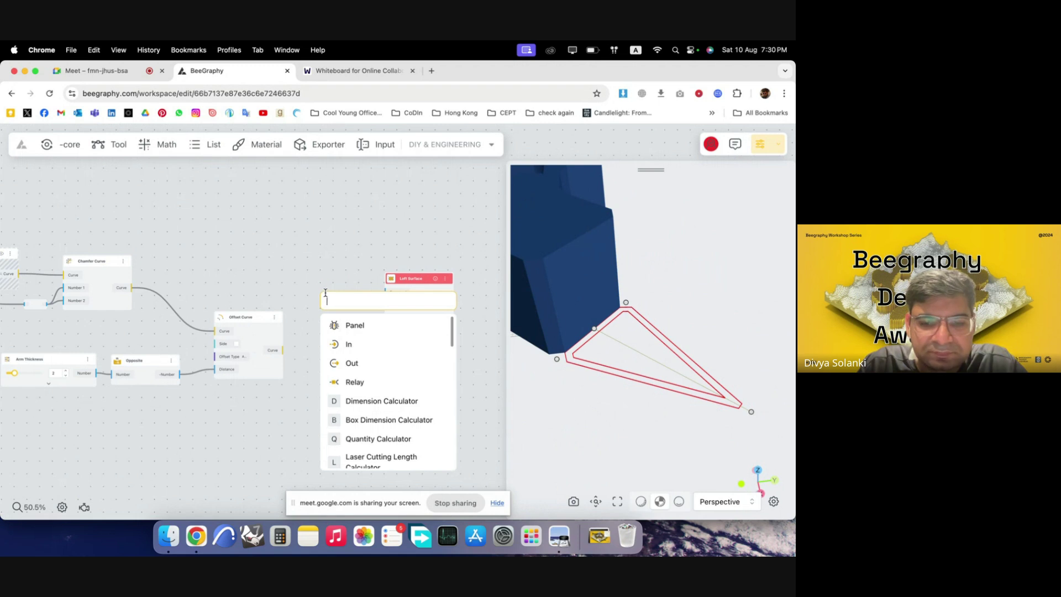
{"action": "type", "text": "lflat"}
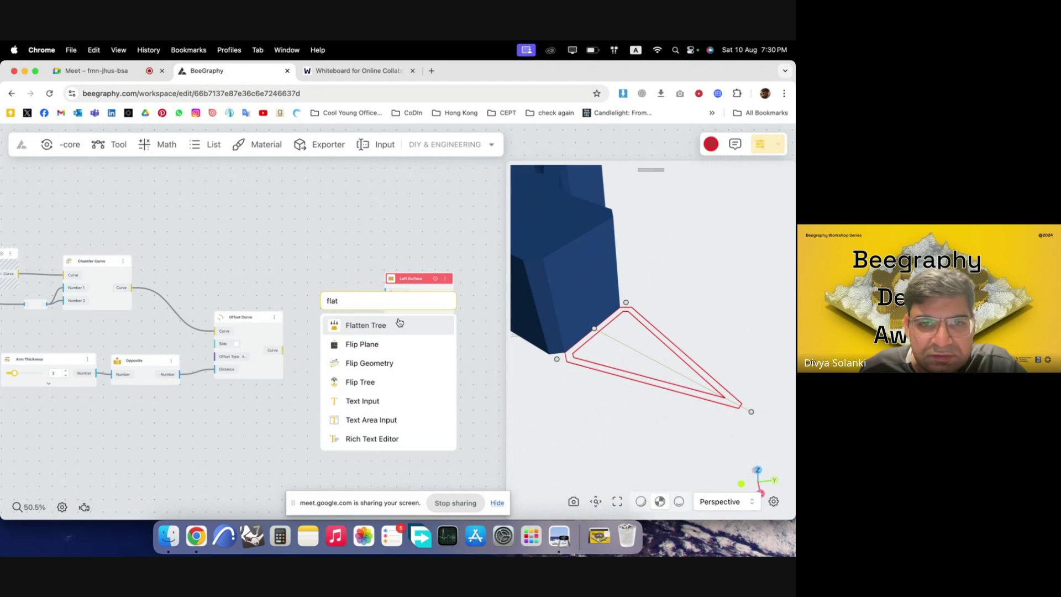
{"action": "left_click", "coordinate": [350, 321]}
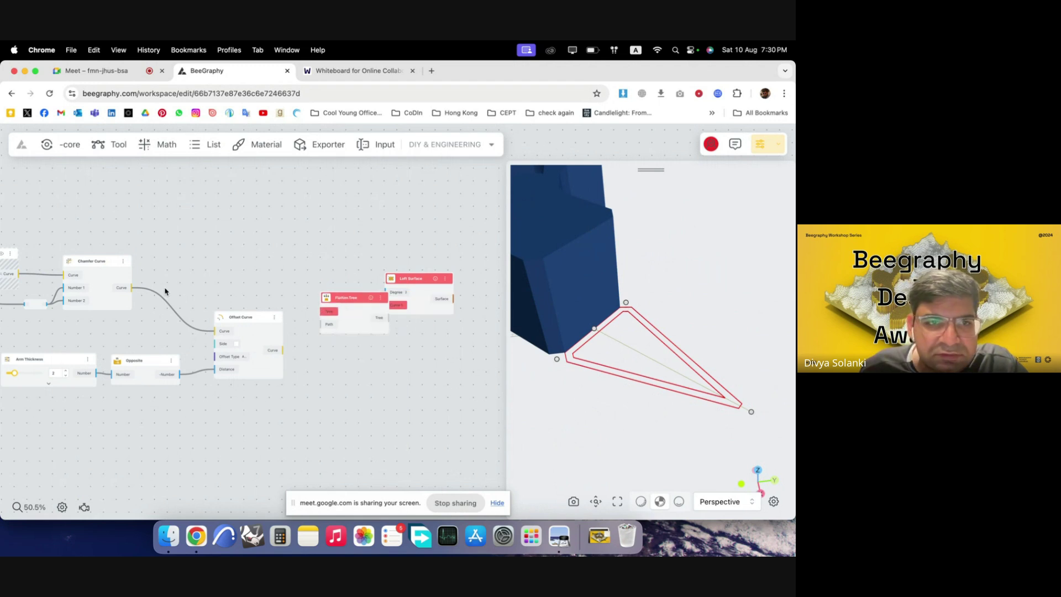
{"action": "left_click_drag", "start_coordinate": [317, 314], "coordinate": [321, 311]}
{"action": "left_click_drag", "start_coordinate": [283, 350], "coordinate": [424, 297]}
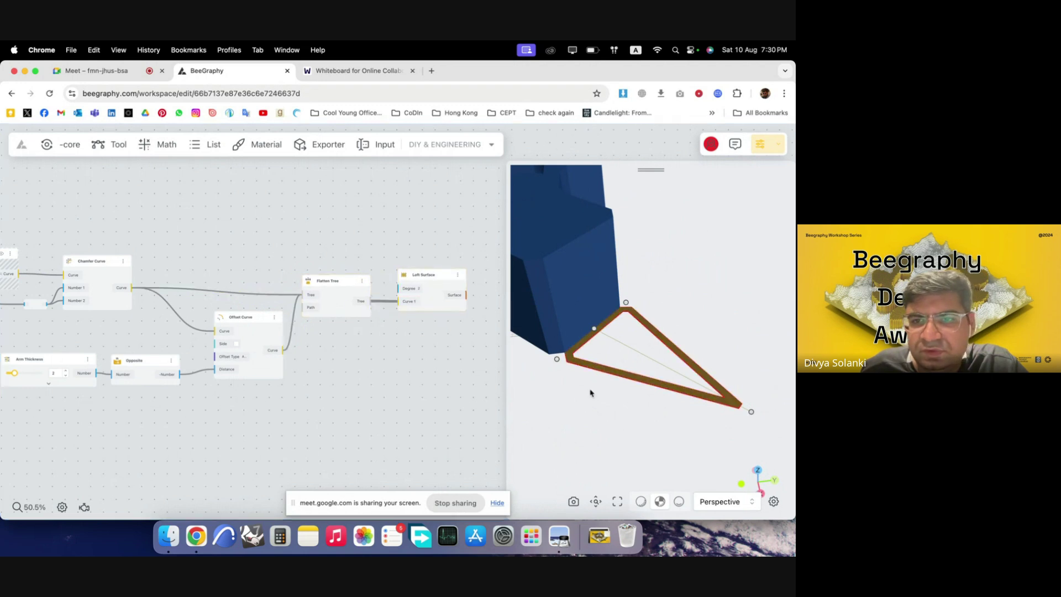
{"action": "scroll", "coordinate": [256, 306], "scroll_direction": "down", "scroll_amount": 5}
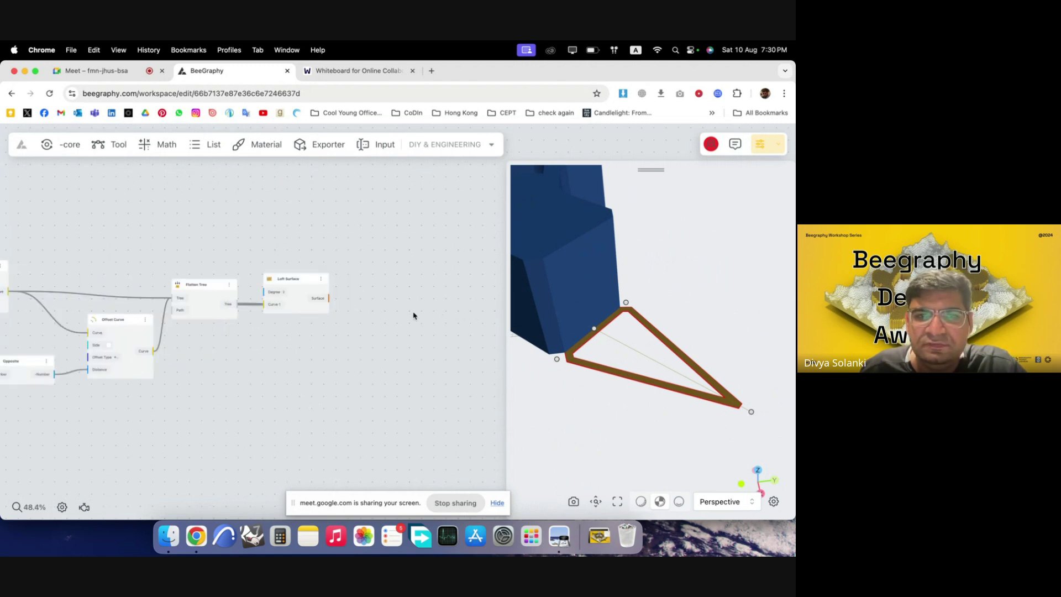
{"action": "scroll", "coordinate": [420, 300], "scroll_direction": "up", "scroll_amount": 5}
{"action": "double_click", "coordinate": [363, 293]}
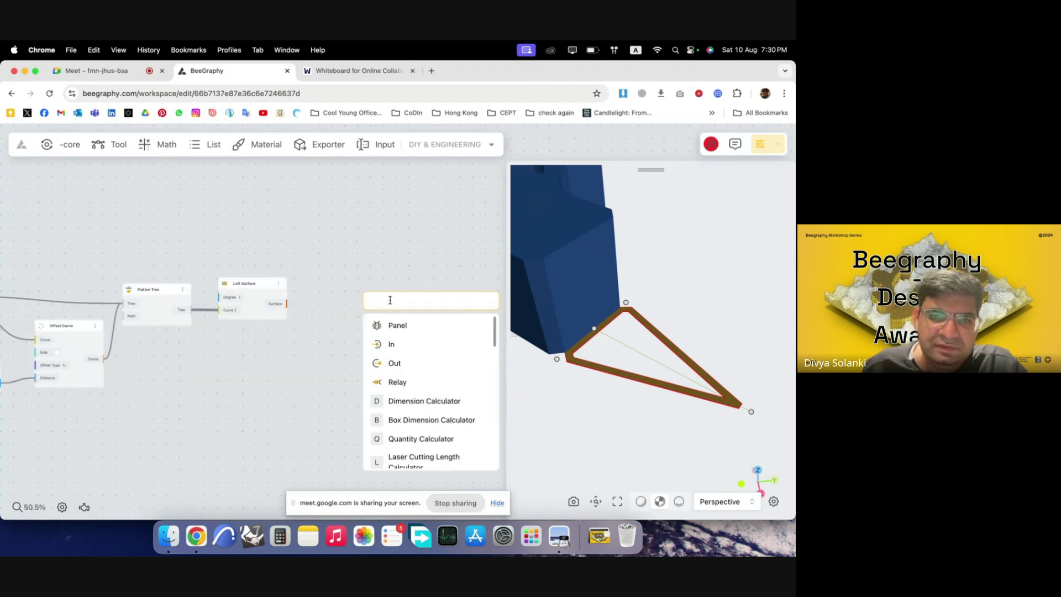
{"action": "type", "text": "extru"}
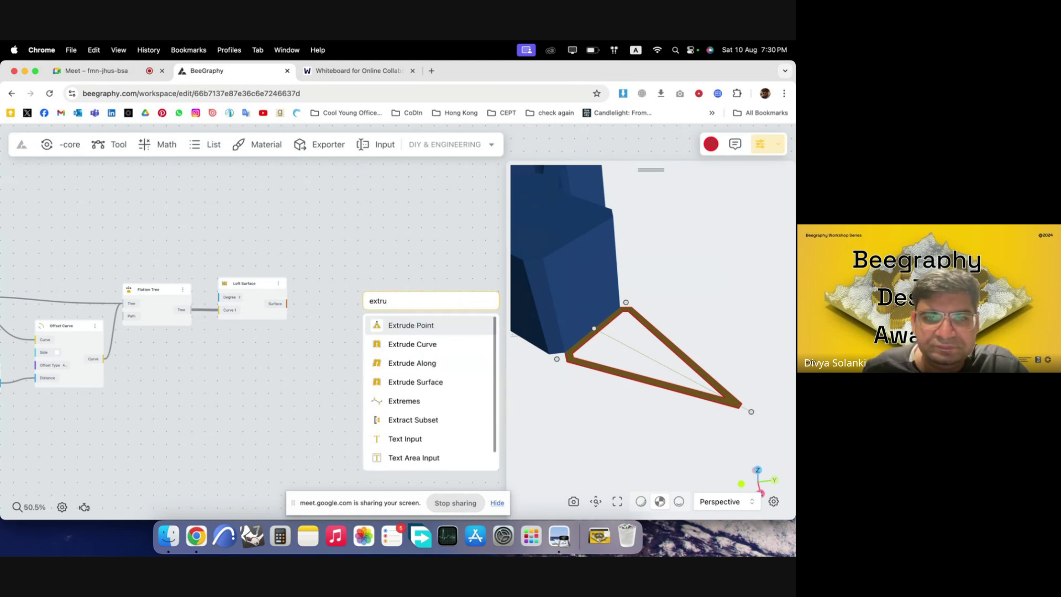
{"action": "left_click", "coordinate": [298, 342]}
- Add a Move node beyond Loft Surface
{"action": "double_click", "coordinate": [384, 315]}
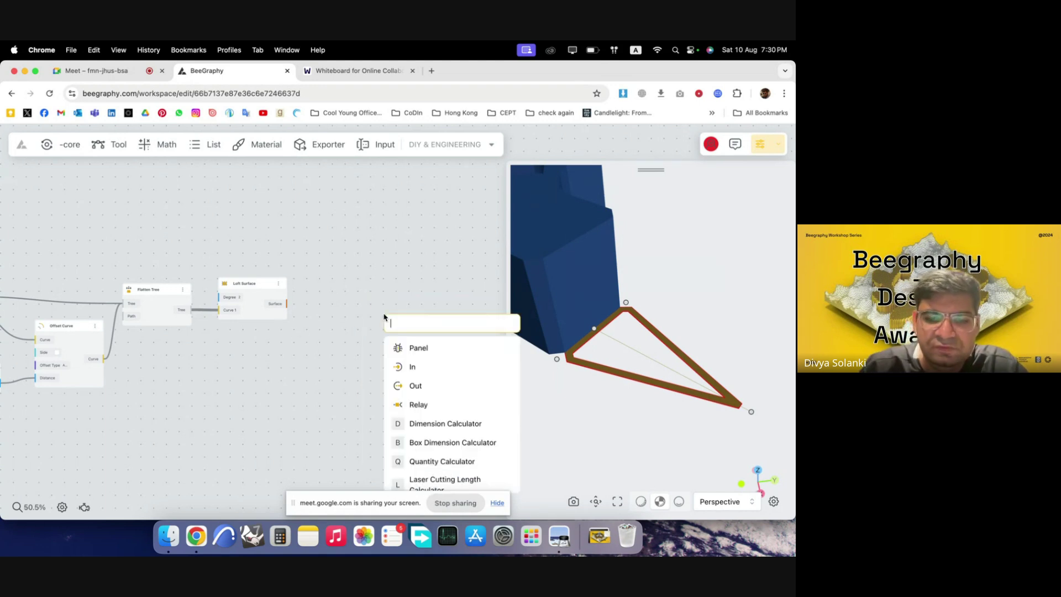
{"action": "type", "text": "move"}
{"action": "left_click", "coordinate": [418, 367]}
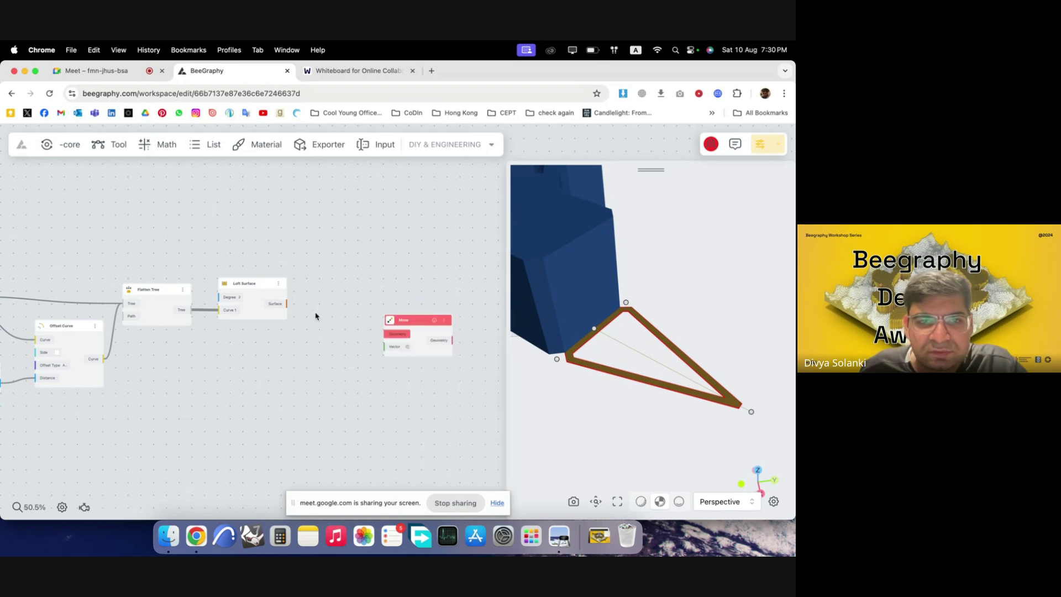
- Connect the Loft Surface output to the Move node's geometry input and place the Move node beside Loft Surface
{"action": "left_click_drag", "start_coordinate": [377, 330], "coordinate": [364, 303]}
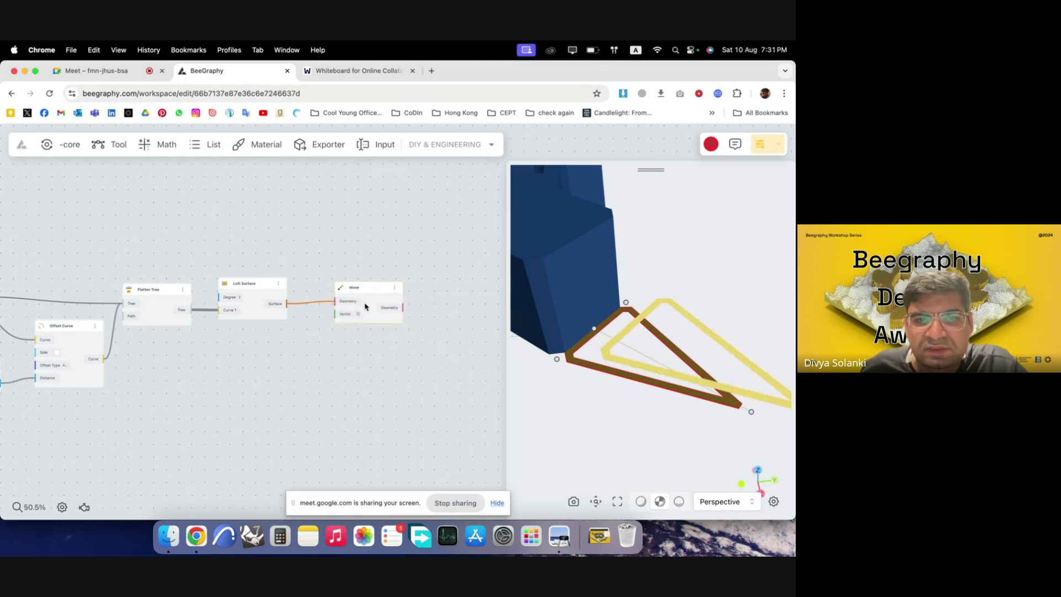
{"action": "left_click_drag", "start_coordinate": [590, 389], "coordinate": [539, 299]}
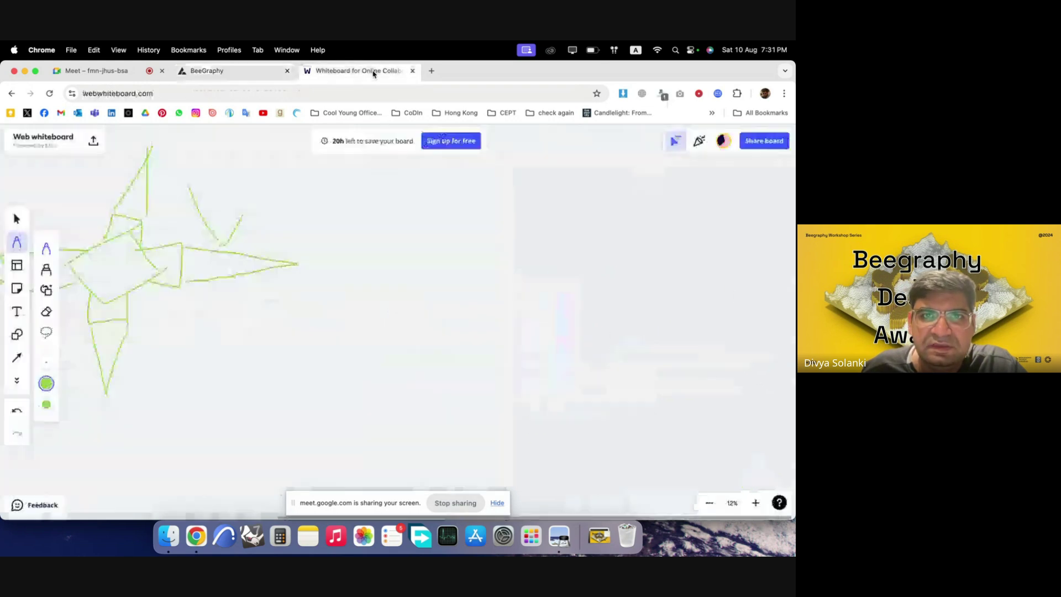
- Switch to the web whiteboard and sketch a side view of the body edge with a tapering arm flush with its top
{"action": "left_click", "coordinate": [356, 71]}
{"action": "mouse_move", "coordinate": [378, 257]}
{"action": "left_mouse_down"}
{"action": "mouse_move", "coordinate": [442, 272]}
{"action": "mouse_move", "coordinate": [681, 253]}
{"action": "mouse_move", "coordinate": [440, 357]}
{"action": "mouse_move", "coordinate": [335, 365]}
{"action": "left_mouse_up"}
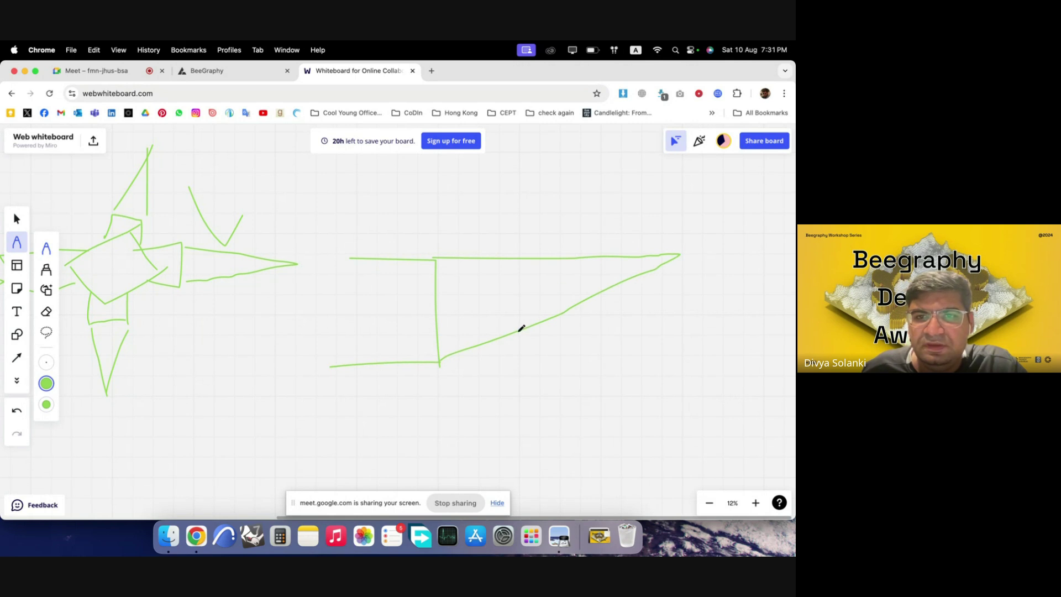
{"action": "left_click_drag", "start_coordinate": [451, 352], "coordinate": [682, 246]}
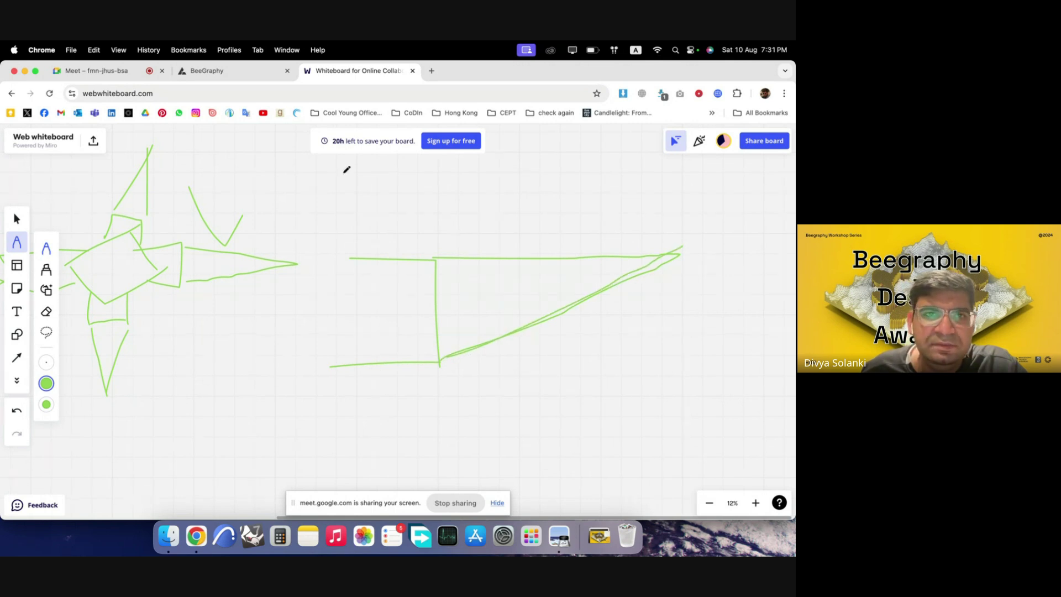
- Switch back to BeeGraphy and connect the VectorZ output of Body Height to the Move node's vector input
{"action": "left_click", "coordinate": [194, 73]}
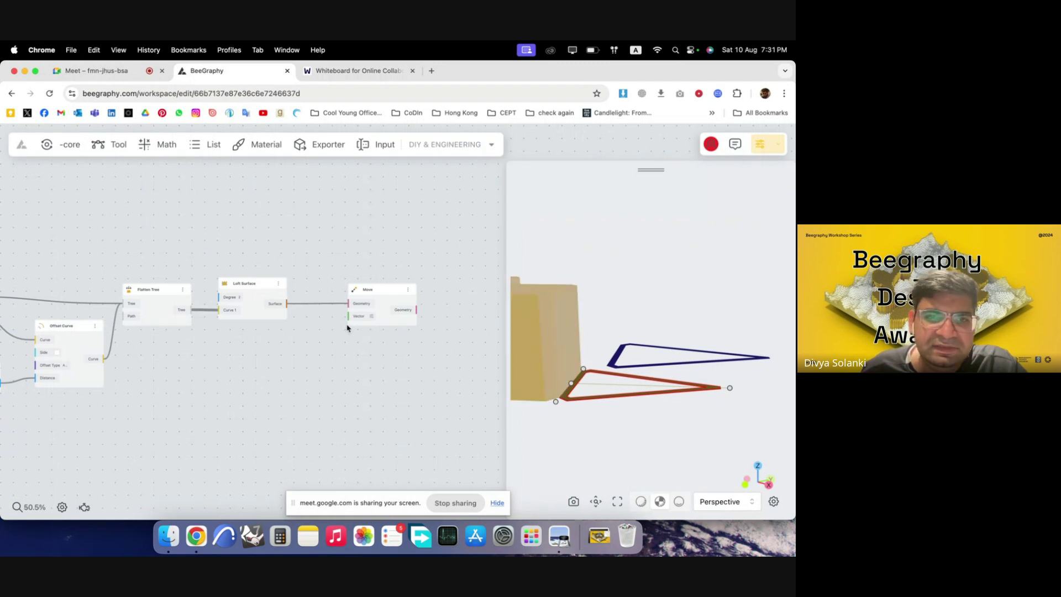
{"action": "scroll", "coordinate": [424, 358], "scroll_direction": "down", "scroll_amount": 5}
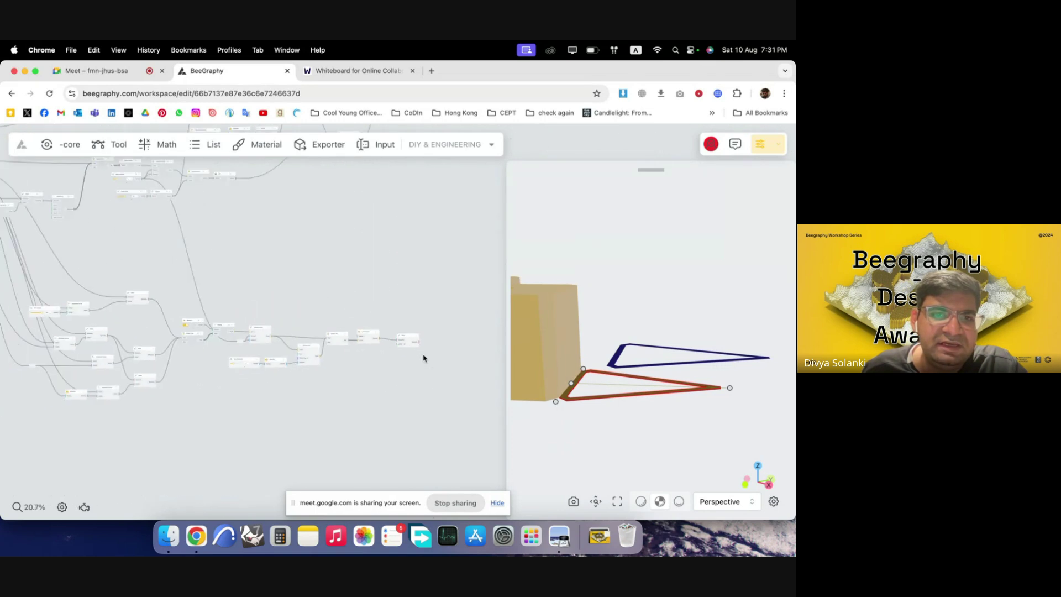
{"action": "left_click_drag", "start_coordinate": [158, 236], "coordinate": [273, 278]}
{"action": "scroll", "coordinate": [405, 326], "scroll_direction": "up", "scroll_amount": 3}
{"action": "scroll", "coordinate": [354, 282], "scroll_direction": "down", "scroll_amount": 3}
{"action": "left_click_drag", "start_coordinate": [348, 216], "coordinate": [358, 270]}
{"action": "scroll", "coordinate": [358, 270], "scroll_direction": "up", "scroll_amount": 3}
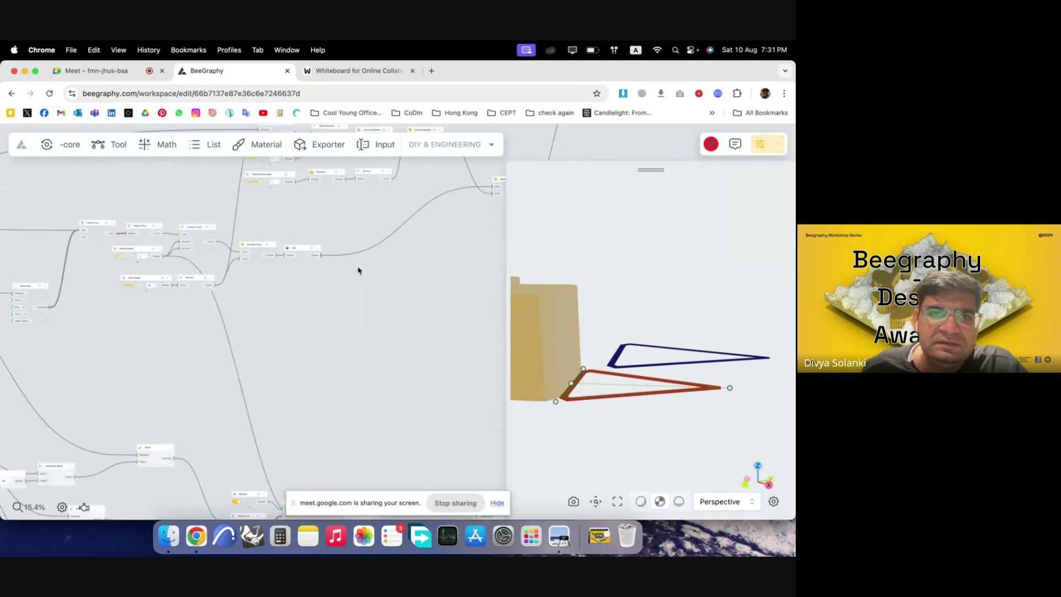
{"action": "scroll", "coordinate": [358, 270], "scroll_direction": "up", "scroll_amount": 6}
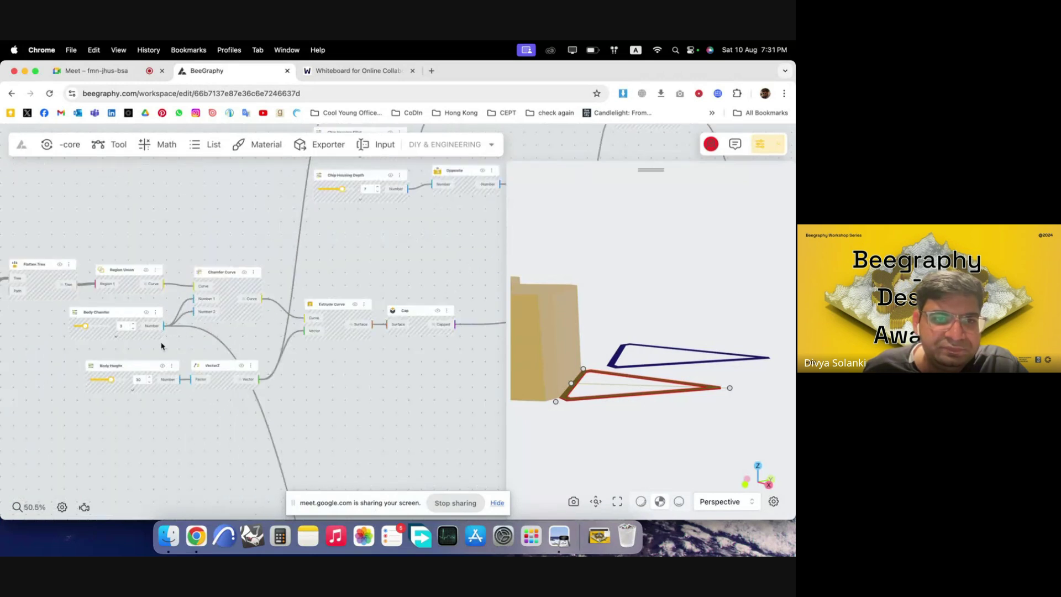
{"action": "scroll", "coordinate": [160, 346], "scroll_direction": "up", "scroll_amount": 1}
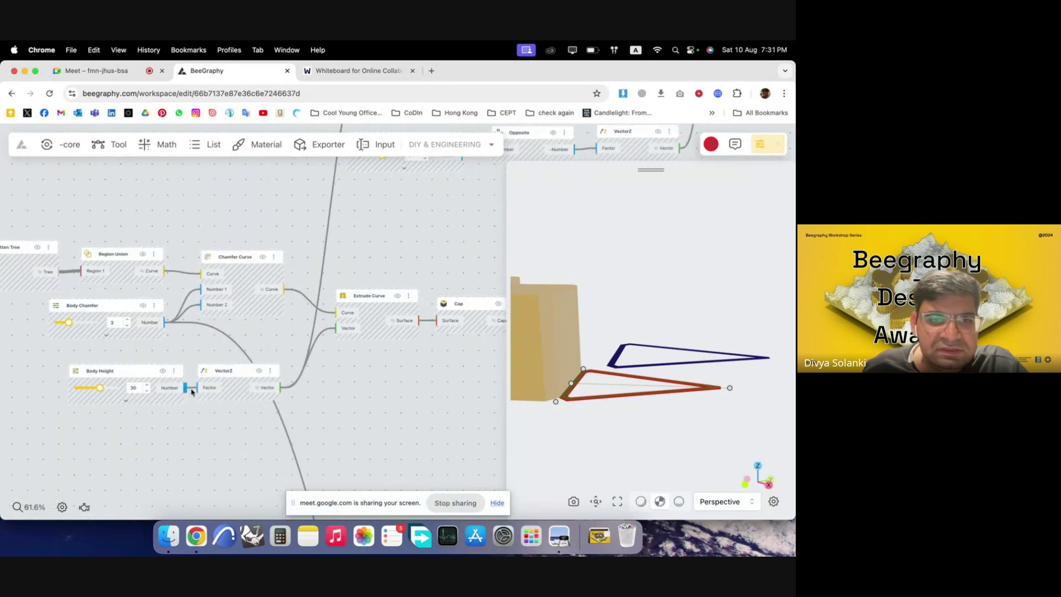
{"action": "left_click_drag", "start_coordinate": [281, 387], "coordinate": [438, 405]}
{"action": "scroll", "coordinate": [283, 274], "scroll_direction": "down", "scroll_amount": 5}
{"action": "scroll", "coordinate": [267, 298], "scroll_direction": "down", "scroll_amount": 2}
{"action": "scroll", "coordinate": [444, 425], "scroll_direction": "up", "scroll_amount": 3}
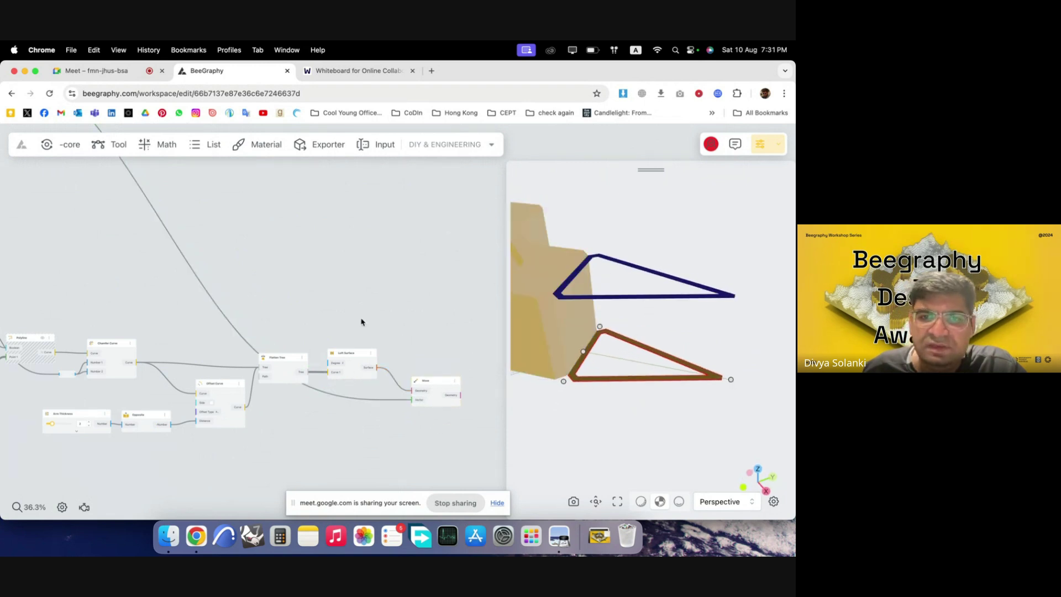
{"action": "scroll", "coordinate": [462, 384], "scroll_direction": "right", "scroll_amount": 5}
{"action": "scroll", "coordinate": [418, 384], "scroll_direction": "up", "scroll_amount": 1}
{"action": "double_click", "coordinate": [441, 371]}
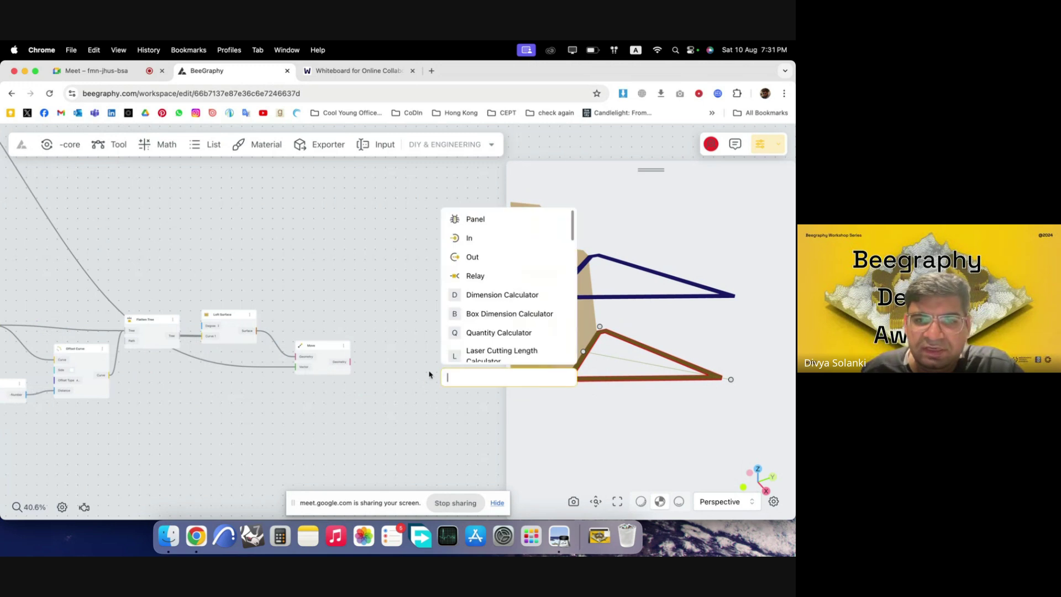
{"action": "left_click", "coordinate": [395, 367]}
{"action": "double_click", "coordinate": [396, 368]}
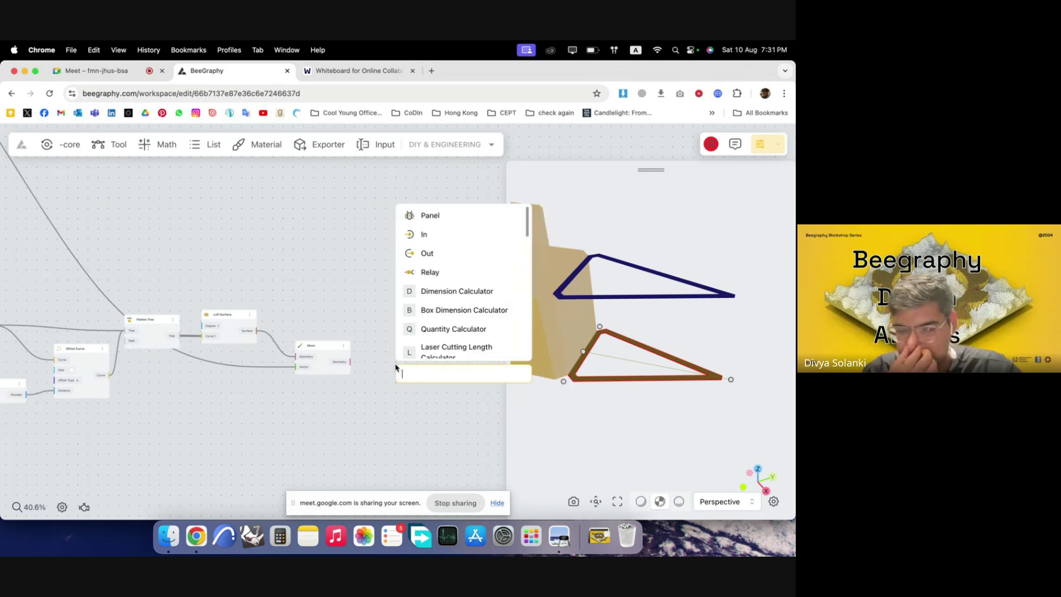
{"action": "type", "text": "extr"}
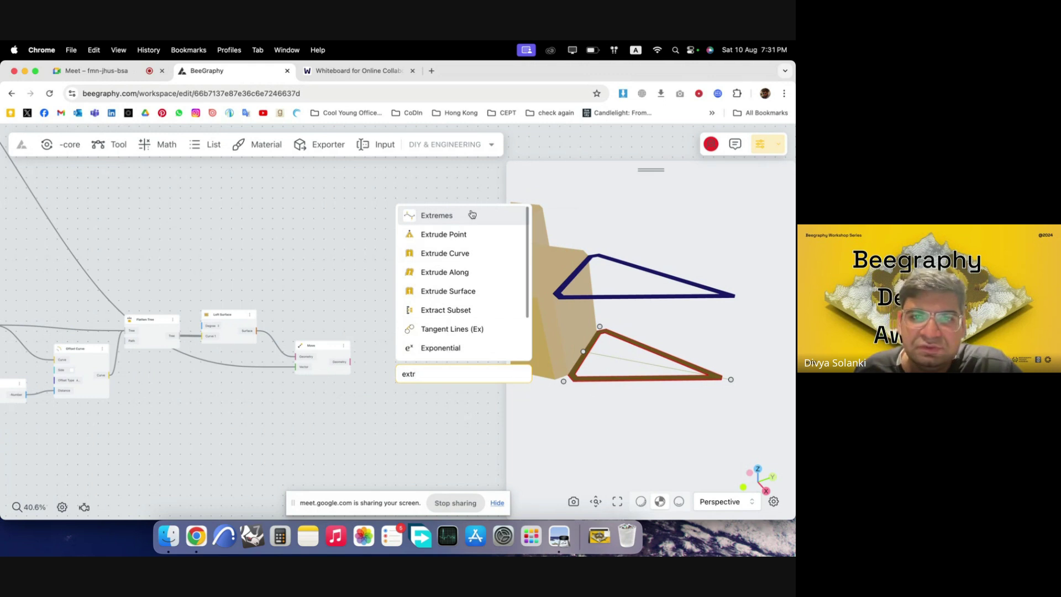
{"action": "left_click", "coordinate": [477, 258]}
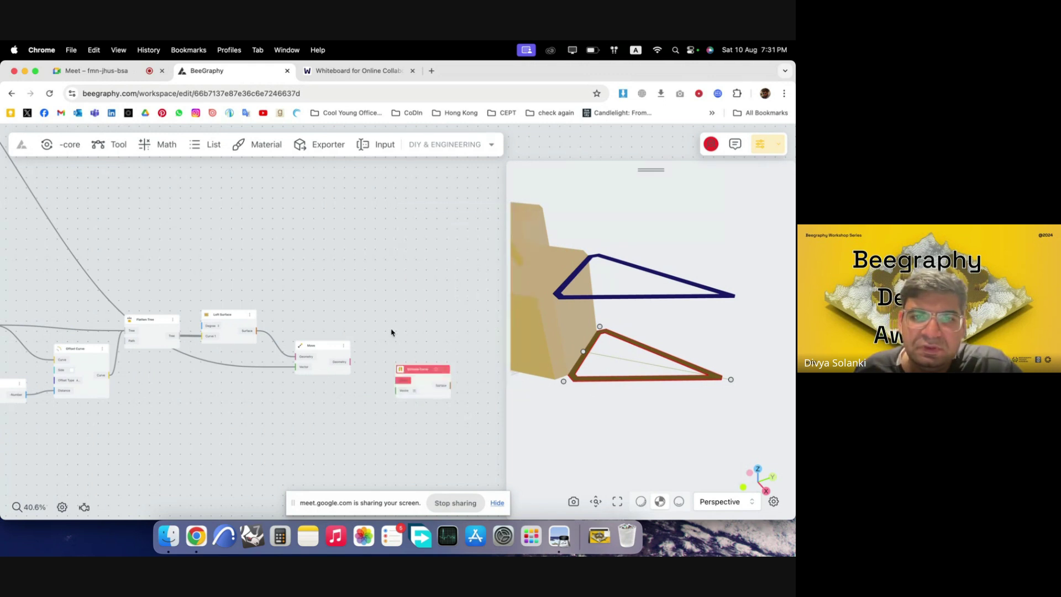
{"action": "key", "text": "super+z"}
- Add an Extrude Surface node and connect the Move node's geometry output to its surface input
{"action": "double_click", "coordinate": [404, 369]}
{"action": "type", "text": "extr"}
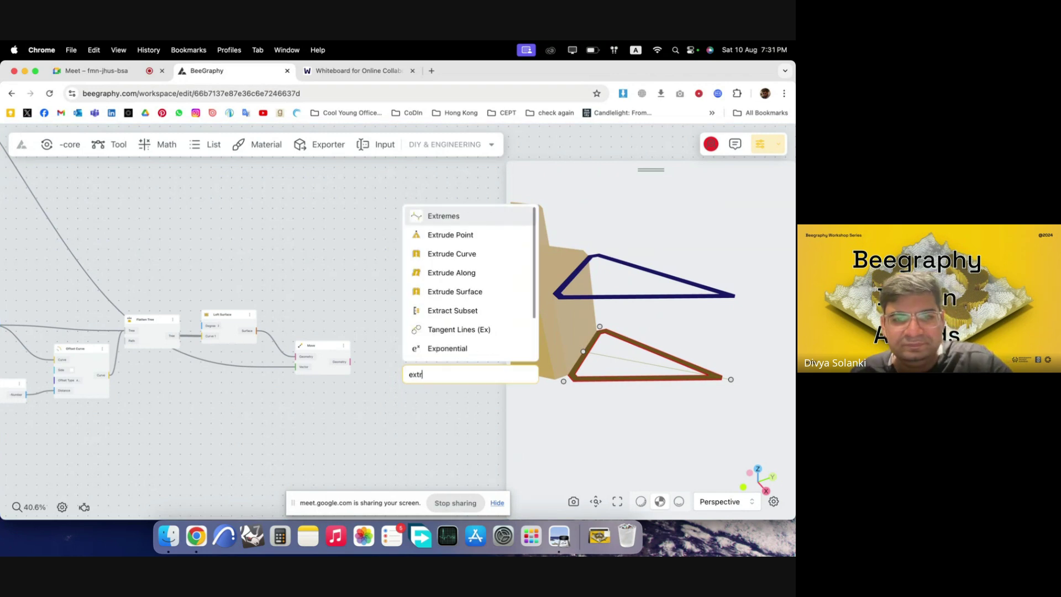
{"action": "left_click", "coordinate": [474, 291]}
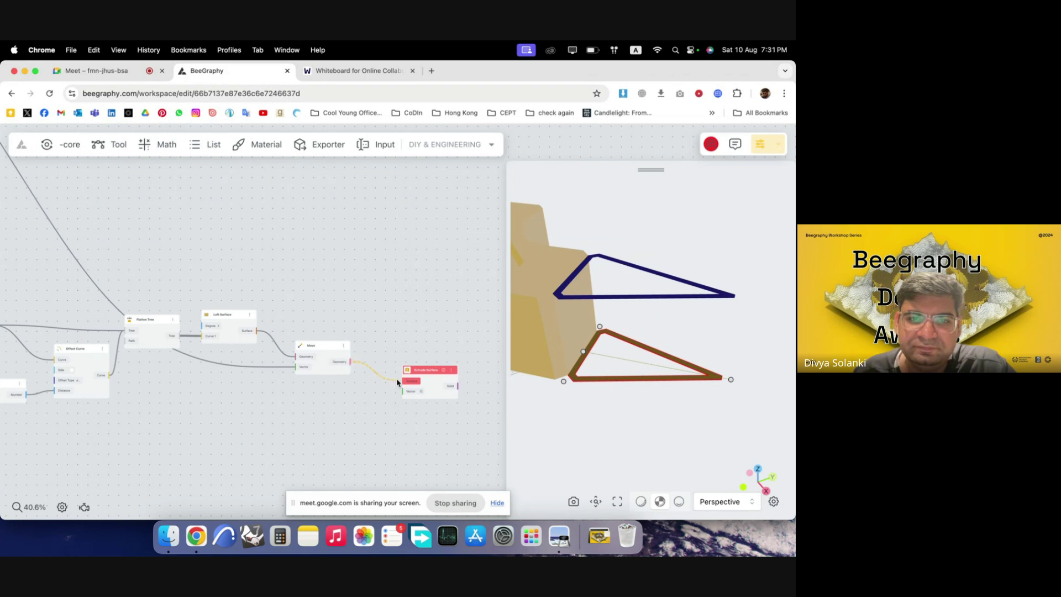
{"action": "left_click_drag", "start_coordinate": [397, 381], "coordinate": [410, 381]}
- Add a VectorZ node and place it below the Move node
{"action": "scroll", "coordinate": [368, 405], "scroll_direction": "up", "scroll_amount": 4}
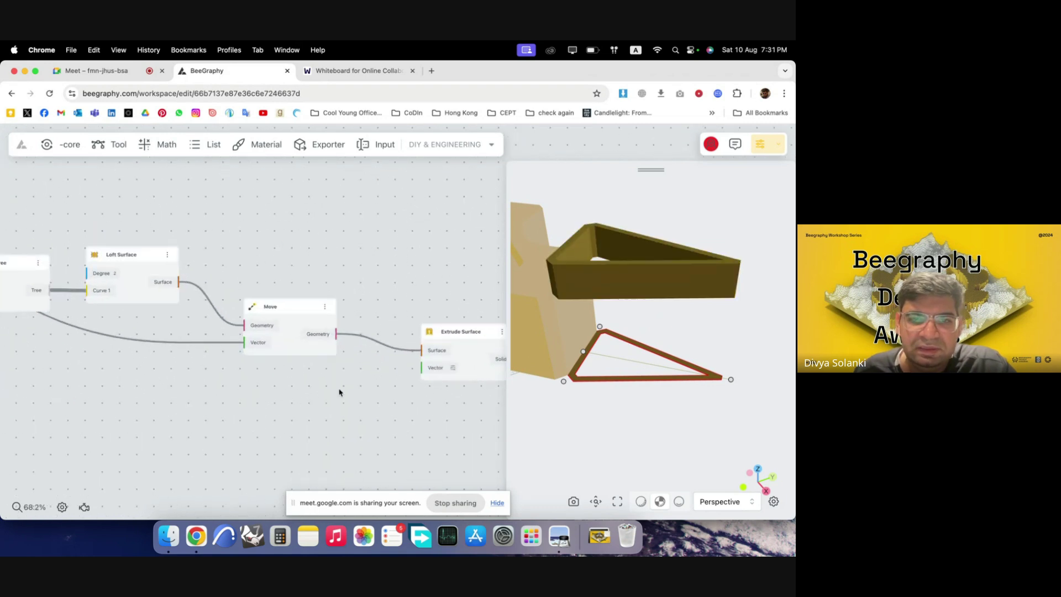
{"action": "double_click", "coordinate": [339, 393]}
{"action": "type", "text": "z"}
{"action": "left_click", "coordinate": [380, 421]}
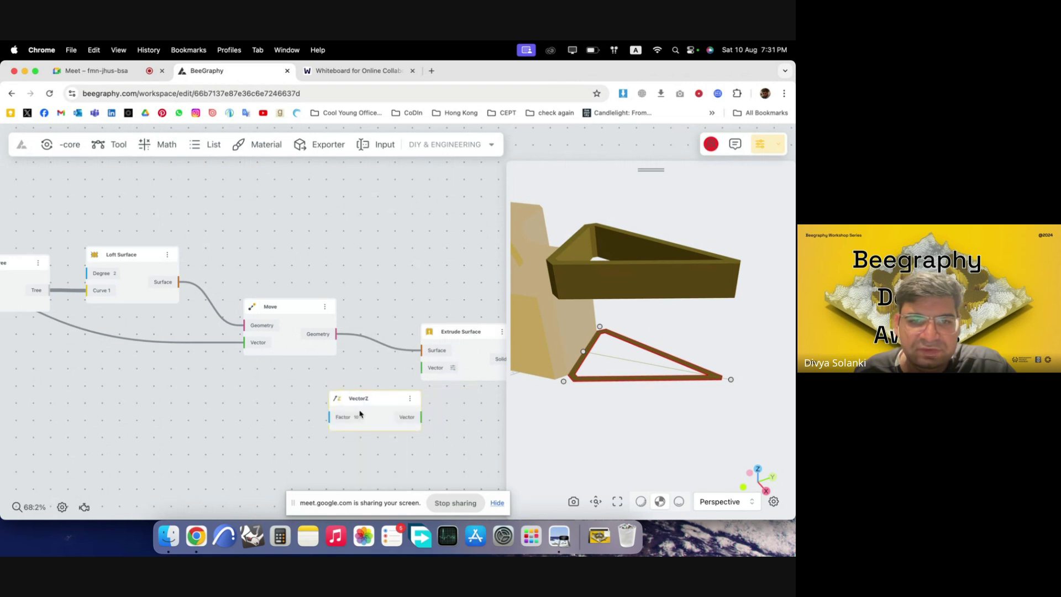
{"action": "left_click_drag", "start_coordinate": [357, 414], "coordinate": [285, 411]}
- Add an Opposite node feeding the new VectorZ factor, and connect that VectorZ to the Extrude Surface vector input
{"action": "double_click", "coordinate": [192, 418]}
{"action": "type", "text": "opp"}
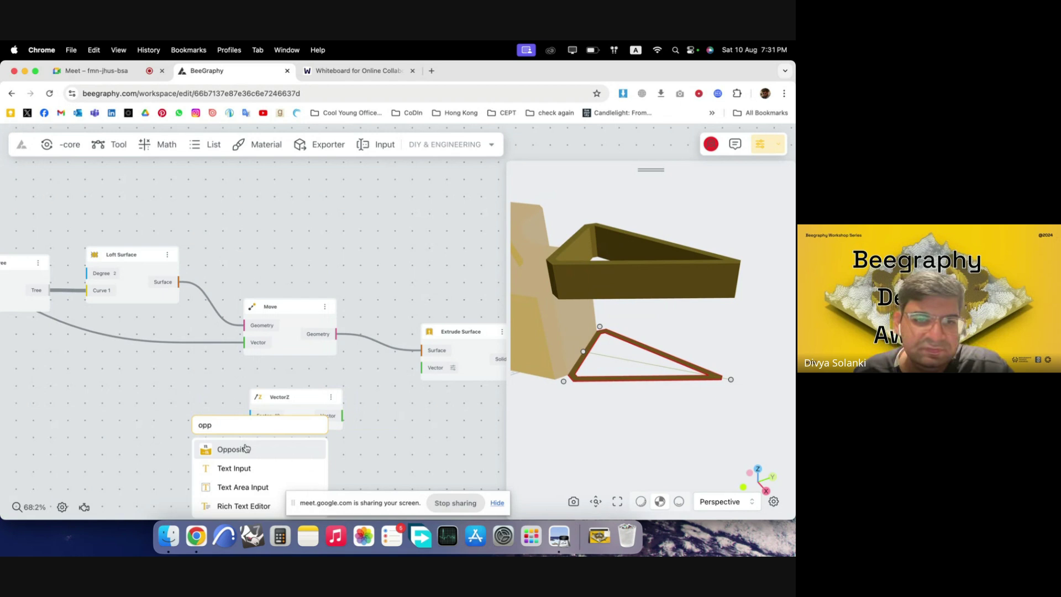
{"action": "left_click", "coordinate": [246, 447]}
{"action": "mouse_move", "coordinate": [243, 431]}
{"action": "left_mouse_down"}
{"action": "mouse_move", "coordinate": [183, 406]}
{"action": "mouse_move", "coordinate": [252, 415]}
{"action": "left_mouse_up"}
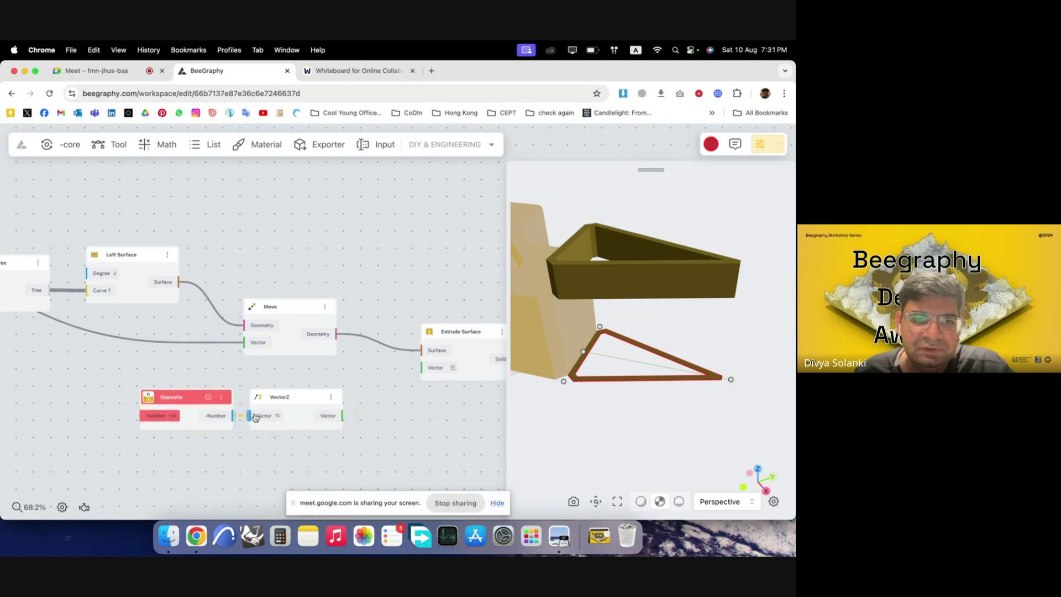
{"action": "left_click_drag", "start_coordinate": [343, 415], "coordinate": [429, 348]}
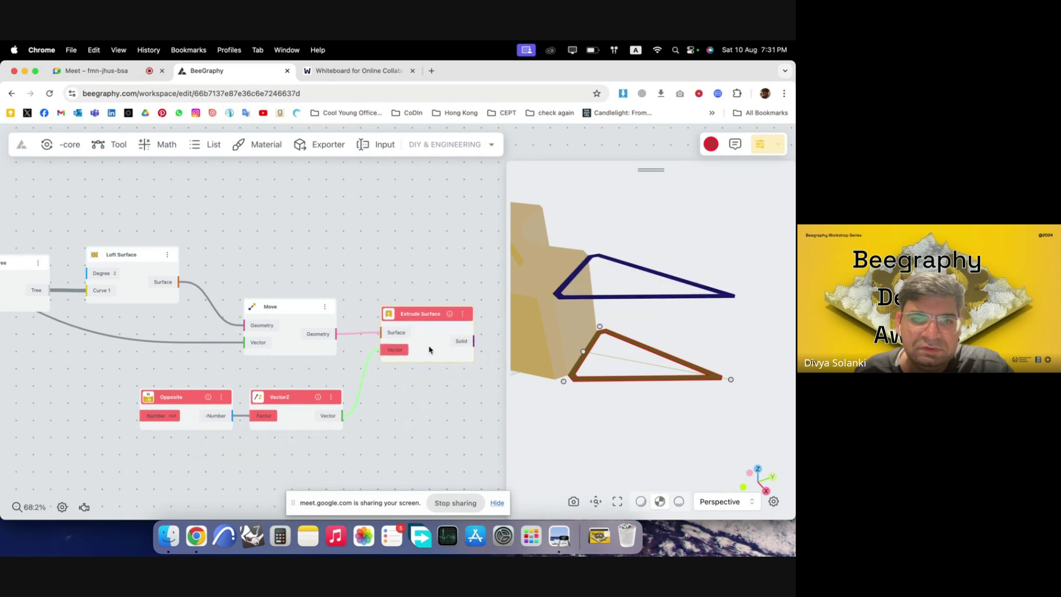
- Delete the newly added Opposite node and feed the VectorZ factor from the existing Opposite node beside Arm Thickness
{"action": "scroll", "coordinate": [445, 372], "scroll_direction": "down", "scroll_amount": 5}
{"action": "scroll", "coordinate": [264, 395], "scroll_direction": "up", "scroll_amount": 5}
{"action": "scroll", "coordinate": [265, 372], "scroll_direction": "down", "scroll_amount": 5}
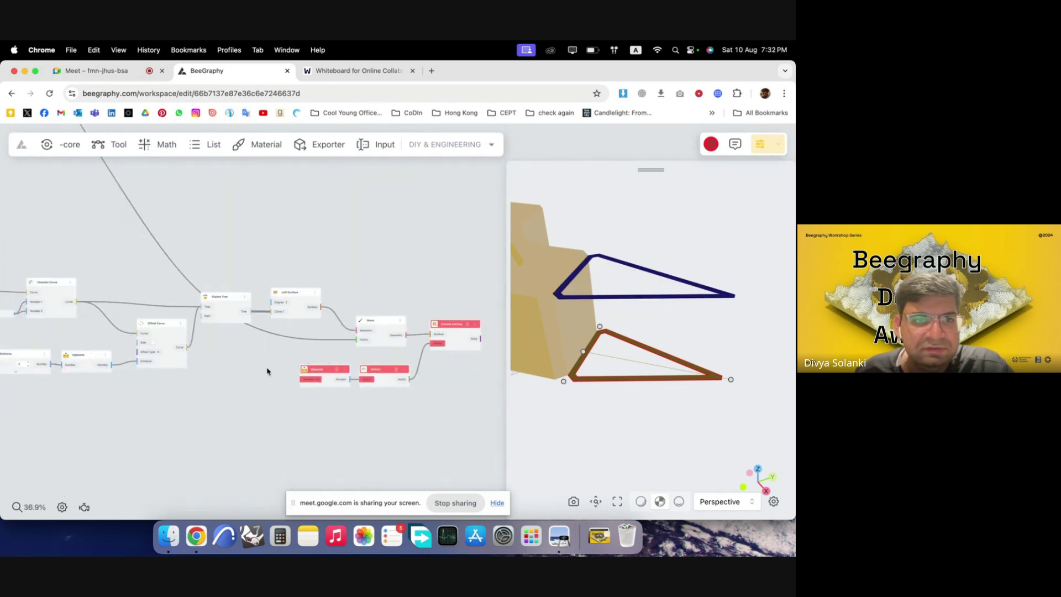
{"action": "scroll", "coordinate": [142, 408], "scroll_direction": "up", "scroll_amount": 4}
{"action": "scroll", "coordinate": [220, 385], "scroll_direction": "down", "scroll_amount": 4}
{"action": "scroll", "coordinate": [165, 387], "scroll_direction": "up", "scroll_amount": 3}
{"action": "scroll", "coordinate": [122, 365], "scroll_direction": "down", "scroll_amount": 1}
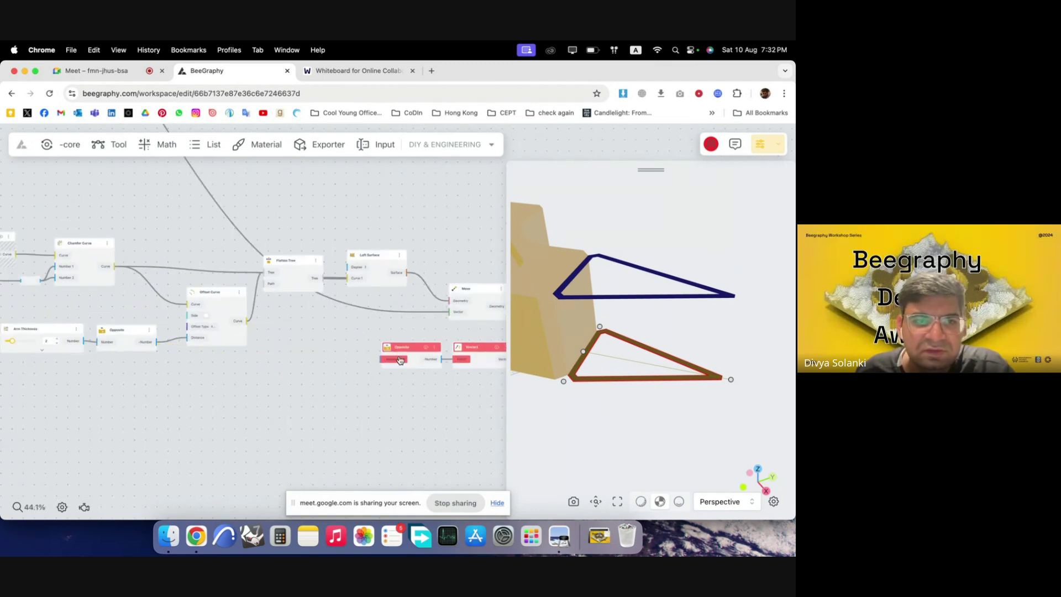
{"action": "left_click", "coordinate": [418, 353]}
{"action": "key", "text": "BackSpace"}
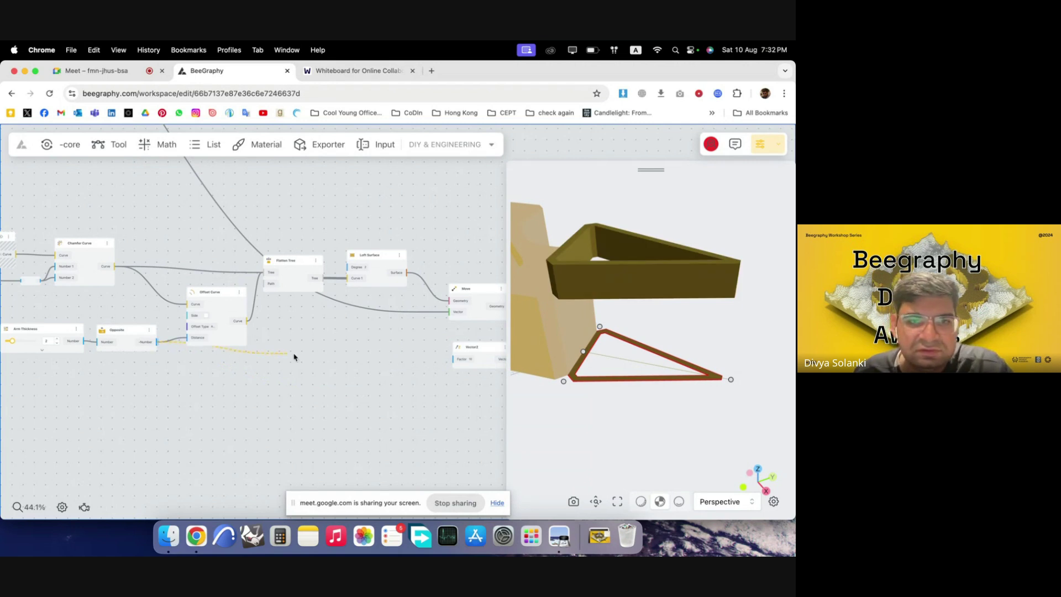
{"action": "left_click_drag", "start_coordinate": [450, 362], "coordinate": [452, 359]}
- Set the maximum of the Arm Lenght slider to 300
{"action": "scroll", "coordinate": [270, 383], "scroll_direction": "down", "scroll_amount": 3}
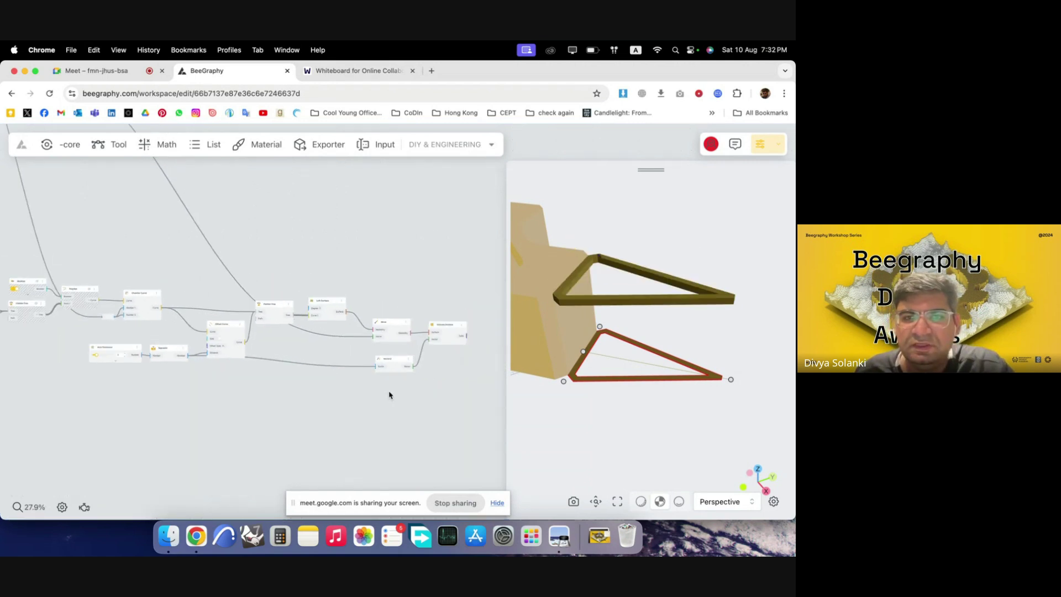
{"action": "left_click_drag", "start_coordinate": [580, 381], "coordinate": [585, 355]}
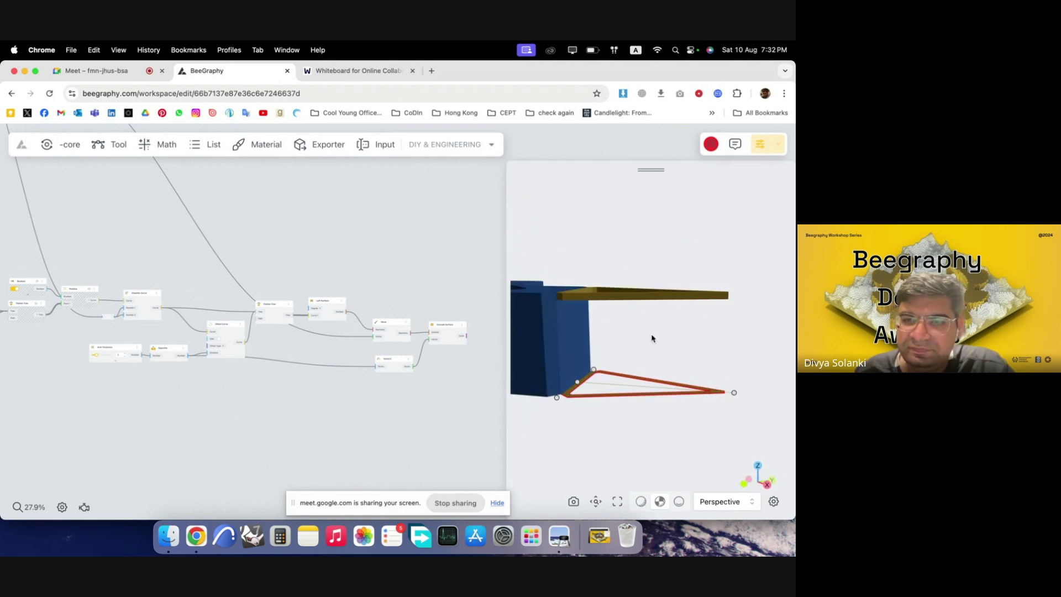
{"action": "left_click_drag", "start_coordinate": [695, 352], "coordinate": [654, 350]}
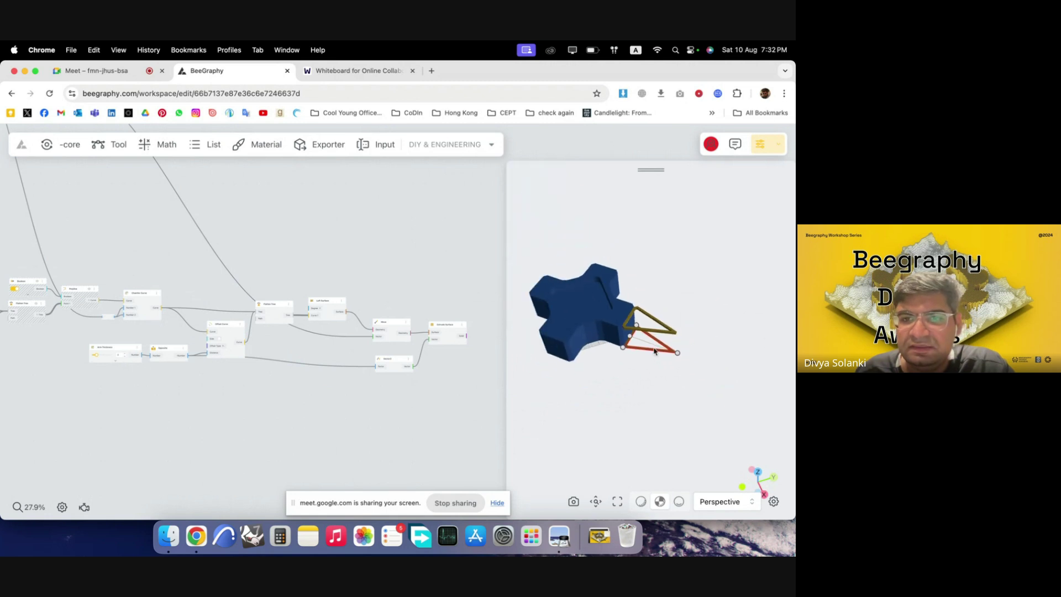
{"action": "scroll", "coordinate": [380, 396], "scroll_direction": "down", "scroll_amount": 5}
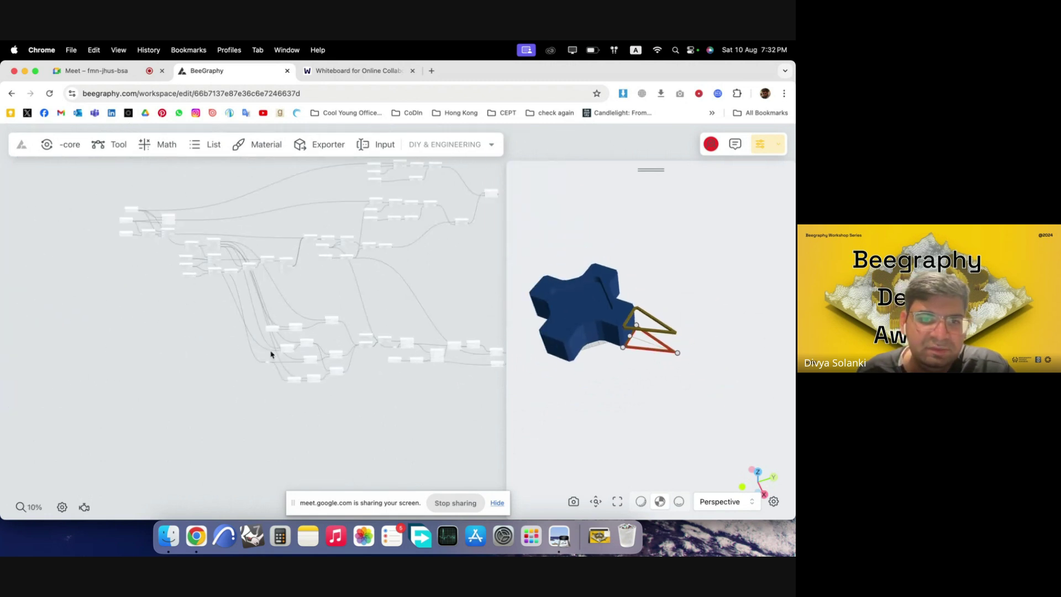
{"action": "scroll", "coordinate": [260, 359], "scroll_direction": "up", "scroll_amount": 5}
{"action": "scroll", "coordinate": [330, 261], "scroll_direction": "up", "scroll_amount": 5}
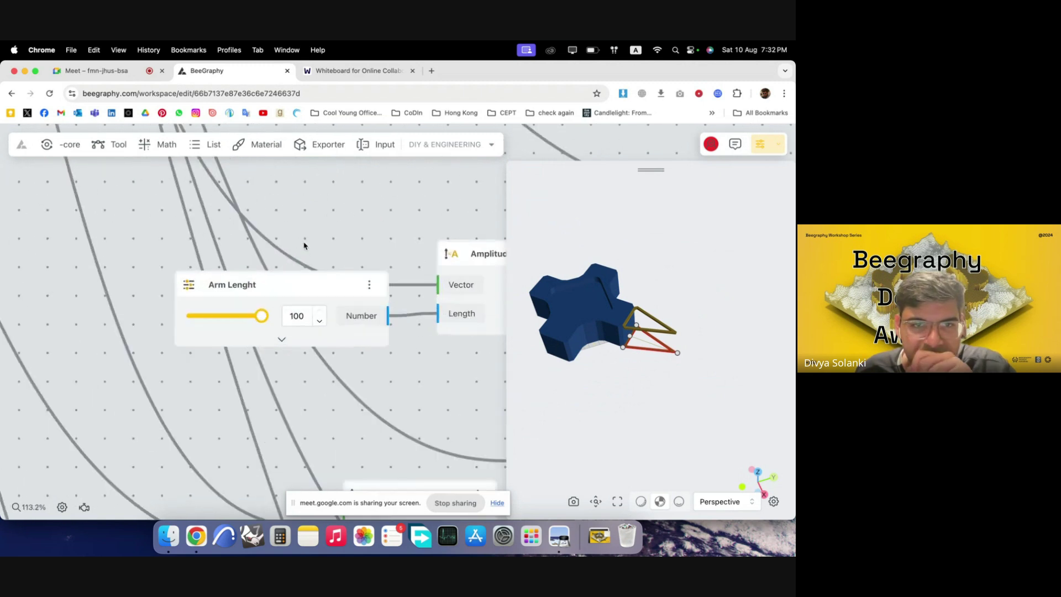
{"action": "left_click", "coordinate": [281, 340]}
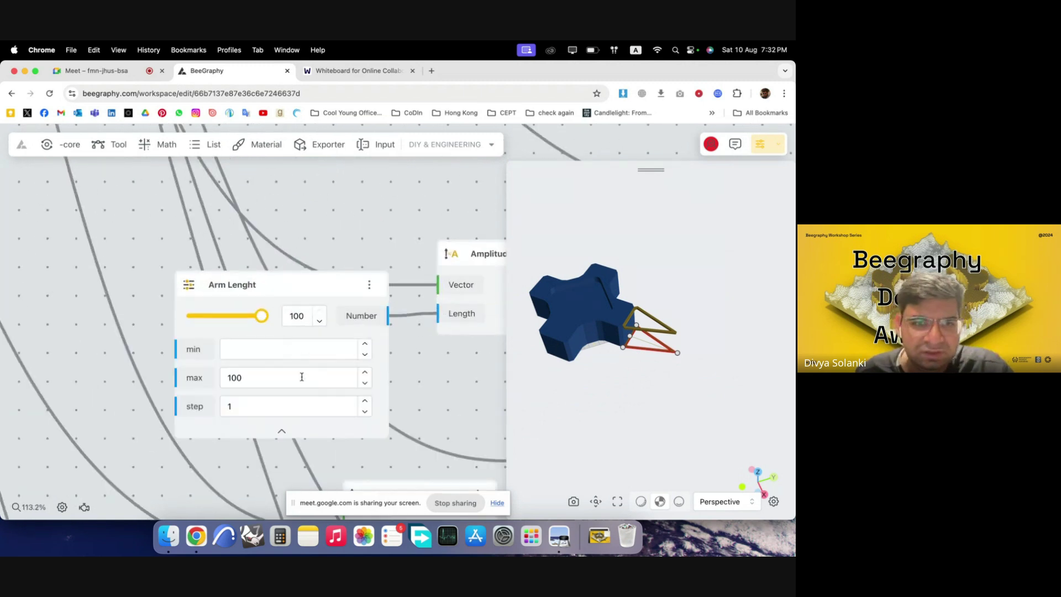
{"action": "left_click_drag", "start_coordinate": [301, 377], "coordinate": [214, 377]}
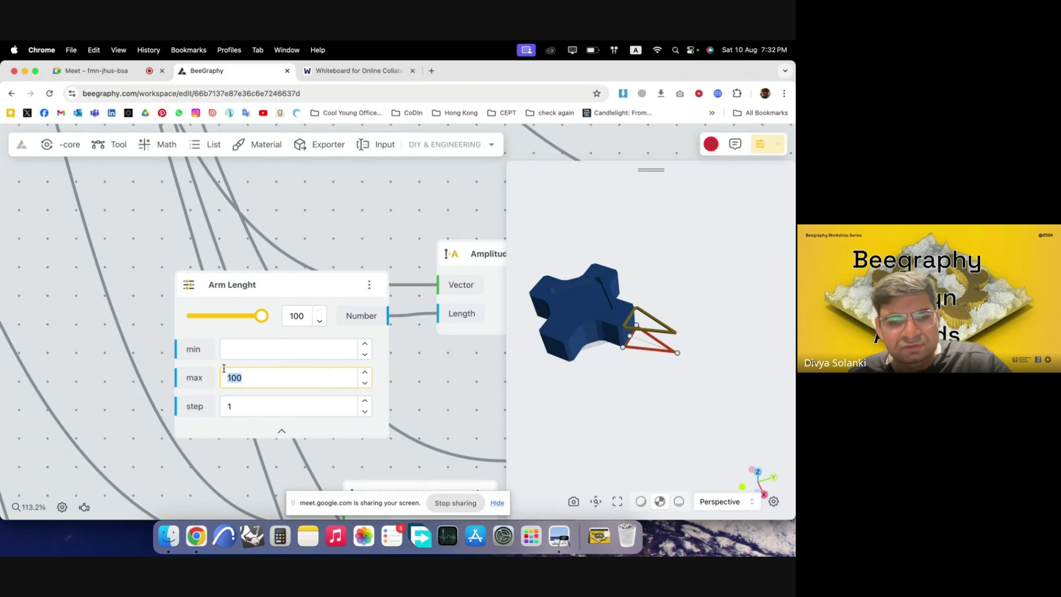
{"action": "type", "text": "300"}
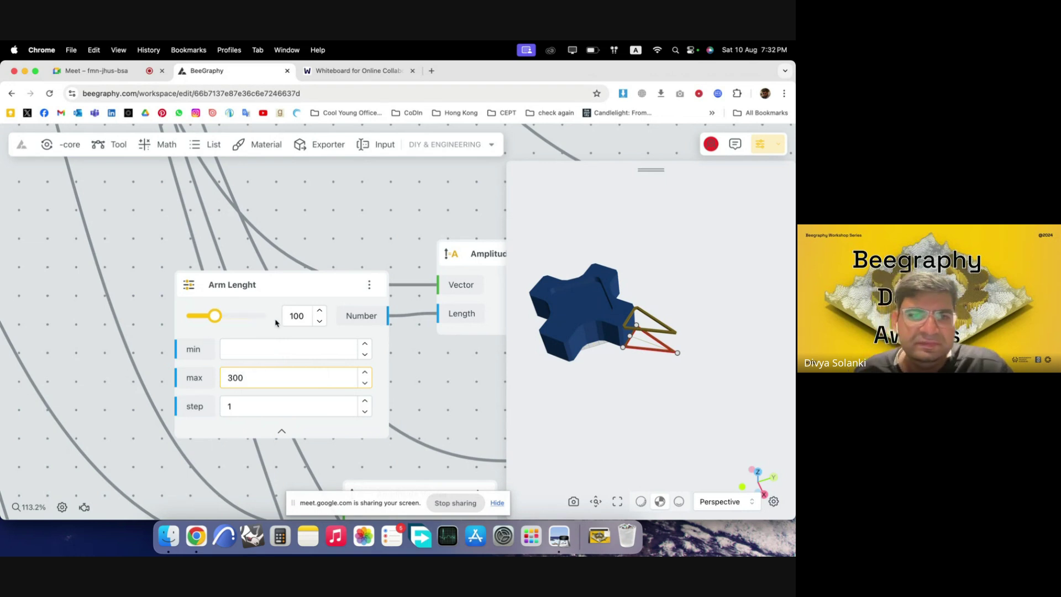
- Set the Arm Lenght value to 125 and collapse the slider's range settings
{"action": "type", "text": "120"}
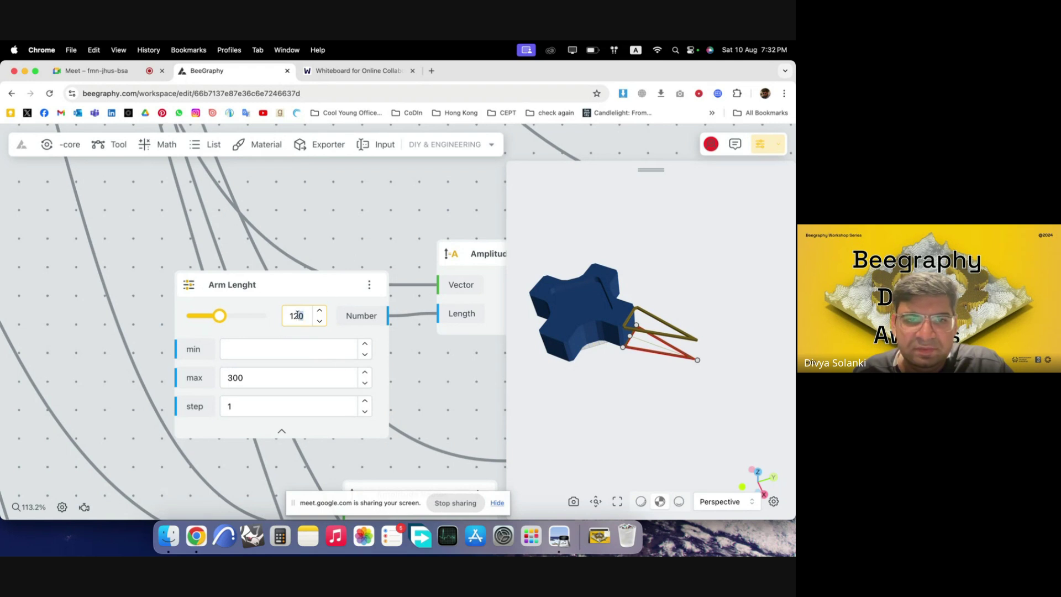
{"action": "type", "text": "5"}
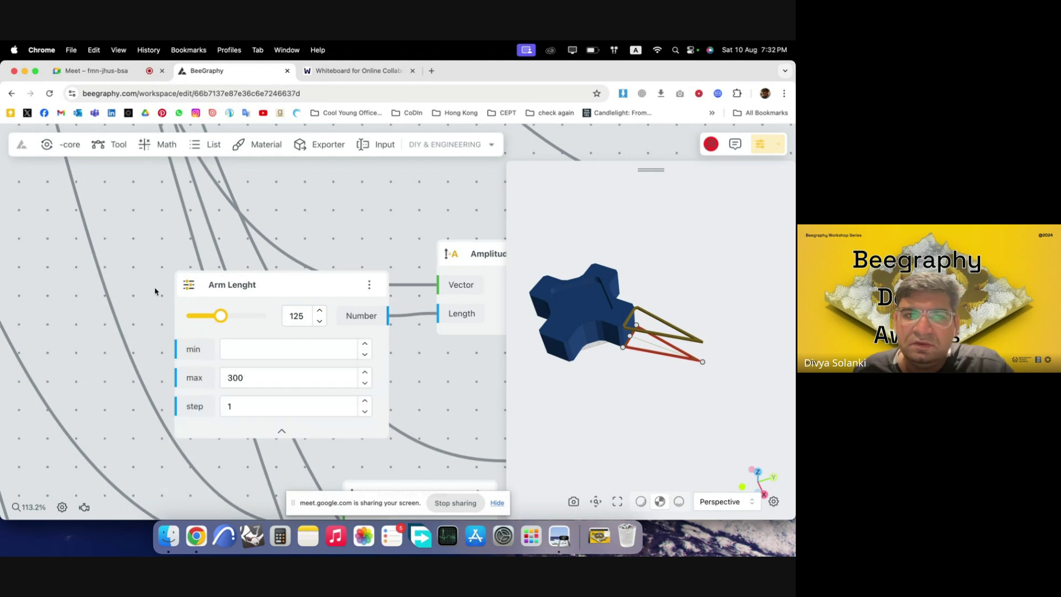
{"action": "left_click", "coordinate": [284, 438]}
{"action": "left_click", "coordinate": [282, 433]}
{"action": "scroll", "coordinate": [138, 323], "scroll_direction": "down", "scroll_amount": 10}
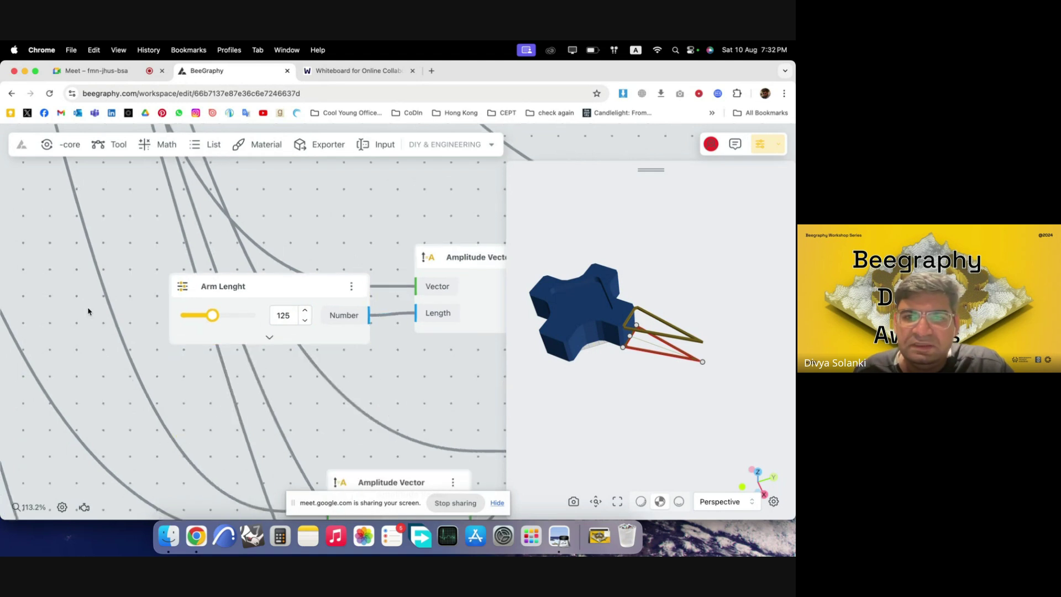
- Inspect the arm profiles beside the body and set the Arm Thickness value to 3
{"action": "scroll", "coordinate": [142, 316], "scroll_direction": "down", "scroll_amount": 3}
{"action": "left_click_drag", "start_coordinate": [653, 370], "coordinate": [706, 327]}
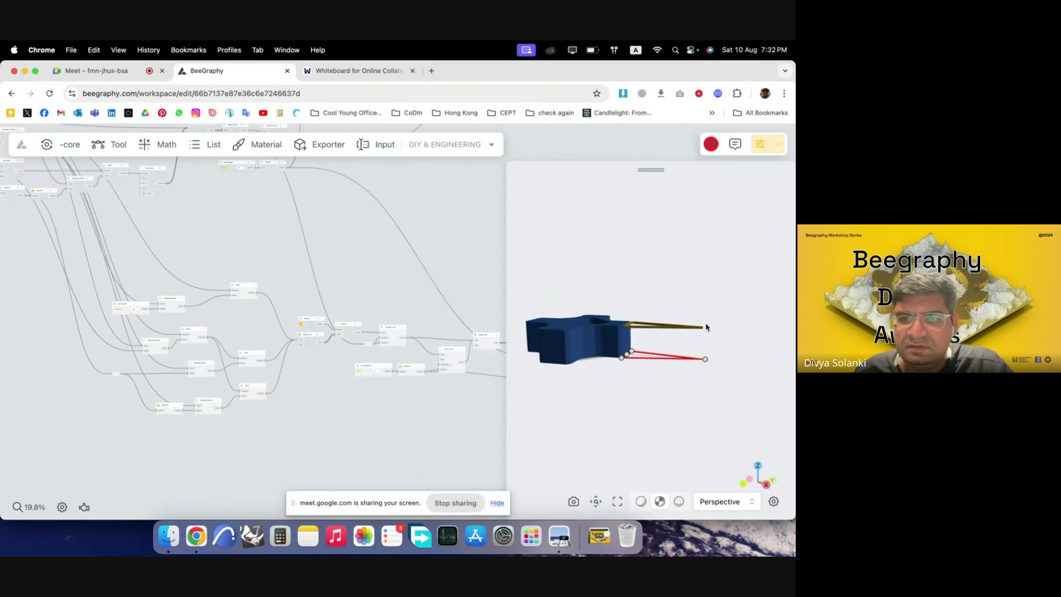
{"action": "scroll", "coordinate": [699, 343], "scroll_direction": "up", "scroll_amount": 5}
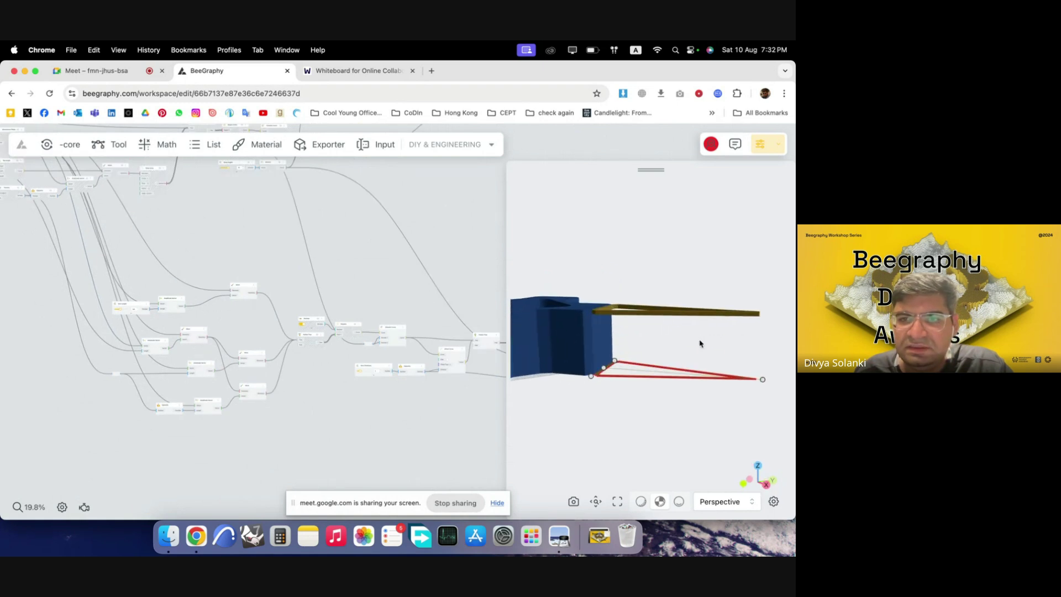
{"action": "left_click_drag", "start_coordinate": [651, 356], "coordinate": [562, 389]}
{"action": "scroll", "coordinate": [386, 393], "scroll_direction": "up", "scroll_amount": 14}
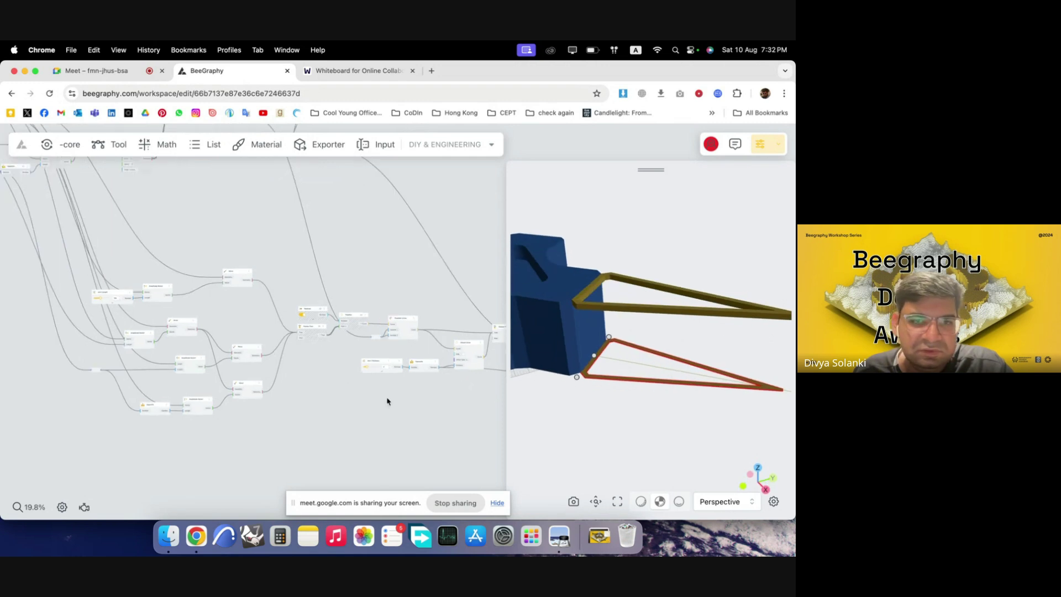
{"action": "left_click", "coordinate": [374, 321]}
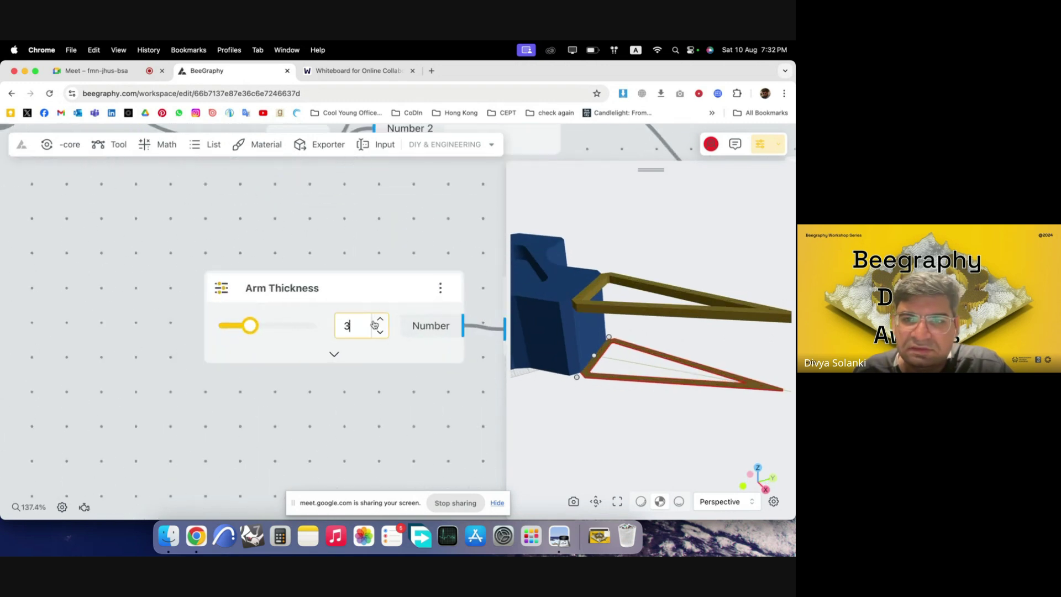
{"action": "scroll", "coordinate": [133, 363], "scroll_direction": "down", "scroll_amount": 10}
{"action": "scroll", "coordinate": [133, 363], "scroll_direction": "down", "scroll_amount": 3}
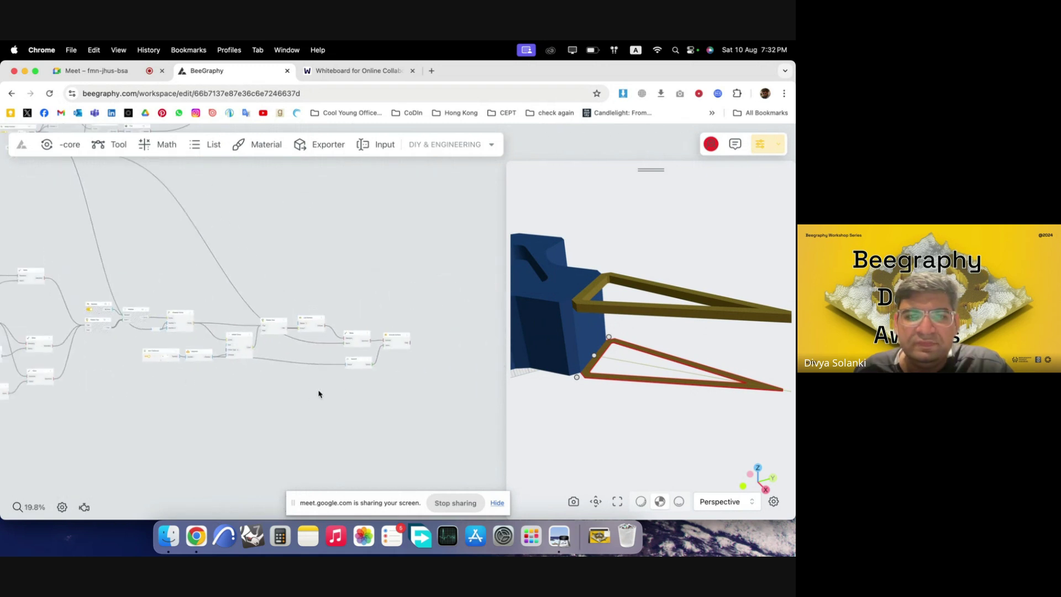
- Hide the previews of the arm's intermediate nodes, from the Boolean and Polyline through the Move and VectorZ before Extrude Surface
{"action": "left_click_drag", "start_coordinate": [382, 400], "coordinate": [106, 263]}
{"action": "right_click", "coordinate": [228, 299]}
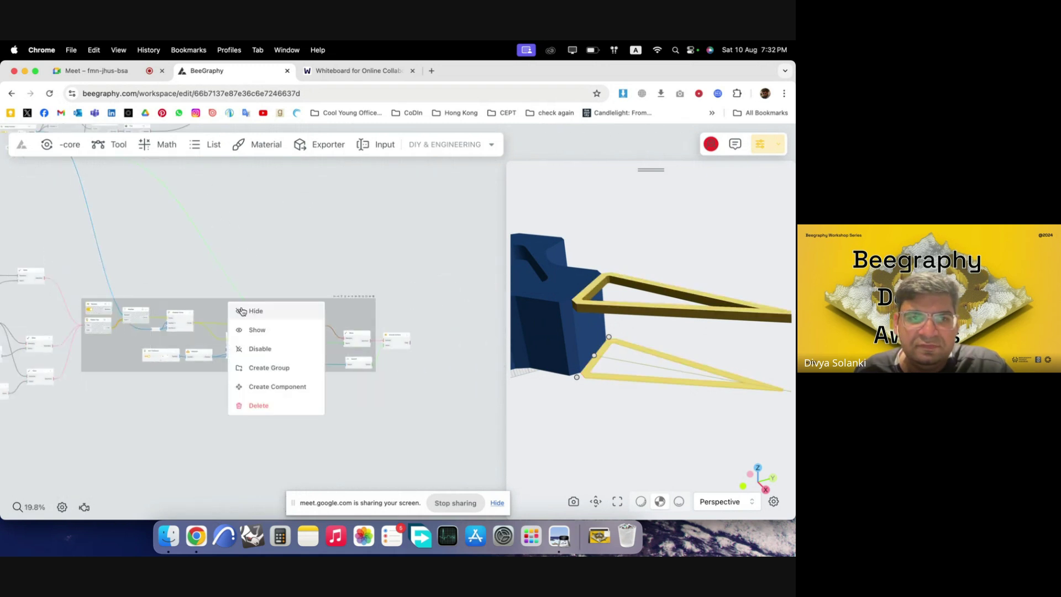
{"action": "left_click", "coordinate": [241, 310]}
{"action": "left_click", "coordinate": [318, 269]}
{"action": "left_click_drag", "start_coordinate": [542, 357], "coordinate": [668, 379]}
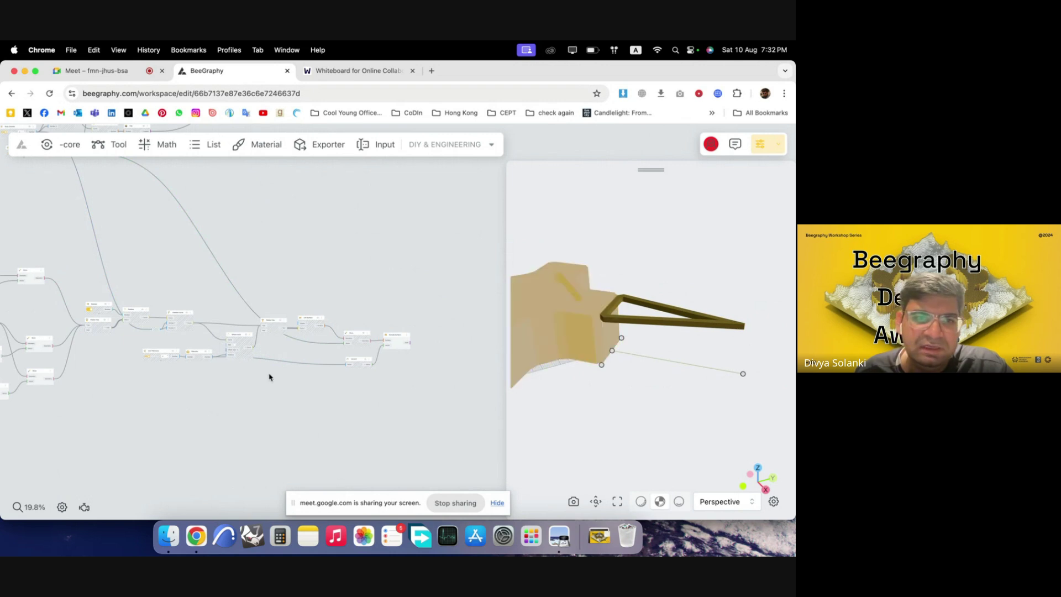
- Add a VectorZ node in the empty area below the arm's Move nodes
{"action": "scroll", "coordinate": [125, 315], "scroll_direction": "up", "scroll_amount": 5}
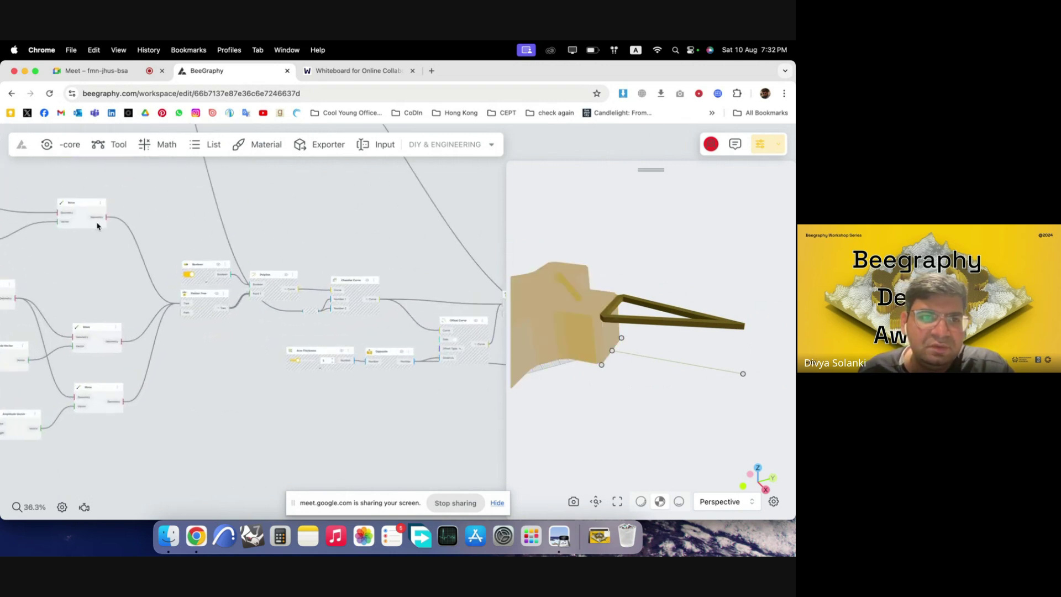
{"action": "double_click", "coordinate": [222, 435]}
{"action": "type", "text": "z"}
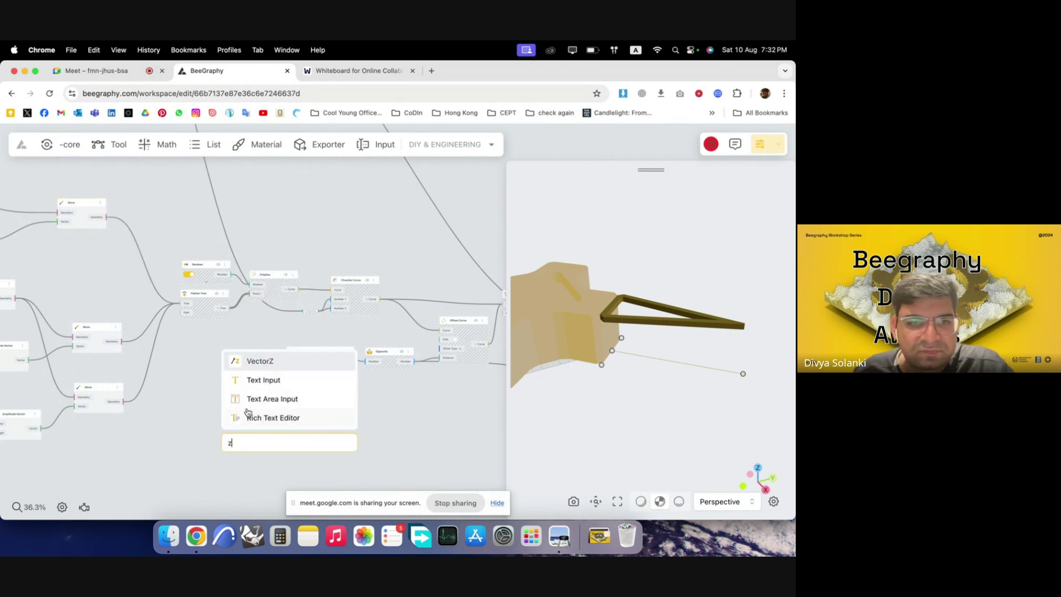
{"action": "left_click", "coordinate": [269, 363]}
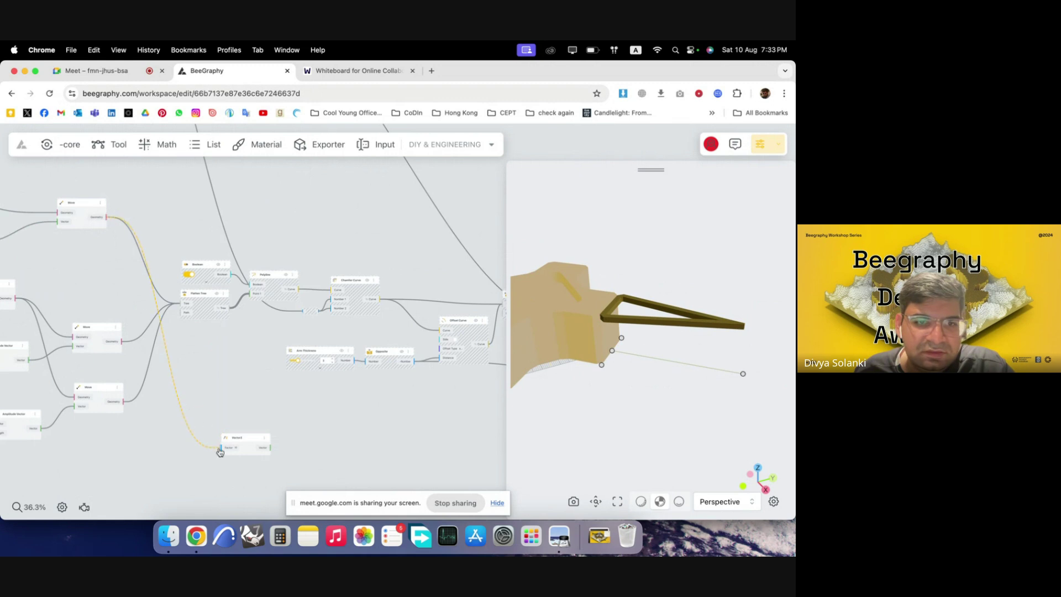
{"action": "left_click_drag", "start_coordinate": [247, 441], "coordinate": [219, 463]}
- Add a Move node beside the new VectorZ and feed its Geometry from the topmost arm Move node
{"action": "scroll", "coordinate": [277, 421], "scroll_direction": "down", "scroll_amount": 5}
{"action": "scroll", "coordinate": [230, 469], "scroll_direction": "up", "scroll_amount": 5}
{"action": "double_click", "coordinate": [327, 432]}
{"action": "type", "text": "move"}
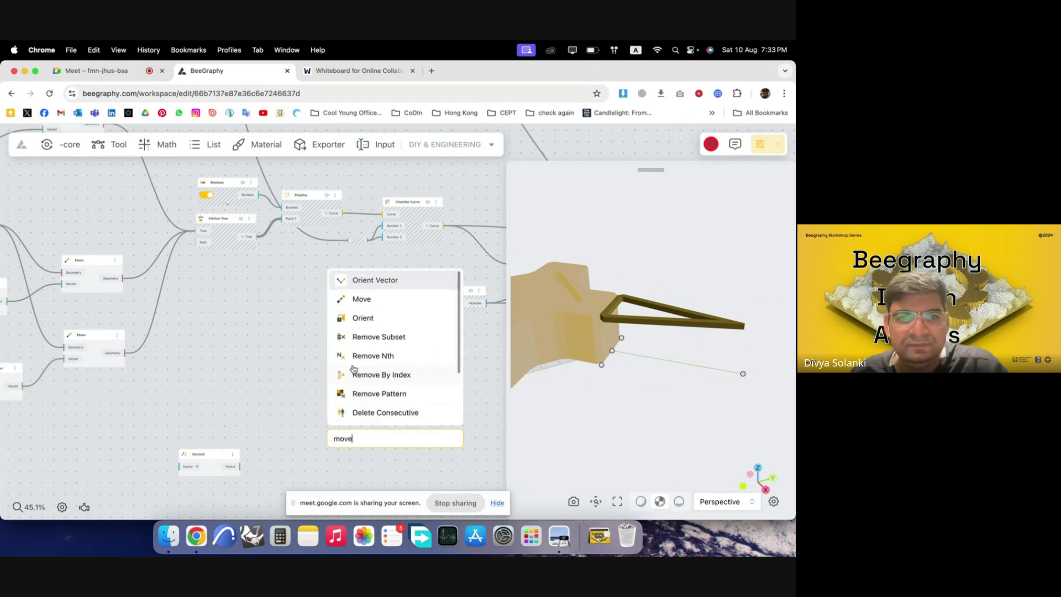
{"action": "left_click", "coordinate": [381, 300]}
{"action": "scroll", "coordinate": [334, 400], "scroll_direction": "down", "scroll_amount": 3}
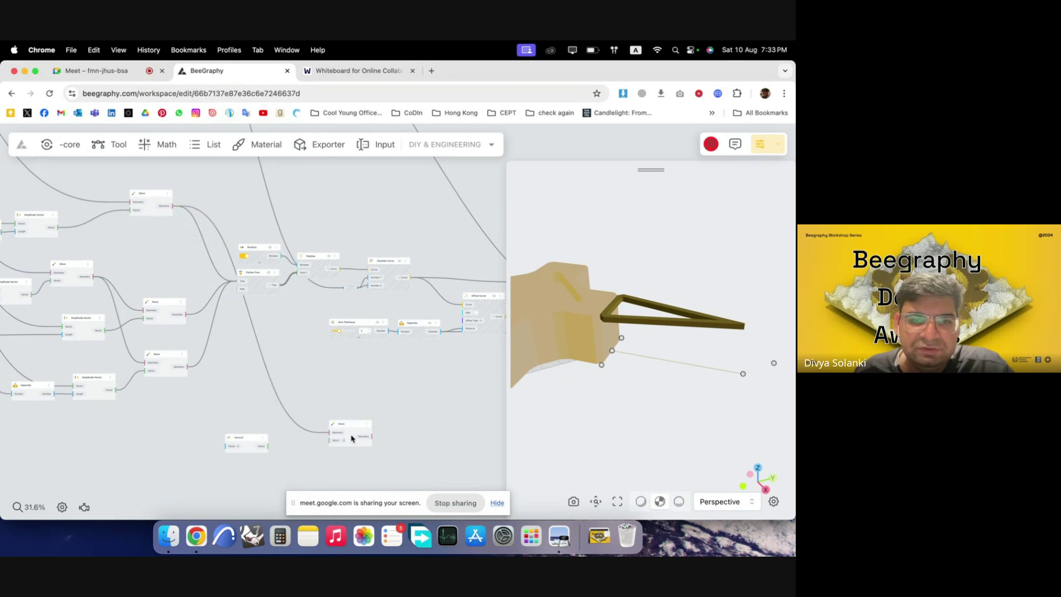
- Connect the new VectorZ output to the new Move's Vector input and place the VectorZ closer to it
{"action": "scroll", "coordinate": [270, 447], "scroll_direction": "up", "scroll_amount": 5}
{"action": "left_click_drag", "start_coordinate": [357, 406], "coordinate": [358, 406]}
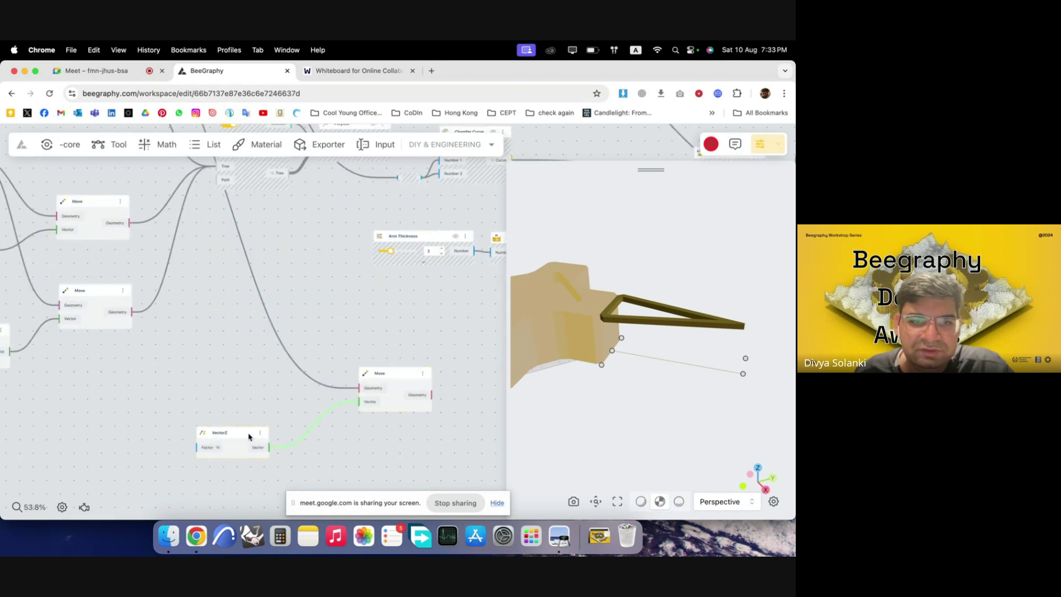
{"action": "left_click_drag", "start_coordinate": [249, 433], "coordinate": [320, 412]}
{"action": "scroll", "coordinate": [391, 406], "scroll_direction": "down", "scroll_amount": 3}
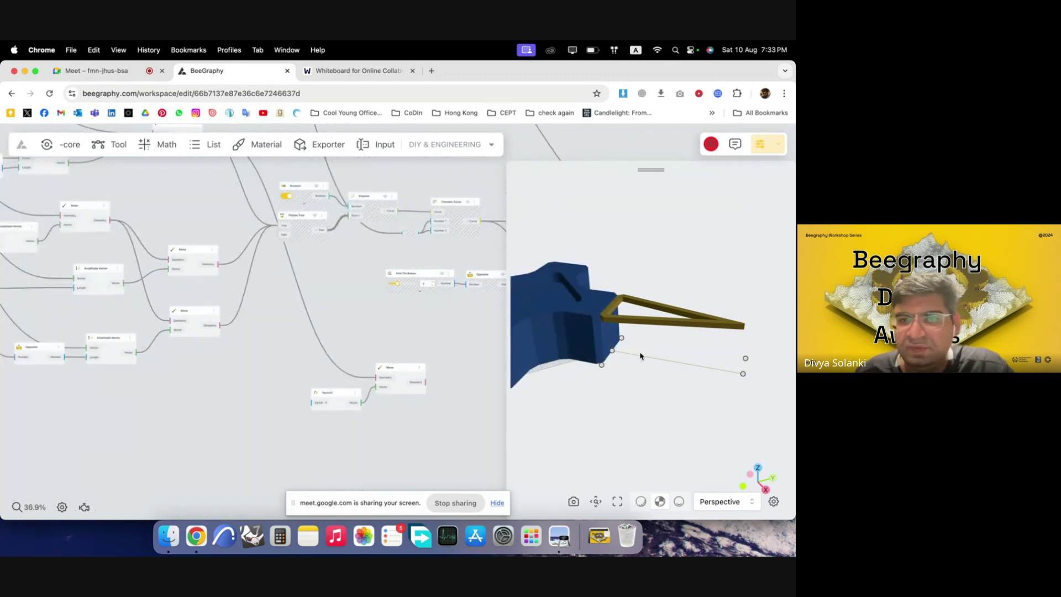
- Reposition the new VectorZ and Move nodes together to below the Extrude Surface branch
{"action": "scroll", "coordinate": [262, 376], "scroll_direction": "down", "scroll_amount": 5}
{"action": "left_click_drag", "start_coordinate": [397, 414], "coordinate": [282, 360]}
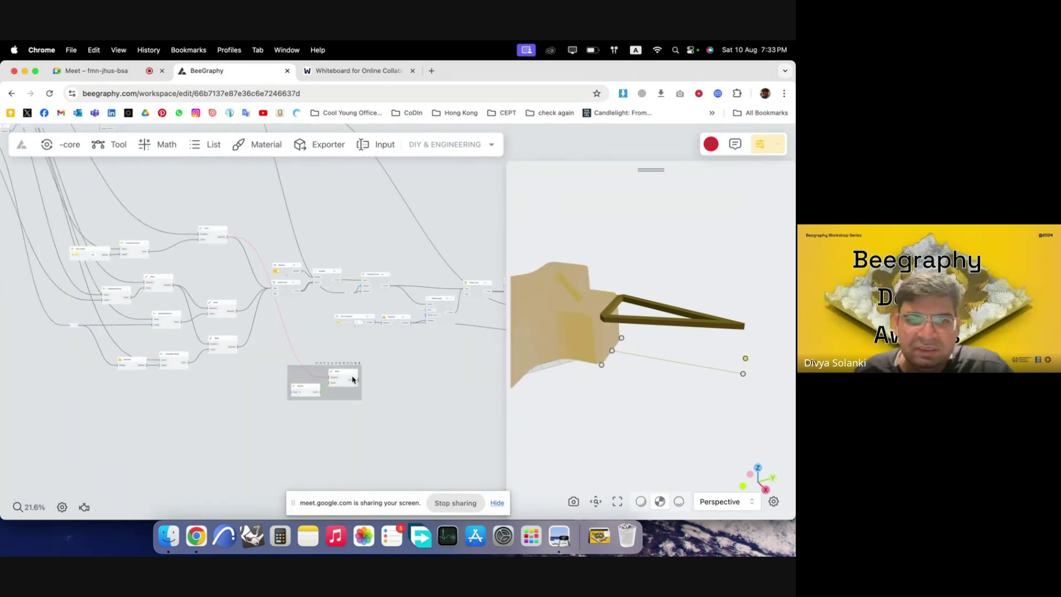
{"action": "left_click_drag", "start_coordinate": [344, 377], "coordinate": [484, 370]}
{"action": "scroll", "coordinate": [473, 365], "scroll_direction": "up", "scroll_amount": 3}
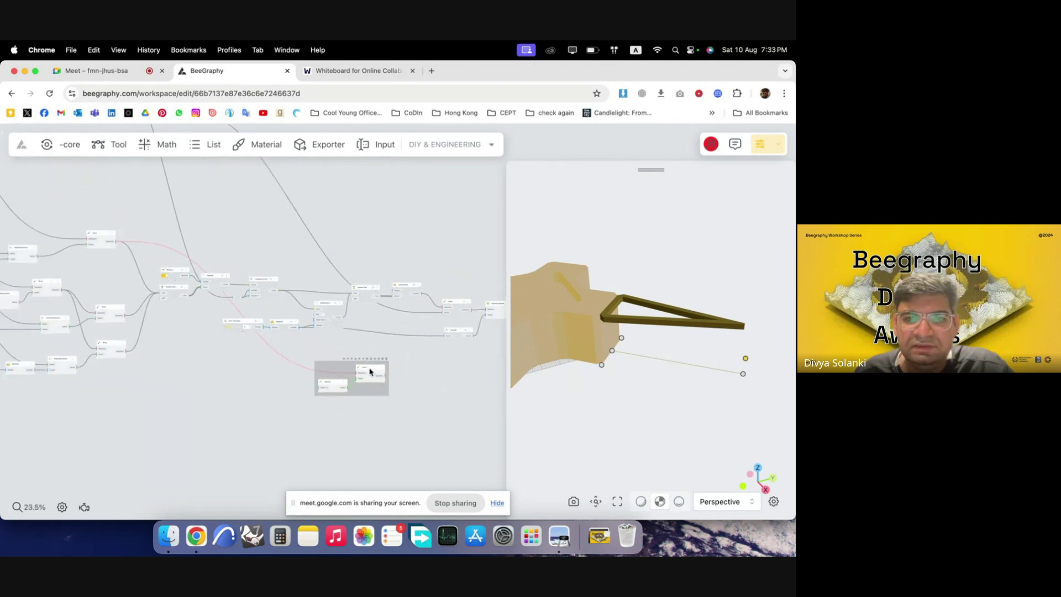
{"action": "left_click_drag", "start_coordinate": [356, 368], "coordinate": [486, 374]}
{"action": "scroll", "coordinate": [486, 373], "scroll_direction": "up", "scroll_amount": 5}
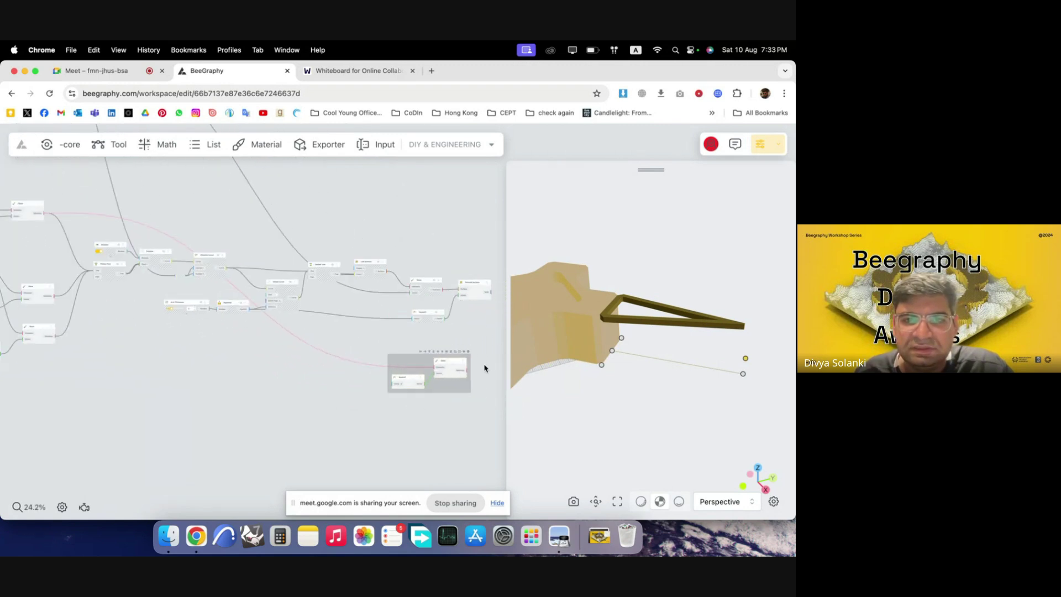
{"action": "left_click", "coordinate": [487, 377]}
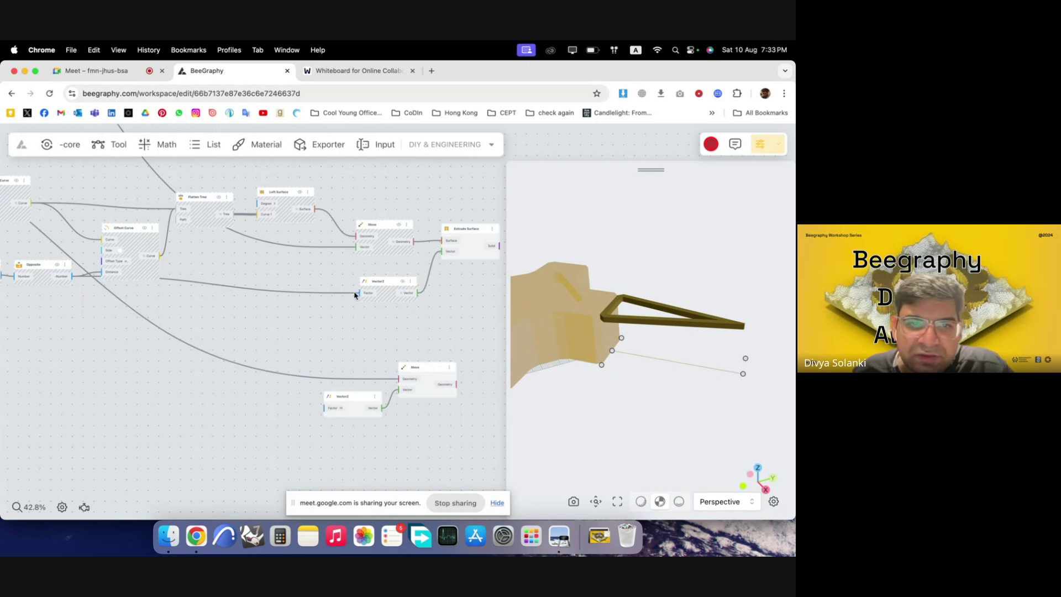
- Insert a relay on the wire feeding the upper VectorZ and connect it to the new VectorZ's Factor input
{"action": "double_click", "coordinate": [276, 294]}
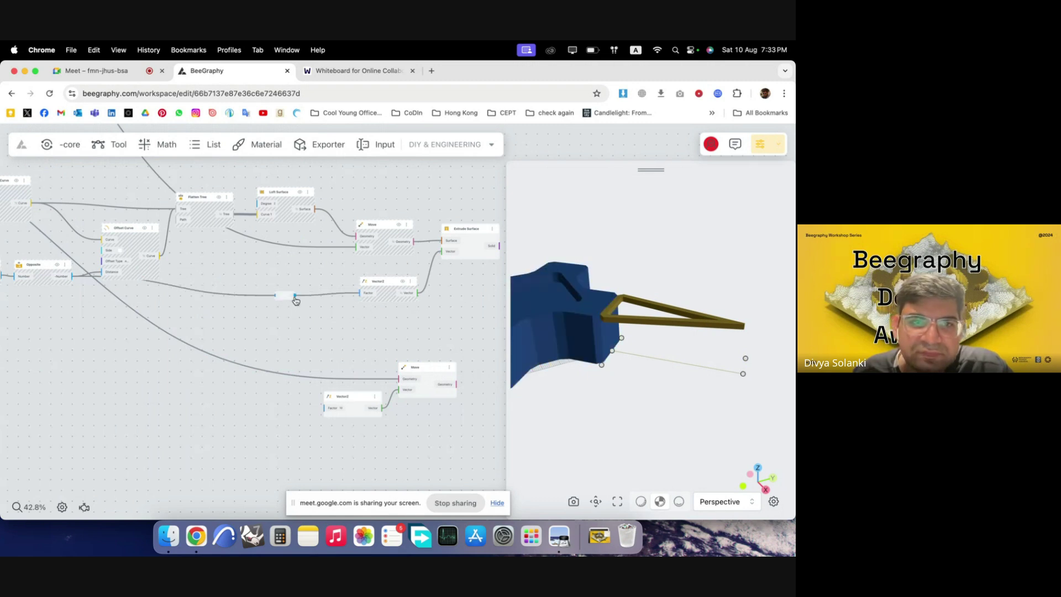
{"action": "left_click_drag", "start_coordinate": [317, 402], "coordinate": [325, 409]}
{"action": "scroll", "coordinate": [281, 426], "scroll_direction": "up", "scroll_amount": 2}
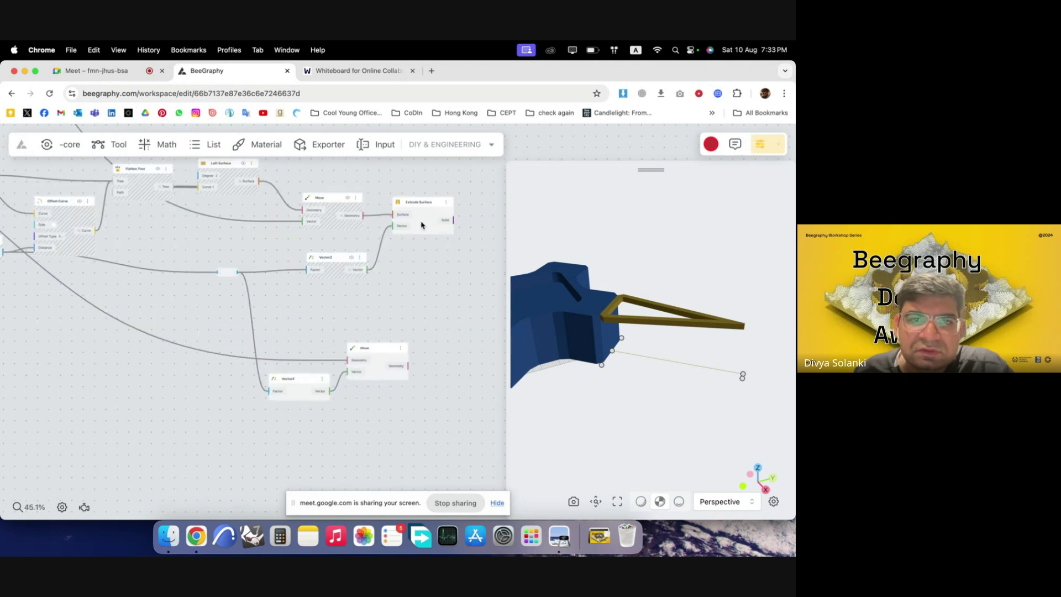
- Insert a relay on the Vector wire of the Move node before Extrude Surface and shift it along the wire
{"action": "scroll", "coordinate": [437, 299], "scroll_direction": "down", "scroll_amount": 3}
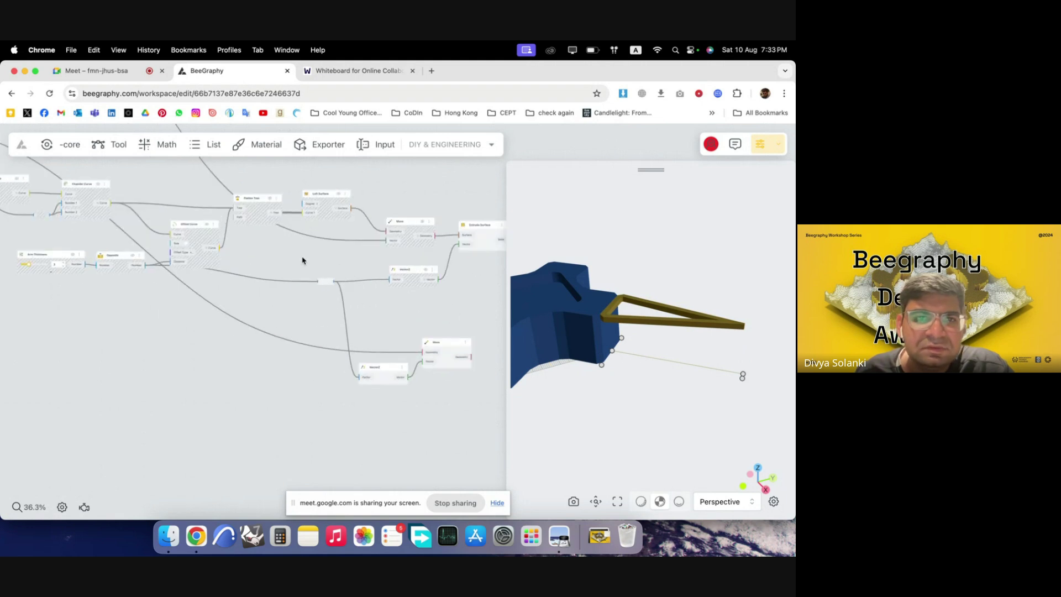
{"action": "double_click", "coordinate": [329, 241]}
{"action": "scroll", "coordinate": [326, 241], "scroll_direction": "up", "scroll_amount": 5}
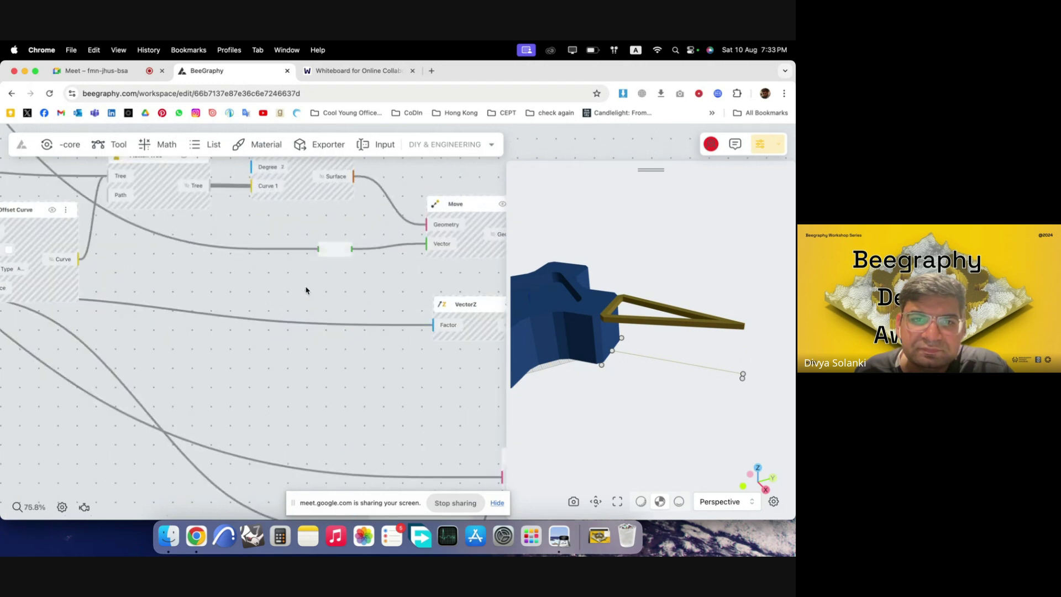
{"action": "scroll", "coordinate": [304, 279], "scroll_direction": "down", "scroll_amount": 5}
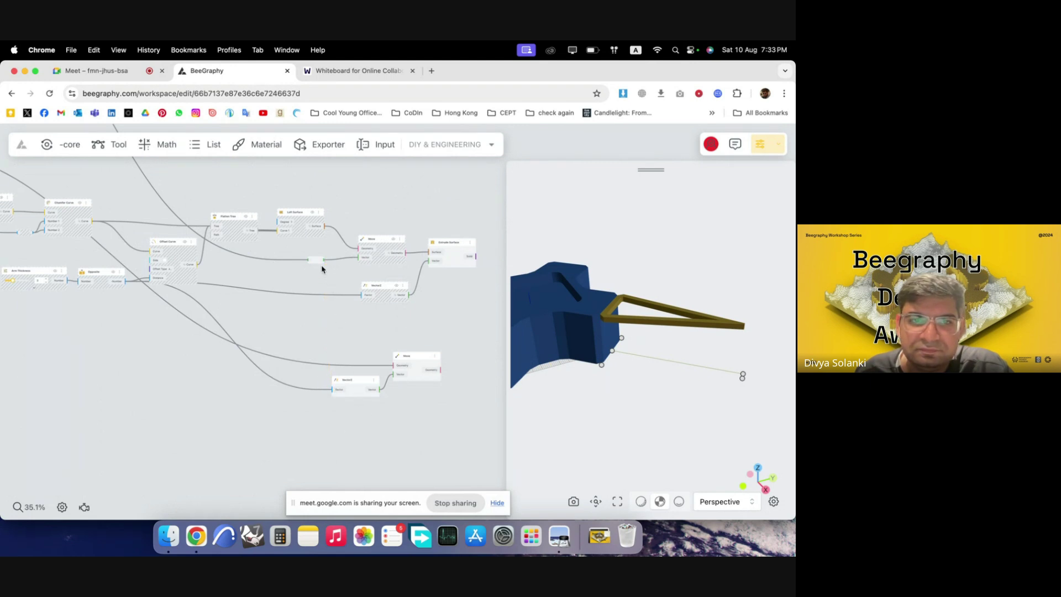
{"action": "left_click_drag", "start_coordinate": [325, 259], "coordinate": [338, 395]}
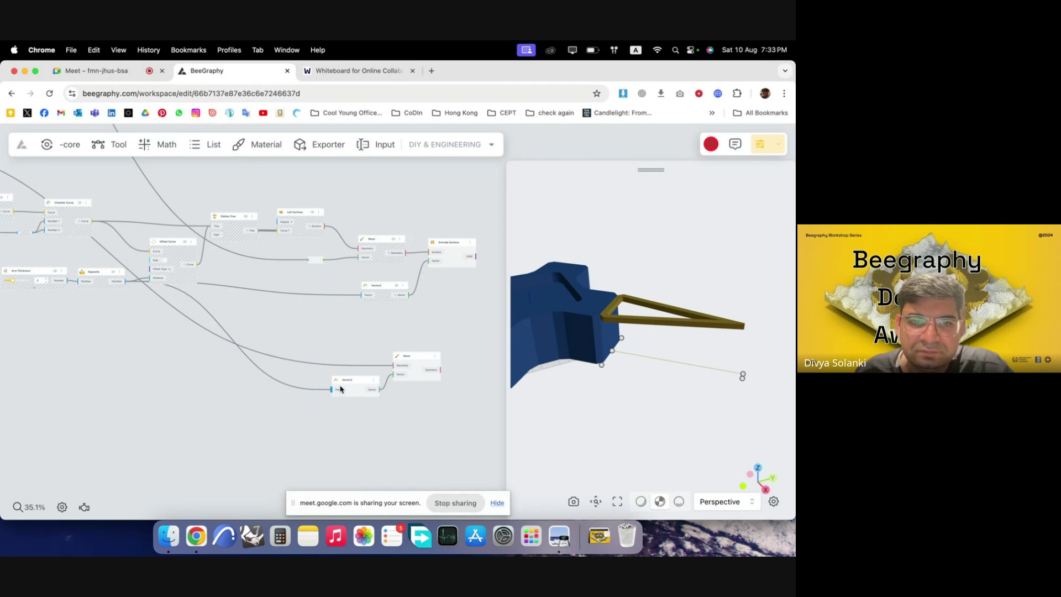
{"action": "left_click_drag", "start_coordinate": [315, 266], "coordinate": [269, 263]}
- Connect the relay to the new Move's Vector input and delete the unneeded VectorZ node beside it
{"action": "scroll", "coordinate": [323, 367], "scroll_direction": "up", "scroll_amount": 5}
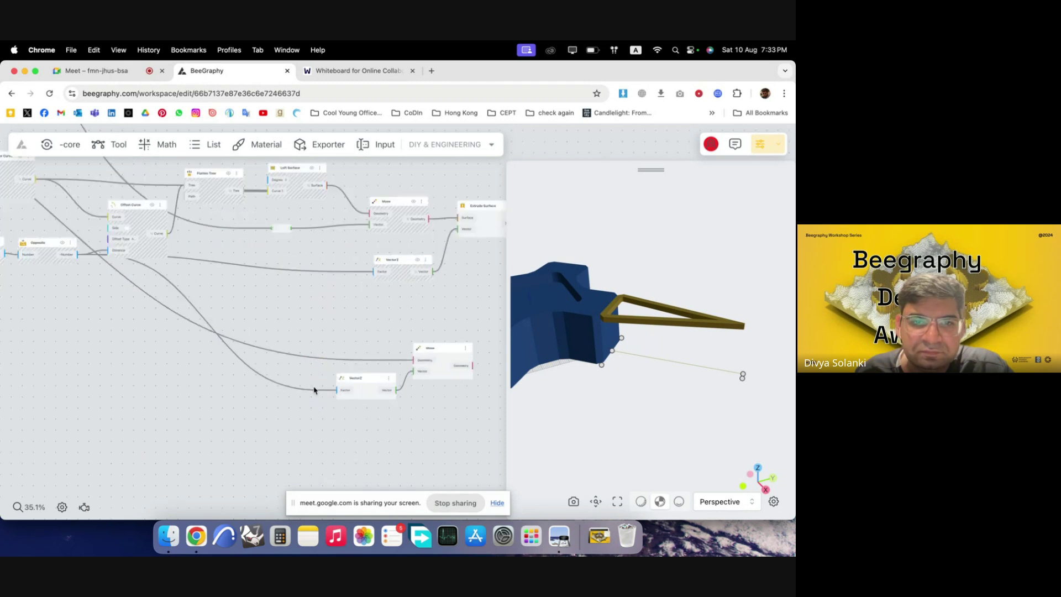
{"action": "scroll", "coordinate": [345, 325], "scroll_direction": "down", "scroll_amount": 4}
{"action": "scroll", "coordinate": [361, 337], "scroll_direction": "up", "scroll_amount": 3}
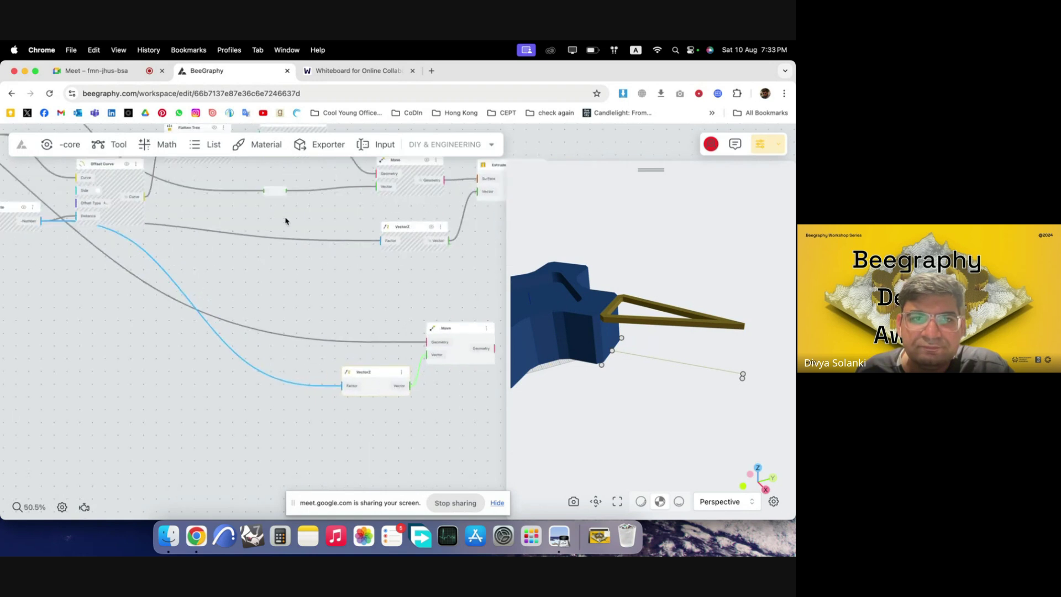
{"action": "left_click_drag", "start_coordinate": [334, 285], "coordinate": [288, 187]}
{"action": "left_click_drag", "start_coordinate": [406, 347], "coordinate": [427, 354]}
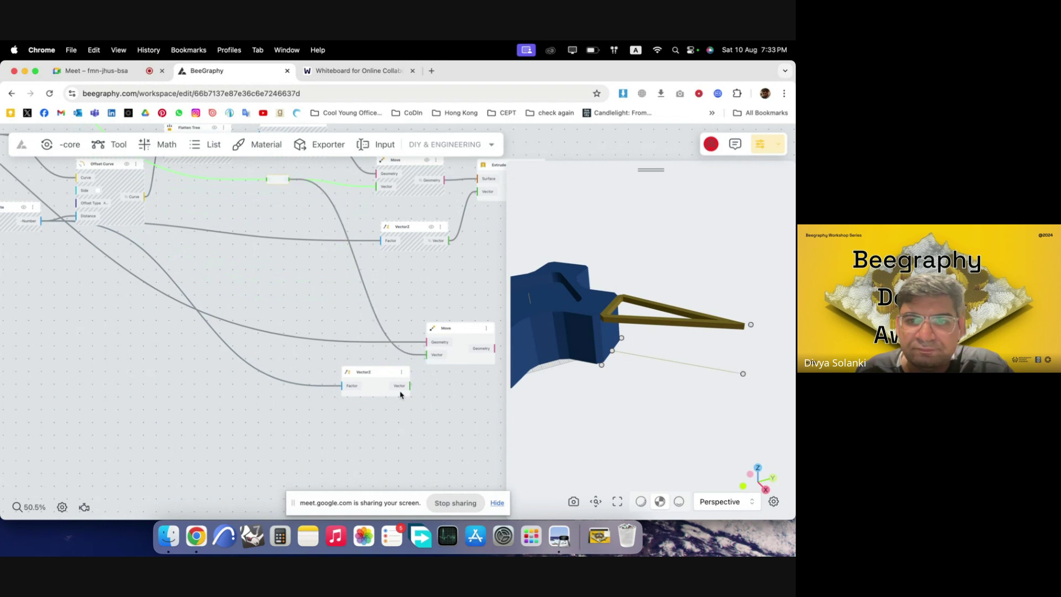
{"action": "key", "text": "Delete"}
{"action": "scroll", "coordinate": [258, 355], "scroll_direction": "down", "scroll_amount": 4}
{"action": "scroll", "coordinate": [400, 347], "scroll_direction": "up", "scroll_amount": 4}
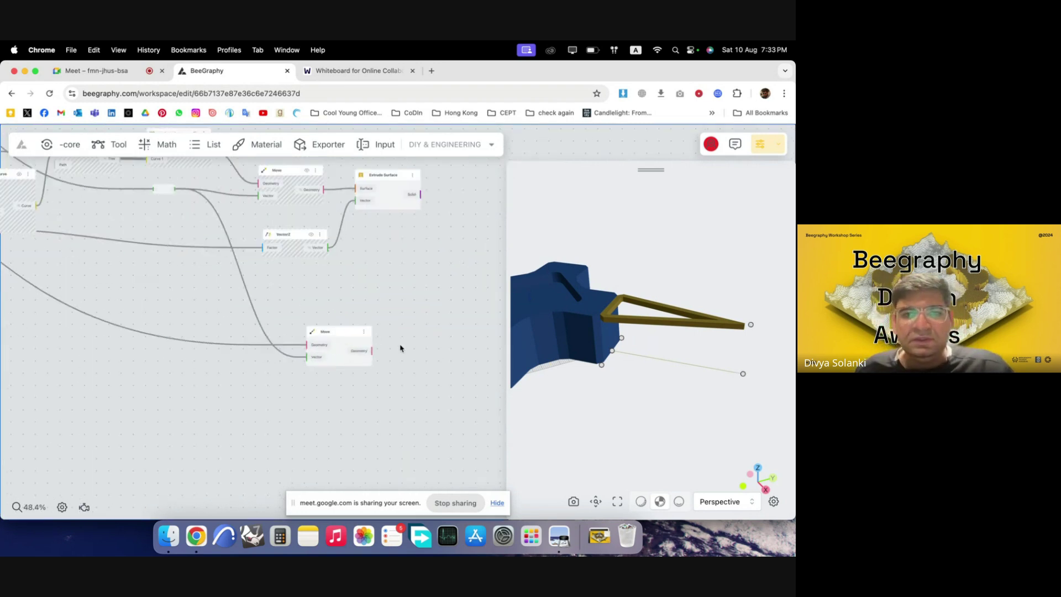
- Reposition the new Move node back to the start of the arm's node chain, below the Flatten Tree node
{"action": "left_click", "coordinate": [359, 336]}
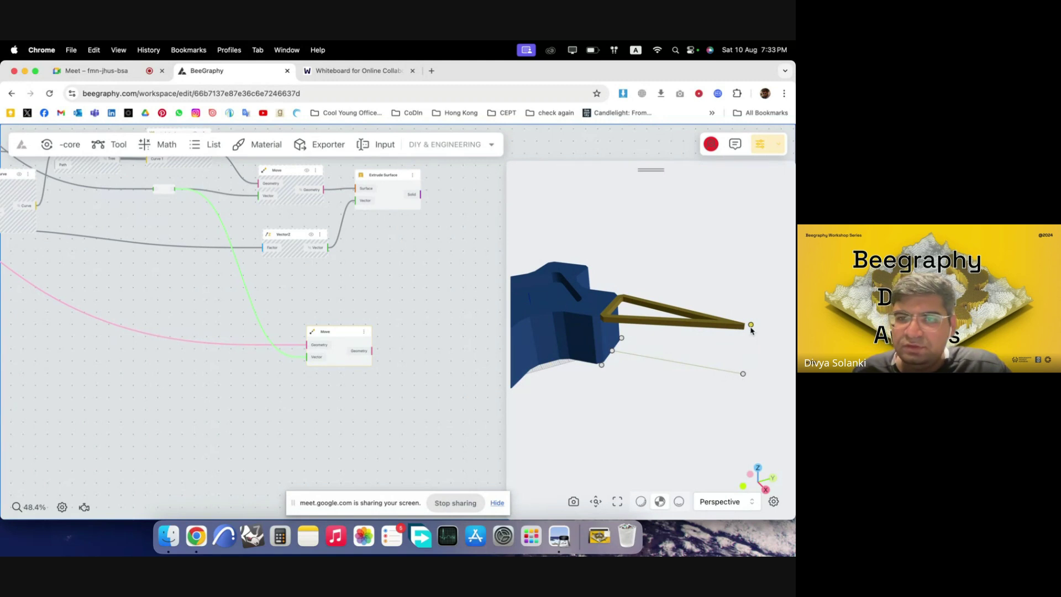
{"action": "scroll", "coordinate": [218, 361], "scroll_direction": "down", "scroll_amount": 5}
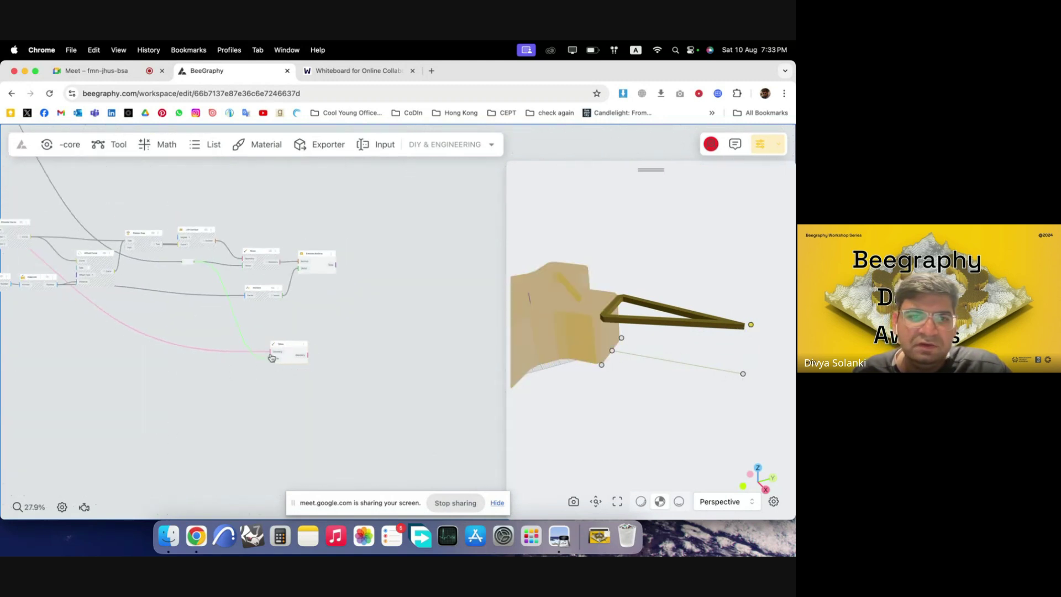
{"action": "left_click_drag", "start_coordinate": [278, 354], "coordinate": [175, 378]}
{"action": "scroll", "coordinate": [368, 338], "scroll_direction": "down", "scroll_amount": 2}
{"action": "scroll", "coordinate": [112, 338], "scroll_direction": "down", "scroll_amount": 3}
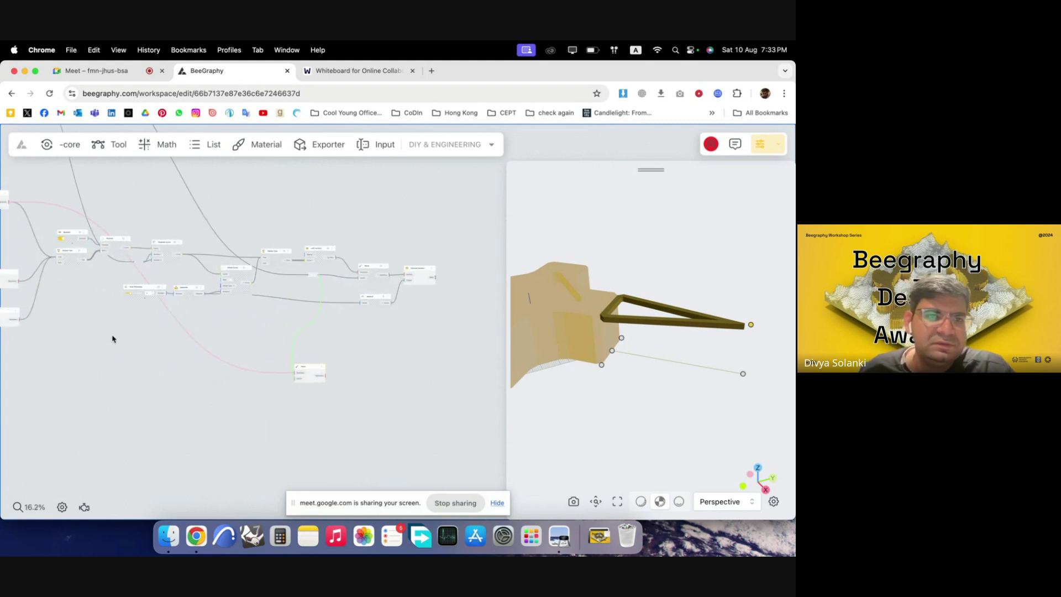
{"action": "left_click_drag", "start_coordinate": [303, 367], "coordinate": [53, 373]}
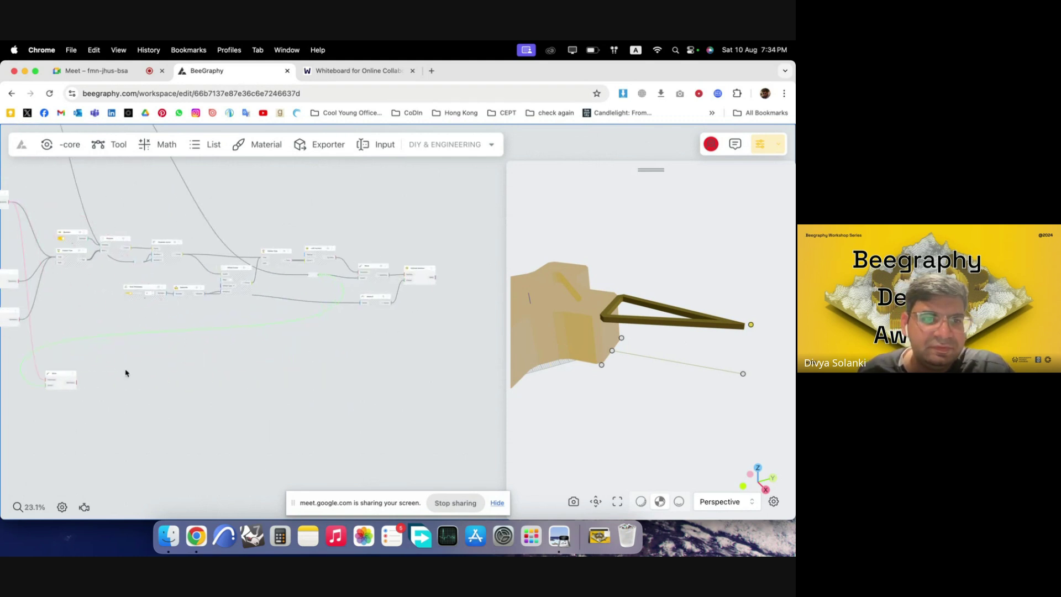
- Add a Polyline node and place it below the Arm Thickness and Opposite nodes, away from the new Move
{"action": "double_click", "coordinate": [155, 366]}
{"action": "type", "text": "poly"}
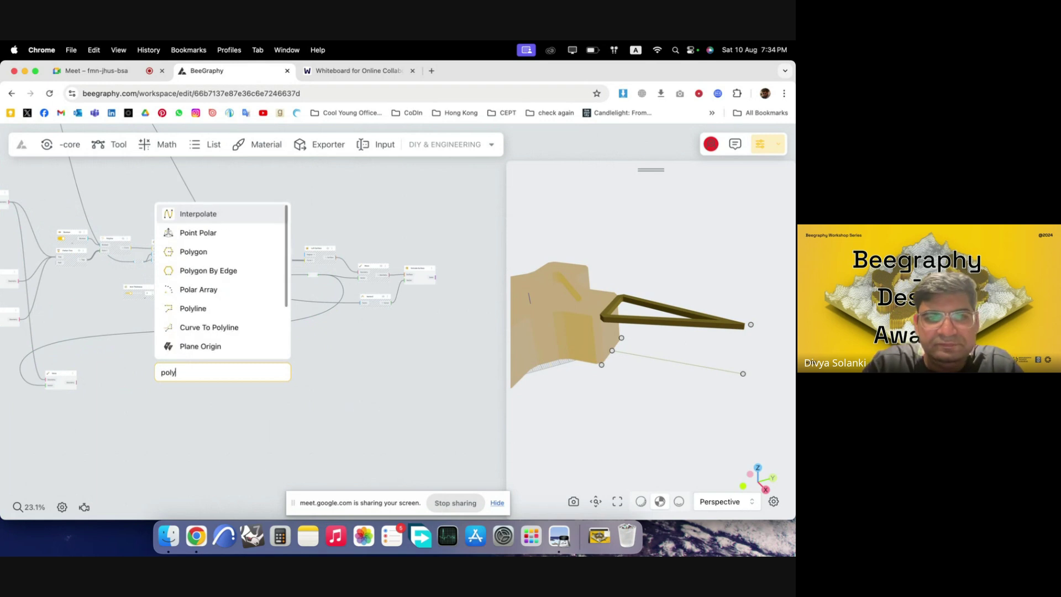
{"action": "left_click", "coordinate": [213, 307]}
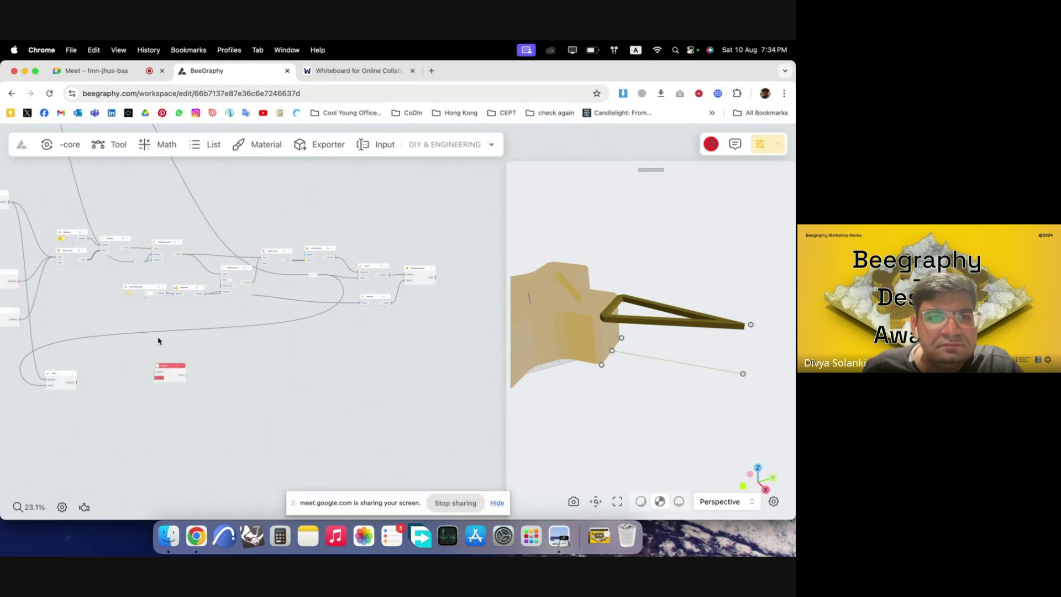
{"action": "scroll", "coordinate": [123, 390], "scroll_direction": "up", "scroll_amount": 5}
{"action": "scroll", "coordinate": [122, 390], "scroll_direction": "up", "scroll_amount": 3}
{"action": "scroll", "coordinate": [243, 381], "scroll_direction": "down", "scroll_amount": 4}
{"action": "scroll", "coordinate": [247, 381], "scroll_direction": "up", "scroll_amount": 2}
{"action": "left_click_drag", "start_coordinate": [337, 389], "coordinate": [430, 332]}
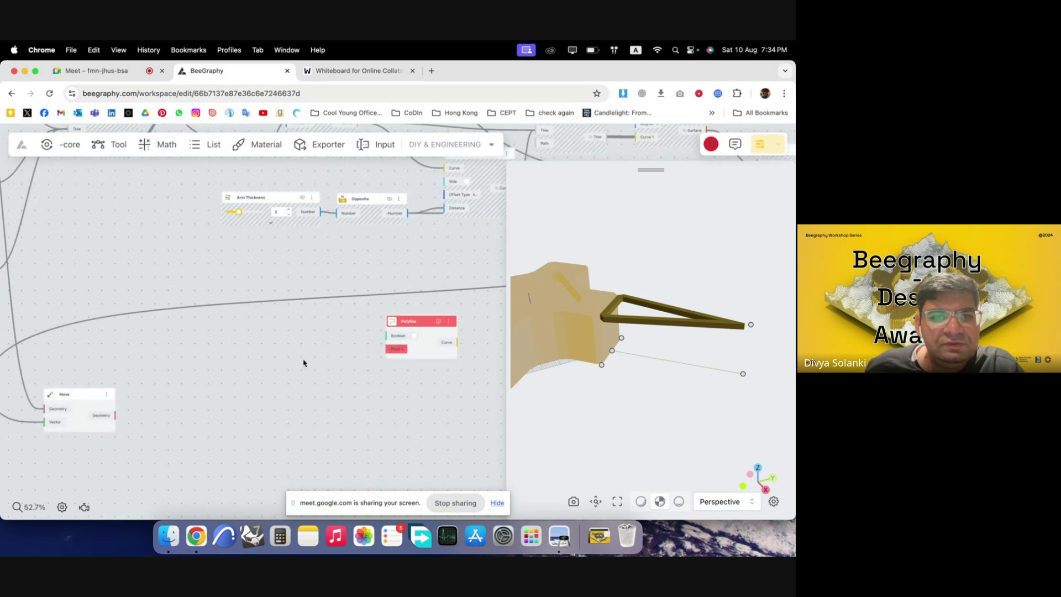
{"action": "double_click", "coordinate": [303, 362]}
{"action": "type", "text": "merge"}
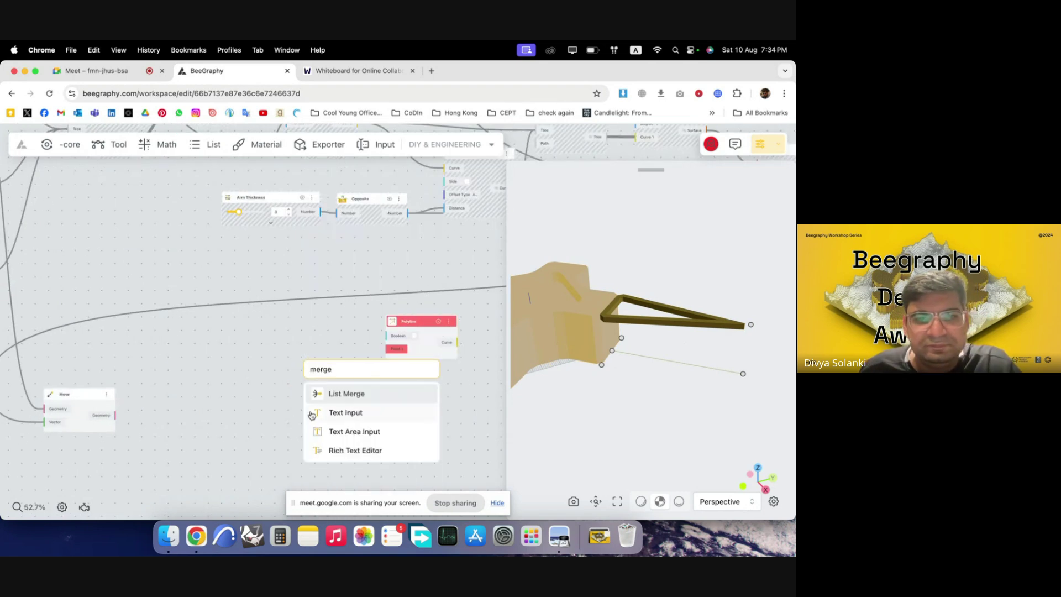
{"action": "left_click", "coordinate": [331, 402]}
{"action": "left_click_drag", "start_coordinate": [346, 381], "coordinate": [296, 374]}
{"action": "scroll", "coordinate": [275, 374], "scroll_direction": "down", "scroll_amount": 5}
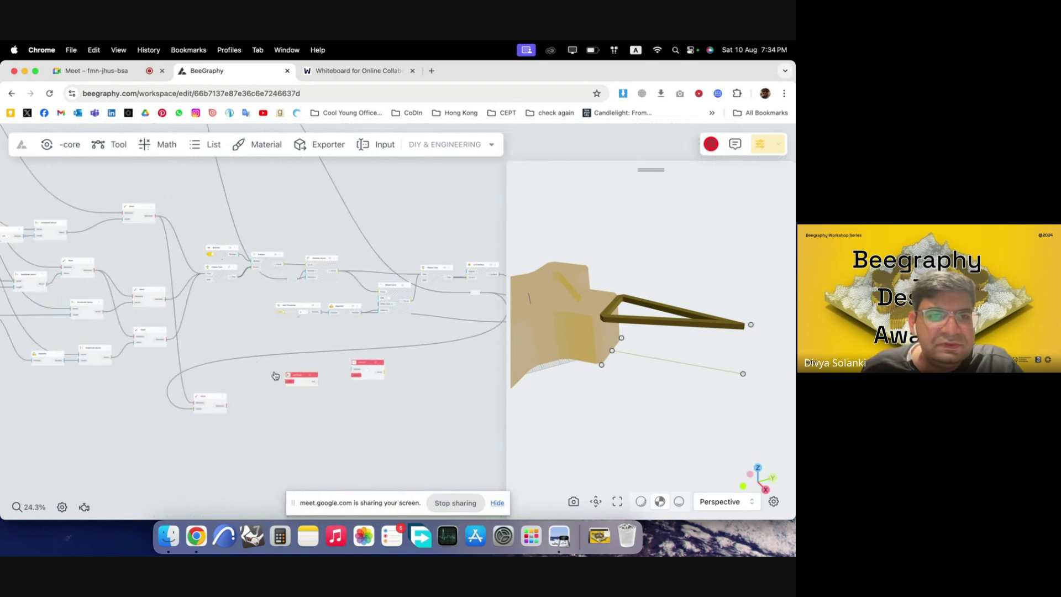
{"action": "scroll", "coordinate": [256, 329], "scroll_direction": "up", "scroll_amount": 3}
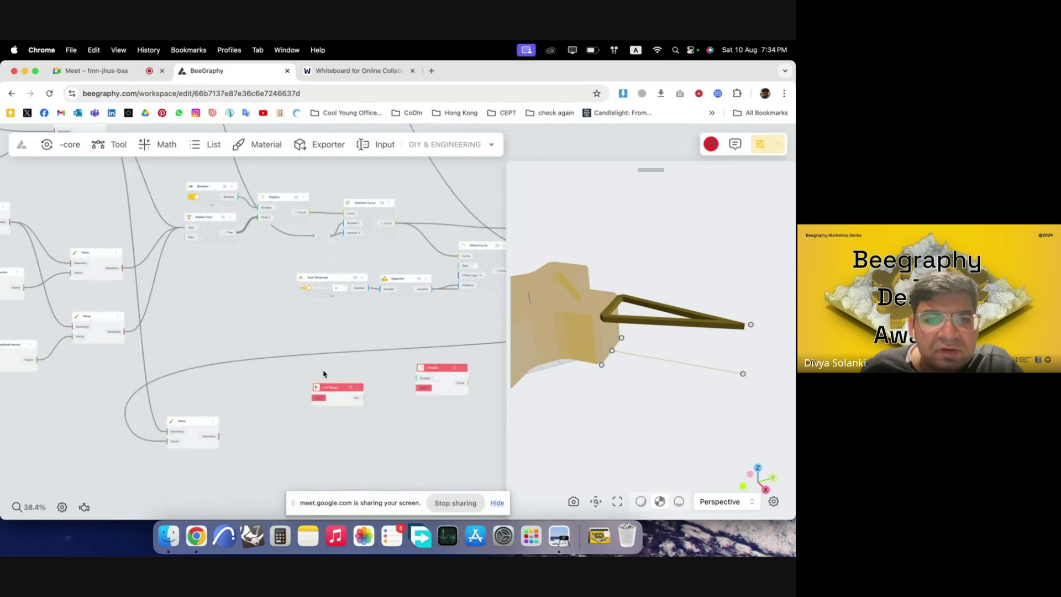
{"action": "key", "text": "BackSpace"}
- Add a Flatten Tree node between the new Move node and the new Polyline node
{"action": "double_click", "coordinate": [305, 381]}
{"action": "type", "text": "fl"}
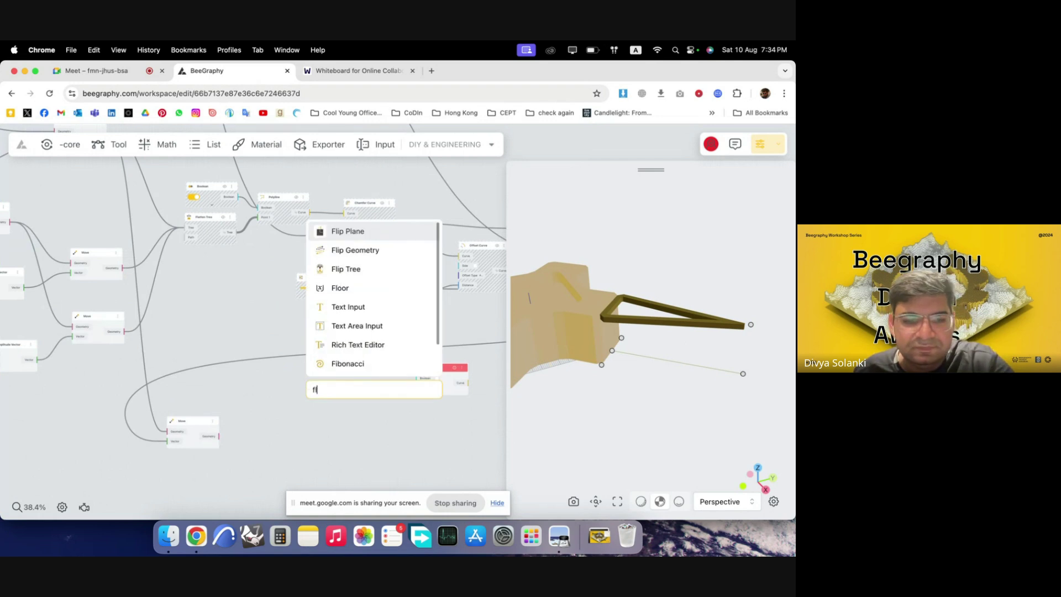
{"action": "type", "text": "at"}
{"action": "left_click", "coordinate": [369, 250]}
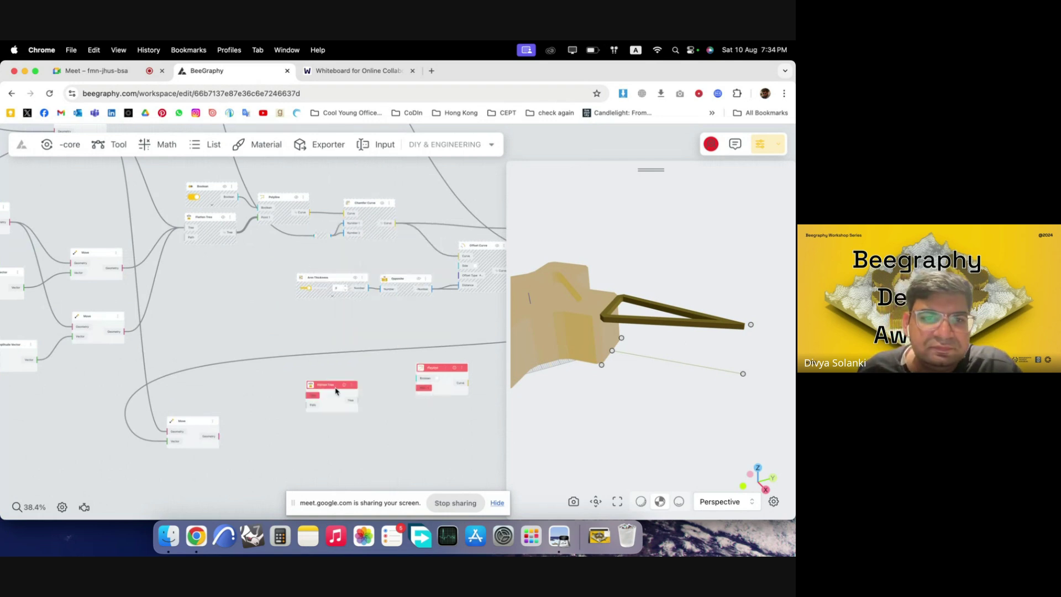
{"action": "left_click_drag", "start_coordinate": [335, 391], "coordinate": [330, 385]}
- Connect the Geometry outputs of the new Move and the two base-point Move nodes to the new Flatten Tree's Tree input
{"action": "left_click_drag", "start_coordinate": [218, 439], "coordinate": [219, 423]}
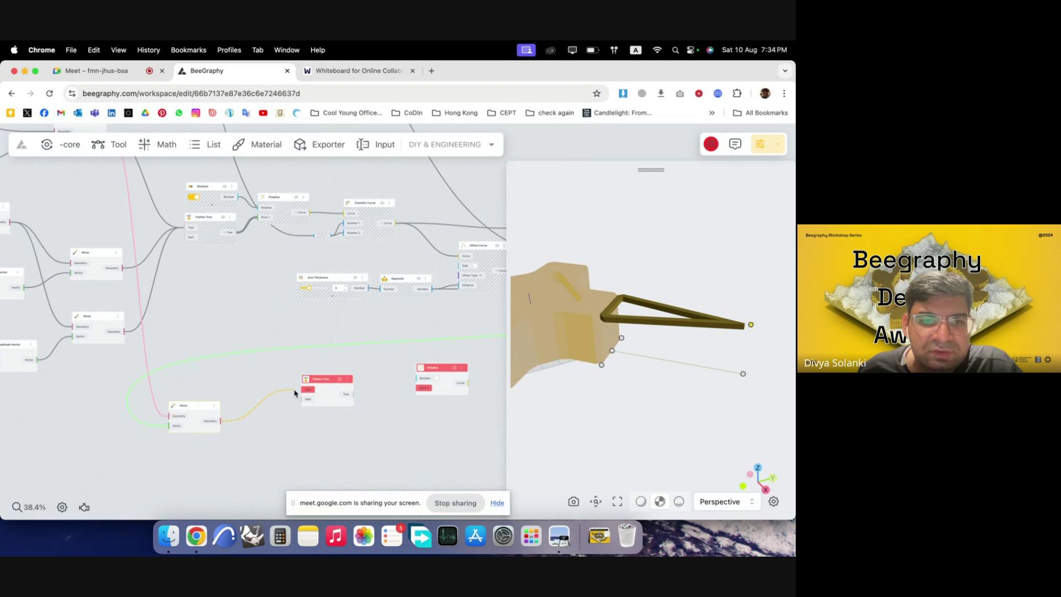
{"action": "left_click_drag", "start_coordinate": [302, 393], "coordinate": [306, 390]}
{"action": "left_click", "coordinate": [101, 268]}
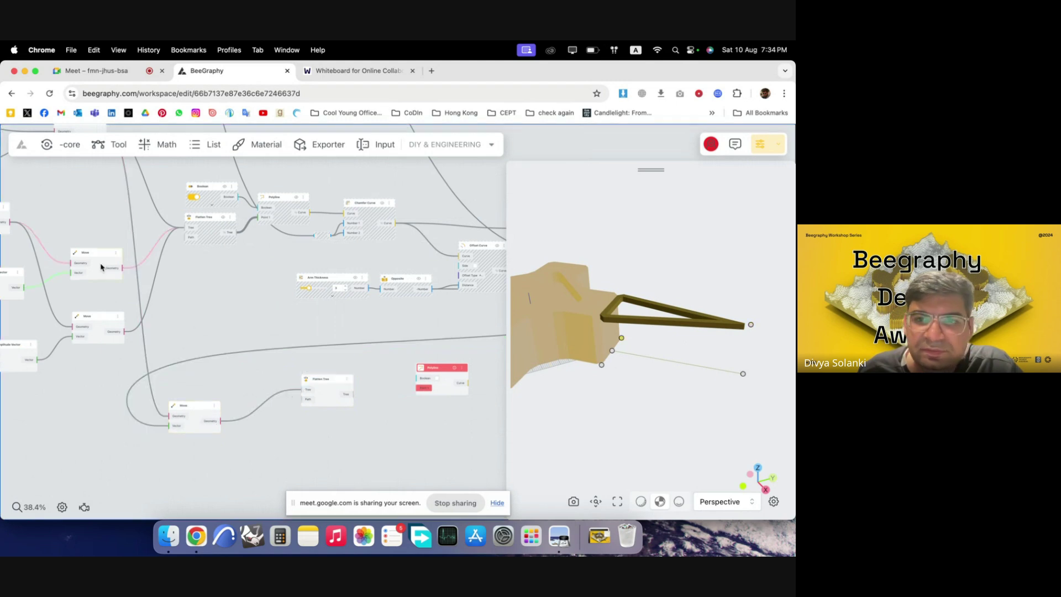
{"action": "left_click", "coordinate": [101, 335]}
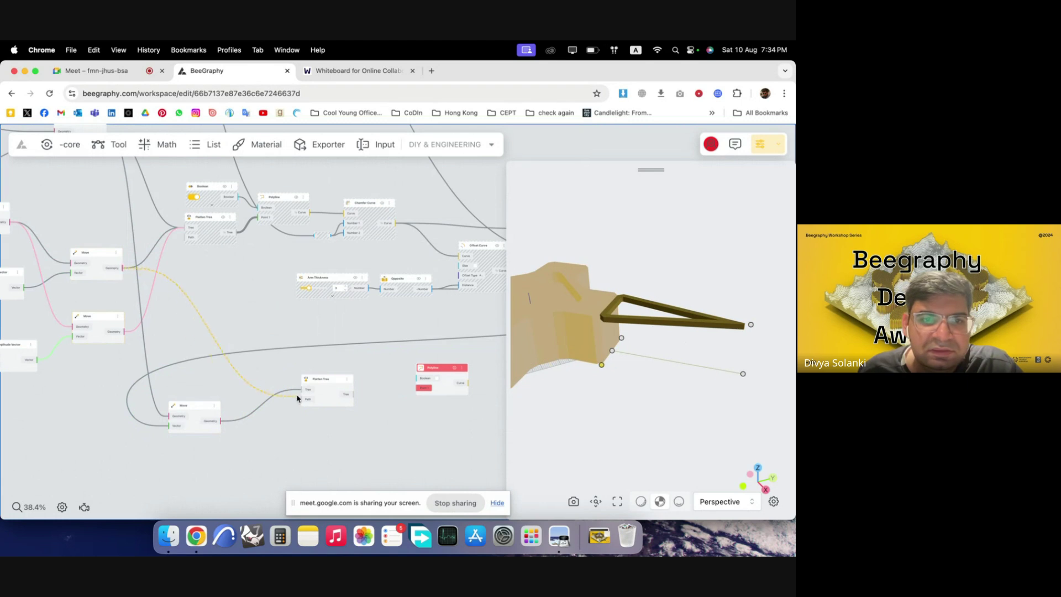
- Connect the Flatten Tree output to the new Polyline's Point 1 input and place the Polyline beside it
{"action": "left_click_drag", "start_coordinate": [304, 394], "coordinate": [356, 378]}
{"action": "scroll", "coordinate": [251, 352], "scroll_direction": "down", "scroll_amount": 3}
{"action": "left_click", "coordinate": [360, 395]}
{"action": "scroll", "coordinate": [360, 393], "scroll_direction": "up", "scroll_amount": 5}
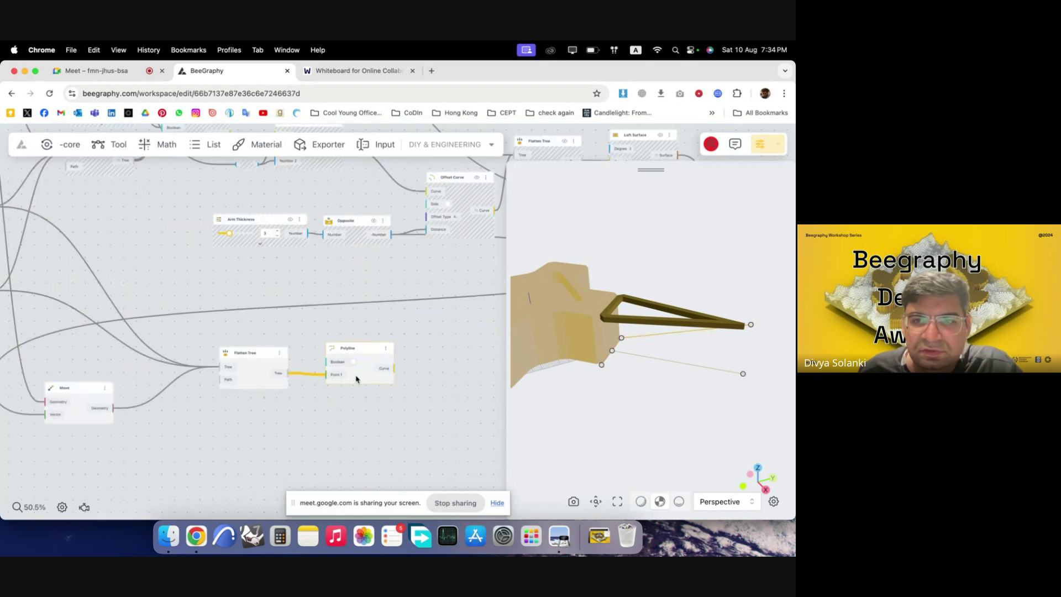
{"action": "scroll", "coordinate": [309, 409], "scroll_direction": "down", "scroll_amount": 3}
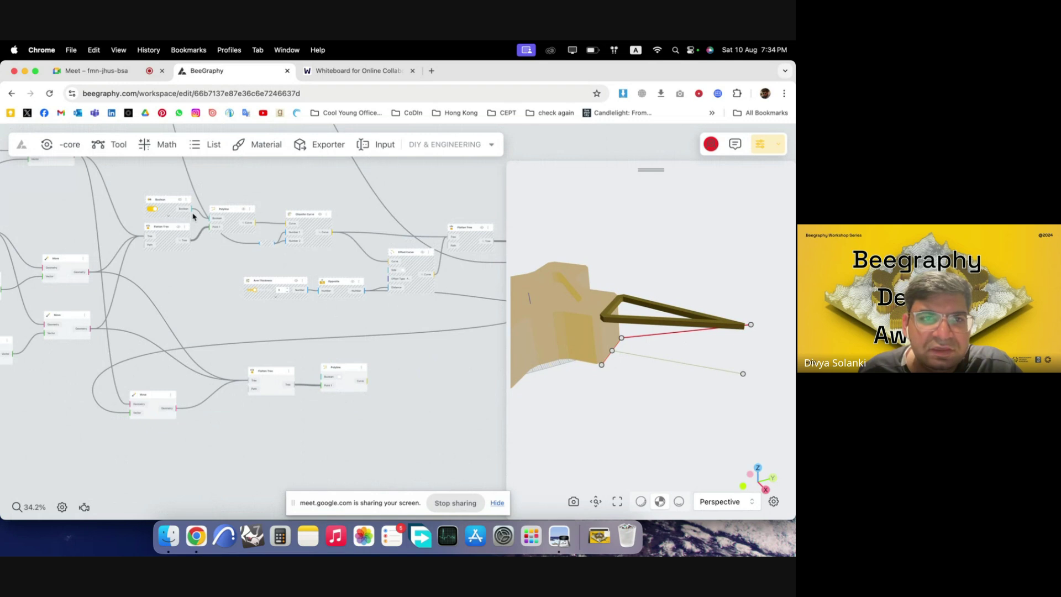
- Close the new Polyline by connecting the existing Boolean toggle to its Boolean input, and tighten the spacing of the Flatten Tree and Polyline nodes
{"action": "left_click", "coordinate": [318, 378]}
{"action": "left_click_drag", "start_coordinate": [269, 381], "coordinate": [226, 403]}
{"action": "left_click_drag", "start_coordinate": [343, 368], "coordinate": [294, 366]}
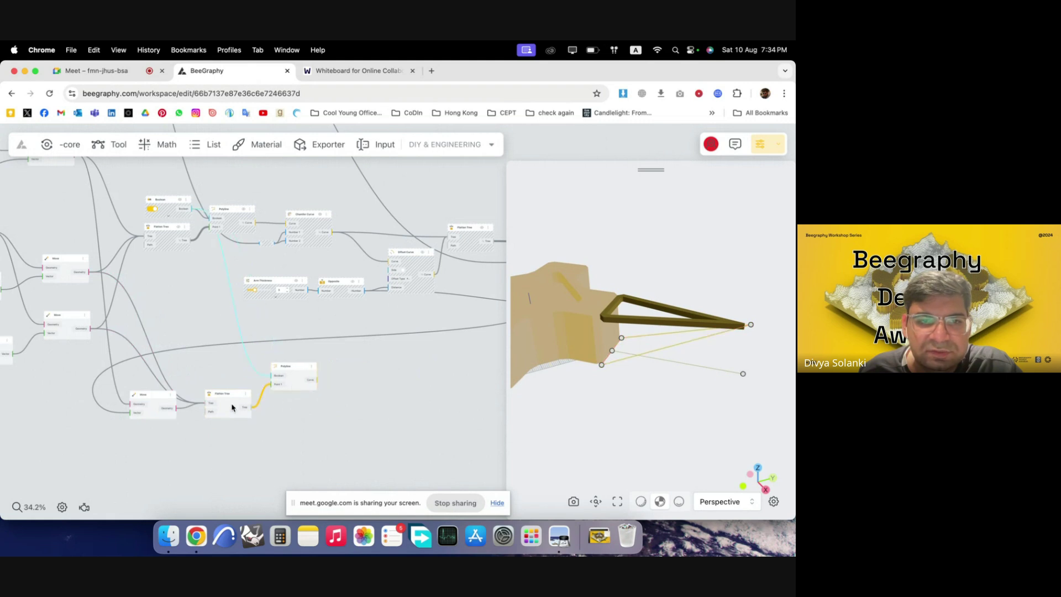
{"action": "left_click_drag", "start_coordinate": [232, 407], "coordinate": [228, 399]}
{"action": "left_click", "coordinate": [325, 402]}
{"action": "scroll", "coordinate": [369, 401], "scroll_direction": "up", "scroll_amount": 2}
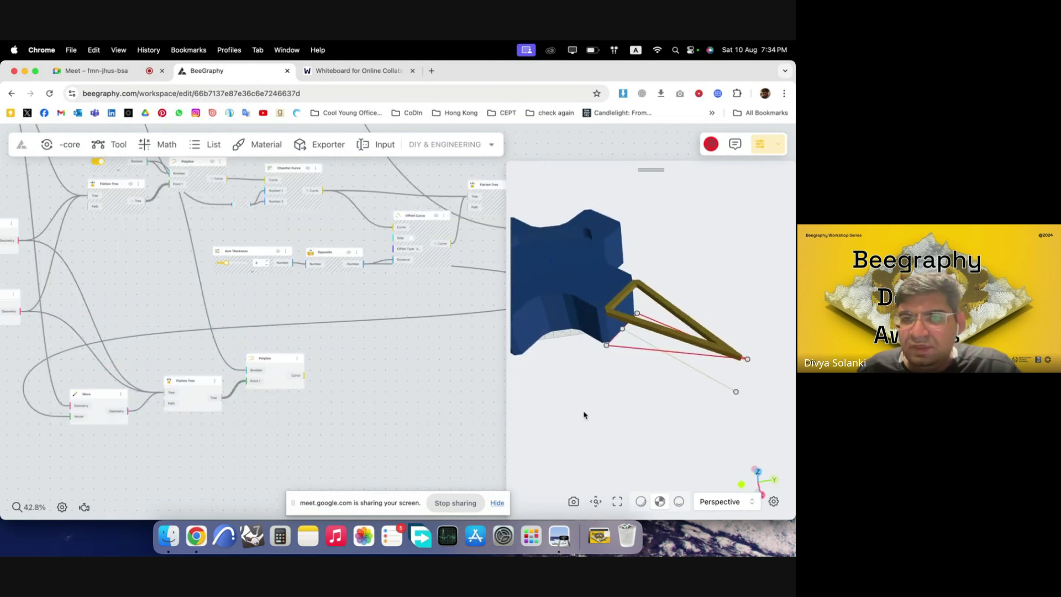
{"action": "scroll", "coordinate": [424, 358], "scroll_direction": "down", "scroll_amount": 2}
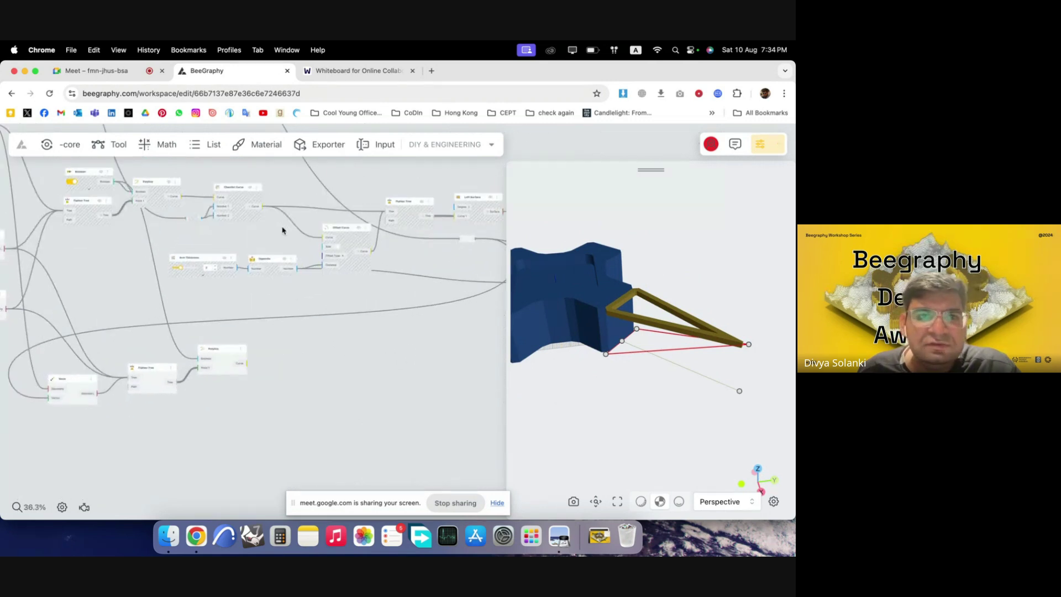
- Duplicate the Chamfer Curve node beside the new Polyline, keeping its number inputs, and feed it the Polyline's Curve output
{"action": "left_click_drag", "start_coordinate": [239, 196], "coordinate": [330, 356], "text": "alt"}
{"action": "scroll", "coordinate": [247, 376], "scroll_direction": "up", "scroll_amount": 4}
{"action": "left_click_drag", "start_coordinate": [353, 364], "coordinate": [333, 355]}
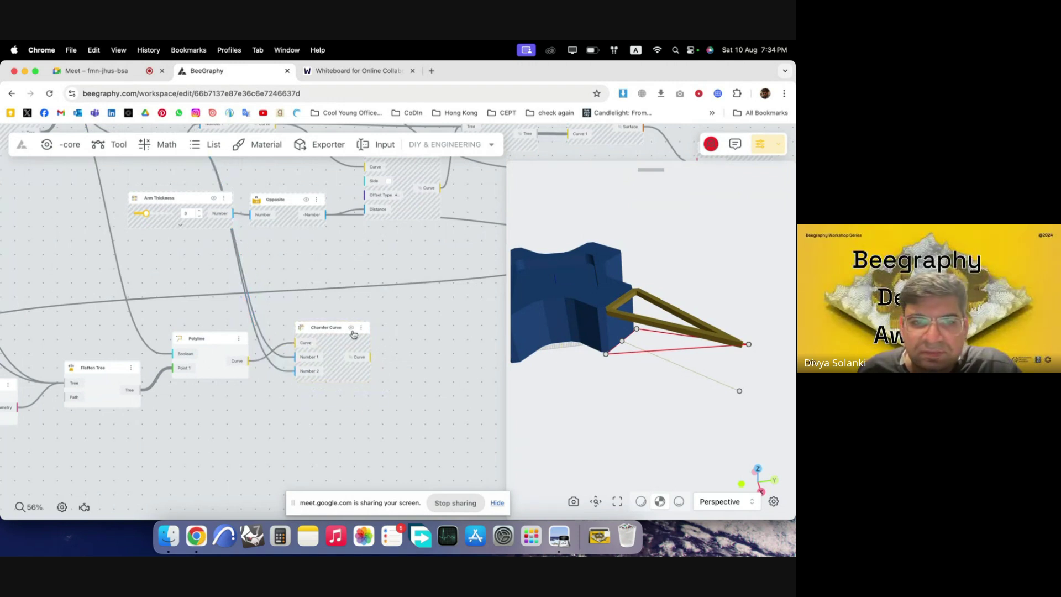
- Hide the previews of the new Move, Flatten Tree and Polyline nodes
{"action": "left_click_drag", "start_coordinate": [292, 410], "coordinate": [57, 321]}
{"action": "scroll", "coordinate": [408, 361], "scroll_direction": "down", "scroll_amount": 3}
{"action": "left_click_drag", "start_coordinate": [293, 441], "coordinate": [115, 340]}
{"action": "right_click", "coordinate": [163, 342]}
{"action": "left_click", "coordinate": [191, 354]}
{"action": "left_click", "coordinate": [358, 361]}
{"action": "scroll", "coordinate": [421, 360], "scroll_direction": "up", "scroll_amount": 5}
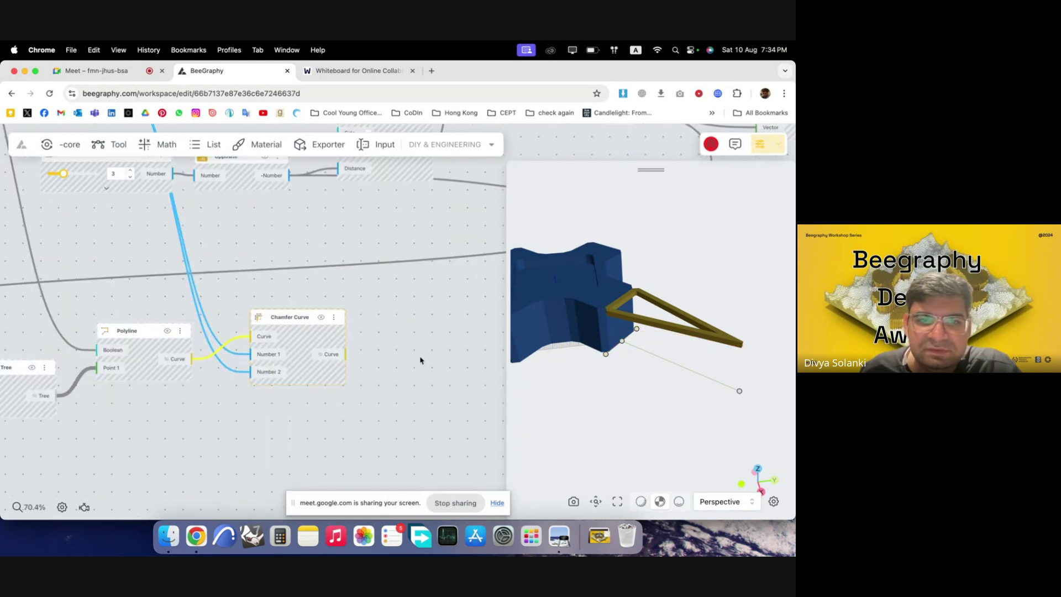
- Turn on the preview of the duplicated Chamfer Curve and inspect the chamfered triangle below the arm
{"action": "left_click", "coordinate": [323, 318]}
{"action": "left_click", "coordinate": [393, 328]}
{"action": "left_click_drag", "start_coordinate": [640, 388], "coordinate": [715, 404]}
{"action": "left_click_drag", "start_coordinate": [628, 389], "coordinate": [650, 365]}
{"action": "left_click_drag", "start_coordinate": [696, 401], "coordinate": [663, 386]}
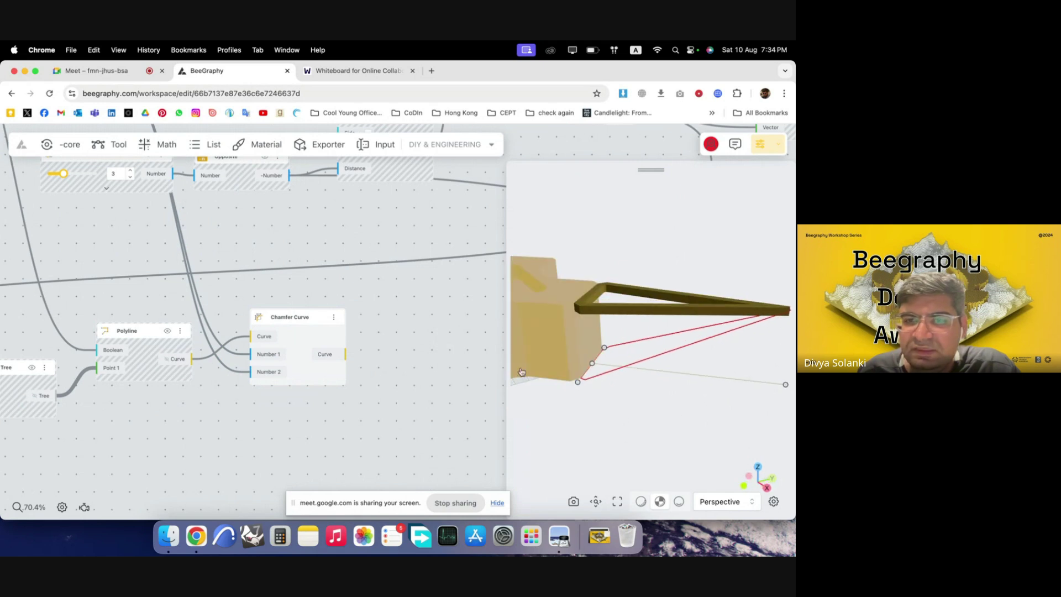
{"action": "scroll", "coordinate": [241, 384], "scroll_direction": "down", "scroll_amount": 5}
{"action": "scroll", "coordinate": [352, 379], "scroll_direction": "up", "scroll_amount": 5}
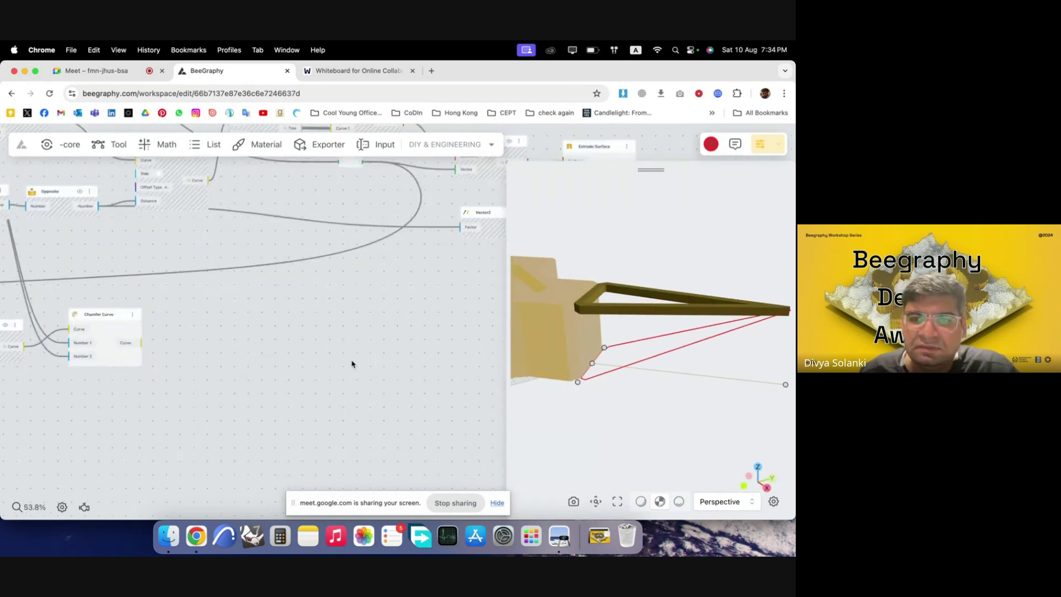
- Add an Offset Curve node and connect the new Chamfer Curve's output to its Curve input
{"action": "scroll", "coordinate": [350, 339], "scroll_direction": "down", "scroll_amount": 2}
{"action": "double_click", "coordinate": [248, 336]}
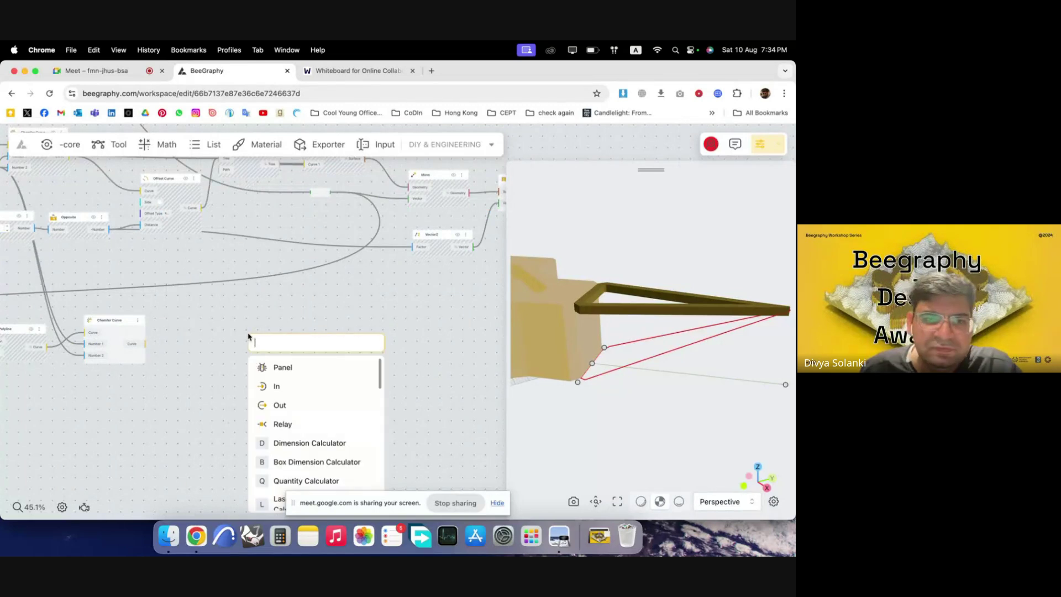
{"action": "type", "text": "off"}
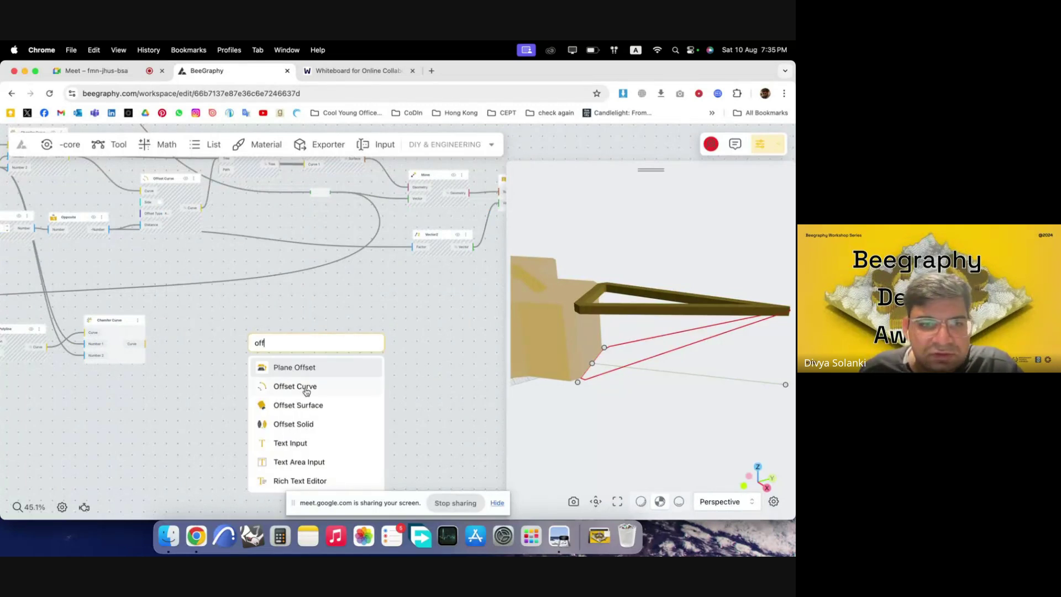
{"action": "left_click", "coordinate": [306, 390]}
{"action": "left_click_drag", "start_coordinate": [247, 355], "coordinate": [237, 353]}
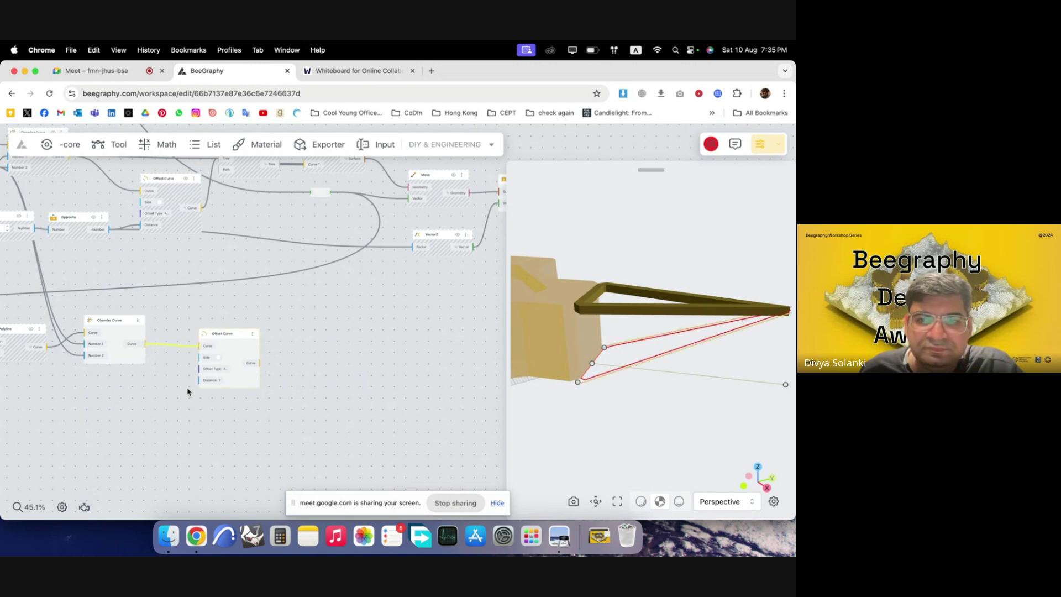
{"action": "left_click_drag", "start_coordinate": [563, 387], "coordinate": [570, 422]}
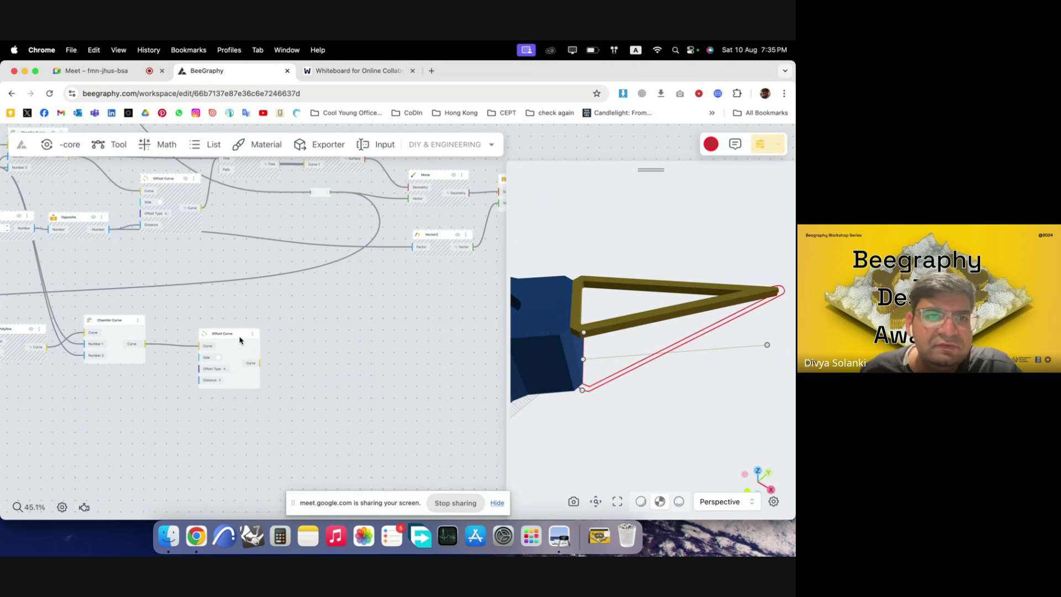
- Connect the Opposite node's Number output to the new Offset Curve's Distance input
{"action": "scroll", "coordinate": [324, 318], "scroll_direction": "down", "scroll_amount": 1}
{"action": "scroll", "coordinate": [104, 245], "scroll_direction": "up", "scroll_amount": 5}
{"action": "left_click_drag", "start_coordinate": [103, 216], "coordinate": [270, 440]}
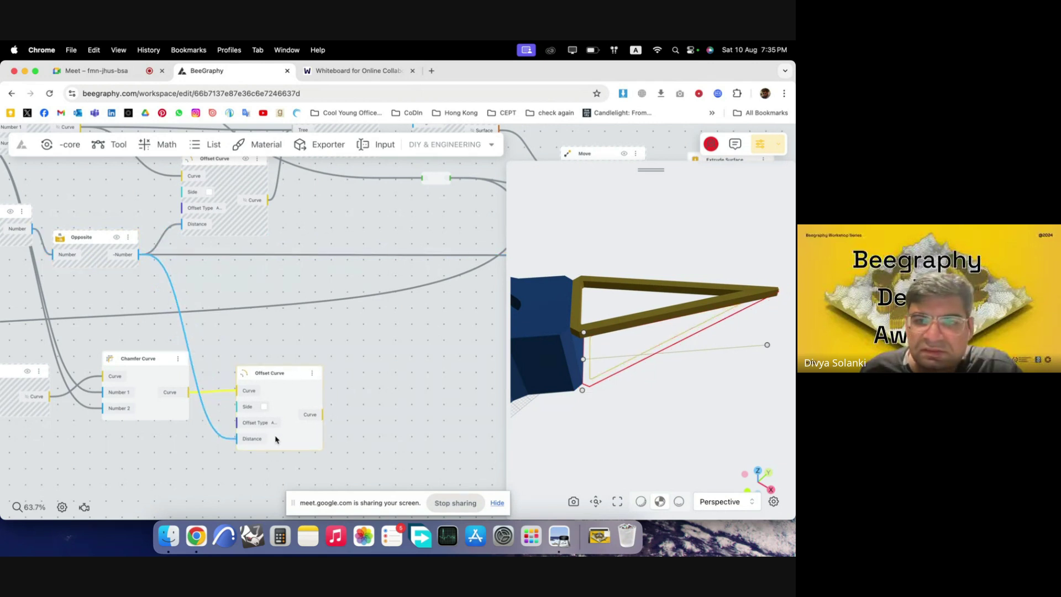
{"action": "scroll", "coordinate": [384, 379], "scroll_direction": "down", "scroll_amount": 3}
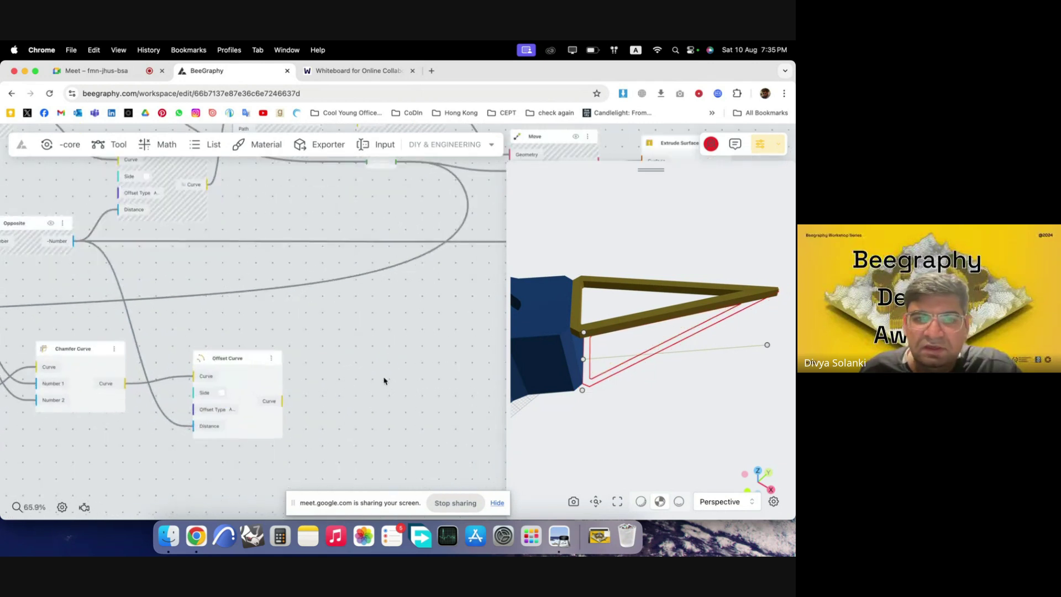
- Duplicate the Flatten Tree and Loft Surface nodes and place the copies beside the new Offset Curve
{"action": "left_click_drag", "start_coordinate": [319, 230], "coordinate": [260, 188]}
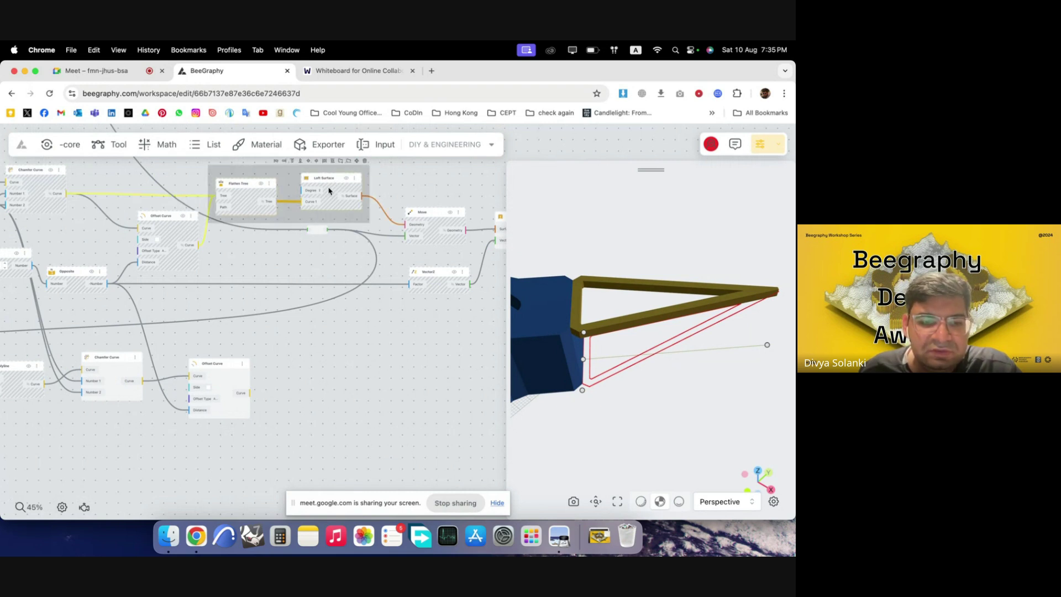
{"action": "left_click_drag", "start_coordinate": [329, 190], "coordinate": [417, 380]}
{"action": "left_click", "coordinate": [384, 445]}
{"action": "scroll", "coordinate": [398, 436], "scroll_direction": "up", "scroll_amount": 5}
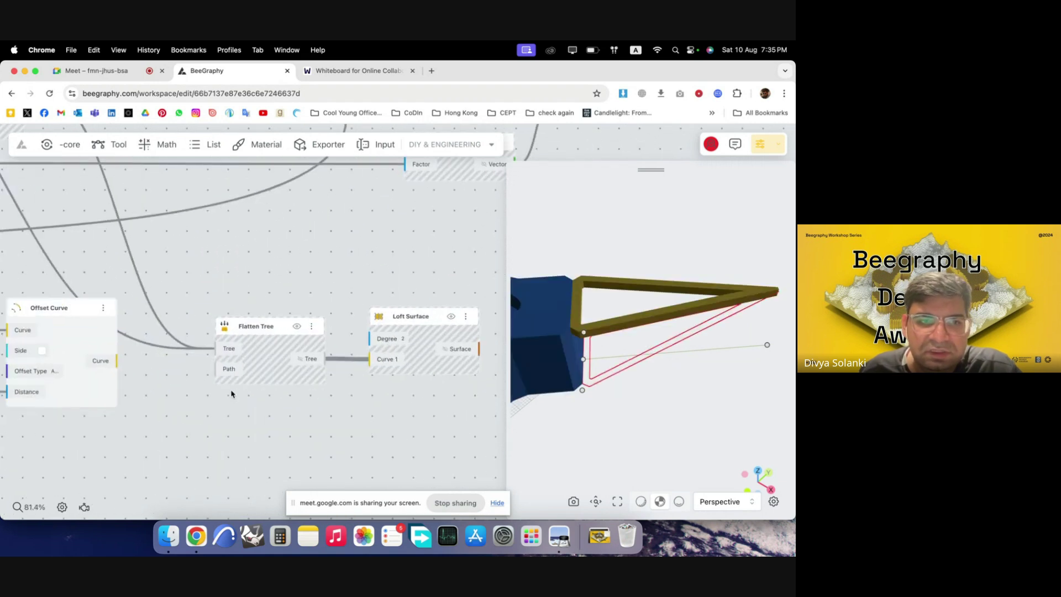
- Rewire the copied Flatten Tree to the new Offset Curve and Chamfer Curve outputs, and turn on the copied Loft Surface's preview
{"action": "left_click_drag", "start_coordinate": [118, 367], "coordinate": [182, 419]}
{"action": "scroll", "coordinate": [309, 387], "scroll_direction": "down", "scroll_amount": 5}
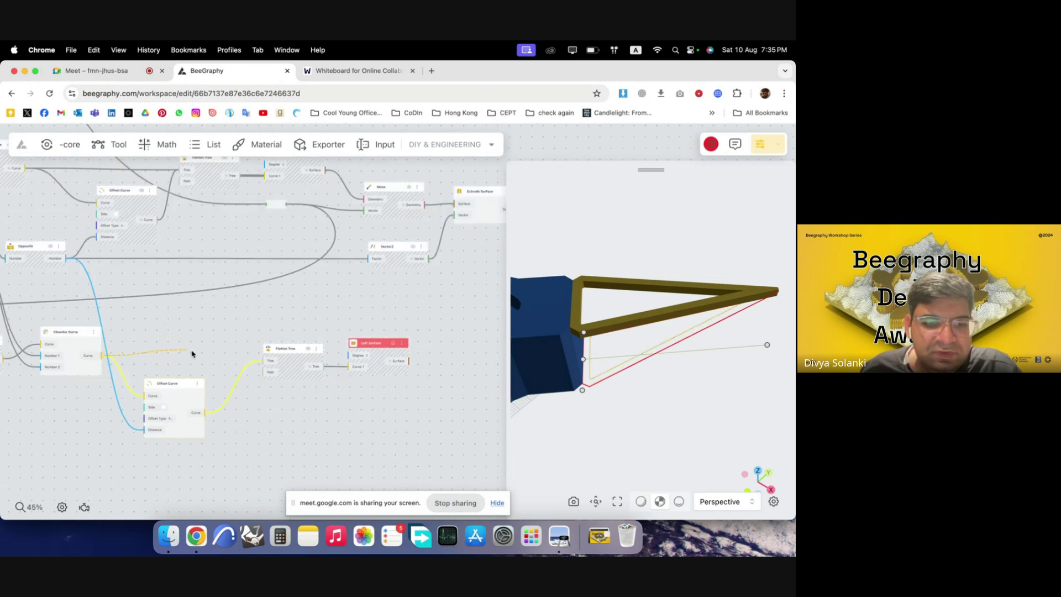
{"action": "left_click_drag", "start_coordinate": [192, 353], "coordinate": [241, 360]}
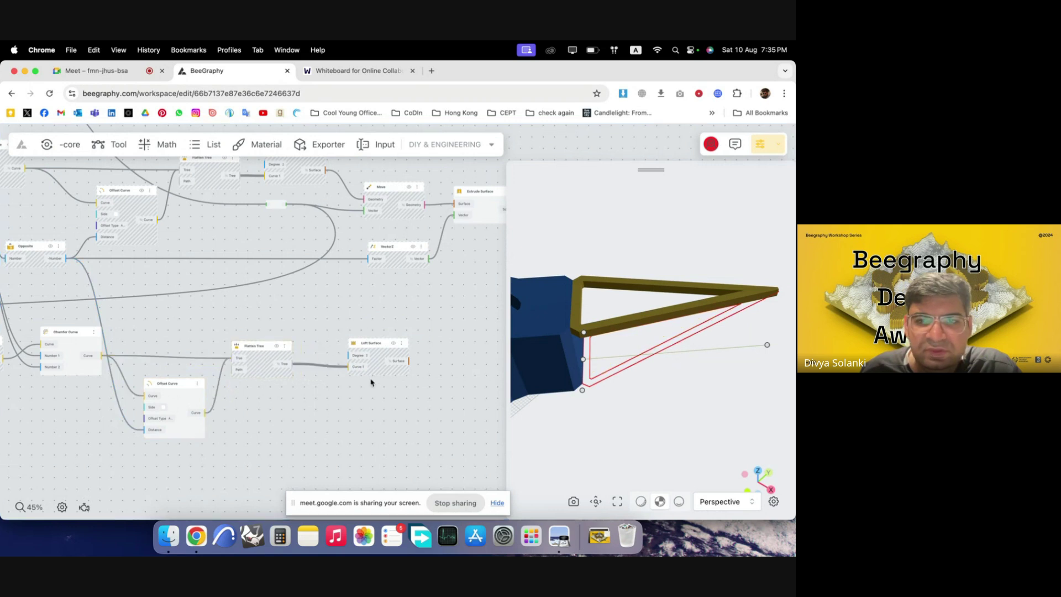
{"action": "left_click_drag", "start_coordinate": [379, 343], "coordinate": [349, 345]}
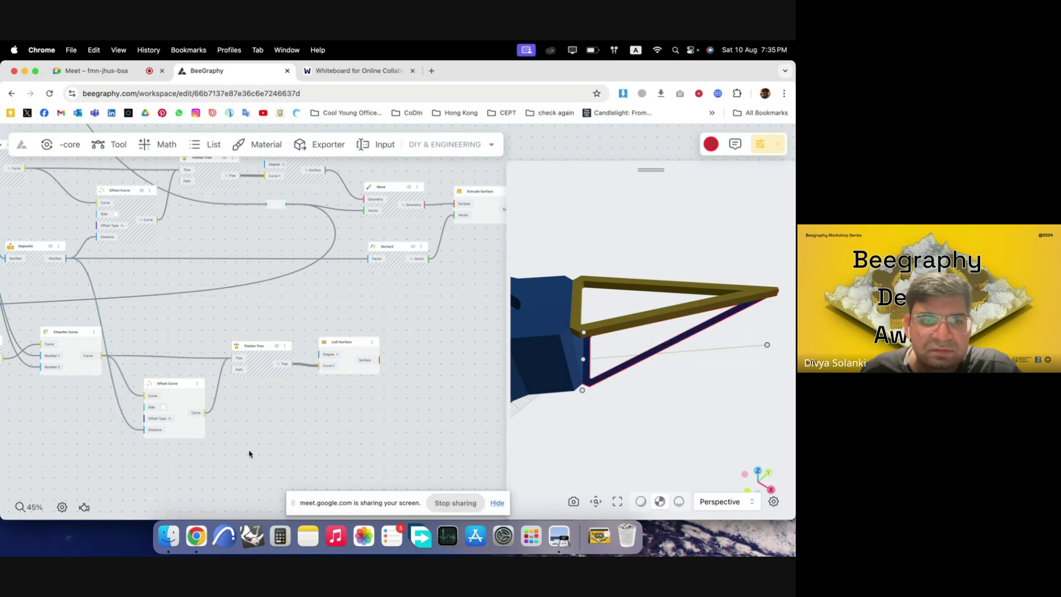
- Hide the previews of the new Chamfer Curve and Offset Curve nodes and check the lofted triangle from the side
{"action": "left_click_drag", "start_coordinate": [249, 453], "coordinate": [62, 337]}
{"action": "right_click", "coordinate": [154, 344]}
{"action": "left_click", "coordinate": [171, 354]}
{"action": "left_click", "coordinate": [328, 414]}
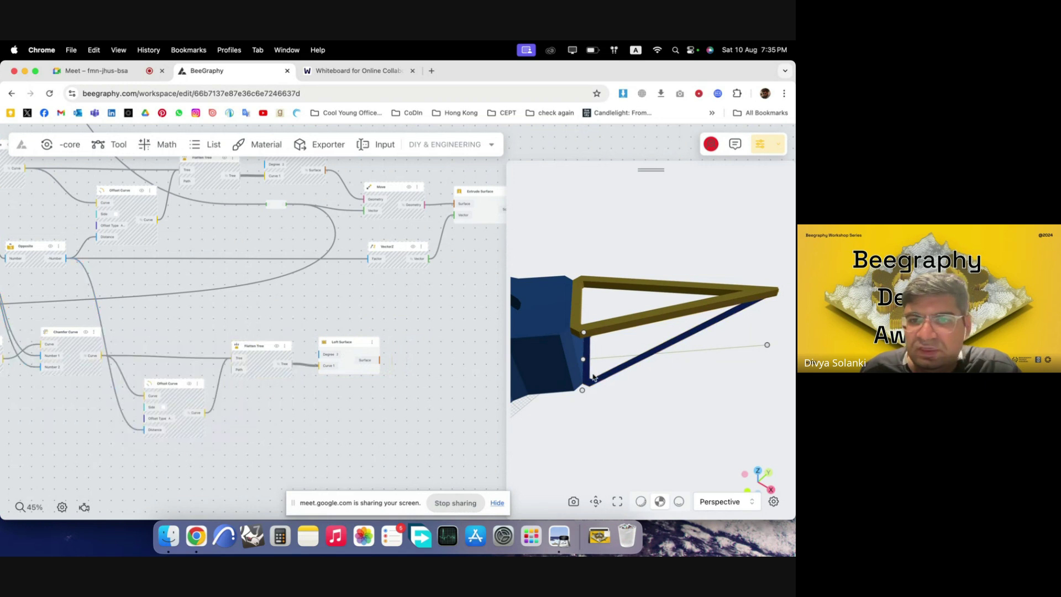
{"action": "scroll", "coordinate": [239, 337], "scroll_direction": "down", "scroll_amount": 3}
{"action": "scroll", "coordinate": [403, 370], "scroll_direction": "up", "scroll_amount": 2}
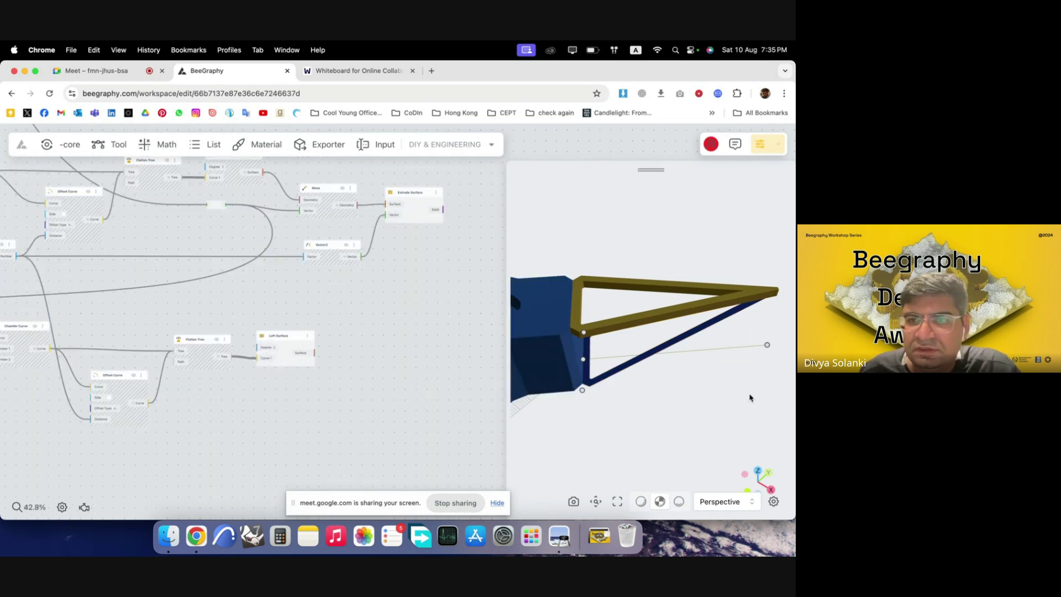
{"action": "left_click_drag", "start_coordinate": [749, 397], "coordinate": [751, 331]}
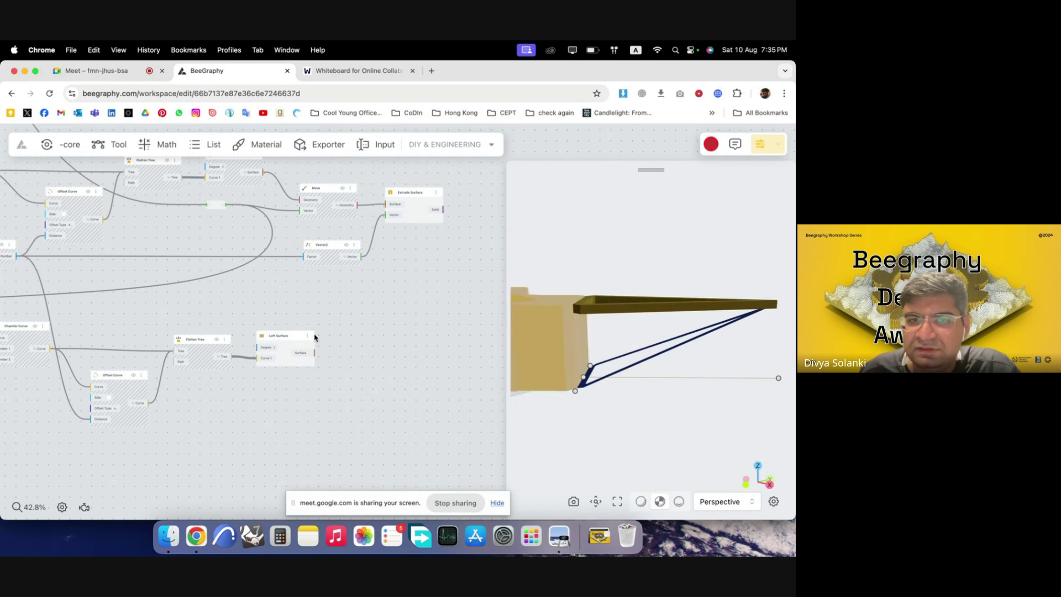
- Add an Extrude Surface node and connect the copied Loft Surface's output to its Surface input
{"action": "double_click", "coordinate": [391, 354]}
{"action": "type", "text": "extr"}
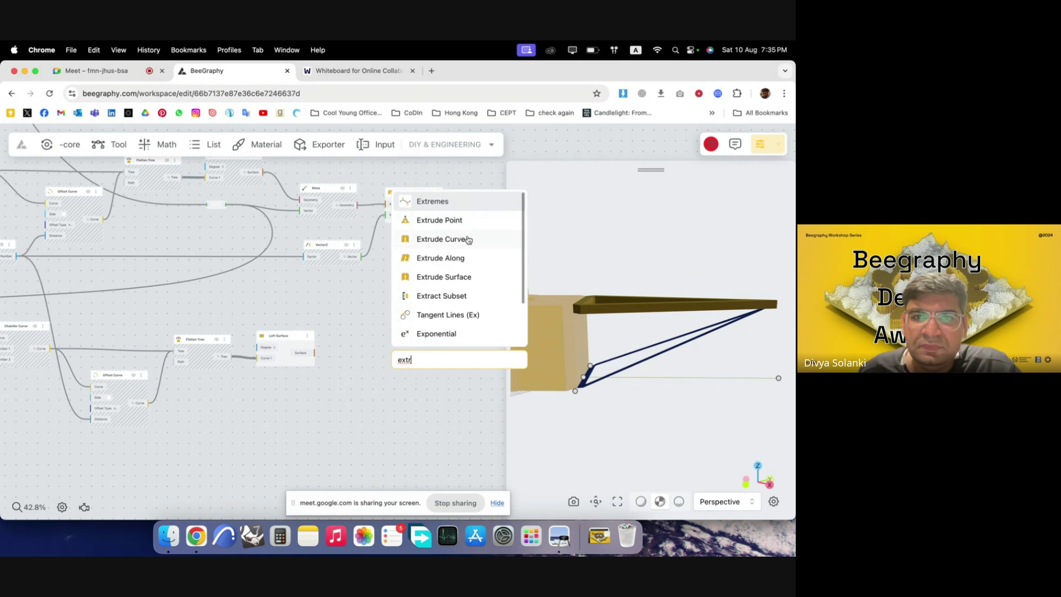
{"action": "left_click", "coordinate": [465, 286]}
{"action": "scroll", "coordinate": [408, 366], "scroll_direction": "up", "scroll_amount": 5}
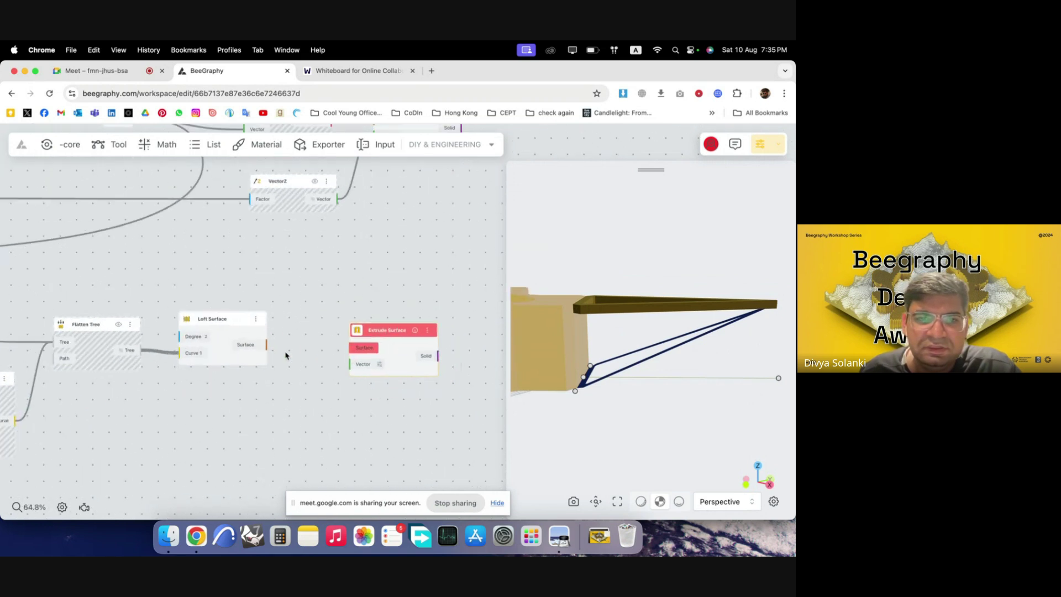
{"action": "left_click_drag", "start_coordinate": [266, 344], "coordinate": [379, 356]}
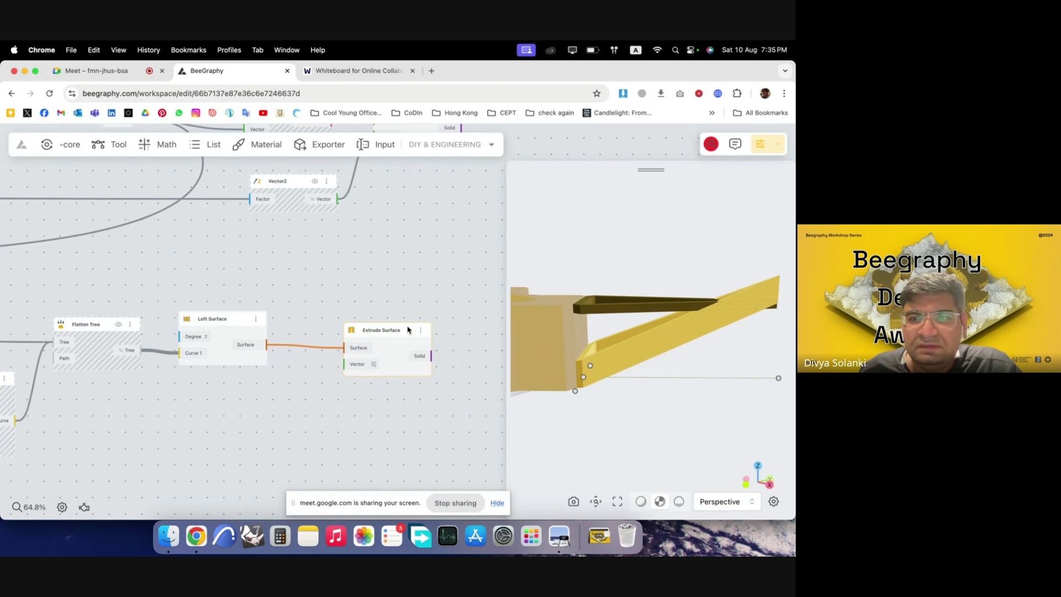
{"action": "scroll", "coordinate": [331, 376], "scroll_direction": "down", "scroll_amount": 3}
{"action": "double_click", "coordinate": [301, 369]}
{"action": "type", "text": "z"}
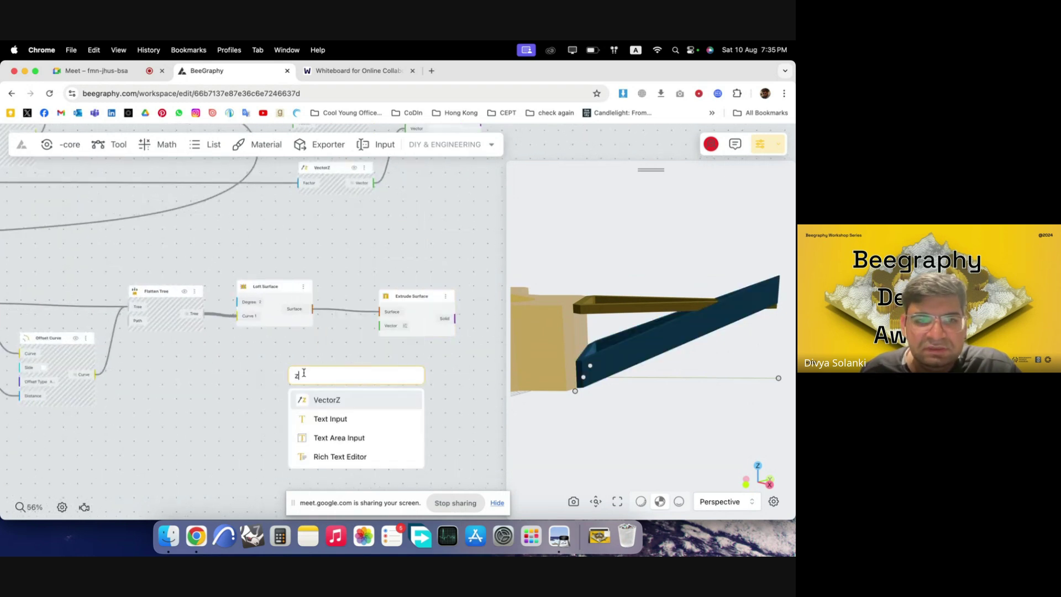
{"action": "left_click", "coordinate": [337, 349]}
- Connect the existing VectorZ node's output to the new Extrude Surface's Vector input and shift the Extrude Surface node aside
{"action": "scroll", "coordinate": [336, 349], "scroll_direction": "down", "scroll_amount": 5}
{"action": "scroll", "coordinate": [363, 311], "scroll_direction": "up", "scroll_amount": 4}
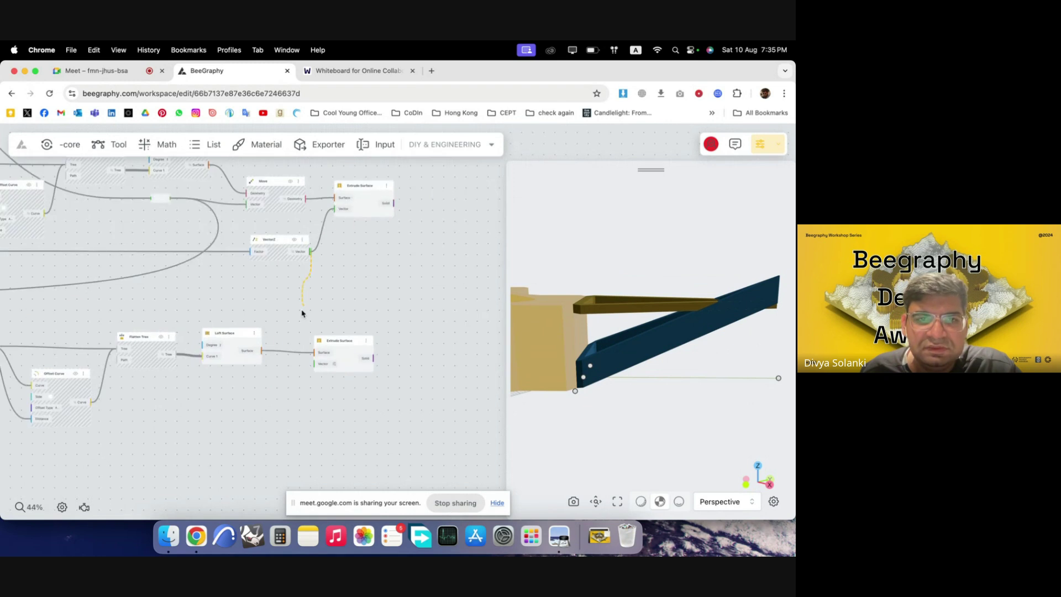
{"action": "left_click_drag", "start_coordinate": [312, 366], "coordinate": [392, 358]}
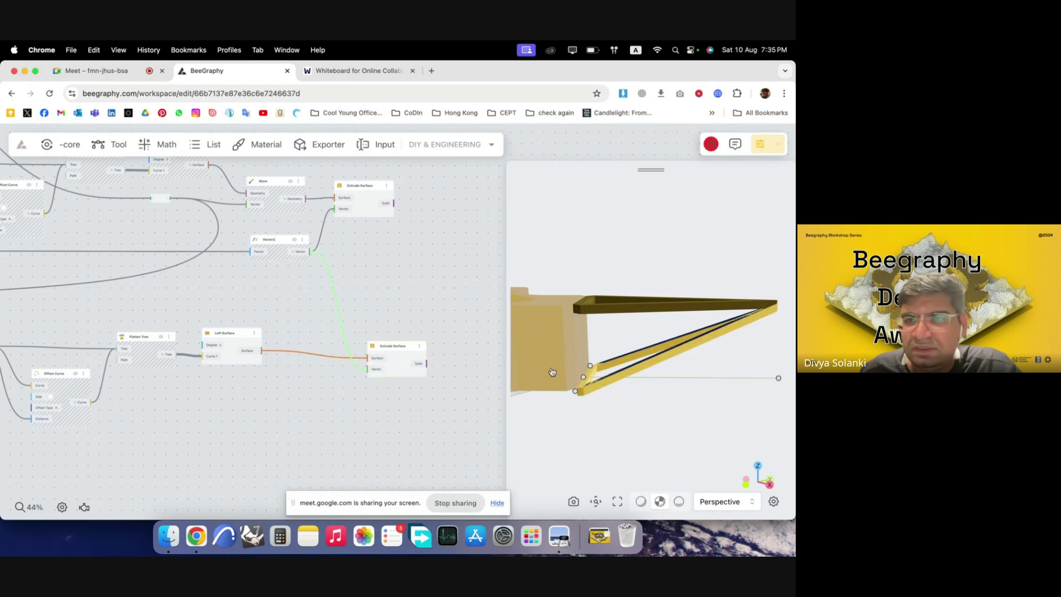
- Add an Opposite node and a VectorZ node side by side below the copied Loft Surface
{"action": "double_click", "coordinate": [385, 386]}
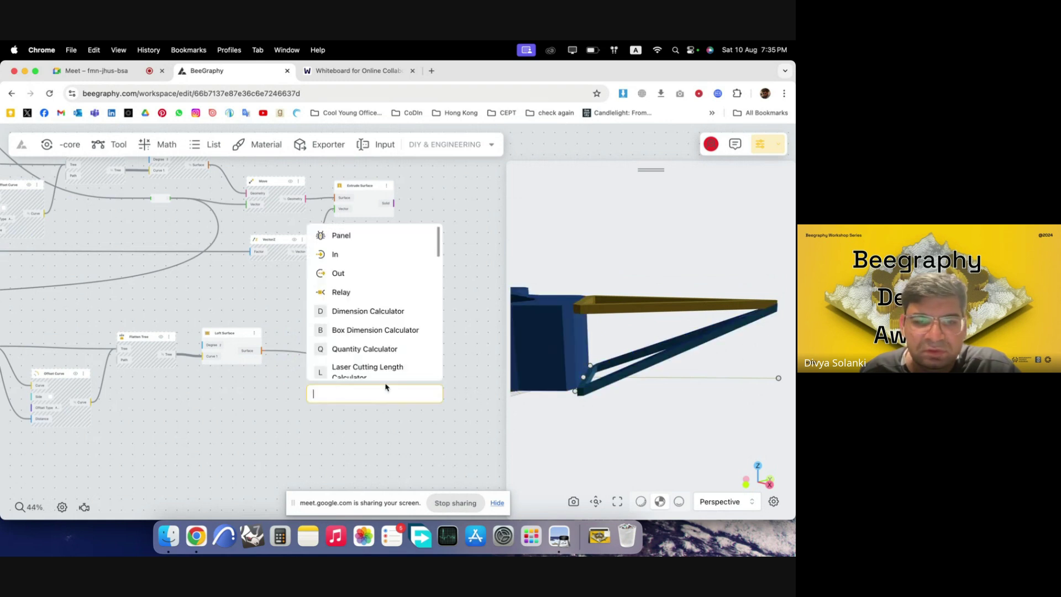
{"action": "type", "text": "opp"}
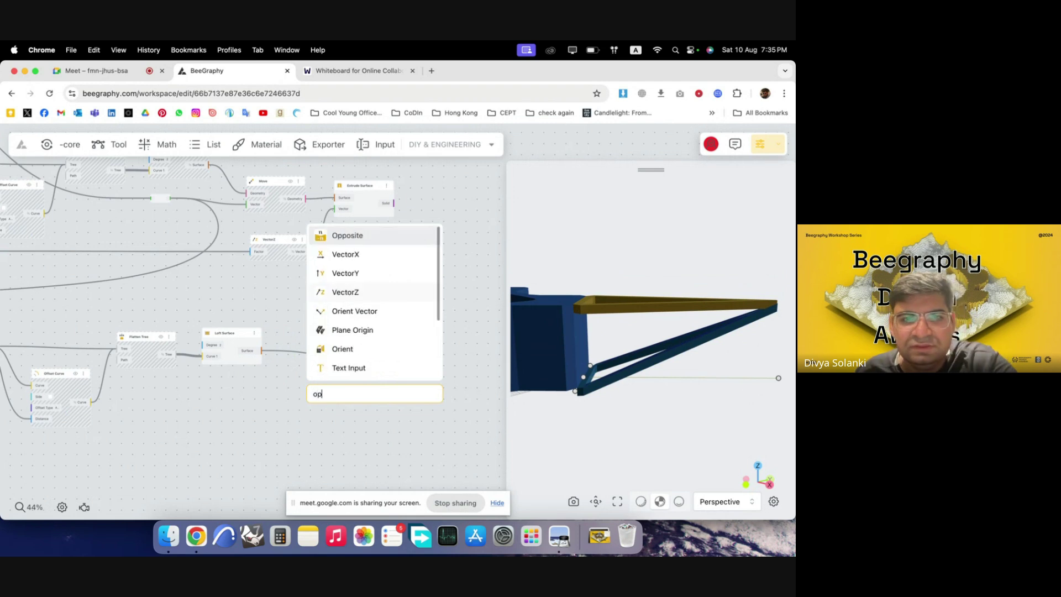
{"action": "left_click", "coordinate": [366, 244]}
{"action": "left_click_drag", "start_coordinate": [328, 390], "coordinate": [227, 390]}
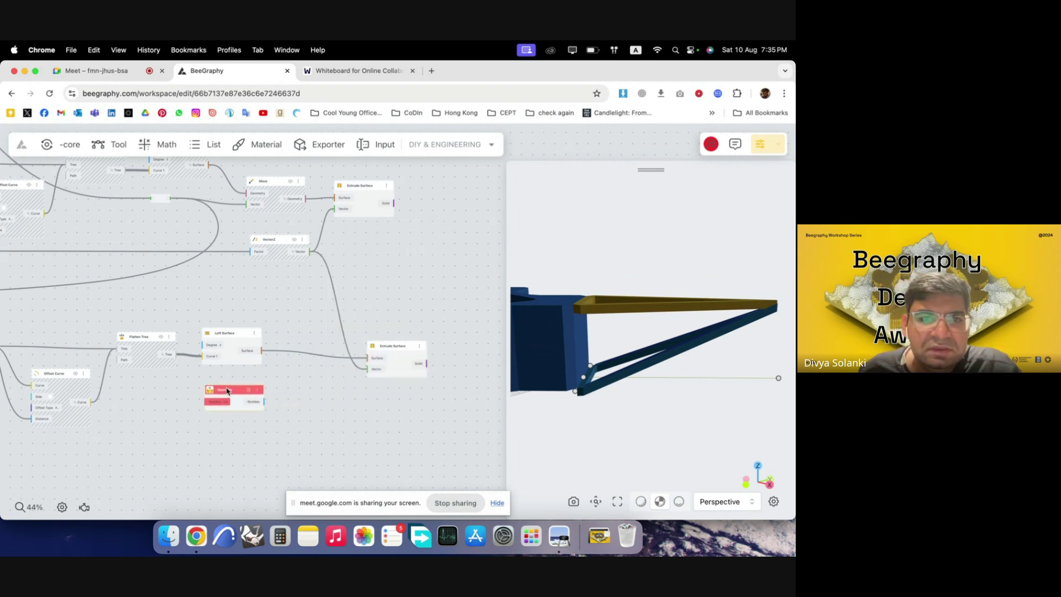
{"action": "double_click", "coordinate": [308, 405]}
{"action": "type", "text": "v"}
{"action": "left_click", "coordinate": [348, 437]}
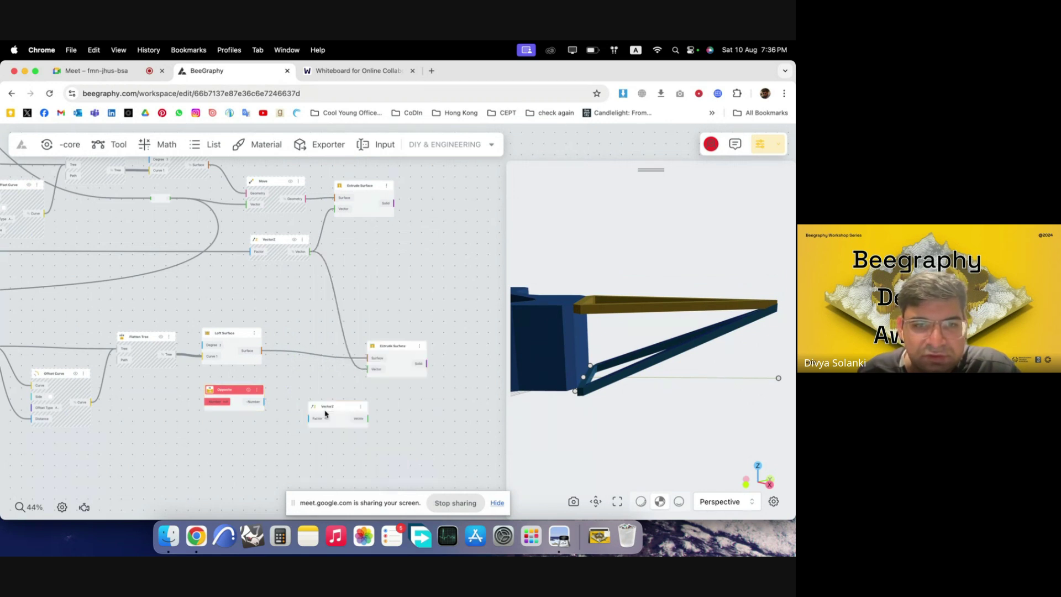
{"action": "left_click_drag", "start_coordinate": [326, 413], "coordinate": [304, 403]}
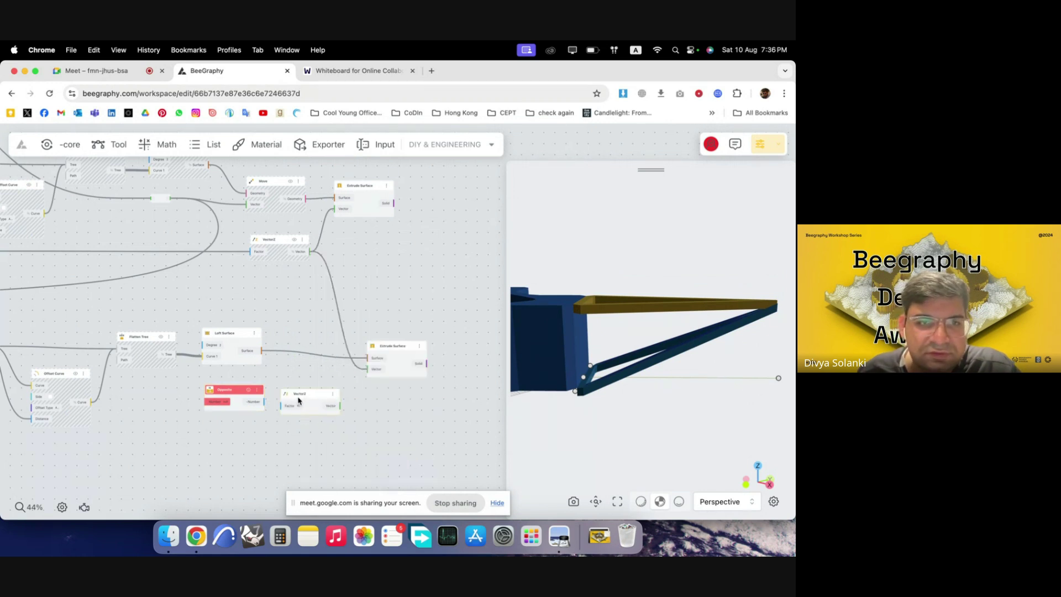
- Insert a relay on the original VectorZ's Factor wire and chain it through Opposite and the new VectorZ into the lower Extrude Surface's Vector
{"action": "double_click", "coordinate": [177, 253]}
{"action": "scroll", "coordinate": [178, 254], "scroll_direction": "up", "scroll_amount": 5}
{"action": "left_click_drag", "start_coordinate": [202, 258], "coordinate": [184, 248]}
{"action": "scroll", "coordinate": [190, 249], "scroll_direction": "down", "scroll_amount": 4}
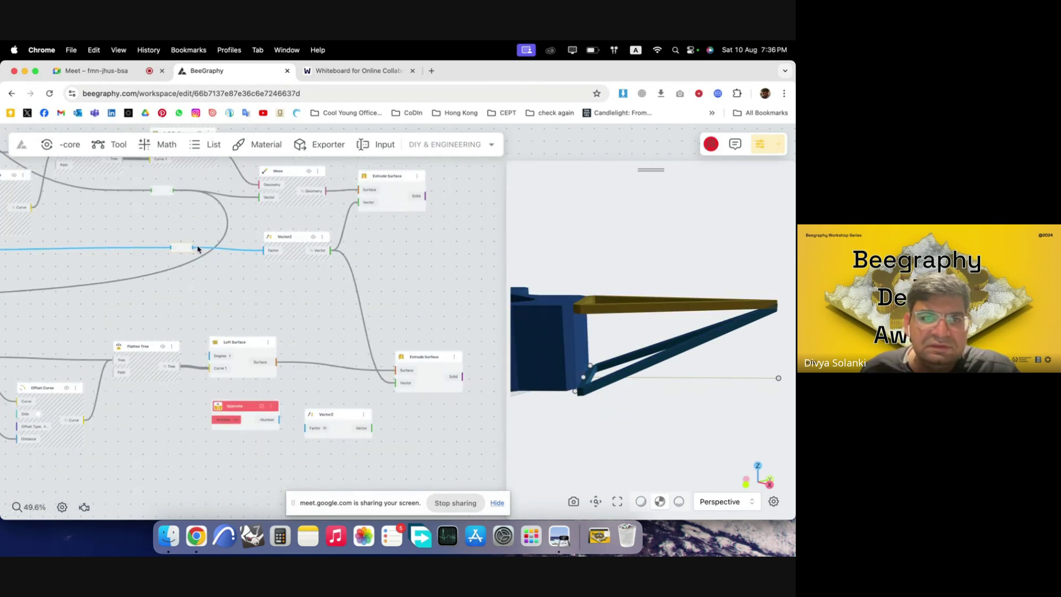
{"action": "left_click_drag", "start_coordinate": [211, 353], "coordinate": [212, 419]}
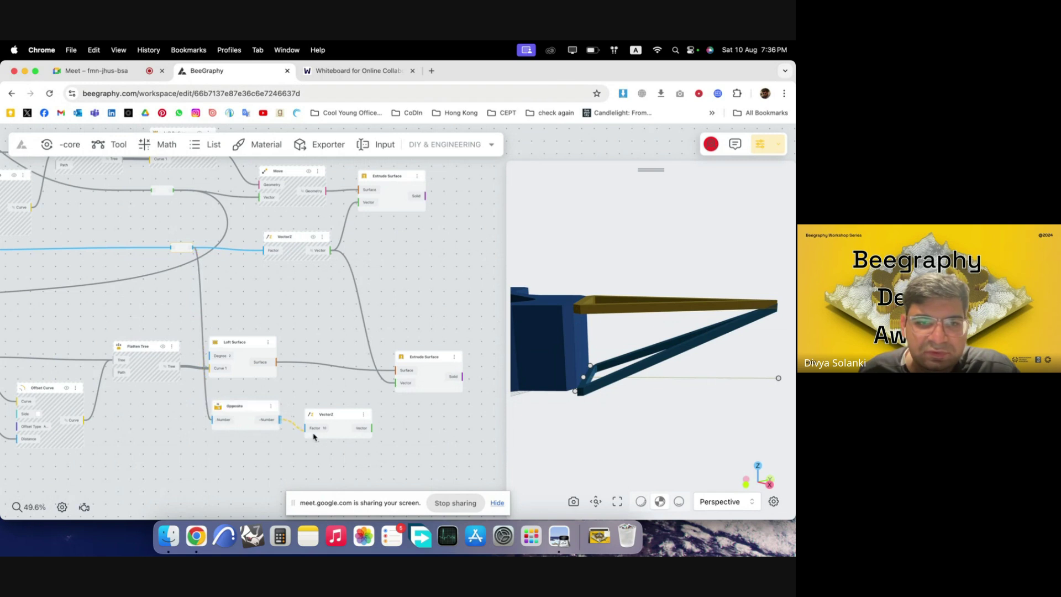
{"action": "left_click_drag", "start_coordinate": [312, 432], "coordinate": [407, 384]}
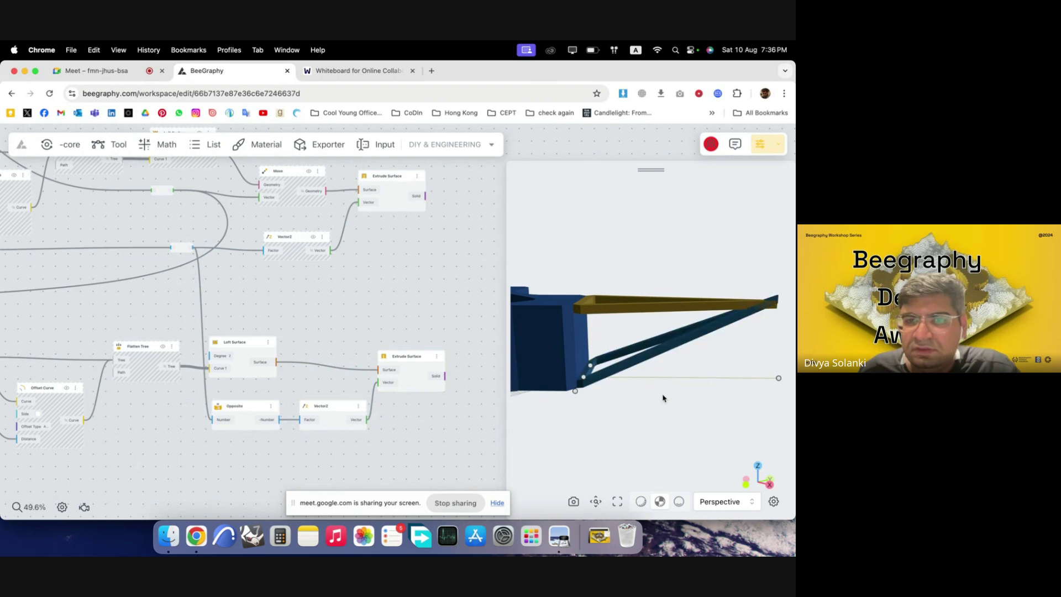
- Examine from several angles how the extruded lower frame meets the upper arm at its tip
{"action": "left_click_drag", "start_coordinate": [663, 398], "coordinate": [582, 398]}
{"action": "left_click_drag", "start_coordinate": [635, 354], "coordinate": [696, 400]}
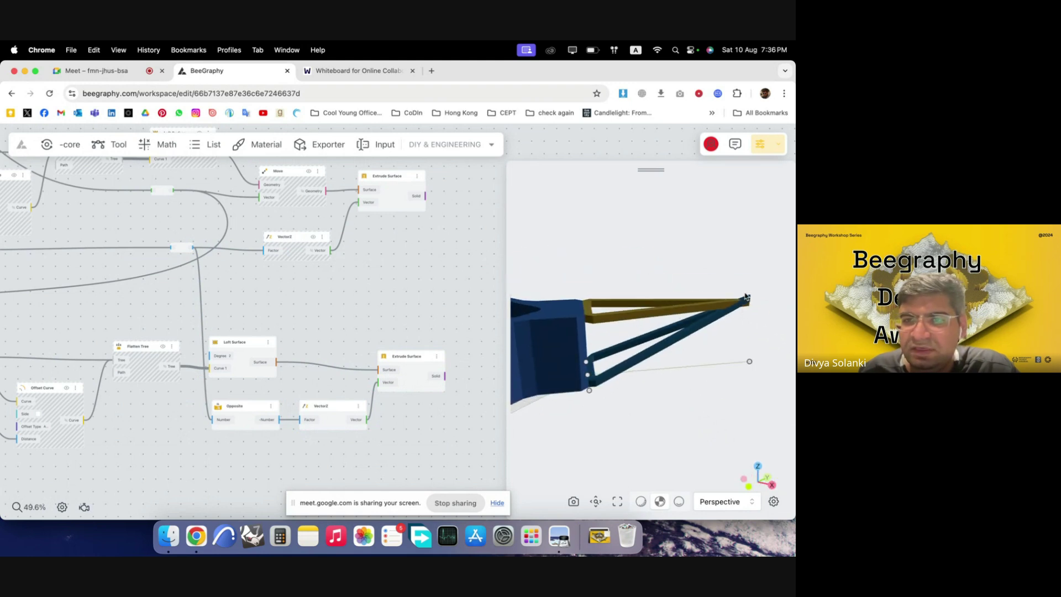
{"action": "scroll", "coordinate": [751, 304], "scroll_direction": "up", "scroll_amount": 2}
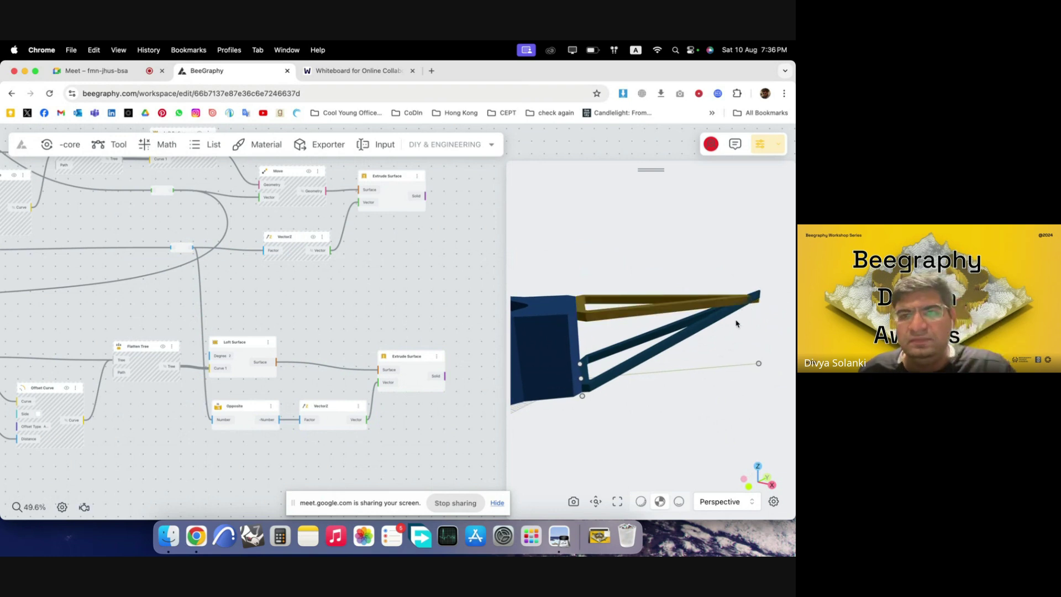
{"action": "left_click_drag", "start_coordinate": [702, 319], "coordinate": [744, 356]}
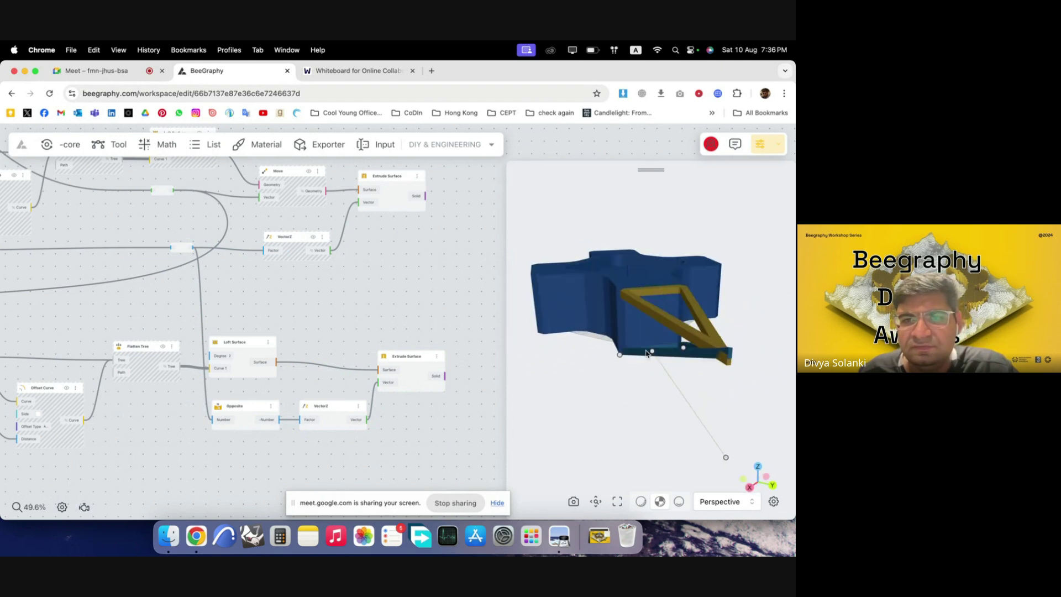
{"action": "left_click_drag", "start_coordinate": [647, 354], "coordinate": [743, 288]}
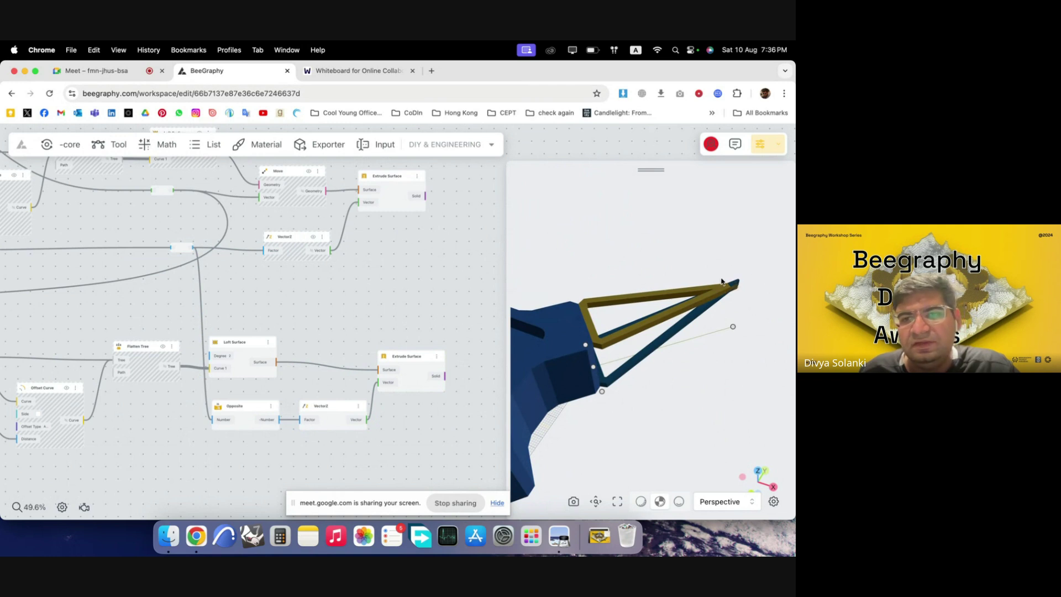
{"action": "left_click_drag", "start_coordinate": [722, 286], "coordinate": [756, 312]}
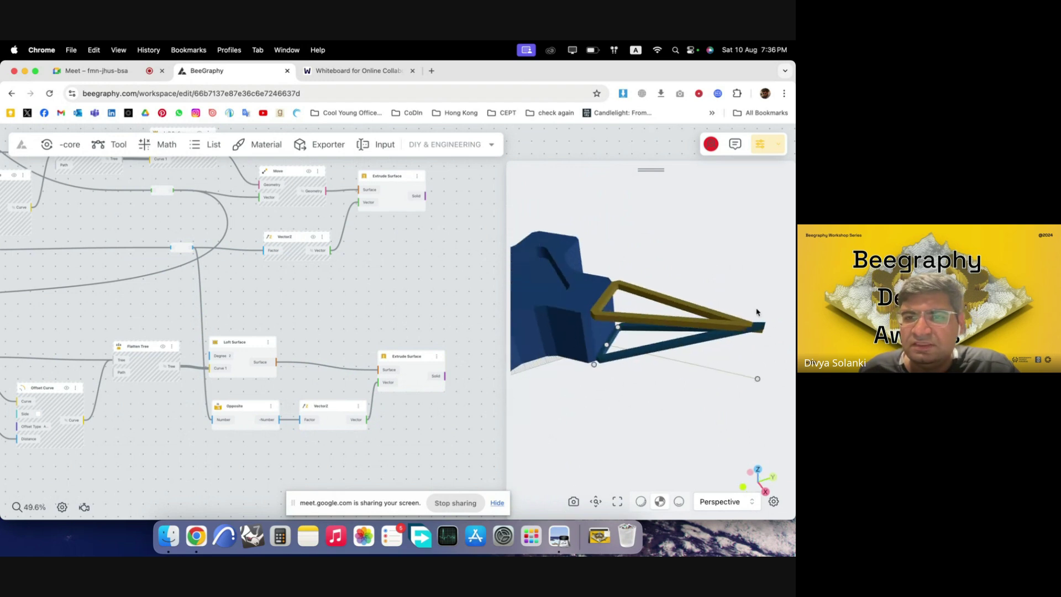
{"action": "scroll", "coordinate": [317, 313], "scroll_direction": "down", "scroll_amount": 5}
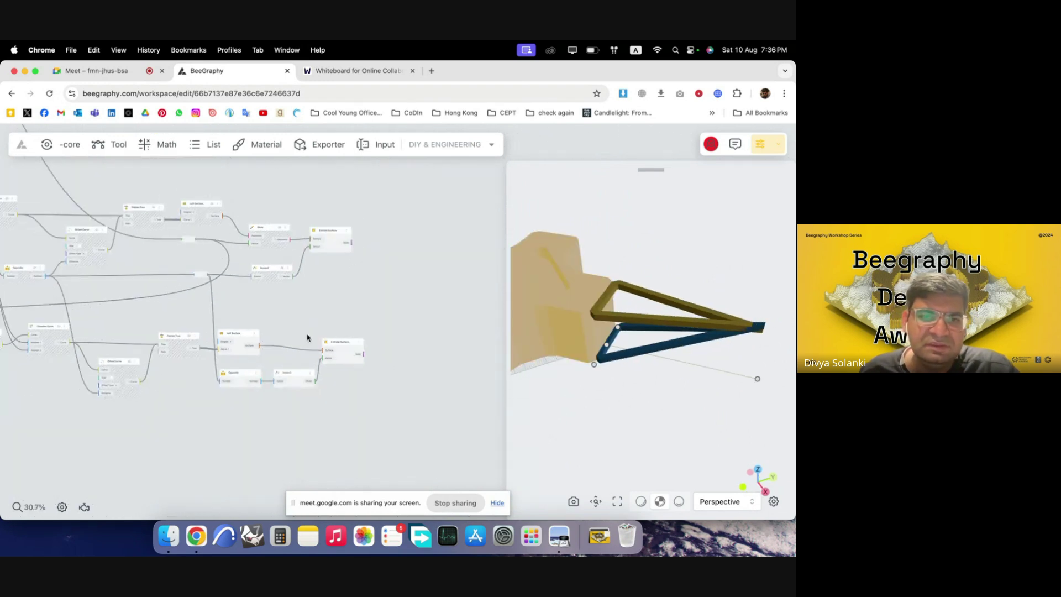
{"action": "double_click", "coordinate": [351, 336]}
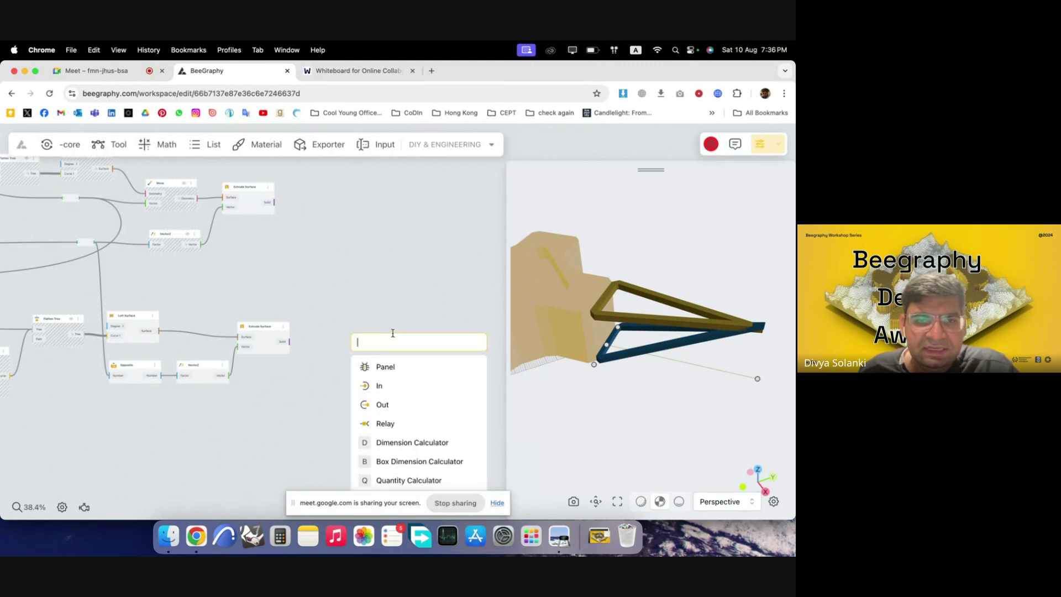
{"action": "type", "text": "c"}
{"action": "key", "text": "Escape"}
{"action": "scroll", "coordinate": [382, 343], "scroll_direction": "down", "scroll_amount": 10}
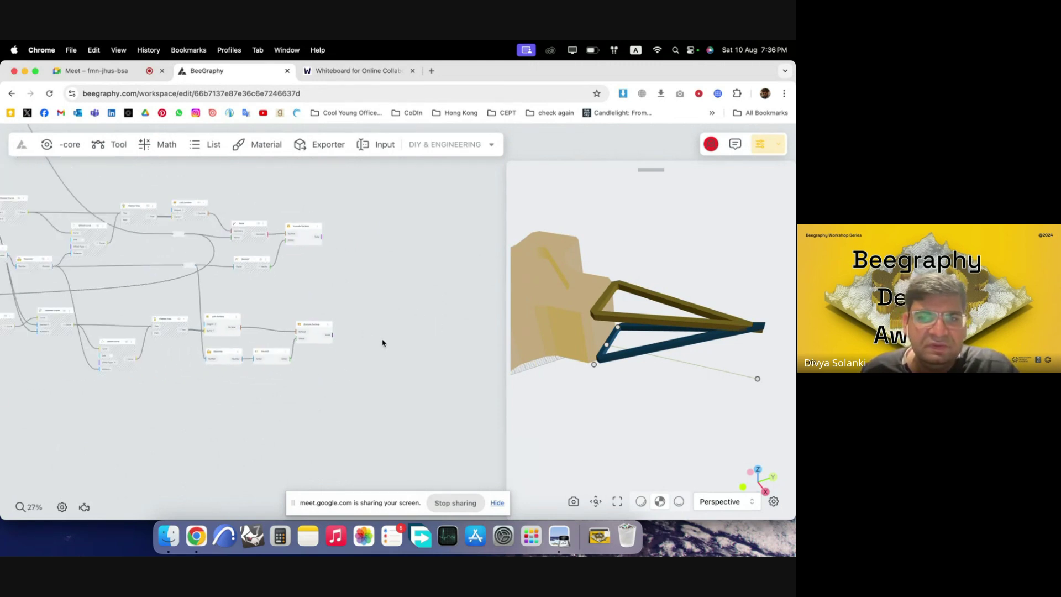
{"action": "scroll", "coordinate": [196, 366], "scroll_direction": "up", "scroll_amount": 15}
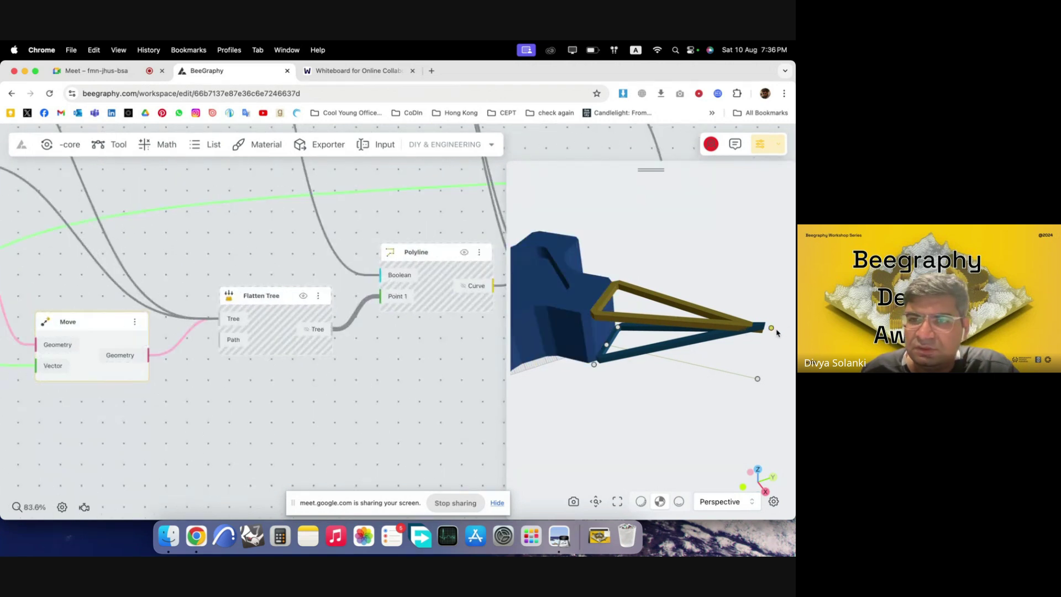
{"action": "scroll", "coordinate": [241, 372], "scroll_direction": "down", "scroll_amount": 4}
{"action": "double_click", "coordinate": [250, 397]}
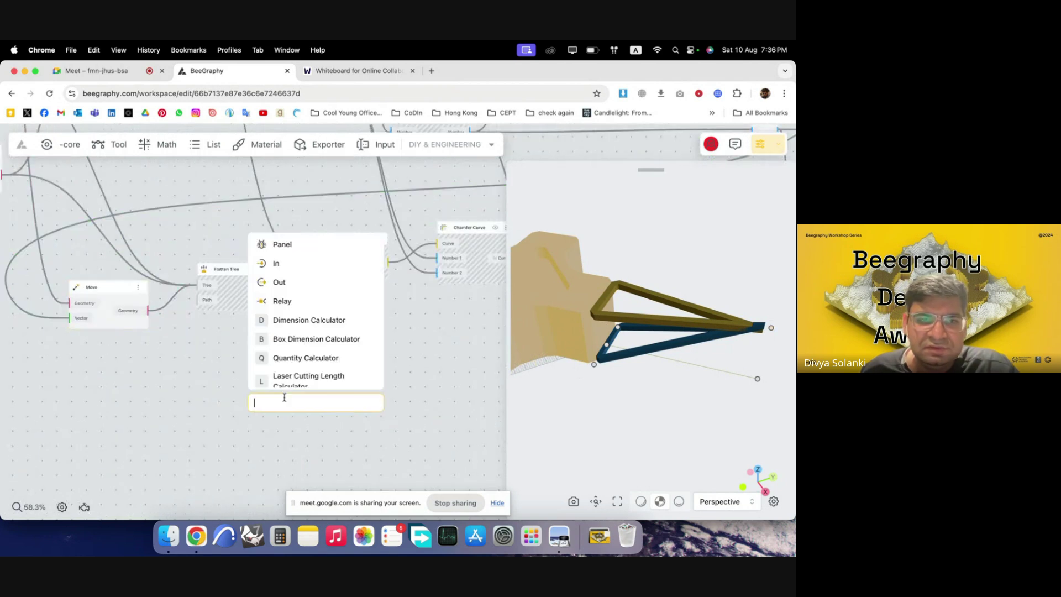
{"action": "type", "text": "c"}
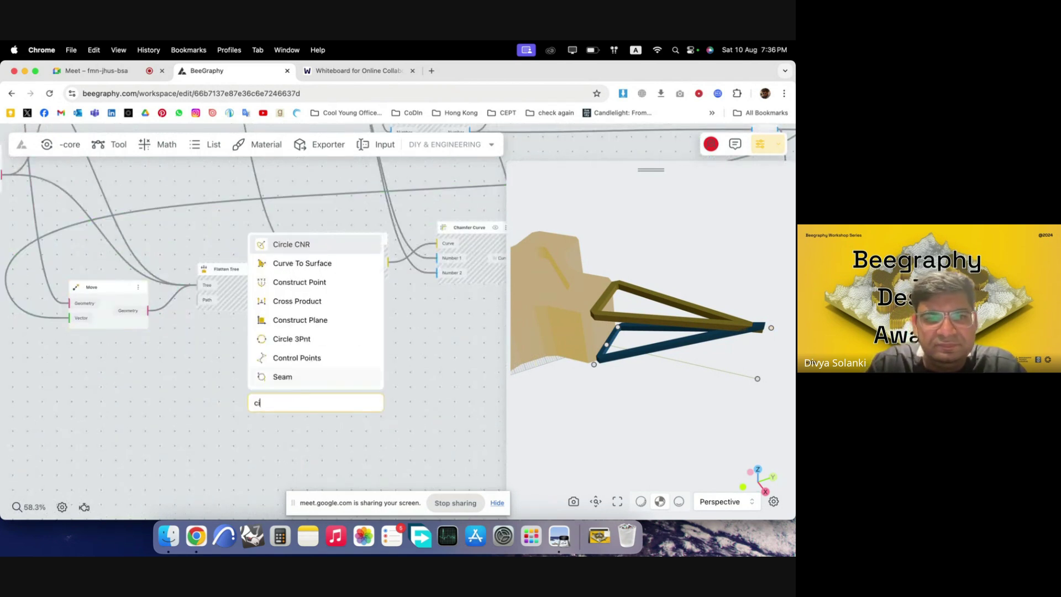
{"action": "type", "text": "i"}
{"action": "key", "text": "Escape"}
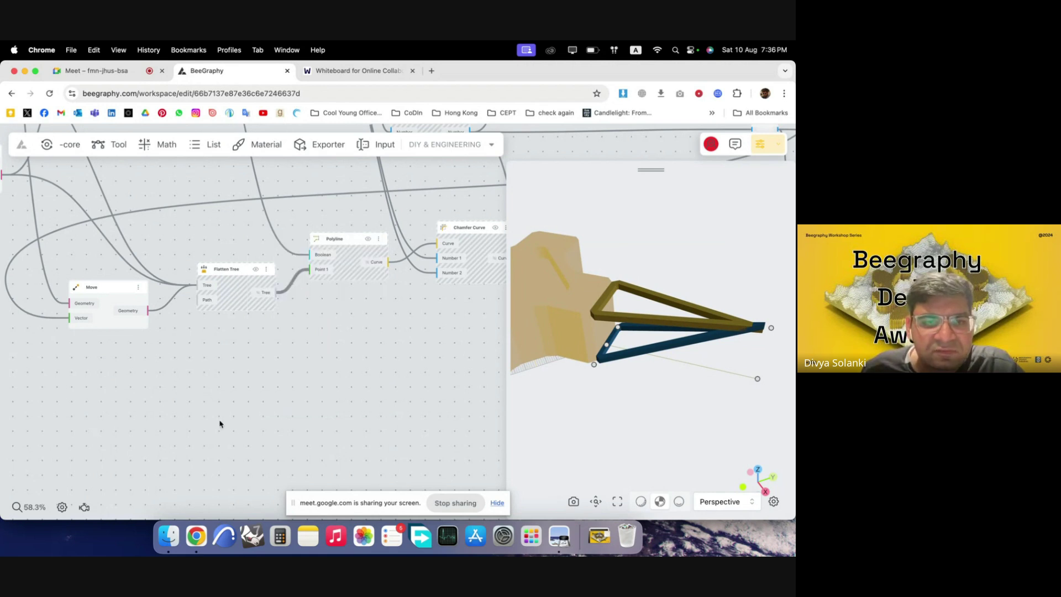
- Add a Circle node below the Flatten Tree and connect the Move node's Geometry output to its Origin
{"action": "double_click", "coordinate": [221, 424]}
{"action": "type", "text": "circ"}
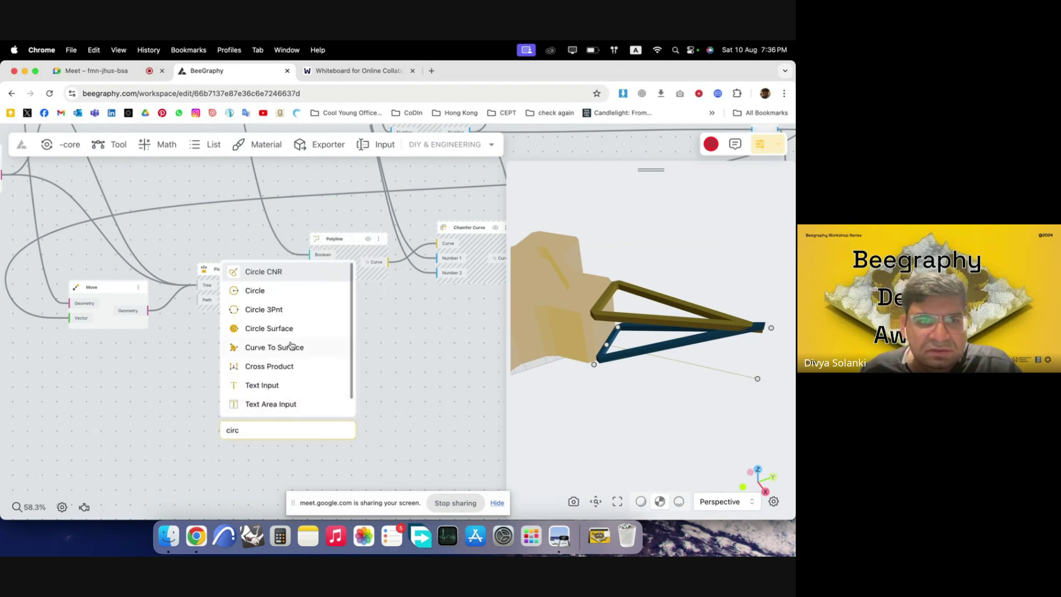
{"action": "left_click", "coordinate": [291, 291]}
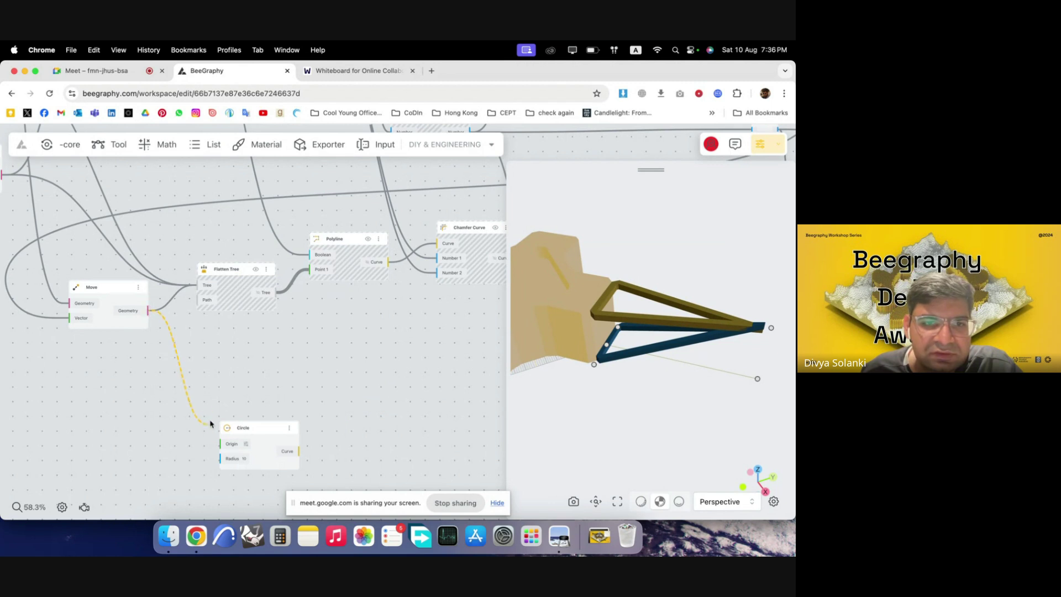
{"action": "left_click_drag", "start_coordinate": [209, 424], "coordinate": [220, 443]}
{"action": "scroll", "coordinate": [343, 403], "scroll_direction": "left", "scroll_amount": 3}
{"action": "scroll", "coordinate": [310, 438], "scroll_direction": "down", "scroll_amount": 5}
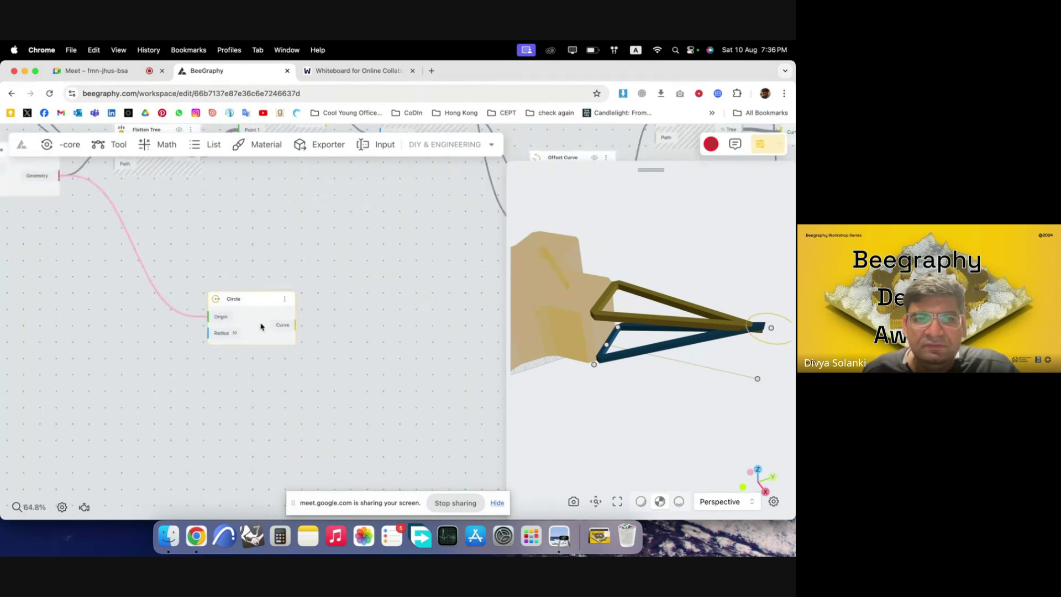
{"action": "left_click_drag", "start_coordinate": [260, 326], "coordinate": [302, 357]}
{"action": "double_click", "coordinate": [159, 370]}
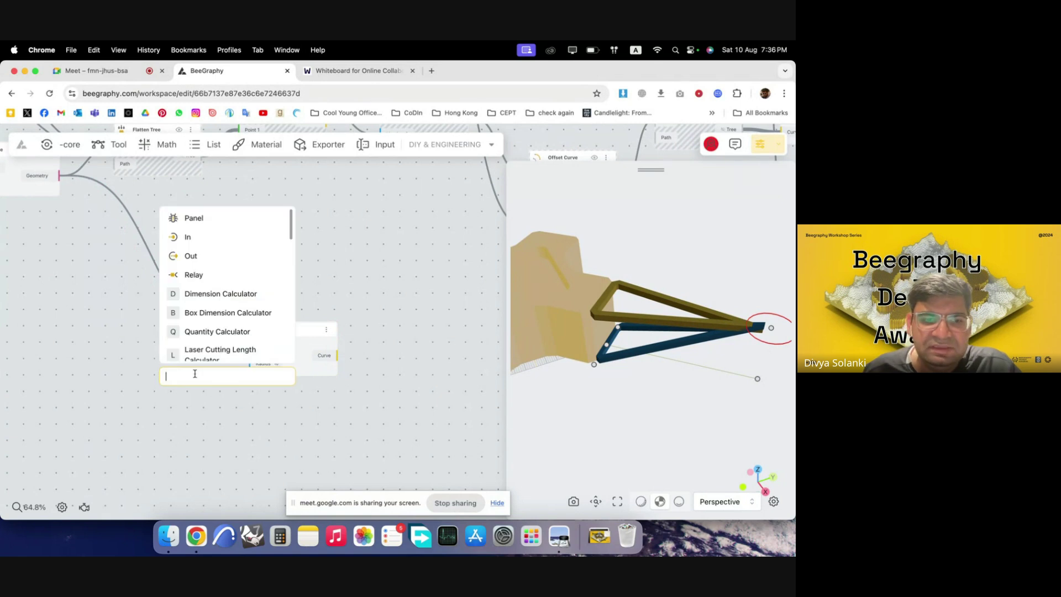
{"action": "type", "text": "5"}
{"action": "key", "text": "Return"}
{"action": "left_click_drag", "start_coordinate": [205, 373], "coordinate": [176, 367]}
{"action": "key", "text": "Delete"}
- Add a Range Input with value 5, rename it Propeller Connection Radius, and connect it to the Circle's Radius
{"action": "double_click", "coordinate": [151, 362]}
{"action": "type", "text": "5"}
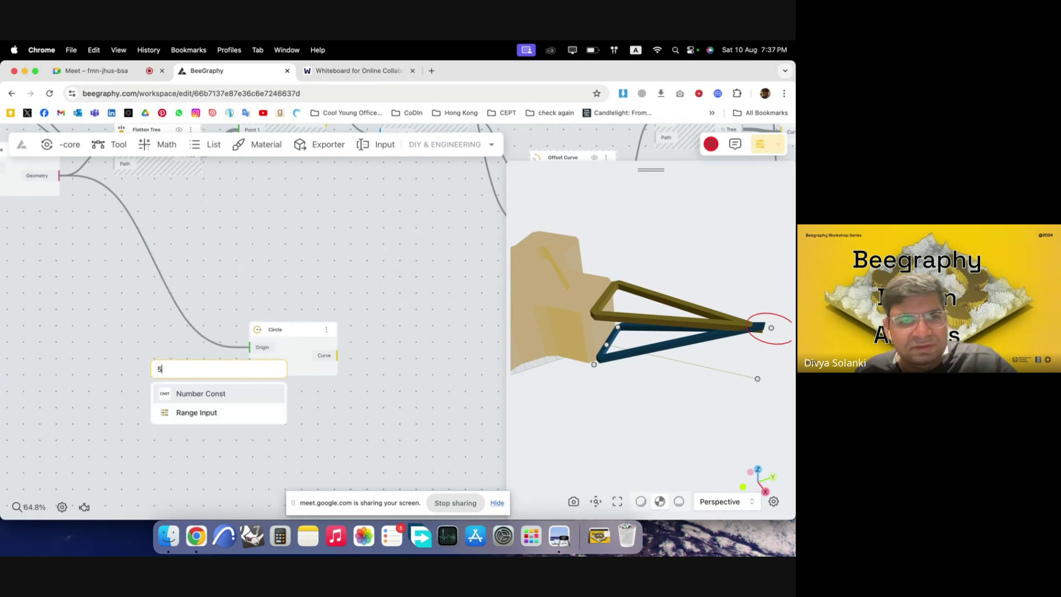
{"action": "left_click", "coordinate": [203, 413]}
{"action": "left_click_drag", "start_coordinate": [193, 371], "coordinate": [145, 358]}
{"action": "double_click", "coordinate": [145, 358]}
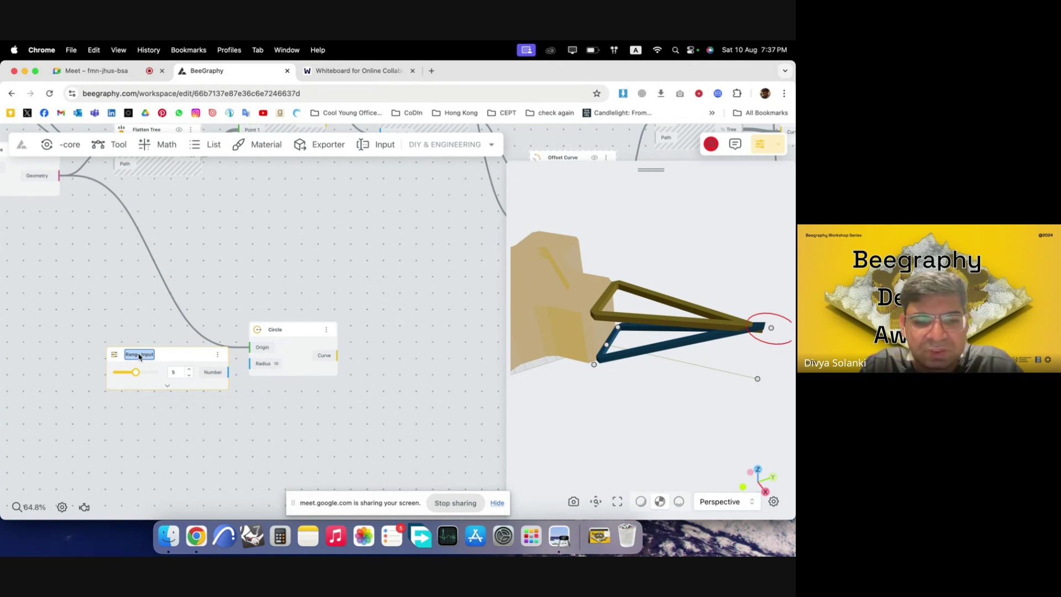
{"action": "type", "text": "Propeller Connection Radius"}
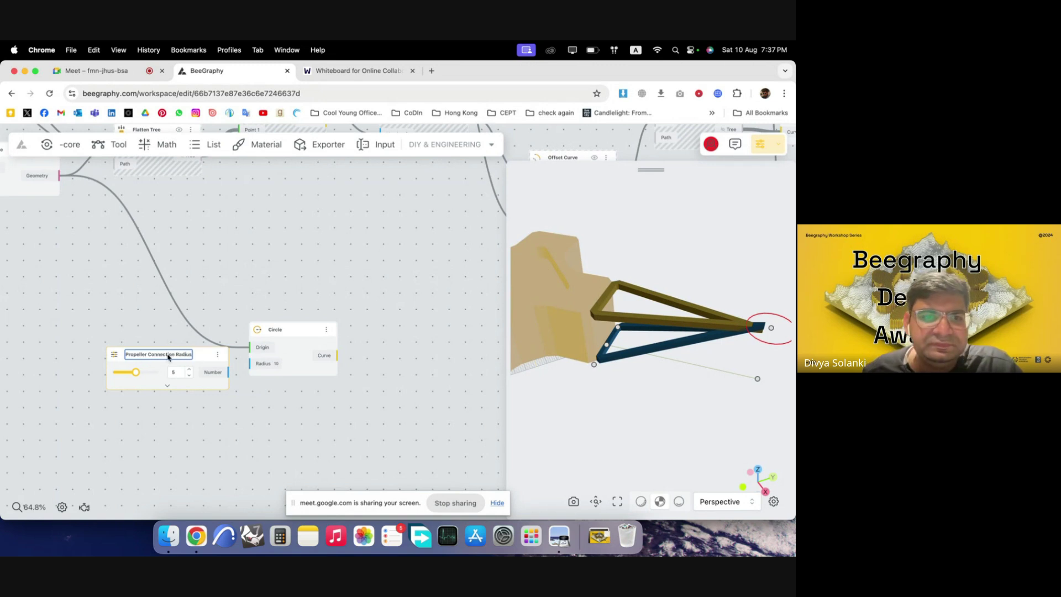
{"action": "key", "text": "Return"}
{"action": "left_click_drag", "start_coordinate": [239, 367], "coordinate": [249, 363]}
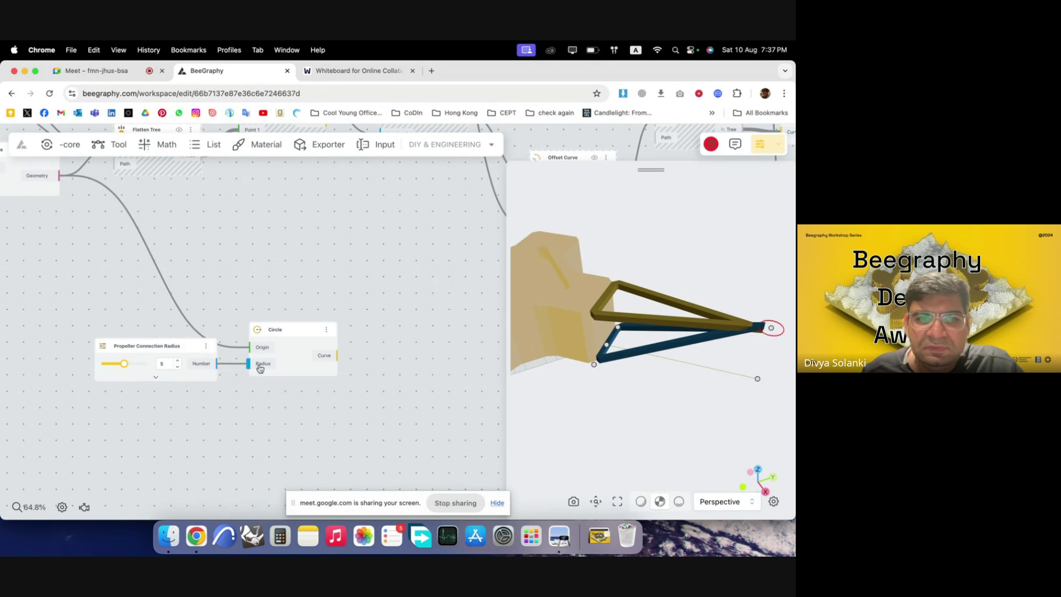
- Duplicate the Circle and Propeller Connection Radius nodes with their connections and line the copies up below the originals
{"action": "scroll", "coordinate": [298, 386], "scroll_direction": "down", "scroll_amount": 3}
{"action": "scroll", "coordinate": [304, 387], "scroll_direction": "up", "scroll_amount": 4}
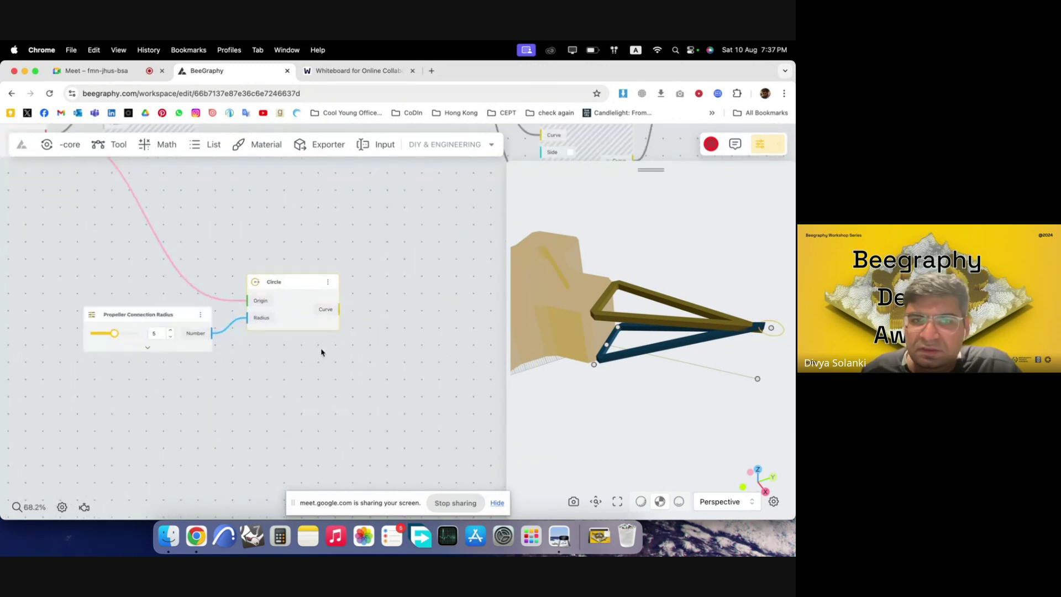
{"action": "left_click_drag", "start_coordinate": [298, 328], "coordinate": [292, 418]}
{"action": "left_click_drag", "start_coordinate": [177, 320], "coordinate": [249, 430], "text": "alt"}
{"action": "left_click_drag", "start_coordinate": [284, 359], "coordinate": [267, 343]}
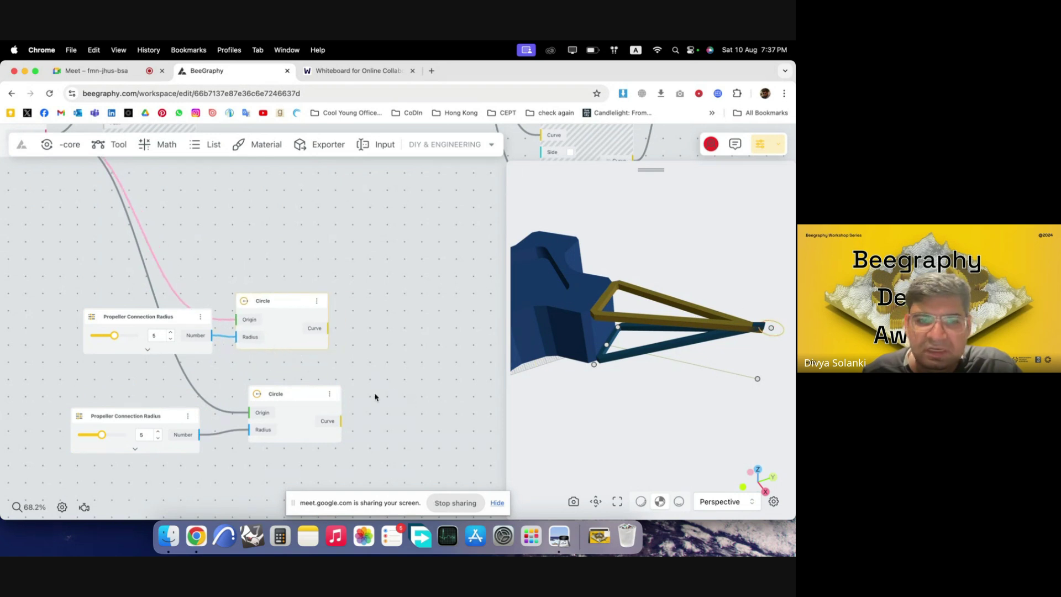
{"action": "left_click_drag", "start_coordinate": [170, 421], "coordinate": [178, 414]}
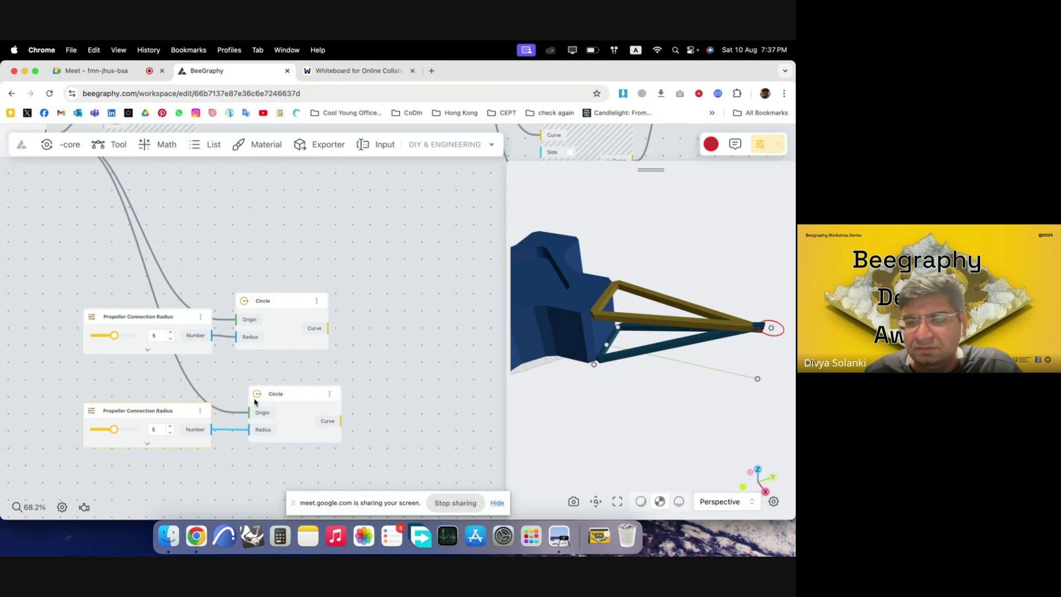
{"action": "scroll", "coordinate": [171, 362], "scroll_direction": "up", "scroll_amount": 2}
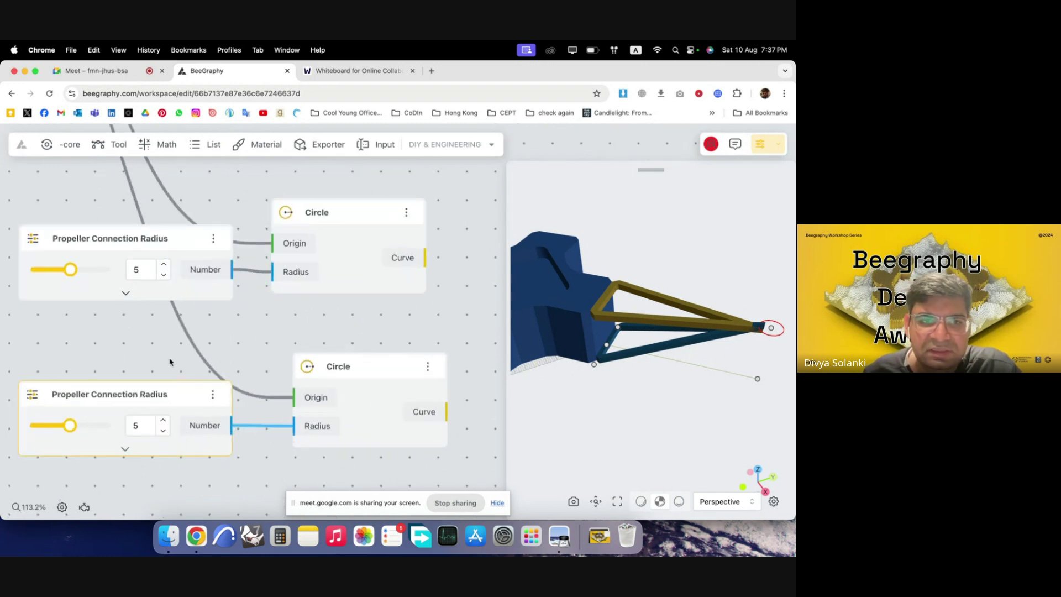
- Set the upper Propeller Connection Radius input to 8 and the lower one to 2
{"action": "scroll", "coordinate": [258, 332], "scroll_direction": "up", "scroll_amount": 2}
{"action": "left_click", "coordinate": [163, 285]}
{"action": "left_click", "coordinate": [164, 285]}
{"action": "left_click", "coordinate": [163, 285]}
{"action": "left_click", "coordinate": [164, 285]}
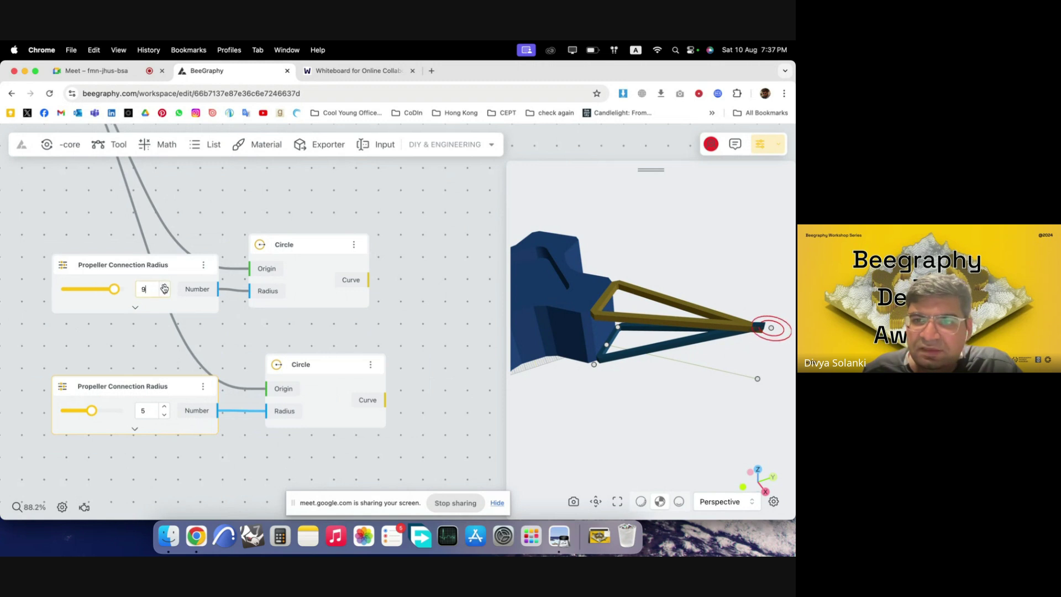
{"action": "left_click", "coordinate": [165, 286]}
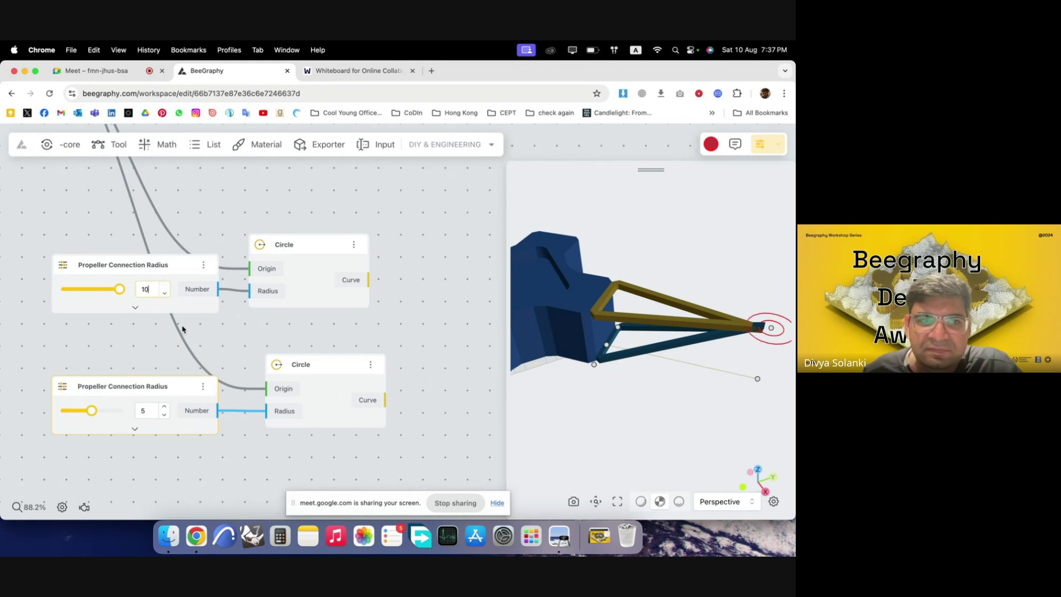
{"action": "left_click", "coordinate": [164, 416]}
{"action": "left_click", "coordinate": [164, 416]}
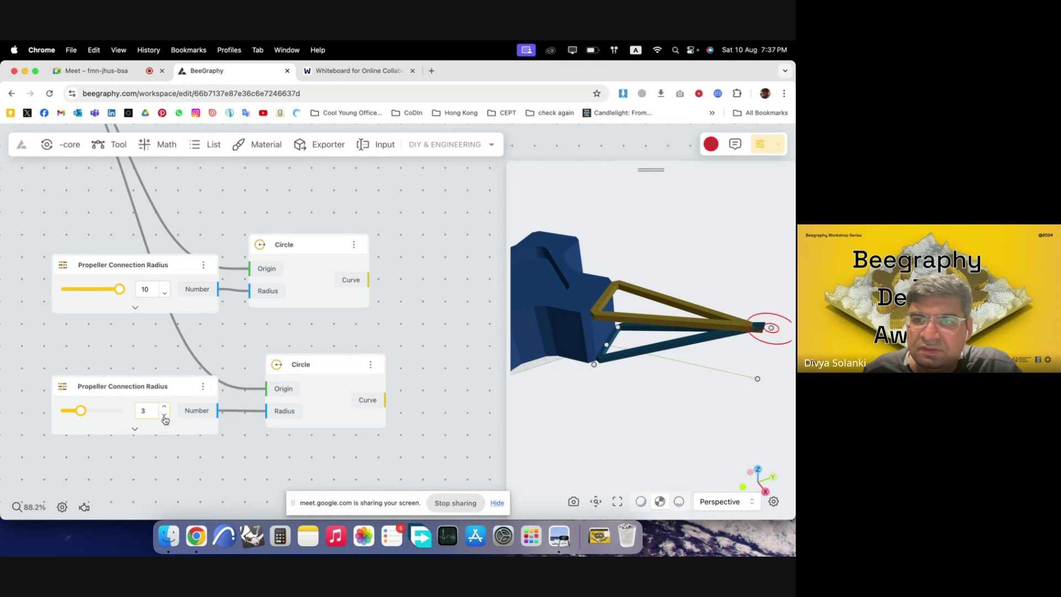
{"action": "left_click", "coordinate": [164, 414]}
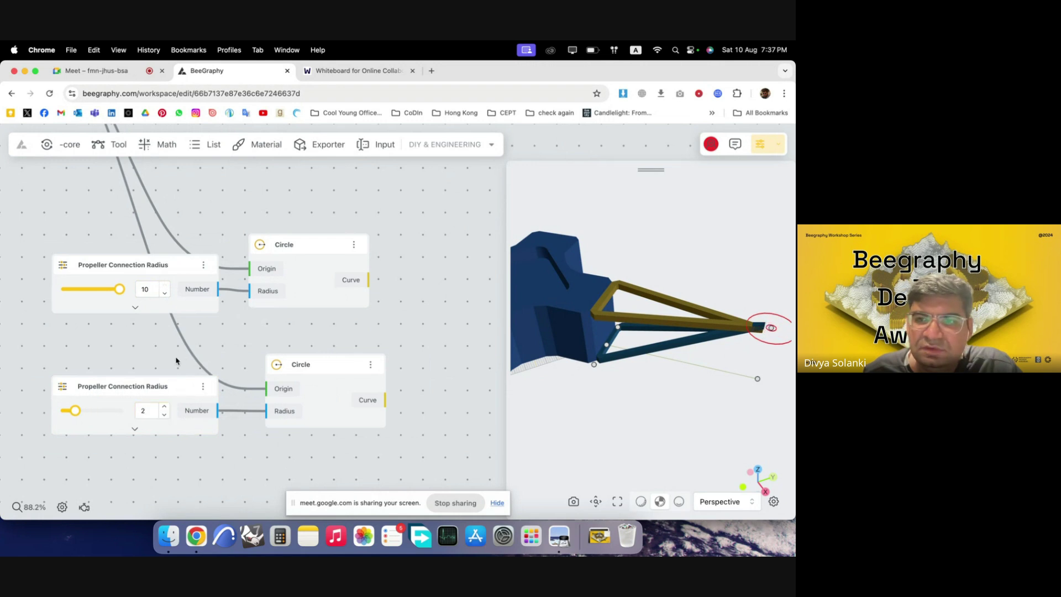
{"action": "scroll", "coordinate": [181, 360], "scroll_direction": "down", "scroll_amount": 1}
{"action": "left_click", "coordinate": [167, 301]}
{"action": "left_click", "coordinate": [167, 300]}
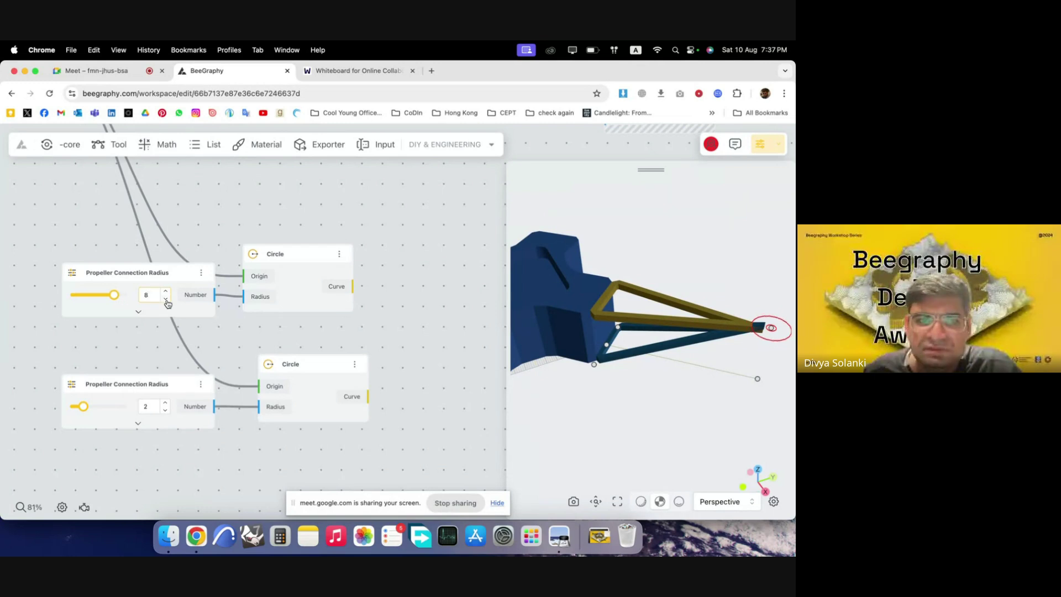
- Add a Loft Surface node and connect the Curve outputs of both Circle nodes to its Curve 1 input
{"action": "scroll", "coordinate": [212, 356], "scroll_direction": "down", "scroll_amount": 5}
{"action": "scroll", "coordinate": [306, 370], "scroll_direction": "up", "scroll_amount": 4}
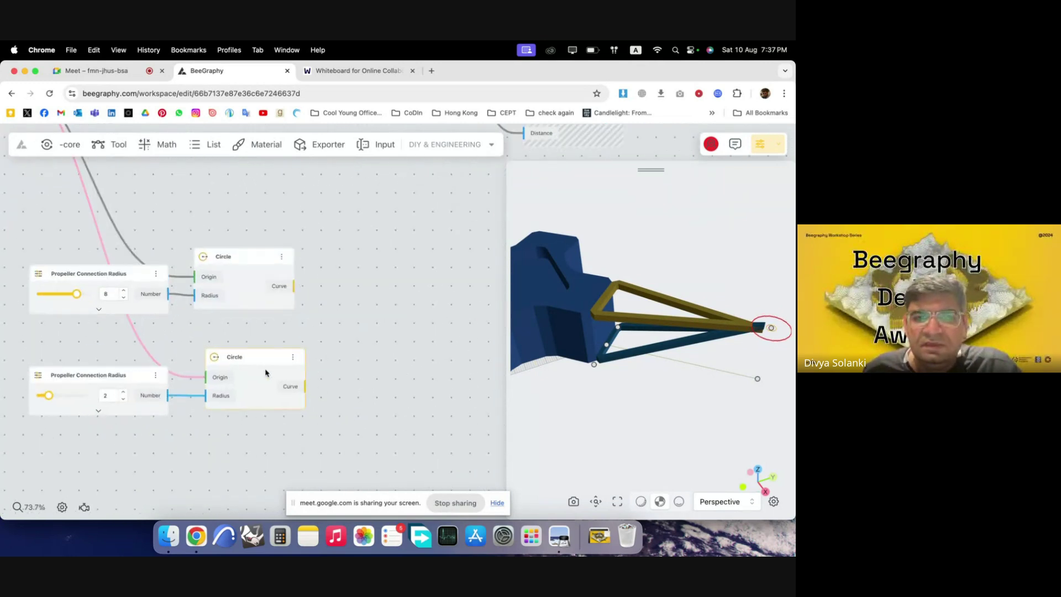
{"action": "double_click", "coordinate": [357, 347]}
{"action": "type", "text": "loft"}
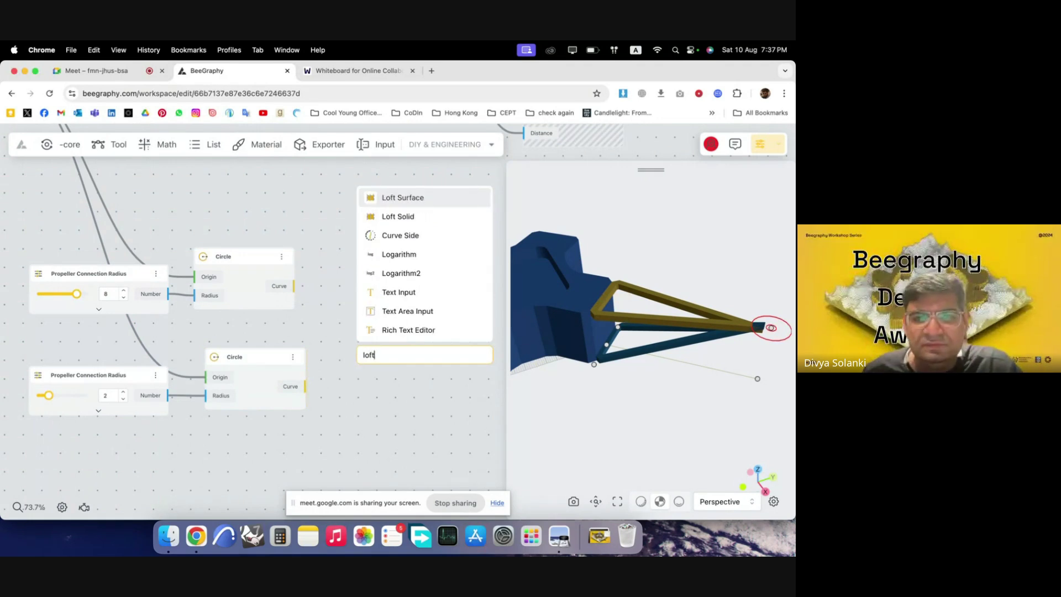
{"action": "left_click", "coordinate": [415, 206]}
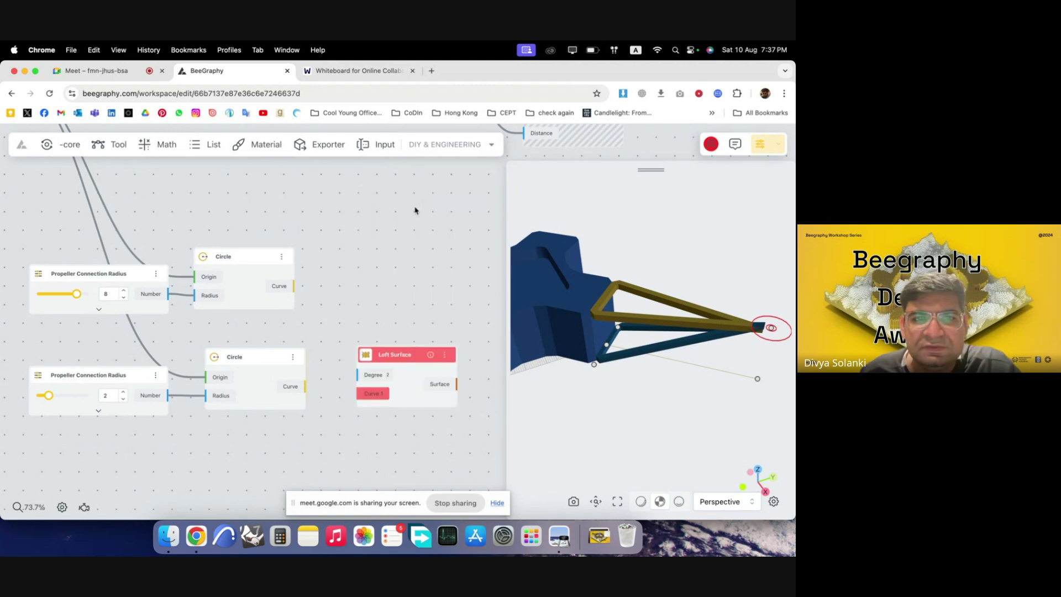
{"action": "left_click_drag", "start_coordinate": [296, 290], "coordinate": [405, 354]}
{"action": "left_click", "coordinate": [398, 396]}
- Add an Extrude Surface node beside the Loft Surface and connect the lofted Surface output to its Surface input
{"action": "scroll", "coordinate": [213, 302], "scroll_direction": "down", "scroll_amount": 5}
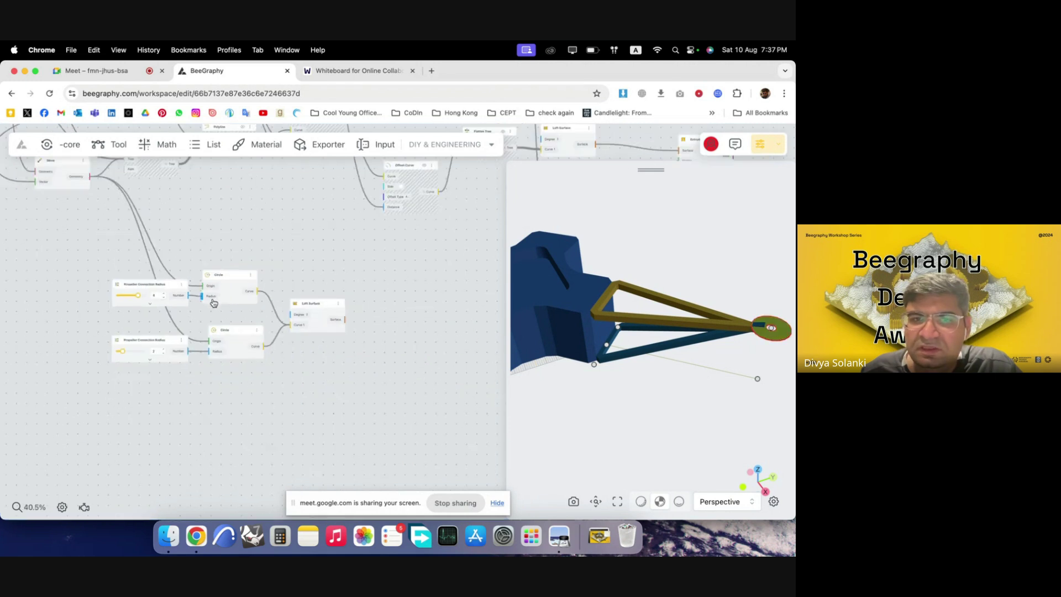
{"action": "scroll", "coordinate": [403, 317], "scroll_direction": "up", "scroll_amount": 5}
{"action": "double_click", "coordinate": [403, 317]}
{"action": "type", "text": "extr"}
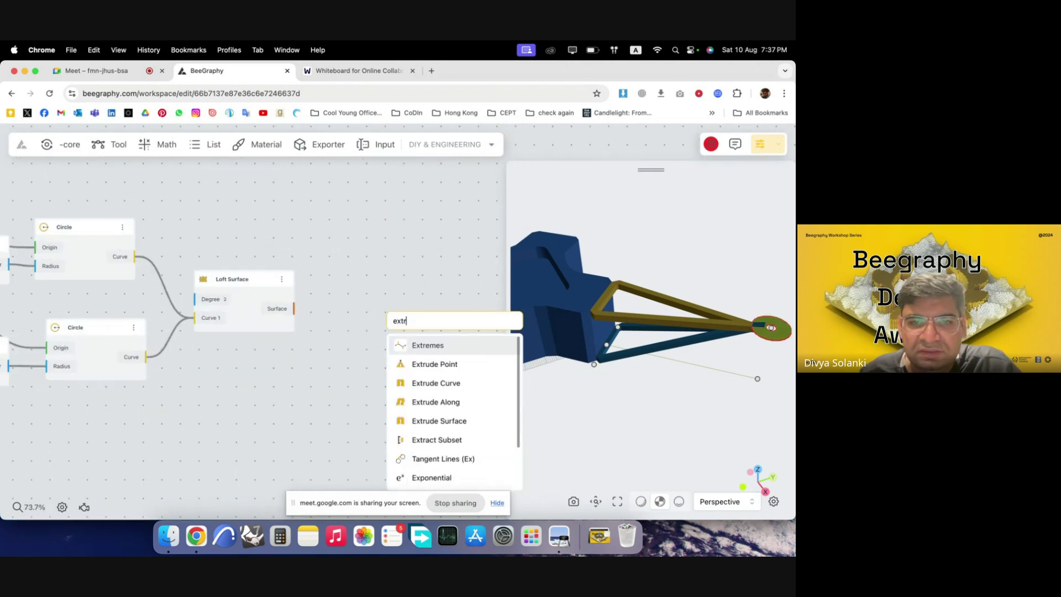
{"action": "left_click", "coordinate": [442, 421]}
{"action": "left_click_drag", "start_coordinate": [293, 308], "coordinate": [430, 291]}
{"action": "scroll", "coordinate": [370, 324], "scroll_direction": "down", "scroll_amount": 2}
{"action": "mouse_move", "coordinate": [359, 304]}
{"action": "left_mouse_down"}
{"action": "mouse_move", "coordinate": [388, 299]}
{"action": "mouse_move", "coordinate": [362, 317]}
{"action": "left_mouse_up"}
{"action": "left_click", "coordinate": [346, 352]}
{"action": "scroll", "coordinate": [261, 336], "scroll_direction": "down", "scroll_amount": 3}
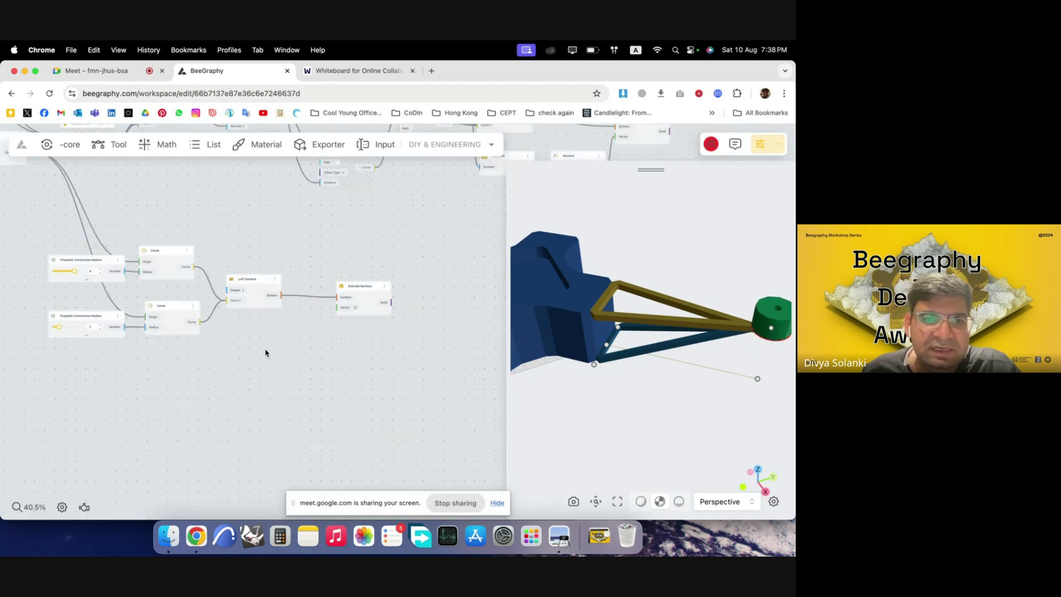
- Rename the lower radius input as Propeller Connection Radius 2
{"action": "mouse_move", "coordinate": [49, 310]}
{"action": "left_mouse_down"}
{"action": "mouse_move", "coordinate": [116, 369]}
{"action": "mouse_move", "coordinate": [46, 307]}
{"action": "left_mouse_up"}
{"action": "scroll", "coordinate": [47, 307], "scroll_direction": "up", "scroll_amount": 5}
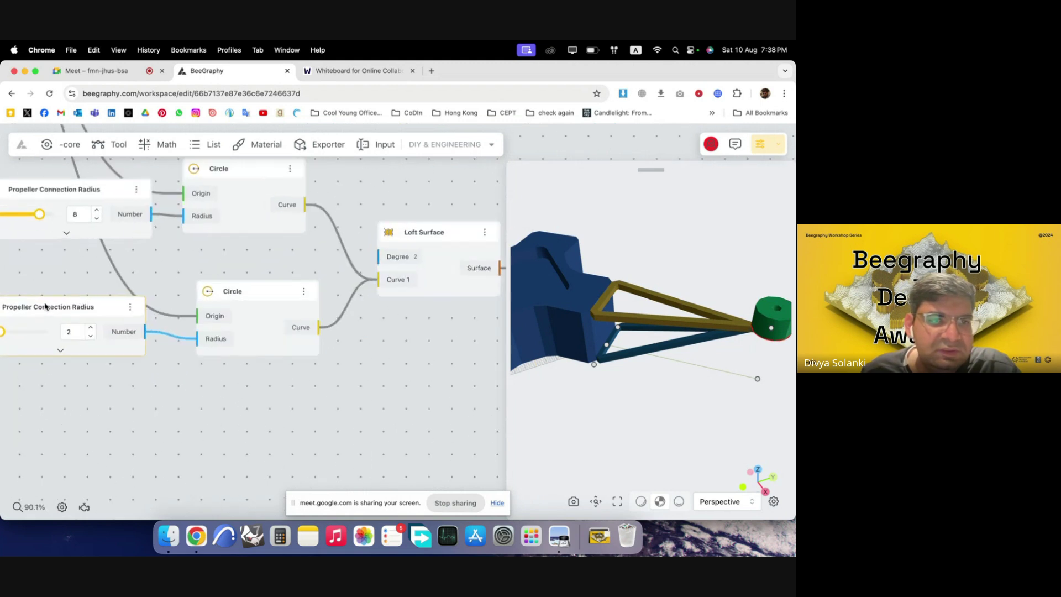
{"action": "double_click", "coordinate": [88, 313]}
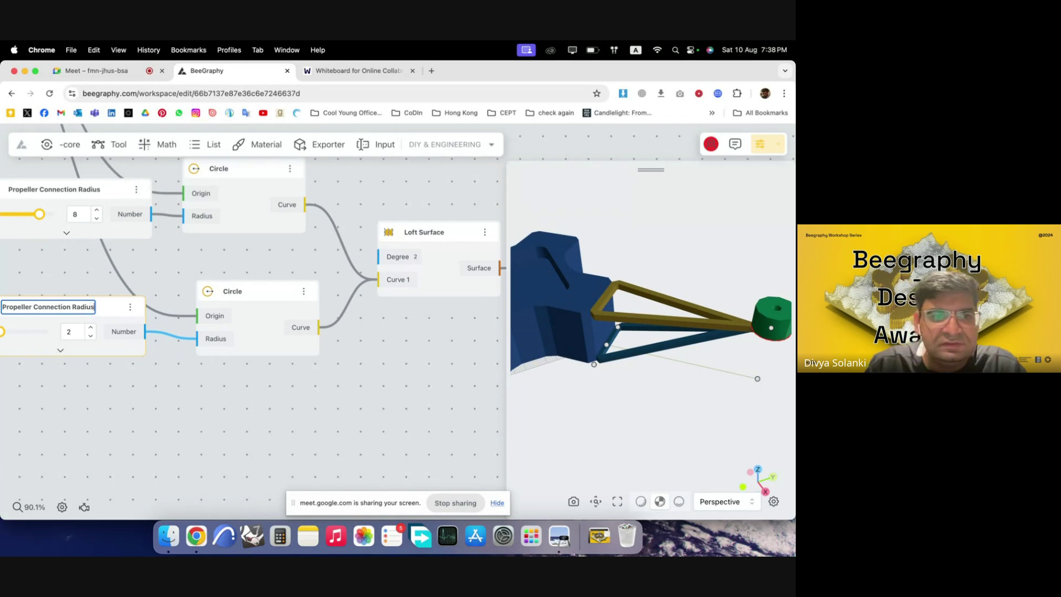
{"action": "type", "text": "2"}
{"action": "left_click", "coordinate": [197, 431]}
- Duplicate the Propeller Connection Radius 2 input and place the copy below the two Circle nodes
{"action": "scroll", "coordinate": [144, 337], "scroll_direction": "down", "scroll_amount": 4}
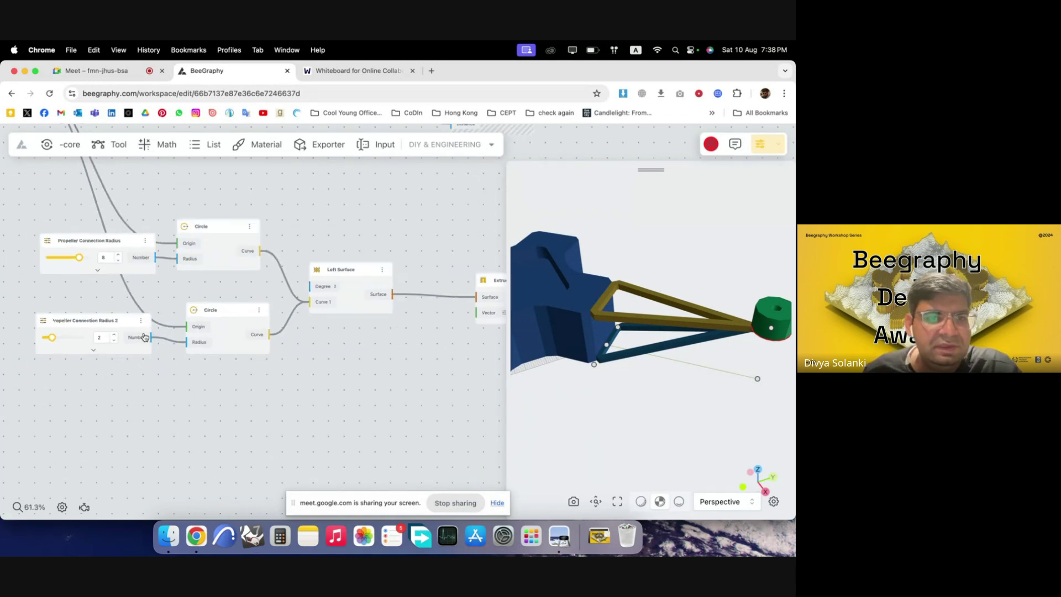
{"action": "left_click_drag", "start_coordinate": [127, 327], "coordinate": [300, 410], "text": "alt"}
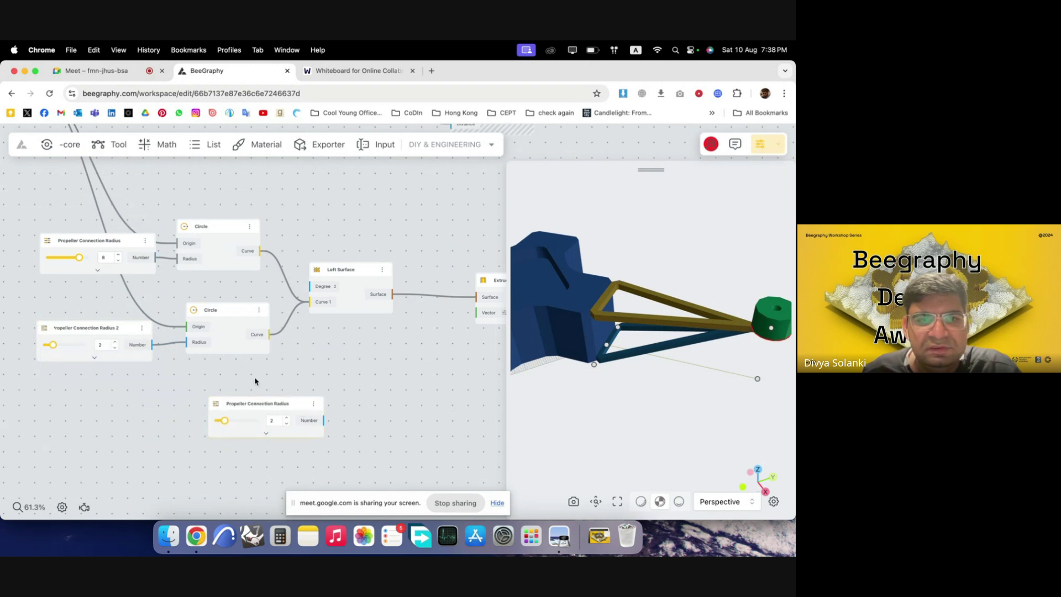
{"action": "scroll", "coordinate": [276, 392], "scroll_direction": "right", "scroll_amount": 4}
{"action": "left_click_drag", "start_coordinate": [231, 411], "coordinate": [394, 294]}
{"action": "left_click_drag", "start_coordinate": [234, 406], "coordinate": [476, 302]}
{"action": "left_click", "coordinate": [309, 365]}
{"action": "left_click", "coordinate": [397, 337]}
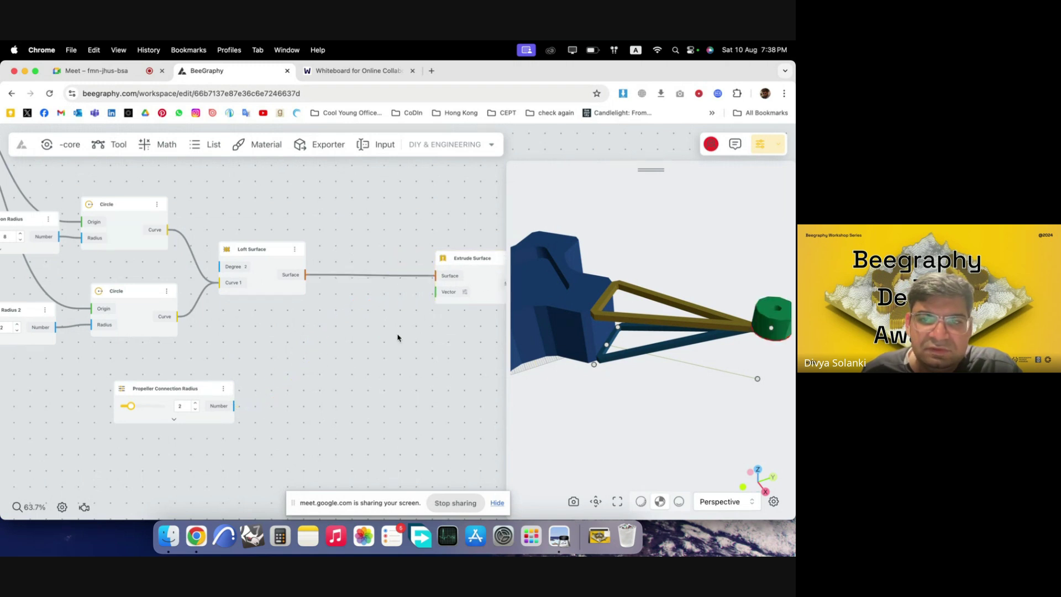
- Add a VectorZ node, feed its Factor from the copied input's Number, and connect its Vector to the Extrude Surface's Vector
{"action": "double_click", "coordinate": [339, 365]}
{"action": "type", "text": "z"}
{"action": "left_click", "coordinate": [379, 396]}
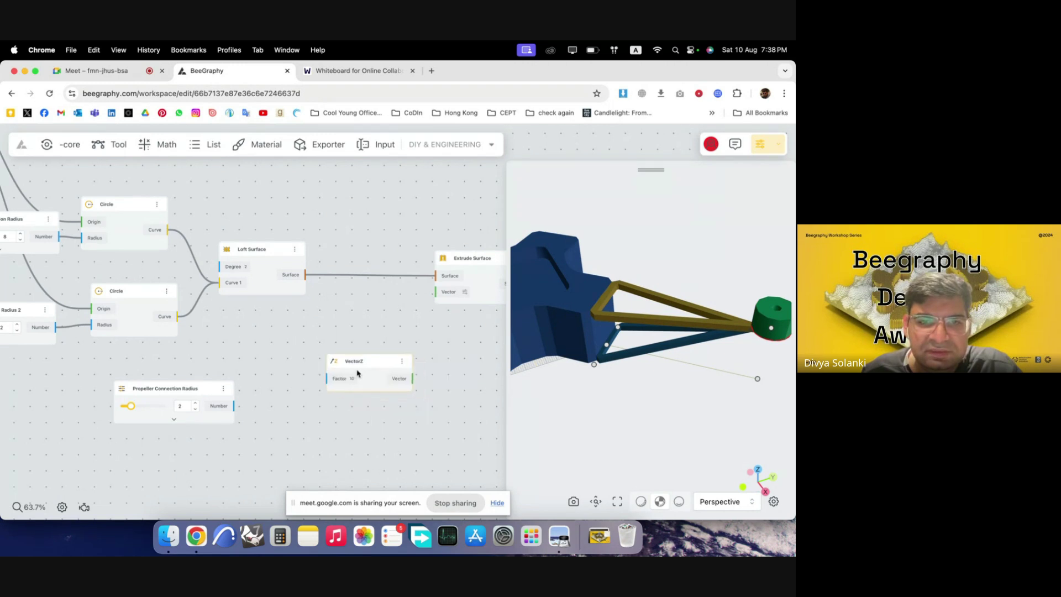
{"action": "left_click_drag", "start_coordinate": [362, 376], "coordinate": [298, 393]}
{"action": "left_click_drag", "start_coordinate": [234, 406], "coordinate": [259, 398]}
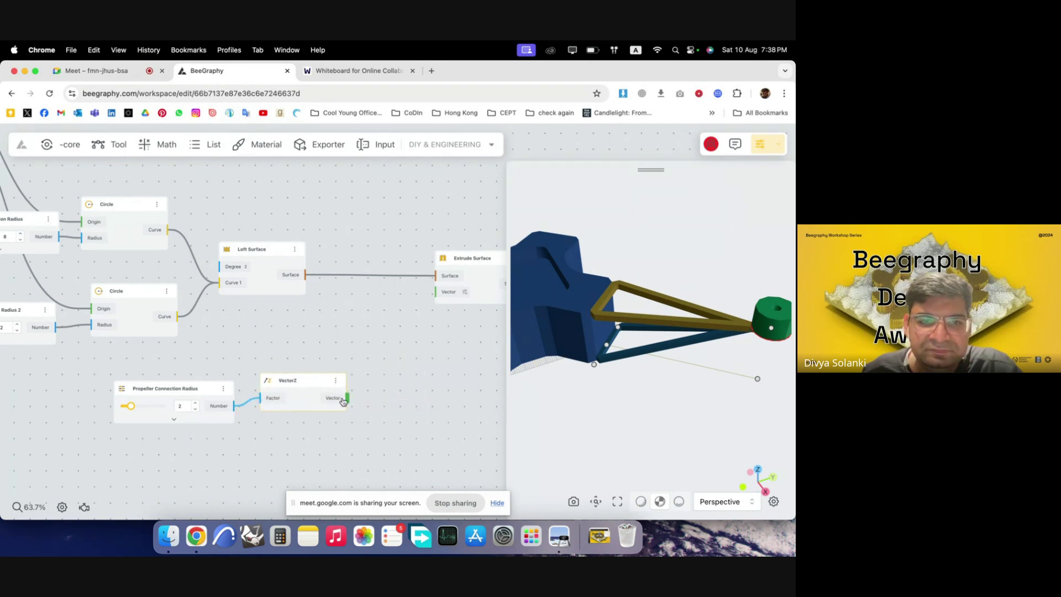
{"action": "left_click_drag", "start_coordinate": [346, 398], "coordinate": [436, 292]}
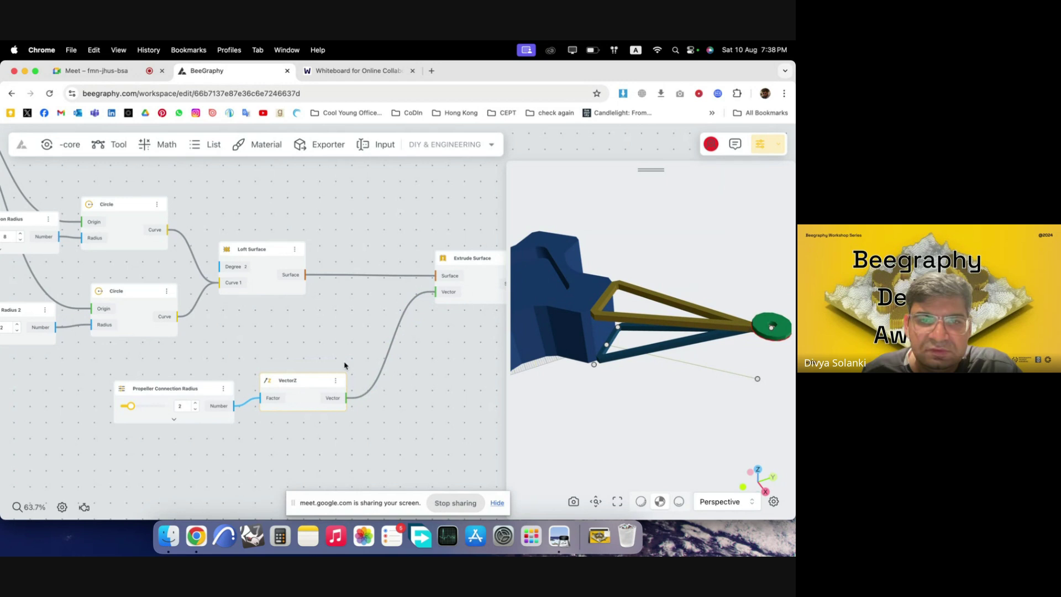
- Rename the copied input as Propeller Connection Height and set its value to 5
{"action": "double_click", "coordinate": [190, 389]}
{"action": "type", "text": "Height"}
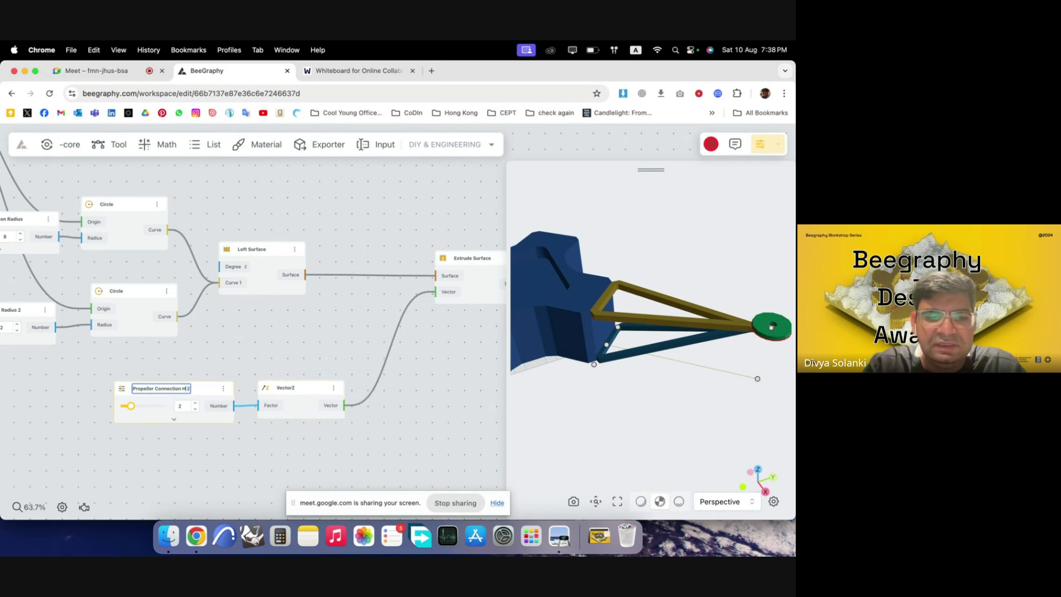
{"action": "left_click", "coordinate": [383, 407]}
{"action": "scroll", "coordinate": [277, 371], "scroll_direction": "down", "scroll_amount": 4}
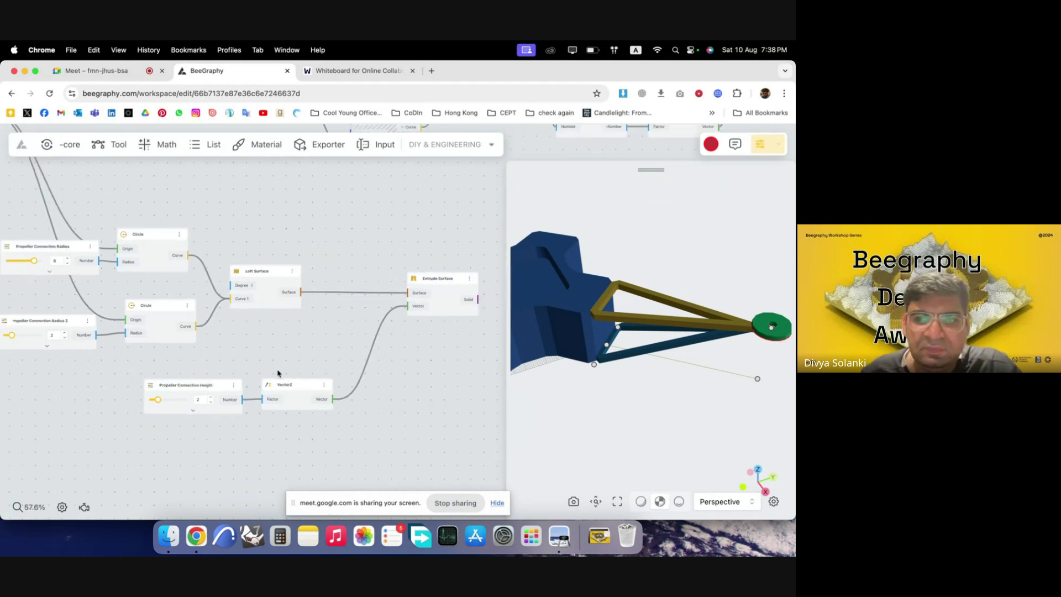
{"action": "scroll", "coordinate": [447, 346], "scroll_direction": "up", "scroll_amount": 4}
{"action": "left_click_drag", "start_coordinate": [759, 386], "coordinate": [765, 308]}
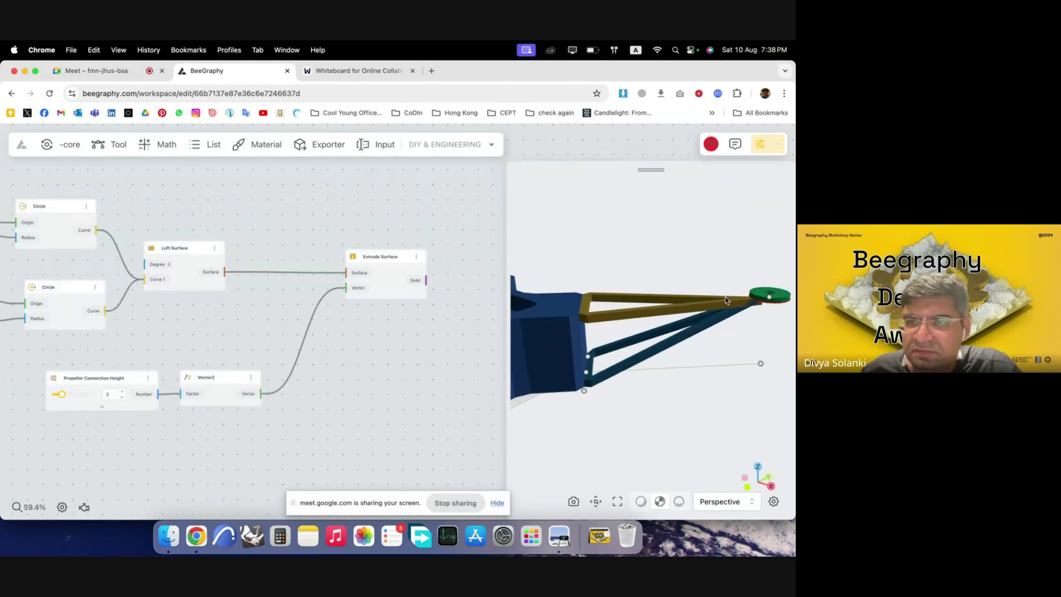
{"action": "left_click", "coordinate": [123, 392]}
{"action": "left_click", "coordinate": [123, 392]}
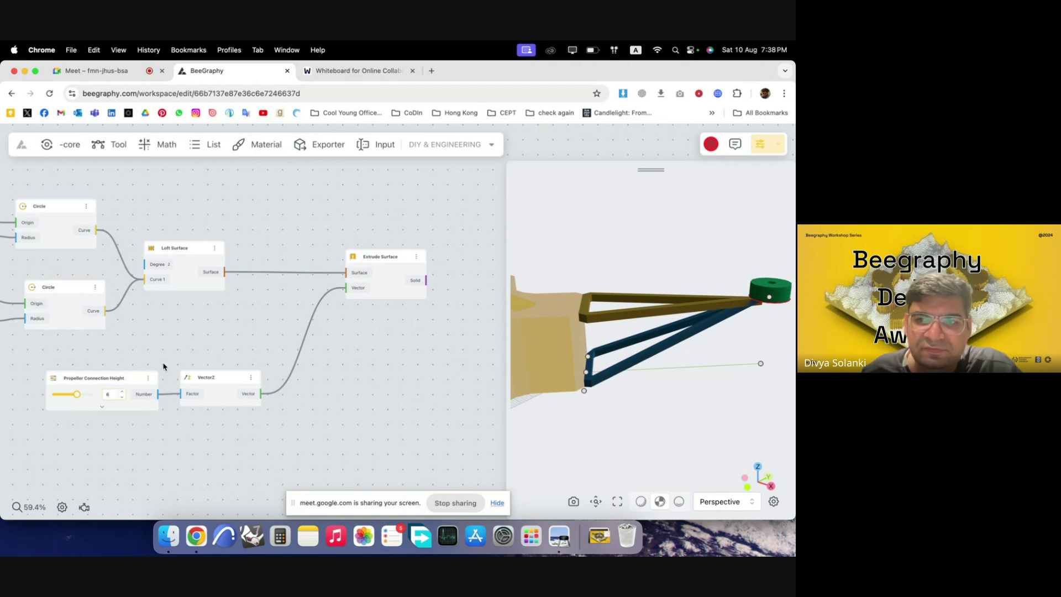
{"action": "scroll", "coordinate": [163, 369], "scroll_direction": "down", "scroll_amount": 2}
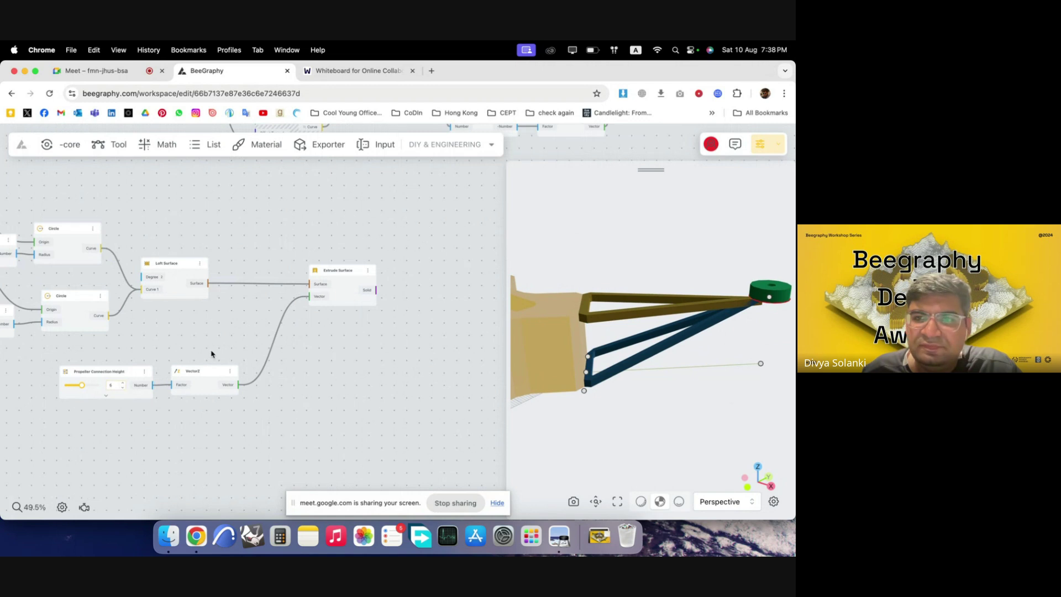
- Add a Move node after the Extrude Surface and connect the extruded Solid to its Geometry input
{"action": "scroll", "coordinate": [211, 353], "scroll_direction": "down", "scroll_amount": 5}
{"action": "scroll", "coordinate": [355, 334], "scroll_direction": "up", "scroll_amount": 5}
{"action": "mouse_move", "coordinate": [684, 350]}
{"action": "left_mouse_down"}
{"action": "mouse_move", "coordinate": [692, 326]}
{"action": "mouse_move", "coordinate": [688, 342]}
{"action": "left_mouse_up"}
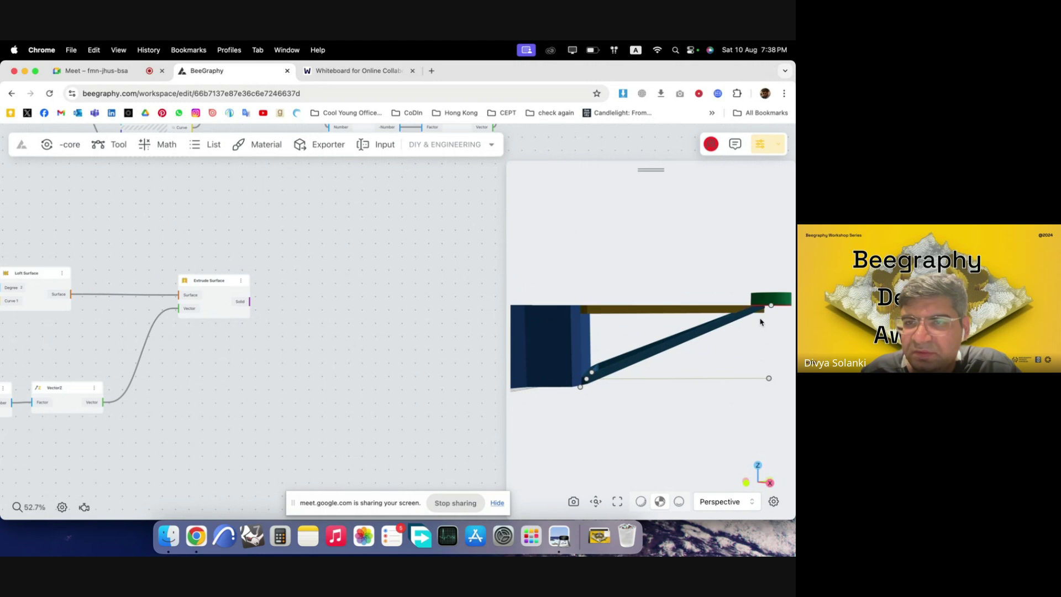
{"action": "double_click", "coordinate": [351, 321]}
{"action": "type", "text": "move"}
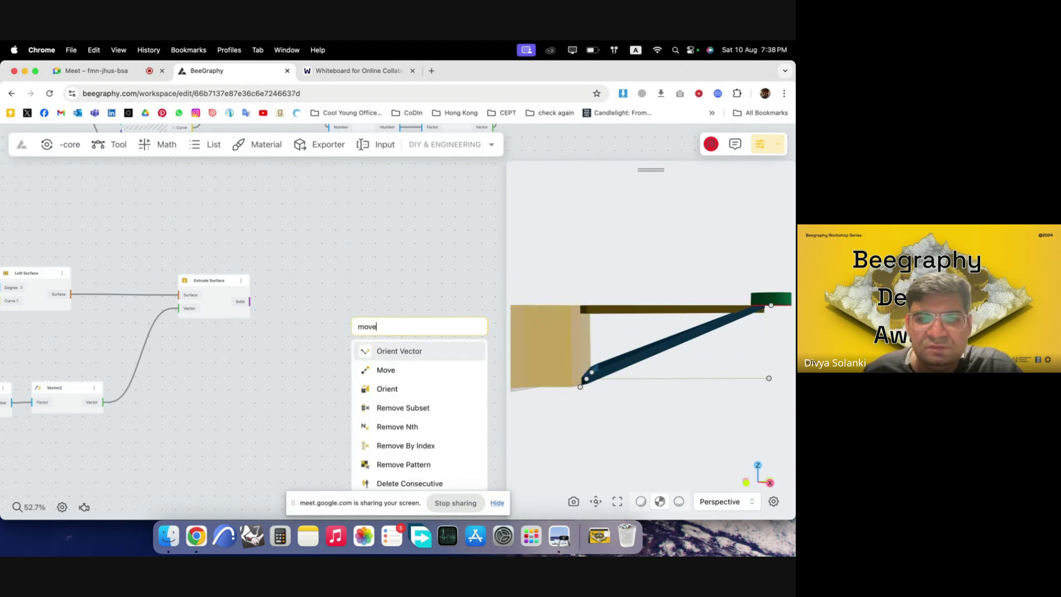
{"action": "left_click", "coordinate": [395, 371]}
{"action": "left_click_drag", "start_coordinate": [249, 301], "coordinate": [353, 337]}
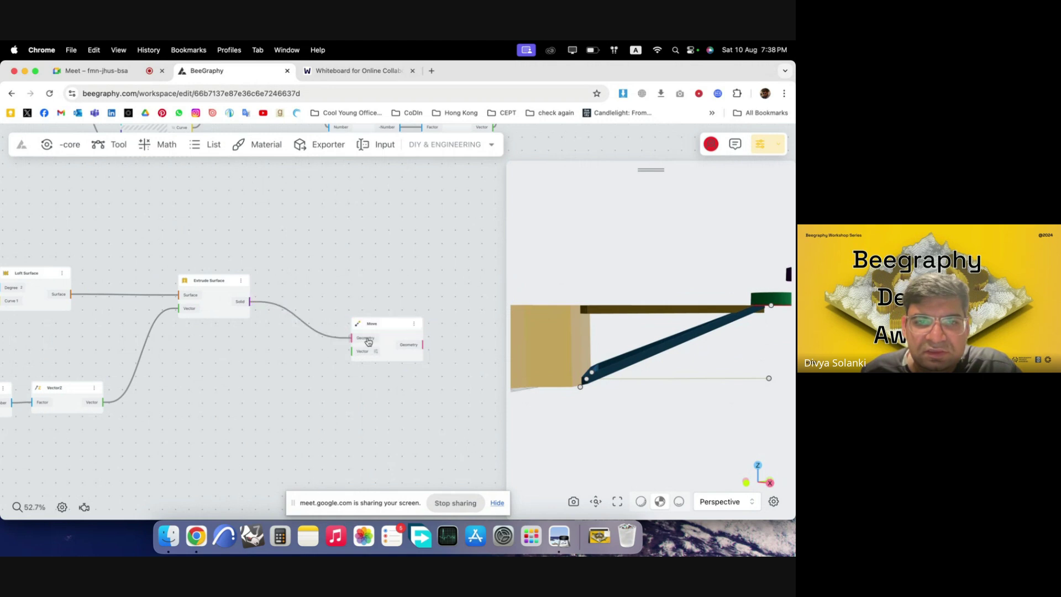
- Add a second VectorZ node and connect its Vector output to the new Move node's Vector input
{"action": "double_click", "coordinate": [302, 369]}
{"action": "type", "text": "vector"}
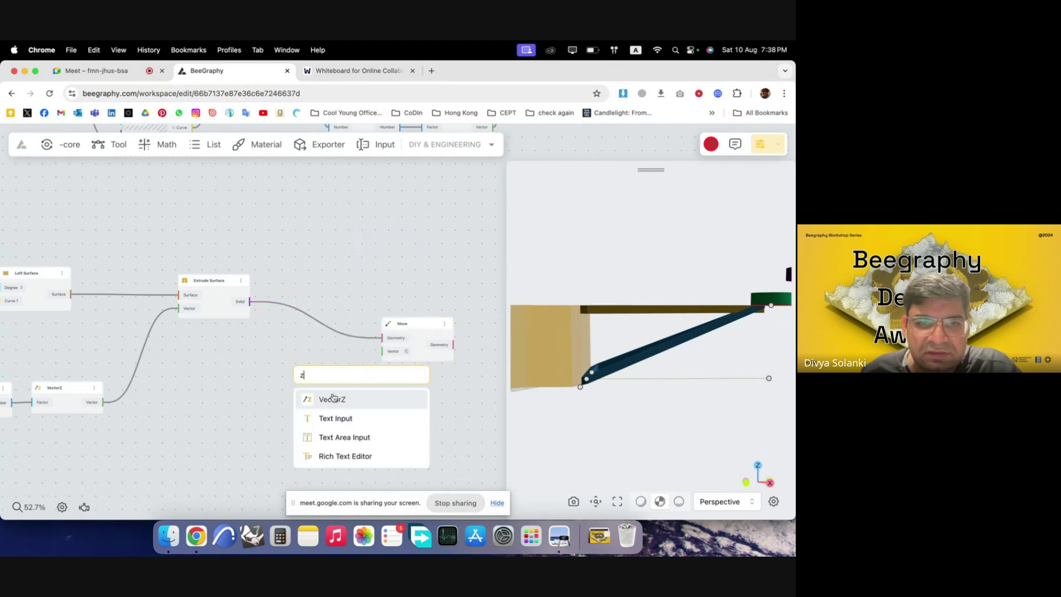
{"action": "left_click", "coordinate": [334, 398]}
{"action": "left_click_drag", "start_coordinate": [364, 386], "coordinate": [309, 396]}
{"action": "scroll", "coordinate": [362, 338], "scroll_direction": "down", "scroll_amount": 5}
{"action": "scroll", "coordinate": [243, 401], "scroll_direction": "up", "scroll_amount": 4}
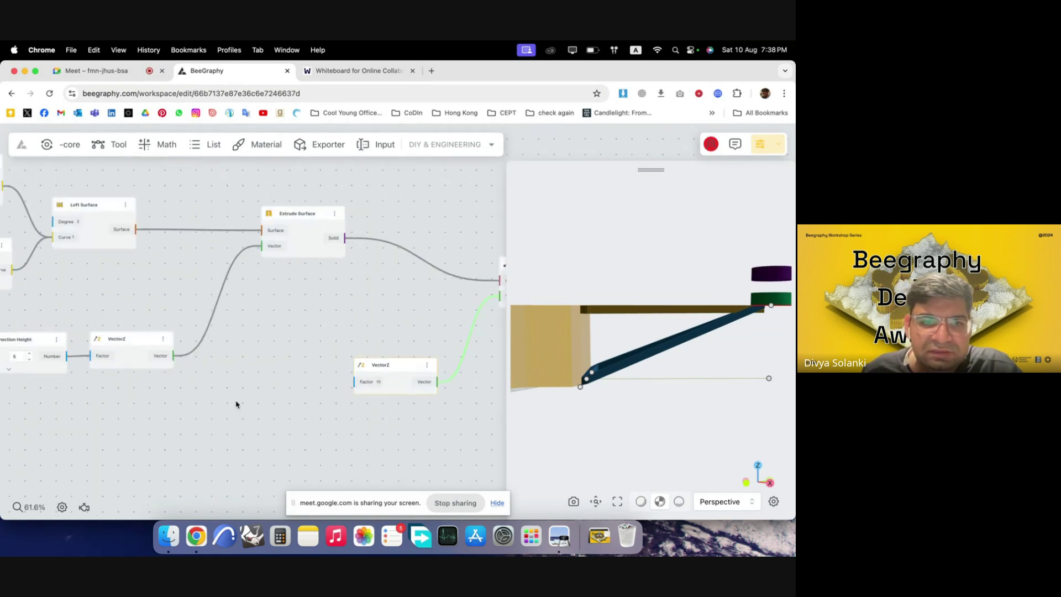
- Add a Division node below the first VectorZ and connect the Propeller Connection Height's Number to its first input
{"action": "scroll", "coordinate": [284, 375], "scroll_direction": "down", "scroll_amount": 2}
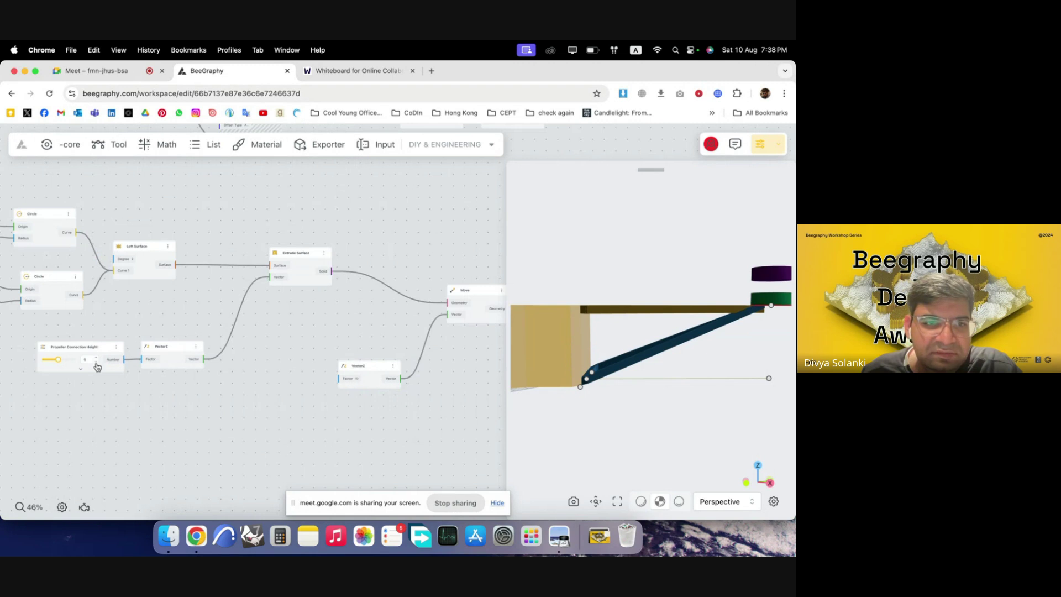
{"action": "left_click_drag", "start_coordinate": [205, 365], "coordinate": [204, 393]}
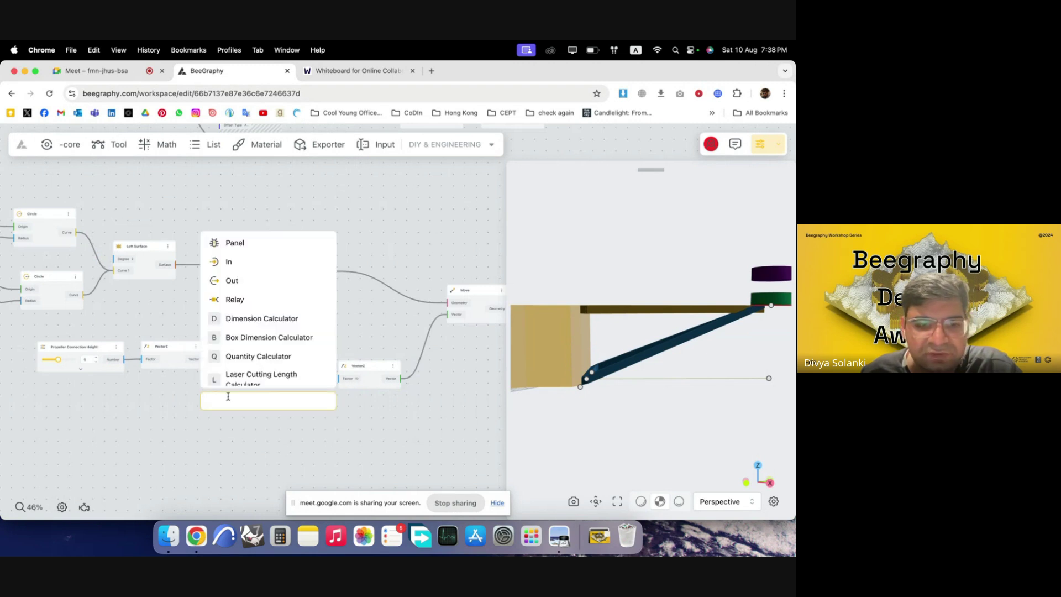
{"action": "type", "text": "div"}
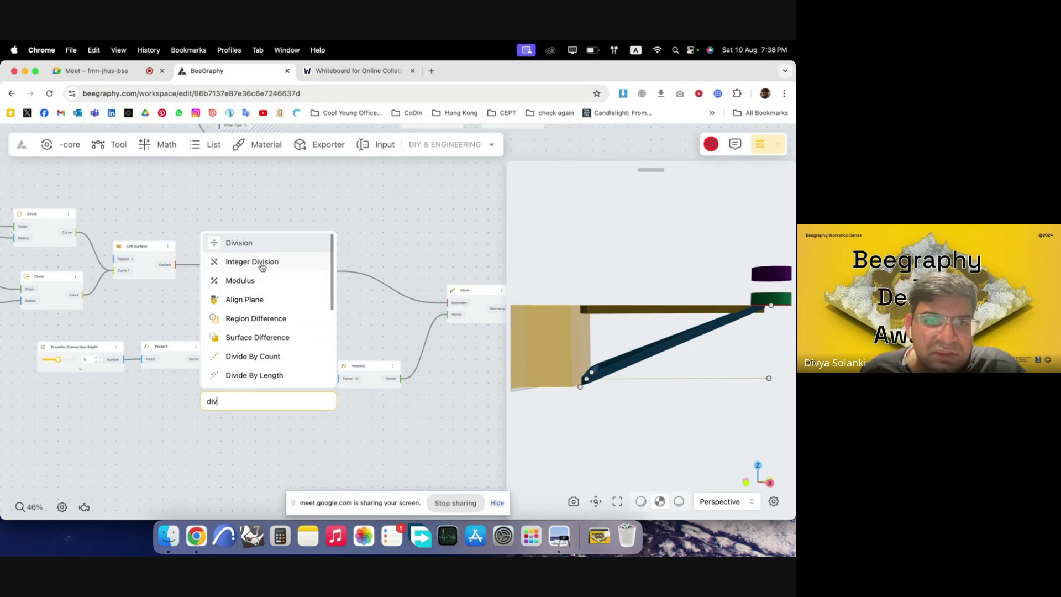
{"action": "left_click", "coordinate": [258, 250]}
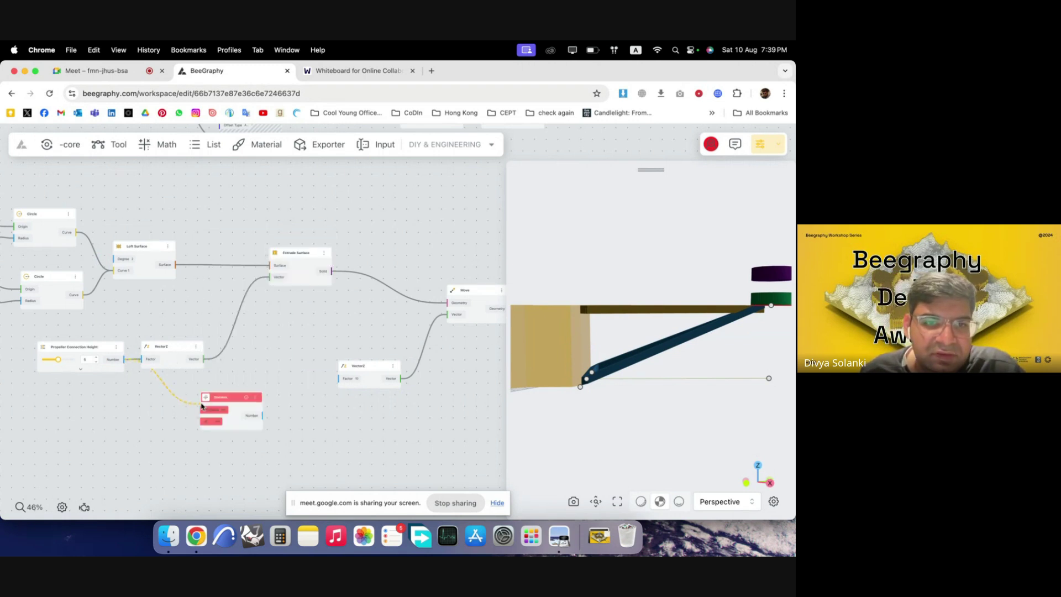
{"action": "left_click_drag", "start_coordinate": [201, 404], "coordinate": [202, 391]}
- Add a Number Const node with value 2 beside the Division node
{"action": "double_click", "coordinate": [125, 413]}
{"action": "type", "text": "2"}
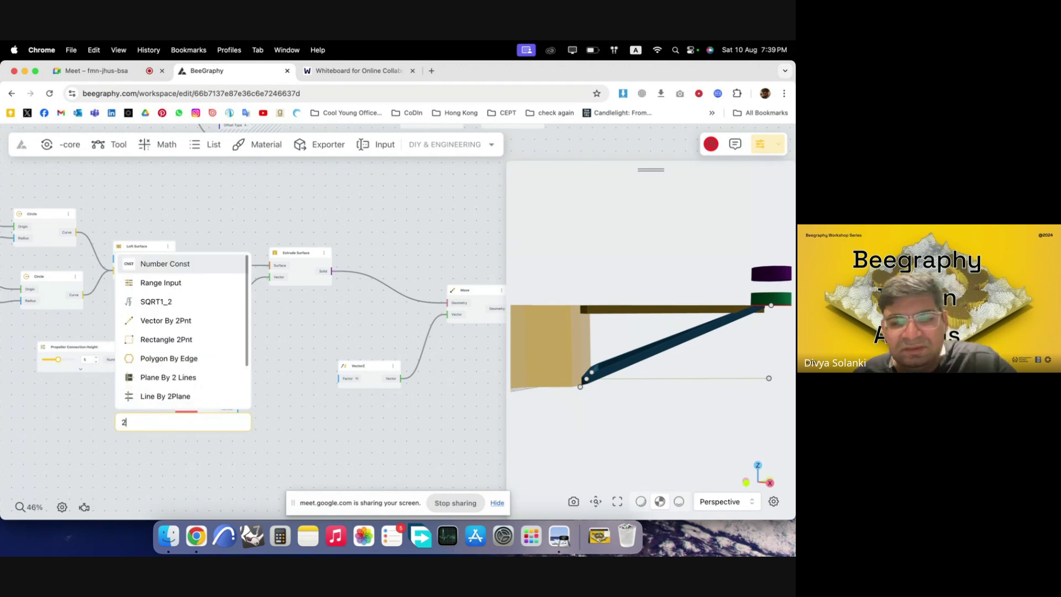
{"action": "key", "text": "Return"}
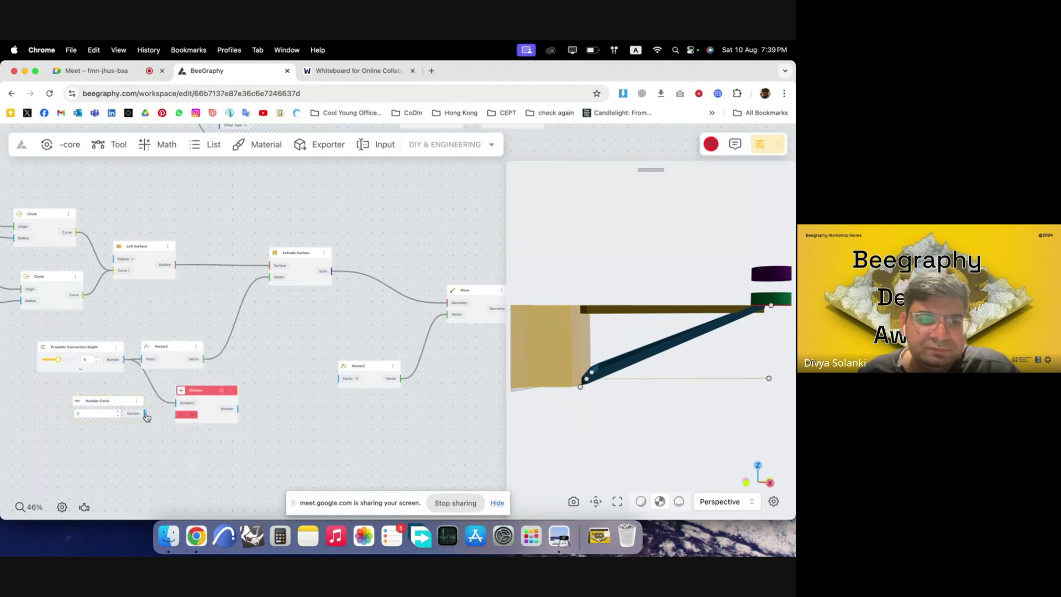
- Connect the Number Const to the Division's A input and the Division's Number output to the second VectorZ's Factor
{"action": "left_click_drag", "start_coordinate": [145, 414], "coordinate": [177, 414]}
{"action": "left_click_drag", "start_coordinate": [335, 383], "coordinate": [337, 379]}
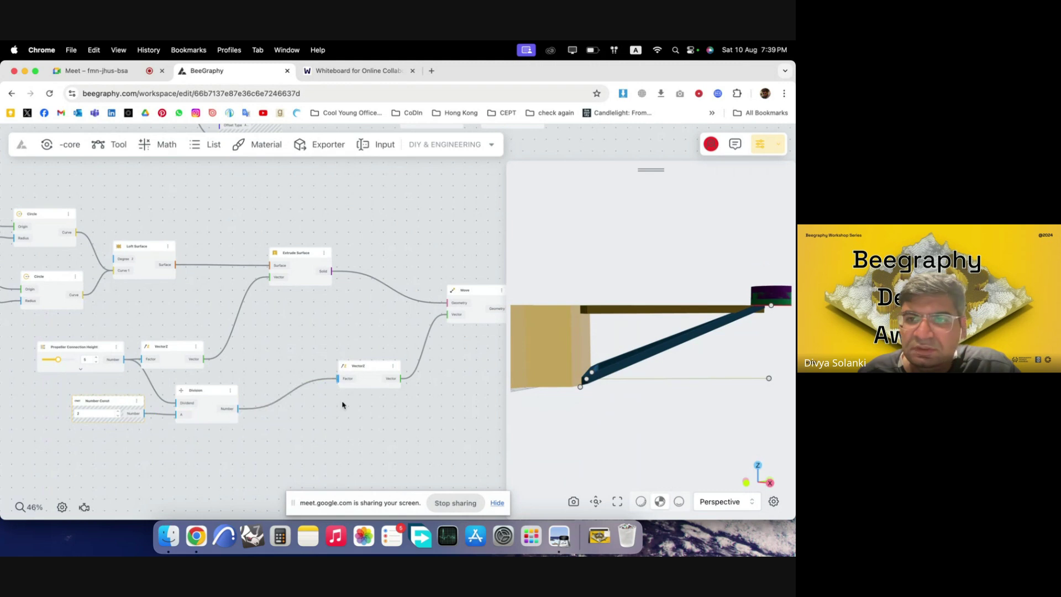
{"action": "scroll", "coordinate": [319, 400], "scroll_direction": "down", "scroll_amount": 3}
{"action": "scroll", "coordinate": [436, 406], "scroll_direction": "up", "scroll_amount": 3}
{"action": "left_click", "coordinate": [402, 298]}
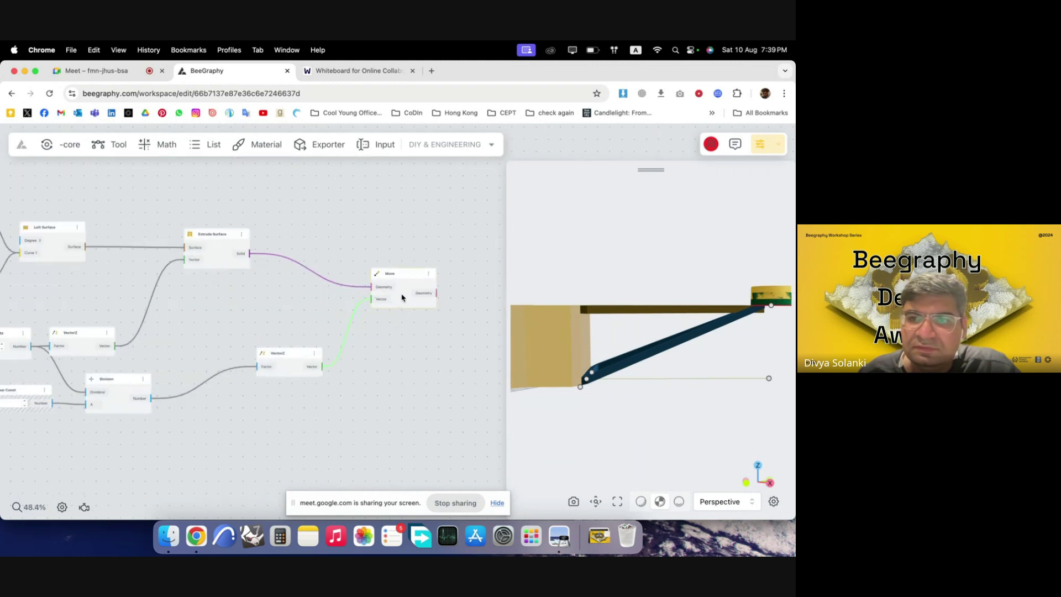
{"action": "left_click", "coordinate": [395, 344]}
- Insert an Opposite node between the Division and the second VectorZ, wiring the Division's Number through it into the VectorZ's Factor
{"action": "scroll", "coordinate": [369, 368], "scroll_direction": "down", "scroll_amount": 3}
{"action": "left_click_drag", "start_coordinate": [297, 365], "coordinate": [243, 382]}
{"action": "double_click", "coordinate": [334, 379]}
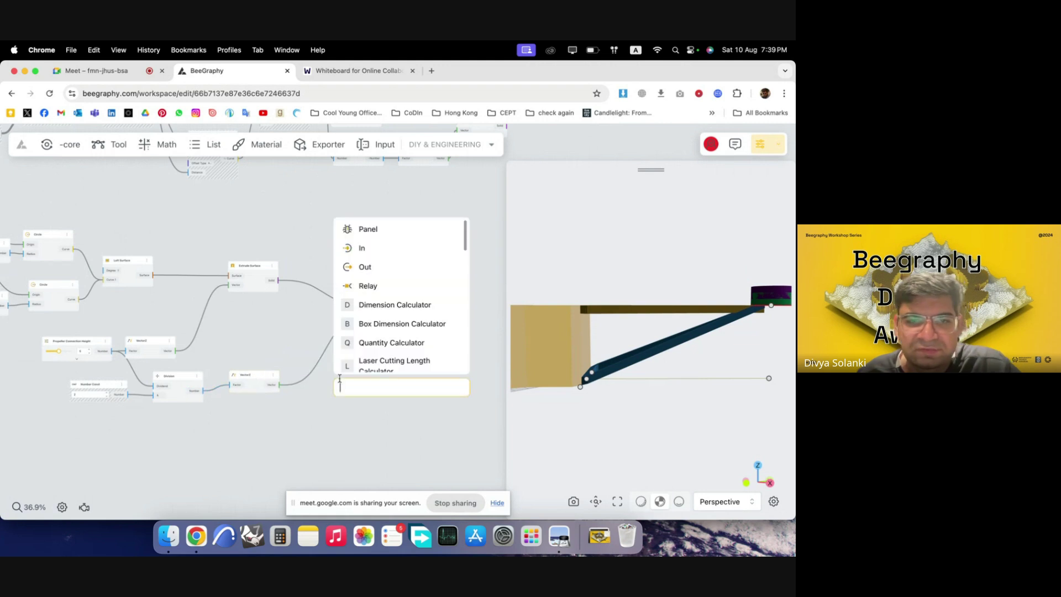
{"action": "type", "text": "op"}
{"action": "left_click", "coordinate": [379, 236]}
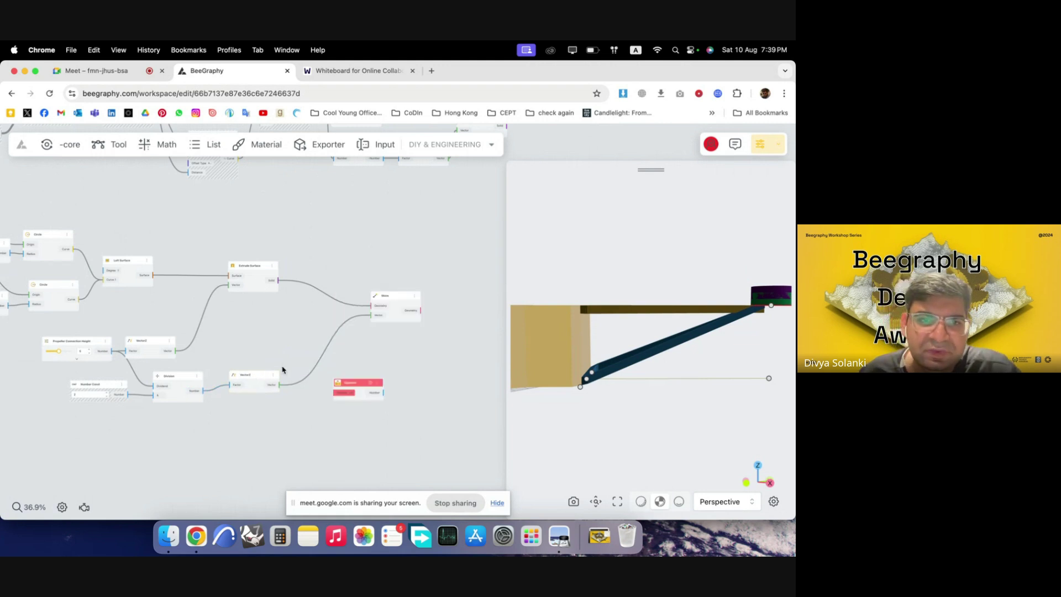
{"action": "scroll", "coordinate": [282, 369], "scroll_direction": "up", "scroll_amount": 3}
{"action": "left_click_drag", "start_coordinate": [264, 386], "coordinate": [234, 391]}
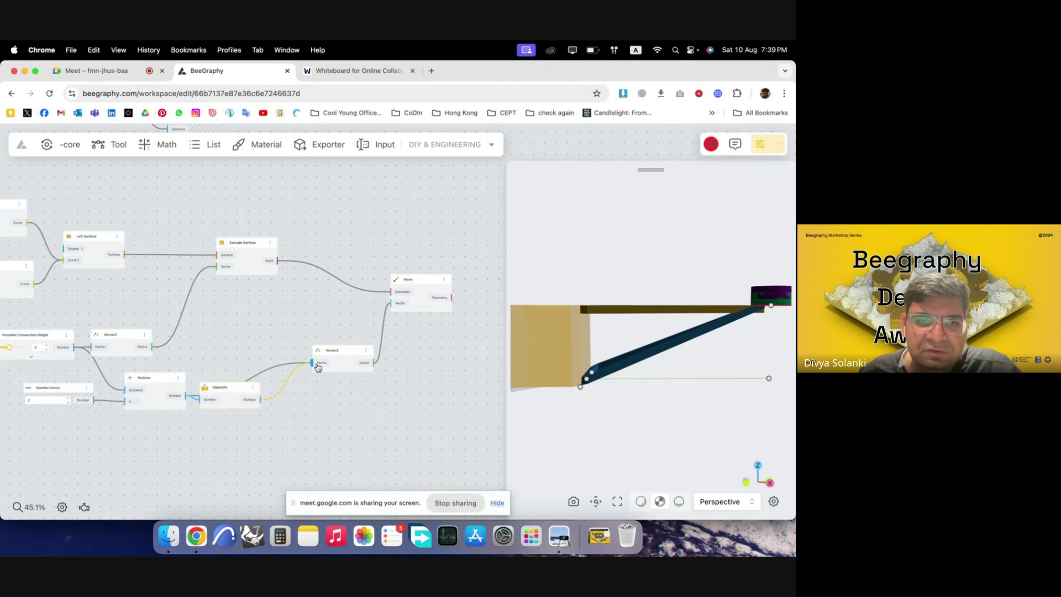
{"action": "left_click_drag", "start_coordinate": [318, 367], "coordinate": [313, 363]}
{"action": "scroll", "coordinate": [343, 381], "scroll_direction": "down", "scroll_amount": 2}
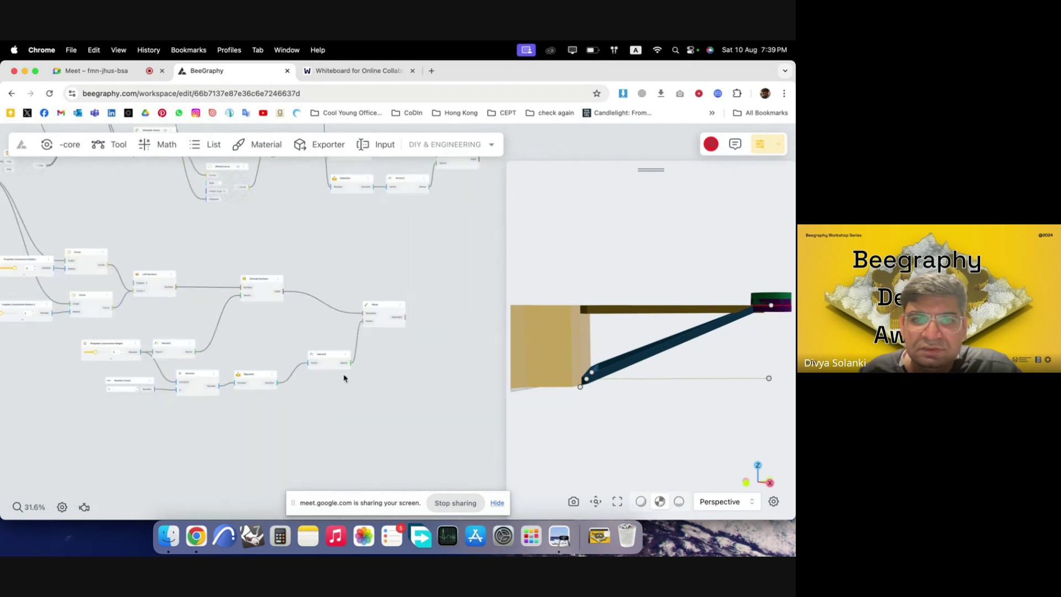
- Hide the preview of all propeller connection nodes before the final Move node, leaving the moved ring shown
{"action": "left_click_drag", "start_coordinate": [179, 303], "coordinate": [10, 239]}
{"action": "right_click", "coordinate": [190, 306]}
{"action": "left_click", "coordinate": [207, 316]}
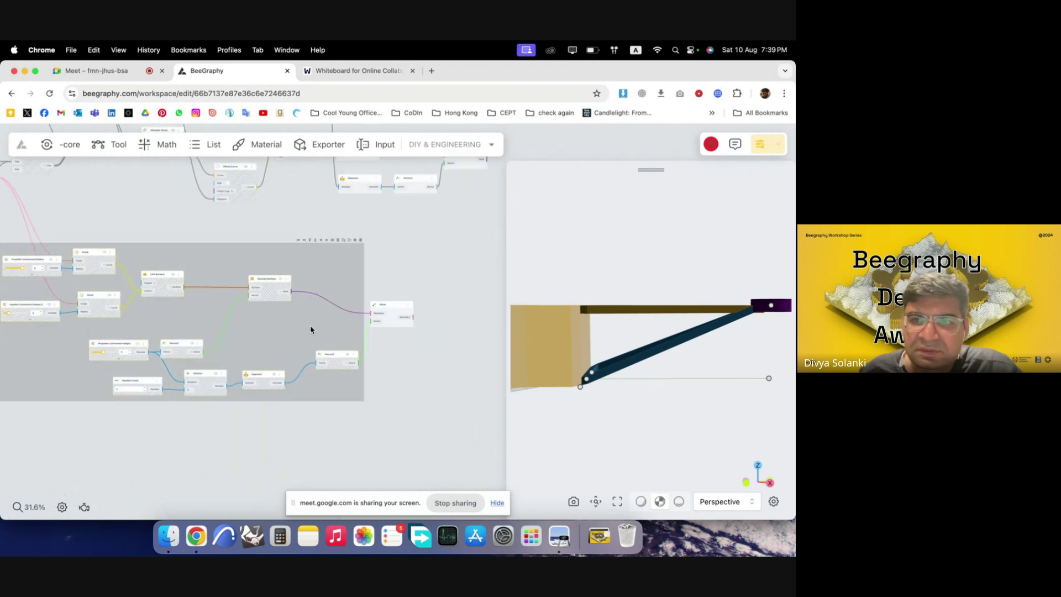
{"action": "scroll", "coordinate": [441, 329], "scroll_direction": "up", "scroll_amount": 2}
{"action": "left_click_drag", "start_coordinate": [714, 355], "coordinate": [684, 377]}
{"action": "scroll", "coordinate": [433, 353], "scroll_direction": "down", "scroll_amount": 3}
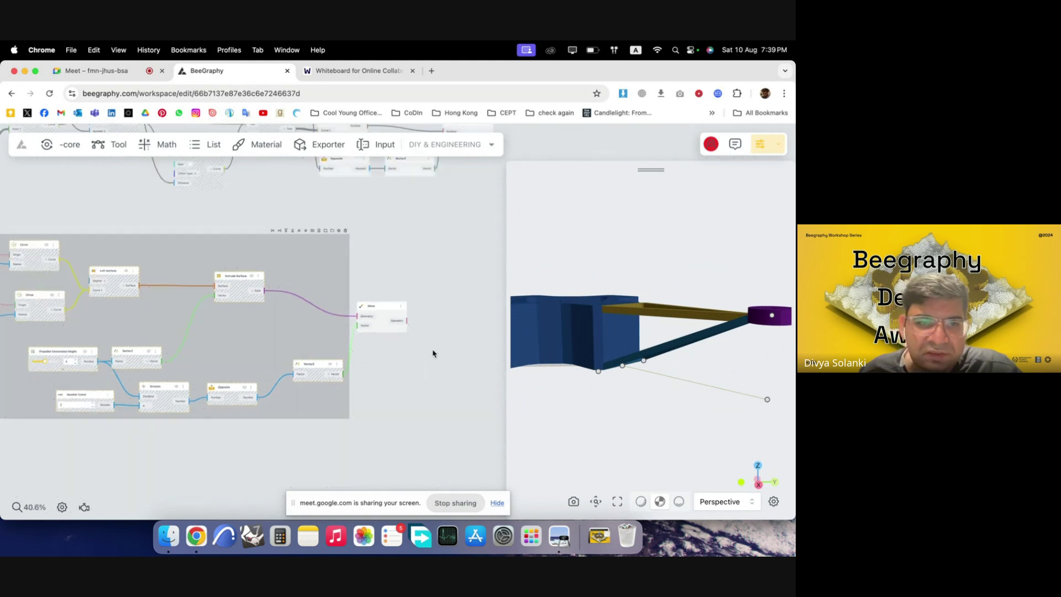
{"action": "left_click", "coordinate": [395, 393]}
- Test the Propeller Connection Height at 7 and set it to 6, checking the ring at the arm tip
{"action": "scroll", "coordinate": [193, 388], "scroll_direction": "up", "scroll_amount": 2}
{"action": "scroll", "coordinate": [88, 359], "scroll_direction": "up", "scroll_amount": 4}
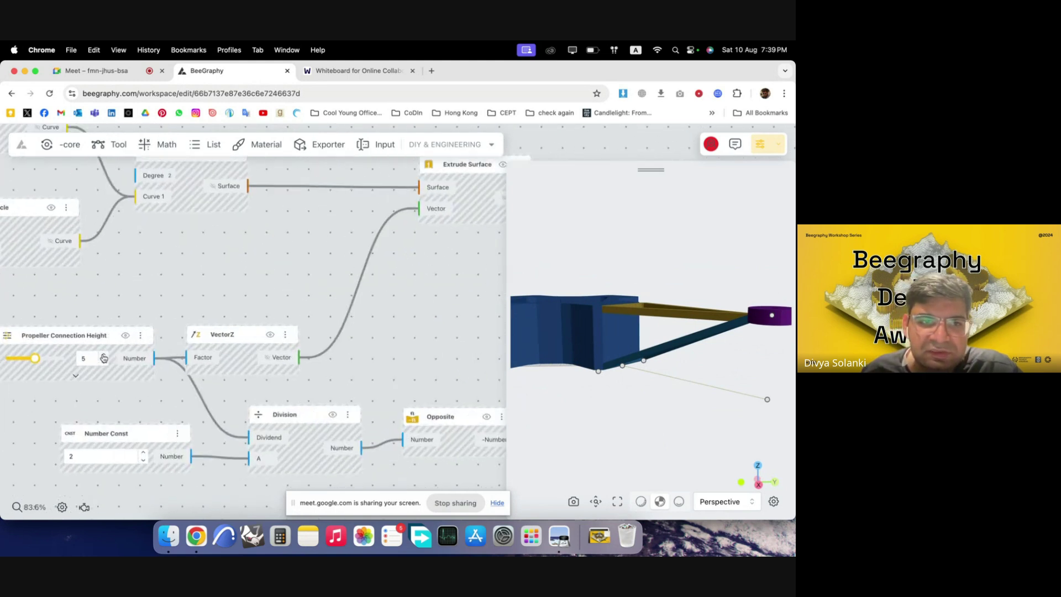
{"action": "left_click", "coordinate": [104, 356]}
{"action": "left_click", "coordinate": [103, 356]}
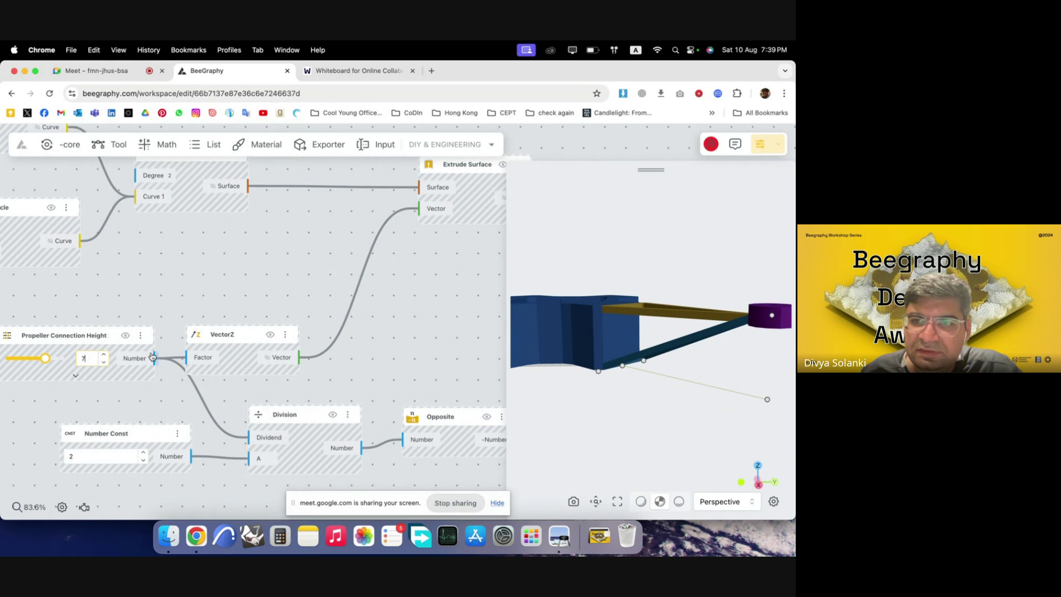
{"action": "left_click", "coordinate": [104, 361]}
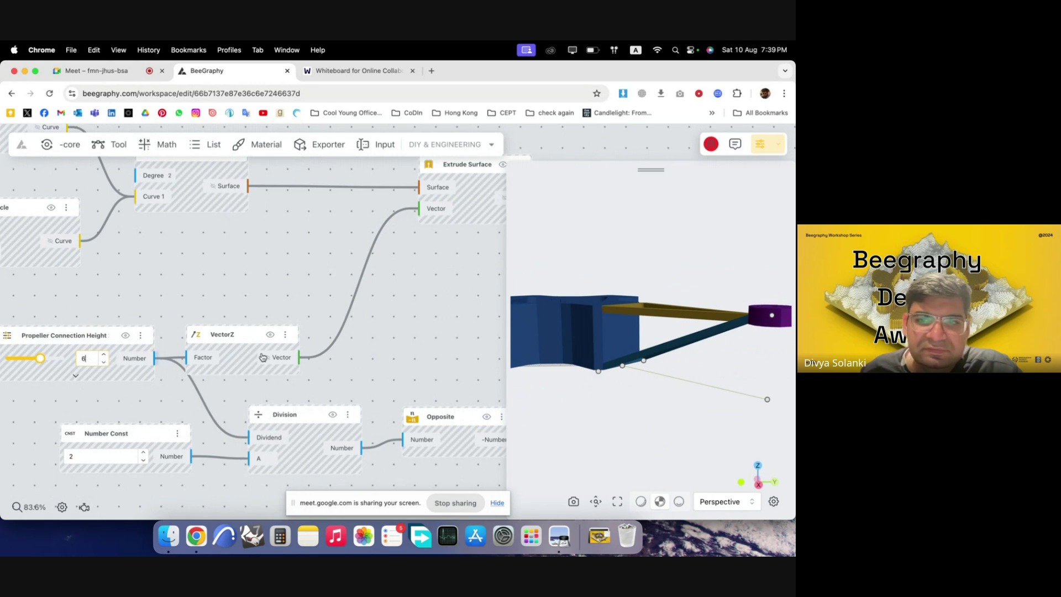
{"action": "left_click", "coordinate": [103, 356]}
{"action": "left_click_drag", "start_coordinate": [620, 331], "coordinate": [671, 332]}
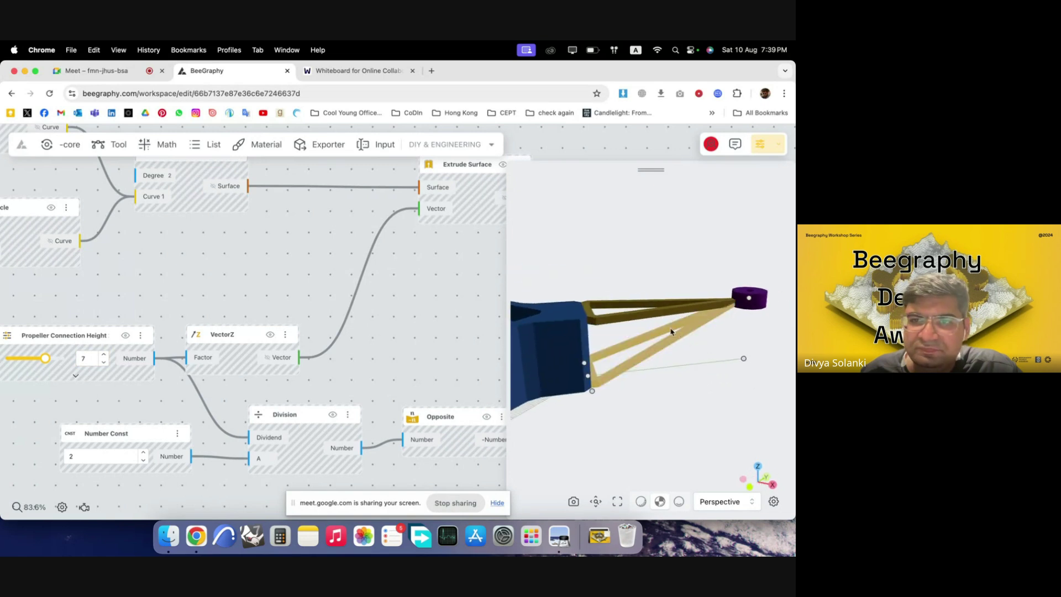
{"action": "left_click", "coordinate": [104, 362]}
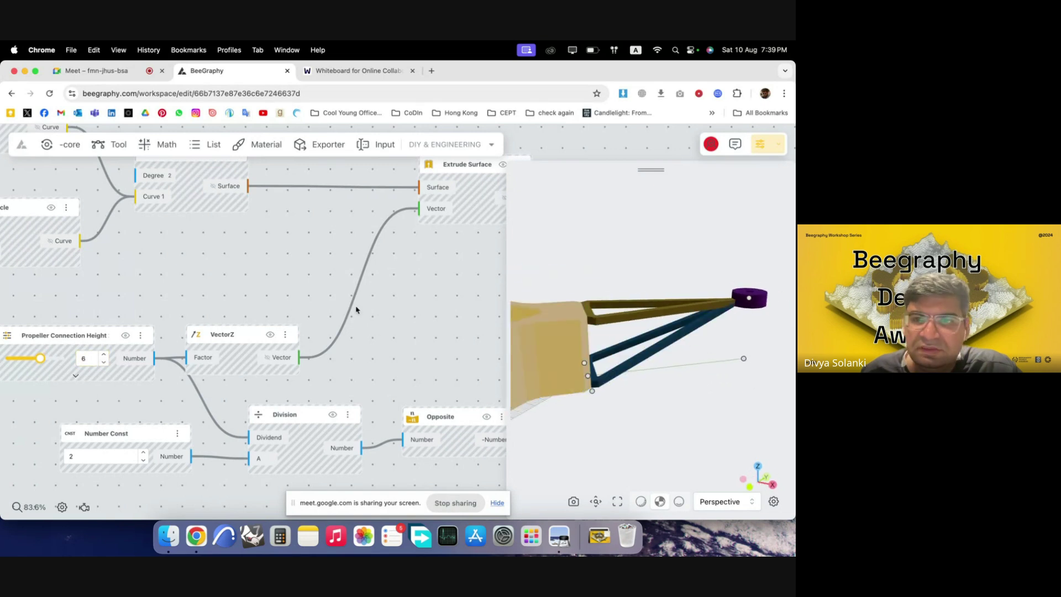
- Set the Arm Thickness to 5 and check the thickened arm in the 3D view
{"action": "scroll", "coordinate": [356, 310], "scroll_direction": "down", "scroll_amount": 10}
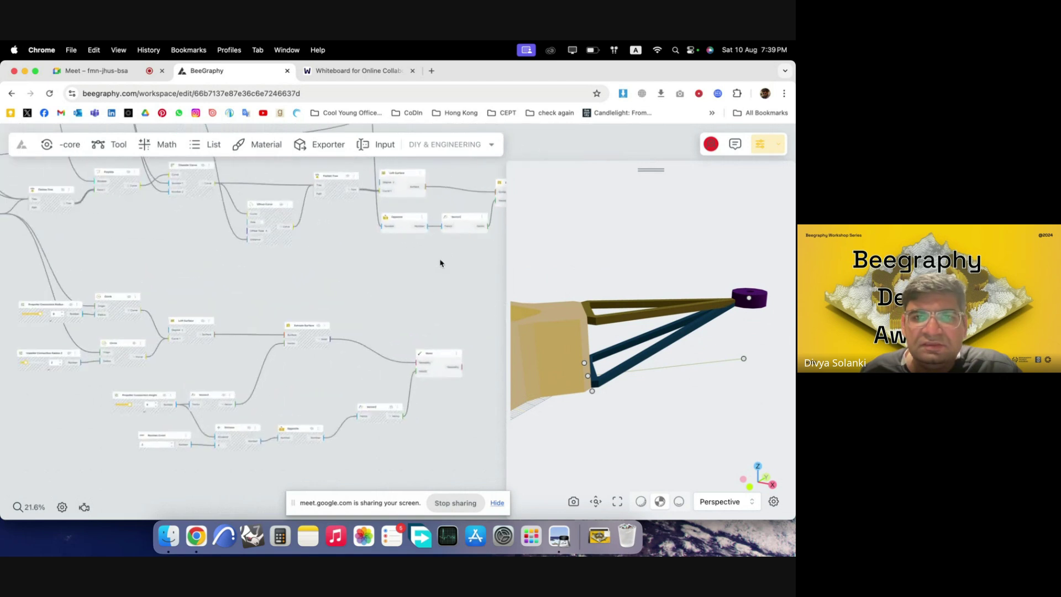
{"action": "scroll", "coordinate": [316, 289], "scroll_direction": "down", "scroll_amount": 3}
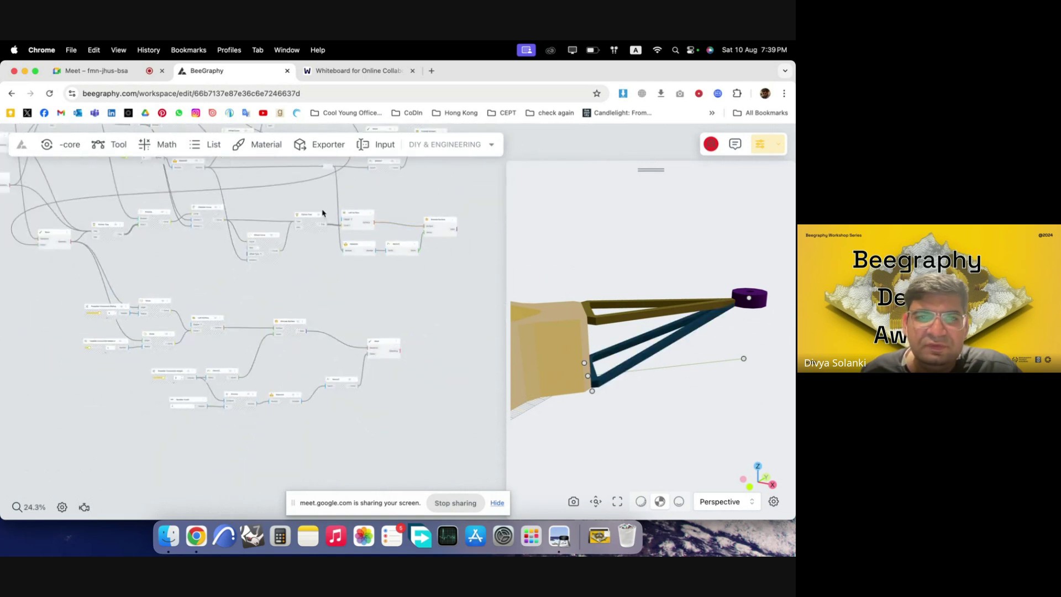
{"action": "scroll", "coordinate": [324, 216], "scroll_direction": "up", "scroll_amount": 8}
{"action": "scroll", "coordinate": [310, 337], "scroll_direction": "down", "scroll_amount": 9}
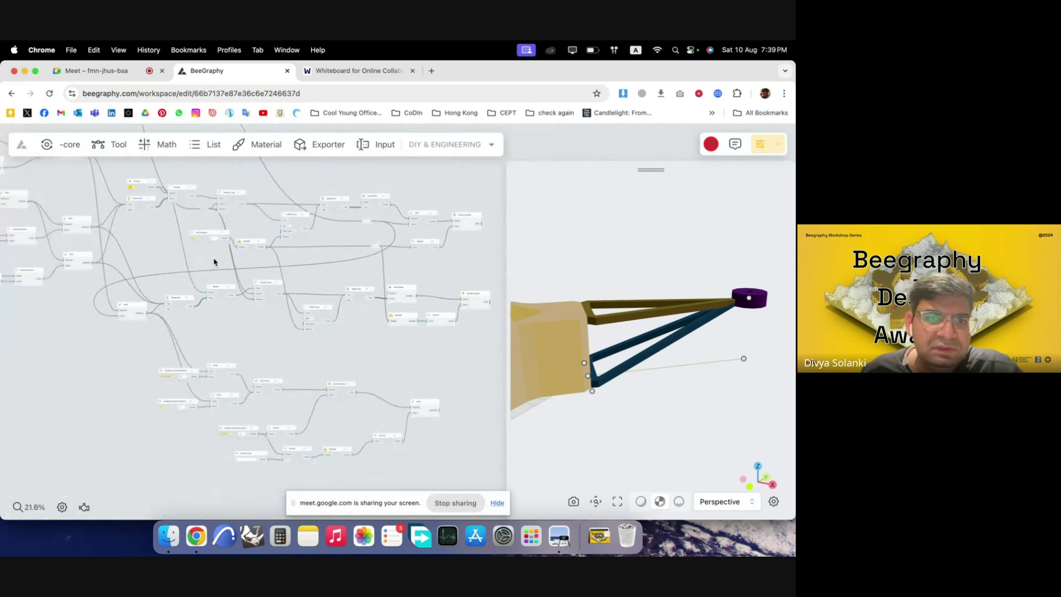
{"action": "scroll", "coordinate": [121, 324], "scroll_direction": "up", "scroll_amount": 5}
{"action": "scroll", "coordinate": [93, 384], "scroll_direction": "up", "scroll_amount": 3}
{"action": "scroll", "coordinate": [291, 389], "scroll_direction": "down", "scroll_amount": 5}
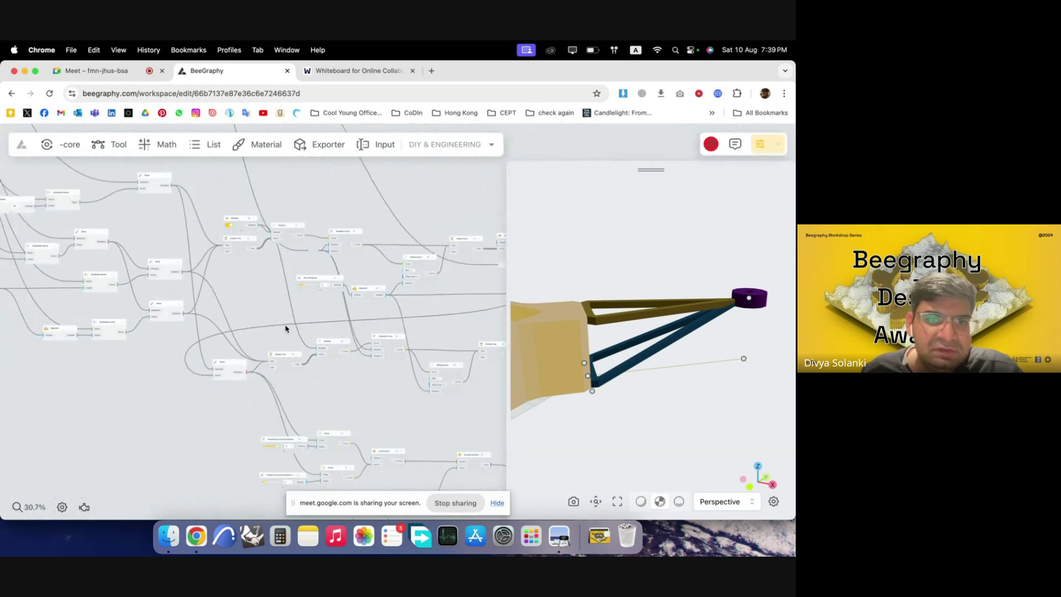
{"action": "scroll", "coordinate": [324, 288], "scroll_direction": "up", "scroll_amount": 4}
{"action": "scroll", "coordinate": [336, 275], "scroll_direction": "up", "scroll_amount": 2}
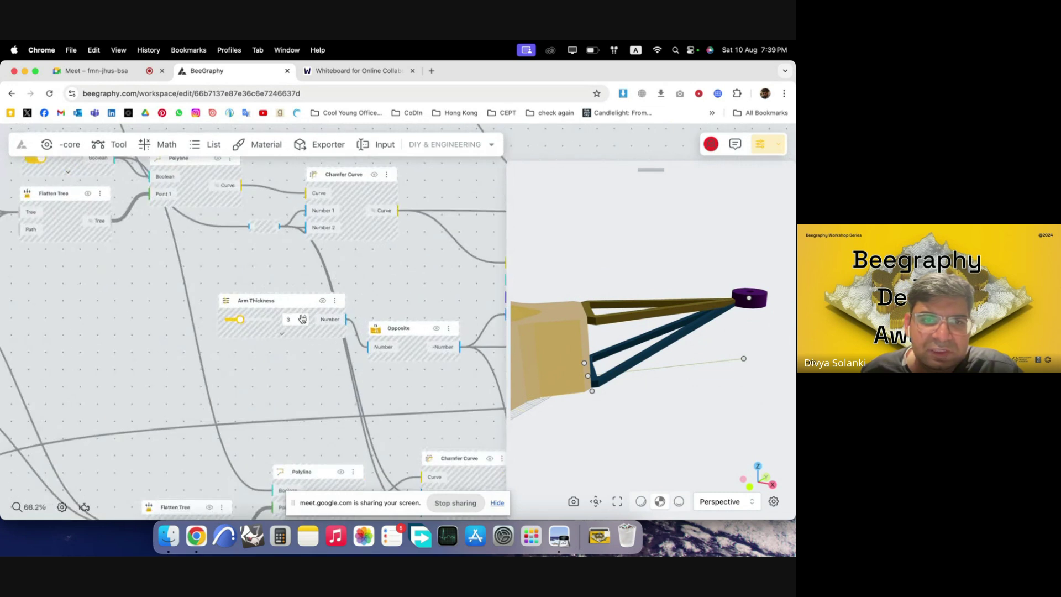
{"action": "key", "text": "Return"}
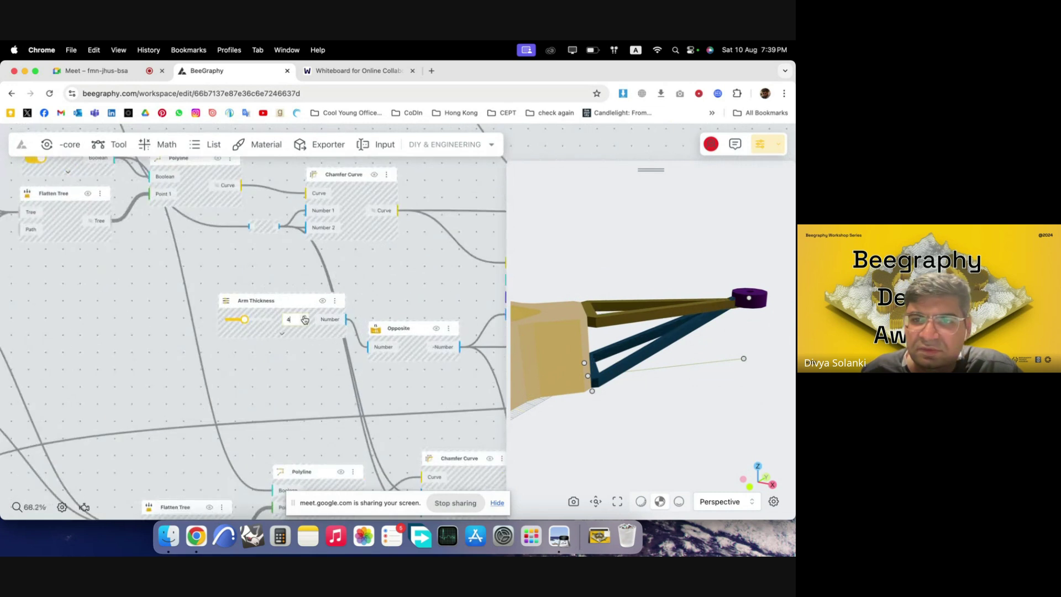
{"action": "left_click_drag", "start_coordinate": [567, 319], "coordinate": [558, 343]}
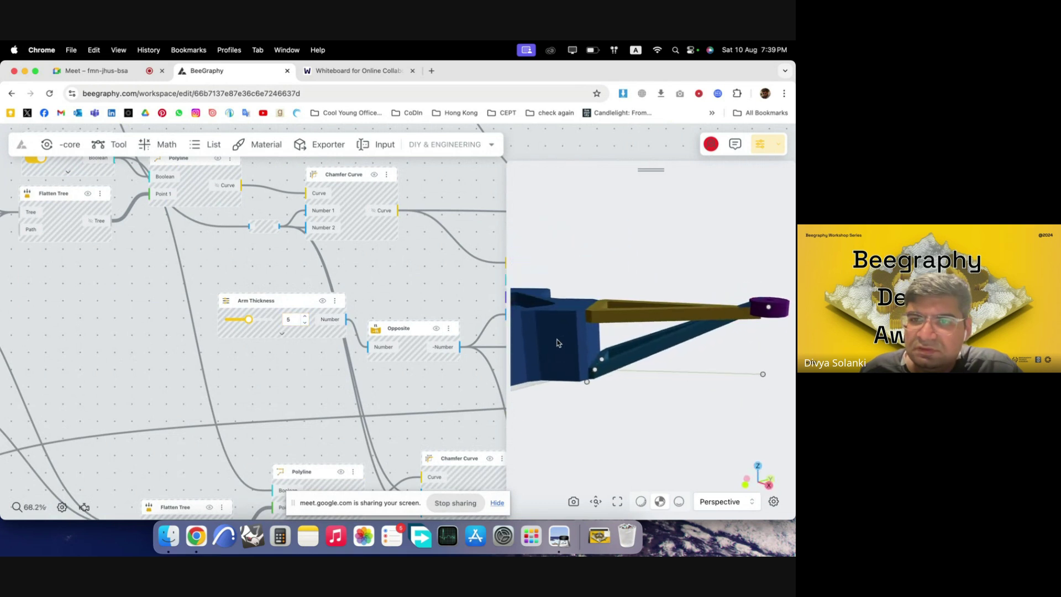
{"action": "left_click", "coordinate": [549, 348]}
- Examine the arm, the lower frame and the propeller connection ring from several angles alongside the node graph
{"action": "scroll", "coordinate": [271, 276], "scroll_direction": "down", "scroll_amount": 5}
{"action": "scroll", "coordinate": [282, 344], "scroll_direction": "up", "scroll_amount": 5}
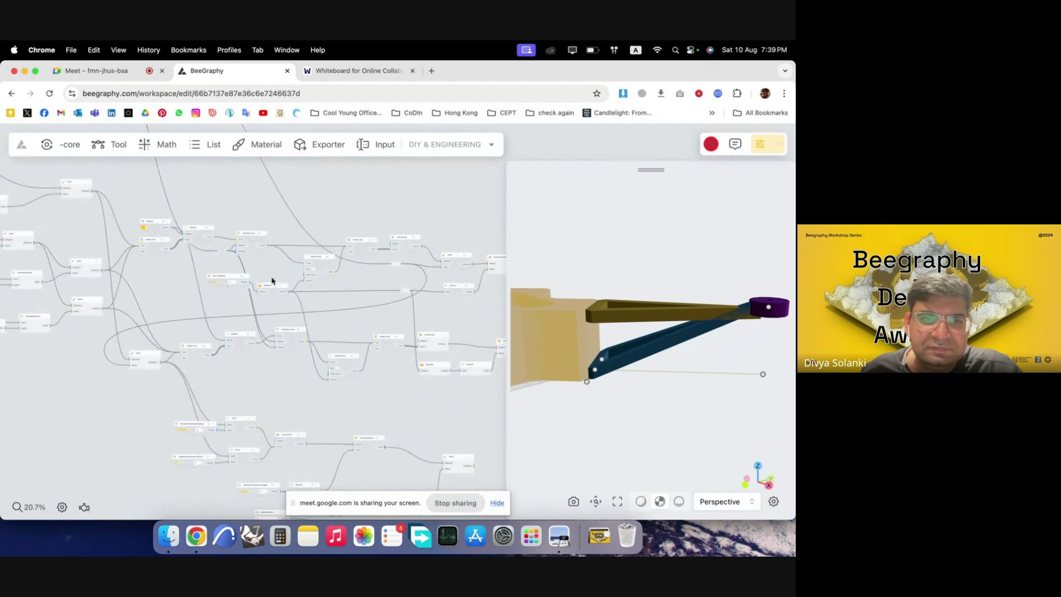
{"action": "left_click", "coordinate": [185, 293]}
{"action": "scroll", "coordinate": [284, 260], "scroll_direction": "down", "scroll_amount": 8}
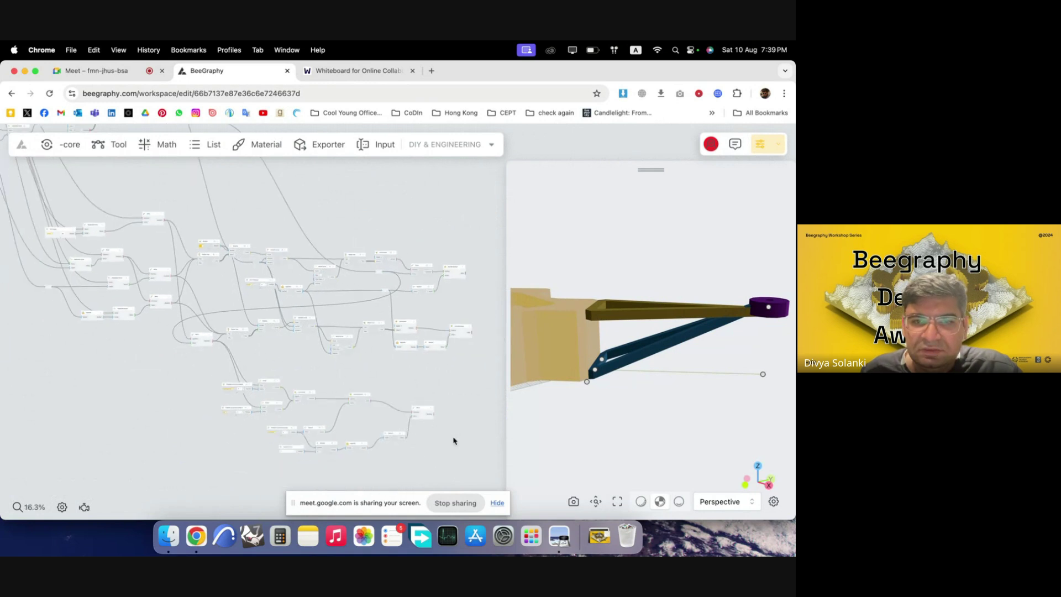
{"action": "scroll", "coordinate": [426, 374], "scroll_direction": "up", "scroll_amount": 2}
{"action": "left_click", "coordinate": [622, 357]}
{"action": "left_click_drag", "start_coordinate": [622, 356], "coordinate": [695, 380]}
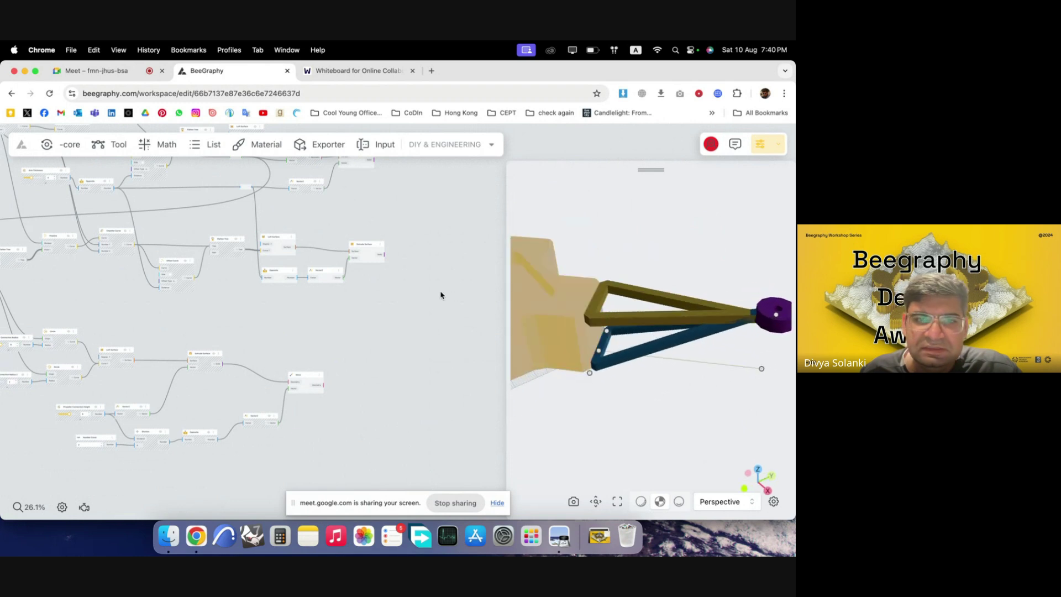
{"action": "scroll", "coordinate": [438, 294], "scroll_direction": "down", "scroll_amount": 3}
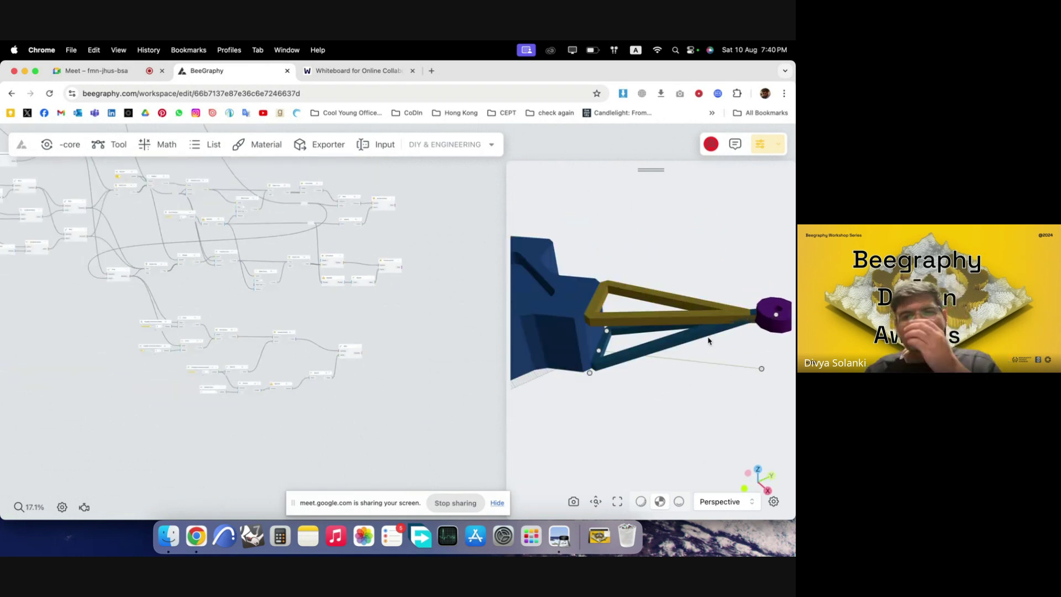
{"action": "left_click_drag", "start_coordinate": [653, 402], "coordinate": [608, 309]}
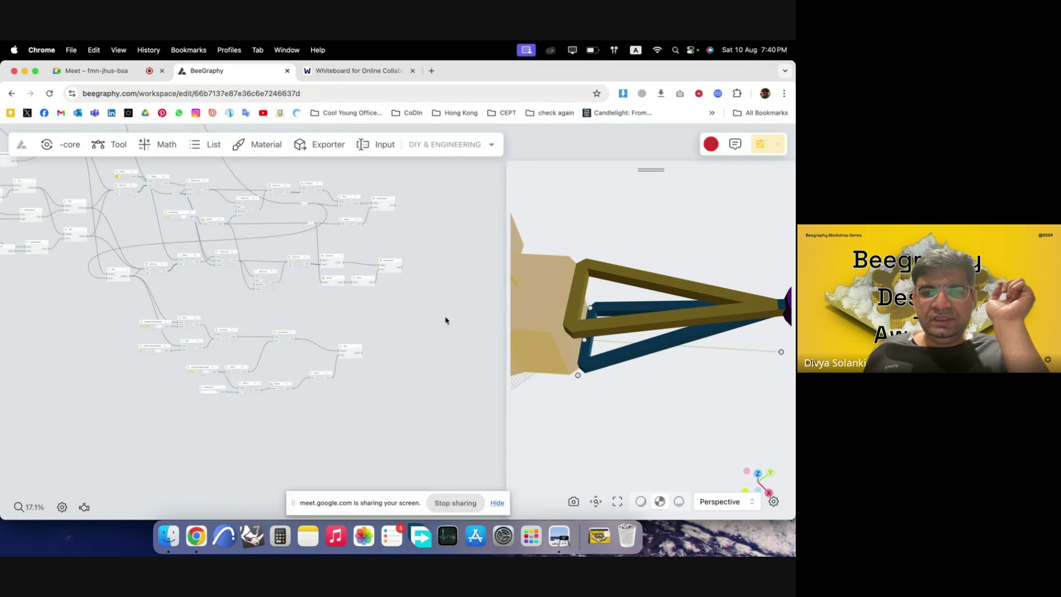
{"action": "scroll", "coordinate": [377, 348], "scroll_direction": "up", "scroll_amount": 5}
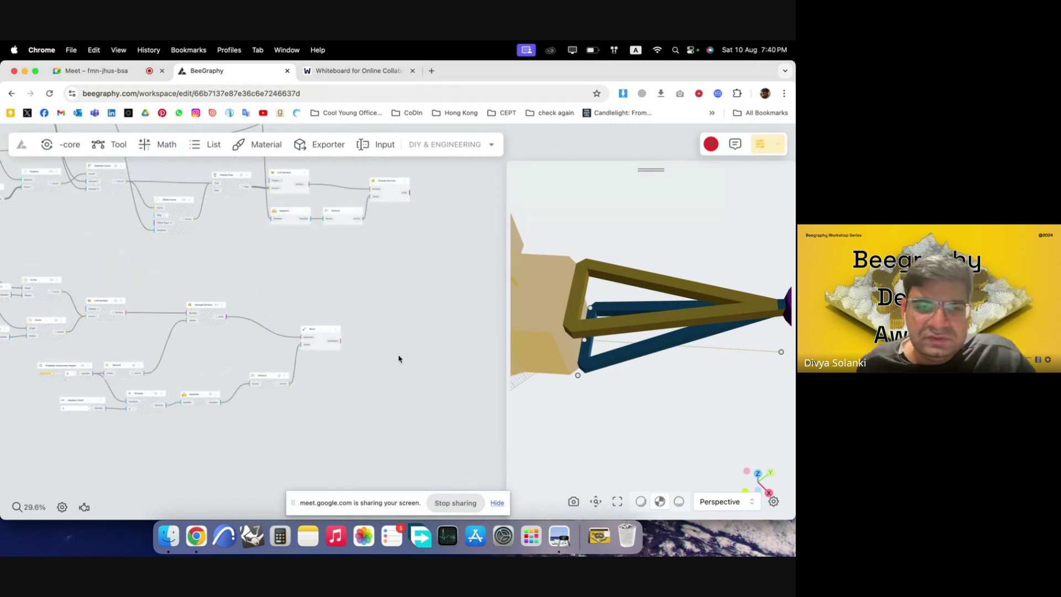
{"action": "scroll", "coordinate": [361, 346], "scroll_direction": "up", "scroll_amount": 3}
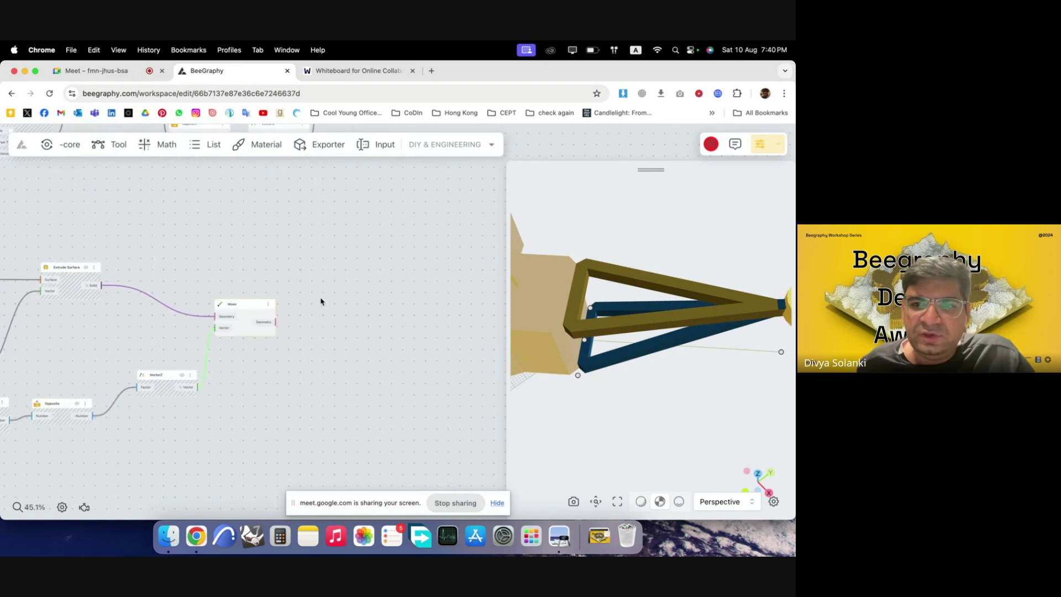
{"action": "double_click", "coordinate": [379, 281]}
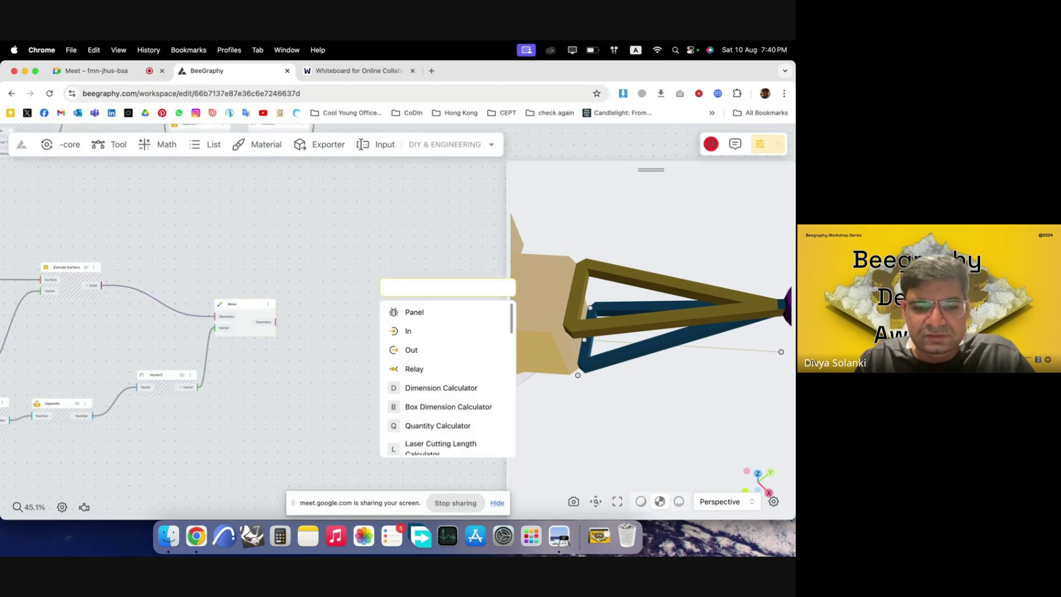
{"action": "type", "text": "solid"}
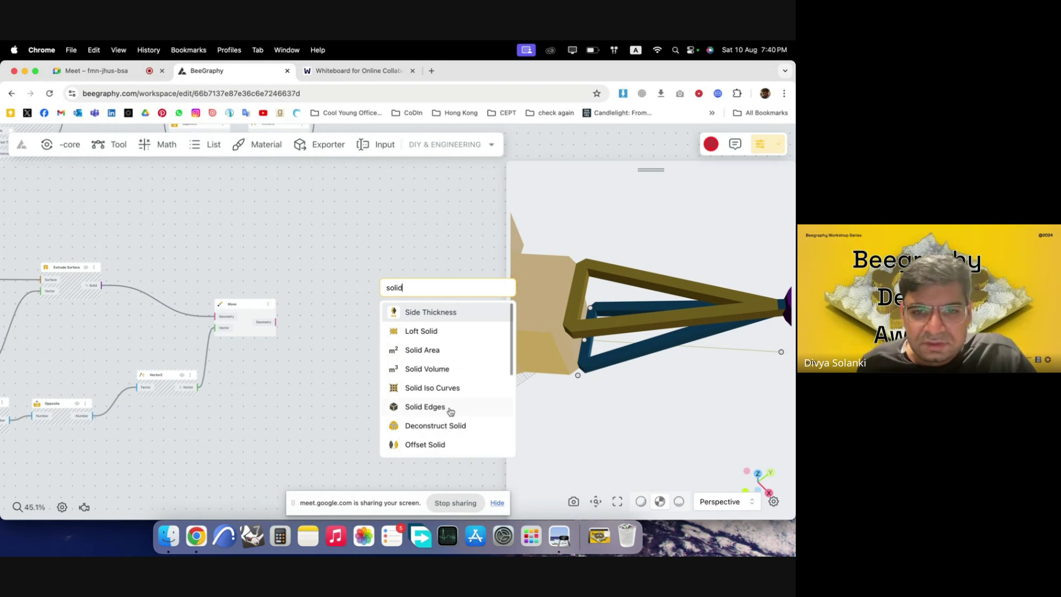
{"action": "left_click", "coordinate": [339, 275]}
- Add a Solid Union node after the propeller connection's Move node and connect the Move's Geometry to its Solid 1 input
{"action": "double_click", "coordinate": [339, 274]}
{"action": "type", "text": "union"}
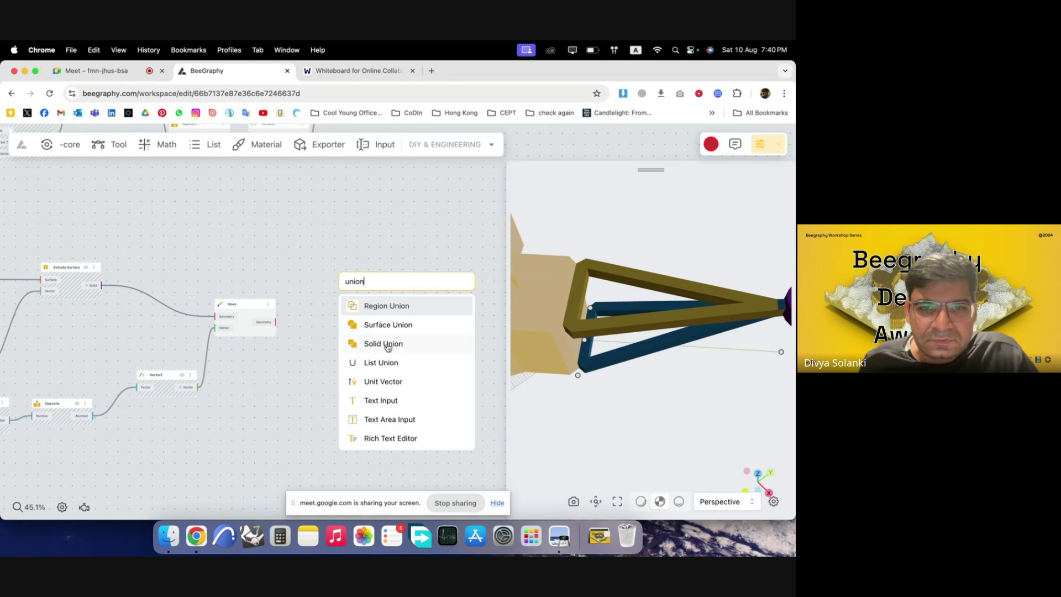
{"action": "left_click", "coordinate": [387, 343]}
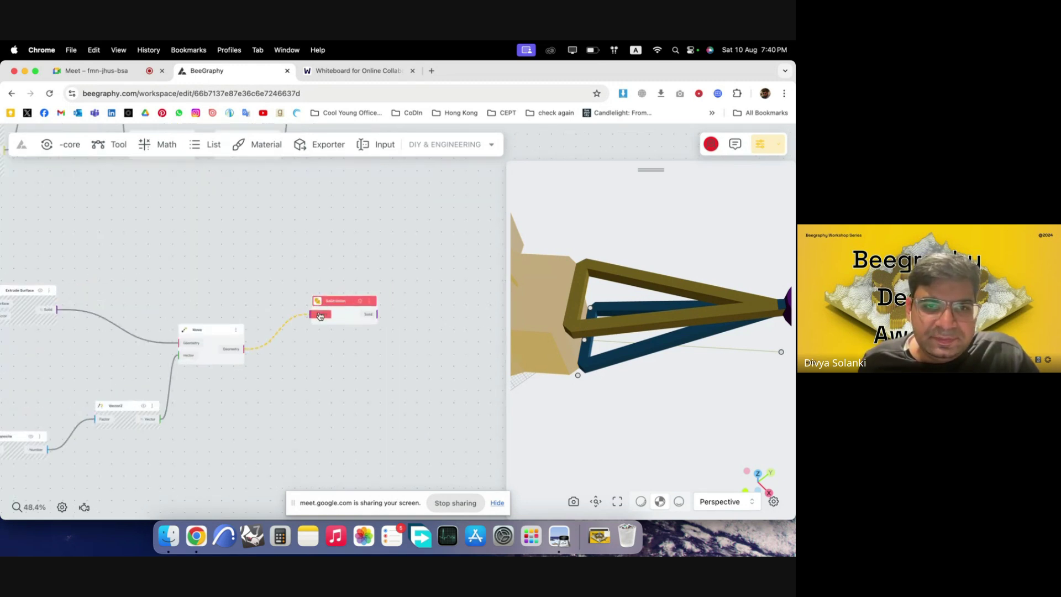
{"action": "left_click_drag", "start_coordinate": [320, 316], "coordinate": [452, 315]}
{"action": "scroll", "coordinate": [365, 323], "scroll_direction": "down", "scroll_amount": 5}
{"action": "scroll", "coordinate": [366, 323], "scroll_direction": "up", "scroll_amount": 3}
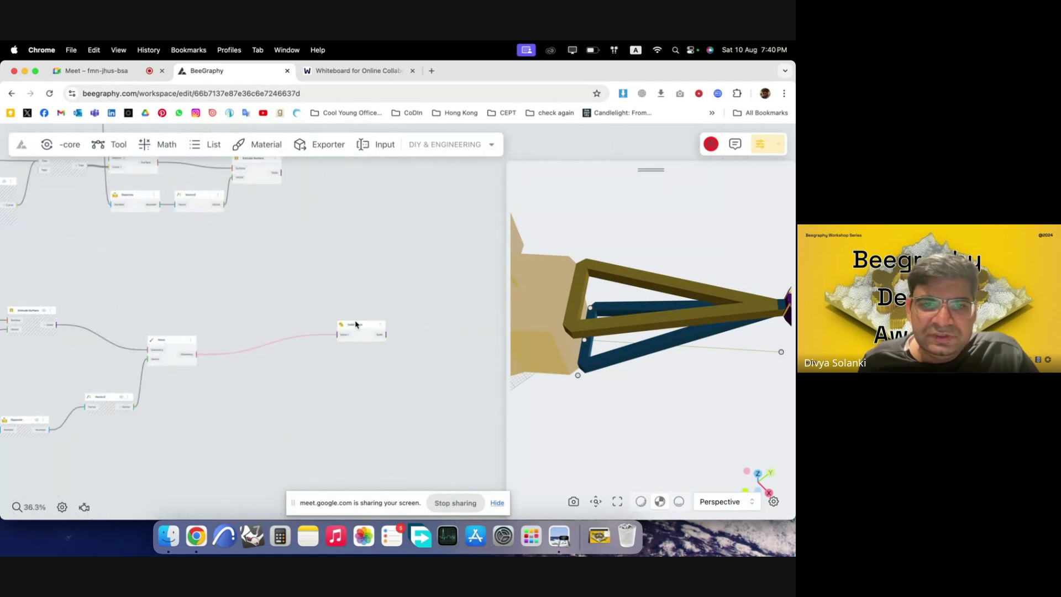
{"action": "left_click_drag", "start_coordinate": [356, 325], "coordinate": [413, 319]}
{"action": "left_click", "coordinate": [341, 303]}
- Add a Flatten Tree node before the Solid Union and feed its Tree input with the Loft-based Extrude Surface's Solid and the Move's Geometry
{"action": "scroll", "coordinate": [284, 329], "scroll_direction": "down", "scroll_amount": 3}
{"action": "scroll", "coordinate": [285, 223], "scroll_direction": "up", "scroll_amount": 5}
{"action": "left_click_drag", "start_coordinate": [280, 215], "coordinate": [293, 241]}
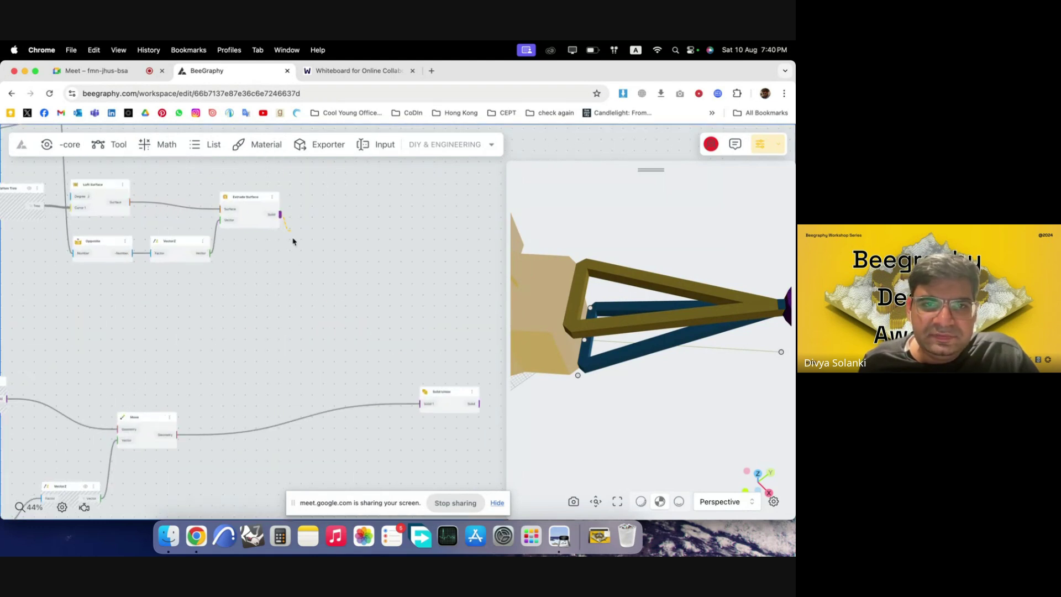
{"action": "left_click_drag", "start_coordinate": [407, 395], "coordinate": [308, 370]}
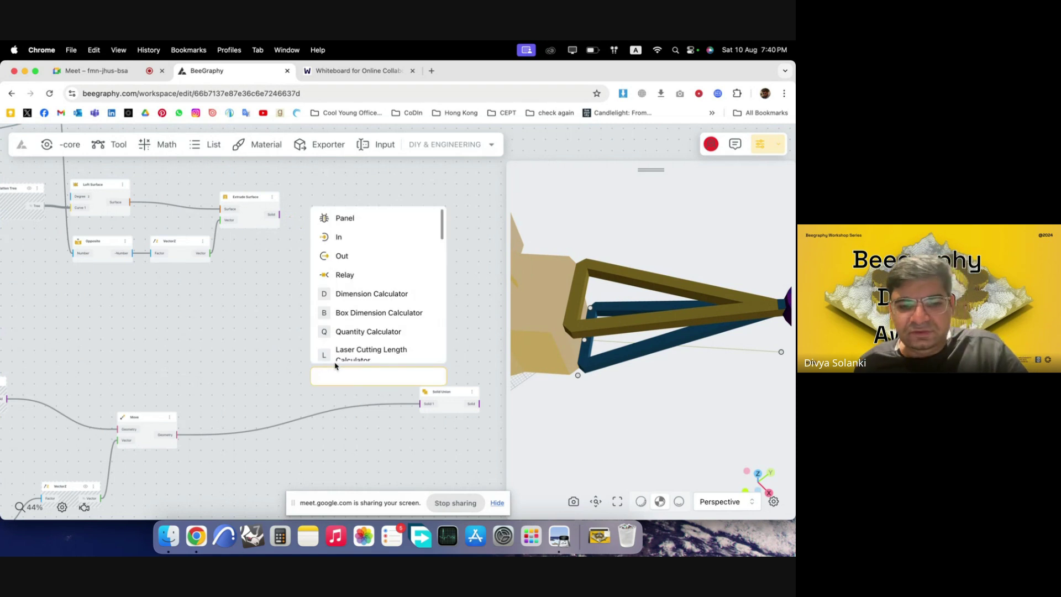
{"action": "type", "text": "flat"}
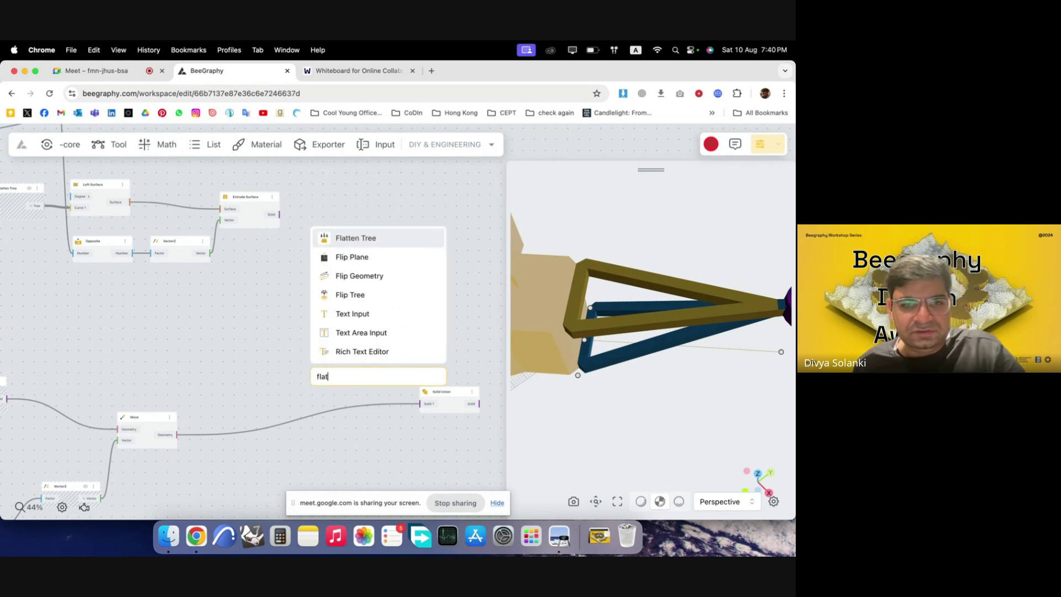
{"action": "left_click", "coordinate": [376, 239]}
{"action": "left_click_drag", "start_coordinate": [311, 385], "coordinate": [311, 385]}
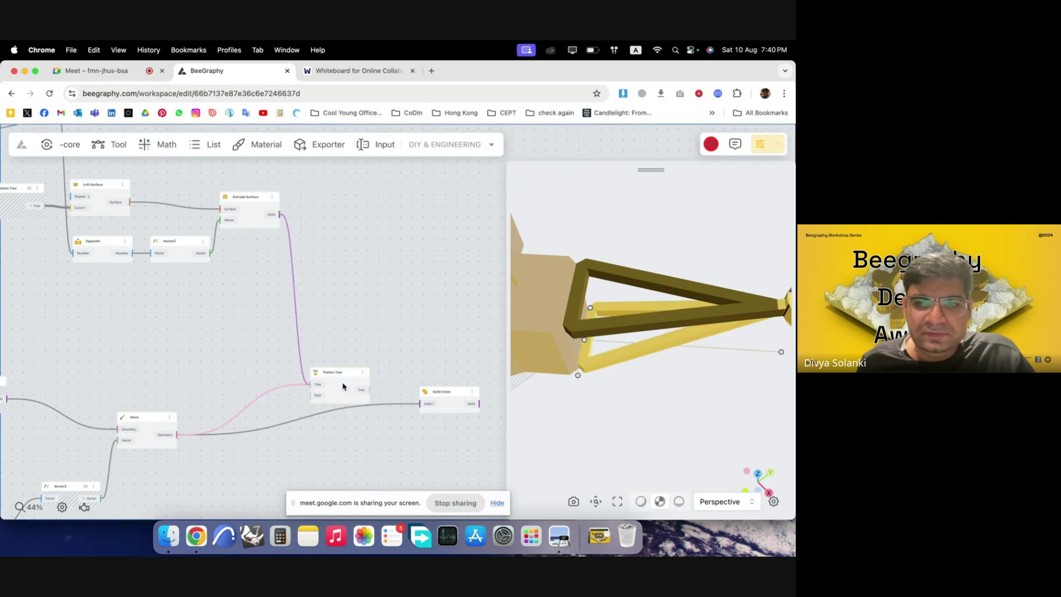
- Connect the other Extrude Surface's Solid to Flatten Tree, and feed Solid Union's Solid 1 from the flattened Tree instead of the Move
{"action": "scroll", "coordinate": [321, 351], "scroll_direction": "down", "scroll_amount": 5}
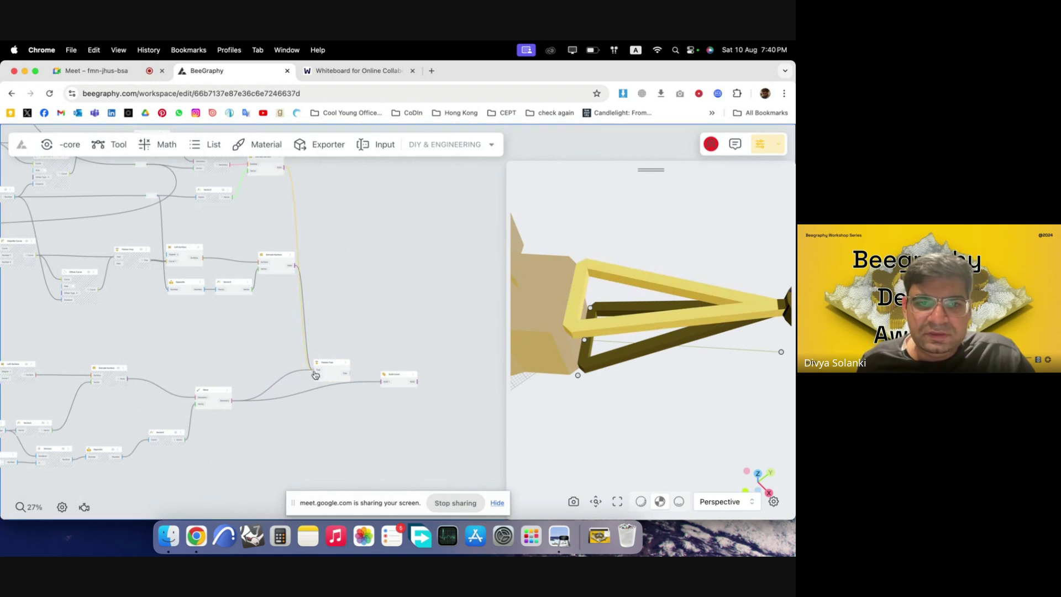
{"action": "left_click", "coordinate": [346, 375]}
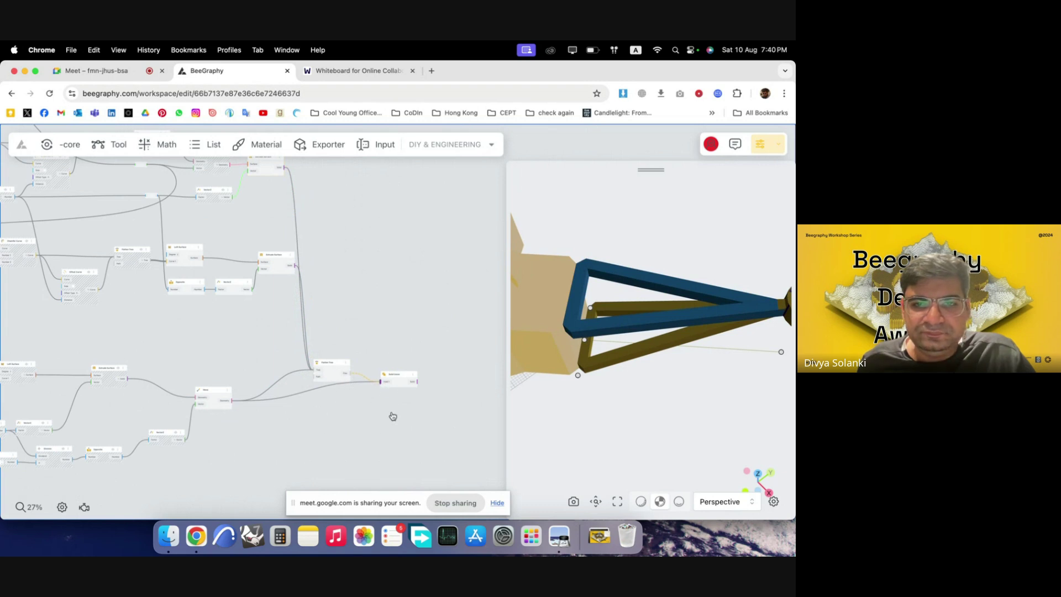
{"action": "left_click_drag", "start_coordinate": [375, 406], "coordinate": [374, 406]}
{"action": "left_click_drag", "start_coordinate": [341, 371], "coordinate": [447, 357]}
- Hide the preview of the arm, frame and propeller ring nodes feeding the Flatten Tree and inspect the united arm from another angle
{"action": "scroll", "coordinate": [397, 406], "scroll_direction": "down", "scroll_amount": 4}
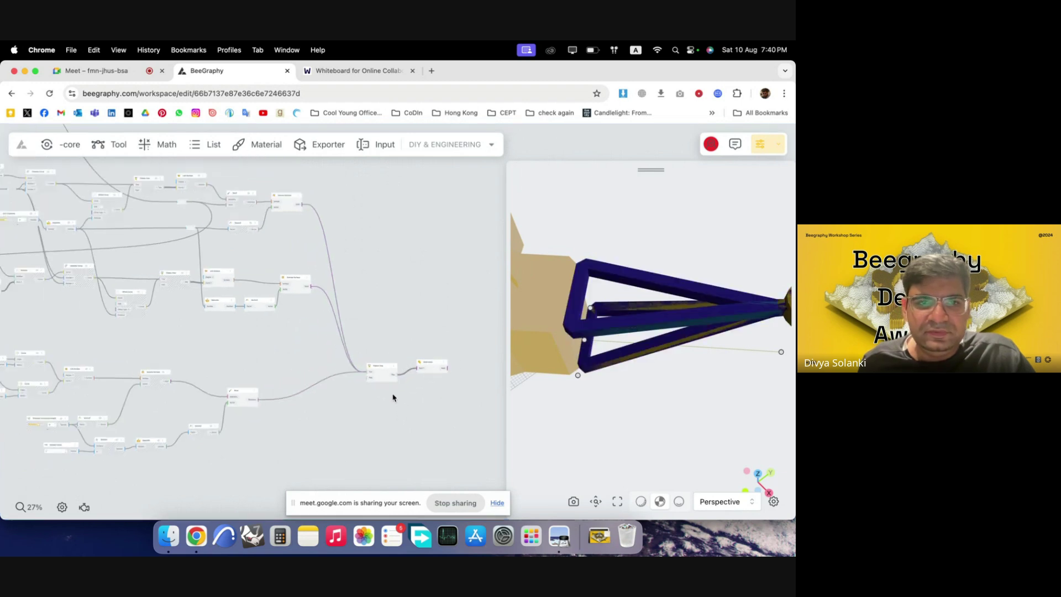
{"action": "left_click_drag", "start_coordinate": [399, 432], "coordinate": [158, 206]}
{"action": "right_click", "coordinate": [300, 265]}
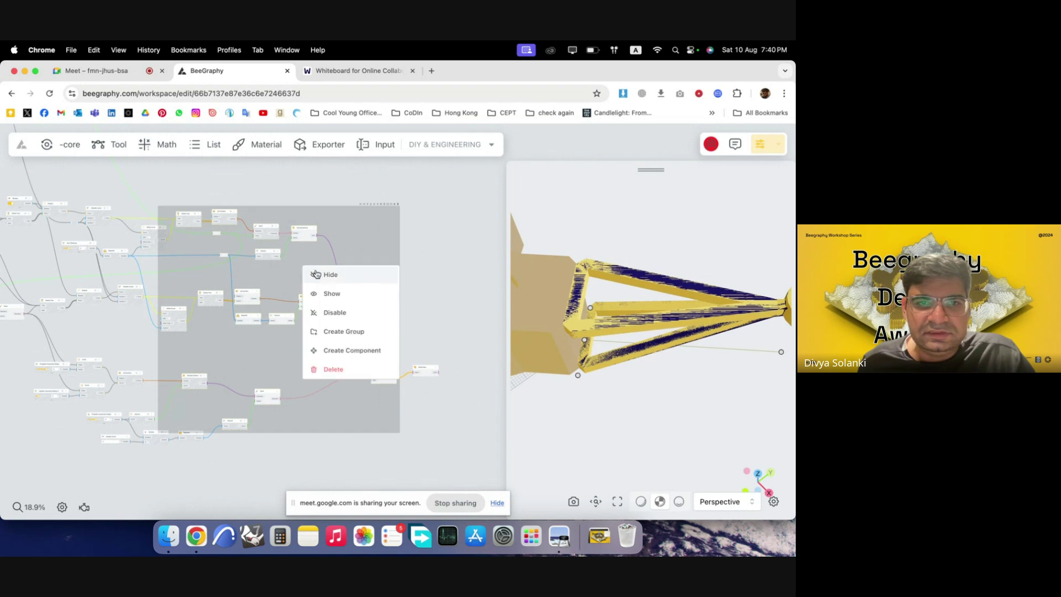
{"action": "left_click", "coordinate": [316, 275]}
{"action": "left_click", "coordinate": [418, 290]}
{"action": "scroll", "coordinate": [406, 354], "scroll_direction": "down", "scroll_amount": 3}
{"action": "scroll", "coordinate": [402, 363], "scroll_direction": "up", "scroll_amount": 4}
{"action": "left_click_drag", "start_coordinate": [629, 379], "coordinate": [602, 291]}
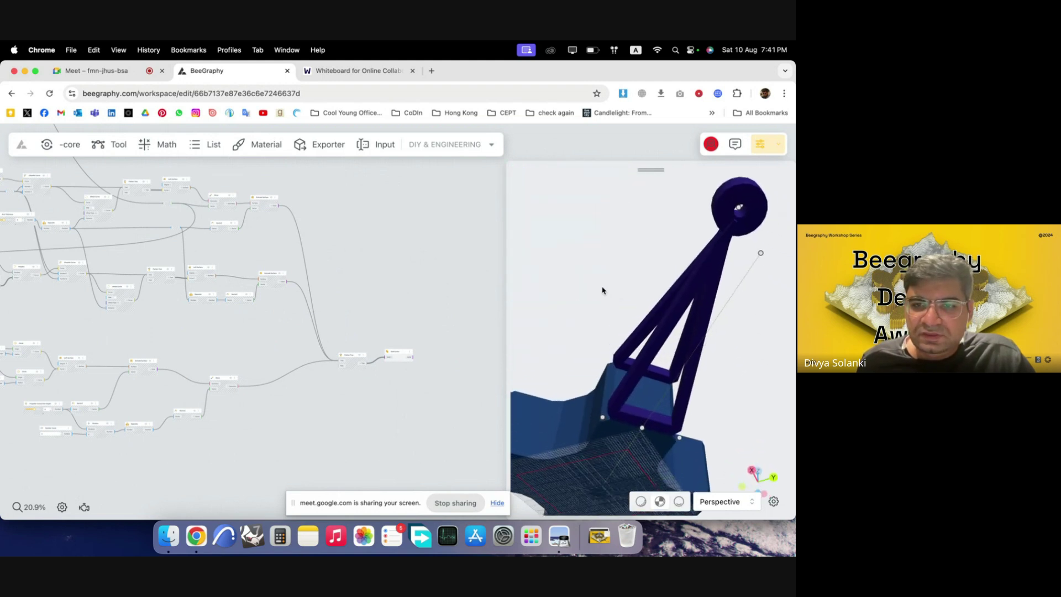
{"action": "scroll", "coordinate": [409, 351], "scroll_direction": "up", "scroll_amount": 5}
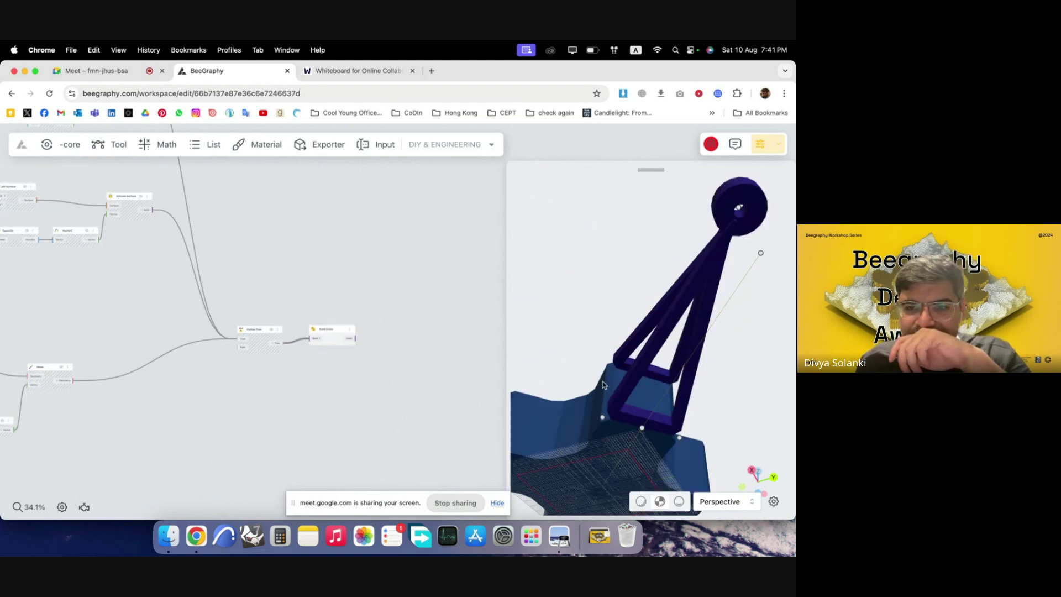
{"action": "left_click_drag", "start_coordinate": [601, 381], "coordinate": [649, 376]}
- Hide the Solid Union's preview so only the body shows in the 3D view
{"action": "scroll", "coordinate": [422, 343], "scroll_direction": "down", "scroll_amount": 7}
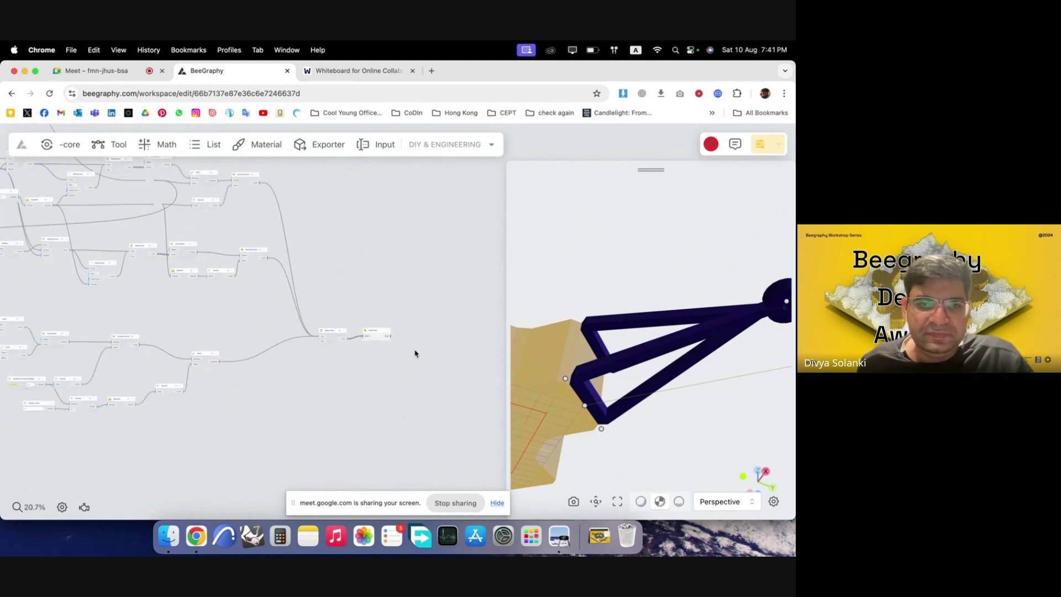
{"action": "scroll", "coordinate": [392, 298], "scroll_direction": "down", "scroll_amount": 2}
{"action": "scroll", "coordinate": [389, 347], "scroll_direction": "up", "scroll_amount": 6}
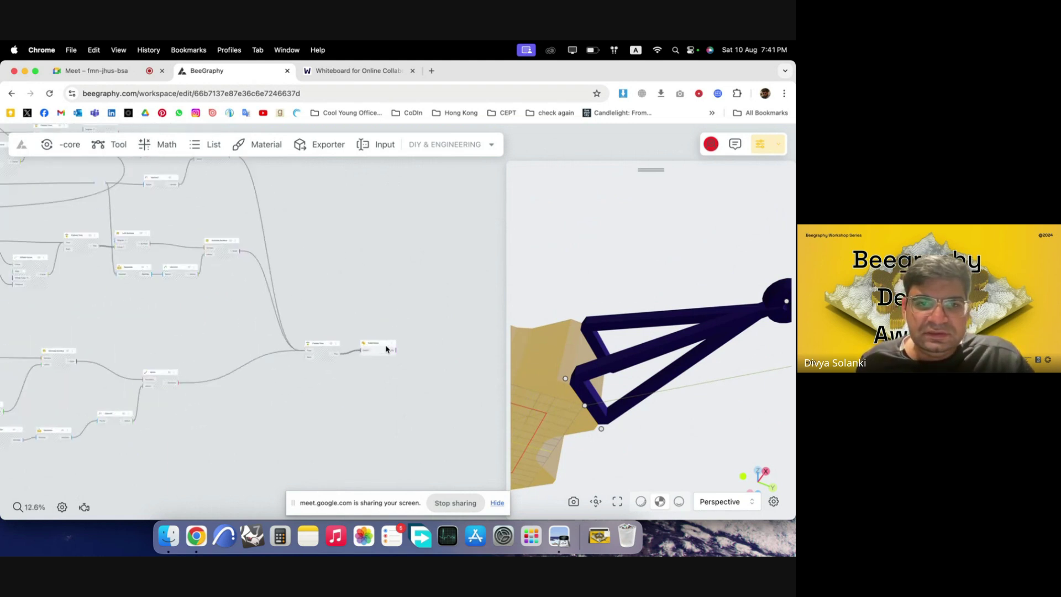
{"action": "right_click", "coordinate": [385, 348]}
{"action": "left_click", "coordinate": [399, 354]}
{"action": "scroll", "coordinate": [423, 339], "scroll_direction": "down", "scroll_amount": 10}
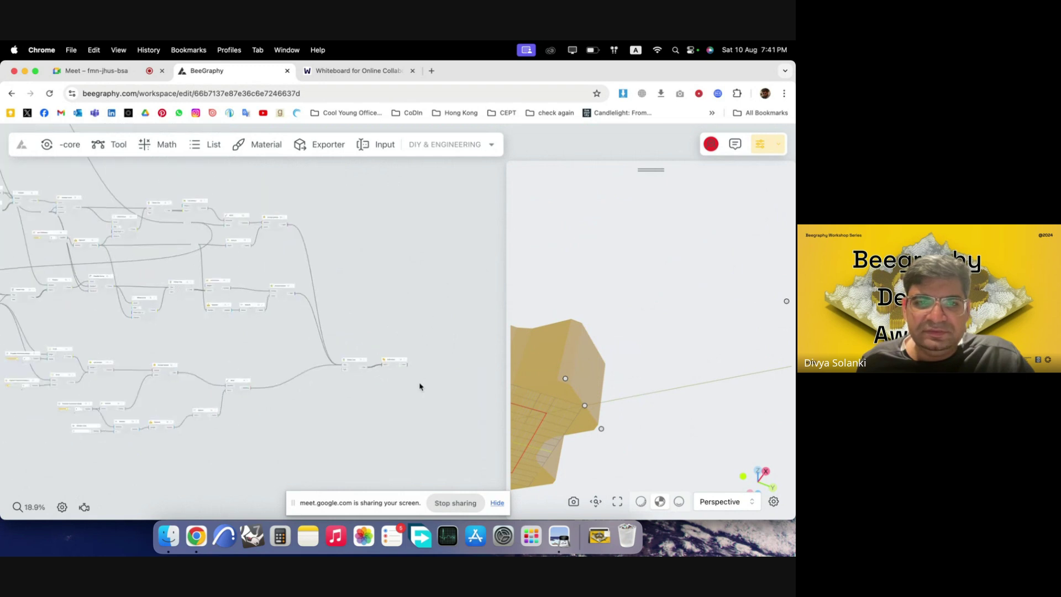
{"action": "left_click_drag", "start_coordinate": [586, 317], "coordinate": [559, 302]}
- Switch to the web whiteboard and sketch the body arm's squared end with two slanted edges leading back to the body
{"action": "left_click", "coordinate": [357, 71]}
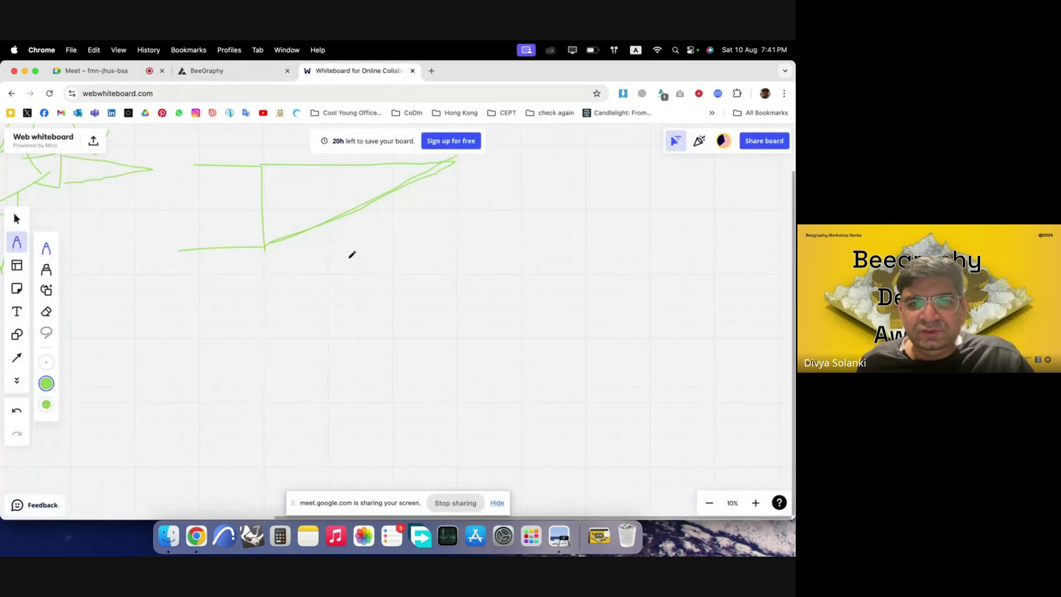
{"action": "left_click_drag", "start_coordinate": [348, 258], "coordinate": [436, 258]}
{"action": "left_click_drag", "start_coordinate": [436, 359], "coordinate": [344, 359]}
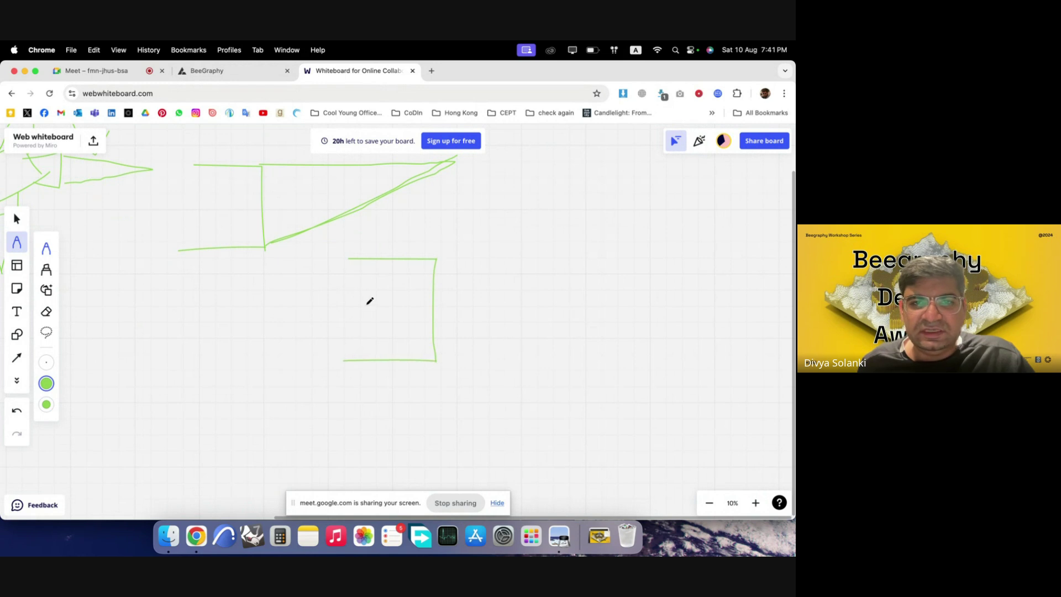
{"action": "left_click_drag", "start_coordinate": [349, 259], "coordinate": [270, 202]}
{"action": "left_click_drag", "start_coordinate": [345, 361], "coordinate": [314, 411]}
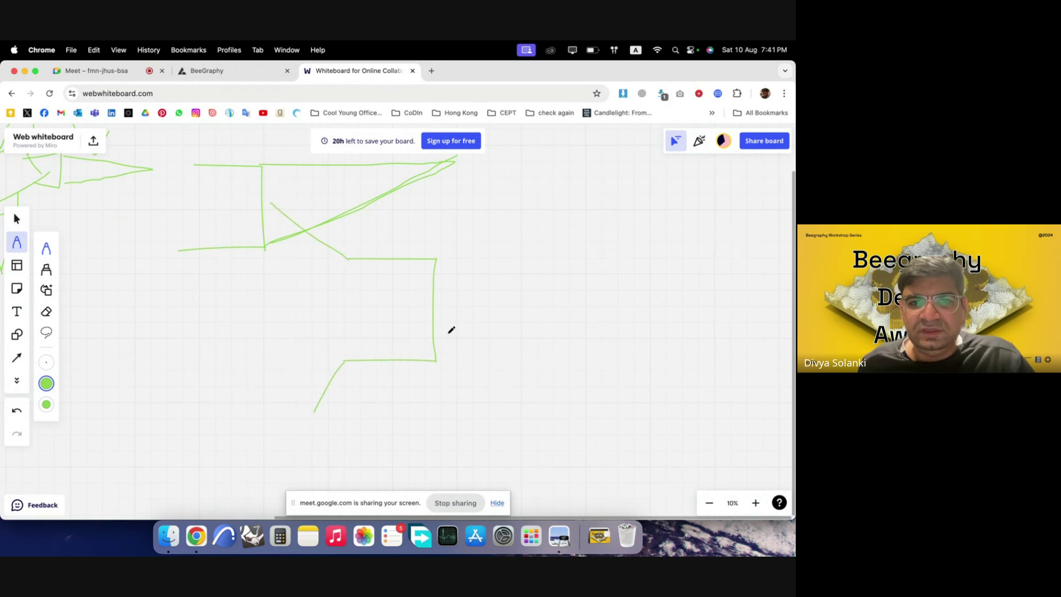
- Sketch a tapered arm ending in a double ring, and a small rectangular connector crossing the body arm's end edge
{"action": "left_click_drag", "start_coordinate": [444, 263], "coordinate": [675, 282]}
{"action": "mouse_move", "coordinate": [442, 358]}
{"action": "left_mouse_down"}
{"action": "mouse_move", "coordinate": [702, 288]}
{"action": "mouse_move", "coordinate": [746, 315]}
{"action": "mouse_move", "coordinate": [694, 307]}
{"action": "mouse_move", "coordinate": [441, 358]}
{"action": "left_mouse_up"}
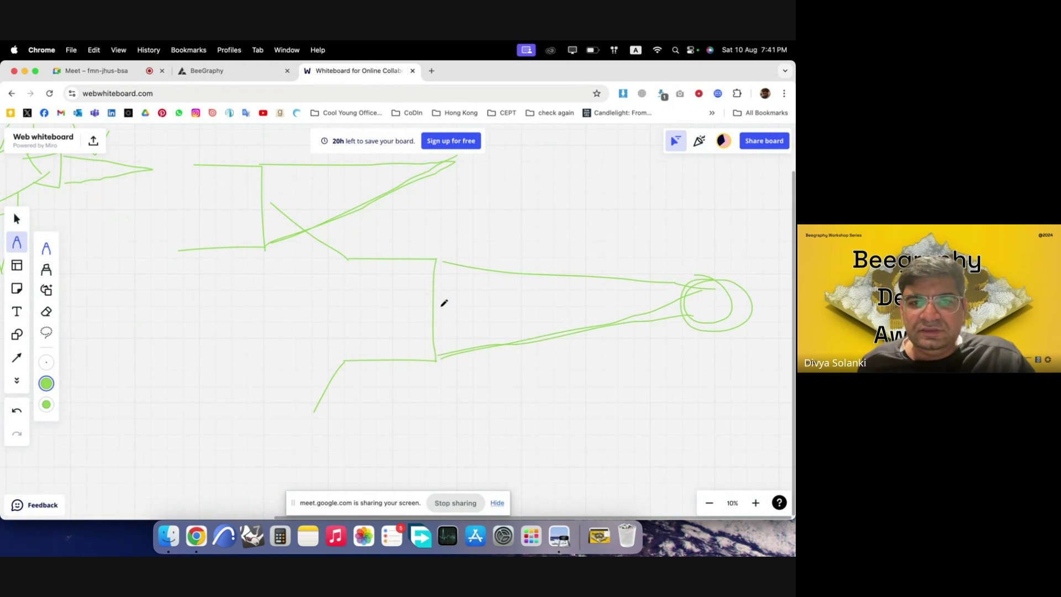
{"action": "left_click_drag", "start_coordinate": [402, 303], "coordinate": [445, 320]}
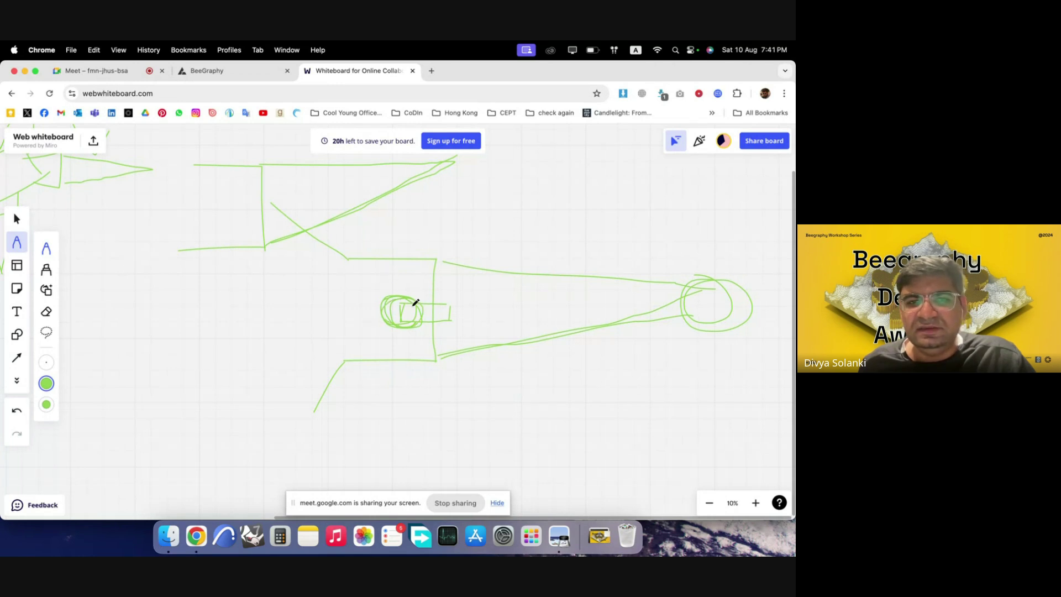
{"action": "left_click_drag", "start_coordinate": [413, 304], "coordinate": [450, 303]}
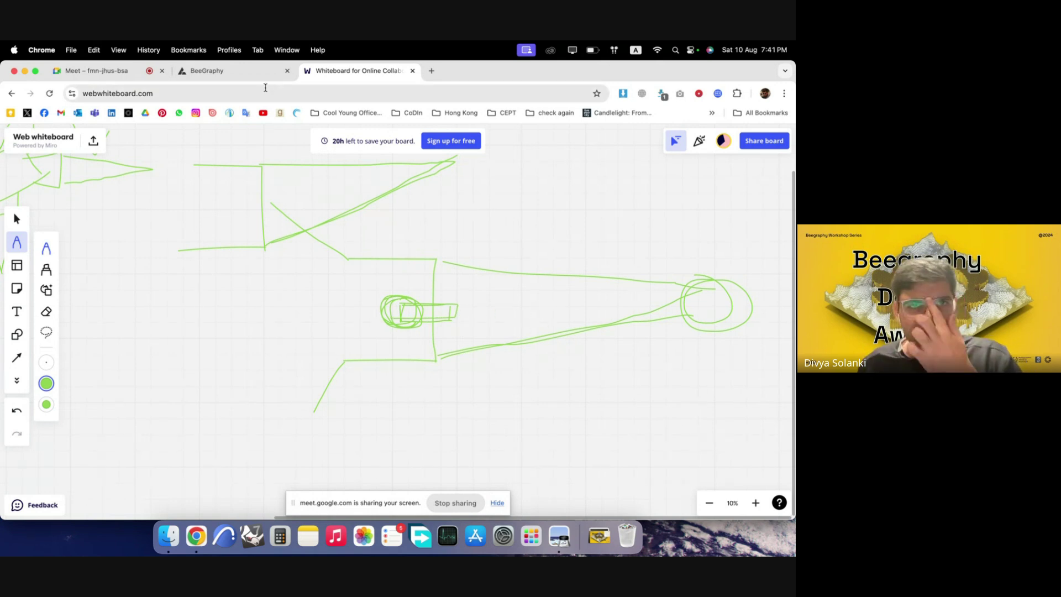
- Switch back to BeeGraphy and locate the Move node whose Geometry gives the centre point of the body arm's end edge
{"action": "left_click", "coordinate": [259, 73]}
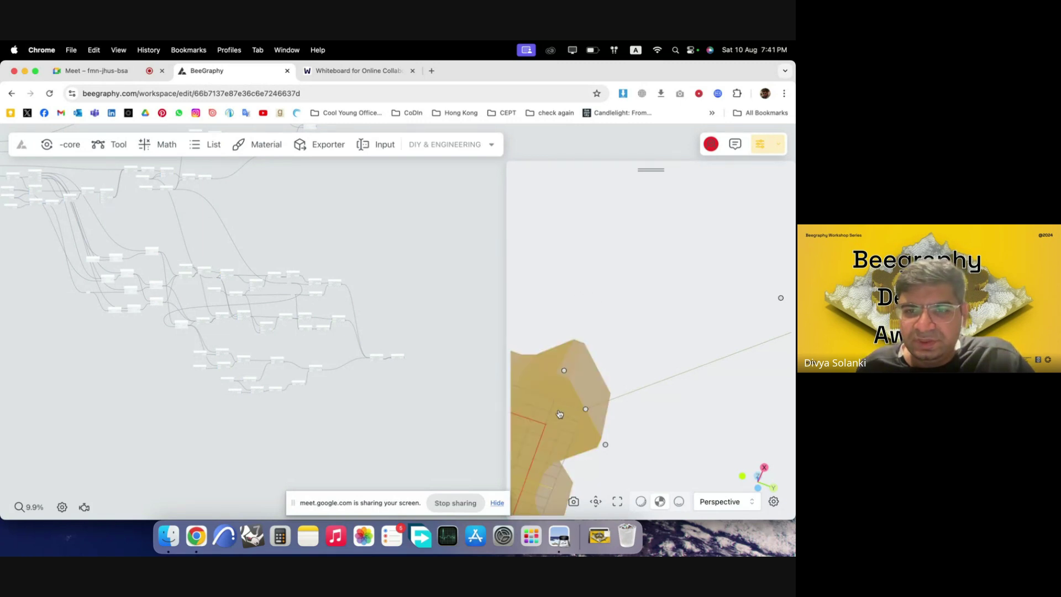
{"action": "scroll", "coordinate": [352, 313], "scroll_direction": "down", "scroll_amount": 3}
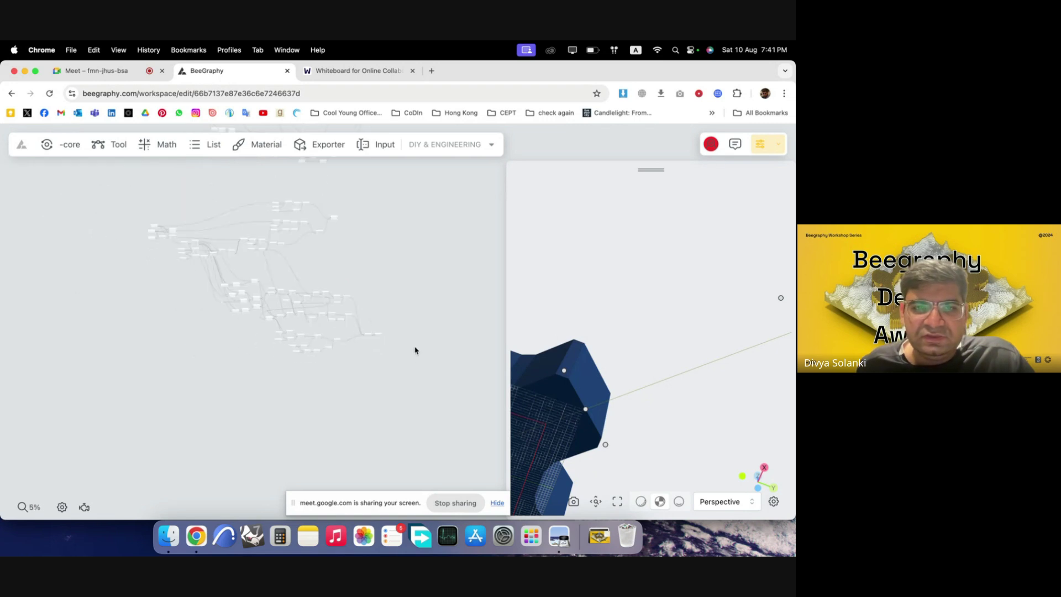
{"action": "scroll", "coordinate": [293, 350], "scroll_direction": "up", "scroll_amount": 5}
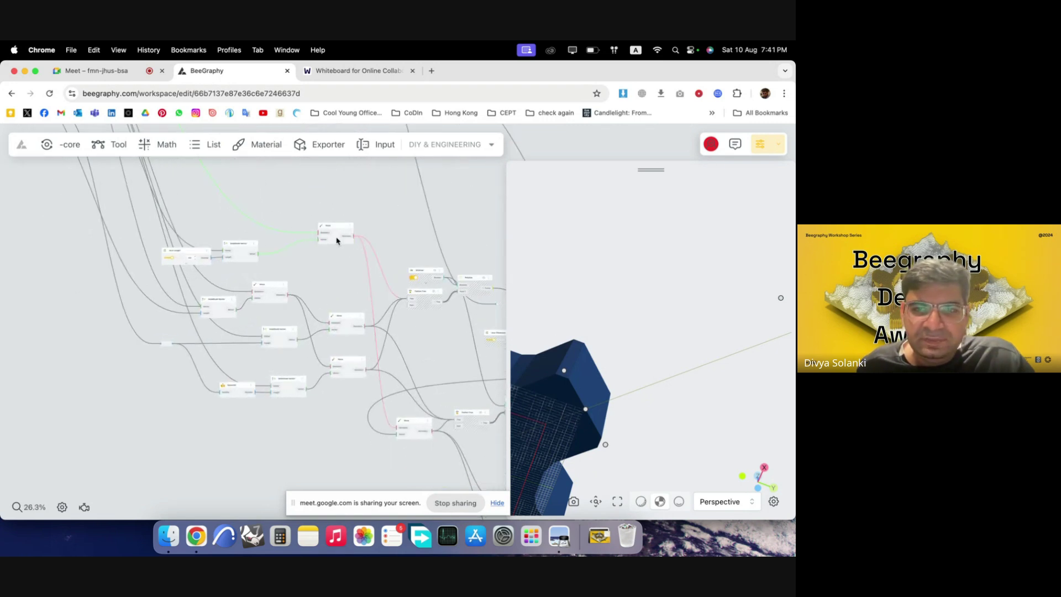
{"action": "scroll", "coordinate": [244, 247], "scroll_direction": "down", "scroll_amount": 2}
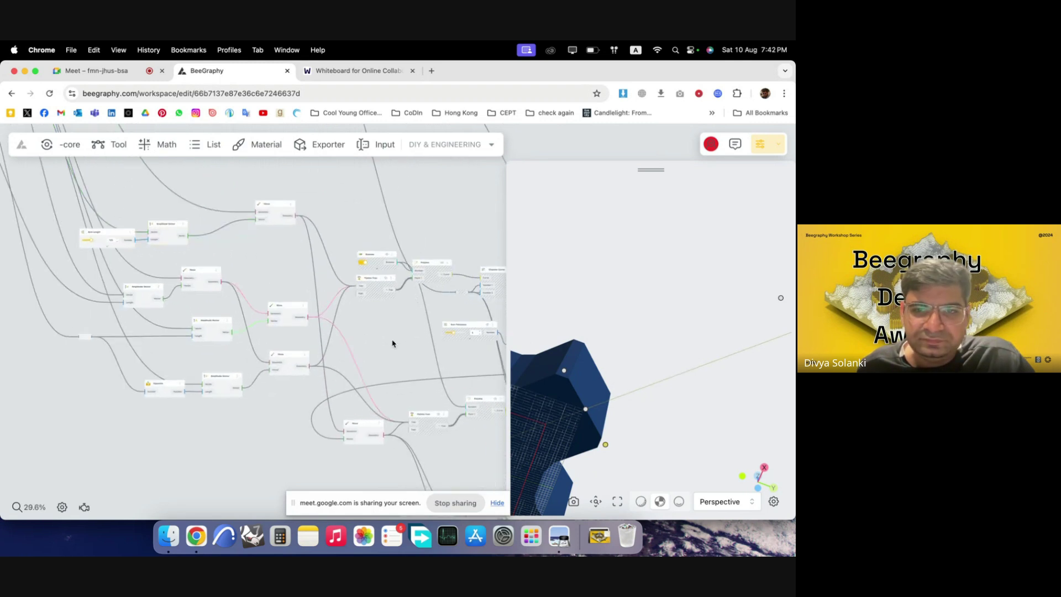
{"action": "scroll", "coordinate": [349, 320], "scroll_direction": "up", "scroll_amount": 4}
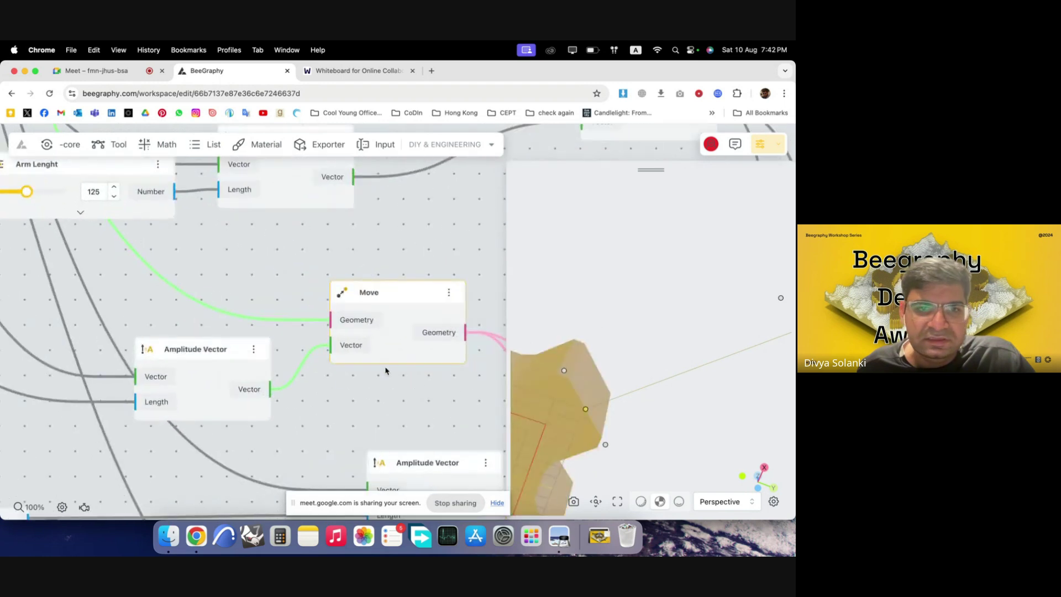
{"action": "left_click", "coordinate": [334, 410]}
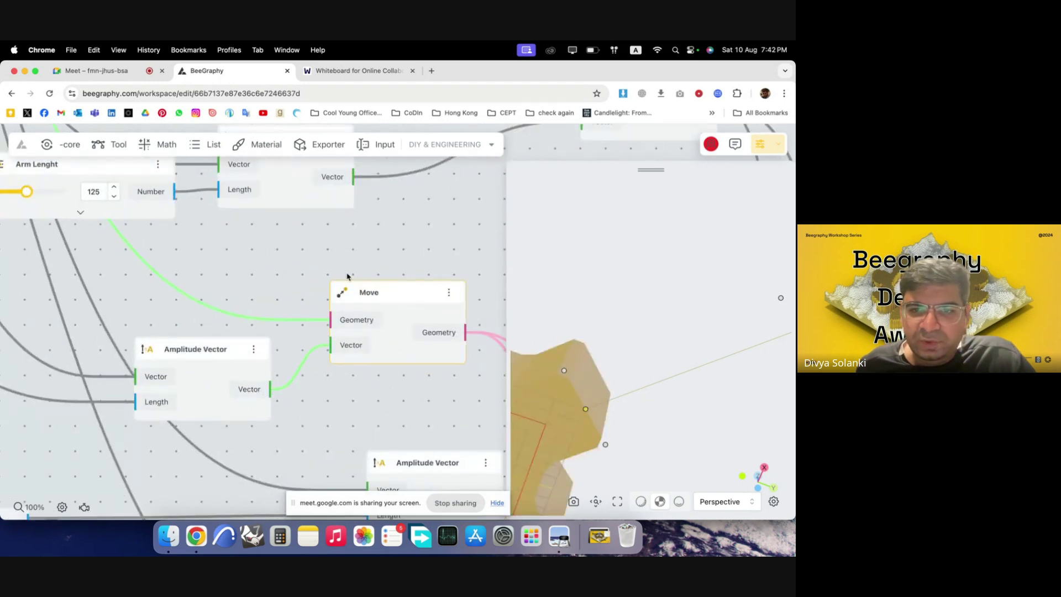
{"action": "scroll", "coordinate": [256, 277], "scroll_direction": "down", "scroll_amount": 5}
{"action": "scroll", "coordinate": [341, 411], "scroll_direction": "up", "scroll_amount": 3}
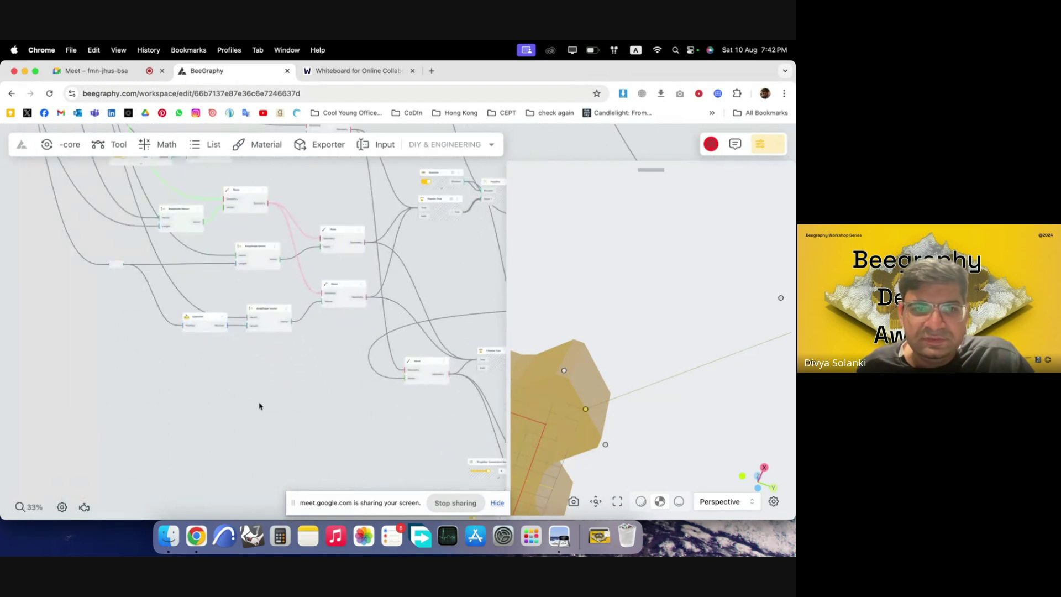
- Add a Rectangle By Center node and connect that Move's Geometry to its Origin, checking the rectangle in the 3D view
{"action": "double_click", "coordinate": [260, 406]}
{"action": "type", "text": "recta"}
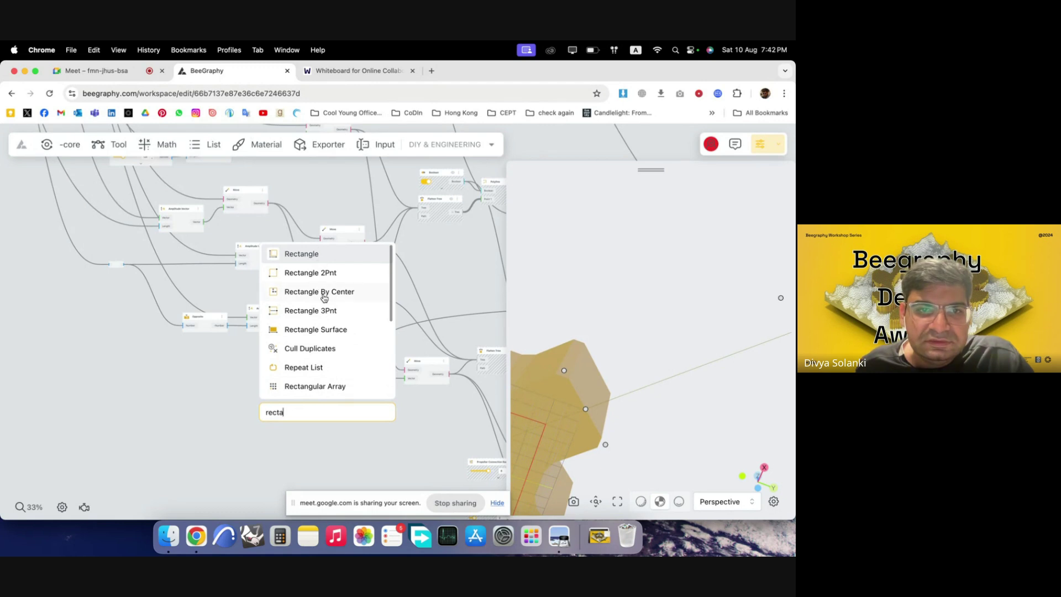
{"action": "left_click", "coordinate": [324, 294]}
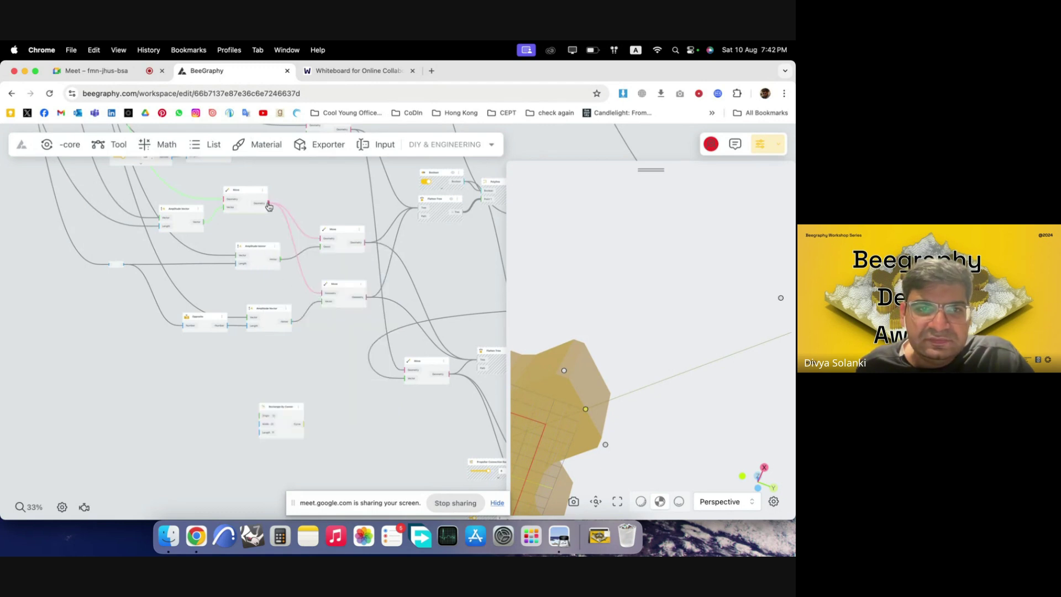
{"action": "left_click_drag", "start_coordinate": [262, 424], "coordinate": [363, 434]}
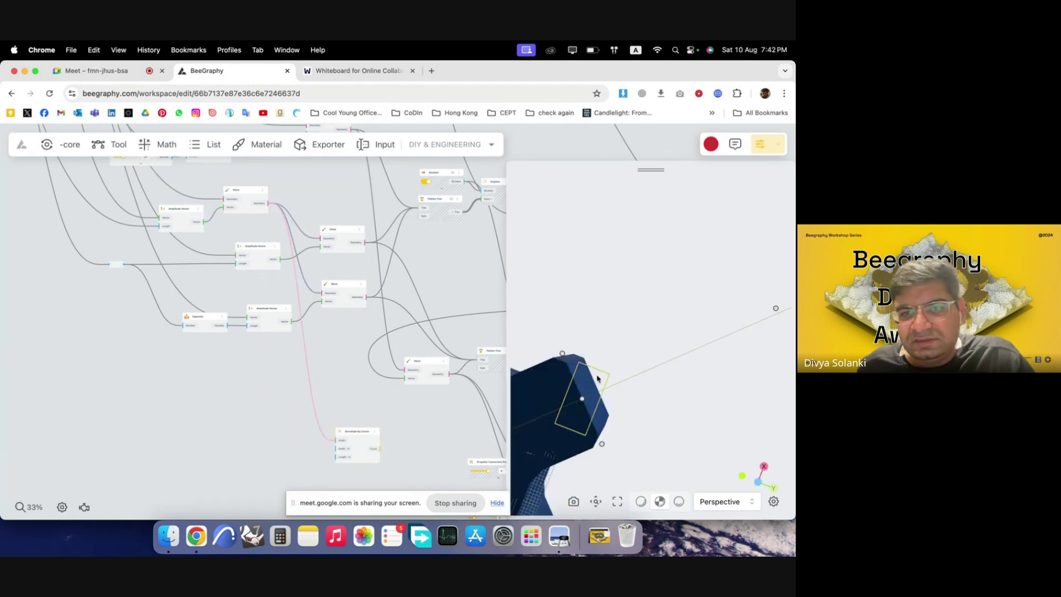
{"action": "left_click_drag", "start_coordinate": [588, 372], "coordinate": [636, 446]}
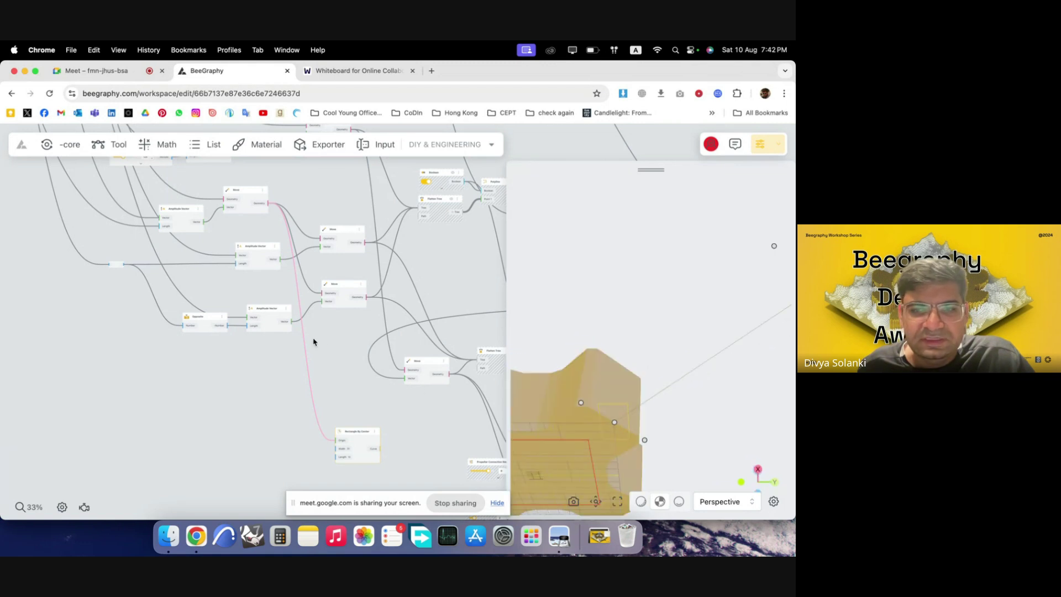
- Connect the Rotate Plane node's Plane output to the Rectangle By Center's Origin in place of the Move's Geometry
{"action": "scroll", "coordinate": [314, 342], "scroll_direction": "down", "scroll_amount": 3}
{"action": "scroll", "coordinate": [339, 436], "scroll_direction": "up", "scroll_amount": 4}
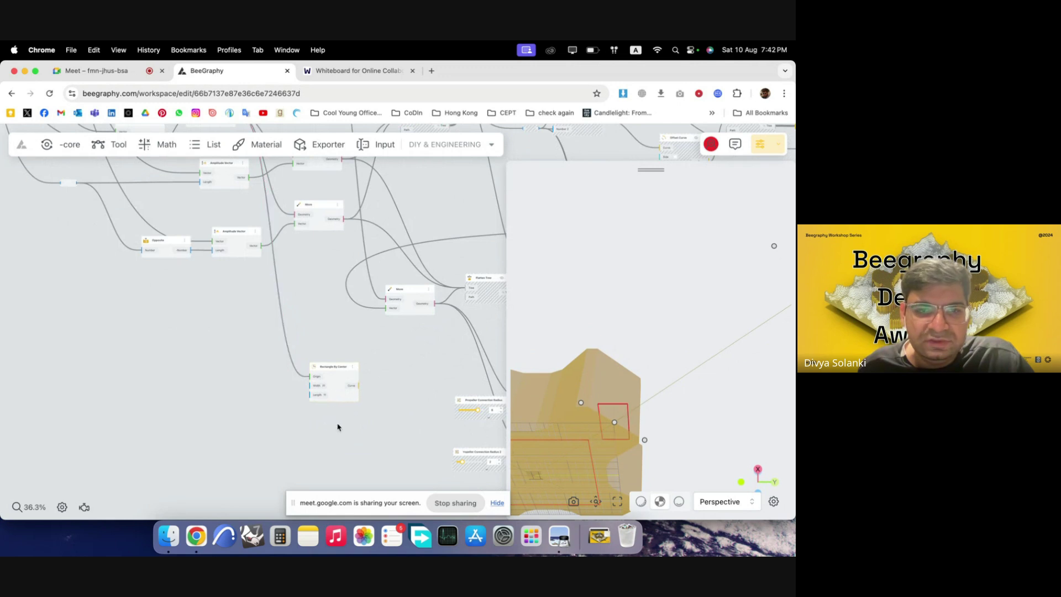
{"action": "scroll", "coordinate": [344, 408], "scroll_direction": "down", "scroll_amount": 5}
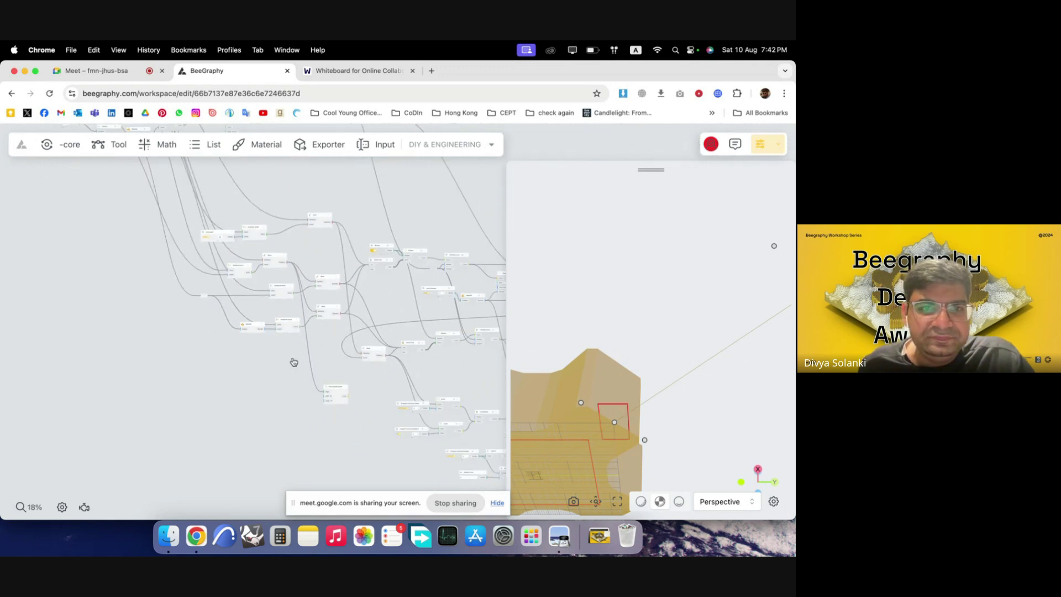
{"action": "scroll", "coordinate": [225, 193], "scroll_direction": "up", "scroll_amount": 6}
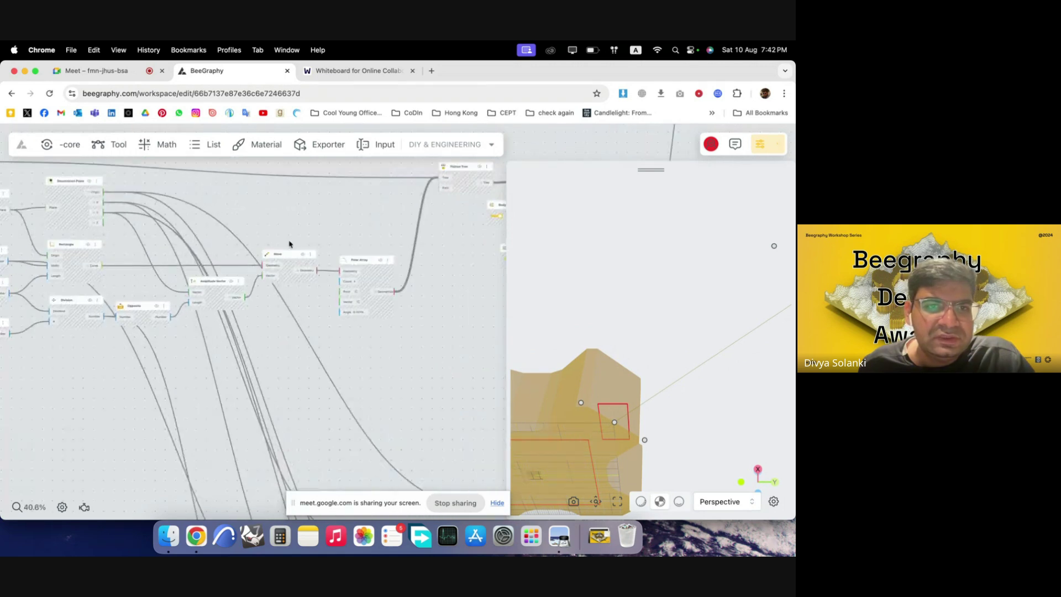
{"action": "scroll", "coordinate": [318, 300], "scroll_direction": "down", "scroll_amount": 3}
{"action": "scroll", "coordinate": [93, 236], "scroll_direction": "up", "scroll_amount": 7}
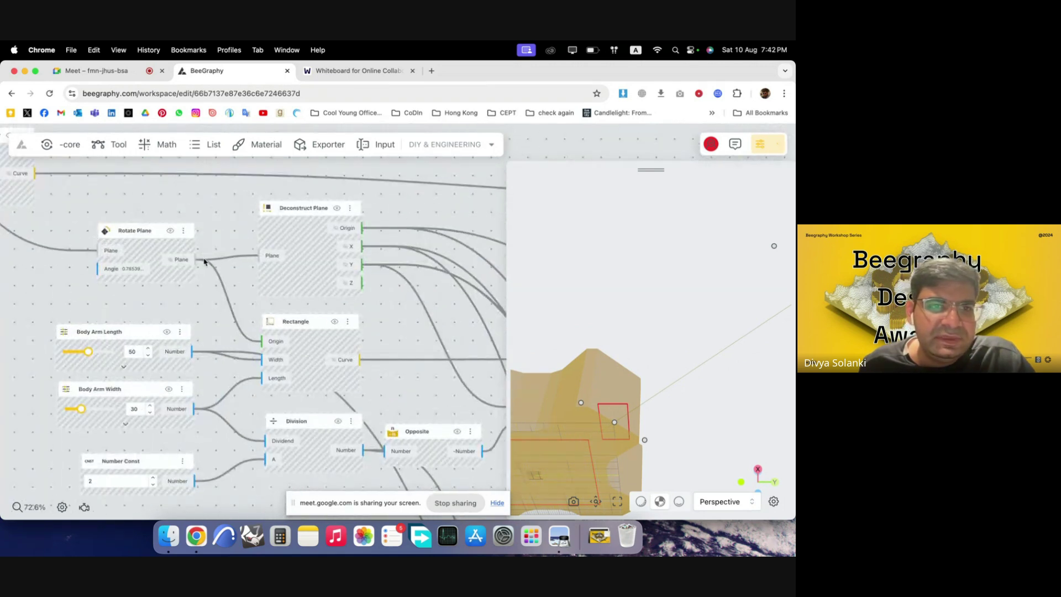
{"action": "left_click_drag", "start_coordinate": [196, 263], "coordinate": [388, 440]}
{"action": "scroll", "coordinate": [240, 221], "scroll_direction": "down", "scroll_amount": 1}
{"action": "scroll", "coordinate": [245, 233], "scroll_direction": "down", "scroll_amount": 1}
{"action": "scroll", "coordinate": [232, 248], "scroll_direction": "down", "scroll_amount": 7}
{"action": "scroll", "coordinate": [260, 369], "scroll_direction": "down", "scroll_amount": 4}
{"action": "scroll", "coordinate": [364, 466], "scroll_direction": "up", "scroll_amount": 4}
{"action": "scroll", "coordinate": [198, 359], "scroll_direction": "down", "scroll_amount": 1}
{"action": "scroll", "coordinate": [287, 397], "scroll_direction": "down", "scroll_amount": 6}
{"action": "scroll", "coordinate": [359, 481], "scroll_direction": "up", "scroll_amount": 15}
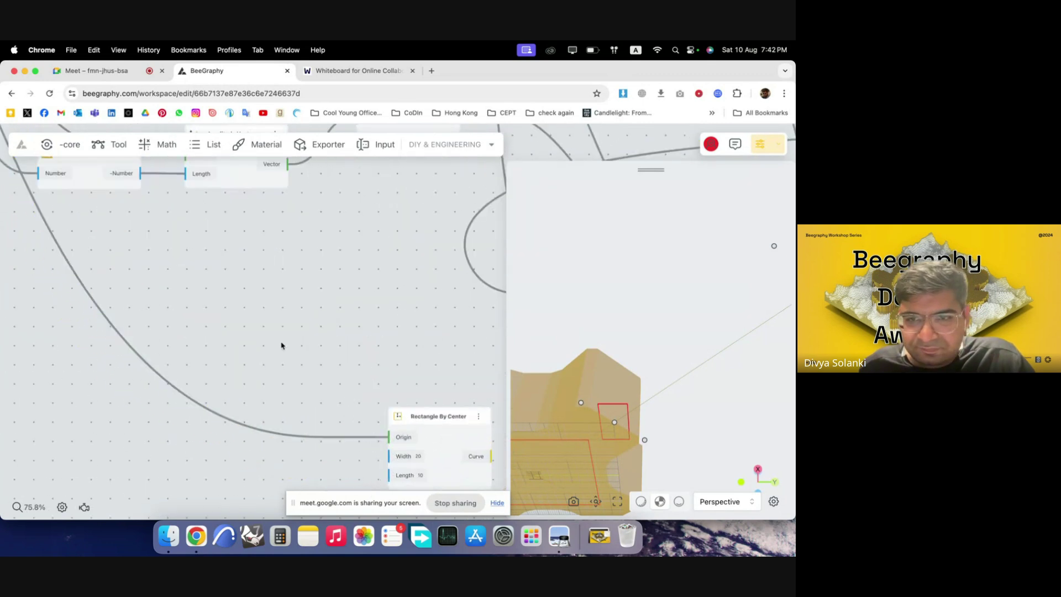
- Reposition the Rectangle By Center node in the free canvas area below the Amplitude Vector and Move nodes
{"action": "scroll", "coordinate": [282, 347], "scroll_direction": "down", "scroll_amount": 5}
{"action": "scroll", "coordinate": [342, 425], "scroll_direction": "up", "scroll_amount": 4}
{"action": "left_click_drag", "start_coordinate": [376, 379], "coordinate": [343, 350]}
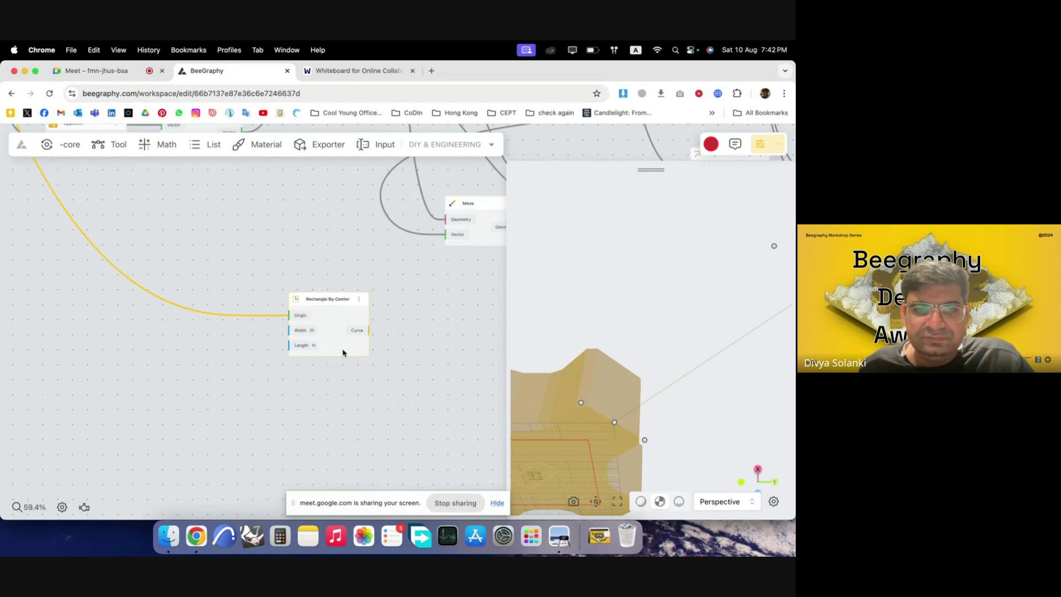
{"action": "double_click", "coordinate": [173, 338]}
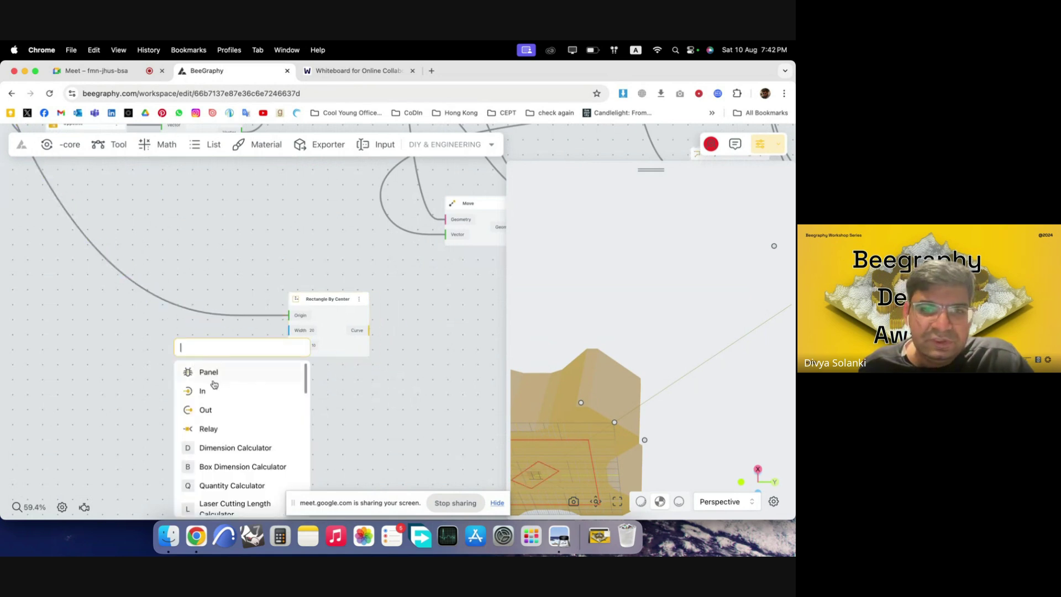
{"action": "left_click", "coordinate": [142, 356]}
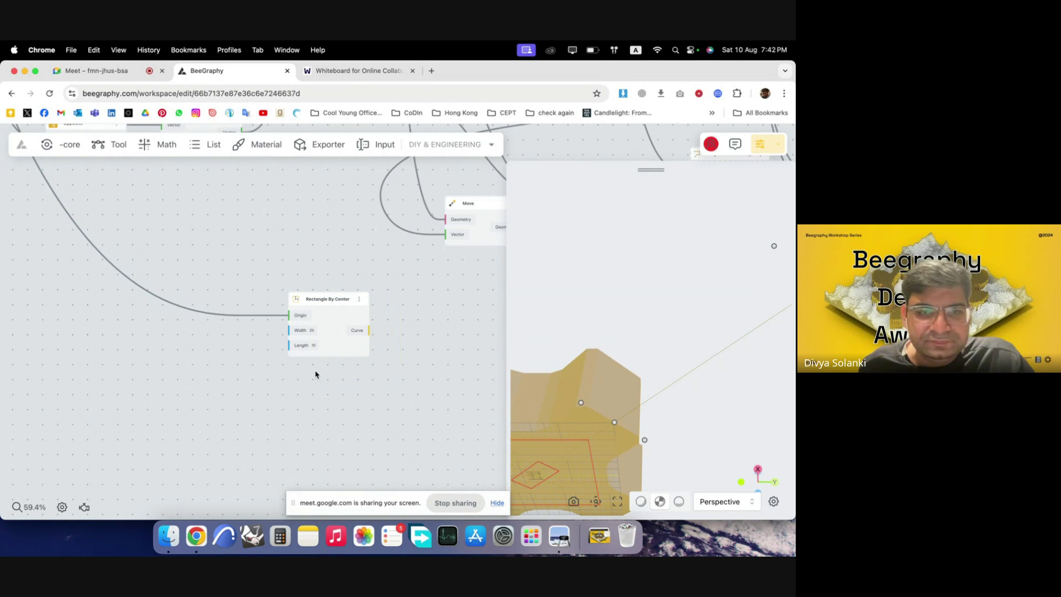
{"action": "left_click_drag", "start_coordinate": [332, 321], "coordinate": [348, 336]}
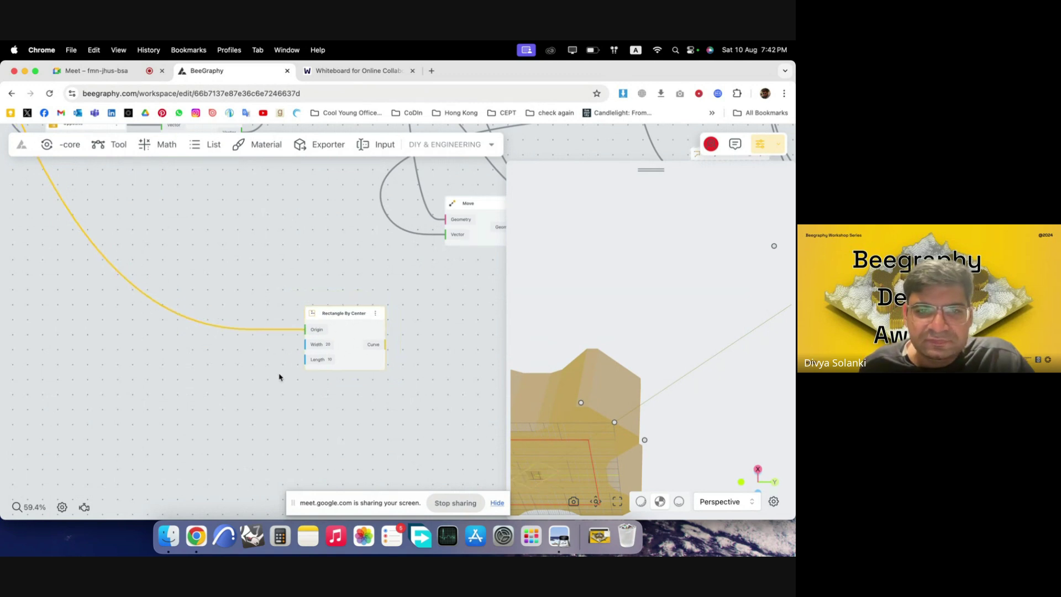
- Add a PlaneXY node before Rectangle By Center and connect the edge-centre Move's Geometry to its Origin
{"action": "scroll", "coordinate": [279, 377], "scroll_direction": "down", "scroll_amount": 5}
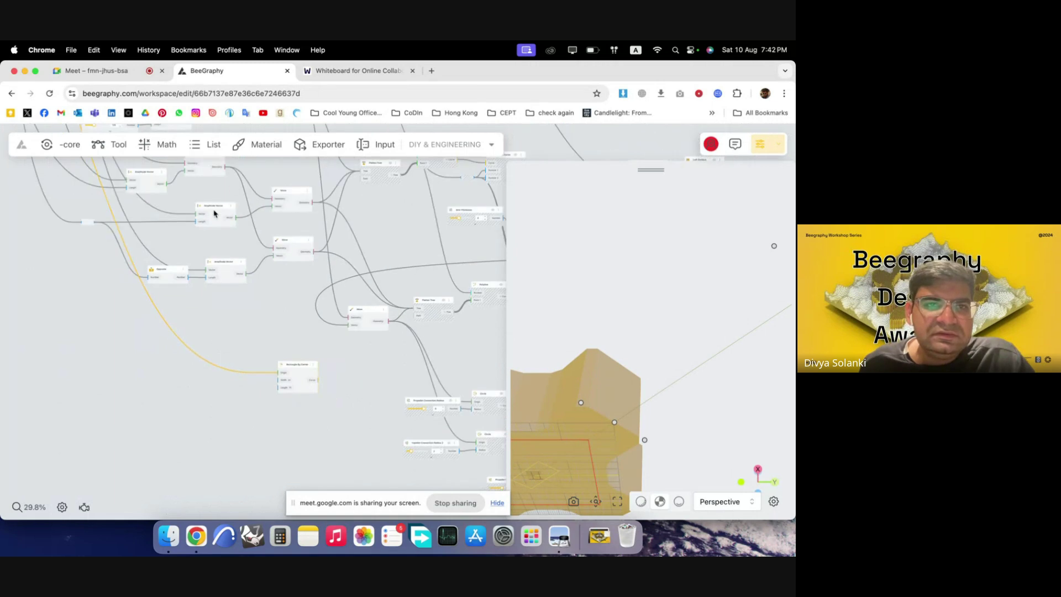
{"action": "scroll", "coordinate": [214, 214], "scroll_direction": "up", "scroll_amount": 1}
{"action": "left_click", "coordinate": [208, 177]}
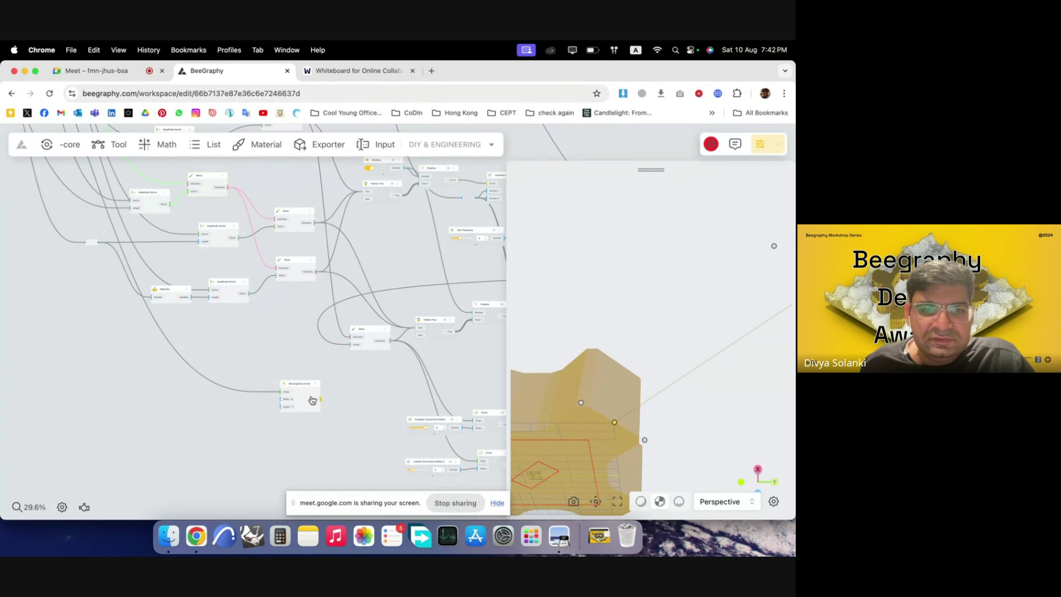
{"action": "scroll", "coordinate": [243, 395], "scroll_direction": "up", "scroll_amount": 3}
{"action": "double_click", "coordinate": [264, 370]}
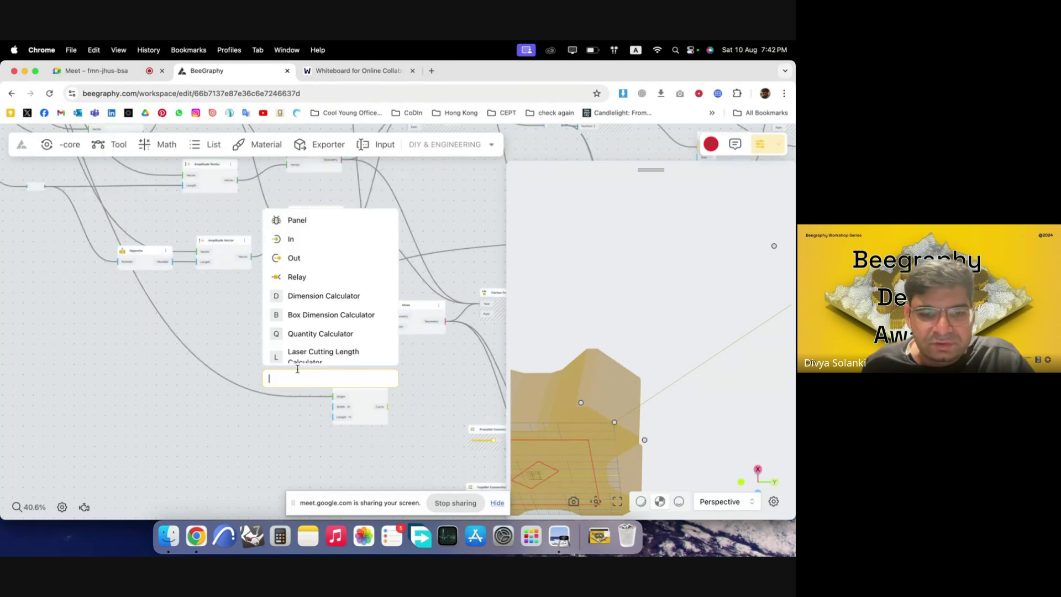
{"action": "scroll", "coordinate": [309, 331], "scroll_direction": "down", "scroll_amount": 6}
{"action": "left_click", "coordinate": [238, 313]}
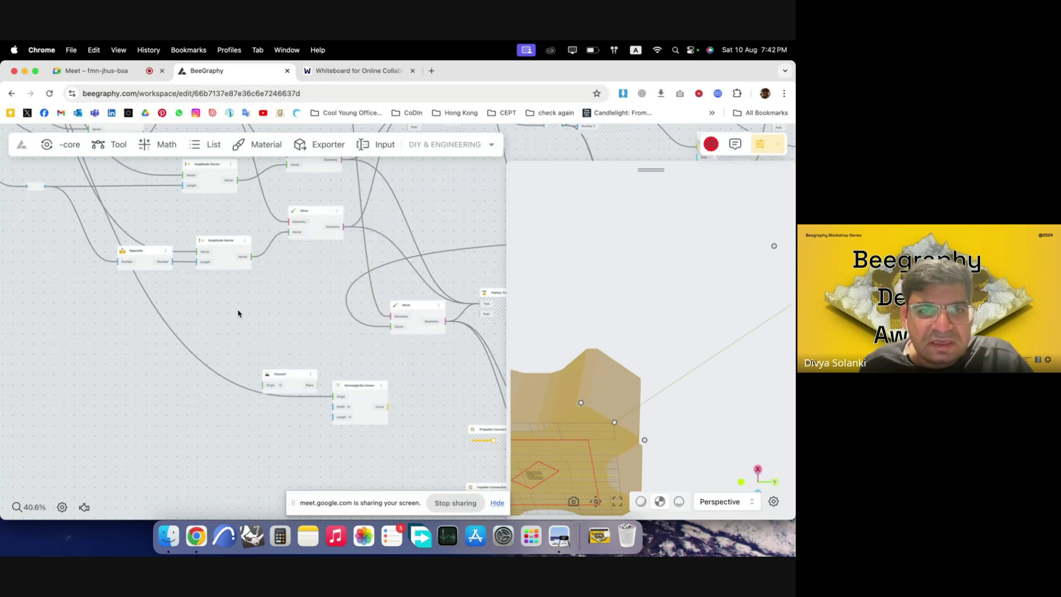
{"action": "scroll", "coordinate": [239, 311], "scroll_direction": "down", "scroll_amount": 3}
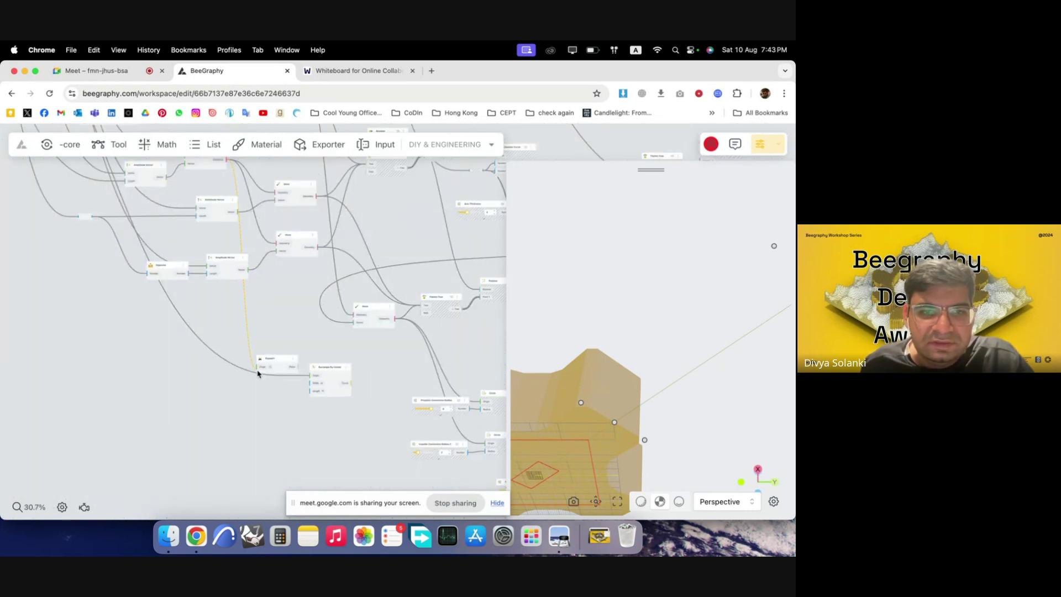
{"action": "left_click_drag", "start_coordinate": [258, 373], "coordinate": [216, 372]}
{"action": "scroll", "coordinate": [289, 437], "scroll_direction": "up", "scroll_amount": 10}
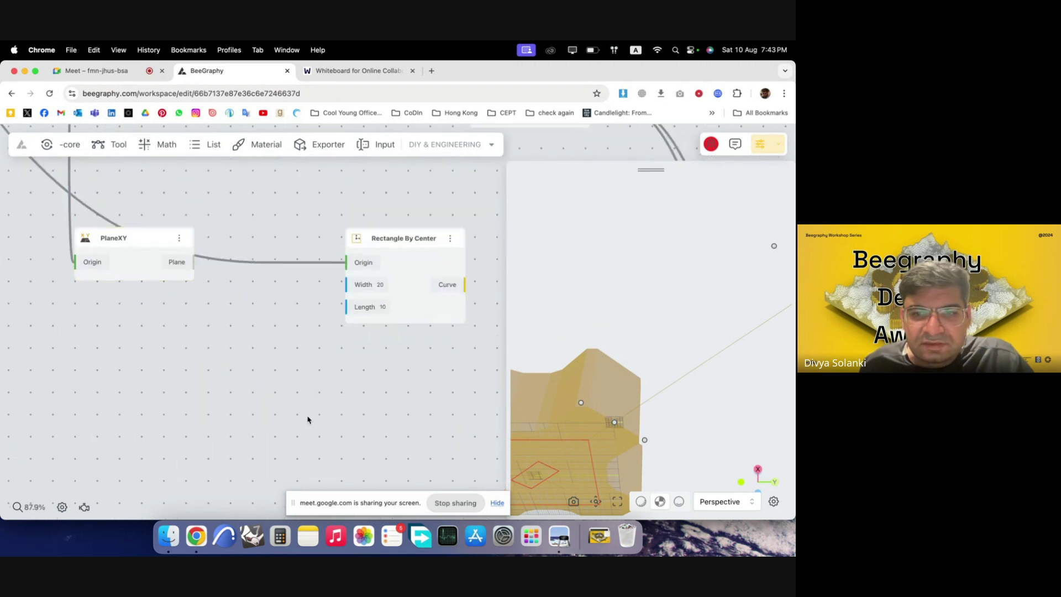
- Try to rotate the plane with a Rotate node placed between PlaneXY's Plane and Rectangle By Center's Origin
{"action": "double_click", "coordinate": [227, 302]}
{"action": "type", "text": "rot"}
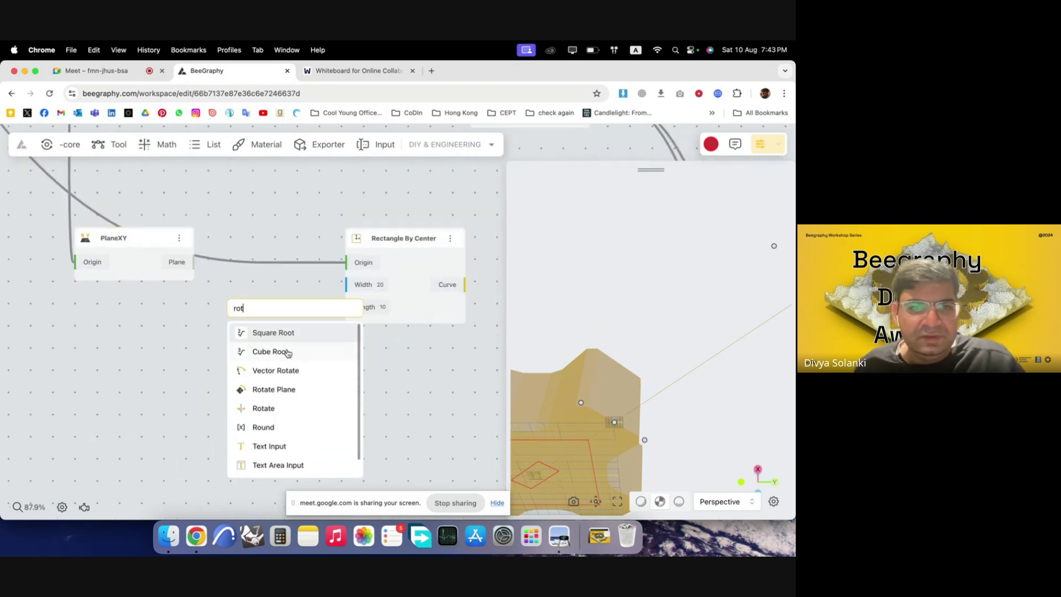
{"action": "left_click", "coordinate": [281, 408]}
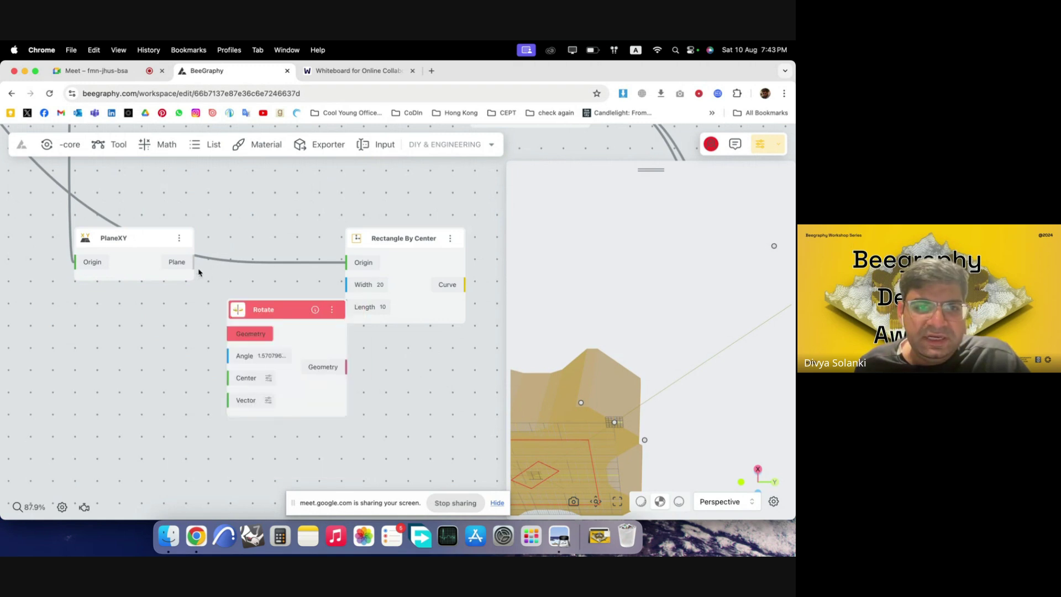
{"action": "left_click_drag", "start_coordinate": [234, 324], "coordinate": [259, 258]}
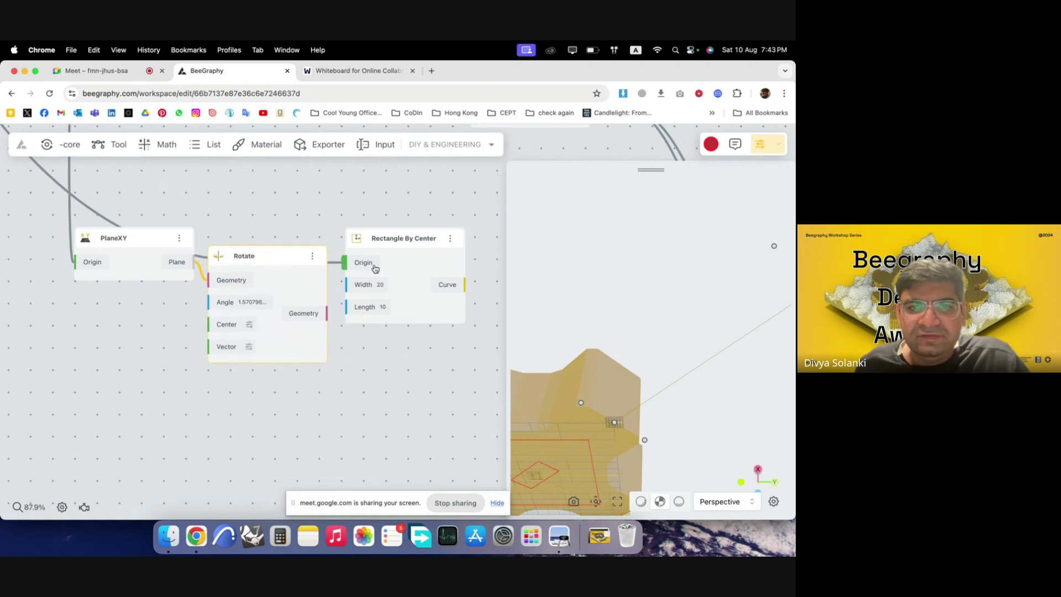
{"action": "left_click_drag", "start_coordinate": [370, 269], "coordinate": [415, 274]}
{"action": "left_click_drag", "start_coordinate": [328, 313], "coordinate": [399, 267]}
{"action": "scroll", "coordinate": [299, 275], "scroll_direction": "down", "scroll_amount": 5}
- Space out the PlaneXY, Rotate and Rectangle By Center nodes, and delete the Rotate node
{"action": "left_click_drag", "start_coordinate": [395, 309], "coordinate": [396, 325]}
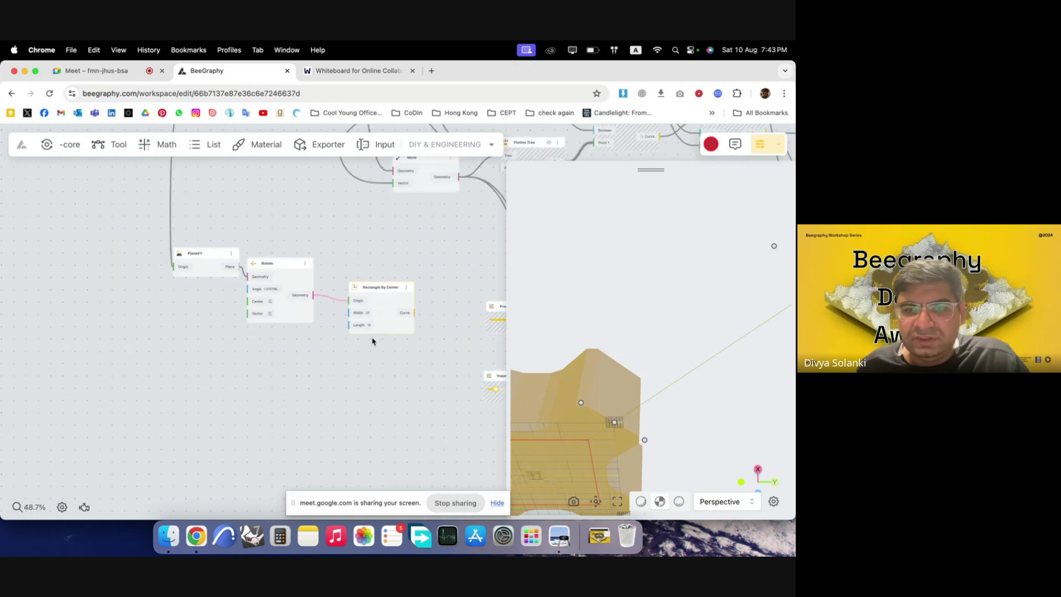
{"action": "left_click_drag", "start_coordinate": [268, 272], "coordinate": [294, 278]}
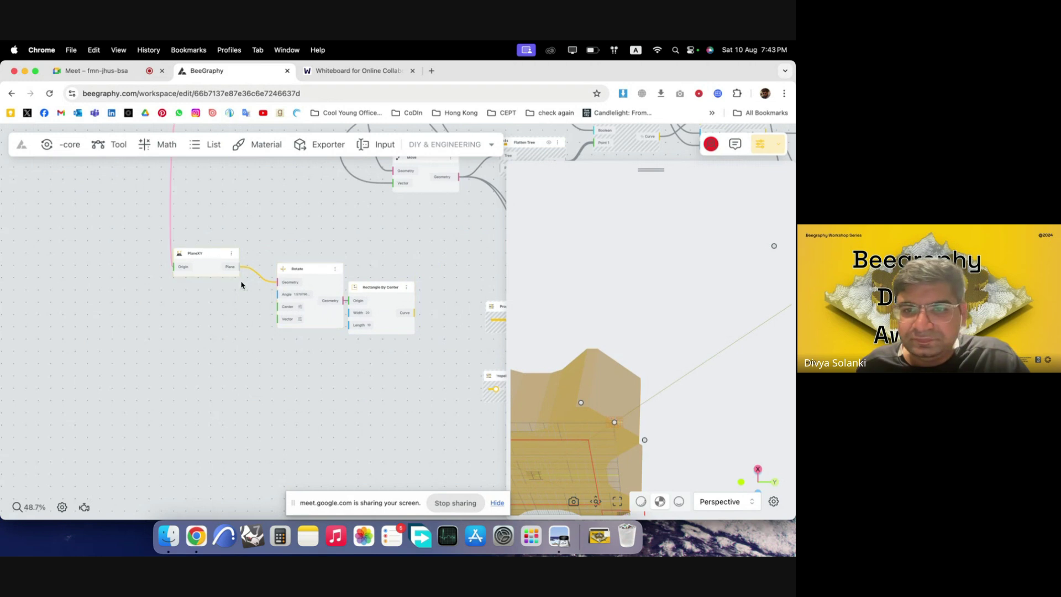
{"action": "left_click_drag", "start_coordinate": [206, 258], "coordinate": [226, 262]}
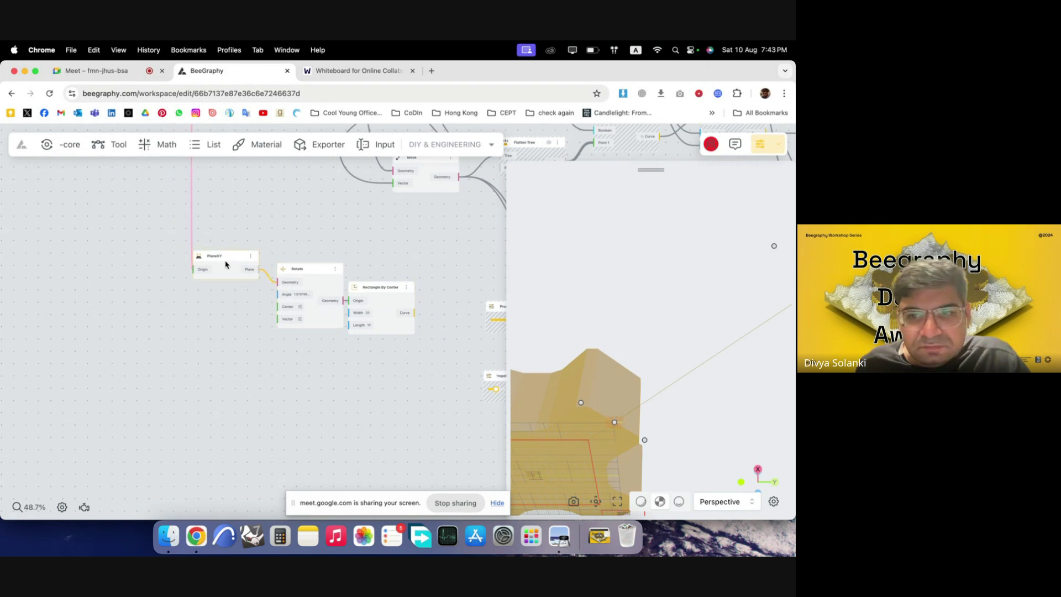
{"action": "left_click_drag", "start_coordinate": [318, 278], "coordinate": [328, 269]}
{"action": "scroll", "coordinate": [342, 287], "scroll_direction": "up", "scroll_amount": 5}
{"action": "left_click_drag", "start_coordinate": [386, 301], "coordinate": [434, 299]}
{"action": "left_click", "coordinate": [298, 249]}
{"action": "key", "text": "Delete"}
- Add a Rotate Plane node, feed it PlaneXY's Plane, and connect its Plane output to Rectangle By Center's Origin
{"action": "double_click", "coordinate": [239, 246]}
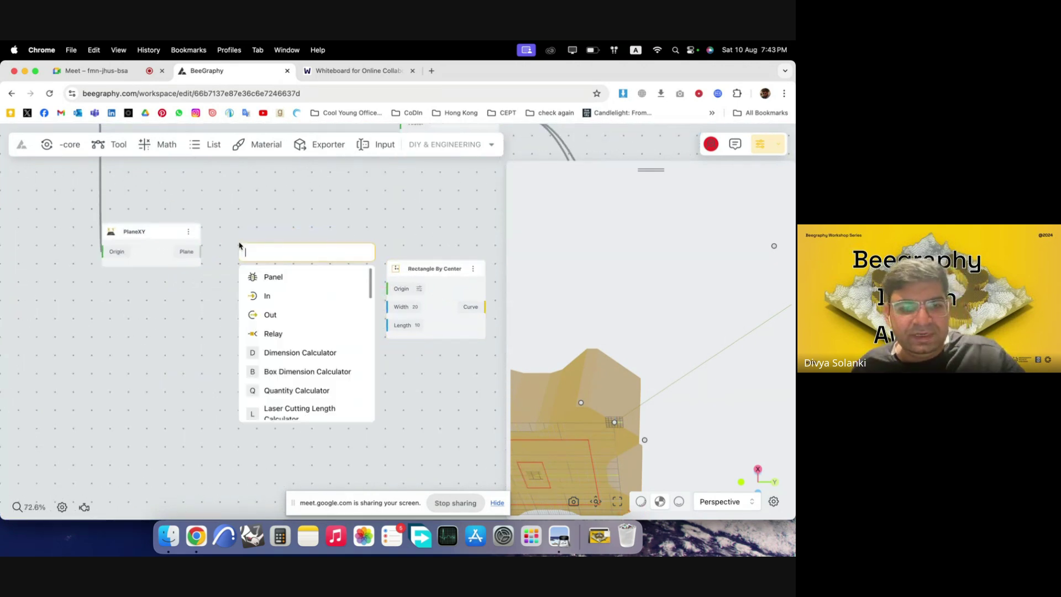
{"action": "type", "text": "rot"}
{"action": "left_click", "coordinate": [299, 333]}
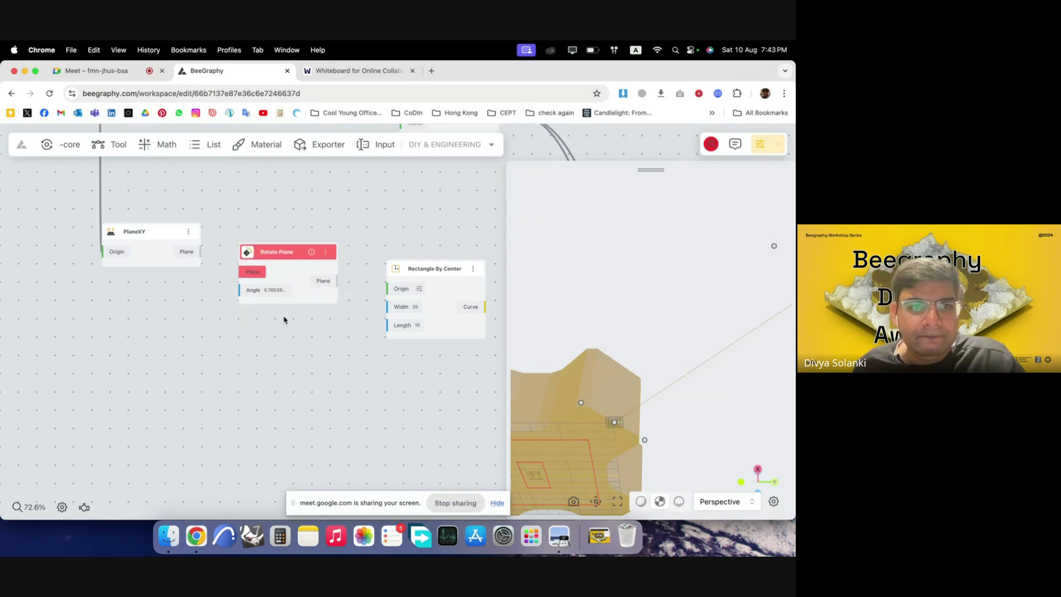
{"action": "left_click_drag", "start_coordinate": [203, 256], "coordinate": [257, 273]}
{"action": "left_click_drag", "start_coordinate": [343, 285], "coordinate": [387, 288]}
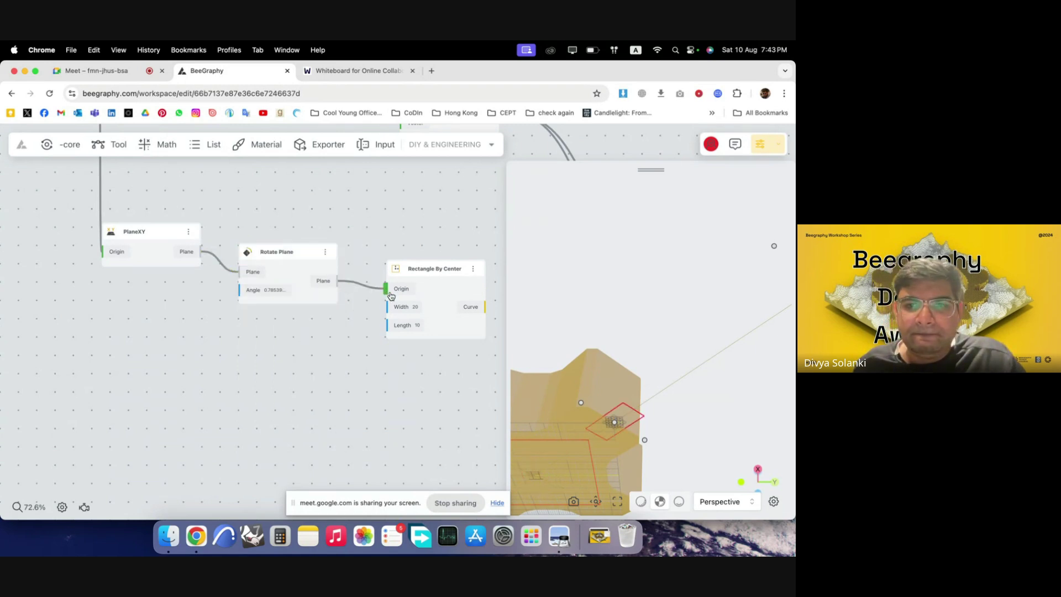
- Check the rotated rectangle in the 3D view and move the Rotate Plane and Rectangle By Center nodes closer to PlaneXY
{"action": "left_click_drag", "start_coordinate": [597, 412], "coordinate": [478, 362]}
{"action": "scroll", "coordinate": [278, 312], "scroll_direction": "down", "scroll_amount": 3}
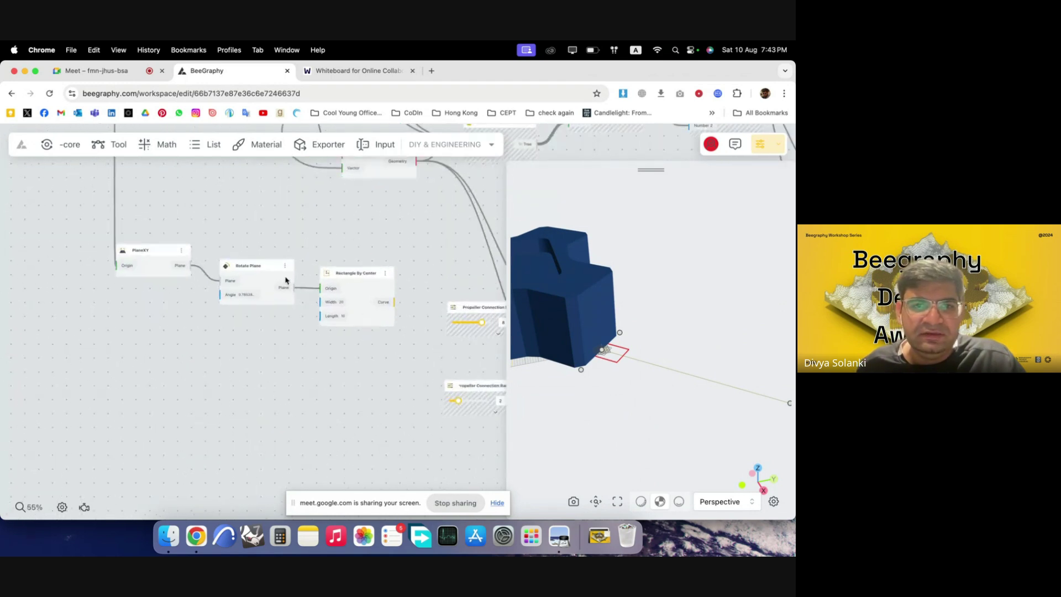
{"action": "left_click_drag", "start_coordinate": [268, 275], "coordinate": [252, 259]}
{"action": "left_click_drag", "start_coordinate": [356, 280], "coordinate": [333, 270]}
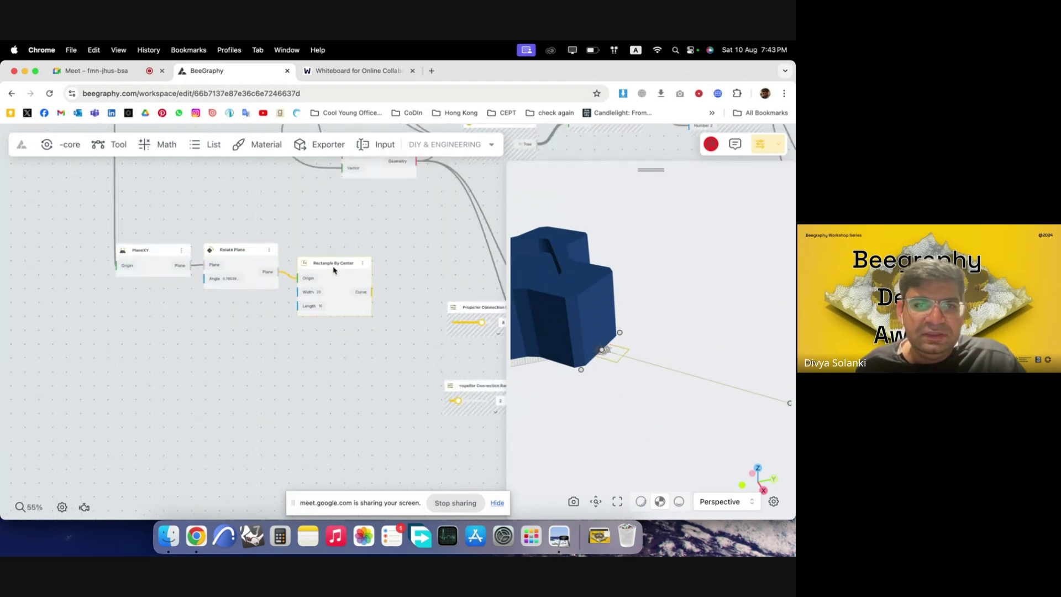
- Add a Range Input node with the value 10 below the Rotate Plane node
{"action": "double_click", "coordinate": [174, 314]}
{"action": "type", "text": "curve"}
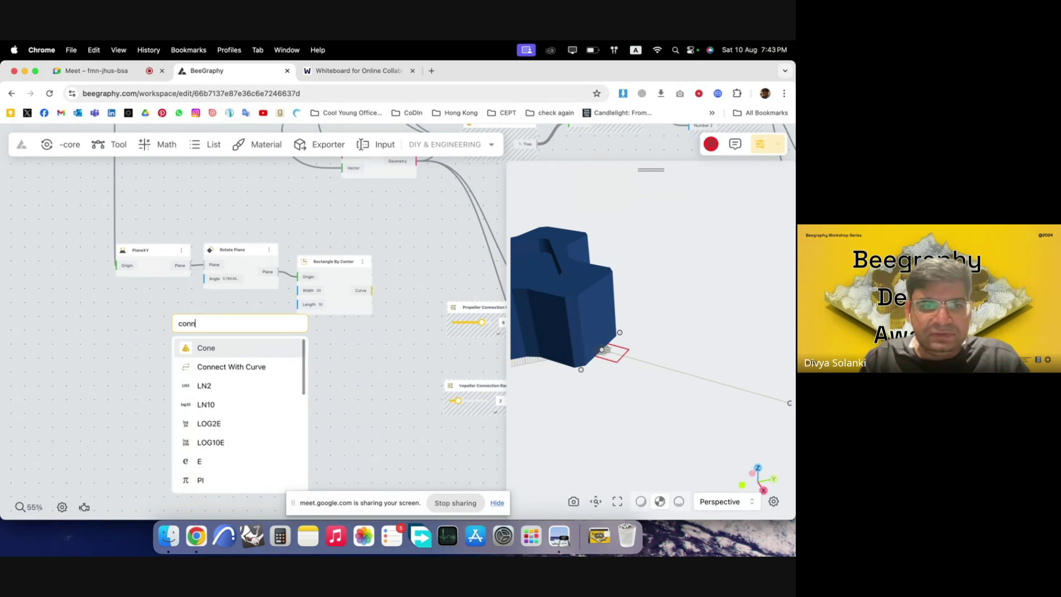
{"action": "key", "text": "BackSpace"}
{"action": "key", "text": "BackSpace"}
{"action": "key", "text": "BackSpace"}
{"action": "key", "text": "BackSpace"}
{"action": "key", "text": "BackSpace"}
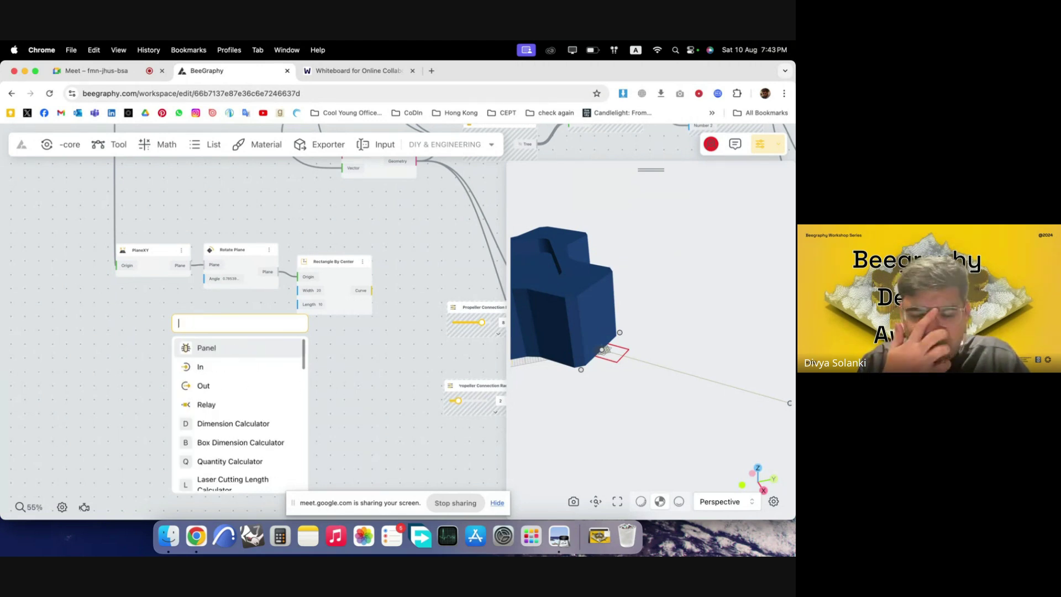
{"action": "type", "text": "10"}
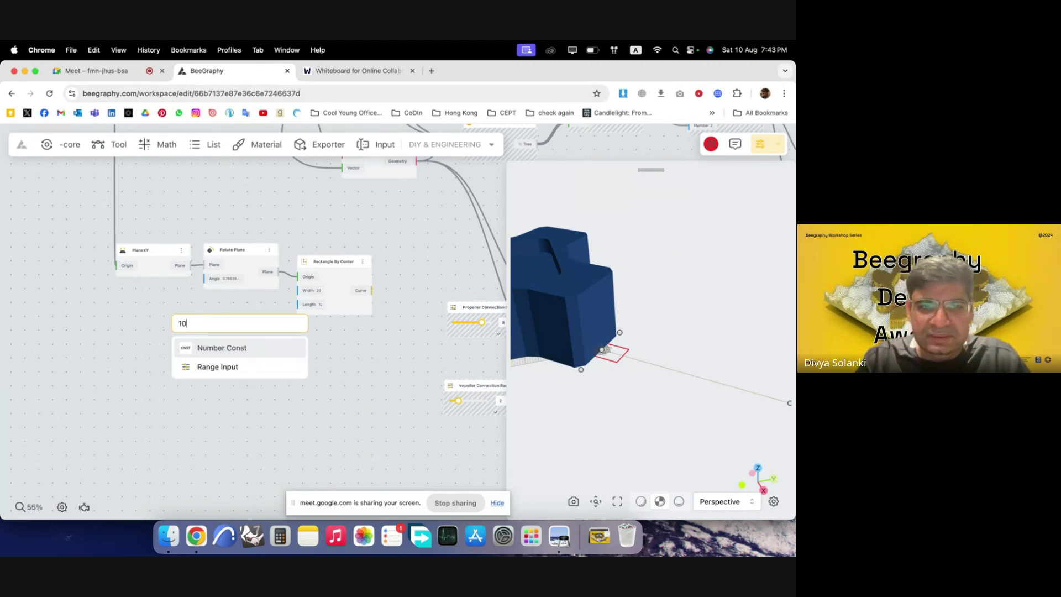
{"action": "left_click", "coordinate": [224, 367]}
- Rename the new Range Input as Connector width
{"action": "double_click", "coordinate": [200, 321]}
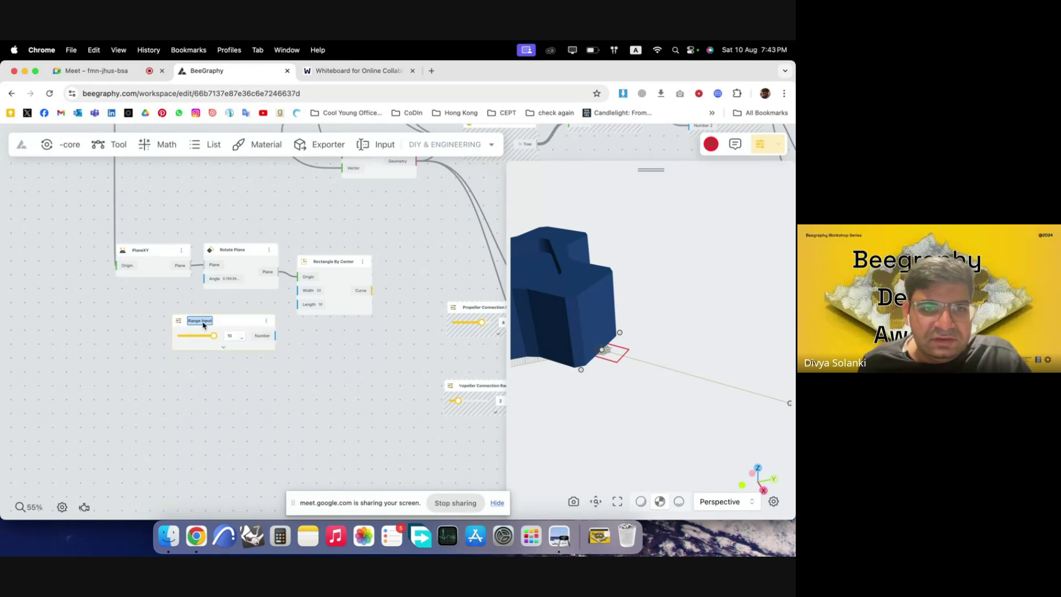
{"action": "type", "text": "Connecto"}
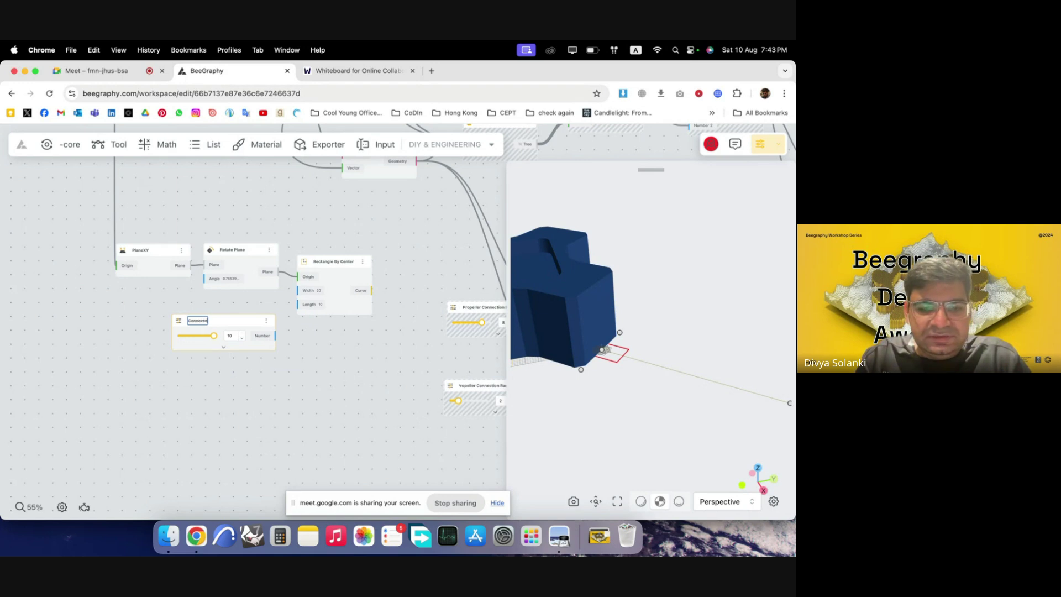
{"action": "type", "text": "r width"}
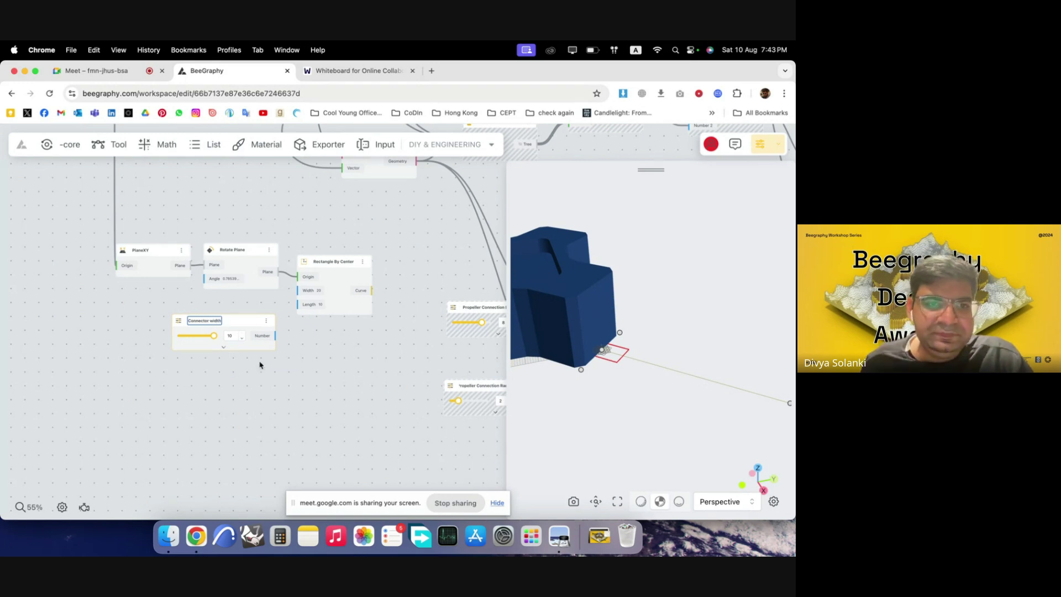
{"action": "key", "text": "Return"}
- Duplicate the Connector width input and rename the copy as Connector Lenght
{"action": "scroll", "coordinate": [259, 365], "scroll_direction": "up", "scroll_amount": 5}
{"action": "key", "text": "ctrl+c"}
{"action": "key", "text": "ctrl+v"}
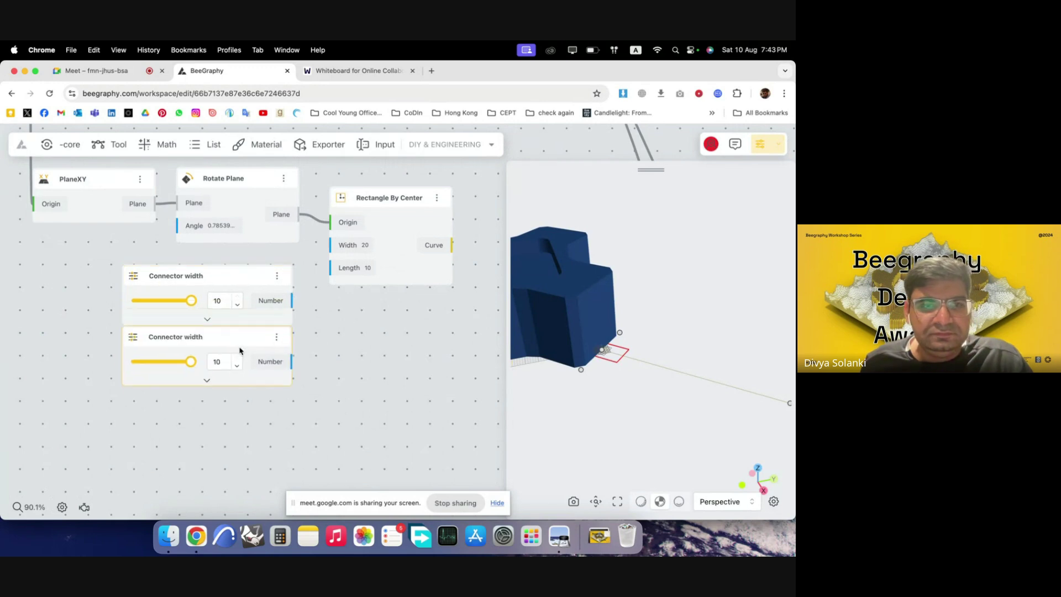
{"action": "double_click", "coordinate": [192, 346]}
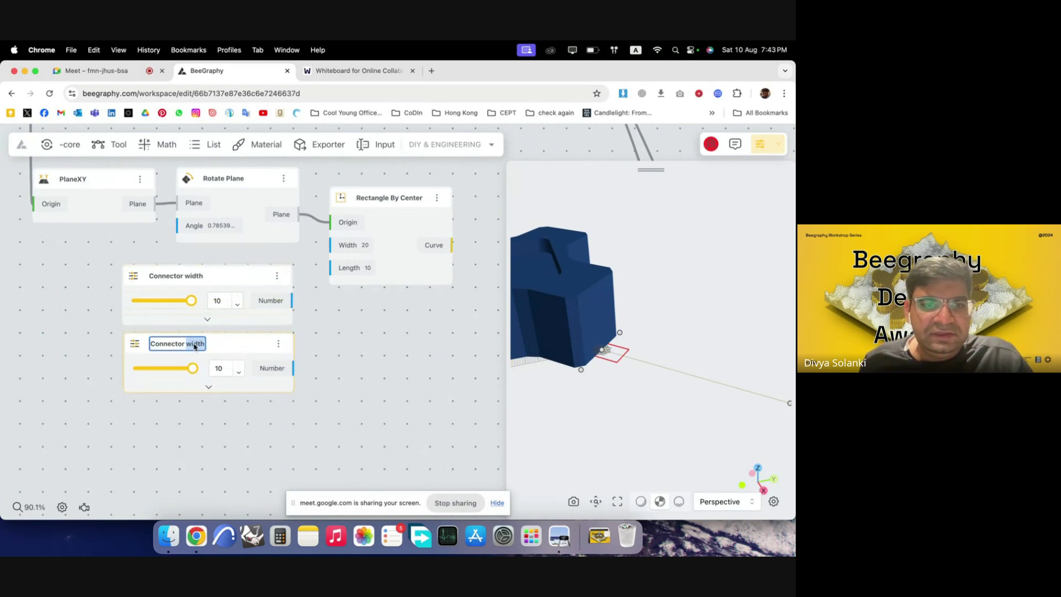
{"action": "type", "text": "Connector Lenght"}
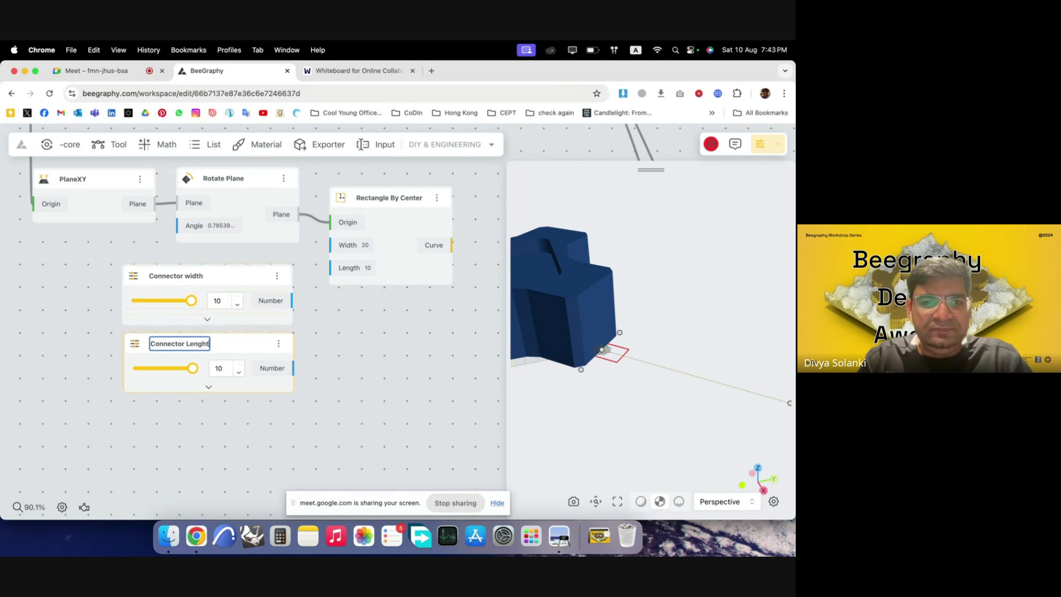
{"action": "left_click", "coordinate": [304, 329]}
- Connect Connector width and Connector Lenght to Rectangle By Center's Width and Length, and set Connector Lenght to 5
{"action": "left_click_drag", "start_coordinate": [292, 300], "coordinate": [330, 245]}
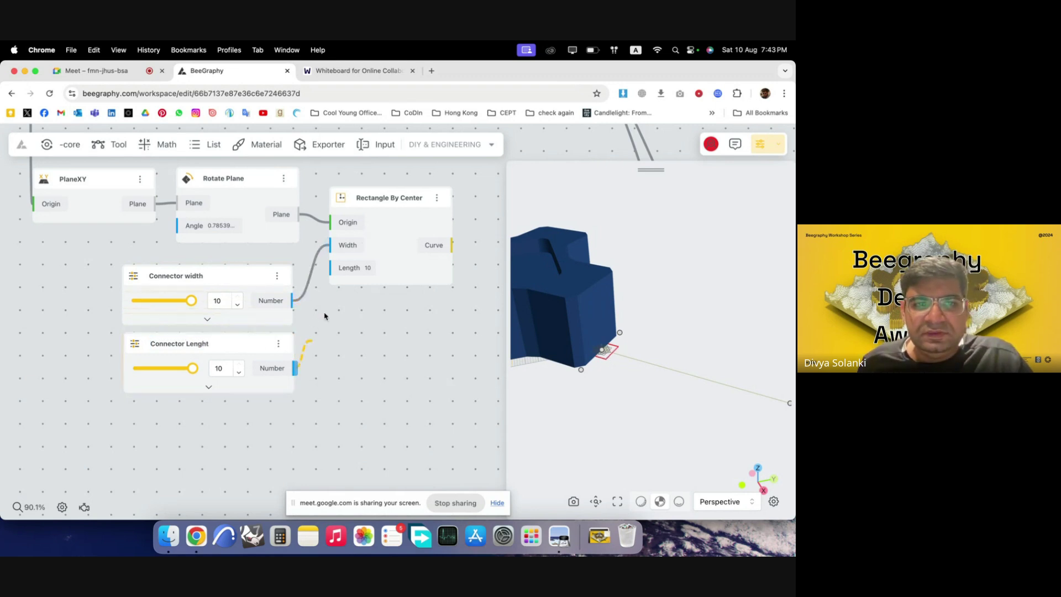
{"action": "left_click_drag", "start_coordinate": [325, 316], "coordinate": [335, 274]}
{"action": "left_click_drag", "start_coordinate": [395, 278], "coordinate": [425, 284]}
{"action": "left_click_drag", "start_coordinate": [553, 375], "coordinate": [583, 317]}
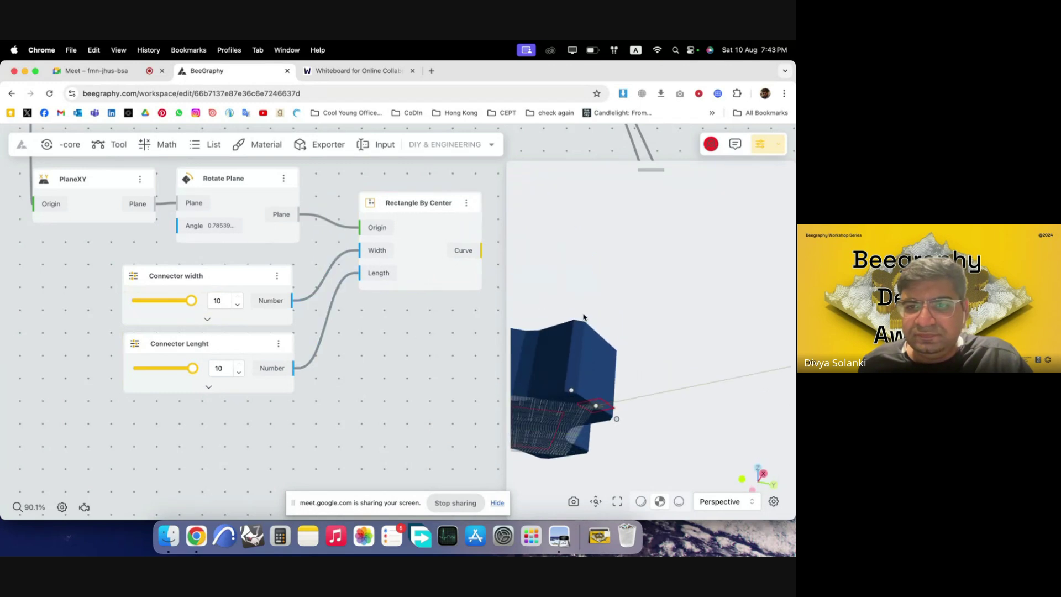
{"action": "left_click_drag", "start_coordinate": [193, 368], "coordinate": [165, 373]}
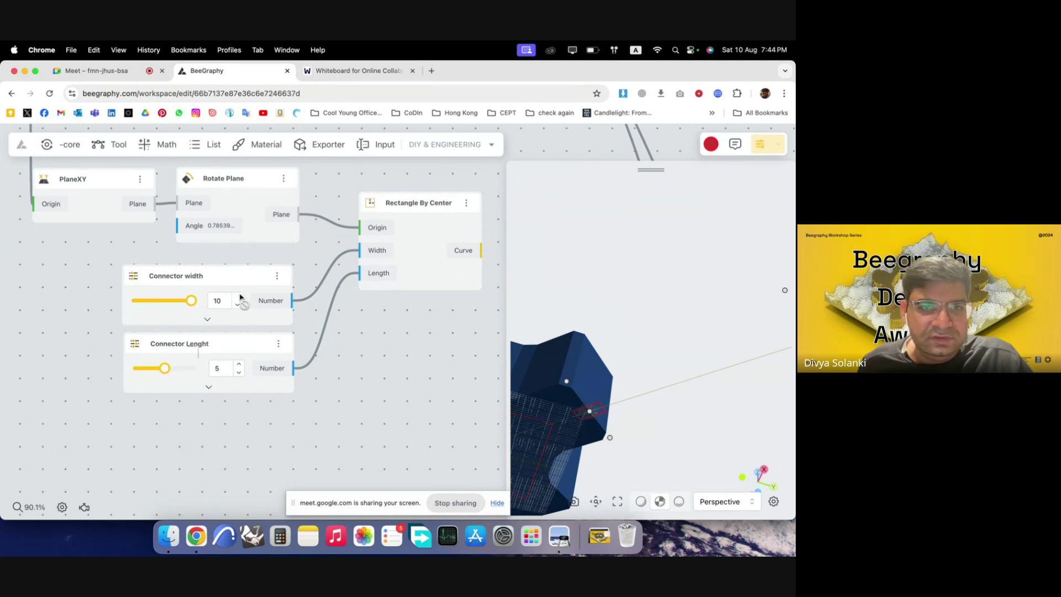
- Rename the lower connector input, which feeds the rectangle's Length, as Connector Width
{"action": "left_click", "coordinate": [198, 344]}
{"action": "double_click", "coordinate": [199, 344]}
{"action": "double_click", "coordinate": [200, 345]}
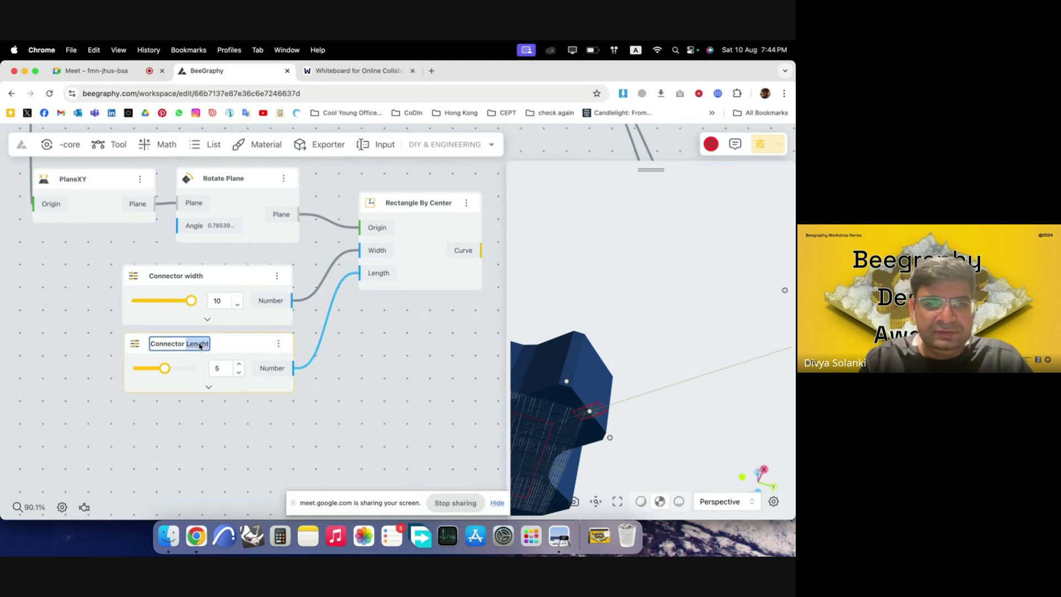
{"action": "type", "text": "Wis"}
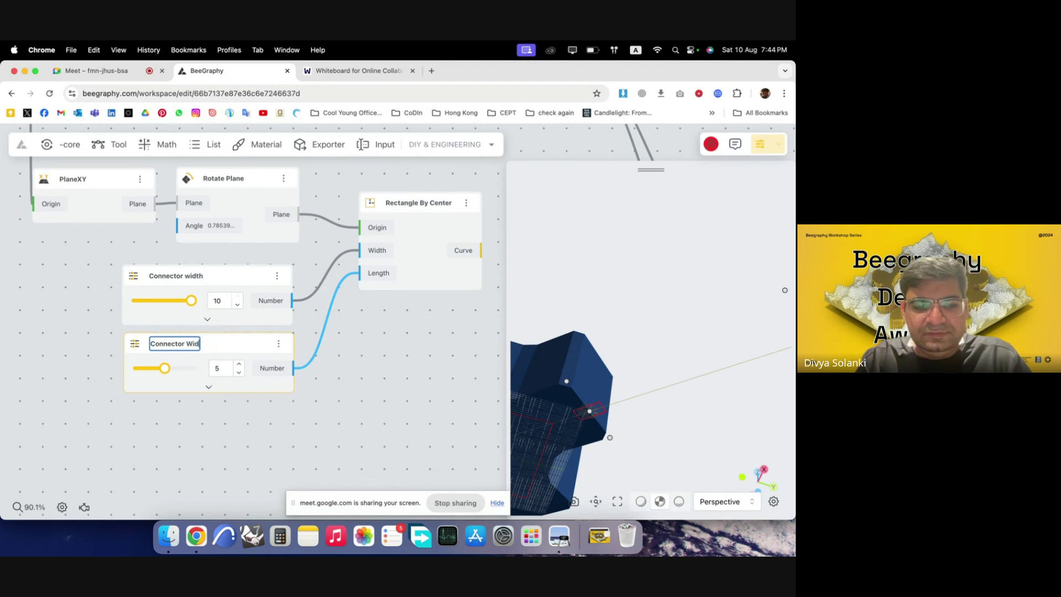
{"action": "type", "text": "th"}
- Rename the upper connector input, which feeds the rectangle's Width, as Connector Lenght
{"action": "left_click", "coordinate": [205, 286]}
{"action": "double_click", "coordinate": [195, 278]}
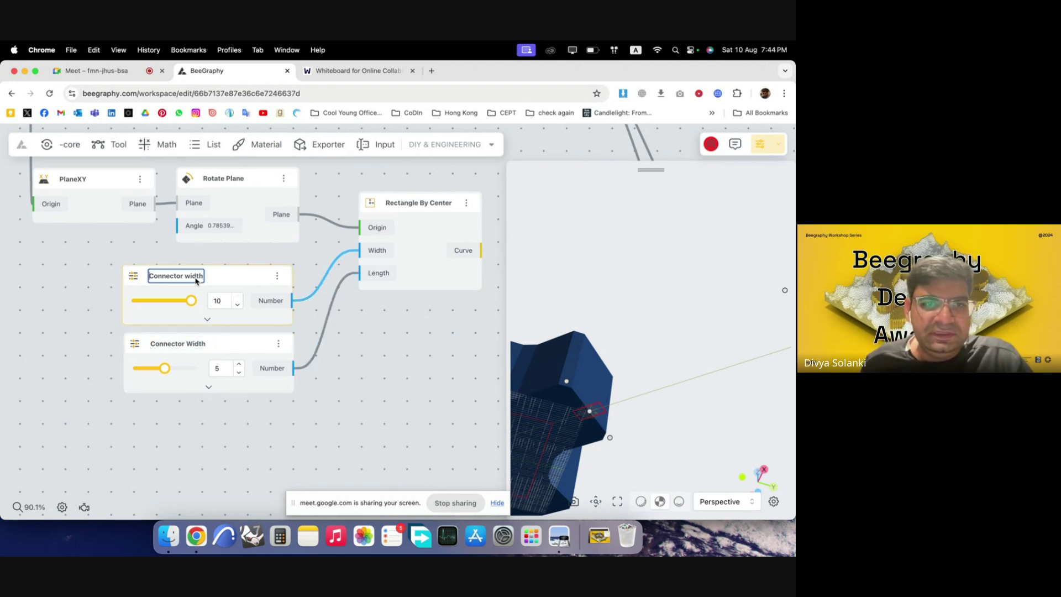
{"action": "double_click", "coordinate": [196, 277]}
{"action": "type", "text": "Lengh"}
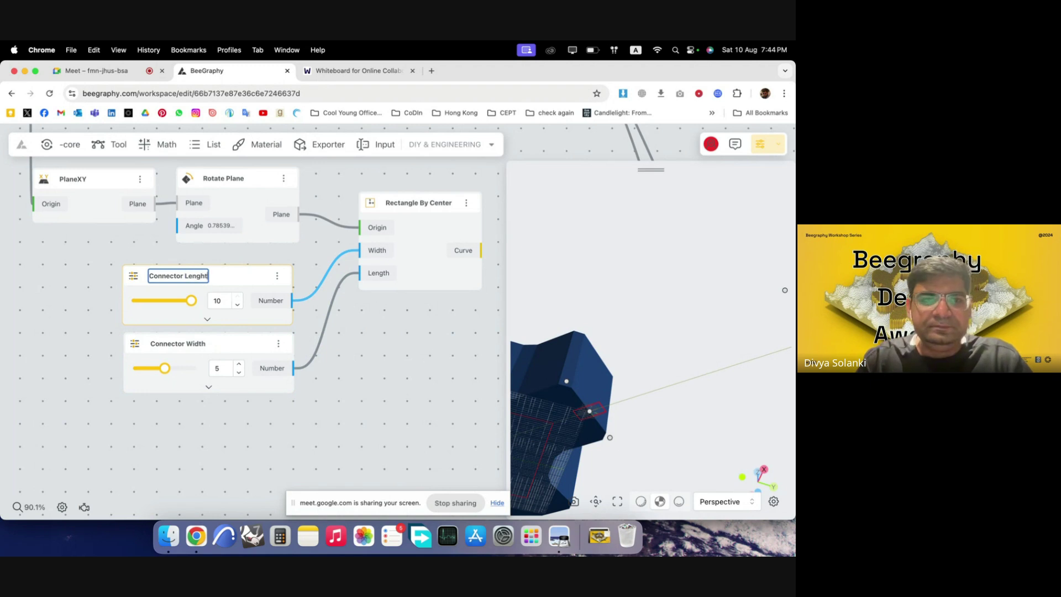
{"action": "left_click", "coordinate": [79, 324]}
- Move the whole connector node group, from PlaneXY to Rectangle By Center, into the empty area below the propeller nodes
{"action": "scroll", "coordinate": [78, 321], "scroll_direction": "down", "scroll_amount": 5}
{"action": "left_click", "coordinate": [265, 284]}
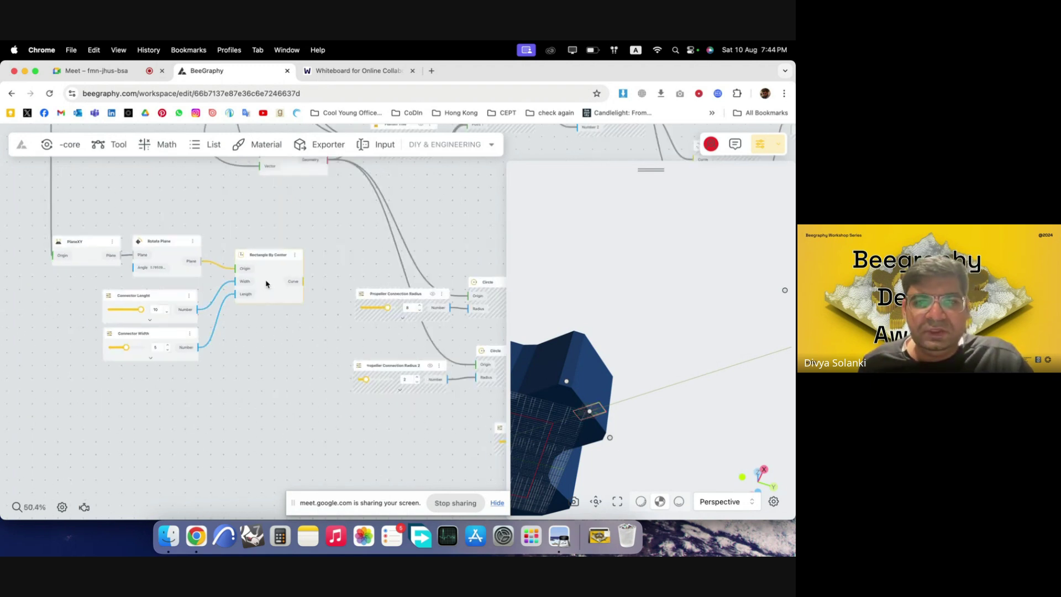
{"action": "left_click_drag", "start_coordinate": [296, 383], "coordinate": [43, 224]}
{"action": "scroll", "coordinate": [220, 256], "scroll_direction": "down", "scroll_amount": 4}
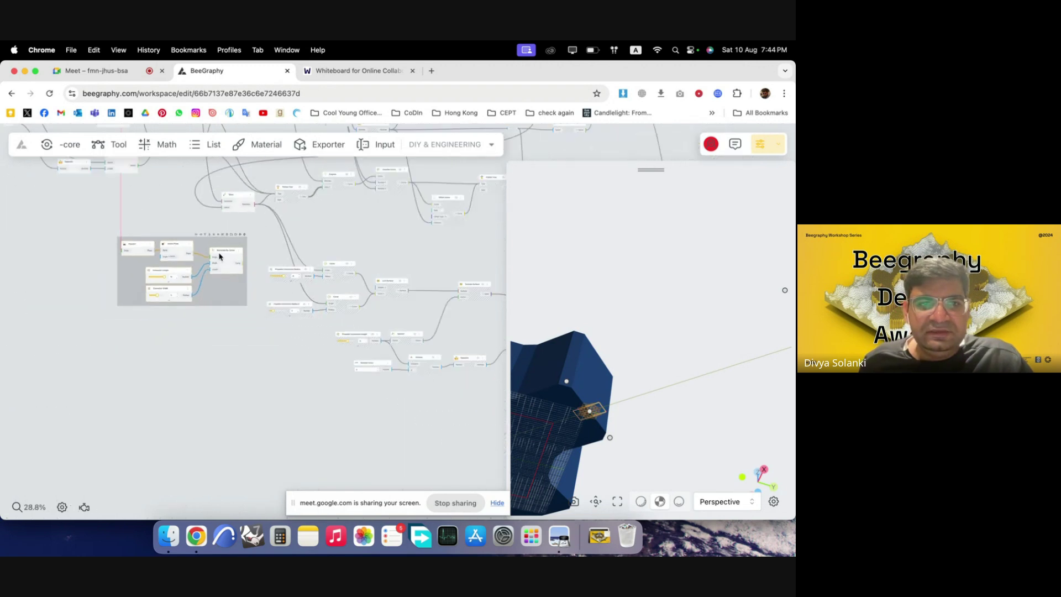
{"action": "scroll", "coordinate": [220, 256], "scroll_direction": "down", "scroll_amount": 2}
{"action": "left_click_drag", "start_coordinate": [219, 255], "coordinate": [265, 421]}
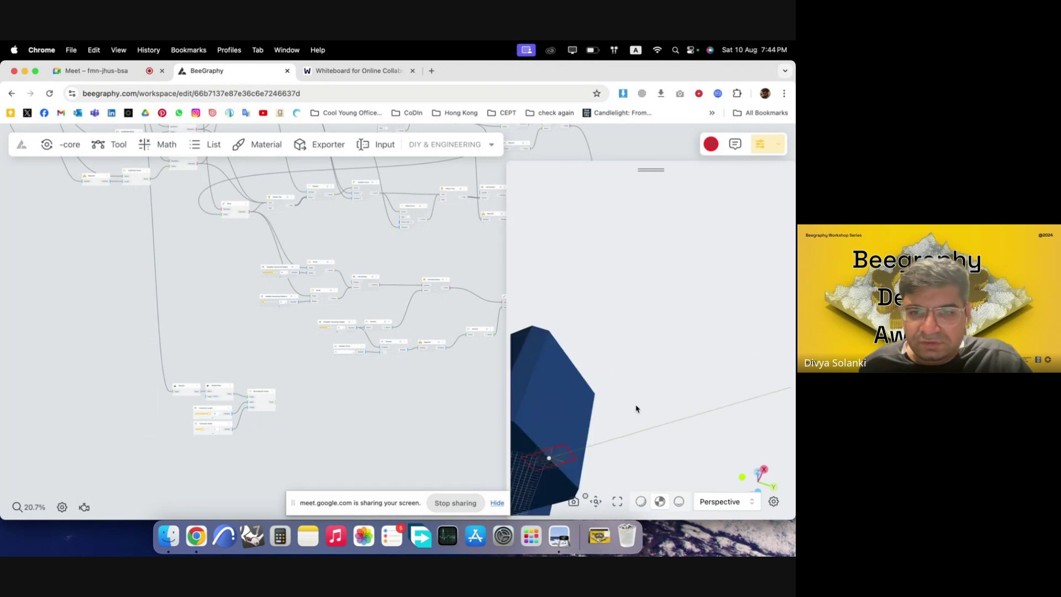
- Insert a relay on the wire feeding PlaneXY's Origin and place it up and to the left of PlaneXY
{"action": "scroll", "coordinate": [695, 371], "scroll_direction": "up", "scroll_amount": 5}
{"action": "scroll", "coordinate": [694, 370], "scroll_direction": "up", "scroll_amount": 1}
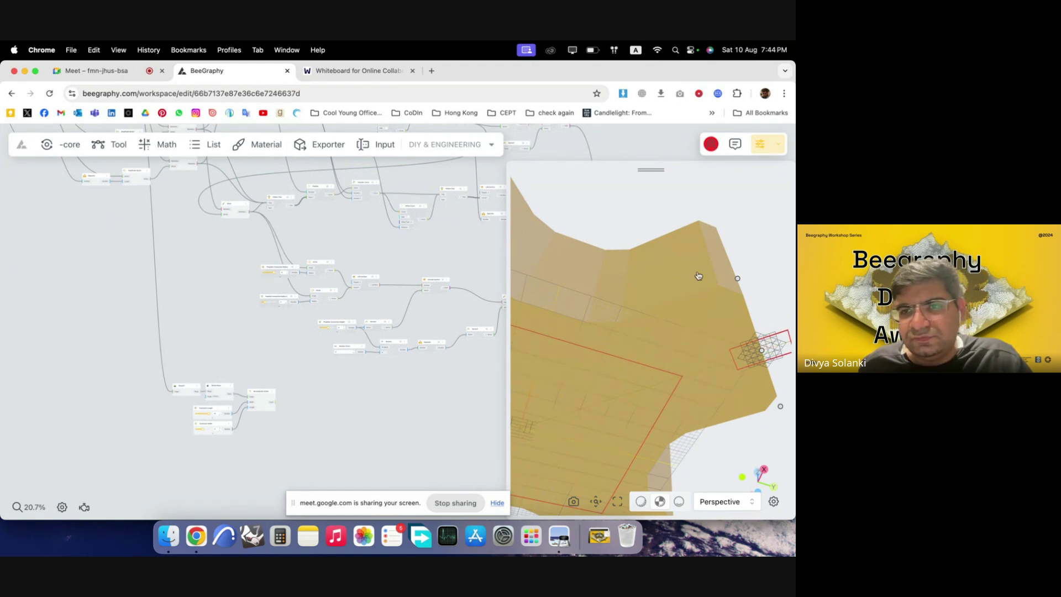
{"action": "scroll", "coordinate": [210, 371], "scroll_direction": "up", "scroll_amount": 5}
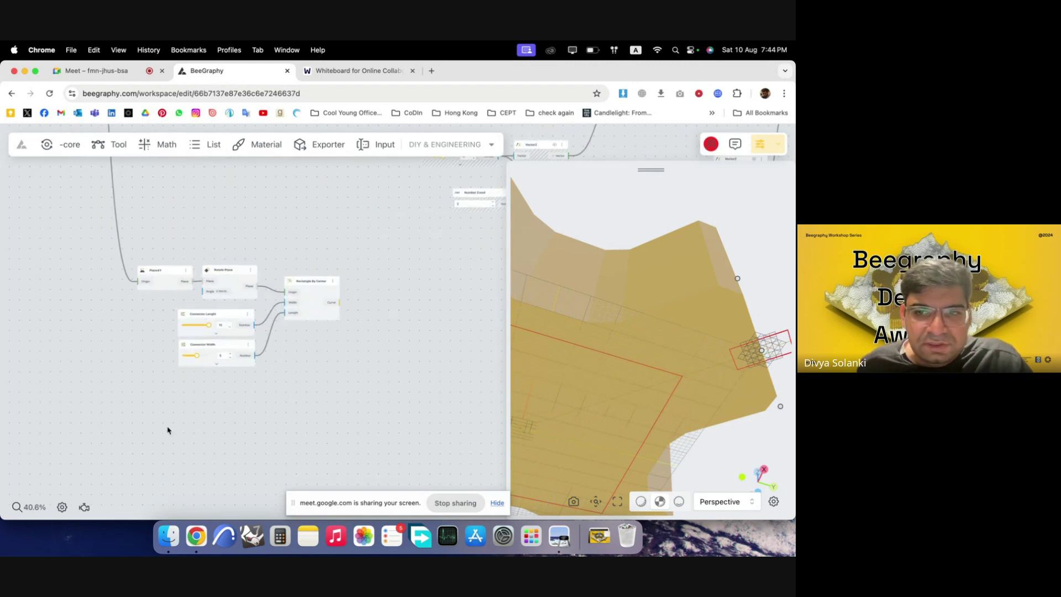
{"action": "double_click", "coordinate": [119, 235]}
{"action": "left_click", "coordinate": [112, 228]}
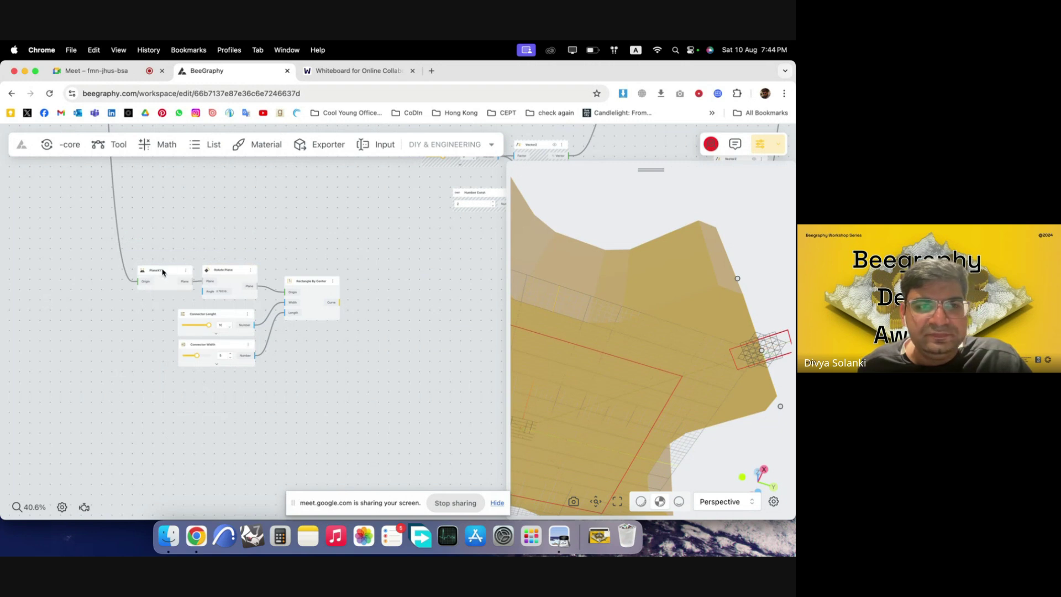
{"action": "double_click", "coordinate": [127, 238]}
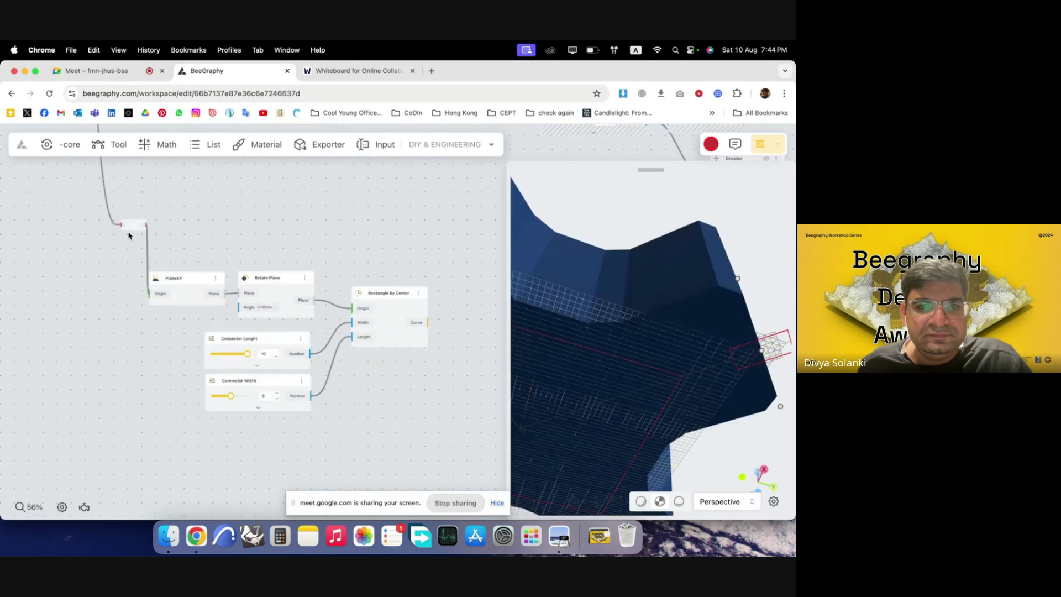
{"action": "scroll", "coordinate": [127, 233], "scroll_direction": "down", "scroll_amount": 4}
{"action": "left_click_drag", "start_coordinate": [126, 231], "coordinate": [79, 239]}
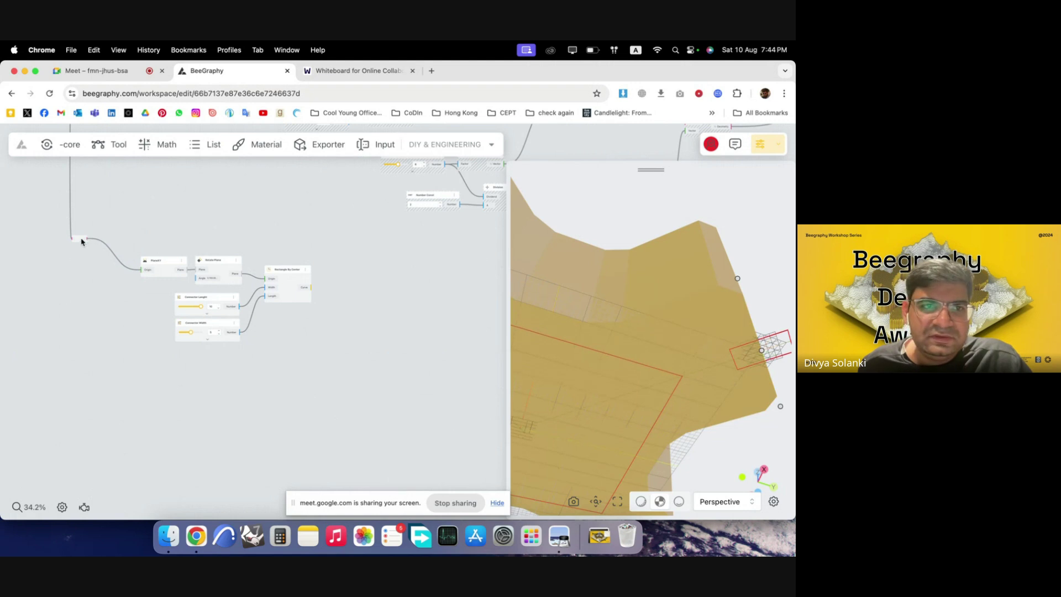
{"action": "left_click_drag", "start_coordinate": [81, 241], "coordinate": [101, 241]}
- Add a Move node above Rectangle By Center and connect the relay's output to its Geometry input
{"action": "double_click", "coordinate": [287, 226]}
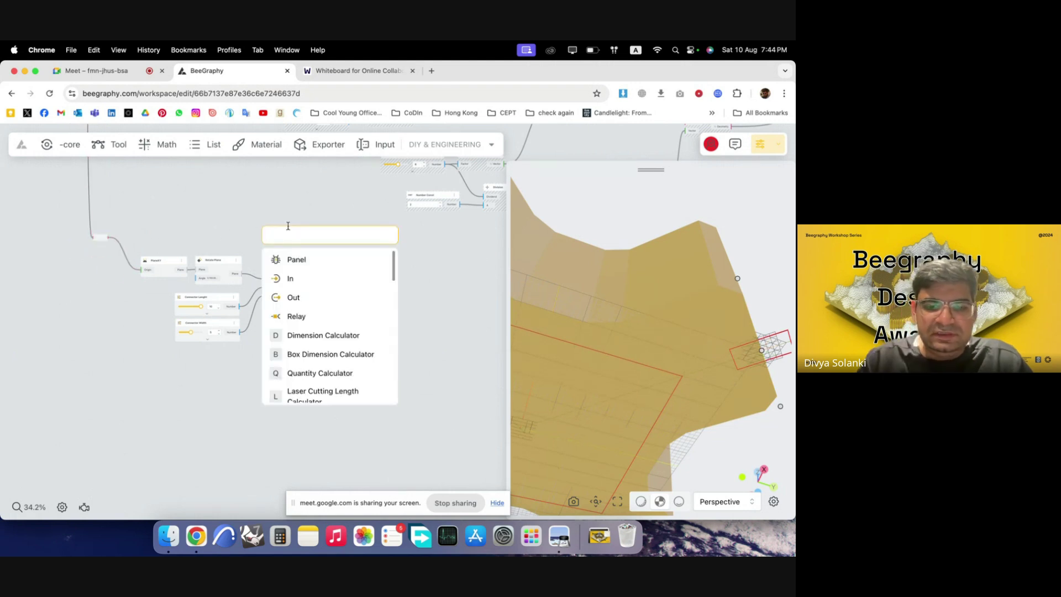
{"action": "type", "text": "move"}
{"action": "left_click", "coordinate": [315, 286]}
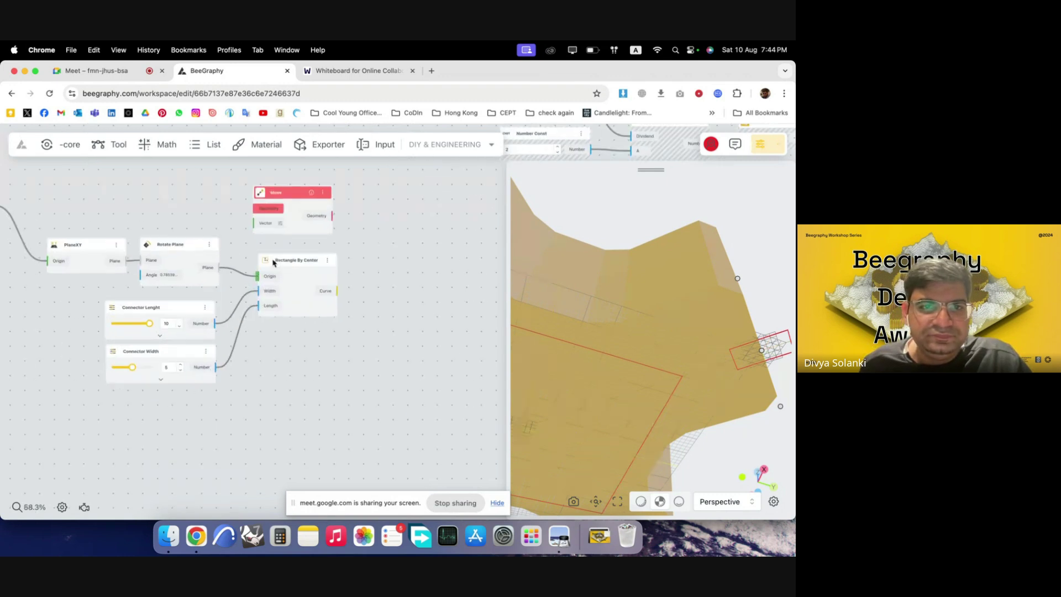
{"action": "scroll", "coordinate": [221, 288], "scroll_direction": "up", "scroll_amount": 3}
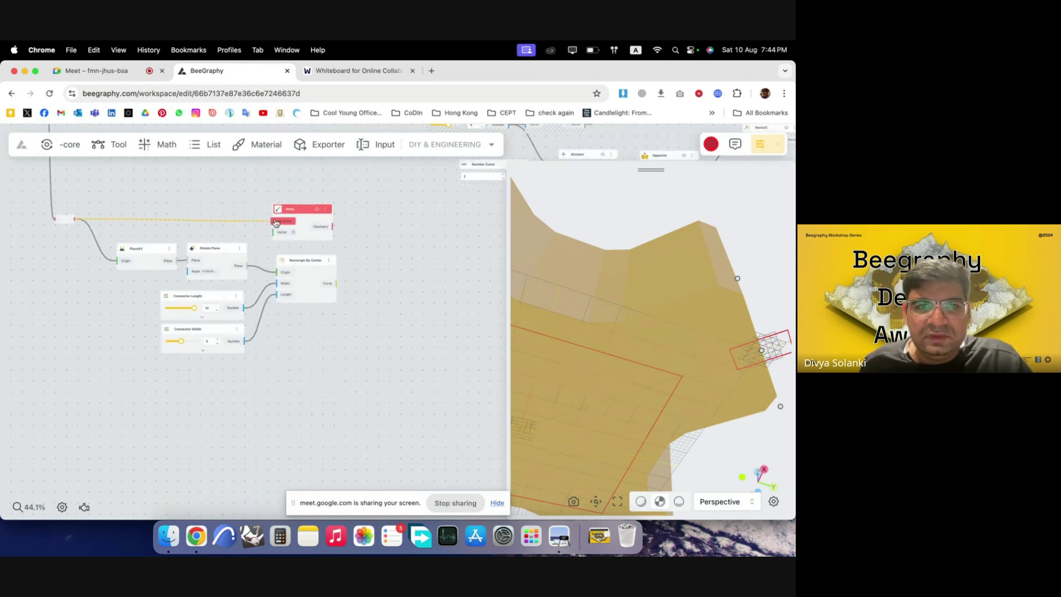
{"action": "left_click_drag", "start_coordinate": [276, 222], "coordinate": [372, 222]}
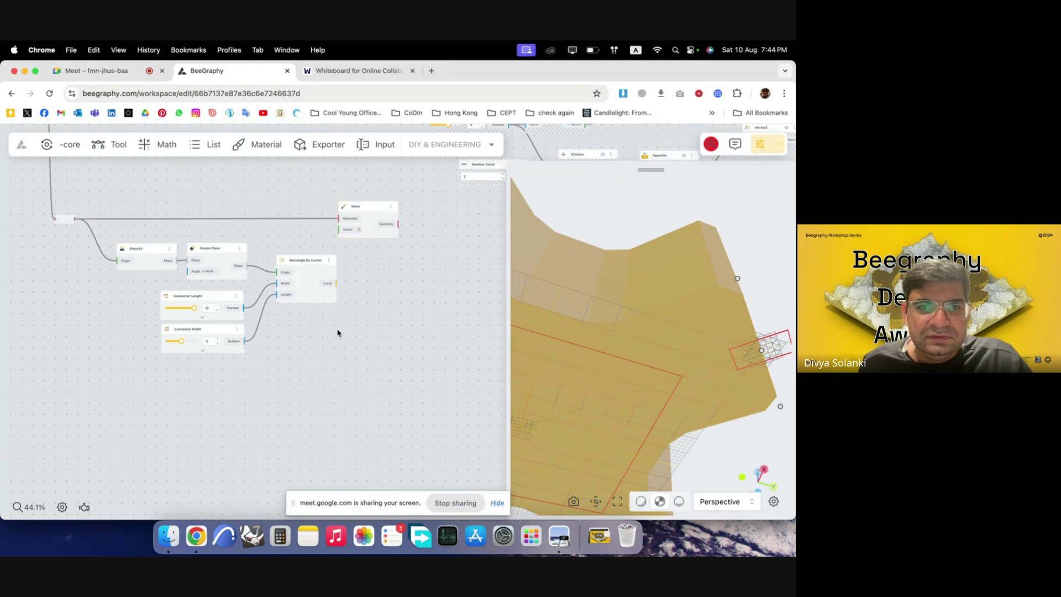
- Shift Rectangle By Center and the Connector Lenght and Connector Width inputs down to free space below Rotate Plane
{"action": "left_click_drag", "start_coordinate": [316, 289], "coordinate": [322, 354]}
{"action": "left_click_drag", "start_coordinate": [226, 299], "coordinate": [229, 381]}
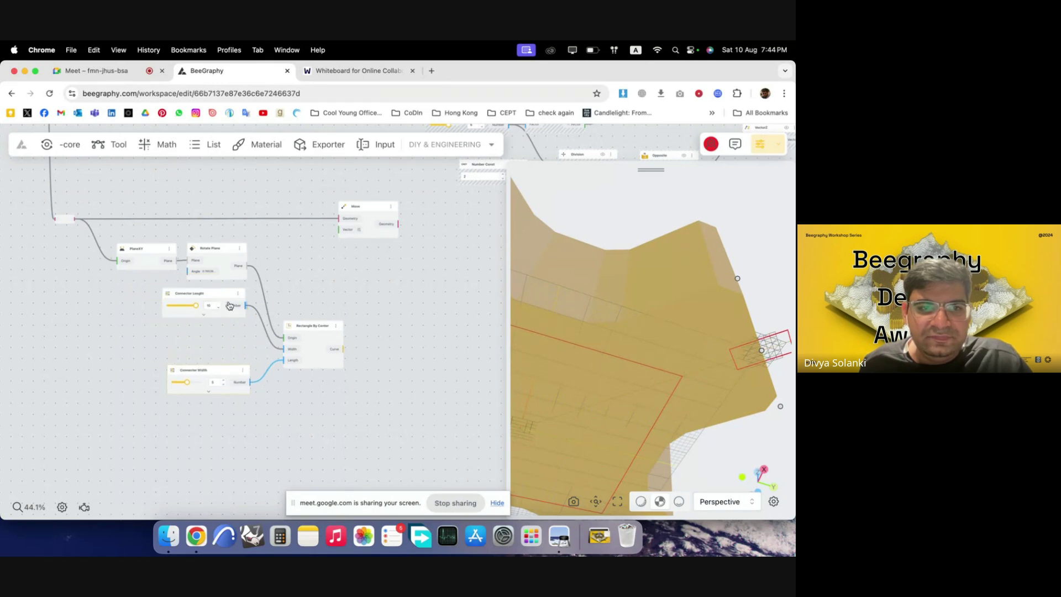
{"action": "left_click_drag", "start_coordinate": [229, 305], "coordinate": [234, 347]}
{"action": "left_click_drag", "start_coordinate": [316, 336], "coordinate": [320, 353]}
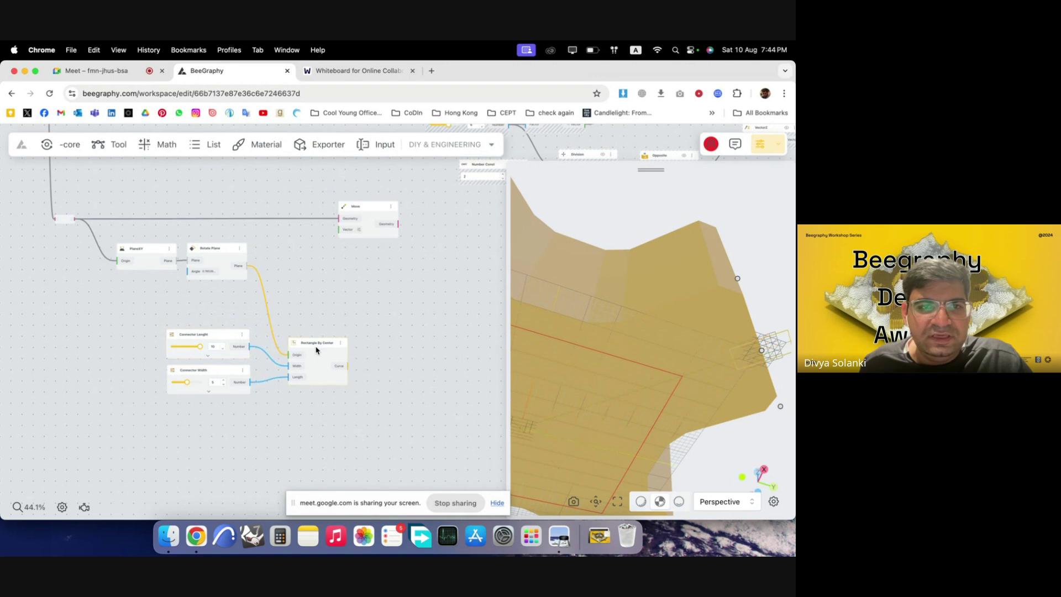
- Add a Deconstruct Plane node beside Rotate Plane, connect Rotate Plane's Plane output to it, and move the Move node farther right
{"action": "double_click", "coordinate": [286, 287]}
{"action": "type", "text": "dec"}
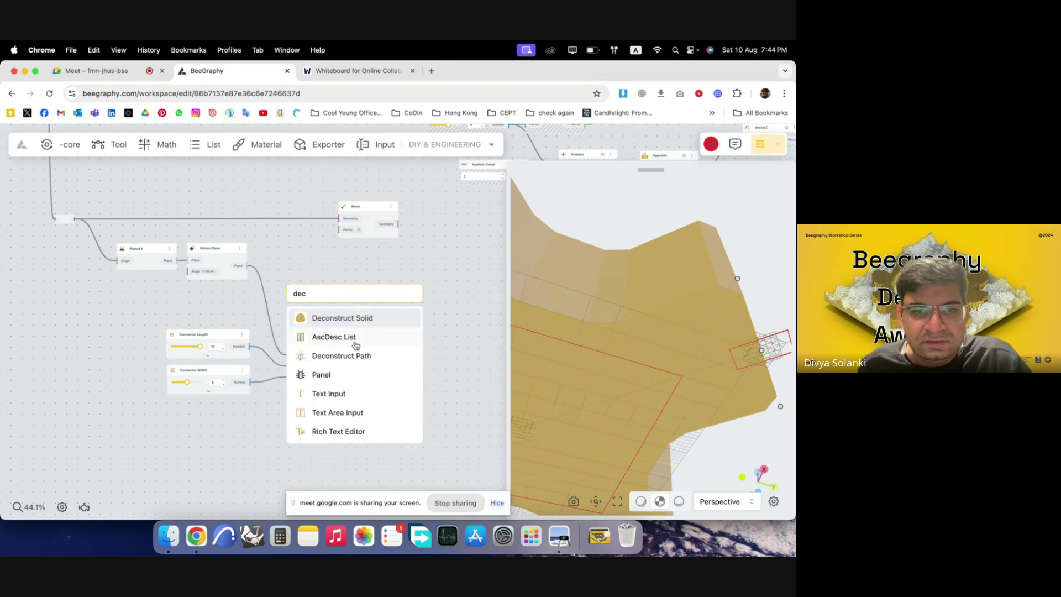
{"action": "type", "text": " pla"}
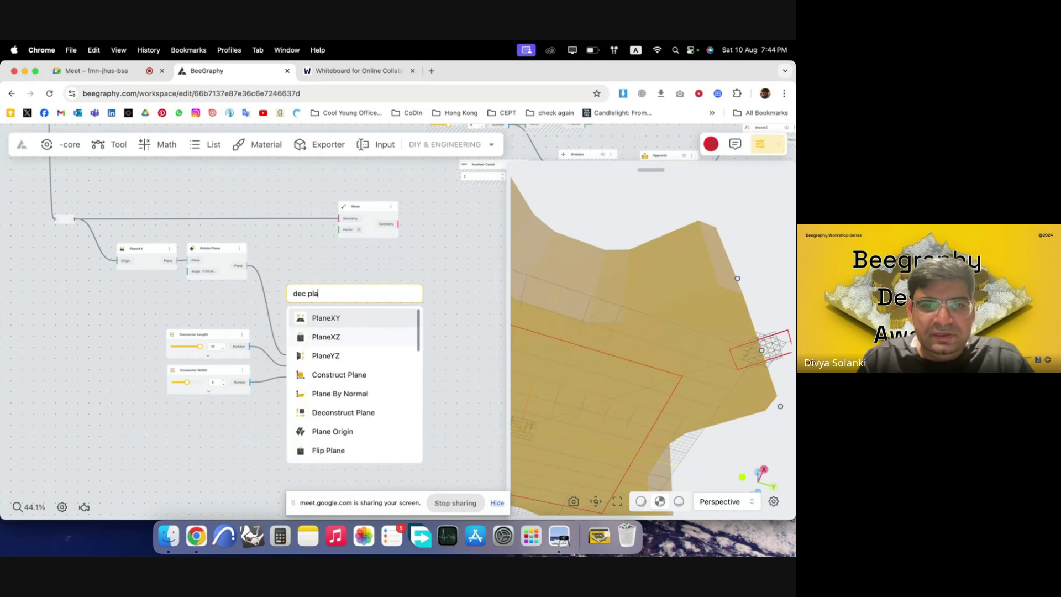
{"action": "type", "text": "n"}
{"action": "left_click", "coordinate": [378, 418]}
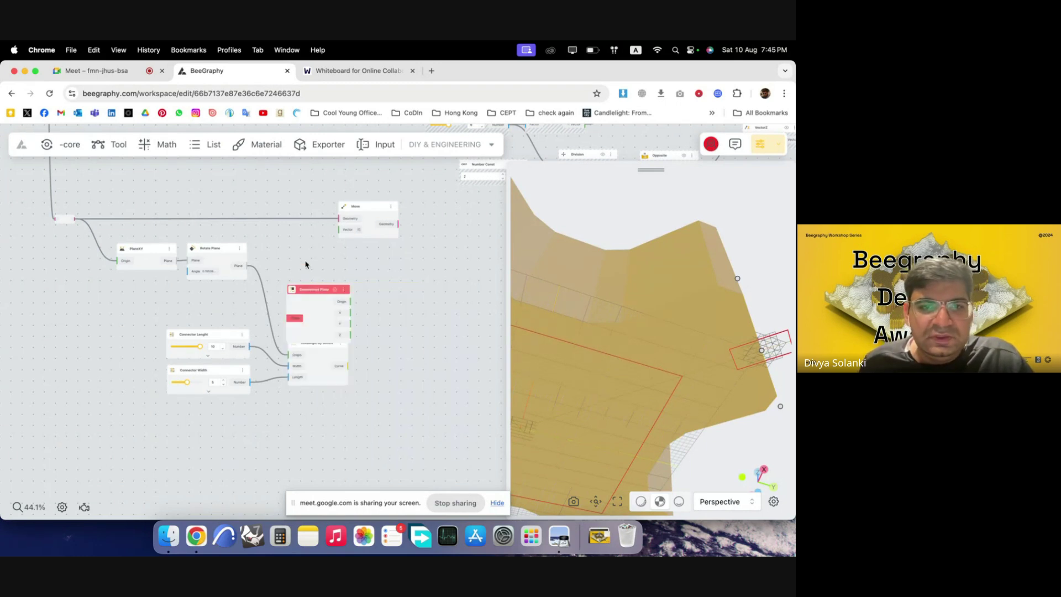
{"action": "left_click_drag", "start_coordinate": [317, 313], "coordinate": [282, 275]}
{"action": "scroll", "coordinate": [265, 272], "scroll_direction": "down", "scroll_amount": 3}
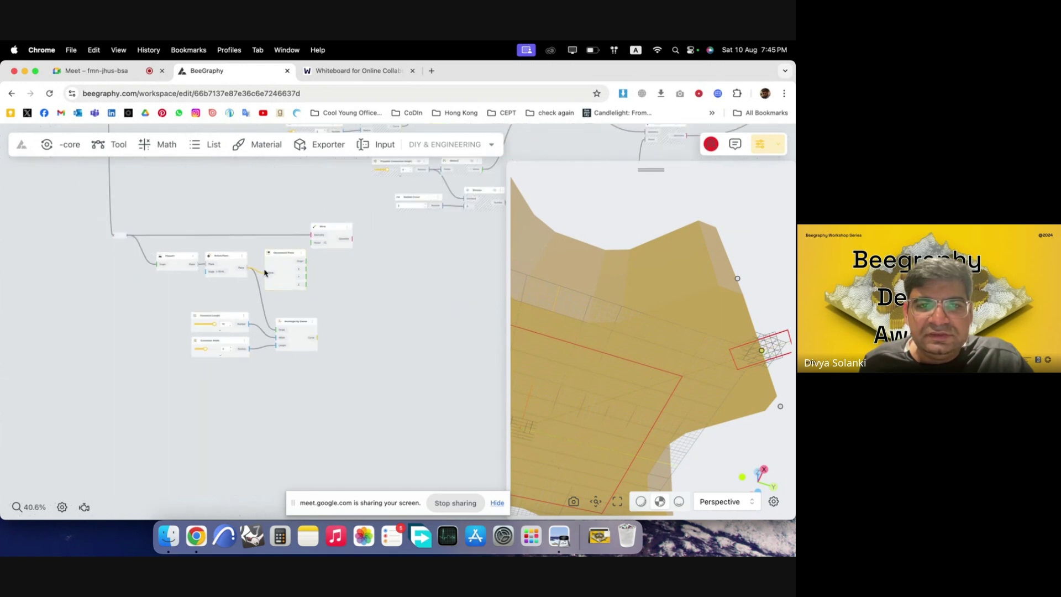
{"action": "scroll", "coordinate": [361, 261], "scroll_direction": "up", "scroll_amount": 5}
{"action": "left_click_drag", "start_coordinate": [312, 225], "coordinate": [387, 231]}
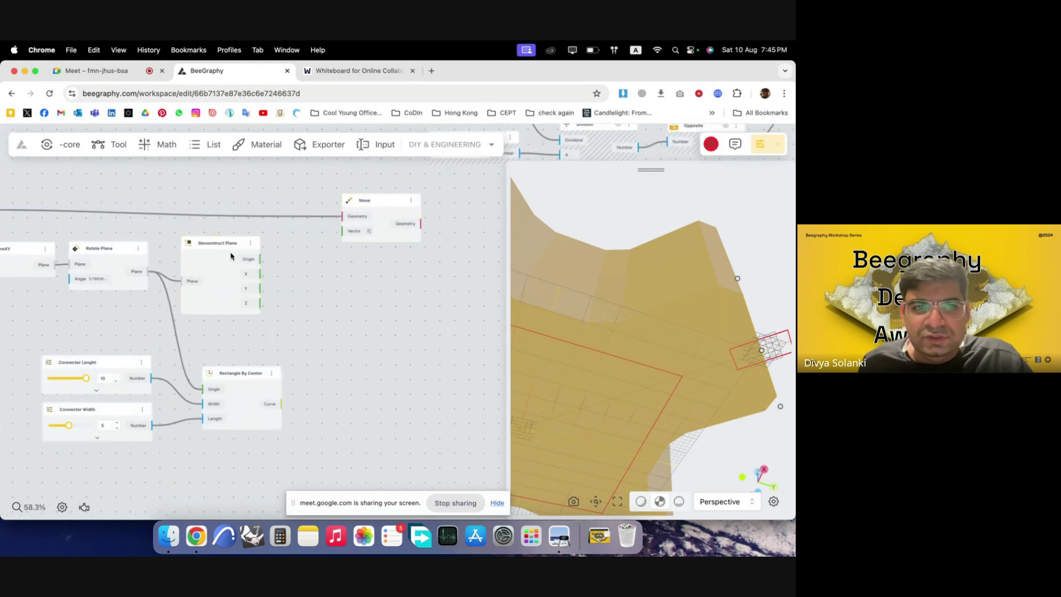
{"action": "left_click_drag", "start_coordinate": [231, 256], "coordinate": [232, 243]}
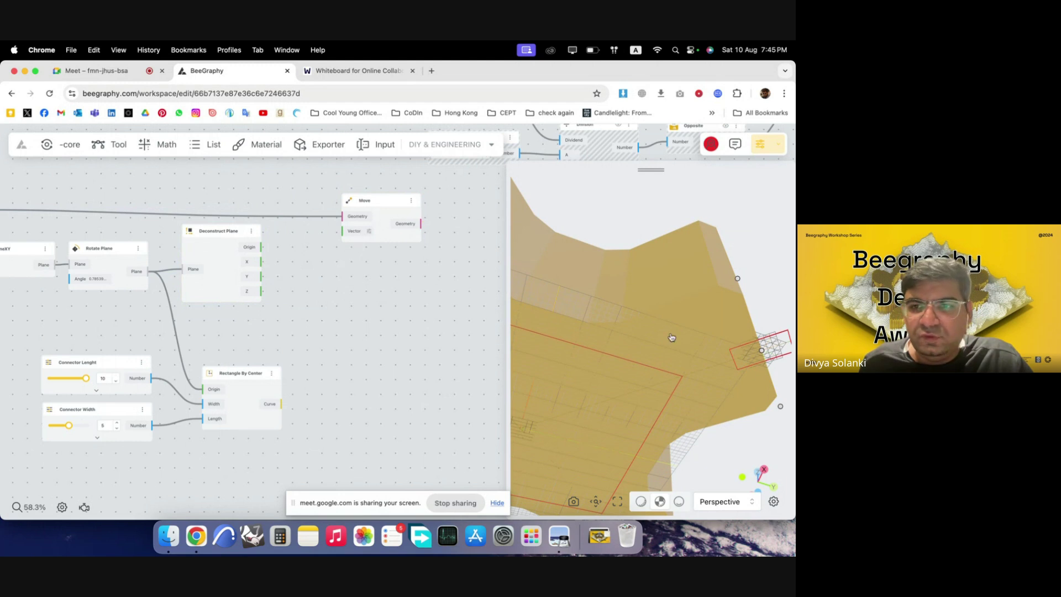
- Add an Amplitude Vector node between Deconstruct Plane and the repositioned Move node
{"action": "scroll", "coordinate": [284, 339], "scroll_direction": "down", "scroll_amount": 4}
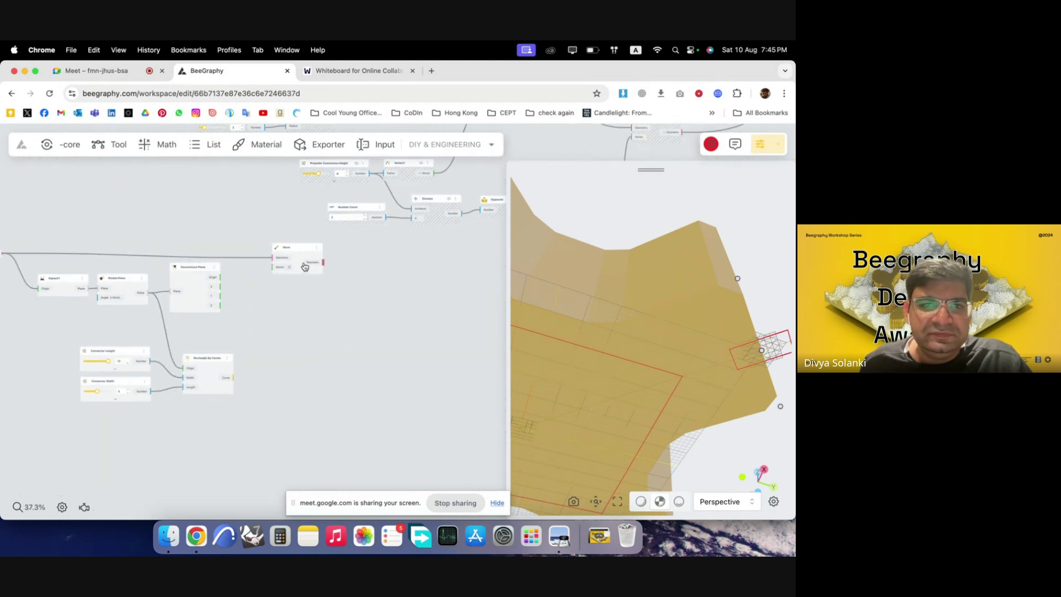
{"action": "scroll", "coordinate": [304, 267], "scroll_direction": "up", "scroll_amount": 2}
{"action": "left_click_drag", "start_coordinate": [304, 267], "coordinate": [346, 297]}
{"action": "double_click", "coordinate": [253, 325]}
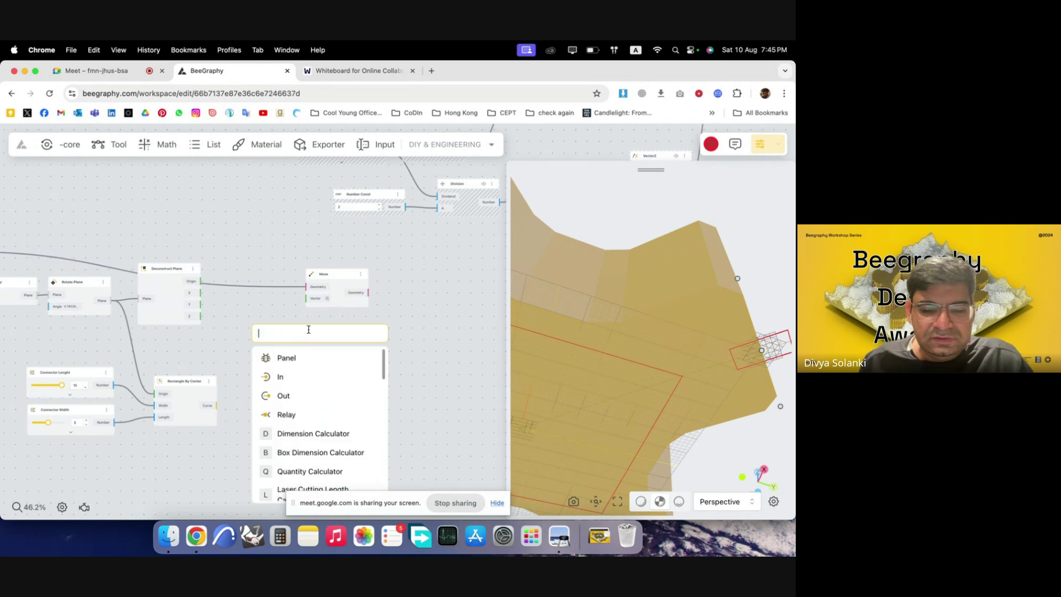
{"action": "type", "text": "ampl"}
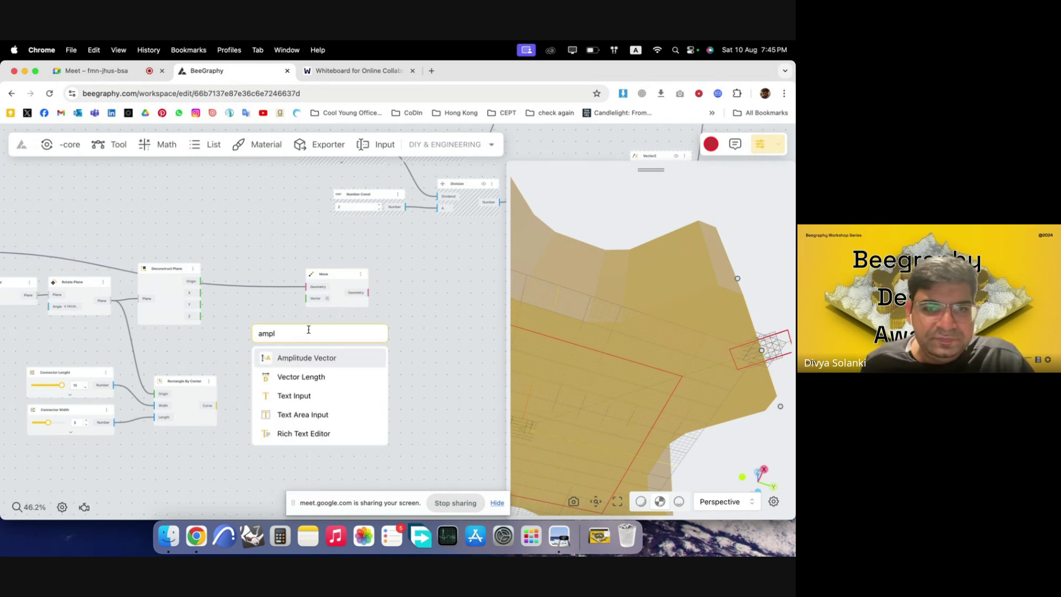
{"action": "left_click", "coordinate": [345, 358]}
{"action": "scroll", "coordinate": [303, 365], "scroll_direction": "up", "scroll_amount": 3}
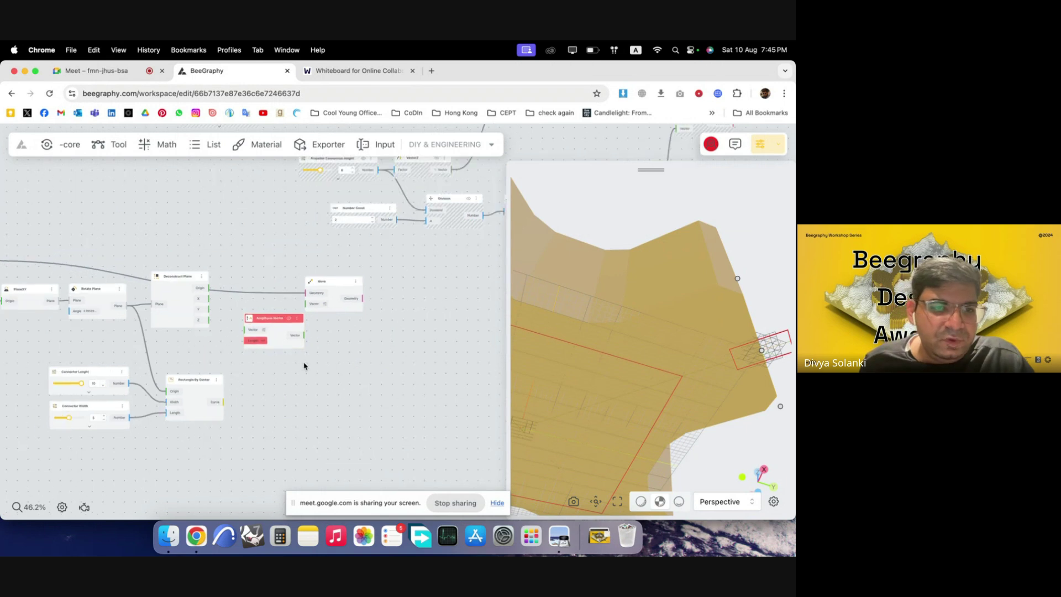
{"action": "left_click_drag", "start_coordinate": [320, 332], "coordinate": [315, 334]}
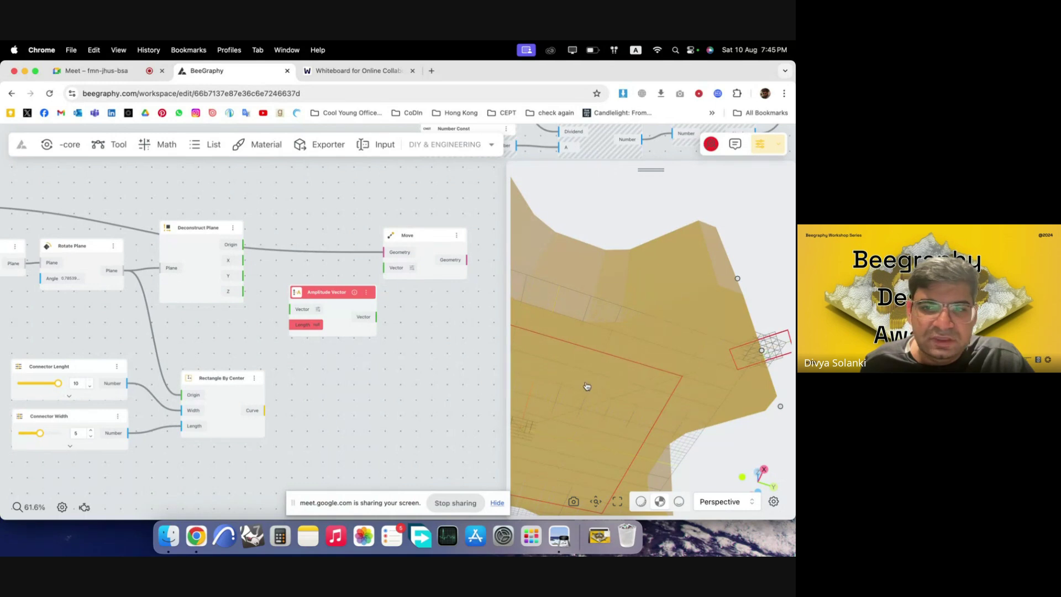
- Add a Division node and a Number Const node with the value 2 below Rectangle By Center
{"action": "scroll", "coordinate": [166, 425], "scroll_direction": "down", "scroll_amount": 2}
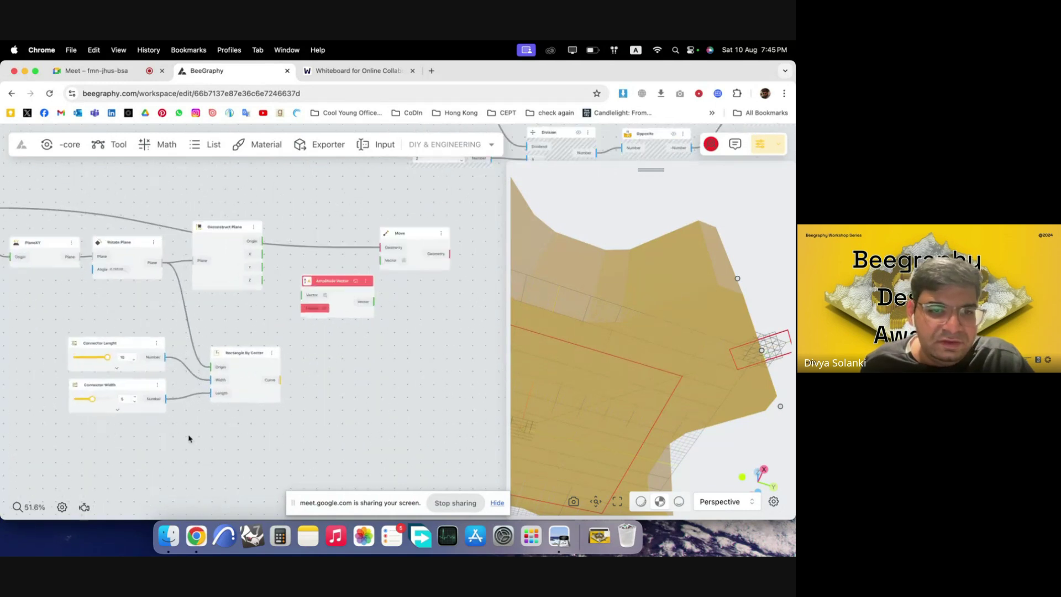
{"action": "scroll", "coordinate": [191, 438], "scroll_direction": "up", "scroll_amount": 2}
{"action": "double_click", "coordinate": [209, 431]}
{"action": "type", "text": "div"}
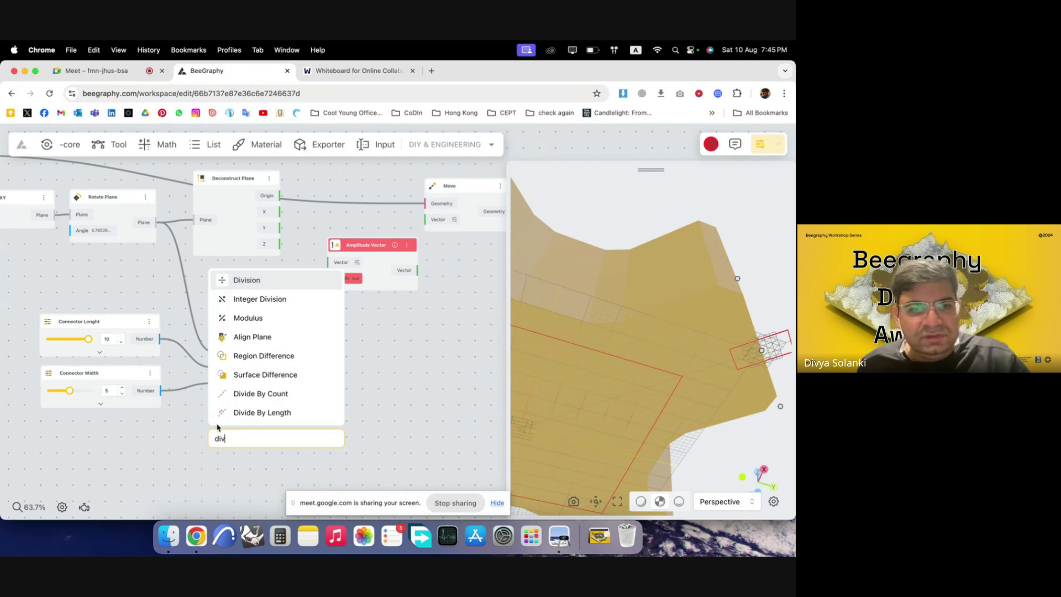
{"action": "left_click", "coordinate": [271, 281]}
{"action": "double_click", "coordinate": [148, 464]}
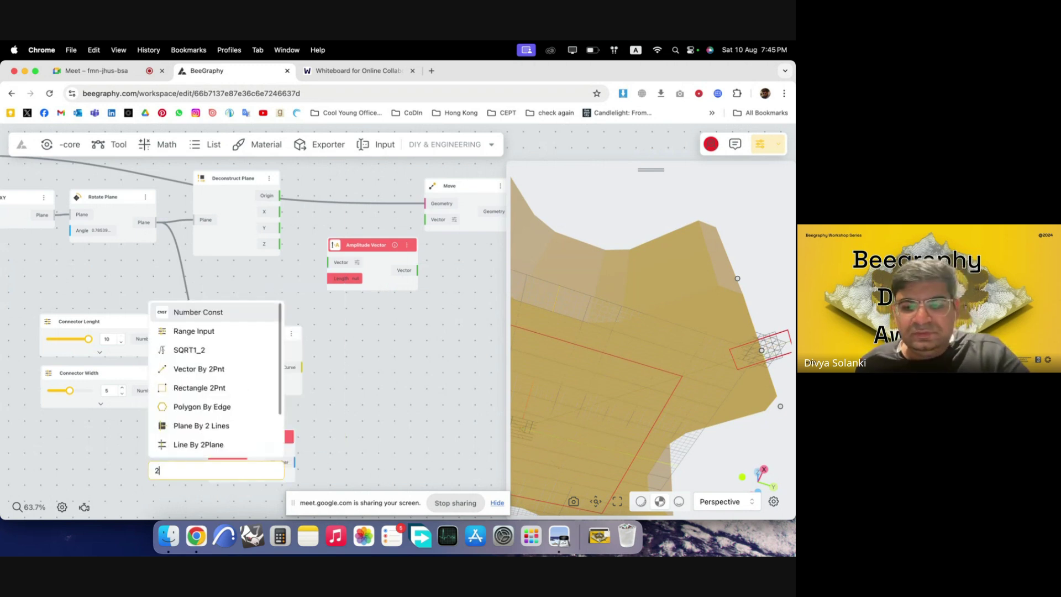
{"action": "left_click", "coordinate": [232, 309]}
{"action": "left_click_drag", "start_coordinate": [188, 458], "coordinate": [140, 458]}
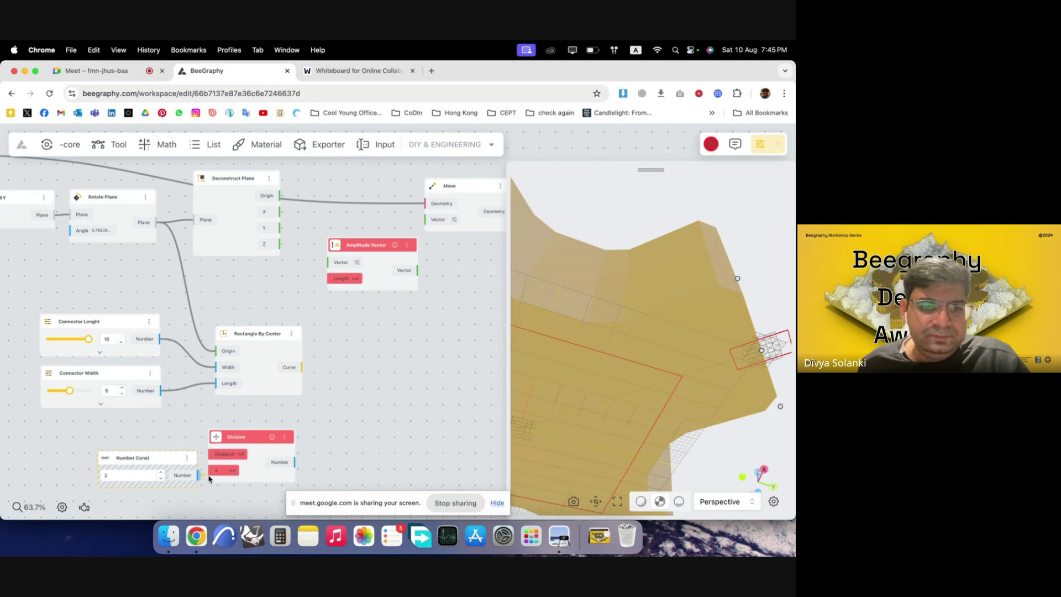
- Feed Amplitude Vector with Deconstruct Plane's X and Connector Lenght divided by the constant 2, and connect its output to Move's Vector
{"action": "left_click_drag", "start_coordinate": [213, 478], "coordinate": [286, 285]}
{"action": "scroll", "coordinate": [360, 444], "scroll_direction": "down", "scroll_amount": 2}
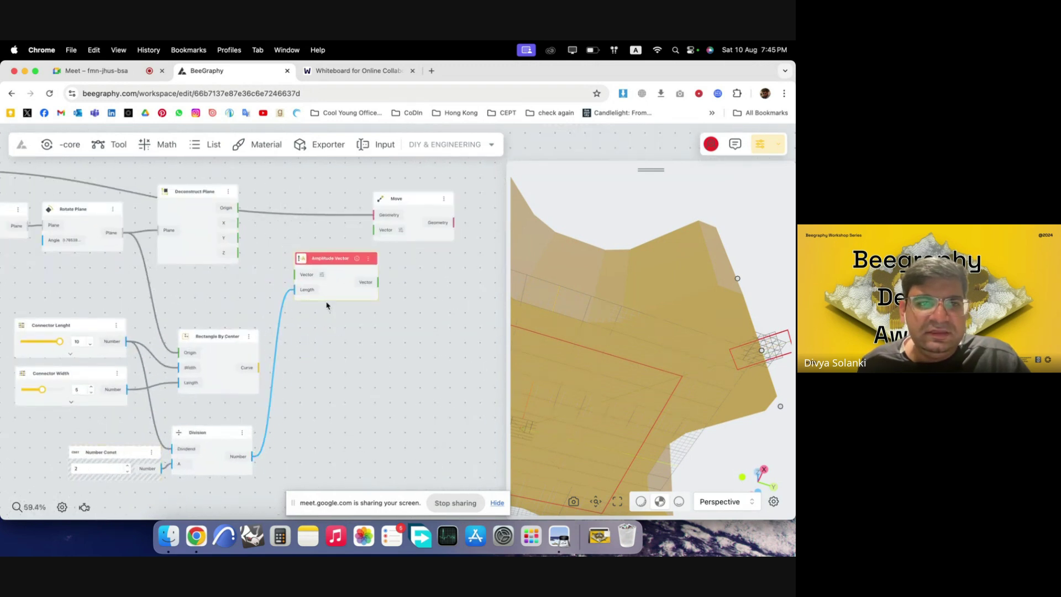
{"action": "left_click_drag", "start_coordinate": [239, 222], "coordinate": [295, 275]}
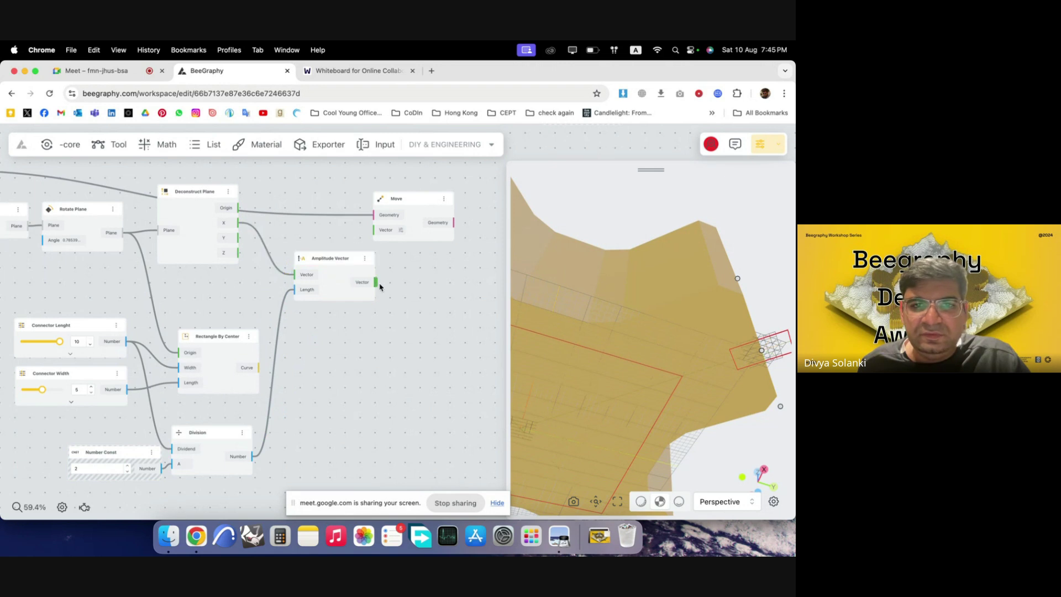
{"action": "left_click_drag", "start_coordinate": [377, 237], "coordinate": [464, 234]}
{"action": "left_click_drag", "start_coordinate": [345, 260], "coordinate": [355, 245]}
{"action": "left_click", "coordinate": [429, 293]}
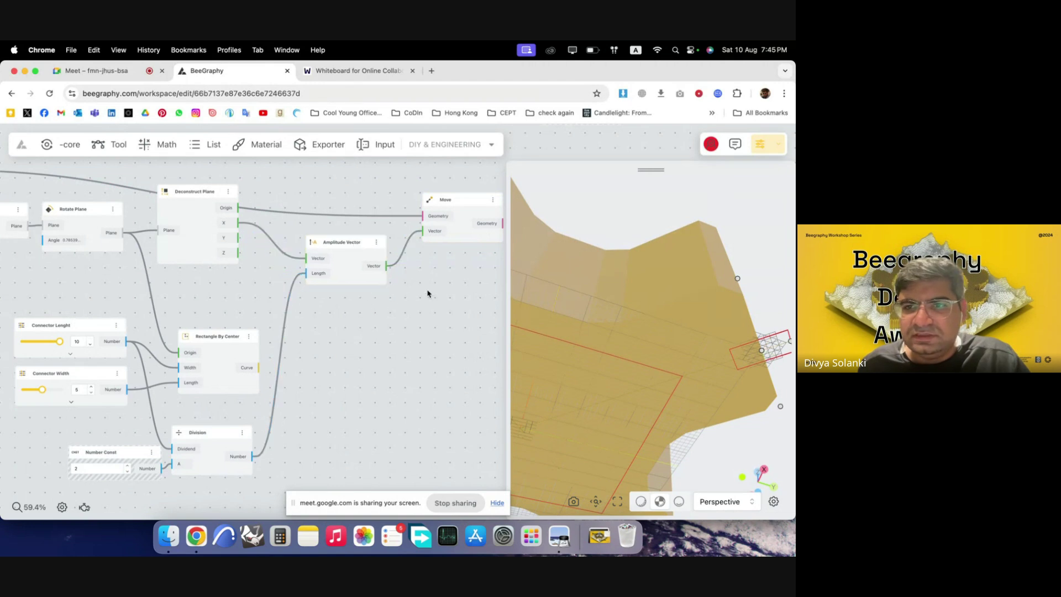
- Rearrange the Deconstruct Plane, Division, Number Const and Amplitude Vector nodes into a compact layout around the Move node's inputs
{"action": "scroll", "coordinate": [243, 290], "scroll_direction": "down", "scroll_amount": 3}
{"action": "left_click_drag", "start_coordinate": [263, 283], "coordinate": [273, 273]}
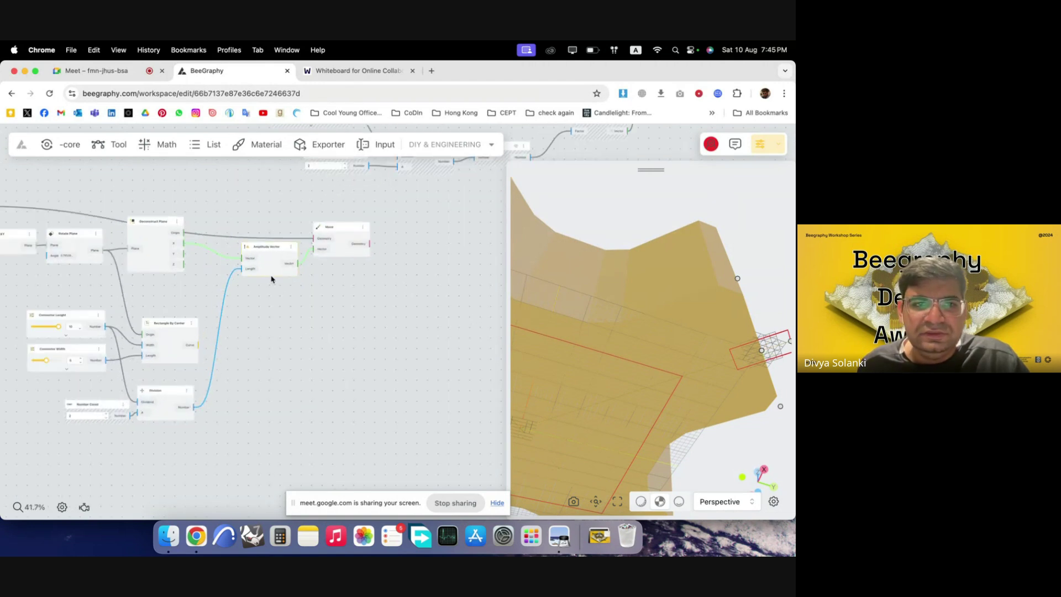
{"action": "left_click_drag", "start_coordinate": [221, 415], "coordinate": [197, 292]}
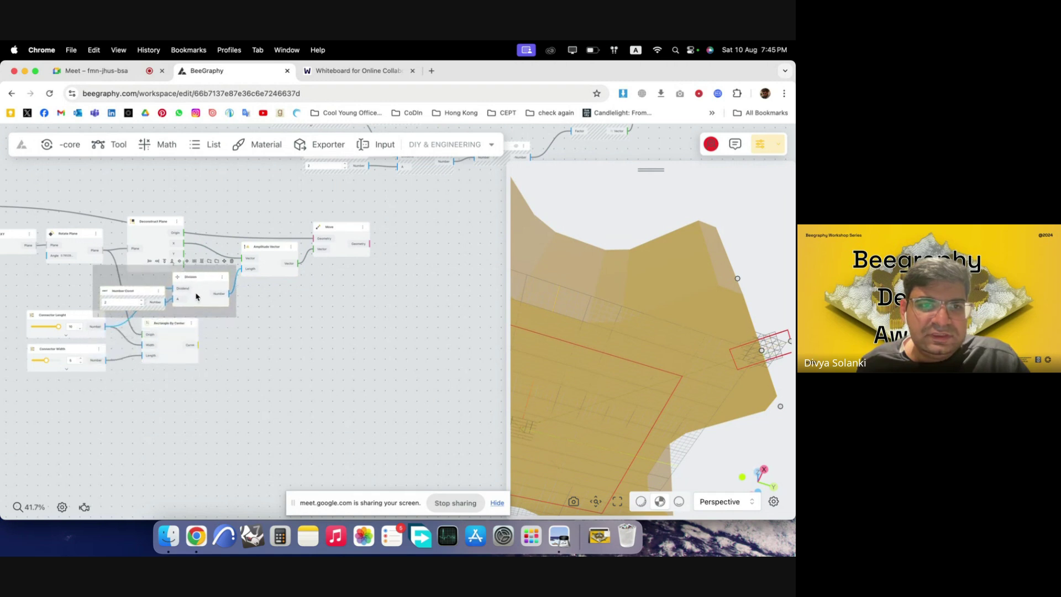
{"action": "left_click_drag", "start_coordinate": [161, 234], "coordinate": [191, 191]}
{"action": "left_click_drag", "start_coordinate": [209, 285], "coordinate": [204, 278]}
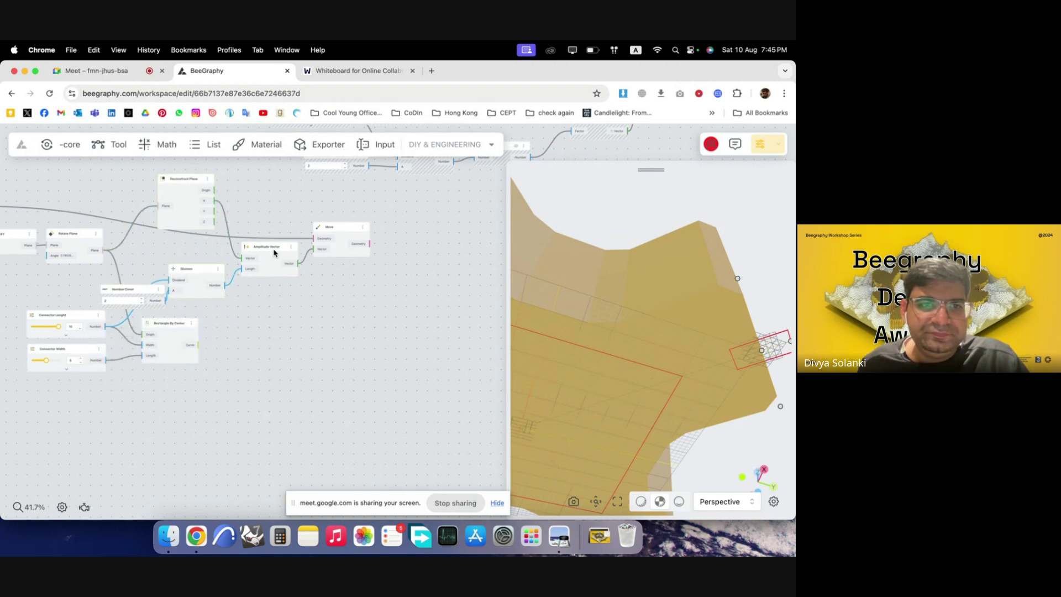
{"action": "left_click_drag", "start_coordinate": [274, 253], "coordinate": [276, 238]}
{"action": "left_click_drag", "start_coordinate": [152, 291], "coordinate": [141, 283]}
{"action": "scroll", "coordinate": [337, 314], "scroll_direction": "down", "scroll_amount": 3}
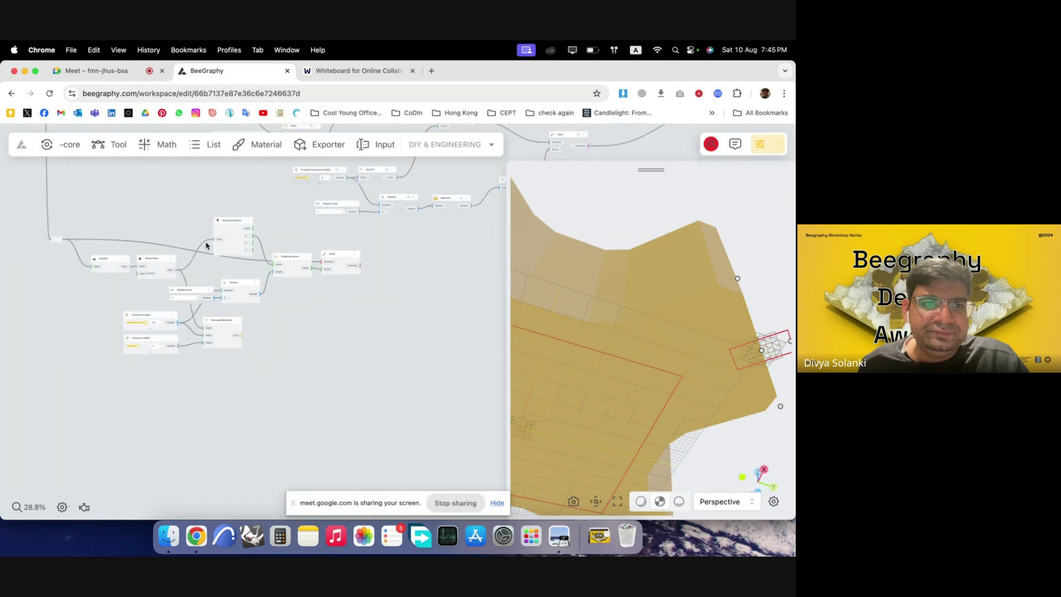
- Spread out the Move and Amplitude Vector nodes to make room after the Division node
{"action": "left_click_drag", "start_coordinate": [249, 225], "coordinate": [239, 234]}
{"action": "scroll", "coordinate": [397, 278], "scroll_direction": "up", "scroll_amount": 5}
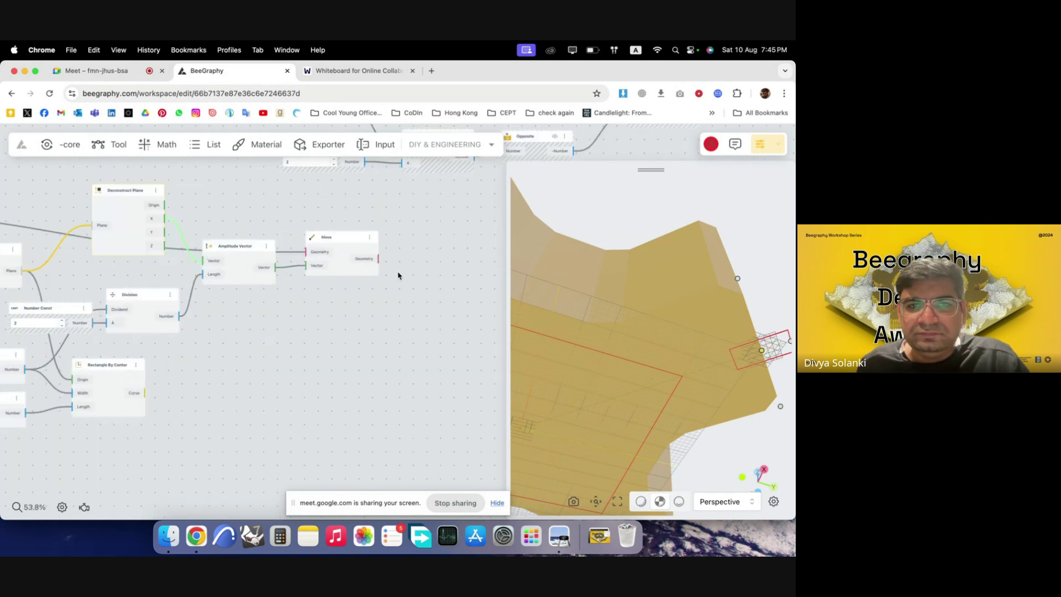
{"action": "scroll", "coordinate": [234, 313], "scroll_direction": "down", "scroll_amount": 3}
{"action": "scroll", "coordinate": [374, 288], "scroll_direction": "up", "scroll_amount": 8}
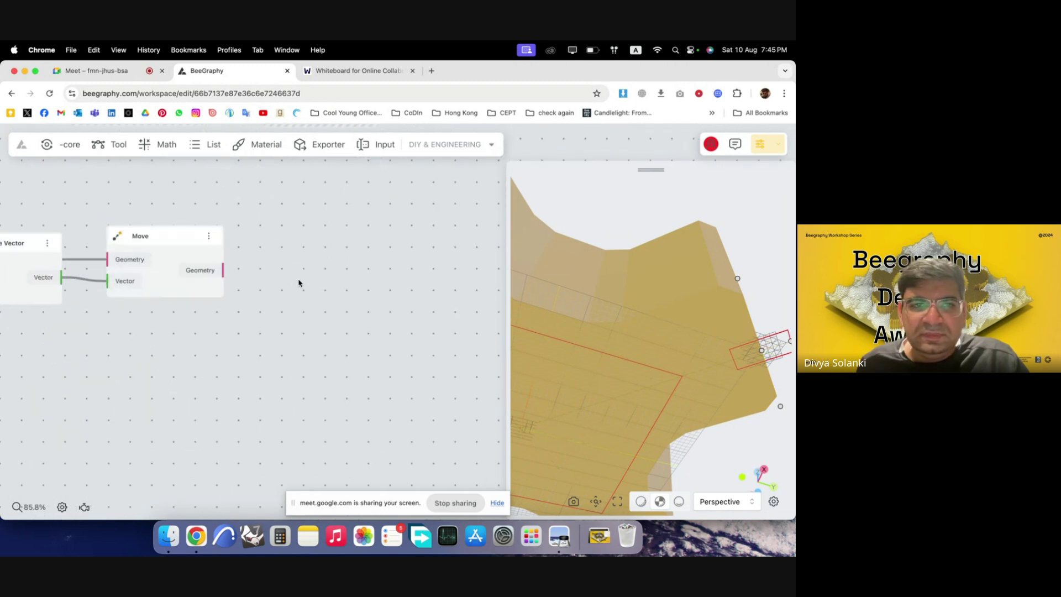
{"action": "left_click_drag", "start_coordinate": [193, 248], "coordinate": [303, 245]}
{"action": "left_click", "coordinate": [345, 308]}
{"action": "scroll", "coordinate": [368, 310], "scroll_direction": "down", "scroll_amount": 3}
{"action": "scroll", "coordinate": [171, 297], "scroll_direction": "up", "scroll_amount": 2}
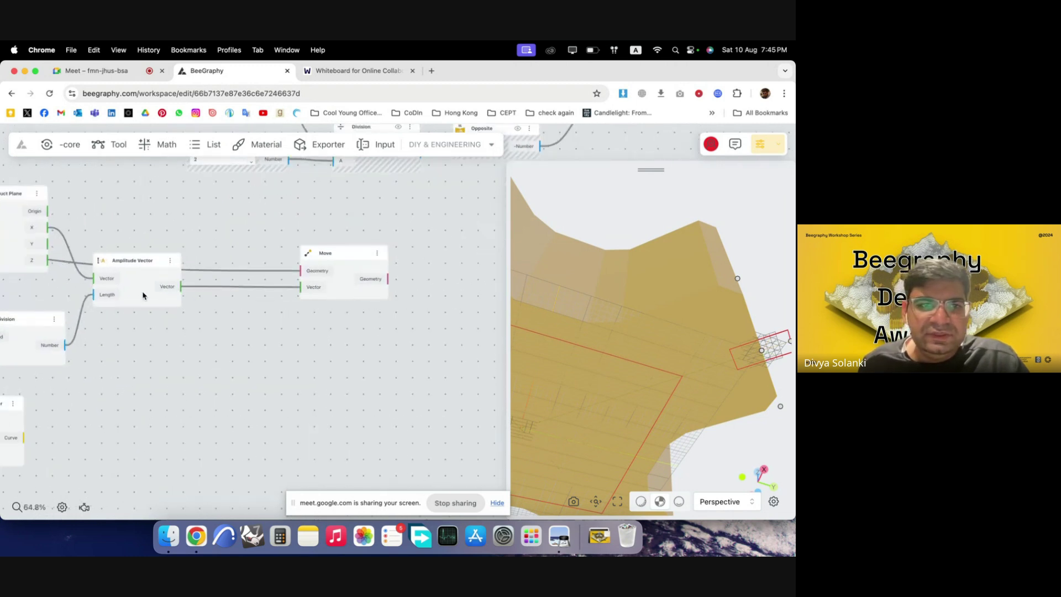
{"action": "left_click_drag", "start_coordinate": [143, 295], "coordinate": [220, 299]}
- Insert an Opposite node between the Division output and the Length input of the Amplitude Vector node
{"action": "double_click", "coordinate": [147, 345]}
{"action": "type", "text": "op"}
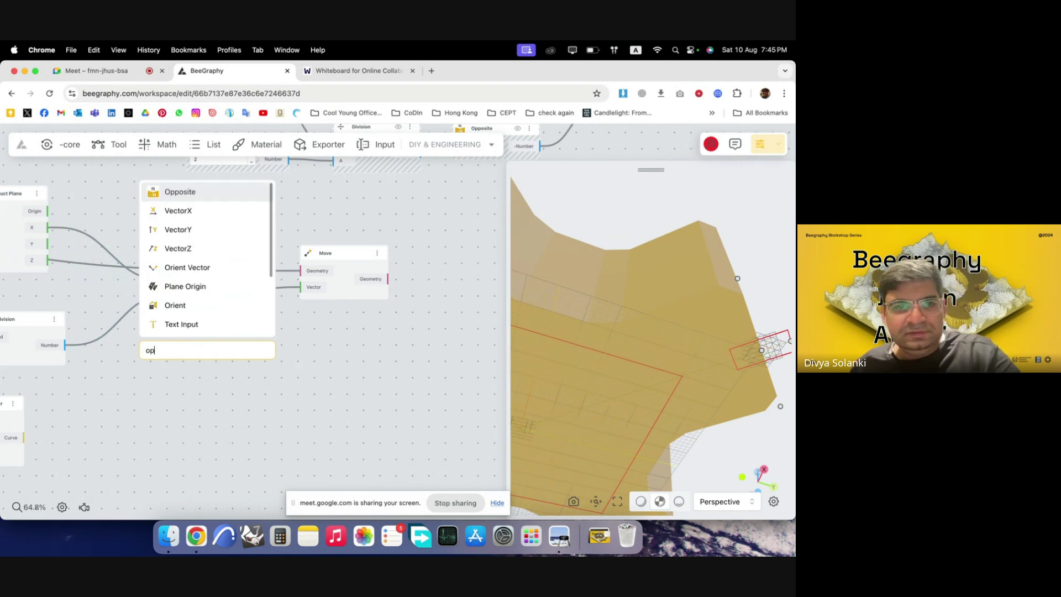
{"action": "left_click", "coordinate": [190, 193]}
{"action": "left_click_drag", "start_coordinate": [65, 344], "coordinate": [267, 301]}
{"action": "left_click_drag", "start_coordinate": [362, 291], "coordinate": [400, 293]}
- Select all the connector nodes and move the group farther down, away from the node group above
{"action": "scroll", "coordinate": [403, 348], "scroll_direction": "down", "scroll_amount": 5}
{"action": "left_click_drag", "start_coordinate": [422, 418], "coordinate": [40, 282]}
{"action": "left_click_drag", "start_coordinate": [206, 292], "coordinate": [239, 372]}
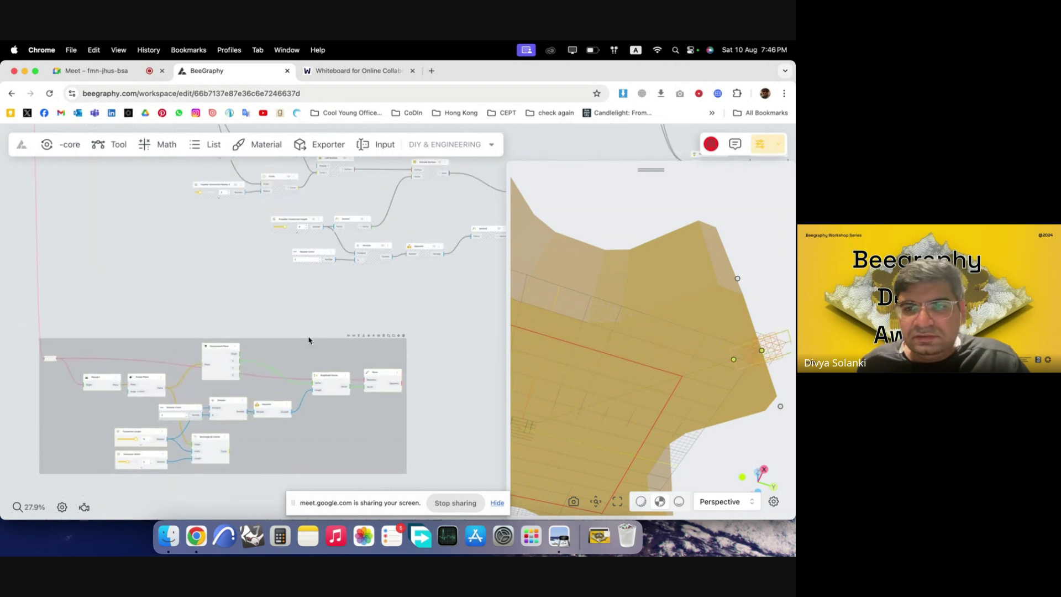
{"action": "scroll", "coordinate": [308, 339], "scroll_direction": "down", "scroll_amount": 4}
{"action": "left_click", "coordinate": [447, 405]}
{"action": "scroll", "coordinate": [438, 400], "scroll_direction": "up", "scroll_amount": 6}
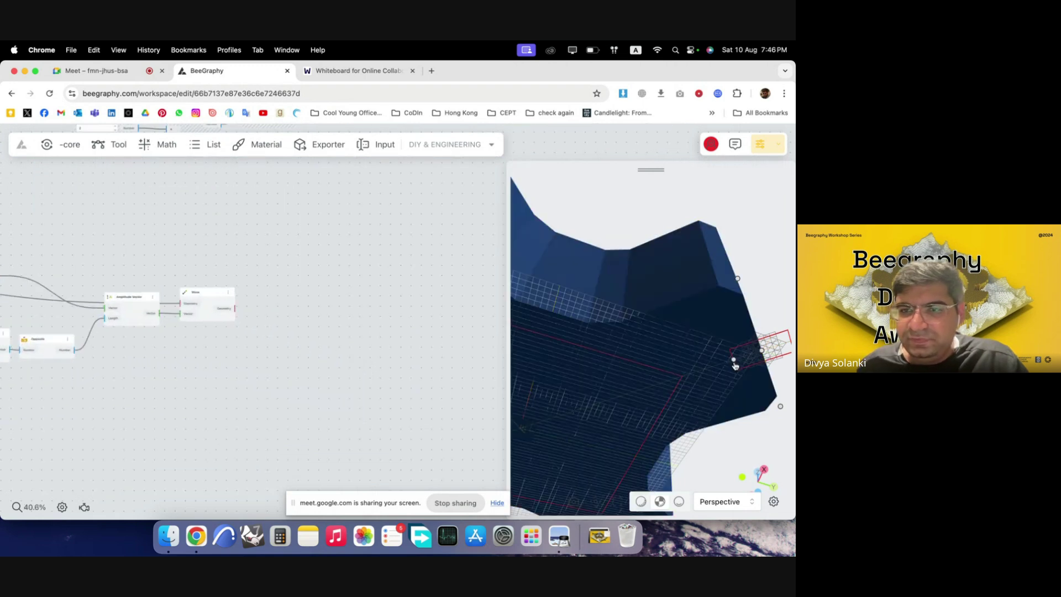
{"action": "scroll", "coordinate": [397, 349], "scroll_direction": "up", "scroll_amount": 4}
{"action": "double_click", "coordinate": [260, 299]}
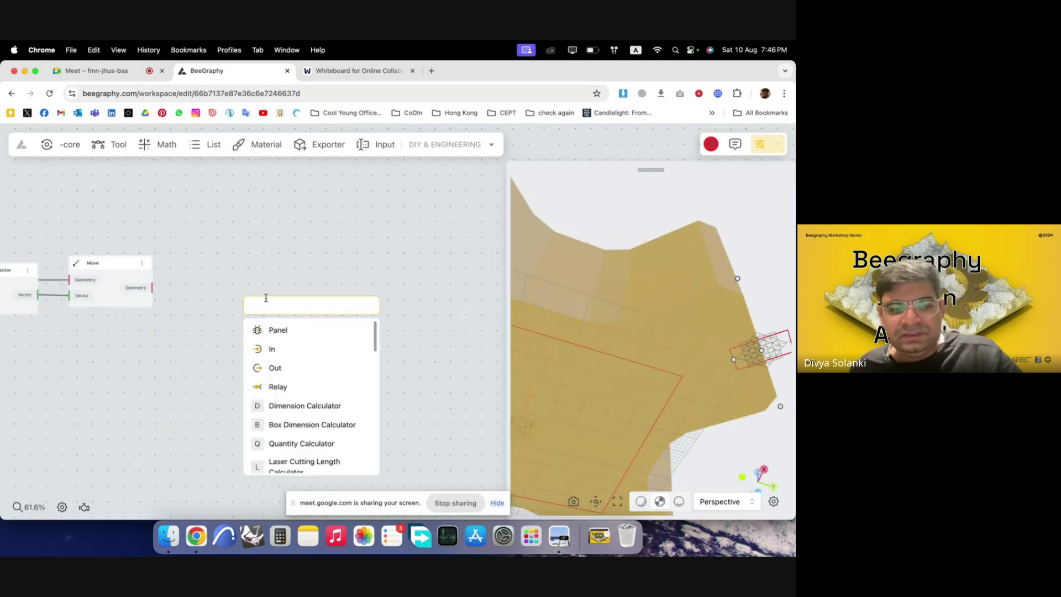
{"action": "type", "text": "c"}
{"action": "type", "text": "yd"}
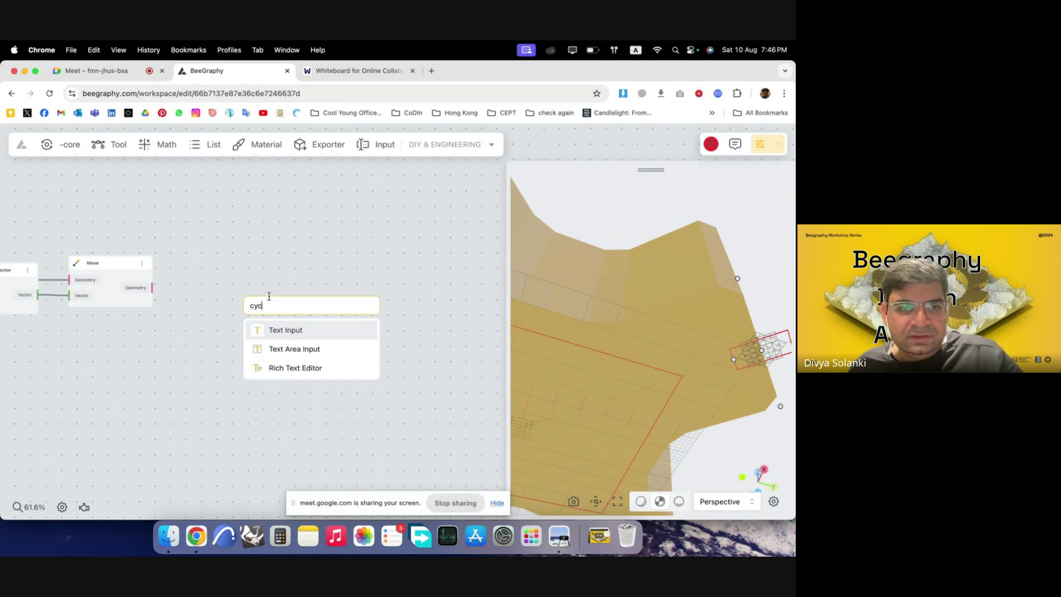
{"action": "left_click", "coordinate": [322, 281]}
{"action": "double_click", "coordinate": [239, 273]}
{"action": "type", "text": "cy"}
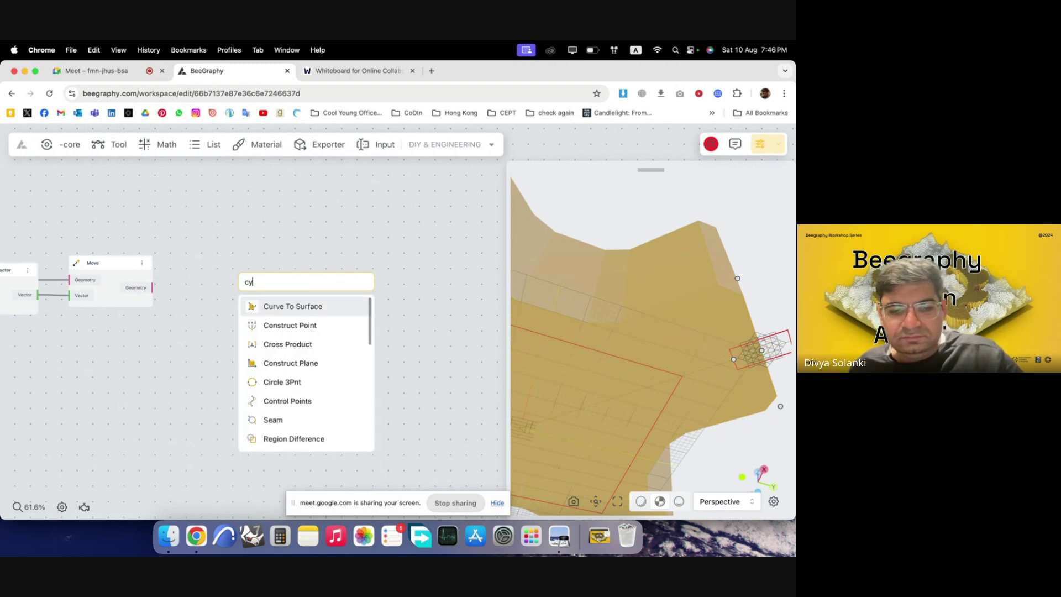
{"action": "type", "text": "lin"}
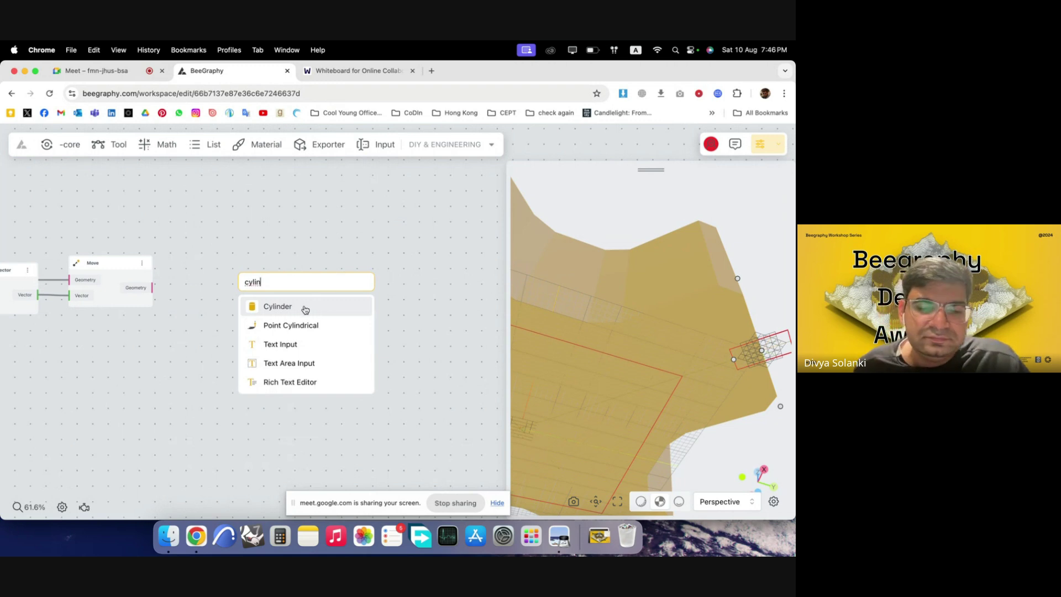
{"action": "left_click", "coordinate": [221, 284]}
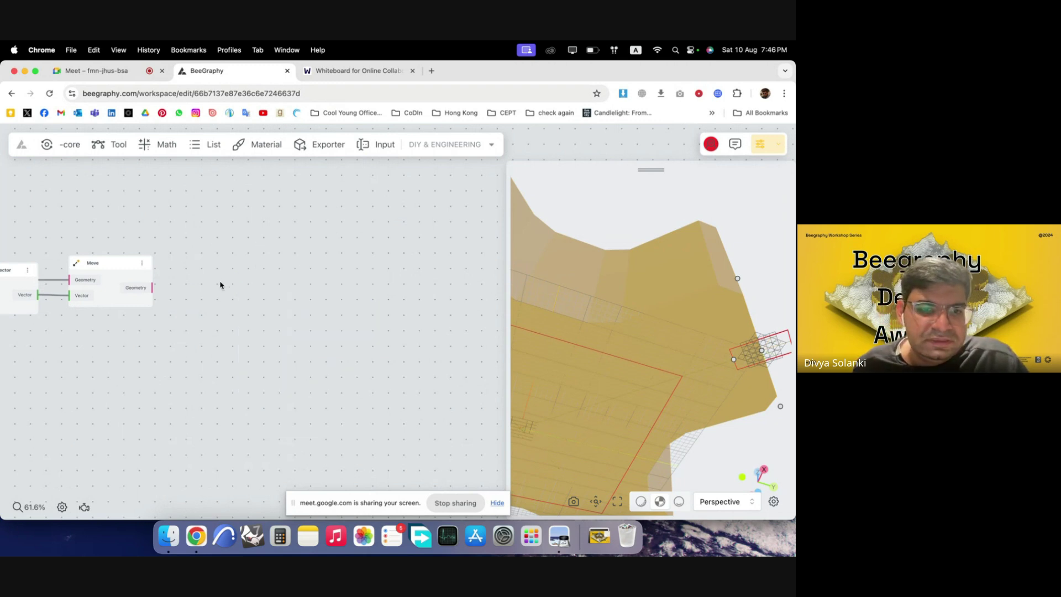
- Add a Circle node and connect the Move node's Geometry output to its Origin
{"action": "double_click", "coordinate": [220, 284]}
{"action": "type", "text": "cir"}
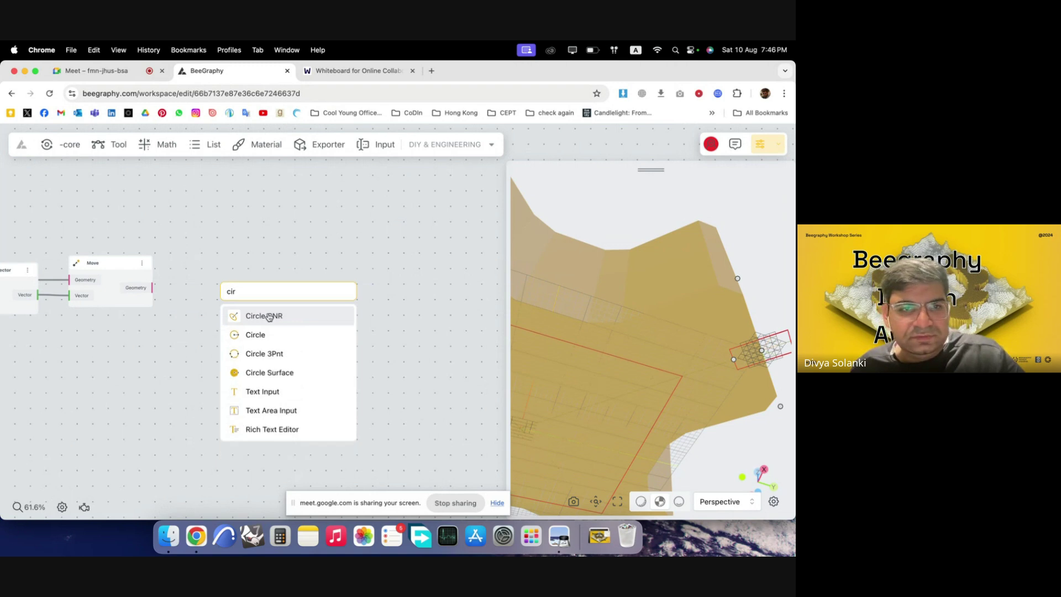
{"action": "left_click", "coordinate": [277, 334]}
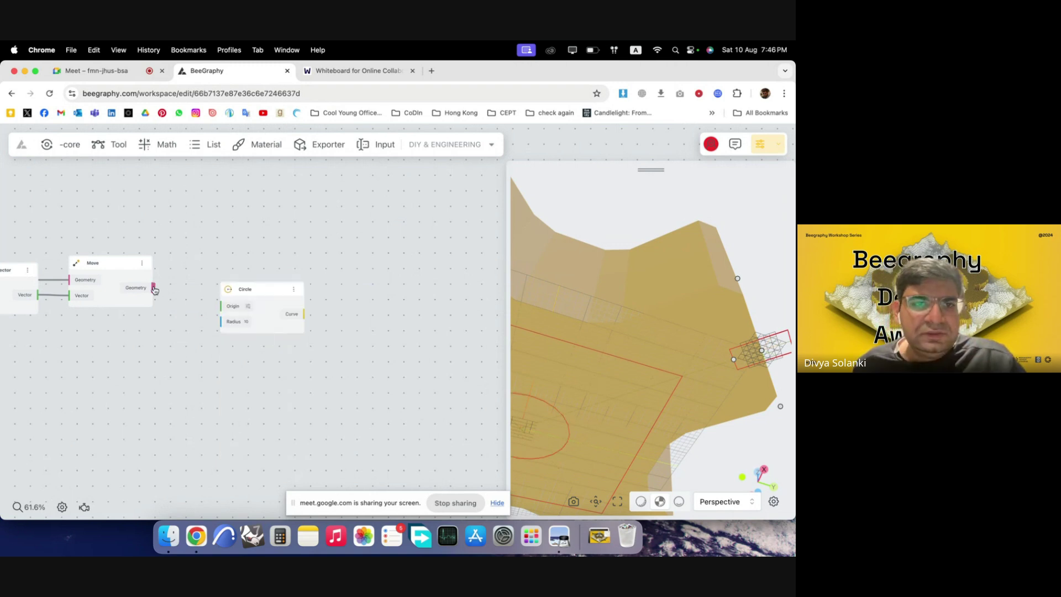
{"action": "left_click_drag", "start_coordinate": [153, 288], "coordinate": [284, 313]}
{"action": "scroll", "coordinate": [172, 369], "scroll_direction": "left", "scroll_amount": 2}
{"action": "scroll", "coordinate": [171, 370], "scroll_direction": "up", "scroll_amount": 1, "text": "ctrl"}
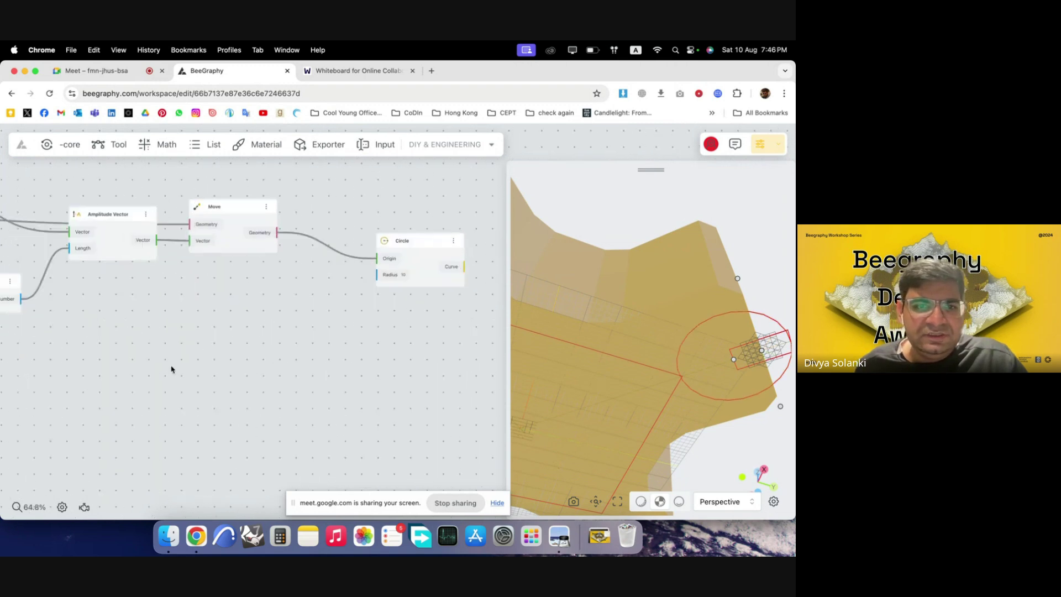
{"action": "scroll", "coordinate": [171, 370], "scroll_direction": "up", "scroll_amount": 1, "text": "ctrl"}
{"action": "double_click", "coordinate": [249, 317]}
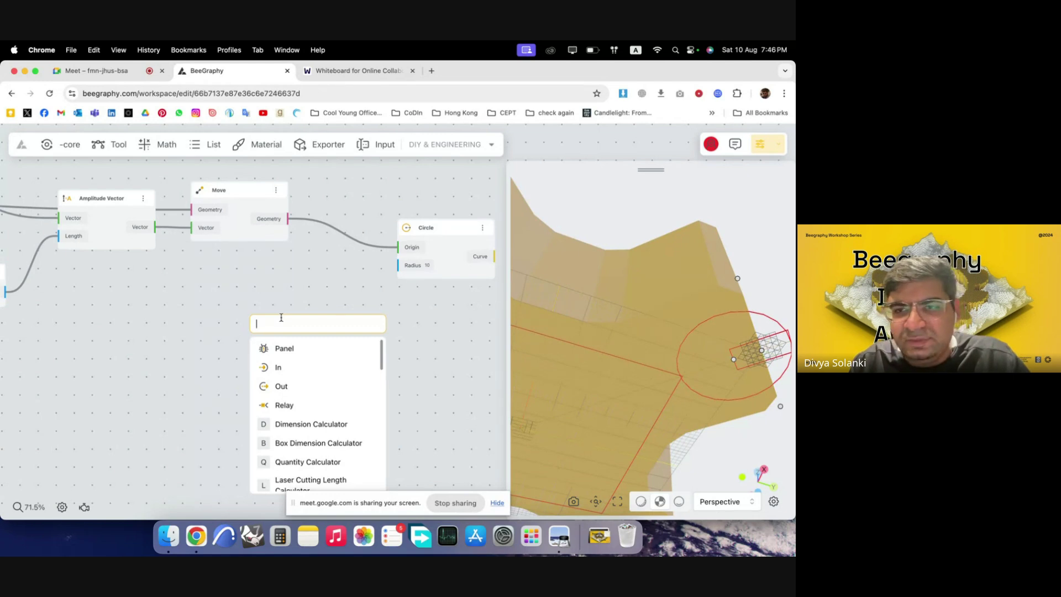
{"action": "scroll", "coordinate": [355, 309], "scroll_direction": "down", "scroll_amount": 5, "text": "ctrl"}
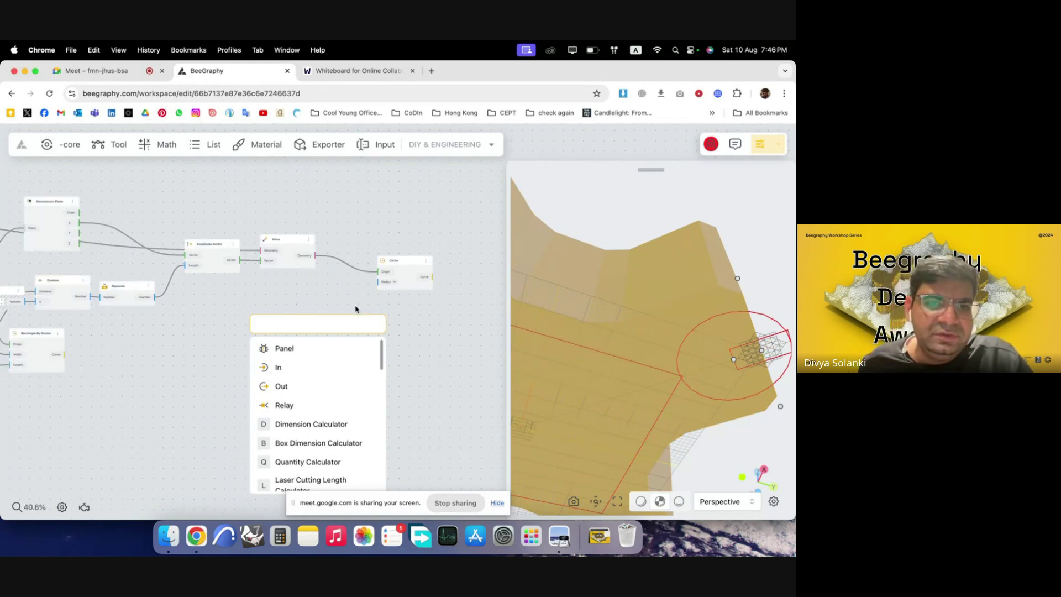
{"action": "left_click", "coordinate": [294, 297]}
{"action": "scroll", "coordinate": [365, 301], "scroll_direction": "down", "scroll_amount": 3}
{"action": "scroll", "coordinate": [89, 338], "scroll_direction": "up", "scroll_amount": 3}
{"action": "scroll", "coordinate": [327, 315], "scroll_direction": "right", "scroll_amount": 5}
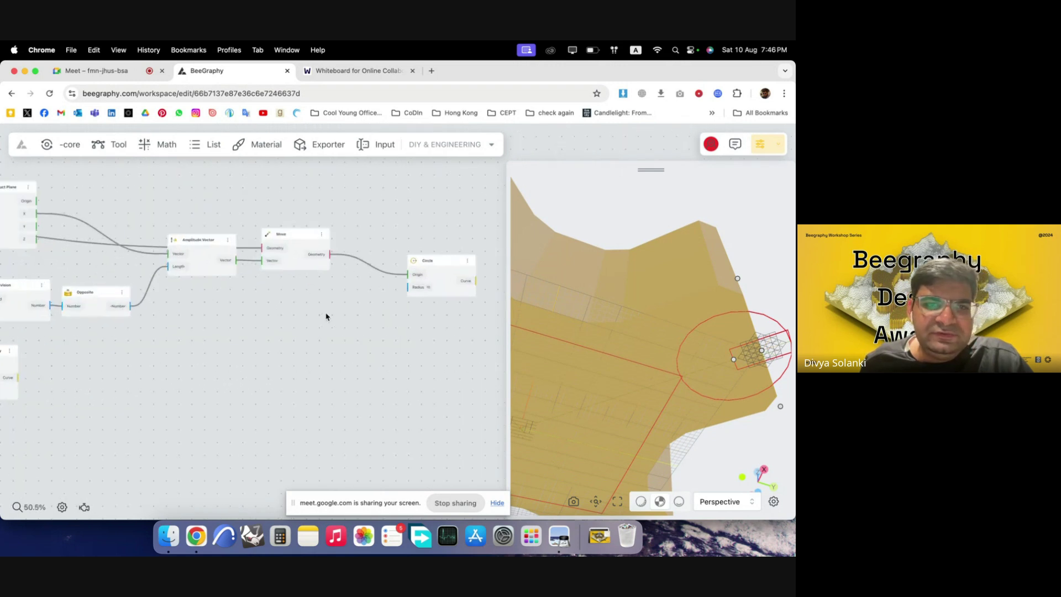
- Add a Range Input with the value 3 below the Move node and rename it "Conector radius"
{"action": "double_click", "coordinate": [336, 317]}
{"action": "type", "text": "3"}
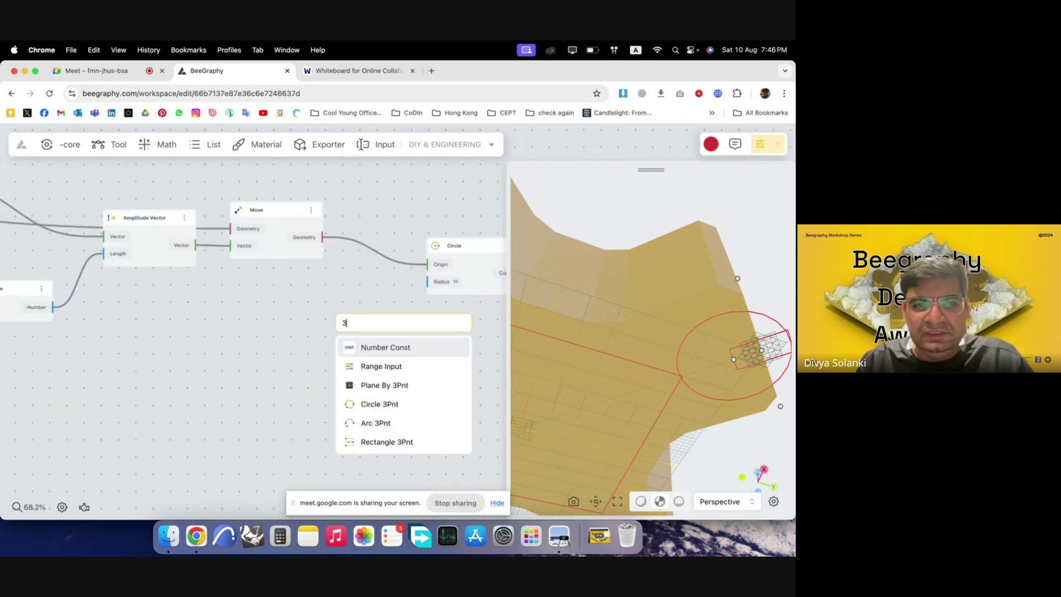
{"action": "left_click", "coordinate": [391, 366]}
{"action": "left_click_drag", "start_coordinate": [373, 318], "coordinate": [301, 317]}
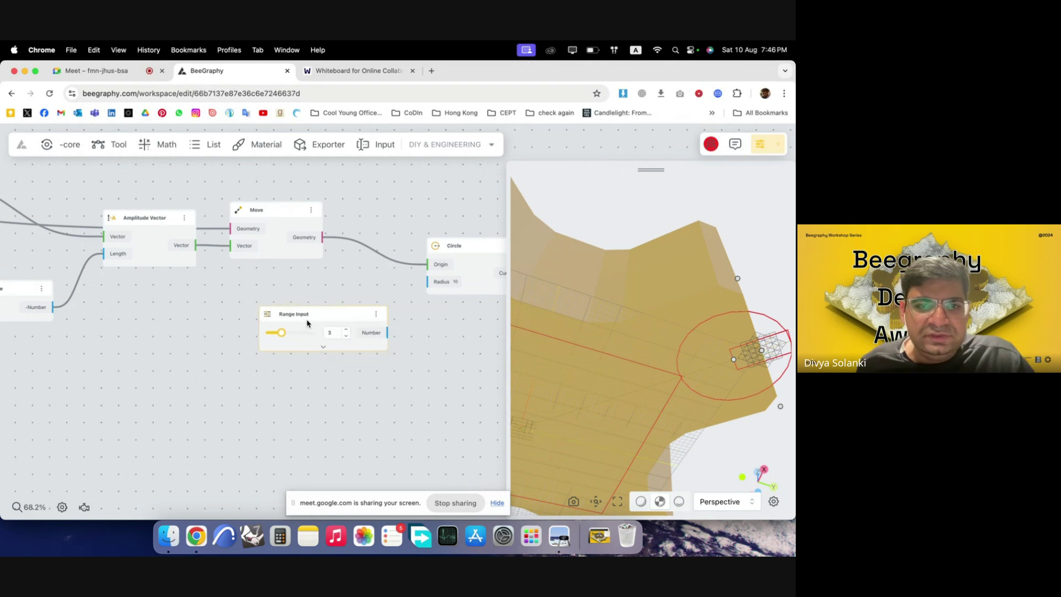
{"action": "double_click", "coordinate": [301, 313]}
{"action": "type", "text": "Conector ra"}
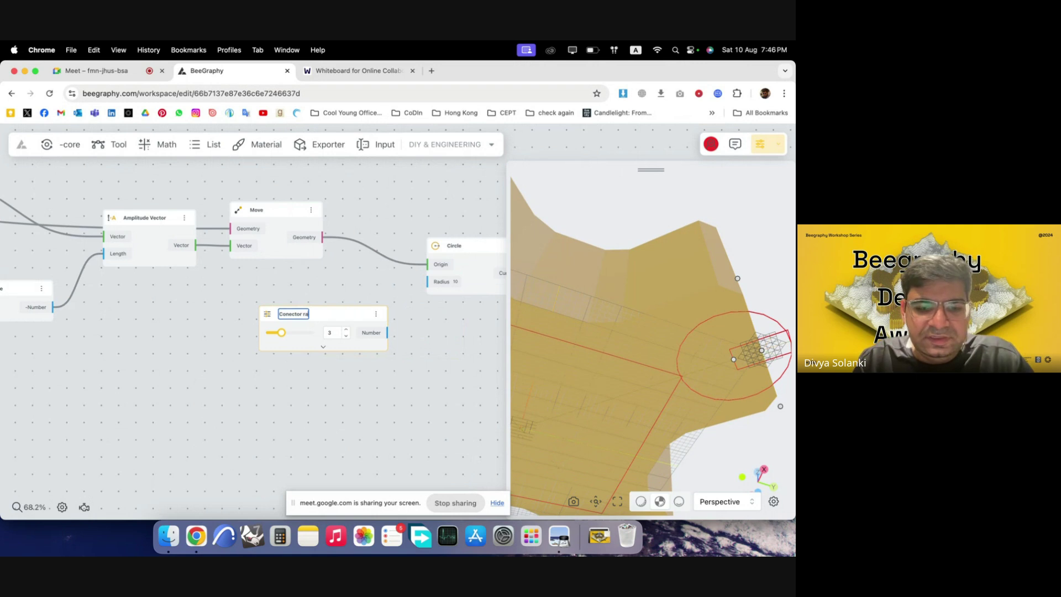
{"action": "type", "text": "dius"}
- Connect the Conector radius slider to the Circle's Radius and set the slider to 4
{"action": "left_click_drag", "start_coordinate": [381, 325], "coordinate": [326, 317]}
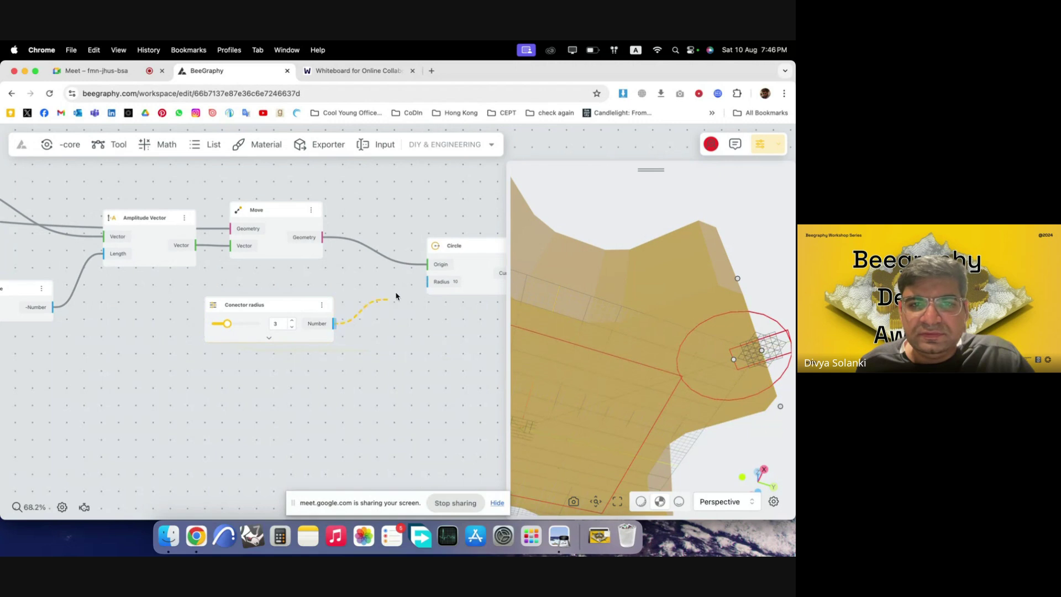
{"action": "left_click_drag", "start_coordinate": [396, 296], "coordinate": [428, 281]}
{"action": "scroll", "coordinate": [450, 327], "scroll_direction": "down", "scroll_amount": 3}
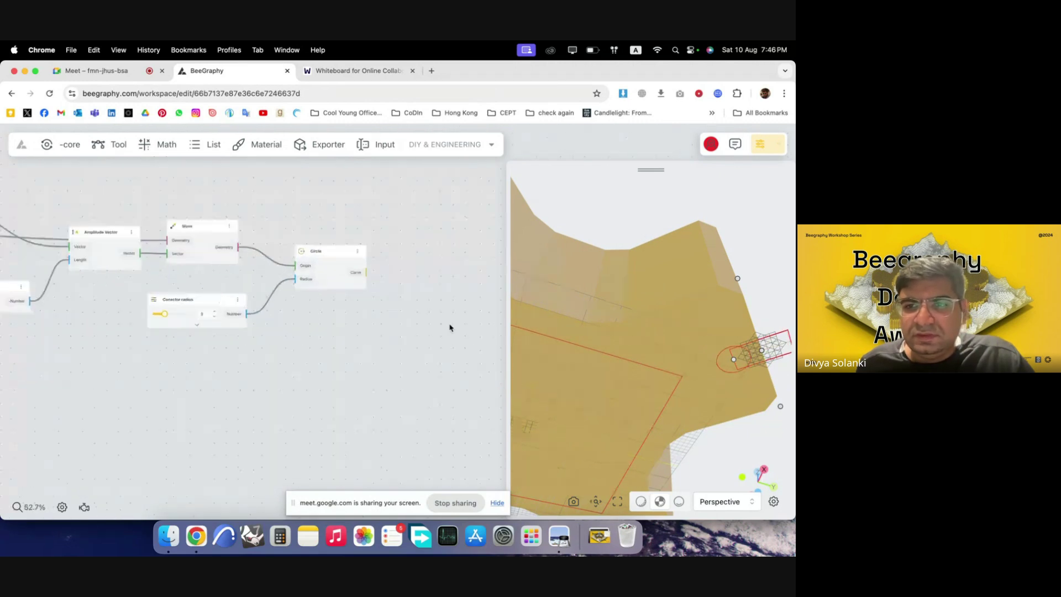
{"action": "scroll", "coordinate": [450, 328], "scroll_direction": "up", "scroll_amount": 2}
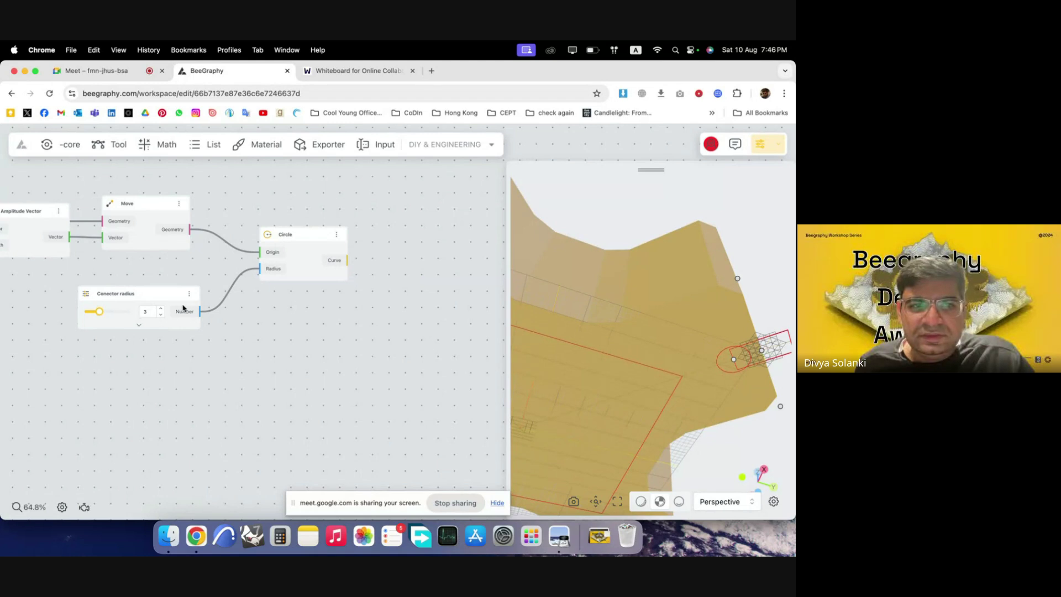
{"action": "left_click", "coordinate": [163, 312]}
- Add a Region Union node and connect the Circle's Curve output to its Region 1 input
{"action": "scroll", "coordinate": [214, 317], "scroll_direction": "down", "scroll_amount": 2}
{"action": "scroll", "coordinate": [345, 298], "scroll_direction": "up", "scroll_amount": 1}
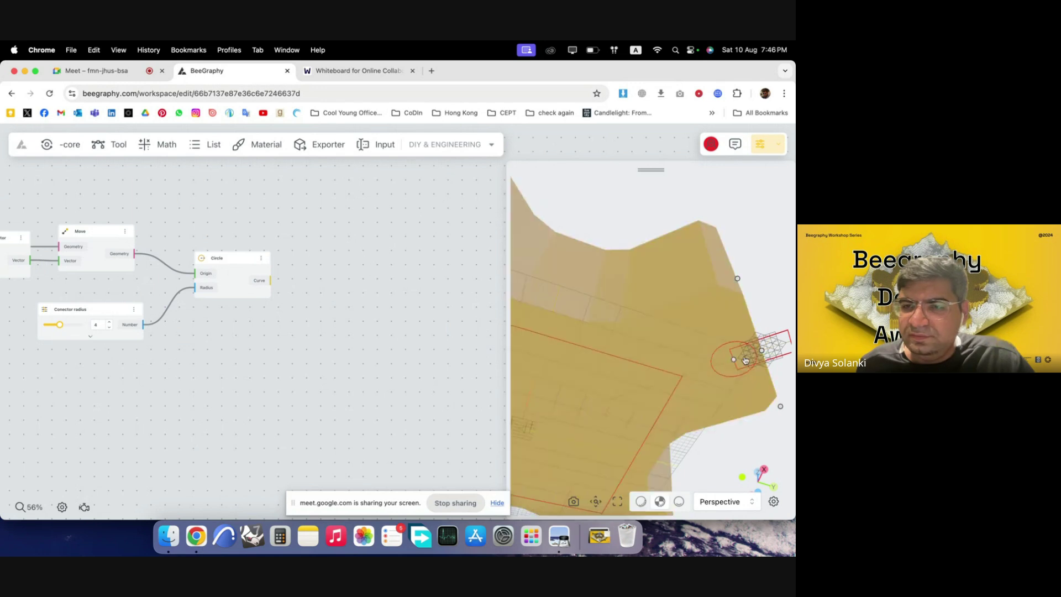
{"action": "left_click_drag", "start_coordinate": [703, 372], "coordinate": [712, 379]}
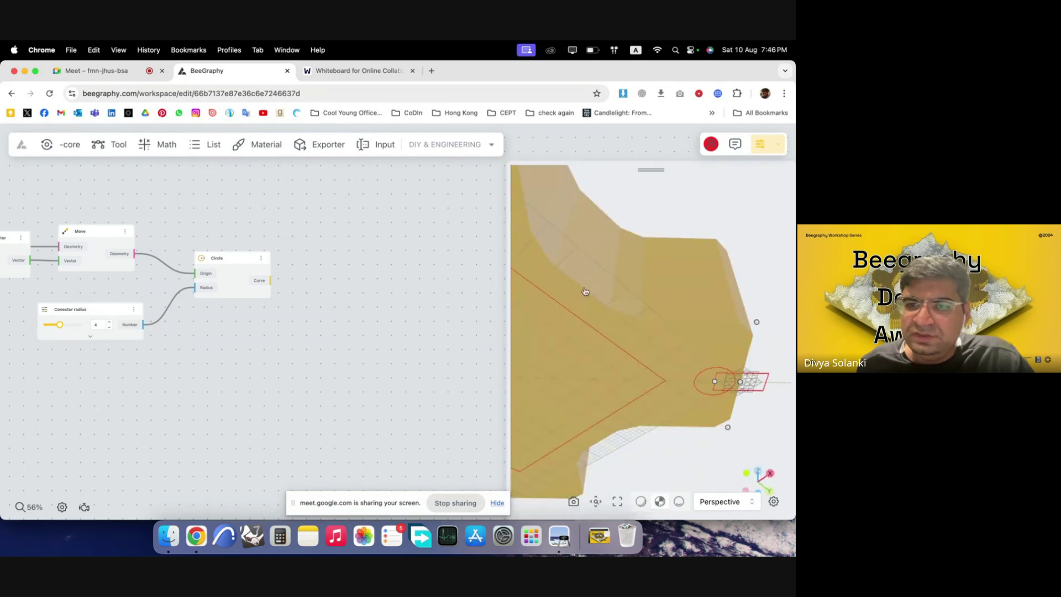
{"action": "double_click", "coordinate": [332, 269]}
{"action": "left_click", "coordinate": [314, 304]}
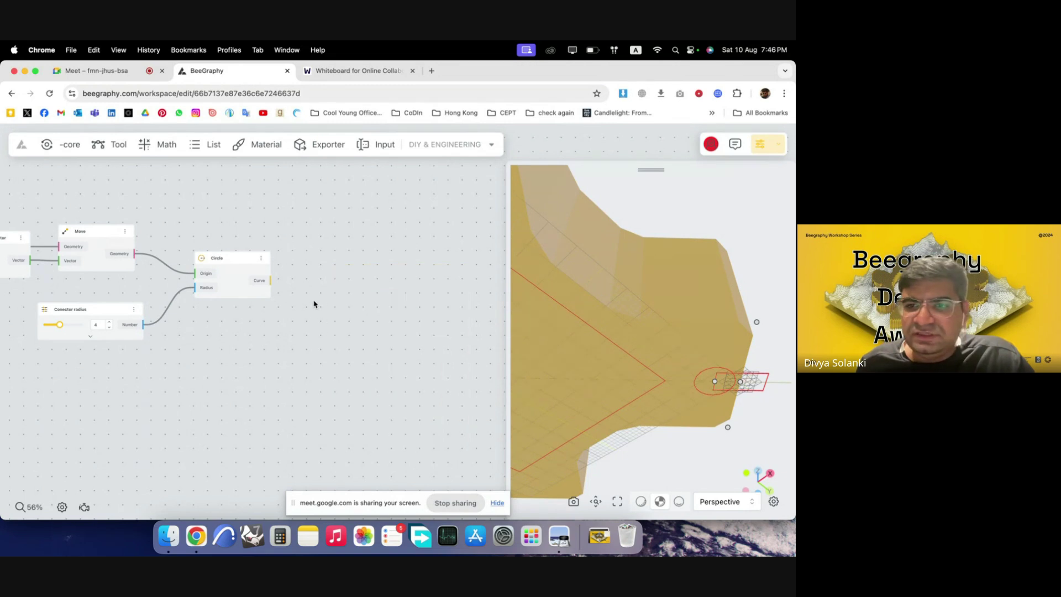
{"action": "double_click", "coordinate": [351, 275]}
{"action": "type", "text": "region"}
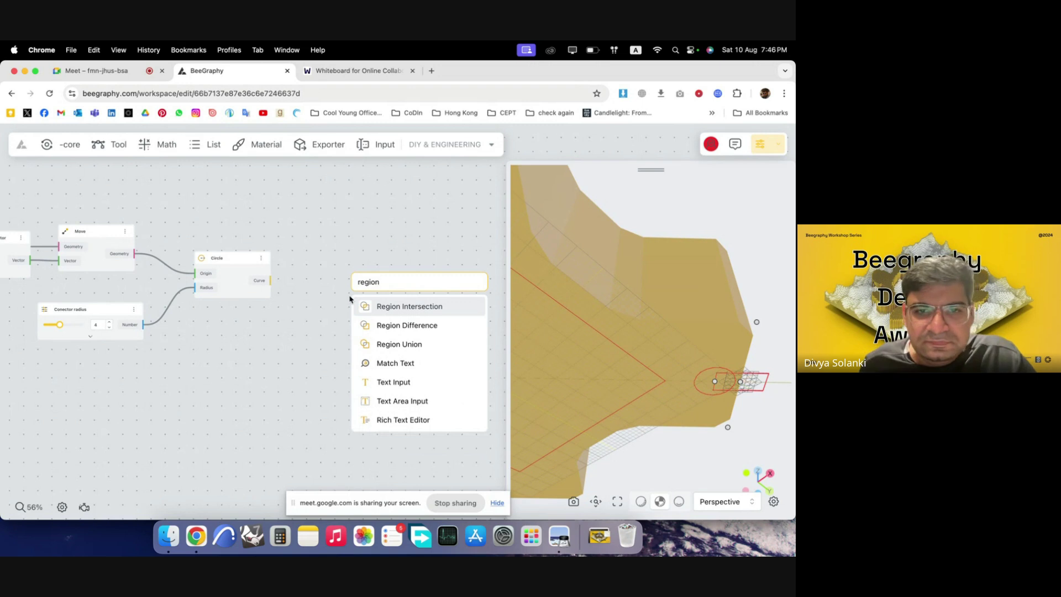
{"action": "left_click", "coordinate": [386, 344]}
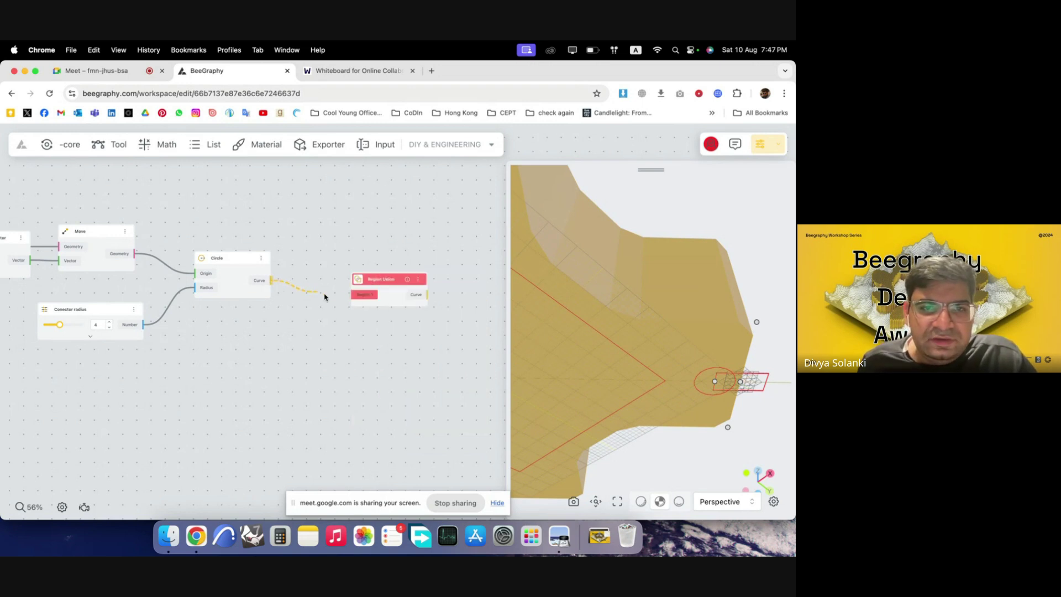
{"action": "left_click_drag", "start_coordinate": [351, 298], "coordinate": [352, 297]}
- Connect the Curve output of Rectangle By Center to the same Region 1 input of the Region Union node
{"action": "scroll", "coordinate": [385, 296], "scroll_direction": "down", "scroll_amount": 3}
{"action": "left_click", "coordinate": [381, 302]}
{"action": "scroll", "coordinate": [376, 313], "scroll_direction": "down", "scroll_amount": 5}
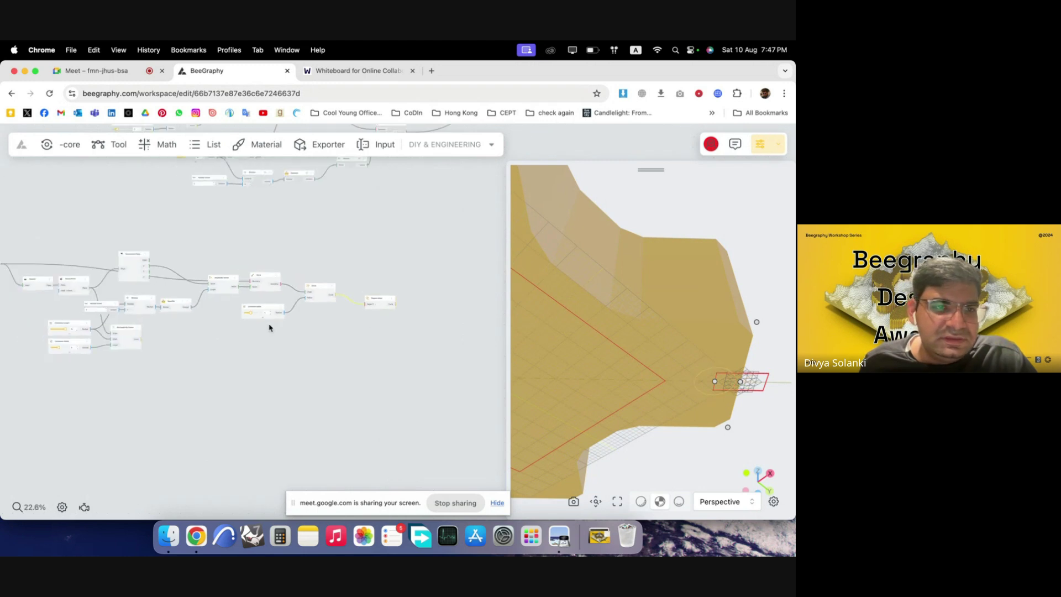
{"action": "scroll", "coordinate": [251, 326], "scroll_direction": "up", "scroll_amount": 5}
{"action": "scroll", "coordinate": [72, 345], "scroll_direction": "down", "scroll_amount": 3}
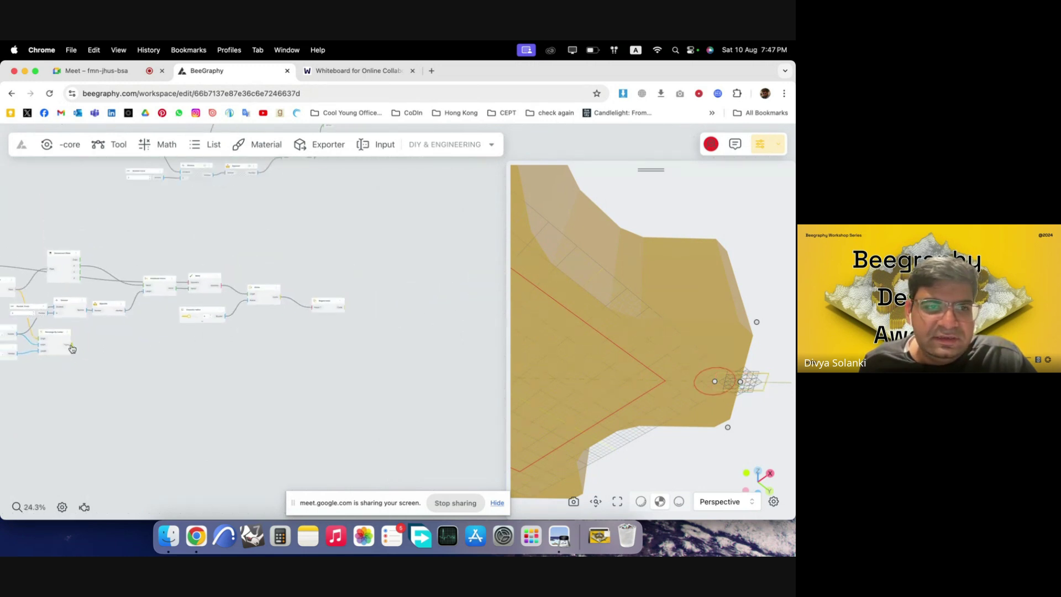
{"action": "left_click_drag", "start_coordinate": [72, 348], "coordinate": [313, 309]}
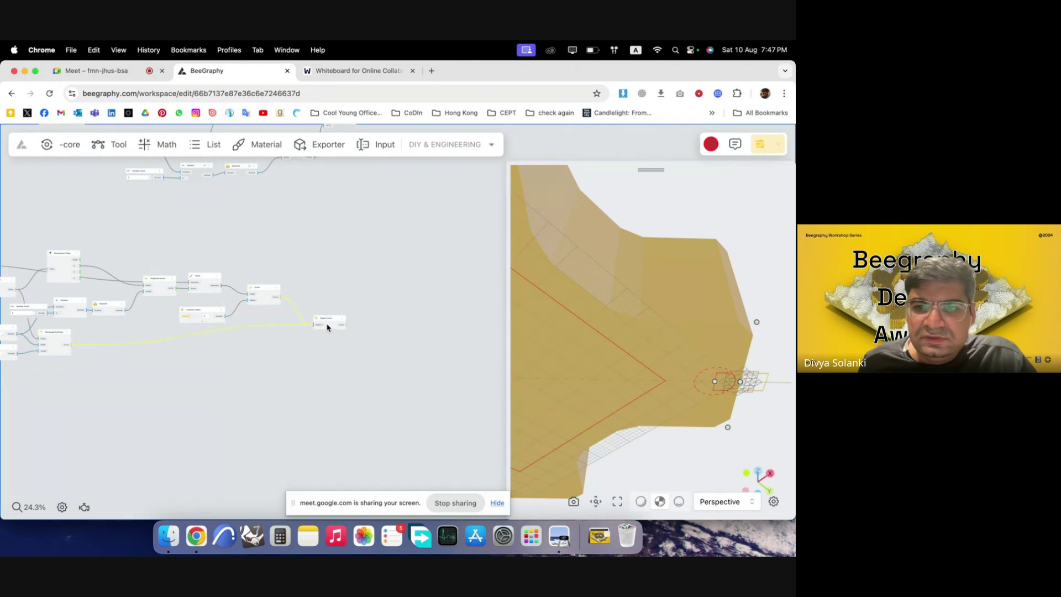
- Hide the previews of the connector nodes feeding the Region Union and inspect the merged outline in the 3D view
{"action": "scroll", "coordinate": [371, 327], "scroll_direction": "up", "scroll_amount": 4}
{"action": "scroll", "coordinate": [381, 296], "scroll_direction": "down", "scroll_amount": 5}
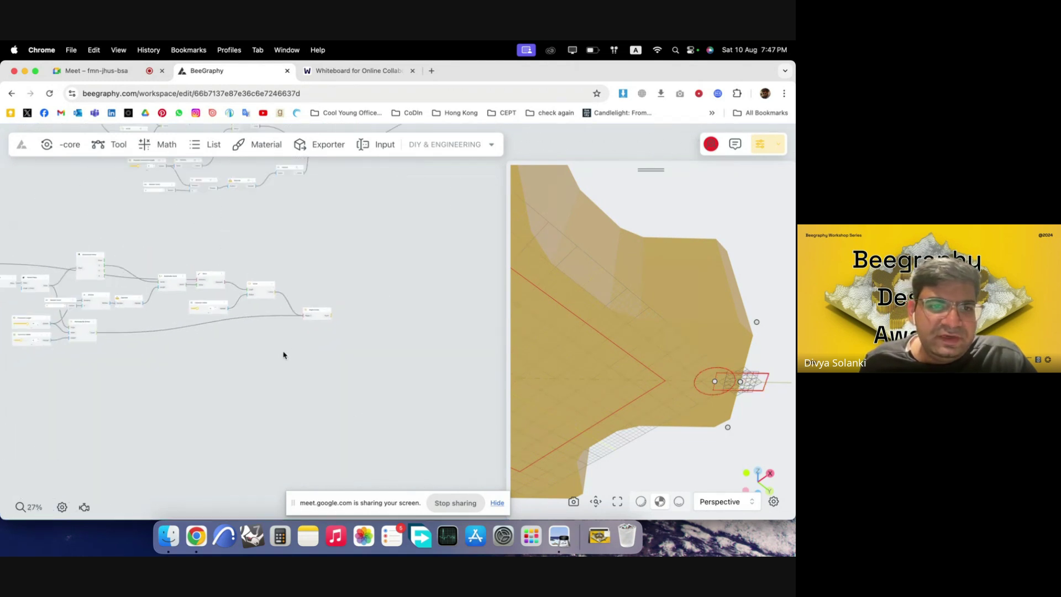
{"action": "left_click_drag", "start_coordinate": [283, 350], "coordinate": [15, 254]}
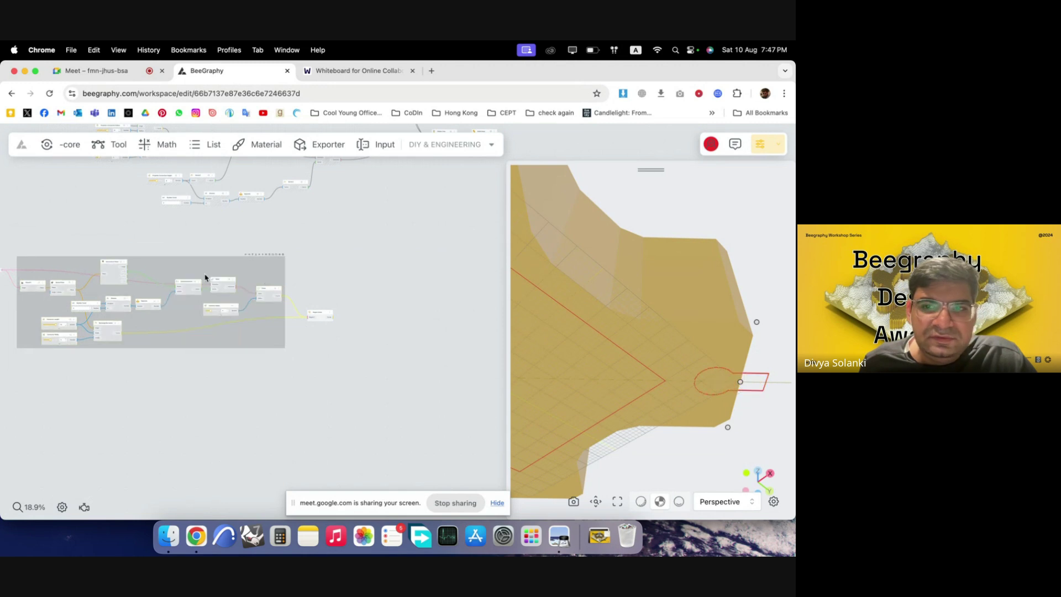
{"action": "left_click", "coordinate": [344, 275]}
{"action": "left_click_drag", "start_coordinate": [705, 418], "coordinate": [611, 360]}
{"action": "scroll", "coordinate": [354, 319], "scroll_direction": "up", "scroll_amount": 6}
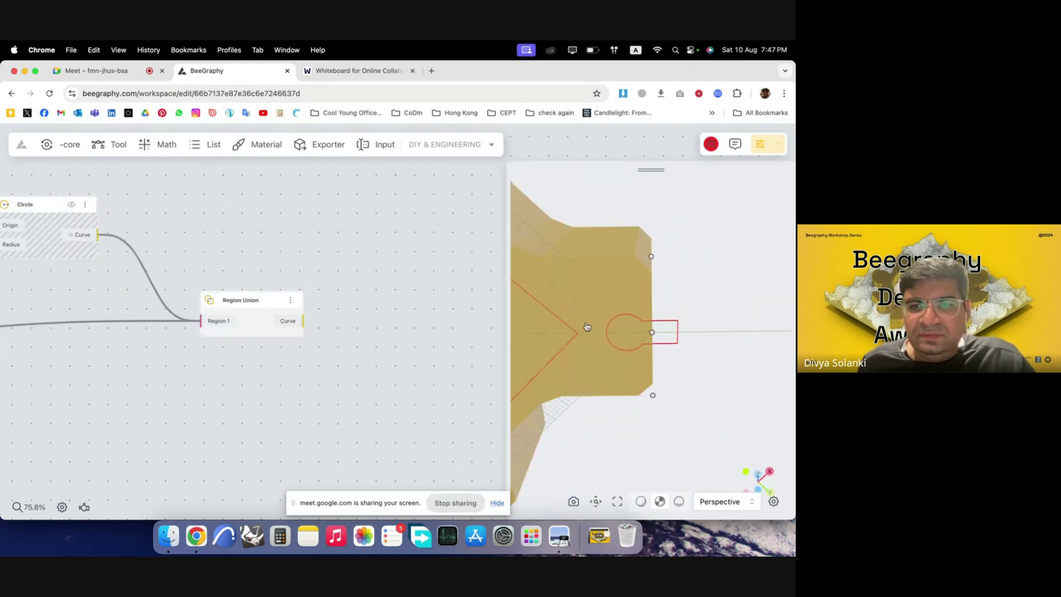
{"action": "left_click_drag", "start_coordinate": [586, 326], "coordinate": [663, 313]}
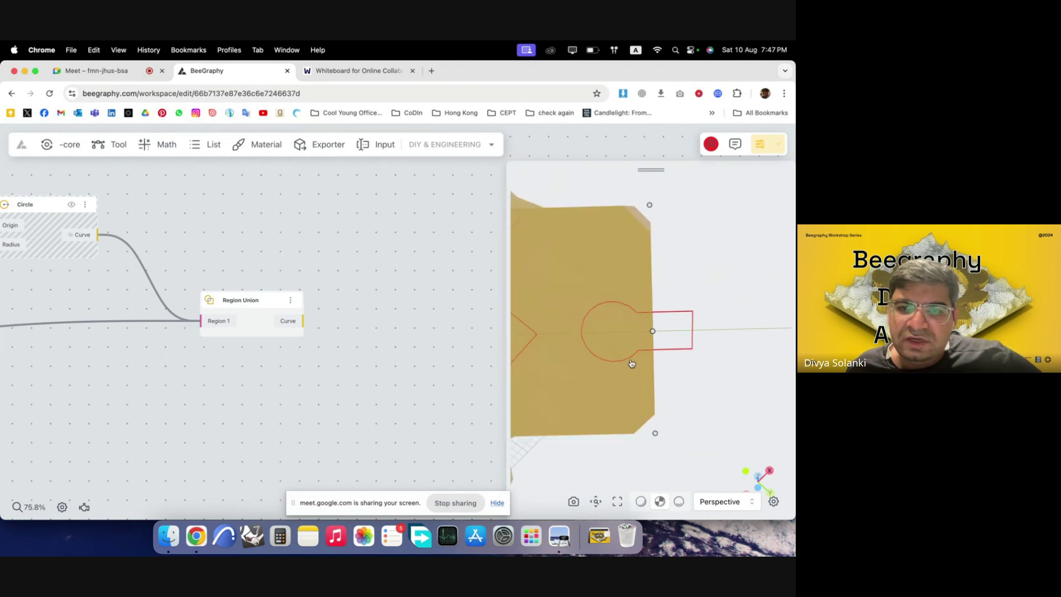
- Add an Addition node beside the Region Union node
{"action": "left_click_drag", "start_coordinate": [620, 223], "coordinate": [589, 314]}
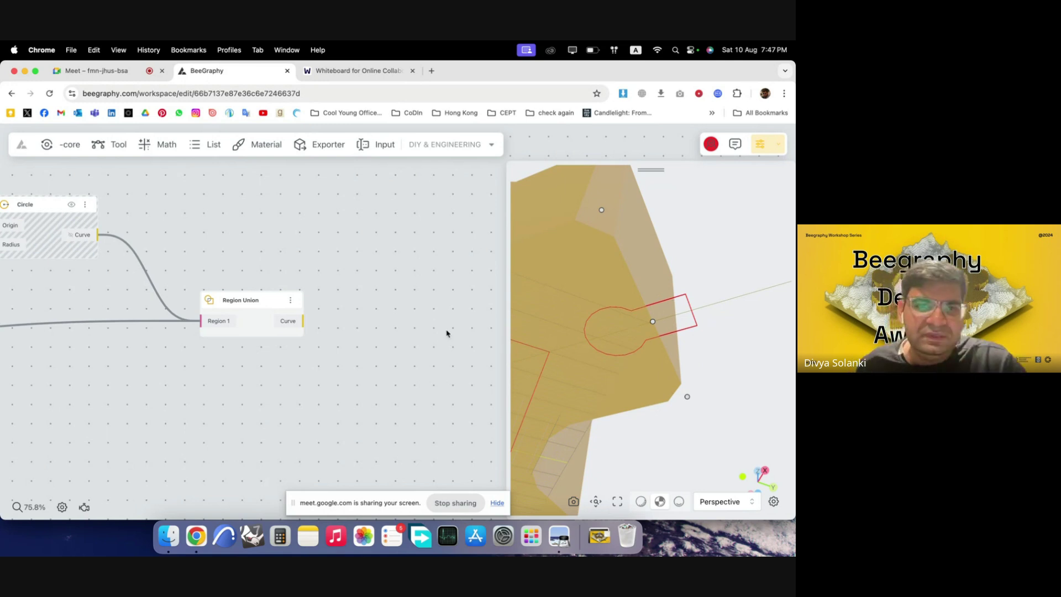
{"action": "left_click_drag", "start_coordinate": [255, 308], "coordinate": [237, 308]}
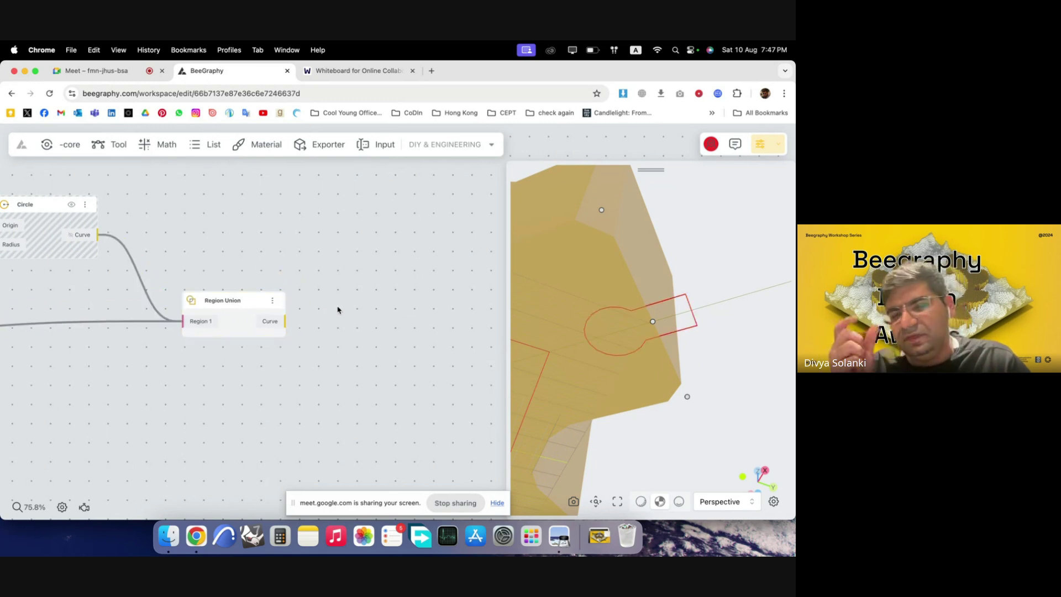
{"action": "double_click", "coordinate": [354, 333]}
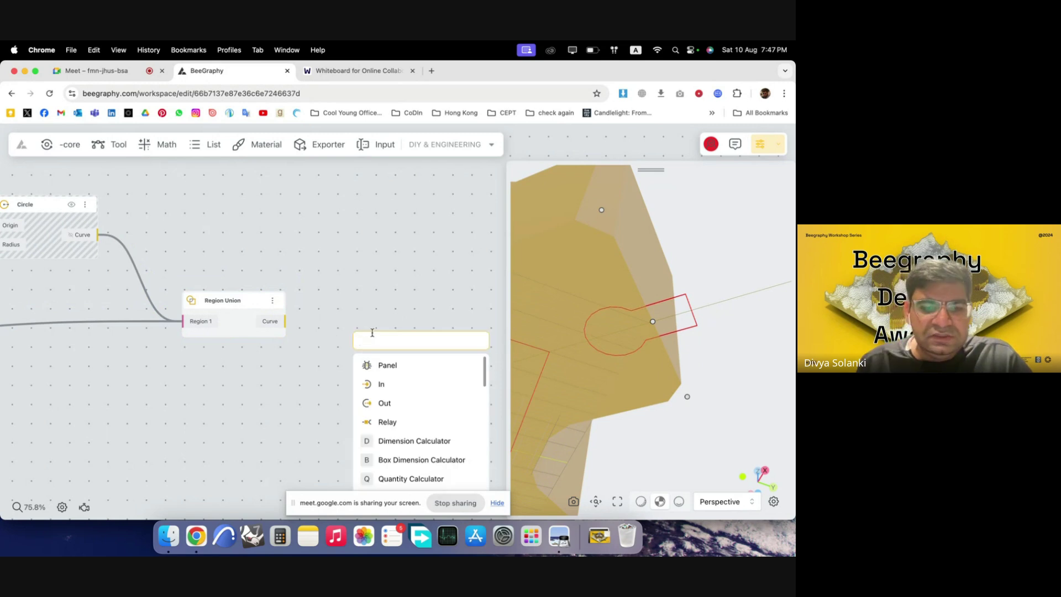
{"action": "type", "text": "add"}
{"action": "left_click", "coordinate": [388, 364]}
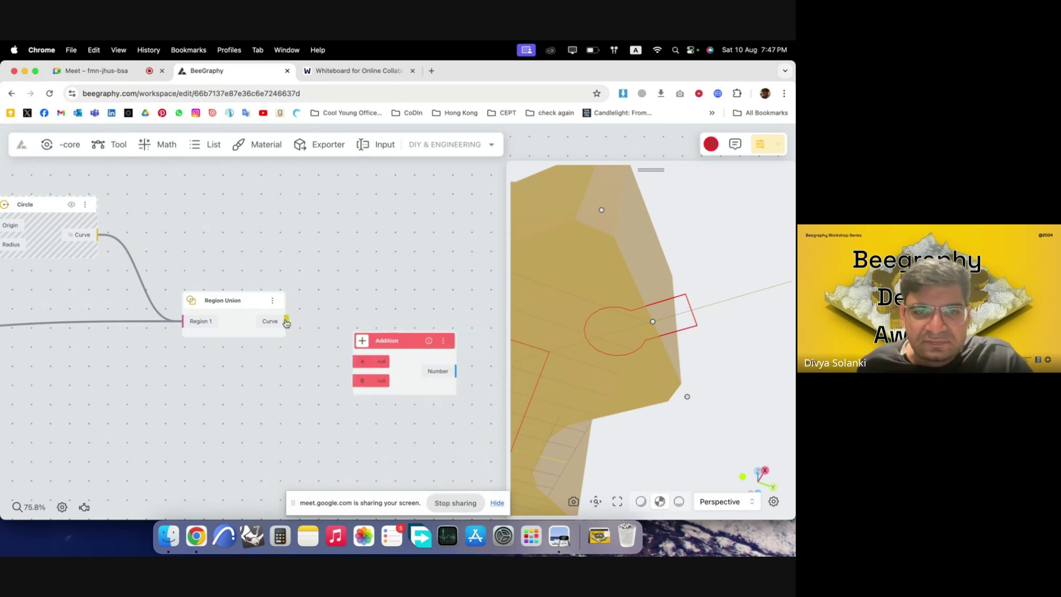
{"action": "left_click_drag", "start_coordinate": [286, 323], "coordinate": [331, 361]}
{"action": "scroll", "coordinate": [377, 315], "scroll_direction": "down", "scroll_amount": 3}
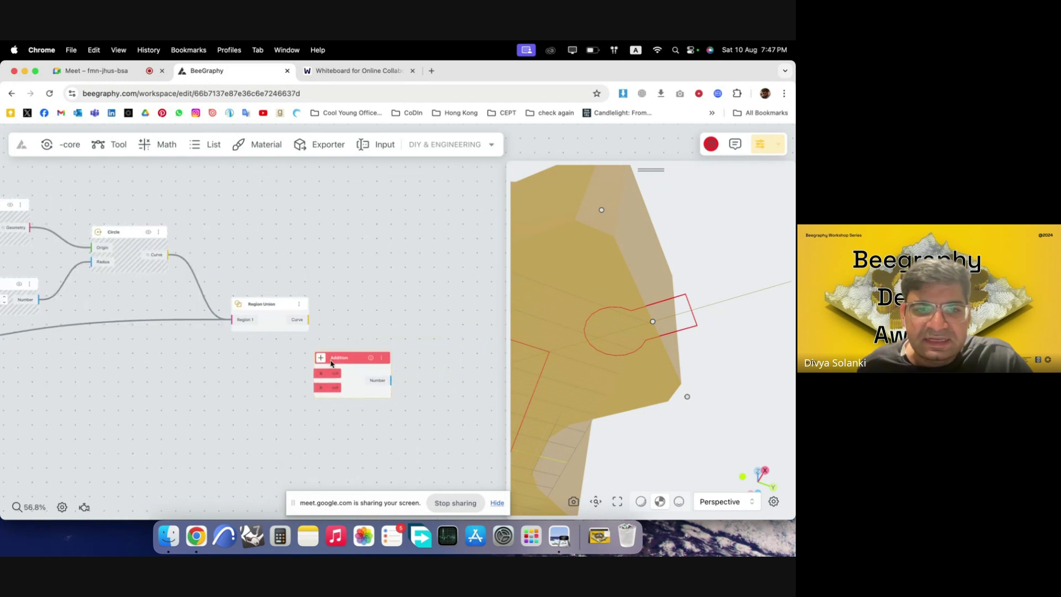
- Add a Range Input slider with value 1 and rename it Connector Tolerance
{"action": "double_click", "coordinate": [241, 370]}
{"action": "type", "text": "1"}
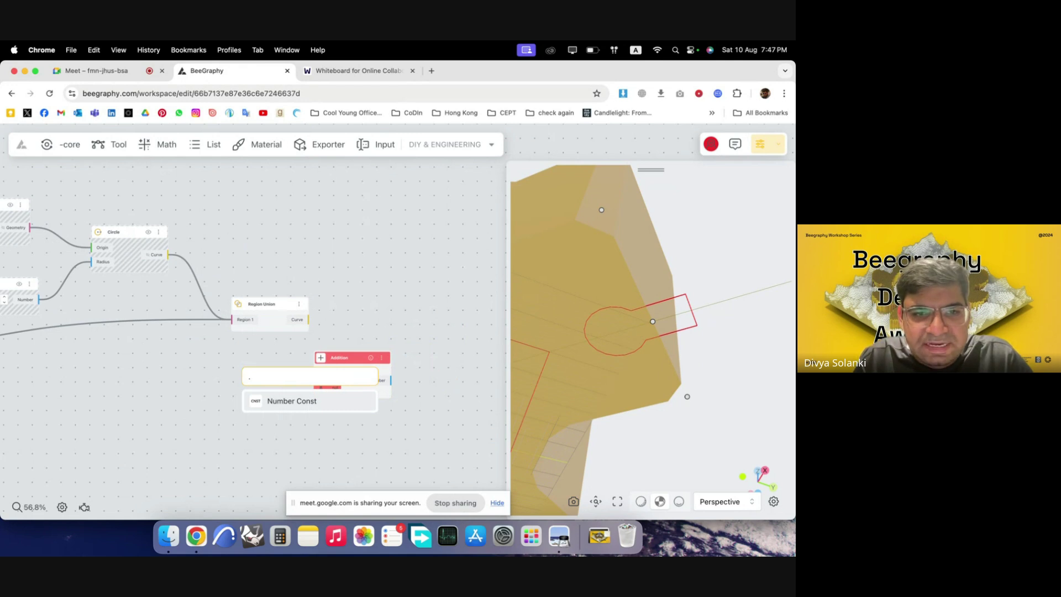
{"action": "key", "text": "BackSpace"}
{"action": "type", "text": "1"}
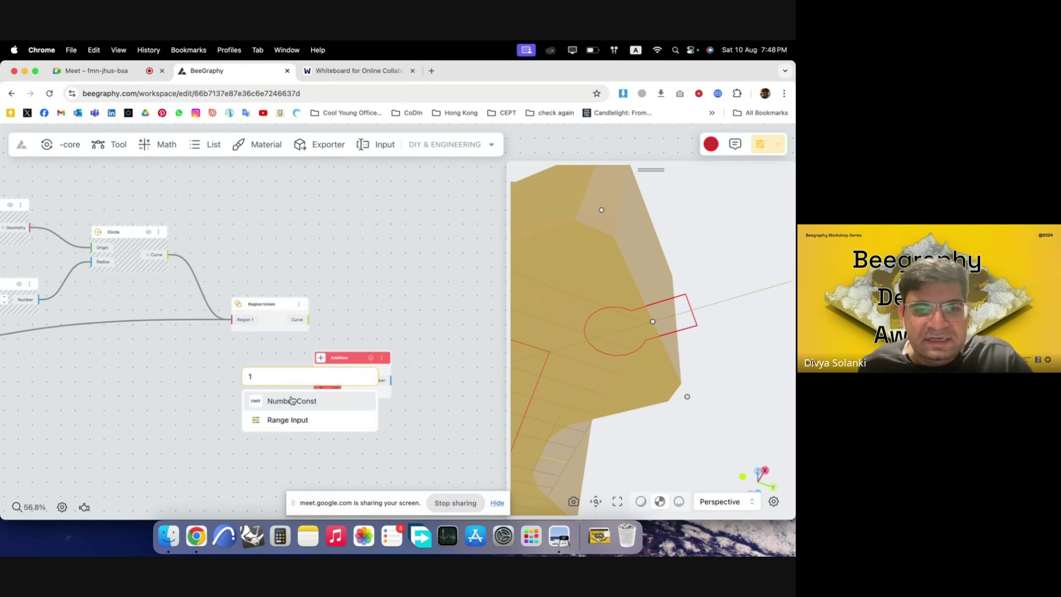
{"action": "left_click", "coordinate": [312, 422]}
{"action": "left_click_drag", "start_coordinate": [275, 376], "coordinate": [211, 380]}
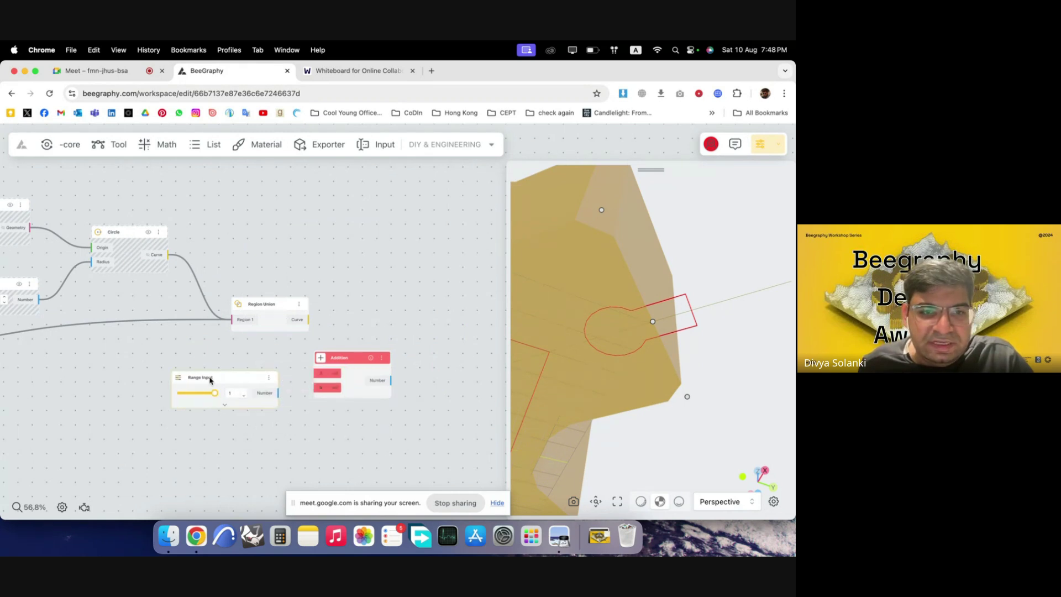
{"action": "double_click", "coordinate": [210, 379]}
{"action": "type", "text": "ctor Tolerance"}
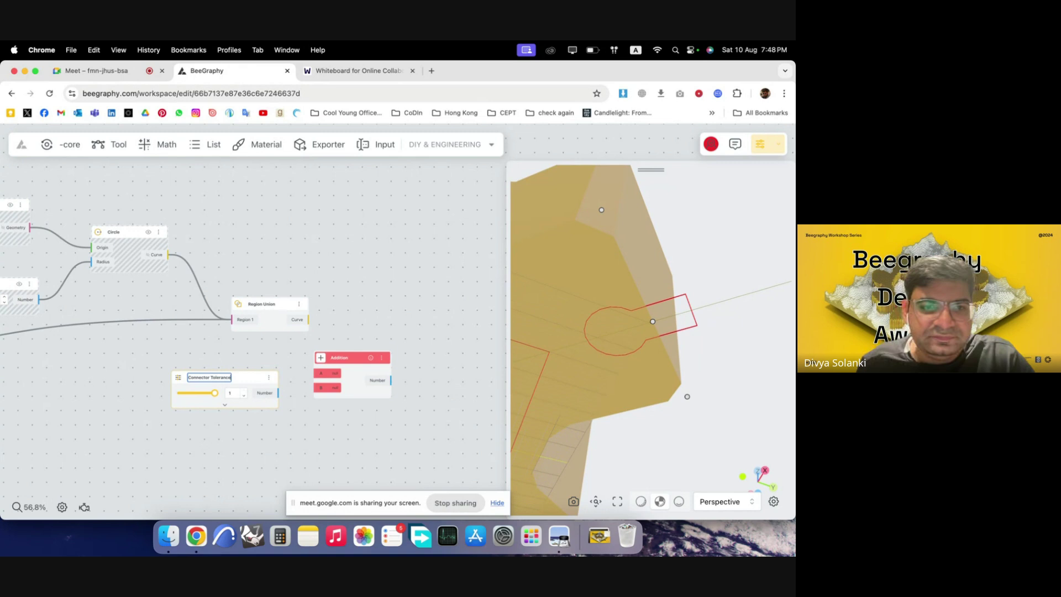
{"action": "key", "text": "Return"}
{"action": "scroll", "coordinate": [285, 404], "scroll_direction": "up", "scroll_amount": 5}
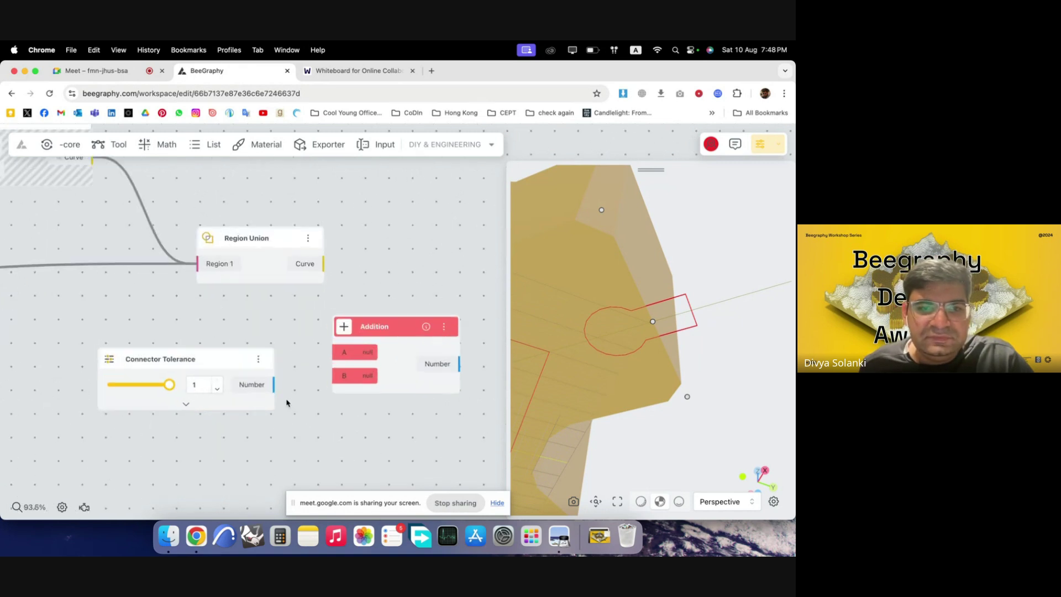
- Connect the Connector Tolerance slider to the Addition node's B input, and delete the Addition node
{"action": "left_click_drag", "start_coordinate": [274, 384], "coordinate": [334, 376]}
{"action": "mouse_move", "coordinate": [245, 360]}
{"action": "left_mouse_down"}
{"action": "mouse_move", "coordinate": [266, 385]}
{"action": "mouse_move", "coordinate": [253, 360]}
{"action": "left_mouse_up"}
{"action": "scroll", "coordinate": [287, 365], "scroll_direction": "down", "scroll_amount": 5}
{"action": "scroll", "coordinate": [331, 354], "scroll_direction": "up", "scroll_amount": 4}
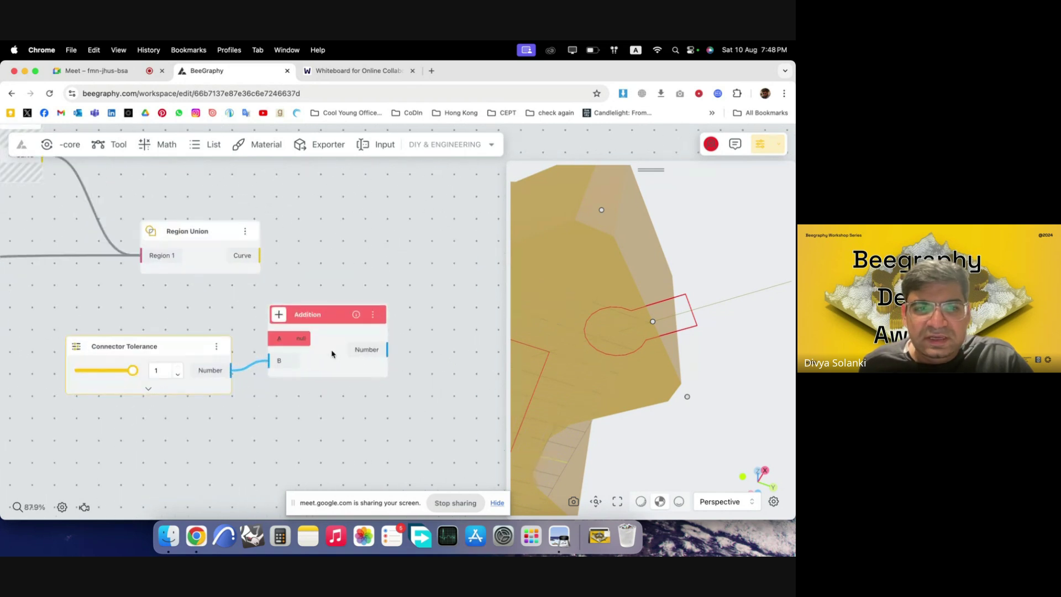
{"action": "key", "text": "BackSpace"}
- Add an Offset Curve node and connect the Region Union's Curve output to its Curve input
{"action": "double_click", "coordinate": [356, 312]}
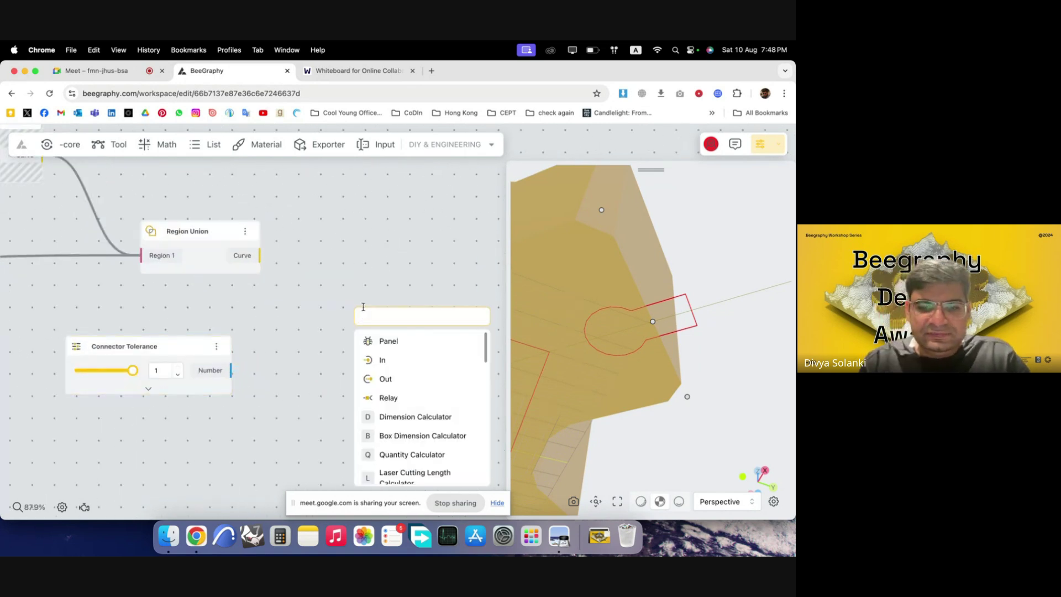
{"action": "type", "text": "off"}
{"action": "left_click", "coordinate": [413, 360]}
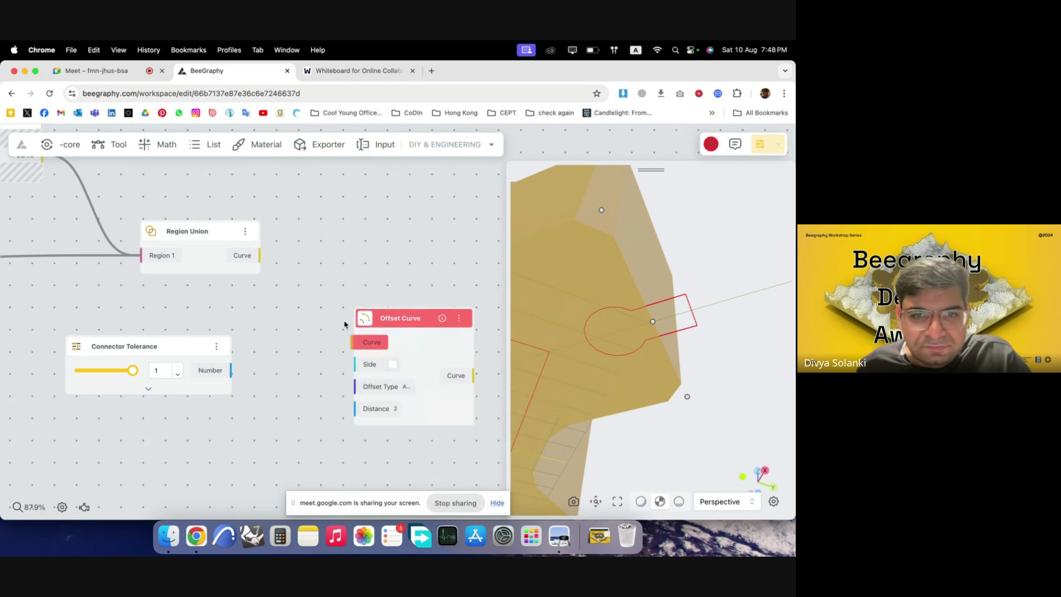
{"action": "left_click_drag", "start_coordinate": [262, 257], "coordinate": [364, 341]}
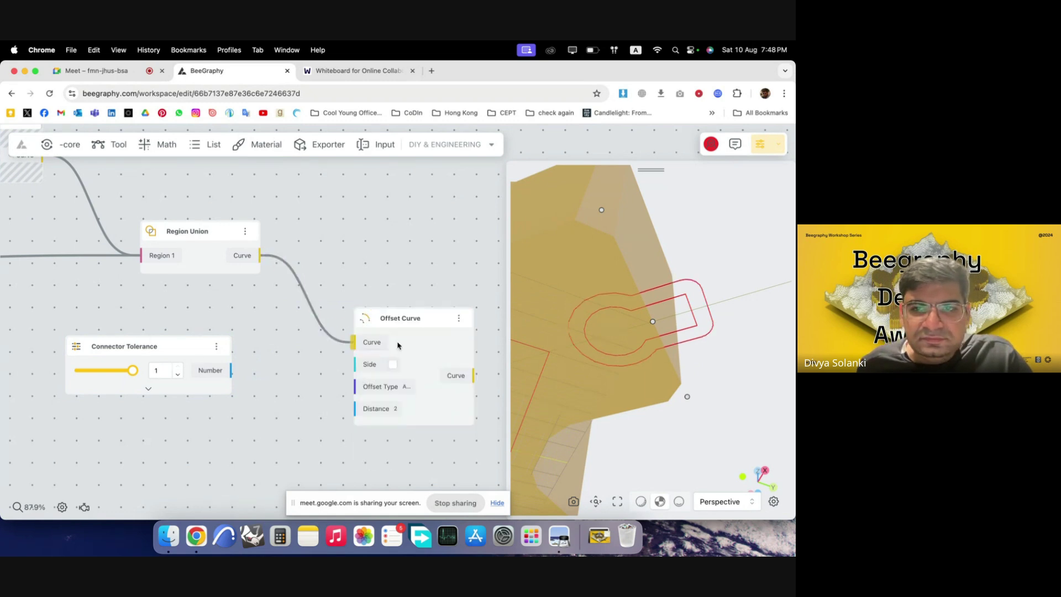
- Connect the Connector Tolerance slider to the Offset Curve's Distance and set the slider's step to 0.5
{"action": "left_click_drag", "start_coordinate": [230, 371], "coordinate": [346, 368]}
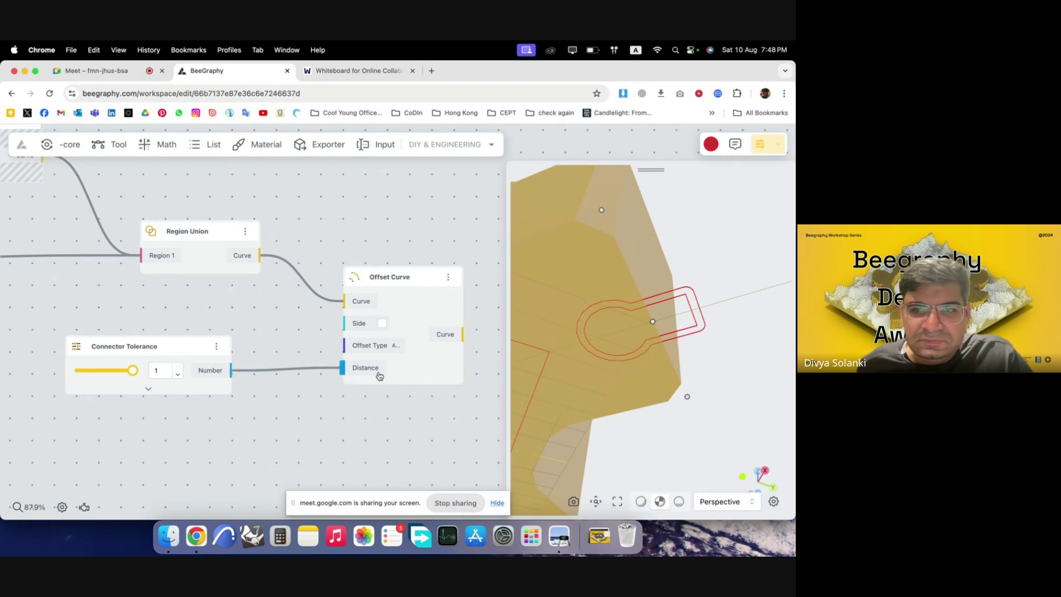
{"action": "left_click", "coordinate": [341, 408]}
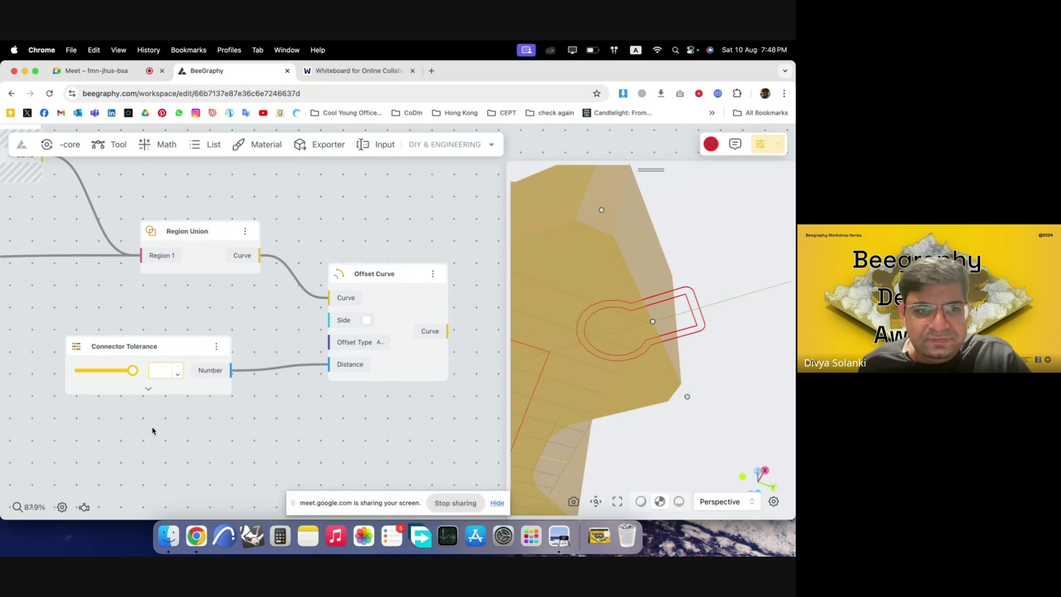
{"action": "left_click", "coordinate": [147, 386]}
{"action": "left_click", "coordinate": [148, 389]}
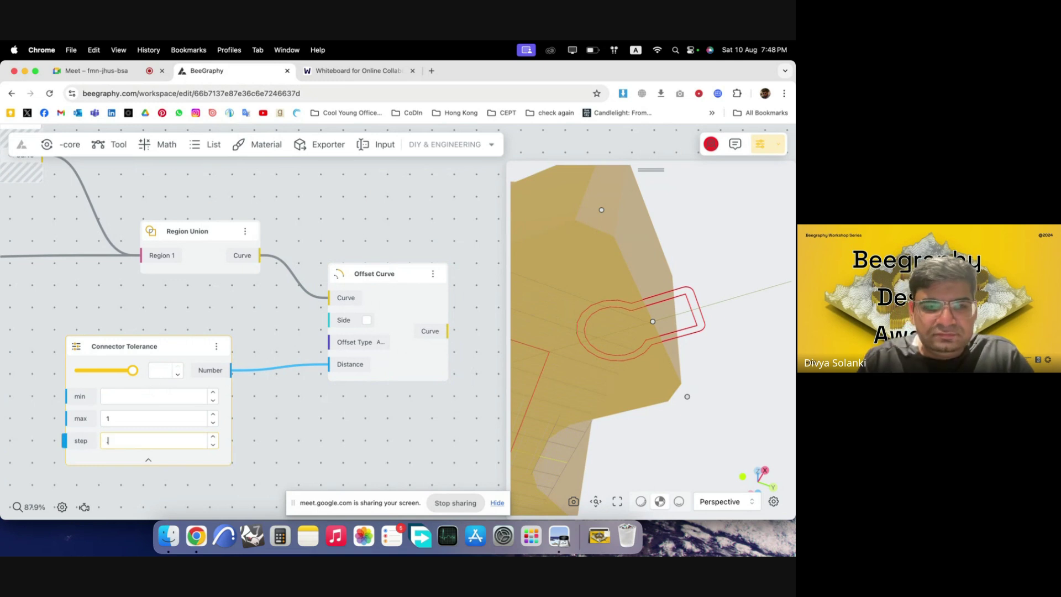
{"action": "left_click", "coordinate": [127, 418]}
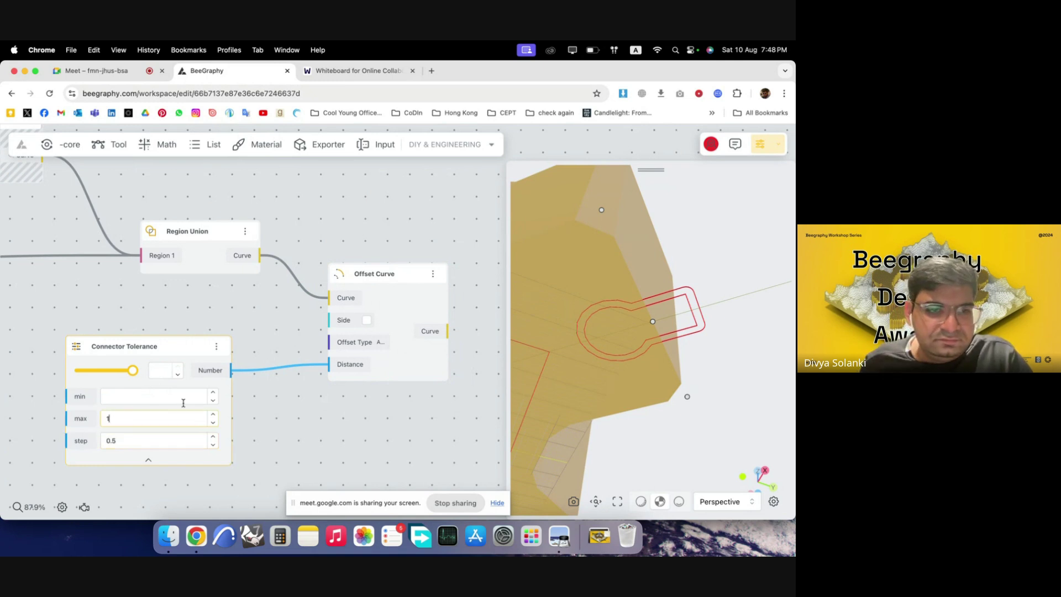
- Copy the name of the Connector Tolerance slider and delete the slider
{"action": "double_click", "coordinate": [152, 347]}
{"action": "key", "text": "super+c"}
{"action": "left_click", "coordinate": [290, 430]}
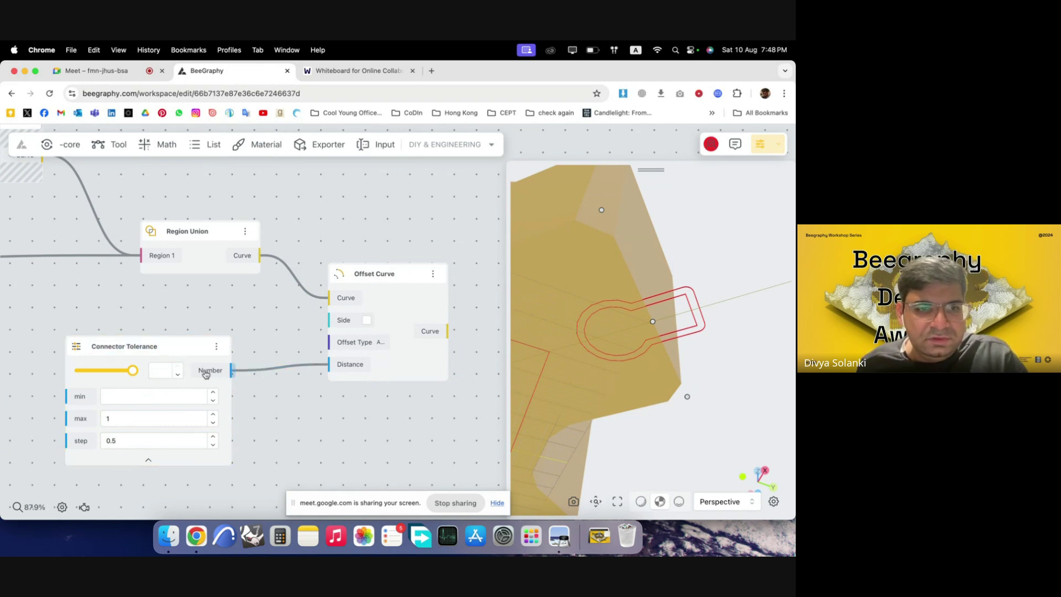
{"action": "left_click", "coordinate": [192, 348]}
{"action": "key", "text": "Delete"}
- Add a Range Input slider with value 0.5, name it Connector Tolerance, and place it below the Region Union node
{"action": "double_click", "coordinate": [190, 370]}
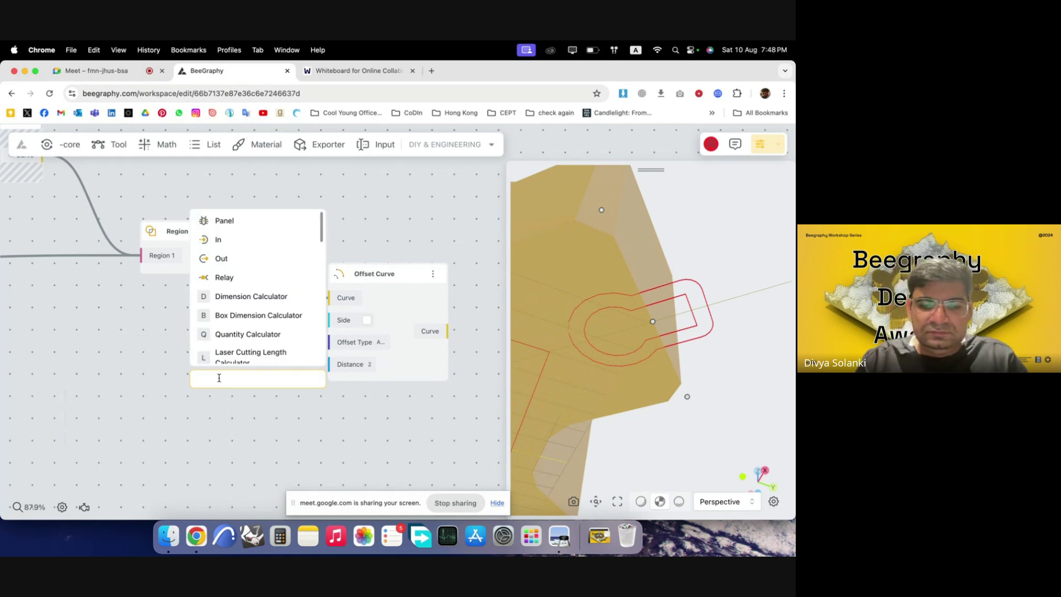
{"action": "type", "text": ".5"}
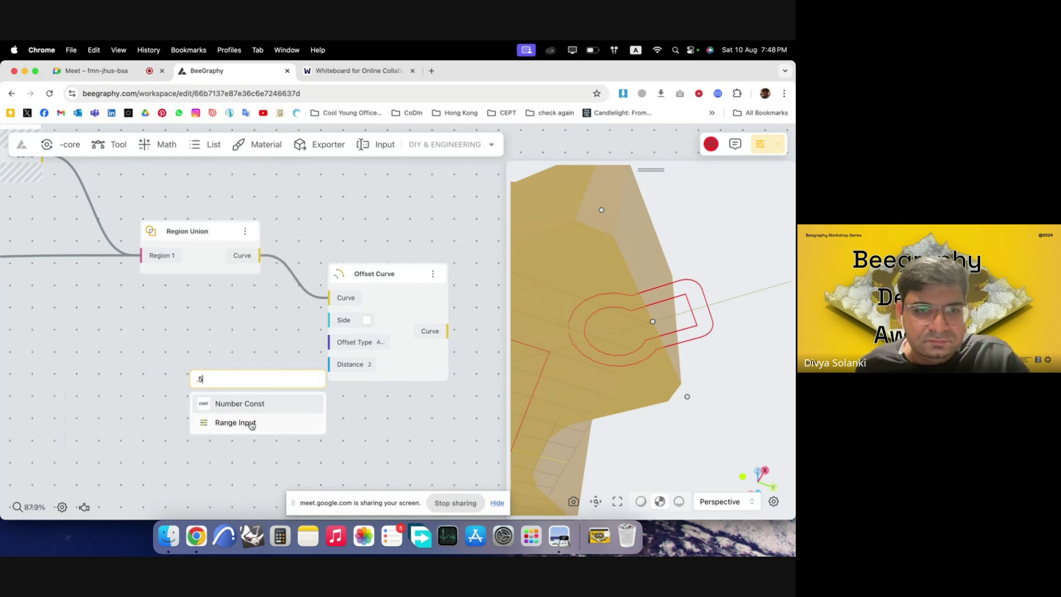
{"action": "left_click", "coordinate": [252, 423]}
{"action": "double_click", "coordinate": [242, 381]}
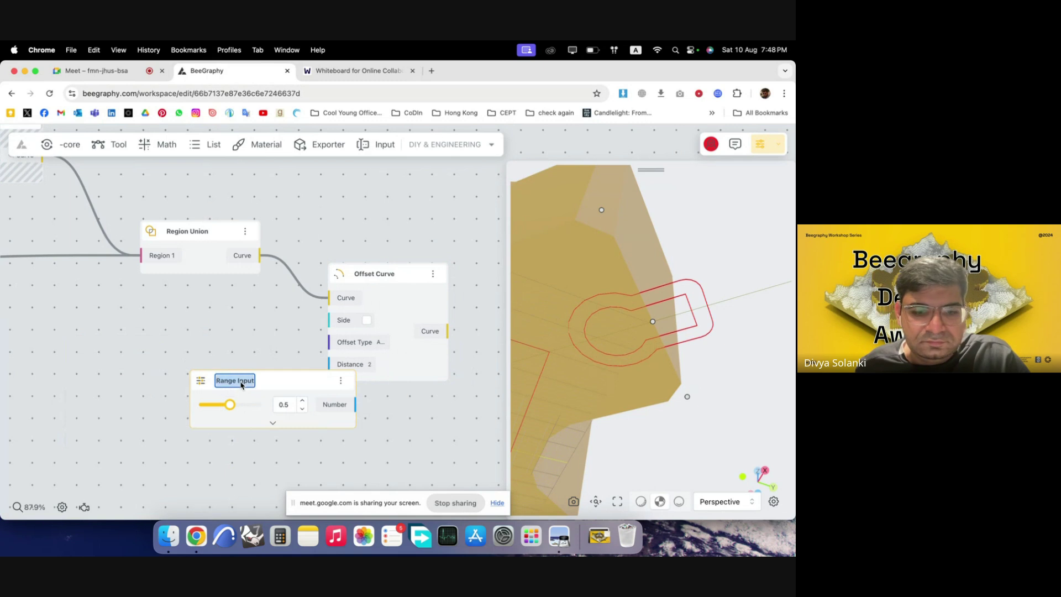
{"action": "key", "text": "super+v"}
{"action": "left_click", "coordinate": [399, 440]}
{"action": "left_click_drag", "start_coordinate": [307, 383], "coordinate": [217, 350]}
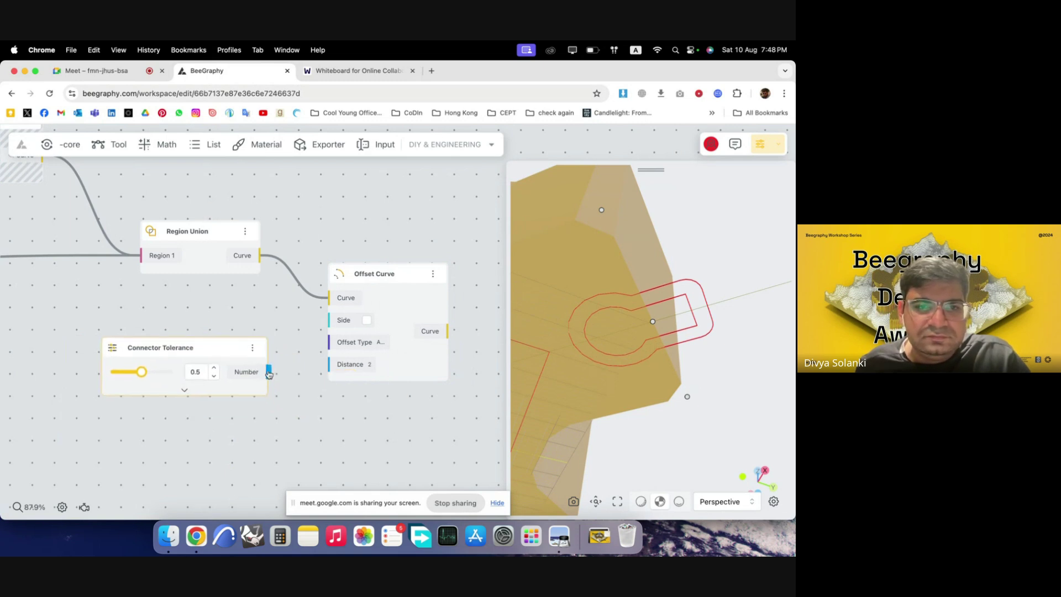
- Connect the Connector Tolerance slider's Number output to the Offset Curve's Distance input and check the offset outline in the 3D view
{"action": "left_click_drag", "start_coordinate": [269, 374], "coordinate": [346, 366]}
{"action": "left_click_drag", "start_coordinate": [267, 372], "coordinate": [350, 346]}
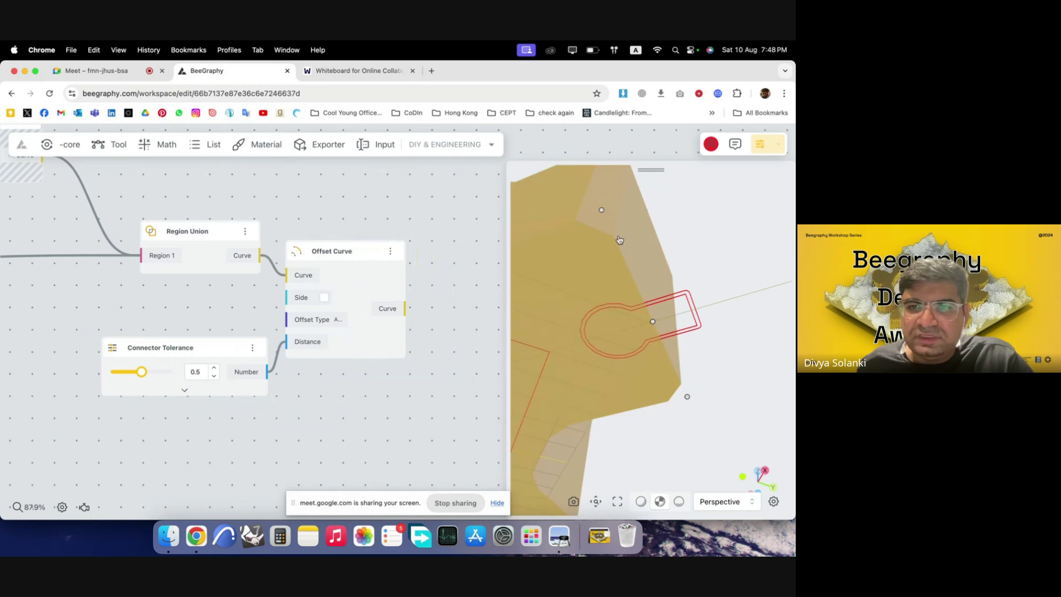
{"action": "left_click_drag", "start_coordinate": [623, 231], "coordinate": [594, 364]}
- Add a Curve To Surface node and connect the Offset Curve's Curve output to it
{"action": "scroll", "coordinate": [452, 381], "scroll_direction": "down", "scroll_amount": 5}
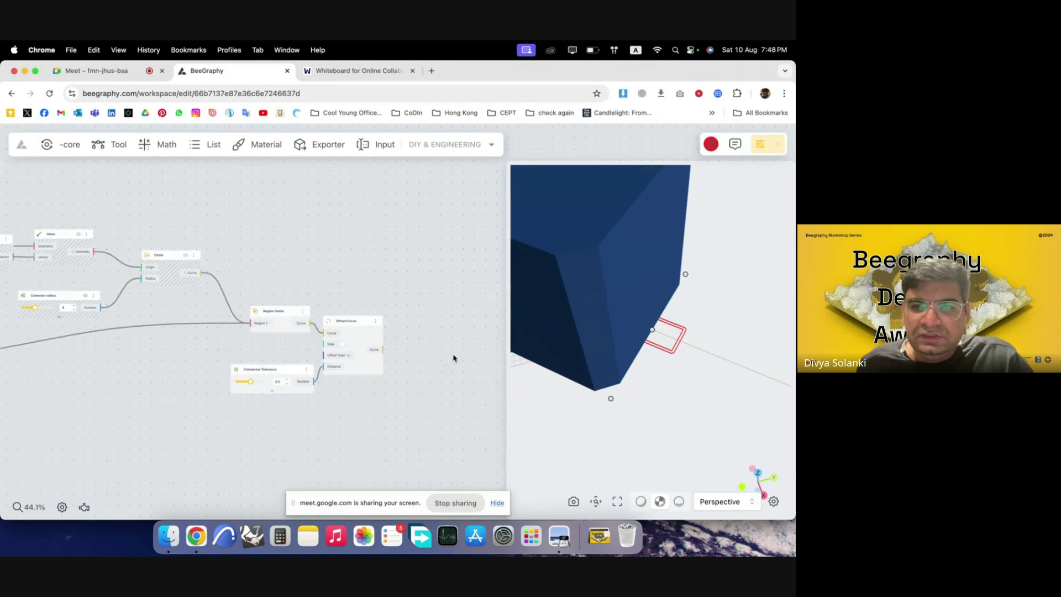
{"action": "double_click", "coordinate": [427, 350]}
{"action": "double_click", "coordinate": [421, 372]}
{"action": "type", "text": "b"}
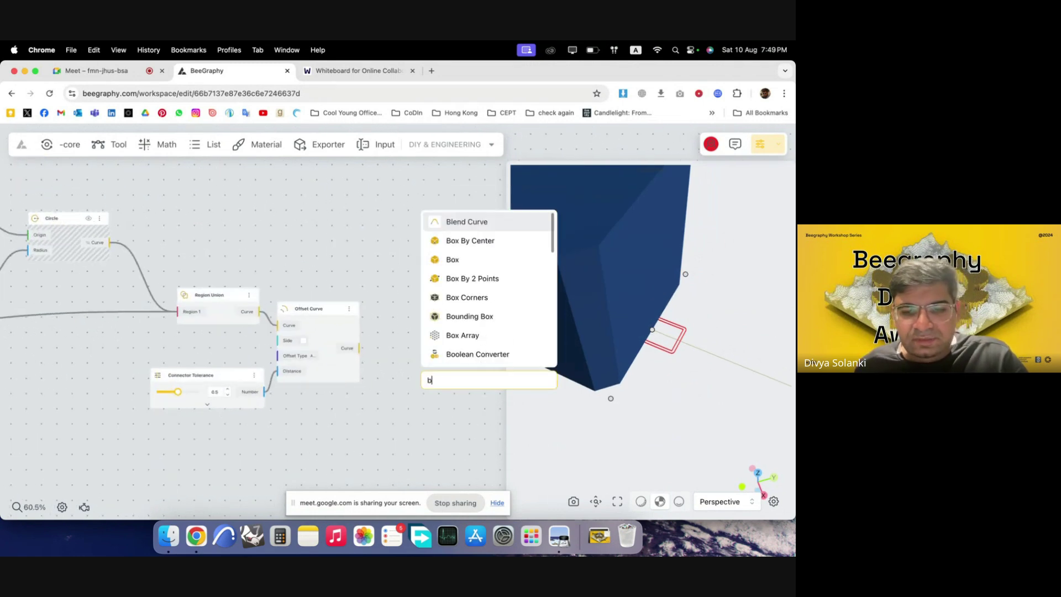
{"action": "type", "text": "ound"}
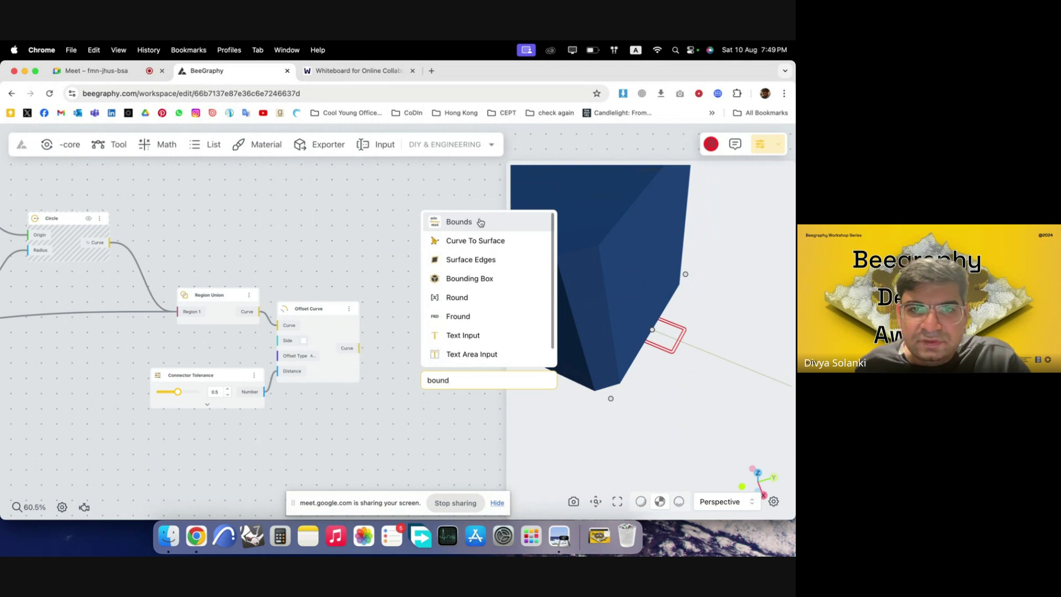
{"action": "left_click", "coordinate": [490, 248]}
{"action": "left_click_drag", "start_coordinate": [360, 347], "coordinate": [411, 333]}
- Add an Extrude Surface node and connect the Curve To Surface output to its Surface input
{"action": "scroll", "coordinate": [369, 298], "scroll_direction": "down", "scroll_amount": 5}
{"action": "left_click", "coordinate": [417, 310]}
{"action": "double_click", "coordinate": [416, 310]}
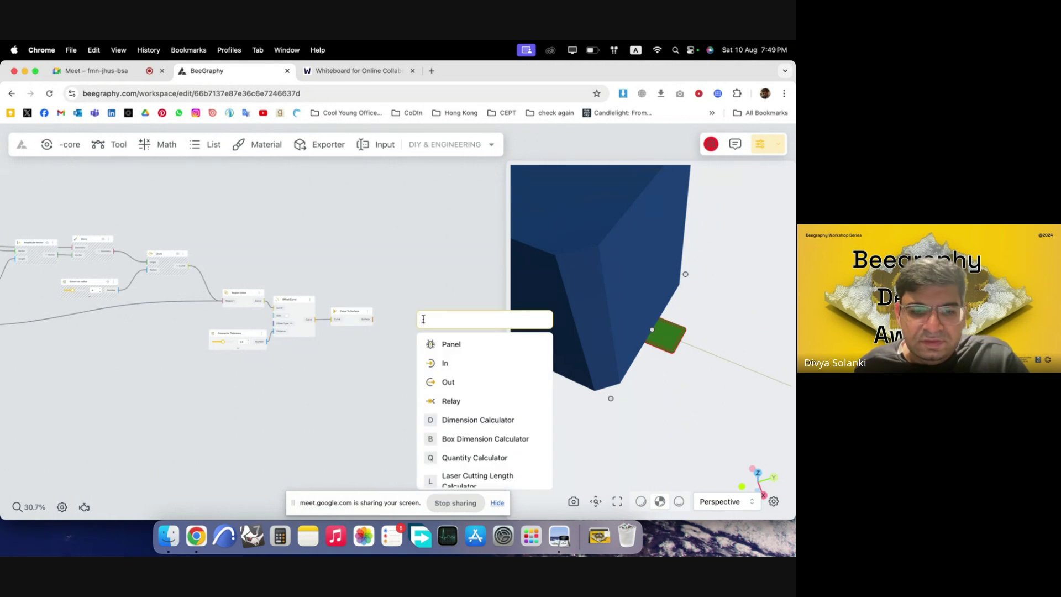
{"action": "type", "text": "extr"}
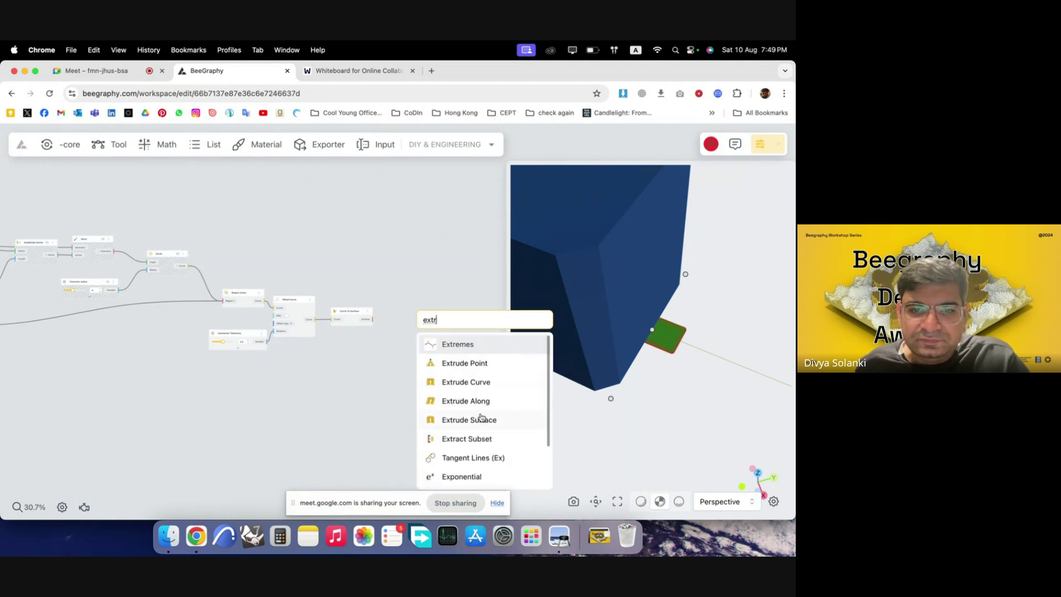
{"action": "left_click", "coordinate": [486, 417]}
{"action": "left_click_drag", "start_coordinate": [420, 328], "coordinate": [422, 323]}
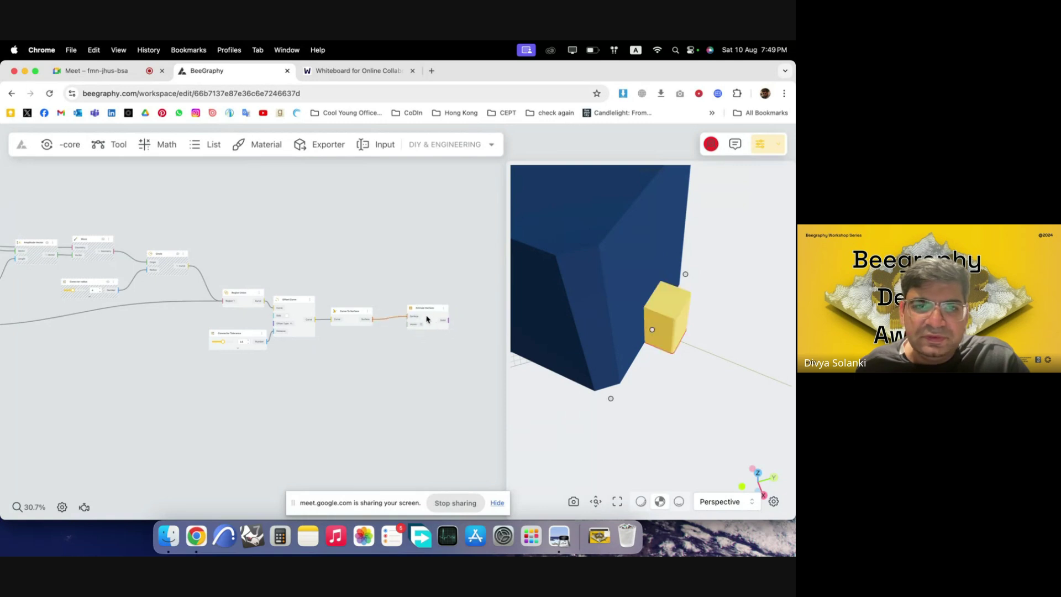
- Turn on the 3D preview of the arm group's final node, which follows its Flatten Tree node
{"action": "scroll", "coordinate": [416, 353], "scroll_direction": "down", "scroll_amount": 5}
{"action": "scroll", "coordinate": [361, 319], "scroll_direction": "down", "scroll_amount": 5}
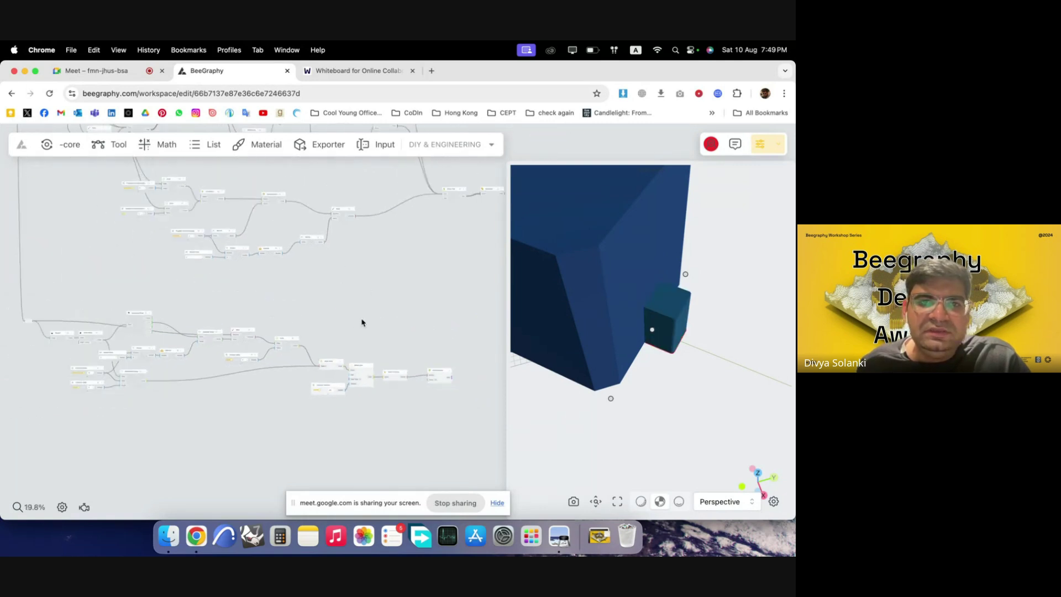
{"action": "scroll", "coordinate": [392, 188], "scroll_direction": "up", "scroll_amount": 10}
{"action": "scroll", "coordinate": [447, 270], "scroll_direction": "up", "scroll_amount": 12}
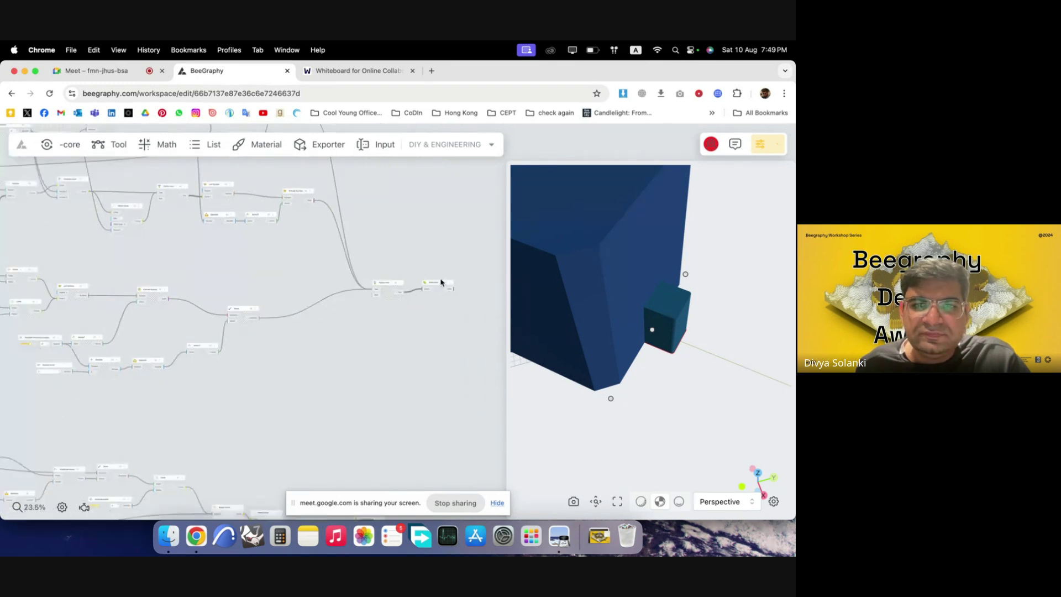
{"action": "scroll", "coordinate": [423, 346], "scroll_direction": "down", "scroll_amount": 8}
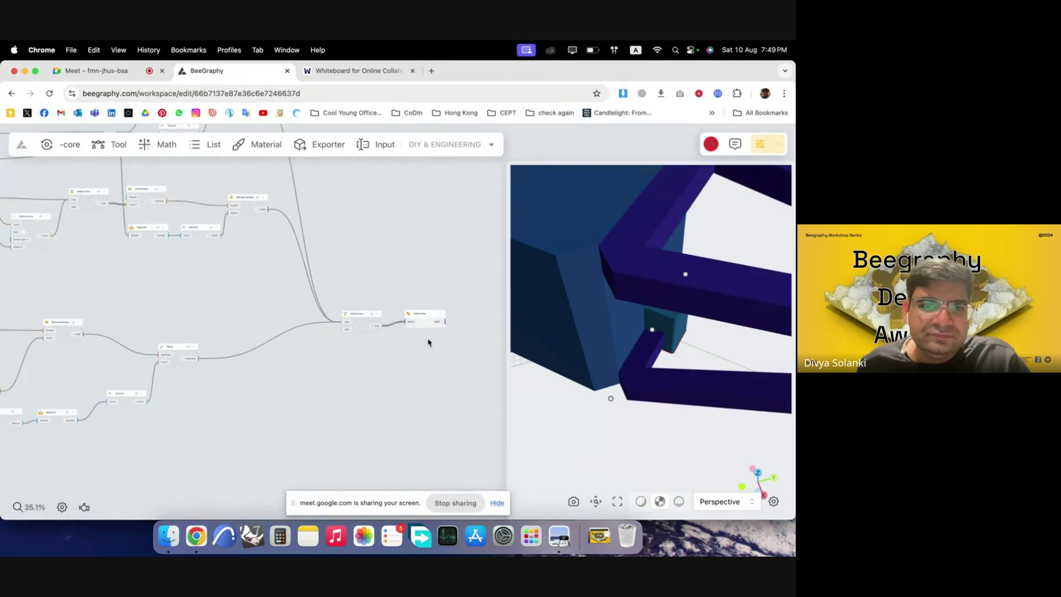
- Select the upper Extrude Surface node in the arm group and check which arm part it produces in the 3D view
{"action": "scroll", "coordinate": [248, 213], "scroll_direction": "up", "scroll_amount": 7}
{"action": "scroll", "coordinate": [388, 309], "scroll_direction": "down", "scroll_amount": 5}
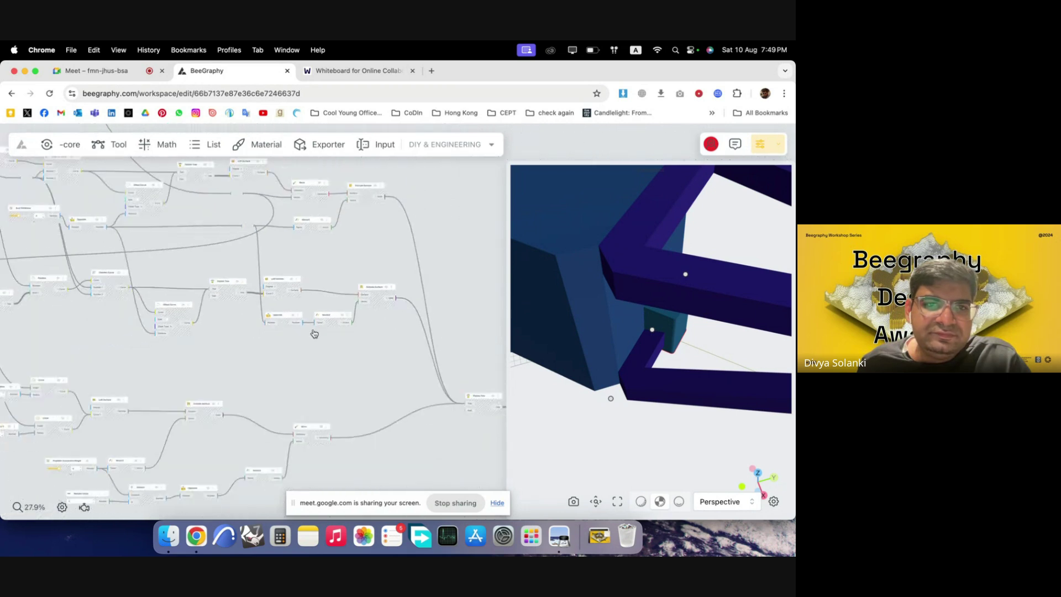
{"action": "scroll", "coordinate": [389, 231], "scroll_direction": "up", "scroll_amount": 4}
{"action": "left_click", "coordinate": [414, 222]}
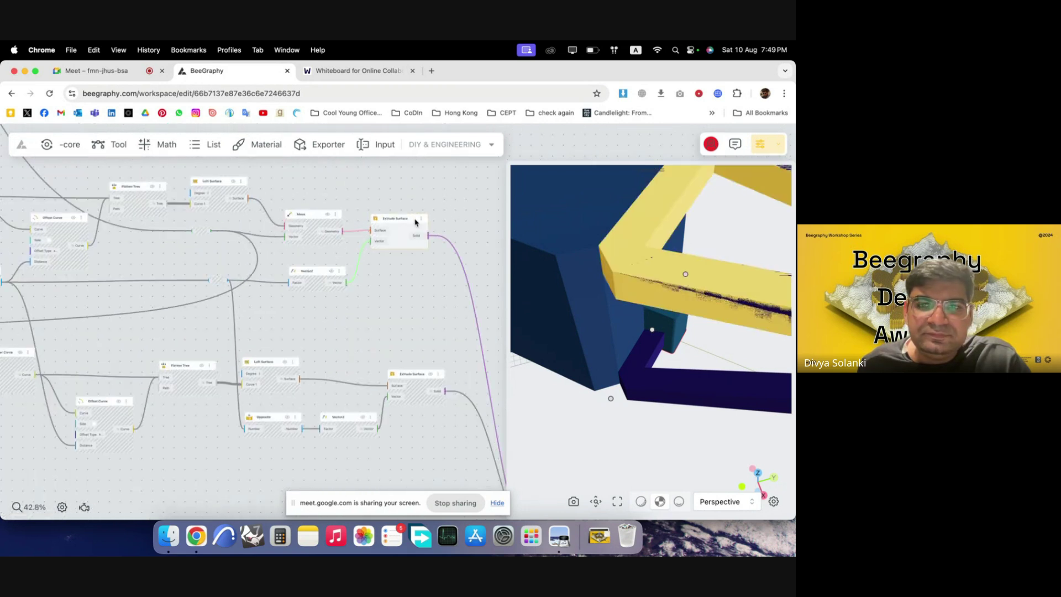
{"action": "right_click", "coordinate": [411, 222]}
{"action": "left_click", "coordinate": [420, 277]}
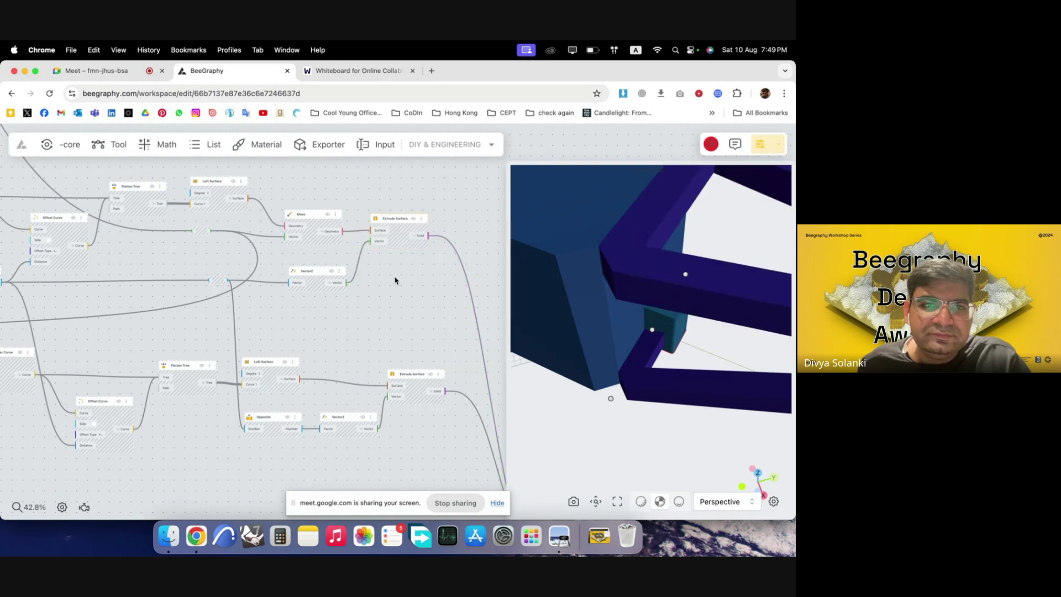
- Examine the arm and propeller connection nodes, including the Arm Thickness, Opposite and VectorZ links, for a vector suited to the connector extrusion
{"action": "scroll", "coordinate": [423, 281], "scroll_direction": "down", "scroll_amount": 5}
{"action": "scroll", "coordinate": [223, 312], "scroll_direction": "up", "scroll_amount": 4}
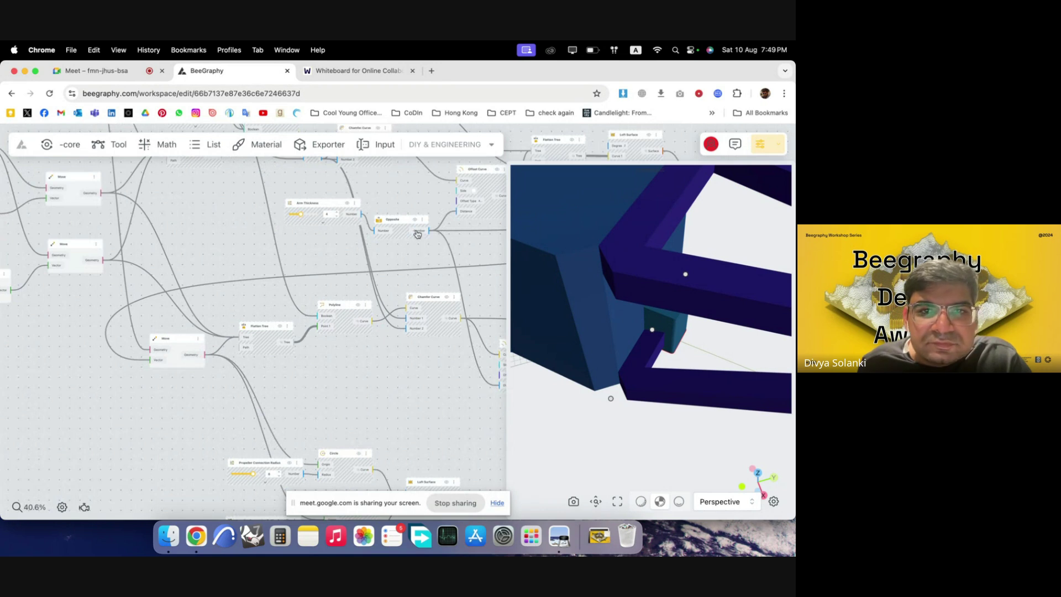
{"action": "scroll", "coordinate": [245, 254], "scroll_direction": "down", "scroll_amount": 3}
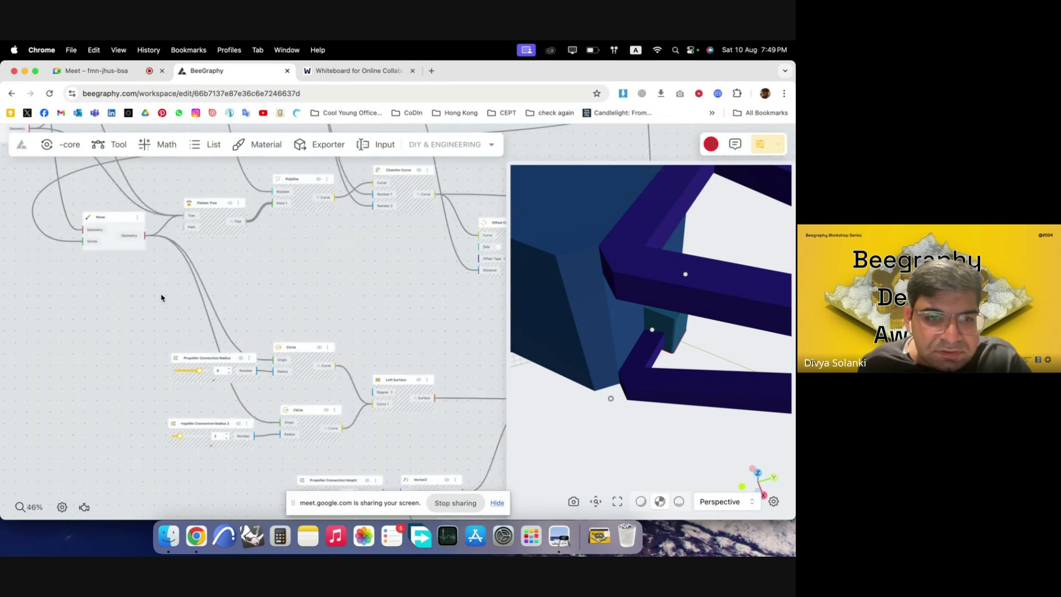
{"action": "scroll", "coordinate": [343, 367], "scroll_direction": "down", "scroll_amount": 2}
{"action": "scroll", "coordinate": [123, 189], "scroll_direction": "up", "scroll_amount": 3}
{"action": "scroll", "coordinate": [334, 203], "scroll_direction": "up", "scroll_amount": 3}
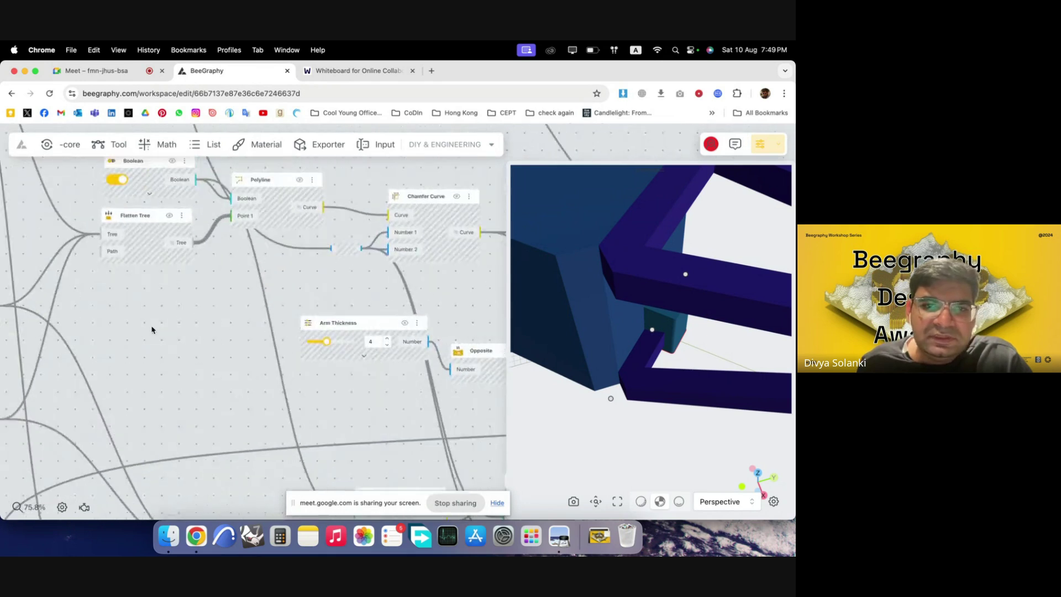
{"action": "scroll", "coordinate": [151, 329], "scroll_direction": "down", "scroll_amount": 3}
{"action": "scroll", "coordinate": [345, 285], "scroll_direction": "up", "scroll_amount": 3}
{"action": "scroll", "coordinate": [329, 317], "scroll_direction": "down", "scroll_amount": 6}
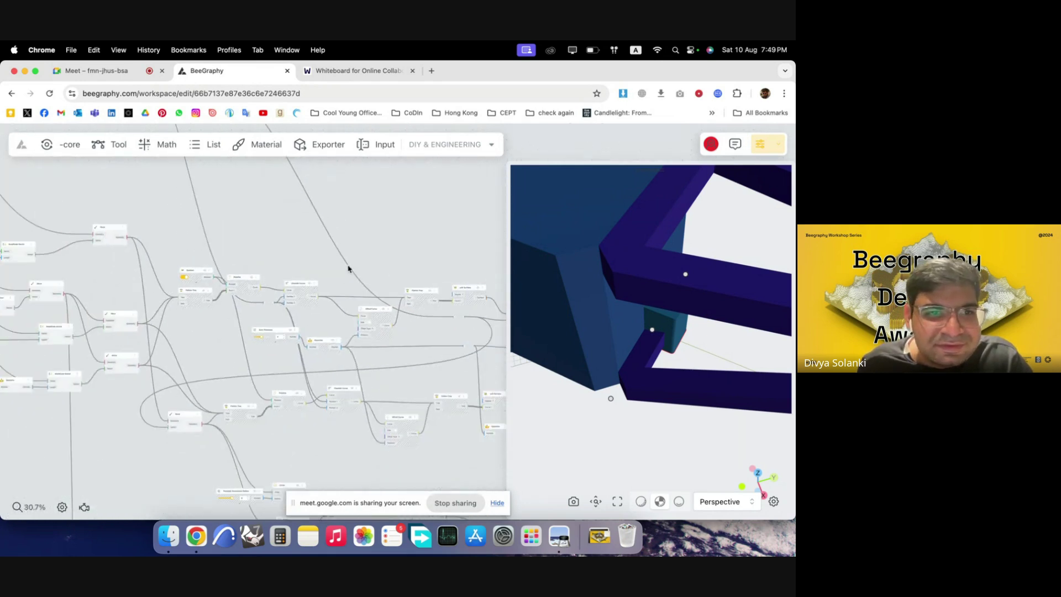
{"action": "scroll", "coordinate": [470, 326], "scroll_direction": "up", "scroll_amount": 2}
{"action": "scroll", "coordinate": [467, 326], "scroll_direction": "up", "scroll_amount": 2}
{"action": "scroll", "coordinate": [398, 300], "scroll_direction": "down", "scroll_amount": 3}
{"action": "scroll", "coordinate": [368, 301], "scroll_direction": "up", "scroll_amount": 3}
{"action": "scroll", "coordinate": [309, 311], "scroll_direction": "down", "scroll_amount": 3}
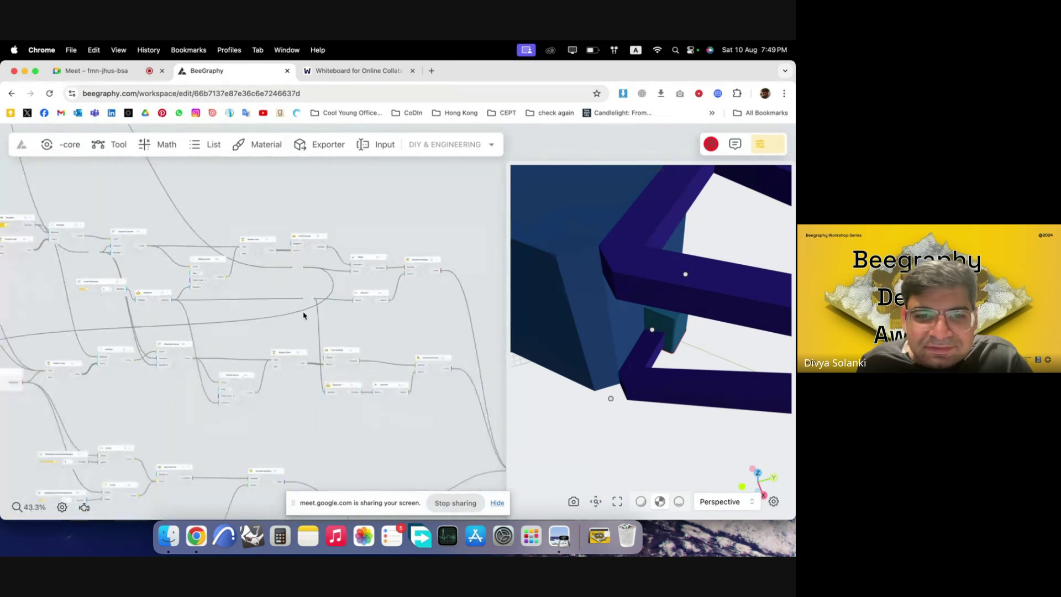
{"action": "scroll", "coordinate": [337, 381], "scroll_direction": "up", "scroll_amount": 3}
{"action": "scroll", "coordinate": [343, 405], "scroll_direction": "up", "scroll_amount": 2}
{"action": "scroll", "coordinate": [360, 208], "scroll_direction": "down", "scroll_amount": 3}
{"action": "scroll", "coordinate": [315, 237], "scroll_direction": "down", "scroll_amount": 2}
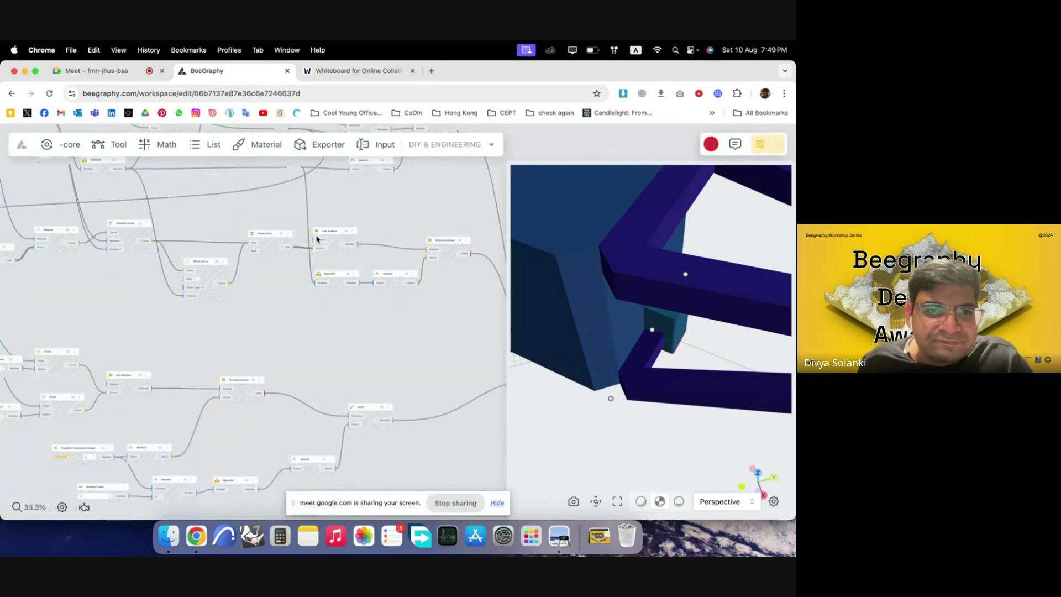
{"action": "scroll", "coordinate": [322, 241], "scroll_direction": "up", "scroll_amount": 1}
{"action": "scroll", "coordinate": [239, 360], "scroll_direction": "up", "scroll_amount": 3}
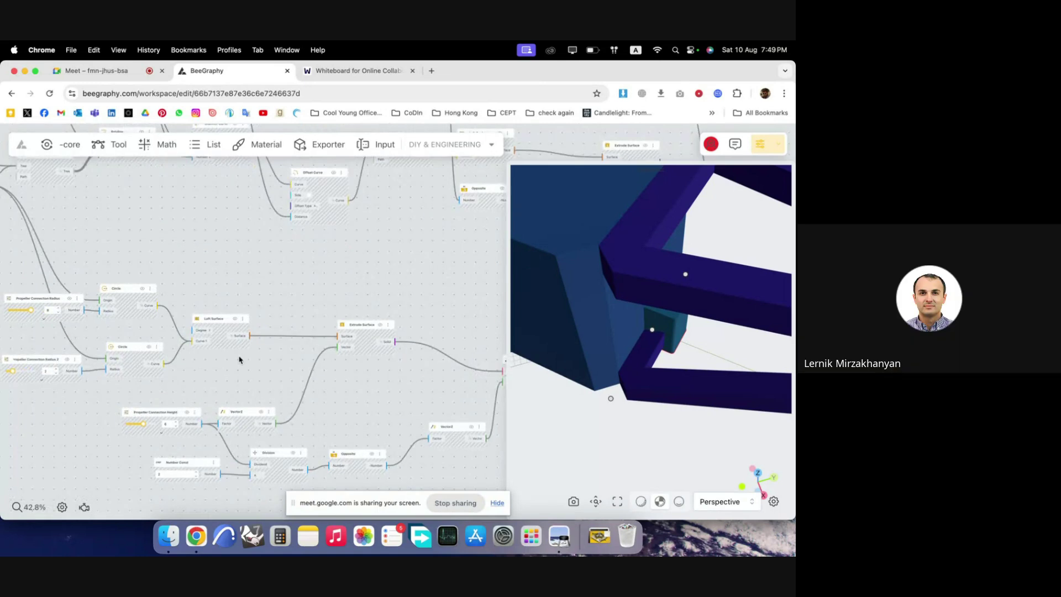
{"action": "scroll", "coordinate": [390, 300], "scroll_direction": "down", "scroll_amount": 3}
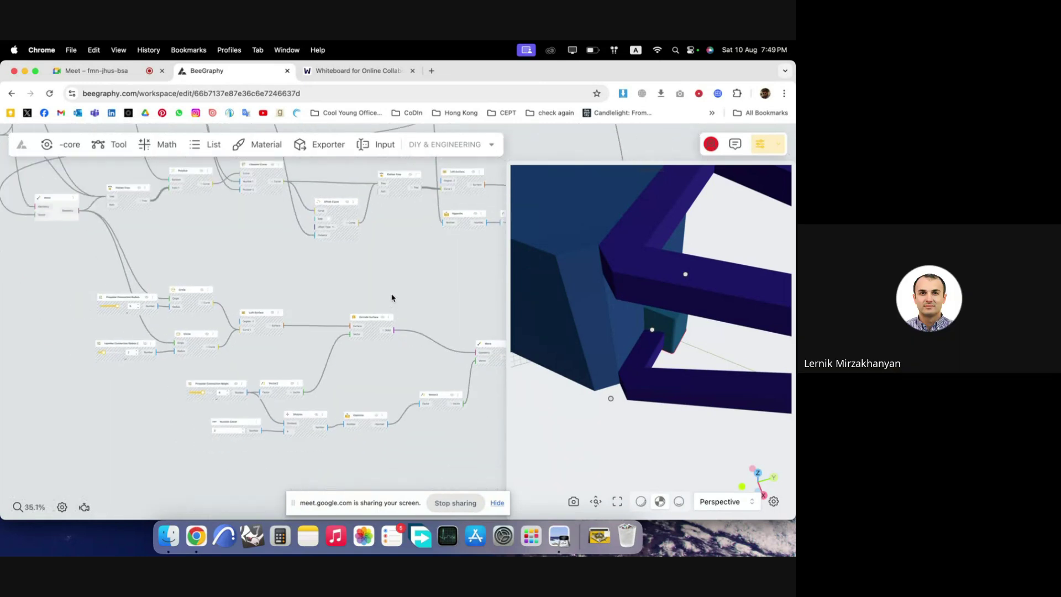
{"action": "scroll", "coordinate": [303, 255], "scroll_direction": "down", "scroll_amount": 2}
{"action": "scroll", "coordinate": [297, 279], "scroll_direction": "up", "scroll_amount": 2}
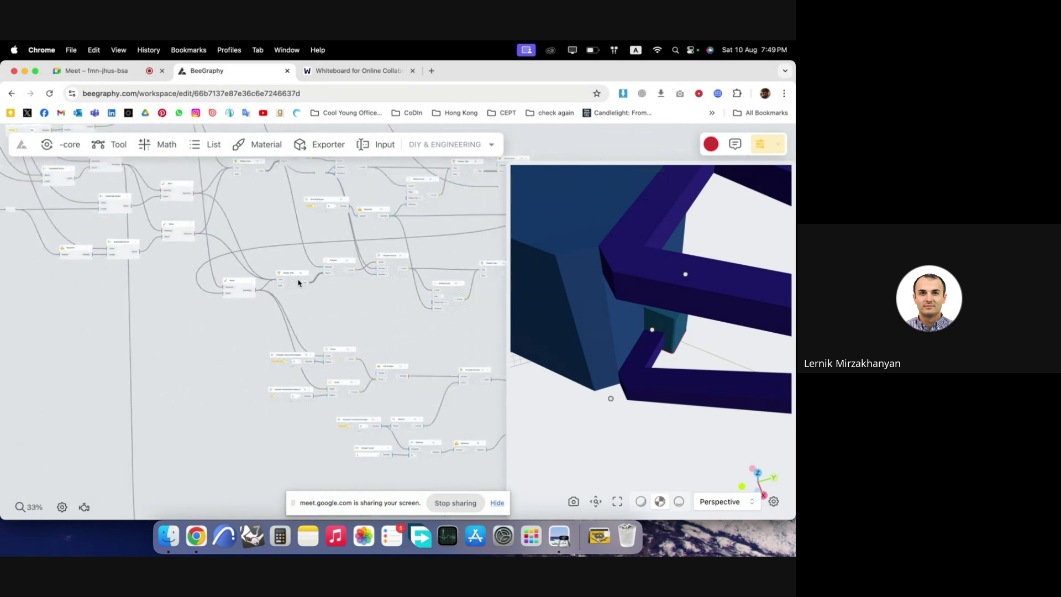
{"action": "scroll", "coordinate": [310, 204], "scroll_direction": "up", "scroll_amount": 3}
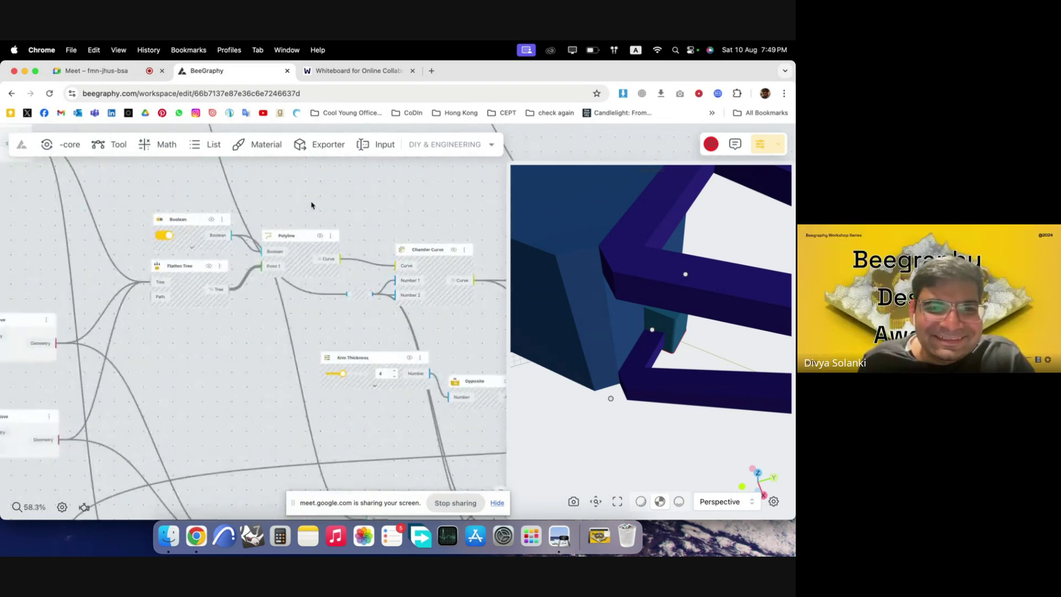
{"action": "scroll", "coordinate": [147, 206], "scroll_direction": "down", "scroll_amount": 3}
{"action": "scroll", "coordinate": [379, 338], "scroll_direction": "up", "scroll_amount": 4}
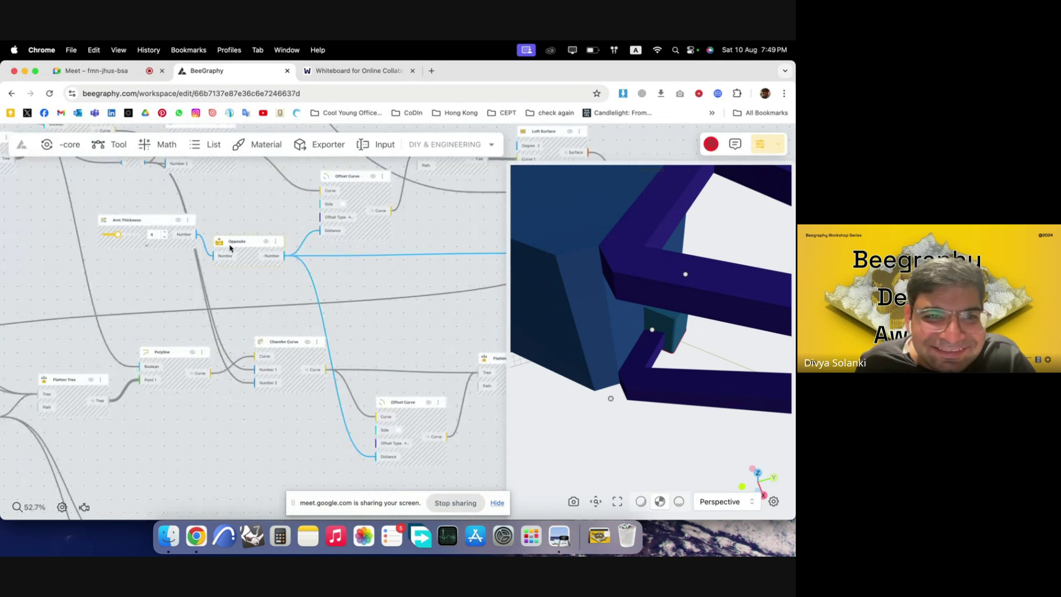
{"action": "scroll", "coordinate": [137, 214], "scroll_direction": "up", "scroll_amount": 1}
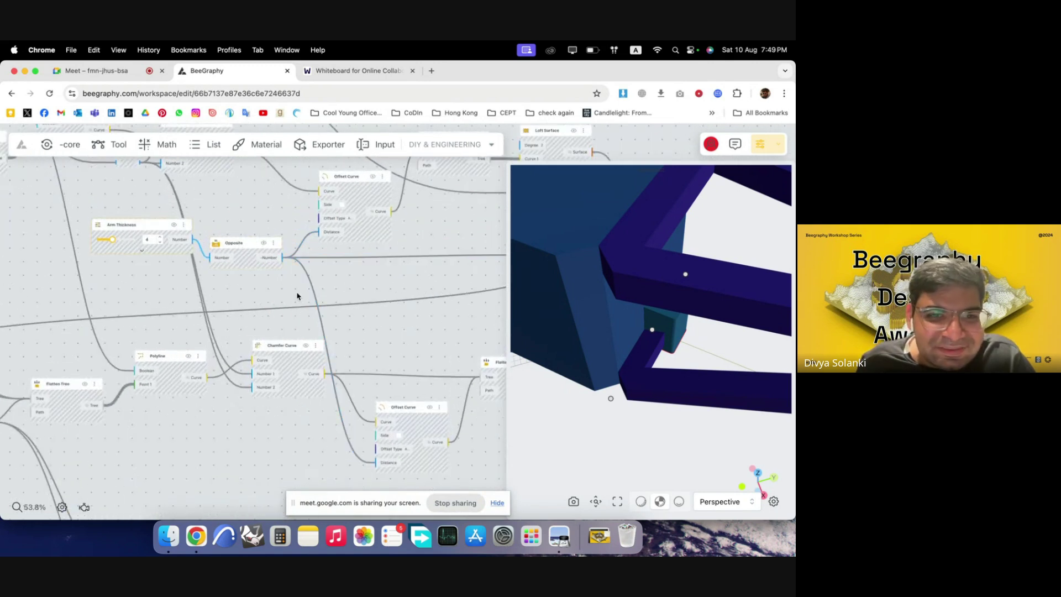
{"action": "scroll", "coordinate": [393, 319], "scroll_direction": "down", "scroll_amount": 4}
{"action": "scroll", "coordinate": [348, 355], "scroll_direction": "down", "scroll_amount": 5}
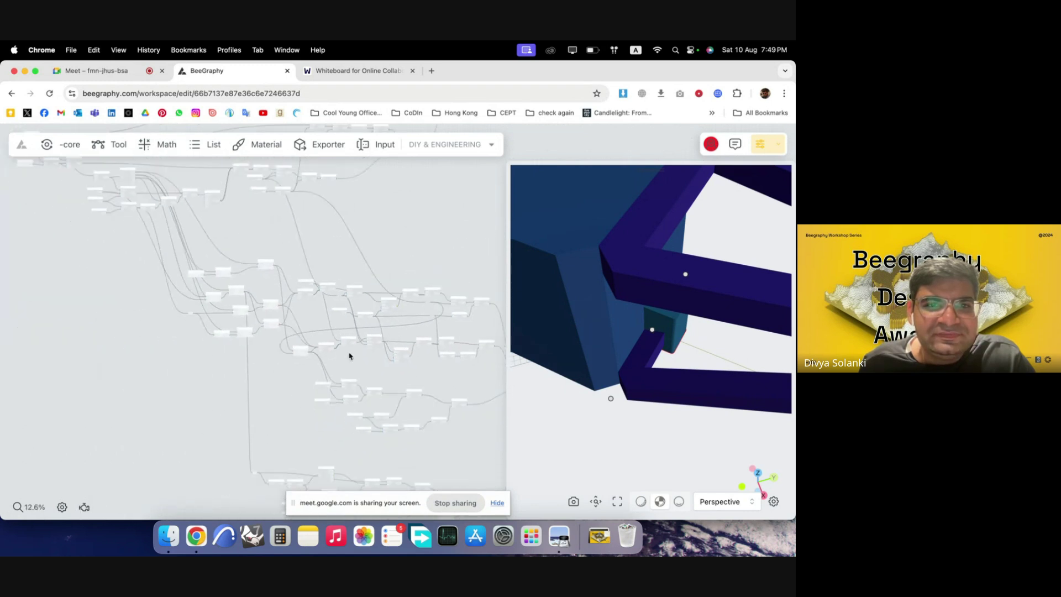
- Connect the Body Height VectorZ output to the connector Extrude Surface's Vector input and check the extruded connector against the drone body and arm
{"action": "scroll", "coordinate": [334, 243], "scroll_direction": "up", "scroll_amount": 3}
{"action": "scroll", "coordinate": [333, 245], "scroll_direction": "up", "scroll_amount": 5}
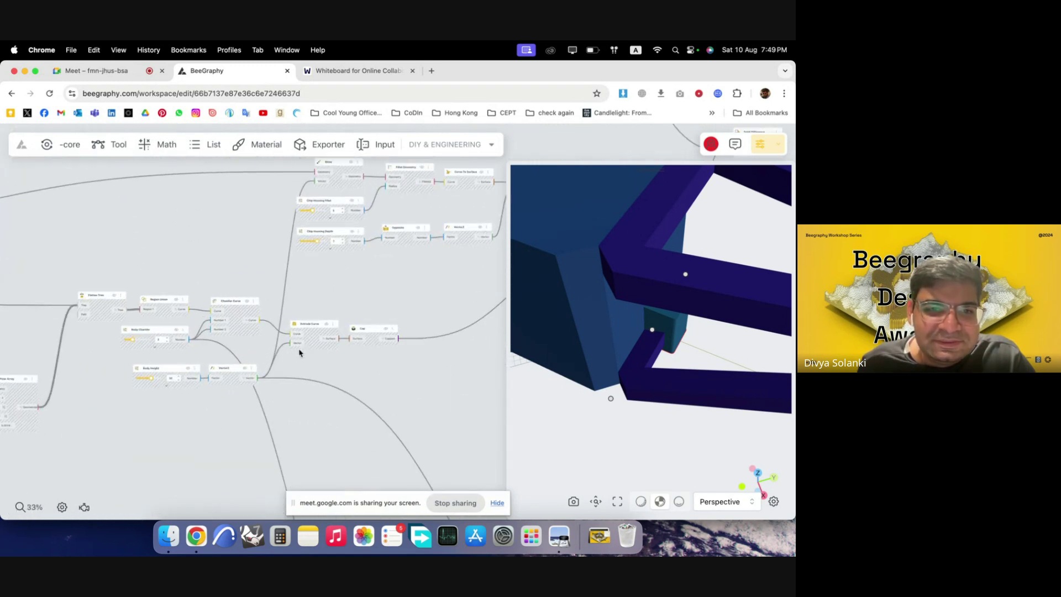
{"action": "scroll", "coordinate": [188, 380], "scroll_direction": "up", "scroll_amount": 3}
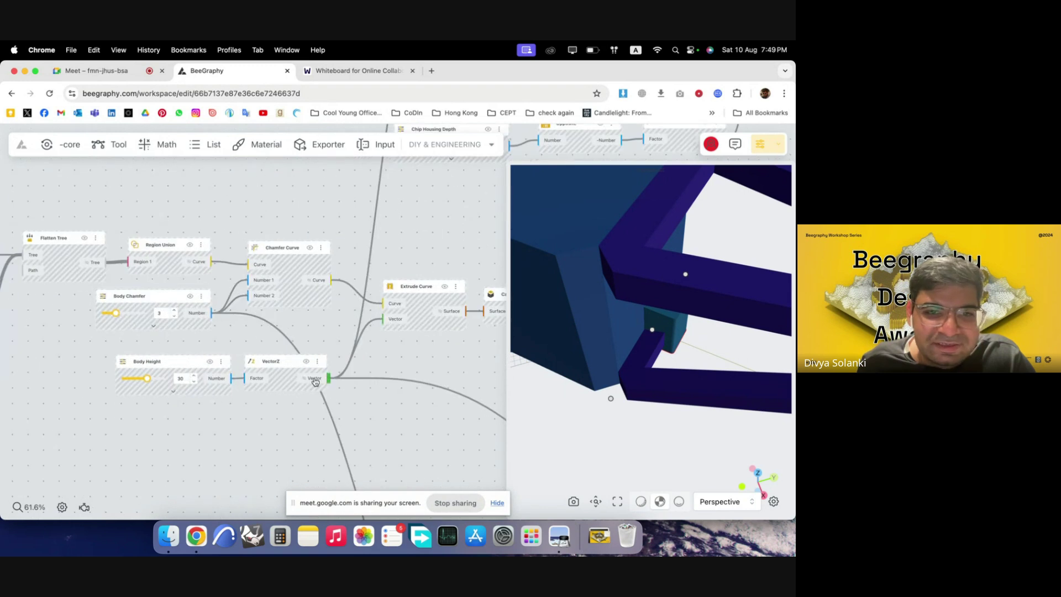
{"action": "scroll", "coordinate": [255, 268], "scroll_direction": "down", "scroll_amount": 8}
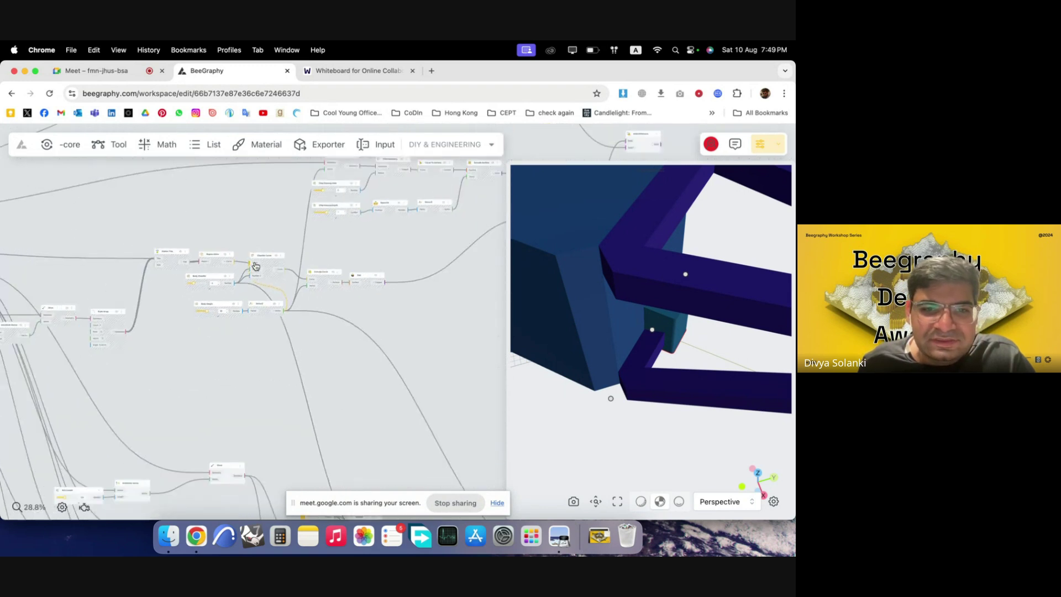
{"action": "scroll", "coordinate": [265, 268], "scroll_direction": "down", "scroll_amount": 4}
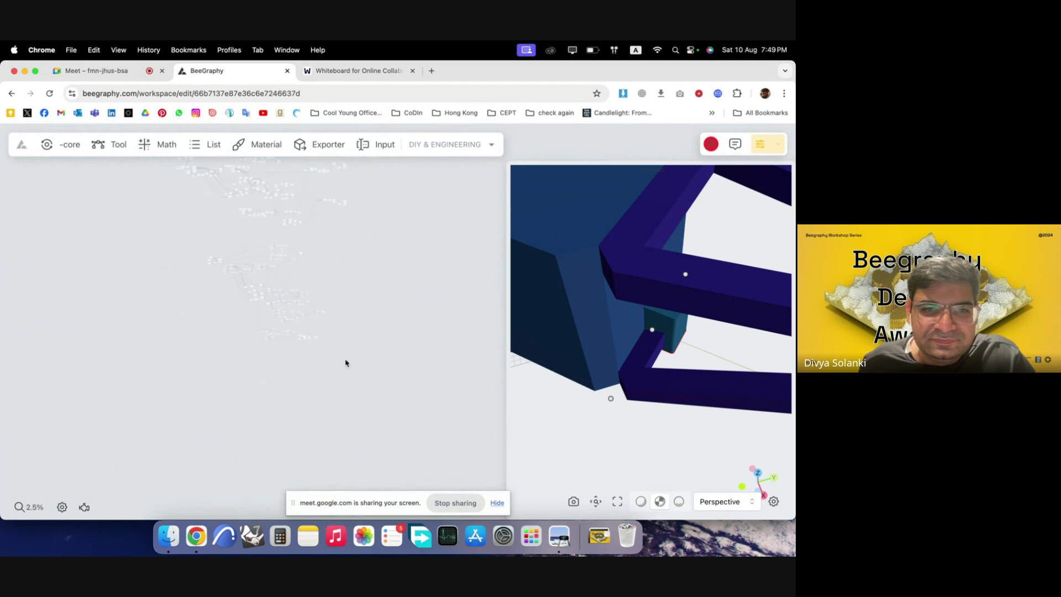
{"action": "scroll", "coordinate": [308, 346], "scroll_direction": "up", "scroll_amount": 15}
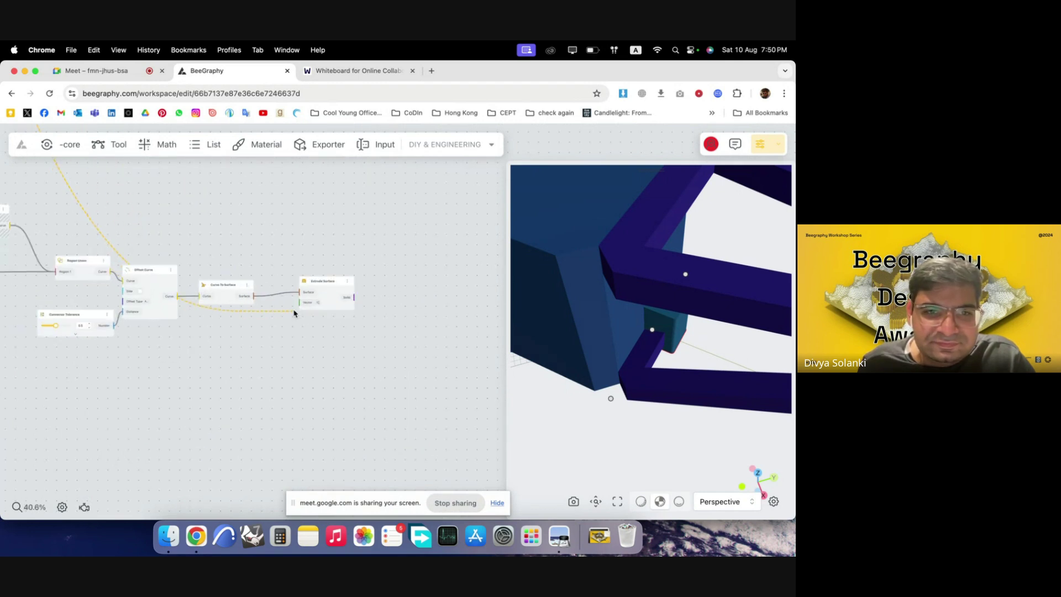
{"action": "left_click_drag", "start_coordinate": [300, 308], "coordinate": [302, 337]}
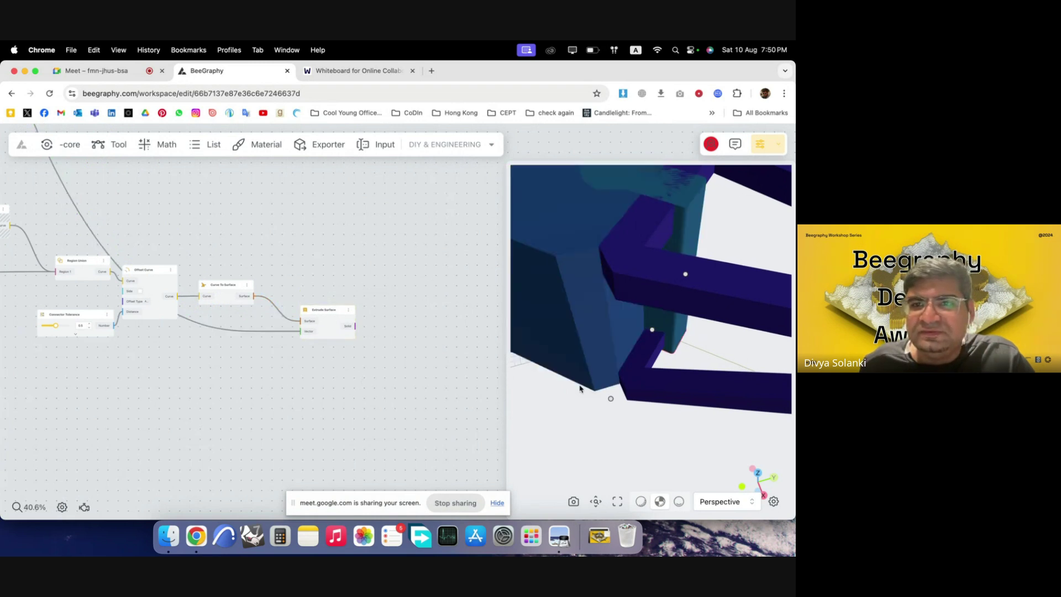
{"action": "left_click_drag", "start_coordinate": [585, 390], "coordinate": [630, 365]}
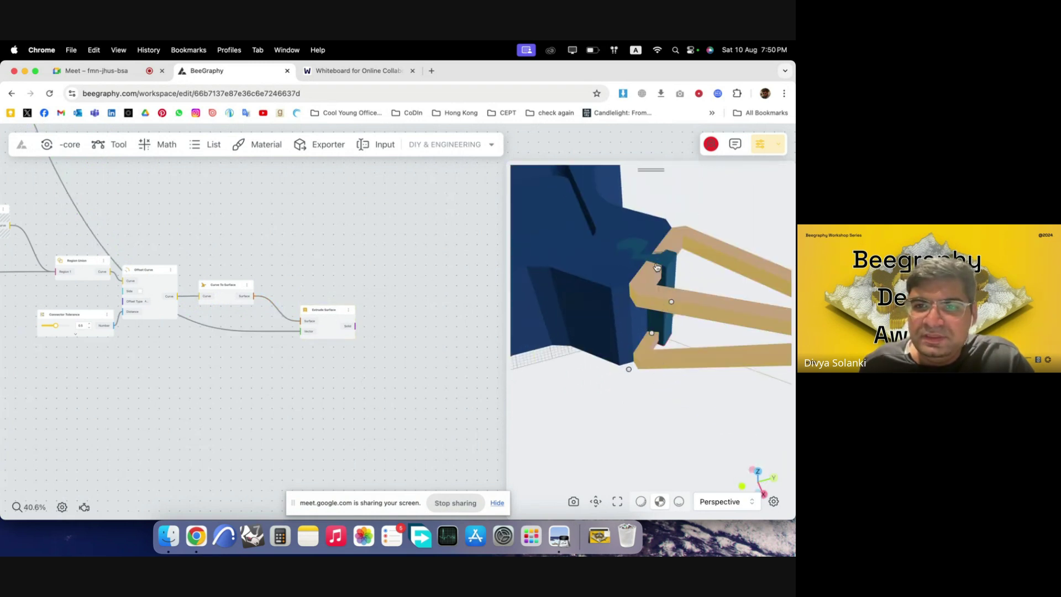
{"action": "scroll", "coordinate": [250, 372], "scroll_direction": "down", "scroll_amount": 1}
{"action": "scroll", "coordinate": [250, 372], "scroll_direction": "right", "scroll_amount": 3}
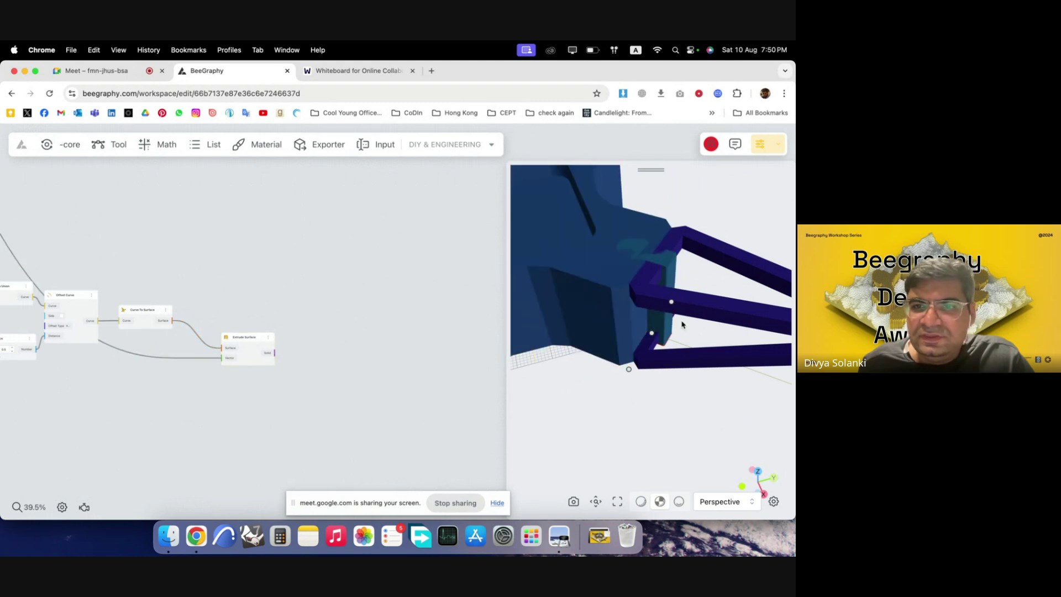
{"action": "left_click_drag", "start_coordinate": [680, 325], "coordinate": [656, 390]}
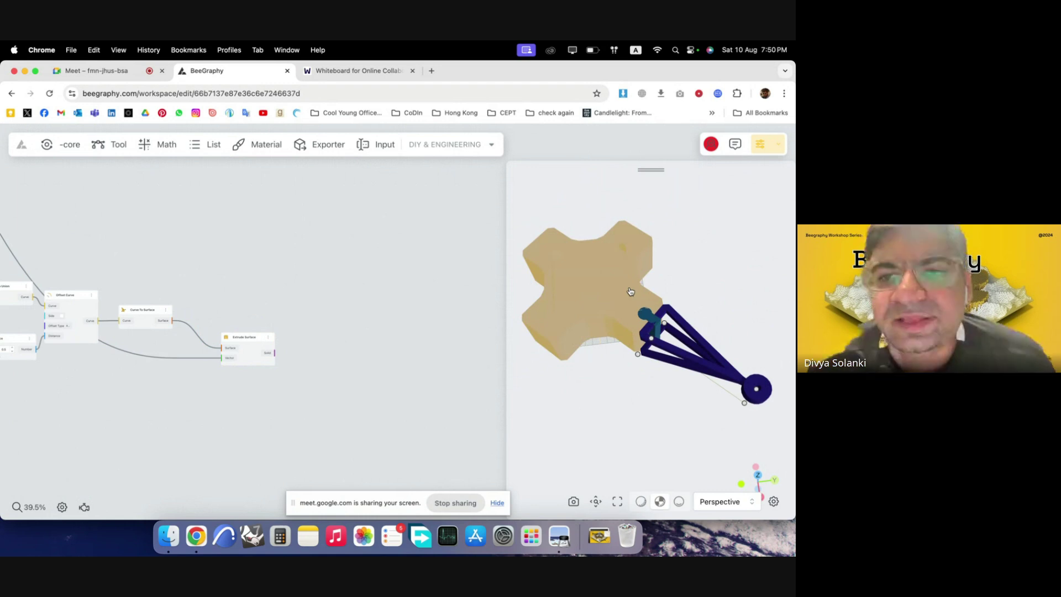
- Add a Polar Array node and connect the connector Extrude Surface's Solid output to its Geometry input
{"action": "double_click", "coordinate": [352, 329]}
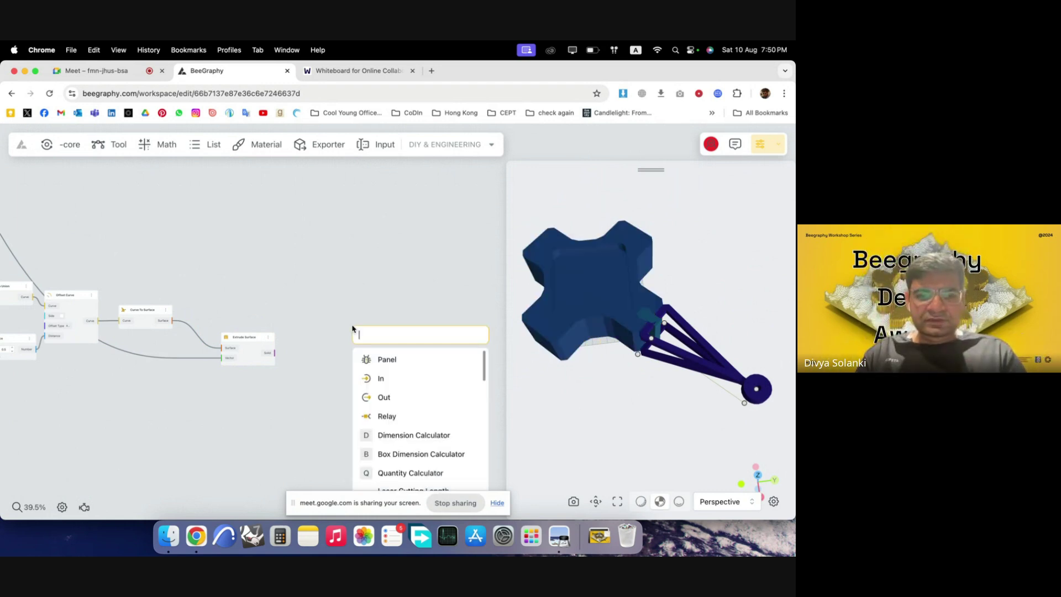
{"action": "type", "text": "polar"}
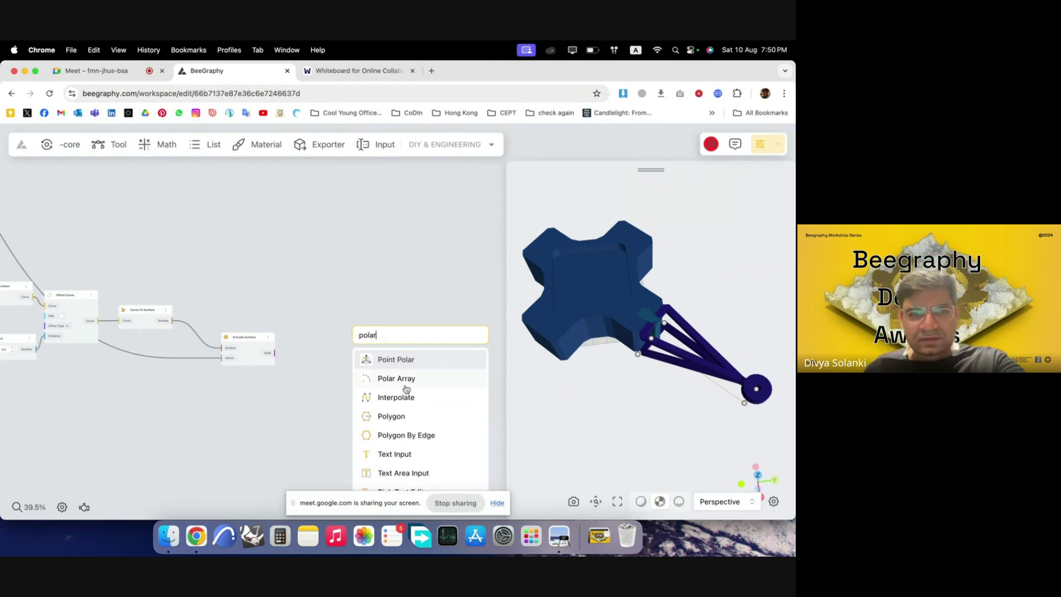
{"action": "left_click", "coordinate": [396, 378]}
{"action": "scroll", "coordinate": [270, 366], "scroll_direction": "up", "scroll_amount": 5}
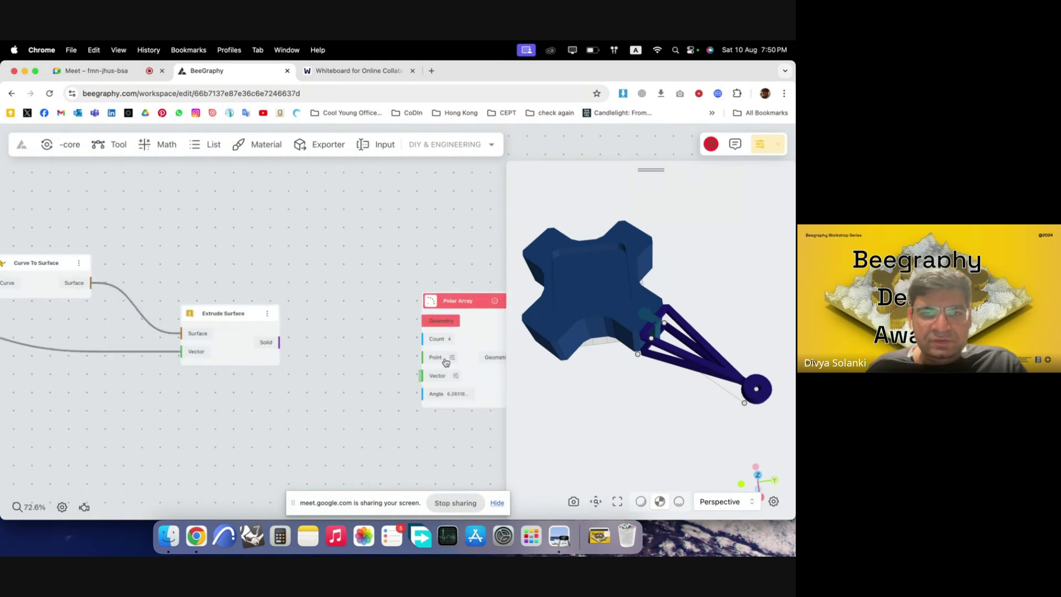
{"action": "left_click_drag", "start_coordinate": [418, 328], "coordinate": [390, 311]}
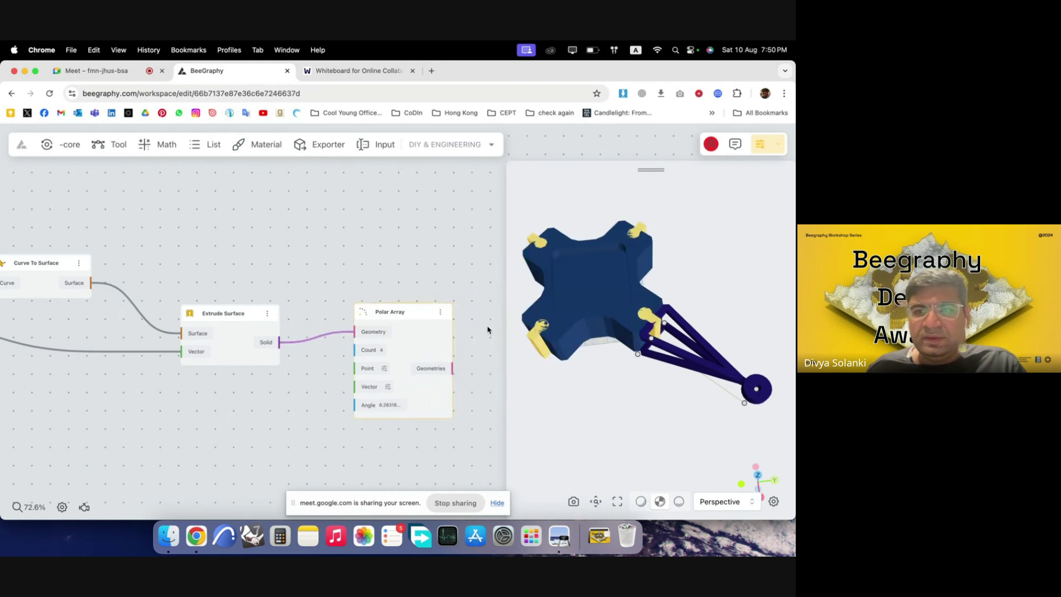
- Add a Solid Difference node and connect the Polar Array's Geometries output to its Solid 1 input
{"action": "scroll", "coordinate": [304, 379], "scroll_direction": "down", "scroll_amount": 5}
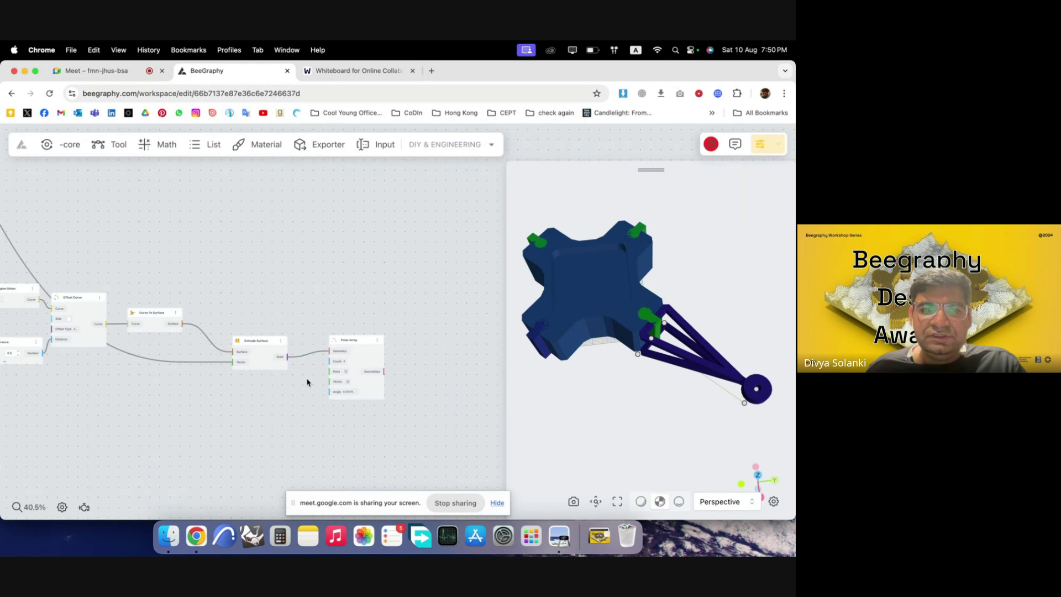
{"action": "double_click", "coordinate": [387, 303]}
{"action": "type", "text": "solid"}
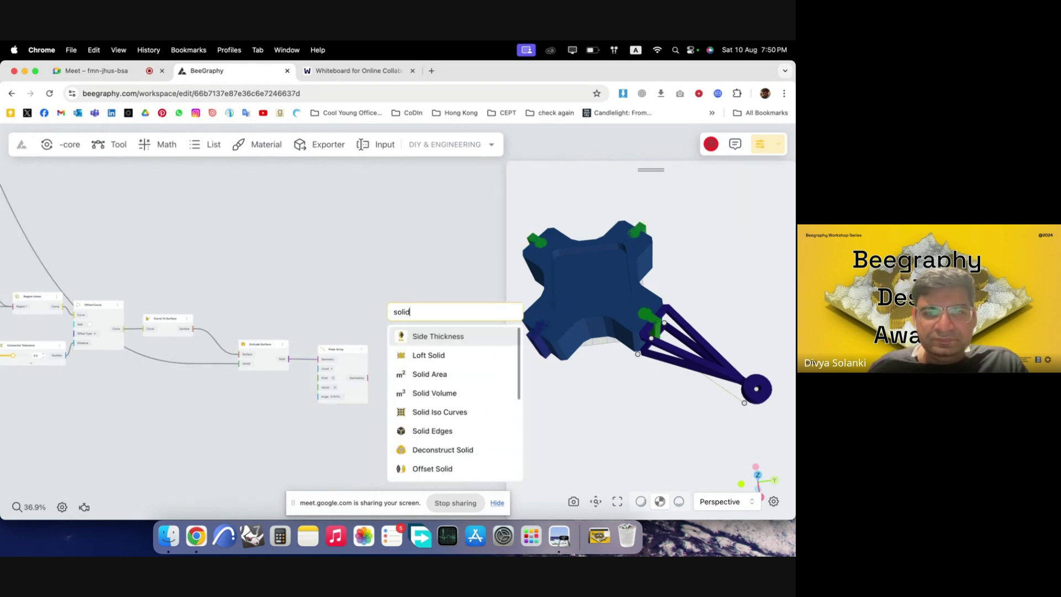
{"action": "double_click", "coordinate": [355, 248]}
{"action": "type", "text": "differe"}
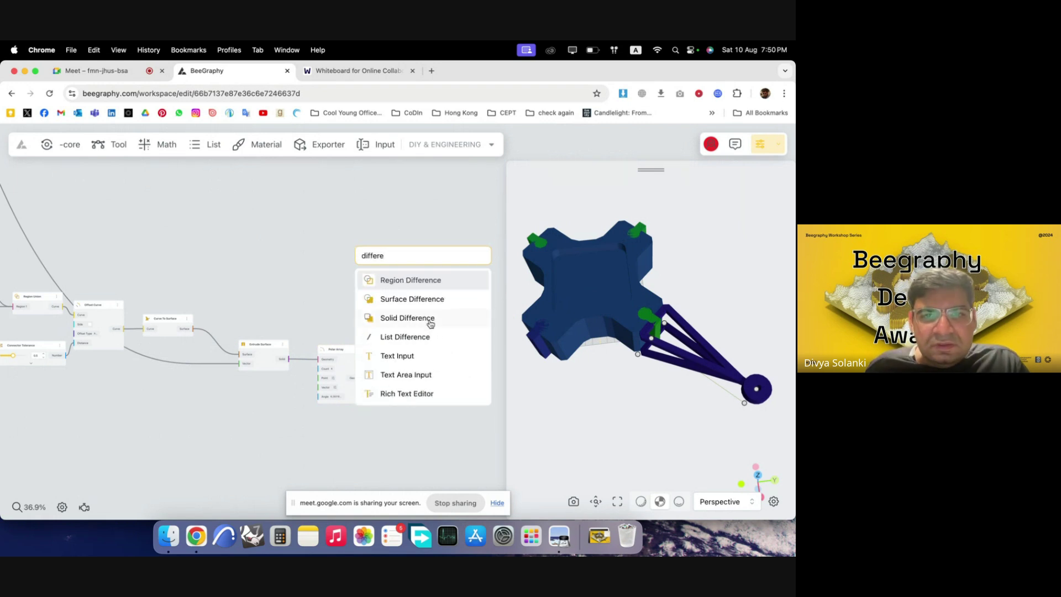
{"action": "left_click", "coordinate": [430, 318]}
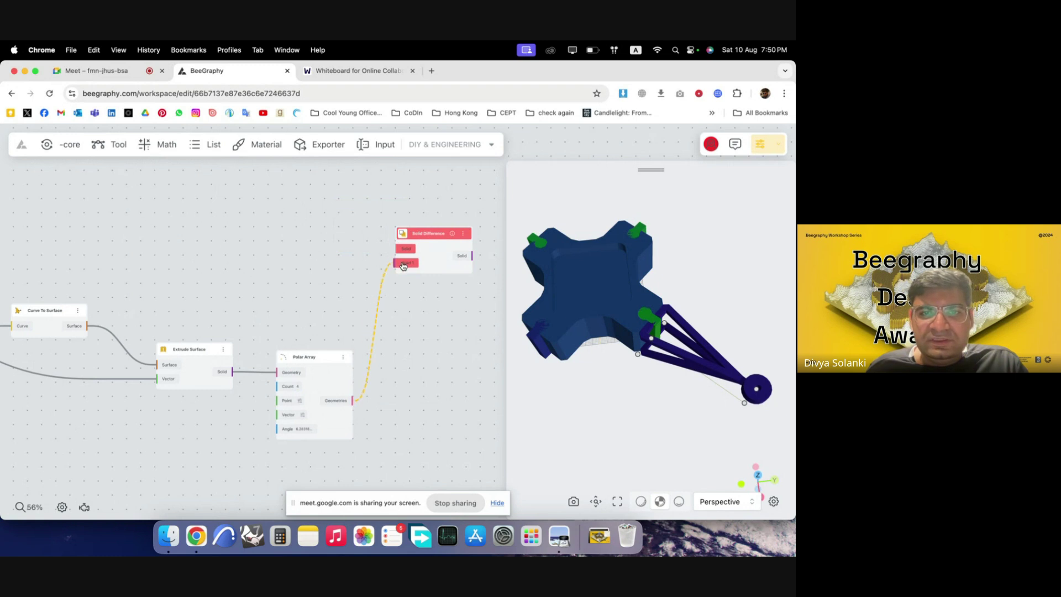
{"action": "left_click_drag", "start_coordinate": [403, 266], "coordinate": [404, 267]}
- Connect the body's final Solid output to the new Solid Difference's Solid input and inspect the value arriving at Solid 1
{"action": "scroll", "coordinate": [409, 379], "scroll_direction": "down", "scroll_amount": 10}
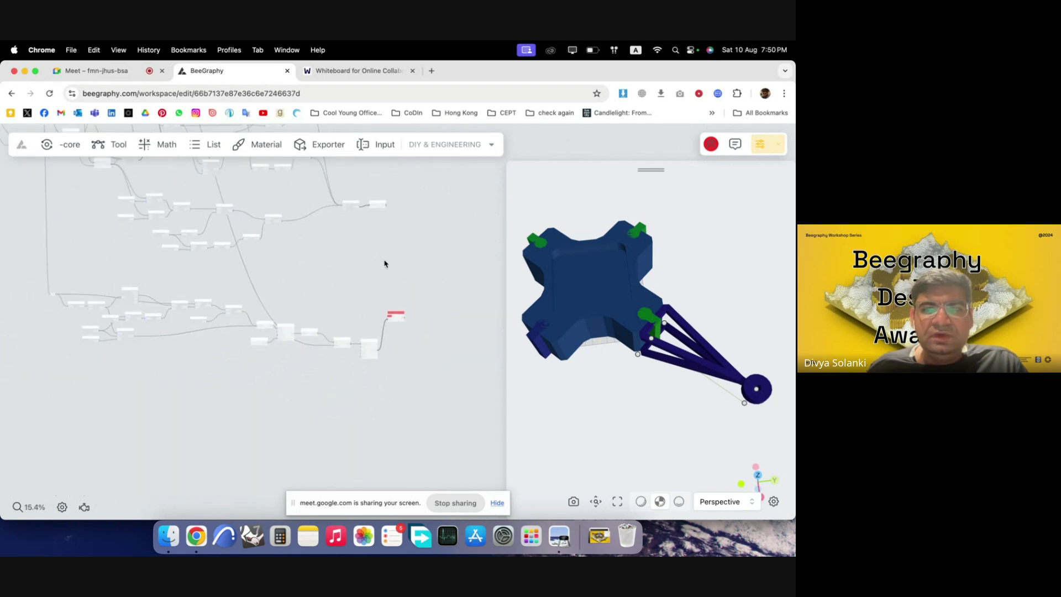
{"action": "scroll", "coordinate": [385, 264], "scroll_direction": "down", "scroll_amount": 5}
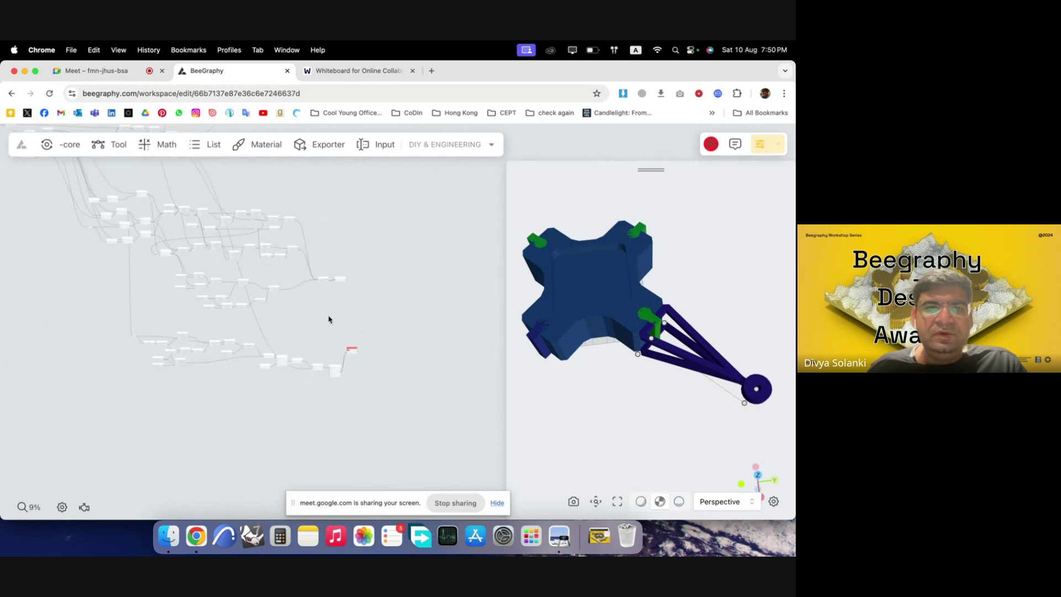
{"action": "scroll", "coordinate": [279, 213], "scroll_direction": "up", "scroll_amount": 3}
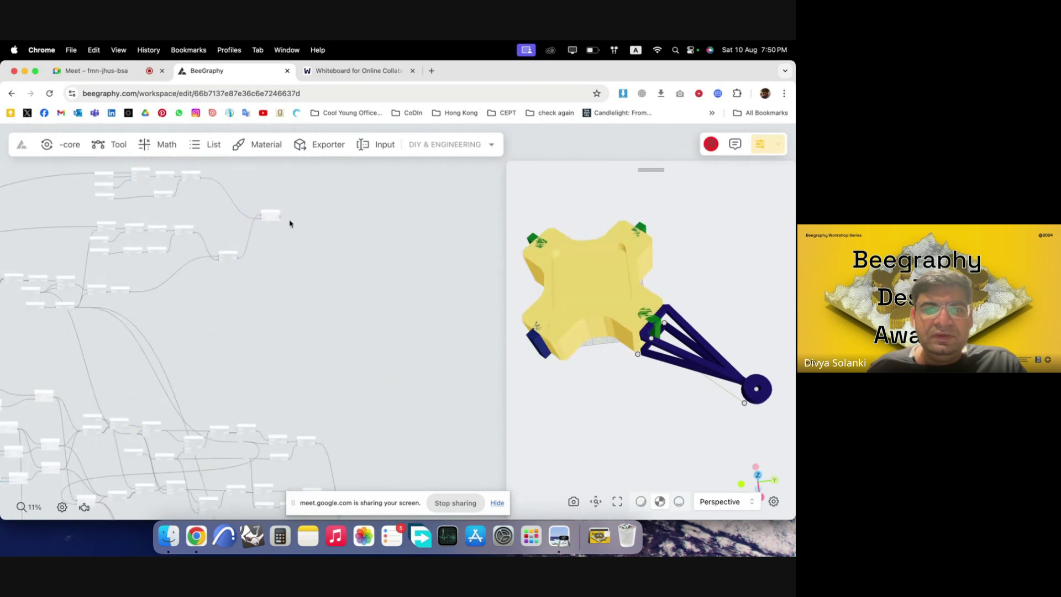
{"action": "scroll", "coordinate": [281, 221], "scroll_direction": "up", "scroll_amount": 4}
{"action": "scroll", "coordinate": [350, 205], "scroll_direction": "down", "scroll_amount": 10}
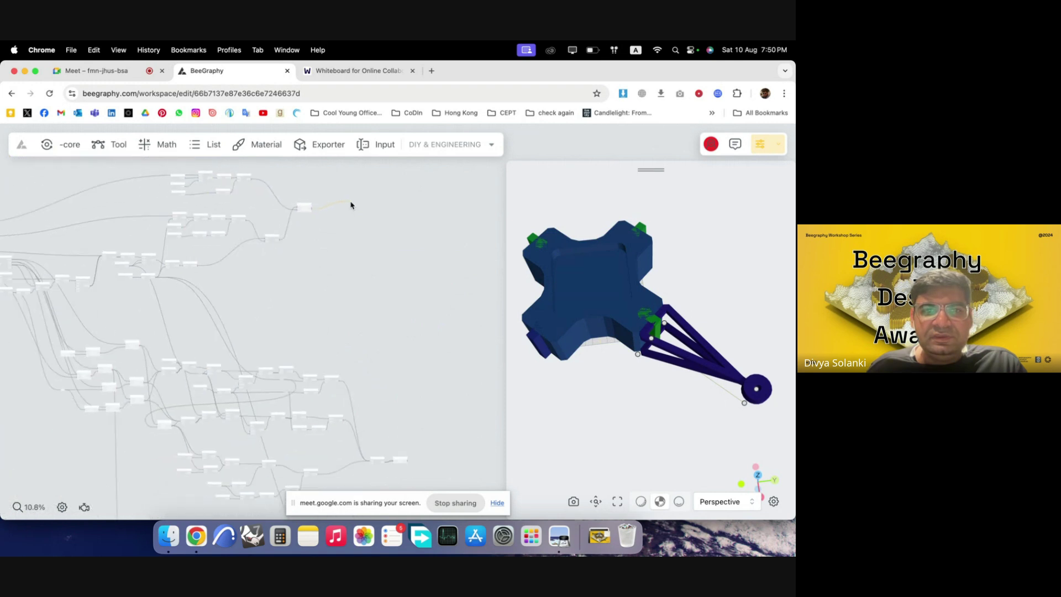
{"action": "scroll", "coordinate": [376, 334], "scroll_direction": "up", "scroll_amount": 6}
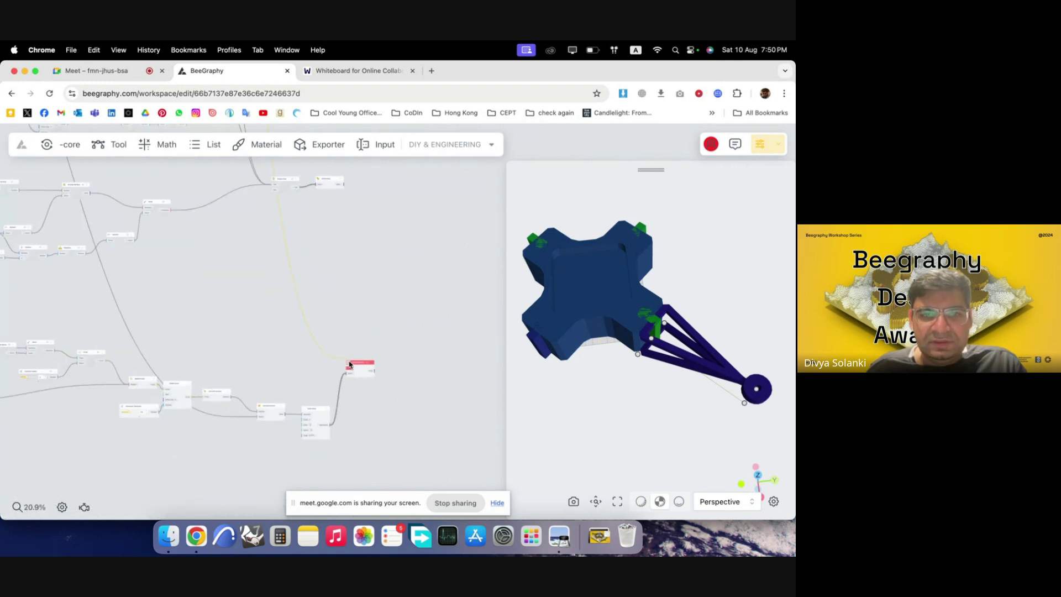
{"action": "scroll", "coordinate": [403, 405], "scroll_direction": "up", "scroll_amount": 4}
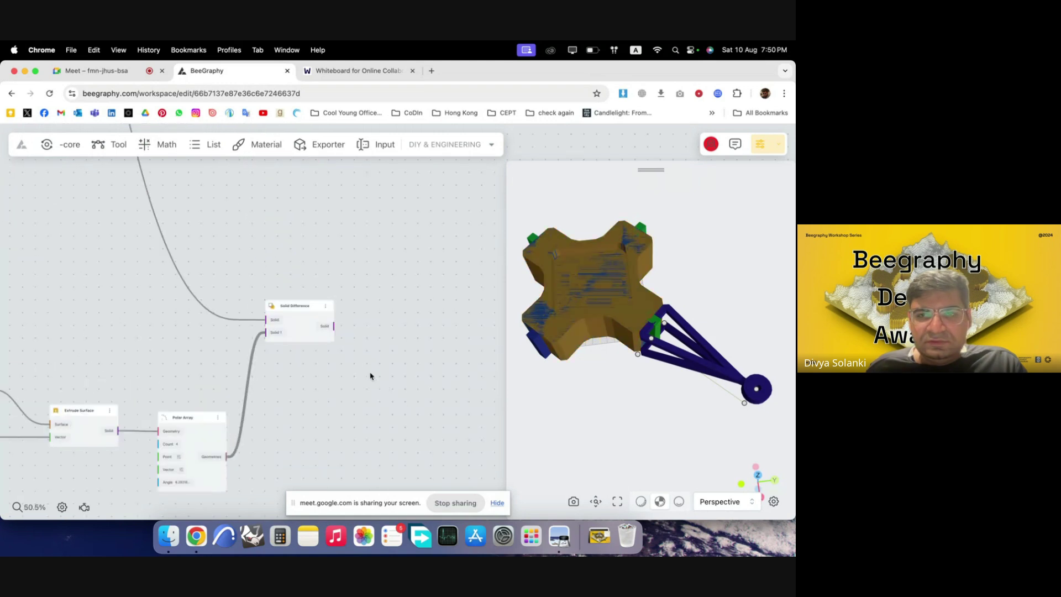
{"action": "scroll", "coordinate": [386, 334], "scroll_direction": "down", "scroll_amount": 2}
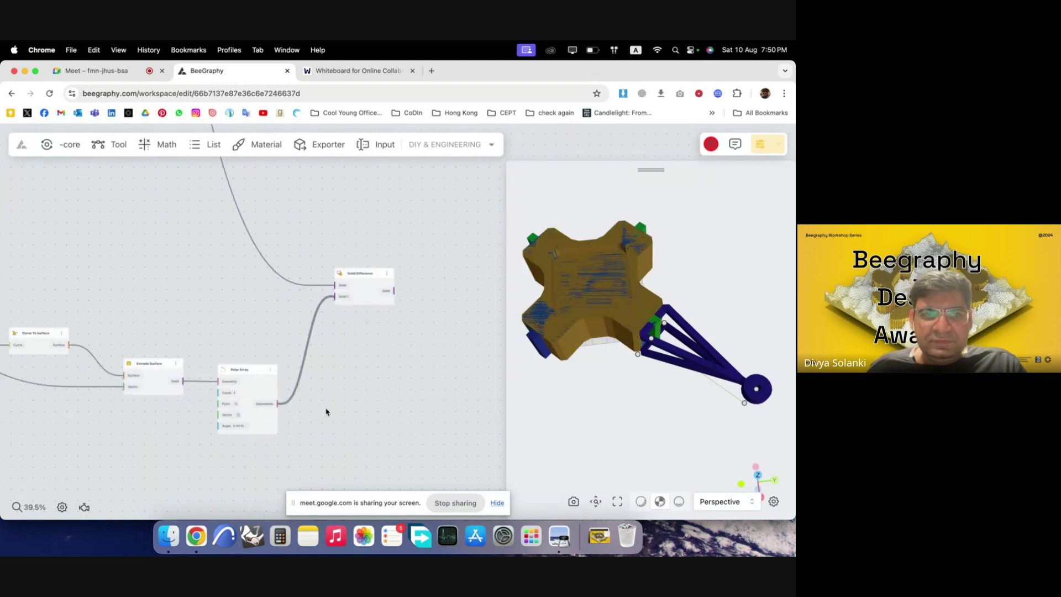
{"action": "scroll", "coordinate": [378, 321], "scroll_direction": "up", "scroll_amount": 5}
{"action": "mouse_move", "coordinate": [326, 325]}
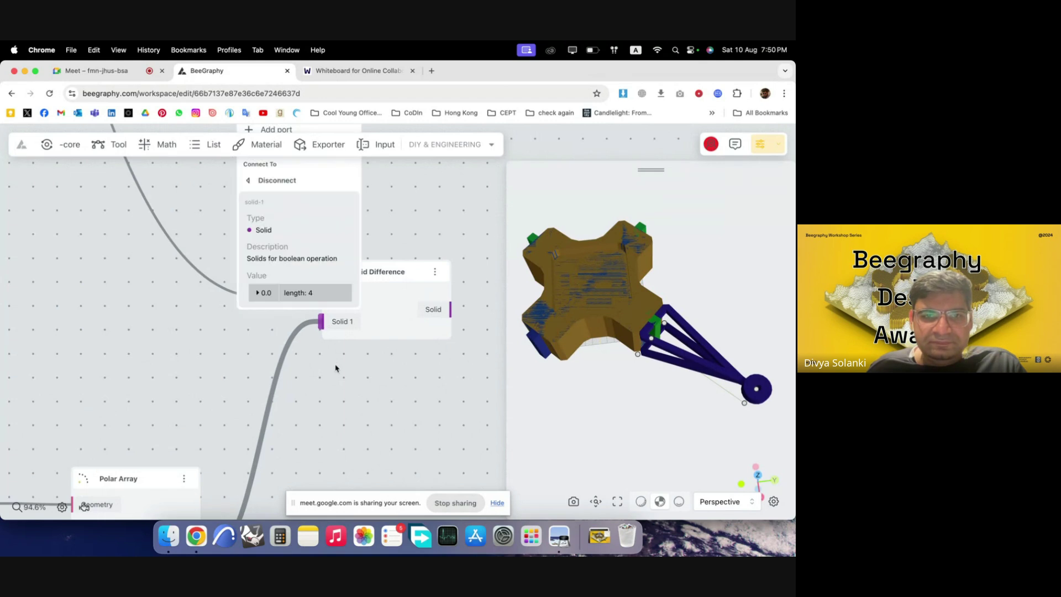
- Hide the connector's Curve To Surface, Extrude Surface and Polar Array nodes from the 3D view
{"action": "scroll", "coordinate": [336, 368], "scroll_direction": "down", "scroll_amount": 6}
{"action": "left_click_drag", "start_coordinate": [238, 339], "coordinate": [194, 320]}
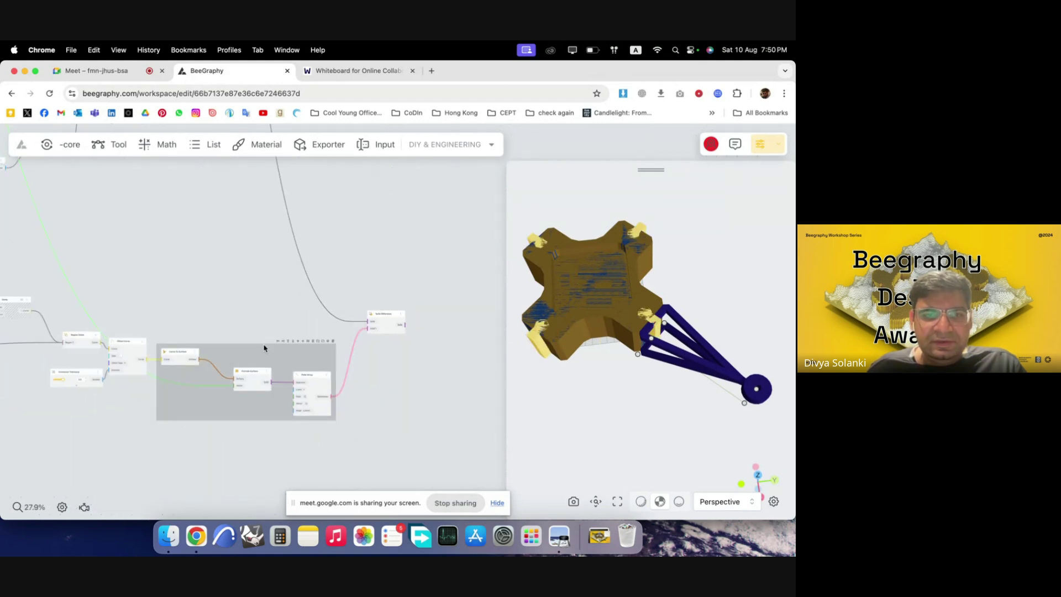
{"action": "right_click", "coordinate": [264, 351]}
{"action": "left_click", "coordinate": [277, 362]}
{"action": "left_click", "coordinate": [379, 392]}
- Hide the body's earlier Solid Difference node that feeds the new connector subtraction
{"action": "scroll", "coordinate": [331, 394], "scroll_direction": "down", "scroll_amount": 2}
{"action": "scroll", "coordinate": [364, 394], "scroll_direction": "down", "scroll_amount": 4}
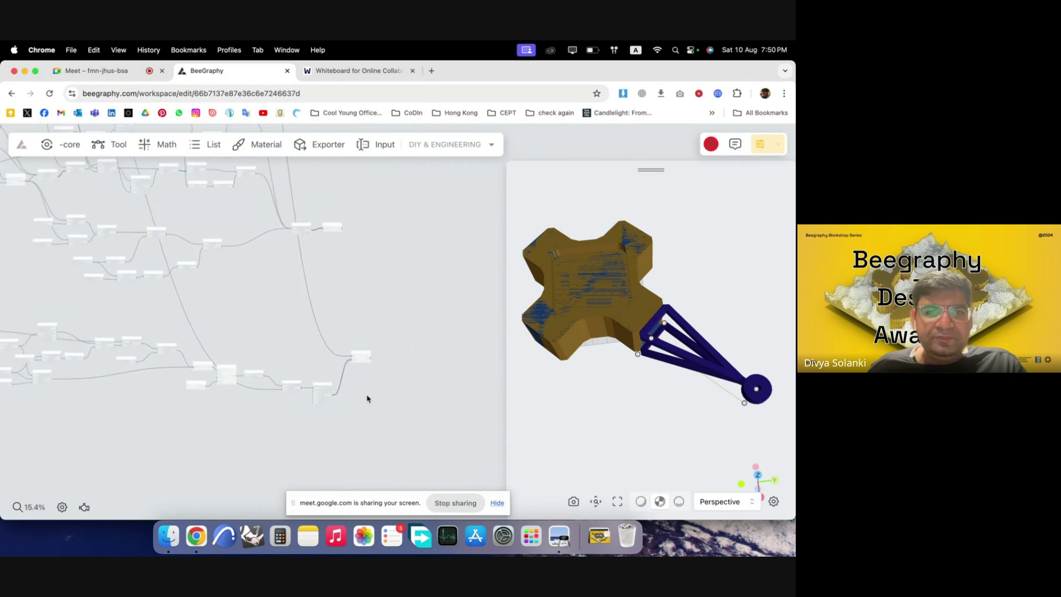
{"action": "scroll", "coordinate": [329, 296], "scroll_direction": "up", "scroll_amount": 8}
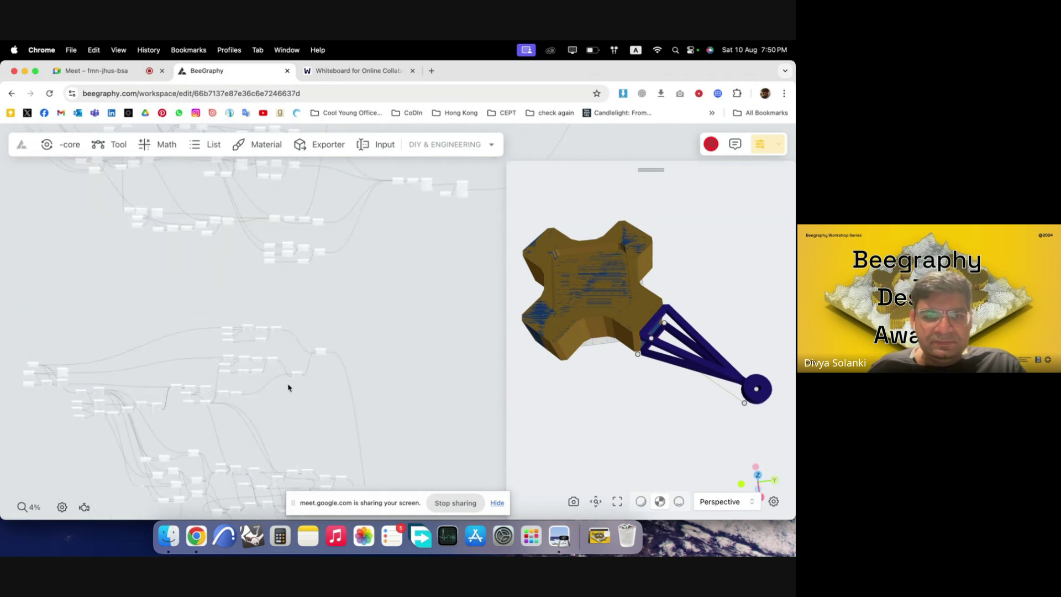
{"action": "right_click", "coordinate": [328, 346]}
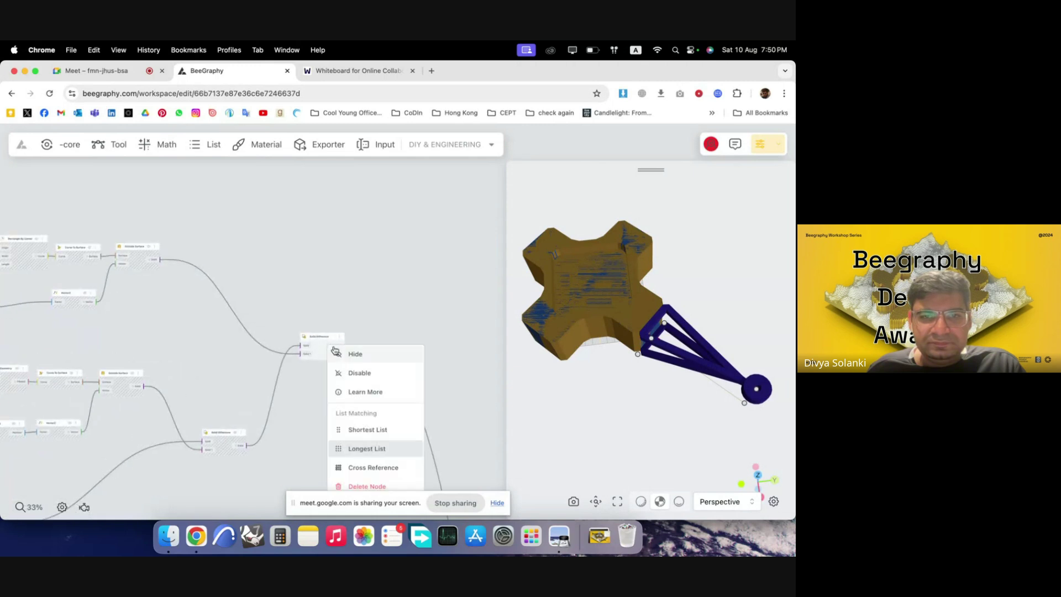
{"action": "left_click", "coordinate": [341, 357]}
{"action": "scroll", "coordinate": [283, 267], "scroll_direction": "up", "scroll_amount": 2}
- Select the whole connector node group with its Solid Difference and move it up beside the body nodes
{"action": "scroll", "coordinate": [283, 268], "scroll_direction": "down", "scroll_amount": 10}
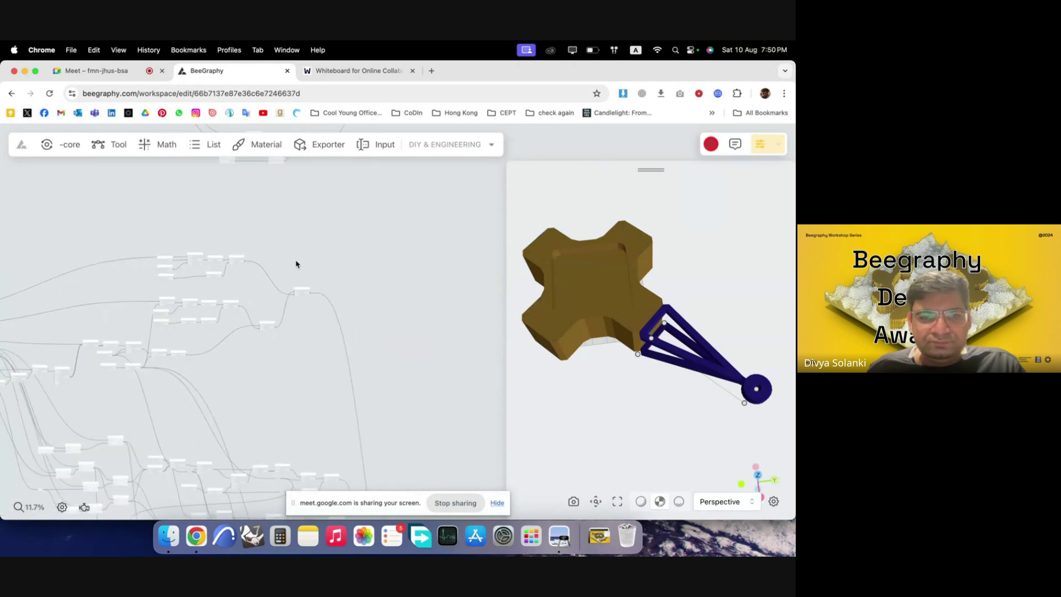
{"action": "scroll", "coordinate": [310, 338], "scroll_direction": "up", "scroll_amount": 2}
{"action": "scroll", "coordinate": [357, 392], "scroll_direction": "down", "scroll_amount": 2}
{"action": "left_click_drag", "start_coordinate": [407, 438], "coordinate": [148, 363]}
{"action": "scroll", "coordinate": [328, 414], "scroll_direction": "down", "scroll_amount": 4}
{"action": "scroll", "coordinate": [350, 397], "scroll_direction": "up", "scroll_amount": 4}
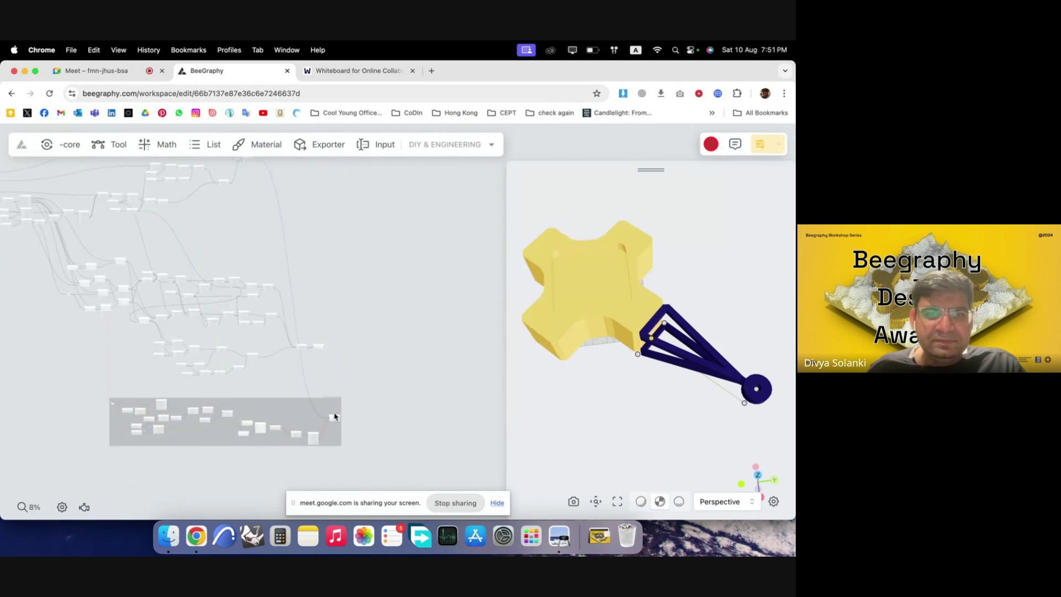
{"action": "left_click_drag", "start_coordinate": [334, 416], "coordinate": [450, 216]}
{"action": "left_click", "coordinate": [348, 319]}
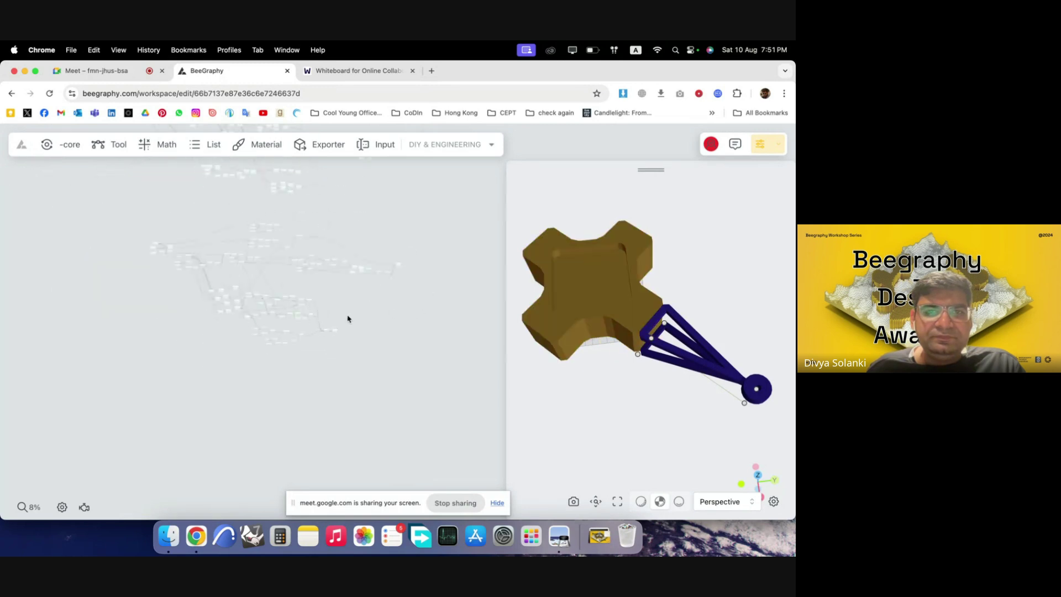
- Try swapping the body and Polar Array connections on the Solid Difference inputs, and restore the original order
{"action": "scroll", "coordinate": [348, 319], "scroll_direction": "up", "scroll_amount": 5}
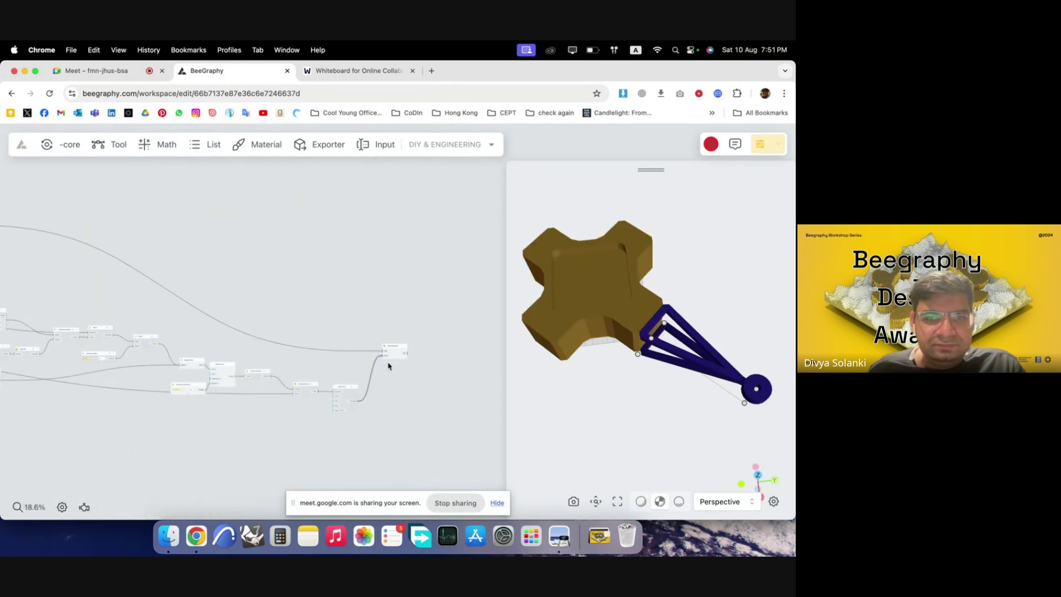
{"action": "scroll", "coordinate": [369, 396], "scroll_direction": "up", "scroll_amount": 3}
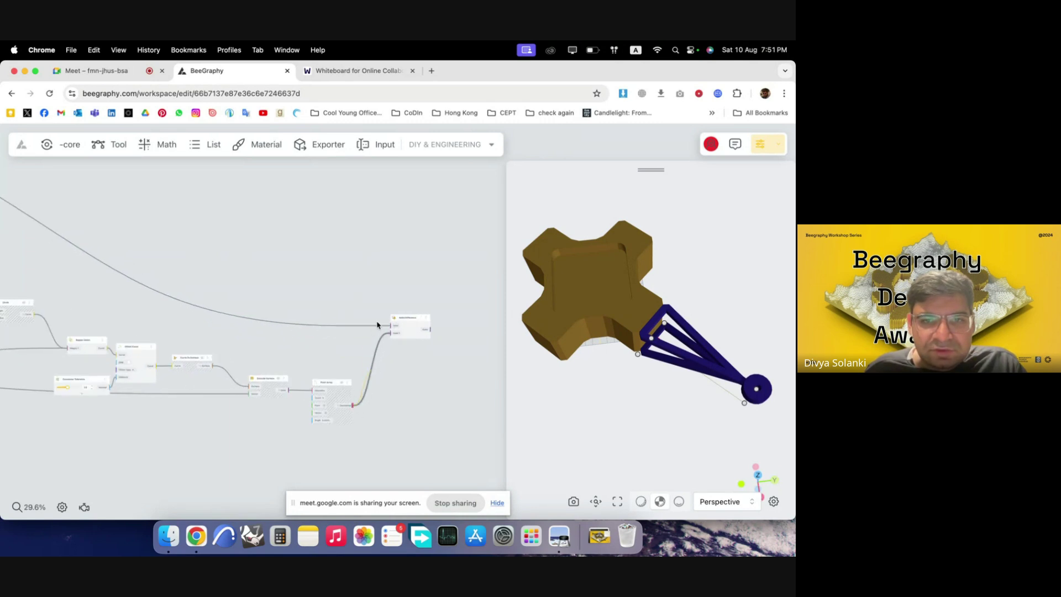
{"action": "scroll", "coordinate": [421, 362], "scroll_direction": "down", "scroll_amount": 3}
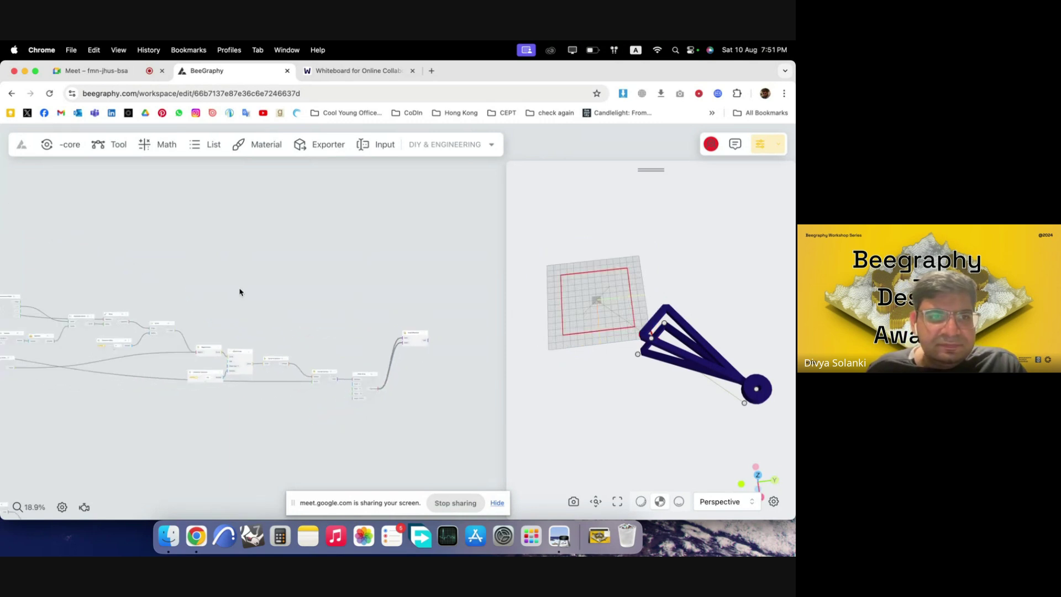
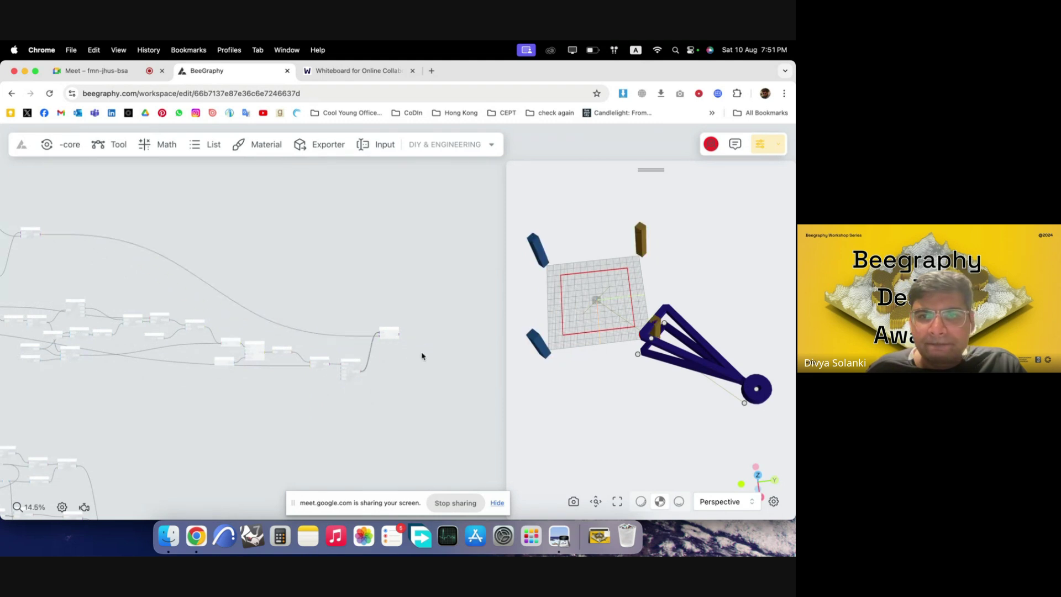
{"action": "scroll", "coordinate": [421, 356], "scroll_direction": "up", "scroll_amount": 6}
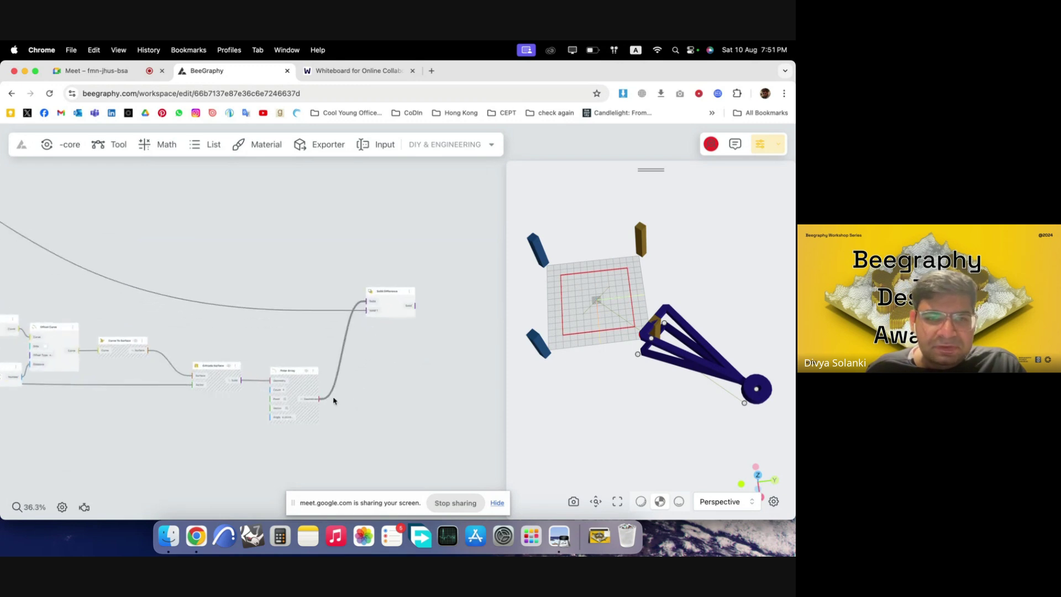
{"action": "scroll", "coordinate": [452, 360], "scroll_direction": "down", "scroll_amount": 4}
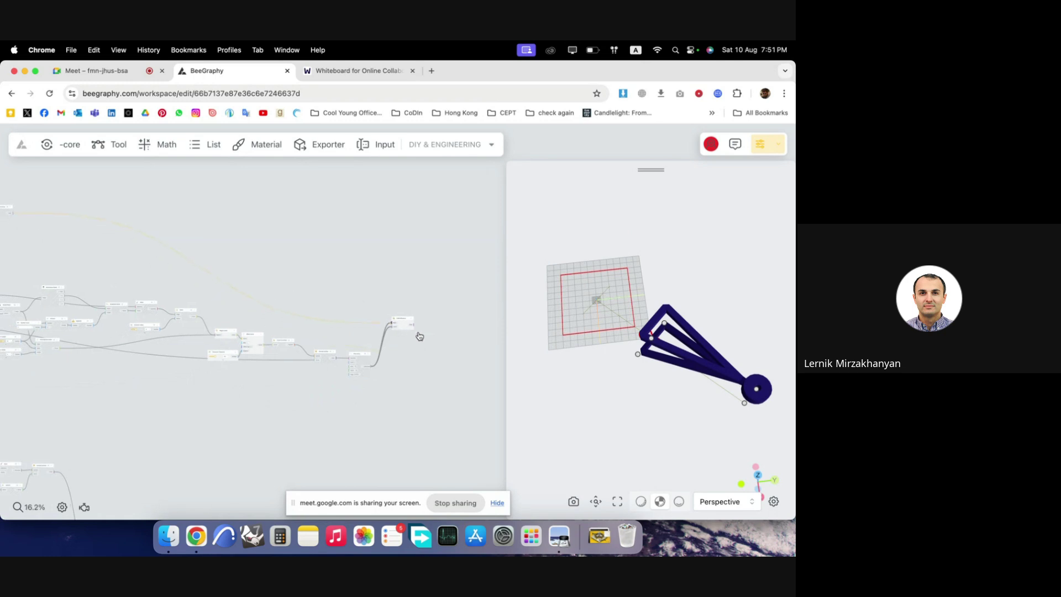
{"action": "scroll", "coordinate": [430, 334], "scroll_direction": "up", "scroll_amount": 6}
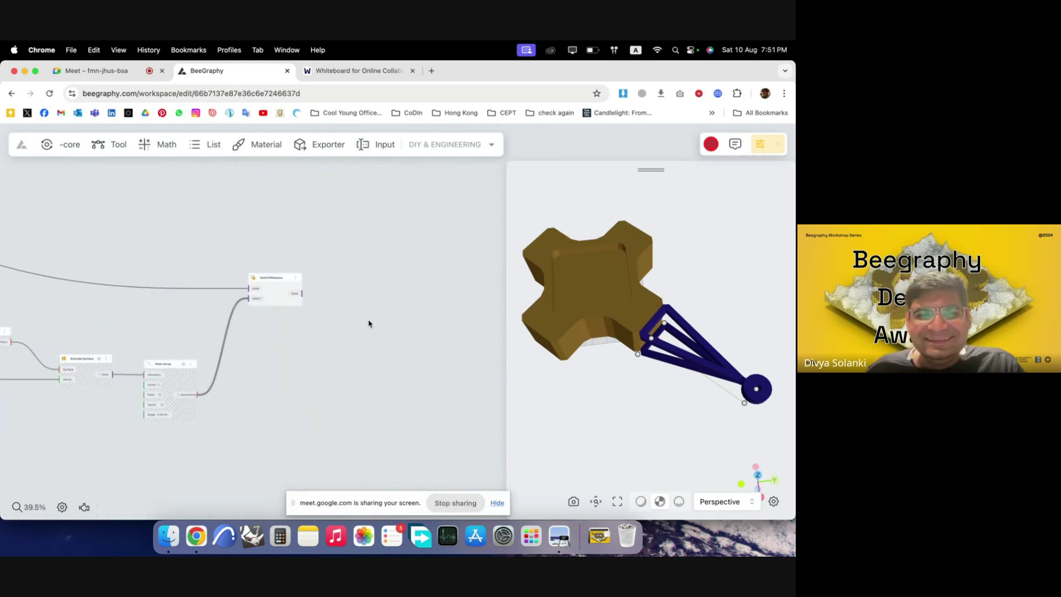
- Insert a Flatten Tree node between the Polar Array's Geometries output and the Solid Difference's Solid 1 input, moving the Solid Difference aside
{"action": "scroll", "coordinate": [243, 288], "scroll_direction": "up", "scroll_amount": 4}
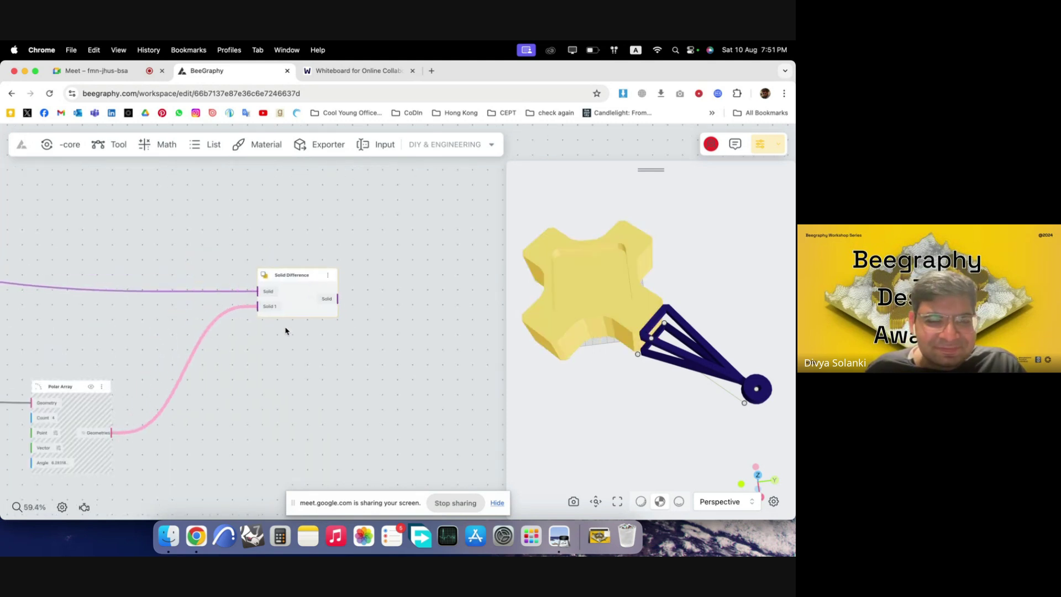
{"action": "double_click", "coordinate": [225, 356]}
{"action": "type", "text": "flatt"}
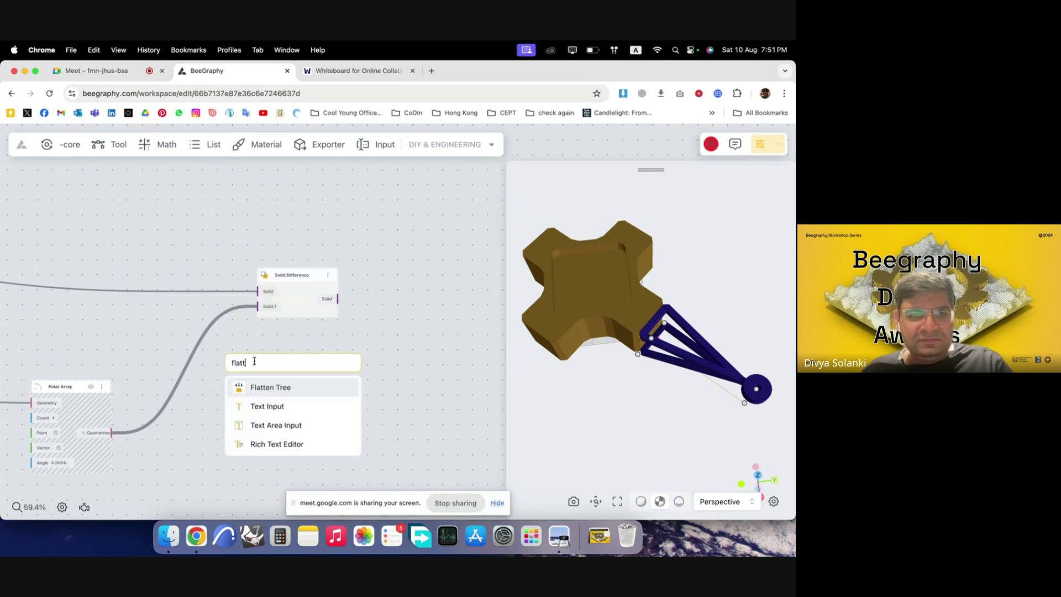
{"action": "key", "text": "Return"}
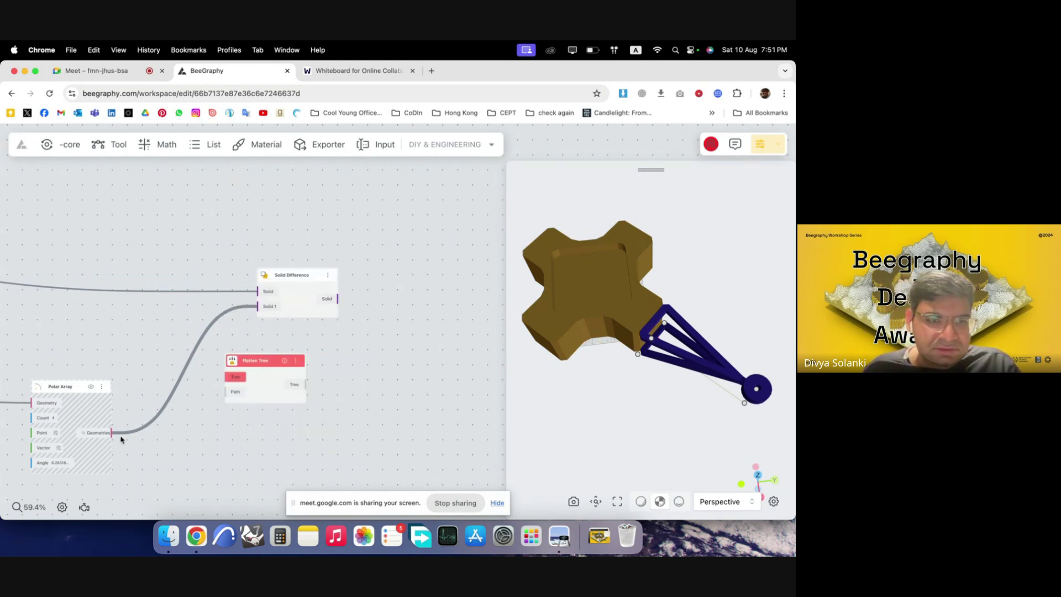
{"action": "left_click_drag", "start_coordinate": [171, 407], "coordinate": [257, 386]}
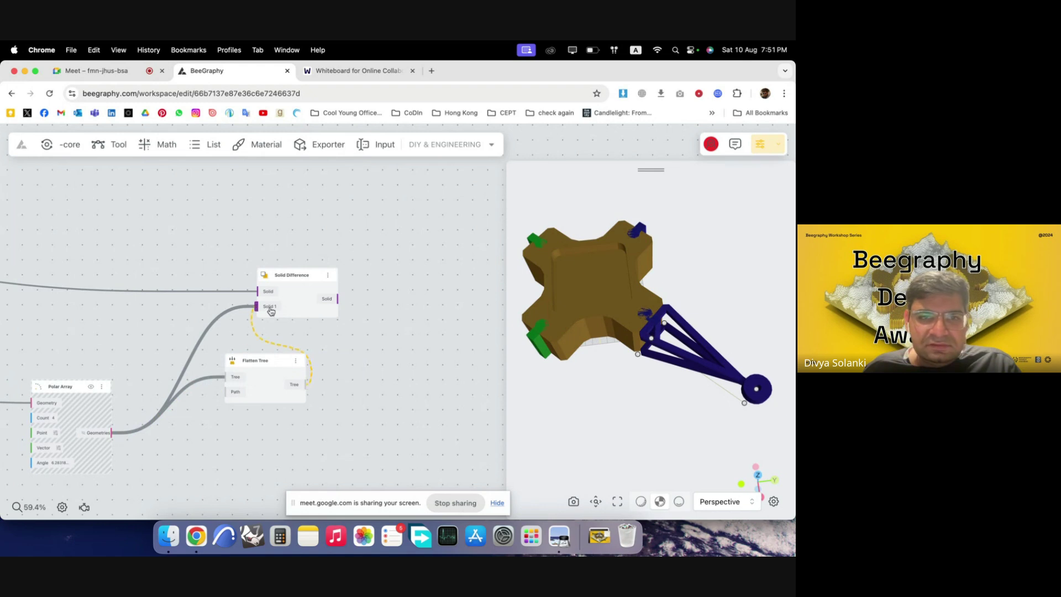
{"action": "left_click_drag", "start_coordinate": [271, 311], "coordinate": [271, 311]}
{"action": "left_click_drag", "start_coordinate": [291, 274], "coordinate": [382, 282]}
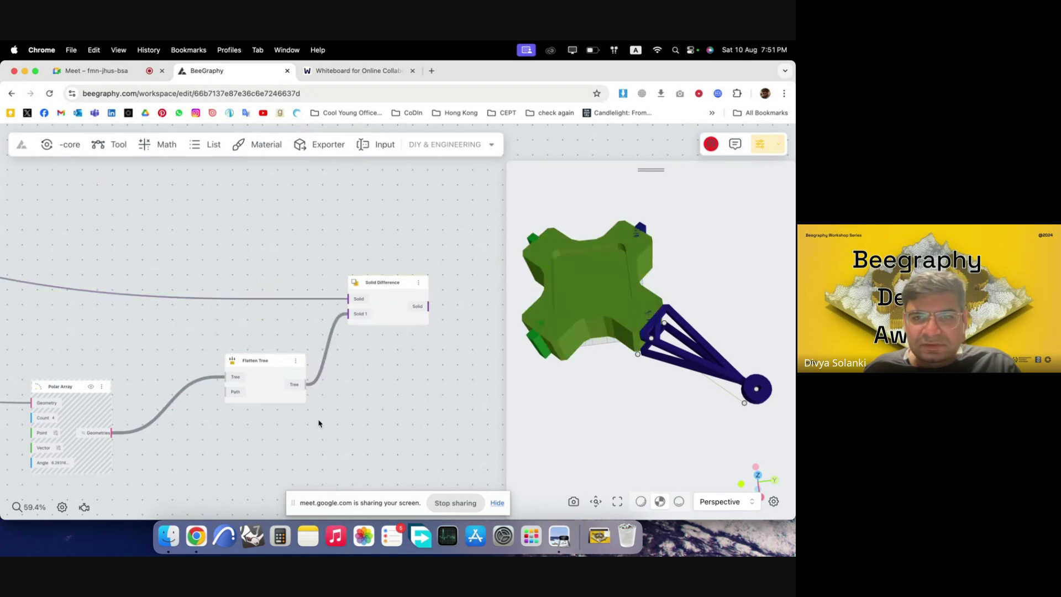
- Hide the Flatten Tree output to check the connector cuts in the body, and show it again
{"action": "left_click", "coordinate": [287, 385]}
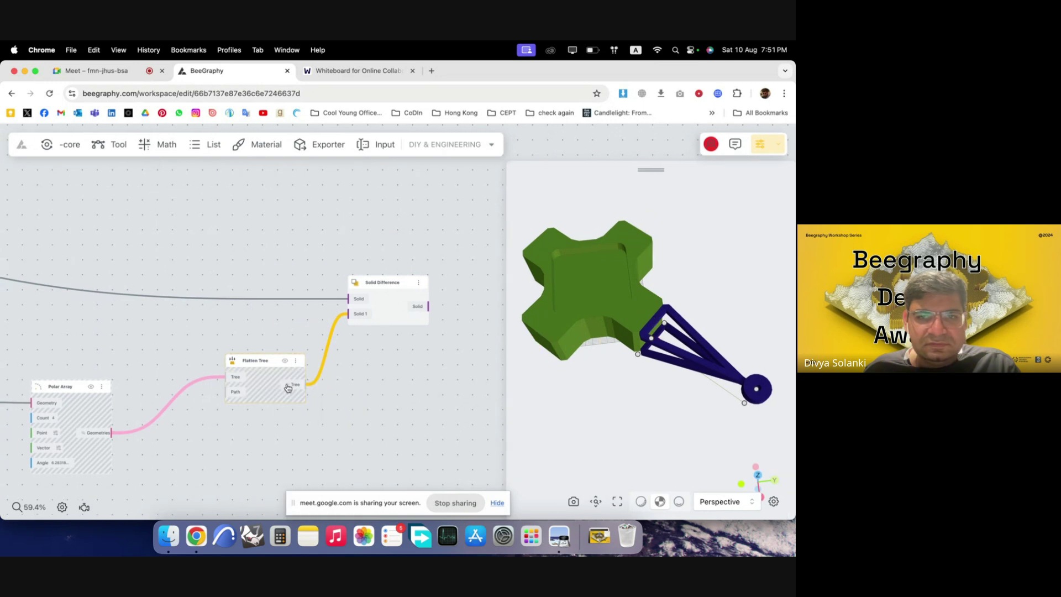
{"action": "scroll", "coordinate": [374, 383], "scroll_direction": "up", "scroll_amount": 2}
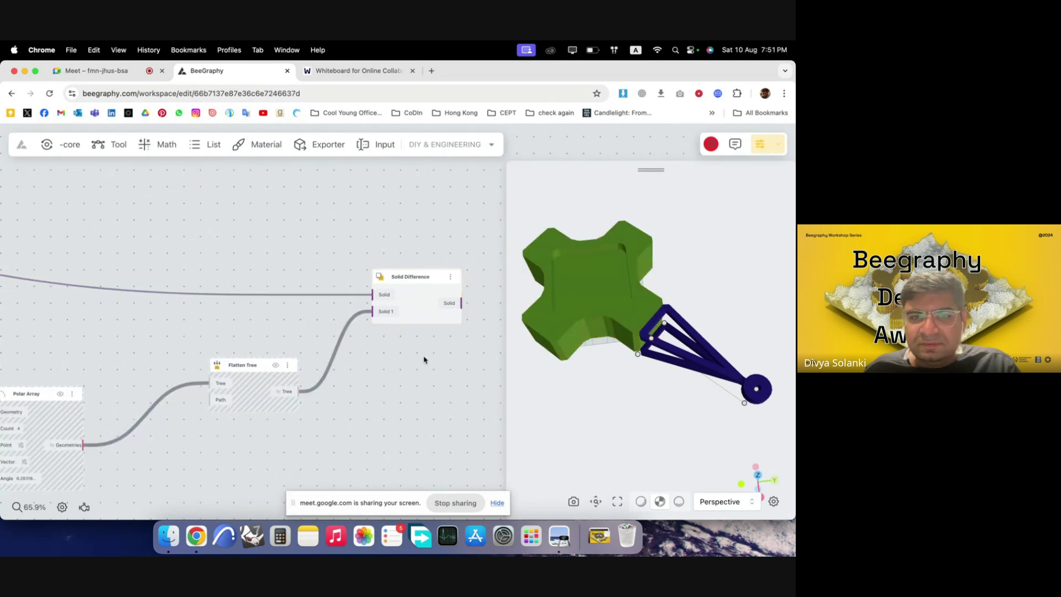
{"action": "left_click", "coordinate": [274, 367]}
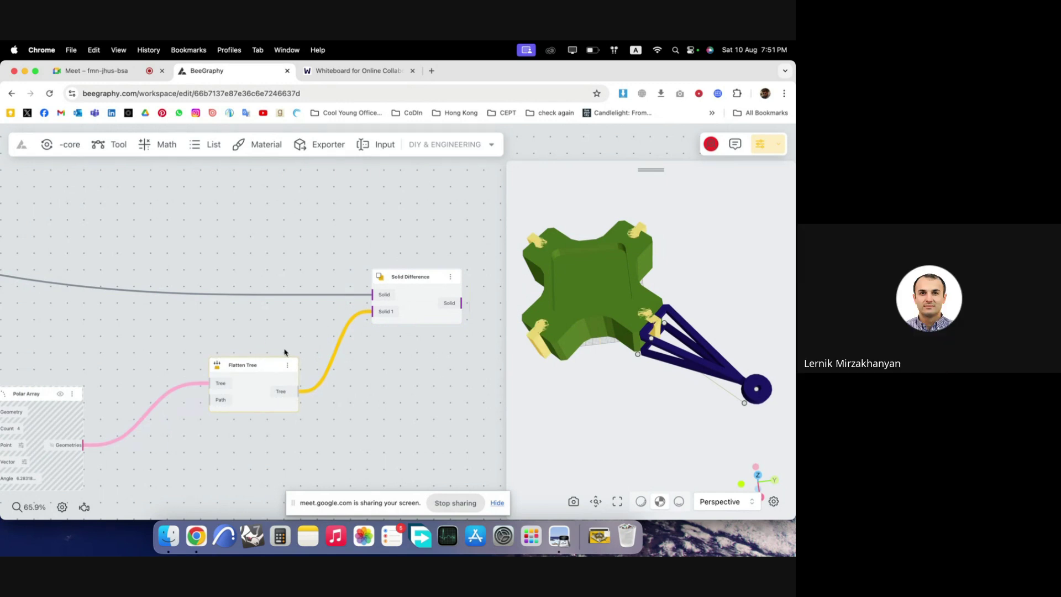
{"action": "scroll", "coordinate": [374, 364], "scroll_direction": "down", "scroll_amount": 5}
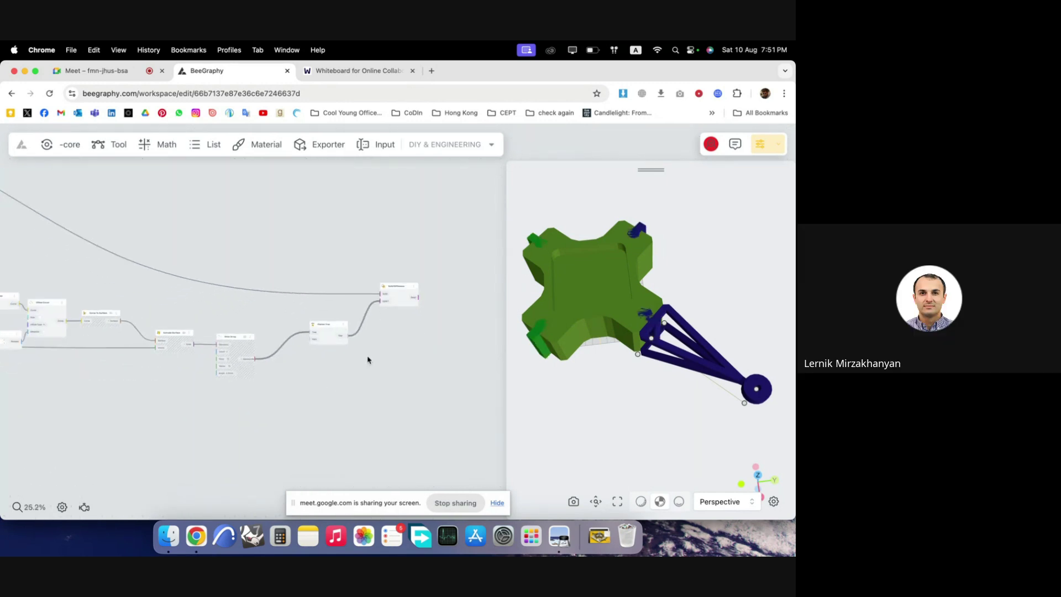
- Survey the node graph around the connector chain and find the Solid Difference node with its two inputs
{"action": "scroll", "coordinate": [367, 350], "scroll_direction": "up", "scroll_amount": 3}
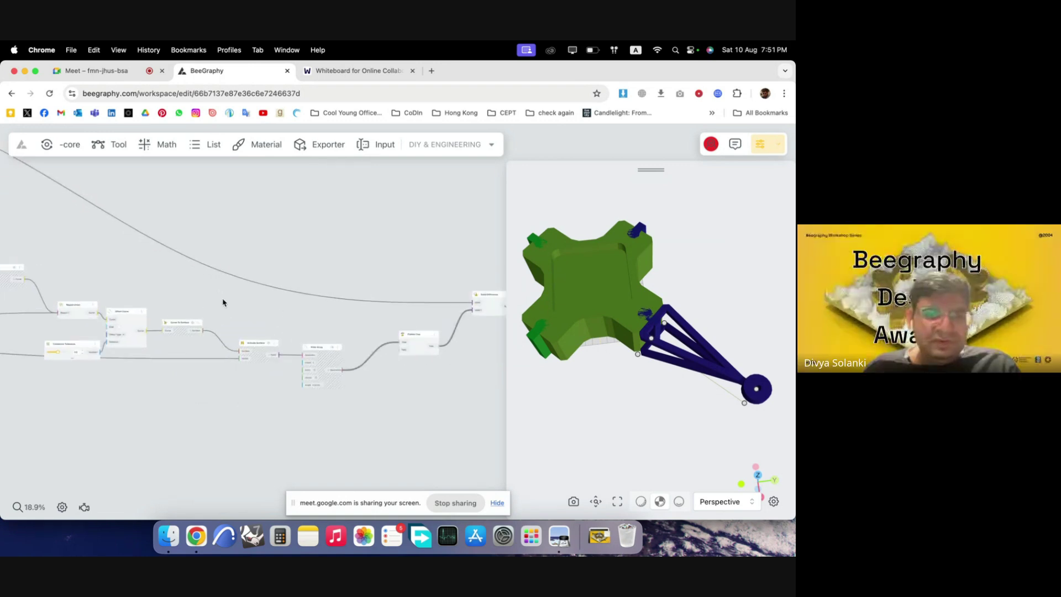
{"action": "scroll", "coordinate": [174, 357], "scroll_direction": "down", "scroll_amount": 1}
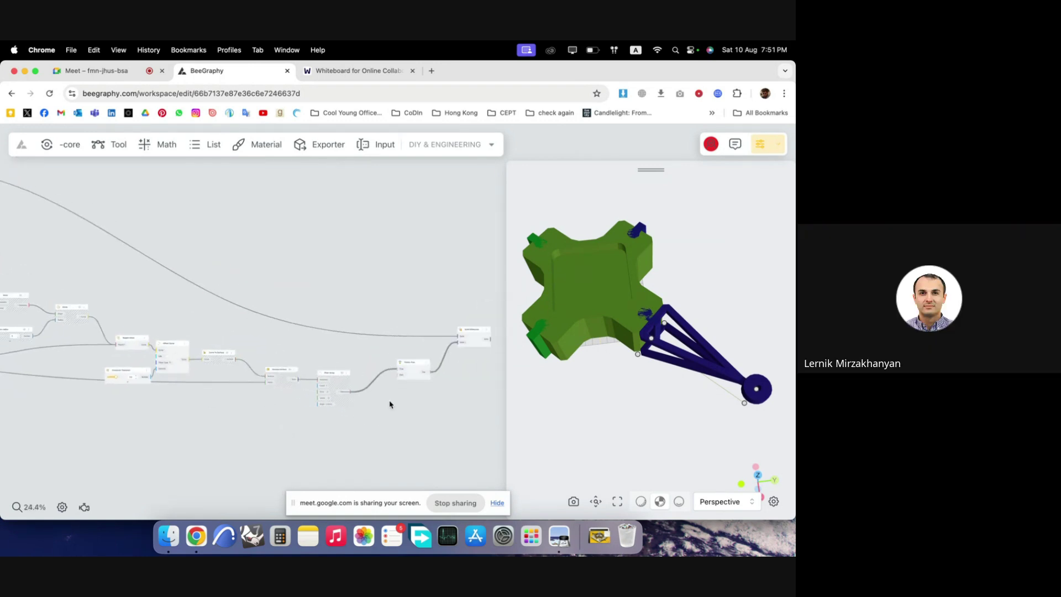
{"action": "scroll", "coordinate": [359, 422], "scroll_direction": "down", "scroll_amount": 10}
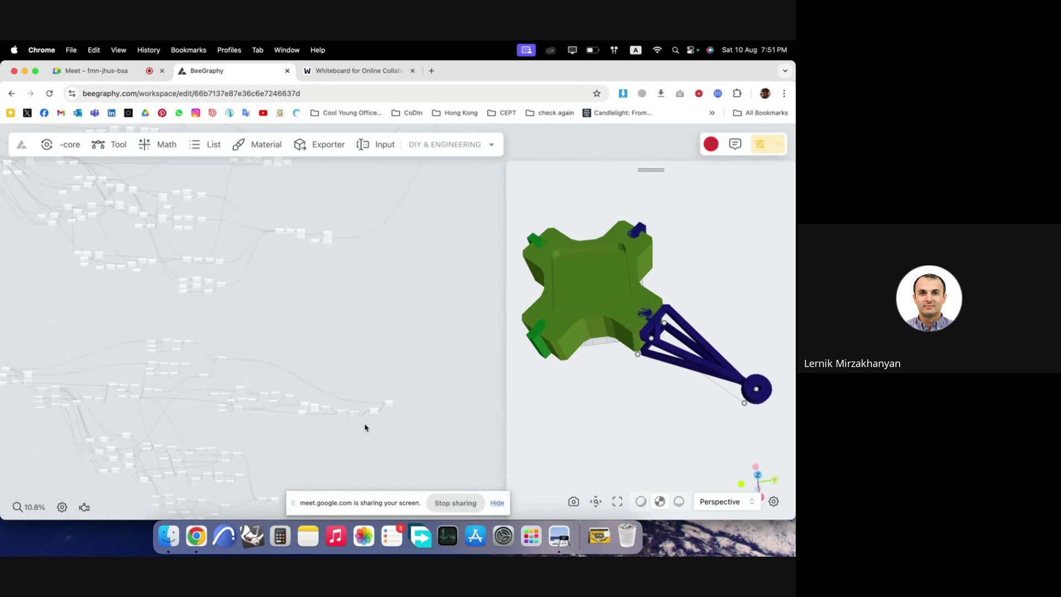
{"action": "scroll", "coordinate": [370, 321], "scroll_direction": "up", "scroll_amount": 4}
{"action": "scroll", "coordinate": [216, 234], "scroll_direction": "down", "scroll_amount": 4}
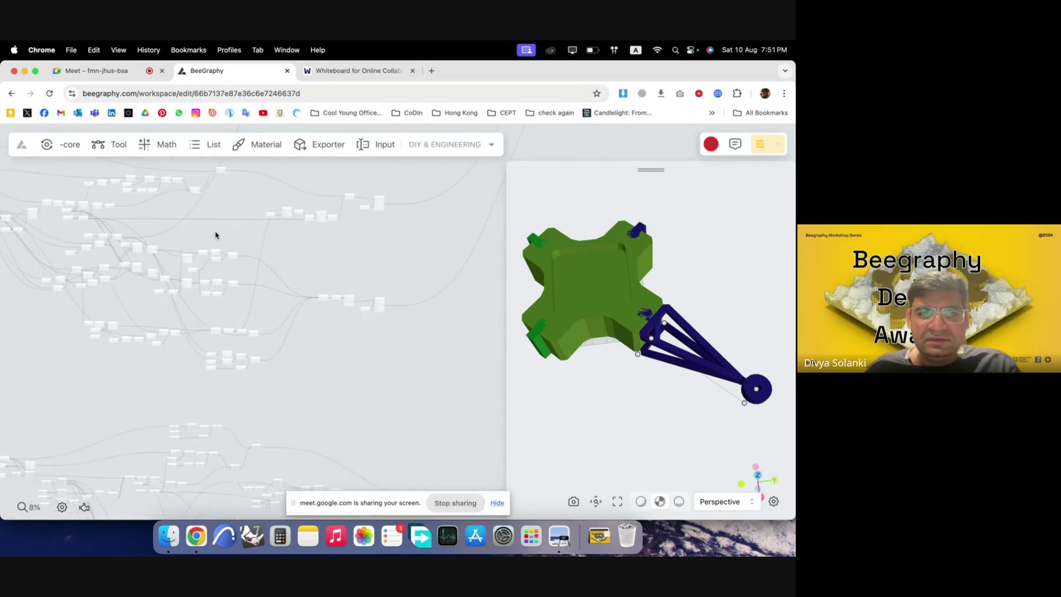
{"action": "scroll", "coordinate": [324, 280], "scroll_direction": "up", "scroll_amount": 12}
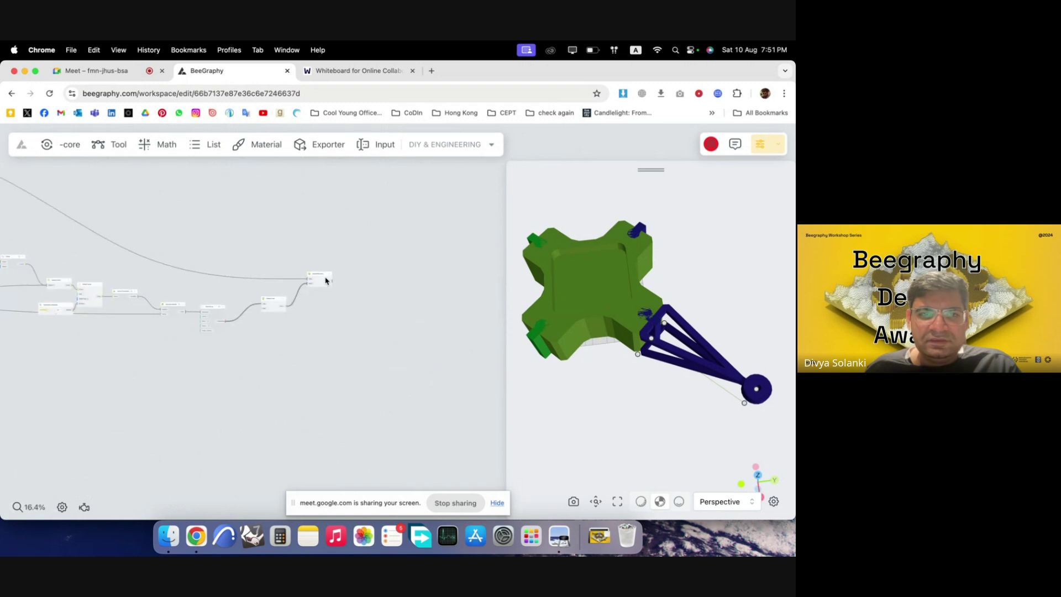
{"action": "left_click_drag", "start_coordinate": [265, 308], "coordinate": [279, 302]}
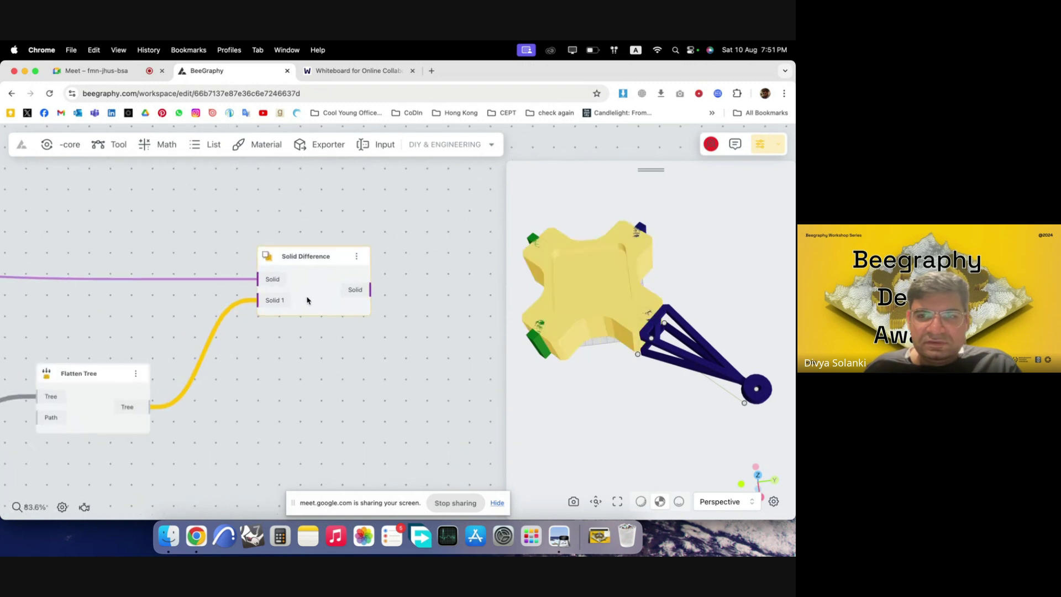
- Examine the cut where the connector meets the body's corner and the arm in close-up in the 3D view
{"action": "left_click_drag", "start_coordinate": [580, 370], "coordinate": [621, 351]}
{"action": "scroll", "coordinate": [621, 304], "scroll_direction": "up", "scroll_amount": 5}
{"action": "scroll", "coordinate": [640, 295], "scroll_direction": "up", "scroll_amount": 5}
{"action": "left_click_drag", "start_coordinate": [635, 292], "coordinate": [610, 285]}
{"action": "scroll", "coordinate": [409, 308], "scroll_direction": "down", "scroll_amount": 5}
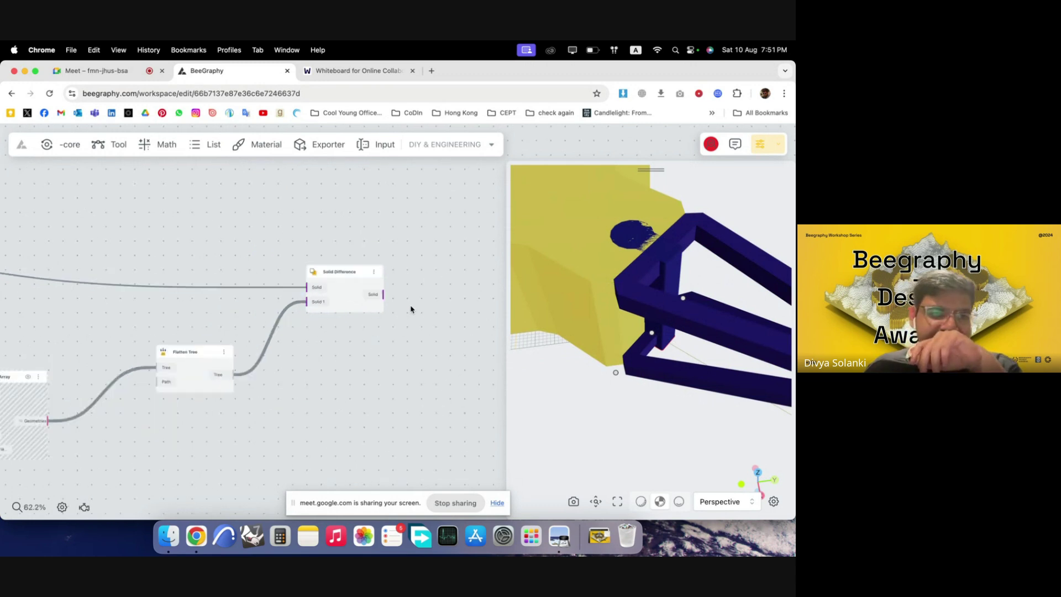
- Trace the connector nodes back from the Solid Difference and preview the Extrude Surface solid, hiding it again
{"action": "scroll", "coordinate": [267, 374], "scroll_direction": "up", "scroll_amount": 3}
{"action": "scroll", "coordinate": [278, 372], "scroll_direction": "down", "scroll_amount": 2}
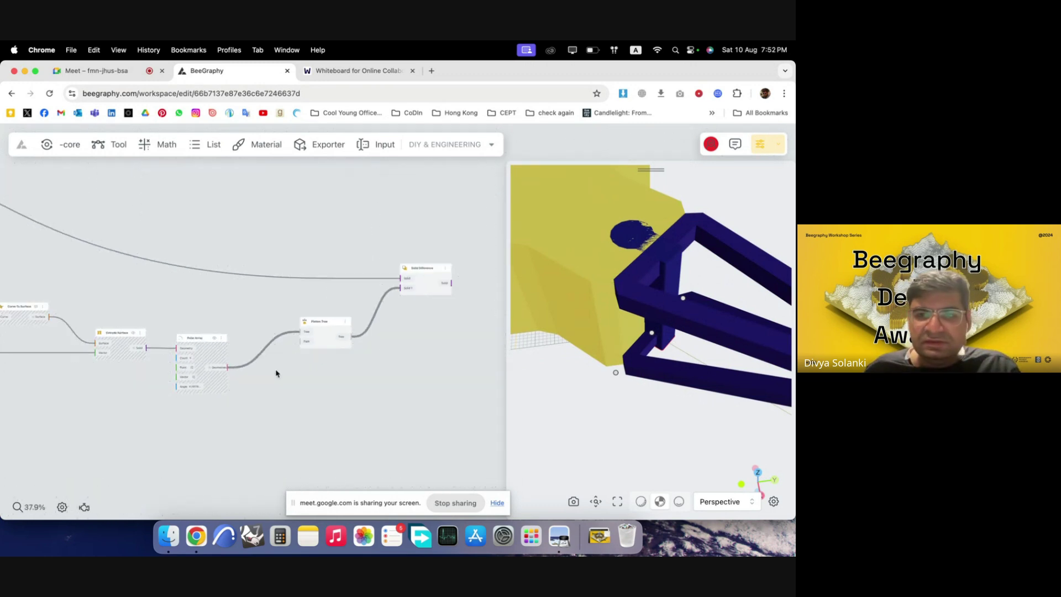
{"action": "scroll", "coordinate": [264, 407], "scroll_direction": "right", "scroll_amount": 3}
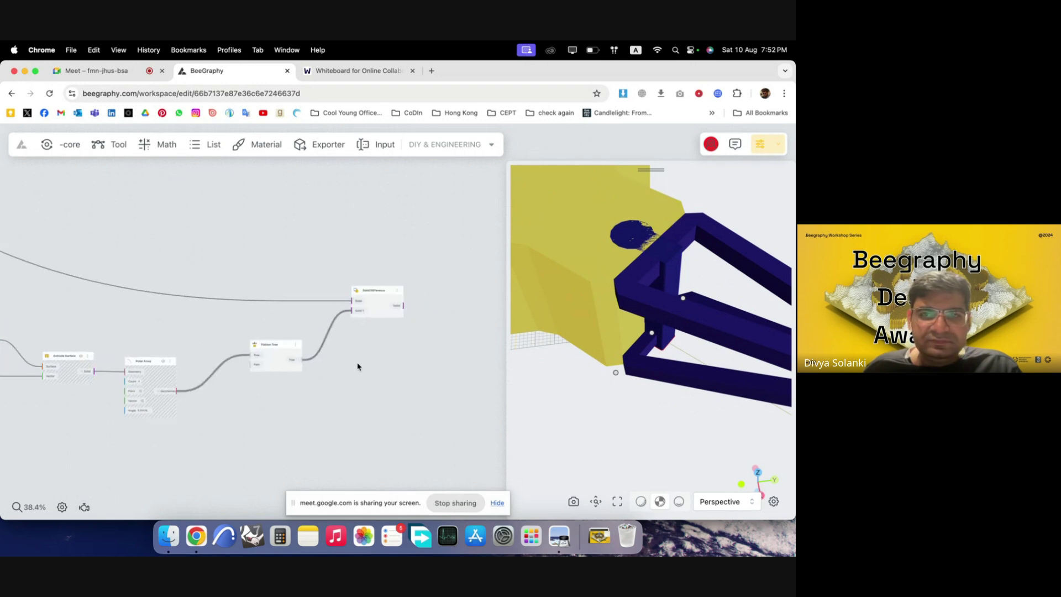
{"action": "scroll", "coordinate": [398, 332], "scroll_direction": "up", "scroll_amount": 3}
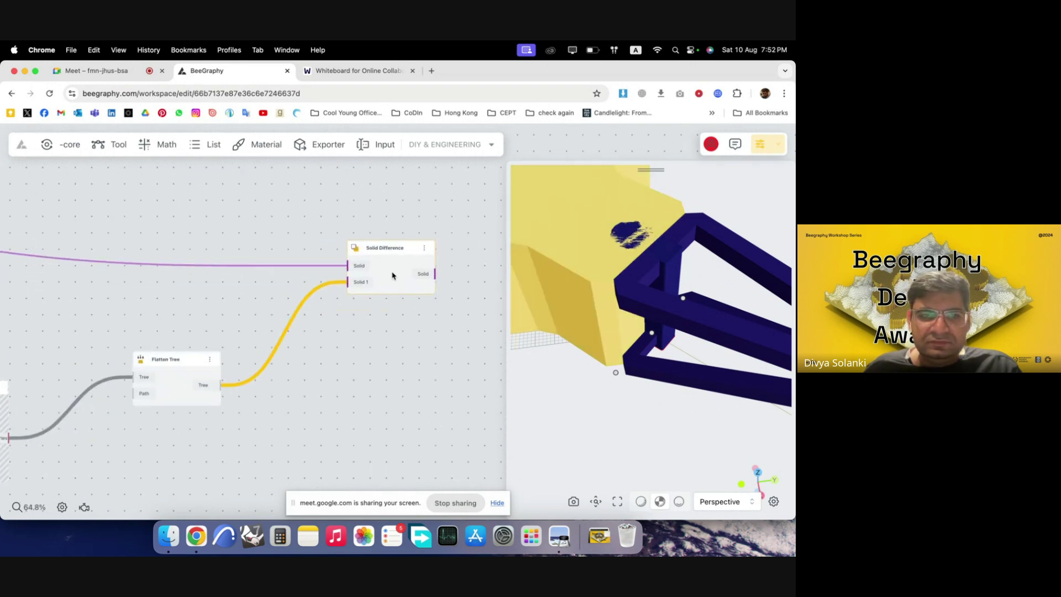
{"action": "scroll", "coordinate": [393, 323], "scroll_direction": "down", "scroll_amount": 3}
{"action": "scroll", "coordinate": [230, 360], "scroll_direction": "left", "scroll_amount": 5}
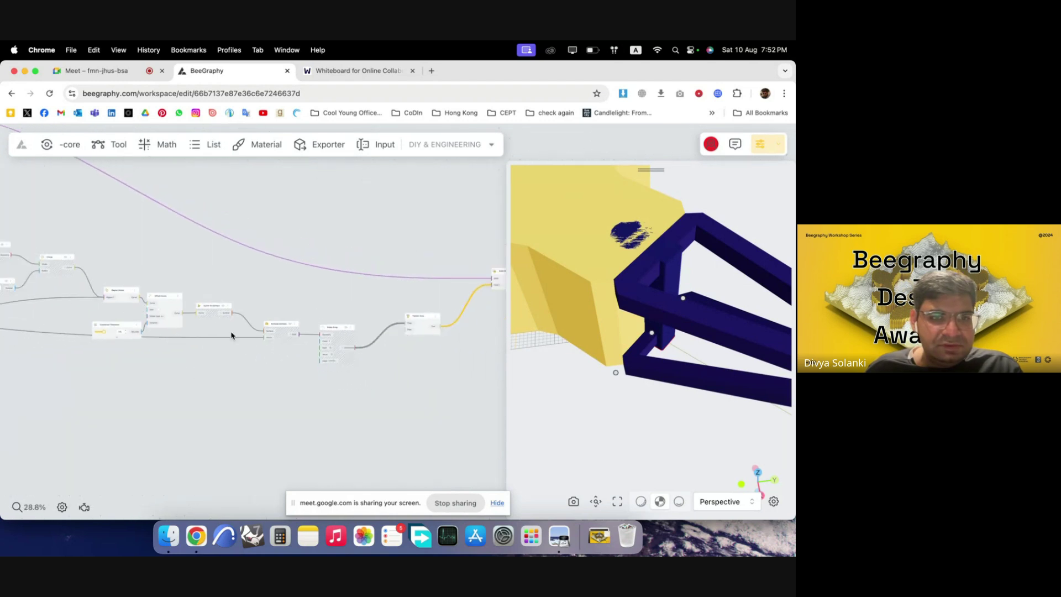
{"action": "scroll", "coordinate": [255, 354], "scroll_direction": "up", "scroll_amount": 5}
{"action": "scroll", "coordinate": [310, 345], "scroll_direction": "down", "scroll_amount": 2}
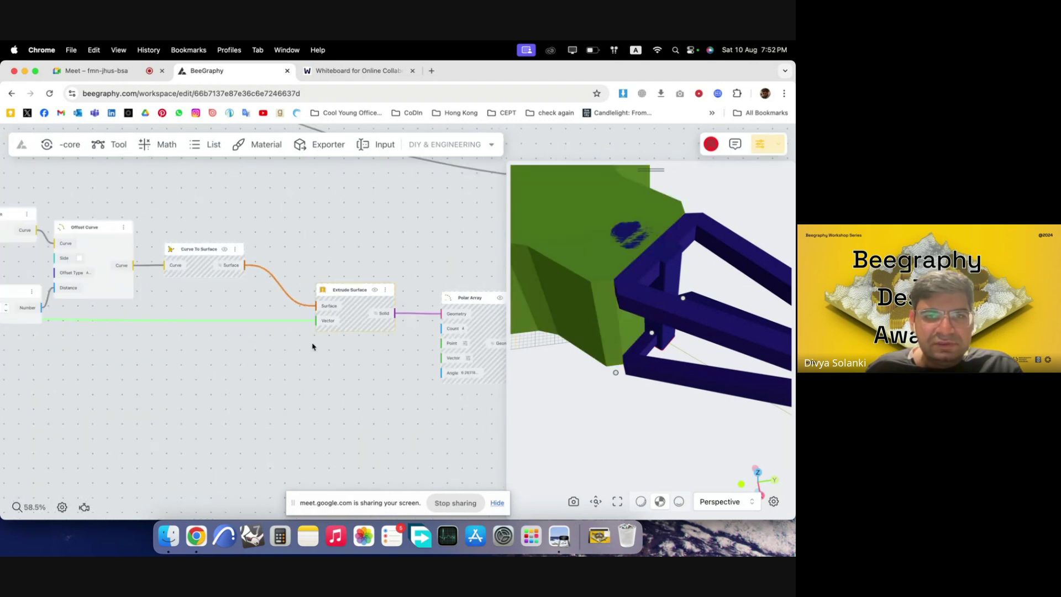
{"action": "left_click", "coordinate": [389, 285]}
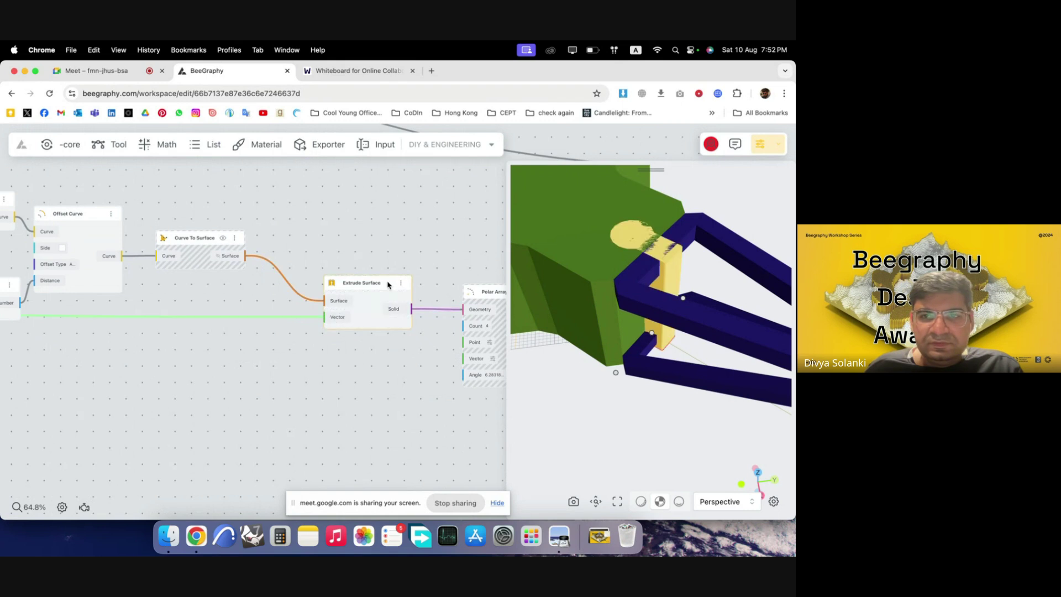
{"action": "right_click", "coordinate": [382, 286]}
- Add a VectorZ node and connect it to the Vector input of the connector's Extrude Surface
{"action": "double_click", "coordinate": [190, 360]}
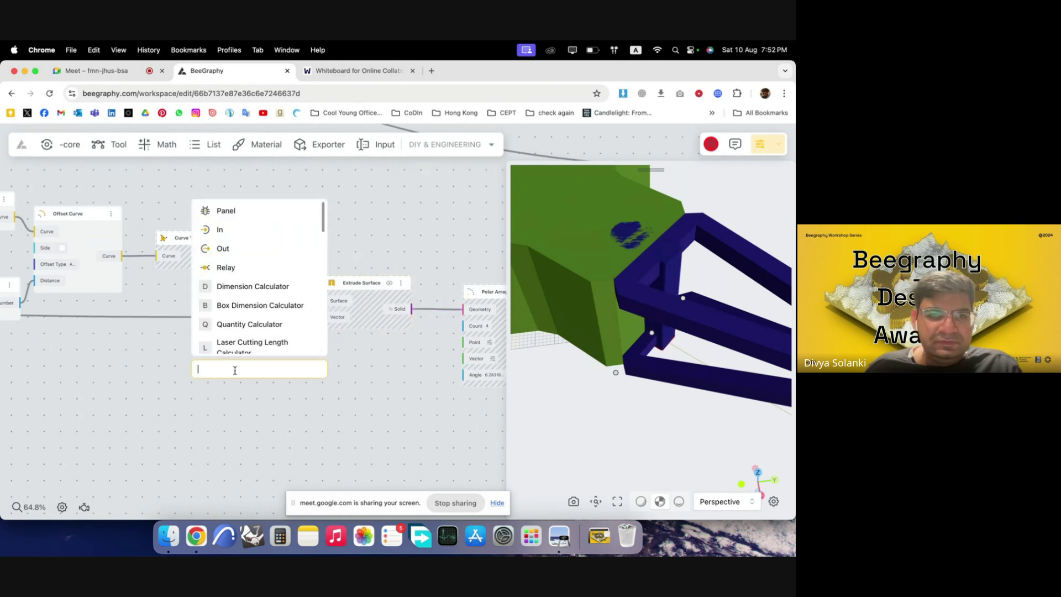
{"action": "type", "text": "z"}
{"action": "key", "text": "Return"}
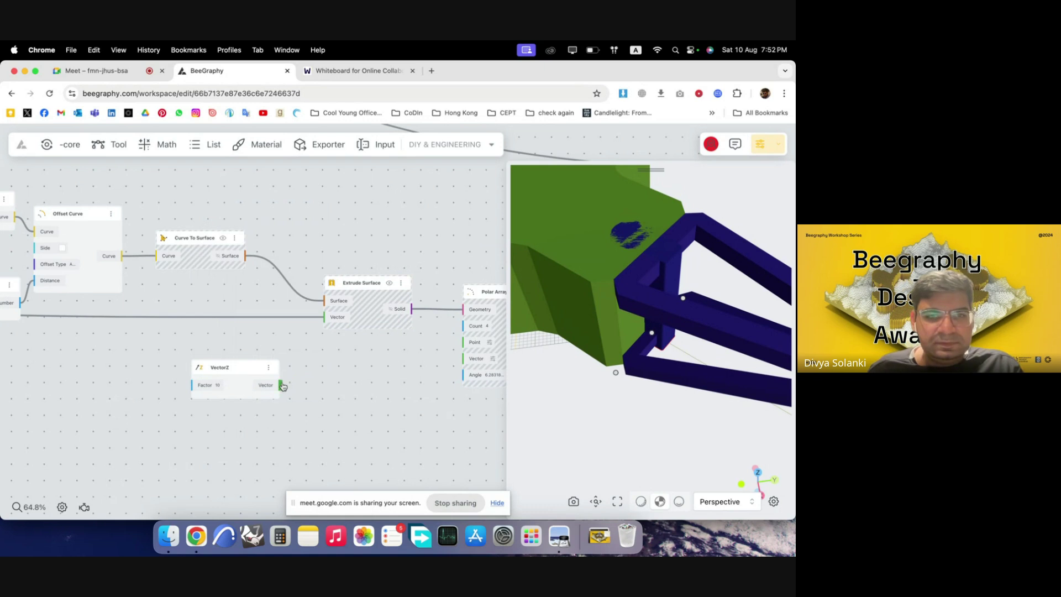
{"action": "left_click_drag", "start_coordinate": [281, 385], "coordinate": [335, 325]}
- Add a number node with the value 50 and connect it to the VectorZ node's Factor input
{"action": "double_click", "coordinate": [114, 396]}
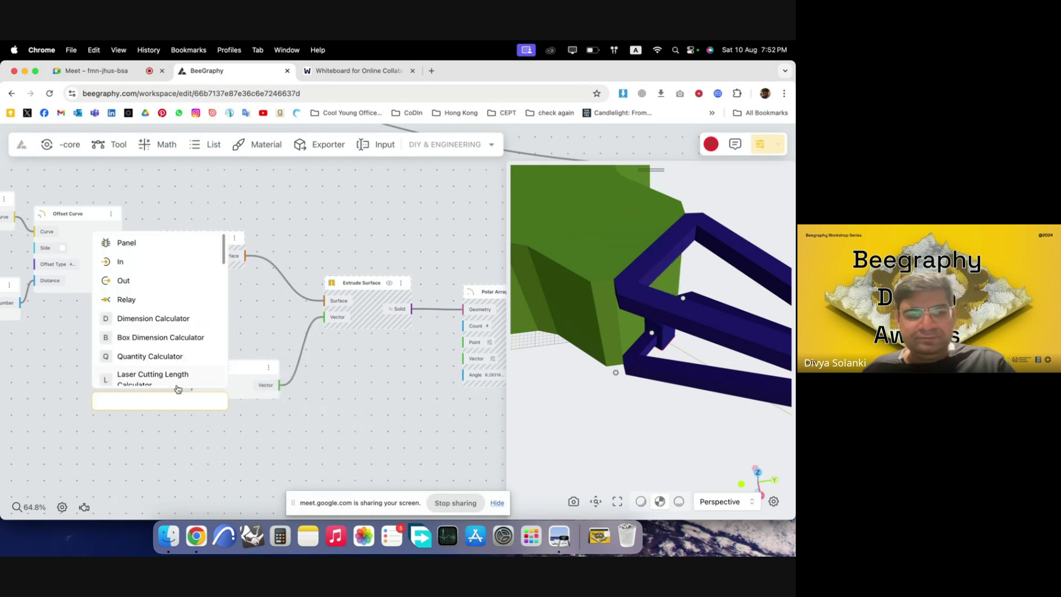
{"action": "type", "text": "50"}
{"action": "key", "text": "Return"}
{"action": "left_click_drag", "start_coordinate": [176, 401], "coordinate": [192, 386]}
- Hide the Flatten Tree output to check how the taller connector copies cut the body
{"action": "scroll", "coordinate": [276, 356], "scroll_direction": "down", "scroll_amount": 5}
{"action": "left_click_drag", "start_coordinate": [277, 356], "coordinate": [123, 346]}
{"action": "scroll", "coordinate": [388, 321], "scroll_direction": "up", "scroll_amount": 4}
{"action": "scroll", "coordinate": [375, 337], "scroll_direction": "down", "scroll_amount": 3}
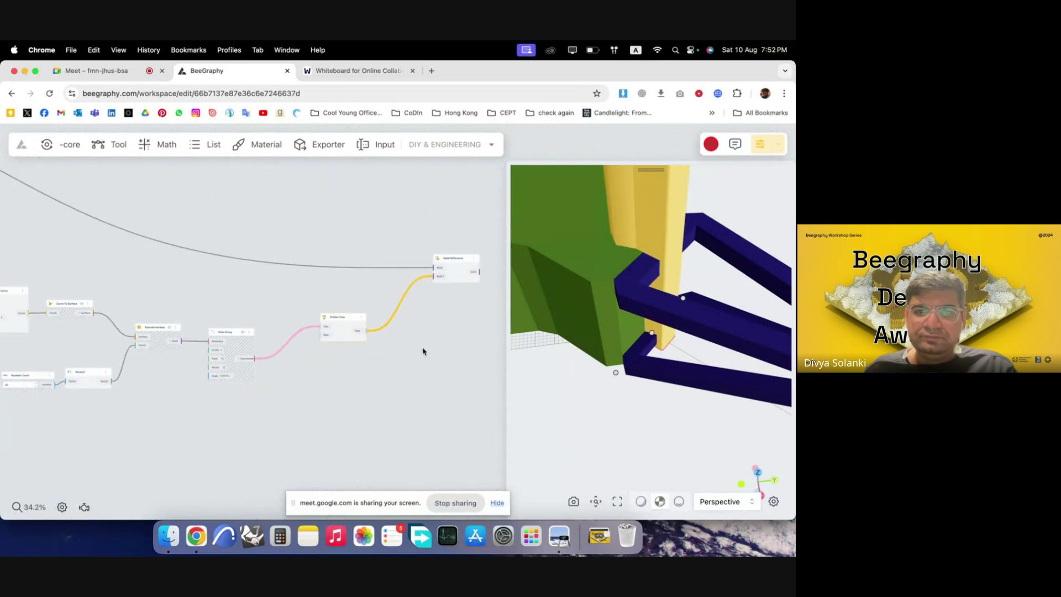
{"action": "scroll", "coordinate": [279, 372], "scroll_direction": "down", "scroll_amount": 2}
{"action": "right_click_drag", "start_coordinate": [483, 309], "coordinate": [433, 324]}
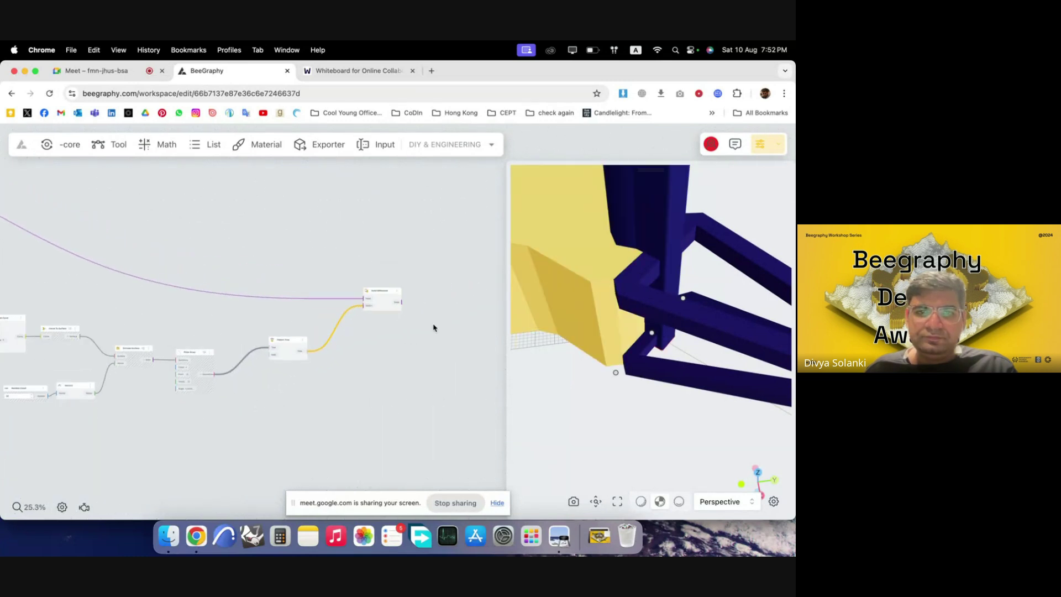
{"action": "scroll", "coordinate": [433, 324], "scroll_direction": "up", "scroll_amount": 3}
{"action": "left_click_drag", "start_coordinate": [327, 381], "coordinate": [213, 342]}
{"action": "right_click", "coordinate": [223, 362]}
{"action": "left_click", "coordinate": [237, 371]}
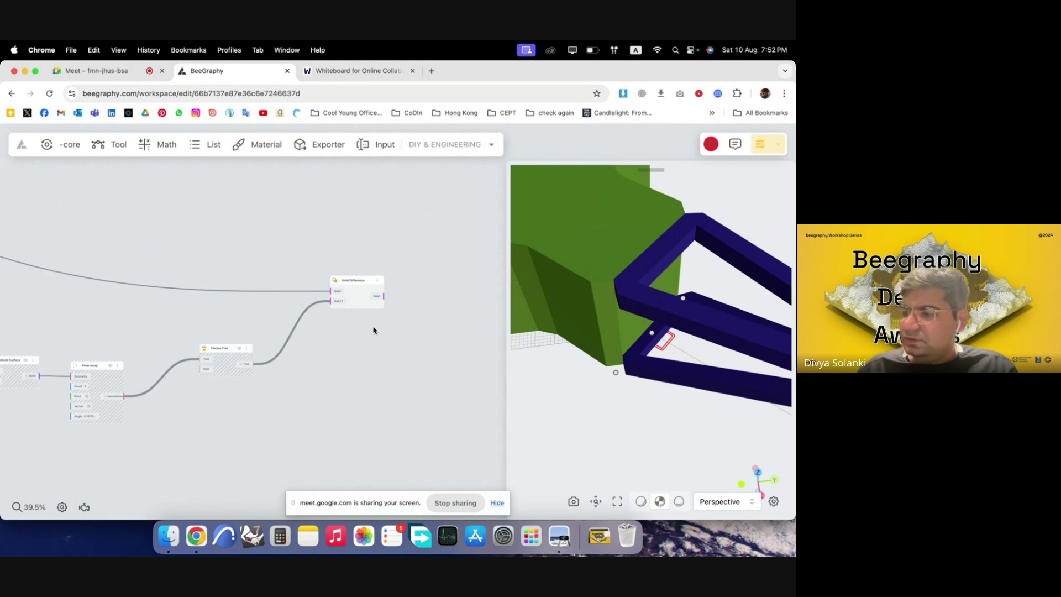
- Inspect the list of solids received by the Solid Difference's Solid 1 input
{"action": "scroll", "coordinate": [302, 332], "scroll_direction": "up", "scroll_amount": 3}
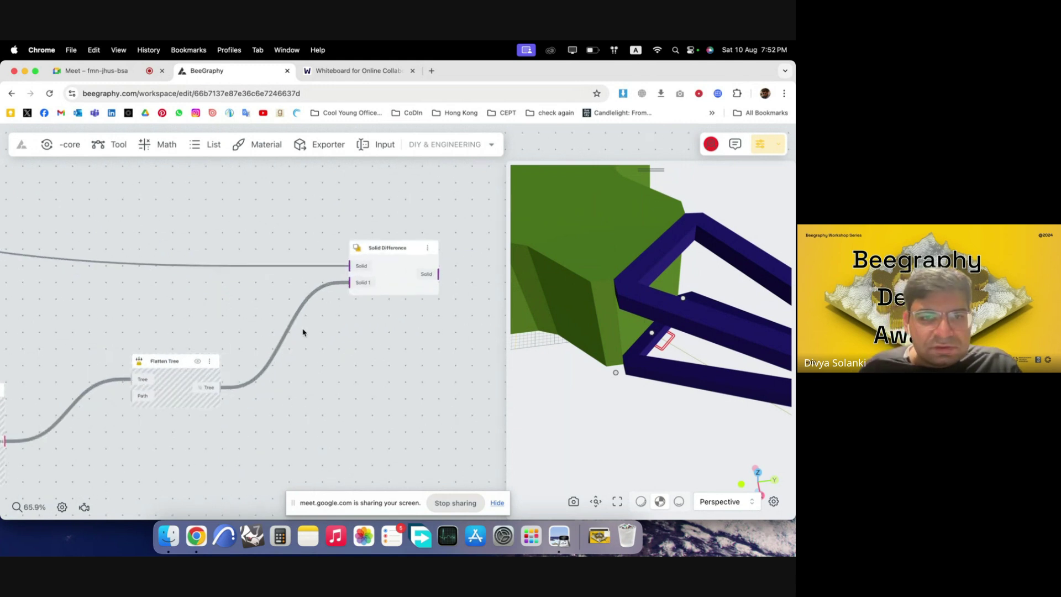
{"action": "left_click", "coordinate": [364, 288]}
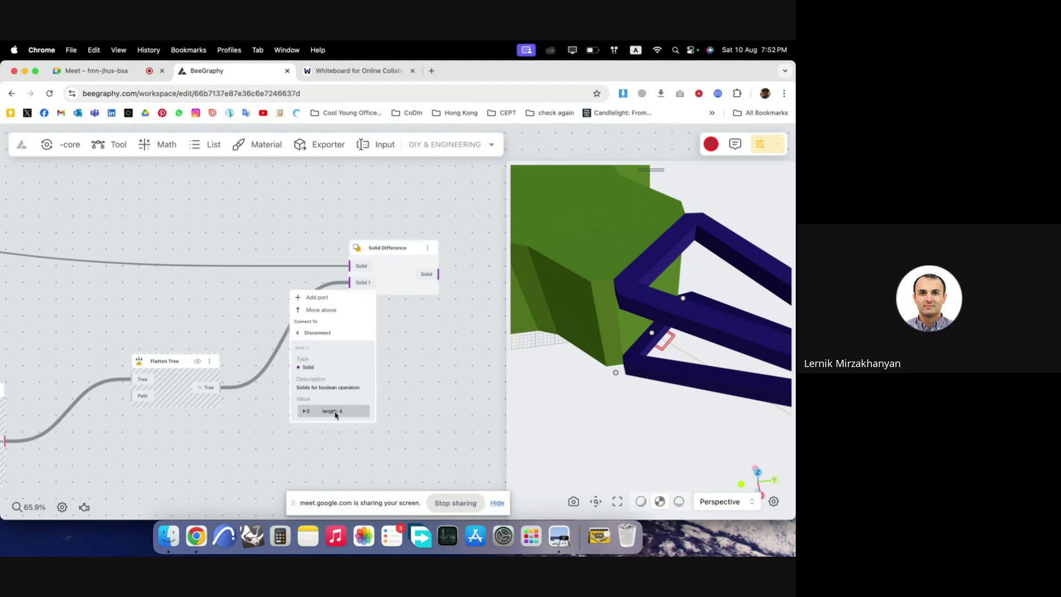
{"action": "left_click", "coordinate": [304, 411]}
{"action": "left_click", "coordinate": [408, 391]}
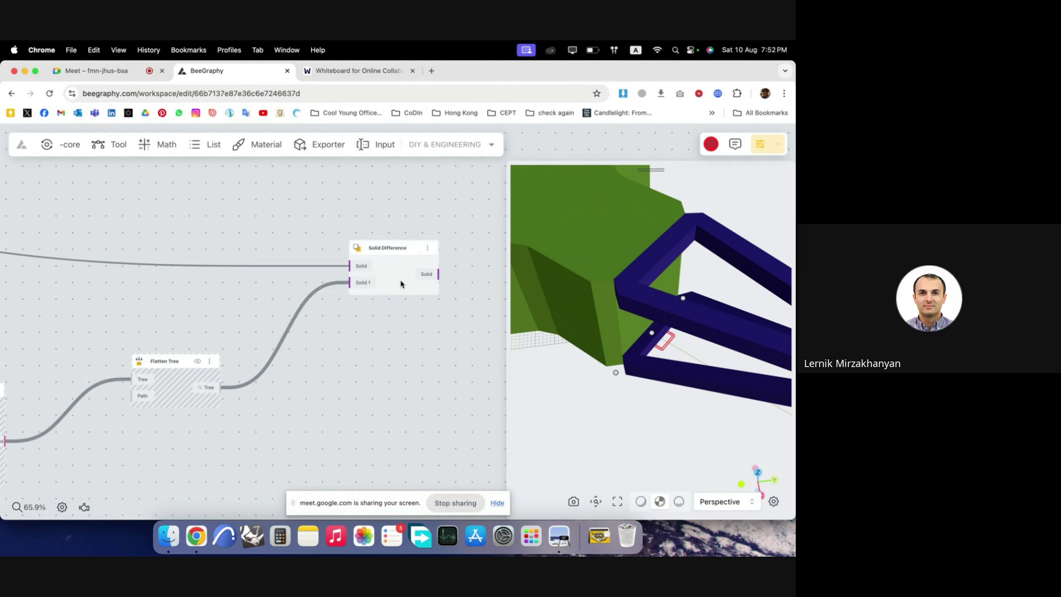
- Move the Flatten Tree node closer to the Polar Array and the Solid Difference node closer to both
{"action": "scroll", "coordinate": [402, 277], "scroll_direction": "down", "scroll_amount": 2}
{"action": "left_click_drag", "start_coordinate": [397, 280], "coordinate": [319, 294]}
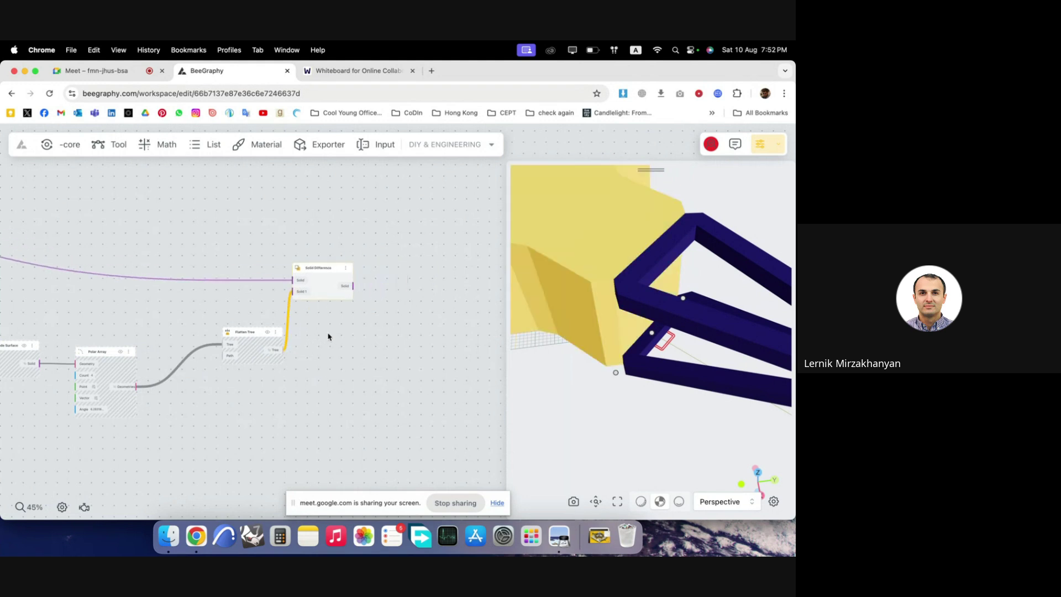
{"action": "left_click_drag", "start_coordinate": [257, 344], "coordinate": [207, 370]}
{"action": "left_click_drag", "start_coordinate": [319, 285], "coordinate": [314, 306]}
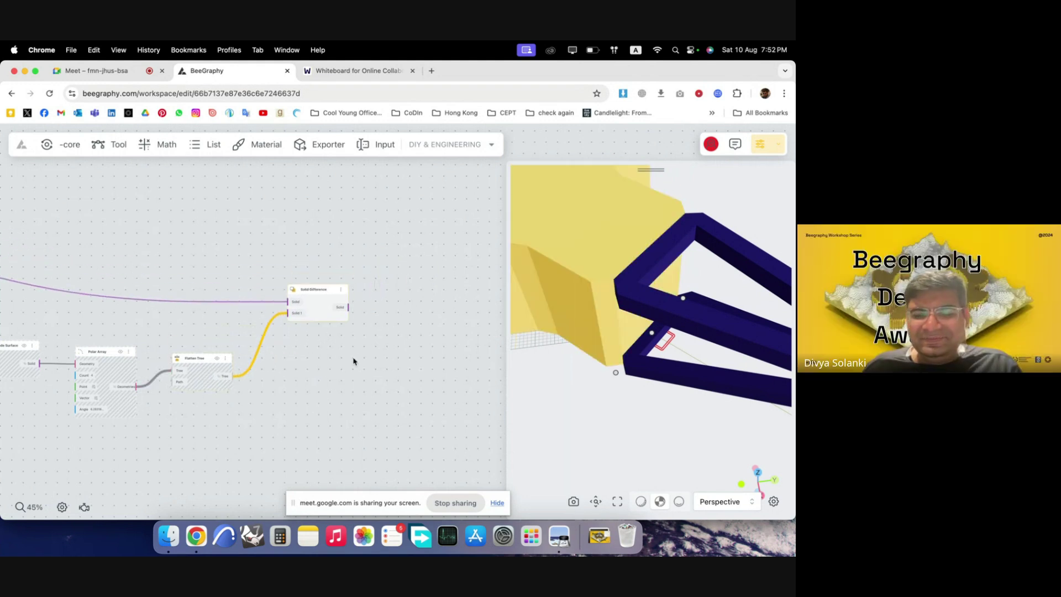
{"action": "left_click", "coordinate": [355, 360]}
- Show the Flatten Tree output again and compare the connector copies with the Solid Difference result
{"action": "scroll", "coordinate": [363, 348], "scroll_direction": "down", "scroll_amount": 4}
{"action": "scroll", "coordinate": [210, 354], "scroll_direction": "up", "scroll_amount": 2}
{"action": "scroll", "coordinate": [210, 354], "scroll_direction": "up", "scroll_amount": 1}
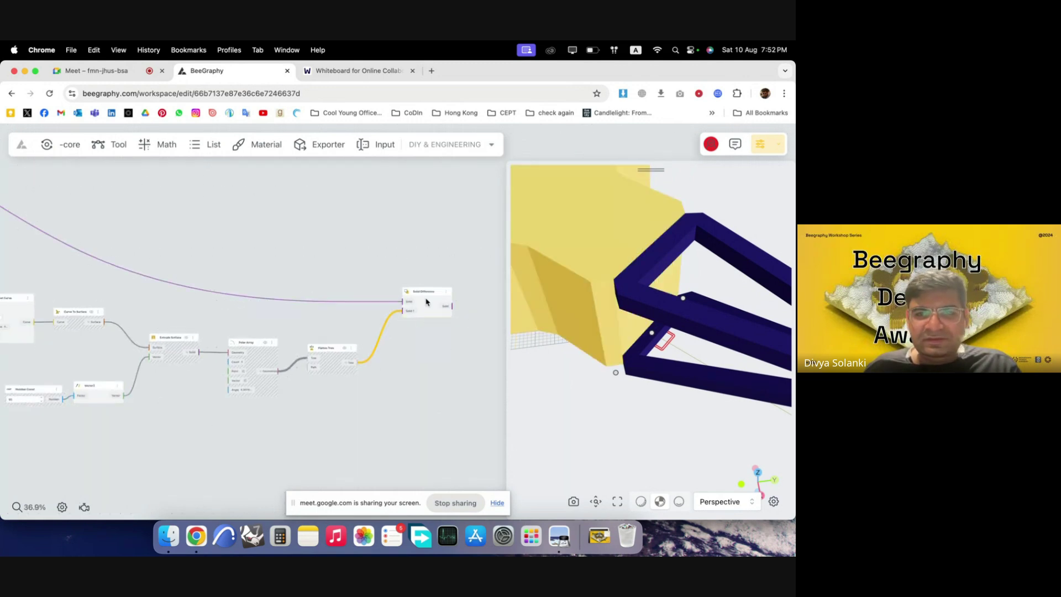
{"action": "scroll", "coordinate": [426, 294], "scroll_direction": "up", "scroll_amount": 4}
{"action": "scroll", "coordinate": [426, 293], "scroll_direction": "up", "scroll_amount": 1}
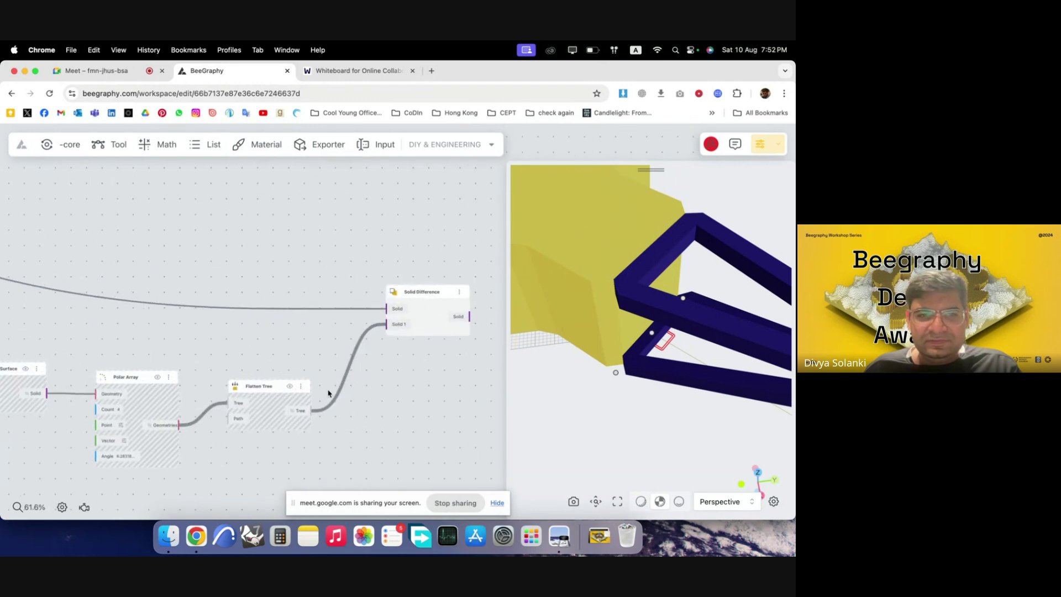
{"action": "scroll", "coordinate": [426, 322], "scroll_direction": "down", "scroll_amount": 5}
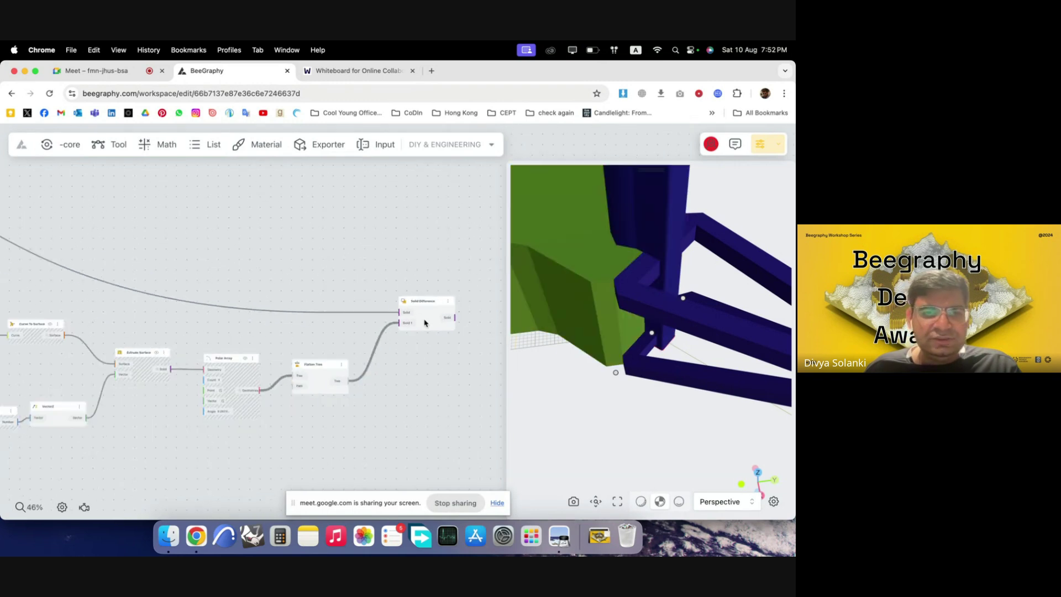
{"action": "scroll", "coordinate": [118, 391], "scroll_direction": "up", "scroll_amount": 5}
{"action": "scroll", "coordinate": [282, 403], "scroll_direction": "down", "scroll_amount": 5}
- Delete the number node and the VectorZ node that feed the connector's Extrude Surface
{"action": "left_click_drag", "start_coordinate": [233, 438], "coordinate": [123, 394]}
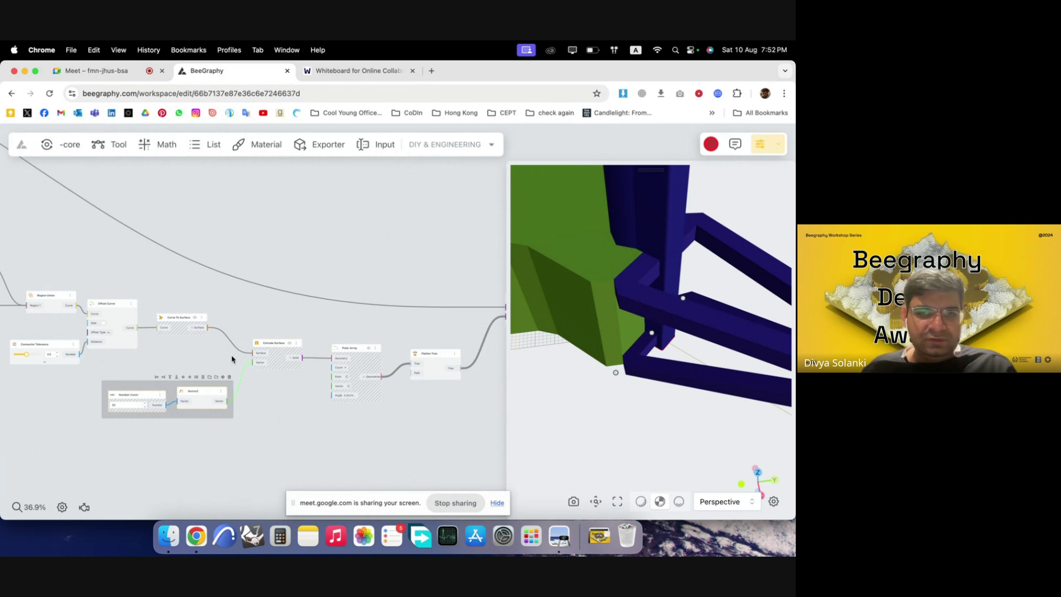
{"action": "left_click", "coordinate": [320, 422]}
{"action": "scroll", "coordinate": [374, 423], "scroll_direction": "down", "scroll_amount": 5}
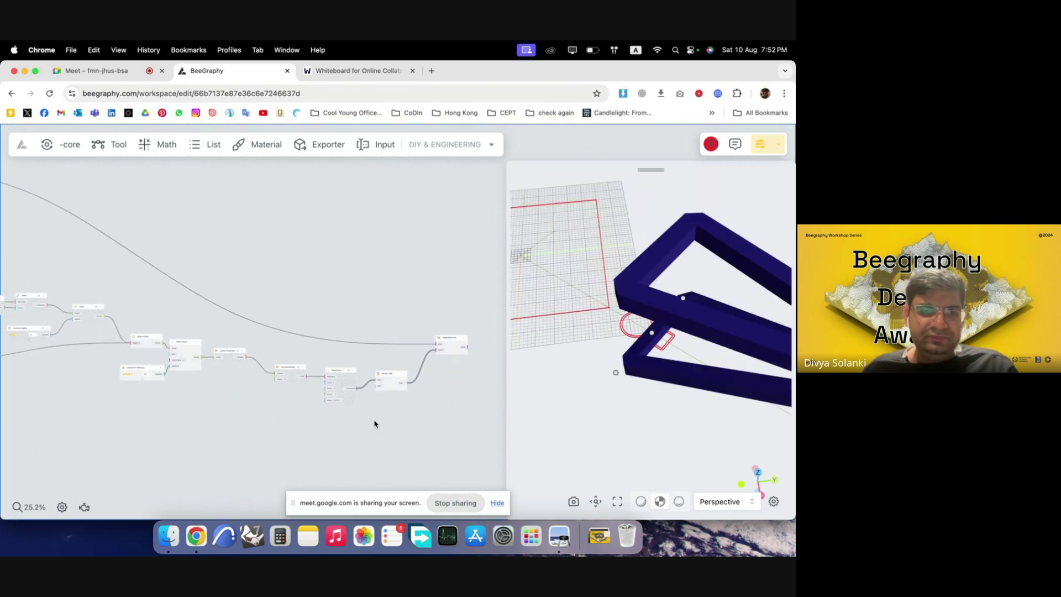
- Examine the body's upstream housing nodes and their Solid Difference chain across the node graph
{"action": "scroll", "coordinate": [355, 353], "scroll_direction": "down", "scroll_amount": 5}
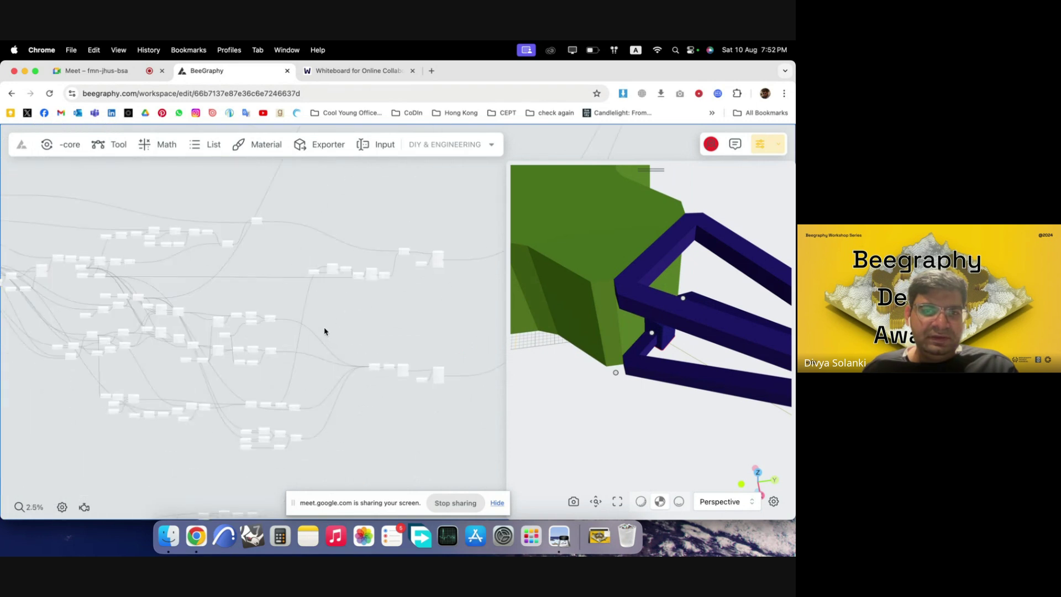
{"action": "scroll", "coordinate": [326, 309], "scroll_direction": "up", "scroll_amount": 10}
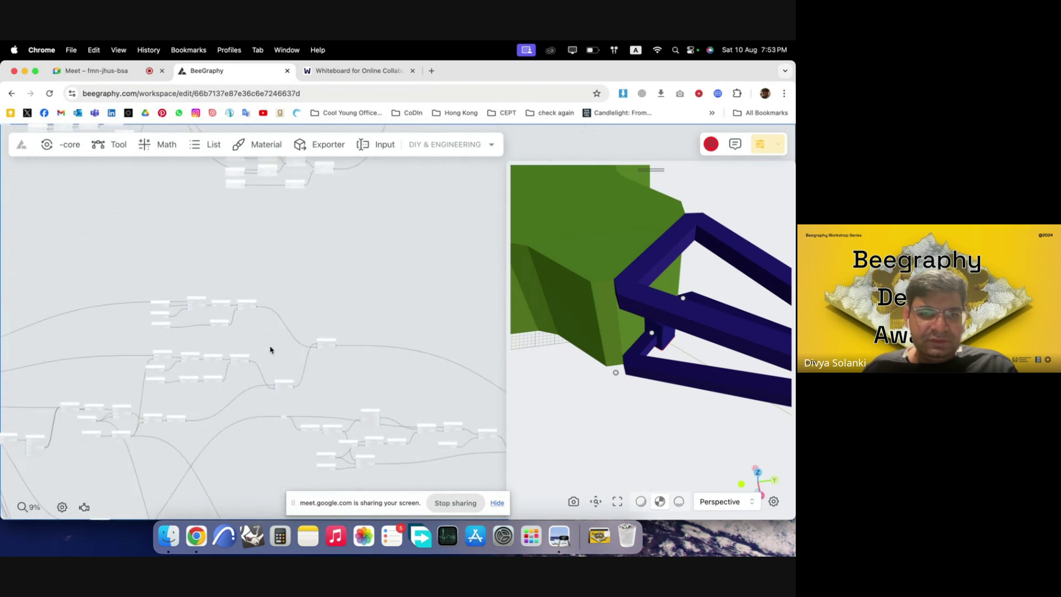
{"action": "scroll", "coordinate": [334, 305], "scroll_direction": "down", "scroll_amount": 3}
{"action": "scroll", "coordinate": [116, 427], "scroll_direction": "up", "scroll_amount": 4}
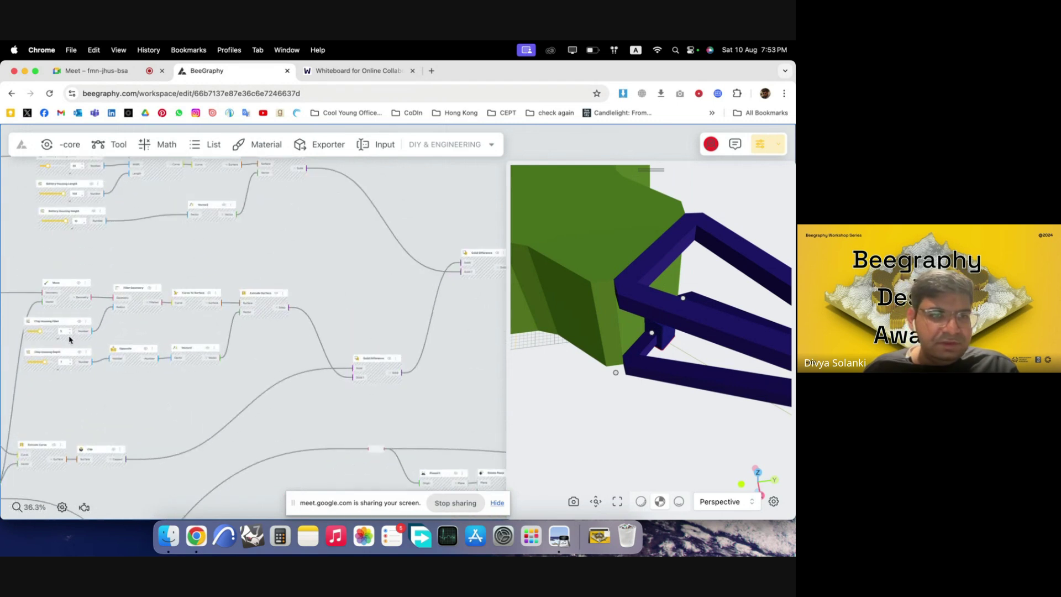
{"action": "scroll", "coordinate": [70, 338], "scroll_direction": "up", "scroll_amount": 4}
{"action": "scroll", "coordinate": [241, 319], "scroll_direction": "down", "scroll_amount": 4}
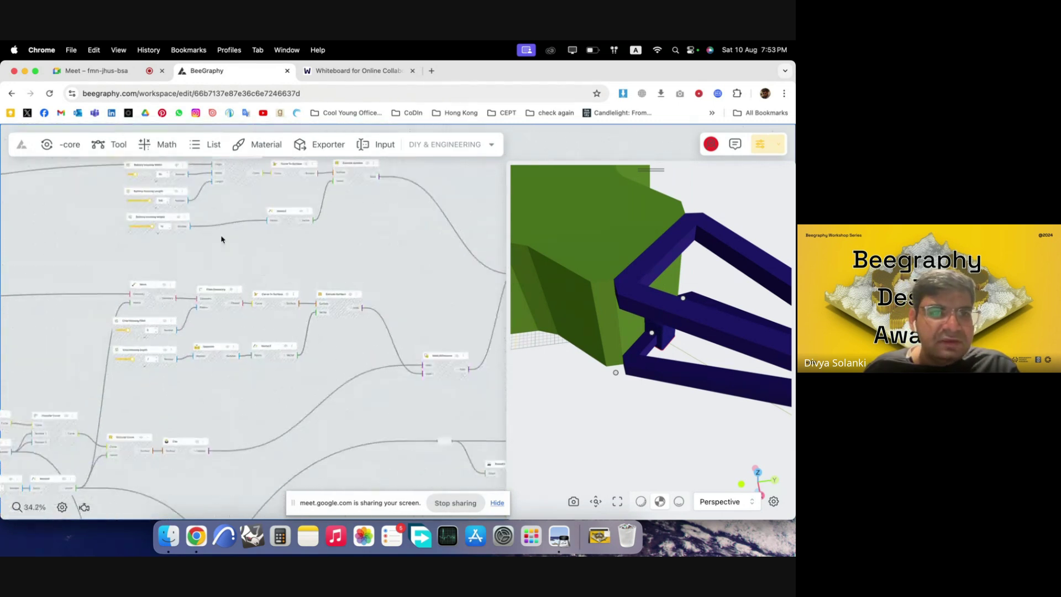
{"action": "scroll", "coordinate": [196, 220], "scroll_direction": "up", "scroll_amount": 4}
{"action": "scroll", "coordinate": [165, 291], "scroll_direction": "down", "scroll_amount": 6}
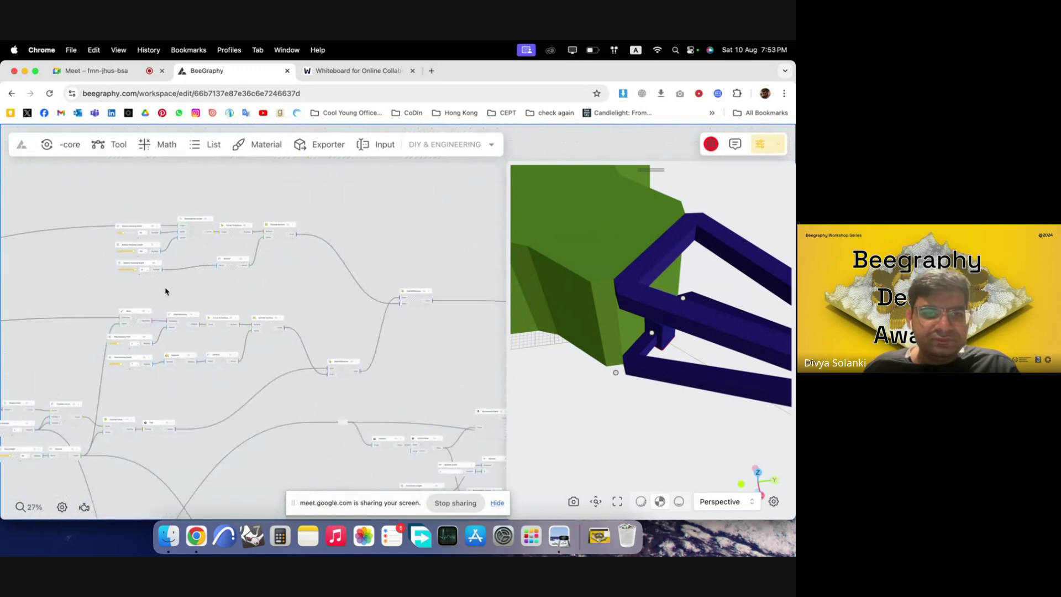
{"action": "scroll", "coordinate": [296, 371], "scroll_direction": "up", "scroll_amount": 6}
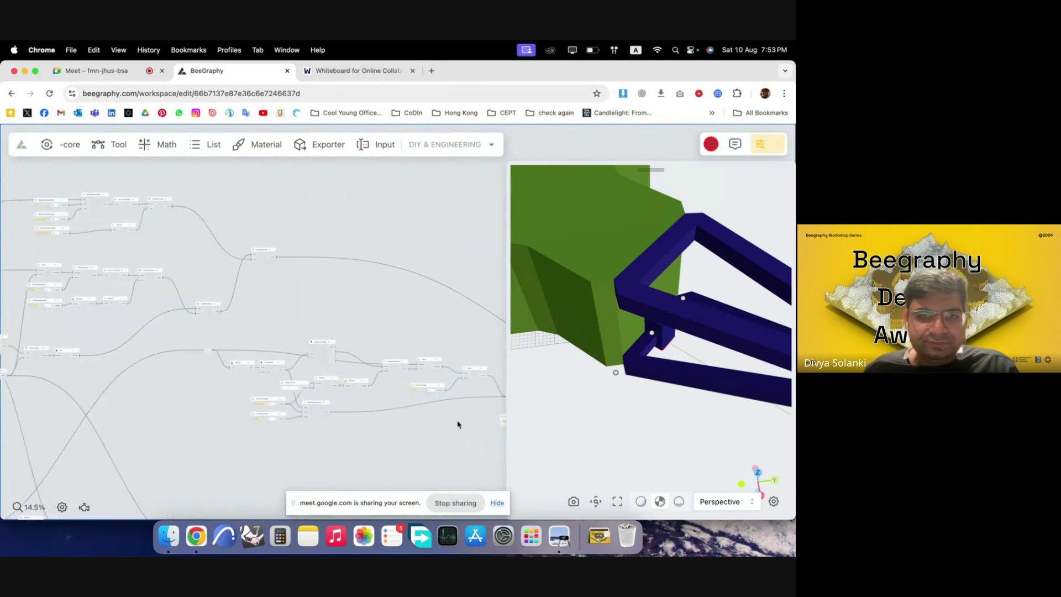
- Connect the Body Height node's vector output to the Vector input of the connector's Extrude Surface node
{"action": "scroll", "coordinate": [87, 417], "scroll_direction": "down", "scroll_amount": 3}
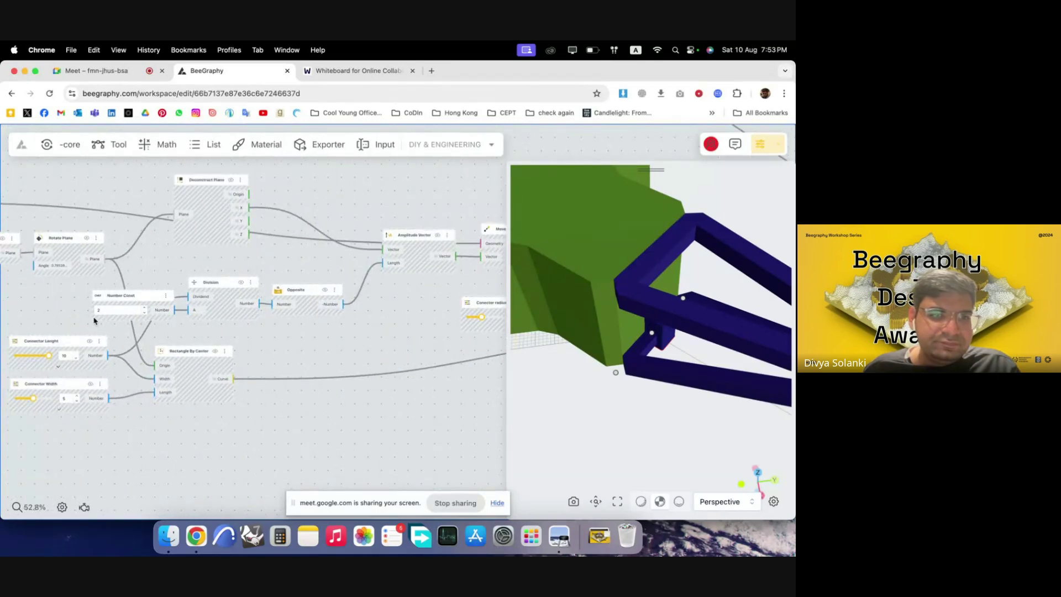
{"action": "scroll", "coordinate": [360, 320], "scroll_direction": "right", "scroll_amount": 10}
{"action": "scroll", "coordinate": [359, 320], "scroll_direction": "down", "scroll_amount": 2}
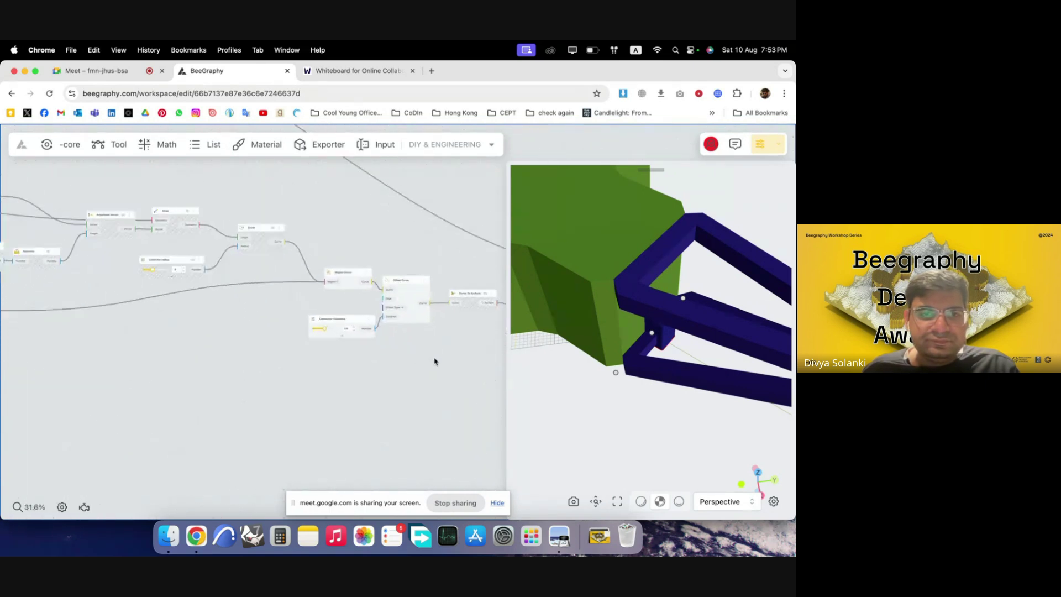
{"action": "scroll", "coordinate": [309, 292], "scroll_direction": "down", "scroll_amount": 15}
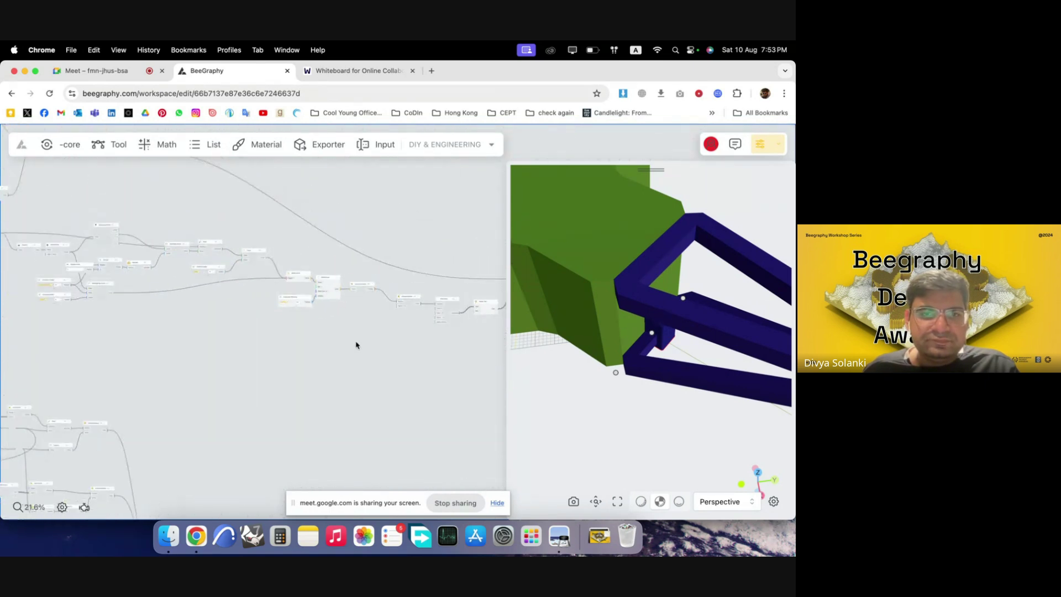
{"action": "scroll", "coordinate": [114, 393], "scroll_direction": "up", "scroll_amount": 10}
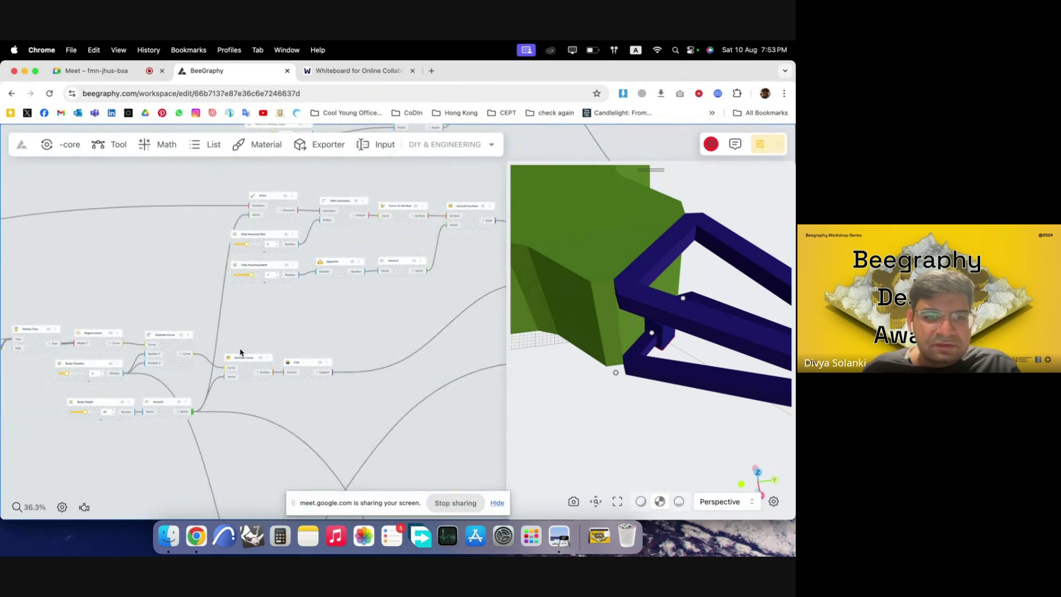
{"action": "scroll", "coordinate": [122, 284], "scroll_direction": "down", "scroll_amount": 12}
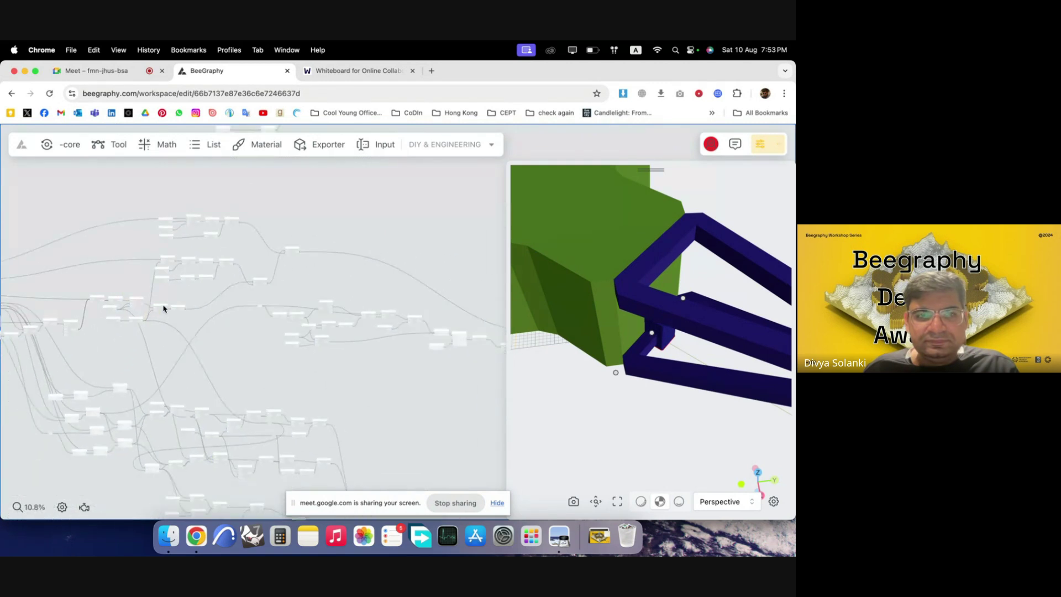
{"action": "scroll", "coordinate": [478, 364], "scroll_direction": "up", "scroll_amount": 5}
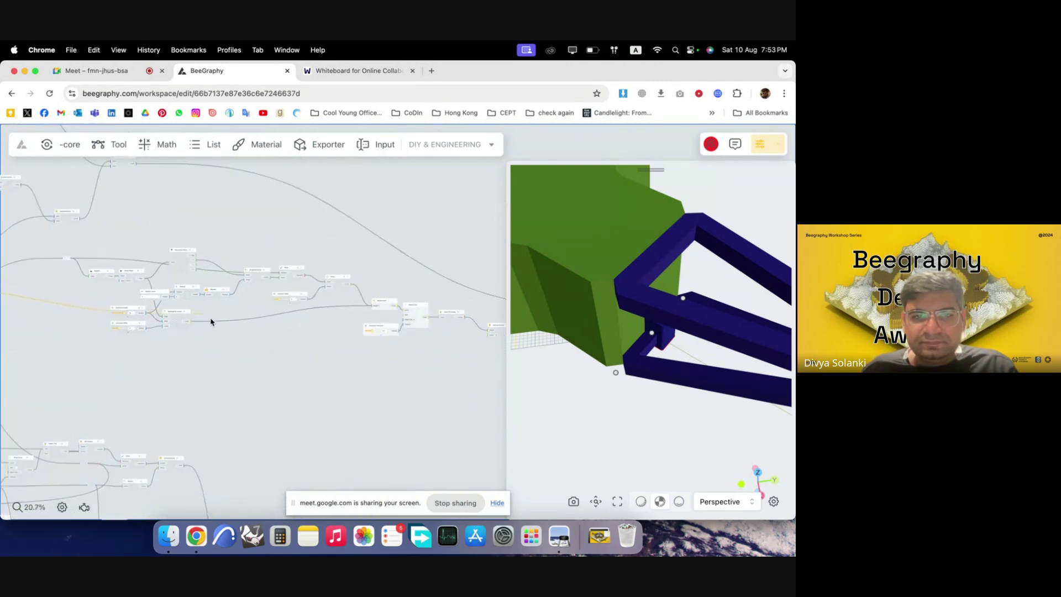
{"action": "scroll", "coordinate": [268, 334], "scroll_direction": "down", "scroll_amount": 8}
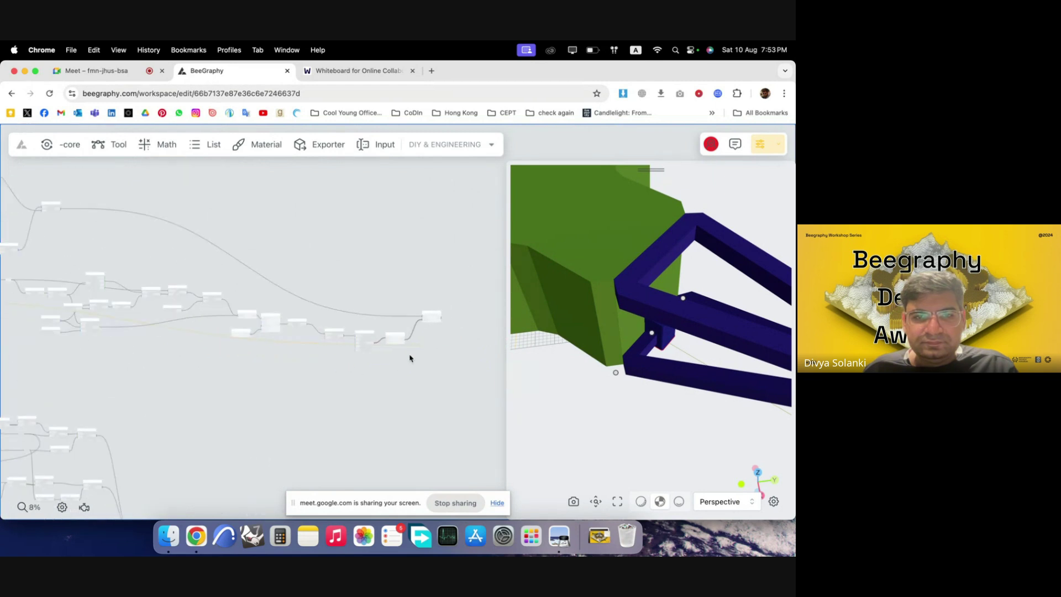
{"action": "scroll", "coordinate": [409, 358], "scroll_direction": "up", "scroll_amount": 10}
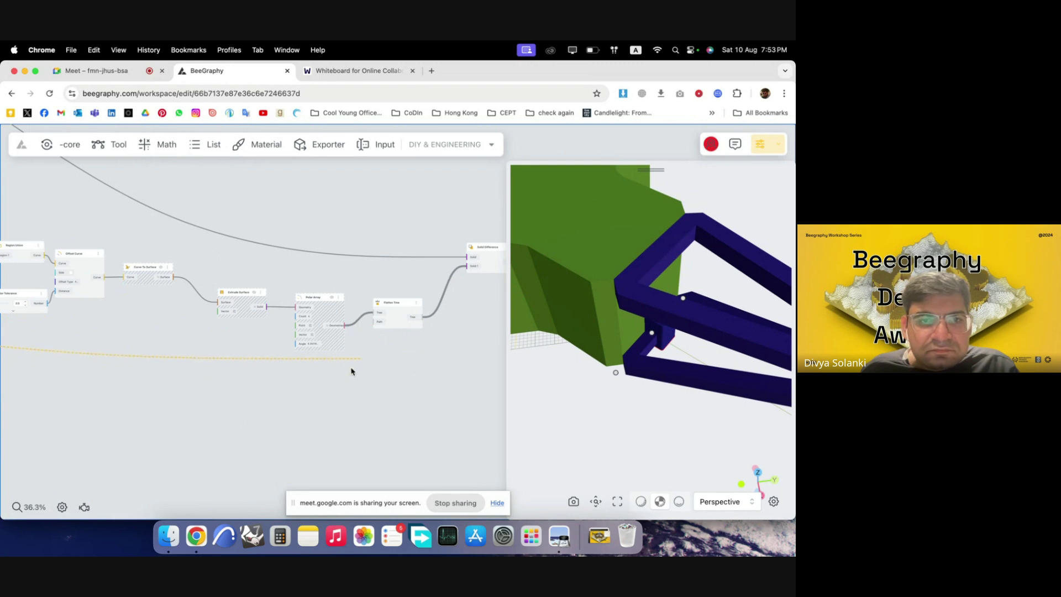
{"action": "scroll", "coordinate": [201, 380], "scroll_direction": "down", "scroll_amount": 2}
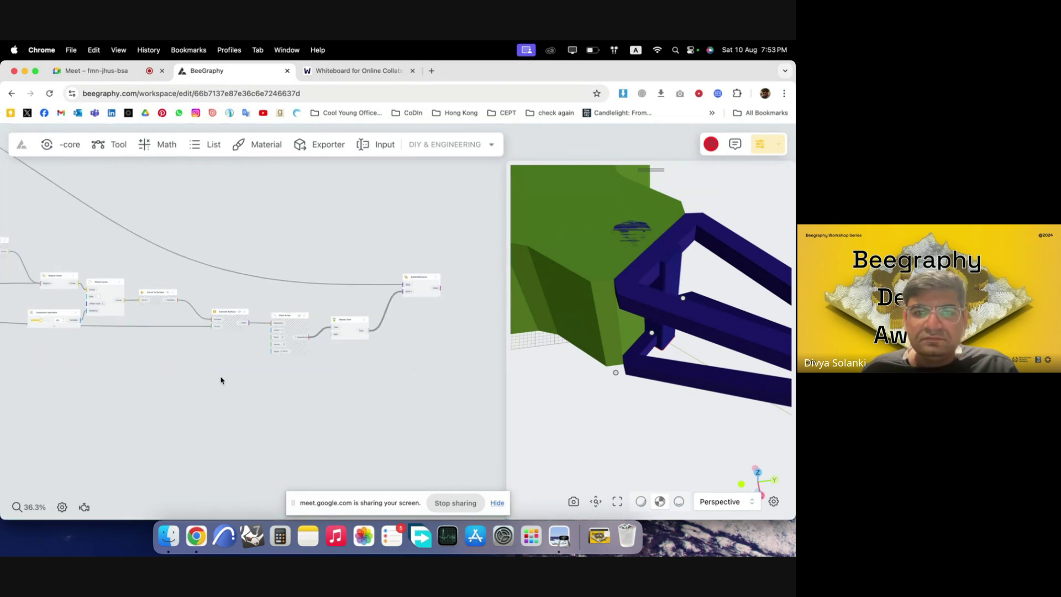
- Add a Polar Array node after the arm's Solid Union and feed the union's solid into its Geometry input
{"action": "scroll", "coordinate": [353, 381], "scroll_direction": "up", "scroll_amount": 2}
{"action": "left_click_drag", "start_coordinate": [711, 423], "coordinate": [652, 293]}
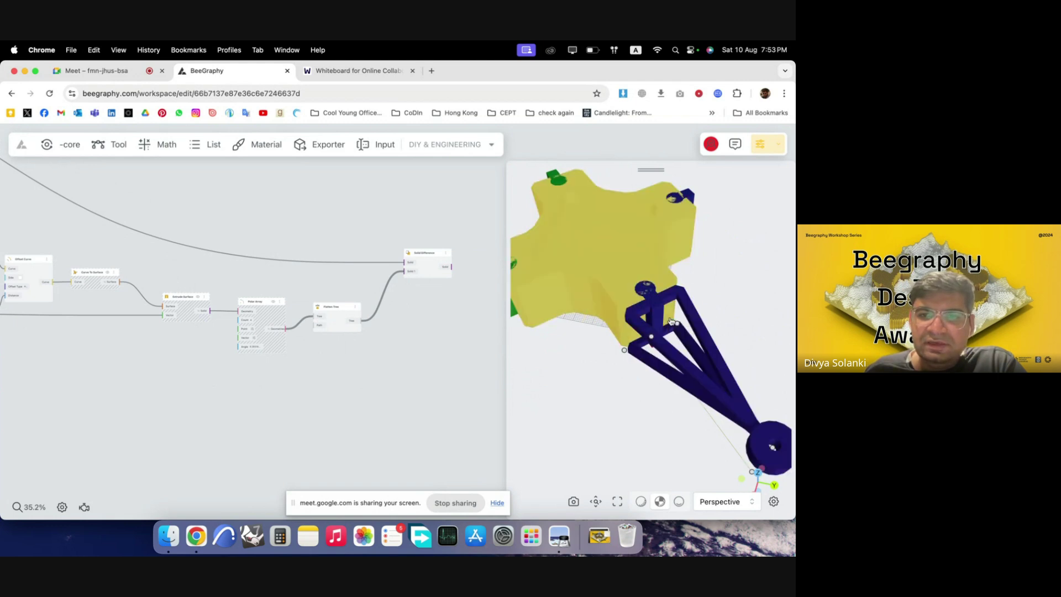
{"action": "scroll", "coordinate": [409, 226], "scroll_direction": "down", "scroll_amount": 3}
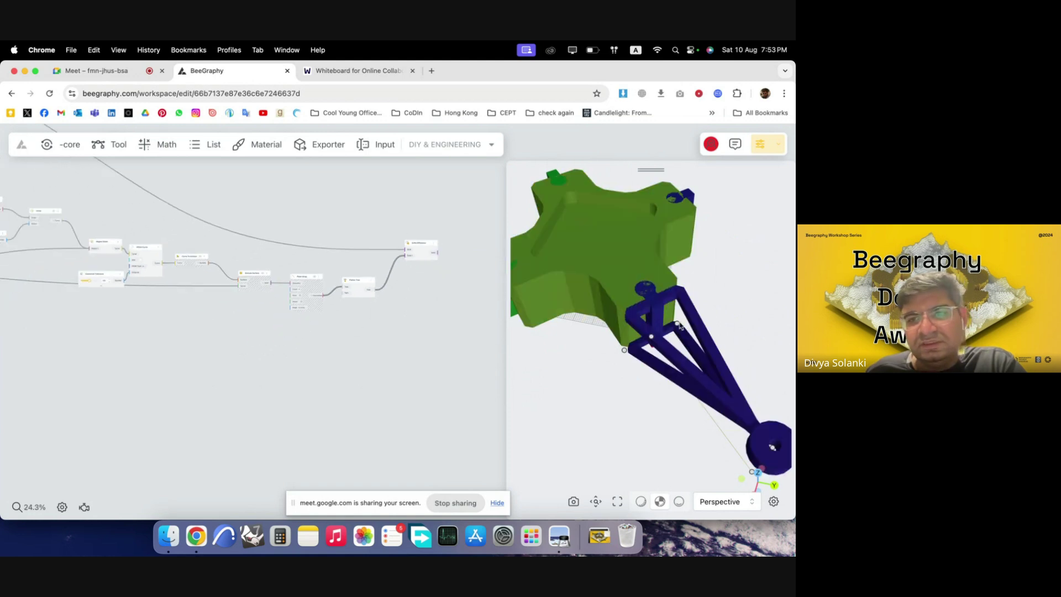
{"action": "left_click_drag", "start_coordinate": [655, 406], "coordinate": [619, 398]}
{"action": "scroll", "coordinate": [354, 337], "scroll_direction": "down", "scroll_amount": 4}
{"action": "scroll", "coordinate": [415, 248], "scroll_direction": "down", "scroll_amount": 5}
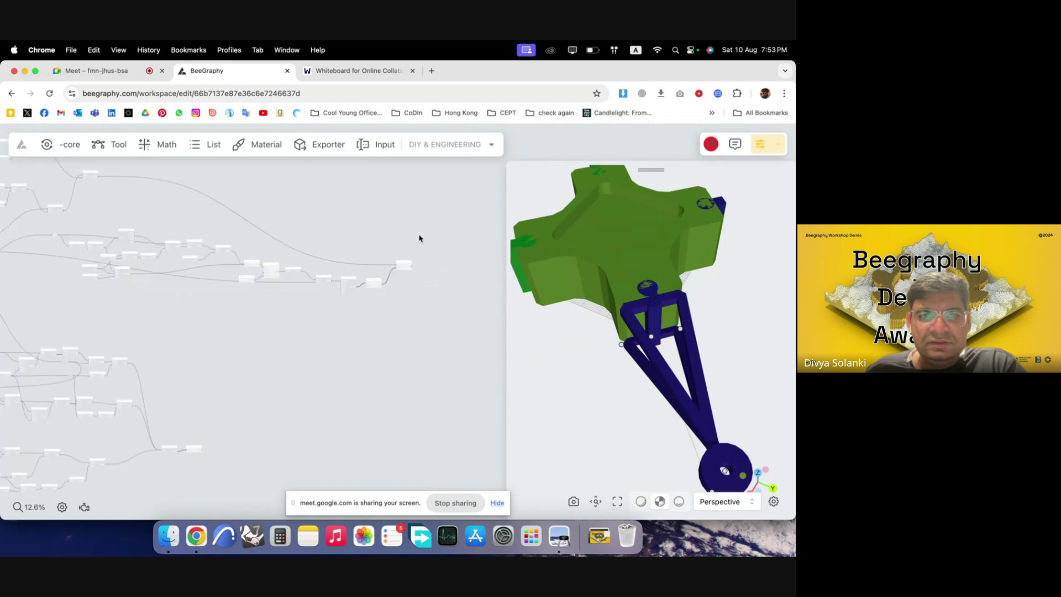
{"action": "scroll", "coordinate": [315, 372], "scroll_direction": "up", "scroll_amount": 5}
{"action": "scroll", "coordinate": [171, 412], "scroll_direction": "up", "scroll_amount": 3}
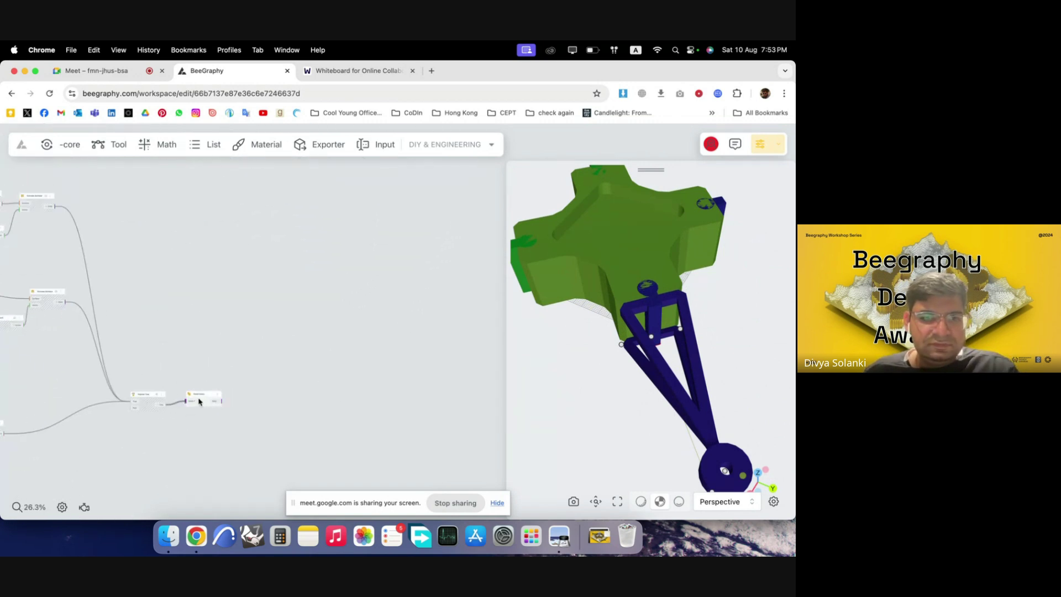
{"action": "double_click", "coordinate": [285, 385]}
{"action": "type", "text": "pop"}
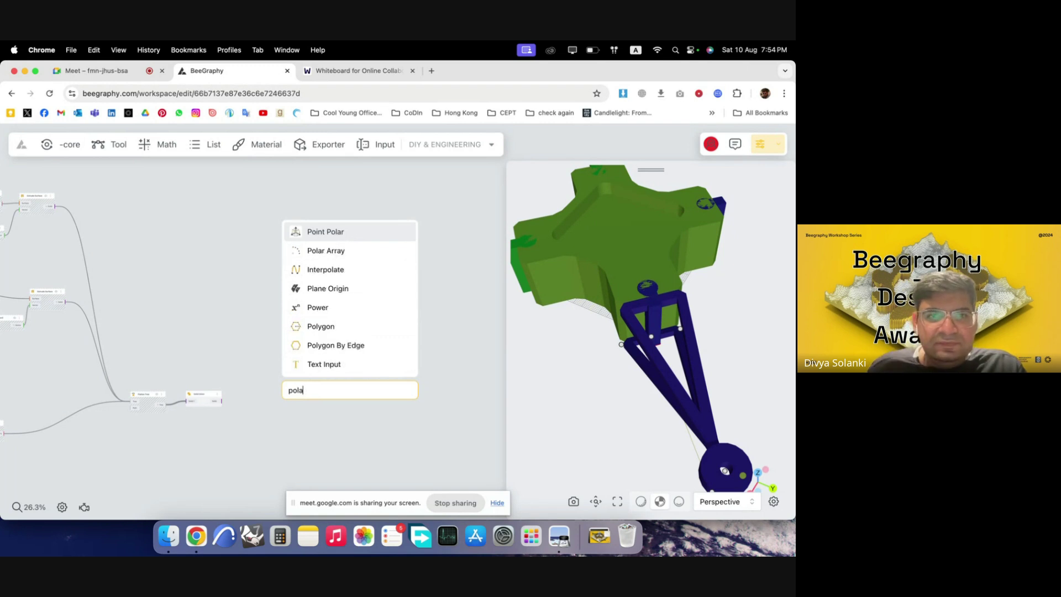
{"action": "left_click", "coordinate": [337, 253]}
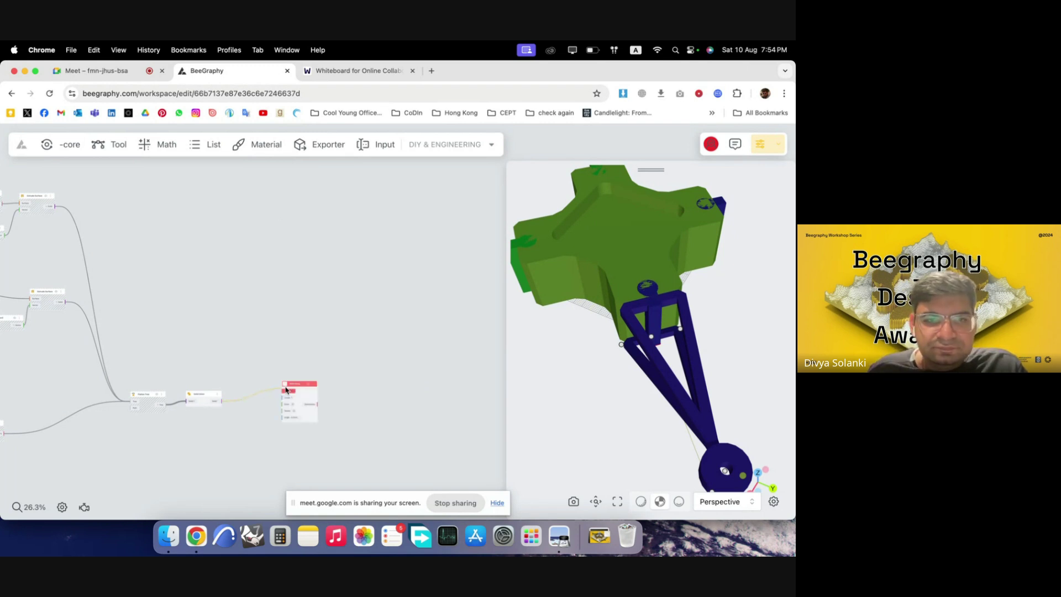
{"action": "left_click_drag", "start_coordinate": [301, 400], "coordinate": [298, 406]}
- Inspect the polar-arrayed arms and their joints with the drone body from several angles
{"action": "left_click_drag", "start_coordinate": [613, 390], "coordinate": [668, 398]}
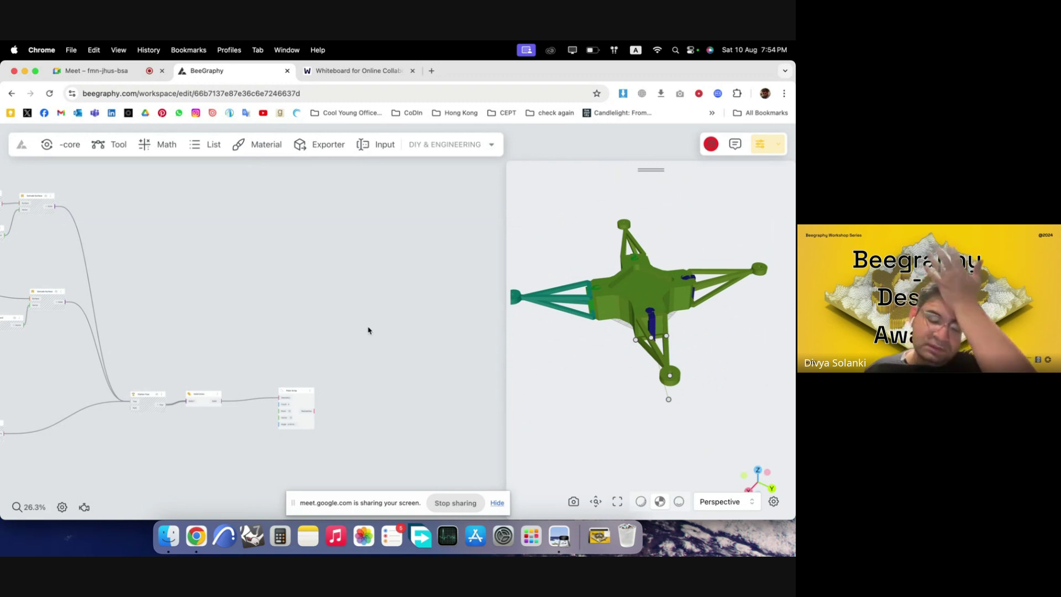
{"action": "mouse_move", "coordinate": [600, 365]}
{"action": "left_mouse_down"}
{"action": "mouse_move", "coordinate": [637, 357]}
{"action": "mouse_move", "coordinate": [608, 354]}
{"action": "left_mouse_up"}
{"action": "scroll", "coordinate": [381, 409], "scroll_direction": "up", "scroll_amount": 5}
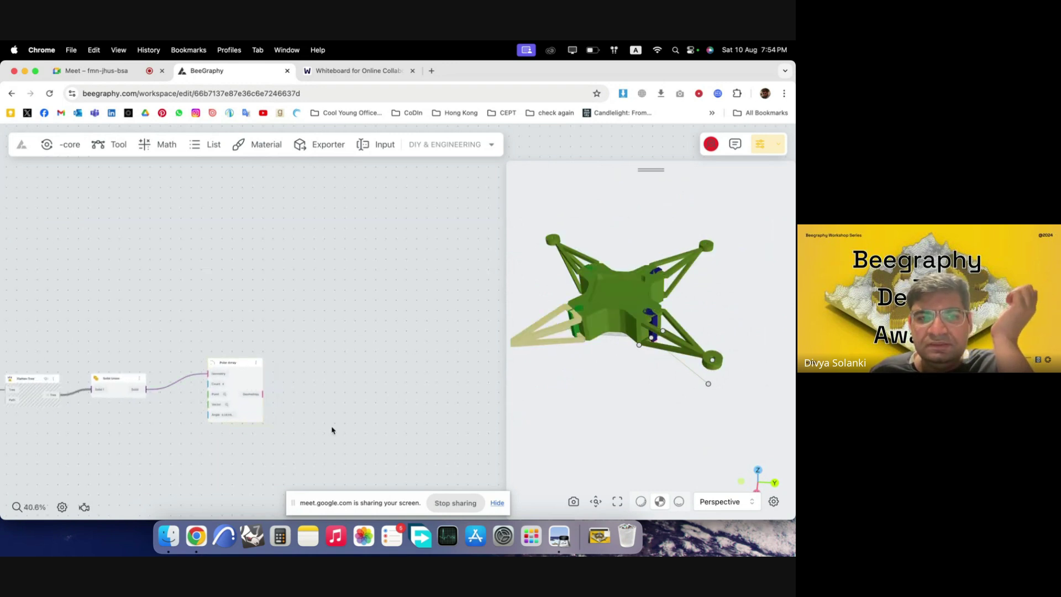
{"action": "scroll", "coordinate": [358, 432], "scroll_direction": "up", "scroll_amount": 5}
{"action": "left_click_drag", "start_coordinate": [552, 349], "coordinate": [666, 362]}
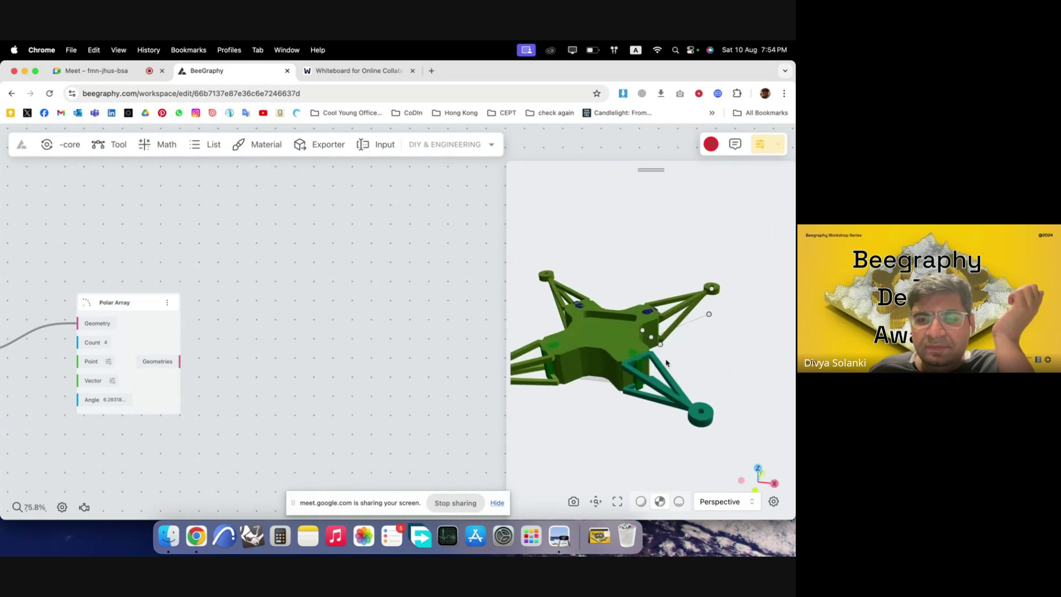
{"action": "scroll", "coordinate": [350, 353], "scroll_direction": "down", "scroll_amount": 8}
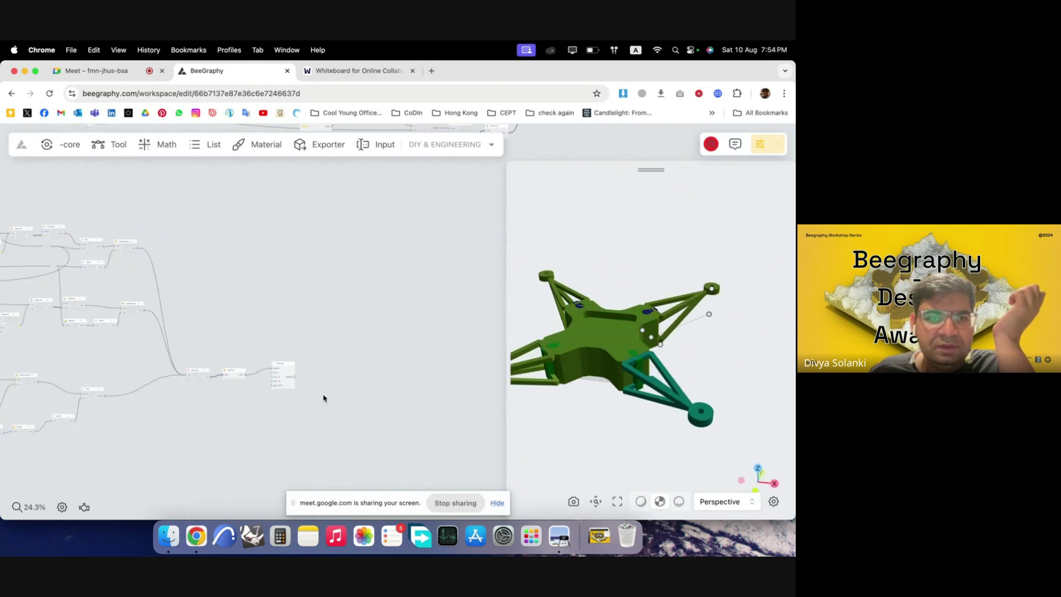
- Select the whole node cluster of the current drone definition and disable it
{"action": "scroll", "coordinate": [386, 379], "scroll_direction": "down", "scroll_amount": 10}
{"action": "left_click_drag", "start_coordinate": [438, 400], "coordinate": [206, 302]}
{"action": "left_click_drag", "start_coordinate": [335, 330], "coordinate": [291, 374]}
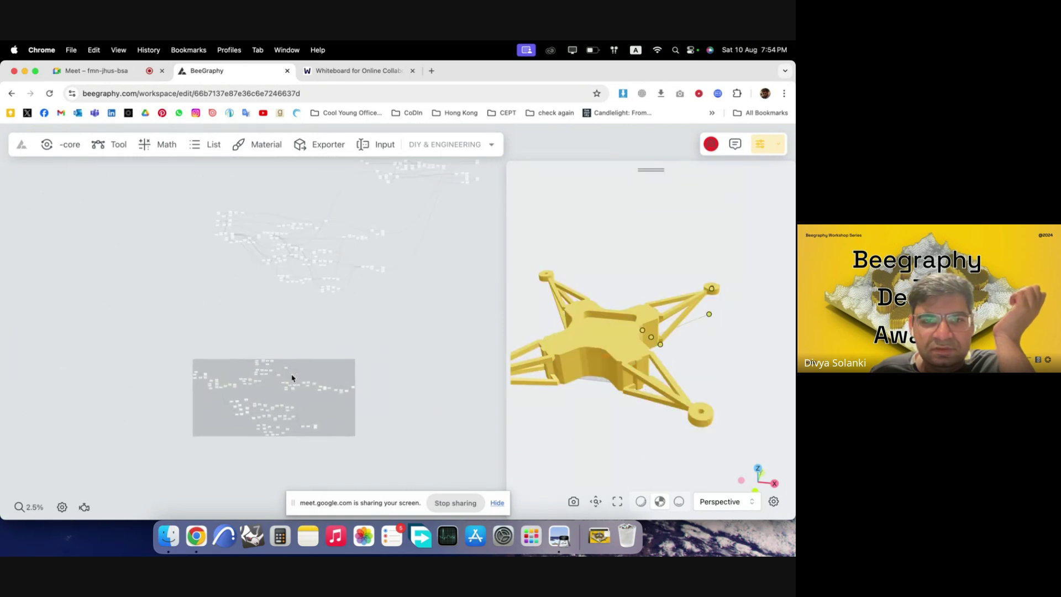
{"action": "scroll", "coordinate": [322, 369], "scroll_direction": "up", "scroll_amount": 5}
{"action": "right_click", "coordinate": [326, 370]}
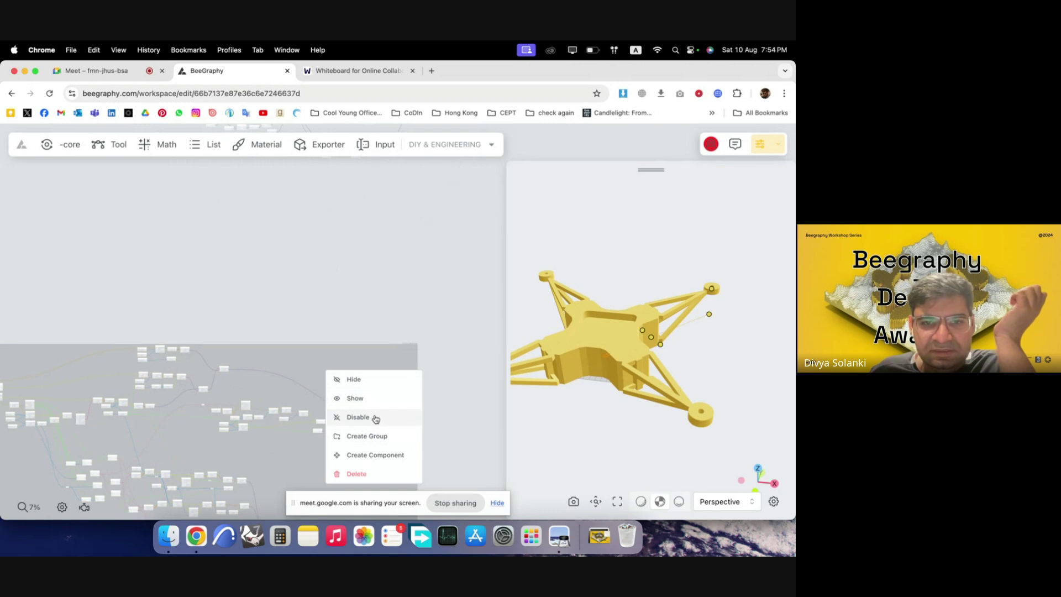
{"action": "left_click", "coordinate": [375, 418]}
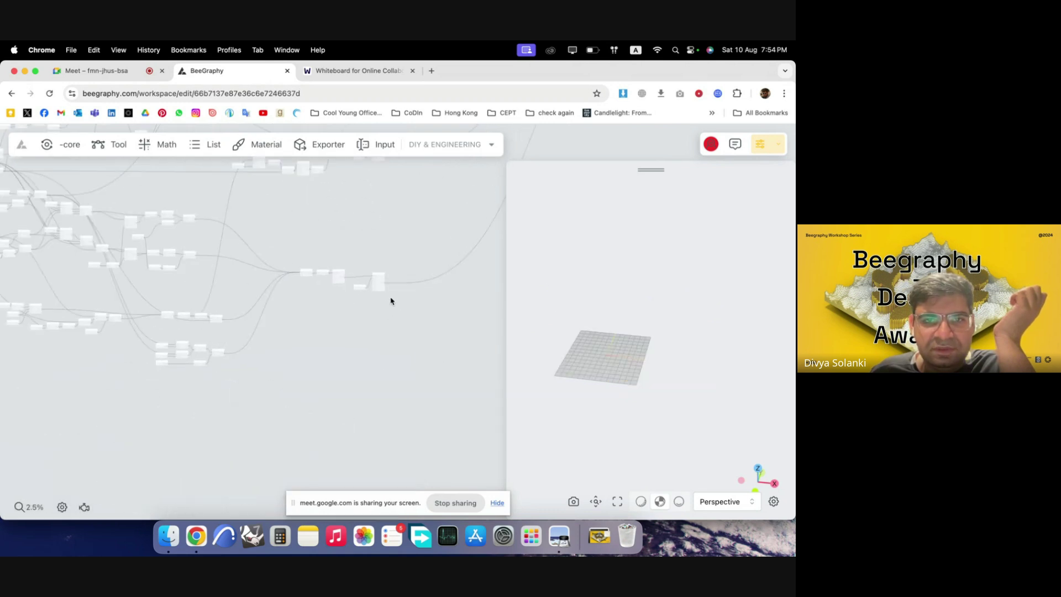
- Enable the complete node cluster of the other drone definition above the disabled one, and clear the selection
{"action": "left_click_drag", "start_coordinate": [406, 418], "coordinate": [156, 301]}
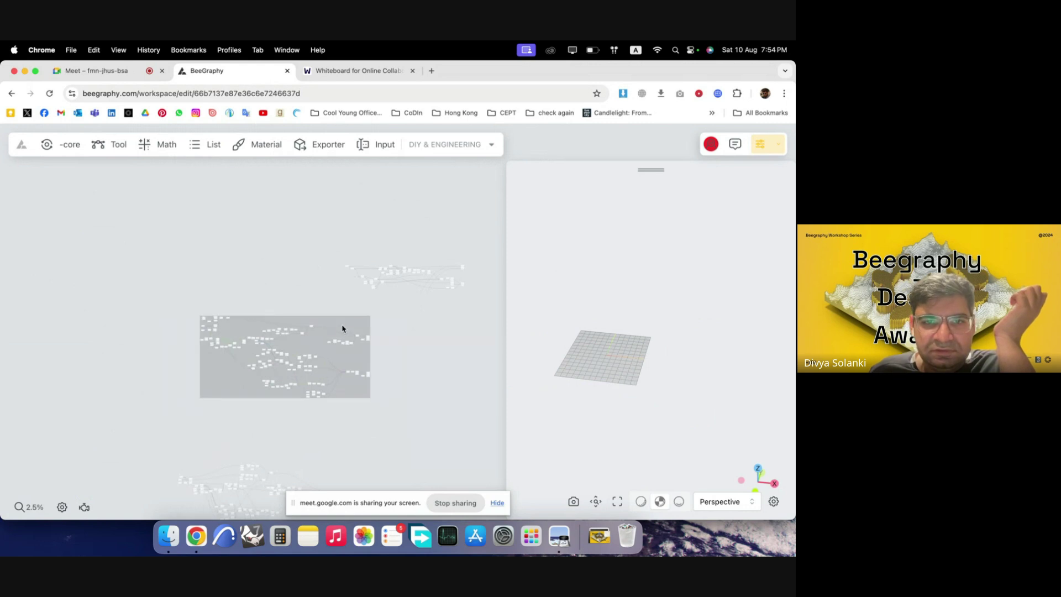
{"action": "right_click", "coordinate": [344, 329]}
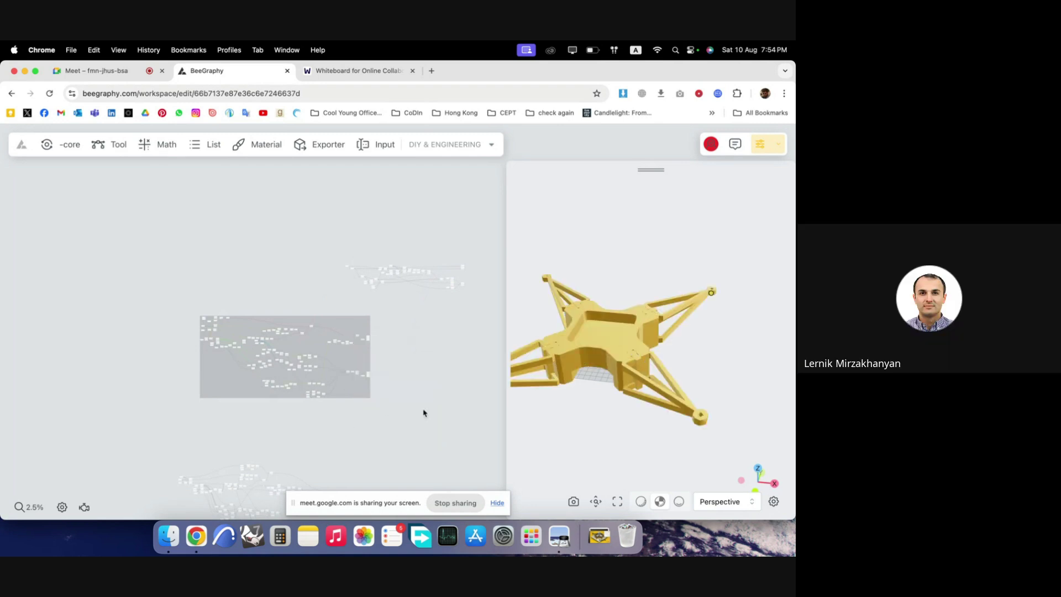
{"action": "left_click", "coordinate": [425, 413]}
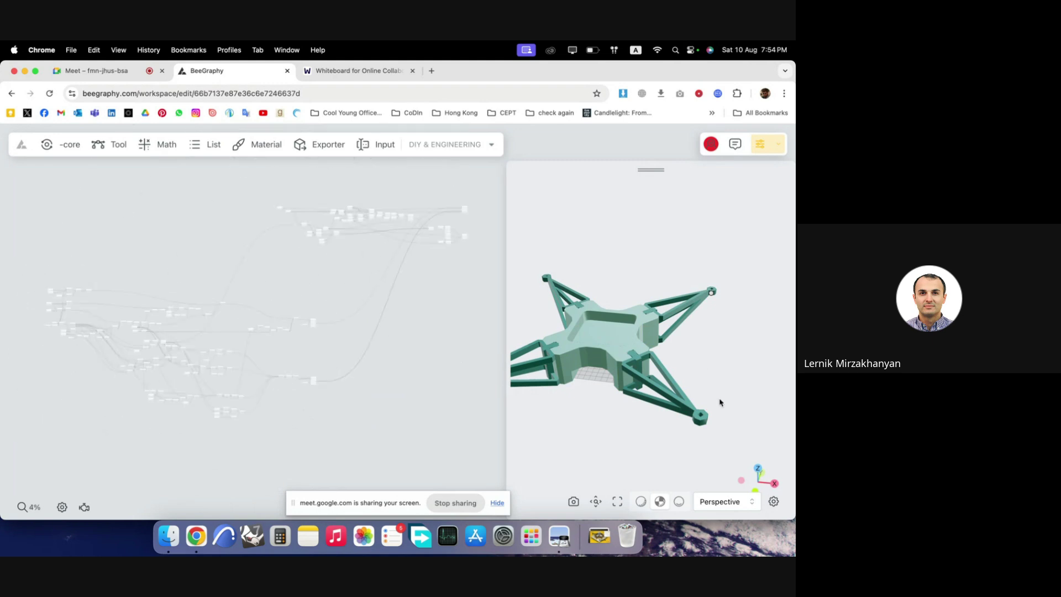
- Examine up close how the arm connector fits into the body's slot in the enabled drone
{"action": "scroll", "coordinate": [657, 429], "scroll_direction": "up", "scroll_amount": 10}
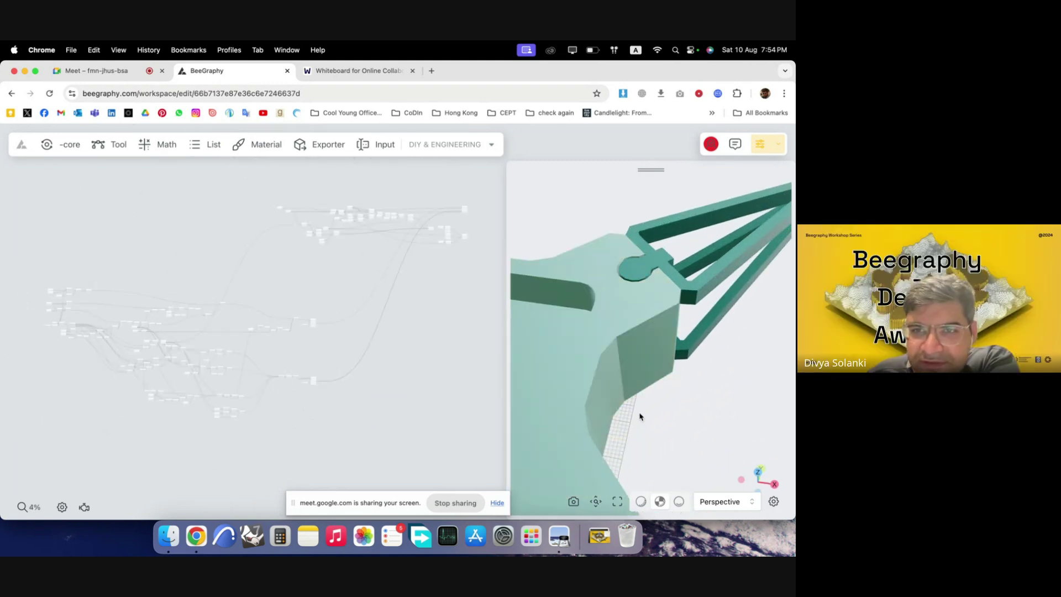
{"action": "left_click_drag", "start_coordinate": [640, 416], "coordinate": [653, 469]}
{"action": "scroll", "coordinate": [641, 360], "scroll_direction": "up", "scroll_amount": 5}
{"action": "left_click_drag", "start_coordinate": [669, 425], "coordinate": [641, 431]}
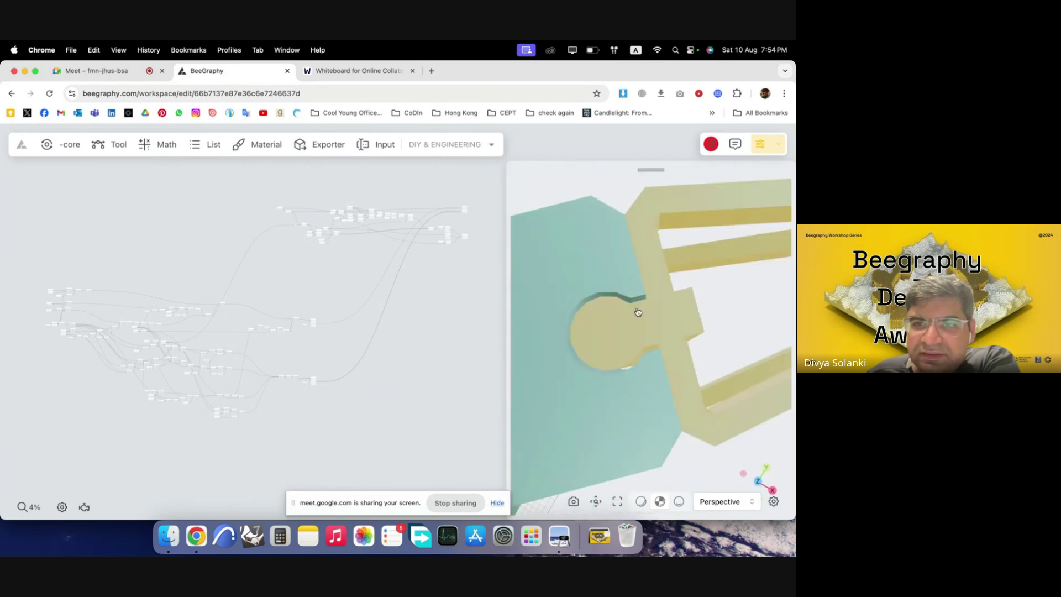
{"action": "left_click_drag", "start_coordinate": [620, 369], "coordinate": [656, 263]}
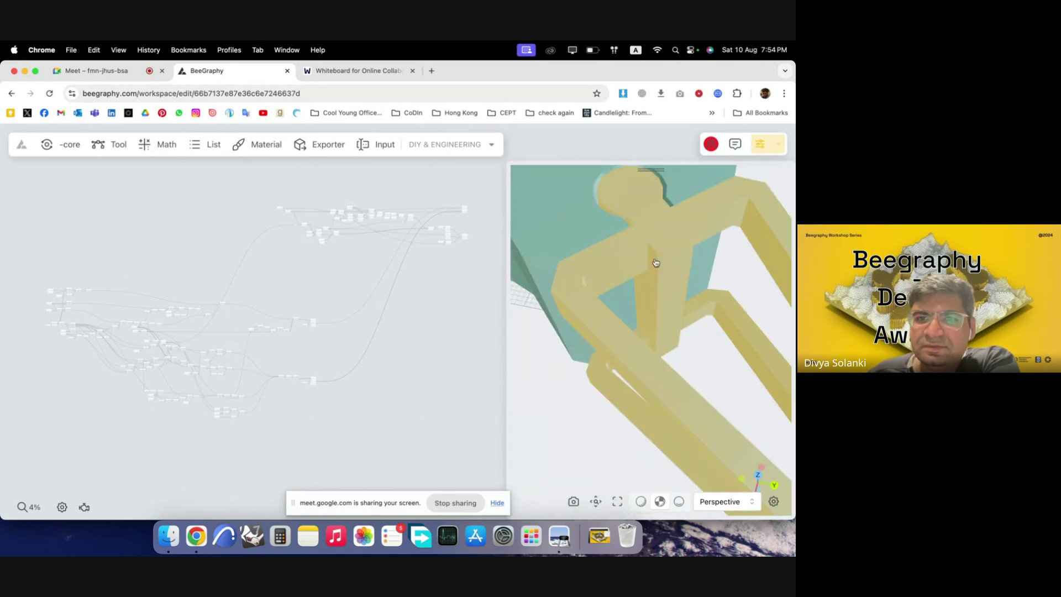
{"action": "scroll", "coordinate": [665, 306], "scroll_direction": "down", "scroll_amount": 5}
{"action": "scroll", "coordinate": [318, 393], "scroll_direction": "up", "scroll_amount": 5}
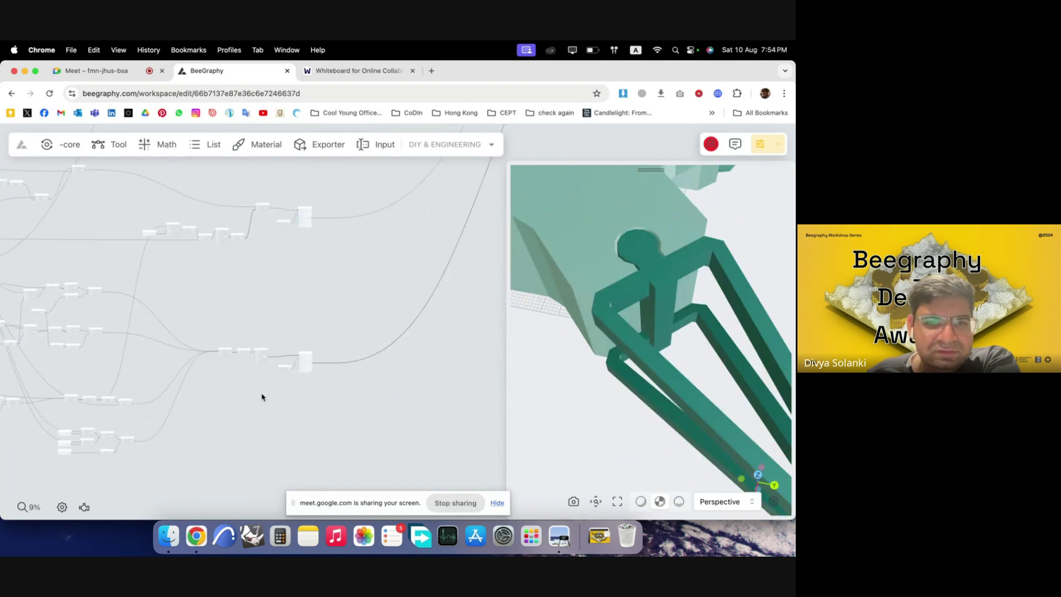
- Examine the enabled definition's Flatten Tree, Solid Union and Polar Array chain that builds the arms
{"action": "scroll", "coordinate": [214, 373], "scroll_direction": "up", "scroll_amount": 10}
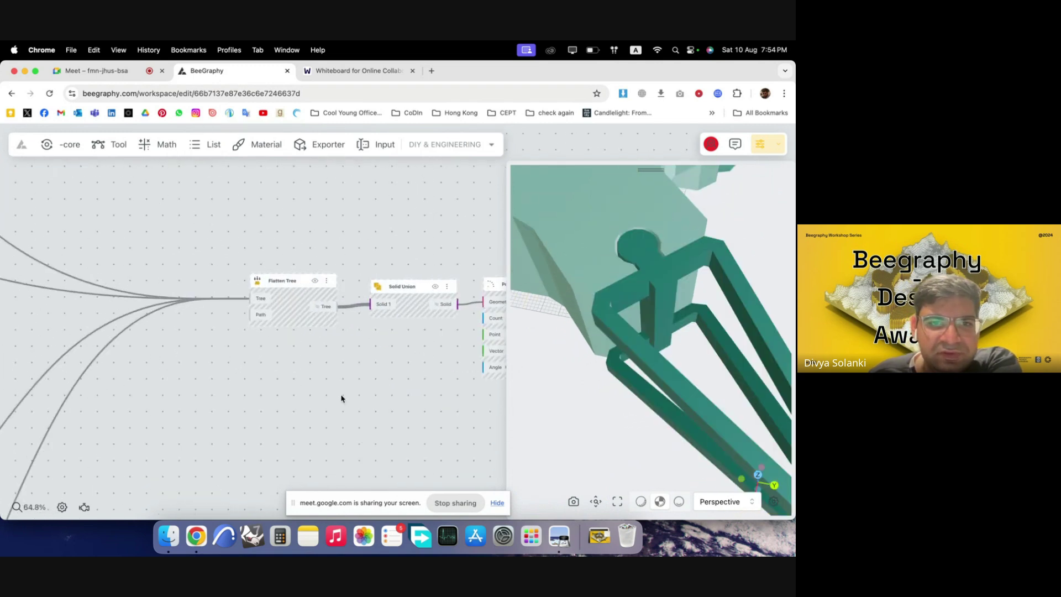
{"action": "scroll", "coordinate": [431, 372], "scroll_direction": "down", "scroll_amount": 3}
{"action": "scroll", "coordinate": [422, 360], "scroll_direction": "up", "scroll_amount": 5}
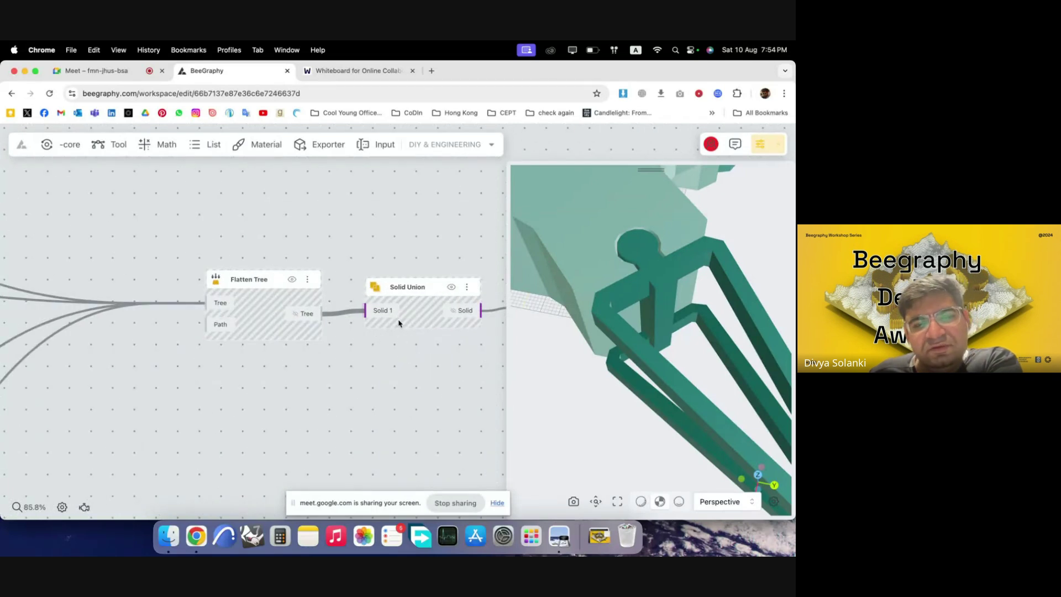
{"action": "scroll", "coordinate": [387, 356], "scroll_direction": "down", "scroll_amount": 10}
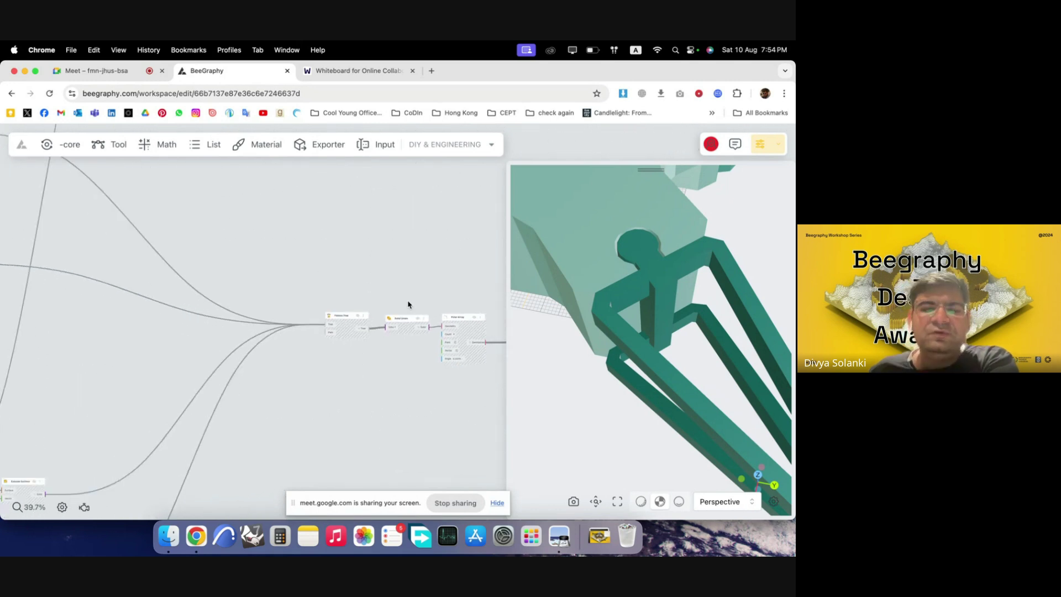
{"action": "scroll", "coordinate": [403, 310], "scroll_direction": "up", "scroll_amount": 10}
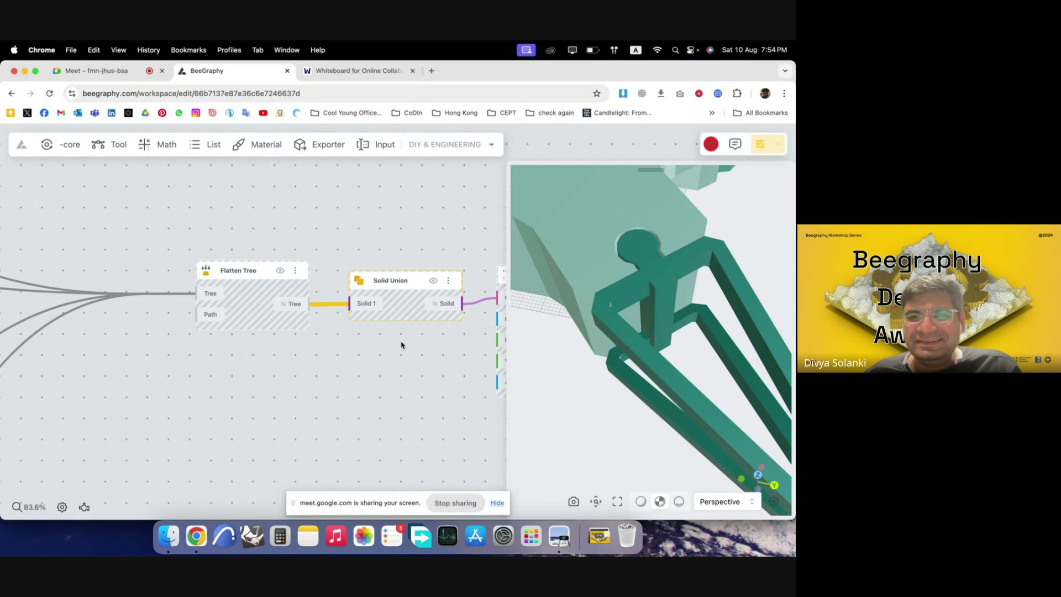
{"action": "scroll", "coordinate": [377, 378], "scroll_direction": "down", "scroll_amount": 3}
{"action": "scroll", "coordinate": [372, 363], "scroll_direction": "up", "scroll_amount": 2}
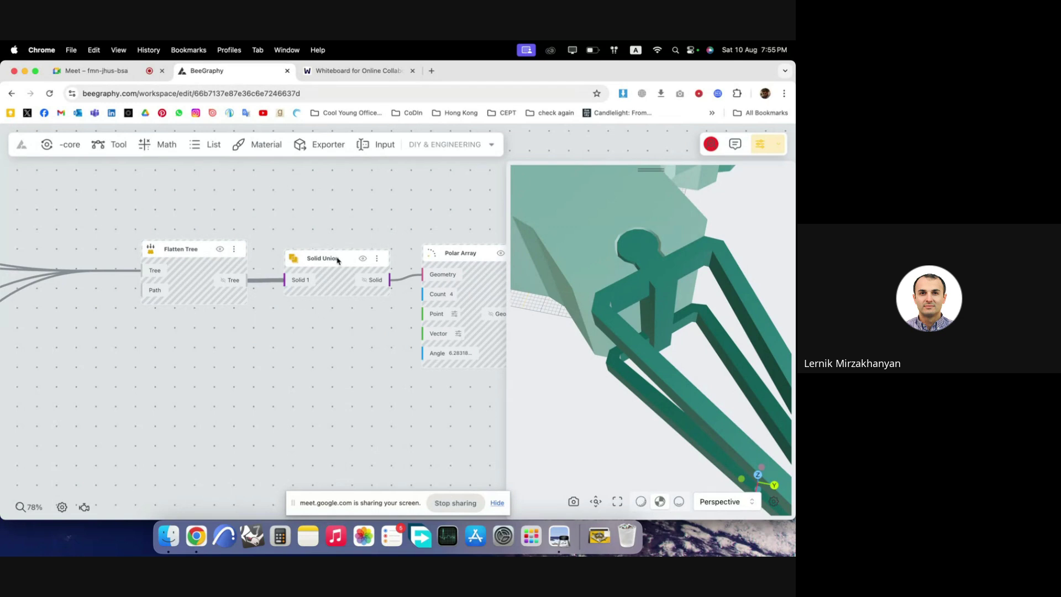
{"action": "double_click", "coordinate": [329, 358]}
{"action": "left_click", "coordinate": [284, 359]}
{"action": "scroll", "coordinate": [415, 303], "scroll_direction": "down", "scroll_amount": 8}
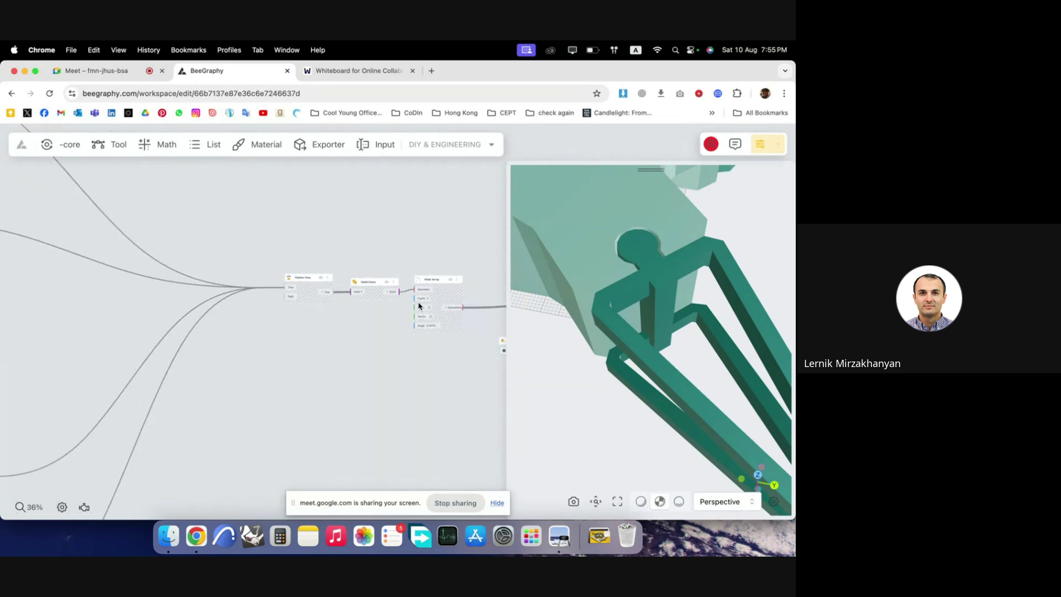
- Examine the node chain that offsets, extrudes and polar-arrays the connector and subtracts it from the body with Solid Difference
{"action": "scroll", "coordinate": [403, 316], "scroll_direction": "down", "scroll_amount": 3}
{"action": "scroll", "coordinate": [168, 442], "scroll_direction": "up", "scroll_amount": 9}
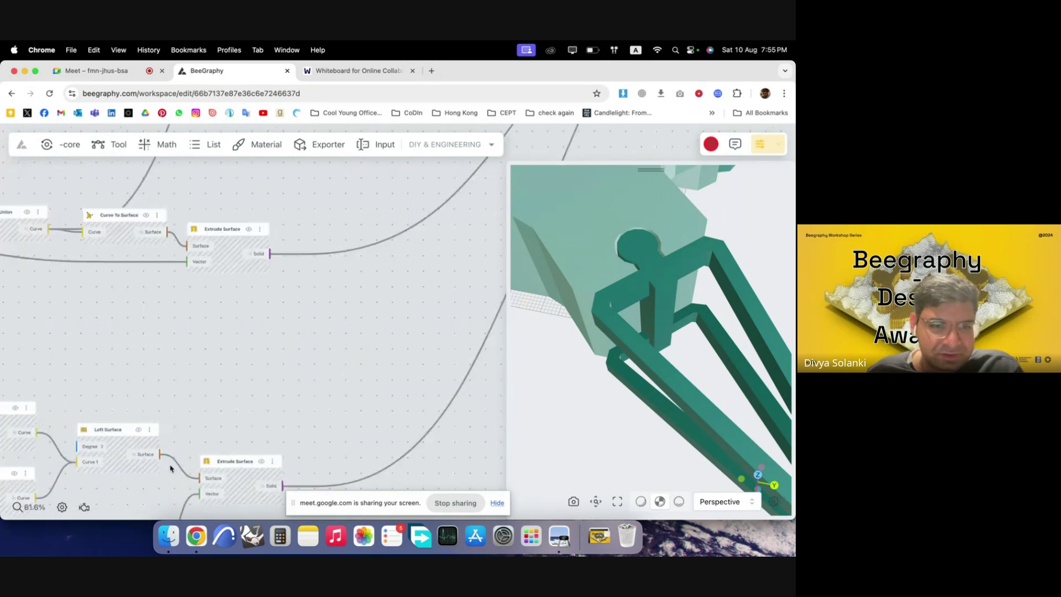
{"action": "scroll", "coordinate": [349, 344], "scroll_direction": "down", "scroll_amount": 8}
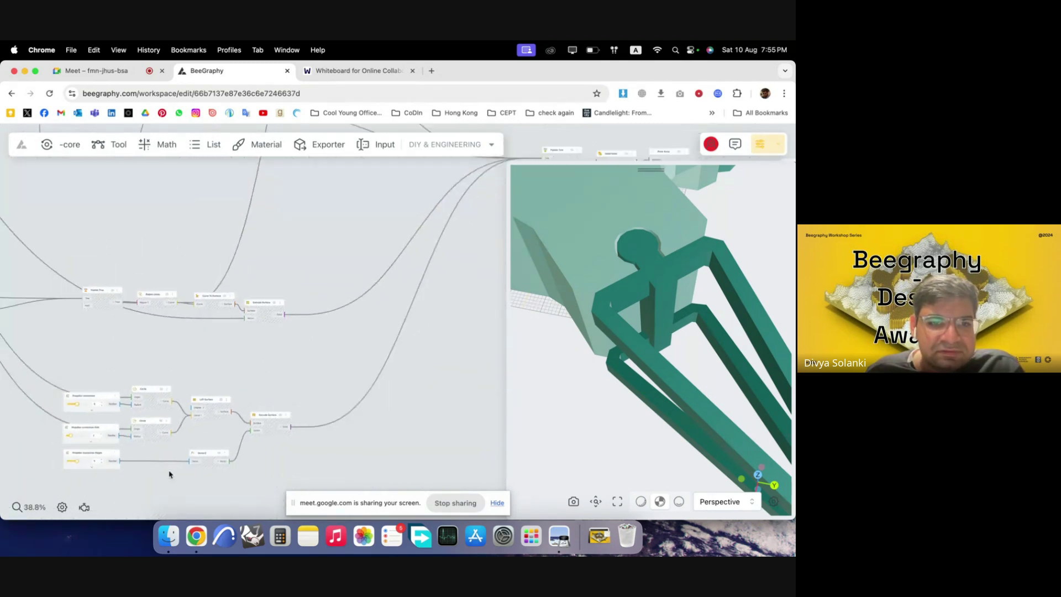
{"action": "scroll", "coordinate": [166, 483], "scroll_direction": "down", "scroll_amount": 3}
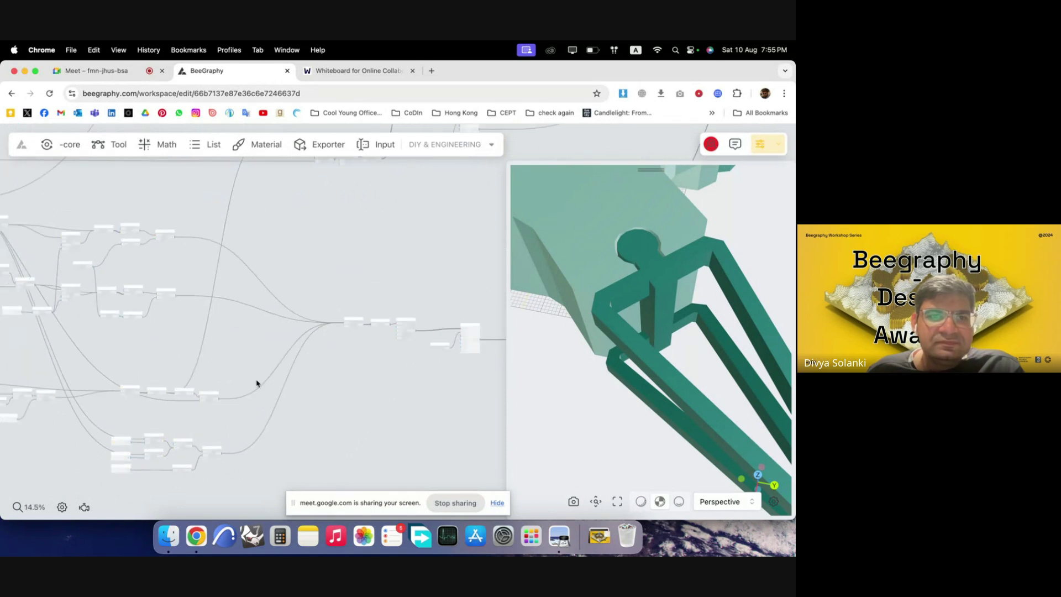
{"action": "scroll", "coordinate": [296, 277], "scroll_direction": "up", "scroll_amount": 8}
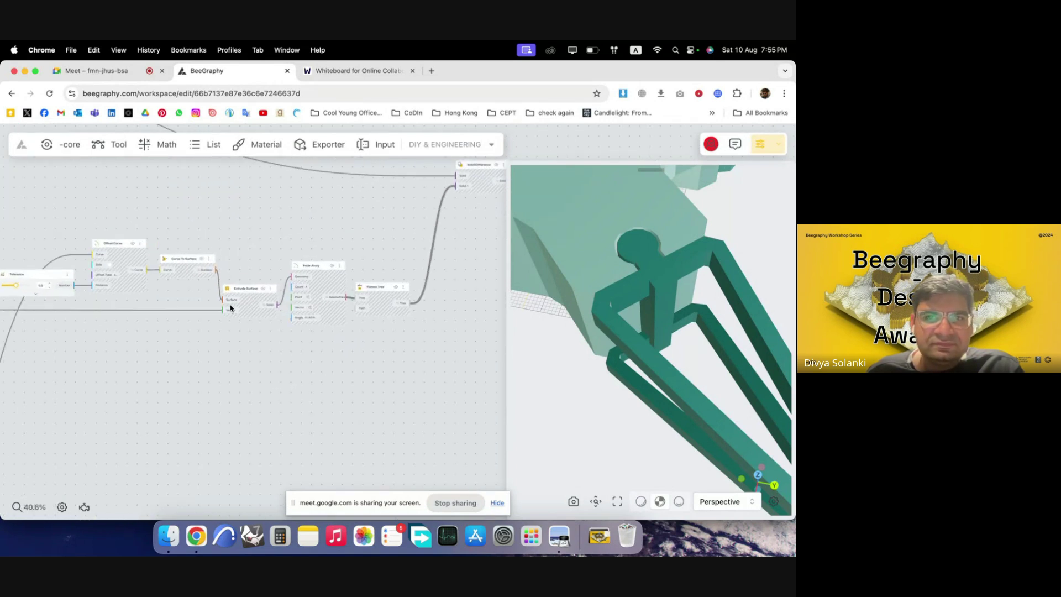
{"action": "scroll", "coordinate": [474, 178], "scroll_direction": "up", "scroll_amount": 9}
{"action": "scroll", "coordinate": [257, 281], "scroll_direction": "down", "scroll_amount": 5}
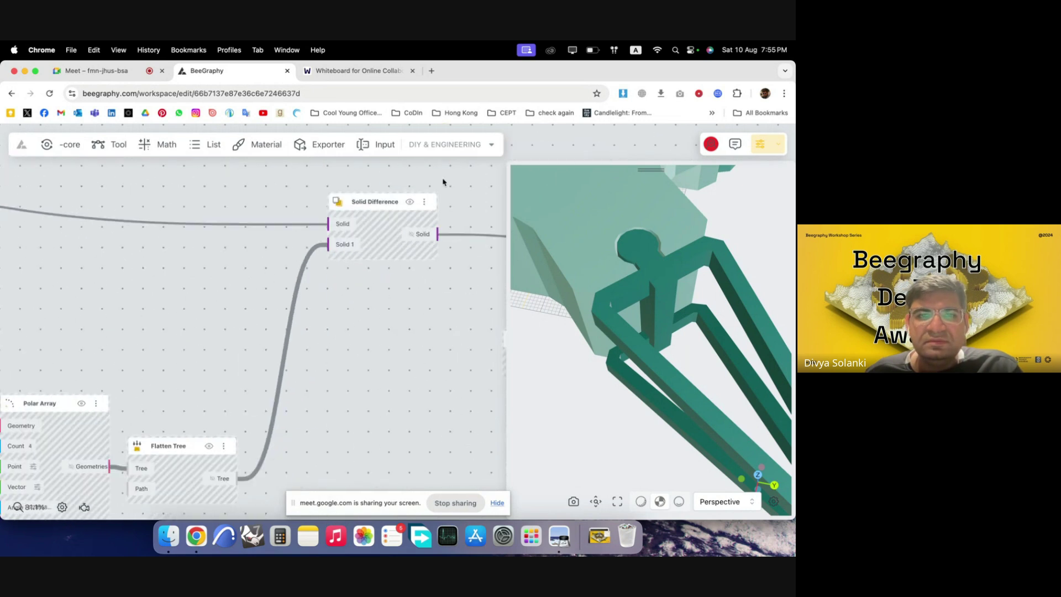
{"action": "scroll", "coordinate": [443, 181], "scroll_direction": "up", "scroll_amount": 1}
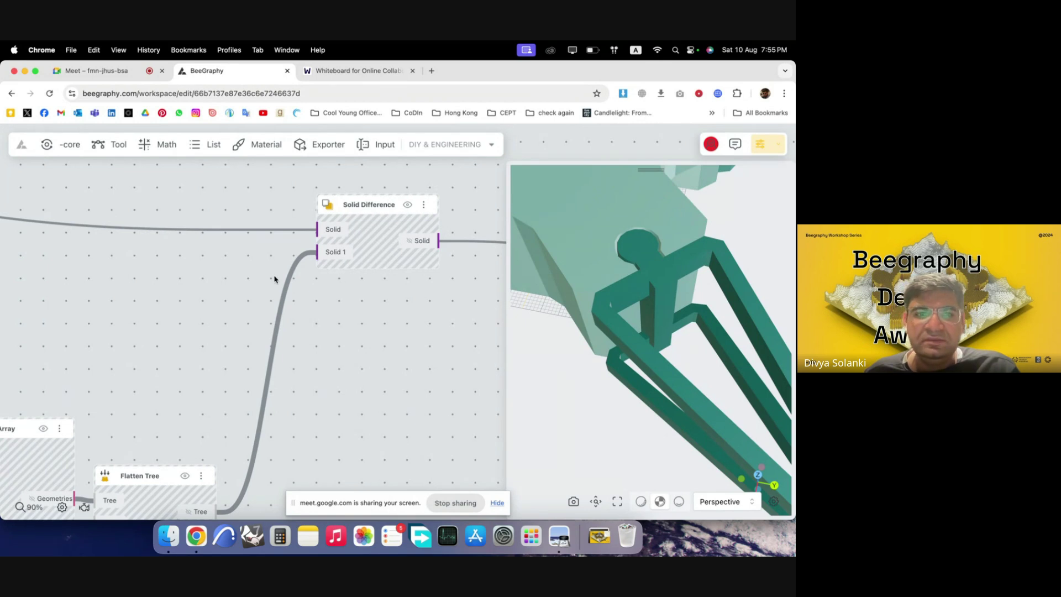
{"action": "scroll", "coordinate": [220, 260], "scroll_direction": "down", "scroll_amount": 6}
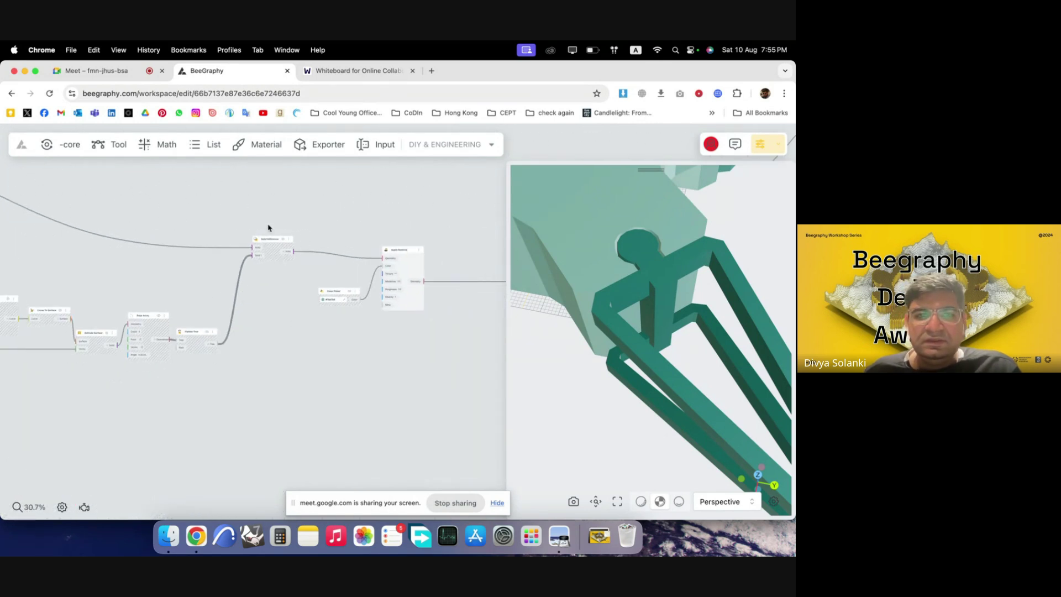
- Inspect the gap between the arm connector and the body's slot in the 3D model, including the whole drone
{"action": "left_click_drag", "start_coordinate": [524, 348], "coordinate": [663, 326]}
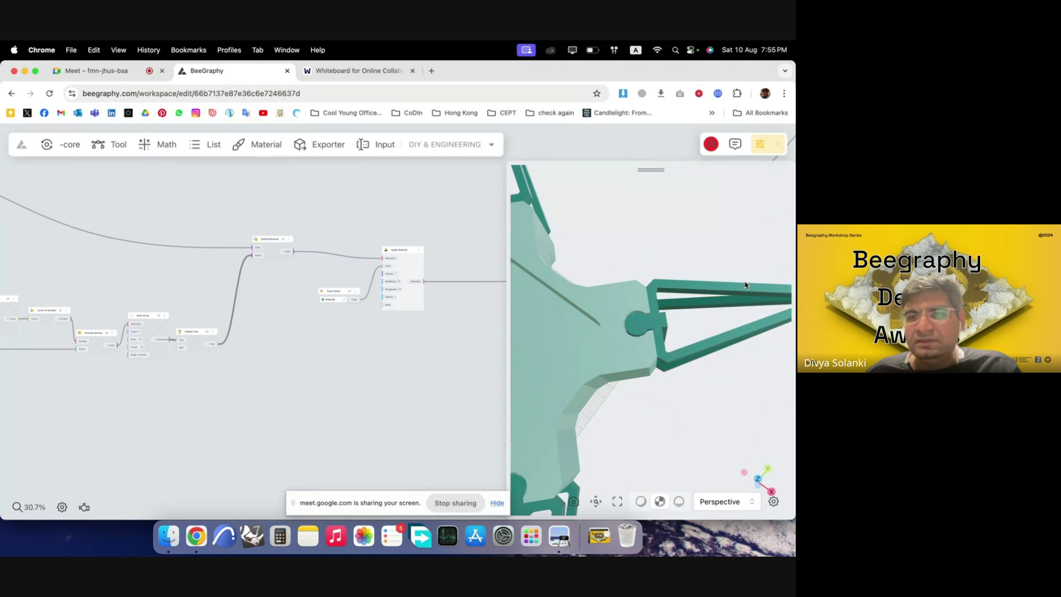
{"action": "scroll", "coordinate": [663, 322], "scroll_direction": "up", "scroll_amount": 5}
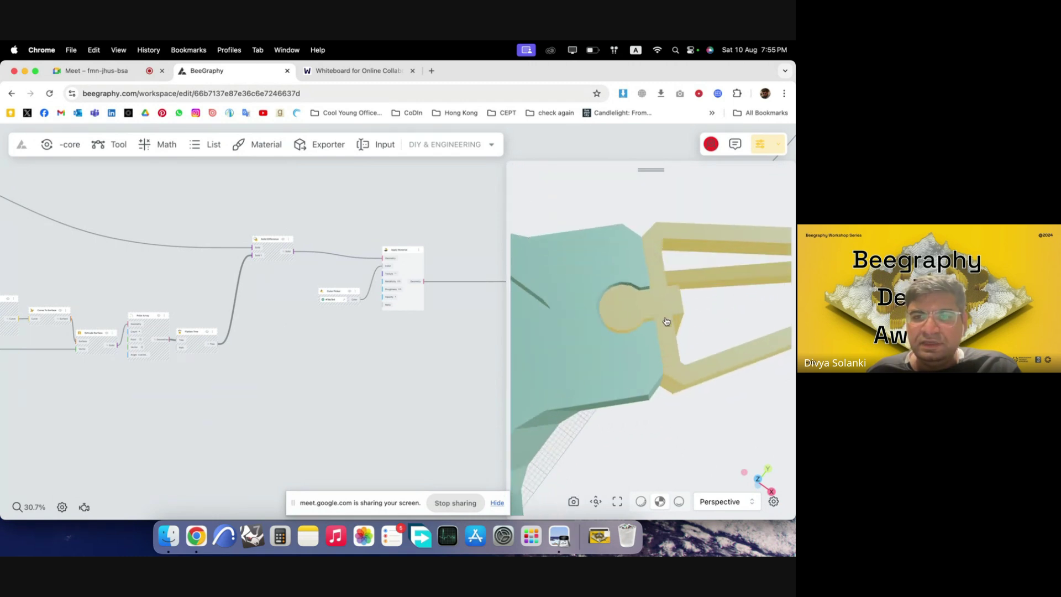
{"action": "left_click_drag", "start_coordinate": [641, 332], "coordinate": [687, 362]}
{"action": "scroll", "coordinate": [688, 341], "scroll_direction": "down", "scroll_amount": 10}
{"action": "scroll", "coordinate": [750, 325], "scroll_direction": "up", "scroll_amount": 5}
{"action": "scroll", "coordinate": [714, 372], "scroll_direction": "down", "scroll_amount": 10}
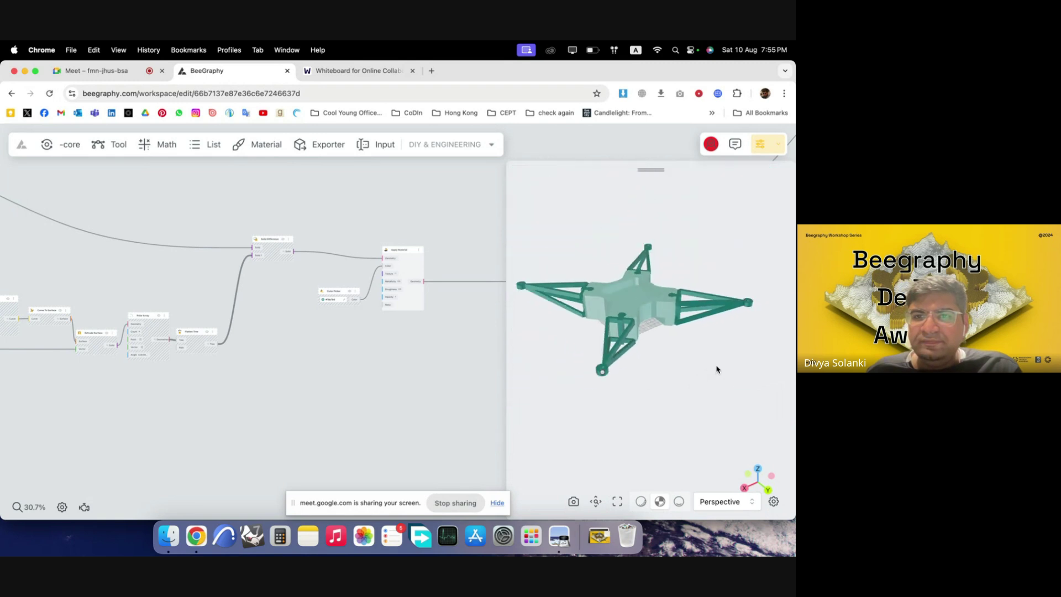
- Widen the 3D viewport beside the node canvas and frame the whole drone more closely
{"action": "left_click_drag", "start_coordinate": [468, 347], "coordinate": [361, 352]}
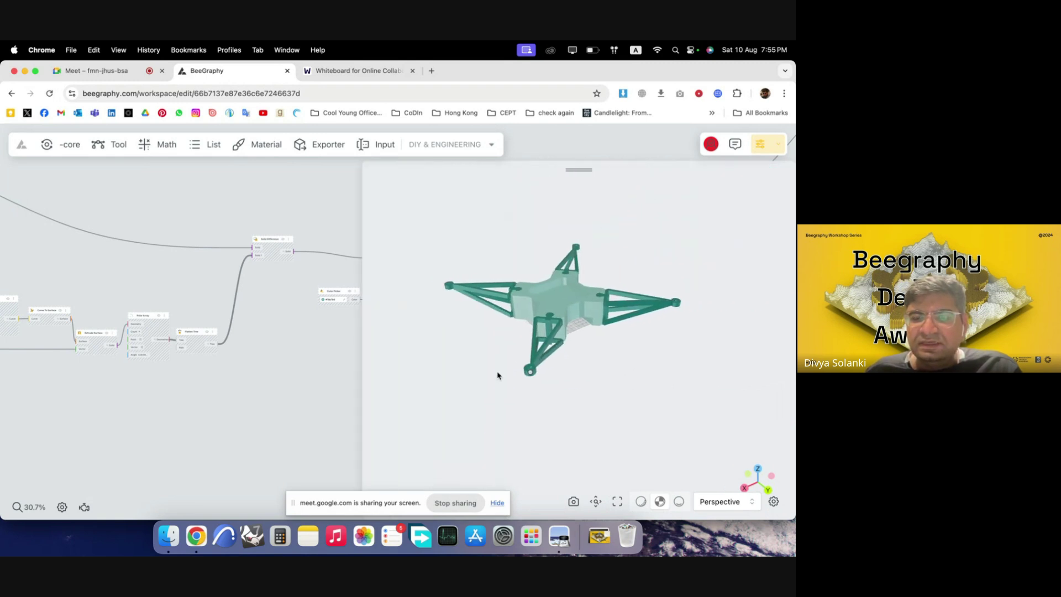
{"action": "scroll", "coordinate": [544, 310], "scroll_direction": "up", "scroll_amount": 5}
{"action": "left_click_drag", "start_coordinate": [595, 315], "coordinate": [592, 326]}
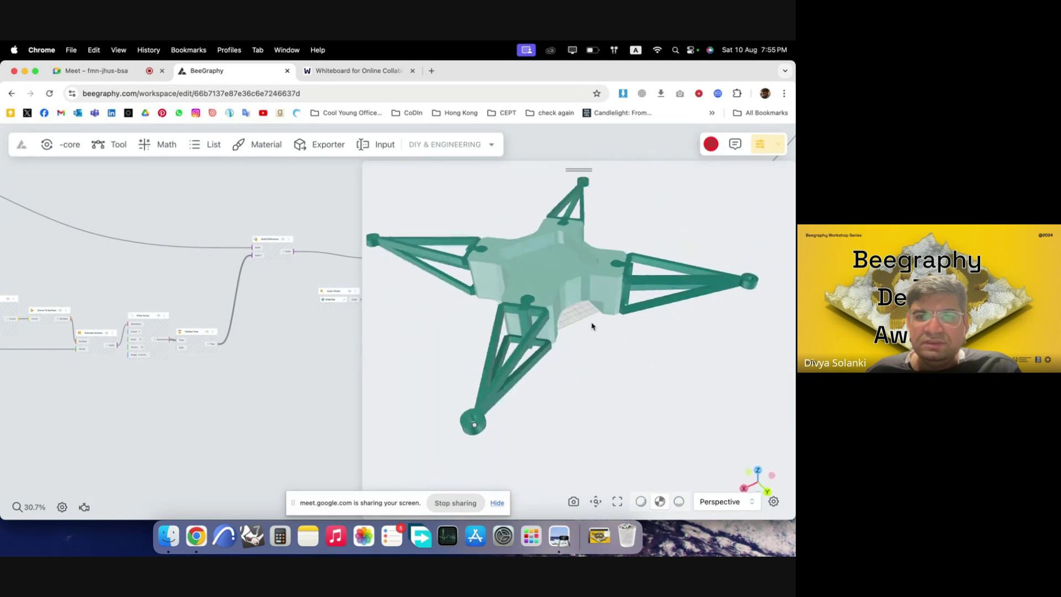
- Add an STL Exporter node named Body and feed it from the Solid output of the body's Solid Difference
{"action": "left_click", "coordinate": [559, 269]}
{"action": "scroll", "coordinate": [109, 306], "scroll_direction": "down", "scroll_amount": 5}
{"action": "scroll", "coordinate": [238, 298], "scroll_direction": "down", "scroll_amount": 5}
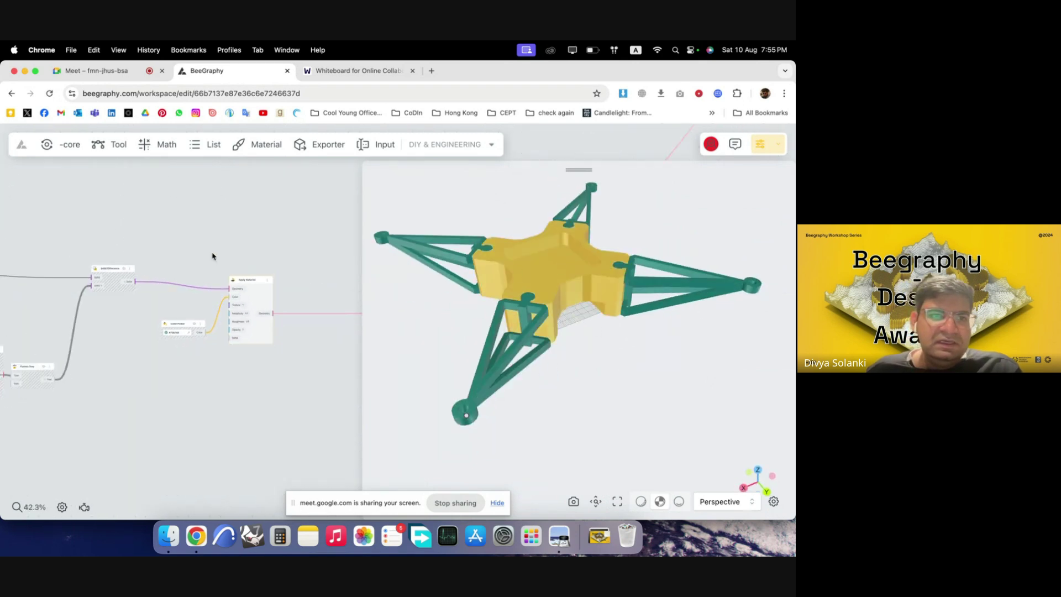
{"action": "scroll", "coordinate": [168, 258], "scroll_direction": "up", "scroll_amount": 6}
{"action": "left_click", "coordinate": [168, 261]}
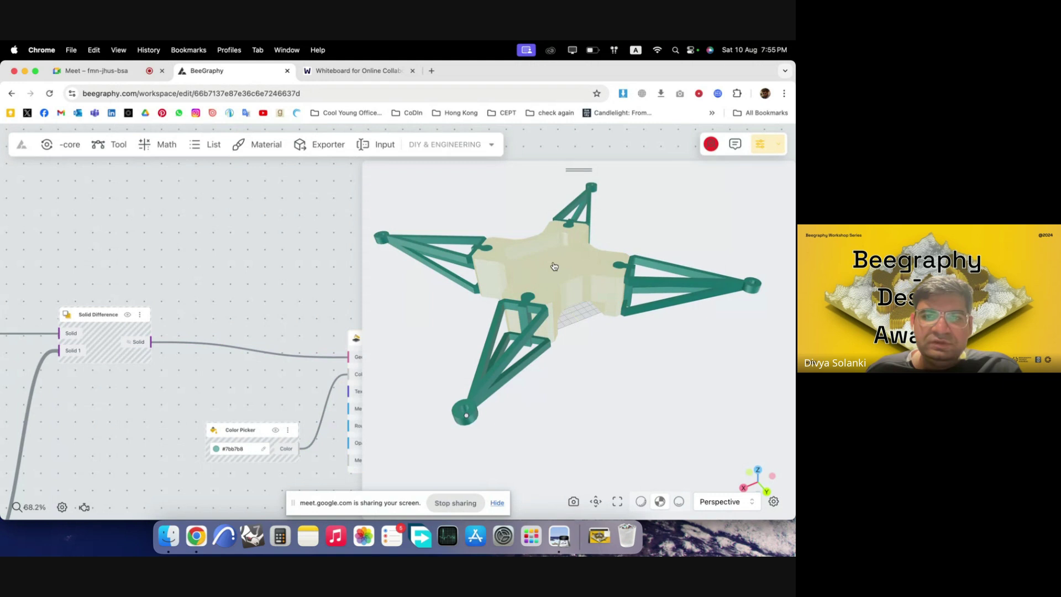
{"action": "double_click", "coordinate": [222, 260]}
{"action": "type", "text": "stl"}
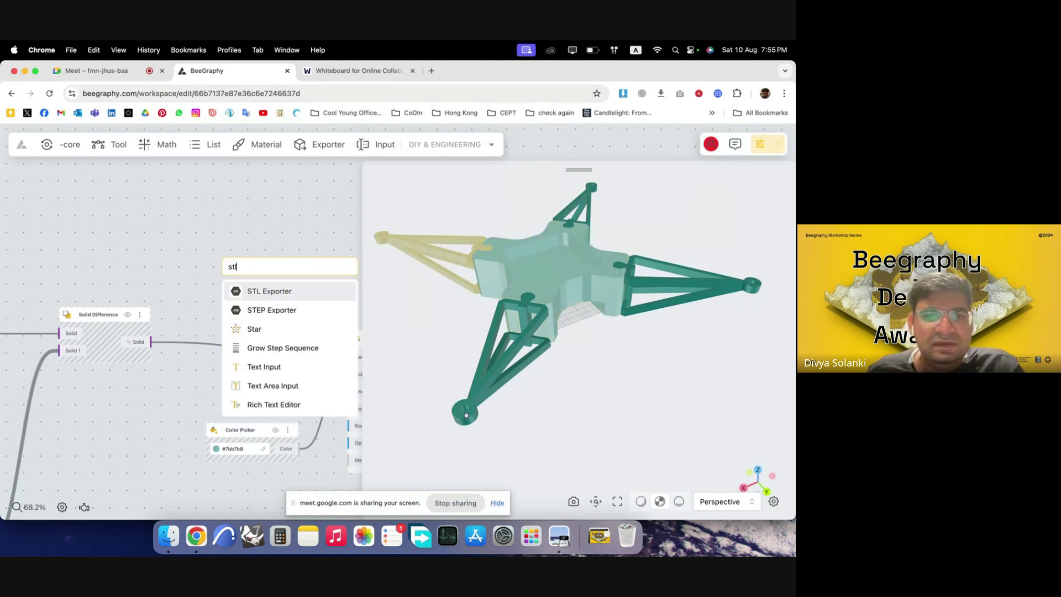
{"action": "left_click", "coordinate": [288, 297]}
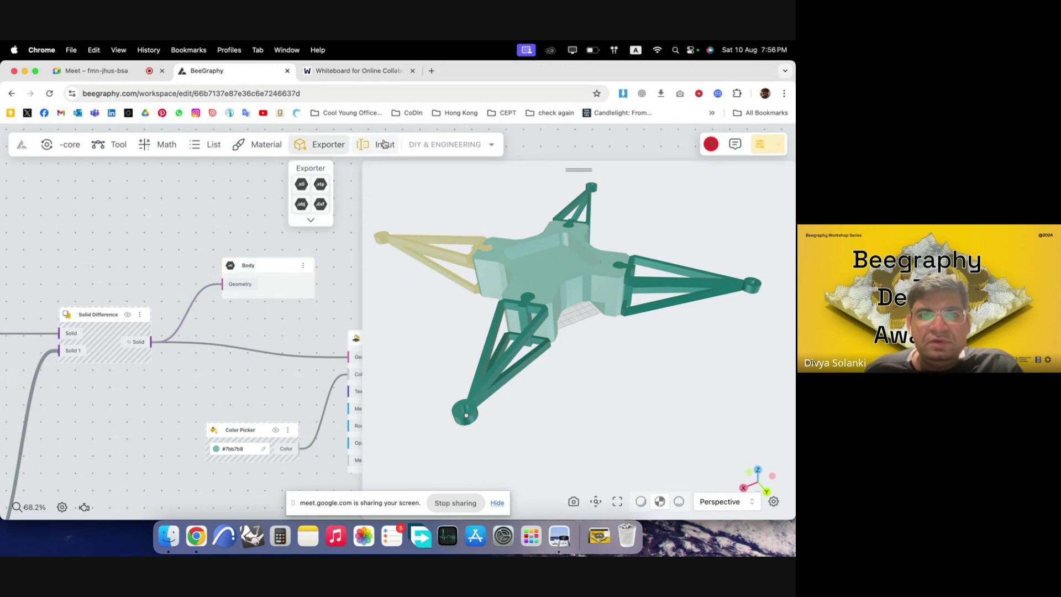
- Export the drone body through the STL exporter at High quality and download the file
{"action": "left_click", "coordinate": [461, 147]}
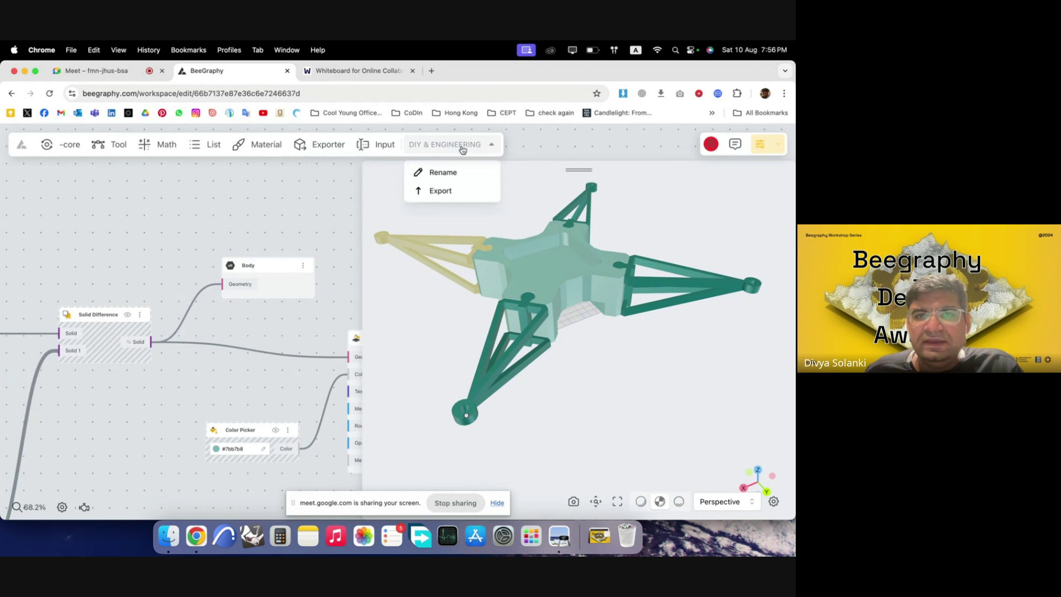
{"action": "left_click", "coordinate": [440, 192]}
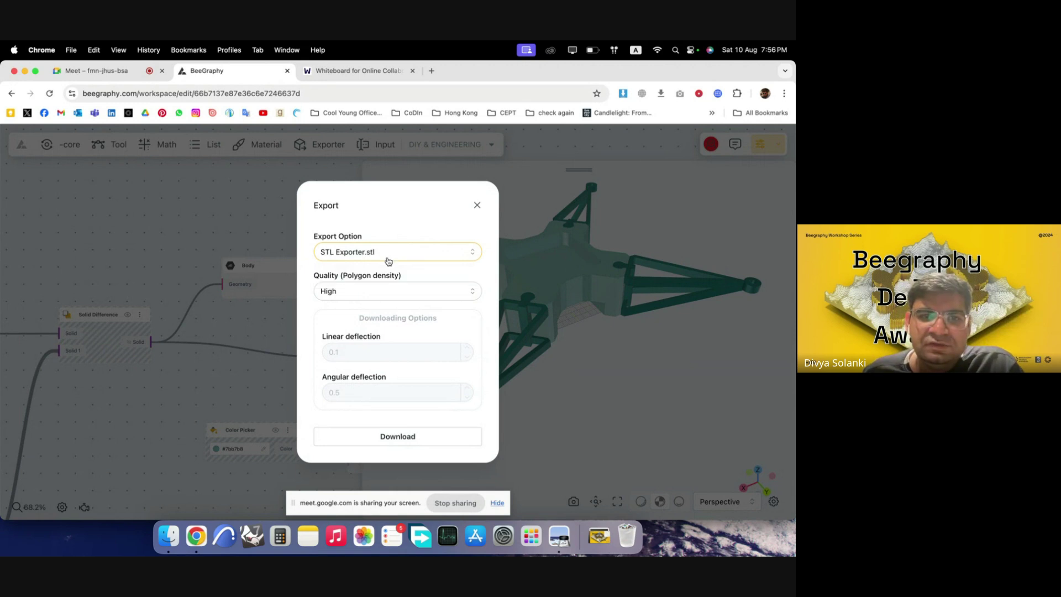
{"action": "left_click", "coordinate": [399, 439]}
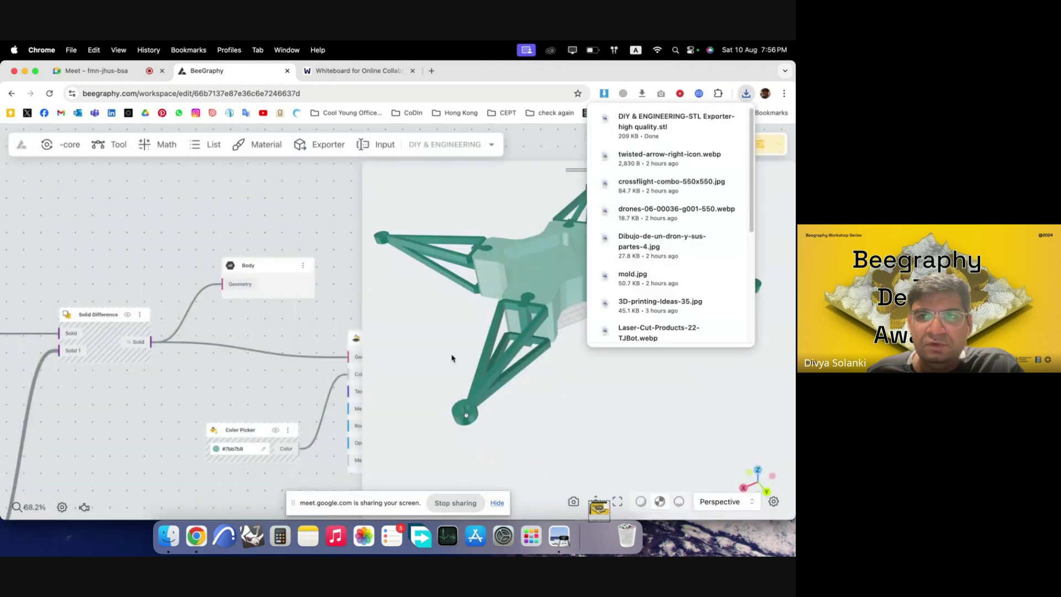
- Open the downloaded STL file in Preview, inspect the body's pocket and connector slots from several angles, and close it
{"action": "left_click", "coordinate": [598, 535]}
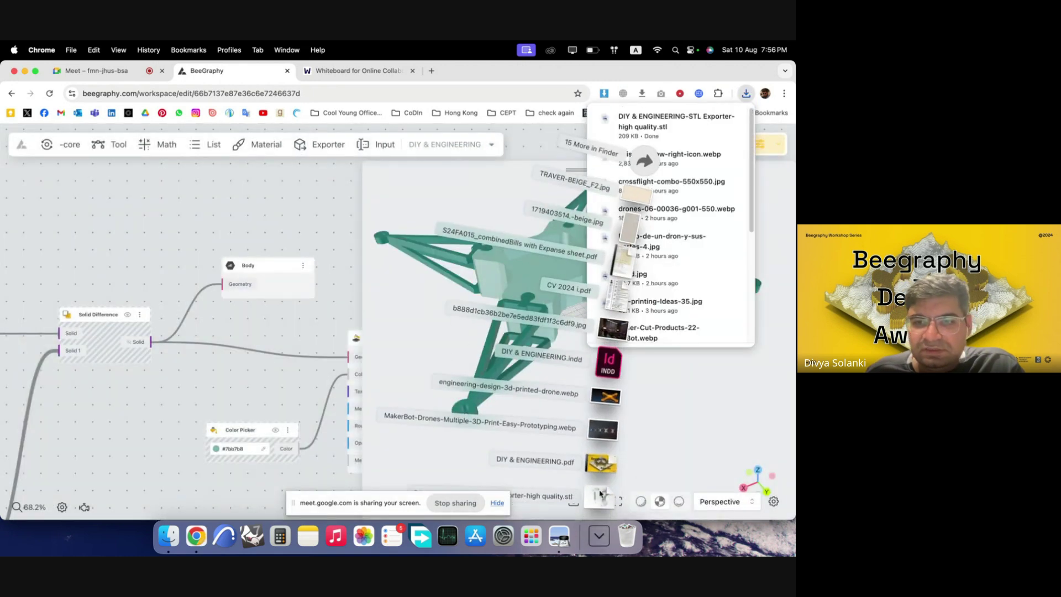
{"action": "left_click", "coordinate": [602, 494]}
{"action": "left_click_drag", "start_coordinate": [361, 255], "coordinate": [376, 349]}
{"action": "scroll", "coordinate": [323, 306], "scroll_direction": "up", "scroll_amount": 6}
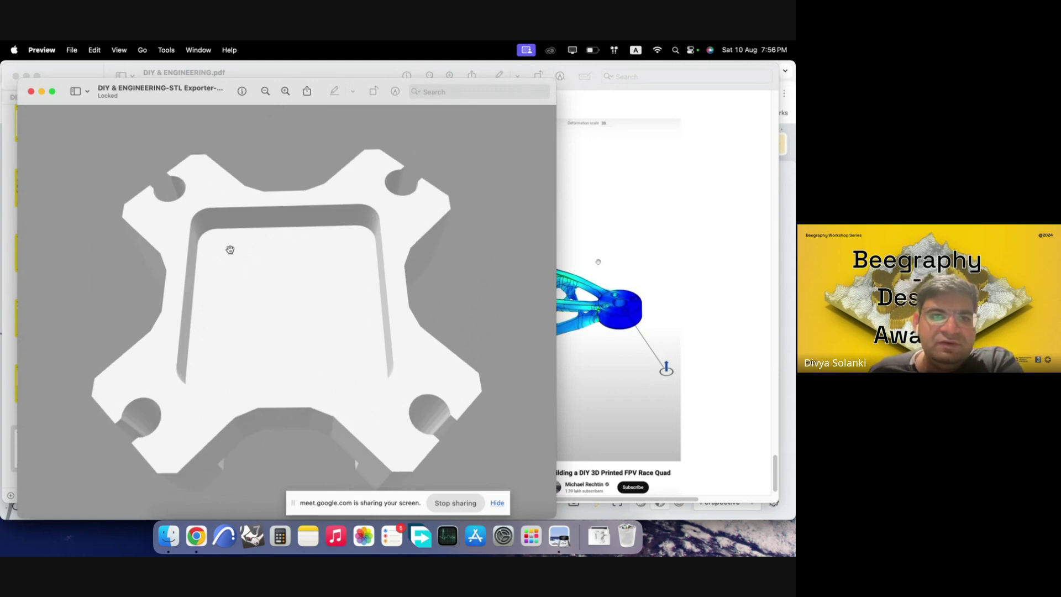
{"action": "mouse_move", "coordinate": [230, 246]}
{"action": "left_mouse_down"}
{"action": "mouse_move", "coordinate": [234, 260]}
{"action": "mouse_move", "coordinate": [199, 222]}
{"action": "mouse_move", "coordinate": [232, 271]}
{"action": "mouse_move", "coordinate": [215, 247]}
{"action": "left_mouse_up"}
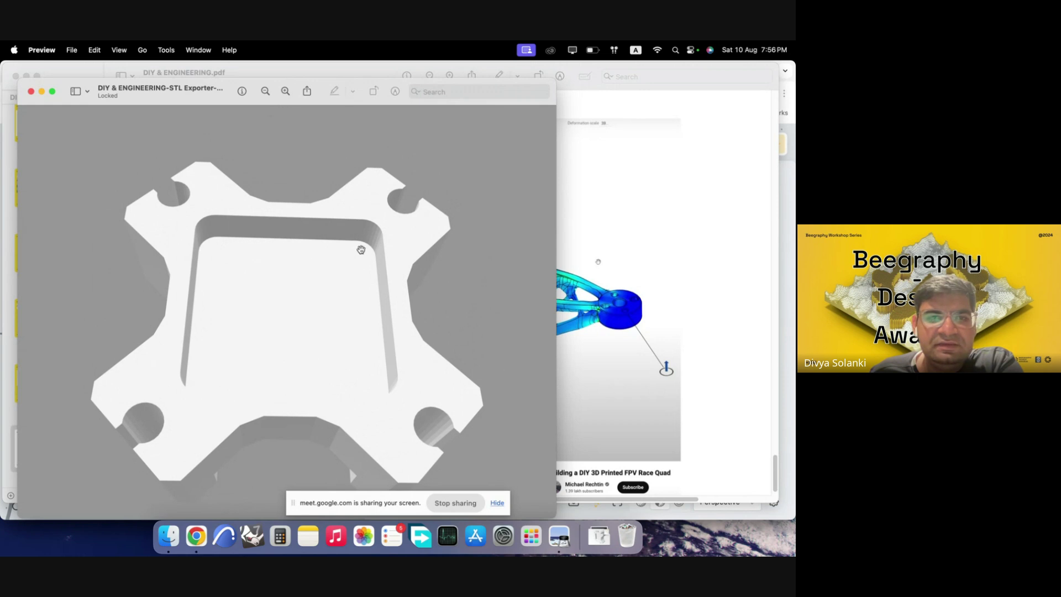
{"action": "left_click_drag", "start_coordinate": [360, 251], "coordinate": [350, 266]}
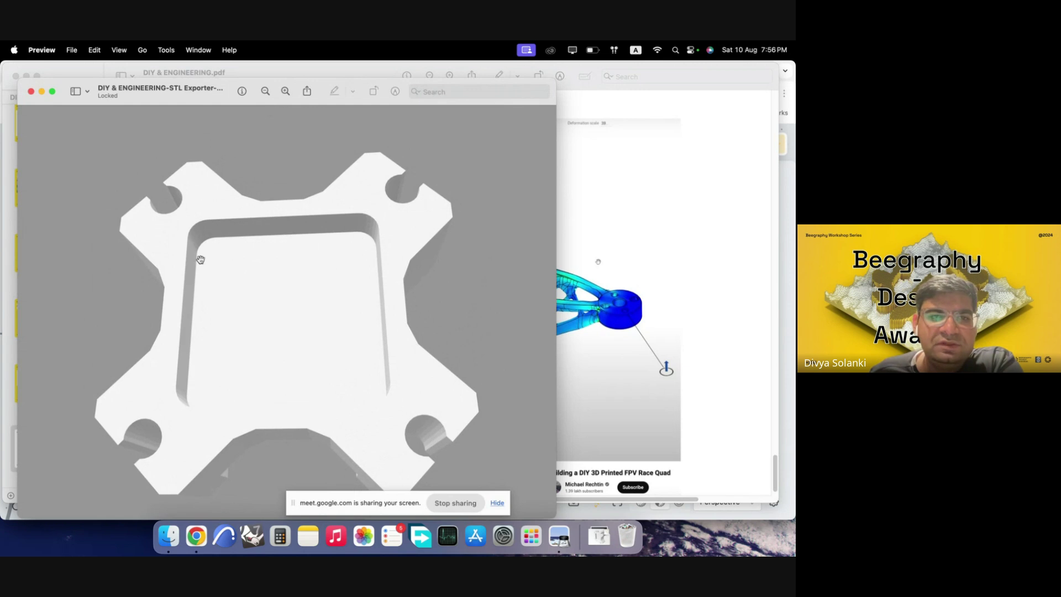
{"action": "left_click_drag", "start_coordinate": [372, 380], "coordinate": [368, 374]}
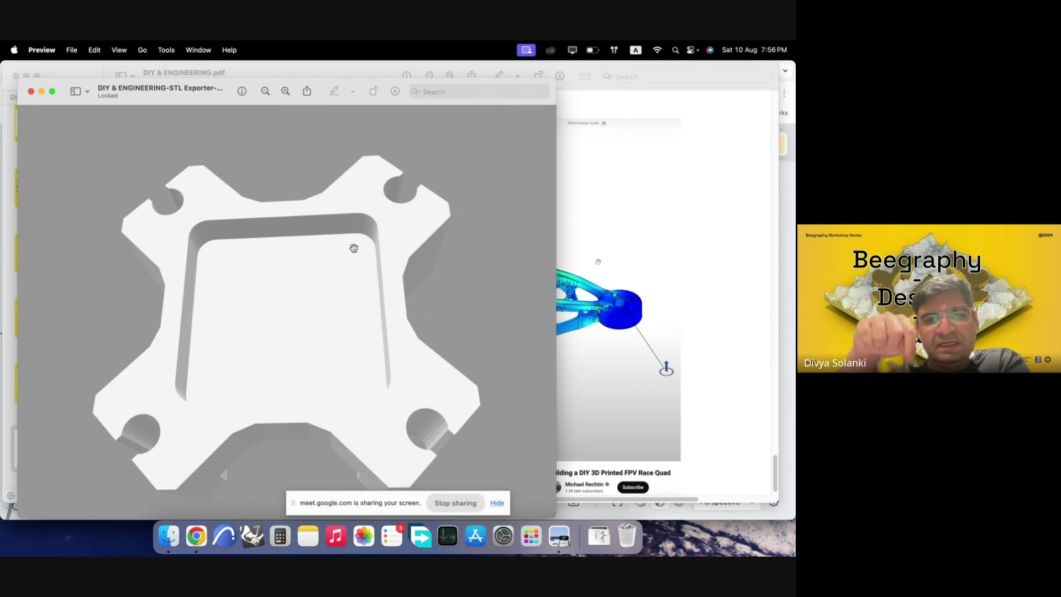
{"action": "left_click_drag", "start_coordinate": [245, 275], "coordinate": [201, 345]}
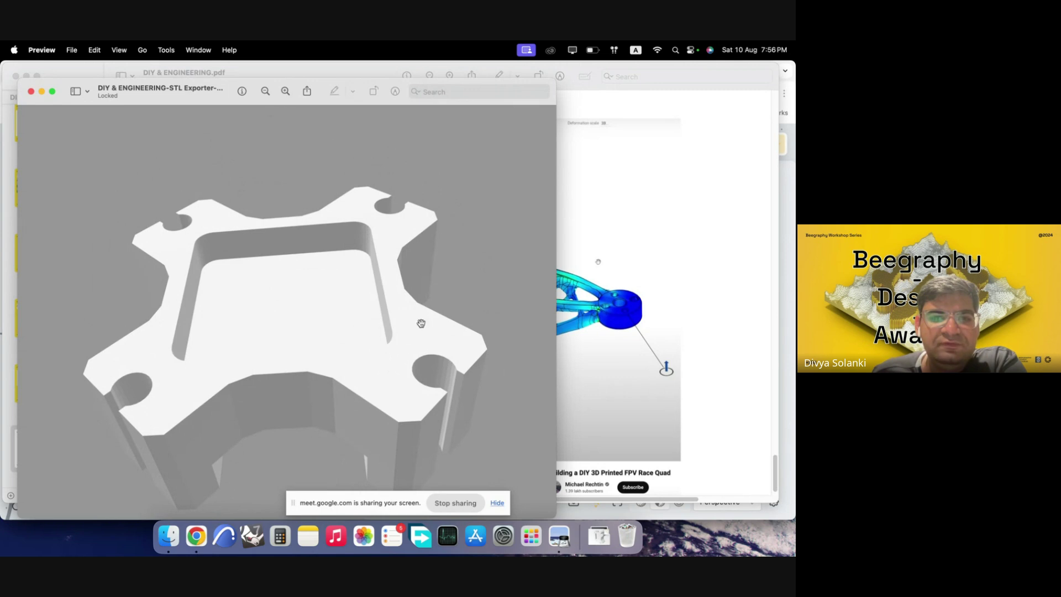
{"action": "left_click_drag", "start_coordinate": [420, 323], "coordinate": [392, 277]}
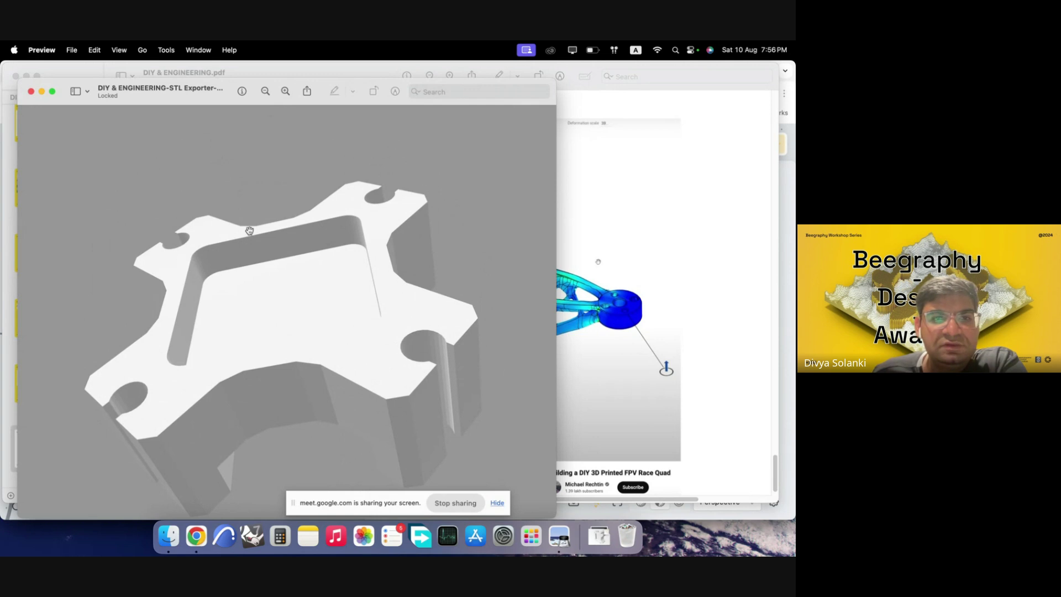
{"action": "left_click", "coordinate": [31, 92]}
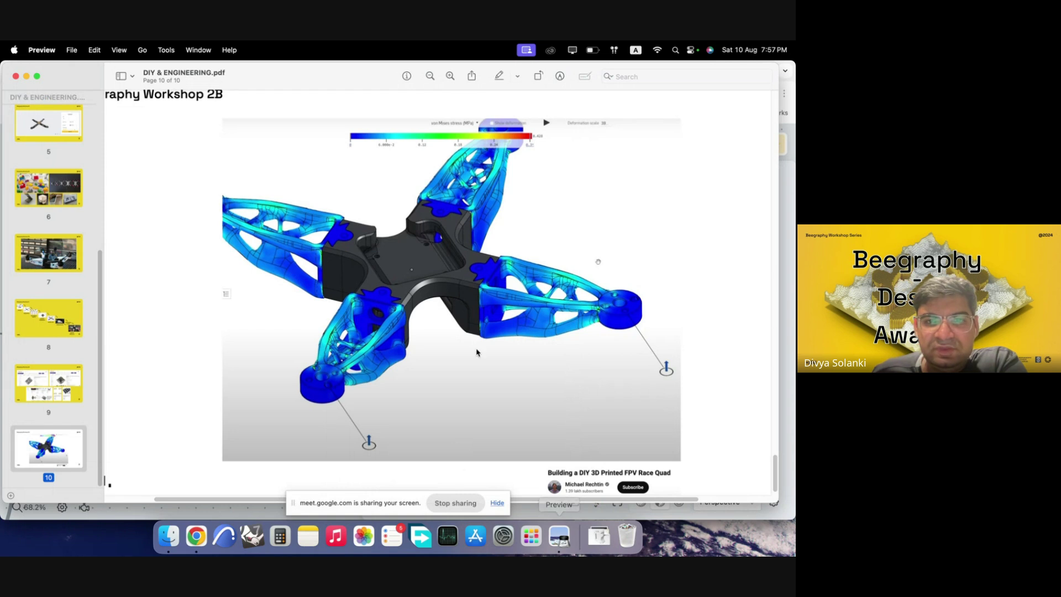
- Switch back to BeeGraphy in Chrome, hide the node cluster of the displayed drone definition, and clear the selection
{"action": "scroll", "coordinate": [431, 311], "scroll_direction": "up", "scroll_amount": 2}
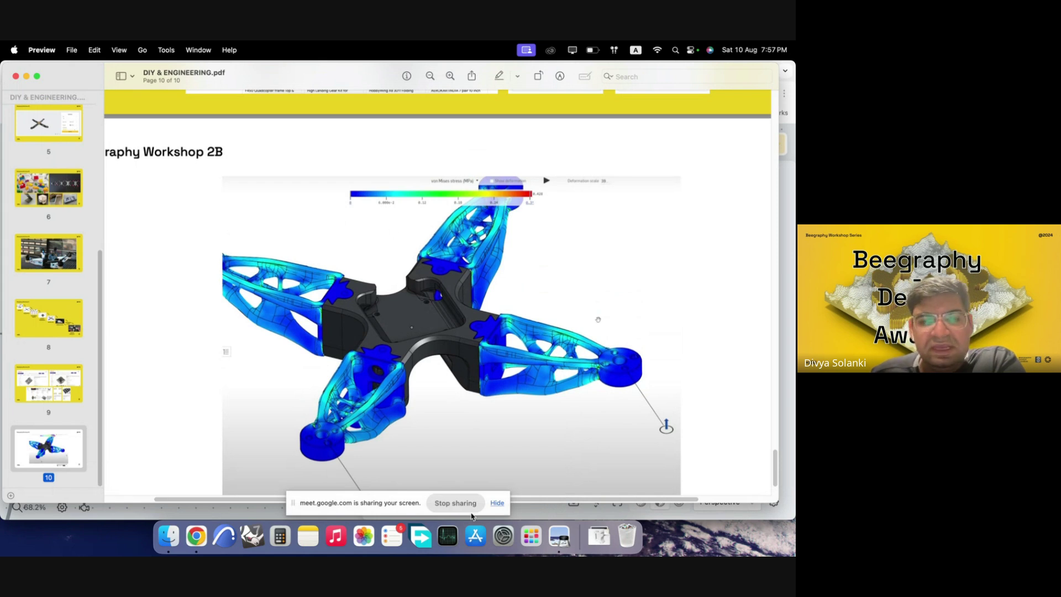
{"action": "left_click", "coordinate": [196, 536]}
{"action": "mouse_move", "coordinate": [593, 381]}
{"action": "left_mouse_down"}
{"action": "mouse_move", "coordinate": [556, 386]}
{"action": "mouse_move", "coordinate": [592, 385]}
{"action": "left_mouse_up"}
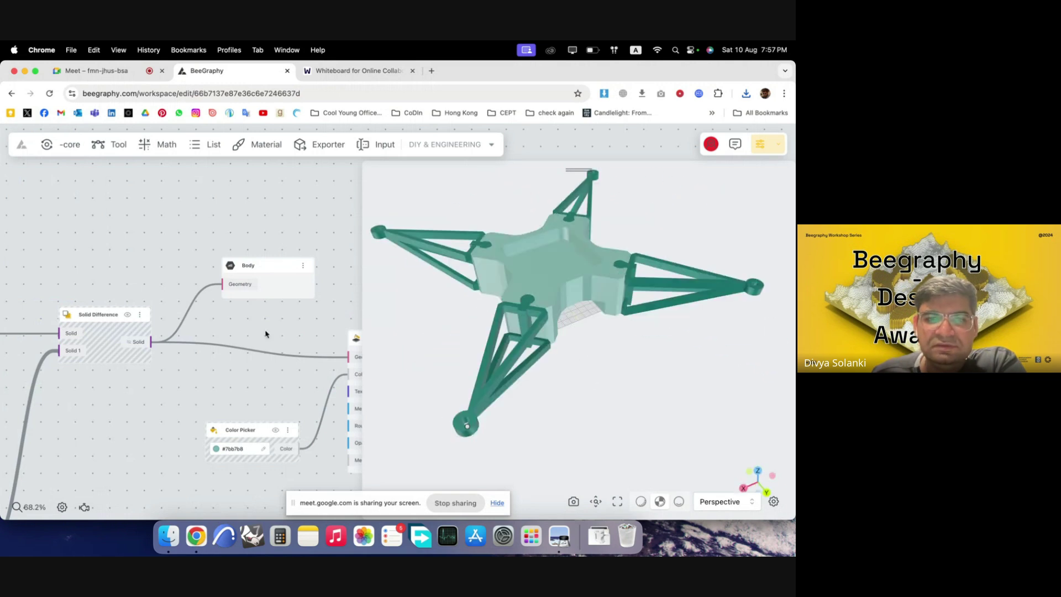
{"action": "scroll", "coordinate": [216, 341], "scroll_direction": "down", "scroll_amount": 6}
{"action": "scroll", "coordinate": [227, 359], "scroll_direction": "down", "scroll_amount": 10}
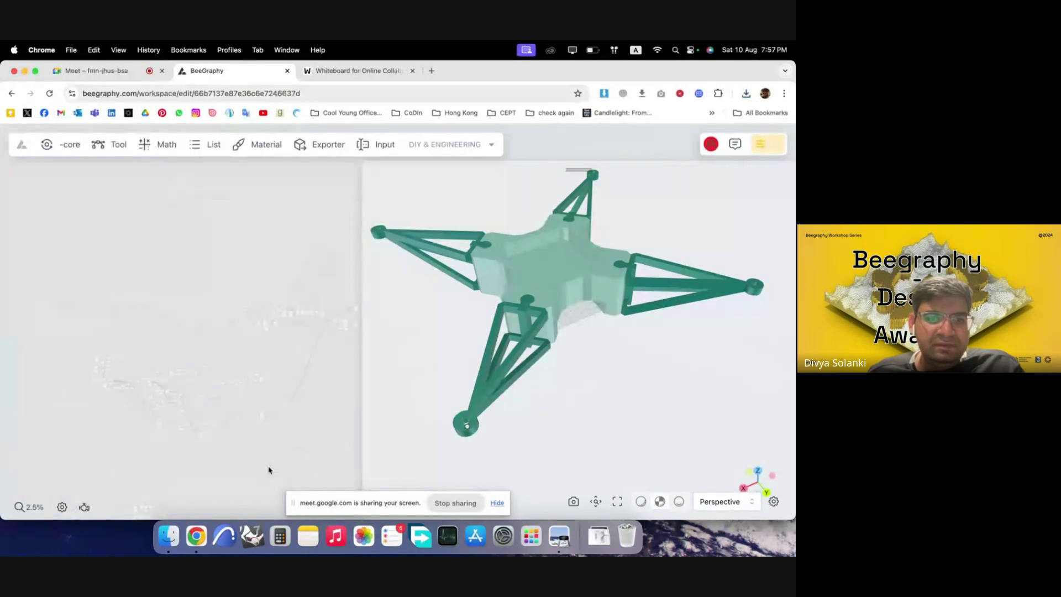
{"action": "left_click_drag", "start_coordinate": [268, 466], "coordinate": [59, 349]}
{"action": "right_click", "coordinate": [133, 375]}
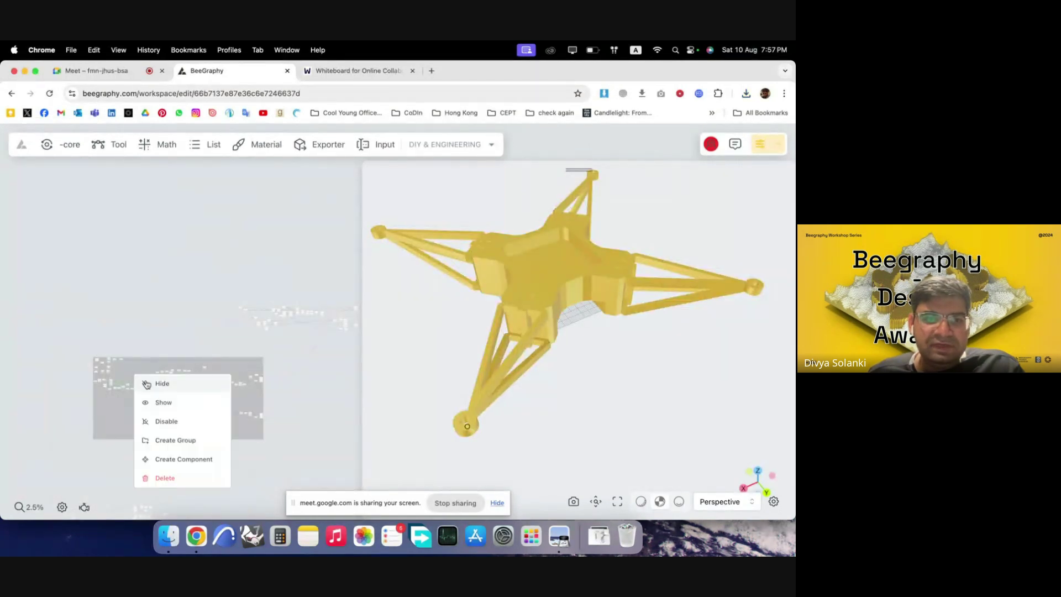
{"action": "left_click", "coordinate": [145, 383]}
{"action": "left_click", "coordinate": [344, 358]}
- Select the other disabled node cluster up and to the right of the hidden definition and enable it
{"action": "right_click_drag", "start_coordinate": [255, 331], "coordinate": [155, 346]}
{"action": "scroll", "coordinate": [156, 347], "scroll_direction": "up", "scroll_amount": 1}
{"action": "scroll", "coordinate": [260, 353], "scroll_direction": "up", "scroll_amount": 3}
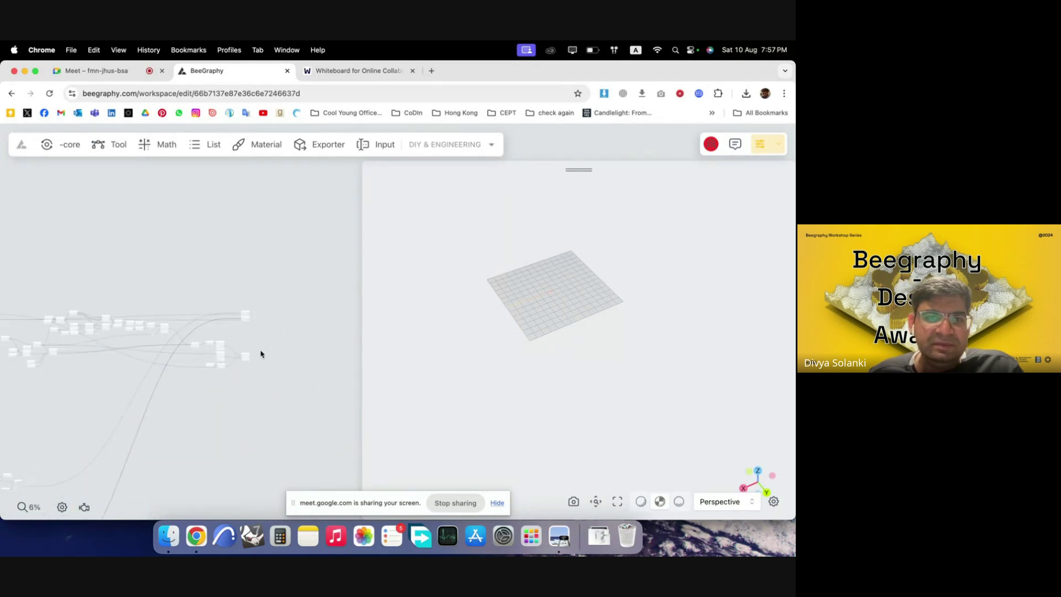
{"action": "left_click_drag", "start_coordinate": [283, 371], "coordinate": [68, 280]}
{"action": "right_click", "coordinate": [96, 319]}
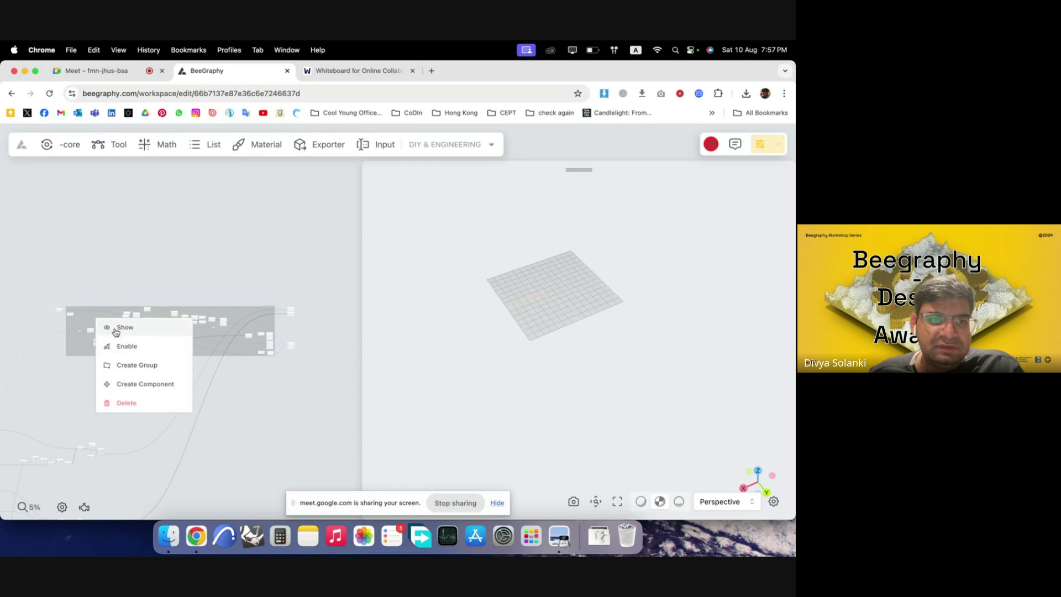
{"action": "left_click", "coordinate": [127, 346]}
- Examine the nodes at both ends of the enabled cluster, from the final Rotate and Move nodes back to the starting Range Input
{"action": "scroll", "coordinate": [290, 385], "scroll_direction": "up", "scroll_amount": 5}
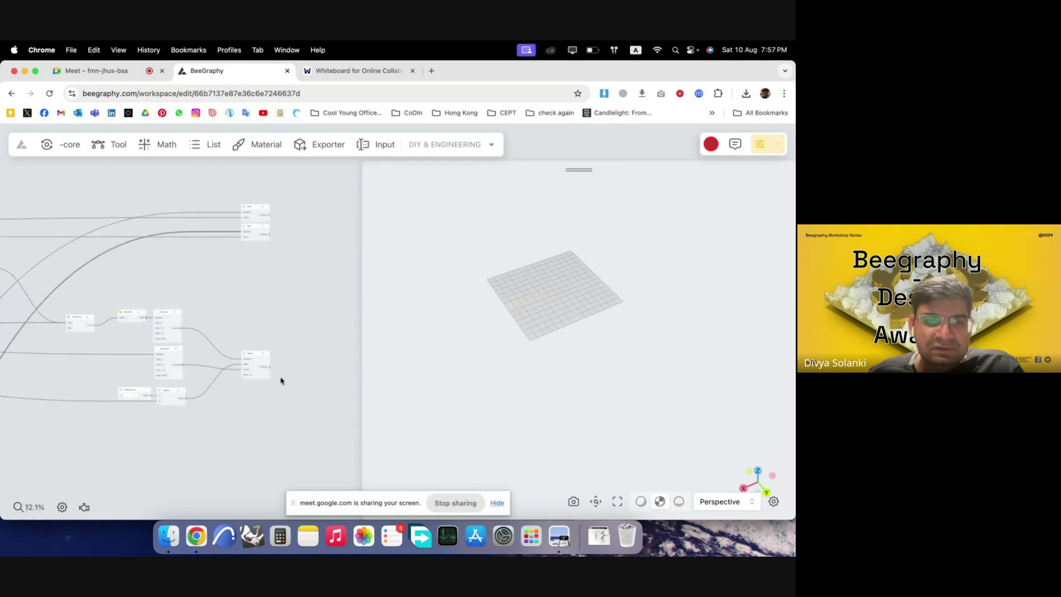
{"action": "scroll", "coordinate": [281, 381], "scroll_direction": "up", "scroll_amount": 4}
{"action": "left_click", "coordinate": [244, 352]}
{"action": "scroll", "coordinate": [297, 383], "scroll_direction": "down", "scroll_amount": 5}
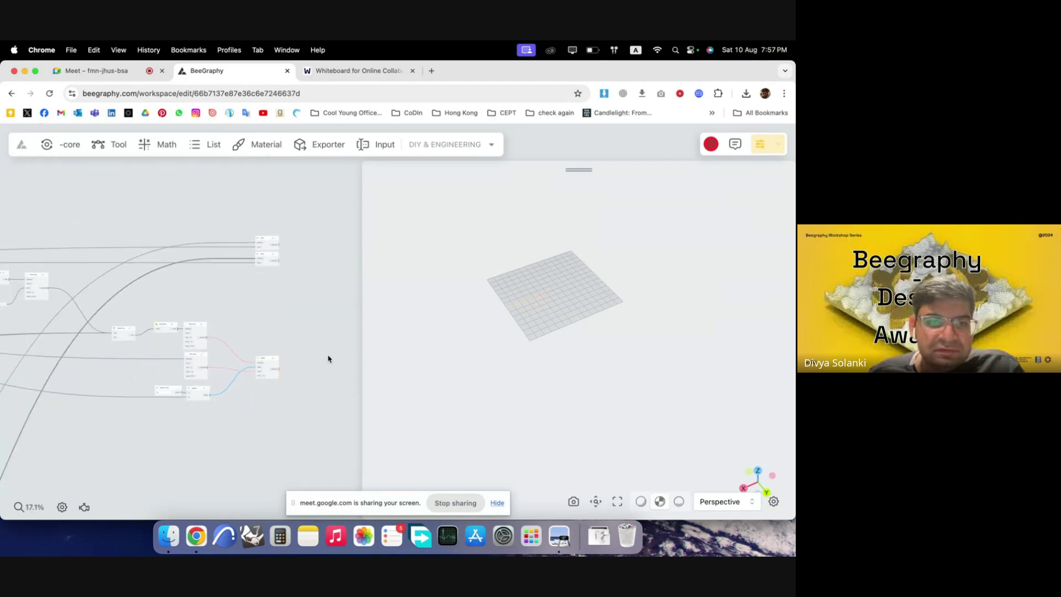
{"action": "scroll", "coordinate": [329, 321], "scroll_direction": "down", "scroll_amount": 6}
{"action": "scroll", "coordinate": [134, 312], "scroll_direction": "up", "scroll_amount": 5}
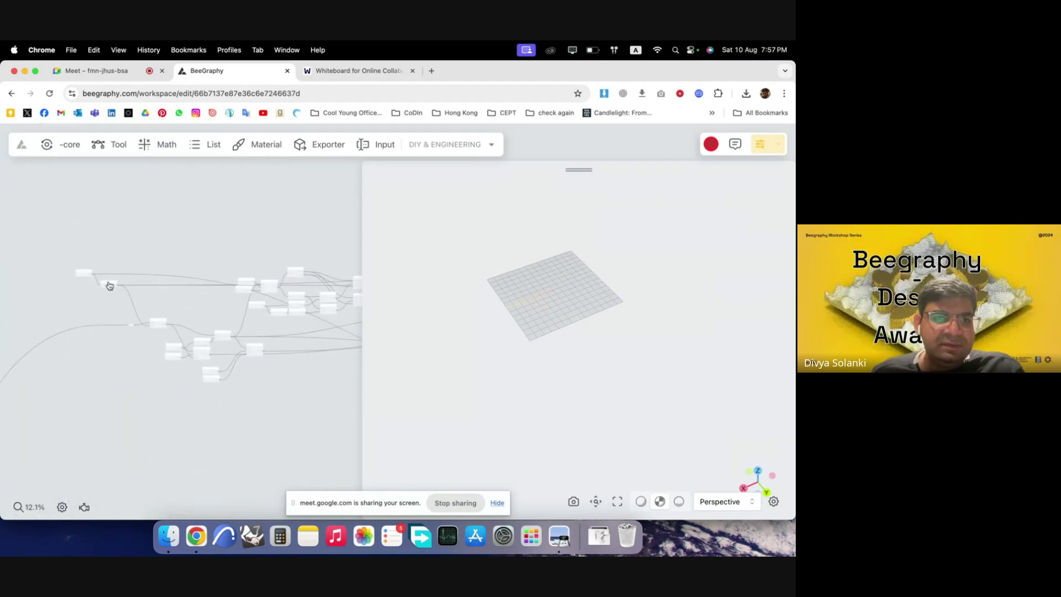
{"action": "scroll", "coordinate": [75, 275], "scroll_direction": "up", "scroll_amount": 5}
{"action": "left_click", "coordinate": [78, 268]}
{"action": "scroll", "coordinate": [90, 319], "scroll_direction": "down", "scroll_amount": 3}
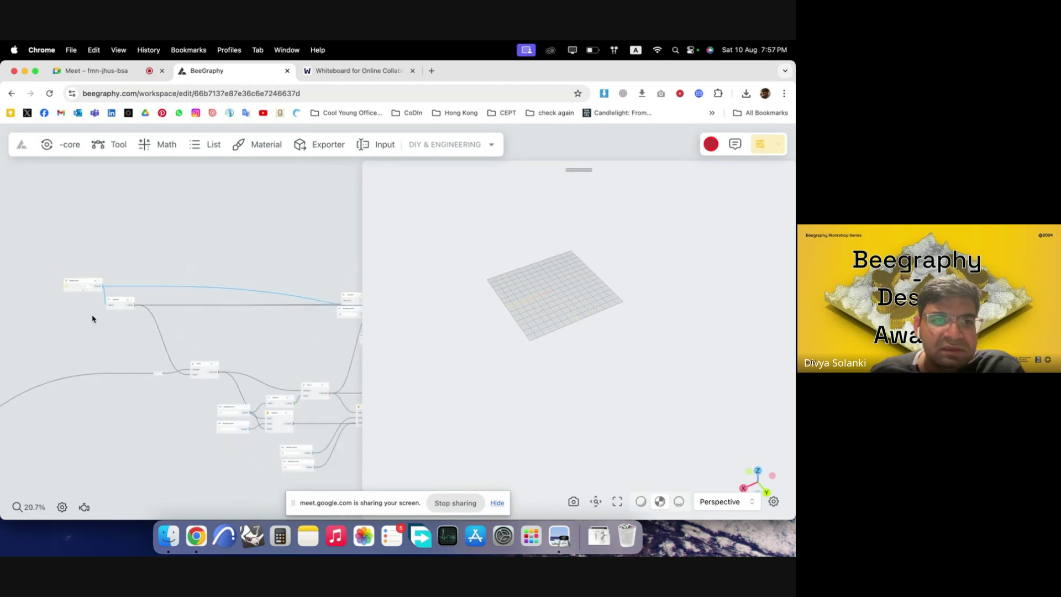
{"action": "scroll", "coordinate": [71, 287], "scroll_direction": "up", "scroll_amount": 3}
{"action": "scroll", "coordinate": [71, 286], "scroll_direction": "down", "scroll_amount": 3}
{"action": "scroll", "coordinate": [577, 379], "scroll_direction": "down", "scroll_amount": 3}
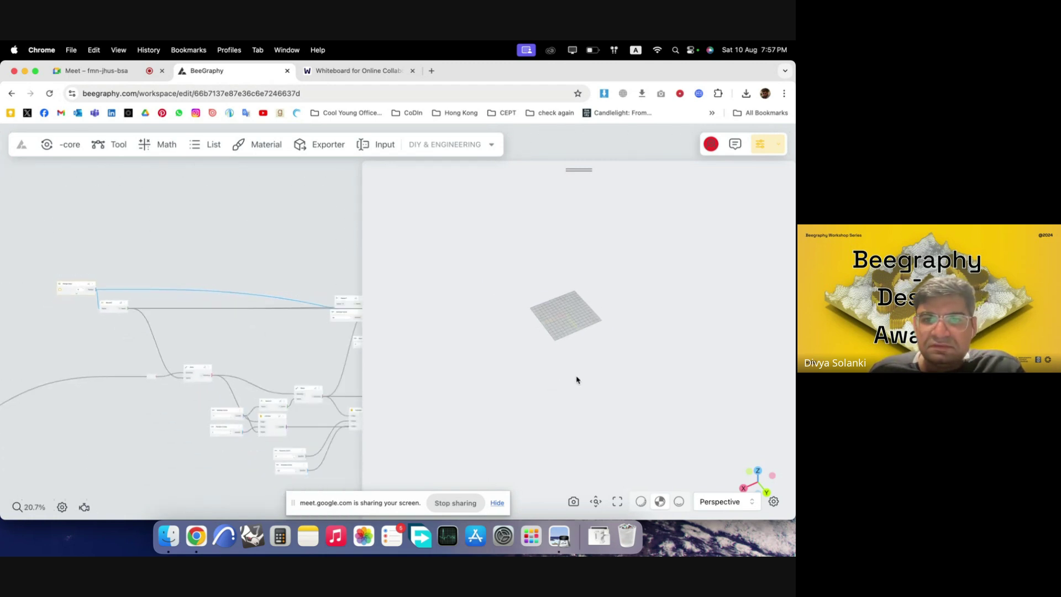
{"action": "scroll", "coordinate": [215, 258], "scroll_direction": "down", "scroll_amount": 5}
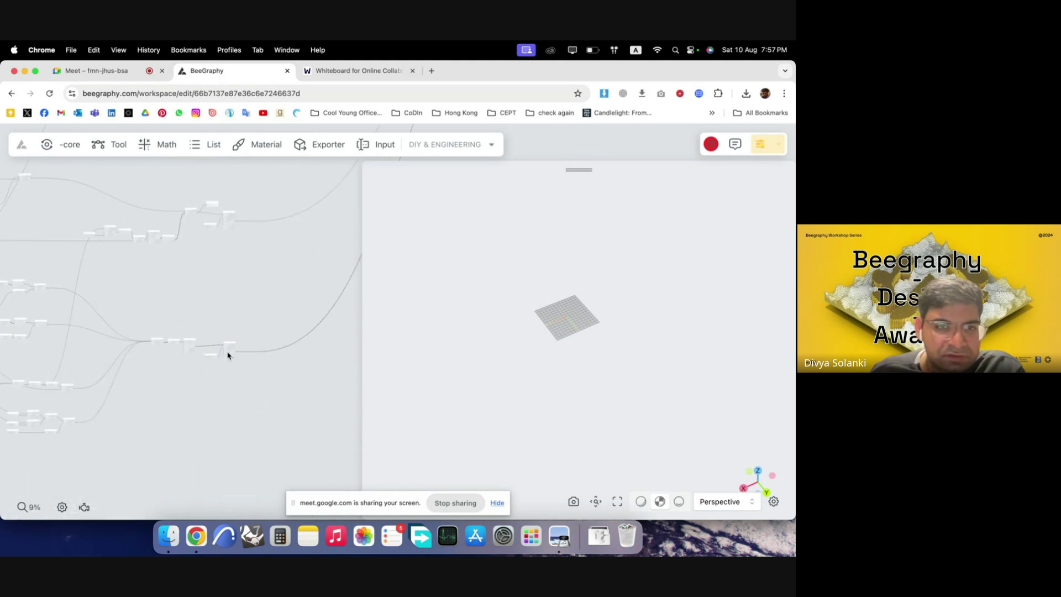
{"action": "scroll", "coordinate": [228, 355], "scroll_direction": "down", "scroll_amount": 5}
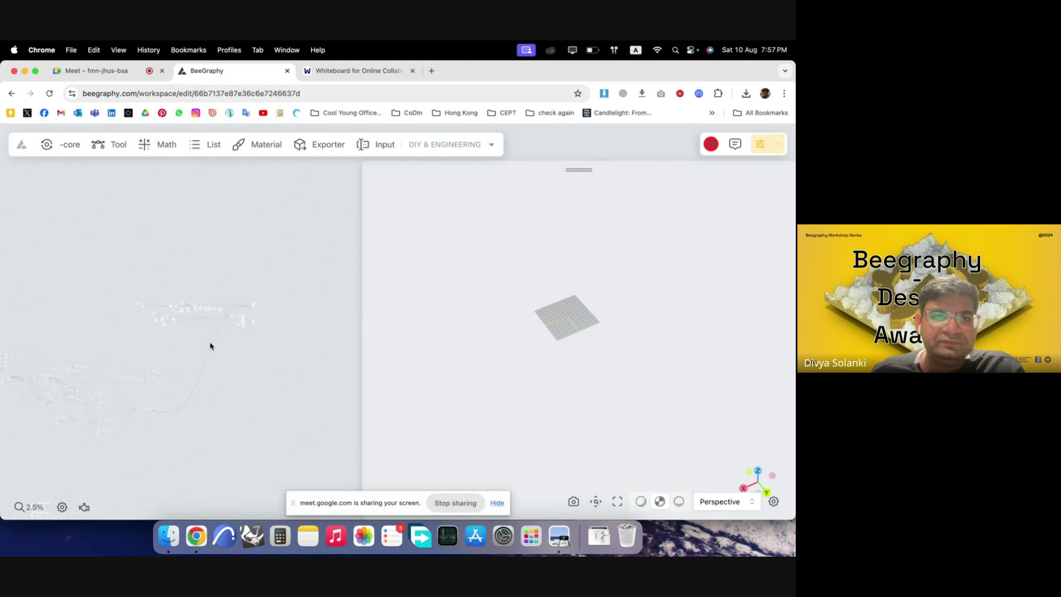
- Toggle the display of the propeller node cluster twice, checking its final Rotate node and its starting Range Input
{"action": "scroll", "coordinate": [210, 346], "scroll_direction": "up", "scroll_amount": 3}
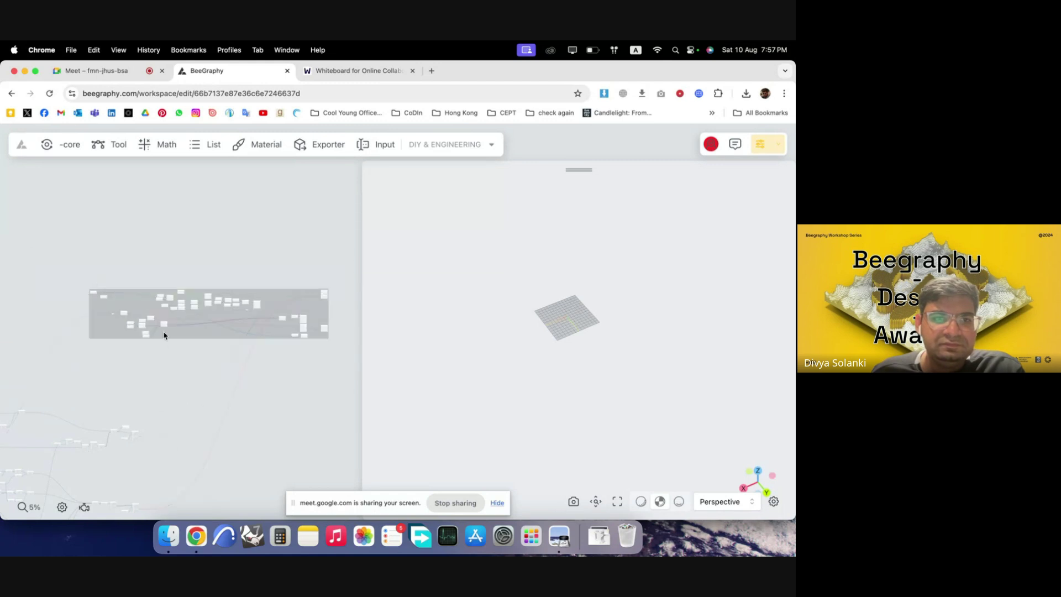
{"action": "right_click", "coordinate": [195, 335]}
{"action": "left_click", "coordinate": [224, 346]}
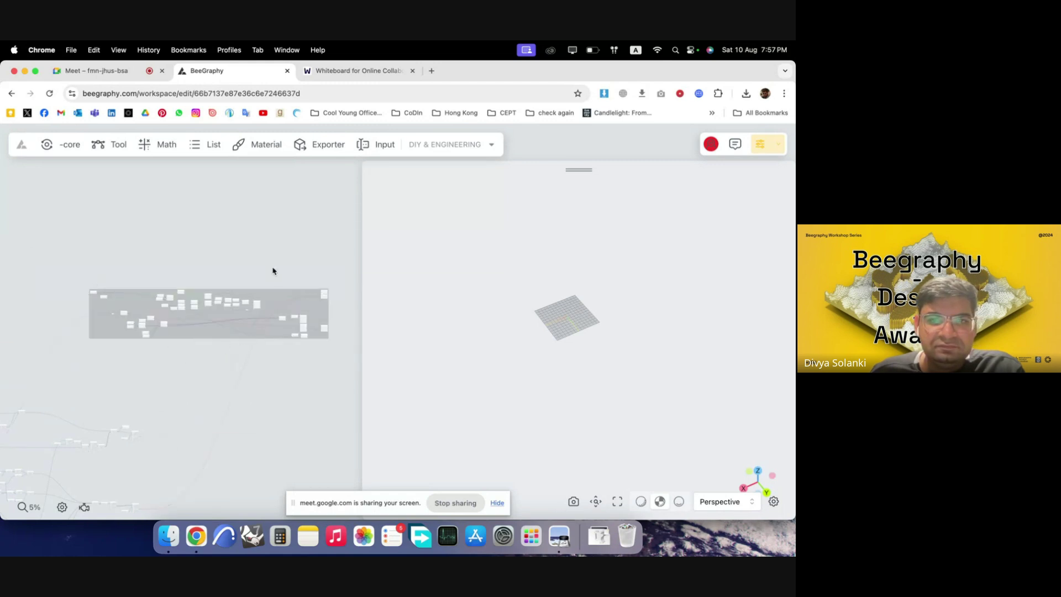
{"action": "scroll", "coordinate": [249, 332], "scroll_direction": "up", "scroll_amount": 3}
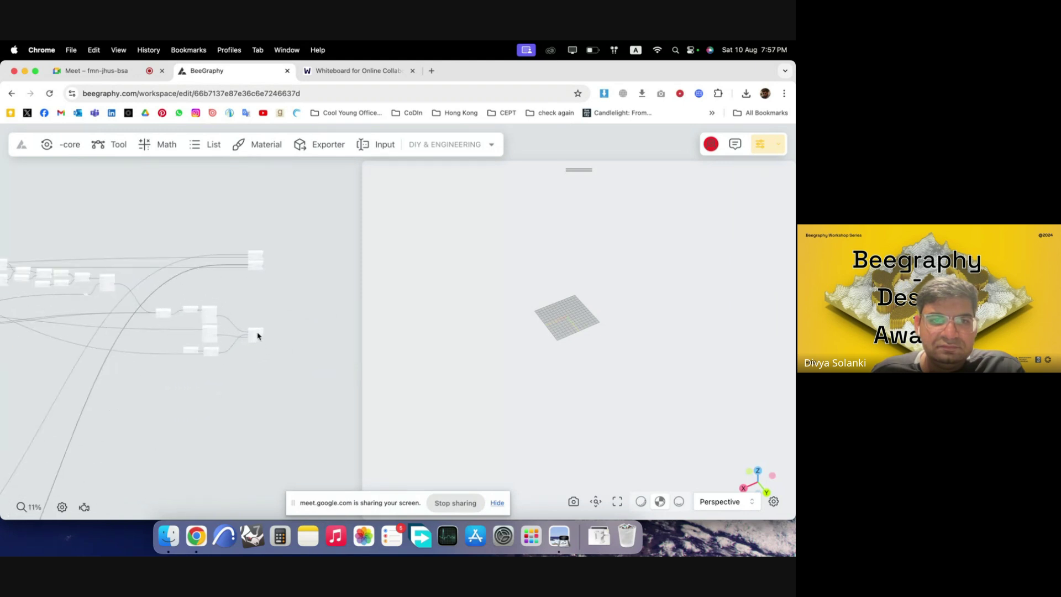
{"action": "scroll", "coordinate": [257, 336], "scroll_direction": "up", "scroll_amount": 5}
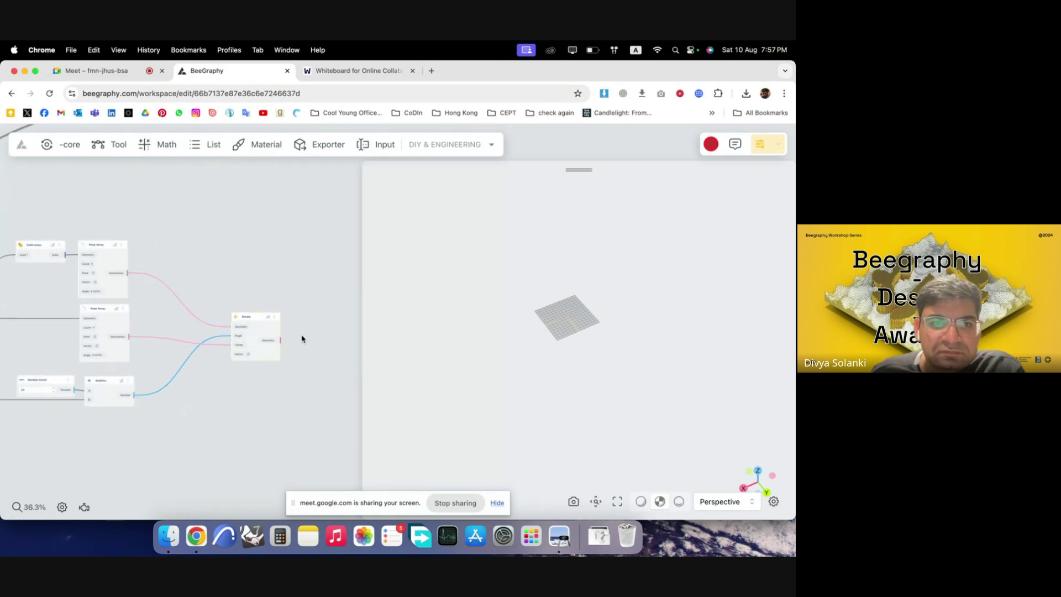
{"action": "scroll", "coordinate": [301, 339], "scroll_direction": "down", "scroll_amount": 8}
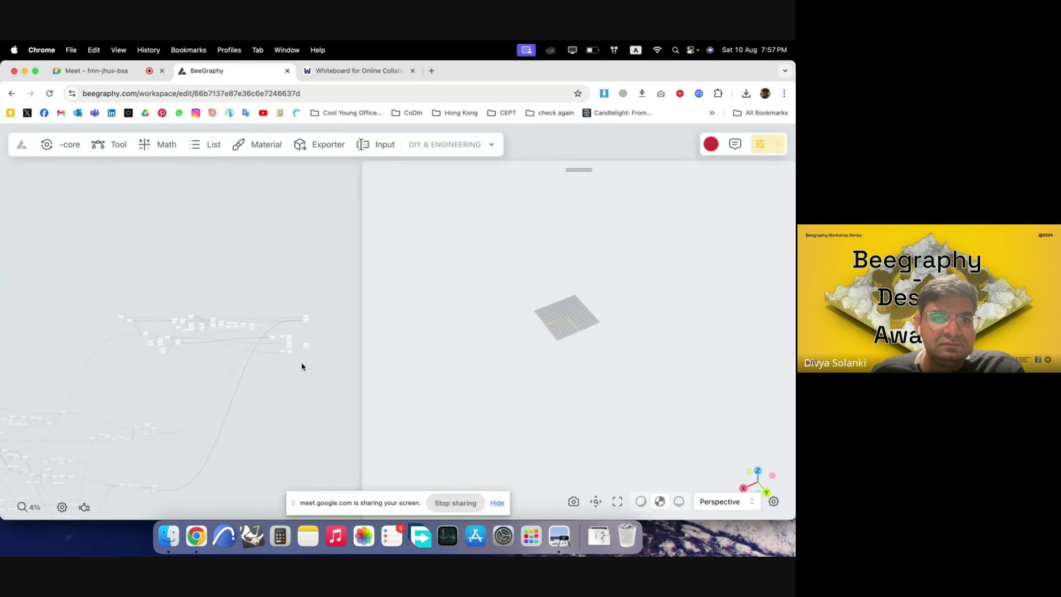
{"action": "left_click_drag", "start_coordinate": [297, 375], "coordinate": [127, 269]}
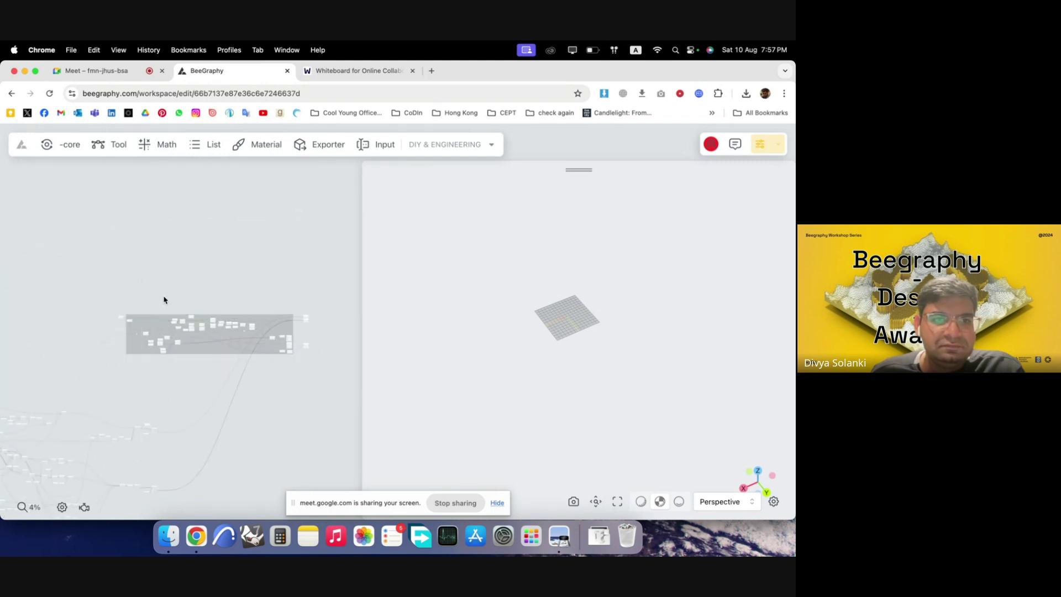
{"action": "right_click", "coordinate": [156, 326]}
{"action": "left_click", "coordinate": [171, 335]}
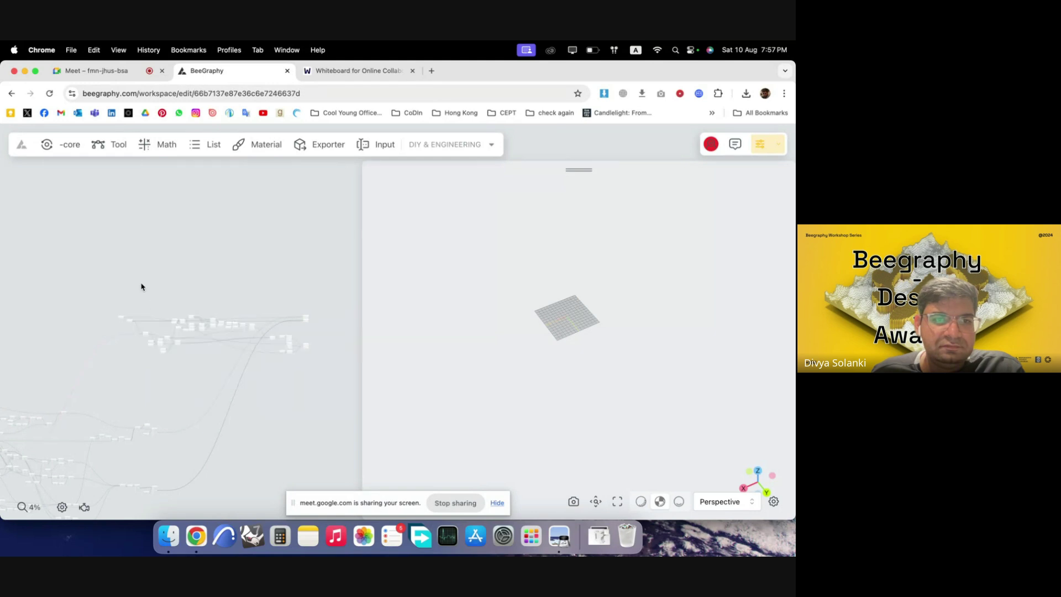
{"action": "scroll", "coordinate": [142, 287], "scroll_direction": "up", "scroll_amount": 10}
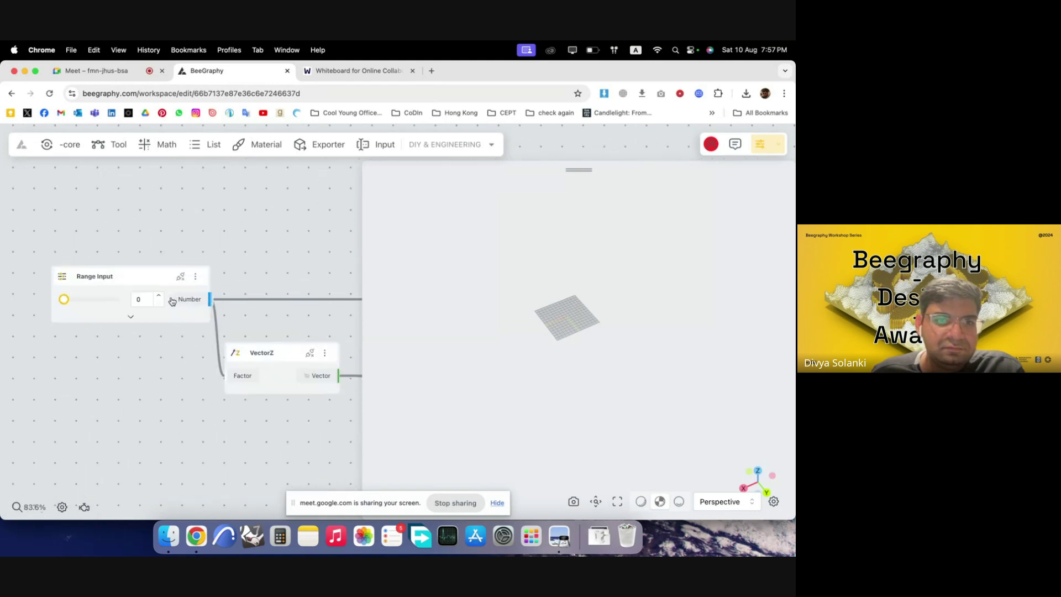
{"action": "scroll", "coordinate": [187, 283], "scroll_direction": "down", "scroll_amount": 10}
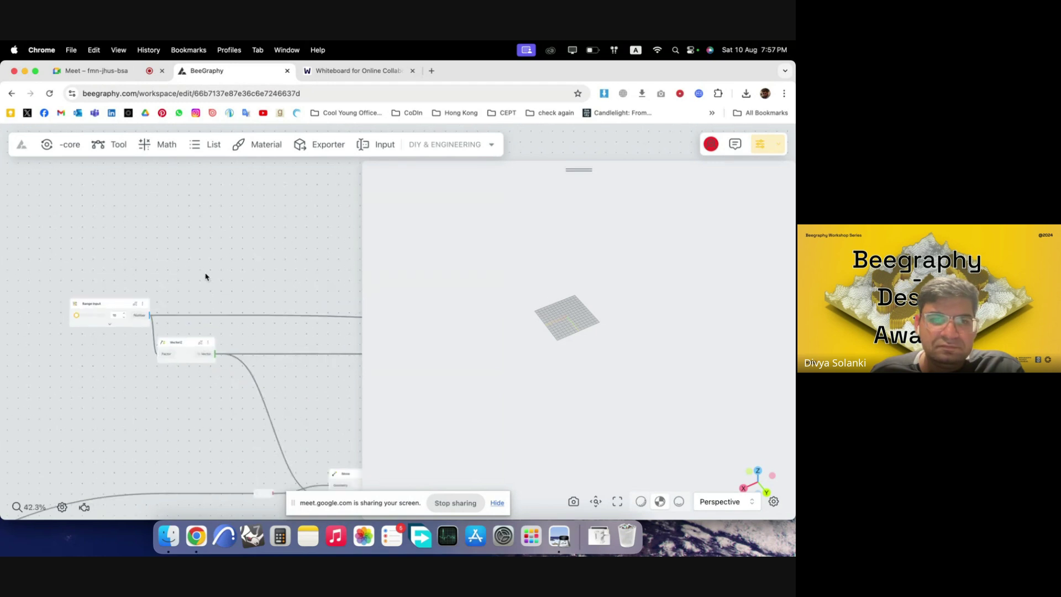
- Delete the exporter node branching off the solid difference, beside the material node
{"action": "scroll", "coordinate": [175, 289], "scroll_direction": "up", "scroll_amount": 3}
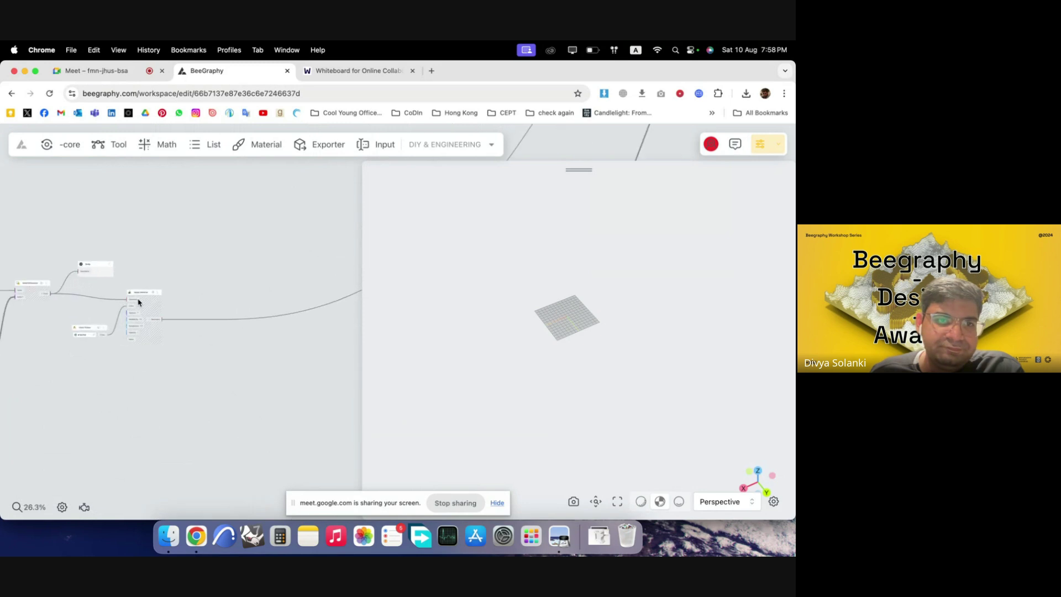
{"action": "scroll", "coordinate": [138, 301], "scroll_direction": "up", "scroll_amount": 3}
{"action": "left_click", "coordinate": [88, 241]}
{"action": "key", "text": "BackSpace"}
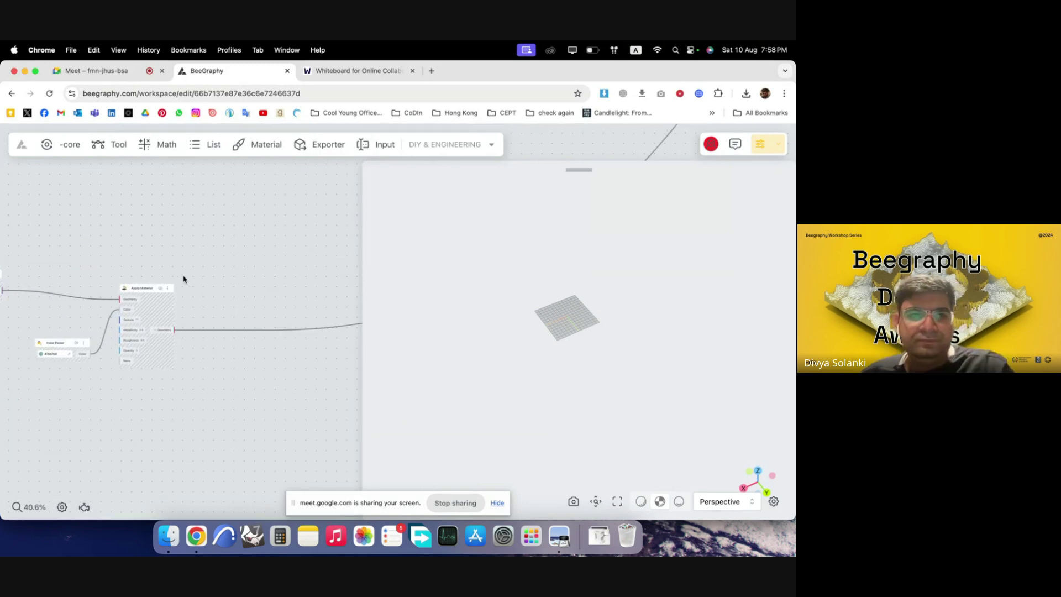
- Enable the upper of the two Move nodes at the end of the propeller cluster and turn on its display
{"action": "scroll", "coordinate": [246, 348], "scroll_direction": "down", "scroll_amount": 3}
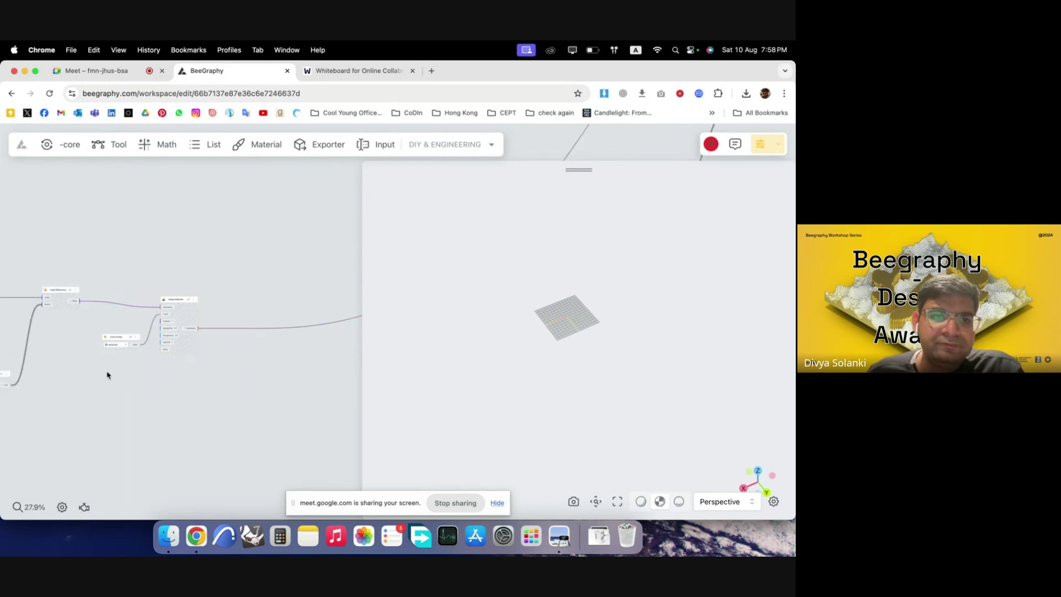
{"action": "scroll", "coordinate": [109, 371], "scroll_direction": "down", "scroll_amount": 5}
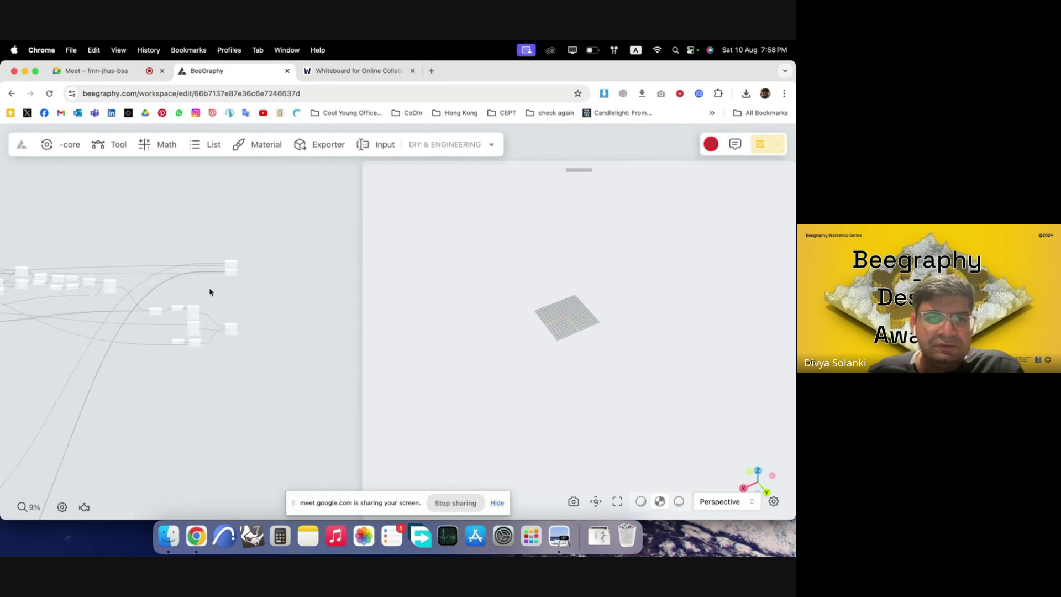
{"action": "scroll", "coordinate": [238, 255], "scroll_direction": "up", "scroll_amount": 10}
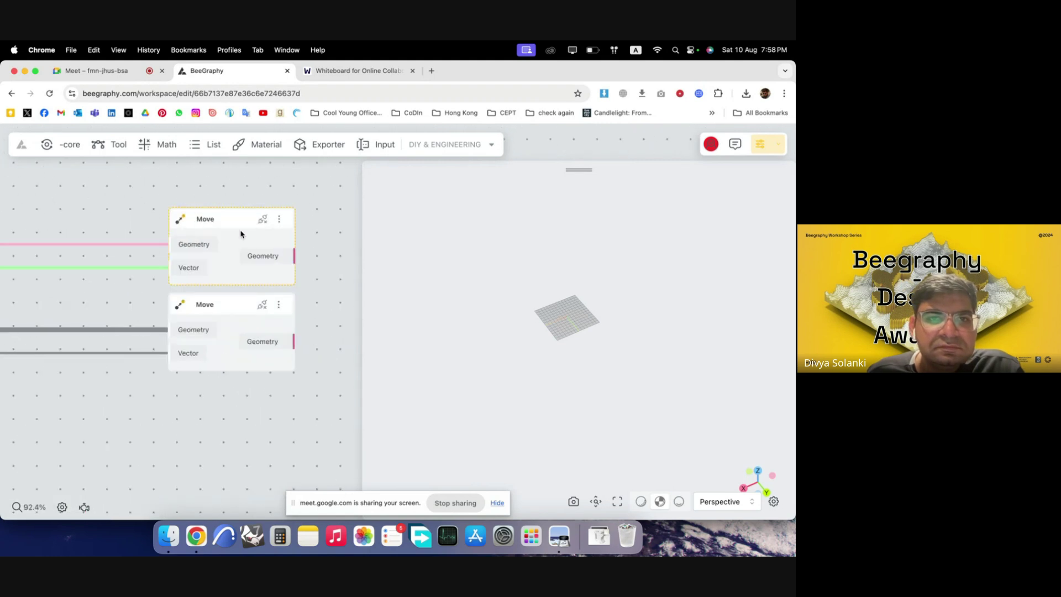
{"action": "right_click", "coordinate": [234, 220]}
{"action": "left_click", "coordinate": [258, 235]}
{"action": "right_click", "coordinate": [227, 223]}
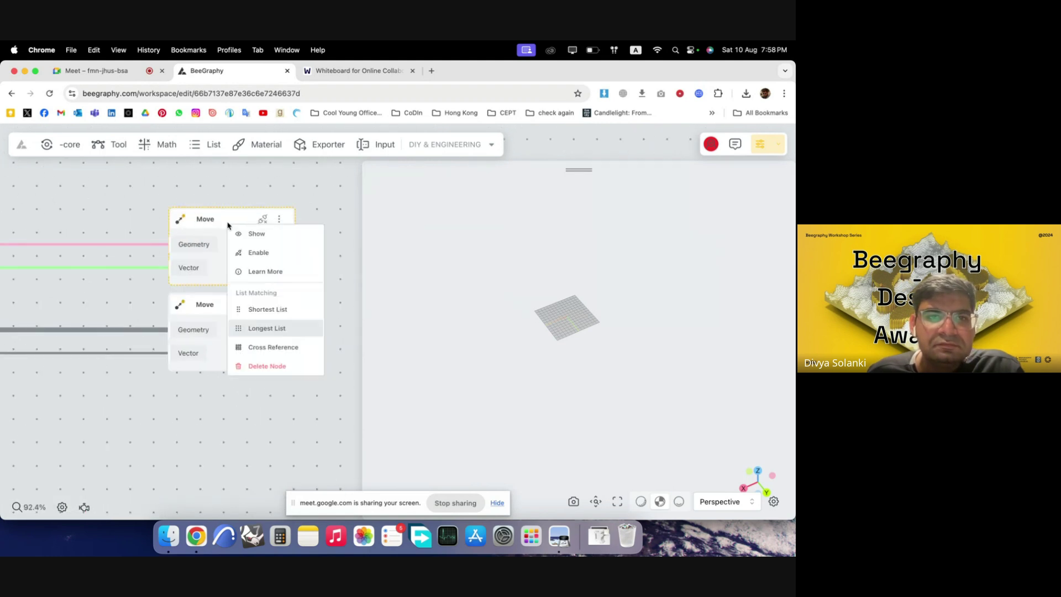
{"action": "left_click", "coordinate": [252, 252]}
{"action": "scroll", "coordinate": [323, 265], "scroll_direction": "down", "scroll_amount": 5}
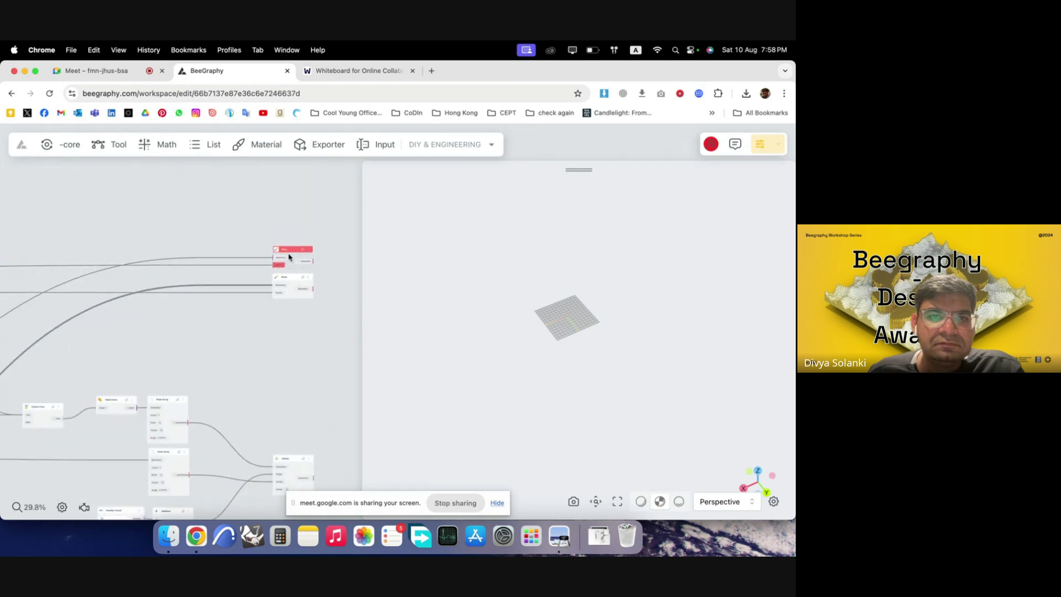
{"action": "right_click", "coordinate": [289, 256]}
{"action": "left_click", "coordinate": [308, 265]}
{"action": "scroll", "coordinate": [343, 259], "scroll_direction": "down", "scroll_amount": 2}
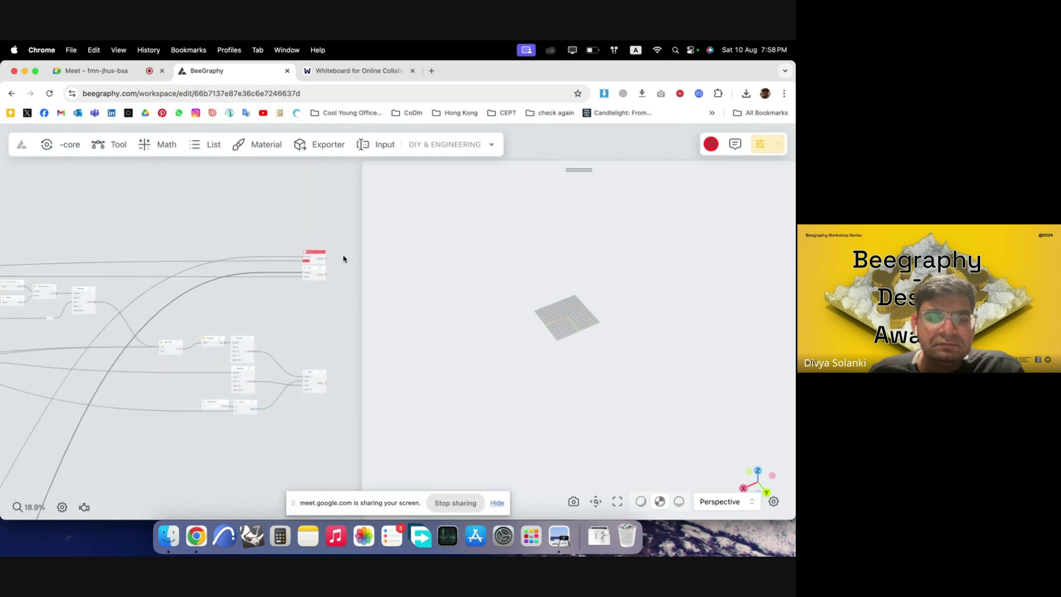
{"action": "scroll", "coordinate": [343, 259], "scroll_direction": "down", "scroll_amount": 6}
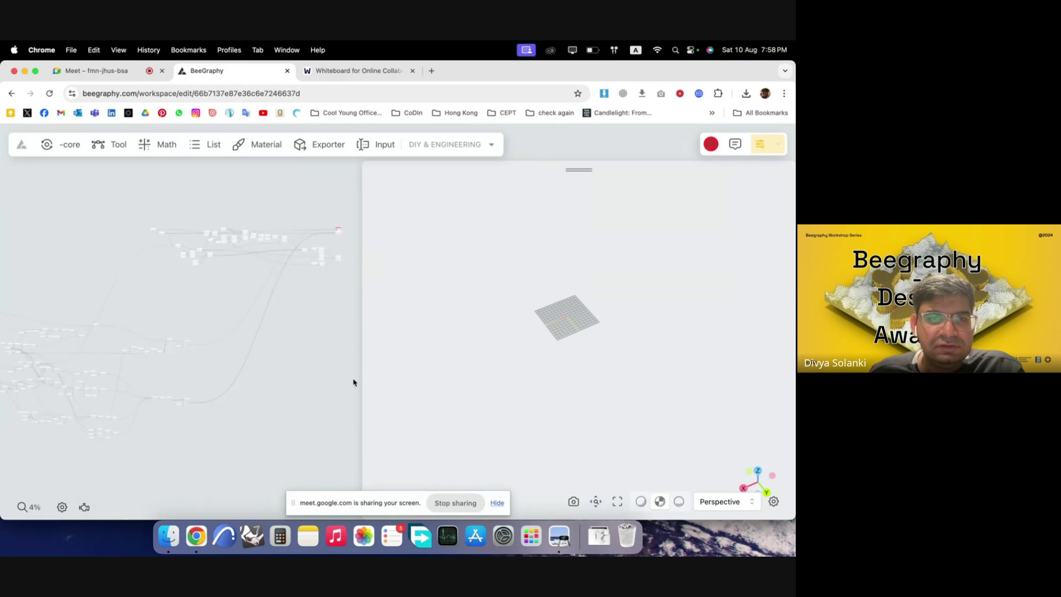
- Select the propeller cluster together with the larger drone cluster below it and enable all their nodes
{"action": "scroll", "coordinate": [347, 387], "scroll_direction": "down", "scroll_amount": 3}
{"action": "left_click_drag", "start_coordinate": [346, 408], "coordinate": [38, 251]}
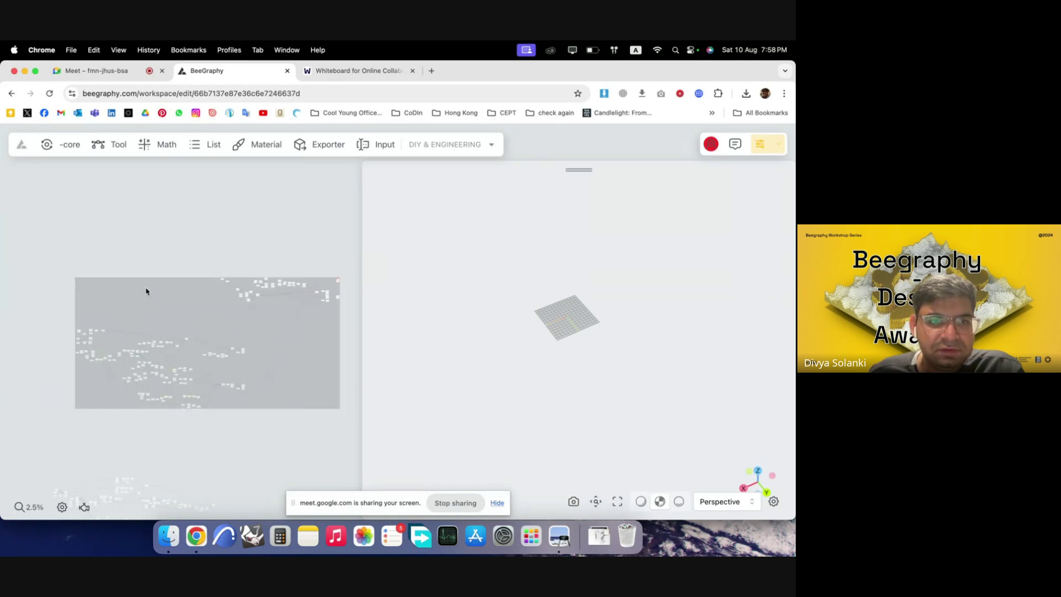
{"action": "right_click", "coordinate": [146, 292]}
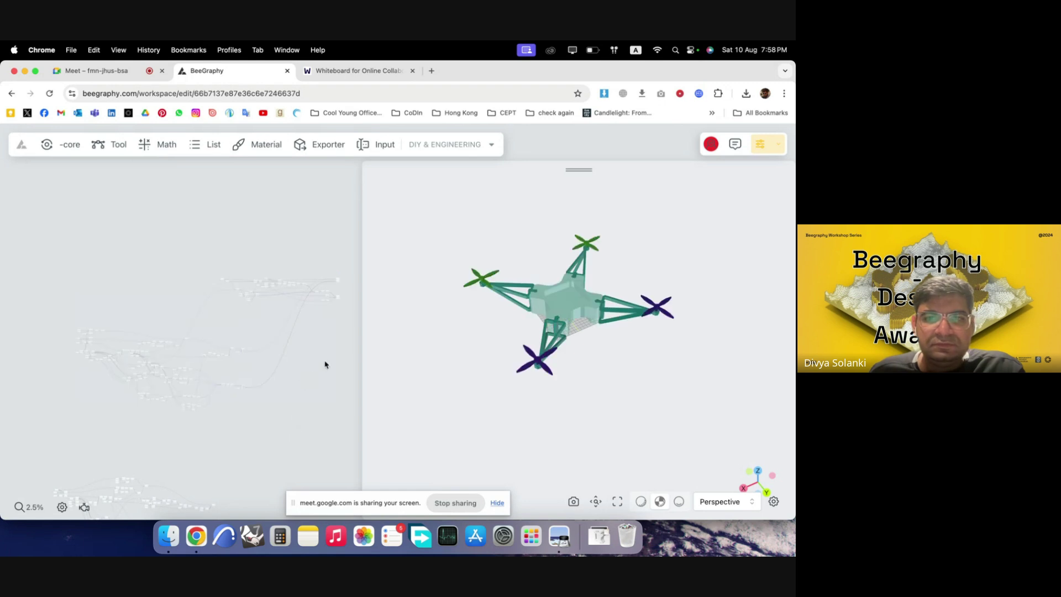
- Inspect the complete drone model in the 3D view, looking at its body, arms and propellers from several angles
{"action": "scroll", "coordinate": [342, 283], "scroll_direction": "up", "scroll_amount": 5}
{"action": "left_click_drag", "start_coordinate": [575, 398], "coordinate": [543, 381]}
{"action": "scroll", "coordinate": [540, 328], "scroll_direction": "up", "scroll_amount": 5}
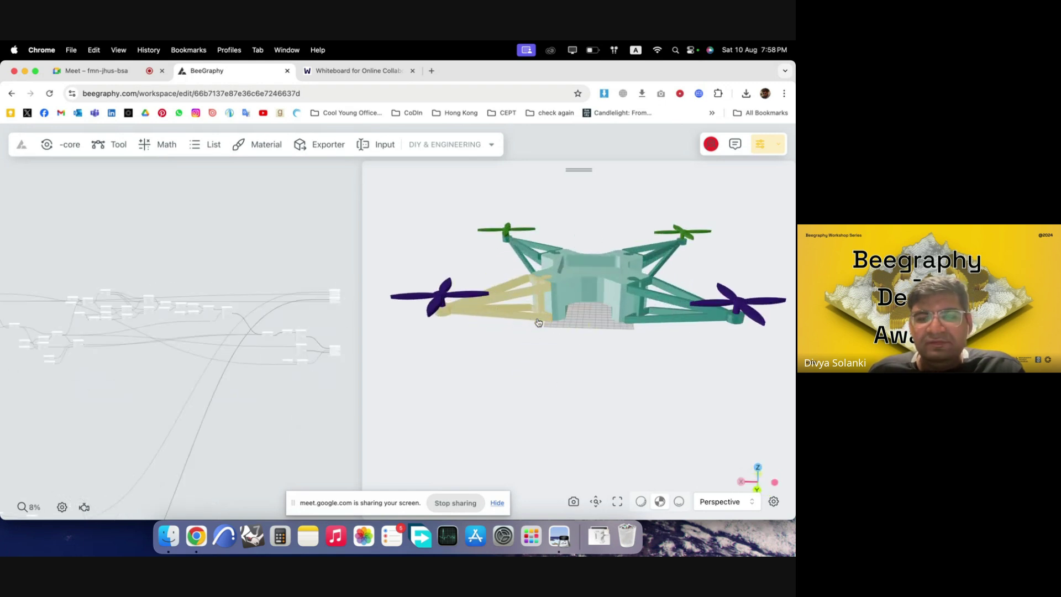
{"action": "left_click_drag", "start_coordinate": [538, 322], "coordinate": [545, 407]}
{"action": "scroll", "coordinate": [614, 383], "scroll_direction": "up", "scroll_amount": 3}
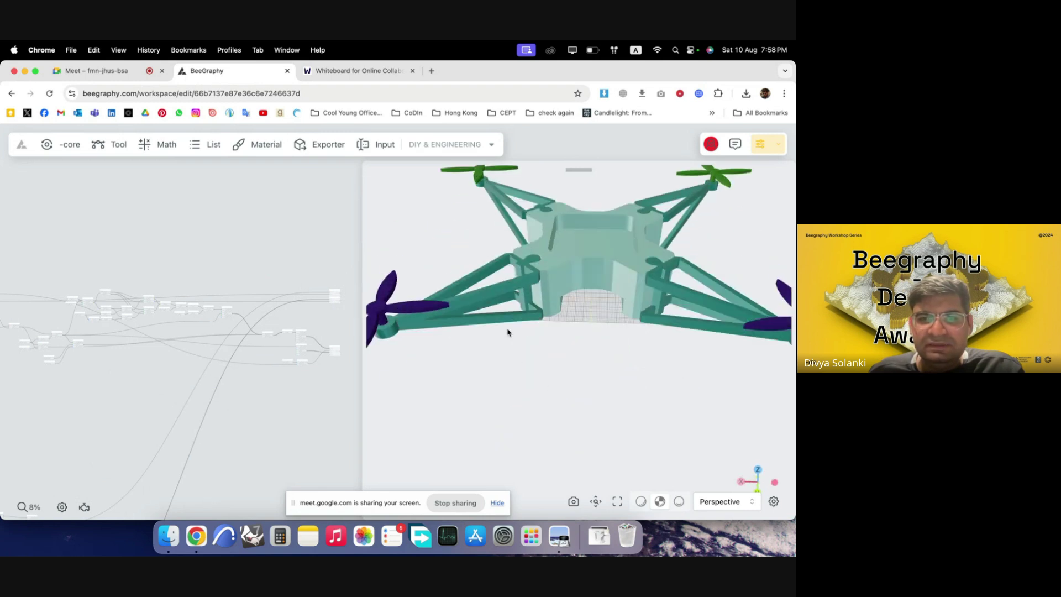
{"action": "scroll", "coordinate": [507, 333], "scroll_direction": "down", "scroll_amount": 5}
{"action": "left_click_drag", "start_coordinate": [624, 348], "coordinate": [473, 359]}
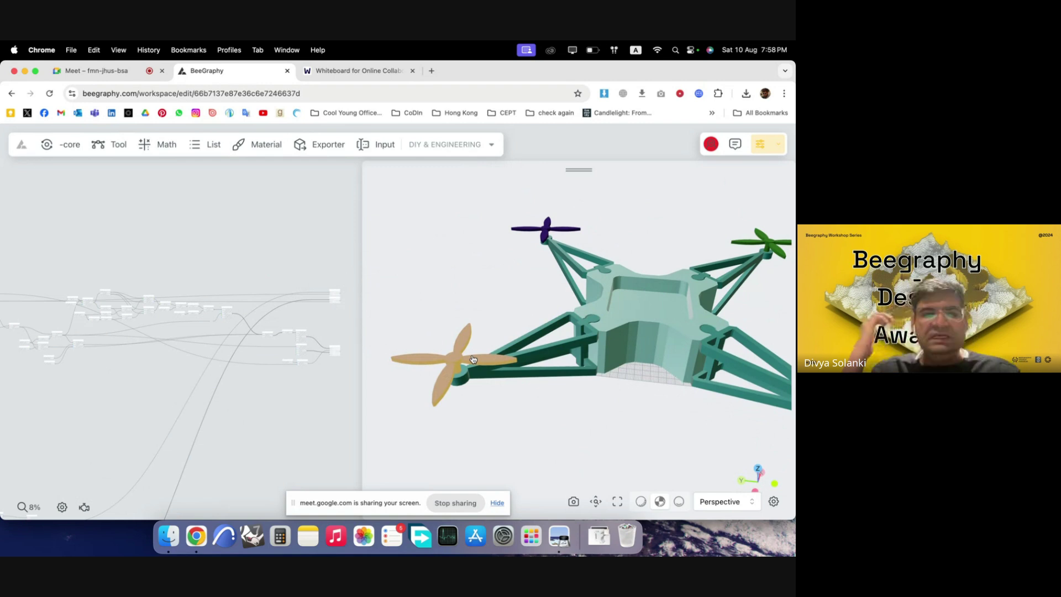
- Select the propeller node cluster without its end nodes, show its geometry in the model, and clear the selection
{"action": "scroll", "coordinate": [301, 281], "scroll_direction": "down", "scroll_amount": 4}
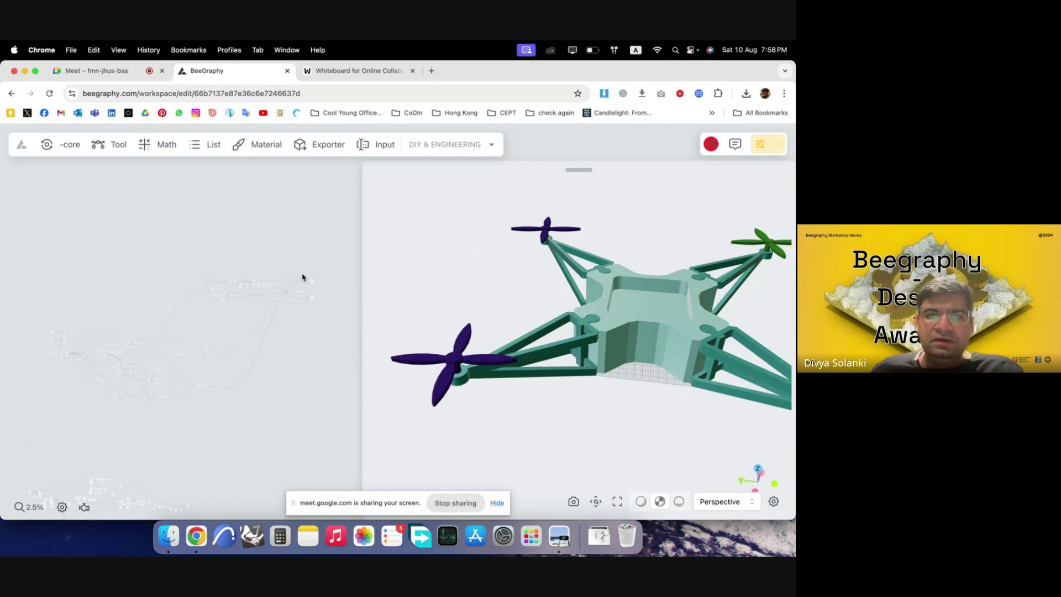
{"action": "scroll", "coordinate": [296, 308], "scroll_direction": "down", "scroll_amount": 2}
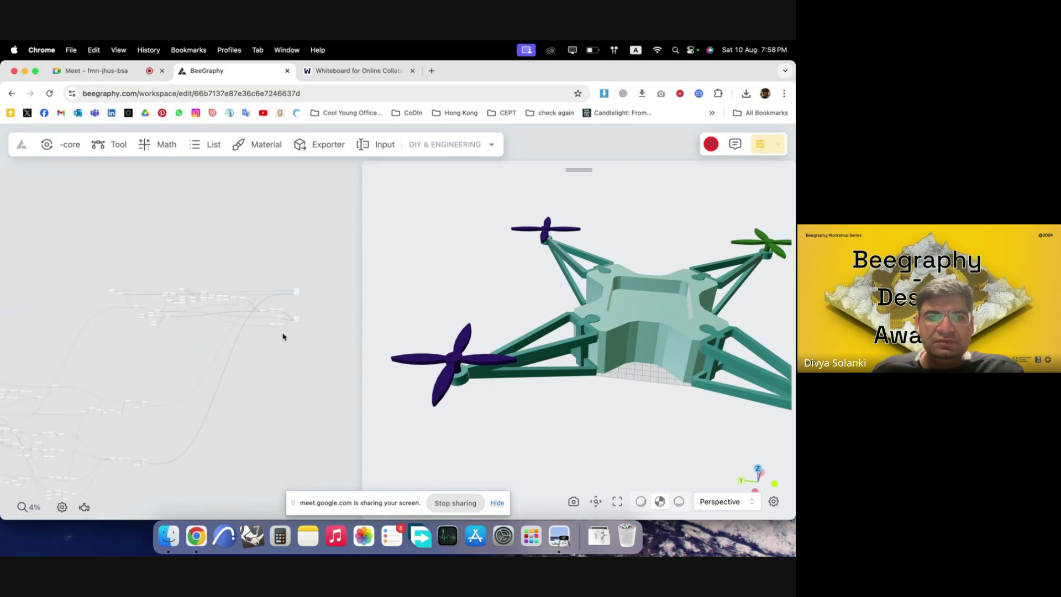
{"action": "left_click_drag", "start_coordinate": [289, 340], "coordinate": [115, 266]}
{"action": "right_click", "coordinate": [140, 293]}
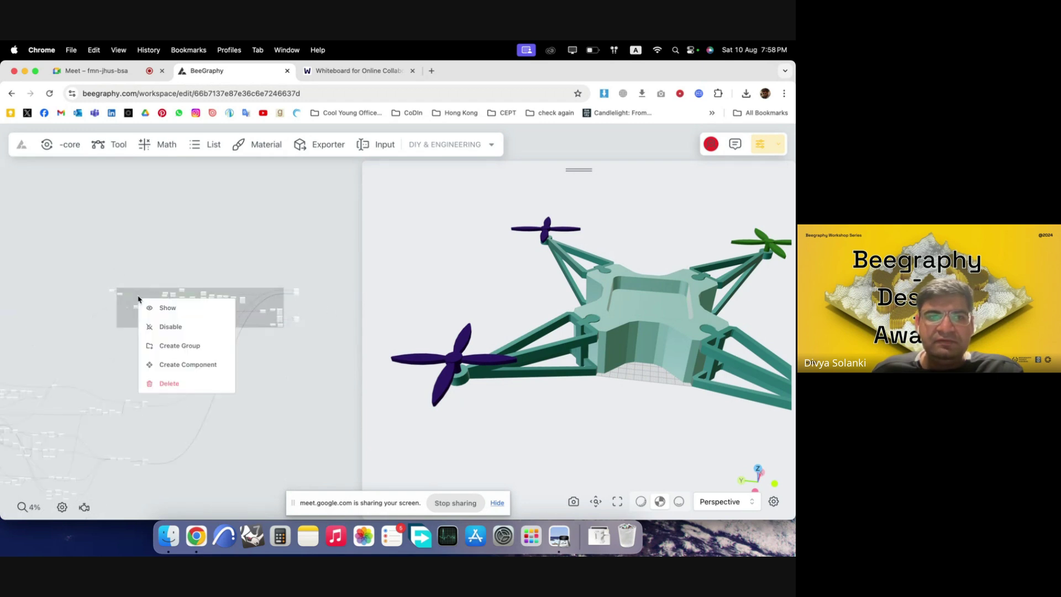
{"action": "left_click", "coordinate": [157, 308]}
{"action": "scroll", "coordinate": [105, 295], "scroll_direction": "up", "scroll_amount": 4}
{"action": "left_click", "coordinate": [171, 238]}
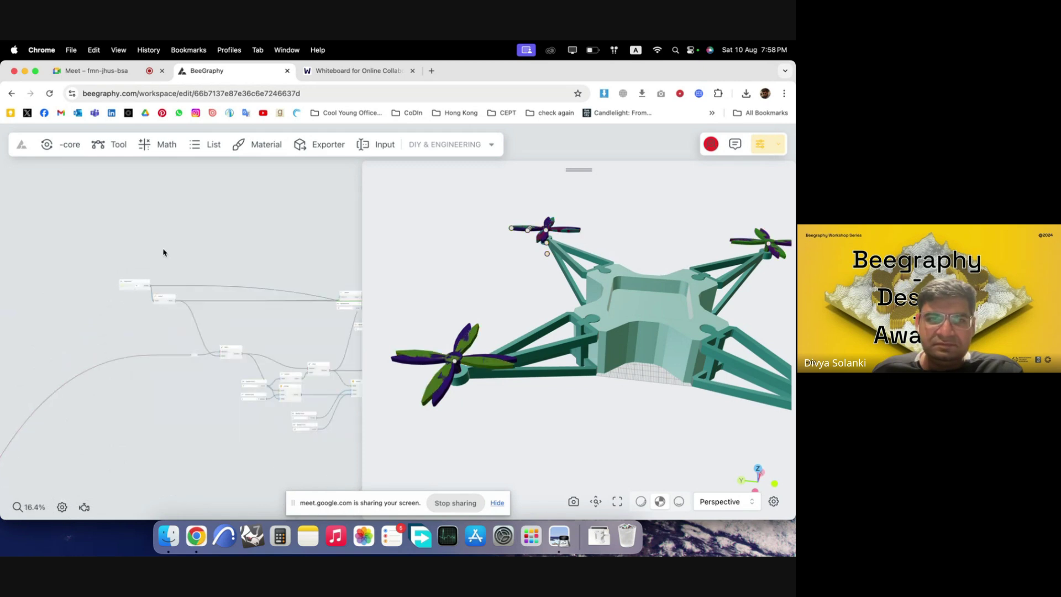
{"action": "scroll", "coordinate": [164, 253], "scroll_direction": "up", "scroll_amount": 2}
{"action": "scroll", "coordinate": [105, 270], "scroll_direction": "down", "scroll_amount": 1}
{"action": "scroll", "coordinate": [98, 274], "scroll_direction": "down", "scroll_amount": 3}
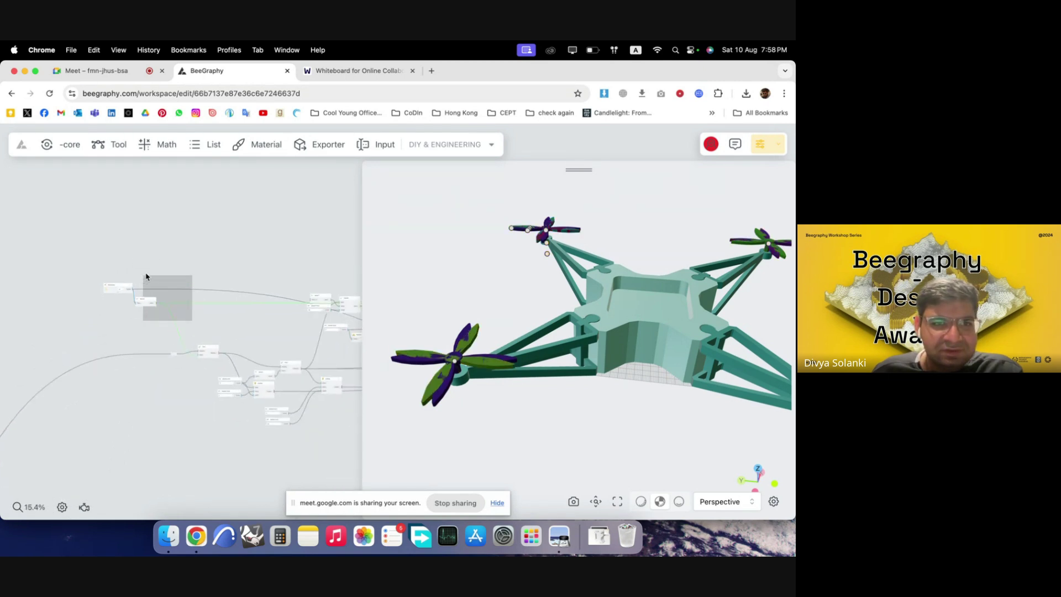
- Select the propeller node cluster without its first and end nodes, hide its geometry in the model, and clear the selection
{"action": "scroll", "coordinate": [98, 325], "scroll_direction": "down", "scroll_amount": 3}
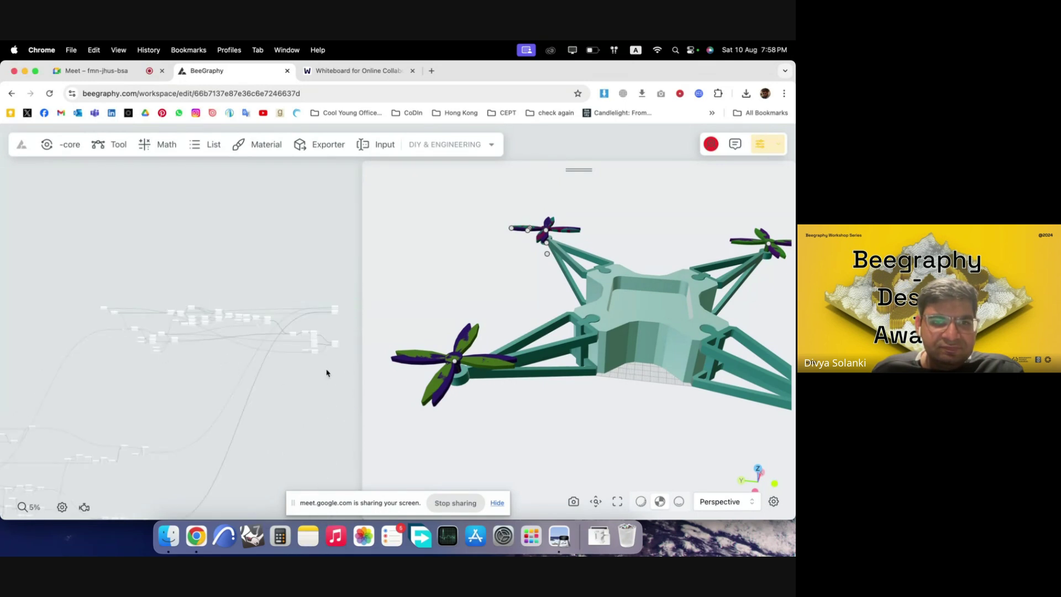
{"action": "left_click_drag", "start_coordinate": [326, 373], "coordinate": [109, 271]}
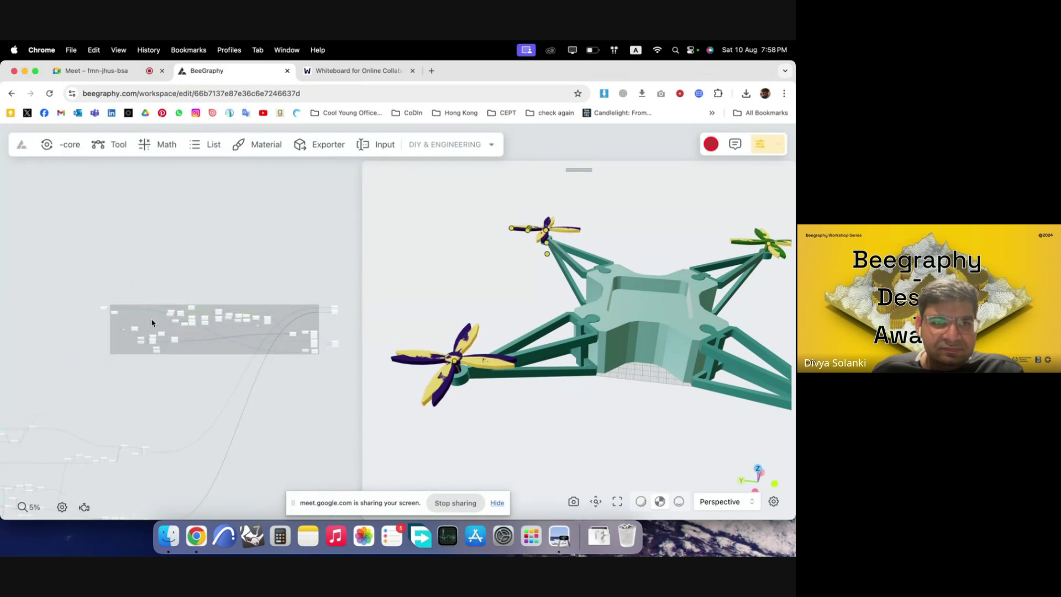
{"action": "right_click", "coordinate": [152, 323]}
{"action": "left_click", "coordinate": [166, 333]}
{"action": "left_click", "coordinate": [254, 252]}
{"action": "scroll", "coordinate": [99, 309], "scroll_direction": "up", "scroll_amount": 3}
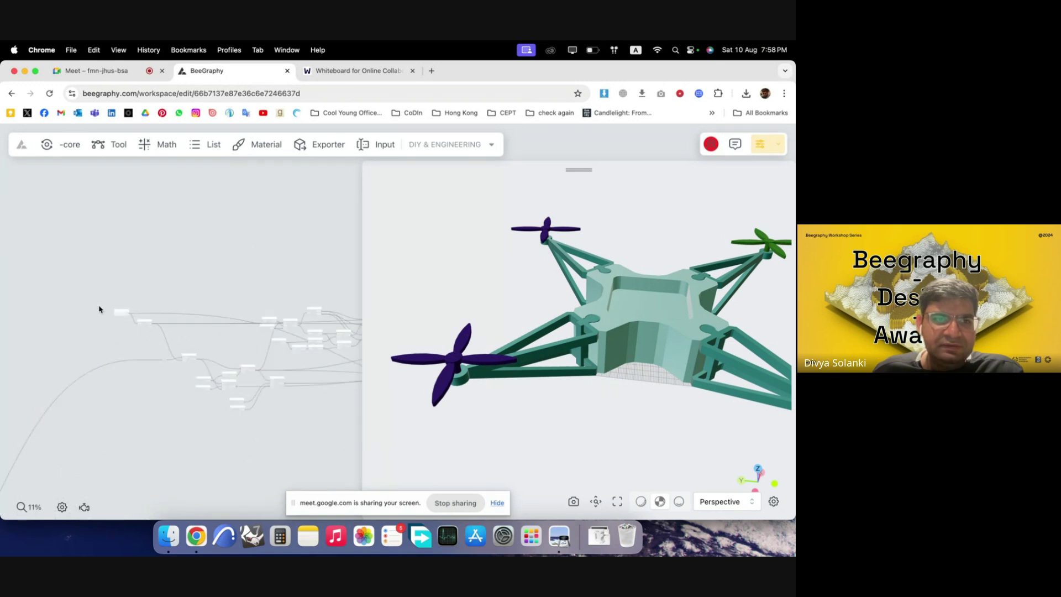
{"action": "scroll", "coordinate": [99, 309], "scroll_direction": "up", "scroll_amount": 3}
{"action": "left_click_drag", "start_coordinate": [481, 386], "coordinate": [648, 405]}
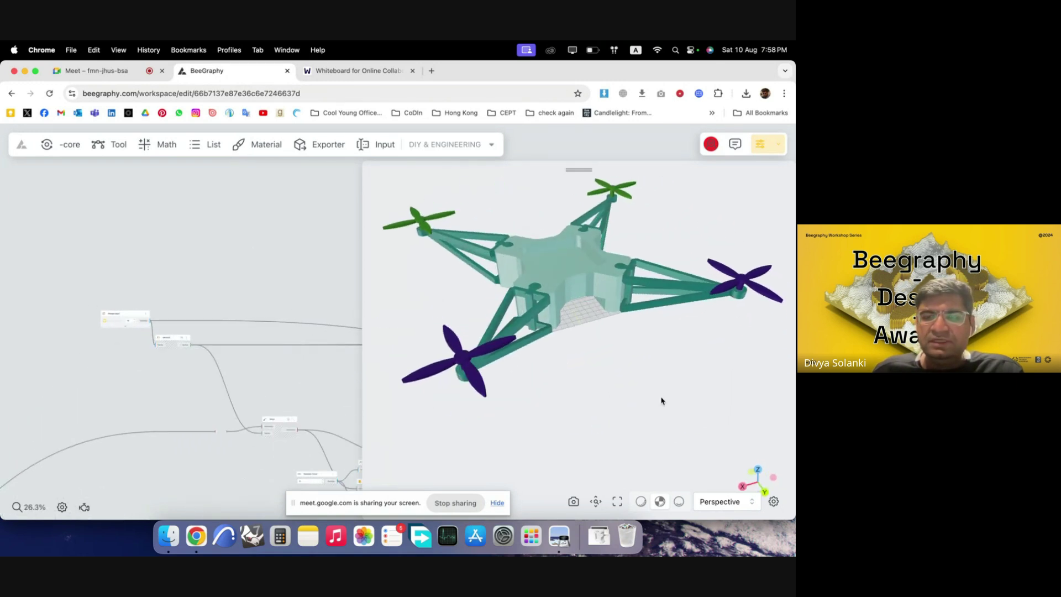
- Open the project's configurator and inspect the complete drone there from several angles
{"action": "left_click", "coordinate": [760, 144]}
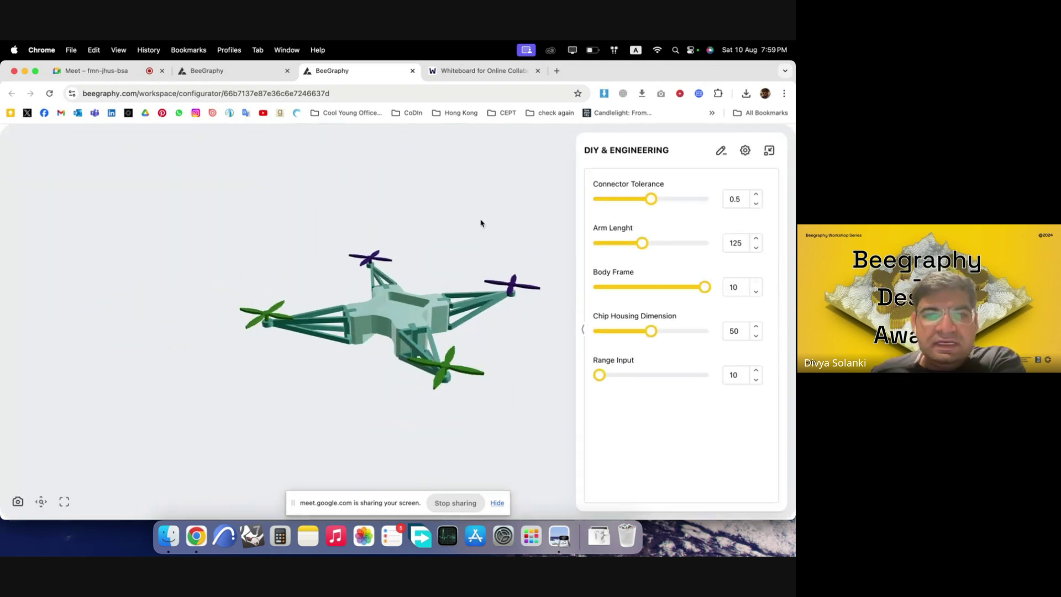
{"action": "left_click_drag", "start_coordinate": [380, 356], "coordinate": [517, 352]}
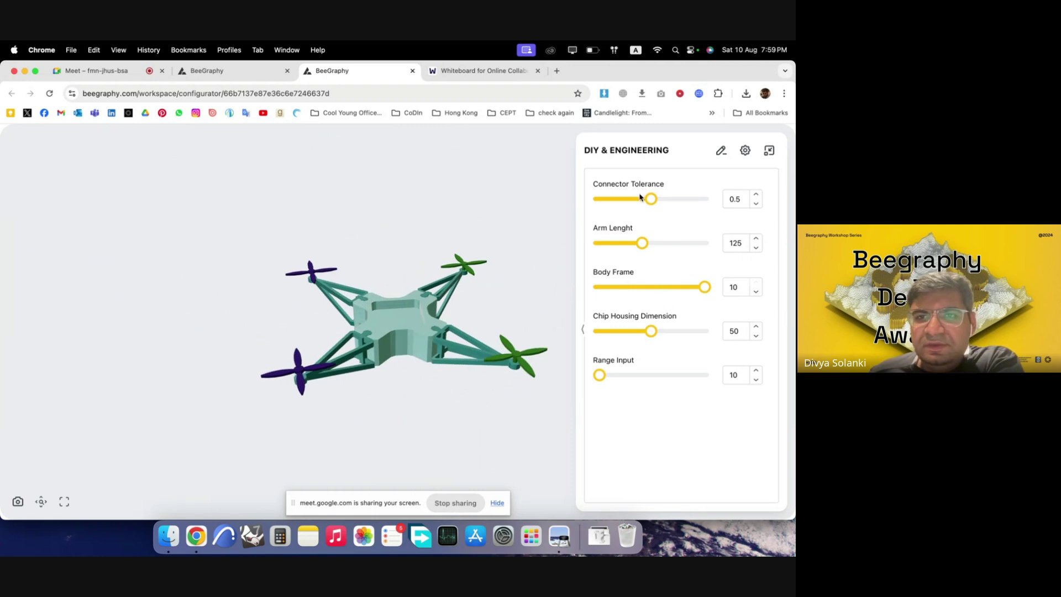
{"action": "left_click", "coordinate": [757, 196]}
{"action": "left_click", "coordinate": [755, 205]}
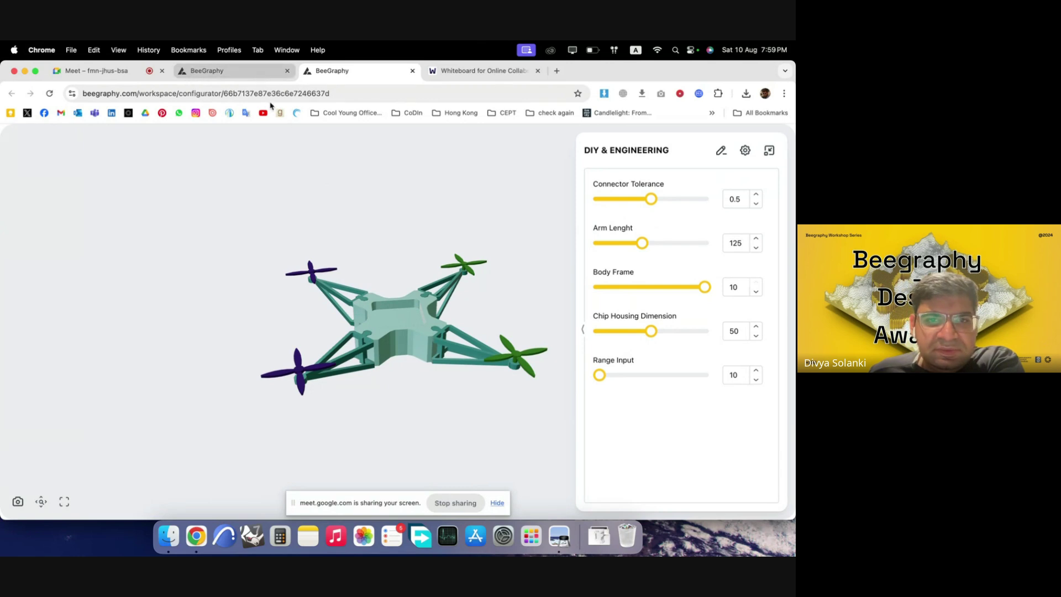
{"action": "left_click_drag", "start_coordinate": [354, 282], "coordinate": [425, 298]}
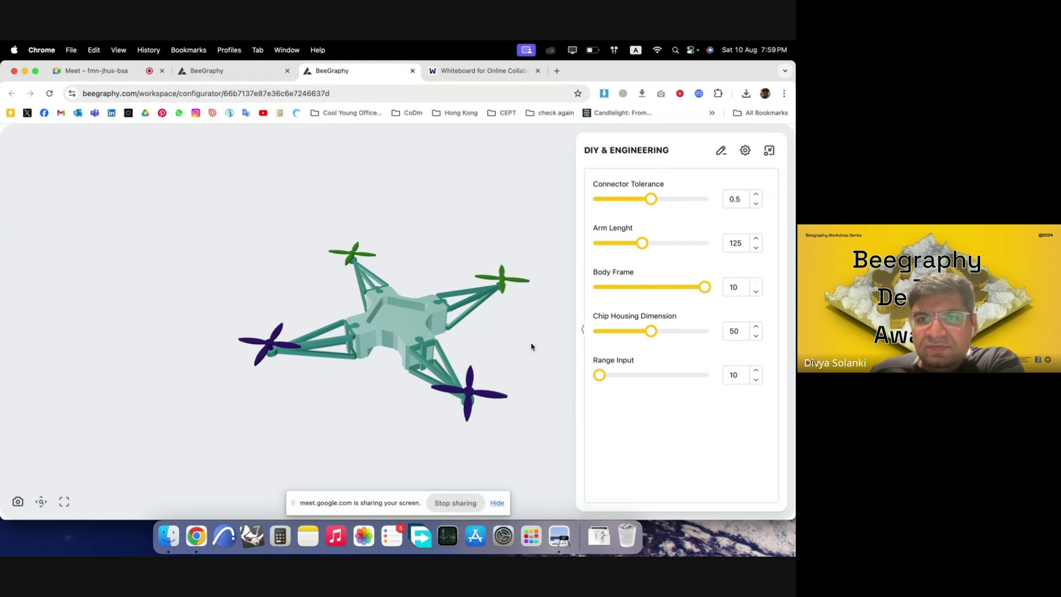
{"action": "left_click_drag", "start_coordinate": [342, 304], "coordinate": [512, 286]}
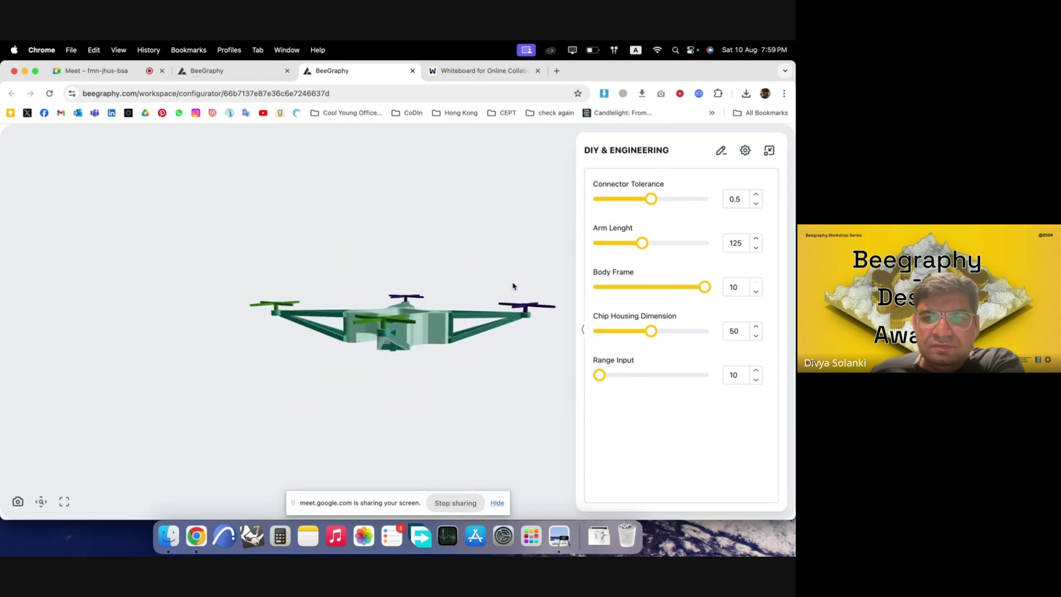
- Open the configurator's editable input list and view the drone from a raised angle
{"action": "left_click", "coordinate": [744, 153]}
{"action": "left_click", "coordinate": [722, 152]}
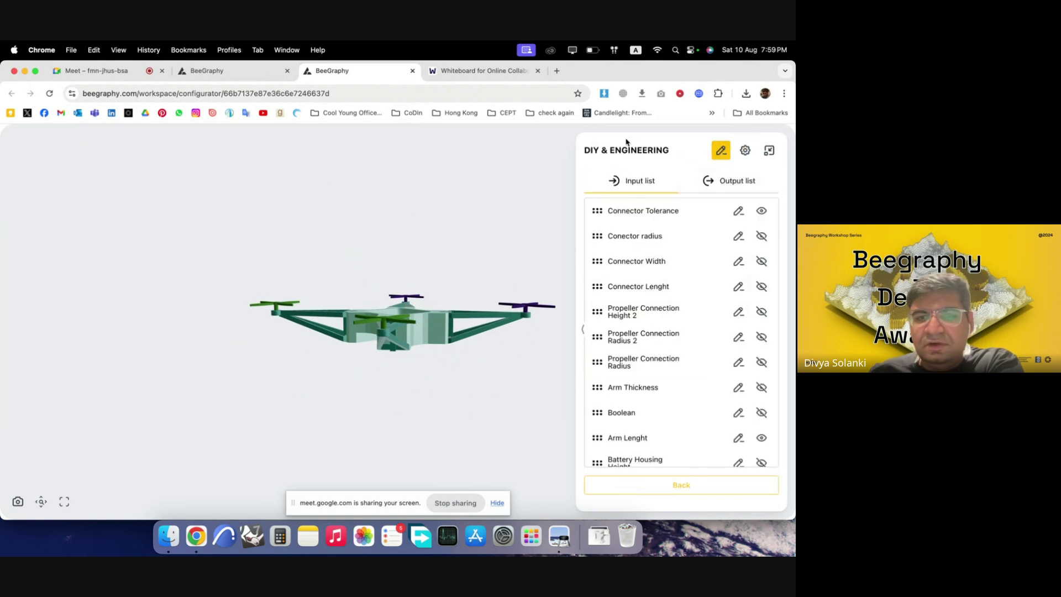
{"action": "left_click_drag", "start_coordinate": [456, 268], "coordinate": [502, 281]}
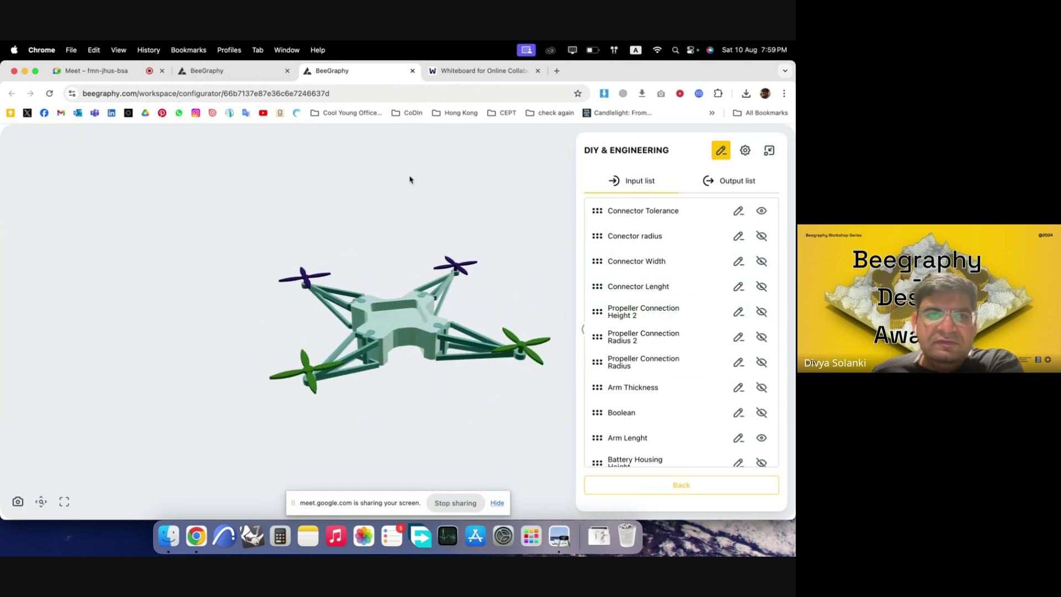
- Return to the node editor and raise the Range Input feeding the VectorZ node to 130
{"action": "left_click", "coordinate": [243, 70]}
{"action": "scroll", "coordinate": [144, 319], "scroll_direction": "up", "scroll_amount": 10}
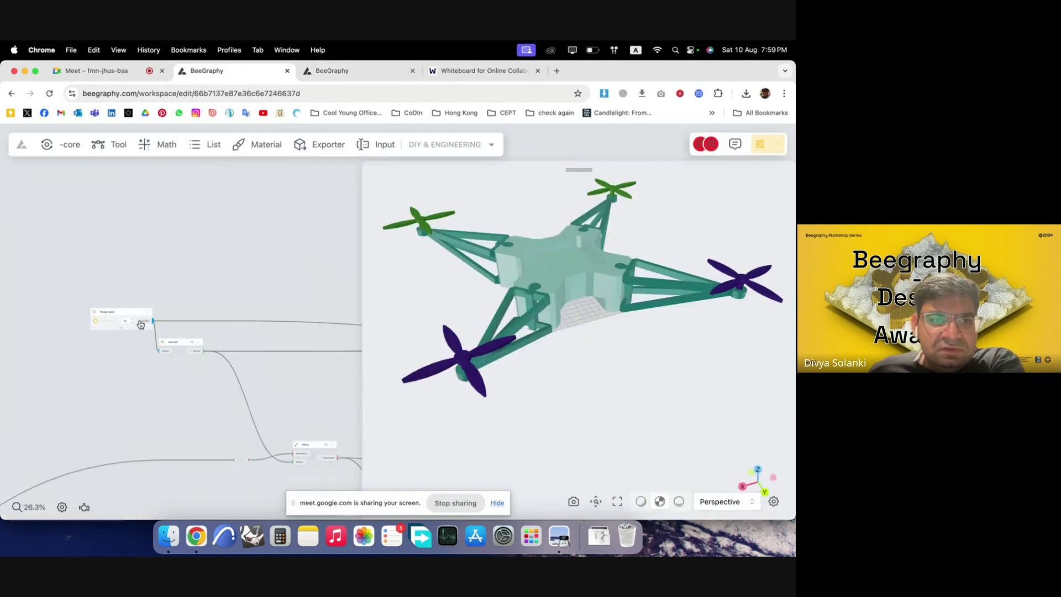
{"action": "left_click", "coordinate": [131, 317]}
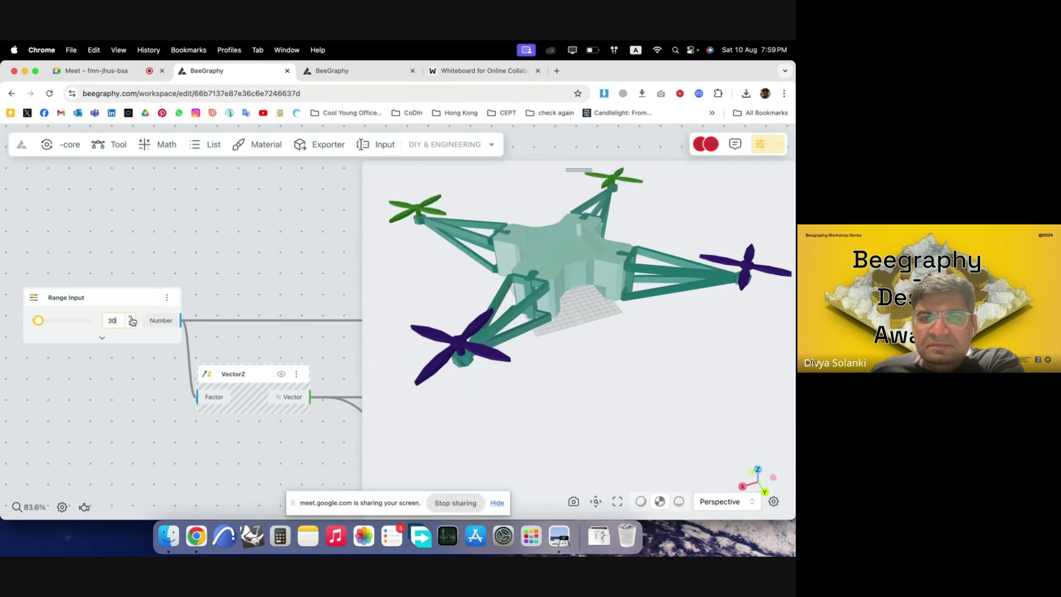
{"action": "left_click_drag", "start_coordinate": [636, 330], "coordinate": [641, 351]}
{"action": "scroll", "coordinate": [609, 408], "scroll_direction": "down", "scroll_amount": 5}
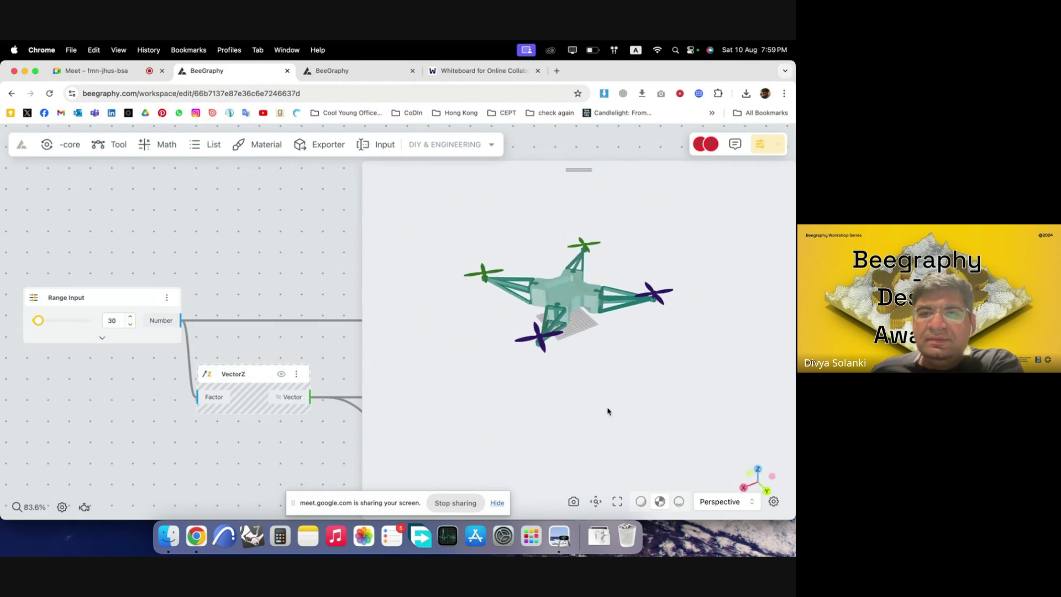
{"action": "left_click", "coordinate": [129, 319]}
{"action": "left_click", "coordinate": [129, 319]}
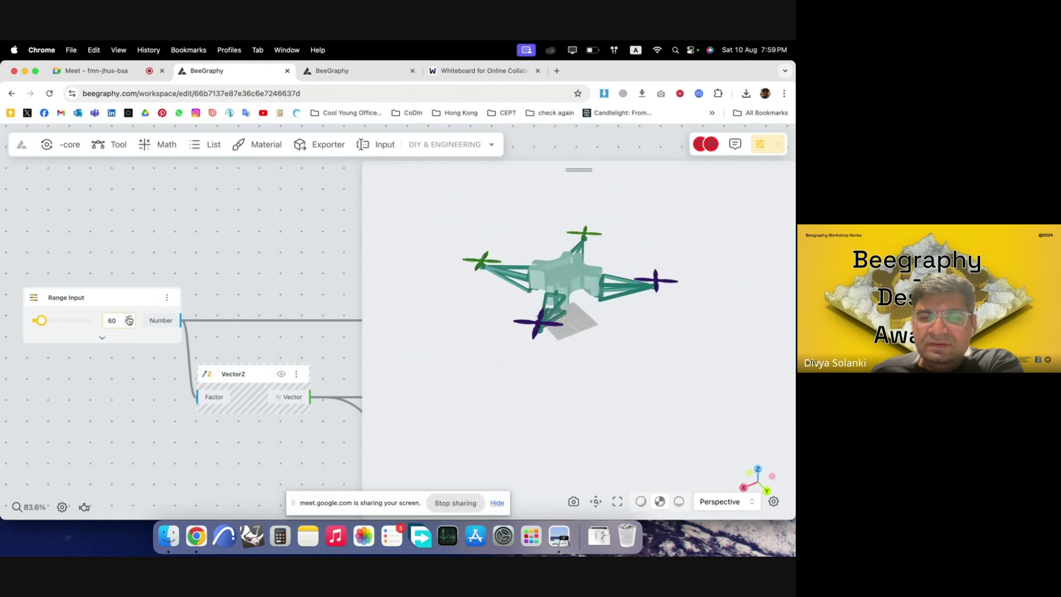
{"action": "left_click", "coordinate": [129, 319]}
{"action": "left_click", "coordinate": [129, 318]}
{"action": "left_click", "coordinate": [129, 318]}
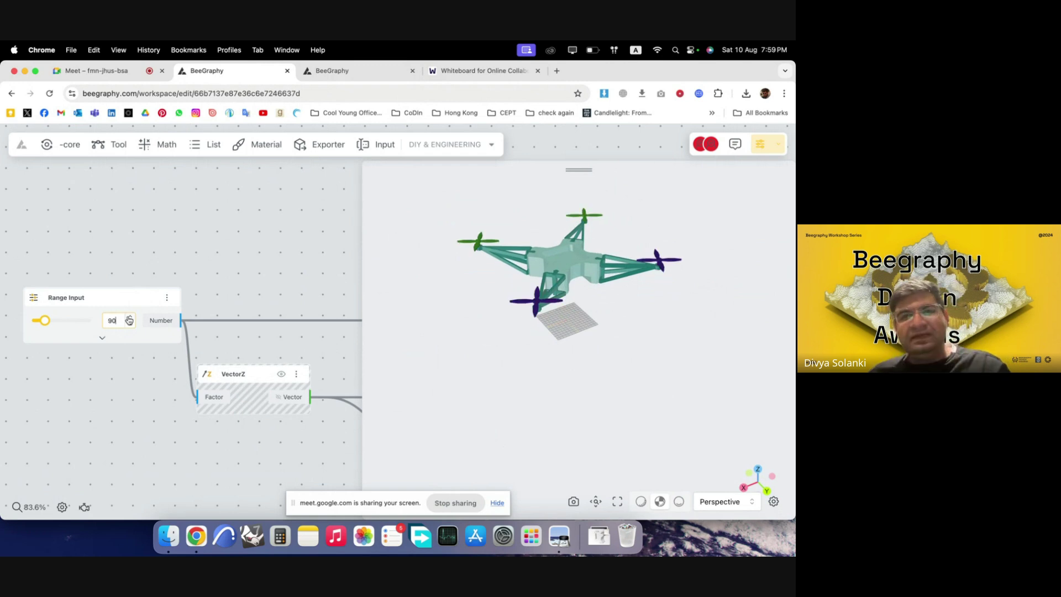
{"action": "left_click", "coordinate": [128, 319]}
{"action": "left_click", "coordinate": [129, 318]}
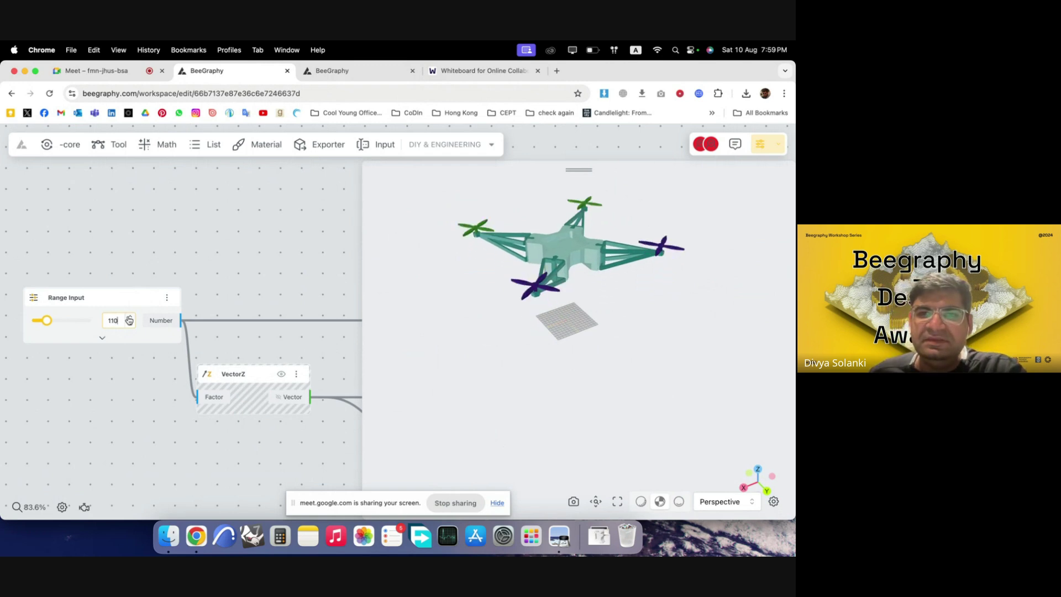
{"action": "left_click", "coordinate": [129, 319]}
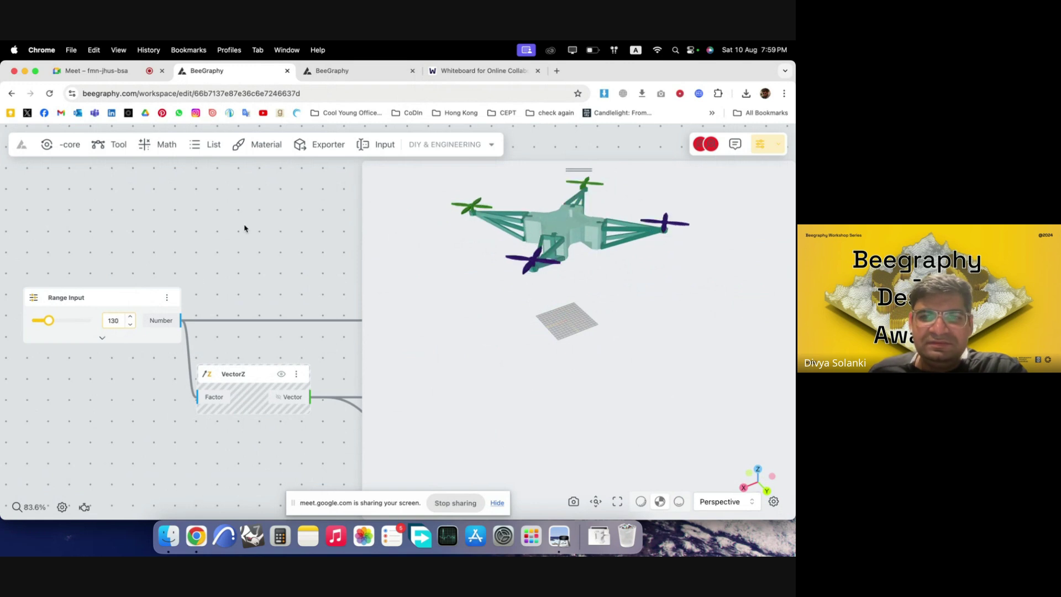
- View the raised drone from farther away and increase the Range Input feeding VectorZ to 150
{"action": "scroll", "coordinate": [190, 254], "scroll_direction": "down", "scroll_amount": 15}
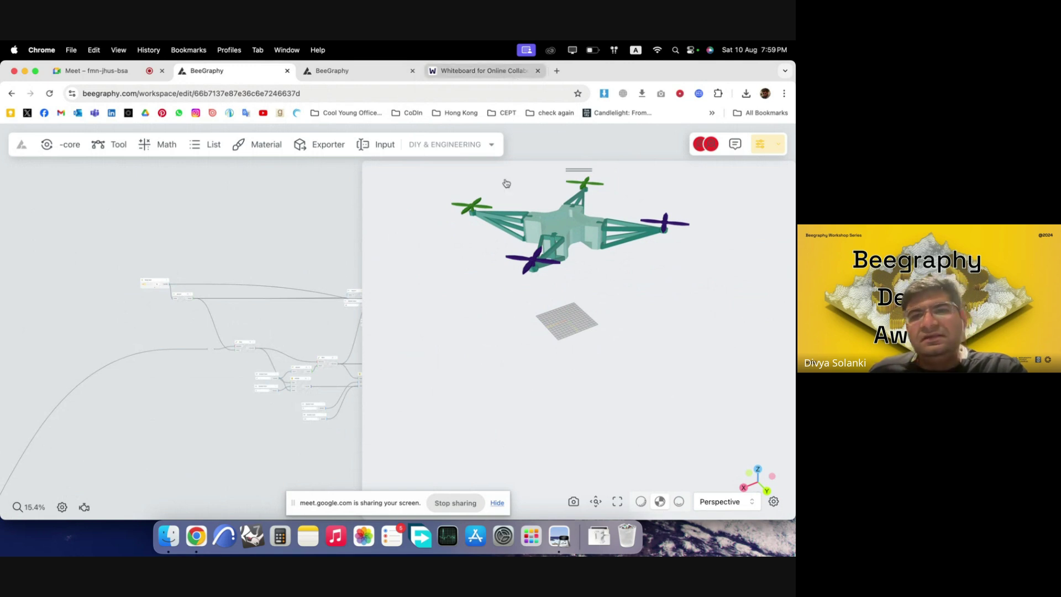
{"action": "left_click_drag", "start_coordinate": [557, 310], "coordinate": [618, 325]}
{"action": "left_click_drag", "start_coordinate": [559, 309], "coordinate": [599, 371]}
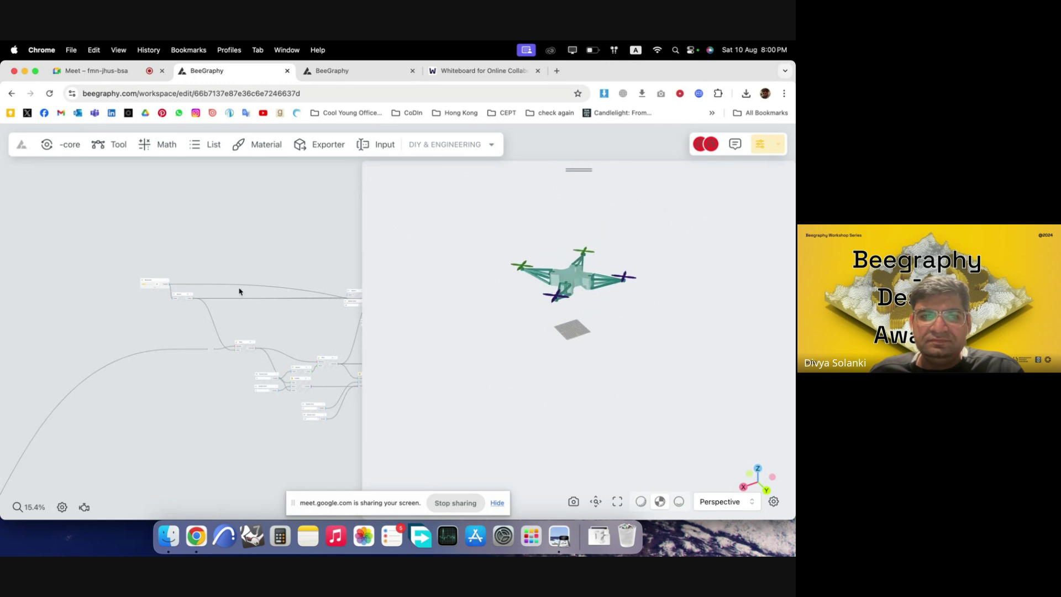
{"action": "scroll", "coordinate": [239, 291], "scroll_direction": "up", "scroll_amount": 10}
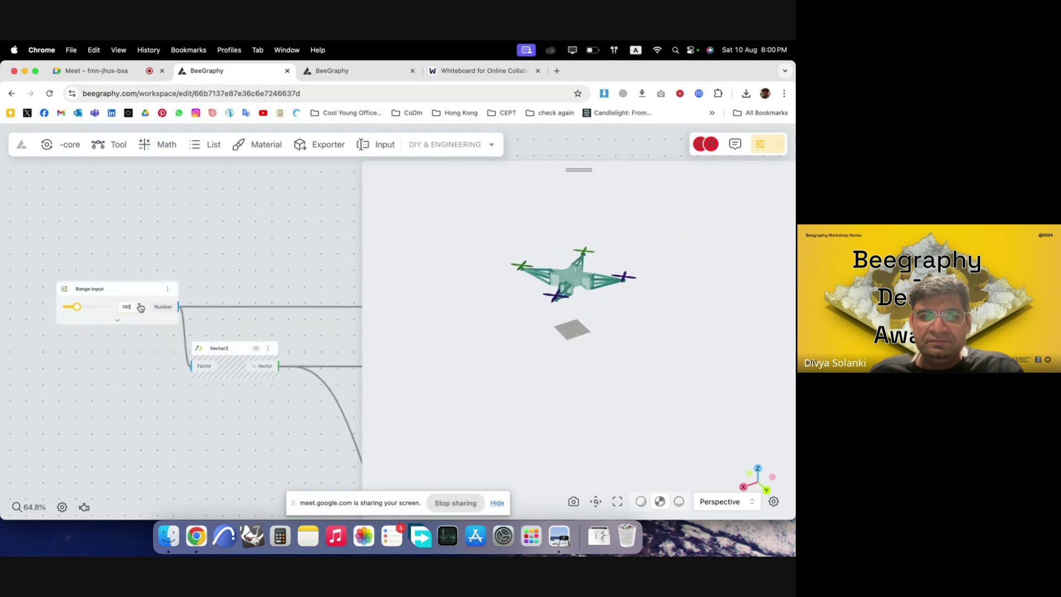
{"action": "left_click", "coordinate": [139, 304]}
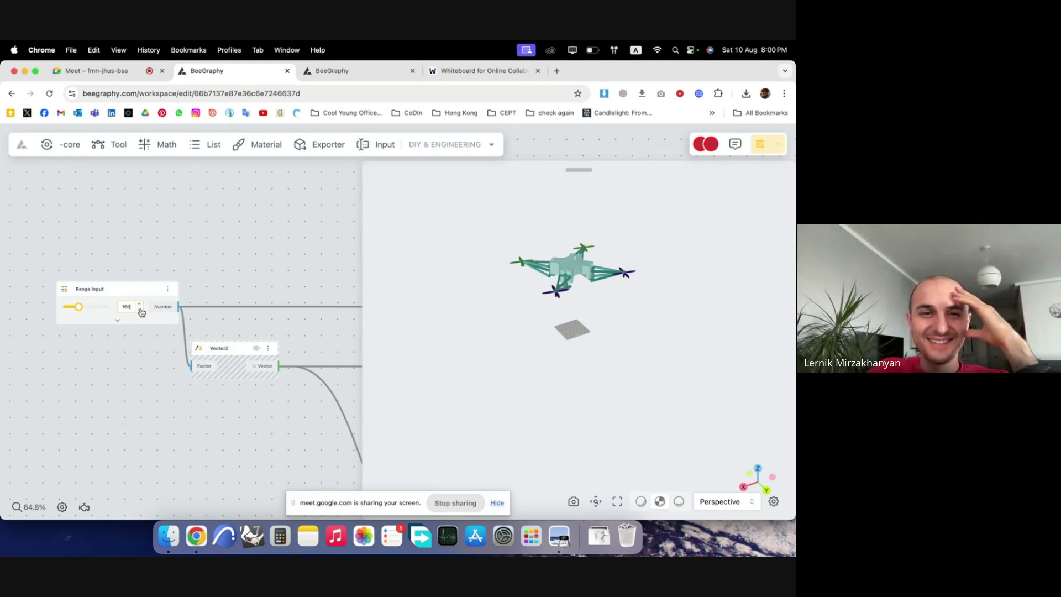
- Lower the Range Input feeding VectorZ step by step to 0 to bring the drone down
{"action": "left_click", "coordinate": [139, 310]}
{"action": "left_click", "coordinate": [140, 310]}
{"action": "left_click", "coordinate": [139, 310]}
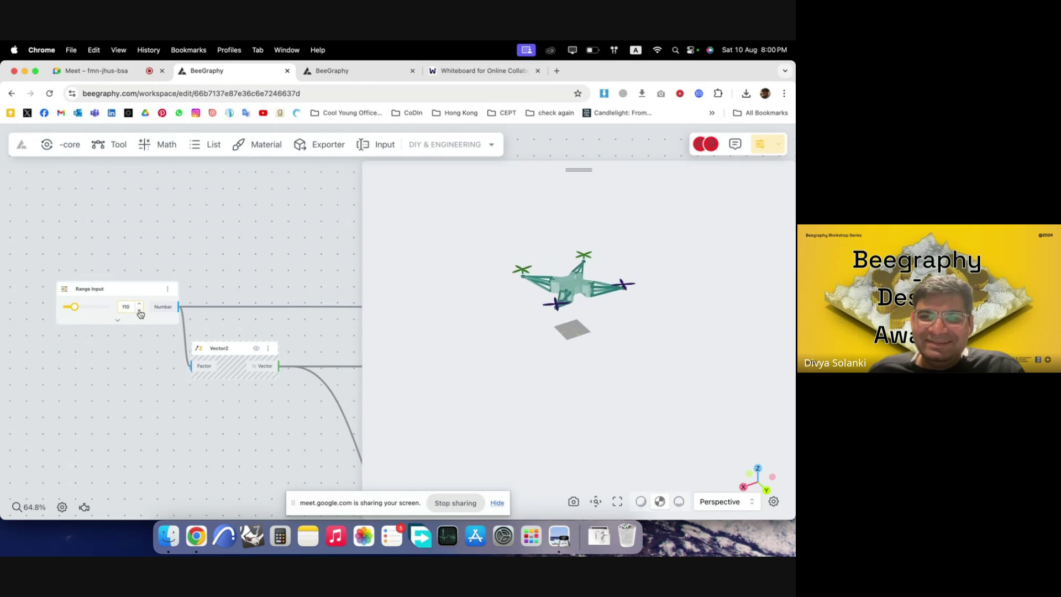
{"action": "left_click", "coordinate": [139, 311]}
{"action": "left_click", "coordinate": [139, 310]}
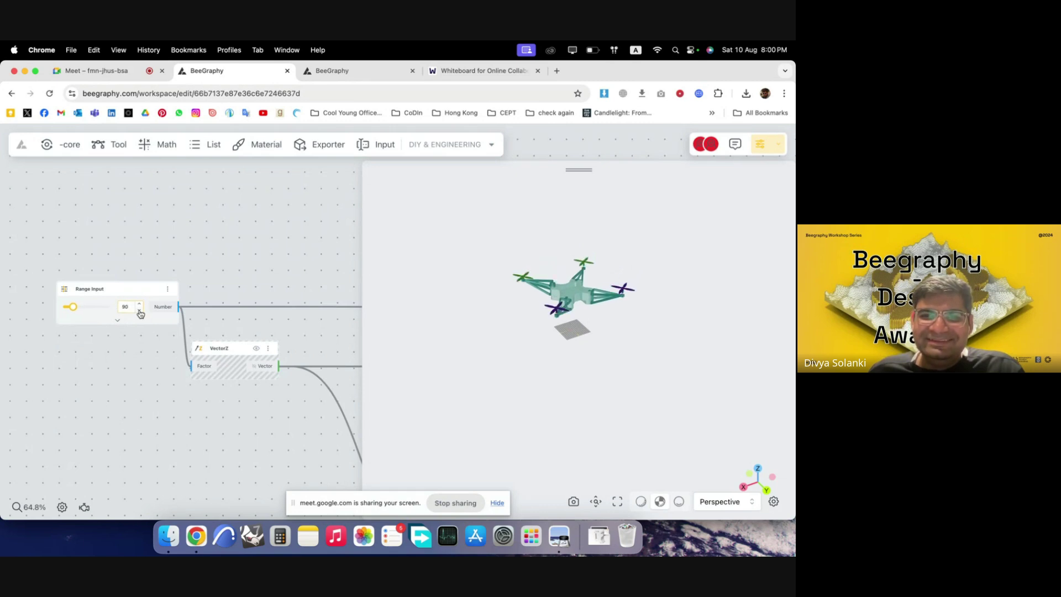
{"action": "left_click", "coordinate": [139, 310]}
{"action": "left_click", "coordinate": [140, 310]}
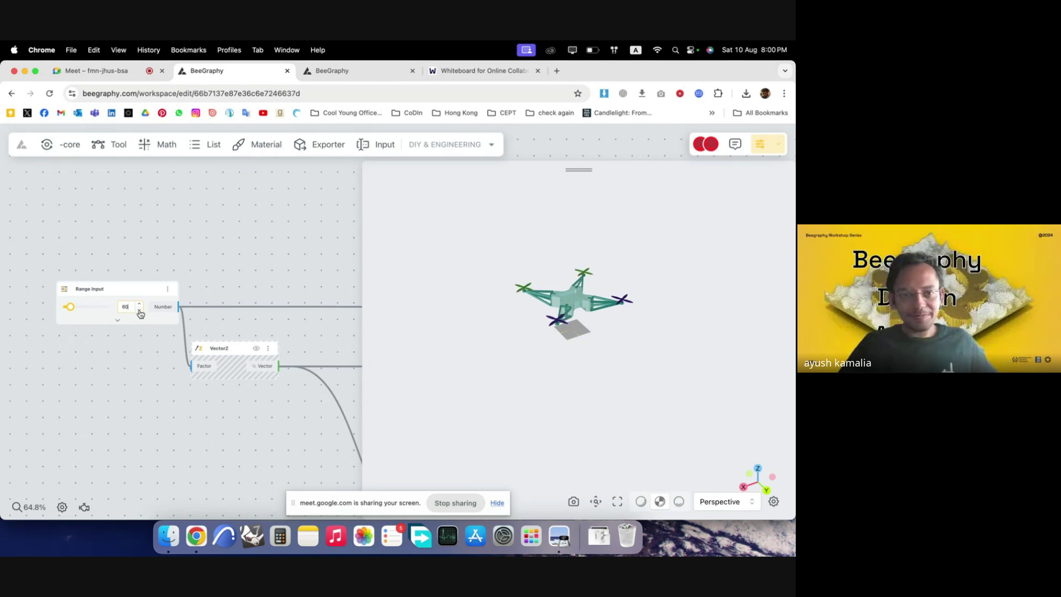
{"action": "left_click", "coordinate": [139, 310]}
{"action": "left_click", "coordinate": [139, 310]}
{"action": "left_click", "coordinate": [139, 310]}
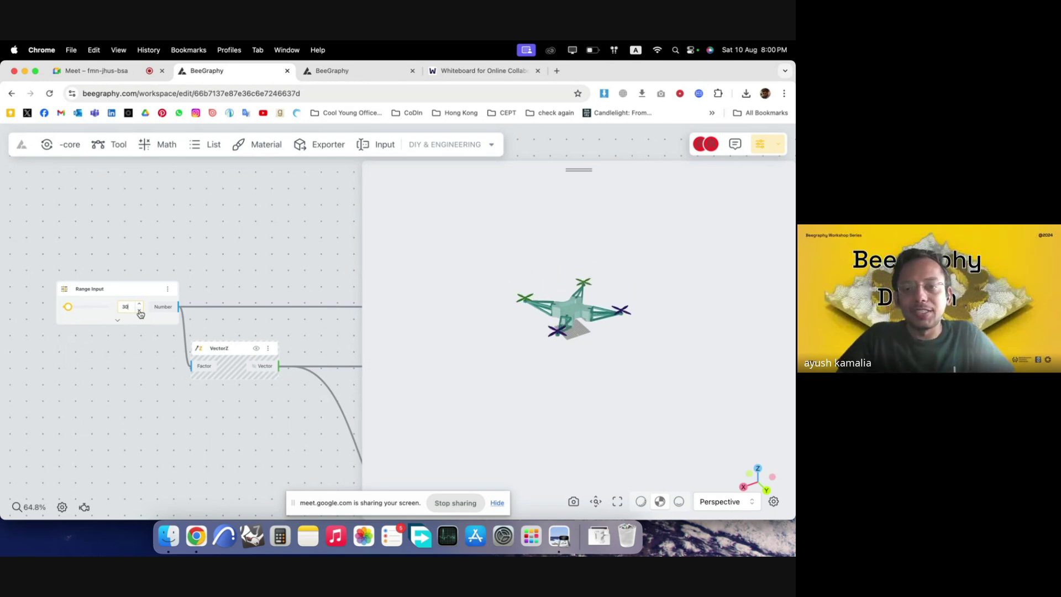
{"action": "left_click", "coordinate": [139, 310]}
{"action": "left_click", "coordinate": [139, 310]}
{"action": "left_click", "coordinate": [139, 311]}
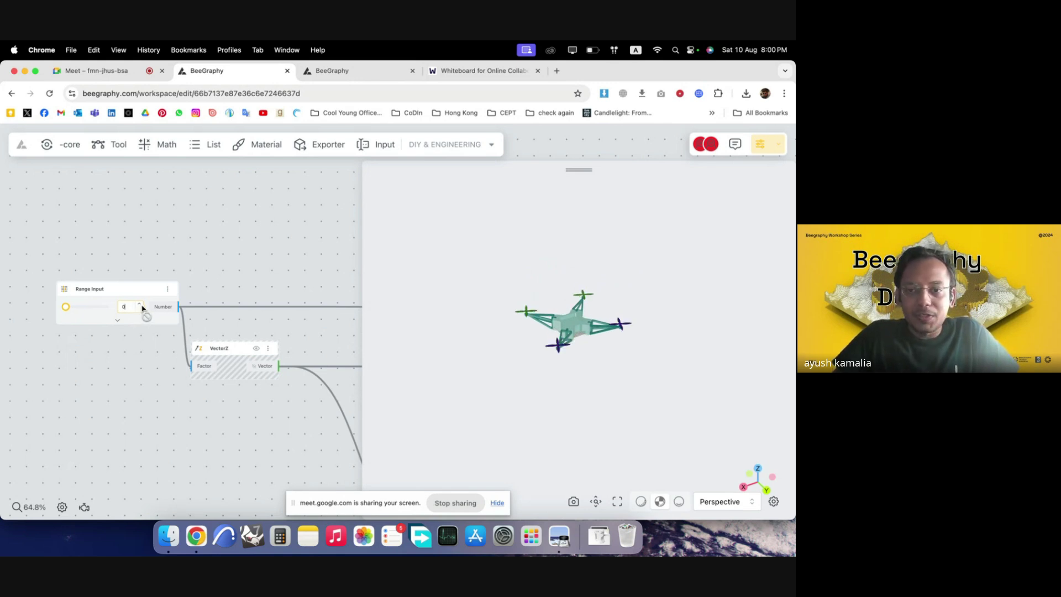
- Lift the drone above the grid again by setting the Range Input feeding VectorZ to 130
{"action": "left_click", "coordinate": [140, 304]}
{"action": "left_click", "coordinate": [140, 304]}
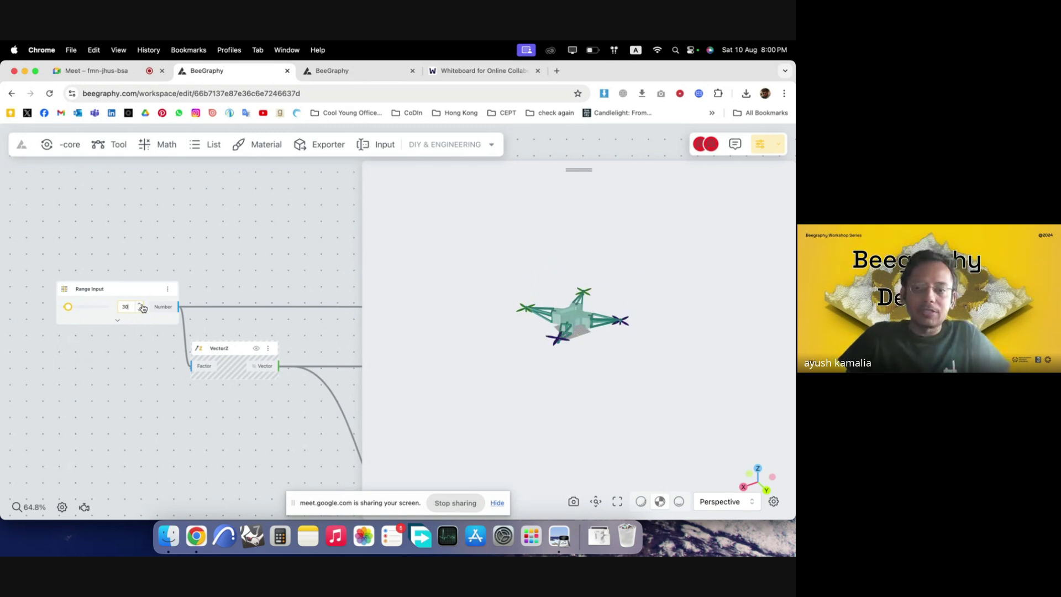
{"action": "left_click_drag", "start_coordinate": [540, 311], "coordinate": [602, 433]}
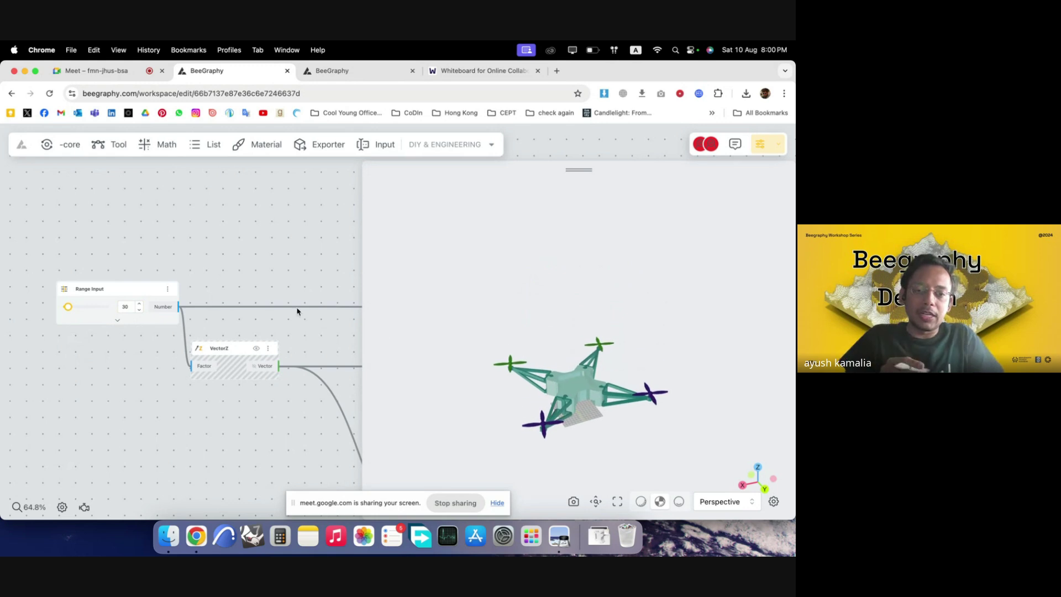
{"action": "left_click", "coordinate": [140, 305]}
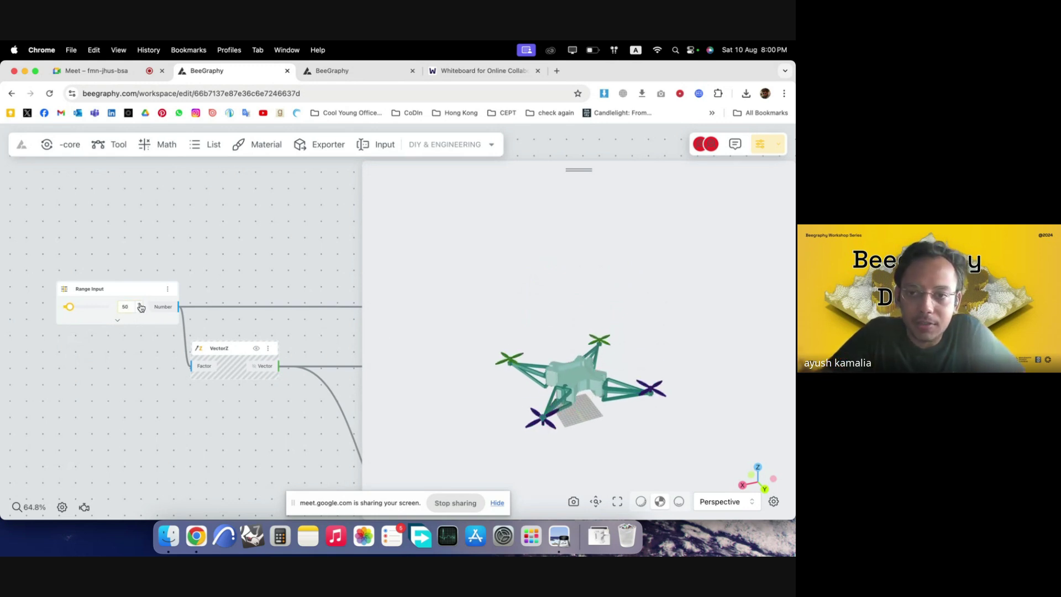
{"action": "left_click", "coordinate": [140, 304]}
{"action": "left_click", "coordinate": [140, 305]}
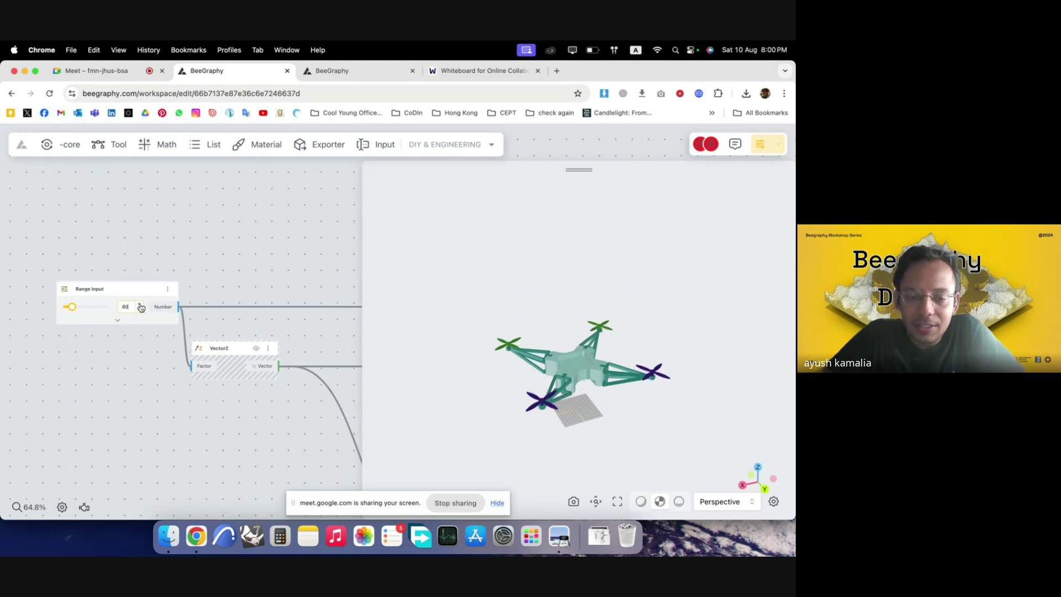
{"action": "left_click", "coordinate": [140, 305]}
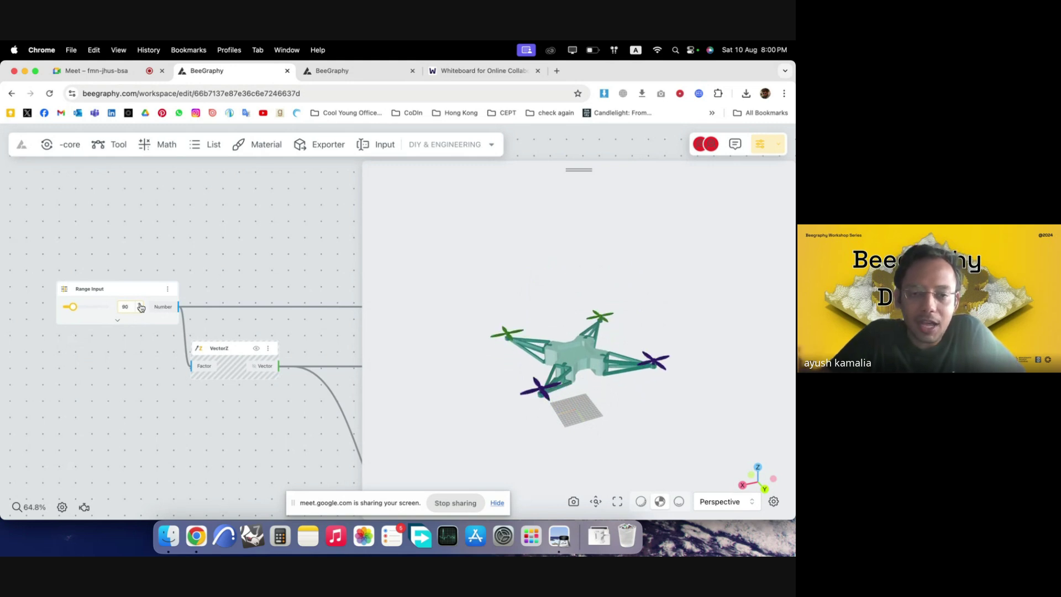
{"action": "left_click", "coordinate": [141, 304]}
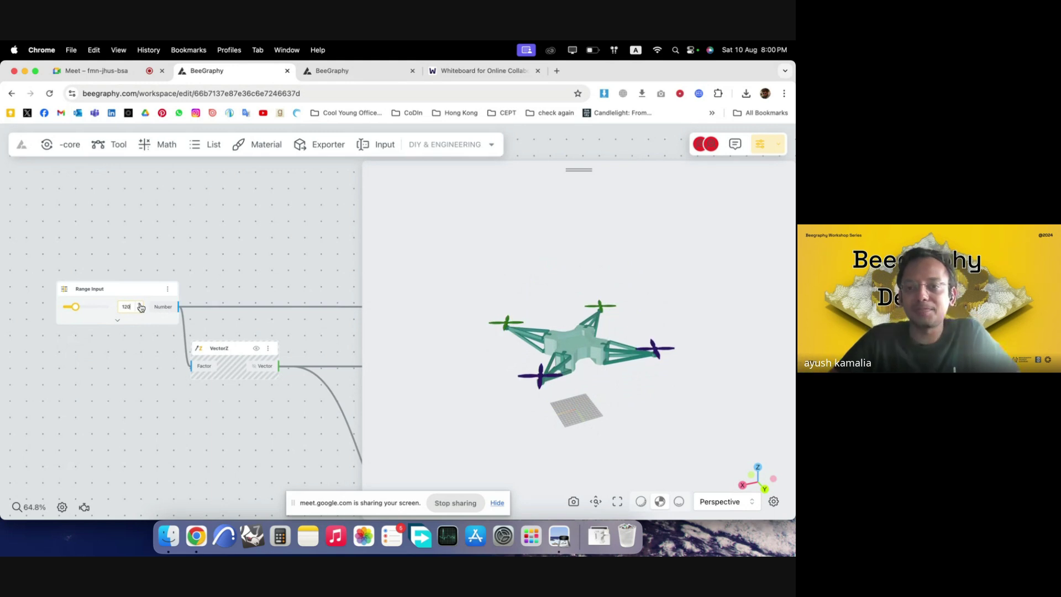
{"action": "left_click", "coordinate": [141, 305]}
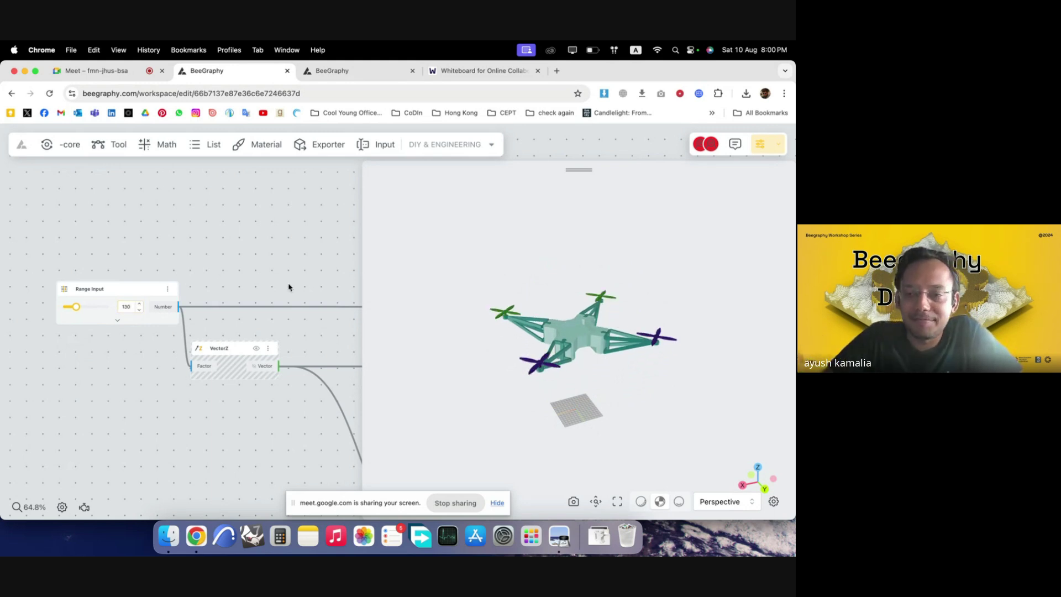
- Switch to DIY & ENGINEERING.pdf in Preview to show the drone's stress analysis page
{"action": "key", "text": "super+Tab"}
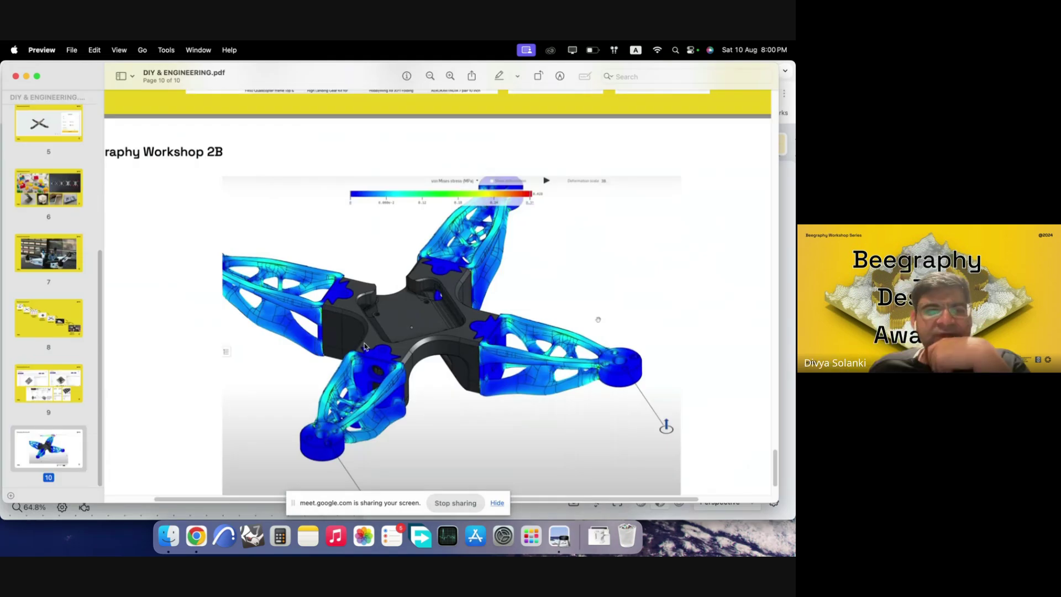
- Show the drone development workflow on page 8 of the PDF, checking the BeeGraphy model in Chrome before returning to Preview
{"action": "left_click", "coordinate": [66, 325]}
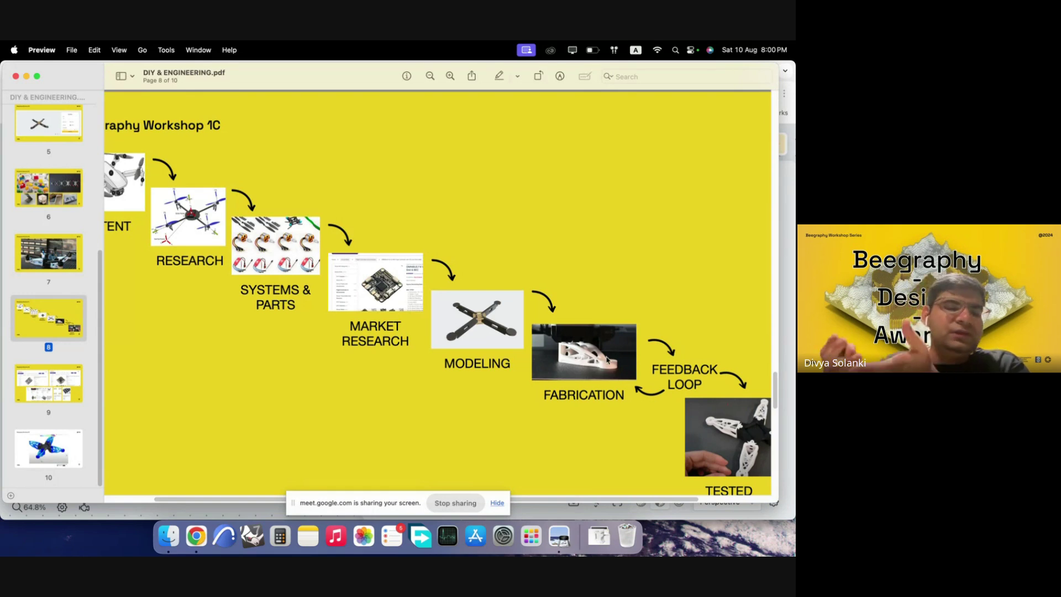
{"action": "left_click", "coordinate": [197, 536]}
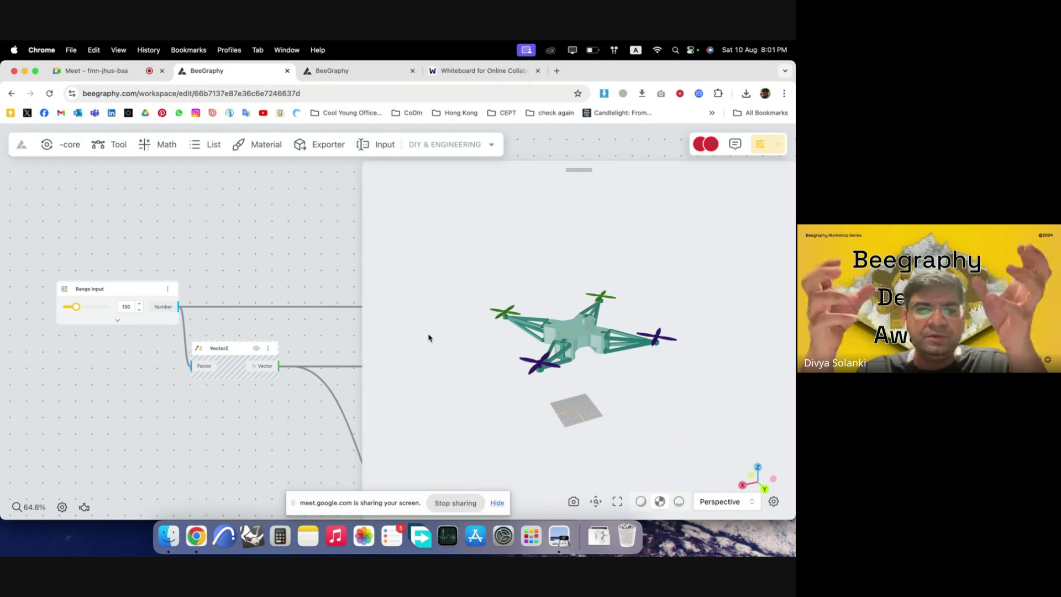
{"action": "left_click", "coordinate": [558, 535]}
{"action": "scroll", "coordinate": [600, 438], "scroll_direction": "up", "scroll_amount": 3}
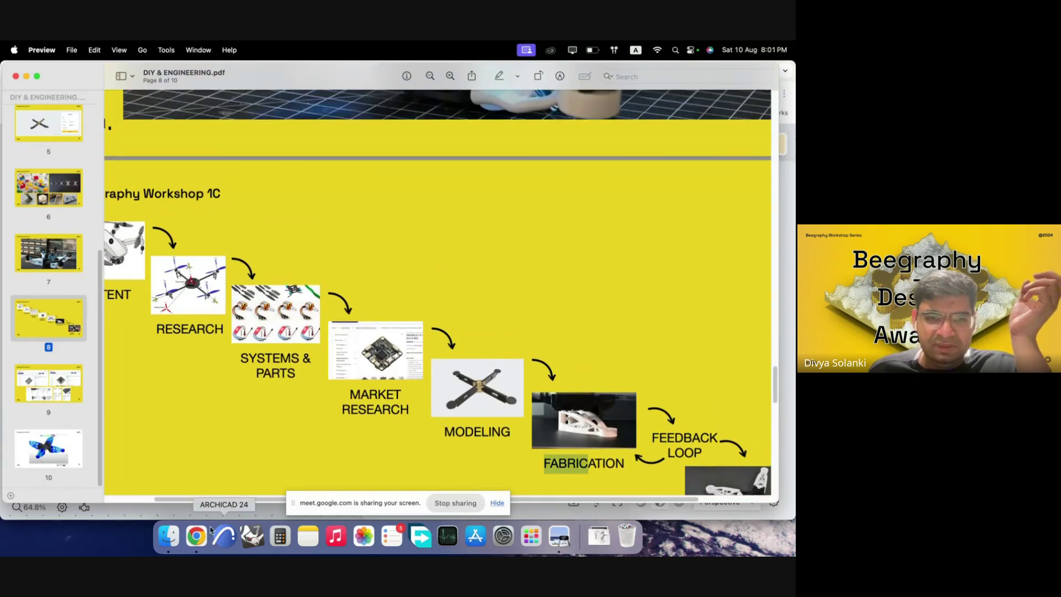
- Switch to BeeGraphy in Chrome, view the drone from other angles and raise it by setting the Range Input feeding VectorZ to 160
{"action": "left_click", "coordinate": [196, 535]}
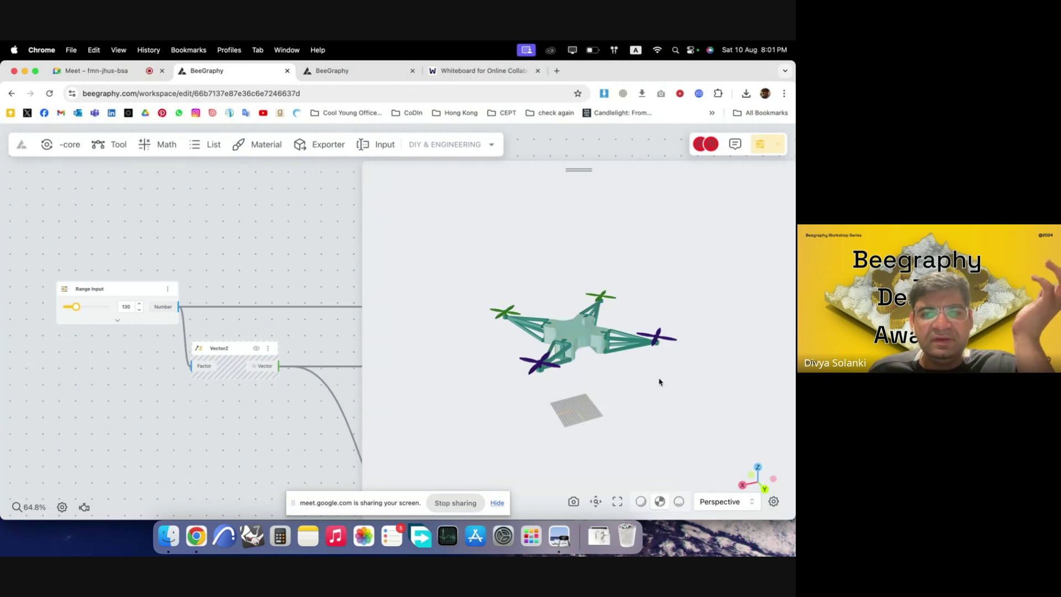
{"action": "left_click_drag", "start_coordinate": [658, 379], "coordinate": [609, 390]}
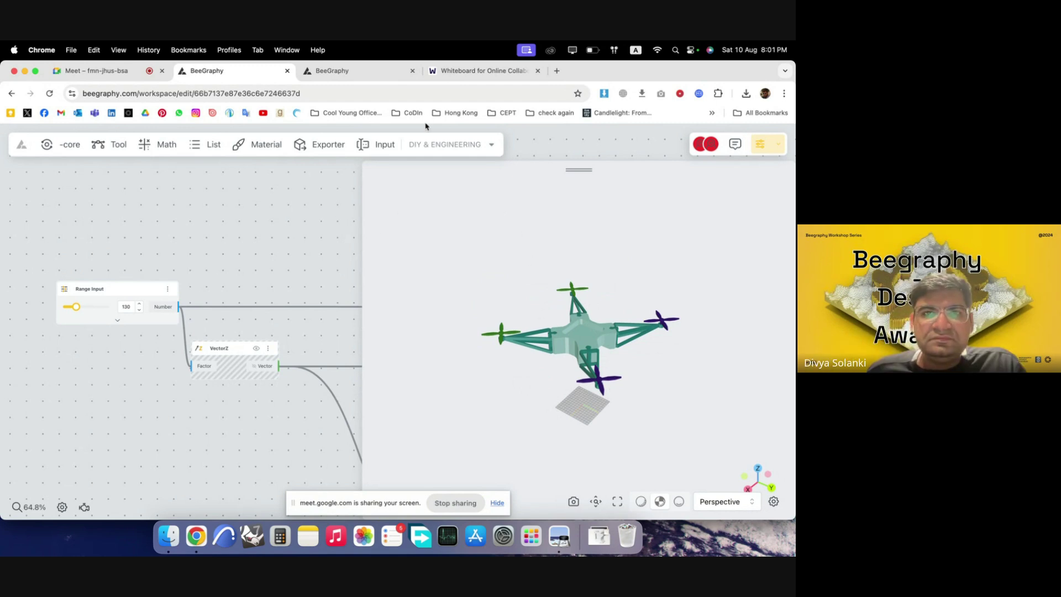
{"action": "left_click_drag", "start_coordinate": [468, 272], "coordinate": [555, 285]}
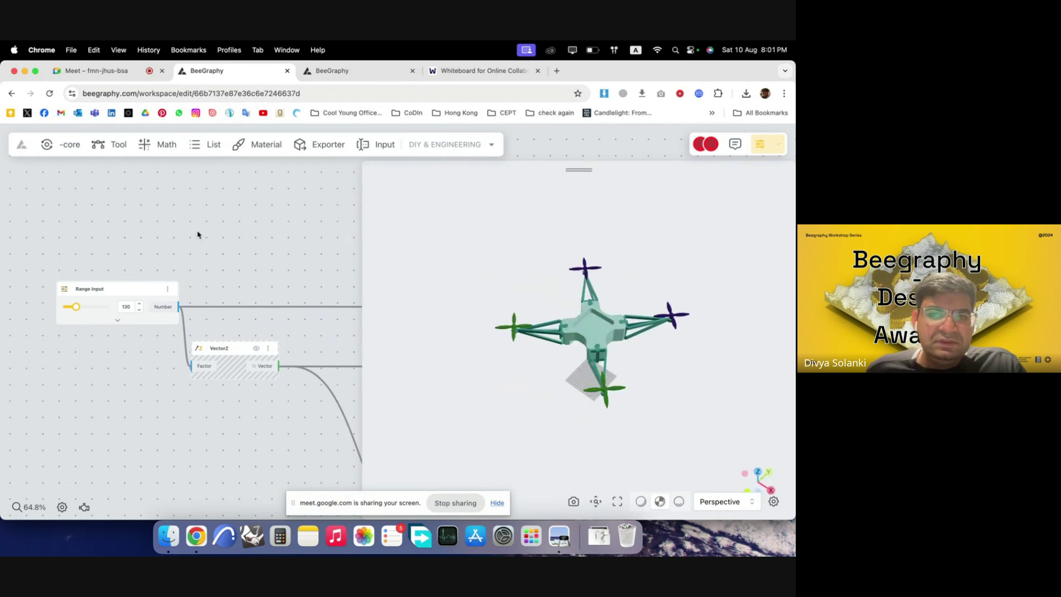
{"action": "left_click_drag", "start_coordinate": [367, 292], "coordinate": [380, 278]}
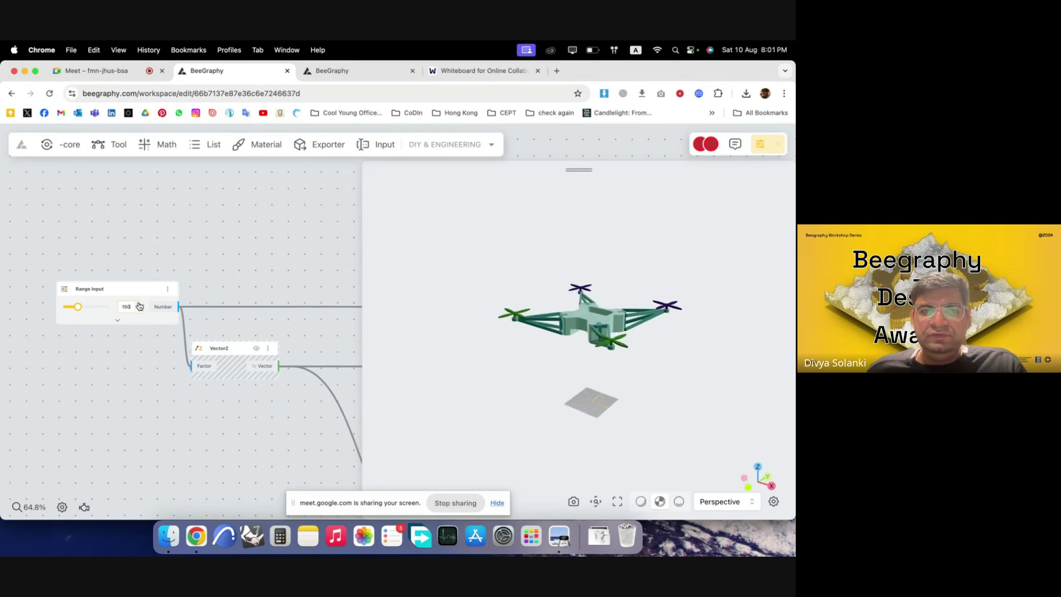
{"action": "left_click", "coordinate": [139, 304]}
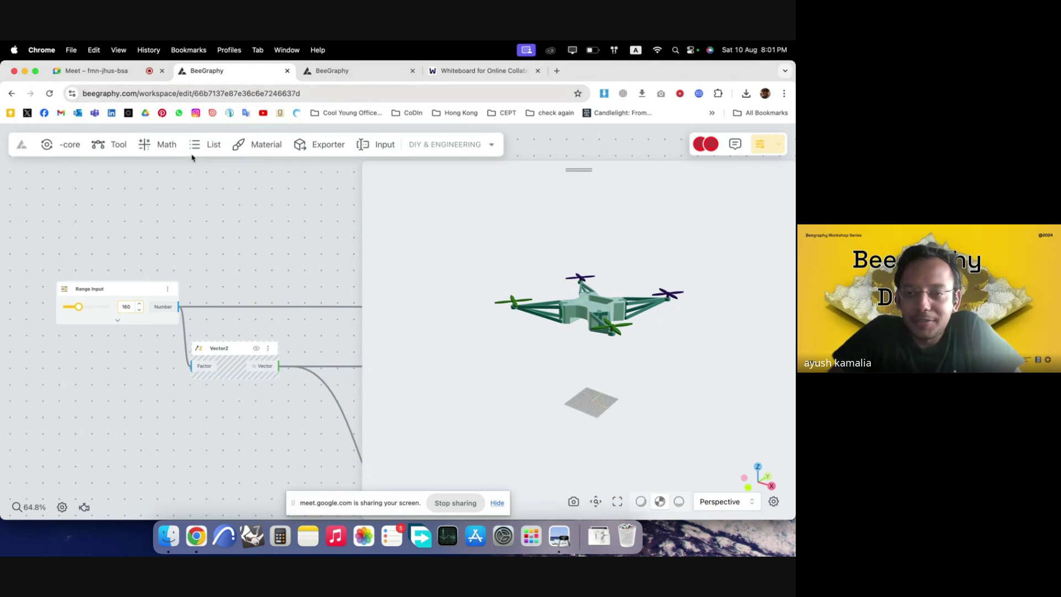
- Stop sharing the screen in the Google Meet call
{"action": "left_click", "coordinate": [464, 504]}
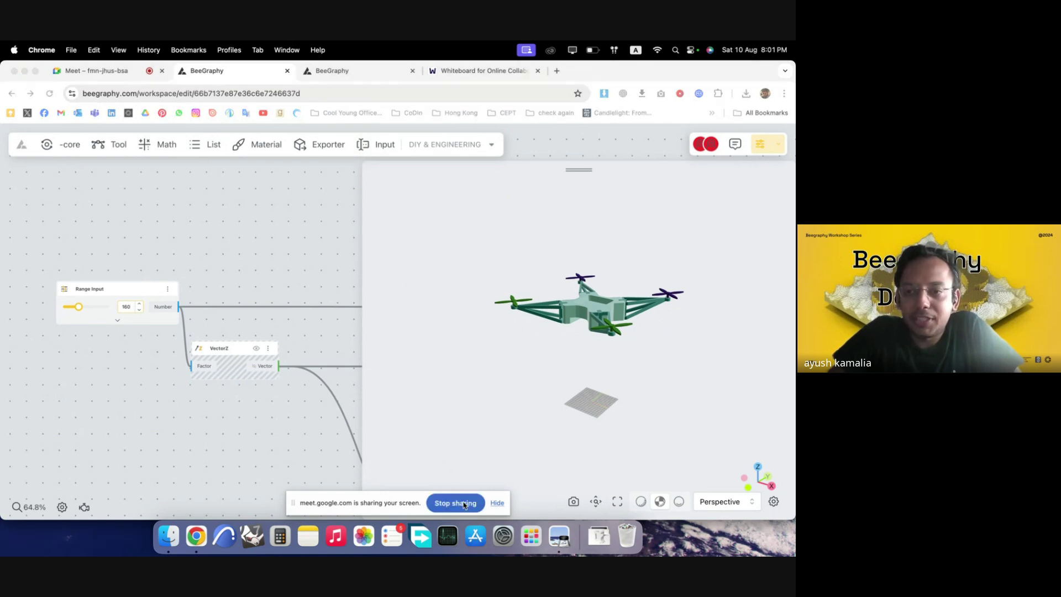